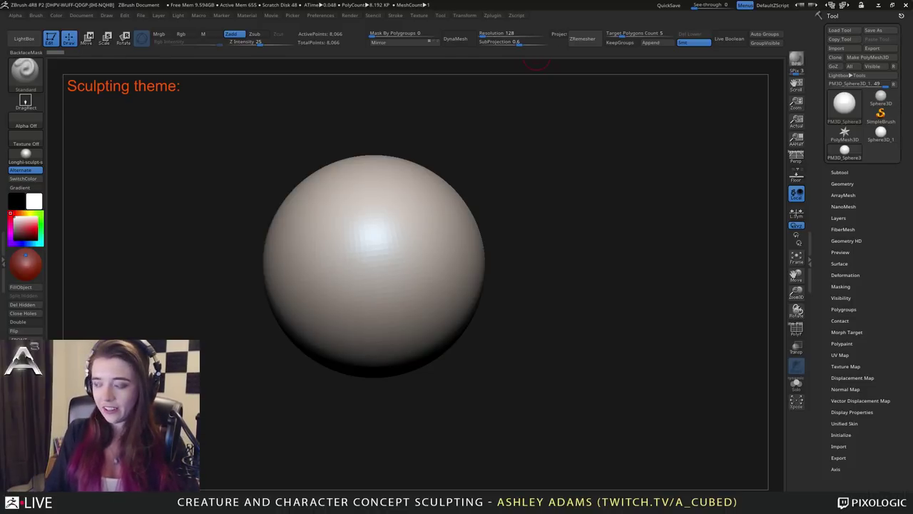
Select the SnakeHook brush, enlarge it and pull the sphere into a tilted, elongated head mass.
drag(542, 146, 582, 157)
alt+right_drag(376, 250, 466, 250)
ctrl+right_drag(391, 274, 391, 235)
right_click(392, 234)
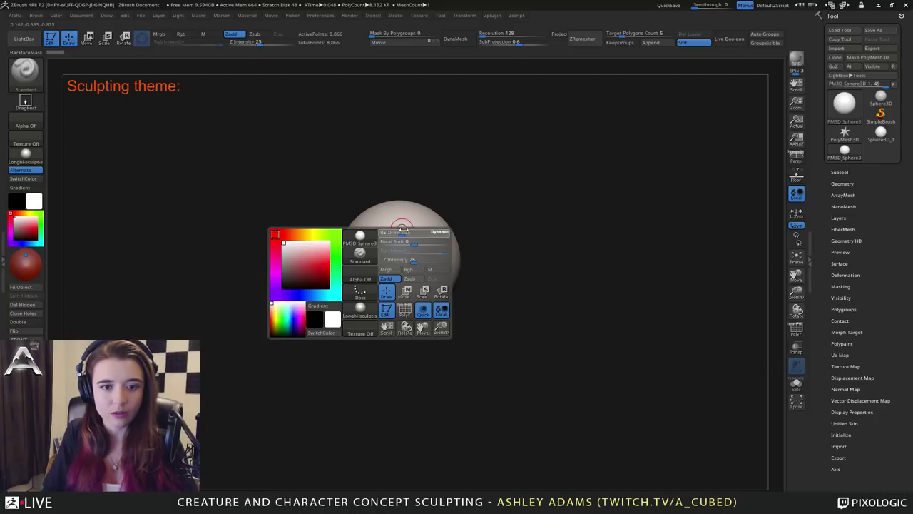
key(b)
key(s)
key(h)
drag(319, 278, 373, 271)
mouse_move(446, 161)
mouse_down()
mouse_move(454, 213)
mouse_move(407, 224)
mouse_up()
key(space)
mouse_move(421, 261)
mouse_down()
mouse_move(453, 244)
mouse_move(459, 254)
mouse_up()
mouse_move(459, 254)
right_down()
mouse_move(465, 212)
mouse_move(463, 267)
right_up()
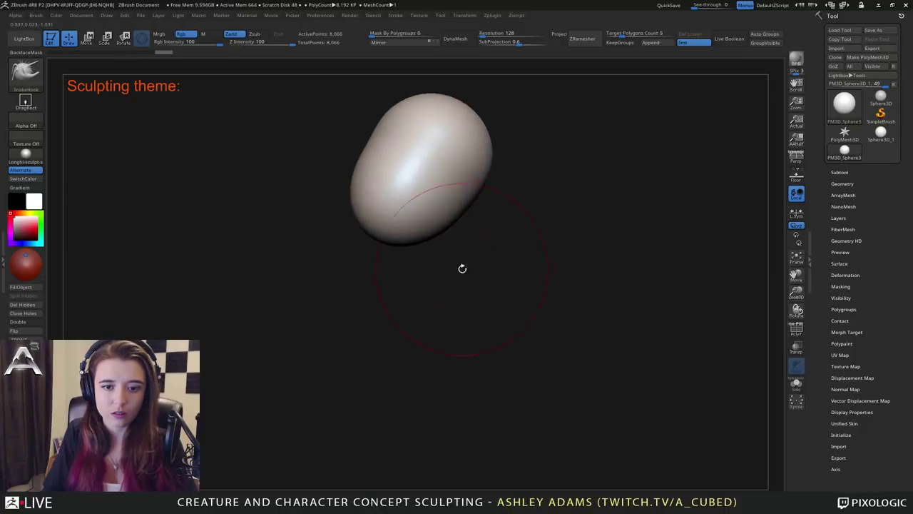
Pull the lower front of the mass forward into a long snout and raise the back of the head into a crest.
drag(389, 210, 417, 220)
right_drag(434, 202, 434, 252)
drag(434, 253, 430, 270)
right_drag(430, 269, 428, 252)
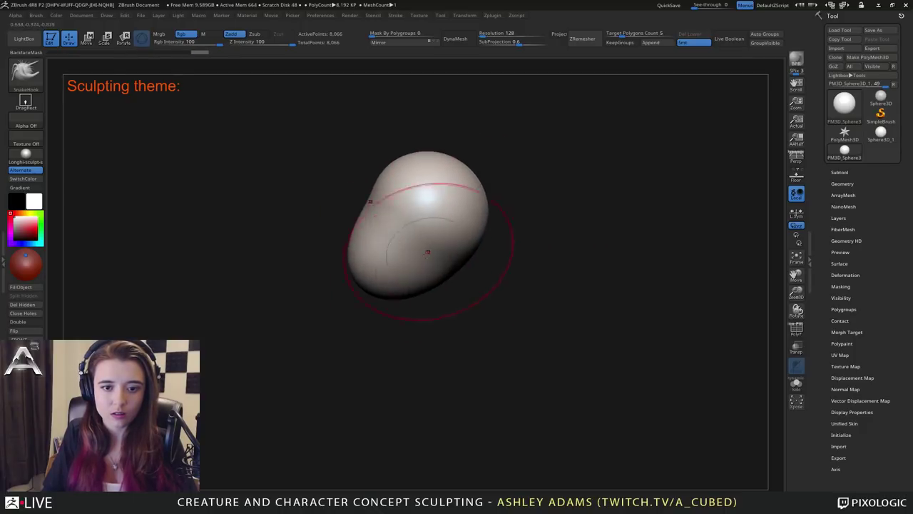
right_drag(421, 216, 449, 216)
drag(449, 216, 422, 204)
mouse_move(422, 204)
right_down()
mouse_move(445, 143)
mouse_move(497, 232)
right_up()
mouse_move(497, 232)
mouse_down()
mouse_move(489, 255)
mouse_move(456, 159)
mouse_move(357, 224)
mouse_move(326, 193)
mouse_move(347, 156)
mouse_move(350, 172)
mouse_up()
drag(392, 235, 545, 299)
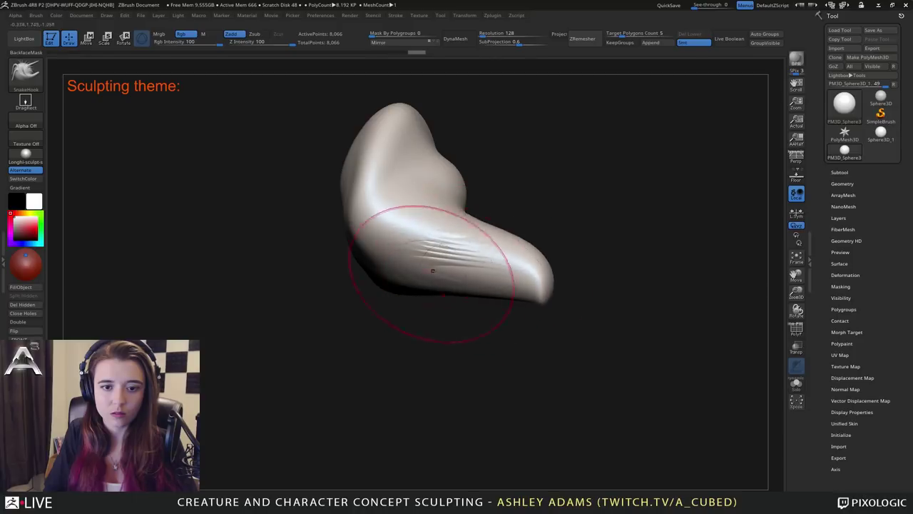
drag(432, 269, 521, 309)
Pull the upper sides of the head outward into wide, symmetrical side points.
right_drag(497, 299, 421, 225)
drag(421, 225, 456, 184)
drag(404, 146, 416, 179)
drag(432, 229, 454, 216)
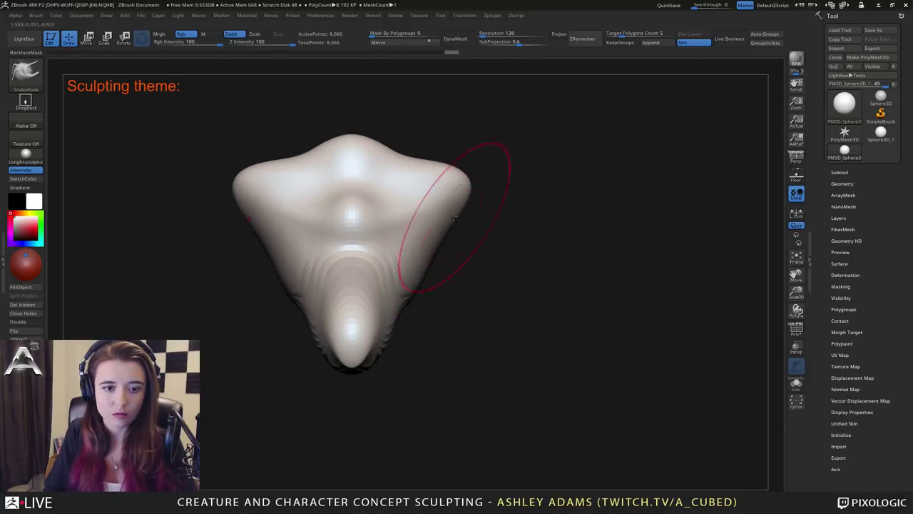
mouse_move(423, 254)
mouse_down()
mouse_move(444, 243)
mouse_move(458, 206)
mouse_move(495, 176)
mouse_move(445, 175)
mouse_up()
drag(422, 155, 428, 171)
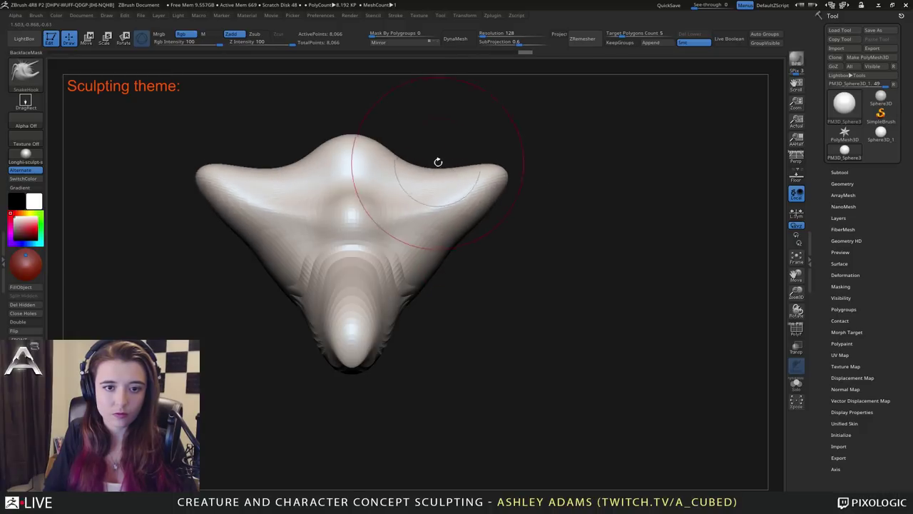
Pull the top of the crest up into a central peak and raise the areas beside it into a broad frill.
right_drag(438, 161, 449, 170)
mouse_move(369, 152)
mouse_down()
mouse_move(375, 139)
mouse_move(360, 105)
mouse_up()
mouse_move(363, 125)
ctrl+right_down()
mouse_move(383, 170)
mouse_move(423, 171)
ctrl+right_up()
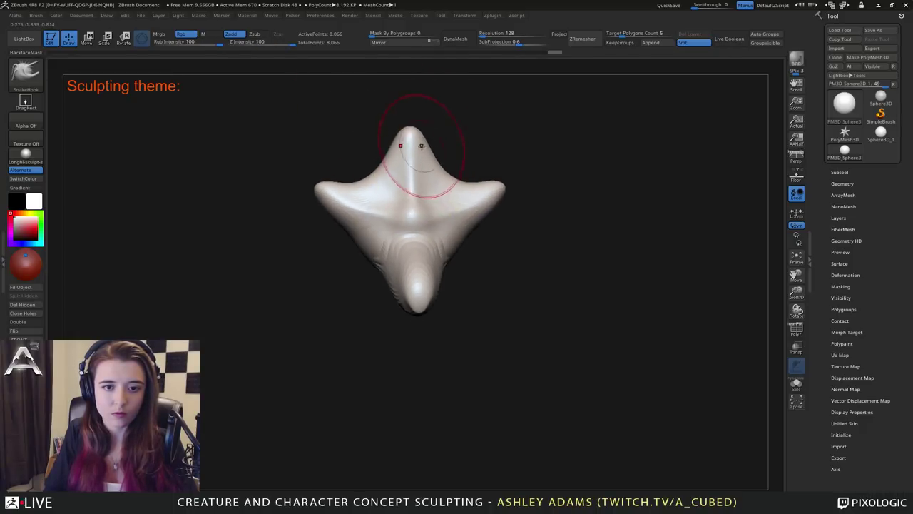
mouse_move(449, 173)
mouse_down()
mouse_move(476, 157)
mouse_move(468, 160)
mouse_move(468, 136)
mouse_move(428, 142)
mouse_move(411, 131)
mouse_up()
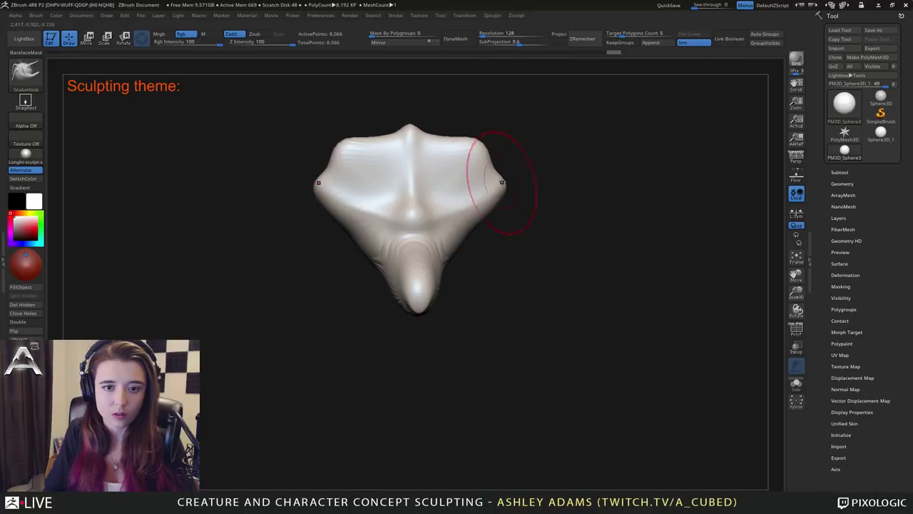
mouse_move(502, 185)
mouse_down()
mouse_move(512, 190)
mouse_move(478, 149)
mouse_move(452, 140)
mouse_up()
Pull the rear lower corners of the jaw down and outward to widen the base of the head.
drag(535, 207, 350, 221)
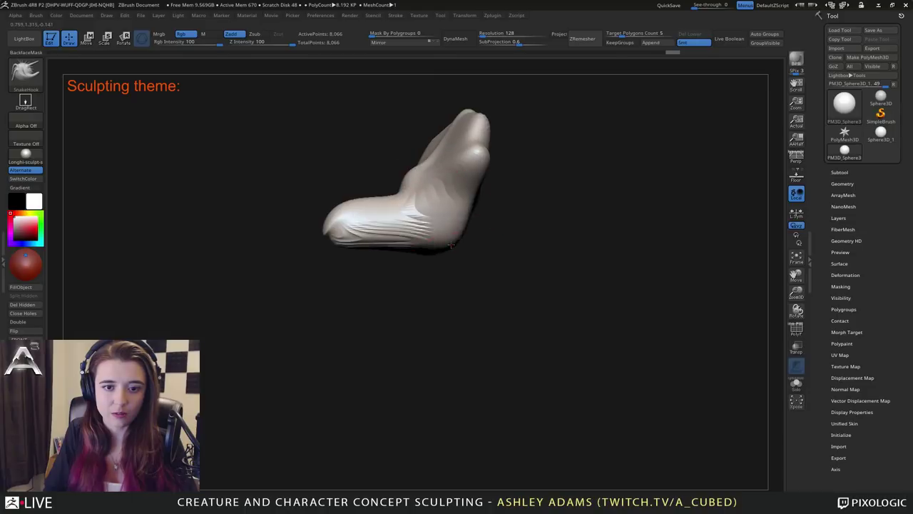
drag(452, 236, 487, 271)
mouse_move(343, 278)
shift+mouse_down()
mouse_move(465, 213)
mouse_move(455, 227)
shift+mouse_up()
mouse_move(528, 210)
mouse_down()
mouse_move(475, 204)
mouse_move(527, 200)
mouse_up()
Adjust the brush size, sharpen the frill's side points into spikes and reshape the sides of the jaw.
key(space)
click(454, 165)
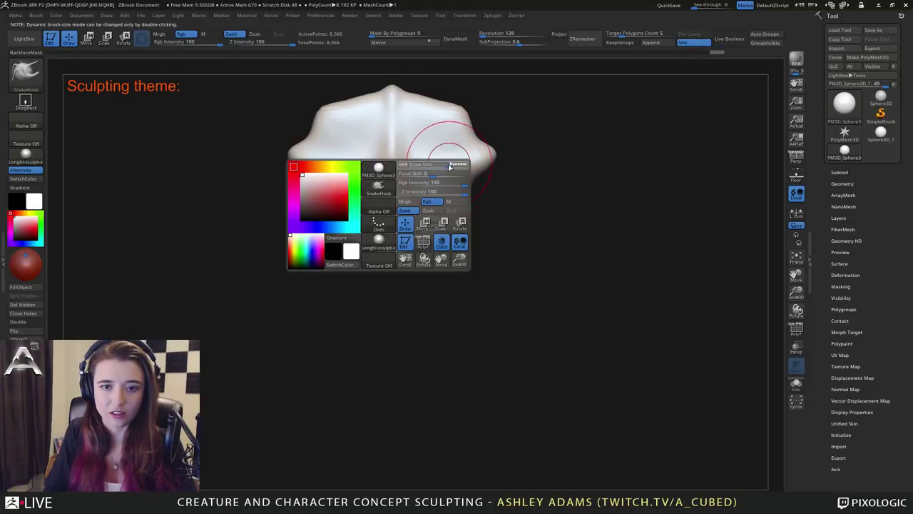
drag(492, 153, 507, 134)
drag(471, 194, 473, 174)
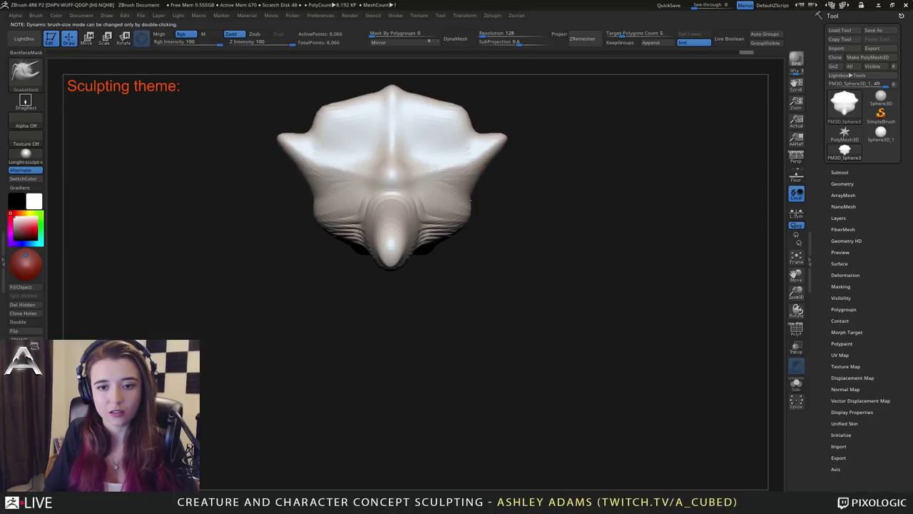
drag(466, 215, 456, 225)
Pull a blunt horn forward from the middle of the face above the snout.
alt+drag(306, 101, 359, 150)
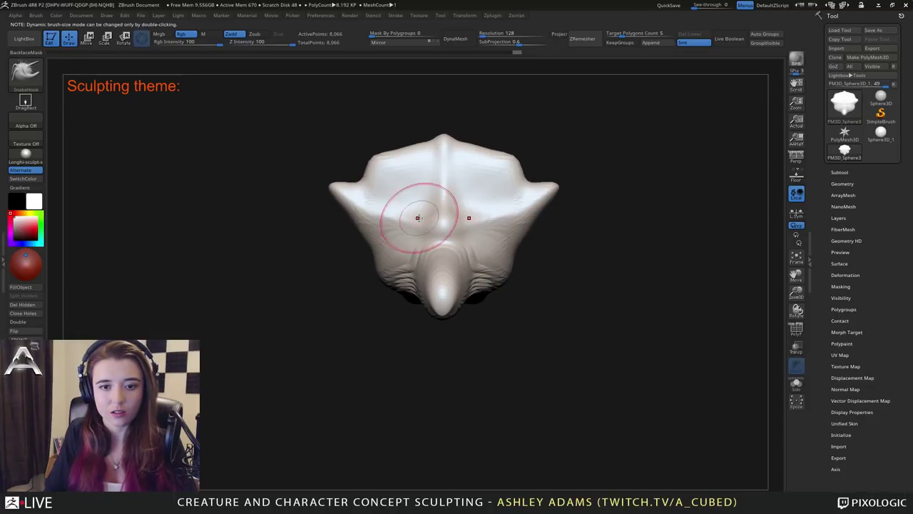
drag(359, 227, 482, 218)
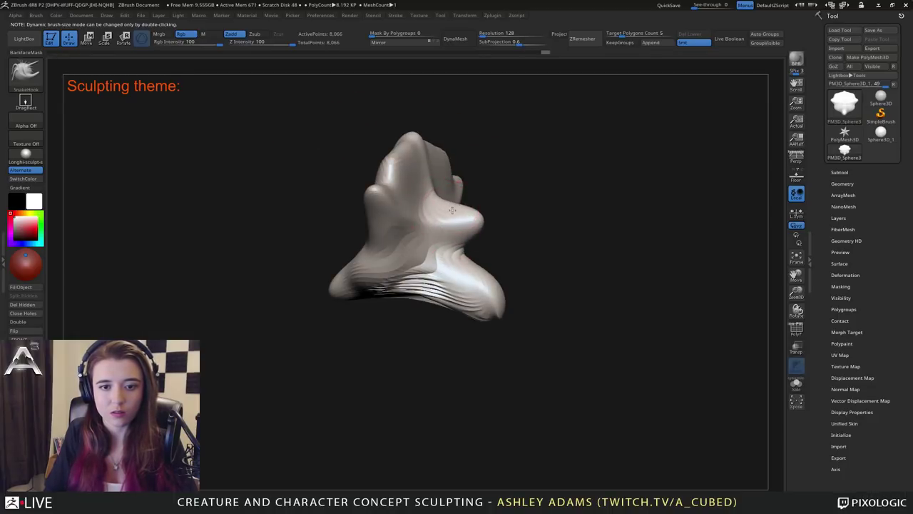
drag(435, 189, 449, 193)
mouse_move(557, 214)
mouse_down()
mouse_move(492, 224)
mouse_move(400, 214)
mouse_up()
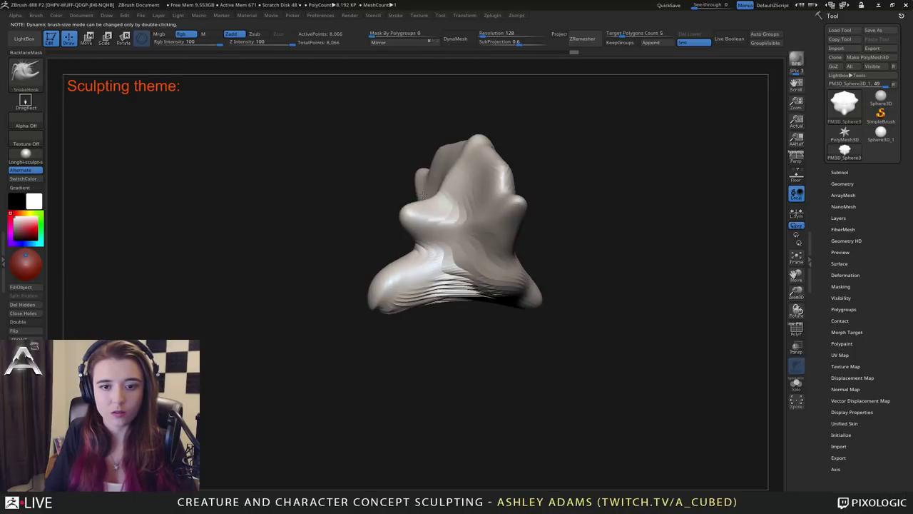
drag(457, 204, 471, 197)
drag(371, 214, 435, 213)
mouse_move(443, 213)
right_down()
mouse_move(470, 214)
mouse_move(490, 228)
mouse_move(528, 207)
mouse_move(485, 241)
mouse_move(481, 181)
mouse_move(467, 160)
mouse_move(490, 137)
mouse_move(529, 152)
mouse_move(530, 239)
right_up()
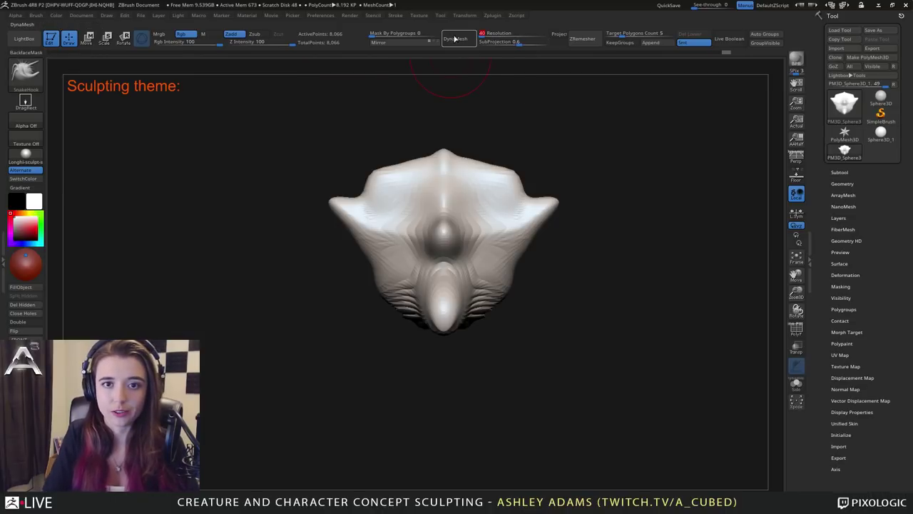
Remesh the head with DynaMesh at resolution 40 and pull the snout into a deeper, bulkier shape using a larger brush.
click(455, 38)
right_drag(400, 261, 451, 227)
key(space)
drag(448, 232, 465, 232)
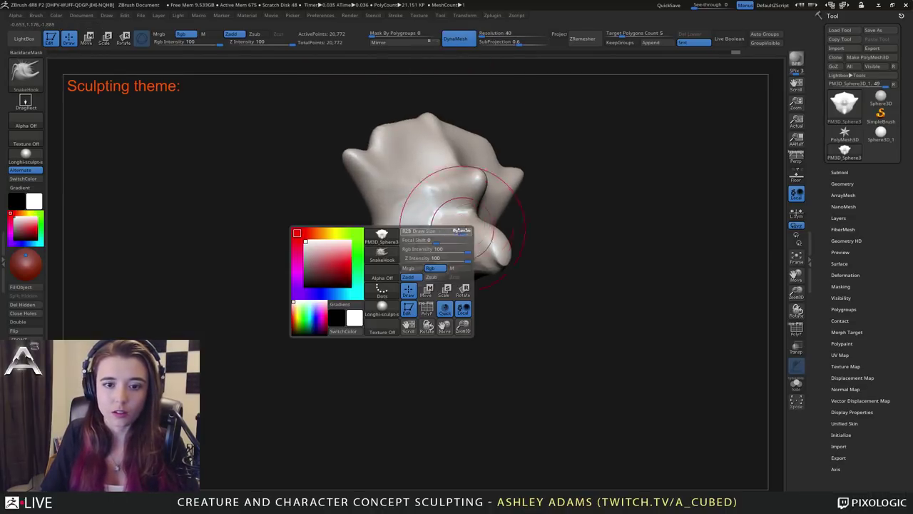
mouse_move(426, 217)
alt+right_down()
mouse_move(403, 230)
mouse_move(464, 246)
alt+right_up()
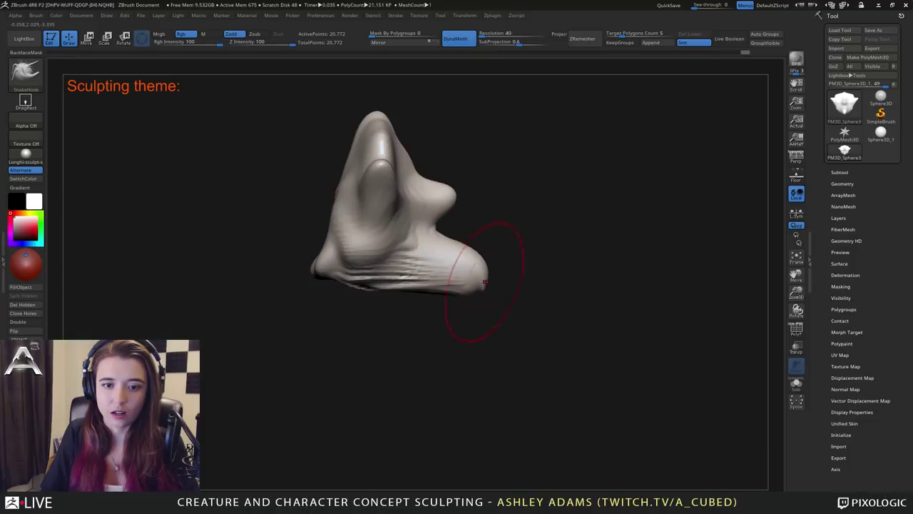
mouse_move(499, 304)
mouse_down()
mouse_move(391, 311)
mouse_move(390, 320)
mouse_up()
mouse_move(532, 303)
mouse_down()
mouse_move(322, 276)
mouse_move(235, 275)
mouse_up()
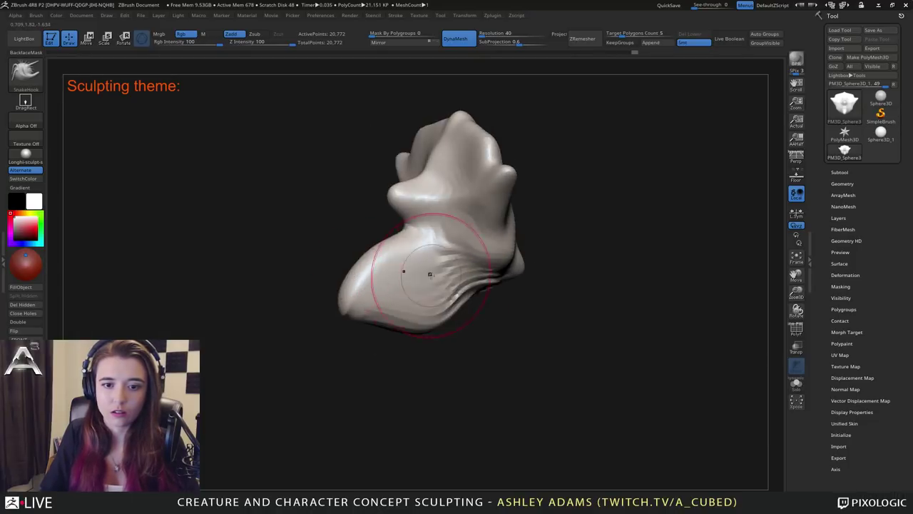
Pull the sides of the lower jaw outward and back to fill out the cheeks.
right_drag(430, 274, 428, 287)
drag(443, 280, 482, 254)
mouse_move(457, 250)
right_down()
mouse_move(381, 222)
mouse_move(357, 164)
right_up()
right_drag(430, 227, 493, 234)
drag(479, 244, 508, 246)
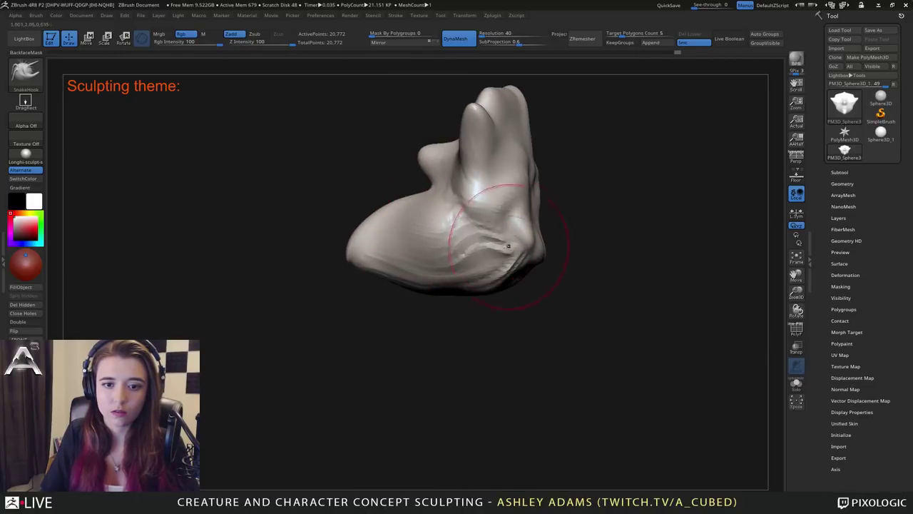
mouse_move(507, 247)
right_down()
mouse_move(440, 241)
mouse_move(507, 253)
right_up()
Mask the frill symmetrically with the MaskLasso brush and invert the mask.
key(space)
drag(468, 217, 444, 217)
right_drag(428, 218, 488, 221)
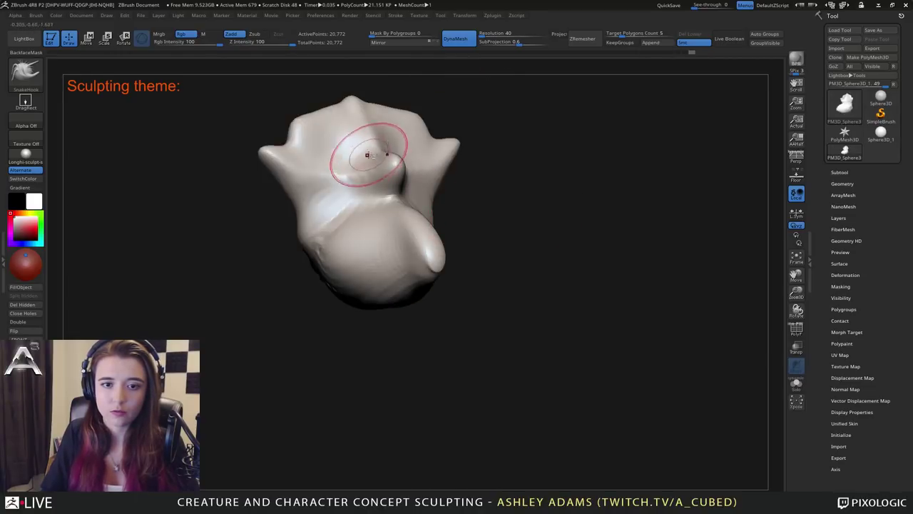
alt+right_drag(367, 154, 478, 189)
mouse_move(477, 189)
ctrl+right_down()
mouse_move(470, 165)
mouse_move(428, 179)
ctrl+right_up()
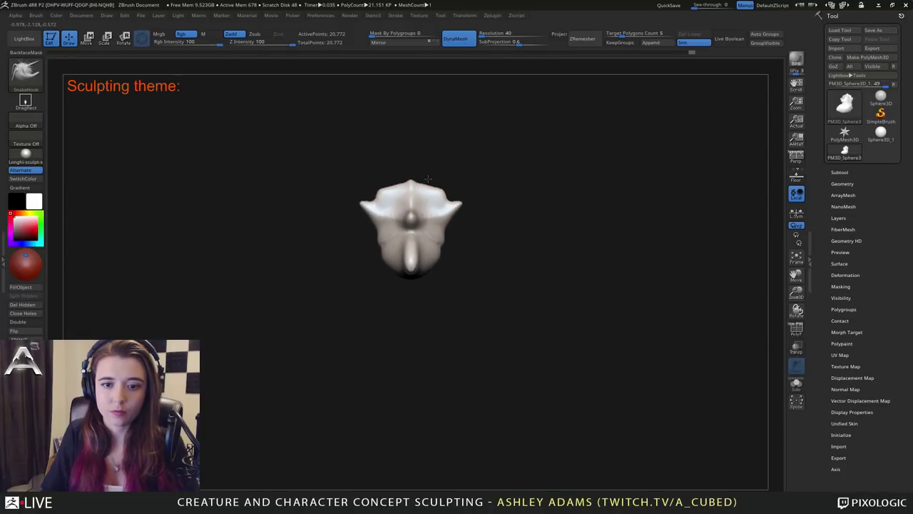
ctrl+click(25, 71)
click(183, 122)
ctrl+drag(428, 147, 346, 177)
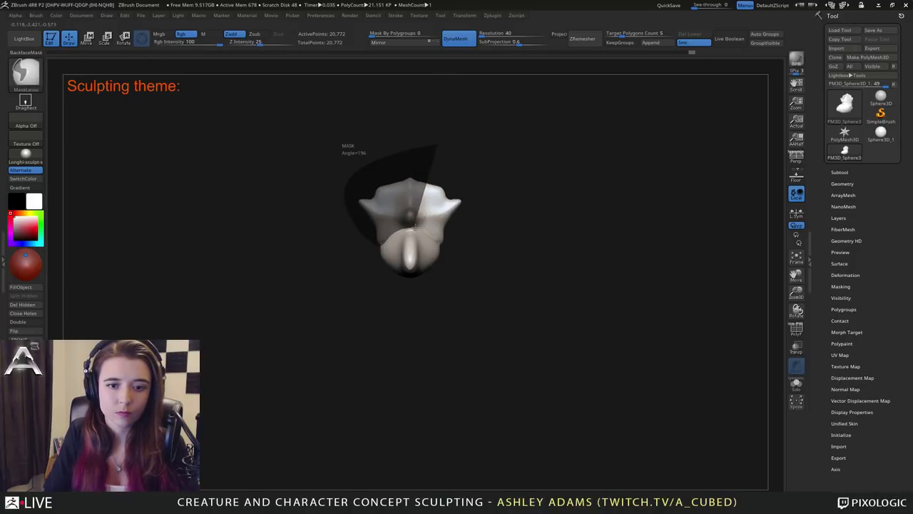
mouse_move(415, 227)
ctrl+mouse_down()
mouse_move(419, 217)
mouse_move(367, 198)
mouse_move(392, 194)
ctrl+mouse_up()
ctrl+click(524, 238)
Move the unmasked frill halves outward and up from the head with the Move gizmo.
key(w)
key(ctrl+z)
drag(389, 232, 485, 230)
mouse_move(469, 194)
mouse_down()
mouse_move(483, 196)
mouse_move(466, 194)
mouse_move(467, 176)
mouse_up()
key(q)
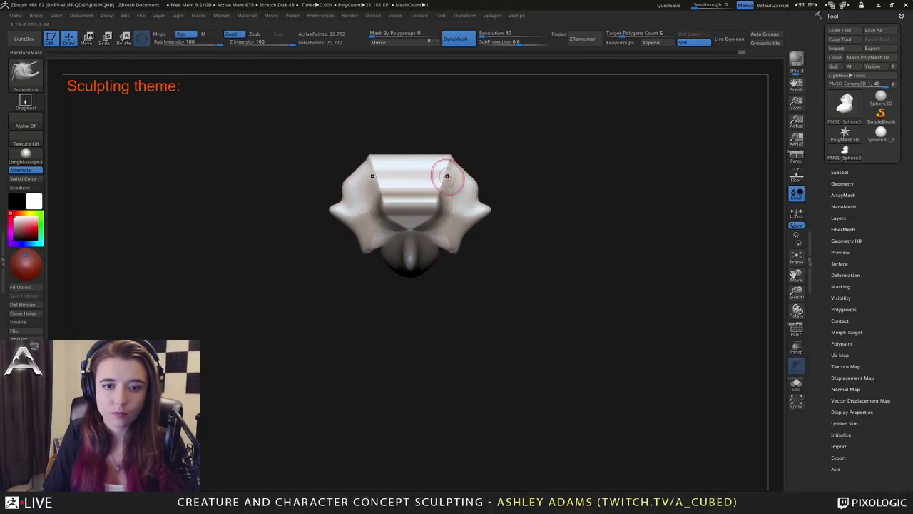
Undo the last frill change and shift the unmasked frill backward in profile with the Move gizmo.
drag(544, 167, 456, 228)
key(ctrl+z)
key(w)
drag(515, 187, 400, 181)
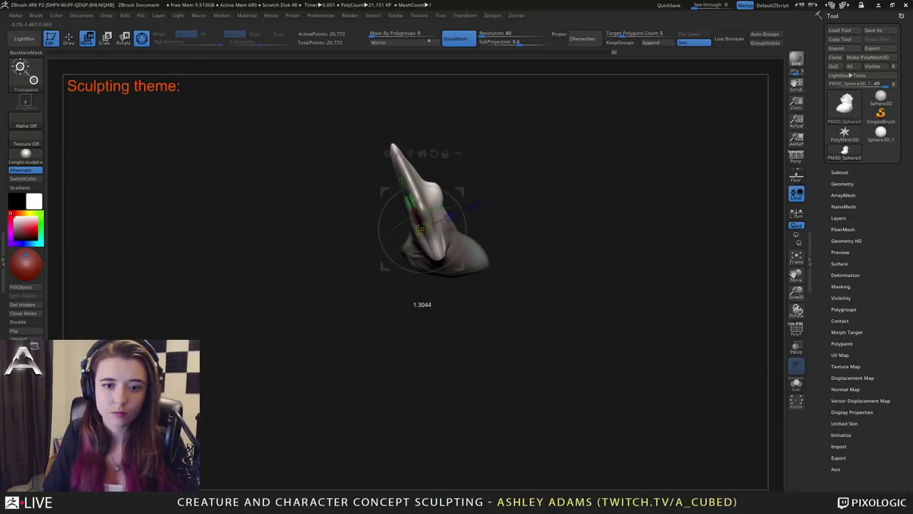
drag(385, 265, 374, 263)
mouse_move(500, 188)
mouse_down()
mouse_move(438, 177)
mouse_move(515, 226)
mouse_move(506, 230)
mouse_move(566, 284)
mouse_up()
key(q)
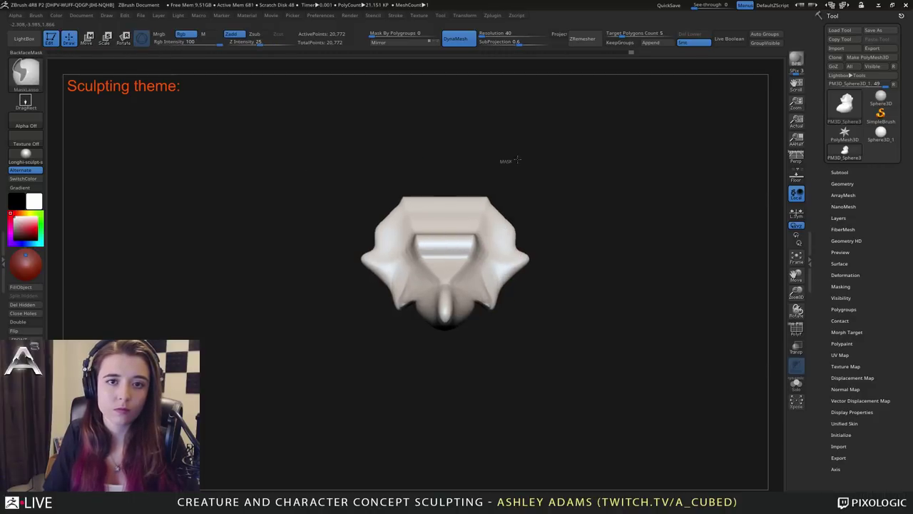
Remesh the head with DynaMesh, dip the middle of the frill's top edge and shape its upper corners into points.
mouse_move(509, 205)
alt+mouse_down()
mouse_move(513, 175)
mouse_move(576, 224)
mouse_move(664, 212)
alt+mouse_up()
key(space)
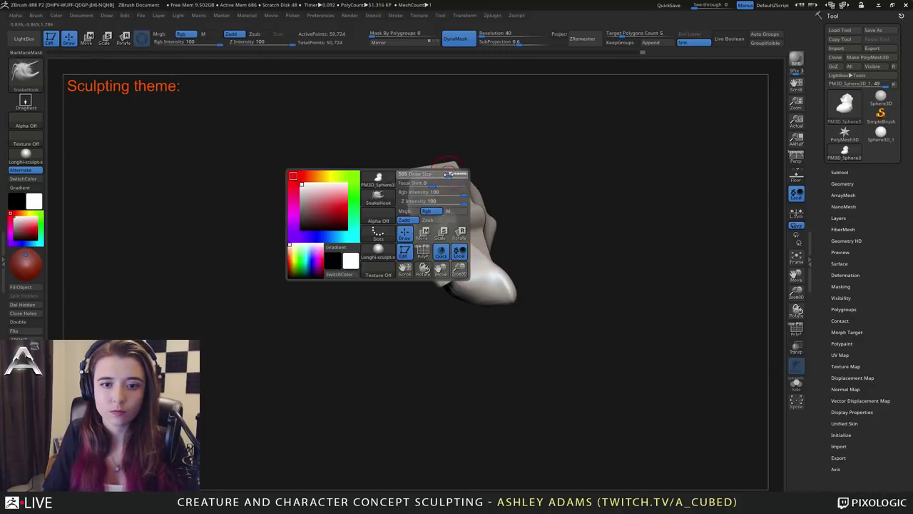
shift+drag(435, 160, 444, 161)
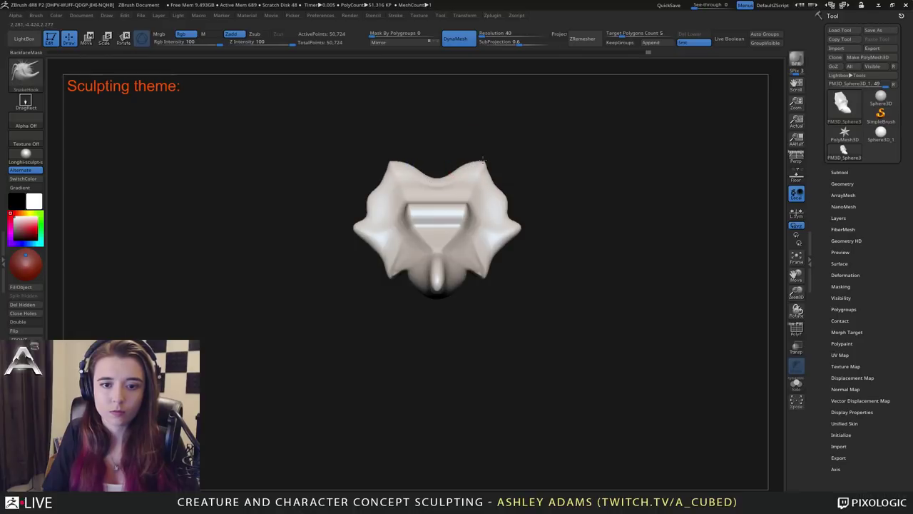
alt+right_drag(498, 198, 500, 180)
drag(501, 180, 503, 175)
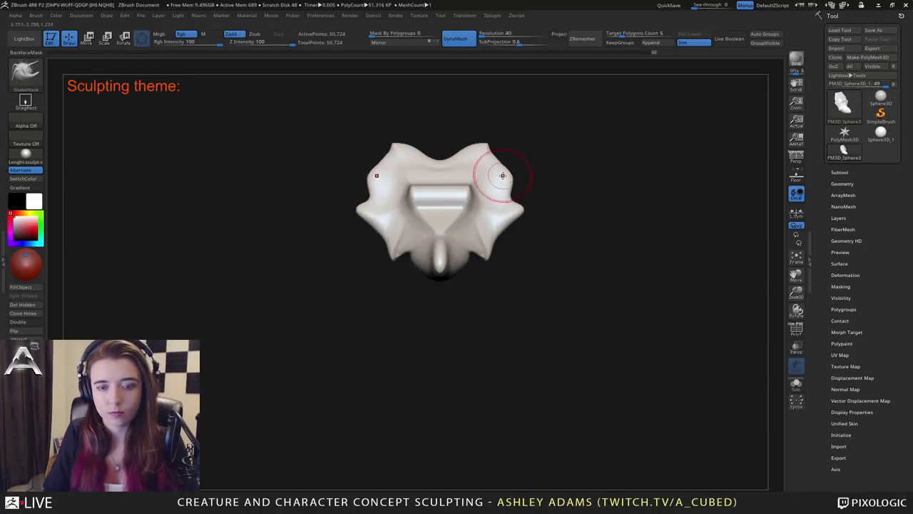
alt+drag(437, 151, 496, 177)
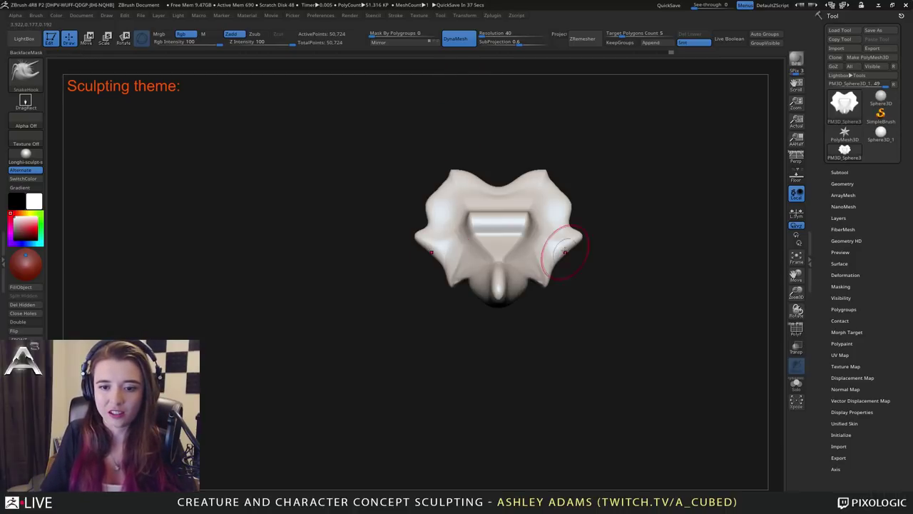
Adjust the brush size and pull the bridge and tip of the snout outward in profile.
mouse_move(565, 254)
right_down()
mouse_move(532, 259)
mouse_move(456, 243)
mouse_move(500, 231)
right_up()
right_click(469, 224)
drag(462, 223, 474, 224)
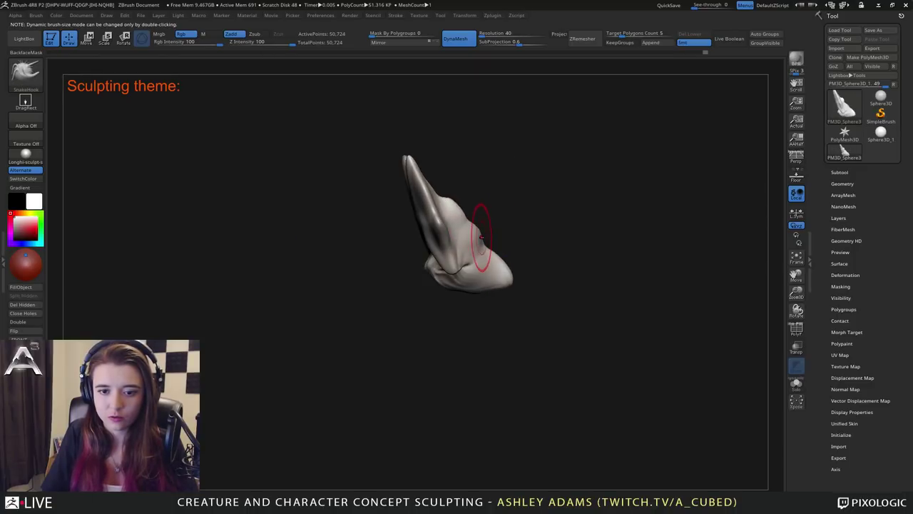
key(space)
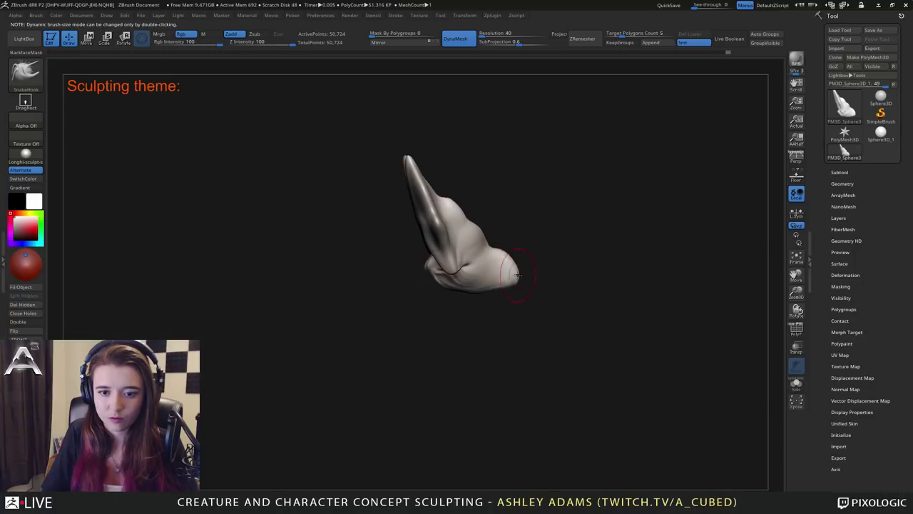
Pull the sides of the snout outward to thicken the narrow muzzle, adjusting the brush size for it.
mouse_move(518, 275)
right_down()
mouse_move(493, 246)
mouse_move(480, 254)
right_up()
right_click(493, 245)
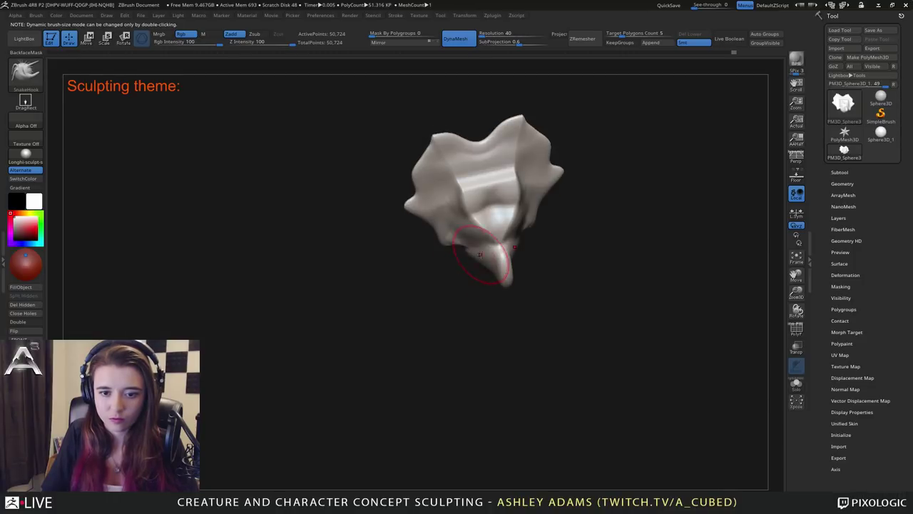
key(space)
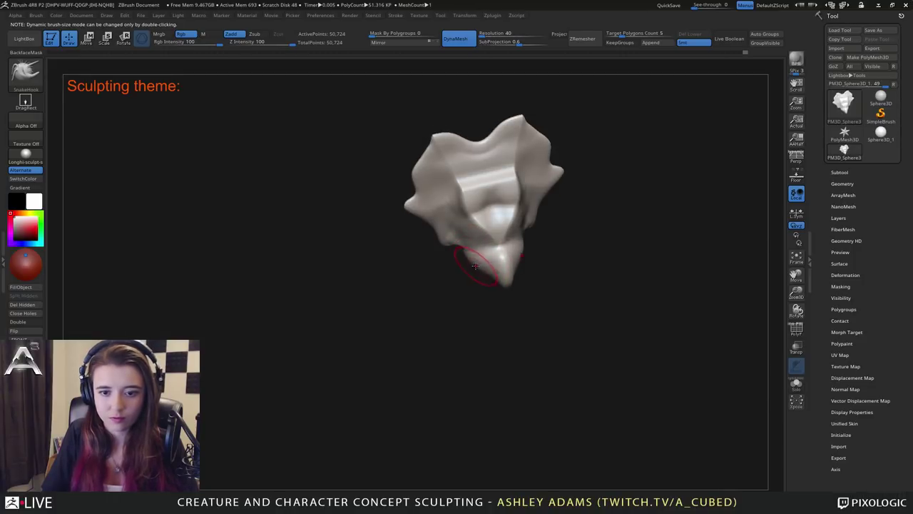
mouse_move(479, 268)
right_down()
mouse_move(495, 236)
mouse_move(489, 266)
right_up()
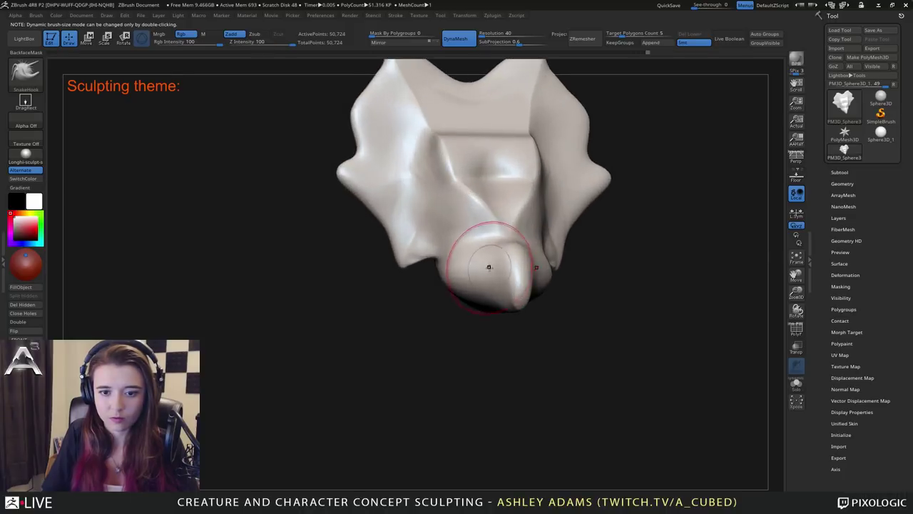
key(space)
drag(489, 267, 468, 272)
Switch to the ClayBuildup brush and carve a deep round eye socket into each side of the snout.
key(b)
key(c)
key(b)
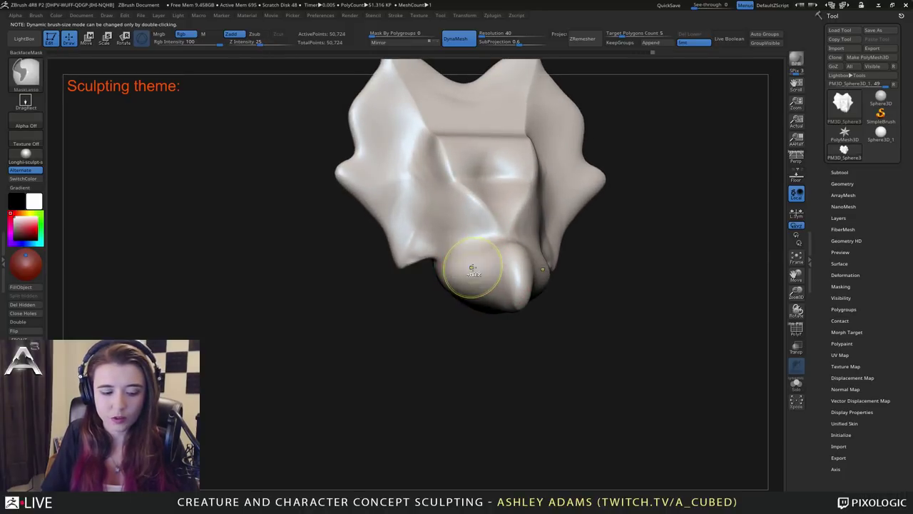
mouse_move(471, 264)
alt+mouse_down()
mouse_move(461, 275)
mouse_move(467, 265)
alt+mouse_up()
mouse_move(466, 265)
right_down()
mouse_move(518, 271)
mouse_move(481, 284)
right_up()
right_click(509, 272)
alt+drag(481, 284, 492, 279)
right_drag(490, 279, 492, 264)
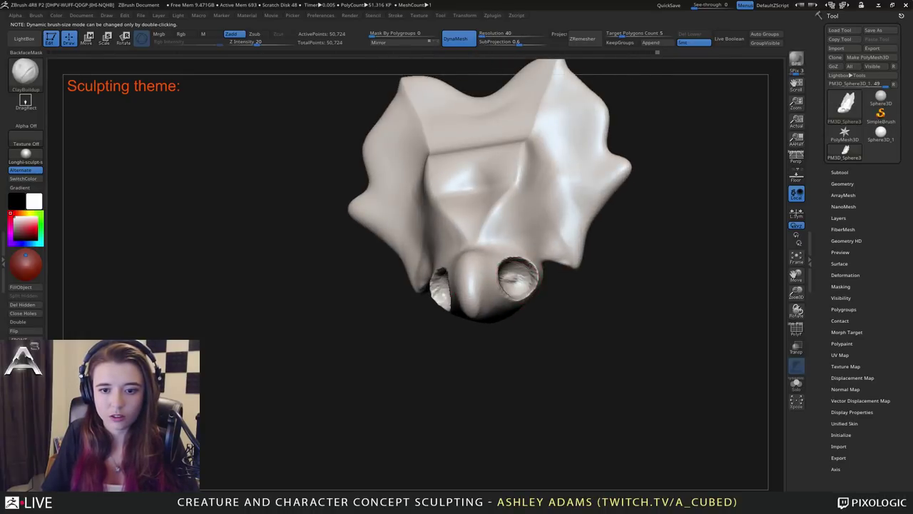
Build up rough clay strokes across the forehead and the base of the frill.
right_drag(488, 227, 538, 239)
mouse_move(394, 153)
mouse_down()
mouse_move(430, 187)
mouse_move(399, 171)
mouse_move(421, 168)
mouse_up()
mouse_move(408, 121)
right_down()
mouse_move(407, 102)
mouse_move(397, 173)
right_up()
Switch to SnakeHook and pull a pair of brow horns up and outward from above the eye sockets.
key(b)
key(s)
key(h)
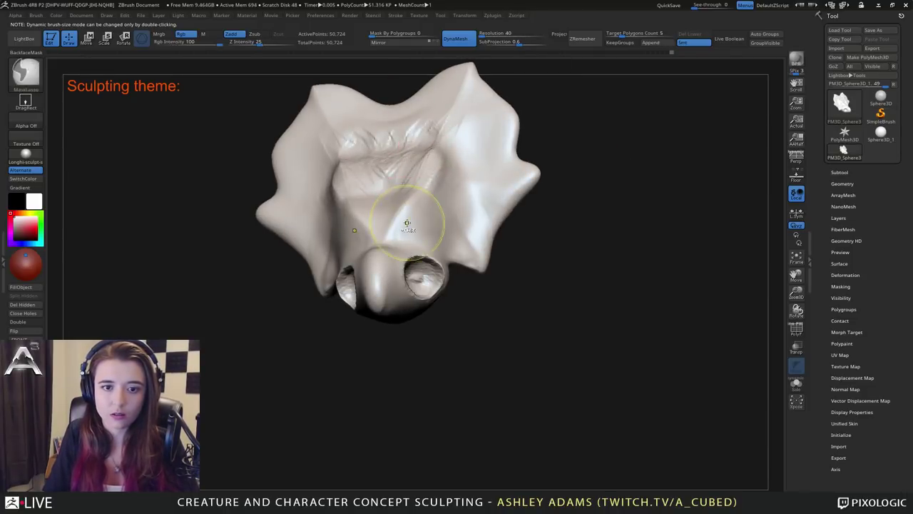
shift+right_drag(418, 206, 418, 211)
mouse_move(418, 212)
mouse_down()
mouse_move(450, 179)
mouse_move(406, 213)
mouse_up()
right_click(408, 210)
click(408, 209)
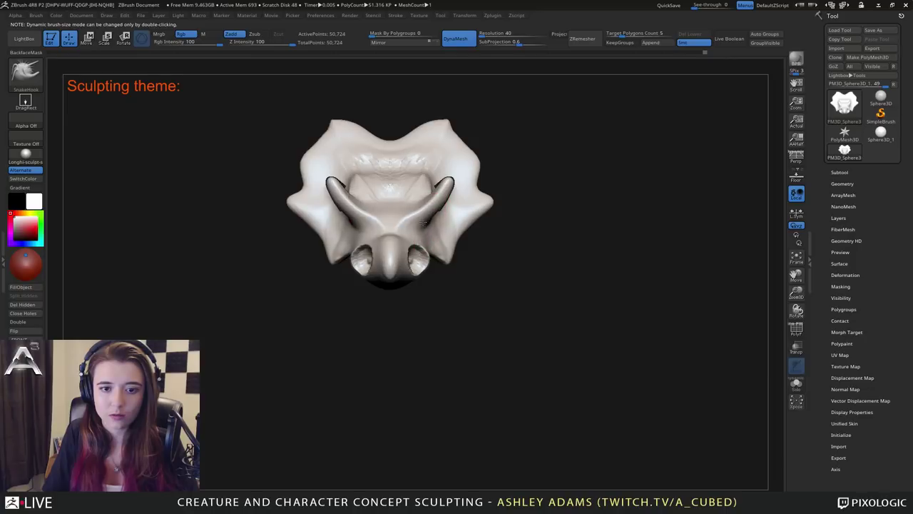
Pull the underside and back of the head down and backward in profile to form a jaw and neck mass.
right_drag(406, 212, 447, 237)
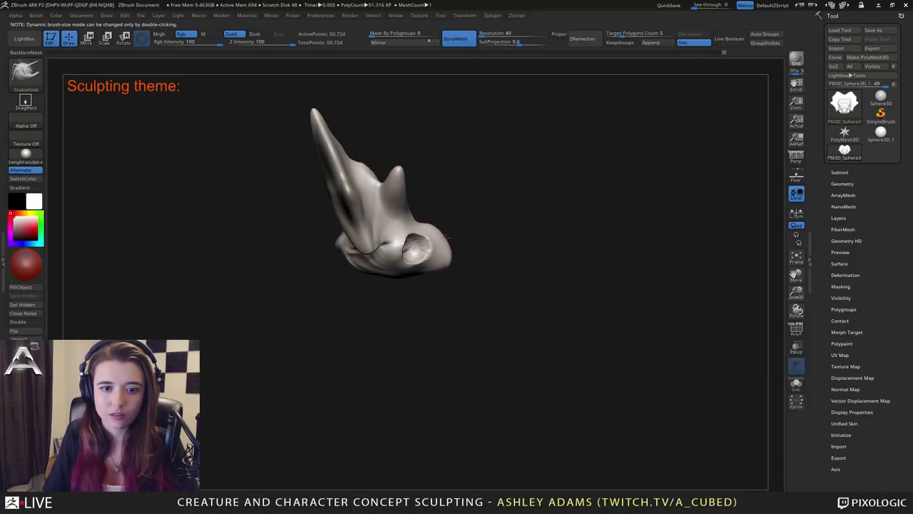
mouse_move(356, 256)
mouse_down()
mouse_move(350, 275)
mouse_move(375, 289)
mouse_up()
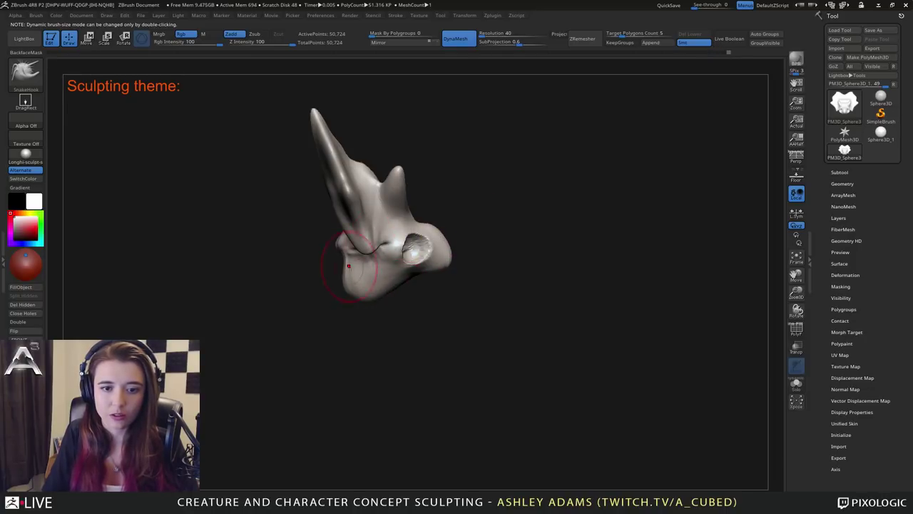
mouse_move(347, 264)
right_down()
mouse_move(333, 255)
mouse_move(334, 291)
mouse_move(355, 277)
mouse_move(358, 289)
mouse_move(362, 259)
right_up()
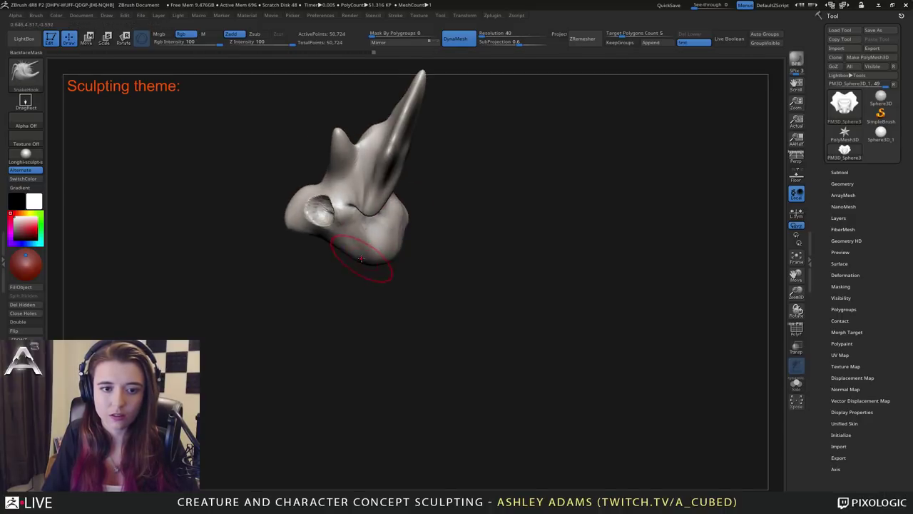
drag(349, 259, 405, 291)
drag(395, 258, 420, 261)
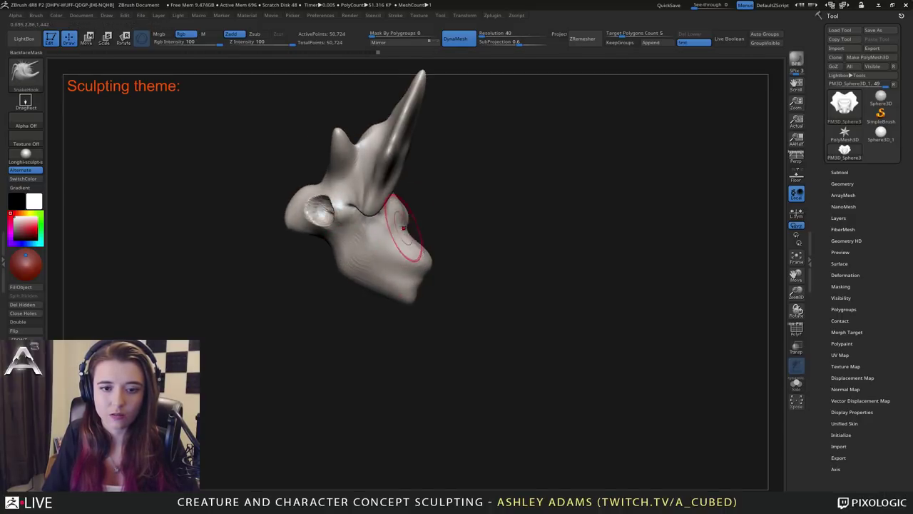
drag(406, 228, 428, 220)
Adjust the brush size, widen the jaw and neck mass below the frill and smooth its surface.
right_drag(349, 250, 379, 262)
key(space)
mouse_move(367, 265)
mouse_down()
mouse_move(379, 265)
mouse_move(383, 251)
mouse_up()
right_drag(383, 250, 365, 265)
alt+right_drag(366, 265, 378, 222)
drag(403, 232, 422, 234)
right_drag(420, 220, 465, 224)
drag(438, 283, 448, 288)
shift+right_drag(433, 220, 451, 215)
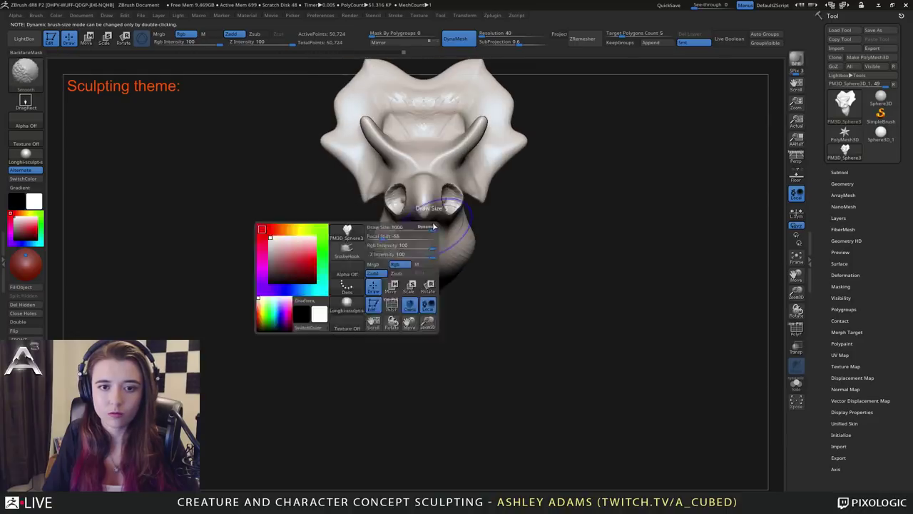
Adjust the brush size, undo the last stroke and stretch the brow horns into longer, curved, tapered points.
drag(474, 144, 477, 139)
right_drag(477, 140, 480, 138)
key(space)
key(space)
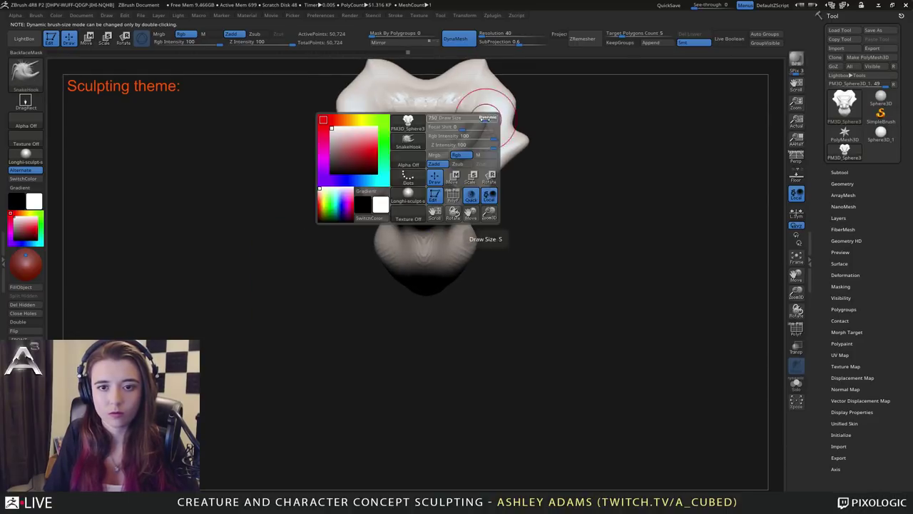
mouse_move(487, 117)
mouse_down()
mouse_move(505, 91)
mouse_move(483, 116)
mouse_up()
key(ctrl+z)
alt+right_drag(483, 116, 440, 183)
key(space)
mouse_move(438, 180)
mouse_down()
mouse_move(440, 205)
mouse_move(430, 212)
mouse_up()
Pull the frill's side points outward into long upturned spikes.
mouse_move(408, 203)
right_down()
mouse_move(363, 214)
mouse_move(404, 202)
right_up()
mouse_move(444, 188)
mouse_down()
mouse_move(491, 201)
mouse_move(505, 179)
mouse_move(487, 204)
mouse_move(497, 191)
mouse_up()
key(space)
alt+right_drag(435, 203, 502, 195)
ctrl+right_drag(522, 230, 460, 206)
alt+right_drag(460, 207, 526, 228)
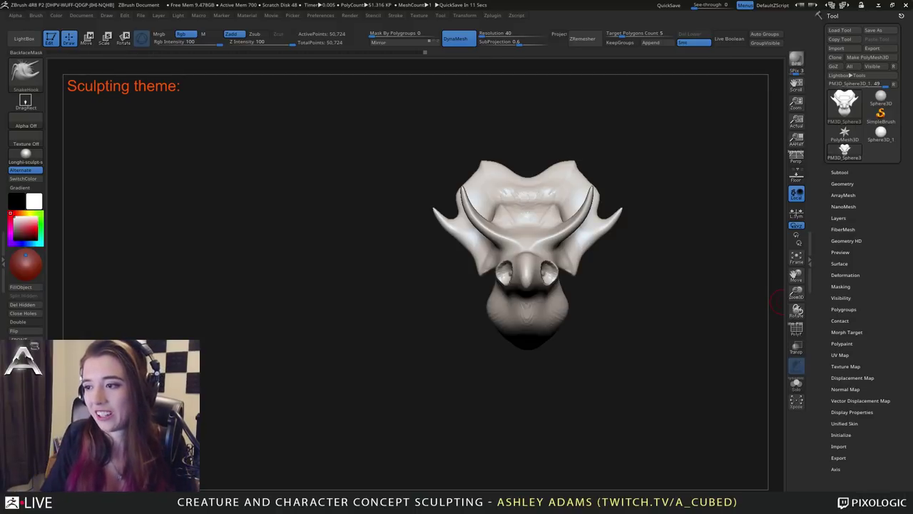
Darken the model colour to near black, check the head's silhouette from several angles and restore white.
drag(784, 303, 796, 291)
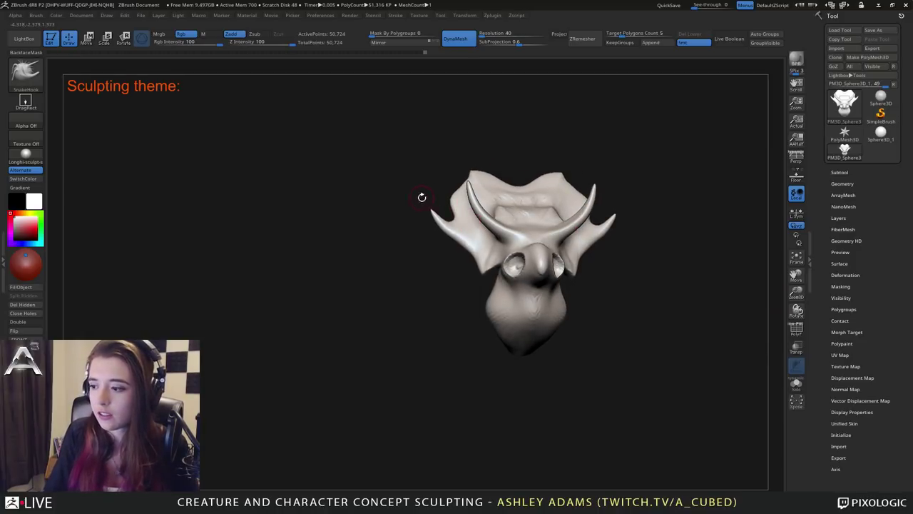
click(82, 16)
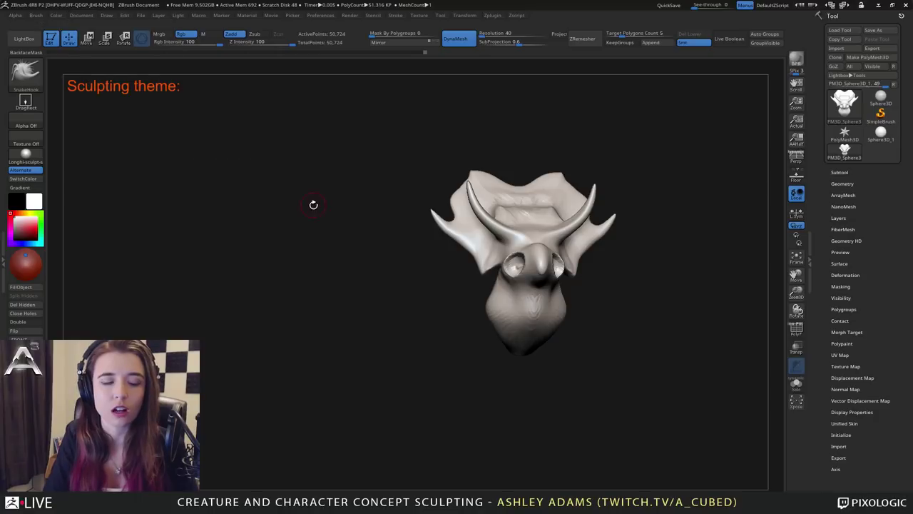
drag(16, 236, 14, 237)
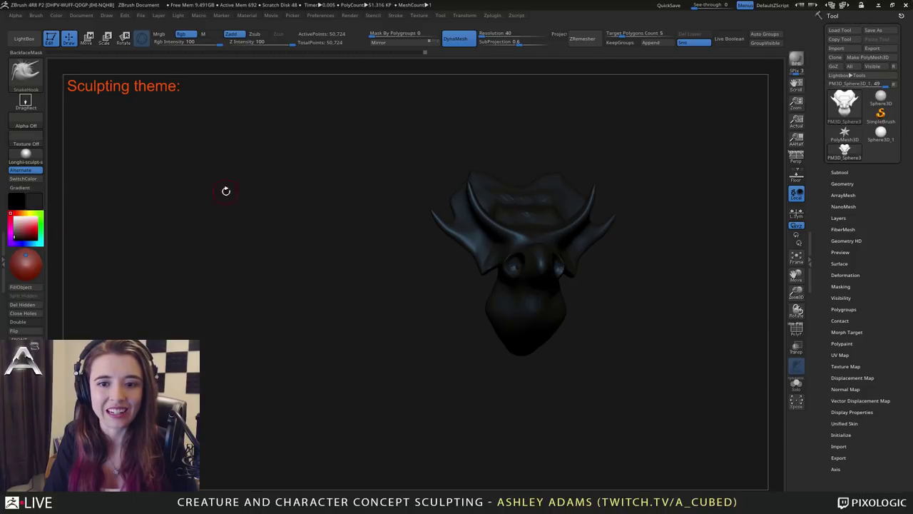
drag(224, 190, 324, 212)
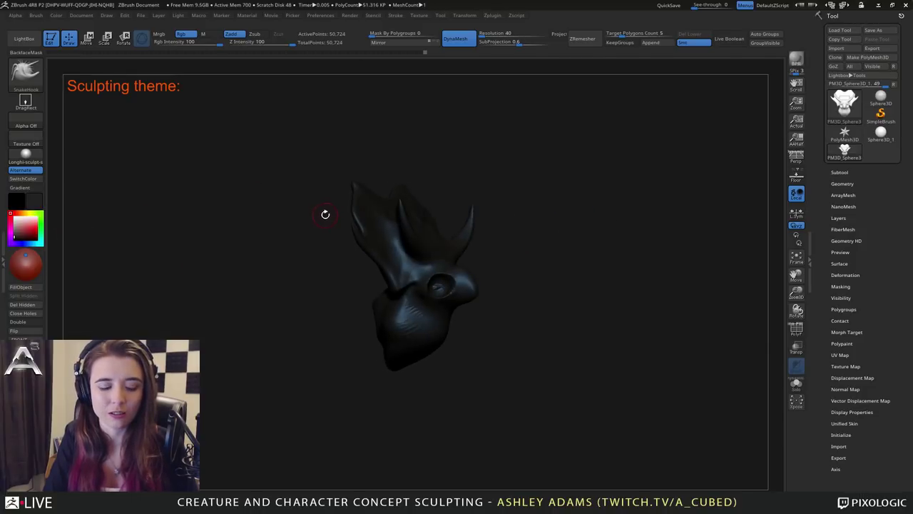
click(10, 212)
drag(521, 207, 413, 207)
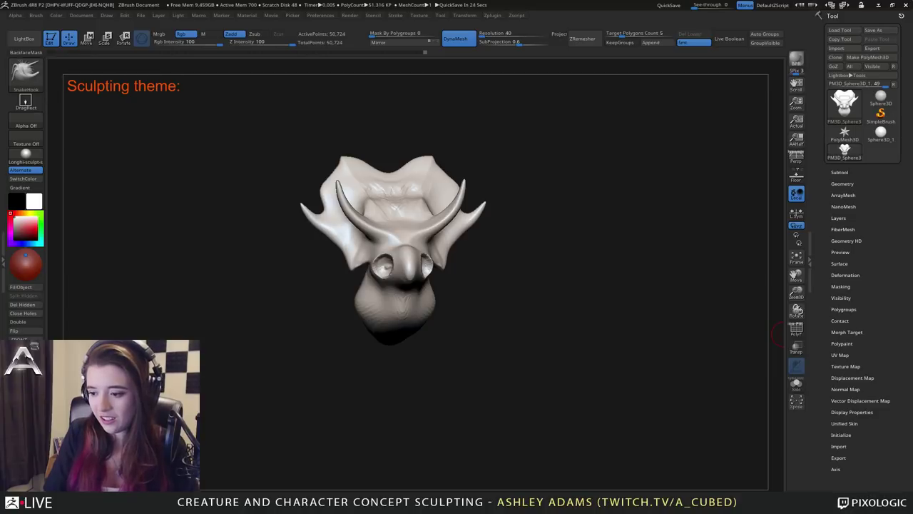
Pull the tip of the snout forward and down in a side view.
mouse_move(357, 228)
mouse_down()
mouse_move(499, 186)
mouse_move(299, 214)
mouse_move(411, 212)
mouse_up()
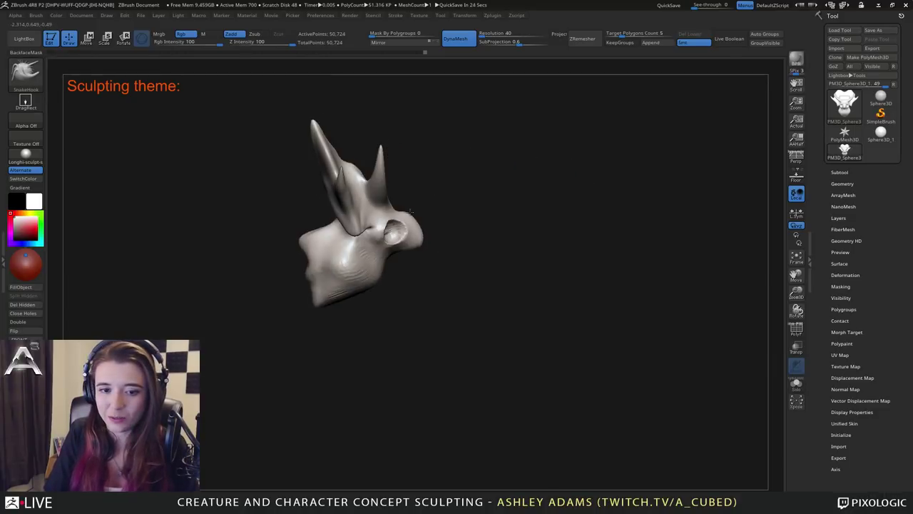
mouse_move(410, 211)
right_down()
mouse_move(421, 216)
mouse_move(421, 246)
mouse_move(435, 253)
right_up()
right_click(422, 216)
right_click(435, 253)
drag(437, 254, 450, 267)
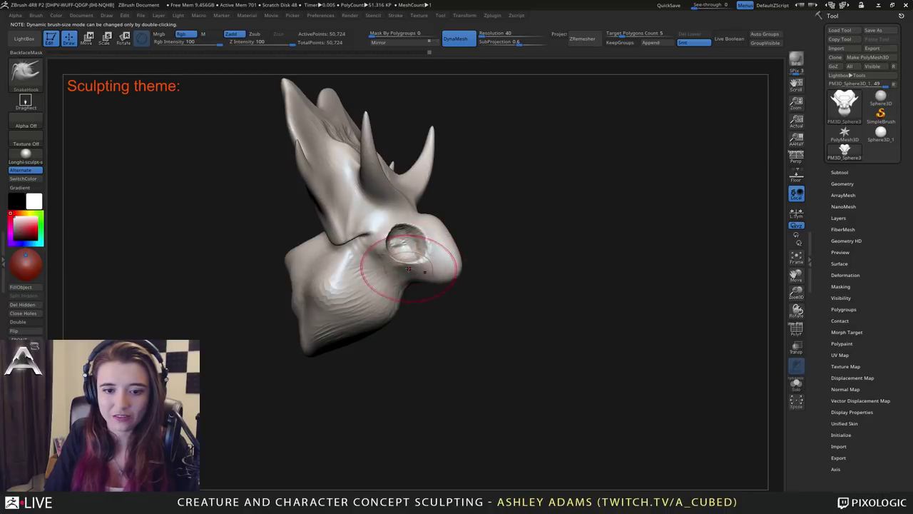
Switch to ClayBuildup and add clay along the cheek below and behind the eye socket.
right_drag(405, 270, 380, 268)
right_click(381, 268)
key(b)
key(c)
key(b)
mouse_move(380, 266)
mouse_down()
mouse_move(373, 267)
mouse_move(405, 297)
mouse_move(424, 283)
mouse_up()
right_drag(393, 258, 446, 256)
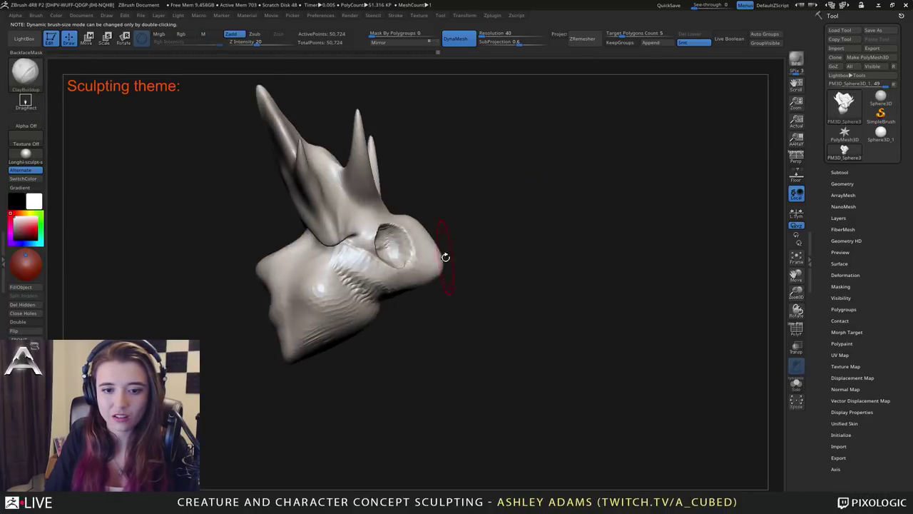
Switch to SnakeHook with an adjusted brush size and reshape the cheek and lower rim of the eye socket.
key(space)
key(b)
key(s)
key(h)
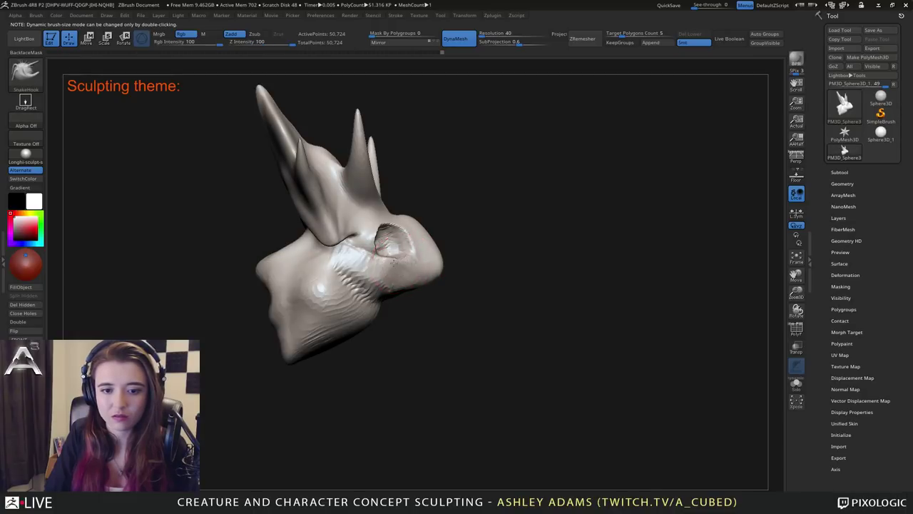
drag(376, 258, 373, 251)
right_drag(378, 252, 321, 254)
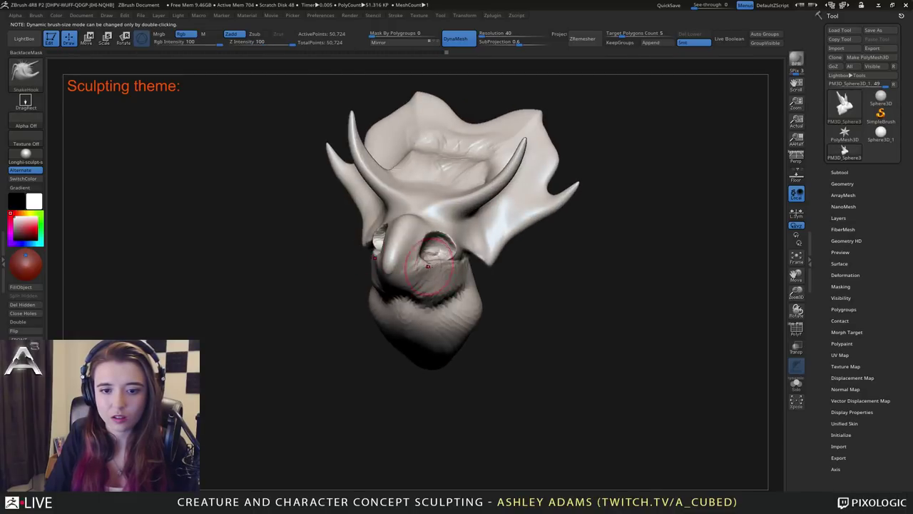
Mask the head in profile, leaving only the top of the snout's tip unmasked.
mouse_move(431, 260)
right_down()
mouse_move(383, 249)
mouse_move(410, 246)
right_up()
key(space)
key(space)
key(ctrl)
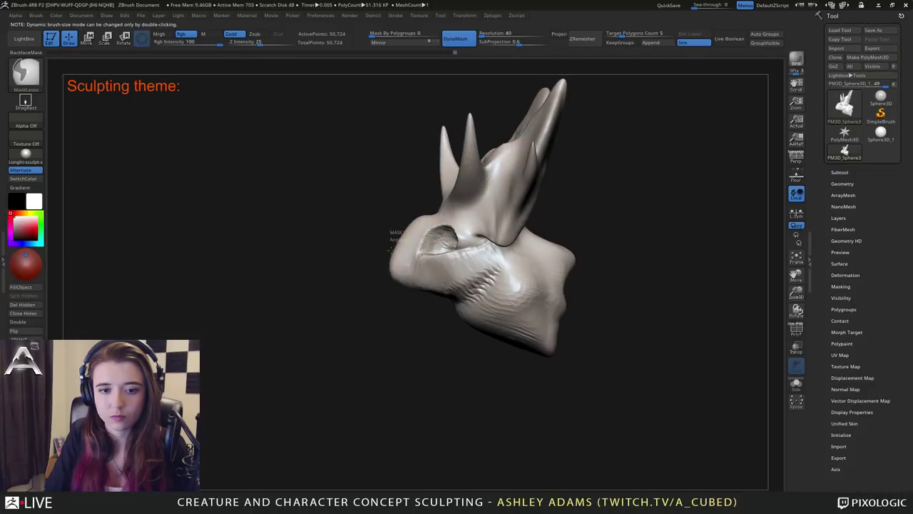
ctrl+click(408, 333)
mouse_move(424, 276)
ctrl+right_down()
mouse_move(408, 242)
mouse_move(418, 238)
ctrl+right_up()
Adjust the brush size and pull a tall nose horn upward from the unmasked snout tip.
key(space)
drag(417, 239, 442, 227)
right_drag(412, 251, 397, 252)
key(space)
drag(397, 252, 428, 246)
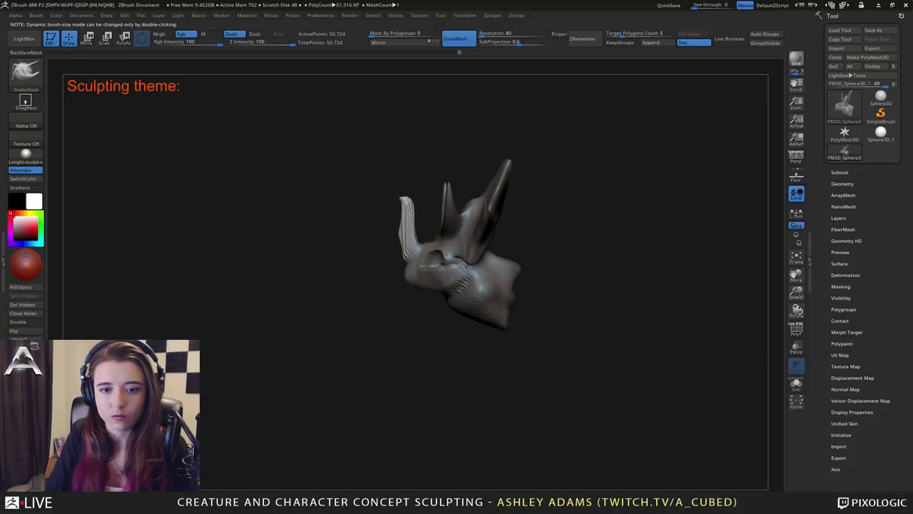
Smooth the streaky nose horn and bend its middle forward into a curve.
shift+drag(408, 208, 402, 264)
drag(408, 230, 405, 226)
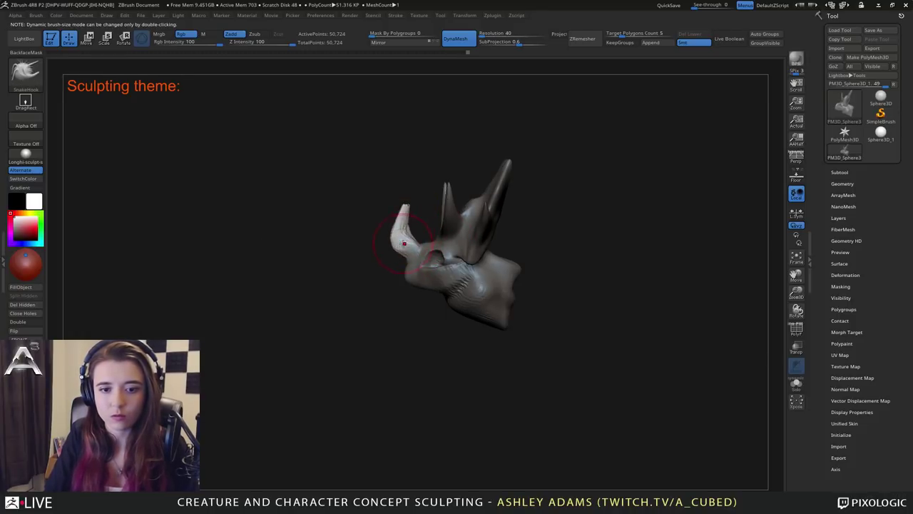
mouse_move(520, 232)
mouse_down()
mouse_move(427, 234)
mouse_move(413, 217)
mouse_move(414, 238)
mouse_up()
mouse_move(537, 294)
mouse_down()
mouse_move(479, 303)
mouse_move(454, 265)
mouse_up()
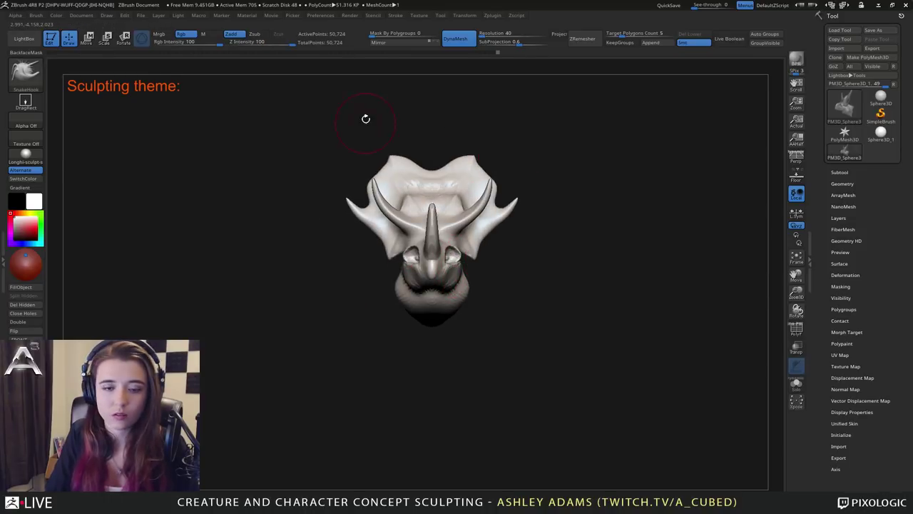
Reposition the gizmo onto the snout's centre line, scale the unmasked nose horn uniformly and return to Draw mode.
key(w)
click(454, 157)
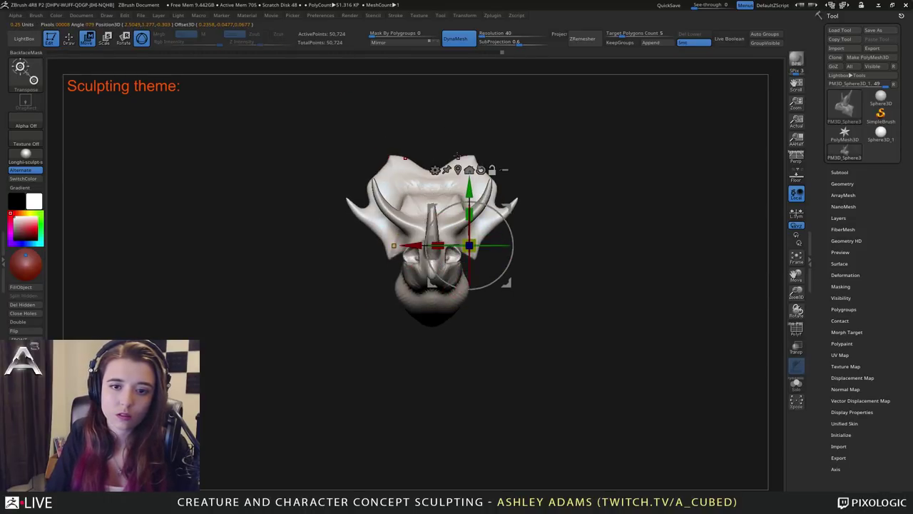
alt+drag(507, 207, 470, 231)
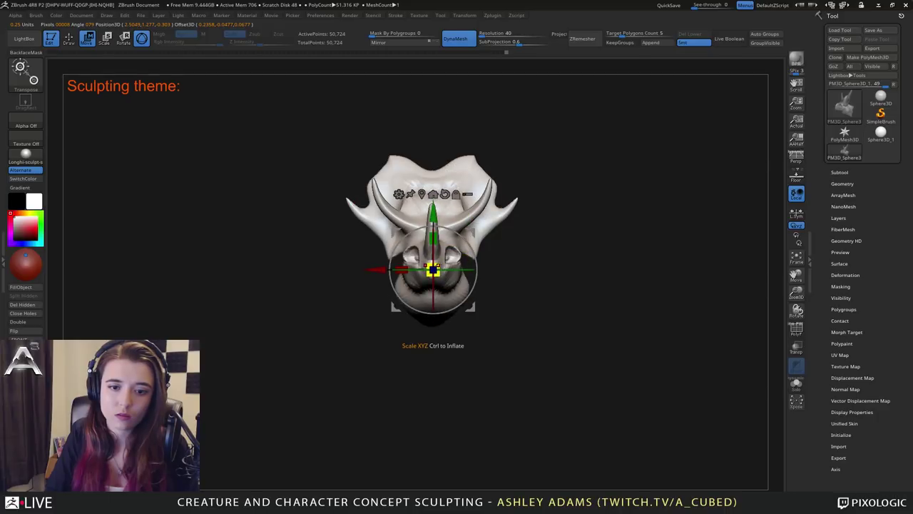
drag(437, 267, 410, 281)
key(q)
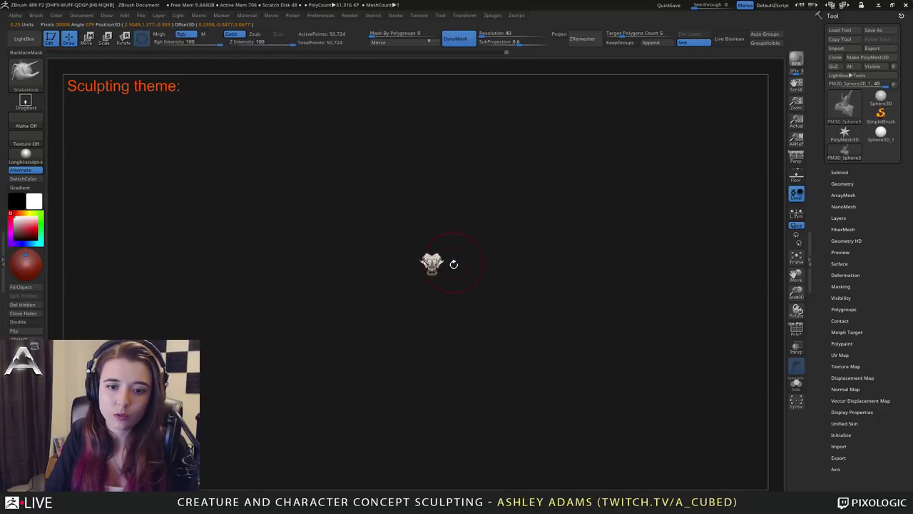
Clear the mask and pull the area behind the eye socket toward the frill's lower corner, adjusting the brush size.
mouse_move(456, 270)
ctrl+right_down()
mouse_move(485, 328)
mouse_move(426, 260)
mouse_move(434, 314)
mouse_move(428, 263)
mouse_move(473, 268)
ctrl+right_up()
right_click(426, 261)
right_click(435, 261)
key(space)
mouse_move(473, 268)
mouse_down()
mouse_move(464, 267)
mouse_move(525, 251)
mouse_up()
key(space)
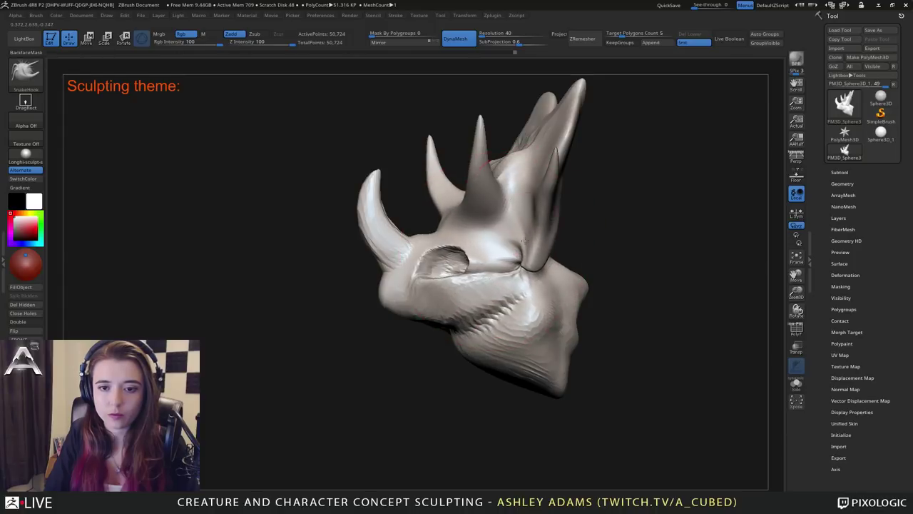
key(space)
drag(472, 227, 455, 224)
mouse_move(451, 224)
right_down()
mouse_move(437, 212)
mouse_move(425, 221)
right_up()
Switch to ClayBuildup and build up the brow ridges, forehead and bases of the brow horns.
key(b)
key(c)
key(b)
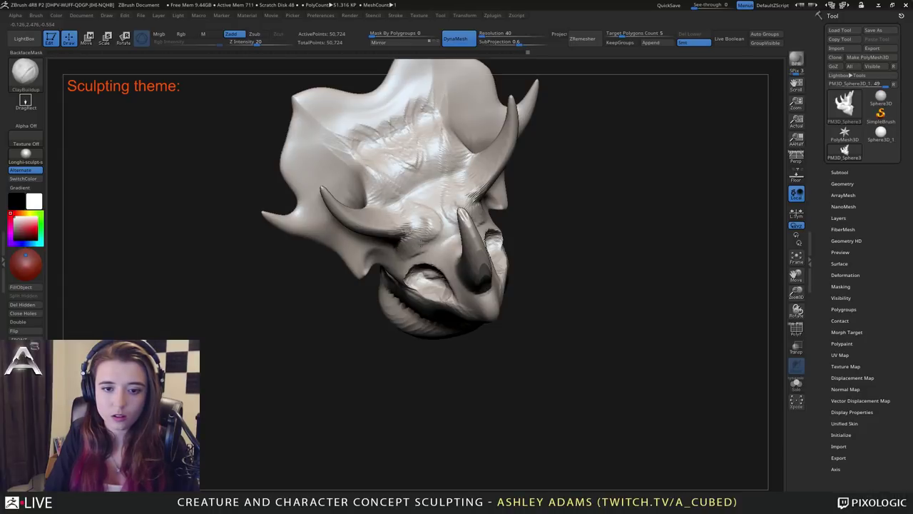
right_drag(389, 236, 386, 265)
drag(379, 299, 379, 286)
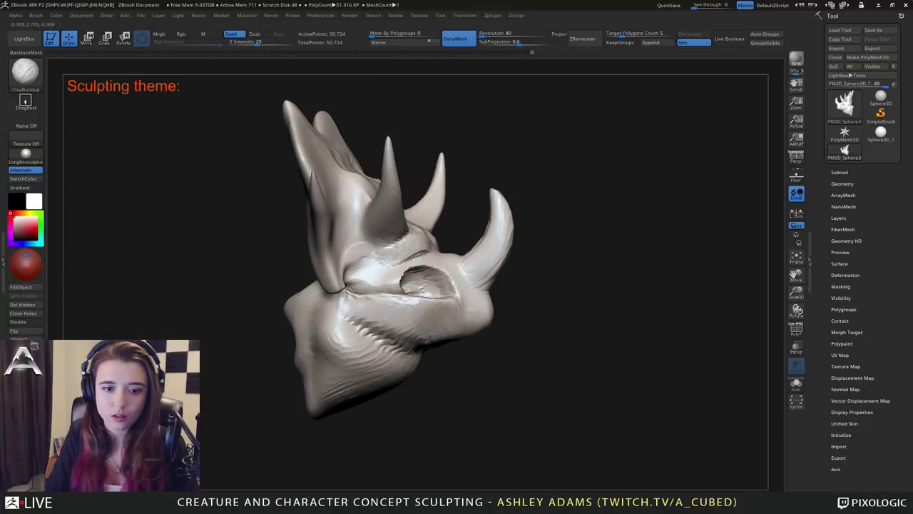
Fill the grooves between cheek and jaw with clay below the eye socket.
mouse_move(380, 286)
right_down()
mouse_move(393, 260)
mouse_move(397, 269)
right_up()
mouse_move(416, 318)
mouse_down()
mouse_move(391, 294)
mouse_move(401, 287)
mouse_up()
right_drag(403, 287, 410, 242)
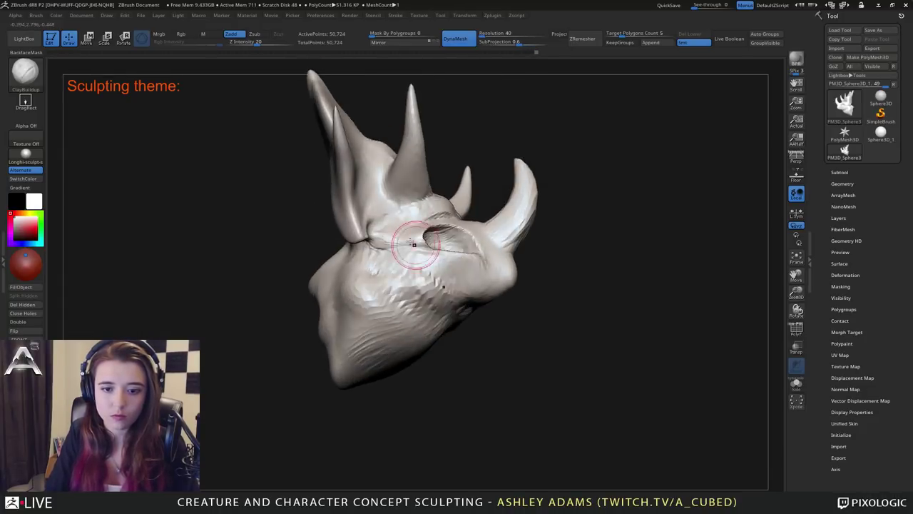
Build up the upper lip and blunt snout tip with clay, and blend the cheek into the neck.
mouse_move(497, 285)
right_down()
mouse_move(480, 272)
mouse_move(487, 289)
mouse_move(492, 270)
mouse_move(502, 283)
right_up()
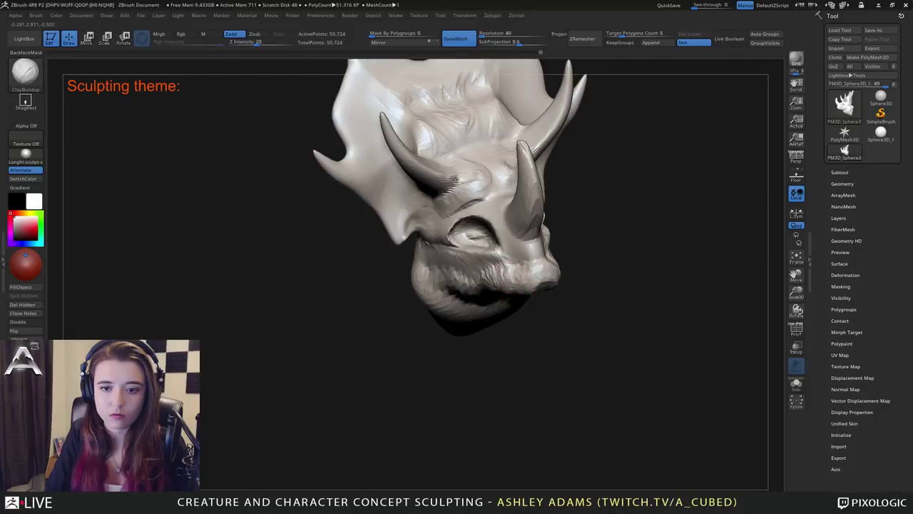
mouse_move(504, 228)
right_down()
mouse_move(495, 278)
mouse_move(514, 300)
right_up()
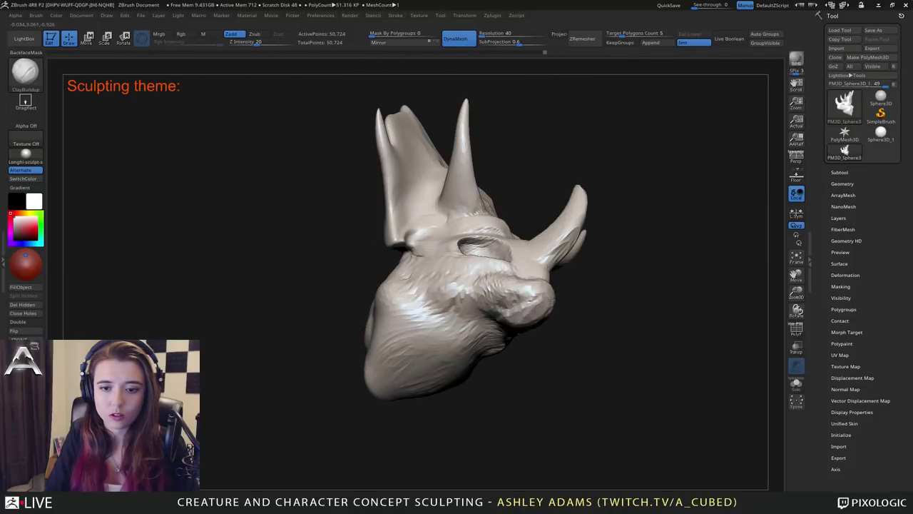
drag(552, 301, 476, 299)
ctrl+right_drag(440, 285, 457, 264)
right_drag(456, 264, 510, 293)
drag(512, 303, 478, 305)
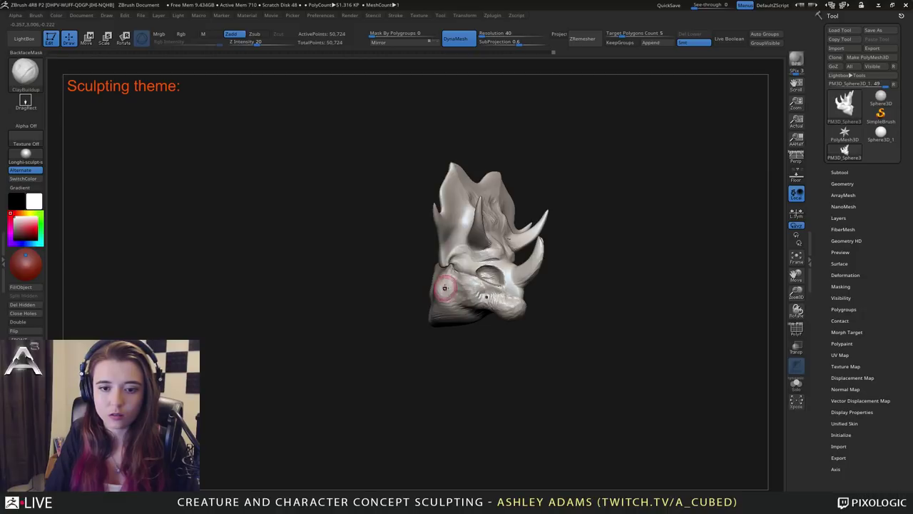
Switch to the SnakeHook brush and pull the frill's rear edge and side spikes into a stronger curve.
mouse_move(435, 300)
right_down()
mouse_move(435, 281)
mouse_move(473, 326)
mouse_move(490, 227)
mouse_move(375, 88)
right_up()
key(b)
key(s)
key(h)
drag(463, 165, 569, 161)
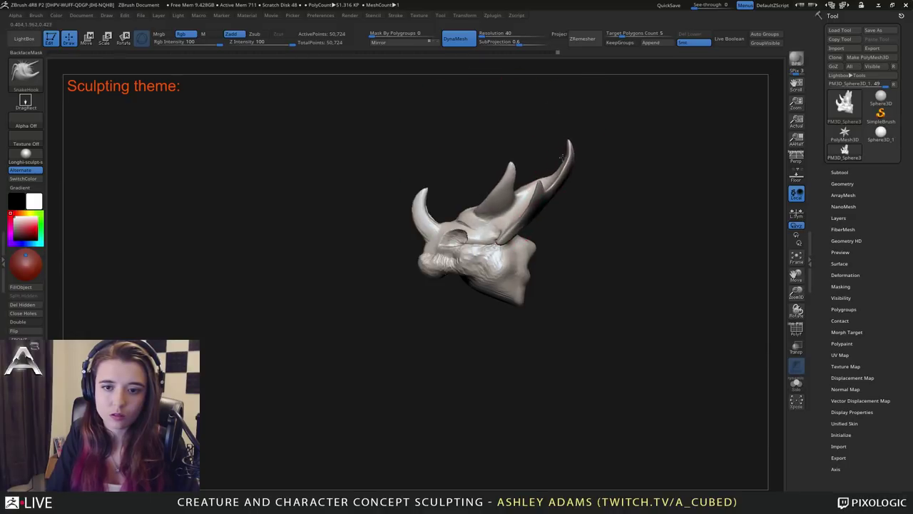
drag(520, 219, 529, 219)
right_drag(529, 219, 591, 223)
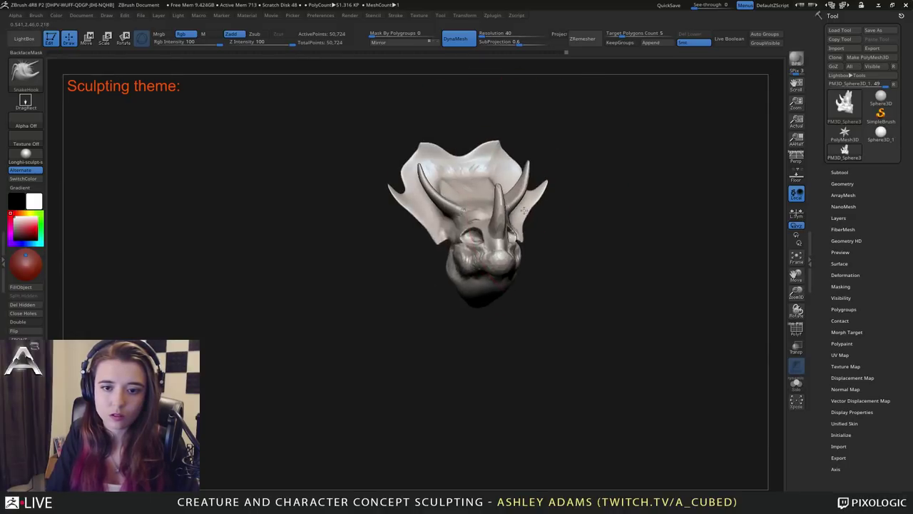
Pull the back of the neck outward and stretch the underside of the neck downward with SnakeHook.
mouse_move(425, 234)
right_down()
mouse_move(505, 227)
mouse_move(470, 229)
mouse_move(489, 225)
mouse_move(492, 191)
mouse_move(532, 207)
right_up()
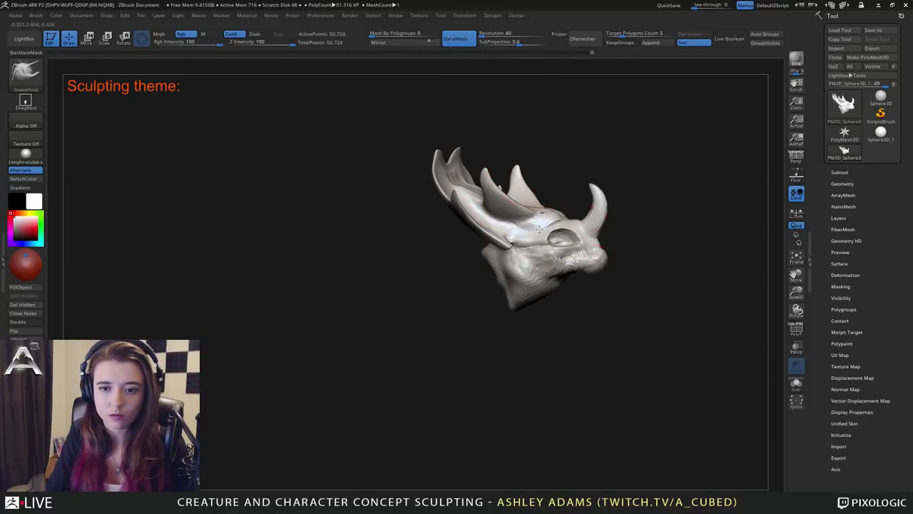
alt+right_drag(537, 266, 490, 209)
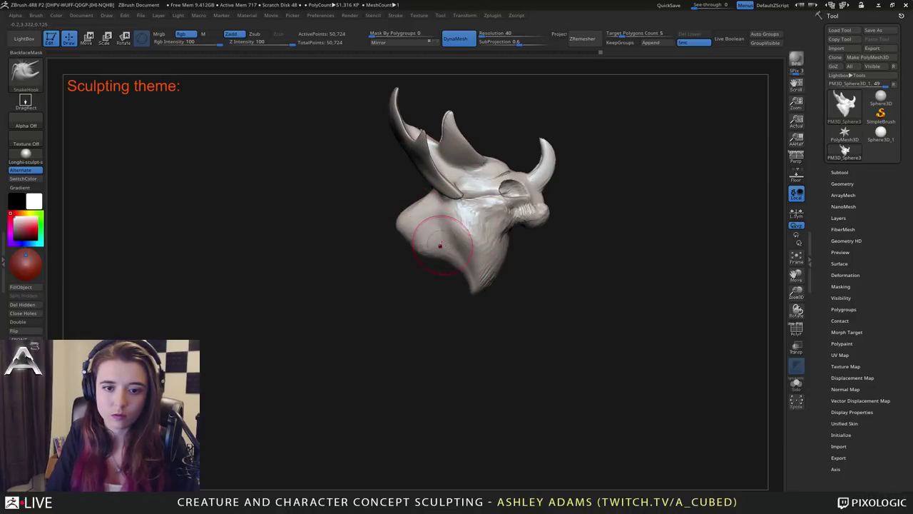
mouse_move(454, 295)
right_down()
mouse_move(442, 245)
mouse_move(414, 253)
mouse_move(407, 240)
mouse_move(534, 238)
mouse_move(492, 221)
right_up()
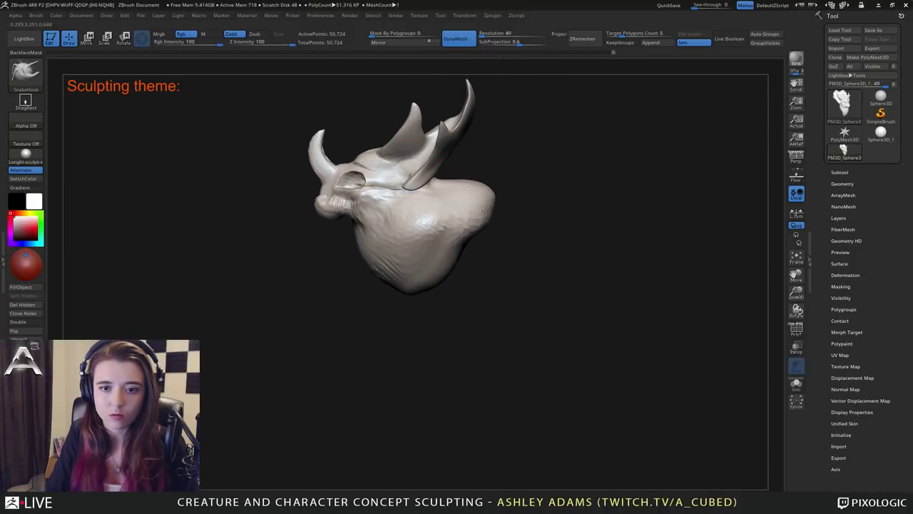
mouse_move(426, 274)
mouse_down()
mouse_move(441, 311)
mouse_move(409, 307)
mouse_up()
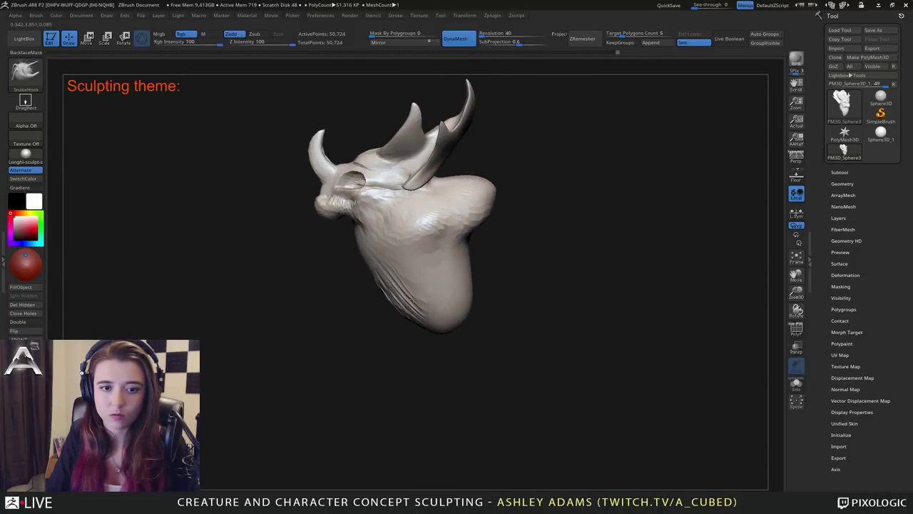
Adjust the SnakeHook brush size and rework the brow horns from the front, undoing a misplaced pull.
mouse_move(403, 283)
right_down()
mouse_move(442, 274)
mouse_move(435, 255)
right_up()
right_drag(435, 256, 564, 235)
right_click(453, 260)
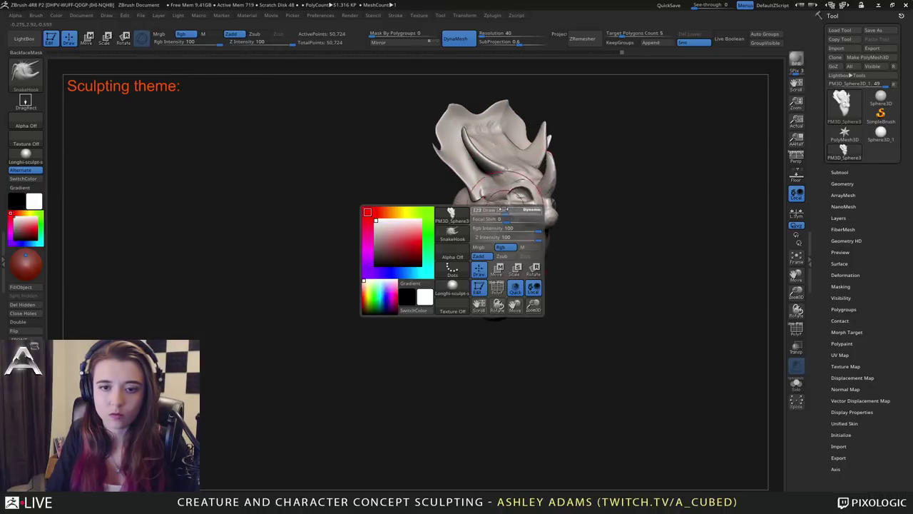
shift+right_drag(453, 260, 428, 258)
mouse_move(500, 188)
right_down()
mouse_move(499, 159)
mouse_move(514, 185)
right_up()
key(space)
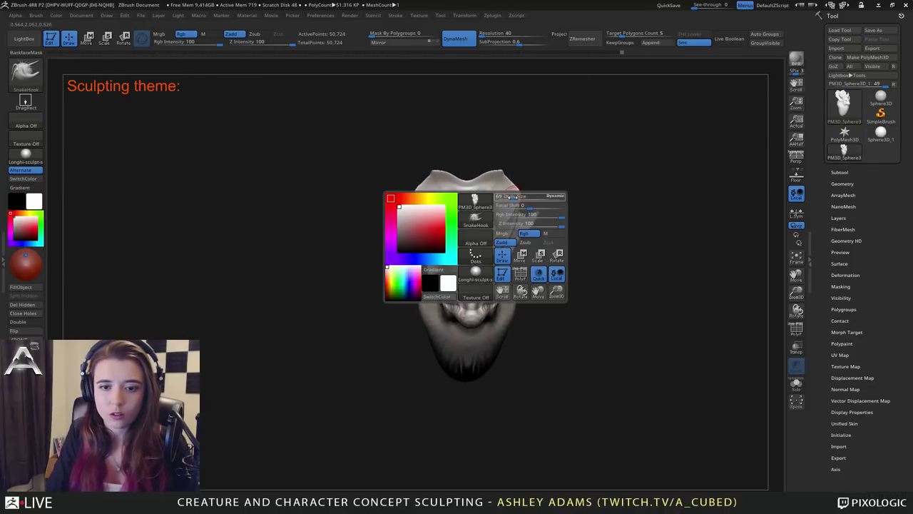
mouse_move(515, 207)
mouse_down()
mouse_move(534, 211)
mouse_move(494, 210)
mouse_up()
key(ctrl+z)
key(space)
key(space)
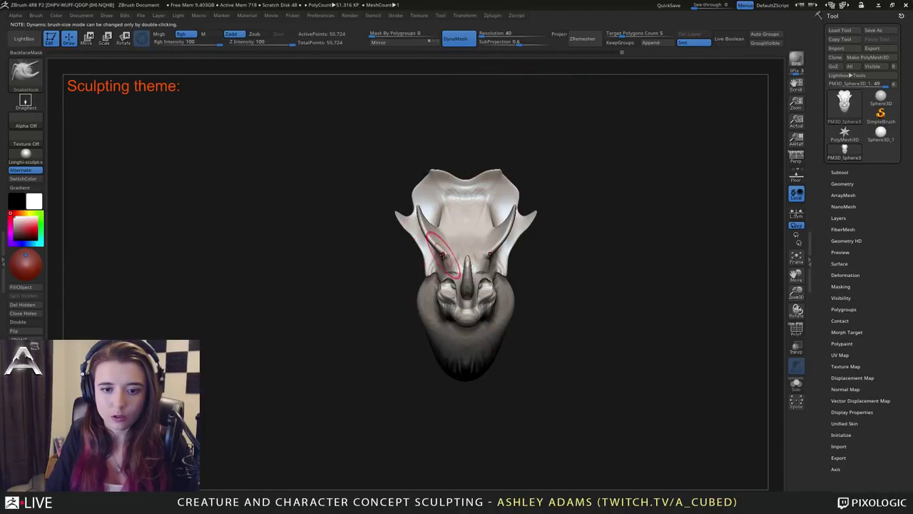
right_drag(439, 234, 460, 247)
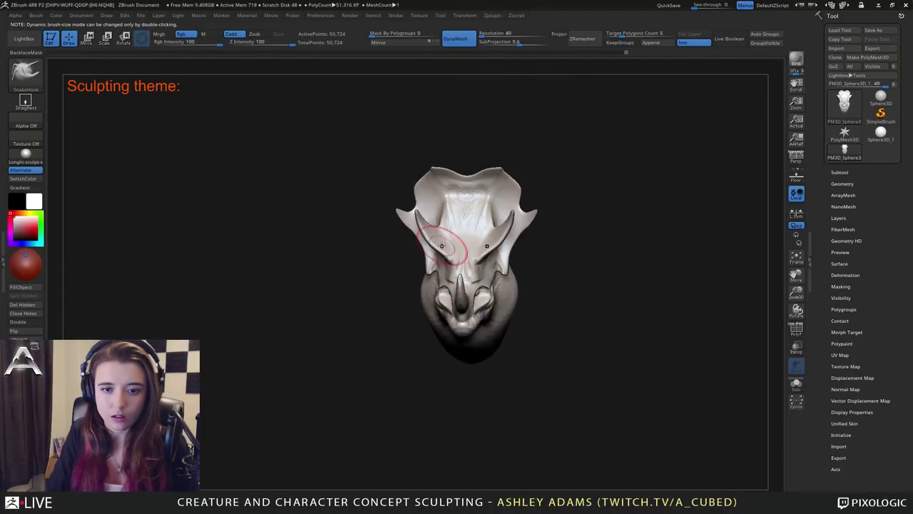
Switch to the ClayBuildup brush and turn on BackfaceMask.
key(b)
key(c)
key(b)
mouse_move(429, 207)
right_down()
mouse_move(453, 175)
mouse_move(453, 232)
mouse_move(441, 231)
mouse_move(462, 235)
mouse_move(404, 211)
mouse_move(479, 239)
mouse_move(490, 223)
mouse_move(291, 145)
right_up()
click(26, 53)
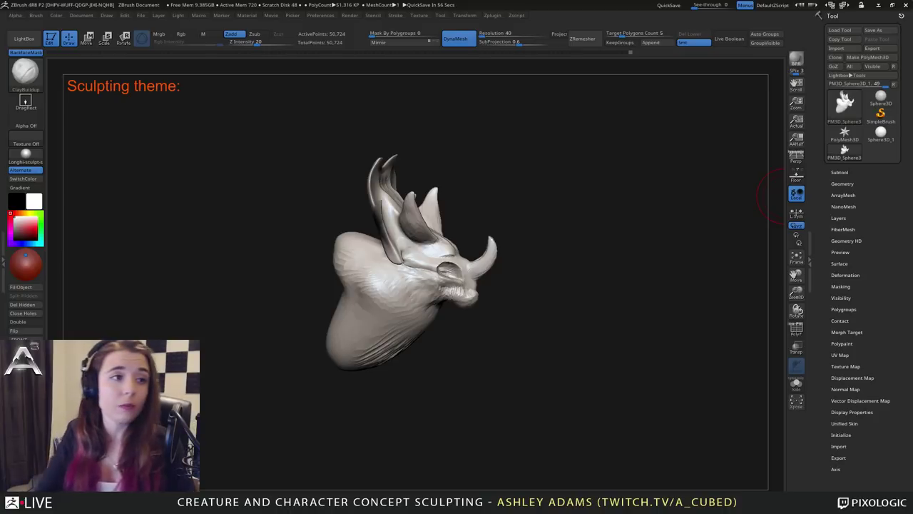
Try a ClayBuildup stroke on the thin frill without backface masking, undo it and reduce the brush size.
mouse_move(699, 204)
mouse_down()
mouse_move(564, 214)
mouse_move(542, 207)
mouse_up()
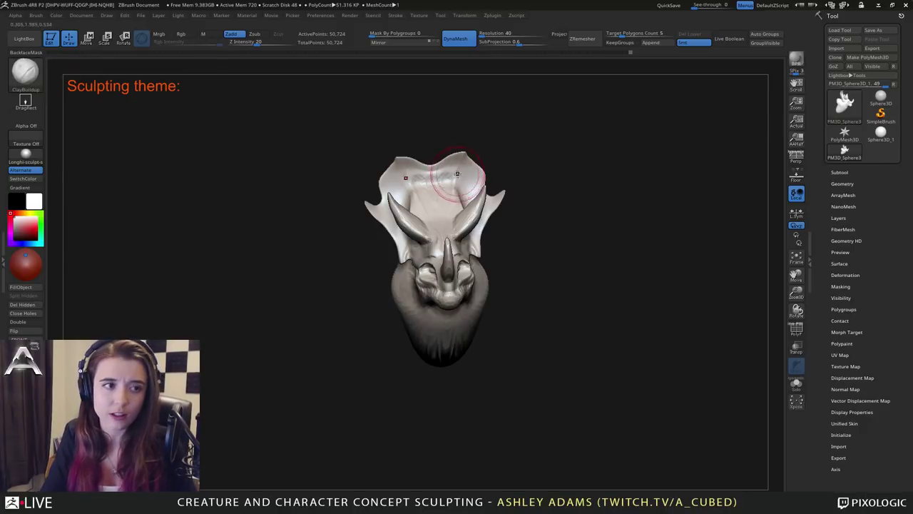
mouse_move(475, 183)
mouse_down()
mouse_move(466, 158)
mouse_move(460, 168)
mouse_move(468, 163)
mouse_up()
drag(456, 143, 542, 159)
key(ctrl+z)
key(space)
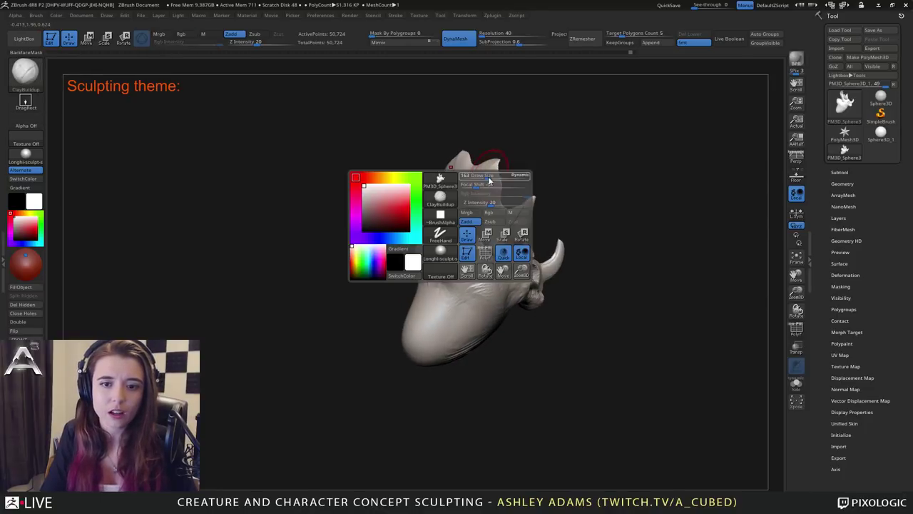
drag(490, 176, 483, 174)
key(space)
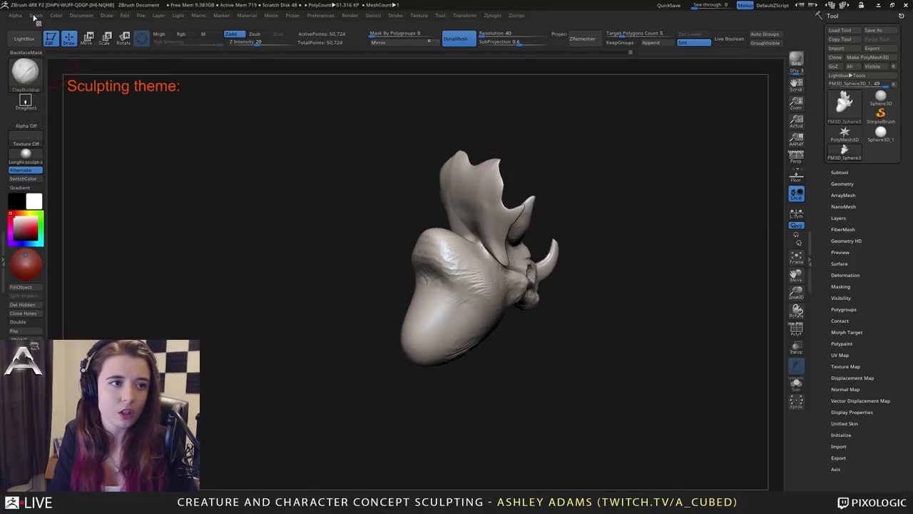
Enable BackfaceMask in the ClayBuildup brush's Auto Masking settings.
click(35, 15)
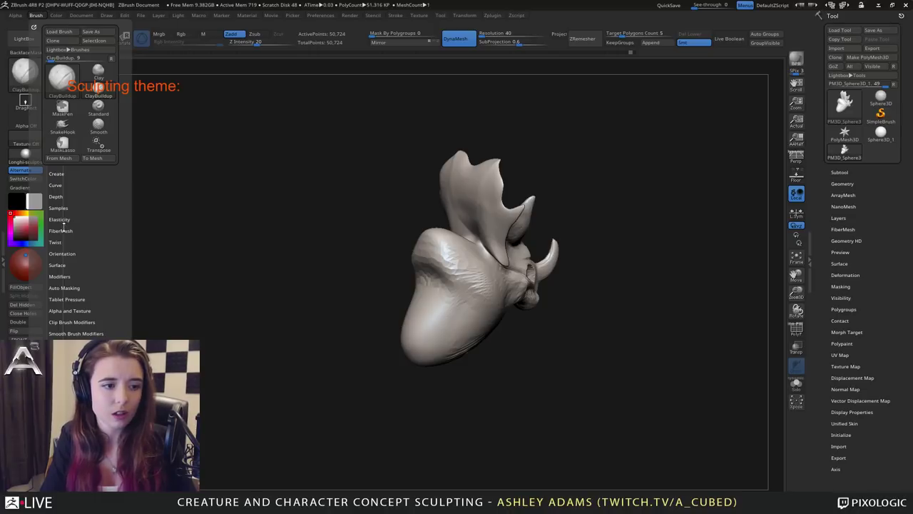
scroll(48, 248, down, 1)
click(88, 264)
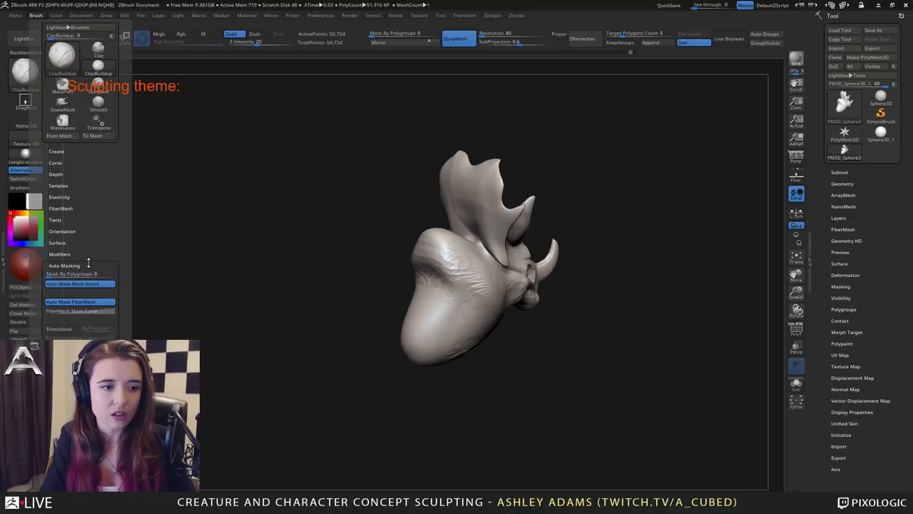
drag(63, 268, 54, 204)
drag(39, 253, 41, 123)
click(58, 187)
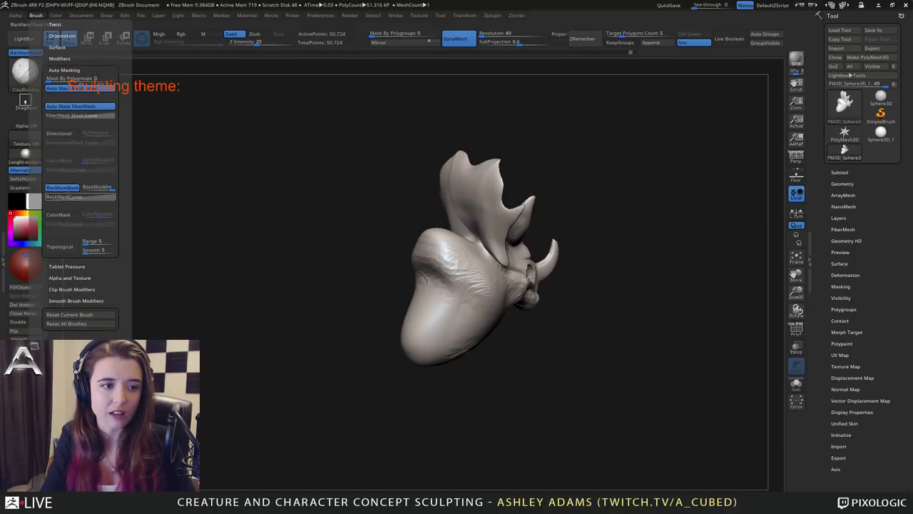
Switch to SnakeHook with a large brush, try pulling the frill with backface masking on, and undo the pulls.
mouse_move(521, 138)
mouse_down()
mouse_move(449, 164)
mouse_move(458, 180)
mouse_move(547, 126)
mouse_move(579, 130)
mouse_move(544, 126)
mouse_move(572, 154)
mouse_up()
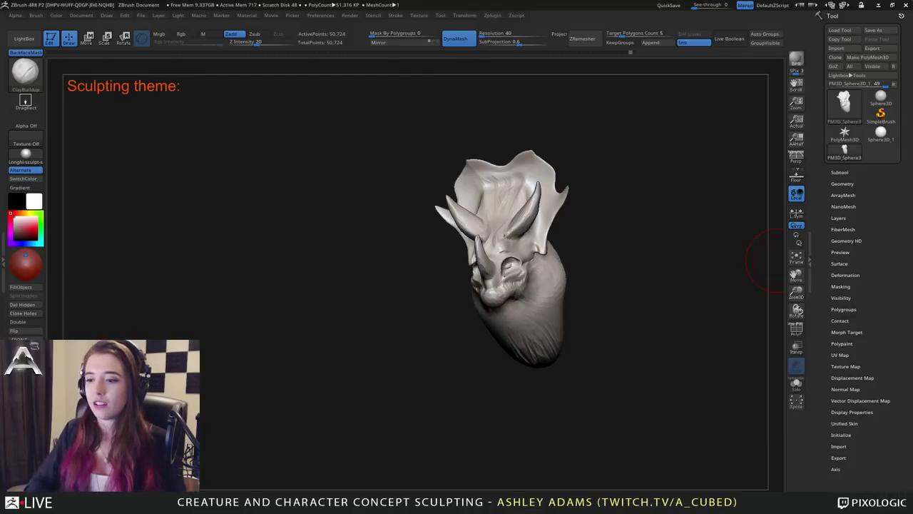
right_drag(442, 207, 478, 183)
mouse_move(400, 159)
right_down()
mouse_move(437, 169)
mouse_move(421, 189)
mouse_move(443, 199)
right_up()
key(b)
key(s)
key(h)
key(space)
mouse_move(404, 170)
mouse_down()
mouse_move(370, 153)
mouse_move(465, 168)
mouse_up()
mouse_move(456, 167)
right_down()
mouse_move(448, 194)
mouse_move(462, 206)
right_up()
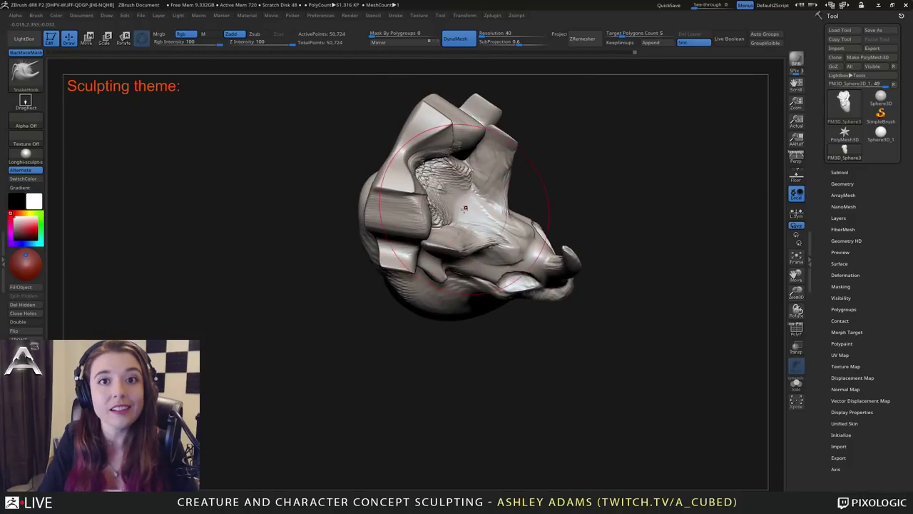
key(ctrl+z)
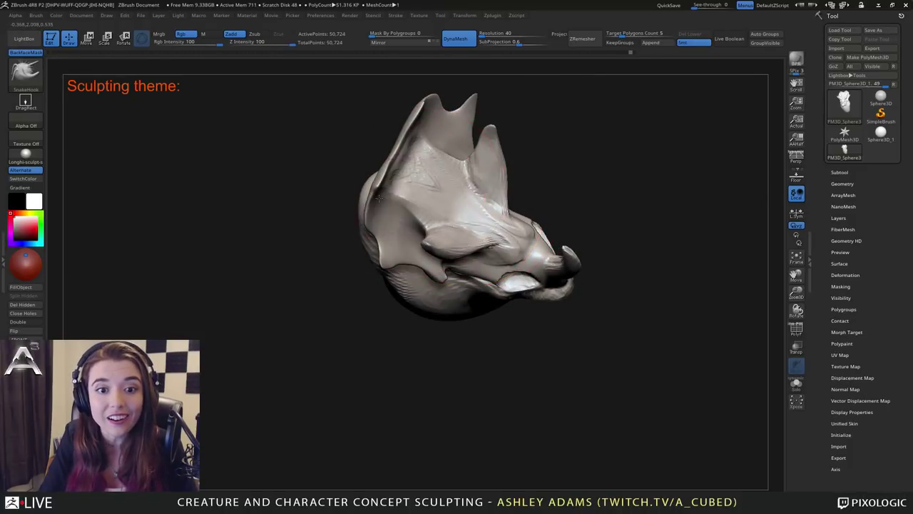
Try further large pulls across the frill's edge with backface masking on, undoing each deformation.
drag(417, 189, 515, 242)
key(ctrl+z)
drag(377, 189, 438, 203)
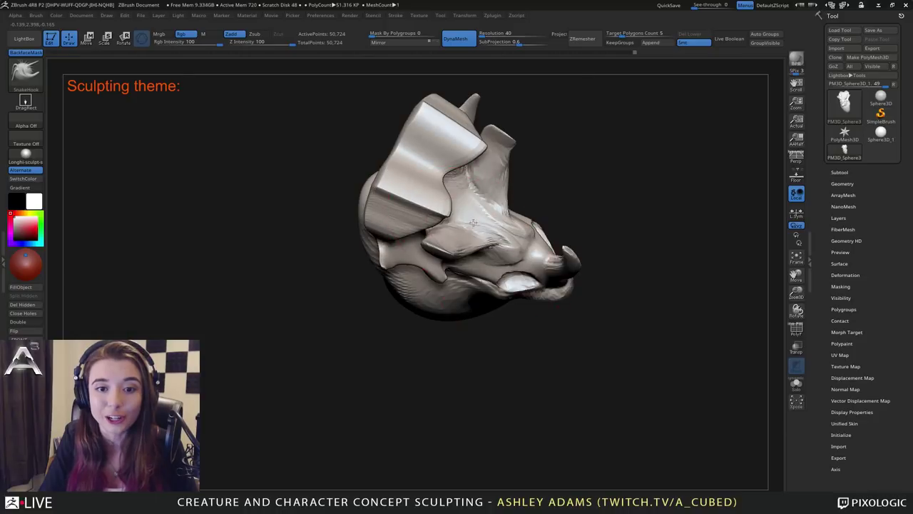
mouse_move(460, 210)
right_down()
mouse_move(477, 143)
mouse_move(507, 140)
right_up()
key(ctrl+z)
mouse_move(401, 166)
mouse_down()
mouse_move(527, 153)
mouse_move(443, 137)
mouse_move(585, 138)
mouse_move(489, 153)
mouse_move(651, 141)
mouse_move(611, 71)
mouse_move(468, 142)
mouse_up()
drag(536, 185, 587, 152)
drag(399, 178, 321, 93)
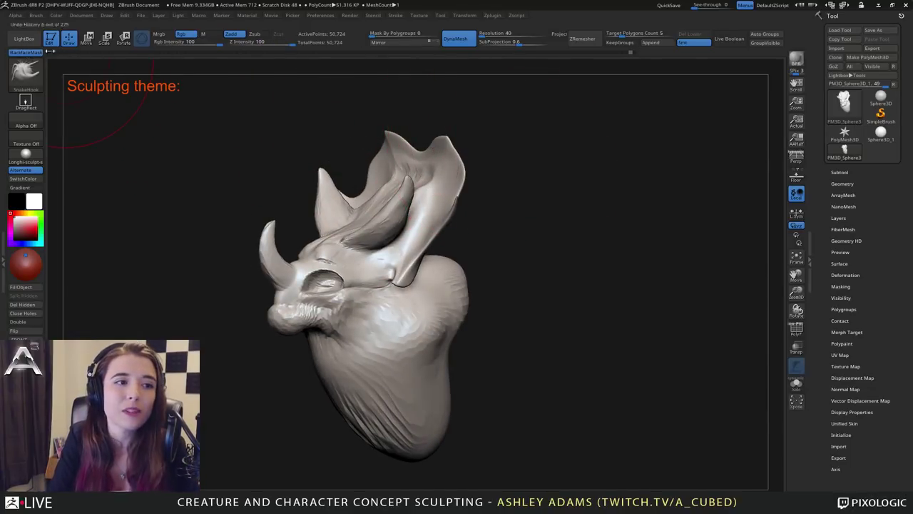
Turn off BackfaceMask and pull the frill's sides outward with SnakeHook to widen it.
drag(408, 194, 471, 200)
right_drag(488, 141, 480, 172)
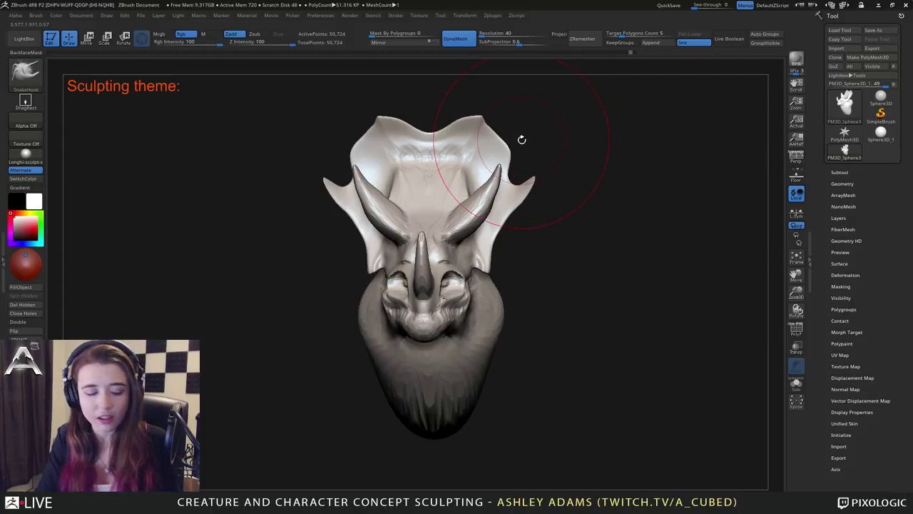
mouse_move(520, 141)
mouse_down()
mouse_move(492, 114)
mouse_move(488, 125)
mouse_move(512, 177)
mouse_move(559, 188)
mouse_move(480, 196)
mouse_up()
key(space)
drag(363, 191, 378, 202)
right_drag(435, 198, 384, 200)
drag(383, 199, 380, 197)
right_drag(337, 191, 389, 176)
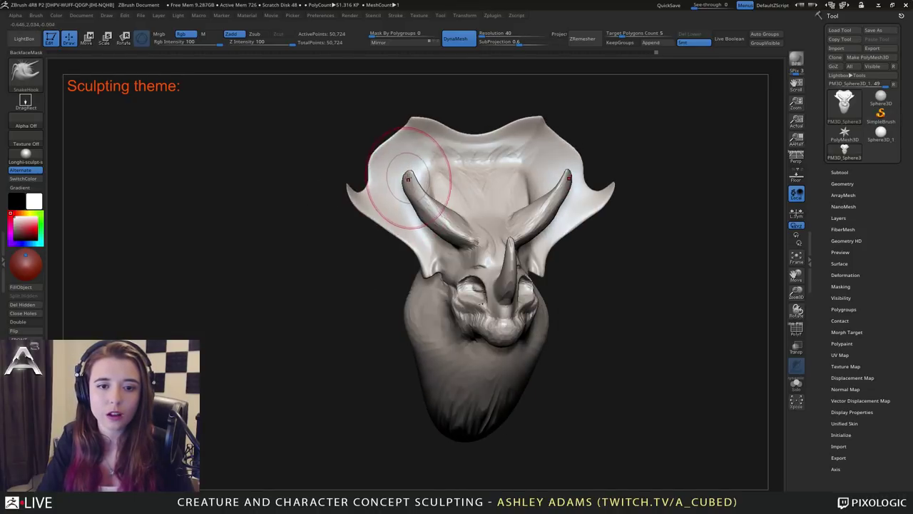
Smooth the brow horns and refine their curve from the side with SnakeHook.
shift+drag(405, 175, 438, 196)
right_drag(336, 192, 421, 194)
drag(454, 202, 448, 205)
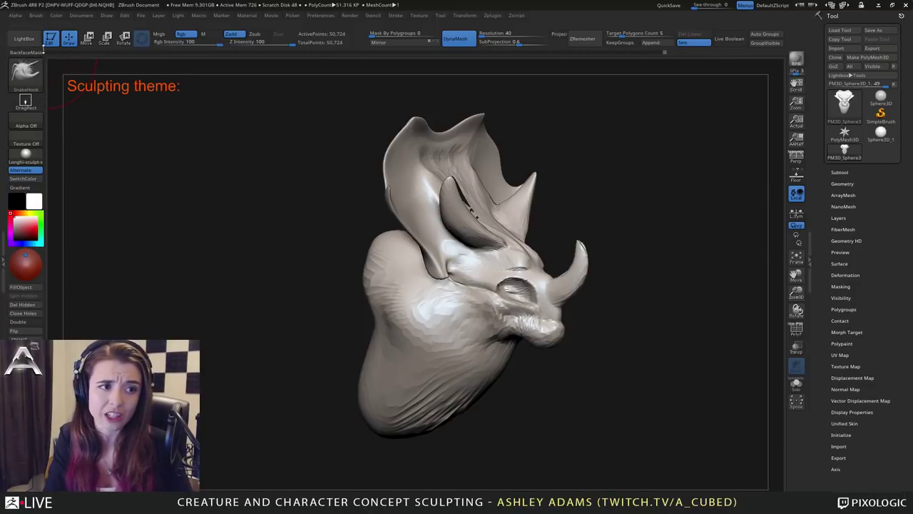
drag(350, 241, 293, 244)
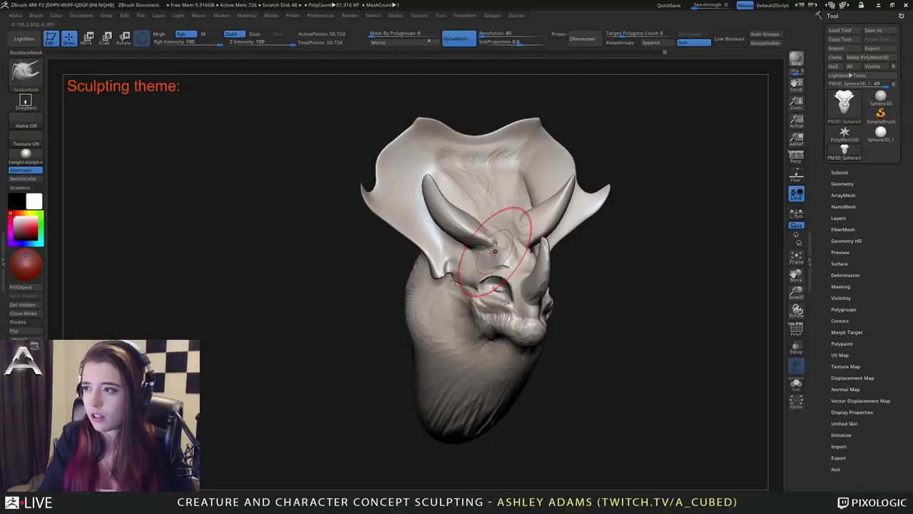
Adjust the brush size and reshape the frill's side spikes and inner surface around the brow horns.
right_drag(522, 200, 436, 187)
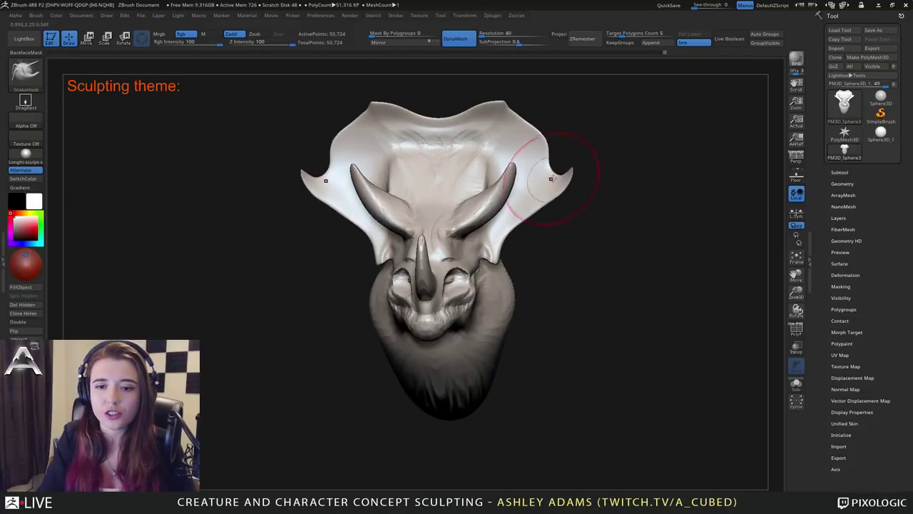
shift+right_drag(551, 178, 548, 177)
key(space)
mouse_move(546, 177)
mouse_down()
mouse_move(562, 176)
mouse_move(534, 184)
mouse_up()
key(space)
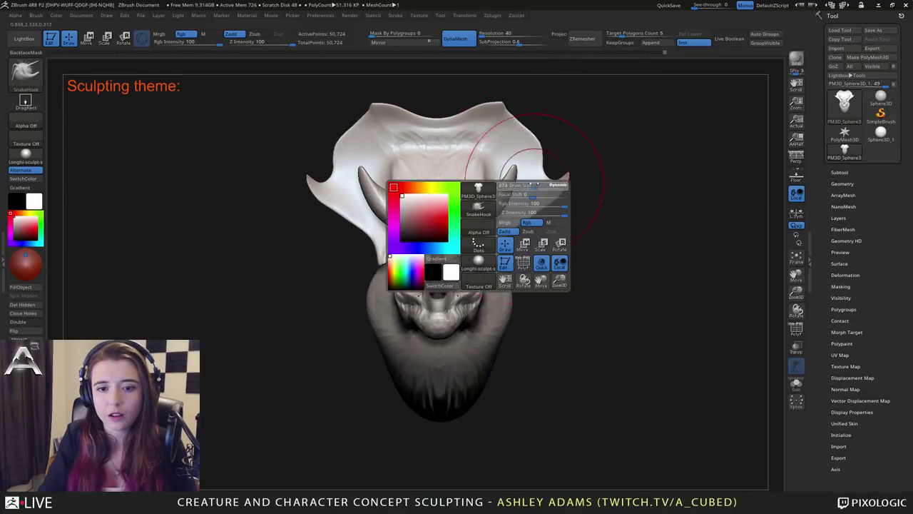
right_drag(534, 184, 485, 204)
drag(476, 203, 482, 193)
mouse_move(483, 178)
right_down()
mouse_move(502, 196)
mouse_move(479, 177)
mouse_move(499, 131)
right_up()
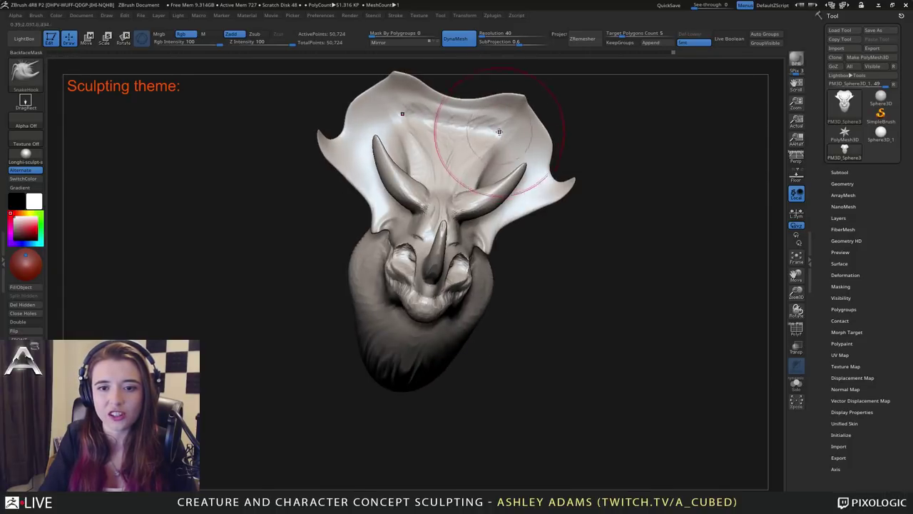
Resize the SnakeHook brush and pull the brow horns down toward the forehead in side view.
ctrl+right_drag(505, 205, 493, 171)
mouse_move(494, 171)
right_down()
mouse_move(485, 187)
mouse_move(498, 167)
right_up()
key(space)
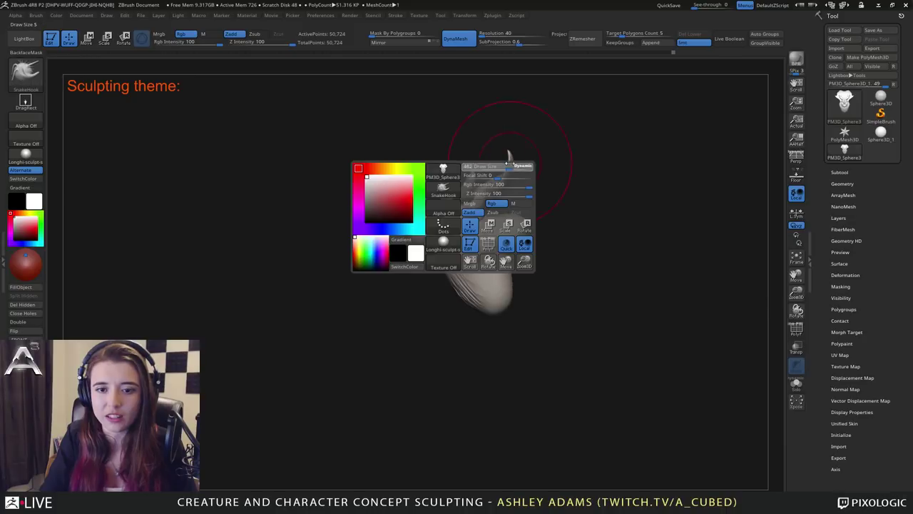
key(space)
mouse_move(456, 175)
mouse_down()
mouse_move(445, 176)
mouse_move(458, 203)
mouse_up()
key(space)
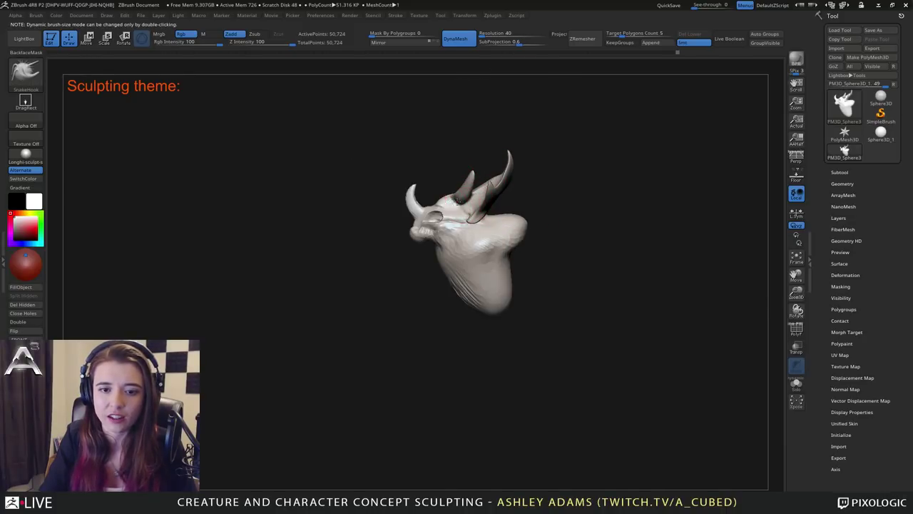
Adjust the brow horns and the surrounding frill surface from the front, resizing the brush.
mouse_move(456, 203)
right_down()
mouse_move(451, 190)
mouse_move(497, 181)
mouse_move(462, 185)
mouse_move(490, 175)
right_up()
right_click(451, 190)
right_click(433, 187)
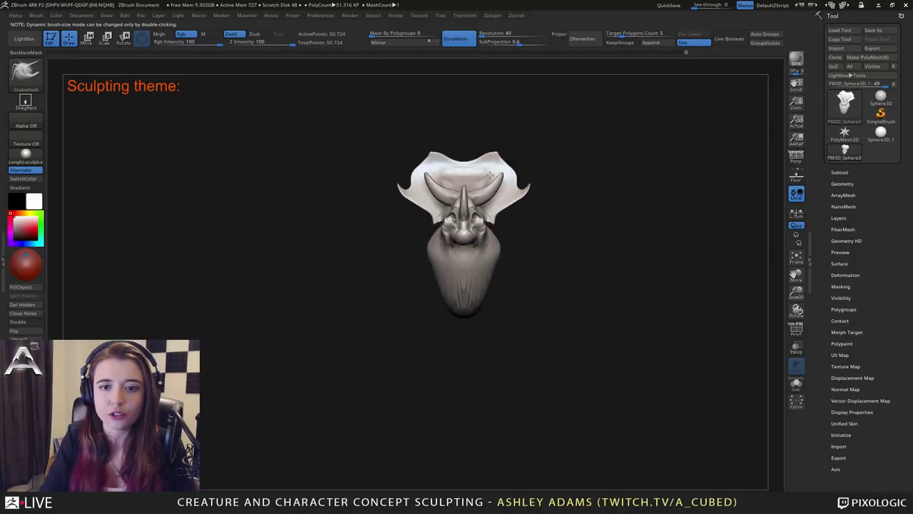
mouse_move(518, 184)
mouse_down()
mouse_move(527, 182)
mouse_move(484, 168)
mouse_move(498, 184)
mouse_move(488, 189)
mouse_up()
key(space)
key(space)
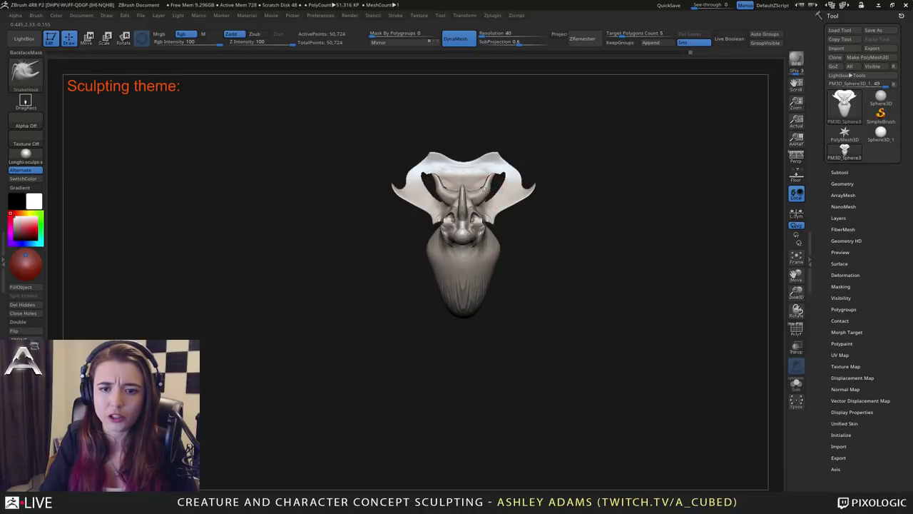
Set a brush size of about 140 and pull the frill's outer sides into a broader, rounder fan.
key(shift)
right_drag(489, 190, 493, 214)
right_click(433, 236)
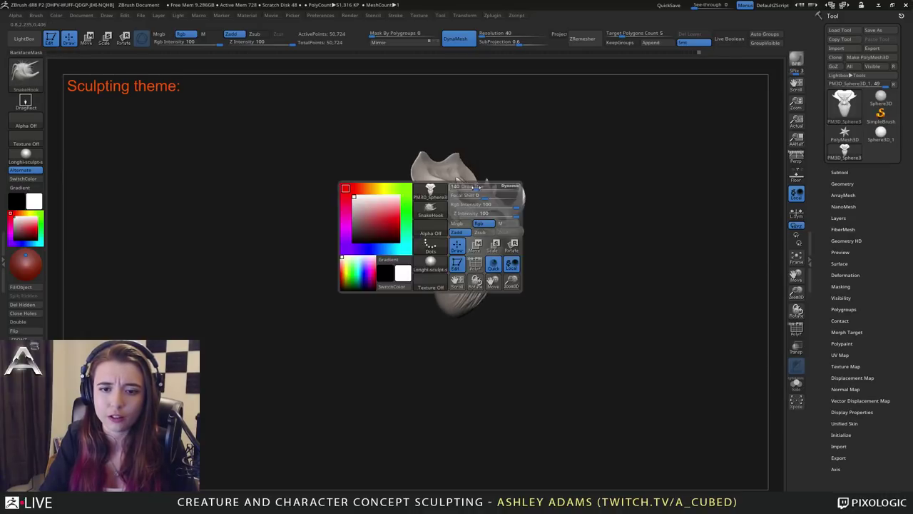
right_drag(443, 228, 464, 203)
drag(482, 195, 502, 248)
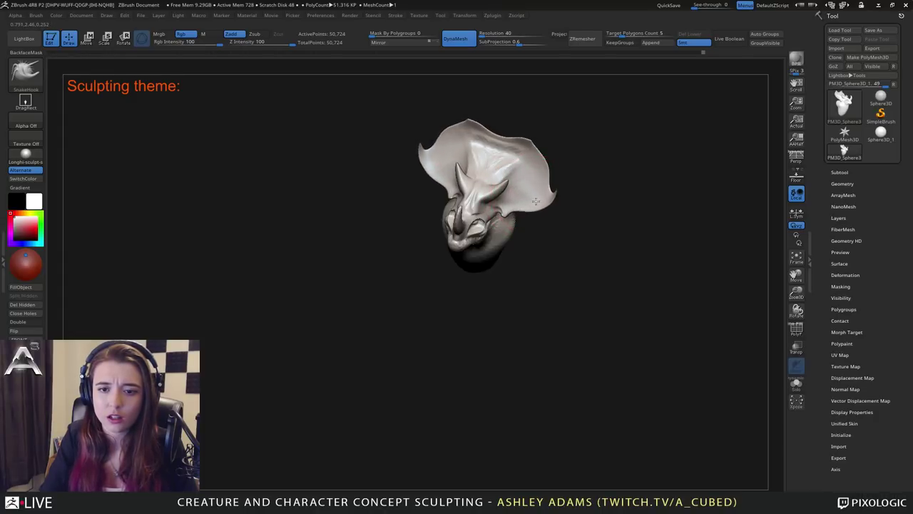
Resize the SnakeHook brush and refine the frill's upper rim from the front, smoothing the edge.
shift+drag(541, 175, 540, 114)
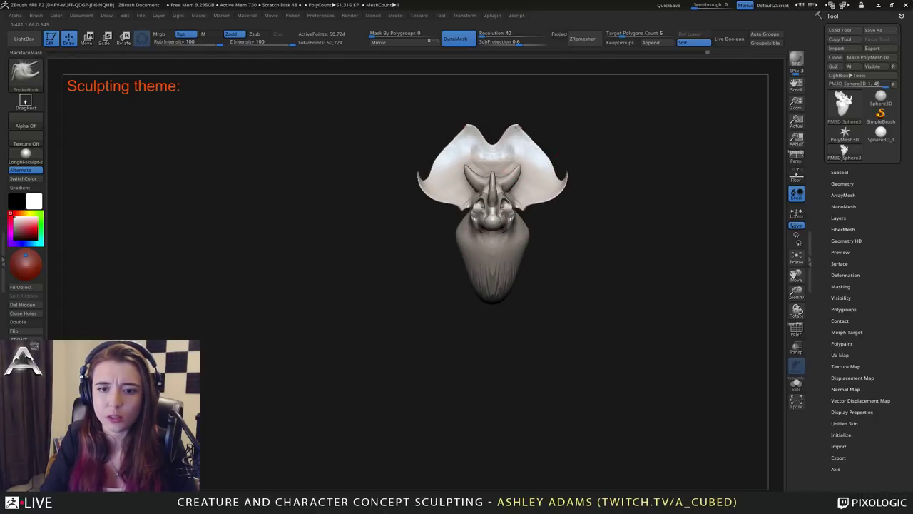
key(space)
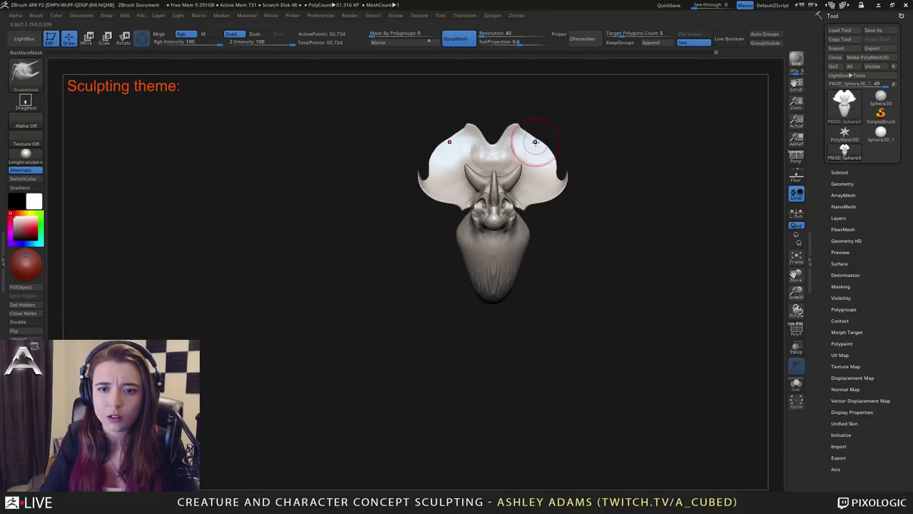
right_drag(535, 141, 495, 142)
shift+drag(508, 145, 517, 138)
right_click(519, 139)
right_drag(515, 146, 531, 169)
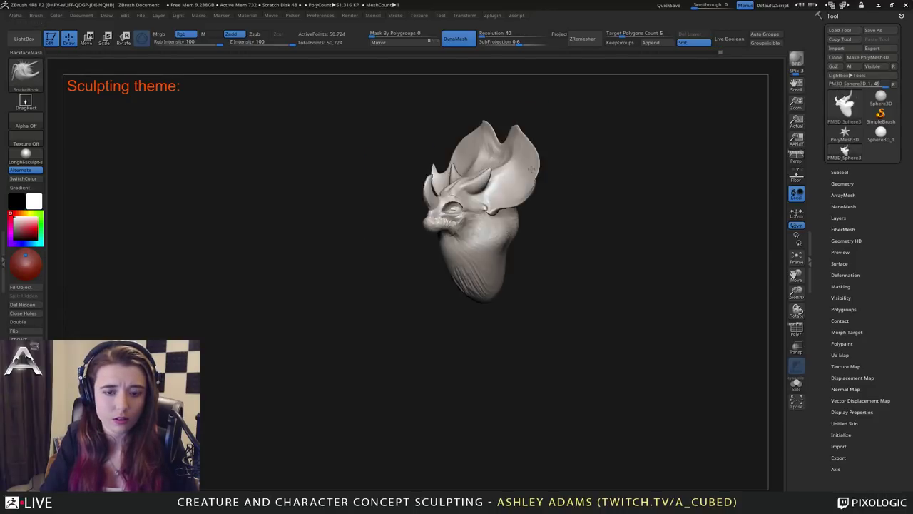
Build up clay on the frill's inner surface and on the cheek behind the eye with ClayBuildup.
key(b)
key(c)
key(b)
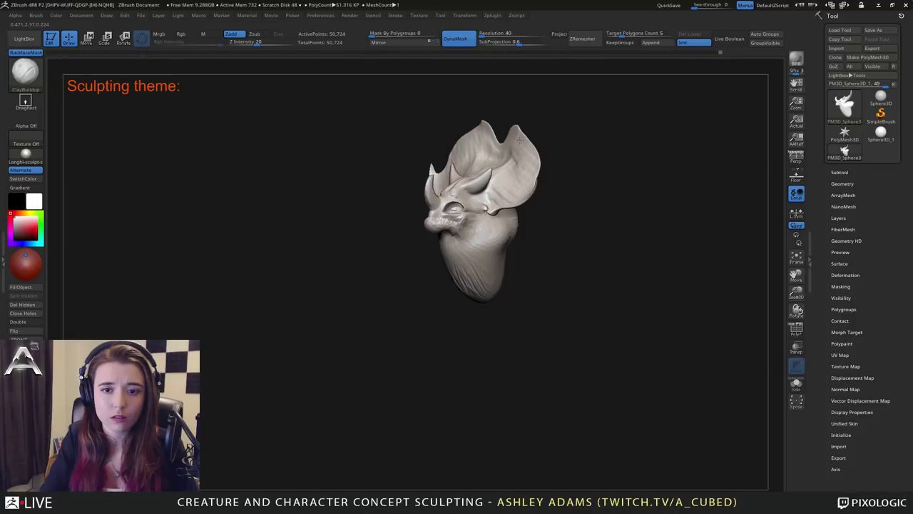
mouse_move(523, 165)
mouse_down()
mouse_move(428, 178)
mouse_move(448, 154)
mouse_up()
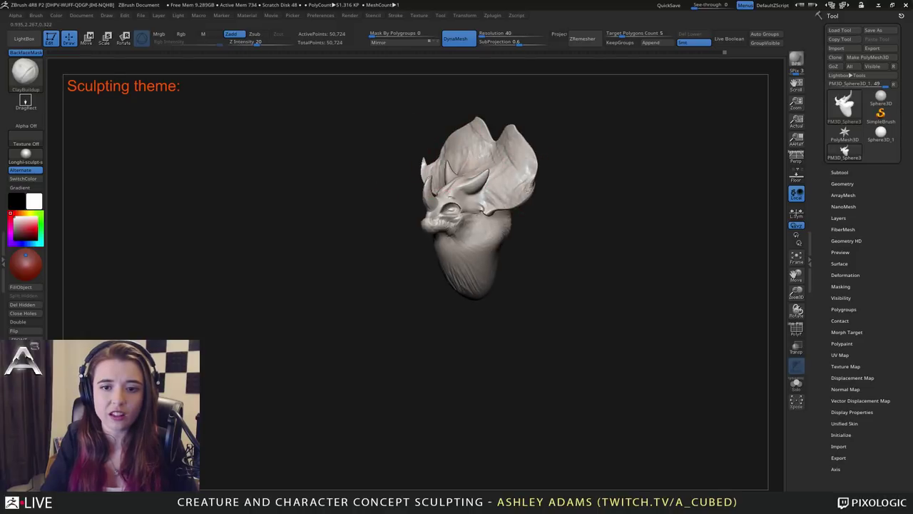
right_drag(417, 171, 450, 176)
right_click(451, 176)
mouse_move(510, 173)
right_down()
mouse_move(488, 172)
mouse_move(506, 186)
mouse_move(494, 204)
right_up()
right_click(488, 171)
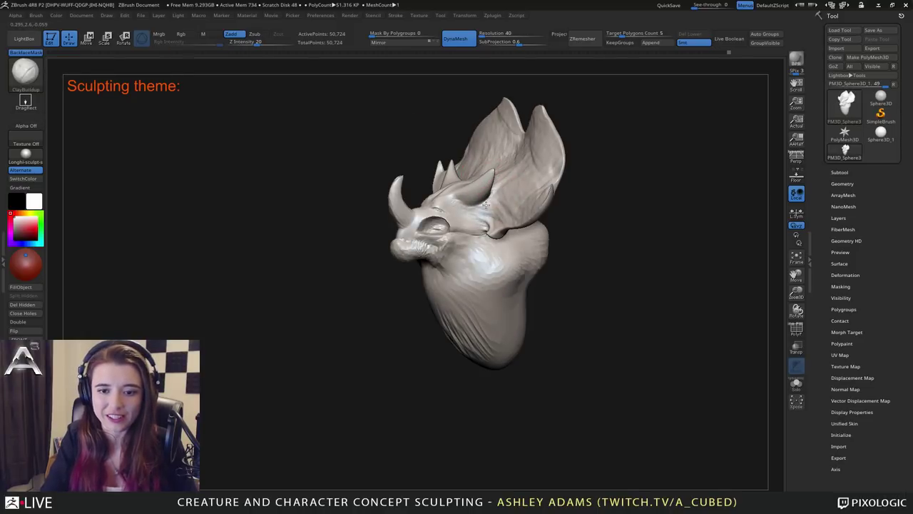
mouse_move(481, 209)
mouse_down()
mouse_move(499, 203)
mouse_move(471, 211)
mouse_move(496, 230)
mouse_up()
Switch to SnakeHook, adjust the brush size and reshape the brow horns and the frill's lower corners behind the cheeks.
key(b)
key(s)
key(h)
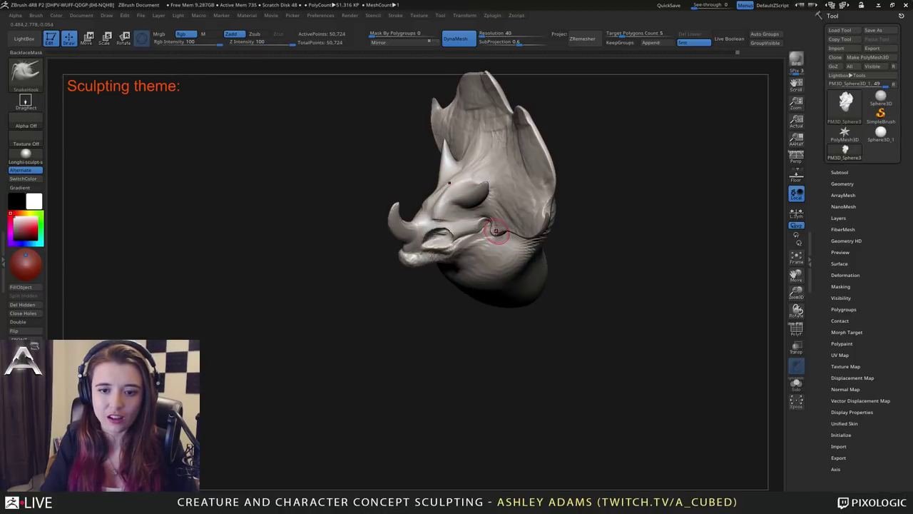
right_drag(492, 233, 490, 249)
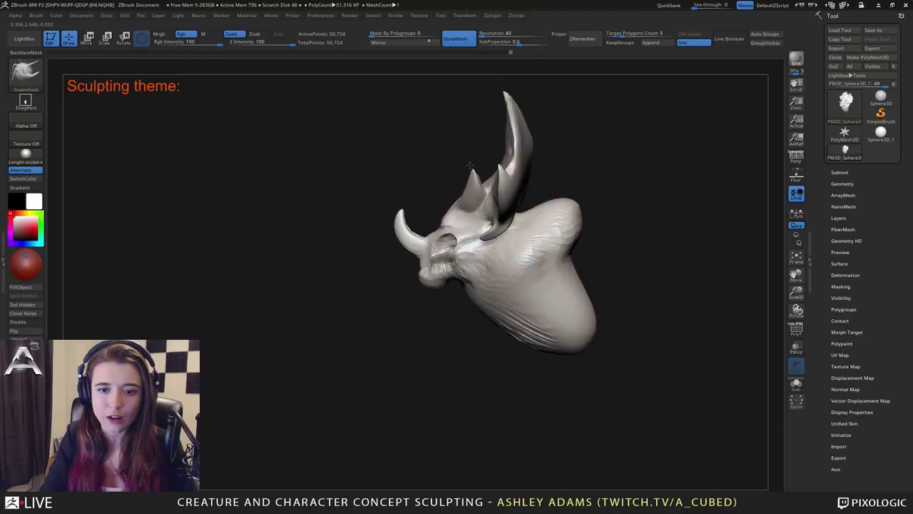
key(space)
key(space)
key(space)
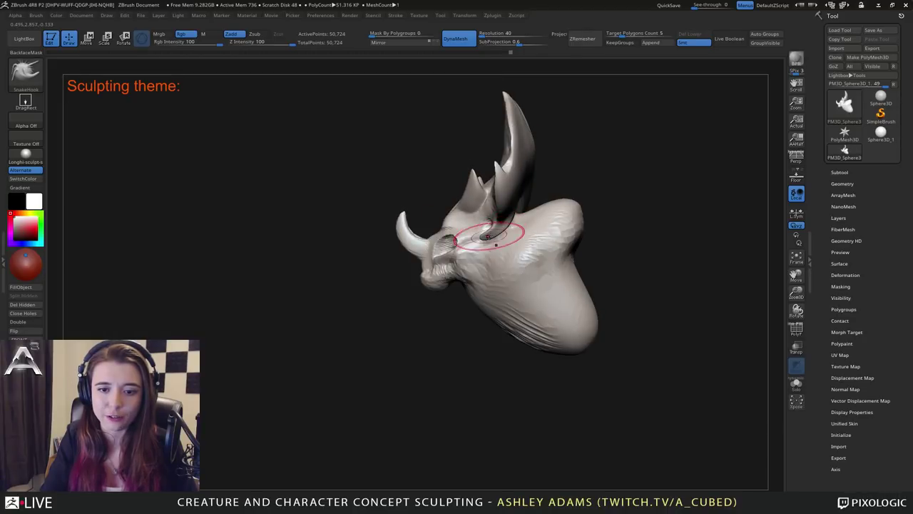
mouse_move(501, 244)
right_down()
mouse_move(504, 229)
mouse_move(475, 224)
mouse_move(520, 214)
mouse_move(507, 211)
right_up()
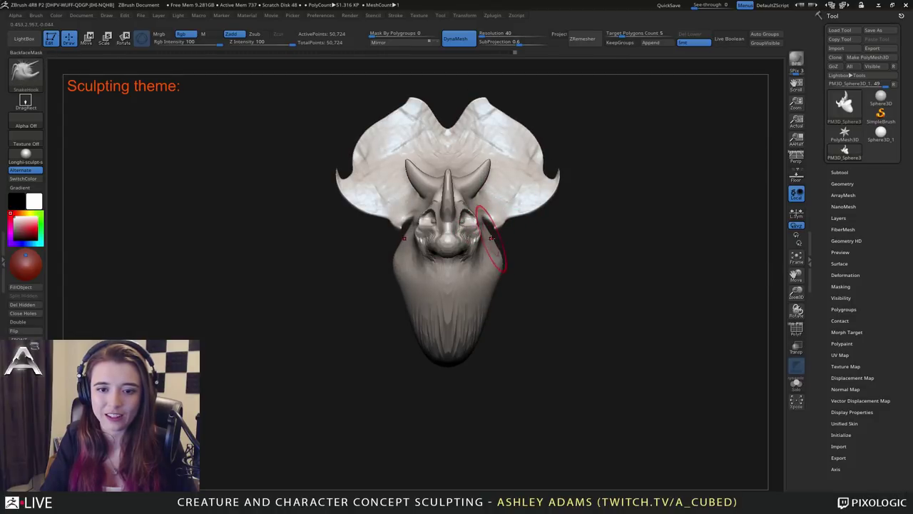
Resize the brush and pull the brow horns into more upright points with broader bases from the front.
key(space)
mouse_move(438, 205)
right_down()
mouse_move(421, 200)
mouse_move(453, 199)
right_up()
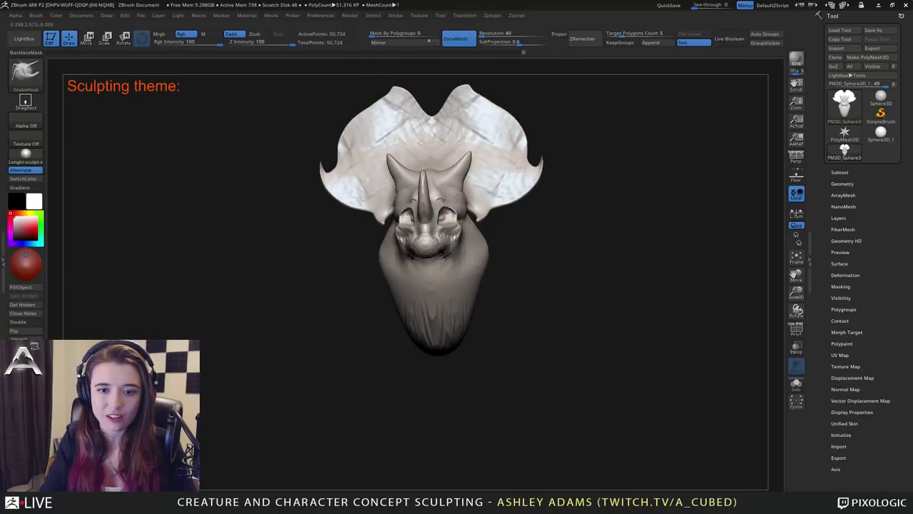
mouse_move(268, 93)
mouse_down()
mouse_move(343, 93)
mouse_move(263, 87)
mouse_up()
Adjust the brush size and pull the frill's side spikes outward into long, wing-like points.
right_drag(417, 223, 421, 223)
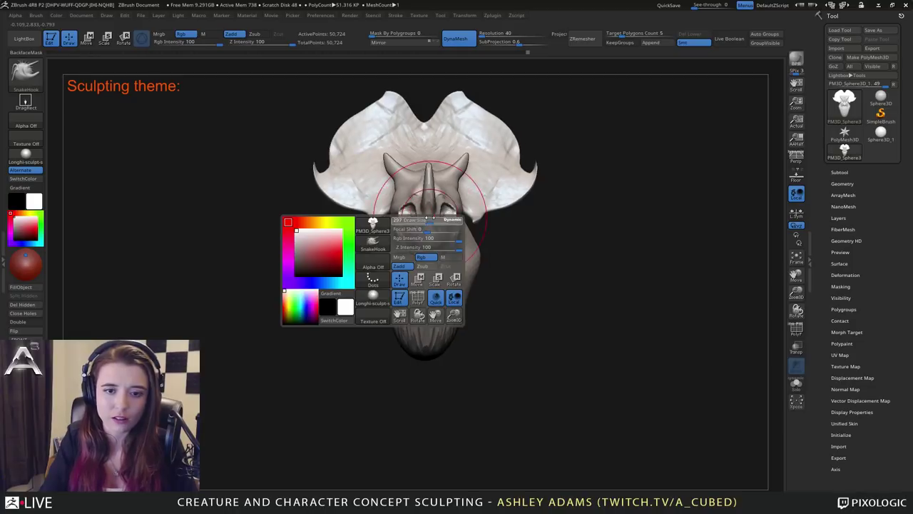
right_click(529, 181)
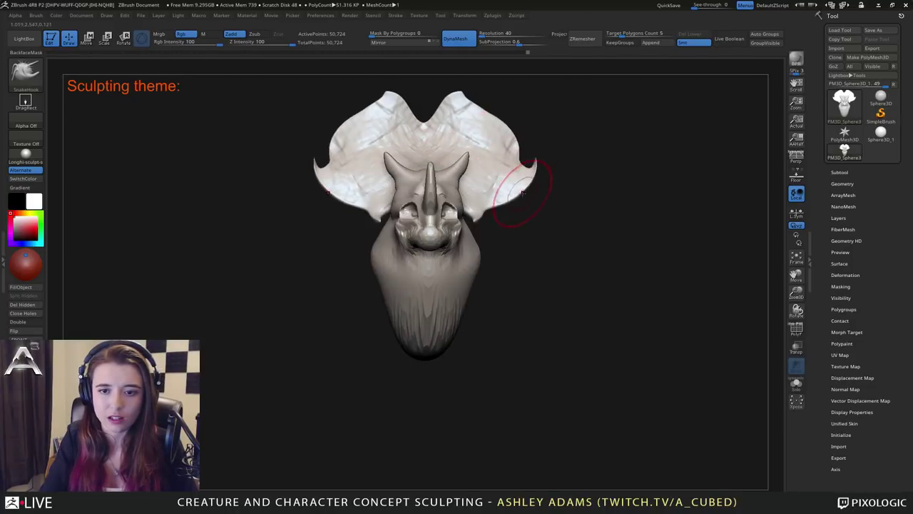
drag(537, 166, 555, 144)
alt+right_drag(520, 134, 571, 200)
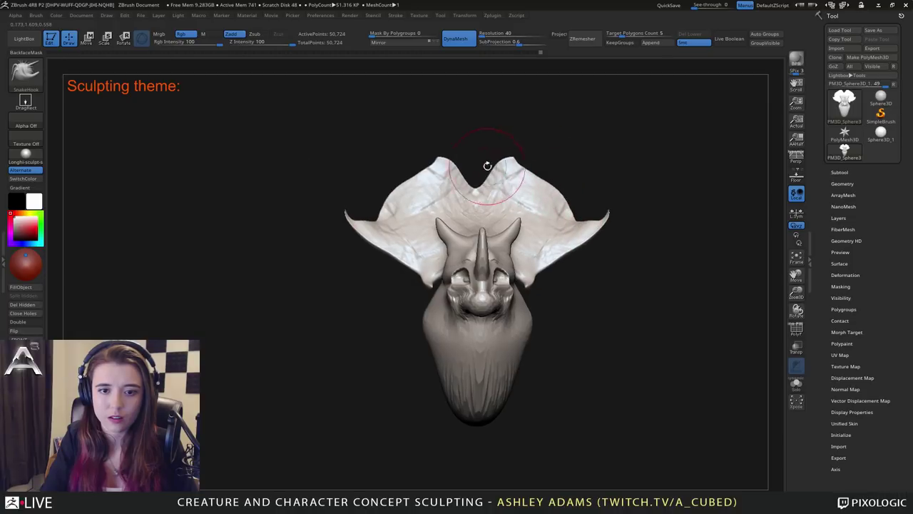
Pull the two upper frill lobes into shape from behind with SnakeHook.
mouse_move(479, 185)
right_down()
mouse_move(535, 179)
mouse_move(507, 174)
right_up()
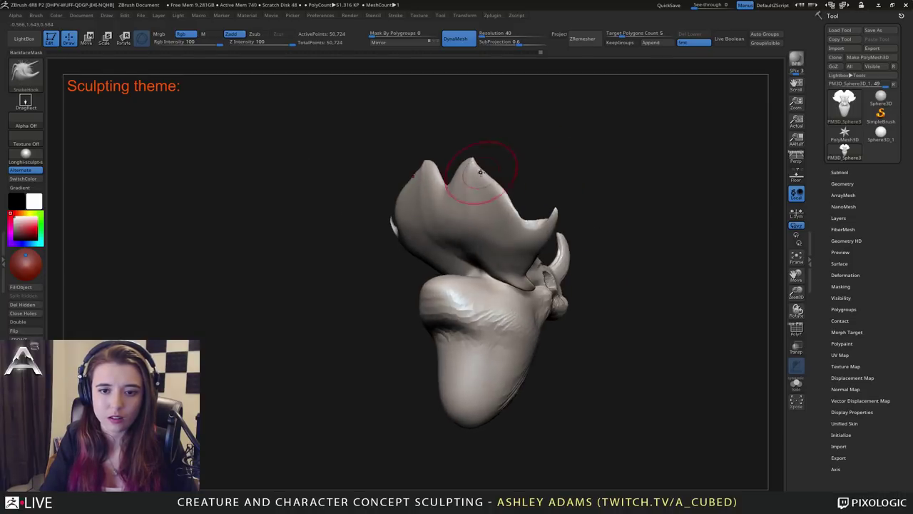
right_click(480, 173)
drag(481, 174, 500, 160)
shift+right_drag(484, 158, 484, 158)
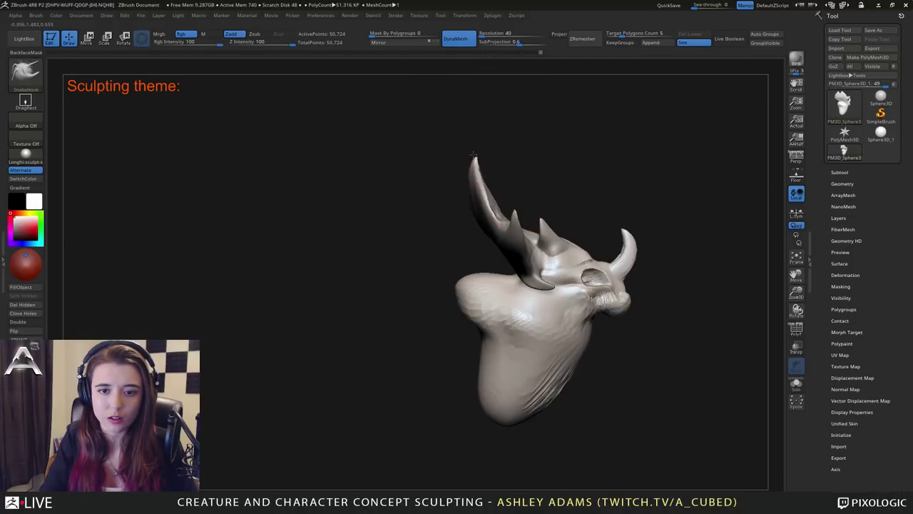
Bend the frill's profile backward from the side and adjust the curve of its rear surface.
right_click(489, 201)
drag(490, 203, 476, 202)
right_drag(464, 203, 495, 205)
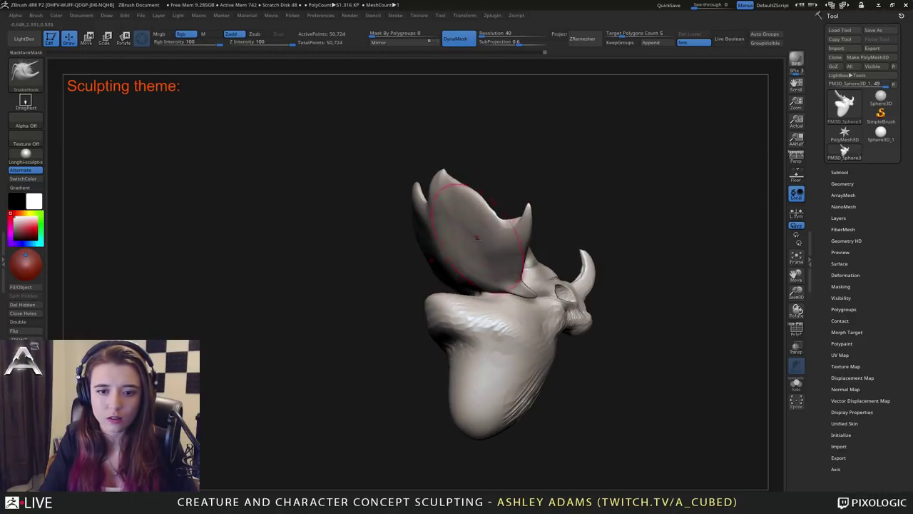
right_drag(483, 249, 449, 221)
right_drag(450, 163, 489, 164)
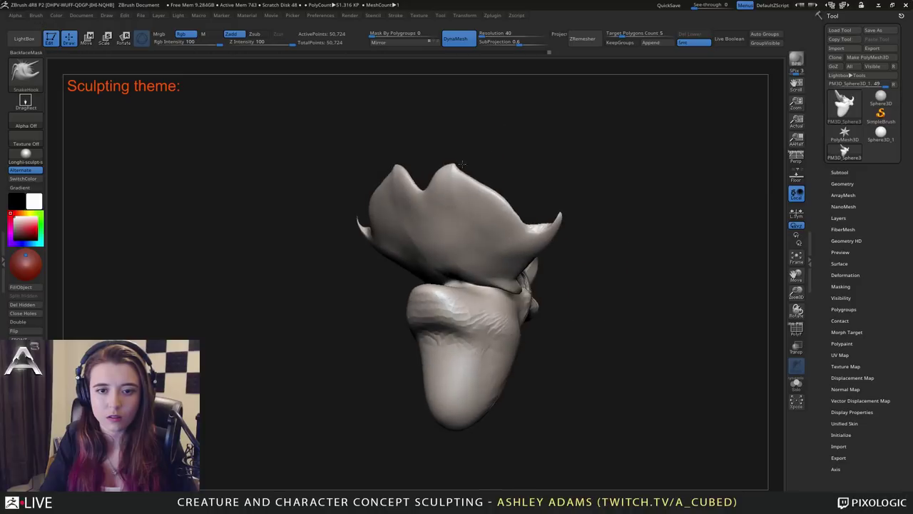
Switch the masking brush to MaskPen, mask the notch between the upper frill lobes and invert the mask.
right_click(421, 189)
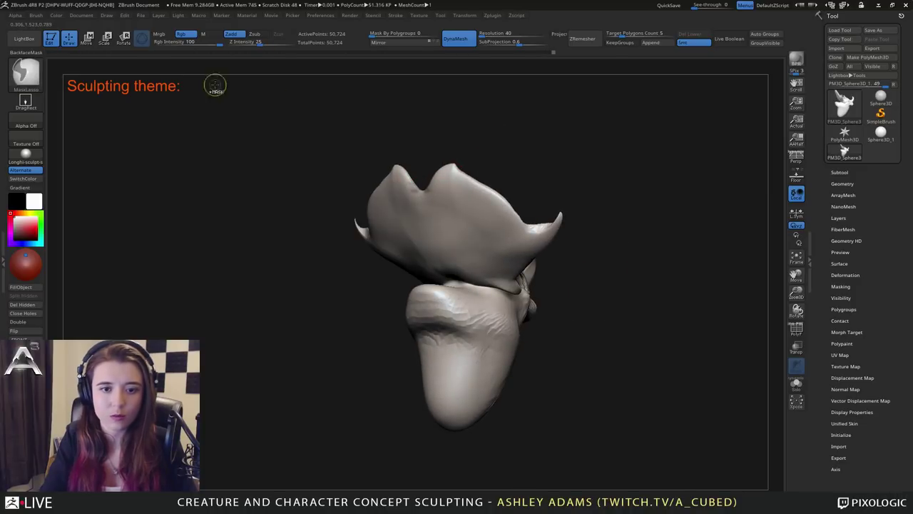
ctrl+click(25, 75)
ctrl+click(110, 84)
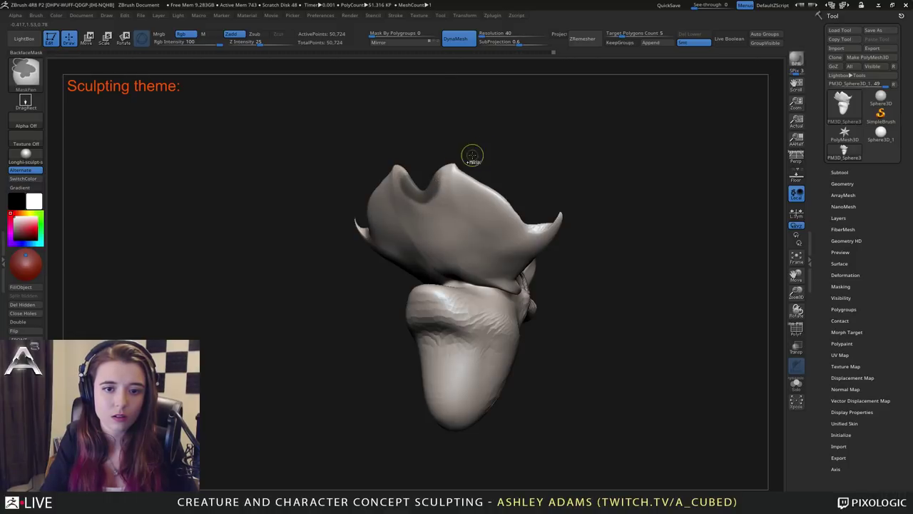
ctrl+click(500, 149)
Resize the SnakeHook brush and pull the unmasked frill notch up into a tall central extension.
key(space)
click(452, 161)
drag(426, 201, 422, 159)
mouse_move(490, 145)
right_down()
mouse_move(447, 139)
mouse_move(517, 145)
mouse_move(434, 147)
right_up()
drag(433, 153, 453, 138)
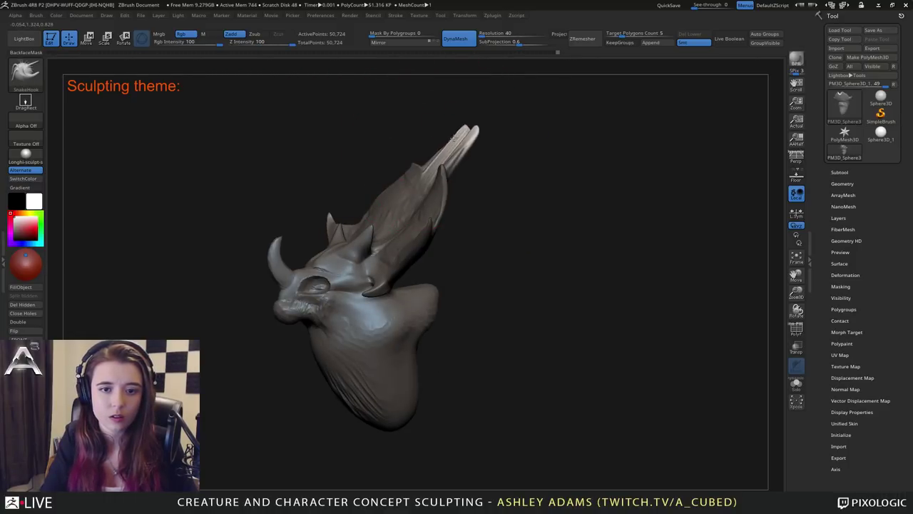
Gather the central frill extension into a single pointed spike, smooth it and clear the mask.
shift+right_drag(479, 106, 506, 115)
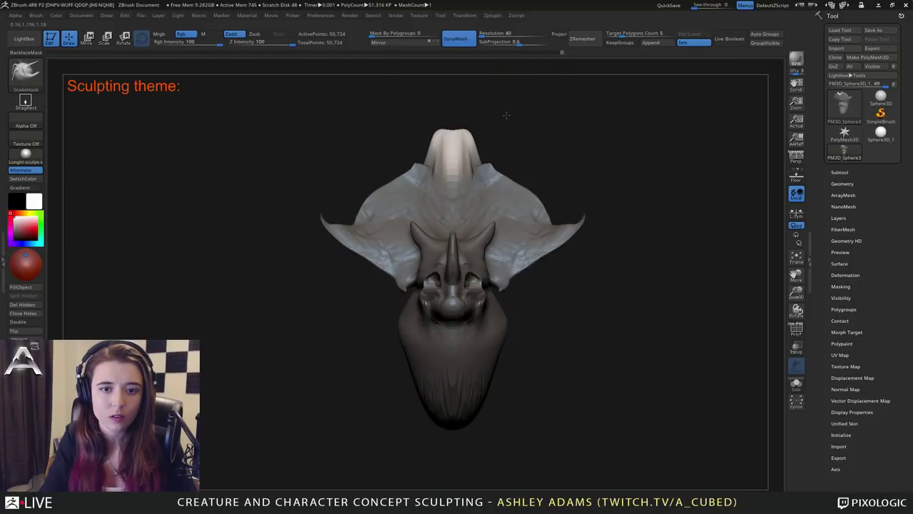
drag(472, 149, 464, 152)
right_drag(529, 140, 534, 139)
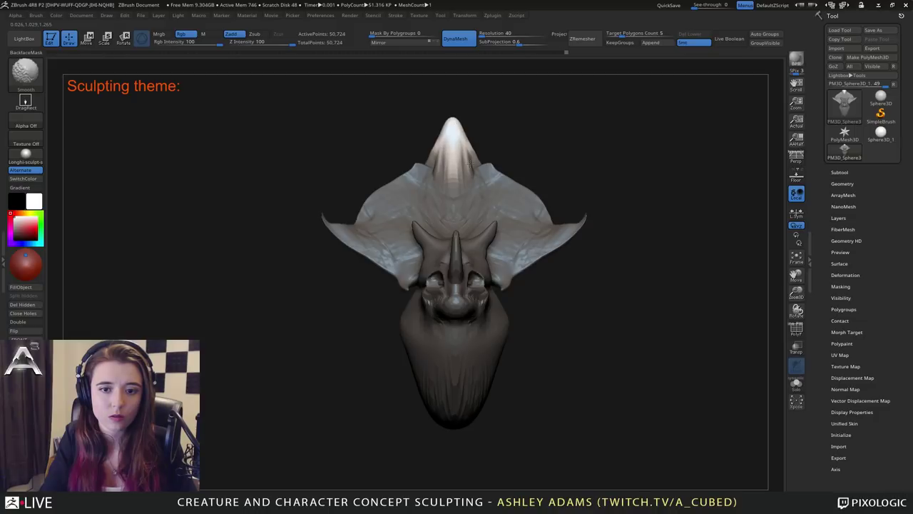
right_drag(520, 151, 560, 145)
mouse_move(477, 131)
right_down()
mouse_move(486, 128)
mouse_move(475, 134)
right_up()
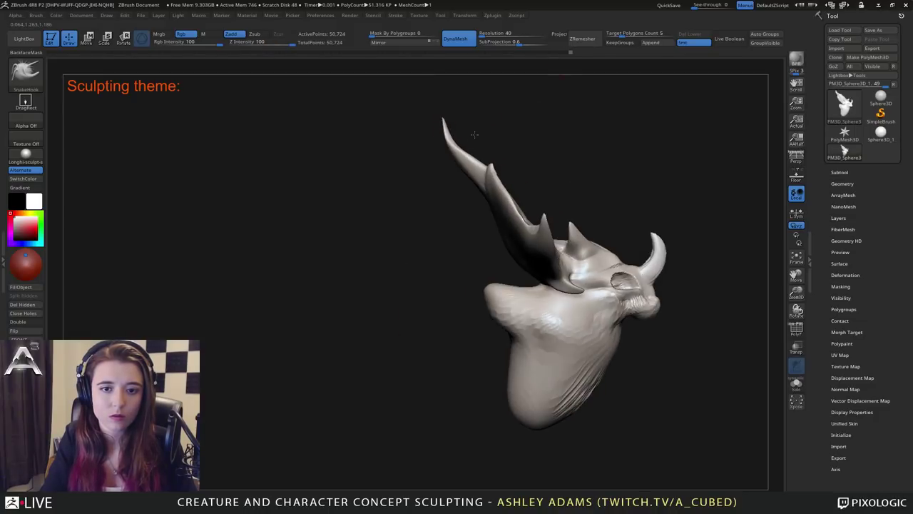
Refine the frill's swept-back curve and its side edges around the new central spike with SnakeHook.
right_click(487, 214)
mouse_move(494, 204)
right_down()
mouse_move(488, 214)
mouse_move(443, 202)
right_up()
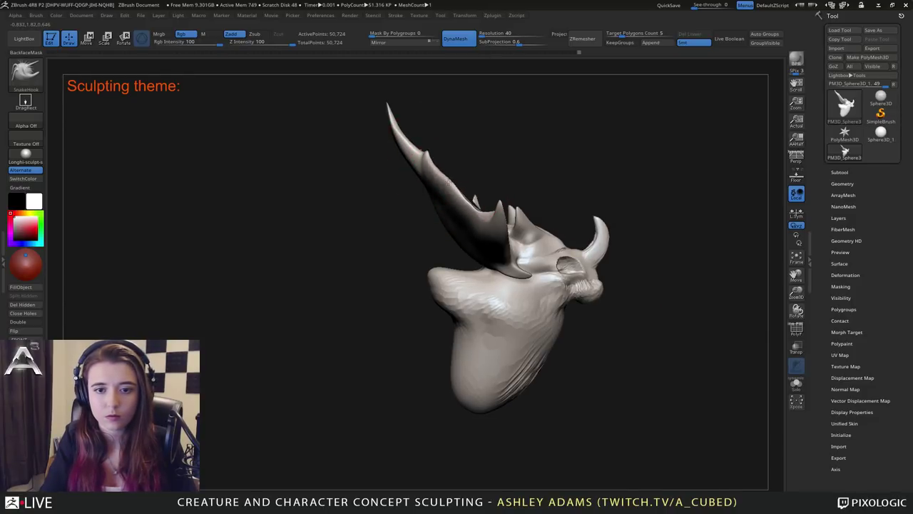
mouse_move(421, 185)
right_down()
mouse_move(373, 173)
mouse_move(432, 162)
mouse_move(465, 169)
mouse_move(460, 161)
mouse_move(475, 179)
mouse_move(465, 239)
mouse_move(507, 177)
mouse_move(397, 189)
mouse_move(470, 184)
mouse_move(444, 184)
right_up()
right_click(476, 178)
right_drag(379, 158, 397, 163)
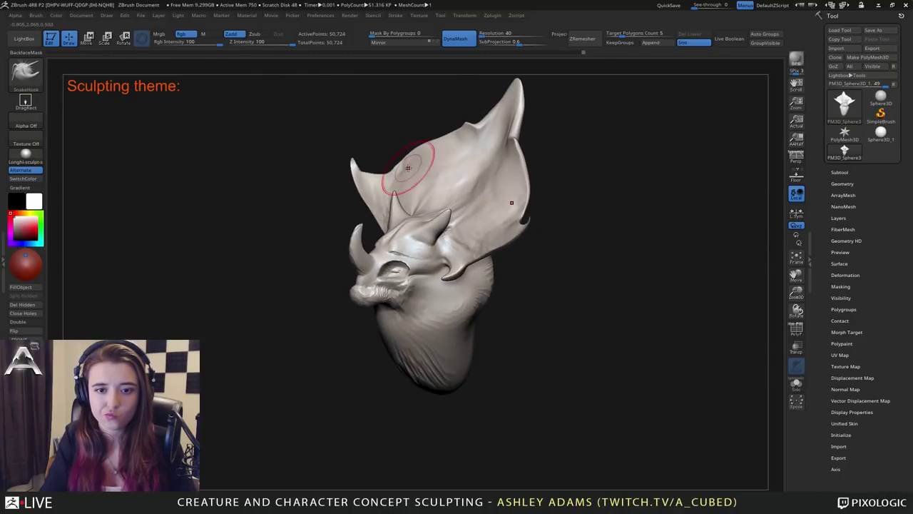
Clear the brushed mask on the frill and mask the neck and face topologically with the Transpose tool.
key(ctrl)
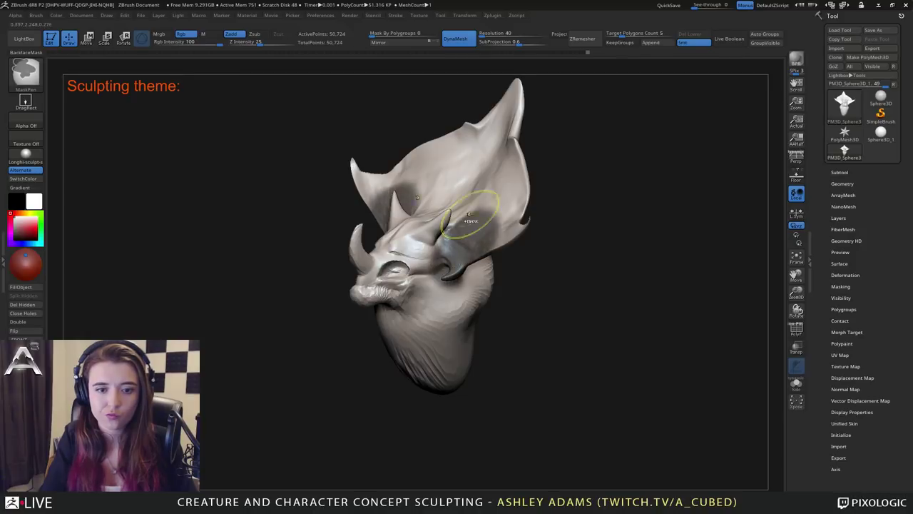
ctrl+drag(331, 132, 353, 119)
key(w)
right_drag(471, 231, 436, 235)
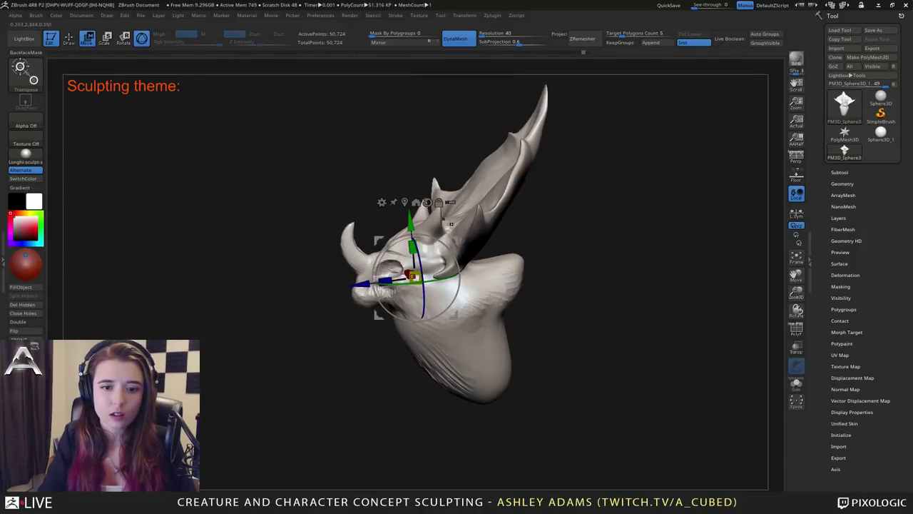
ctrl+drag(481, 309, 422, 255)
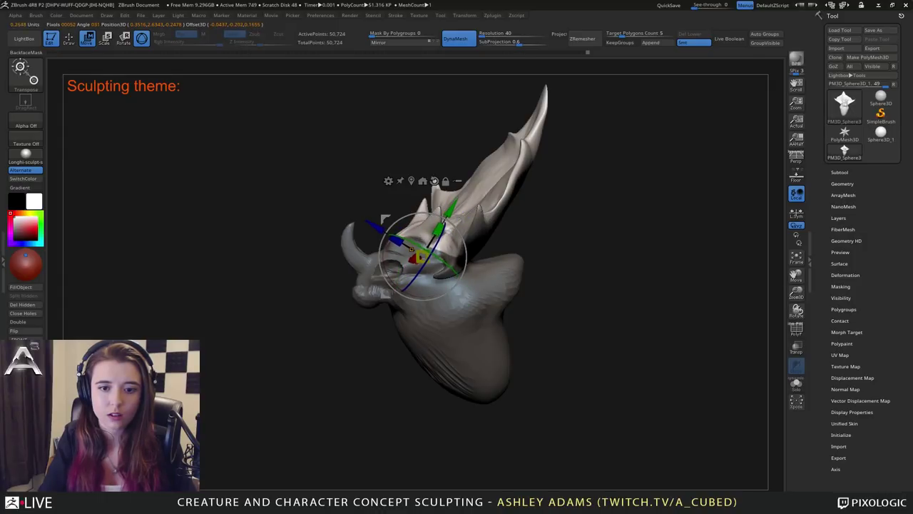
Reposition the Transpose gizmo and extend the topological mask across the head toward the frill's base.
right_drag(397, 328, 485, 325)
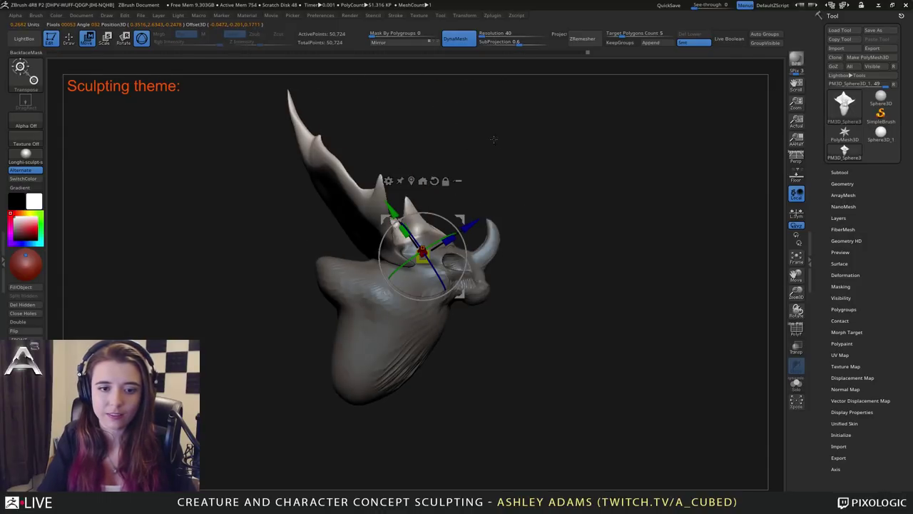
right_drag(493, 140, 490, 242)
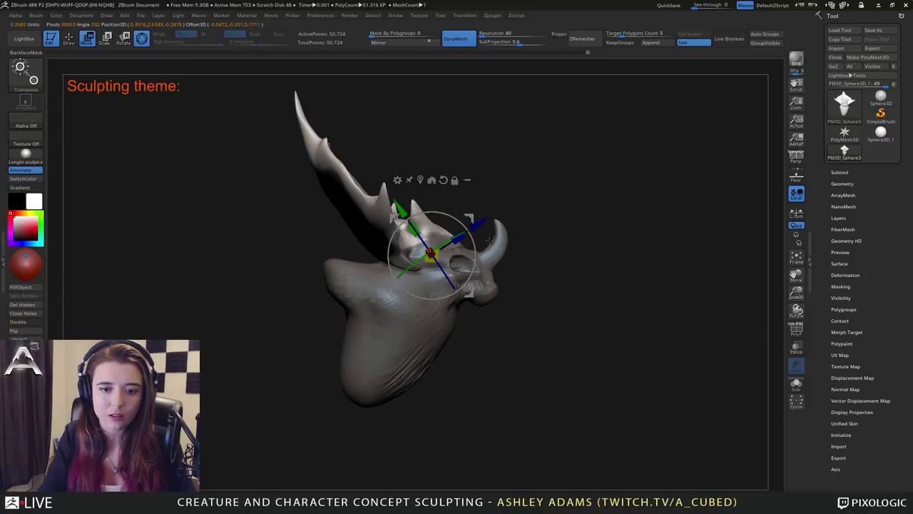
click(503, 234)
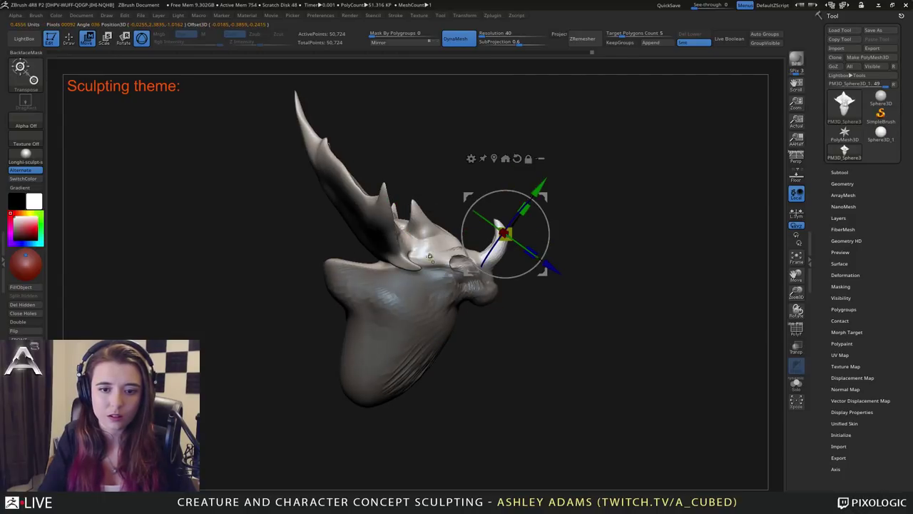
ctrl+drag(429, 257, 404, 250)
drag(485, 182, 442, 184)
Return to Draw mode and paint the mask around the head and the frill's base with MaskPen.
key(q)
right_drag(456, 178, 406, 189)
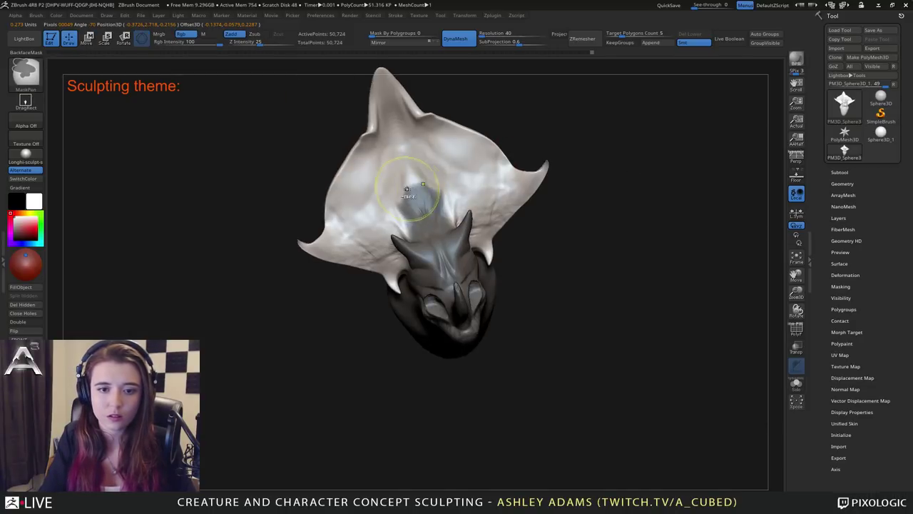
mouse_move(425, 220)
right_down()
mouse_move(407, 205)
mouse_move(431, 229)
mouse_move(471, 231)
right_up()
Separate the masked head and neck from the frill into its own subtool with Split Masked Points.
click(846, 172)
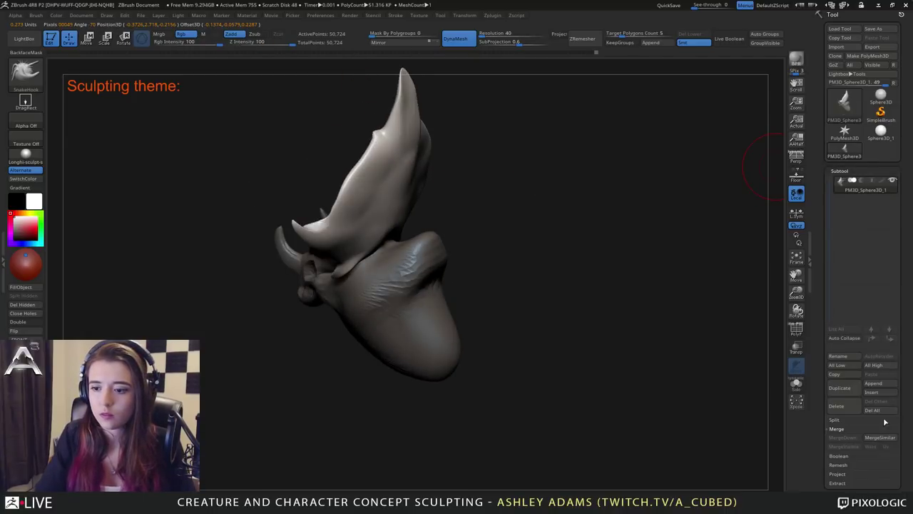
click(846, 421)
click(850, 464)
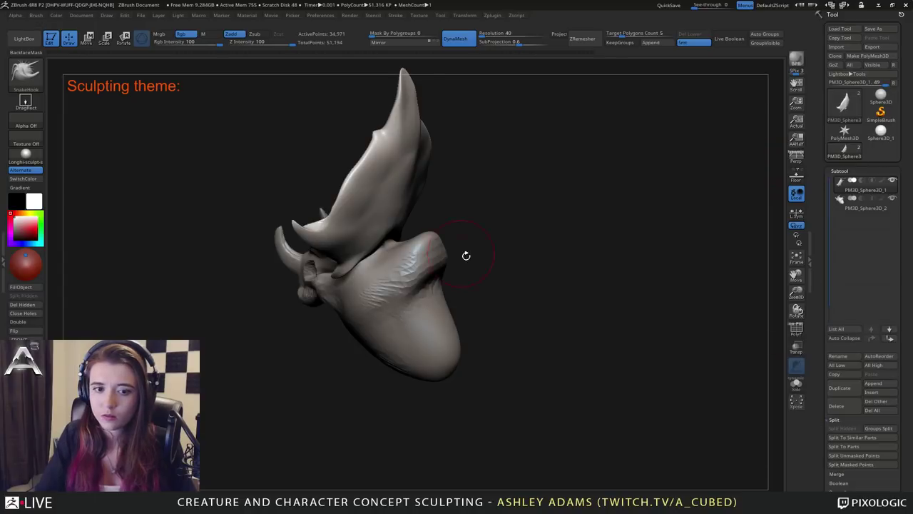
Hide the frill subtool, activate the head subtool and close the hole left in the back of the head.
shift+right_drag(465, 255, 513, 232)
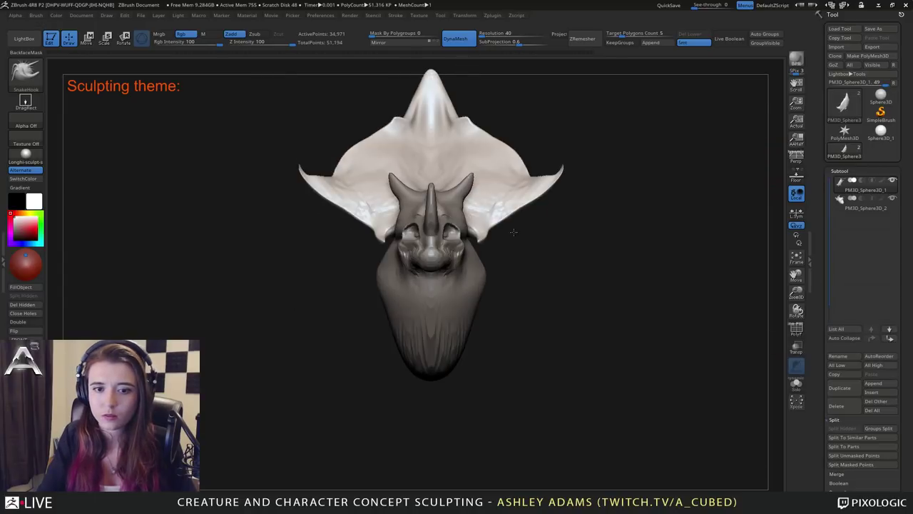
click(891, 180)
click(872, 209)
right_drag(606, 203, 508, 206)
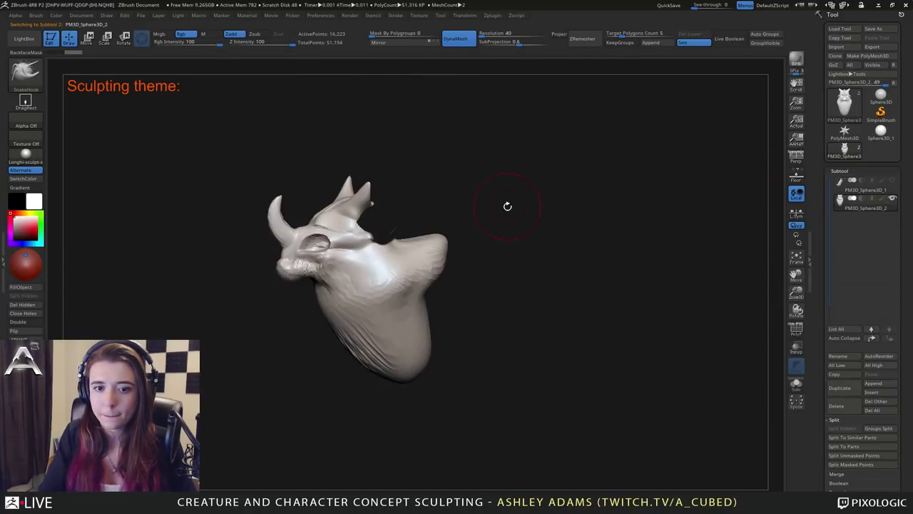
alt+right_drag(237, 184, 302, 227)
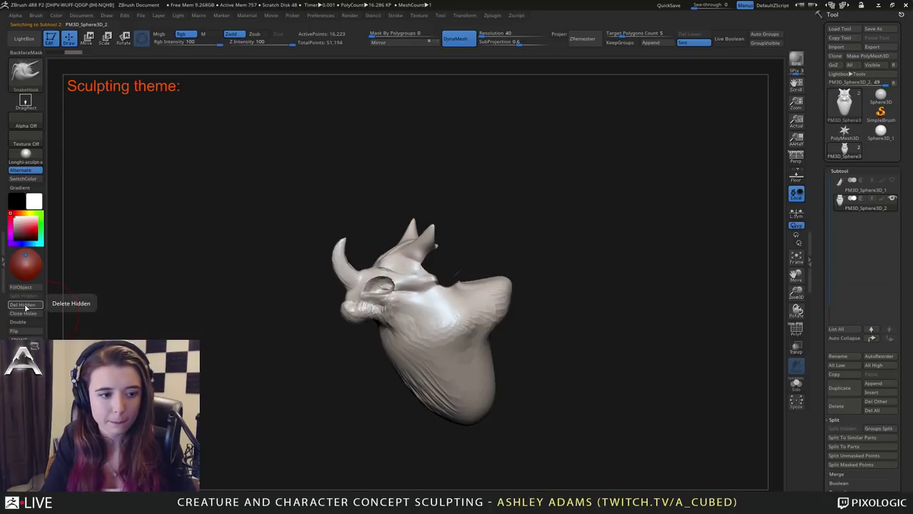
click(26, 313)
mouse_move(271, 229)
alt+right_down()
mouse_move(311, 222)
mouse_move(271, 224)
alt+right_up()
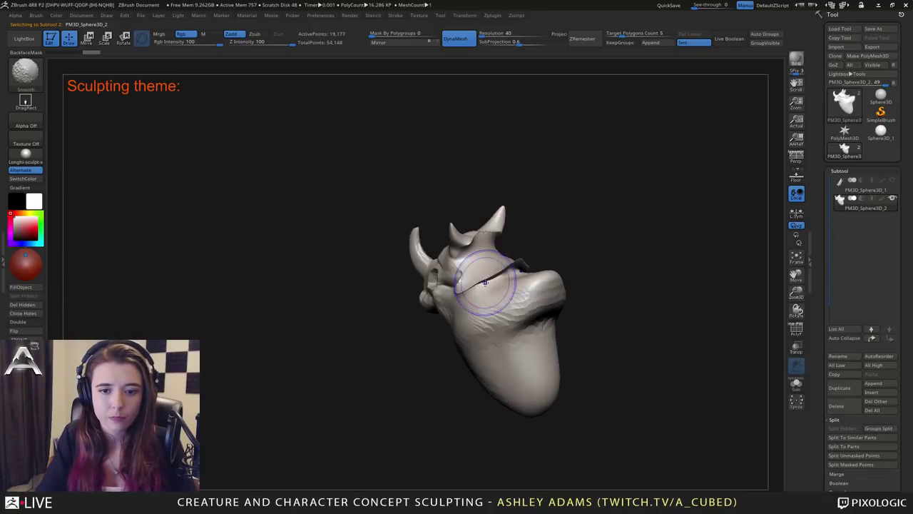
Smooth the edge of the closed hole at the back of the head.
shift+drag(485, 284, 474, 284)
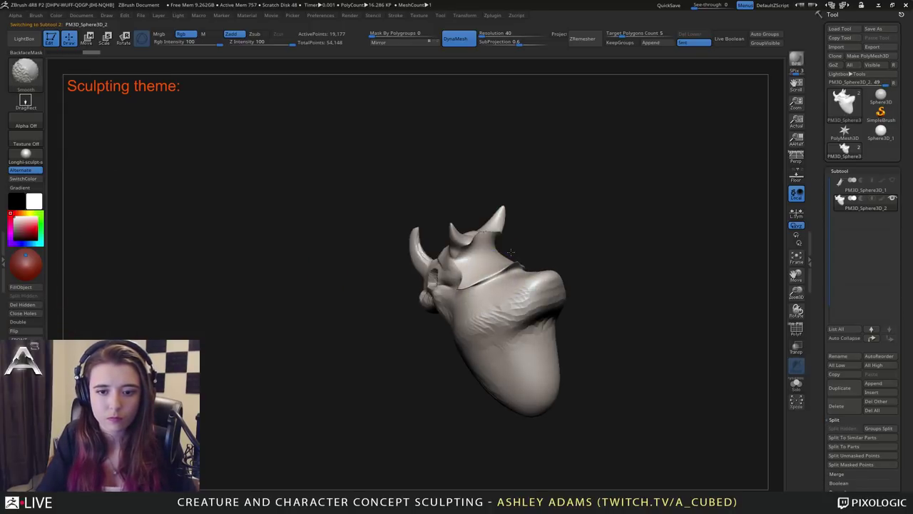
shift+drag(511, 251, 490, 242)
right_drag(490, 248, 483, 264)
Inflate the closed surface with the Inflat brush to round out the back of the skull, smoothing between strokes.
drag(477, 264, 484, 240)
right_drag(485, 240, 511, 263)
mouse_move(509, 270)
mouse_down()
mouse_move(502, 247)
mouse_move(511, 254)
mouse_up()
mouse_move(511, 254)
right_down()
mouse_move(527, 232)
mouse_move(543, 230)
right_up()
drag(531, 239, 527, 220)
mouse_move(535, 214)
right_down()
mouse_move(567, 201)
mouse_move(607, 208)
right_up()
mouse_move(570, 207)
shift+mouse_down()
mouse_move(559, 217)
mouse_move(551, 208)
shift+mouse_up()
right_drag(592, 204, 553, 214)
drag(570, 217, 550, 213)
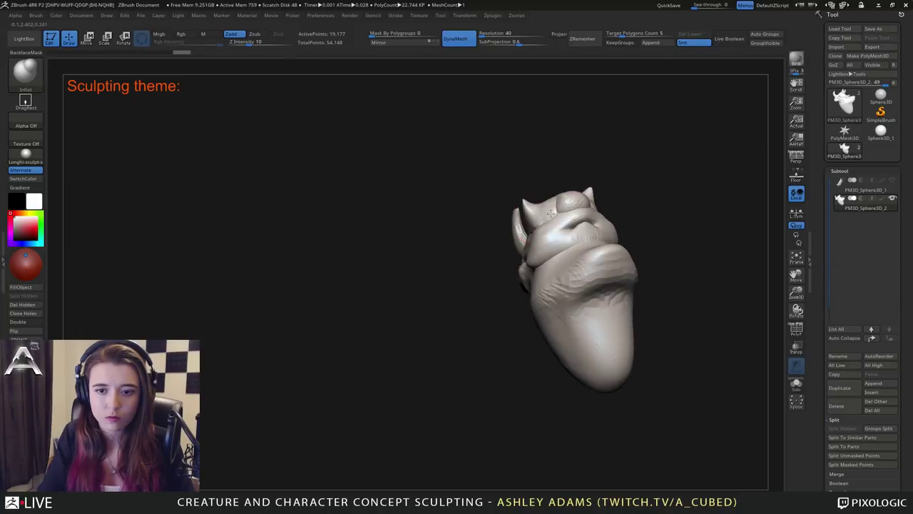
mouse_move(552, 214)
right_down()
mouse_move(577, 261)
mouse_move(501, 238)
right_up()
Reshape the back of the skull and the rear of the neck with the SnakeHook brush.
key(b)
key(s)
key(h)
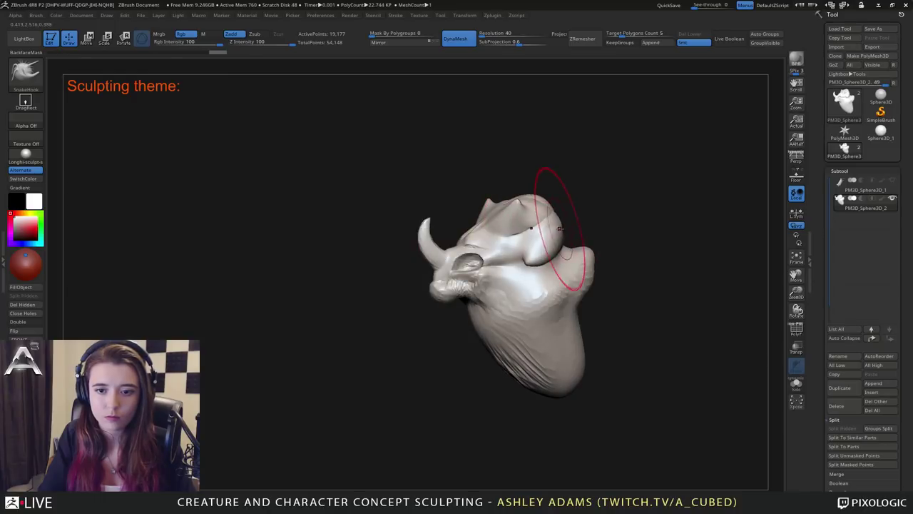
right_drag(571, 232, 548, 234)
drag(576, 300, 599, 316)
mouse_move(612, 278)
right_down()
mouse_move(576, 257)
mouse_move(607, 268)
right_up()
right_drag(692, 316, 575, 236)
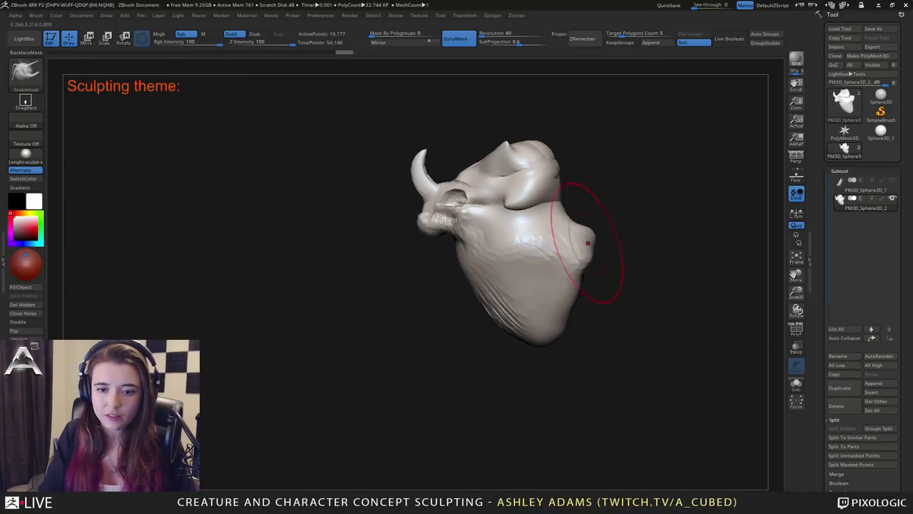
key(space)
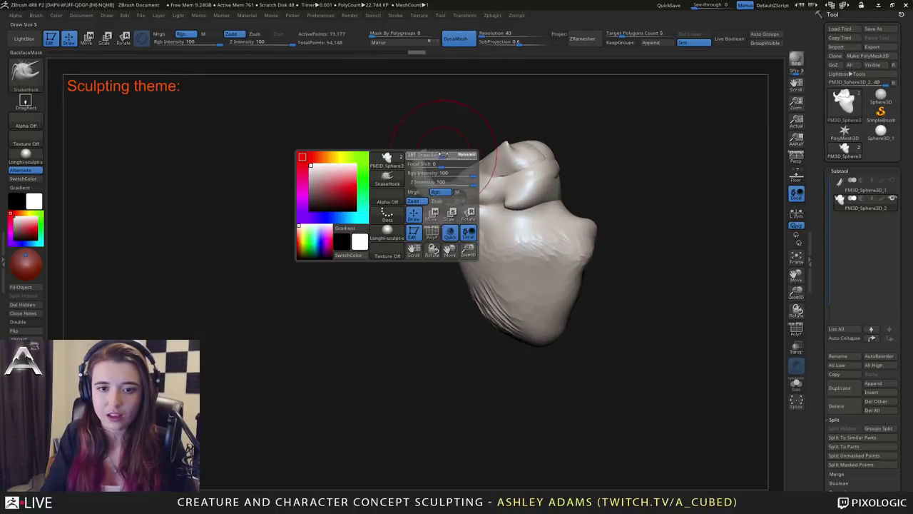
Choose MaskLasso, mask the nose horn and invert the mask so that only the horn stays editable.
ctrl+click(26, 73)
ctrl+click(80, 83)
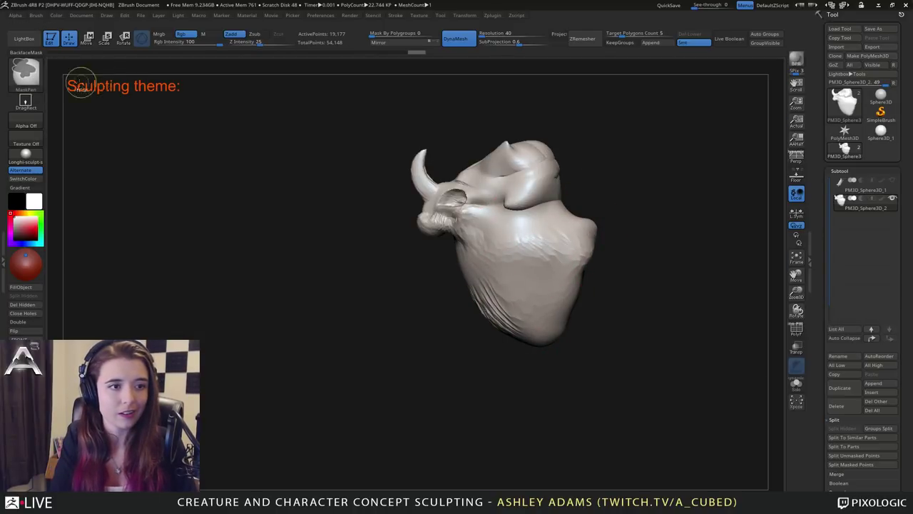
ctrl+drag(424, 119, 408, 206)
ctrl+drag(426, 150, 438, 132)
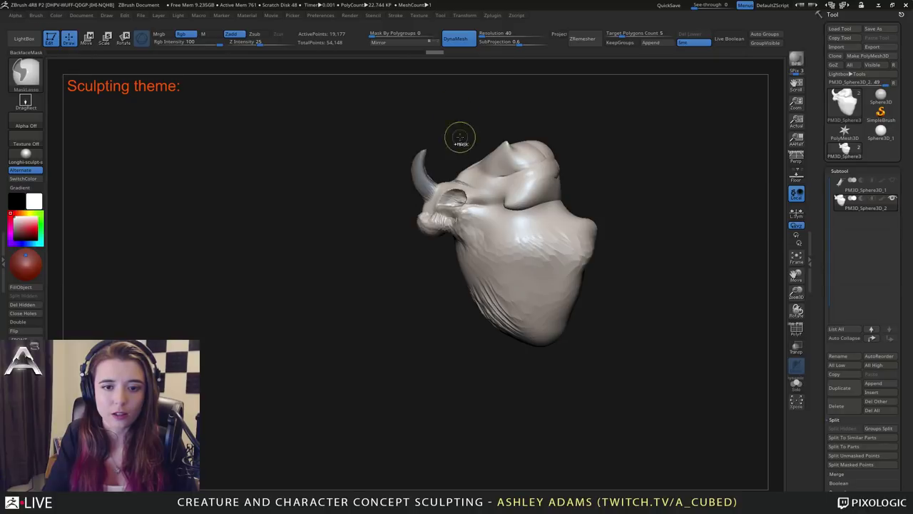
ctrl+click(454, 327)
Place the Transpose gizmo at the nose horn's base and reposition the horn on the snout.
key(w)
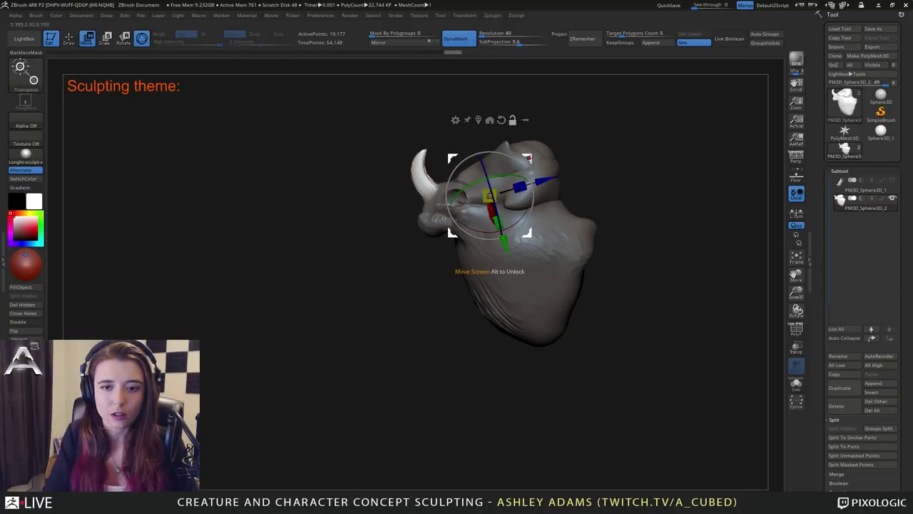
alt+drag(526, 159, 451, 219)
alt+click(441, 112)
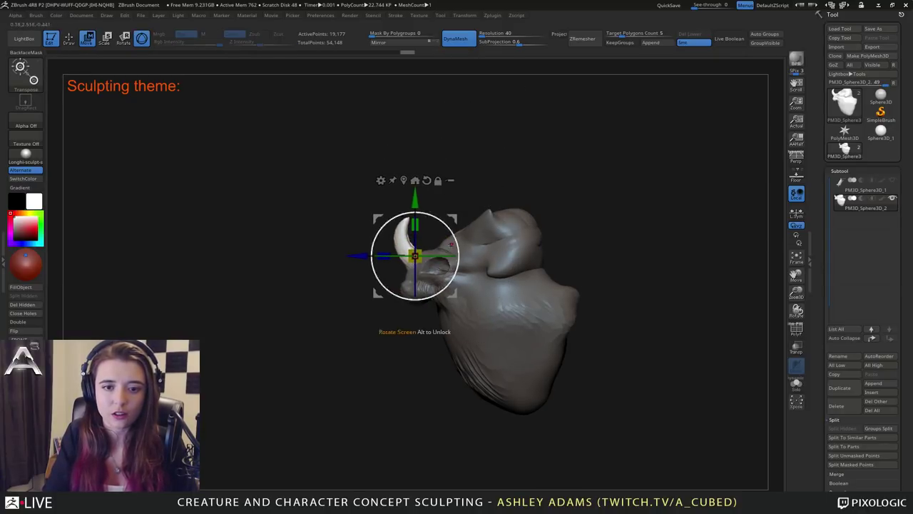
drag(415, 255, 466, 212)
mouse_move(401, 201)
mouse_down()
mouse_move(443, 202)
mouse_move(526, 251)
mouse_move(465, 246)
mouse_up()
key(q)
Reshape the crown of the skull and its small brow horns with SnakeHook and smoothing strokes.
key(space)
mouse_move(409, 204)
mouse_down()
mouse_move(436, 189)
mouse_move(417, 198)
mouse_up()
key(space)
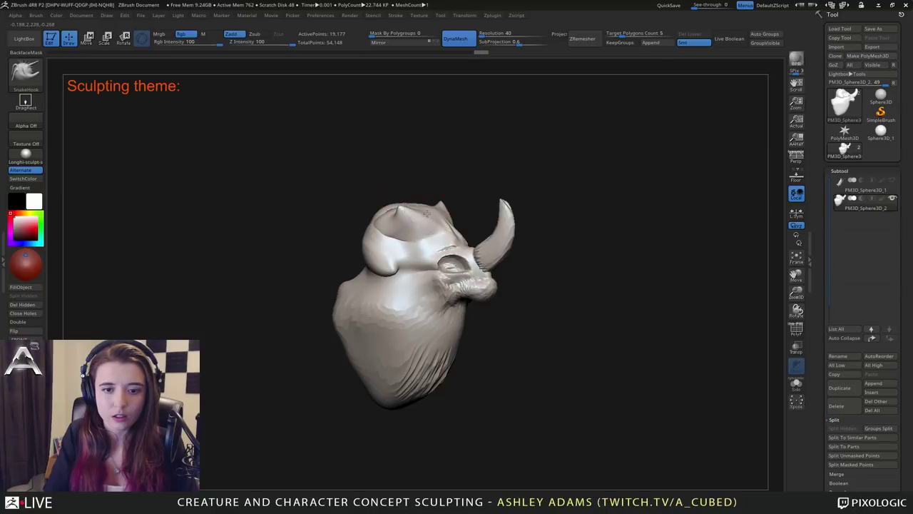
right_drag(426, 213, 446, 211)
shift+drag(414, 203, 422, 207)
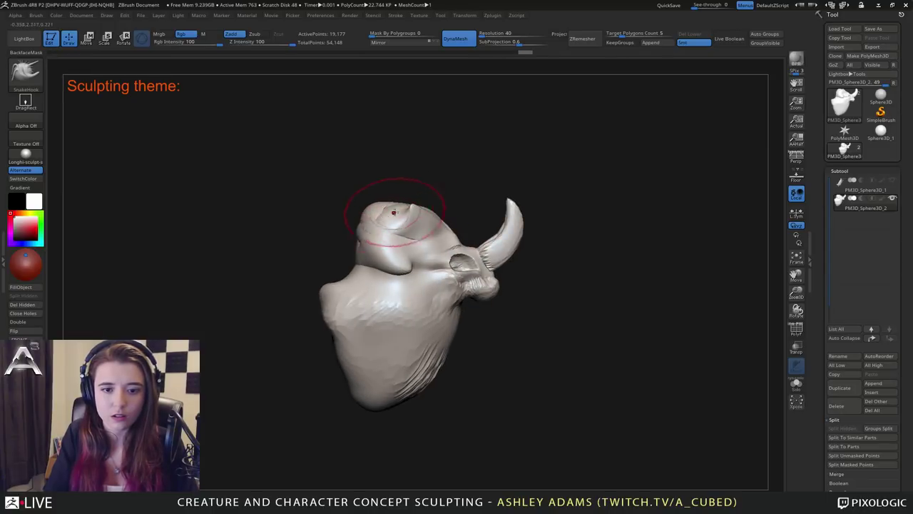
right_drag(399, 200, 390, 212)
drag(411, 214, 408, 205)
right_click(408, 214)
right_drag(421, 227, 351, 241)
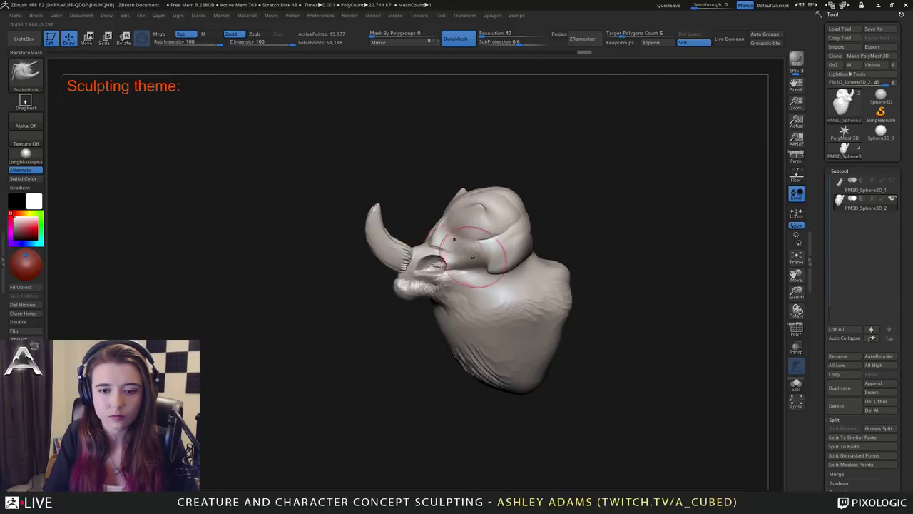
Carve a hollow into the side of the skull behind the eye with the ClayBuildup brush.
key(b)
key(c)
key(b)
drag(478, 239, 537, 233)
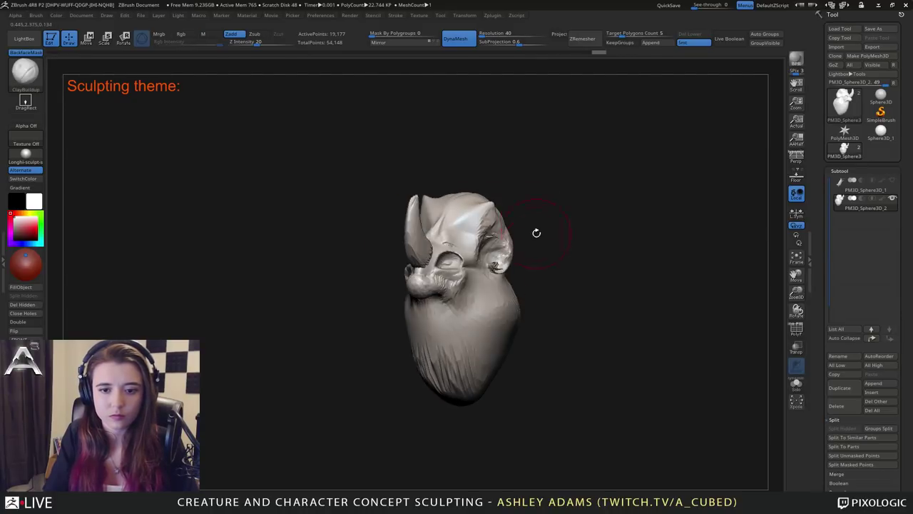
Swell the rear rim of the hollow behind the eye with the Inflat brush.
key(b)
key(i)
key(n)
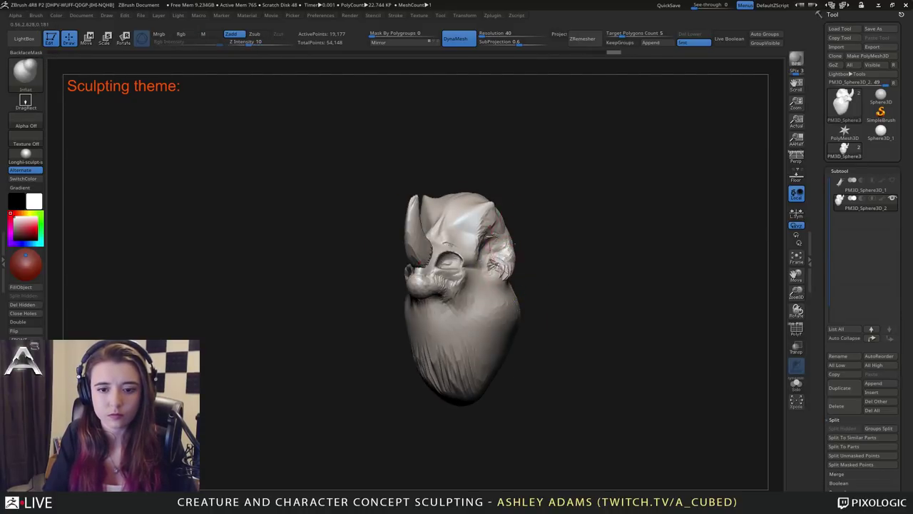
right_drag(497, 241, 457, 240)
Pull the brow horns outward and round out the skull's side with SnakeHook, adjusting the brush size between strokes.
key(b)
key(s)
key(h)
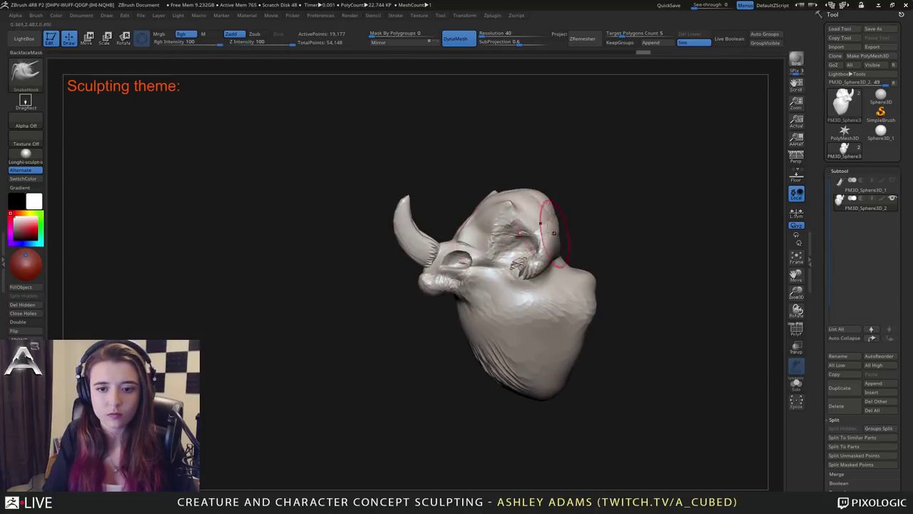
right_drag(554, 232, 534, 234)
key(space)
drag(548, 241, 584, 226)
mouse_move(570, 217)
right_down()
mouse_move(578, 215)
mouse_move(561, 217)
right_up()
key(space)
drag(569, 241, 549, 240)
mouse_move(485, 217)
right_down()
mouse_move(527, 222)
mouse_move(488, 216)
mouse_move(467, 229)
mouse_move(480, 219)
mouse_move(481, 234)
mouse_move(499, 237)
right_up()
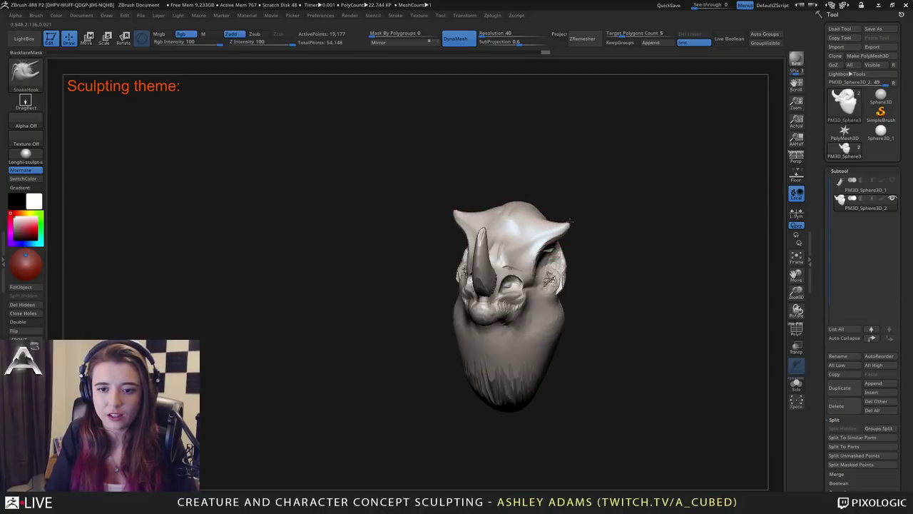
right_drag(553, 231, 533, 204)
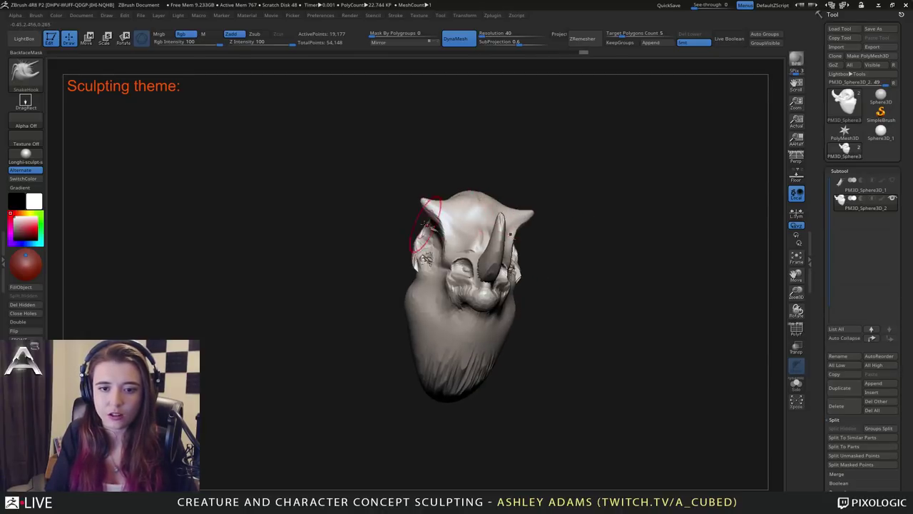
mouse_move(434, 215)
right_down()
mouse_move(443, 246)
mouse_move(440, 227)
mouse_move(408, 225)
right_up()
Build up the forehead and brow ridges down to the nose with ClayBuildup strokes.
key(space)
key(b)
key(c)
key(b)
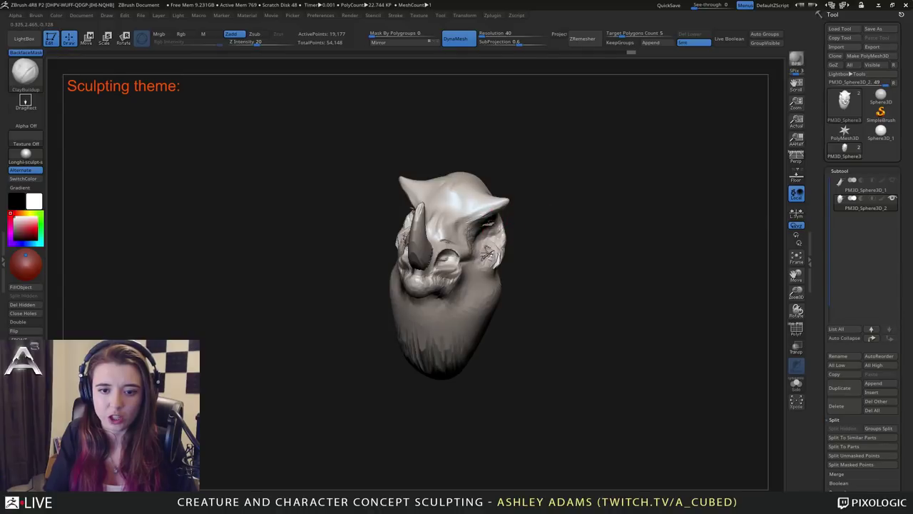
drag(445, 241, 459, 237)
drag(533, 220, 534, 260)
key(space)
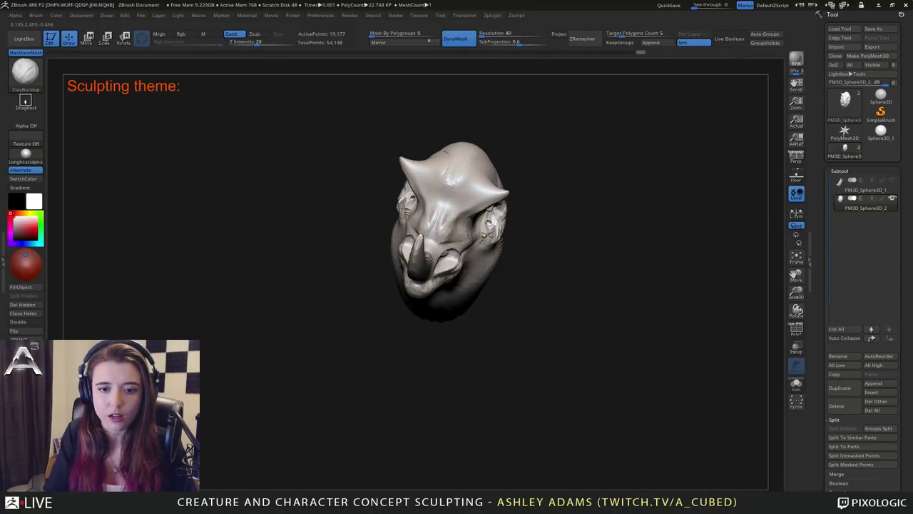
drag(435, 245, 442, 242)
drag(524, 246, 450, 208)
mouse_move(377, 243)
mouse_down()
mouse_move(465, 255)
mouse_move(503, 246)
mouse_move(478, 241)
mouse_up()
Refine the snout bridge and the nose horn's base with the SnakeHook brush.
key(b)
key(s)
key(h)
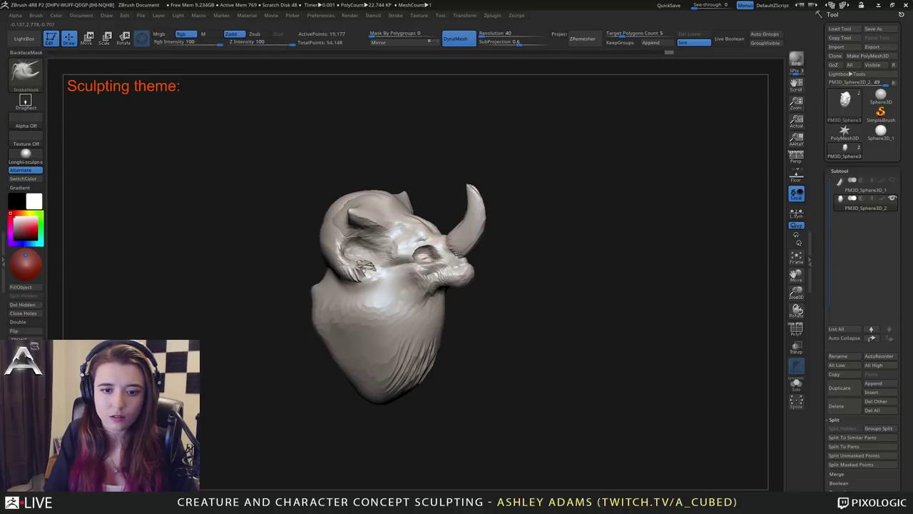
drag(457, 269, 462, 267)
mouse_move(517, 264)
mouse_down()
mouse_move(564, 265)
mouse_move(514, 260)
mouse_move(560, 256)
mouse_up()
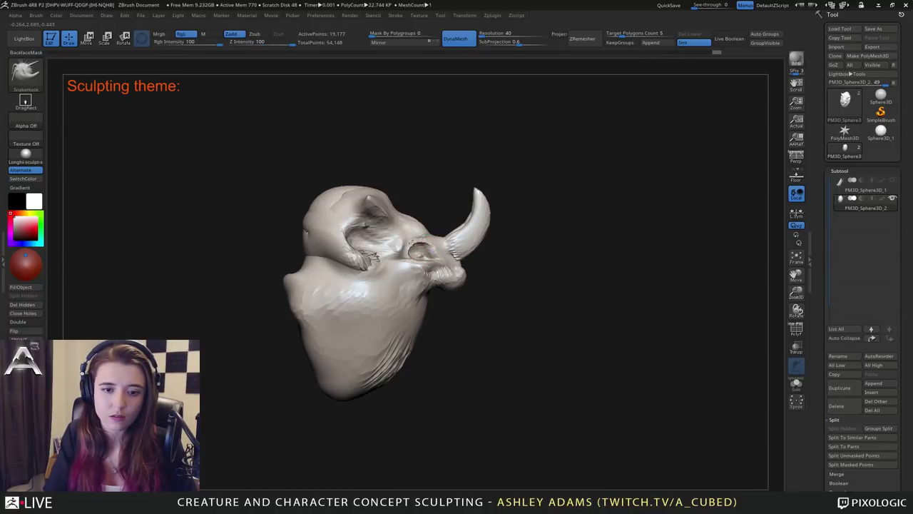
drag(429, 243, 433, 247)
key(space)
click(464, 271)
Lasso-mask the nose horn and snout tip, invert the mask, move them forward to lengthen the snout and clear the mask.
mouse_move(479, 302)
ctrl+mouse_down()
mouse_move(544, 146)
mouse_move(441, 214)
mouse_move(438, 248)
ctrl+mouse_up()
ctrl+drag(438, 289, 490, 285)
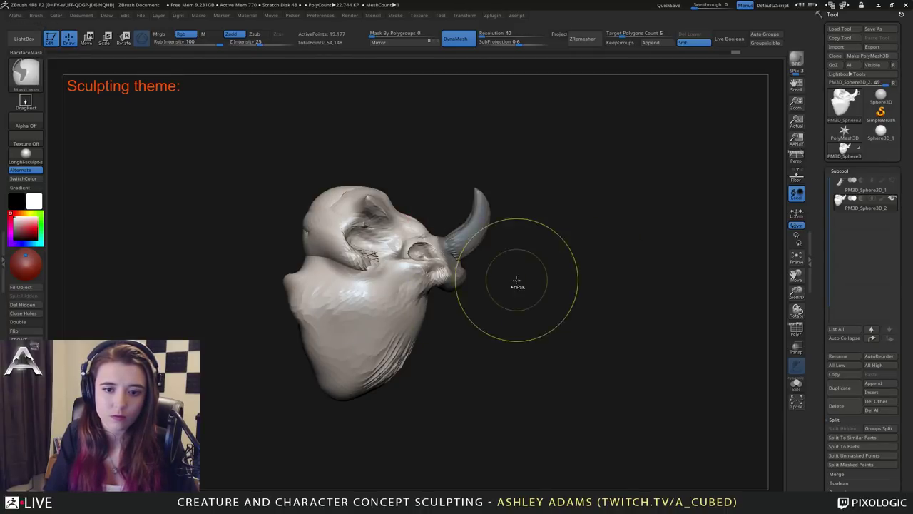
ctrl+click(504, 224)
key(w)
mouse_move(503, 224)
mouse_down()
mouse_move(508, 235)
mouse_move(520, 227)
mouse_up()
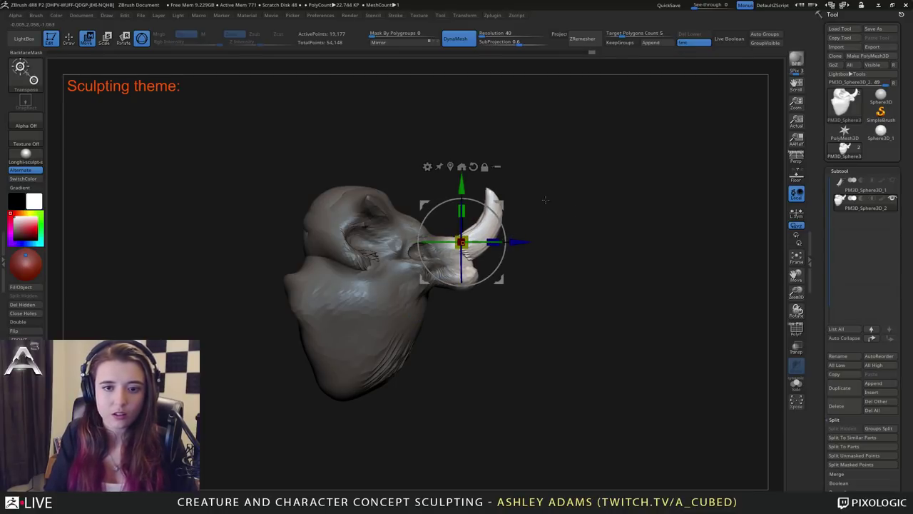
key(q)
ctrl+click(561, 226)
Refine the lengthened snout and the area around the eye socket with SnakeHook from both sides.
key(space)
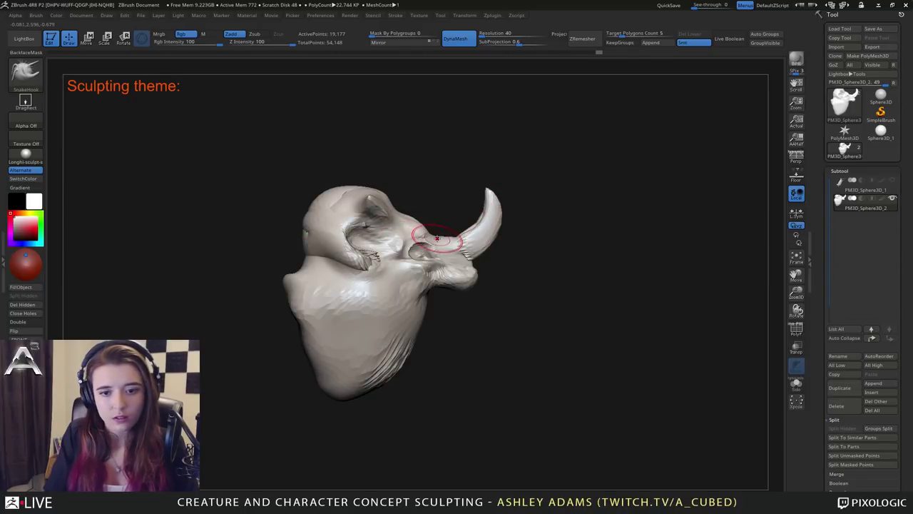
right_drag(450, 243, 365, 245)
shift+right_drag(444, 246, 389, 243)
key(space)
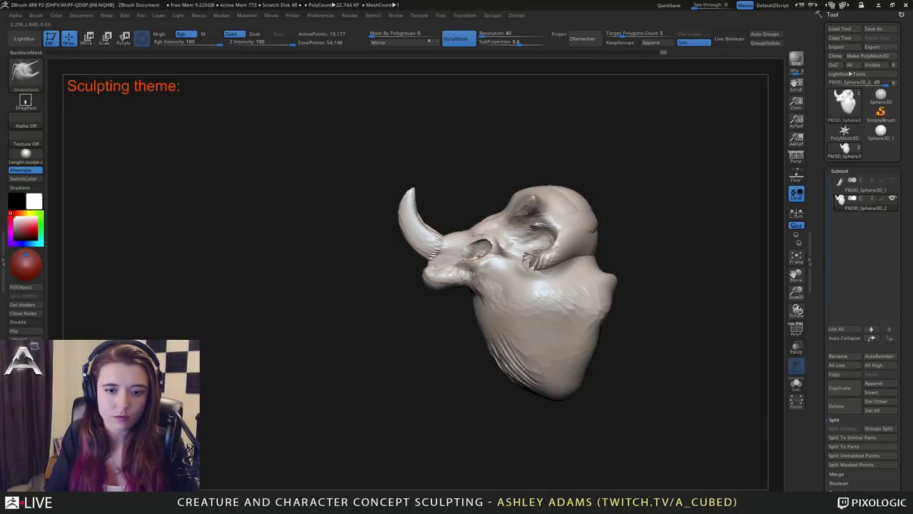
mouse_move(489, 237)
right_down()
mouse_move(470, 268)
mouse_move(428, 251)
mouse_move(460, 249)
mouse_move(472, 277)
mouse_move(460, 260)
mouse_move(411, 238)
mouse_move(428, 200)
mouse_move(471, 205)
mouse_move(460, 205)
mouse_move(509, 261)
mouse_move(509, 207)
right_up()
right_click(428, 200)
right_click(472, 221)
key(1)
right_drag(509, 207, 428, 206)
right_click(454, 247)
mouse_move(454, 248)
right_down()
mouse_move(483, 206)
mouse_move(469, 194)
right_up()
Adjust the head's silhouette with SnakeHook and smooth the hollow behind the eye.
key(b)
key(s)
key(h)
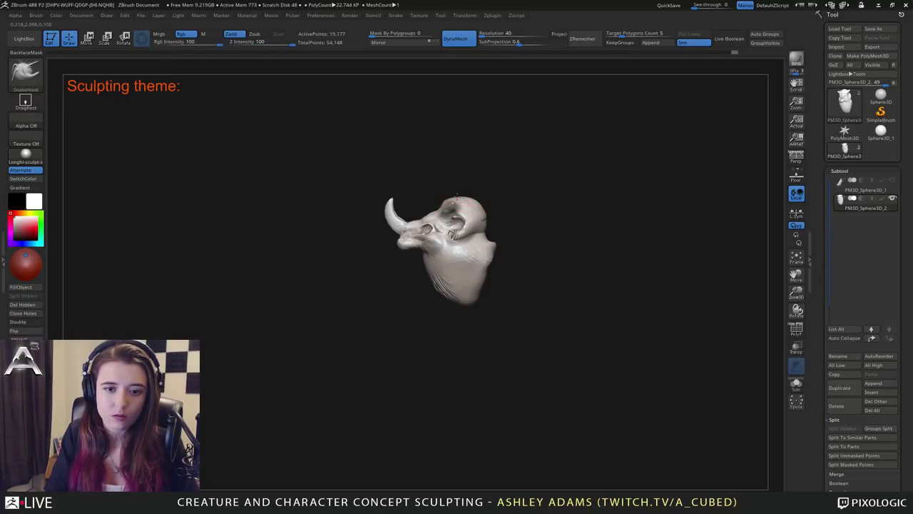
mouse_move(474, 227)
mouse_down()
mouse_move(459, 247)
mouse_move(496, 251)
mouse_move(487, 246)
mouse_move(540, 220)
mouse_up()
right_click(492, 204)
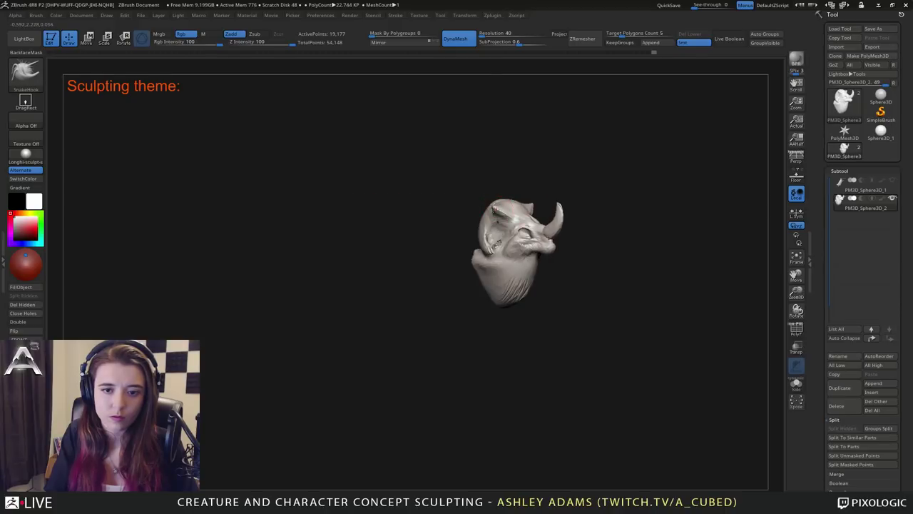
alt+right_drag(481, 179, 426, 199)
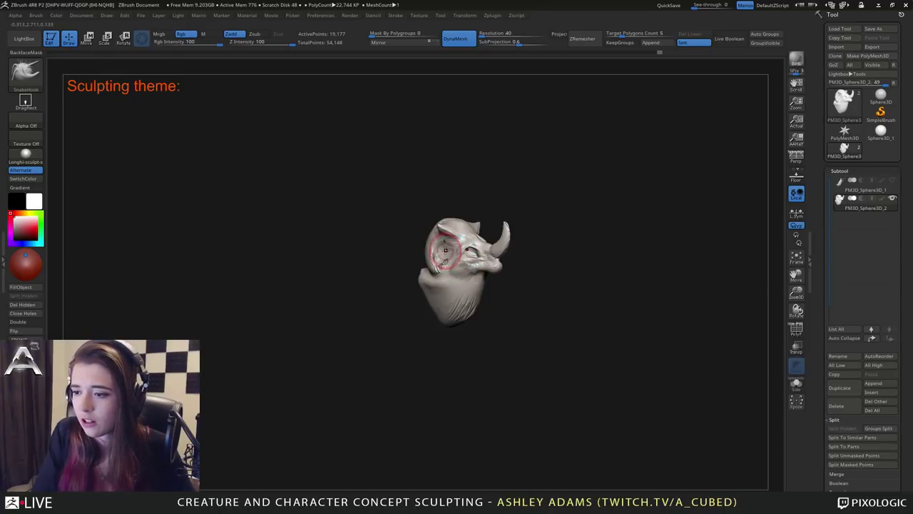
mouse_move(444, 249)
mouse_down()
mouse_move(438, 254)
mouse_move(467, 245)
mouse_up()
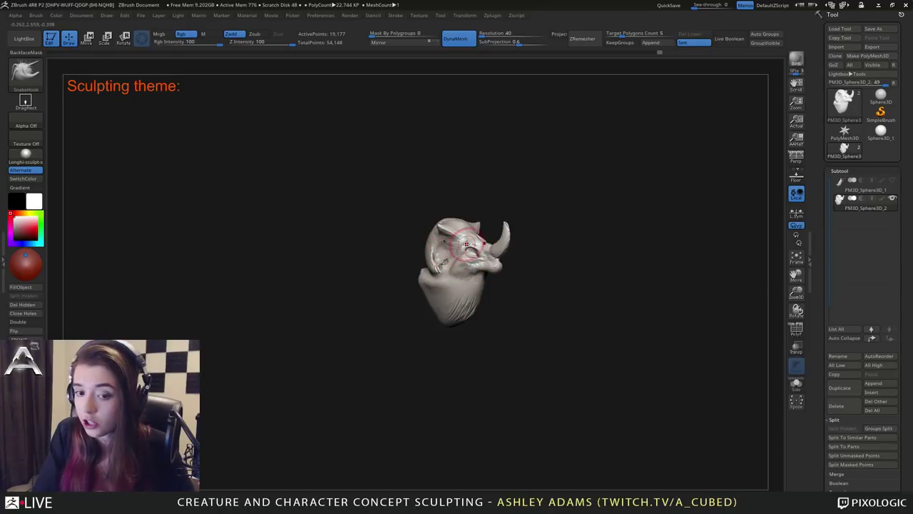
mouse_move(466, 244)
right_down()
mouse_move(488, 236)
mouse_move(473, 292)
mouse_move(495, 296)
right_up()
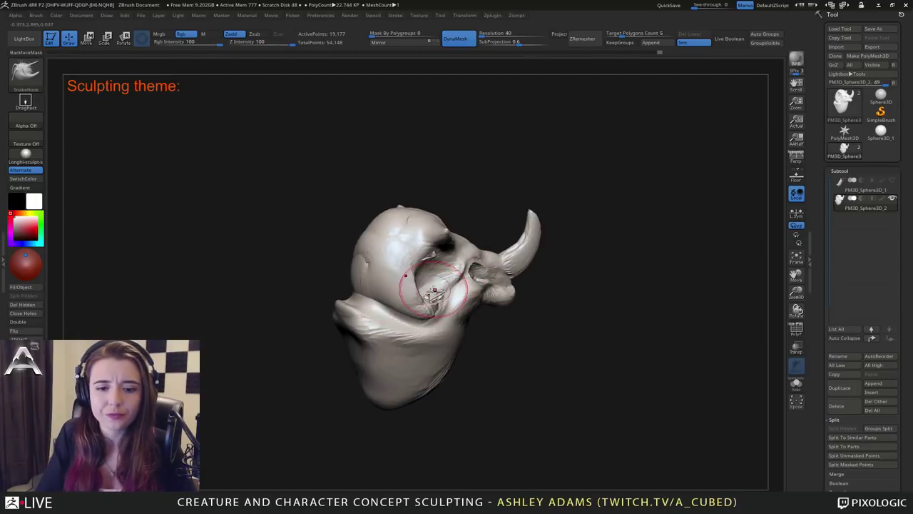
shift+drag(434, 290, 435, 261)
right_drag(479, 261, 435, 262)
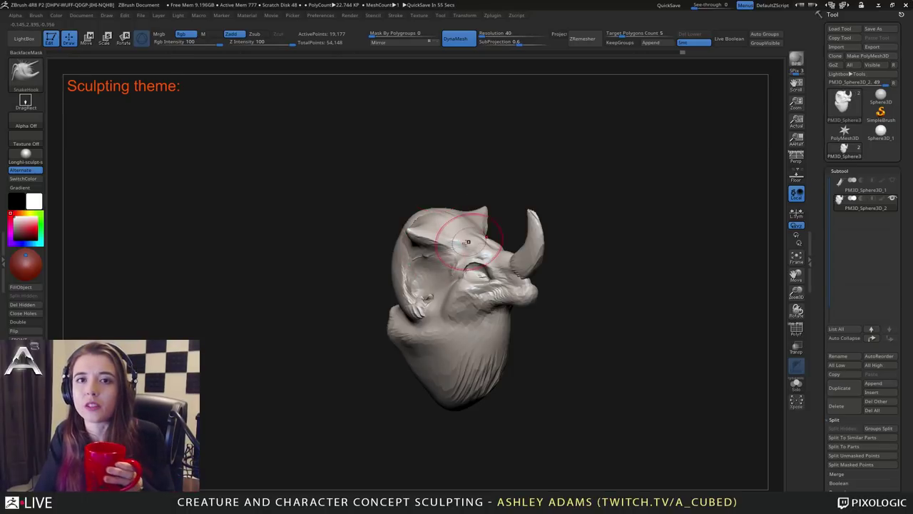
drag(598, 287, 456, 280)
drag(523, 259, 523, 275)
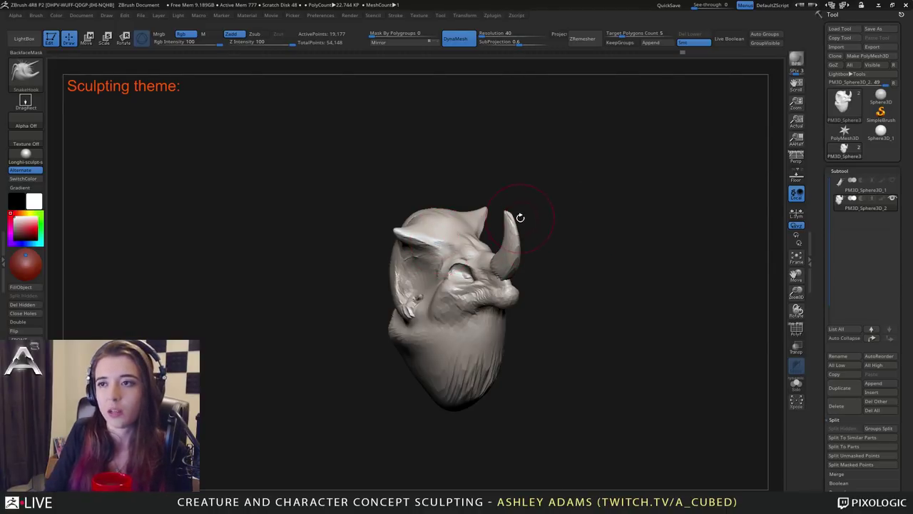
mouse_move(518, 216)
mouse_down()
mouse_move(532, 248)
mouse_move(529, 223)
mouse_up()
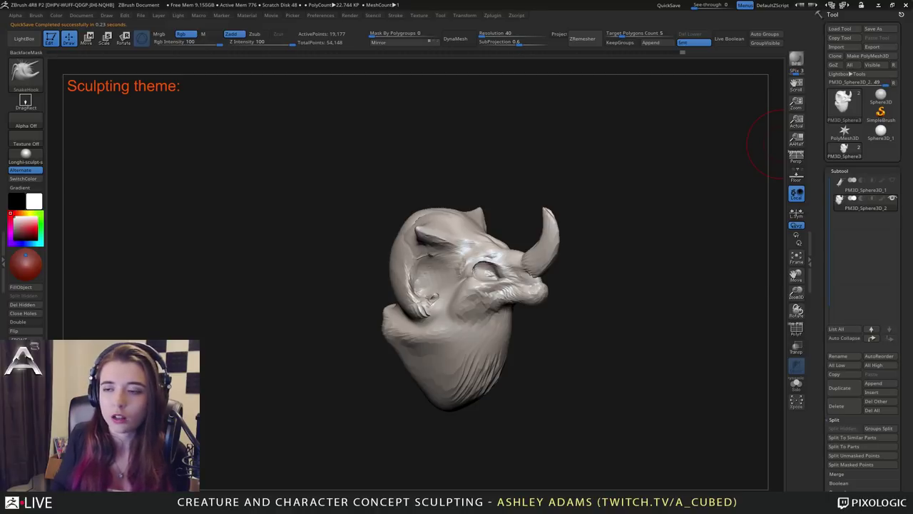
Switch to the Sphere3D primitive, centre it in view and convert it to a PolyMesh3D.
click(881, 96)
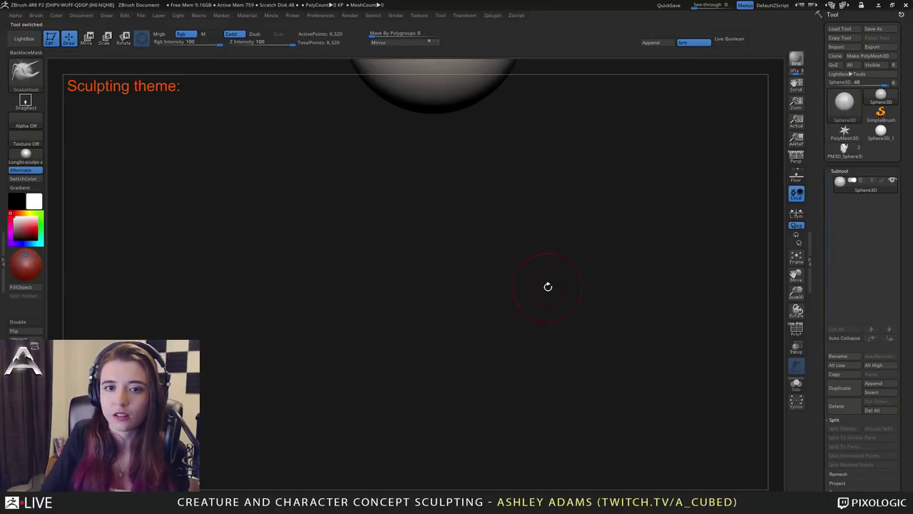
alt+drag(606, 297, 621, 194)
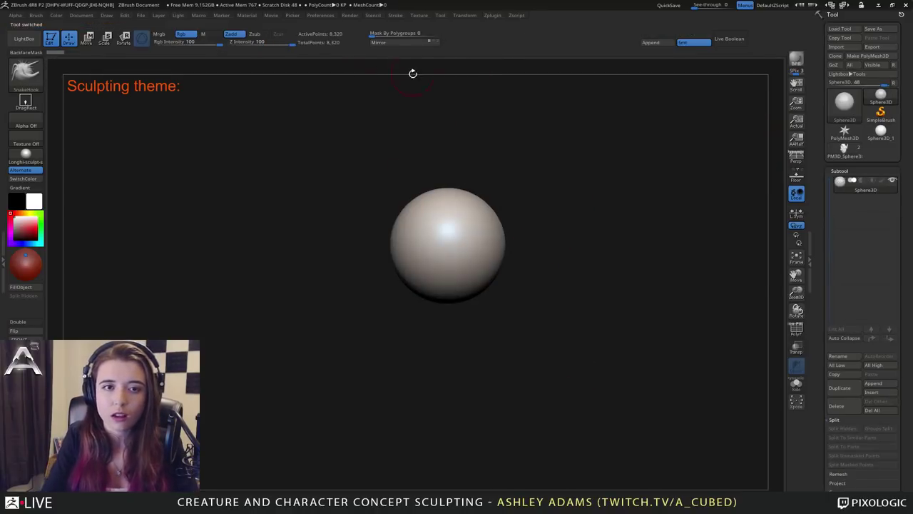
click(868, 55)
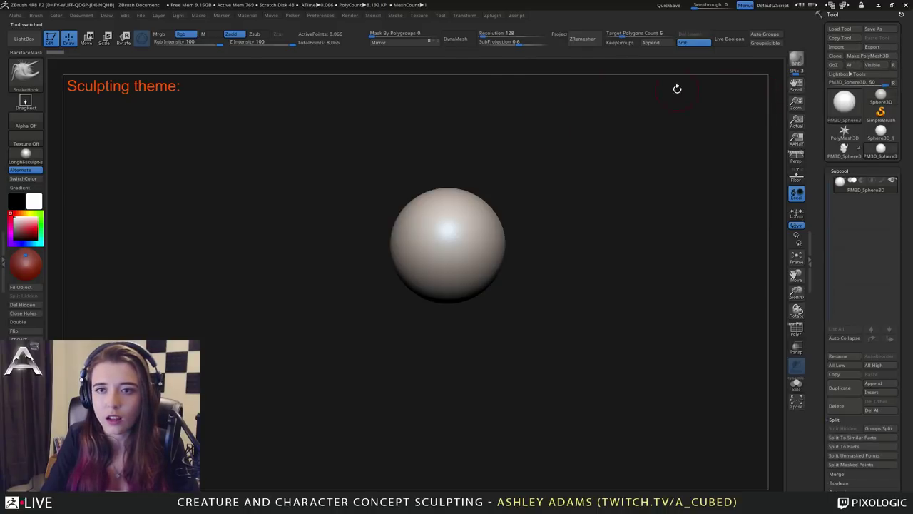
text(40)
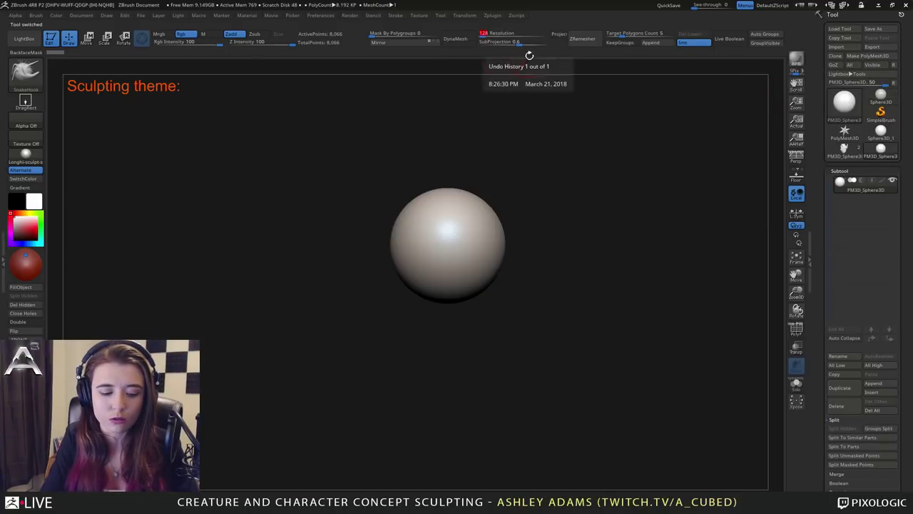
key(Return)
click(455, 39)
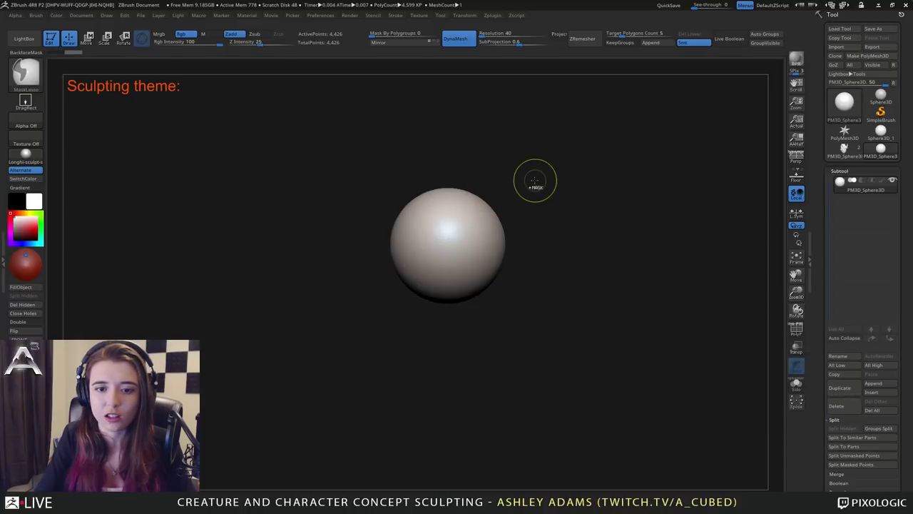
key(ctrl+z)
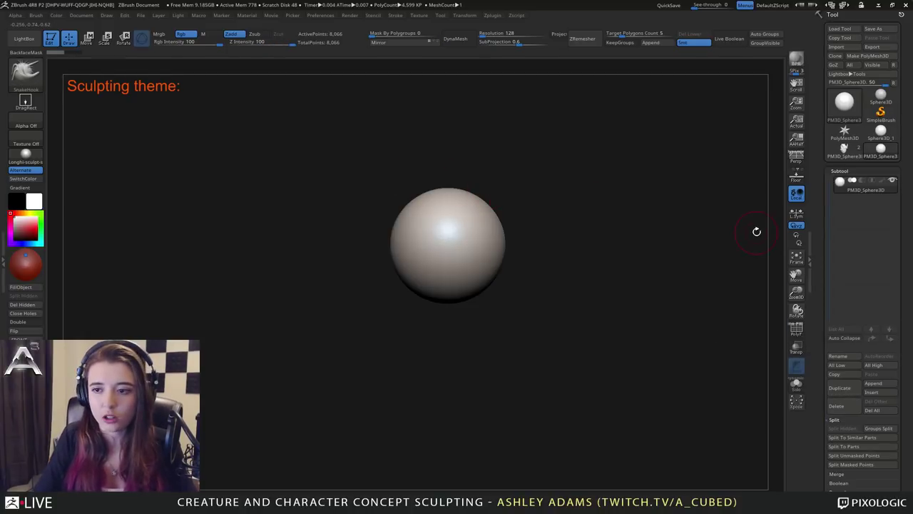
Duplicate the sphere subtool twice and select the first duplicate.
click(835, 387)
click(839, 387)
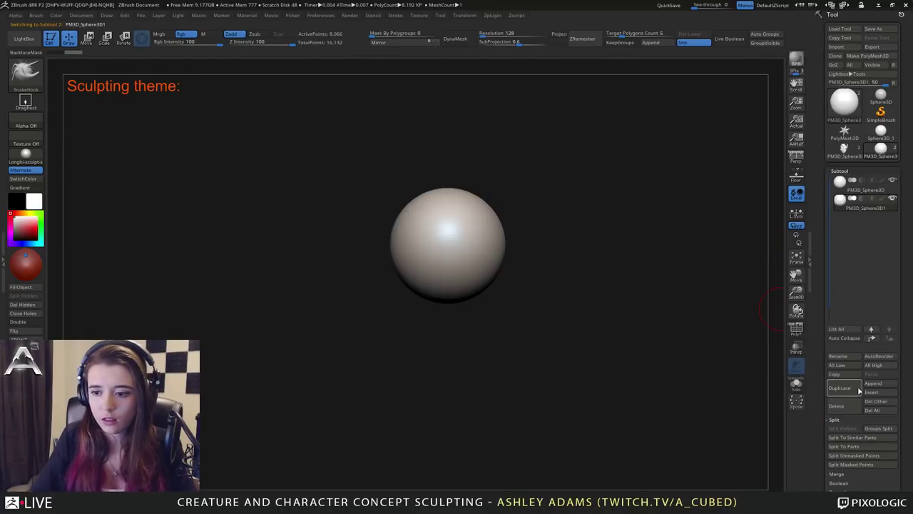
click(864, 201)
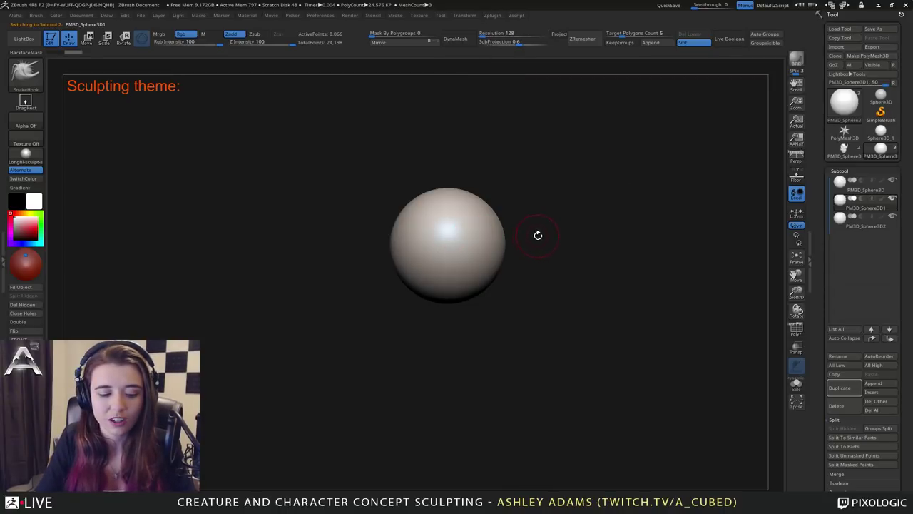
Enlarge the selected sphere copy to about three times its size and move it along Z clear of the original.
key(w)
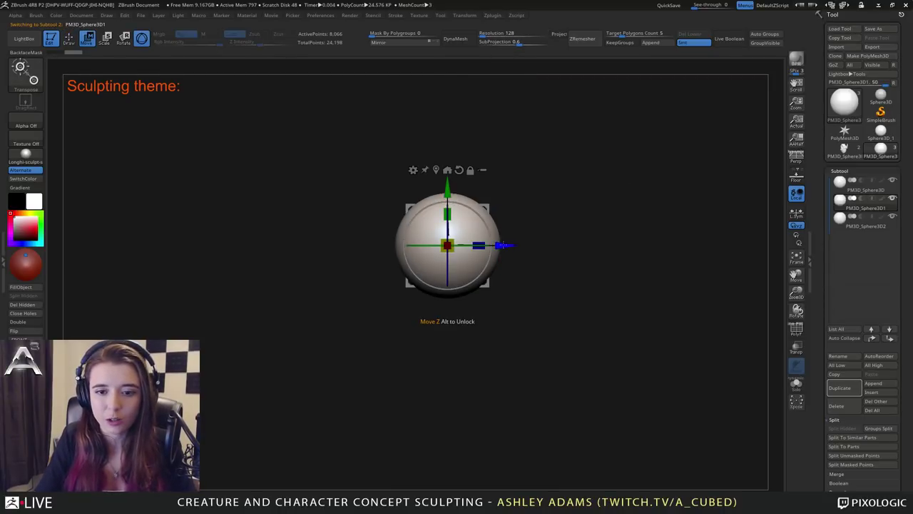
drag(505, 243, 737, 229)
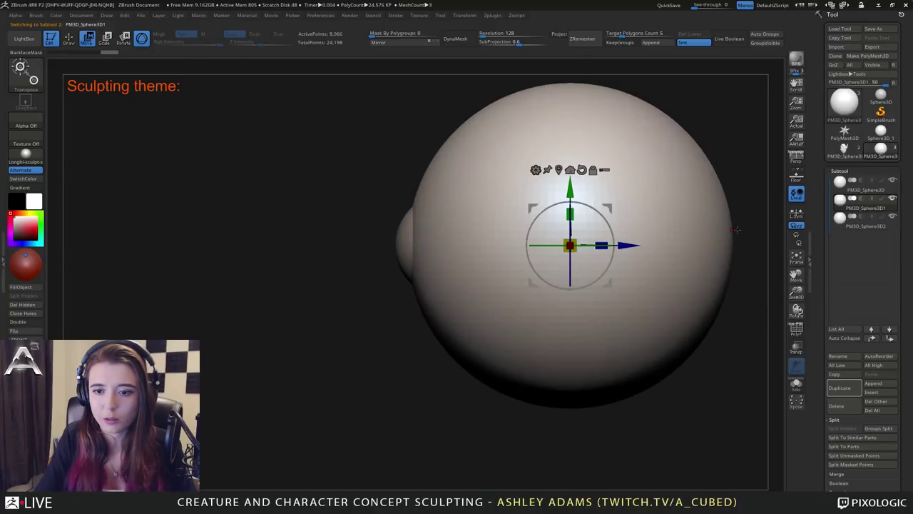
drag(629, 245, 732, 244)
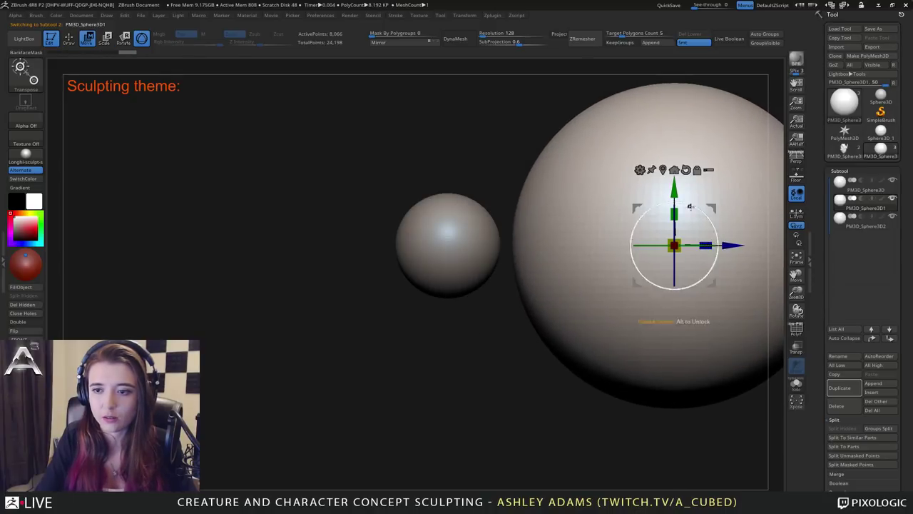
Shrink the third sphere, place it on the opposite side of the original and turn on the PolyFrame display.
click(840, 227)
ctrl+drag(451, 241, 250, 244)
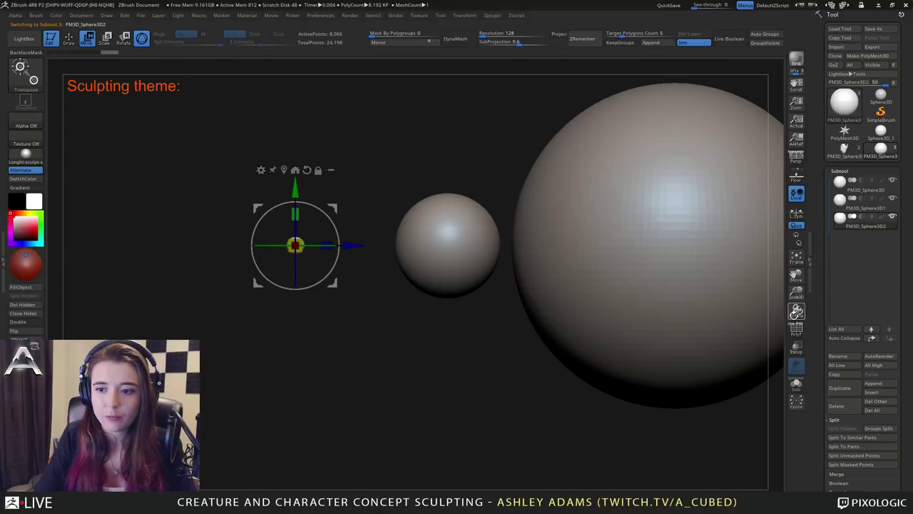
click(797, 330)
key(q)
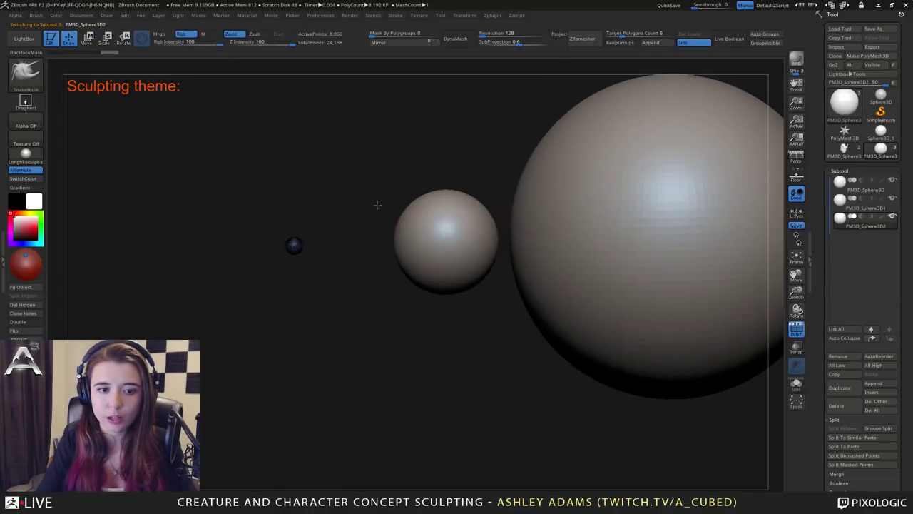
Examine the wireframe density of the original and the enlarged sphere by making each one active.
ctrl+right_drag(435, 231, 402, 244)
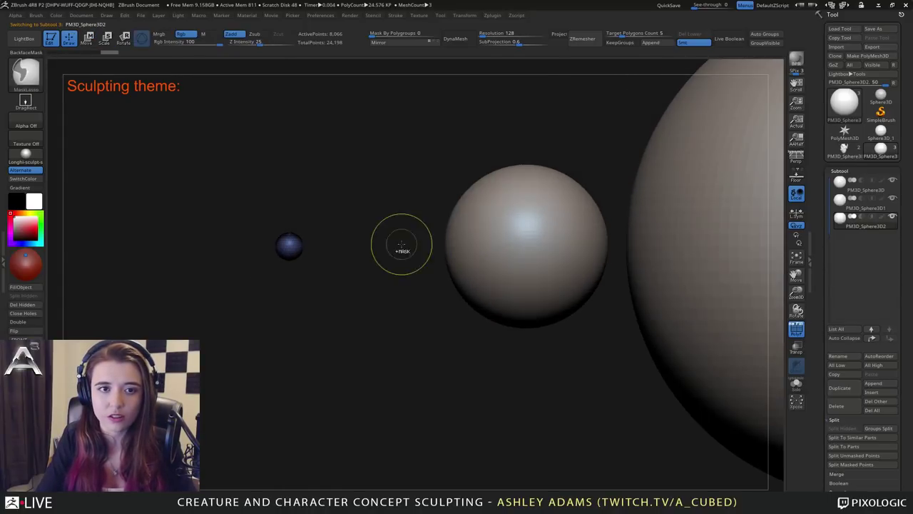
alt+click(525, 236)
alt+click(698, 248)
ctrl+right_drag(618, 195, 577, 193)
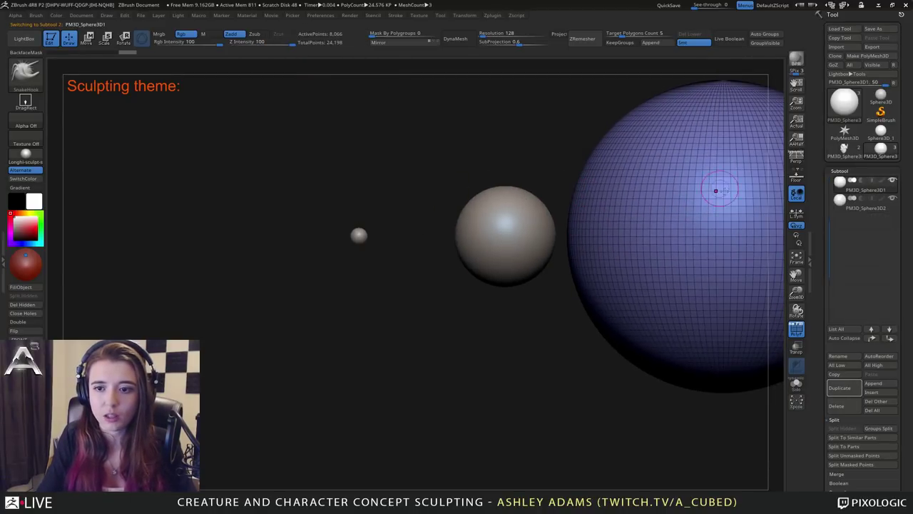
Select the smallest sphere, set its DynaMesh resolution to 40 and DynaMesh it.
alt+click(358, 235)
ctrl+right_drag(390, 191, 691, 260)
ctrl+right_drag(542, 259, 428, 184)
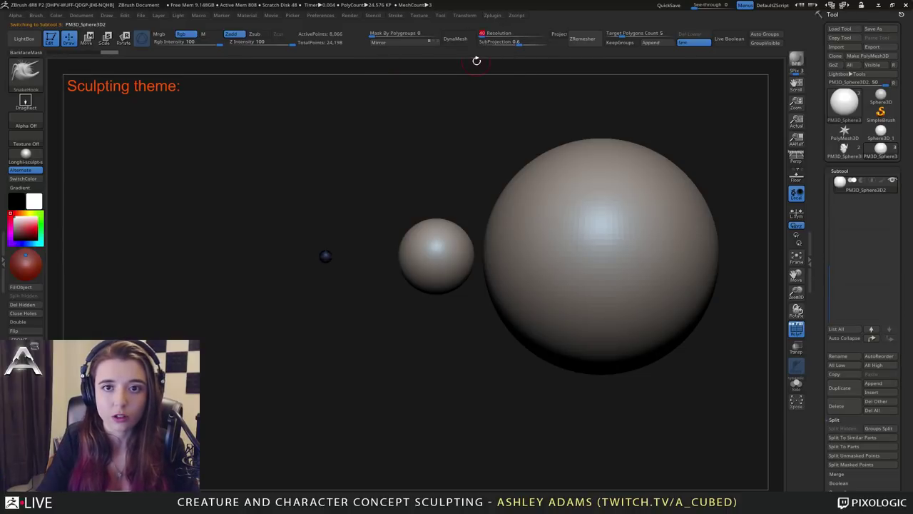
alt+right_drag(298, 259, 366, 219)
ctrl+right_drag(366, 219, 387, 263)
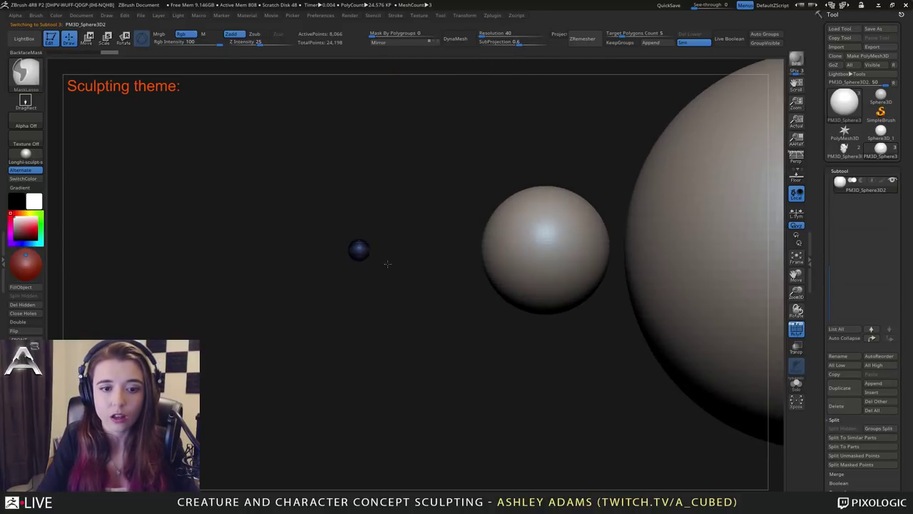
click(461, 42)
ctrl+right_drag(358, 226, 413, 329)
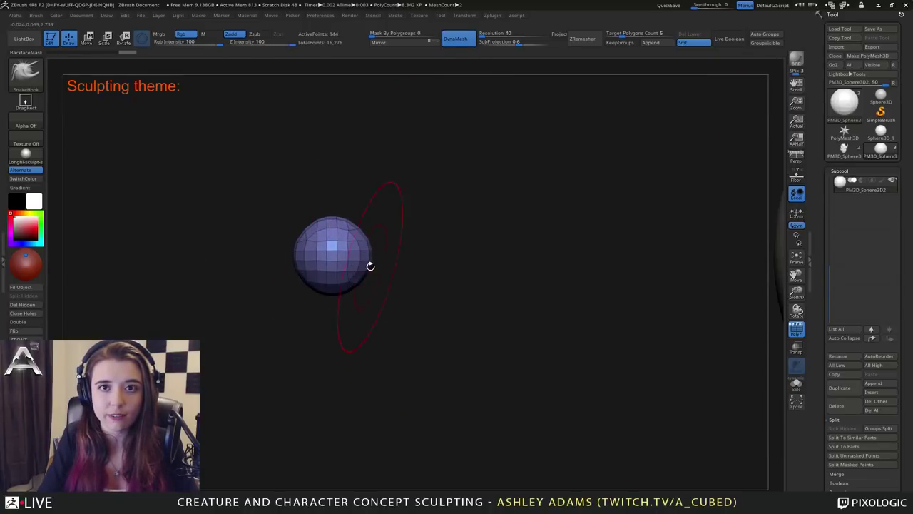
Compare the remeshed small sphere's wireframe with the middle and largest spheres by making each active in turn.
right_drag(348, 261, 364, 235)
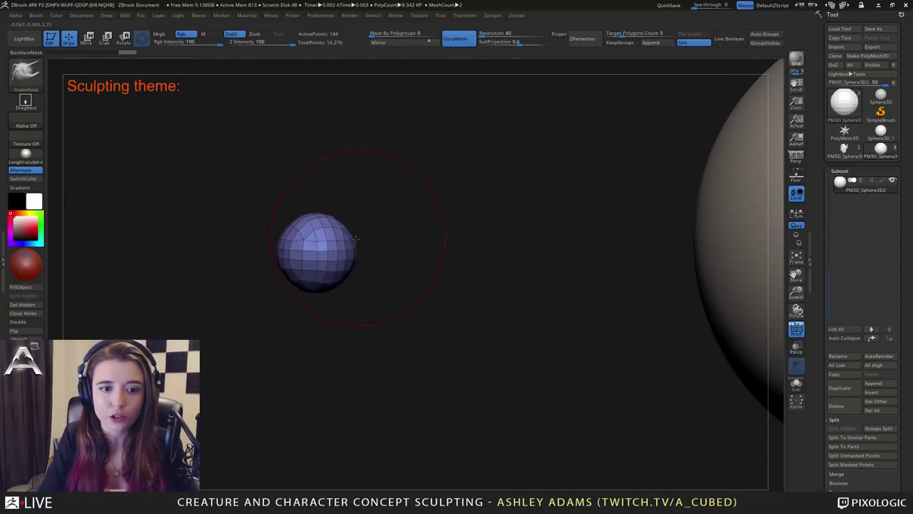
ctrl+right_drag(525, 302, 400, 212)
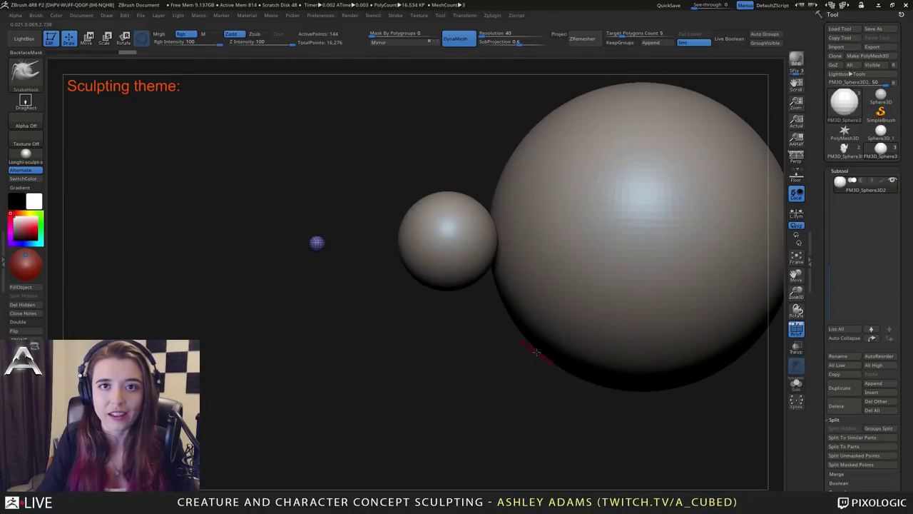
right_drag(575, 171, 350, 246)
right_drag(350, 246, 428, 239)
right_drag(313, 244, 346, 279)
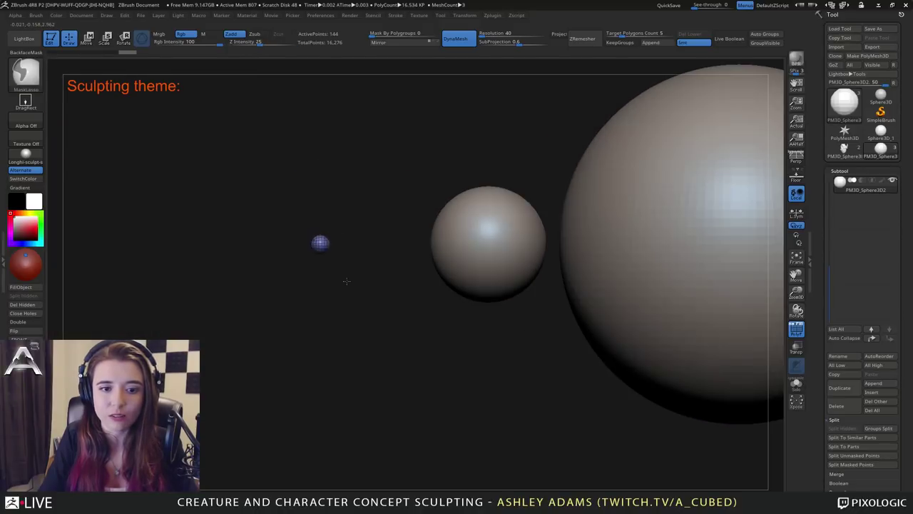
alt+click(636, 218)
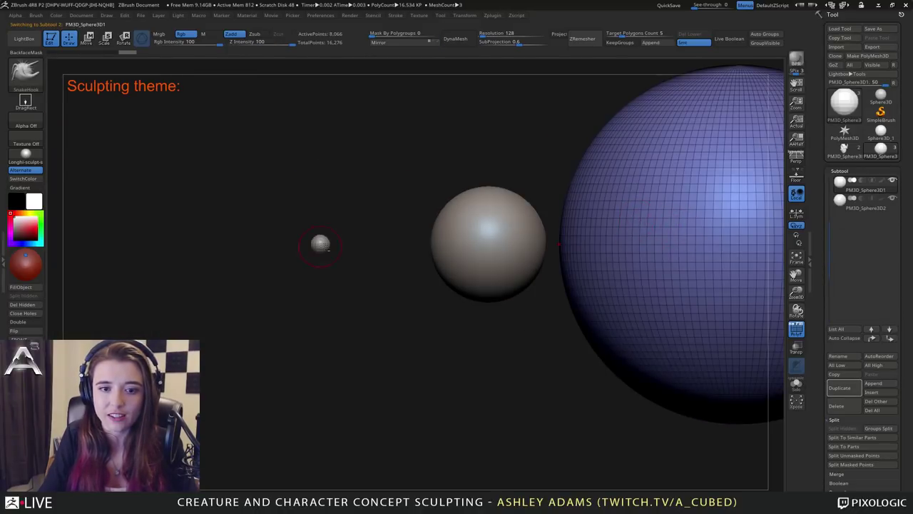
alt+click(320, 243)
alt+click(697, 214)
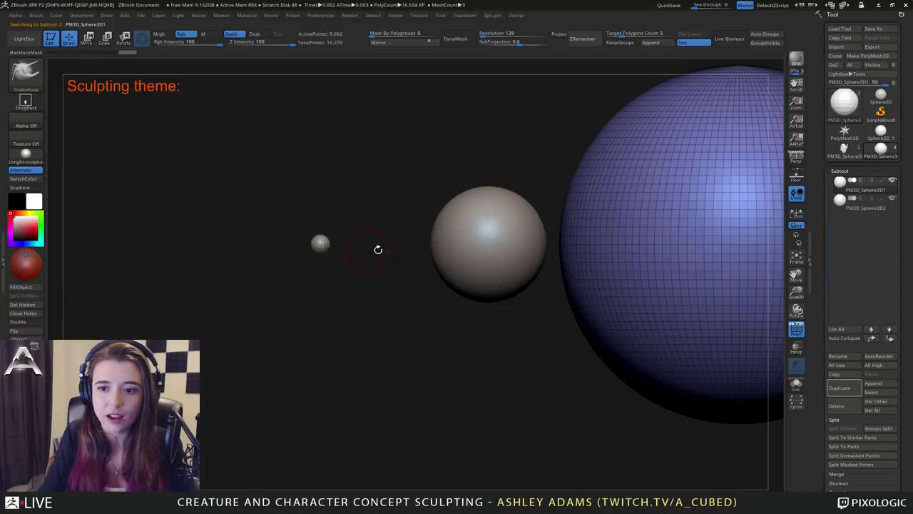
alt+click(503, 242)
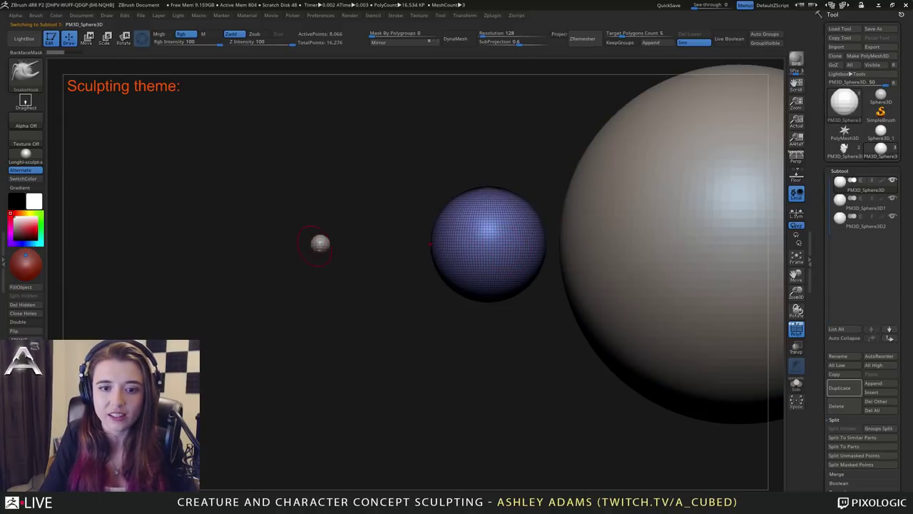
alt+click(320, 243)
alt+click(433, 252)
alt+click(321, 246)
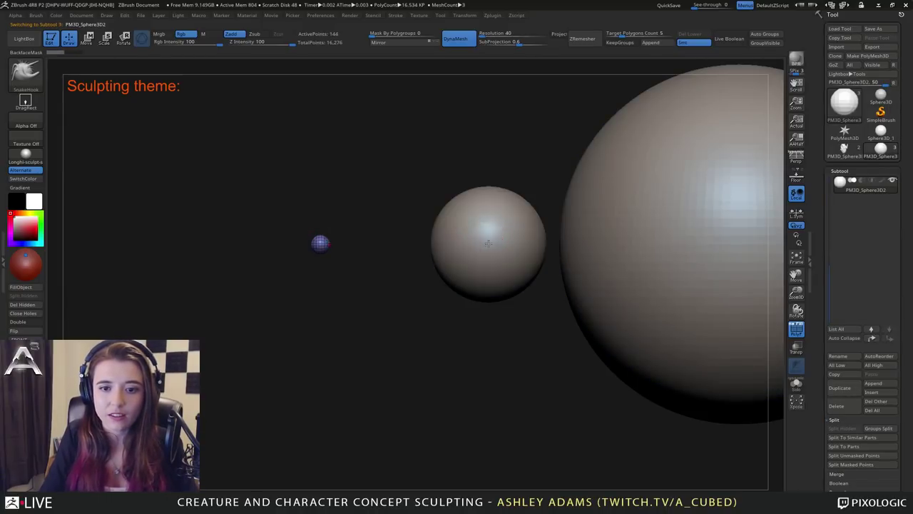
DynaMesh the middle sphere at resolution 40 and compare its wireframe with the smallest sphere's.
alt+click(510, 241)
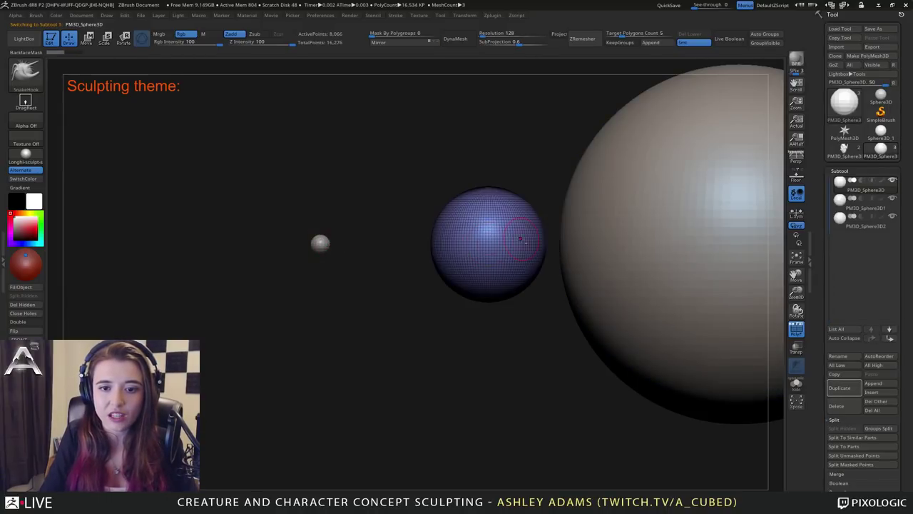
click(499, 33)
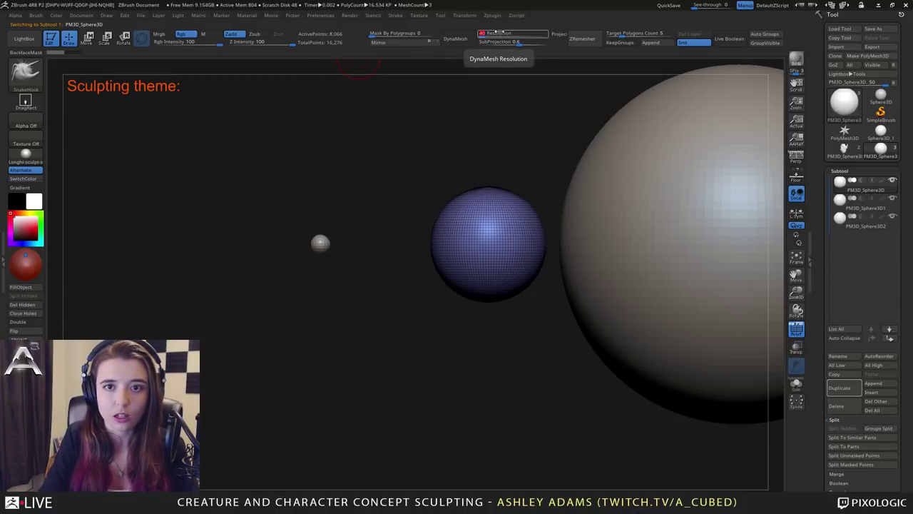
key(Return)
click(455, 40)
alt+drag(531, 193, 433, 201)
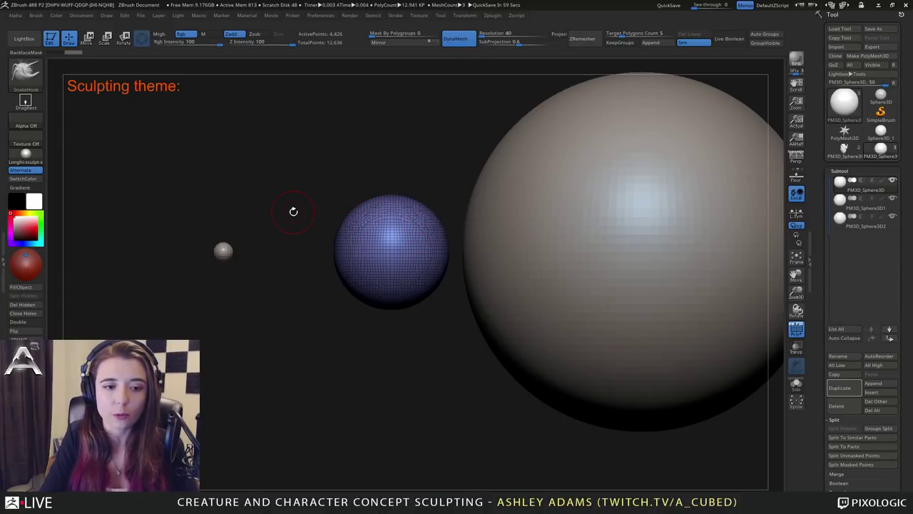
alt+click(227, 250)
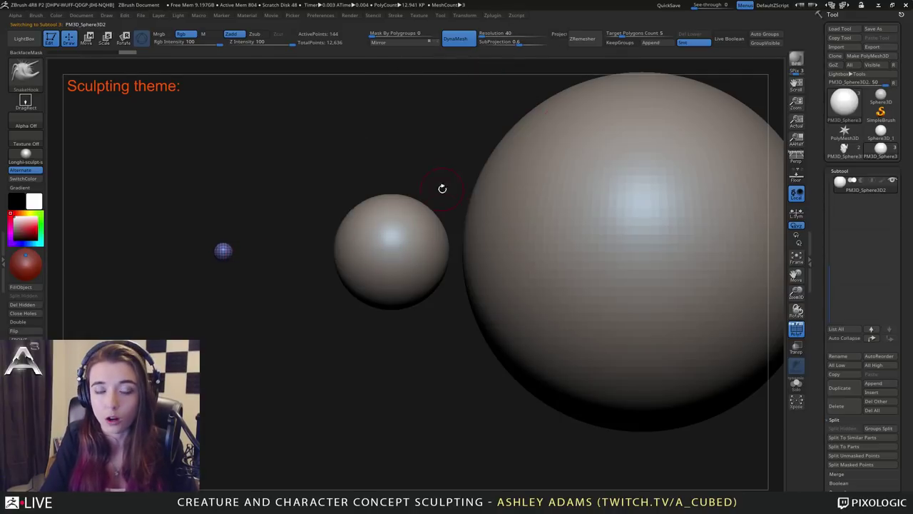
alt+click(418, 234)
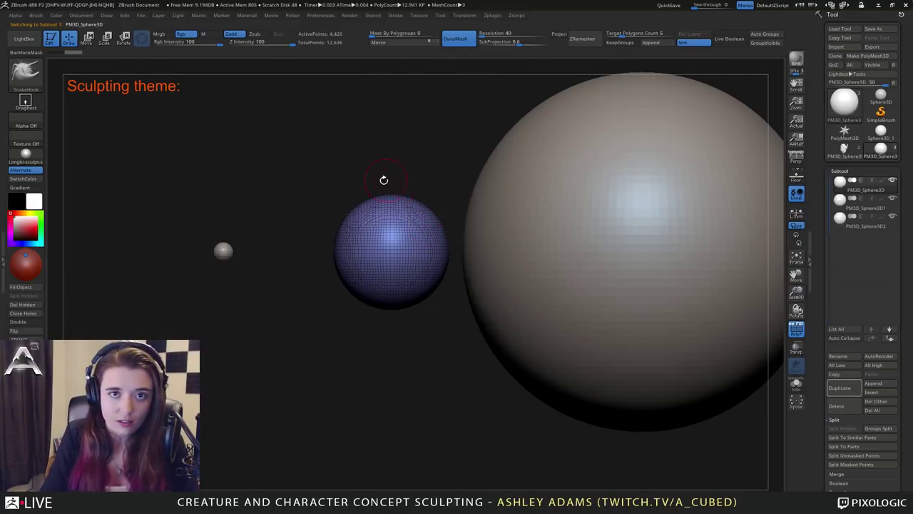
Select the largest sphere, try to DynaMesh it at a high resolution, and undo the remesh.
alt+click(613, 214)
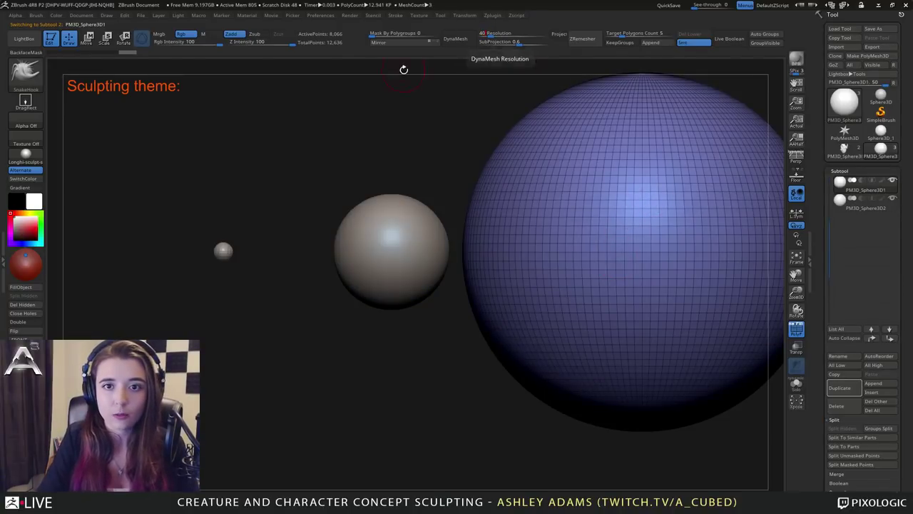
click(457, 40)
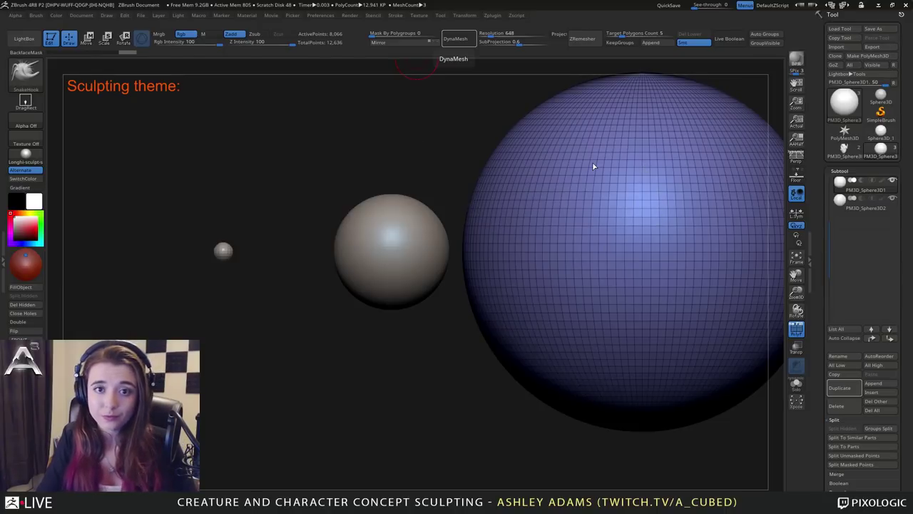
click(505, 34)
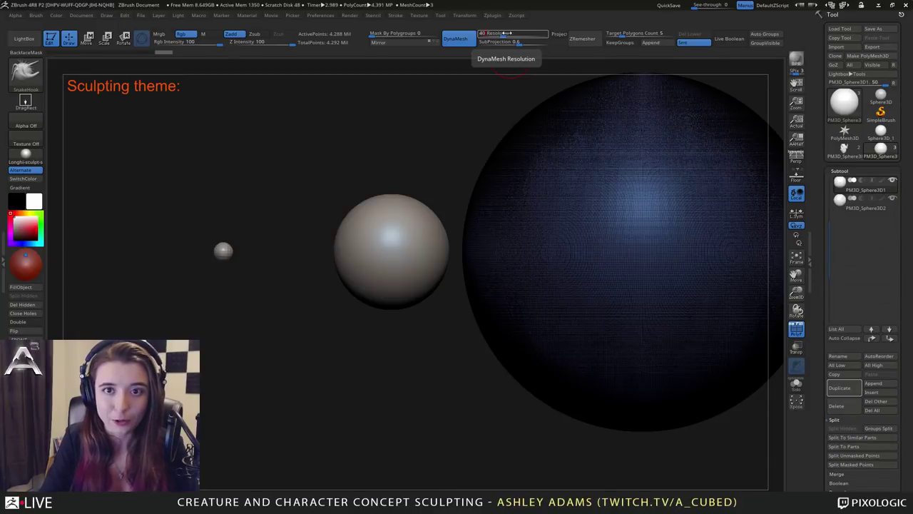
drag(504, 33, 504, 33)
key(ctrl)
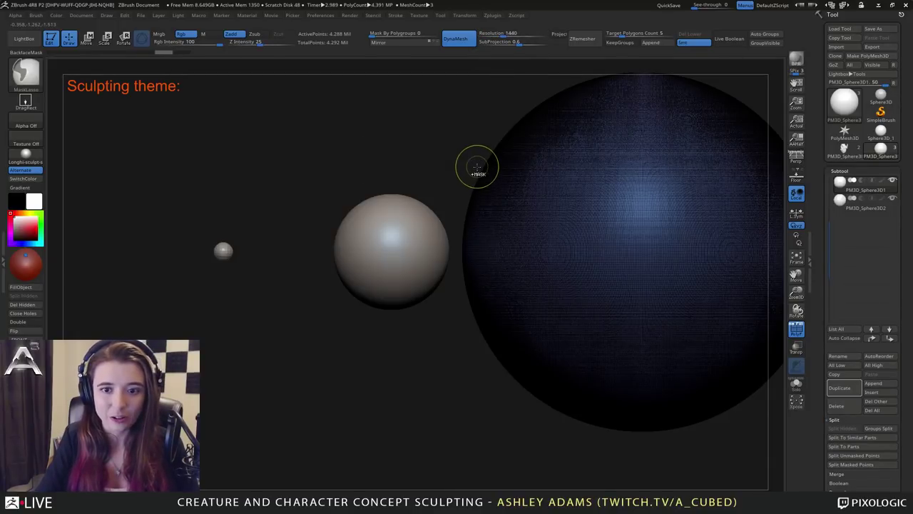
key(ctrl+z)
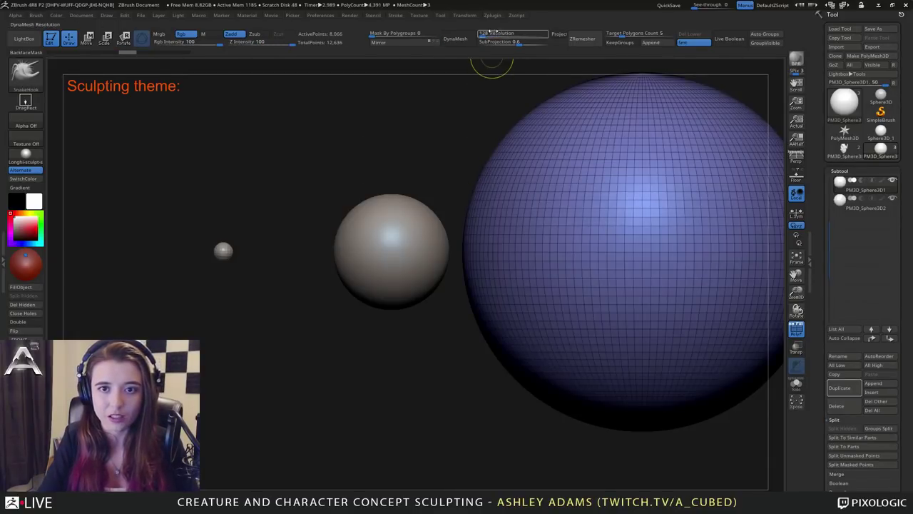
DynaMesh the largest sphere at resolution 40 and compare its wireframe with the middle sphere's.
click(492, 32)
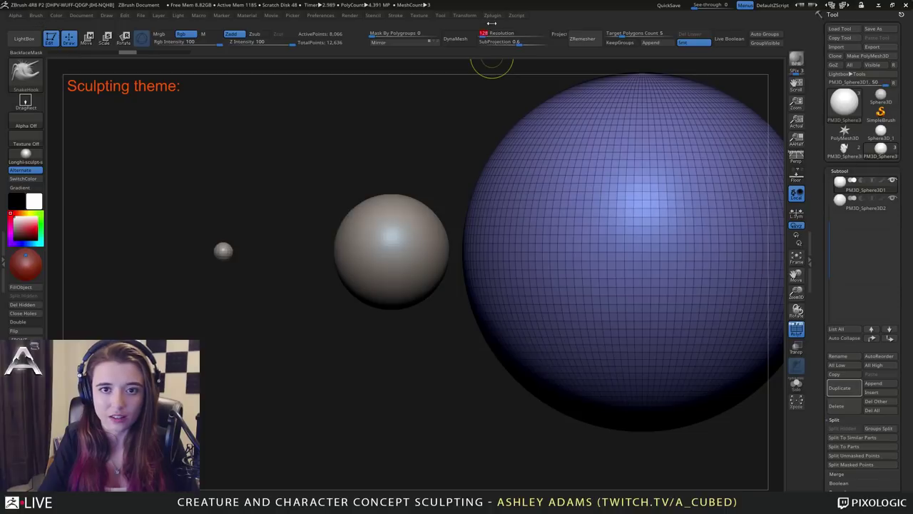
text(40)
key(Return)
click(459, 41)
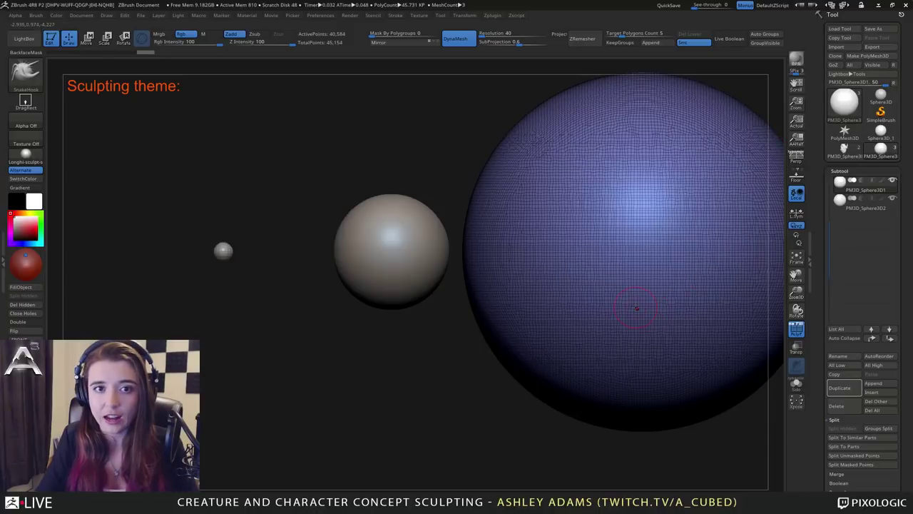
alt+click(400, 226)
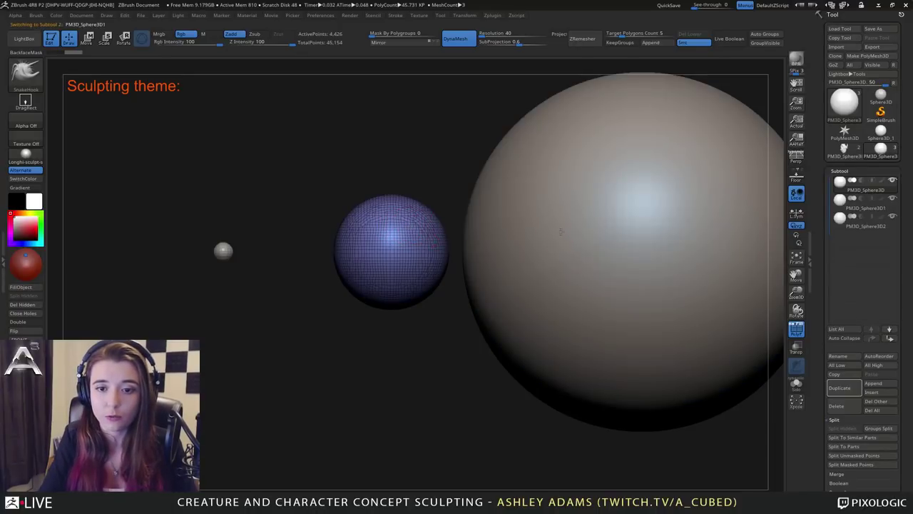
alt+click(504, 305)
ctrl+right_drag(505, 305, 515, 251)
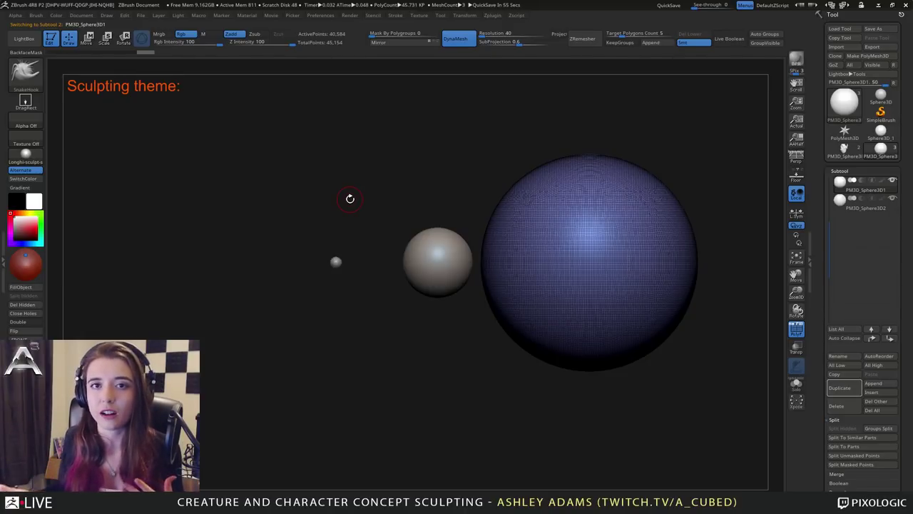
Restore the smallest sphere's original mesh, DynaMesh it at resolution 200 and examine its wireframe up close.
alt+drag(487, 184, 492, 299)
alt+drag(174, 251, 323, 261)
alt+click(324, 255)
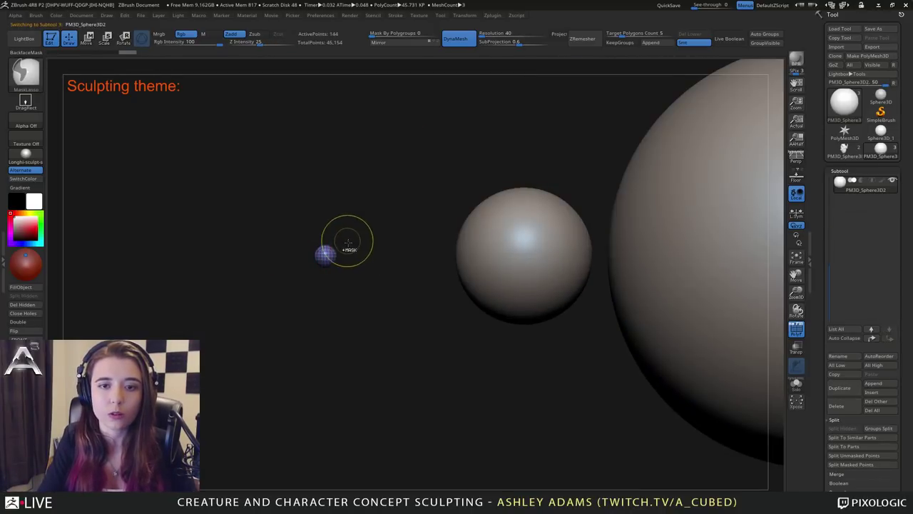
click(526, 33)
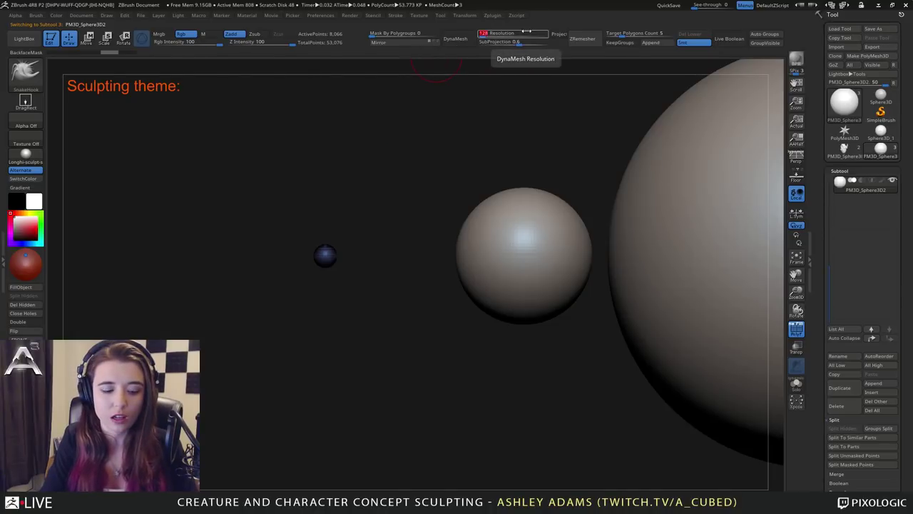
click(466, 39)
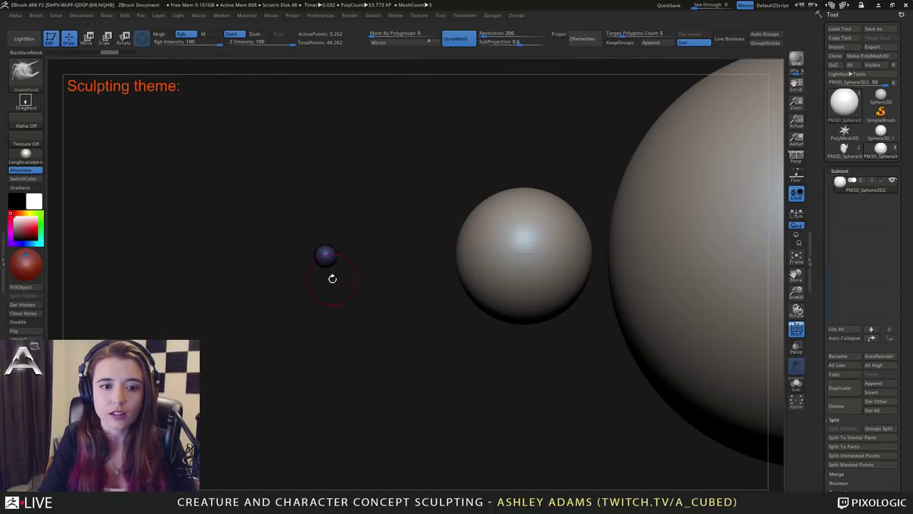
mouse_move(332, 277)
ctrl+right_down()
mouse_move(316, 246)
mouse_move(335, 285)
mouse_move(778, 285)
ctrl+right_up()
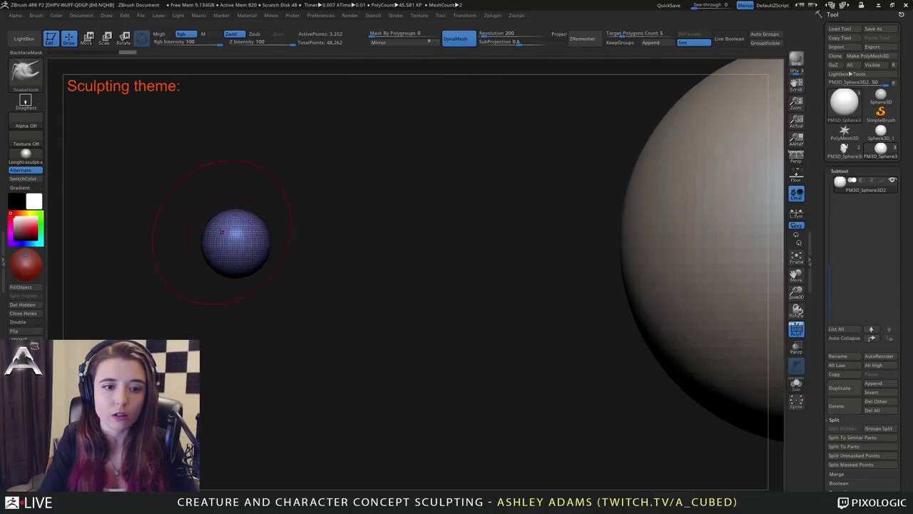
drag(492, 278, 402, 235)
alt+right_drag(627, 209, 434, 229)
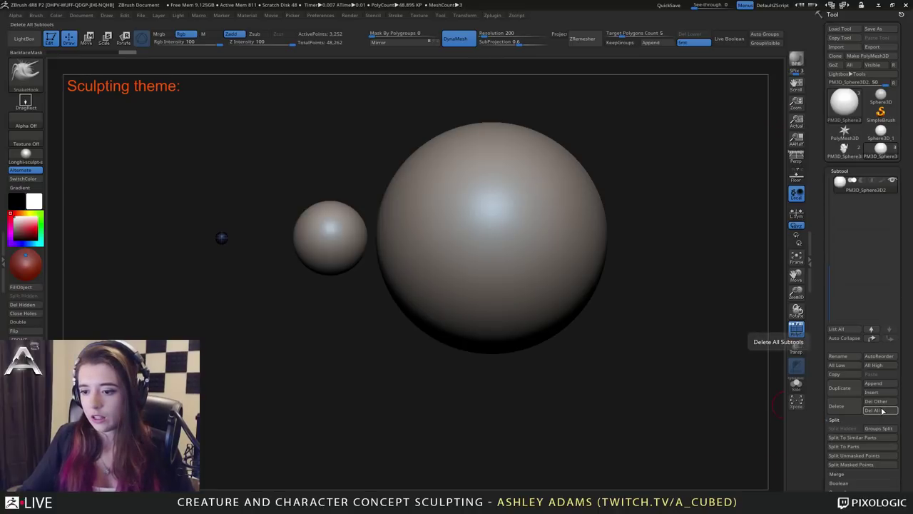
Delete all the demonstration sphere subtools and turn off the wireframe display on the creature head.
click(882, 410)
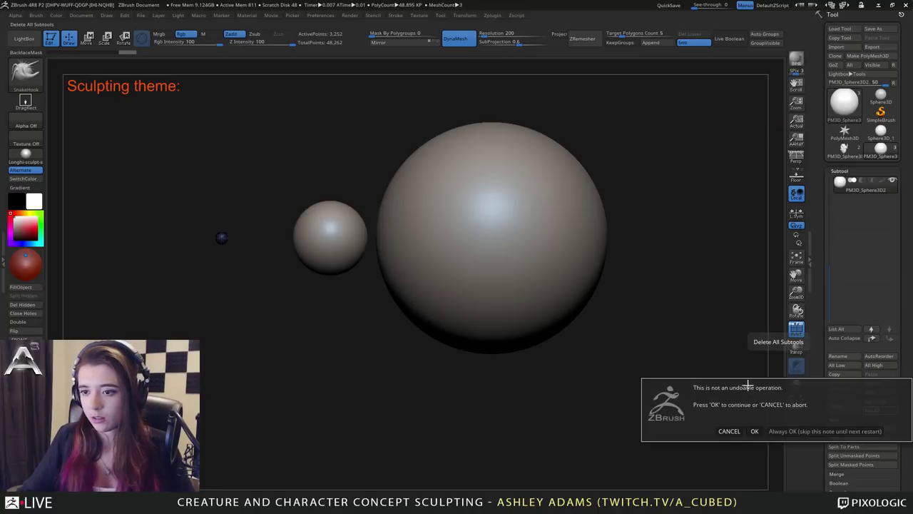
click(755, 431)
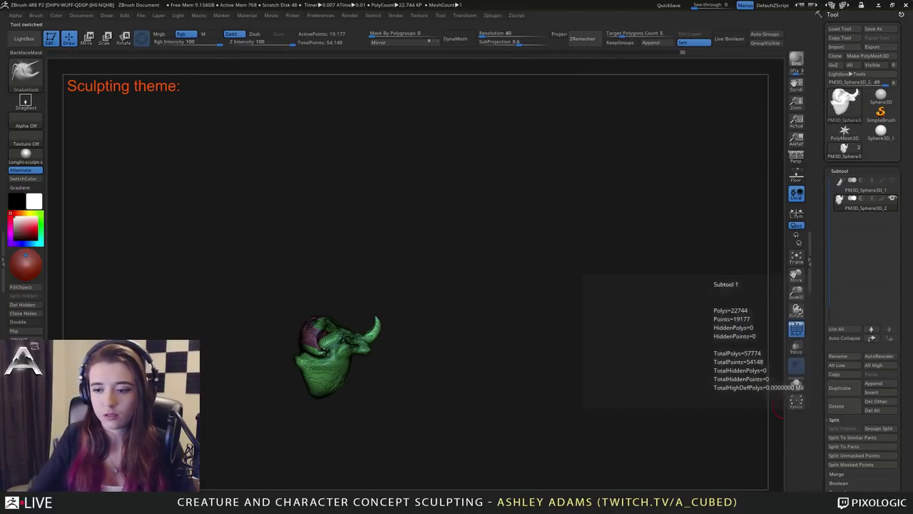
click(796, 329)
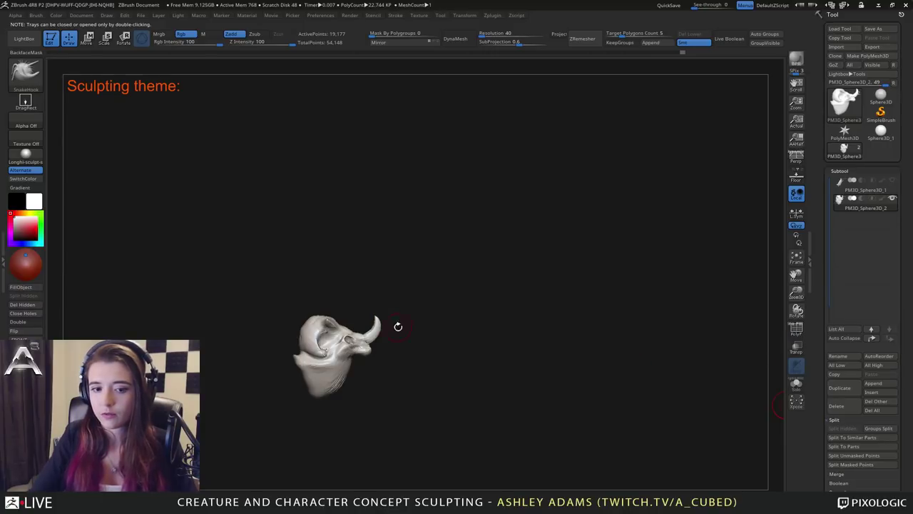
alt+drag(398, 327, 463, 314)
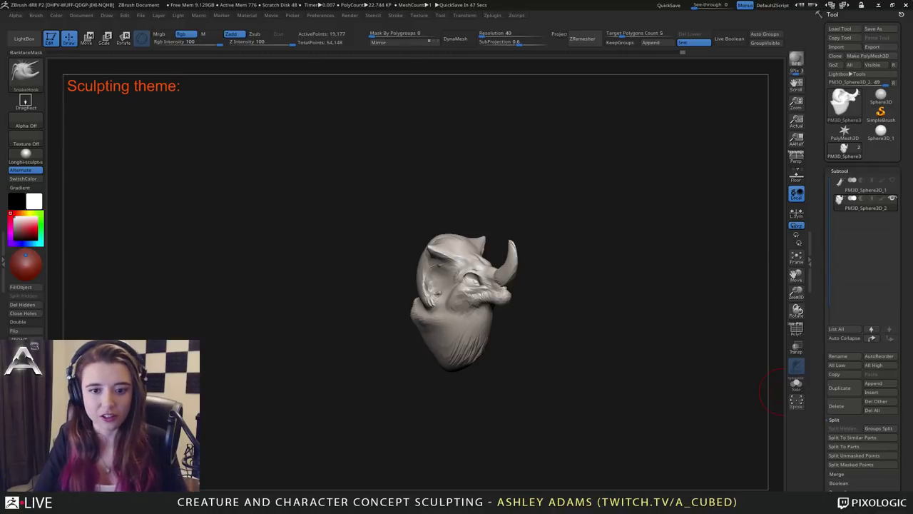
Adjust the draw size and reshape the base of the nose horn with the SnakeHook brush.
mouse_move(678, 339)
mouse_down()
mouse_move(499, 257)
mouse_move(533, 249)
mouse_up()
key(space)
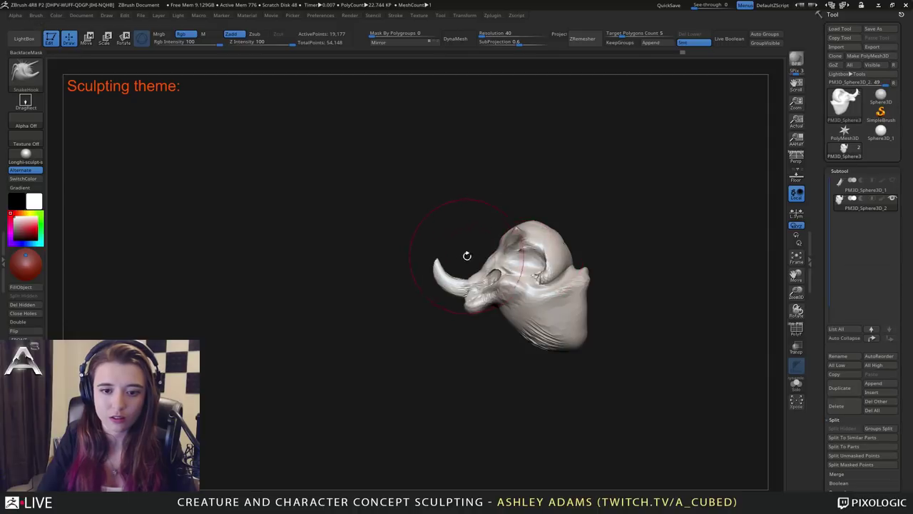
key(s)
drag(459, 256, 442, 256)
drag(425, 286, 446, 253)
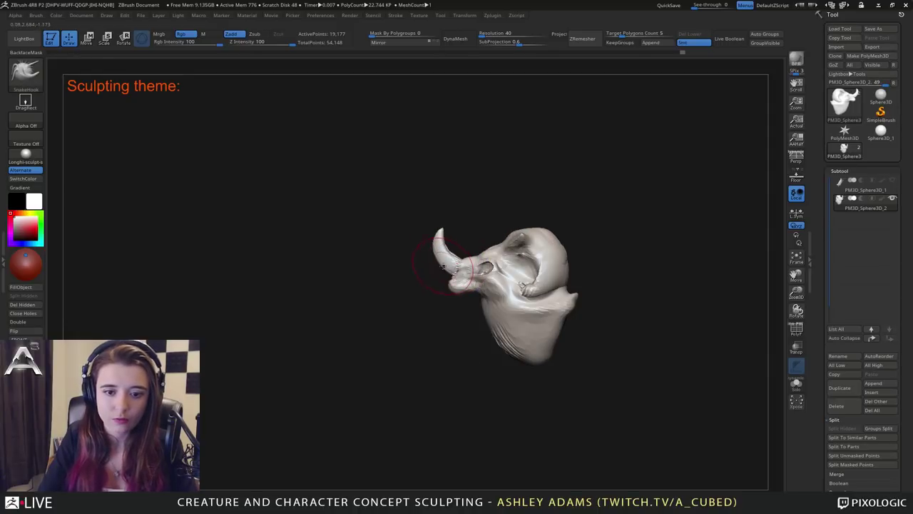
key(space)
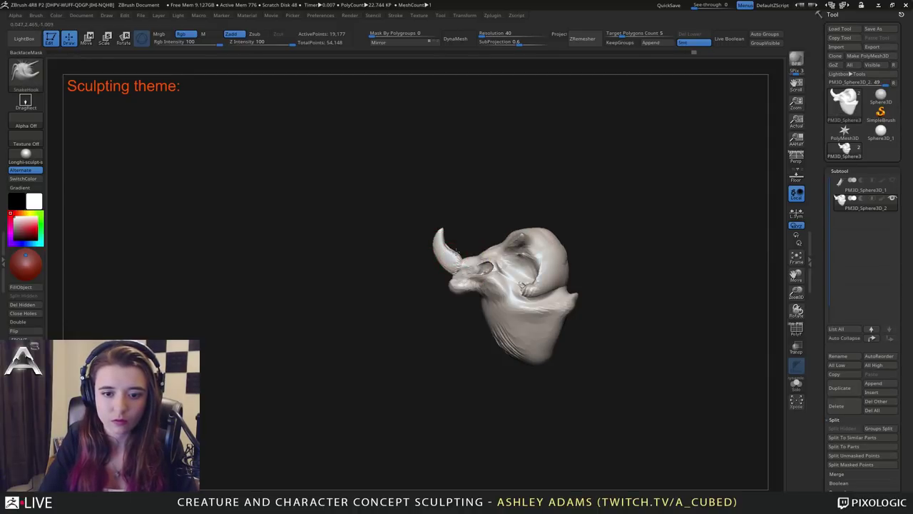
key(space)
Build up the bridge of the snout between the nose horn and the brow with the ClayBuildup brush.
key(b)
key(c)
key(b)
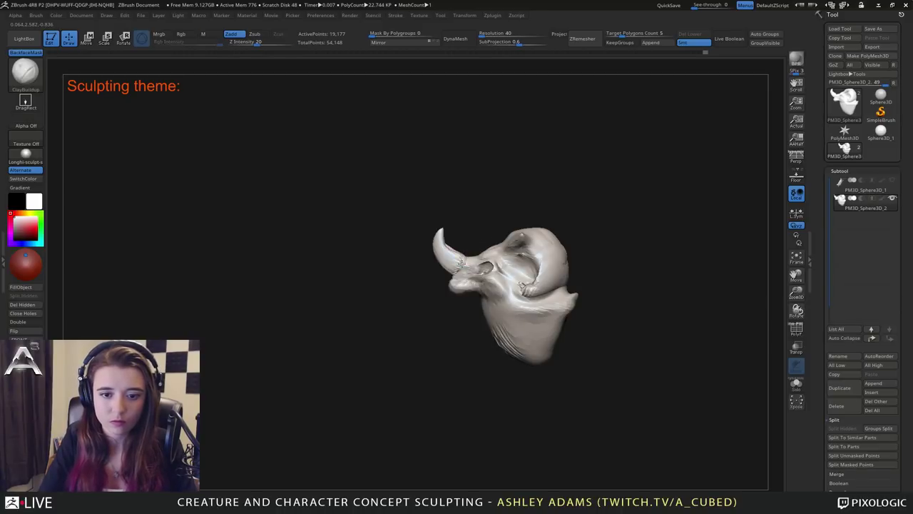
right_drag(461, 264, 493, 243)
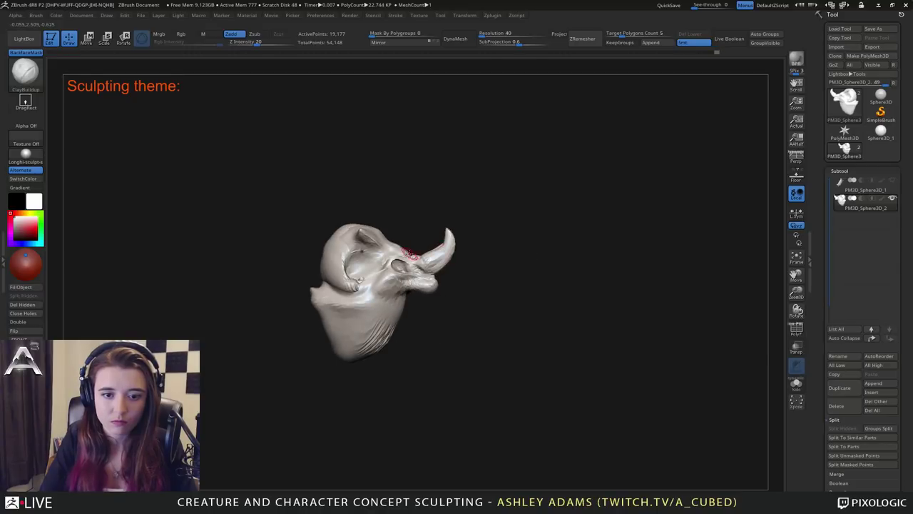
alt+right_drag(411, 255, 472, 264)
key(space)
drag(448, 249, 462, 231)
mouse_move(463, 231)
right_down()
mouse_move(397, 238)
mouse_move(444, 239)
right_up()
alt+right_drag(444, 240, 418, 229)
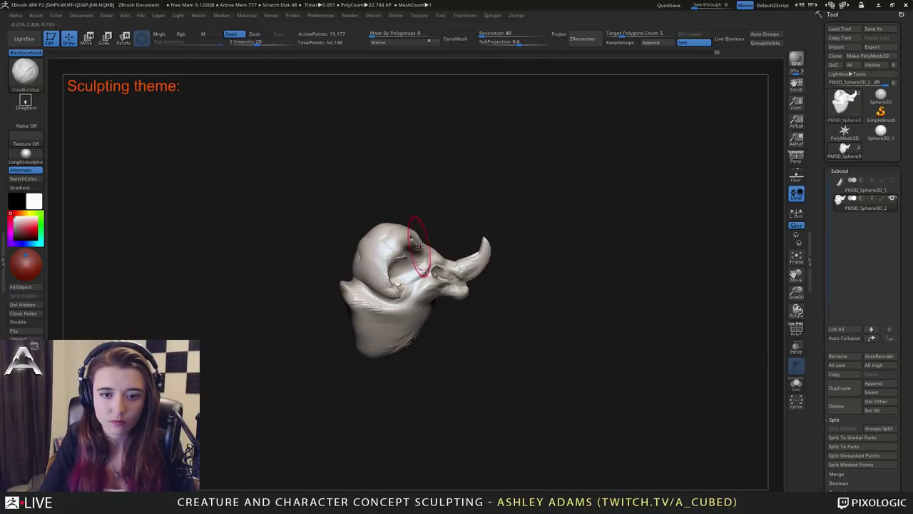
Pull out the brow above the cheek hollow with the SnakeHook brush and flatten it with hPolish.
key(b)
key(s)
key(h)
right_click(402, 237)
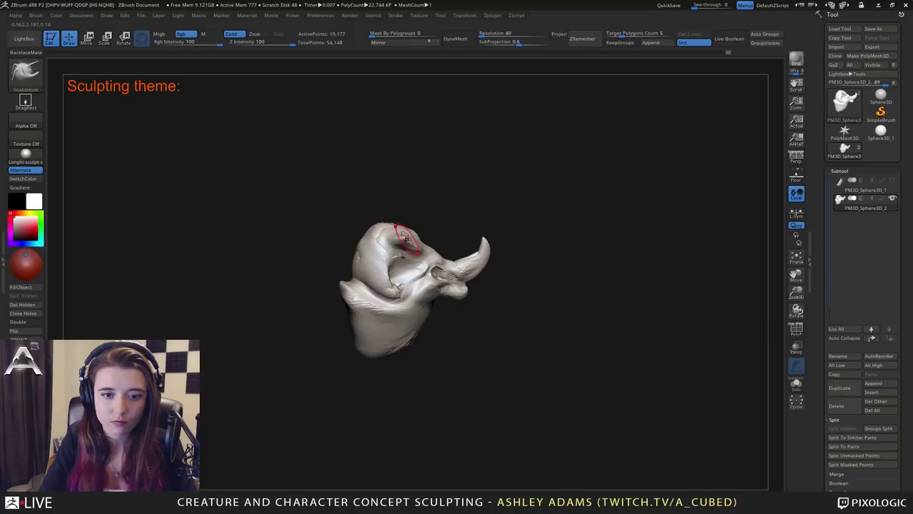
key(b)
key(h)
key(p)
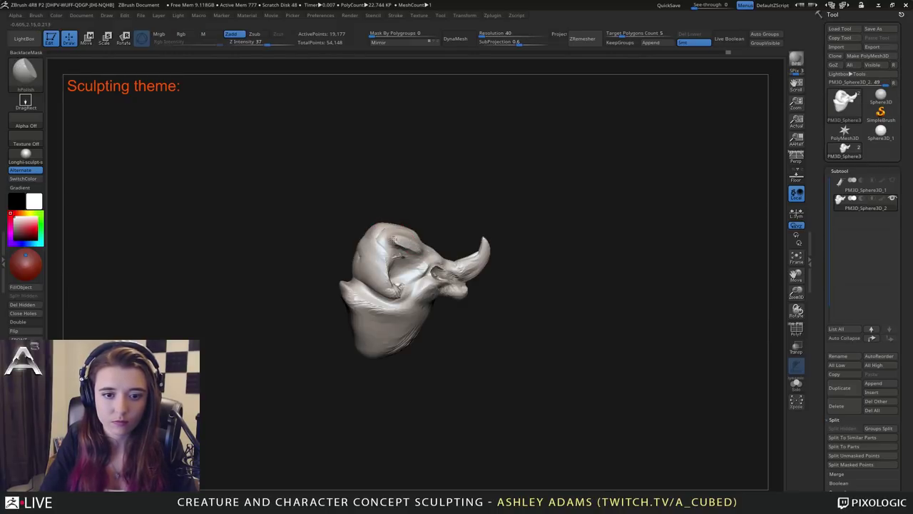
mouse_move(407, 243)
right_down()
mouse_move(363, 236)
mouse_move(415, 222)
mouse_move(411, 236)
mouse_move(471, 255)
right_up()
Add ClayBuildup strokes to the top of the skull and switch back to the SnakeHook brush.
key(b)
key(c)
key(b)
right_click(362, 236)
key(b)
key(s)
key(h)
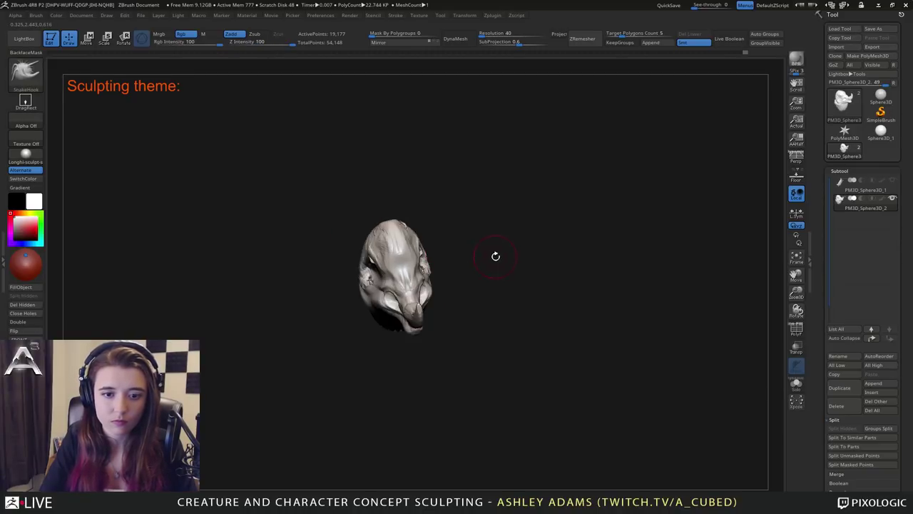
DynaMesh the creature head at resolution 224 and check the remeshed form from both sides.
click(487, 35)
click(460, 41)
click(485, 35)
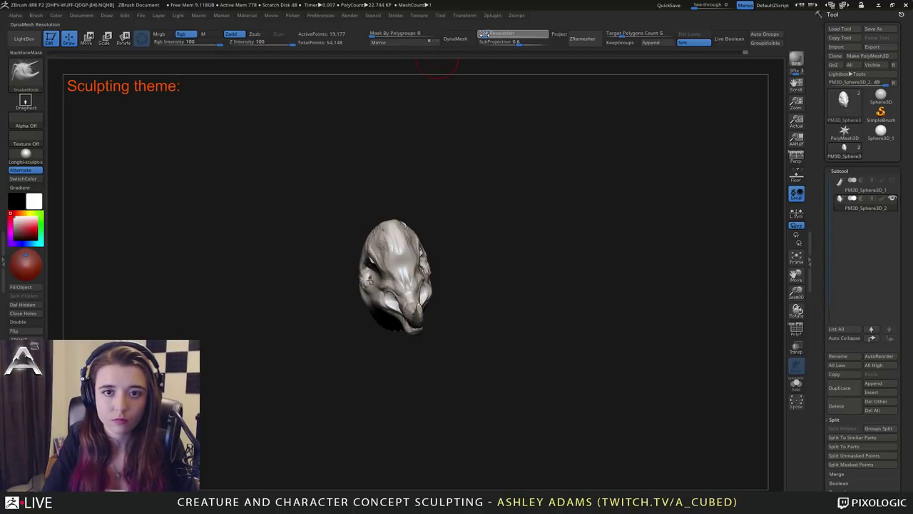
click(455, 39)
right_drag(437, 254, 450, 253)
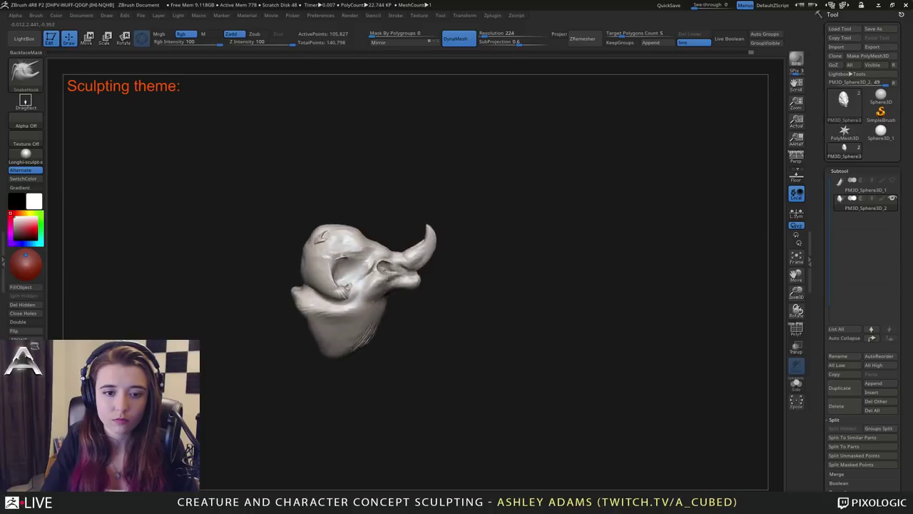
mouse_move(343, 244)
alt+right_down()
mouse_move(428, 242)
mouse_move(364, 236)
alt+right_up()
mouse_move(471, 251)
right_down()
mouse_move(457, 271)
mouse_move(369, 266)
right_up()
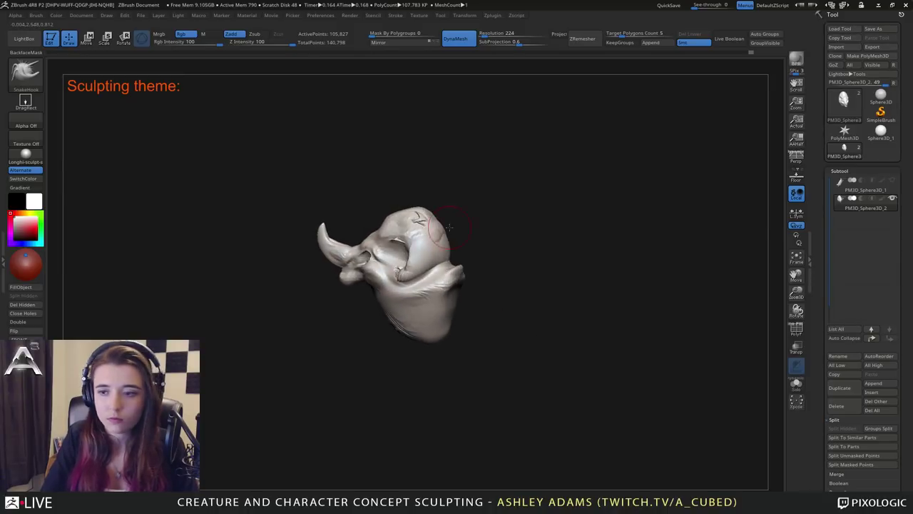
Delete the large curved horn subtool and insert a Sphere3D_1 as a new subtool.
click(896, 189)
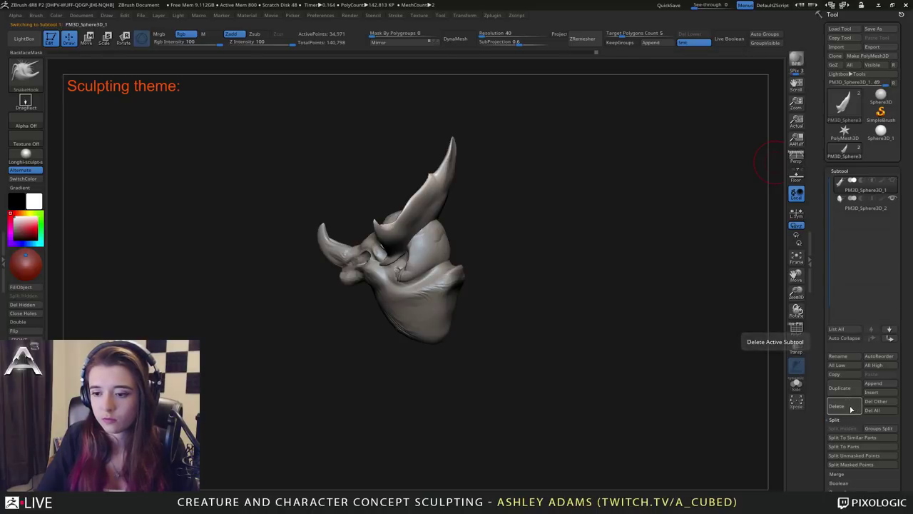
click(850, 409)
click(756, 427)
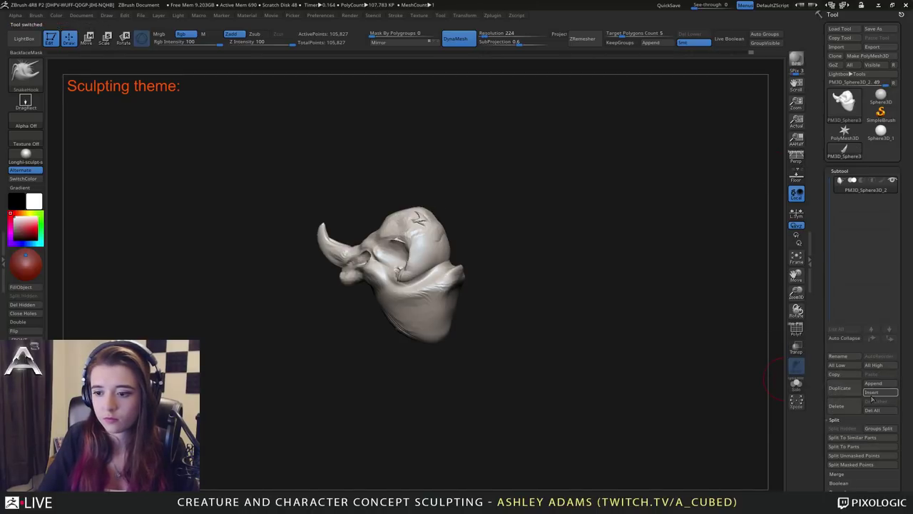
click(873, 393)
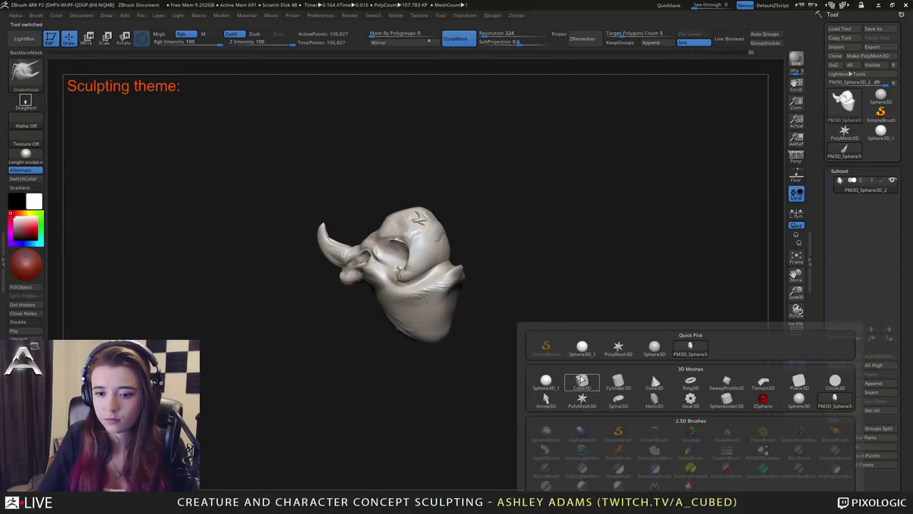
click(584, 350)
Select the inserted sphere, then position and flatten it at the back of the head.
alt+click(383, 91)
alt+drag(464, 164, 416, 172)
key(w)
drag(351, 143, 381, 143)
drag(467, 130, 462, 205)
drag(448, 171, 505, 188)
key(q)
Enlarge the SnakeHook brush and pull the flattened sphere up and back from the head into a long frill.
key(space)
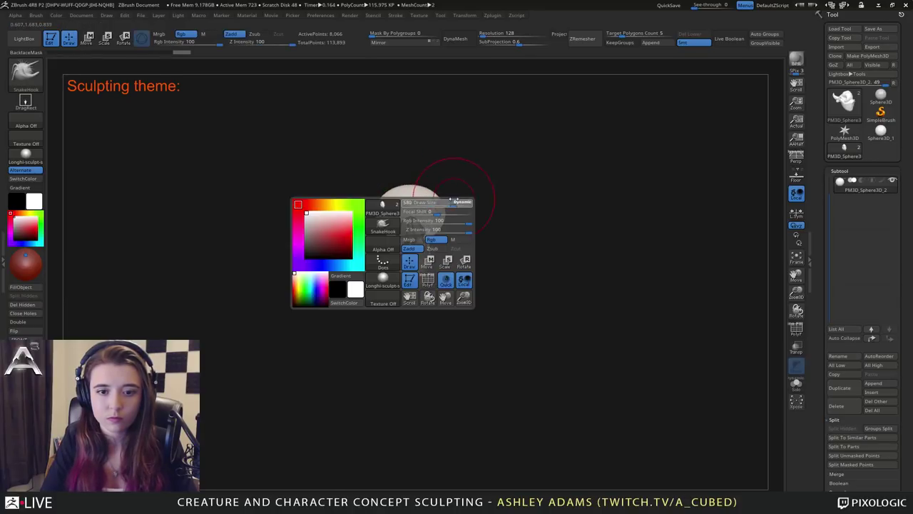
key(space)
mouse_move(433, 210)
mouse_down()
mouse_move(456, 198)
mouse_move(413, 188)
mouse_up()
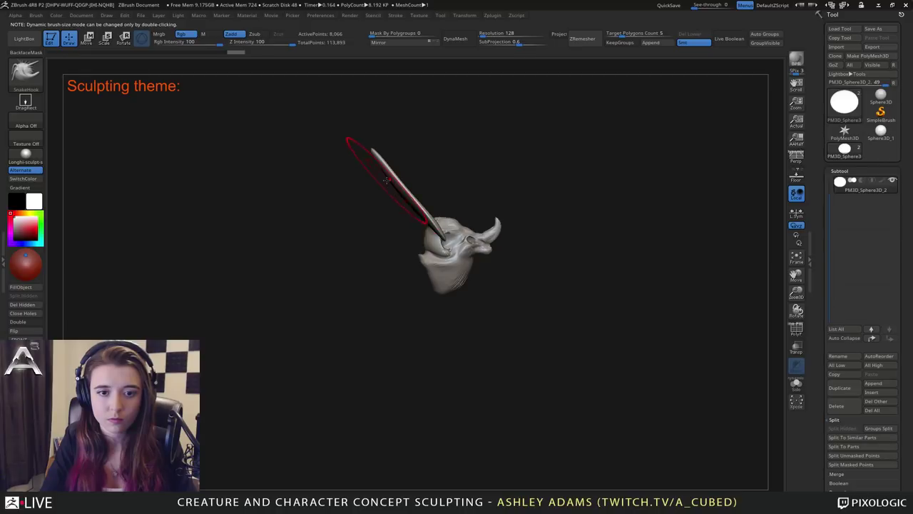
Build up the flattened frill's surface with the ClayBuildup brush, adjusting the brush size and working it from both sides.
key(space)
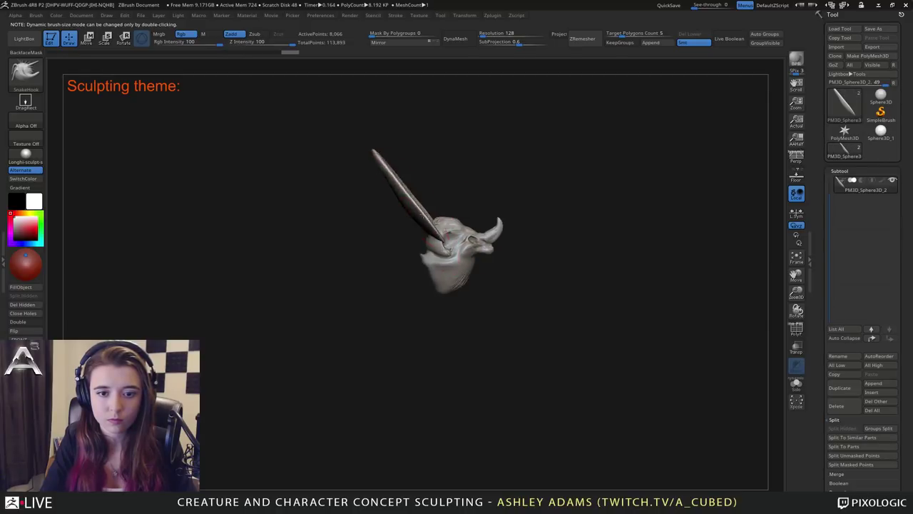
drag(415, 223, 450, 220)
key(b)
key(c)
key(b)
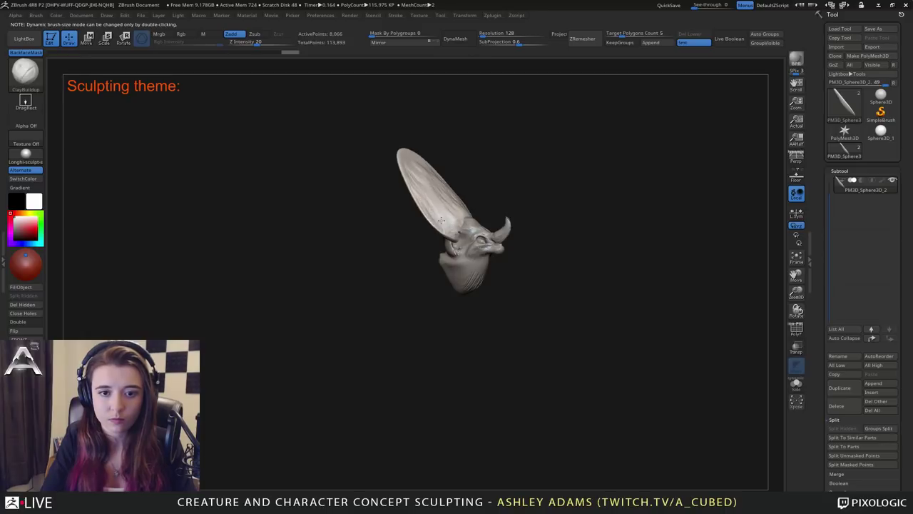
drag(415, 201, 423, 213)
mouse_move(343, 251)
right_down()
mouse_move(438, 192)
mouse_move(369, 203)
mouse_move(377, 212)
right_up()
key(space)
key(space)
key(space)
drag(377, 212, 380, 213)
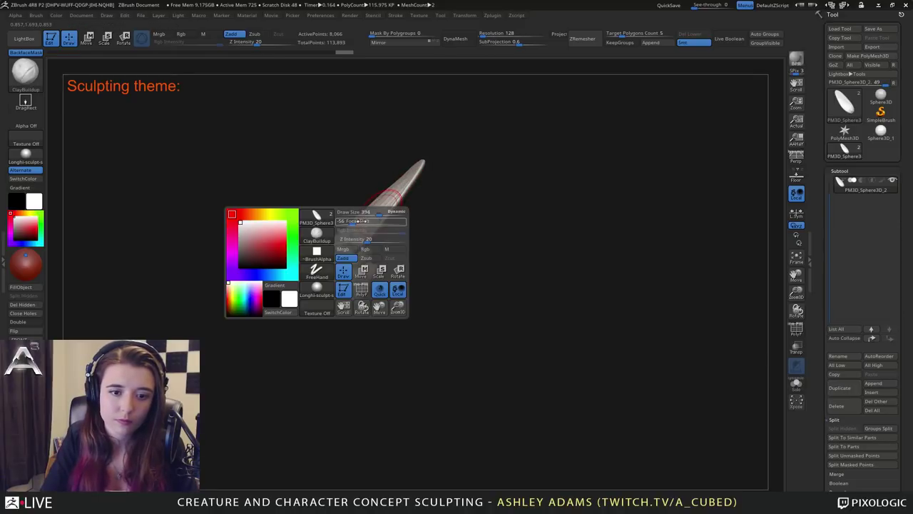
key(space)
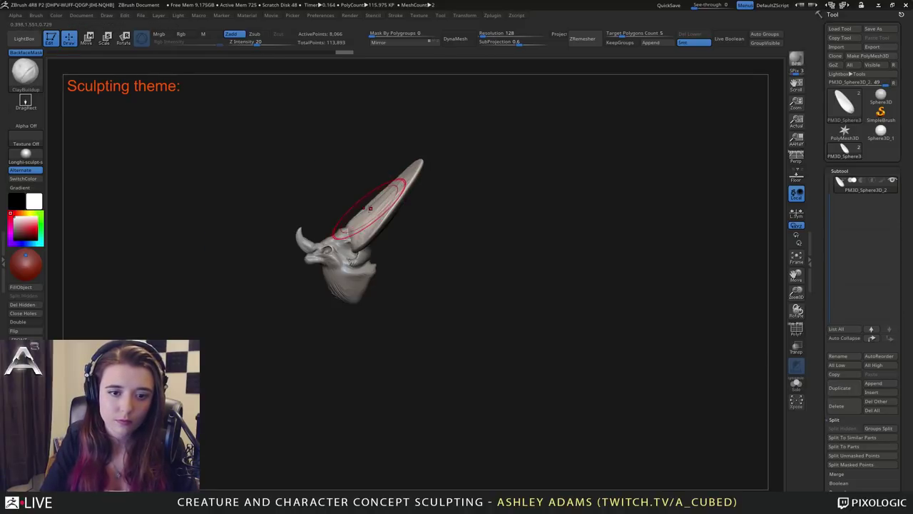
Widen the frill's lower sides and stretch its upper edge taller with an enlarged SnakeHook brush.
key(b)
key(s)
key(h)
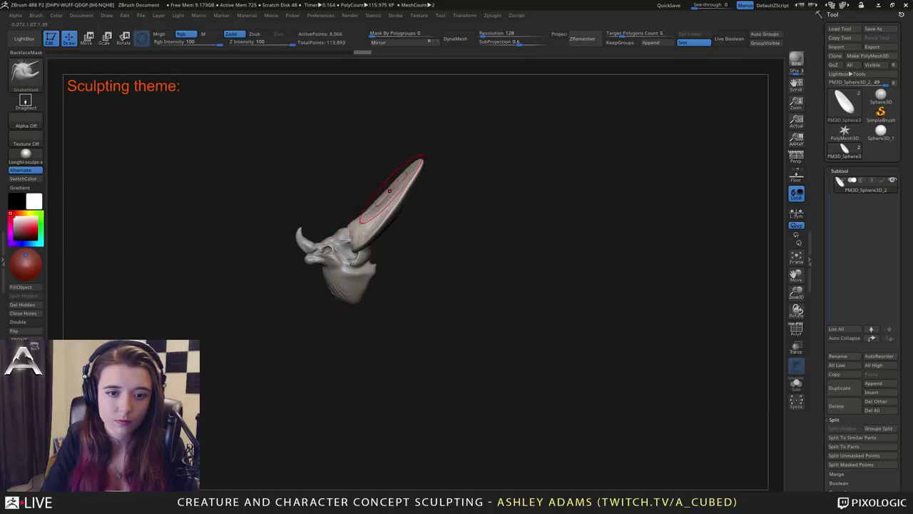
right_drag(387, 198, 423, 223)
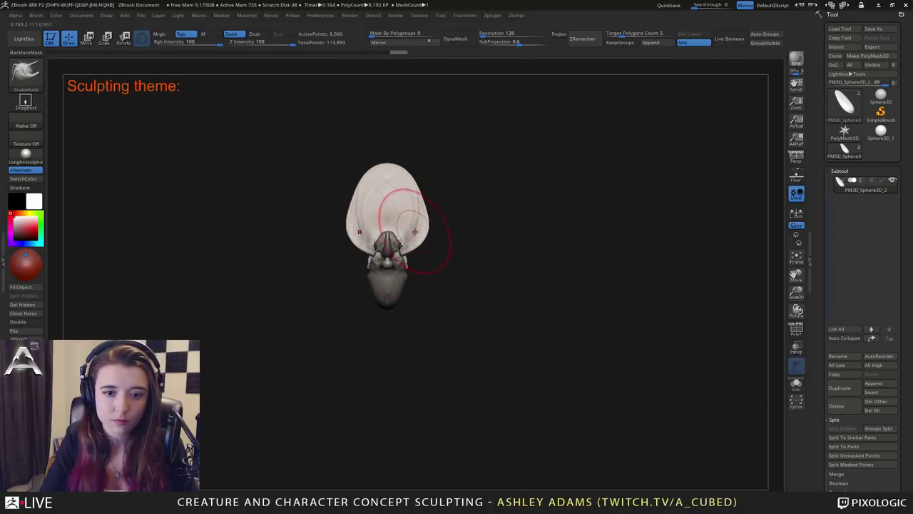
key(space)
click(419, 229)
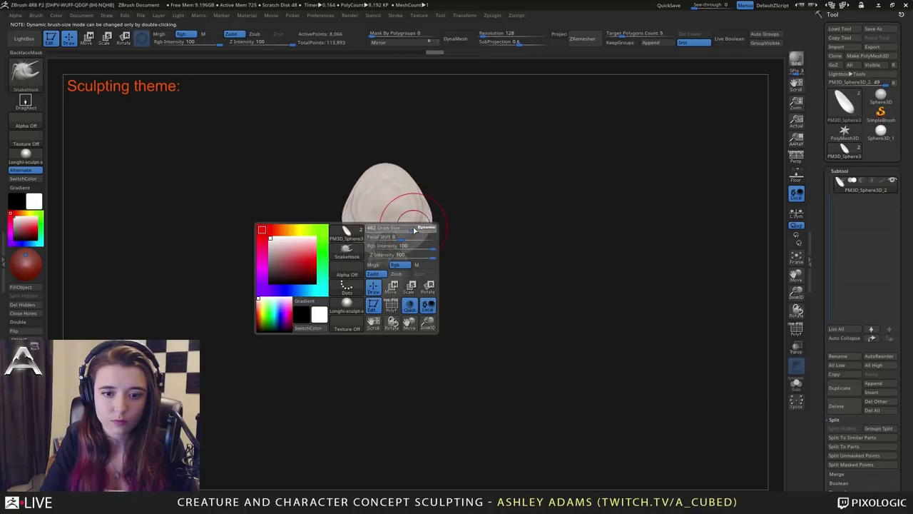
right_drag(421, 232, 428, 259)
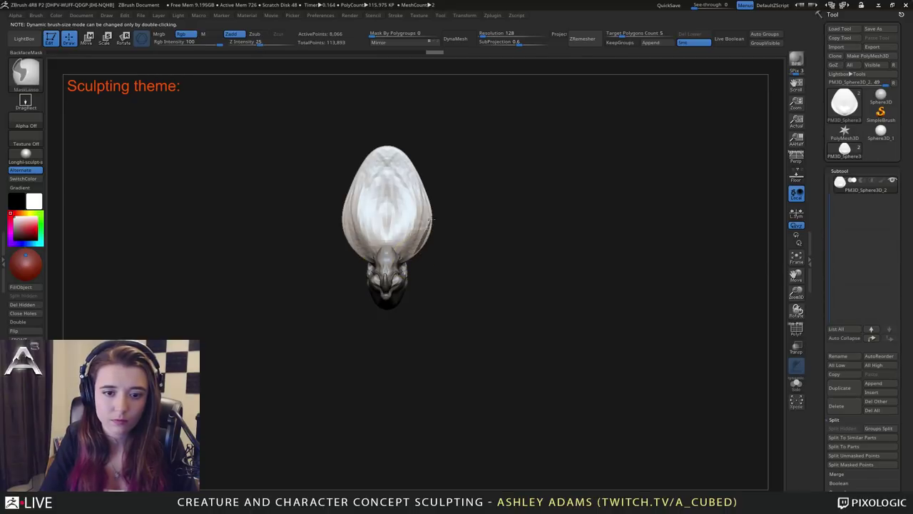
Lasso-mask the frill's lower side corners, invert the mask, and pull the corners down into curved prongs beside the head.
ctrl+drag(446, 249, 424, 291)
ctrl+click(485, 281)
key(space)
click(430, 227)
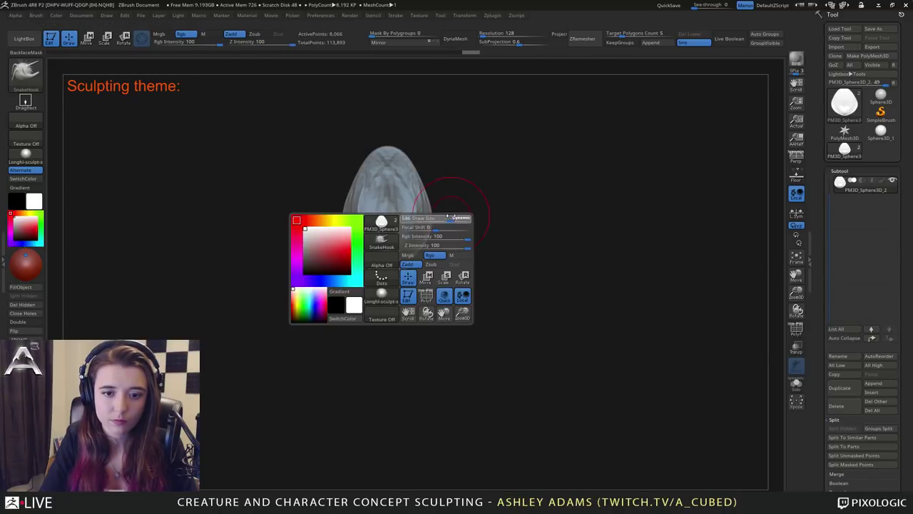
mouse_move(427, 303)
mouse_down()
mouse_move(414, 310)
mouse_move(431, 244)
mouse_up()
right_drag(431, 245, 433, 195)
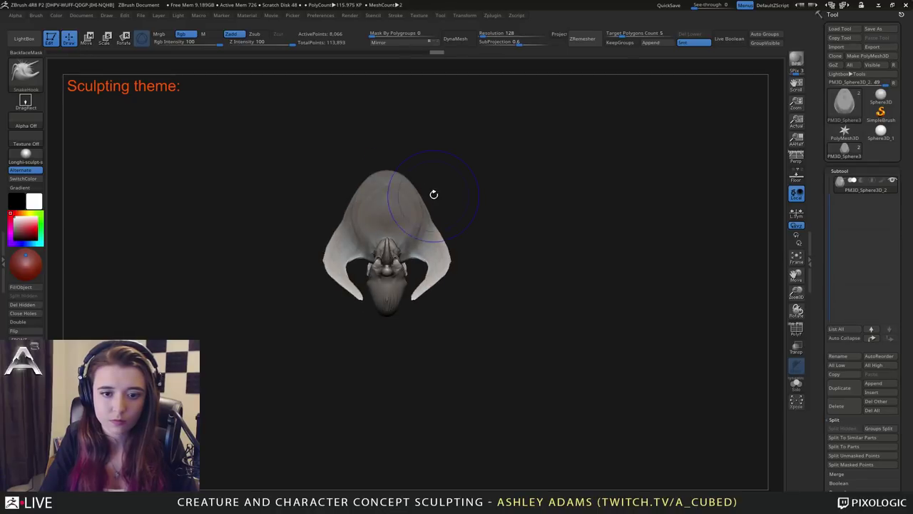
Clear the mask on the frill and reshape its side edges with the SnakeHook brush.
right_drag(443, 266, 471, 240)
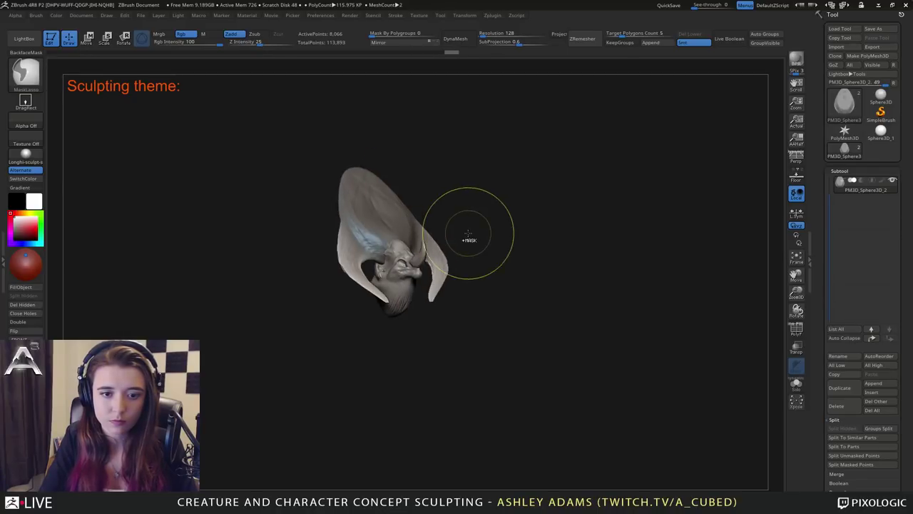
ctrl+drag(469, 235, 465, 222)
right_drag(338, 220, 346, 221)
key(space)
click(347, 221)
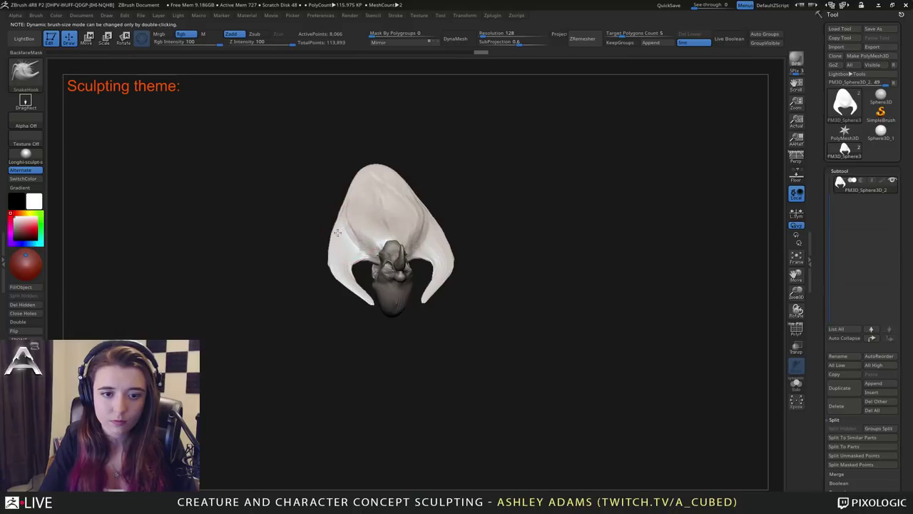
drag(343, 217, 346, 200)
key(space)
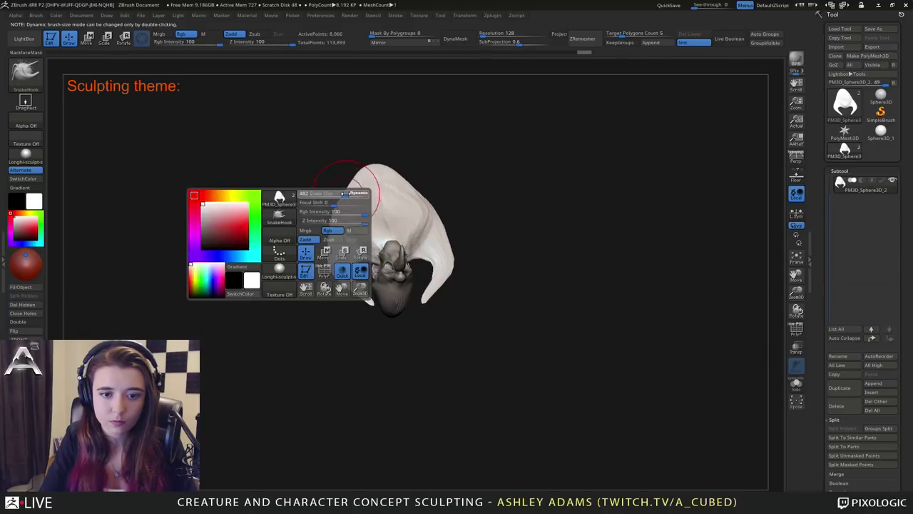
Bend the frill's profile around the back of the head and curve its lower prongs forward under the jaw with SnakeHook.
right_drag(471, 250, 398, 244)
drag(398, 243, 427, 227)
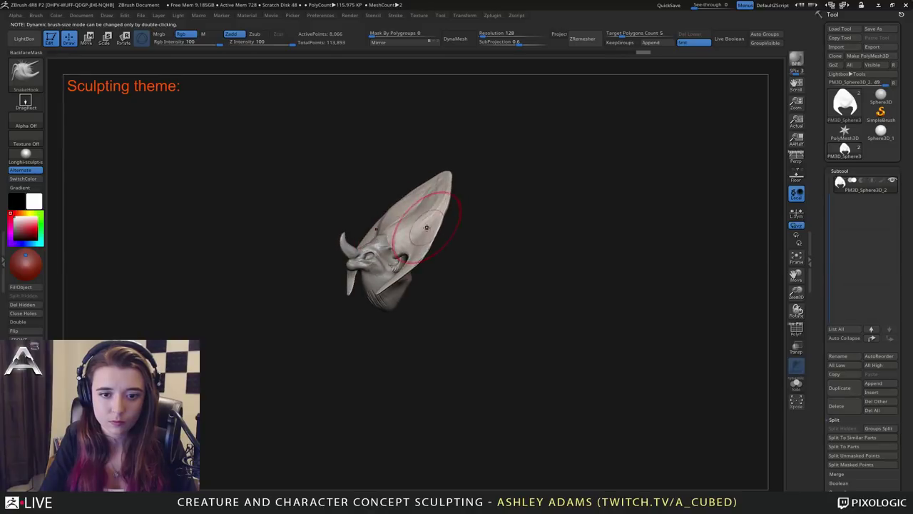
right_click(408, 216)
right_drag(404, 216, 376, 218)
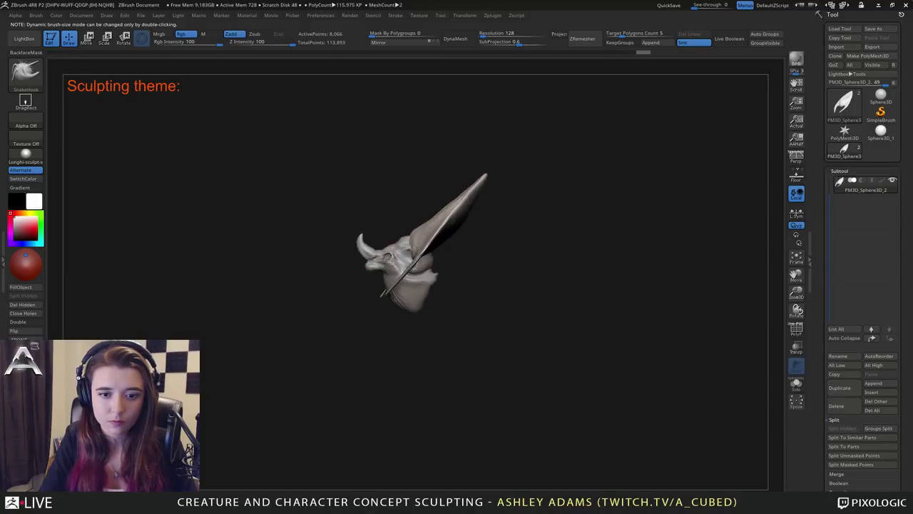
right_drag(392, 264, 397, 277)
right_click(348, 305)
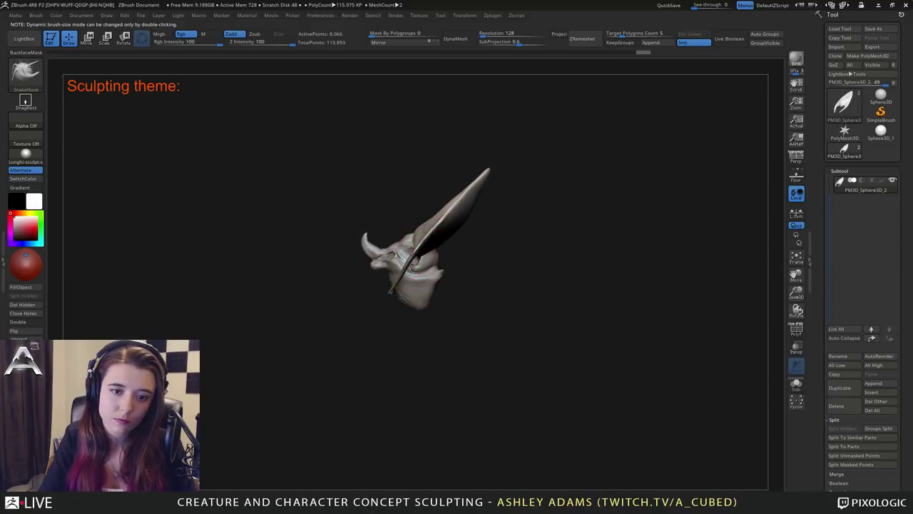
drag(425, 257, 429, 254)
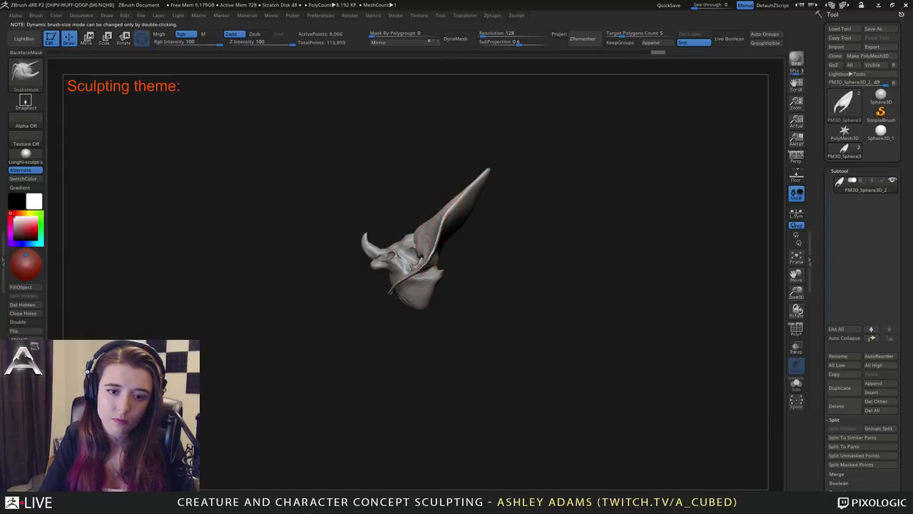
drag(392, 286, 379, 284)
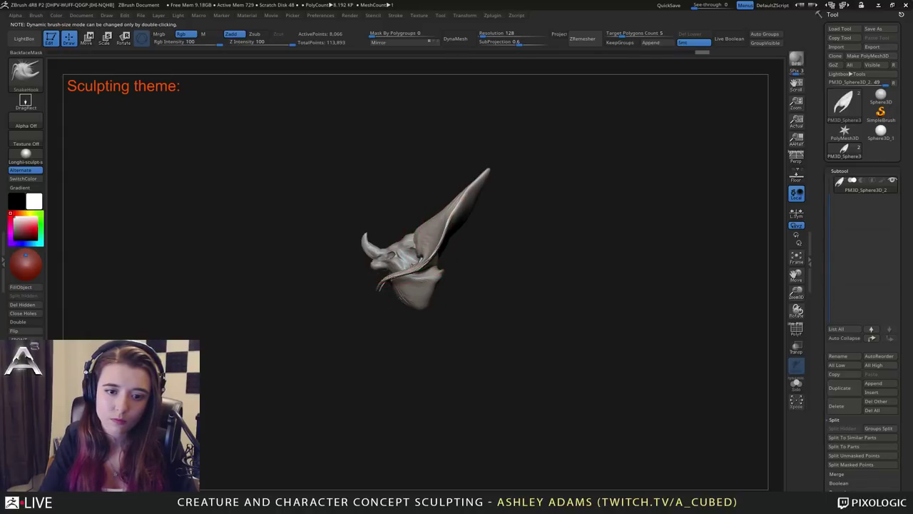
Thicken the back of the frill and its lower prongs with ClayBuildup strokes.
right_drag(381, 285, 603, 256)
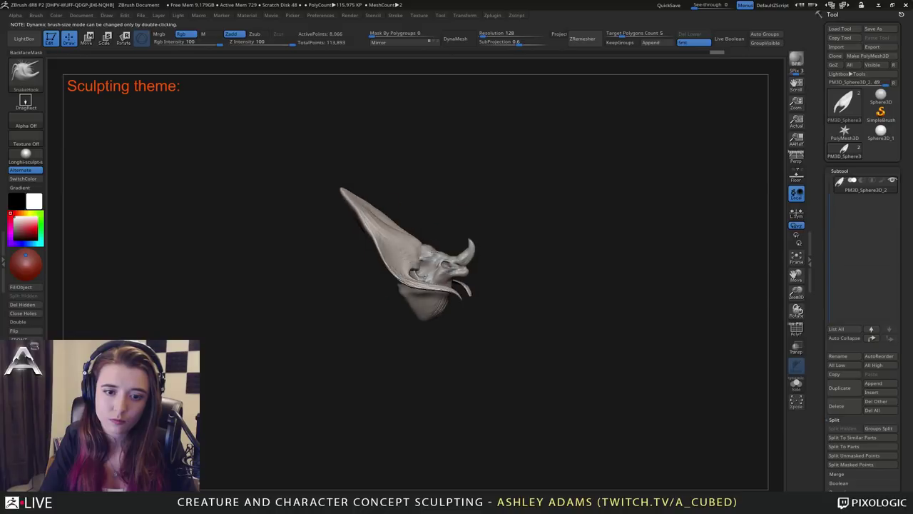
right_click(392, 238)
right_drag(392, 238, 472, 251)
key(b)
key(c)
key(b)
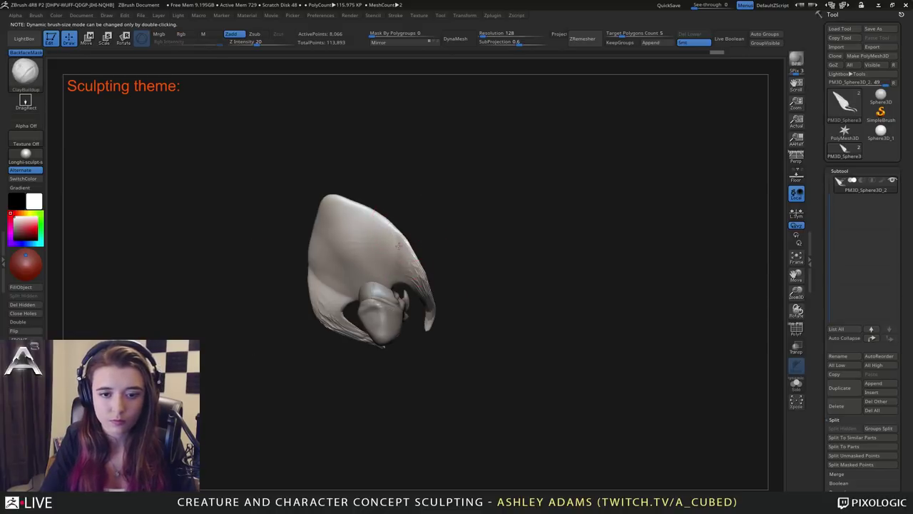
mouse_move(399, 245)
mouse_down()
mouse_move(419, 271)
mouse_move(415, 263)
mouse_up()
drag(371, 218, 408, 249)
right_drag(450, 235, 356, 229)
right_click(421, 221)
right_drag(421, 221, 410, 246)
right_click(403, 231)
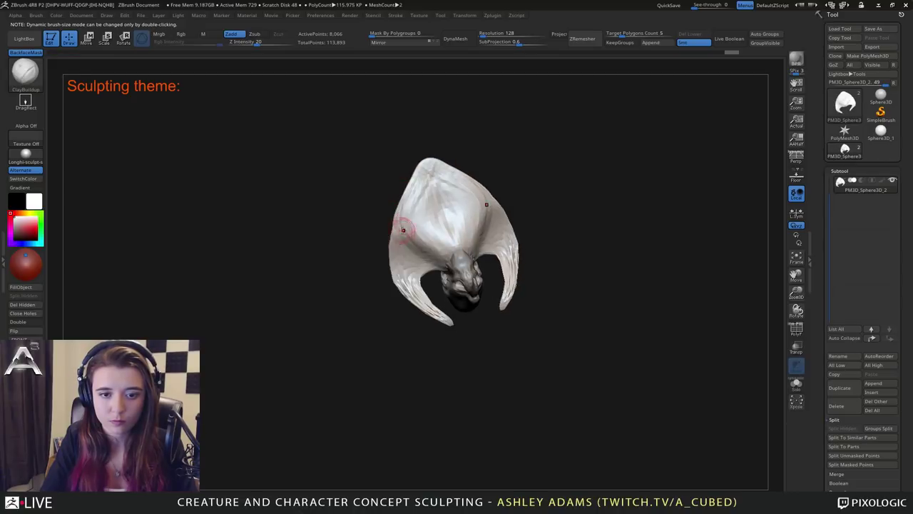
Pull pointed spikes out of the frill's side edges and refine its upper outline with a small SnakeHook brush.
key(b)
key(s)
key(h)
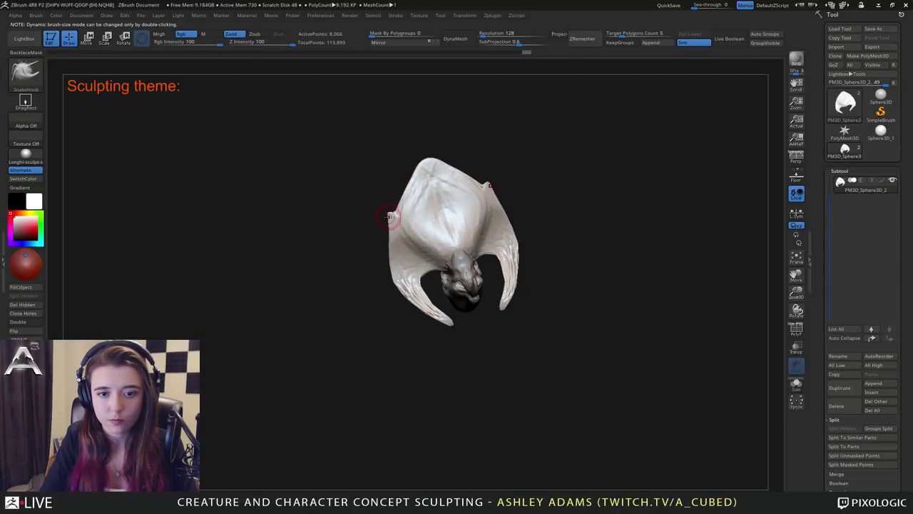
mouse_move(391, 209)
mouse_down()
mouse_move(484, 194)
mouse_move(489, 213)
mouse_up()
key(space)
right_click(437, 170)
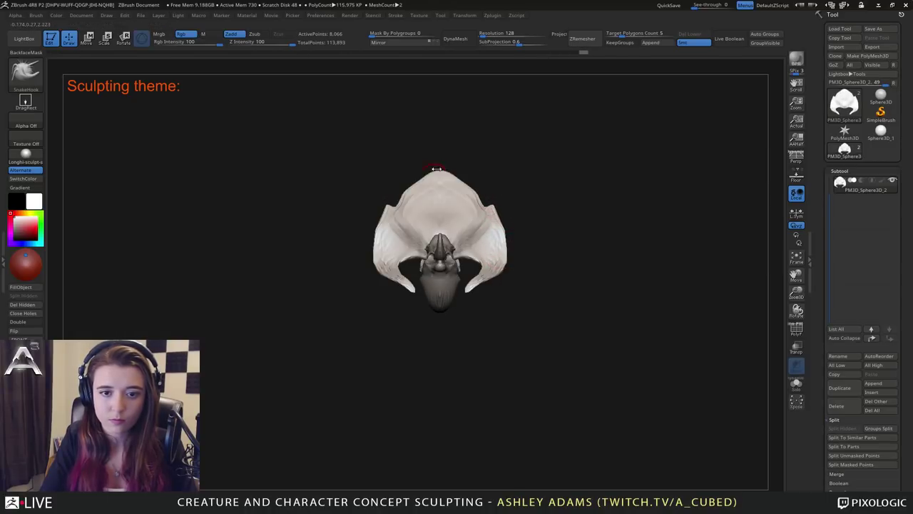
mouse_move(411, 176)
mouse_down()
mouse_move(456, 180)
mouse_move(414, 157)
mouse_move(445, 170)
mouse_move(461, 203)
mouse_up()
right_click(437, 172)
Select the head subtool and adjust the form around the eyes and cheeks symmetrically with a smaller SnakeHook brush.
alt+click(414, 265)
alt+right_drag(413, 266, 534, 212)
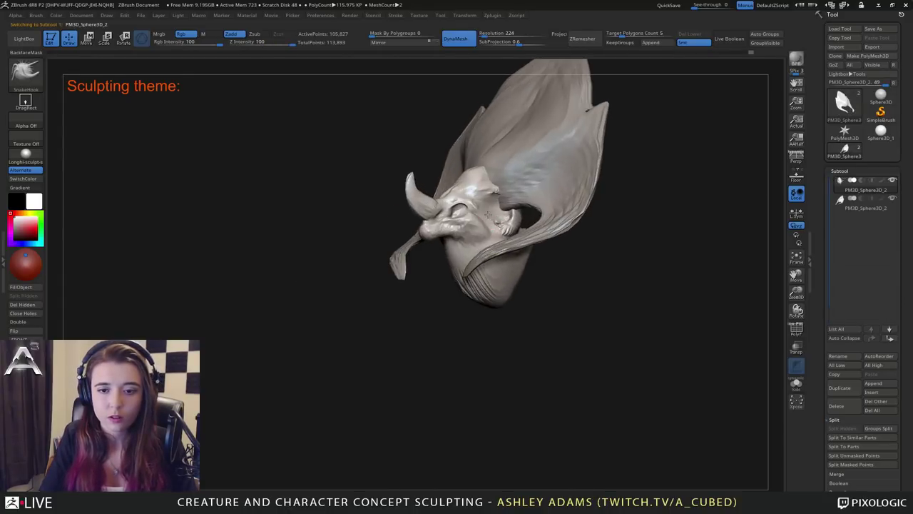
ctrl+right_drag(572, 295, 475, 285)
mouse_move(475, 286)
mouse_down()
mouse_move(491, 252)
mouse_move(567, 298)
mouse_up()
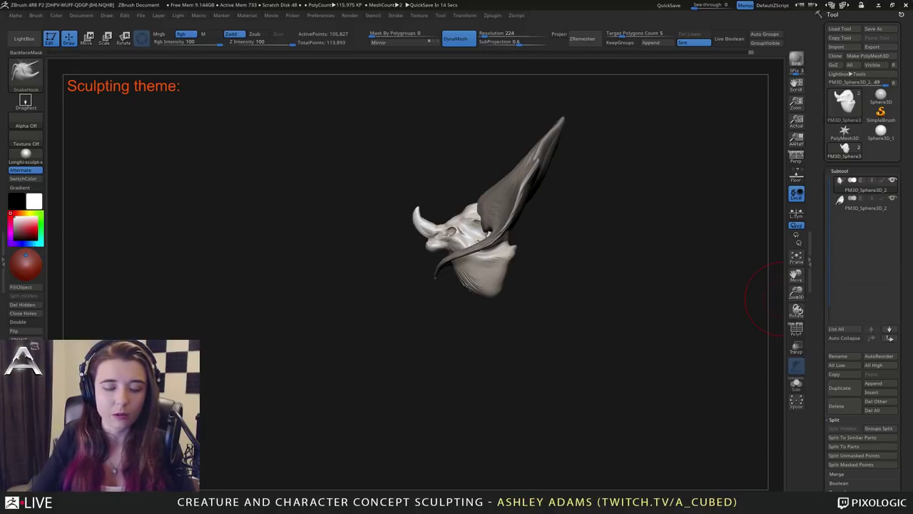
mouse_move(421, 228)
right_down()
mouse_move(509, 231)
mouse_move(482, 214)
mouse_move(453, 245)
right_up()
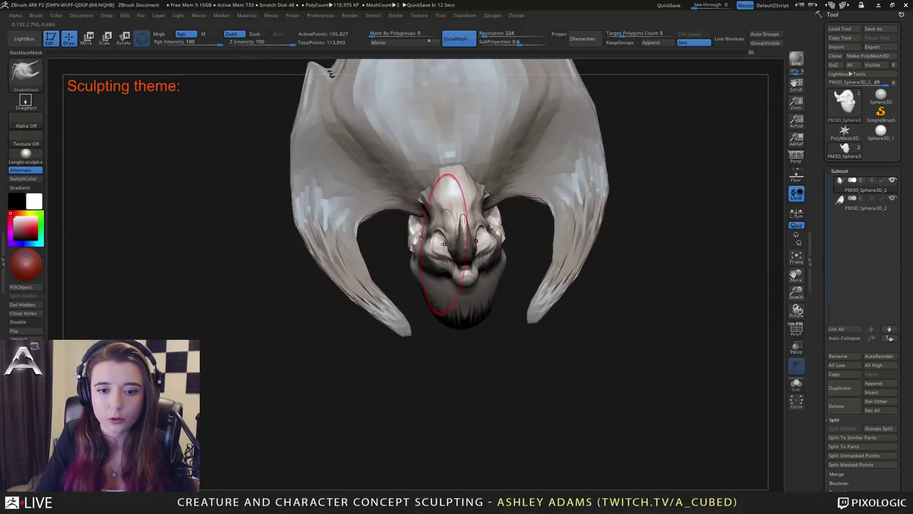
key(space)
drag(451, 244, 438, 243)
right_drag(438, 242, 422, 235)
drag(467, 235, 472, 247)
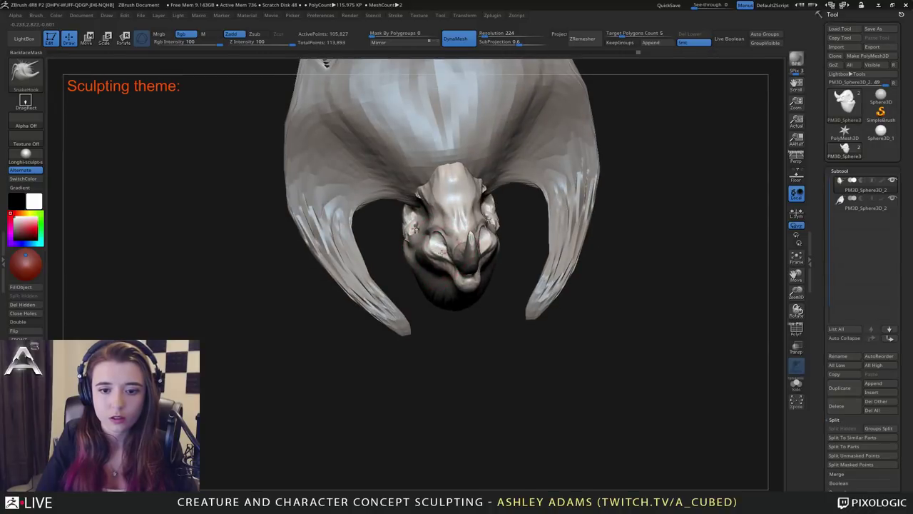
mouse_move(422, 233)
mouse_down()
mouse_move(413, 244)
mouse_move(432, 237)
mouse_up()
Reshape the sides of the creature's snout below the horn with the SnakeHook brush.
mouse_move(433, 271)
right_down()
mouse_move(451, 247)
mouse_move(445, 225)
mouse_move(437, 232)
right_up()
key(space)
drag(456, 231, 470, 229)
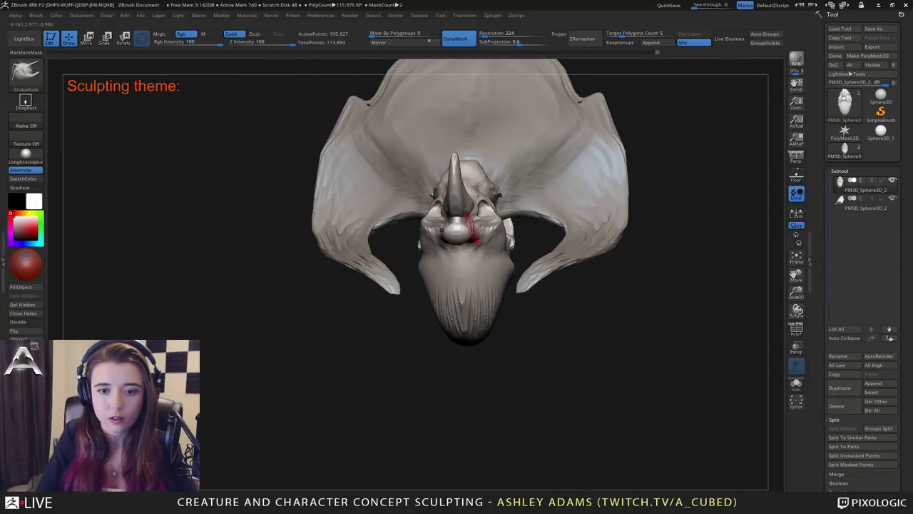
mouse_move(472, 230)
right_down()
mouse_move(428, 234)
mouse_move(494, 247)
right_up()
drag(493, 246, 521, 239)
Build up the creature's brow, eye area, cheeks and snout with ClayBuildup strokes, working around the face.
key(b)
key(c)
key(b)
right_drag(502, 237, 513, 230)
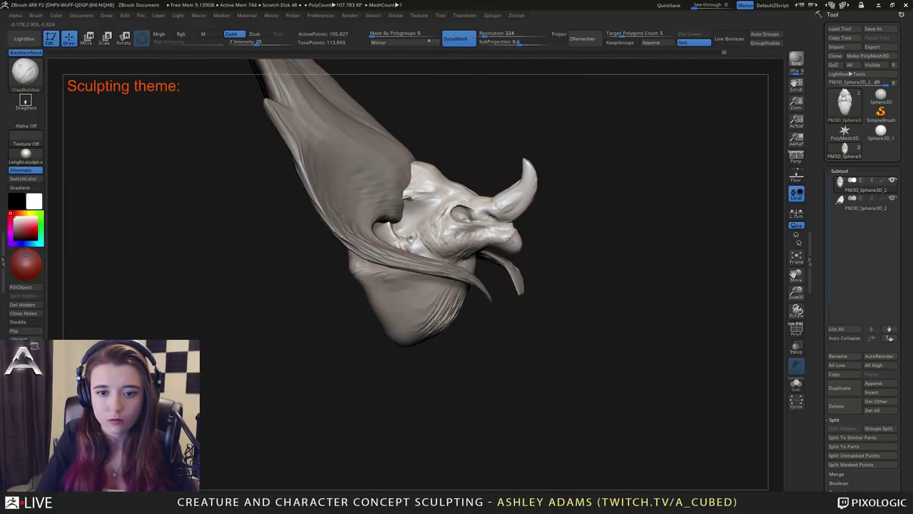
right_drag(524, 244, 485, 196)
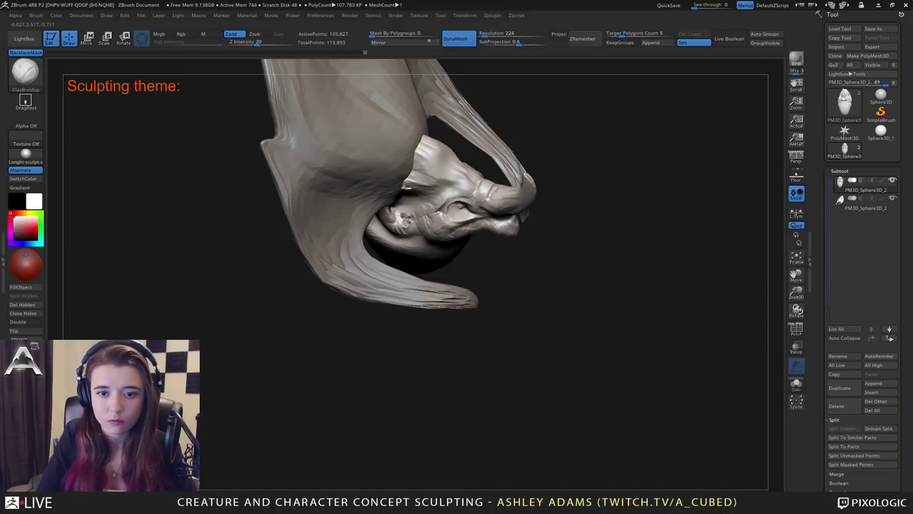
right_drag(436, 193, 444, 187)
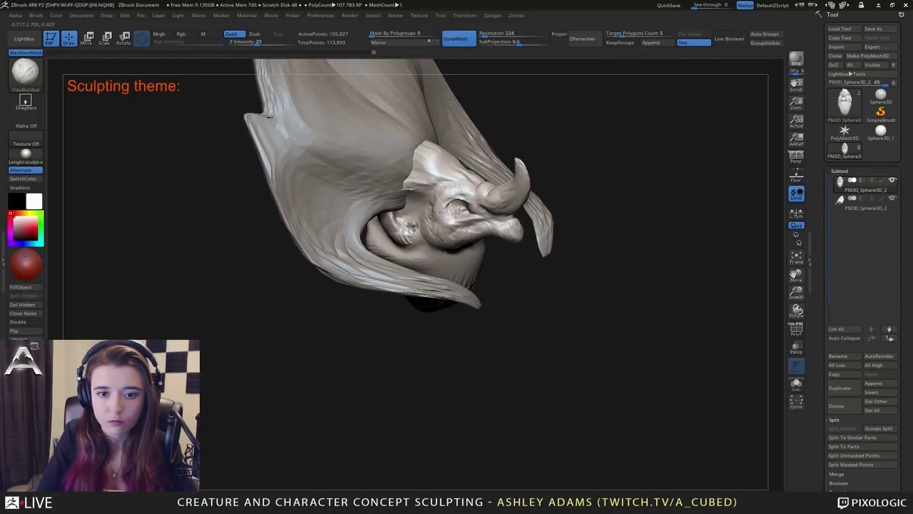
mouse_move(449, 210)
right_down()
mouse_move(477, 203)
mouse_move(454, 212)
mouse_move(455, 234)
right_up()
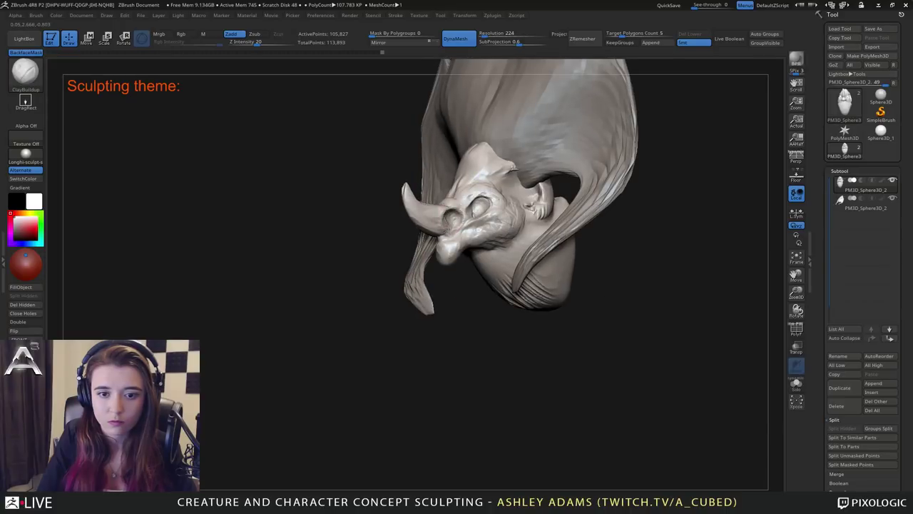
right_click(451, 225)
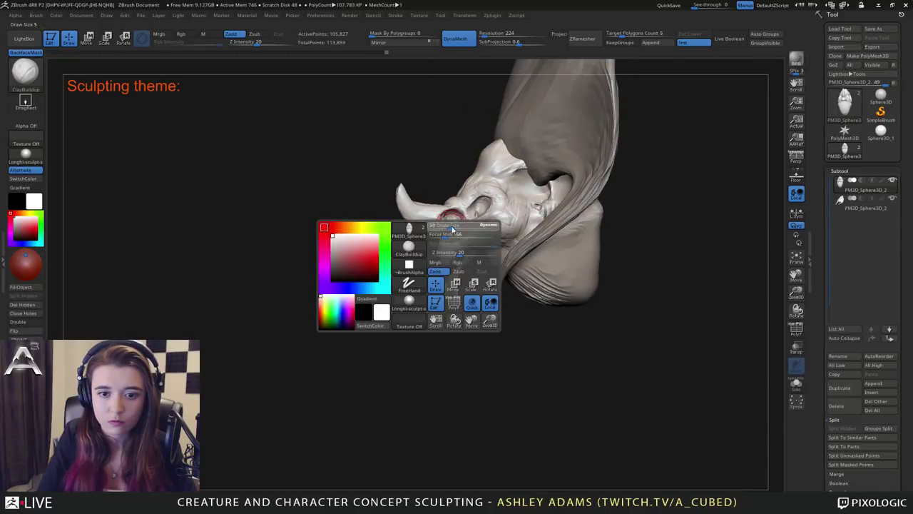
mouse_move(450, 226)
right_down()
mouse_move(435, 240)
mouse_move(458, 221)
right_up()
Carve a crease into the snout below the horn with the DamStandard brush.
key(b)
key(d)
key(s)
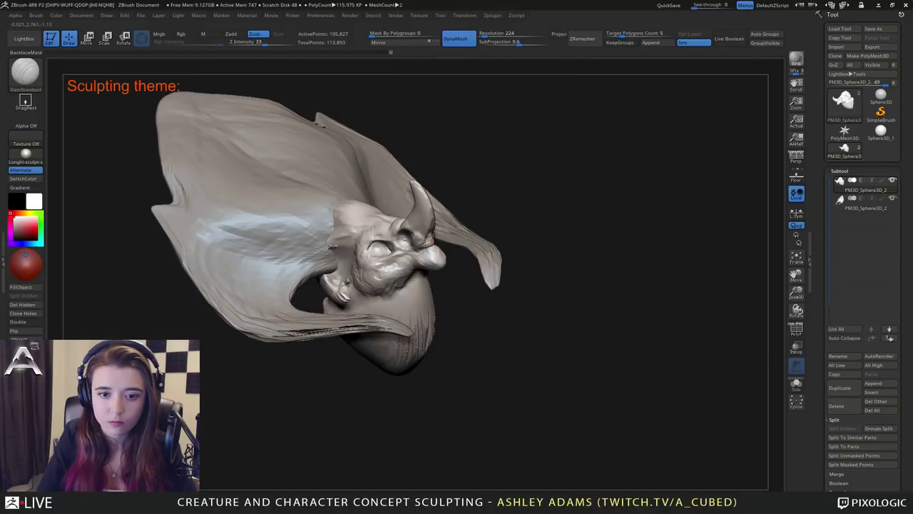
drag(426, 238, 420, 242)
mouse_move(435, 238)
right_down()
mouse_move(400, 234)
mouse_move(425, 242)
mouse_move(385, 244)
right_up()
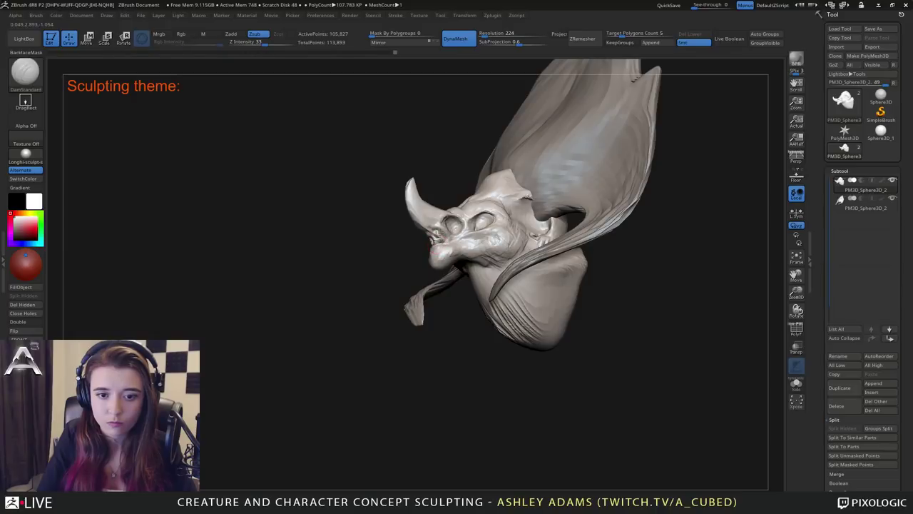
Smooth the side of the snout below the horn and refine its creases with the DamStandard brush.
right_drag(455, 232, 435, 238)
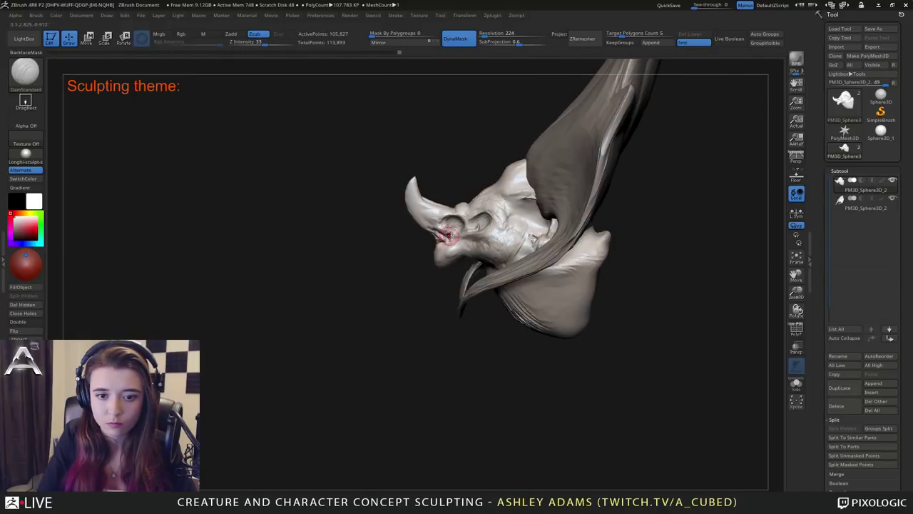
shift+drag(444, 238, 439, 242)
mouse_move(441, 239)
right_down()
mouse_move(465, 241)
mouse_move(455, 235)
mouse_move(460, 229)
right_up()
key(b)
key(c)
key(b)
key(b)
key(d)
key(s)
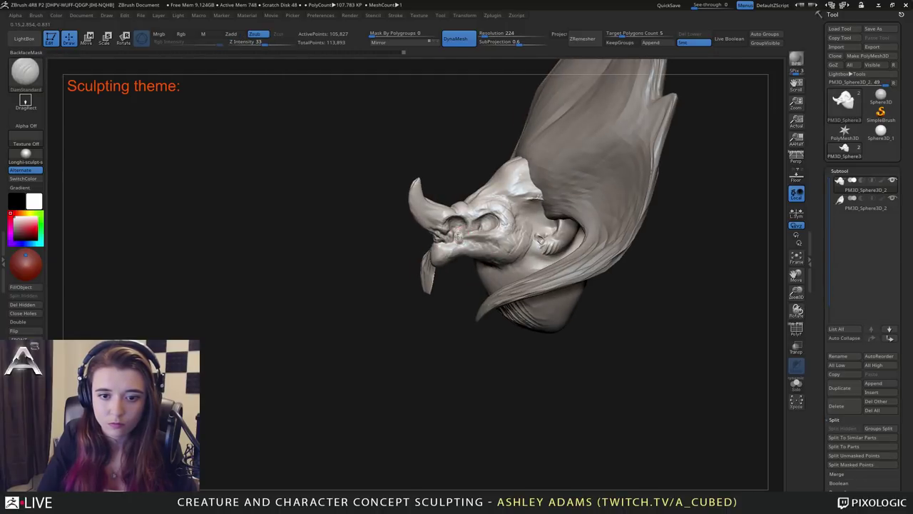
Build up the lid area around the creature's eye with ClayBuildup strokes.
key(b)
key(c)
key(b)
mouse_move(456, 228)
right_down()
mouse_move(468, 211)
mouse_move(474, 230)
right_up()
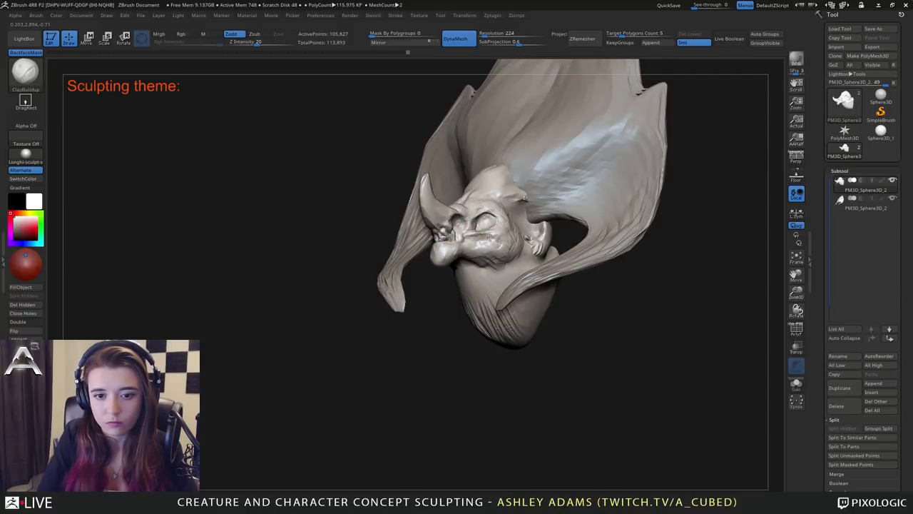
right_drag(479, 223, 488, 232)
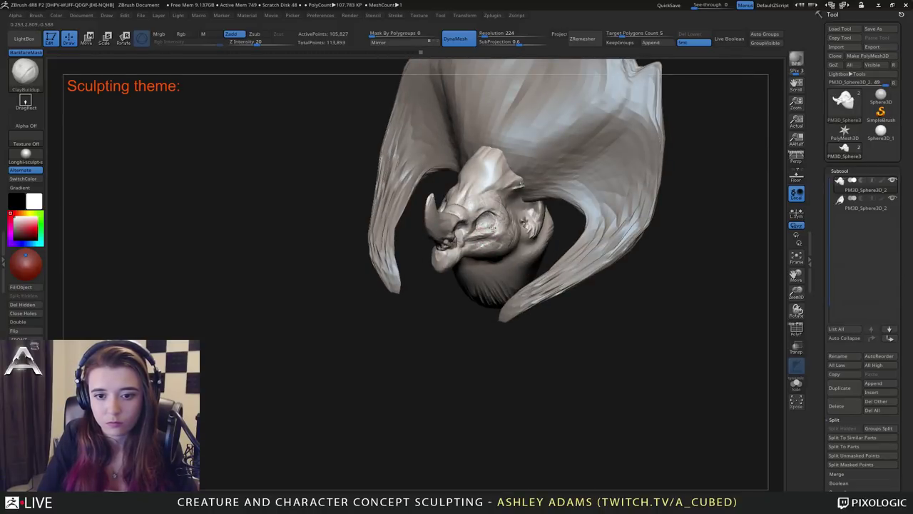
drag(487, 235, 505, 230)
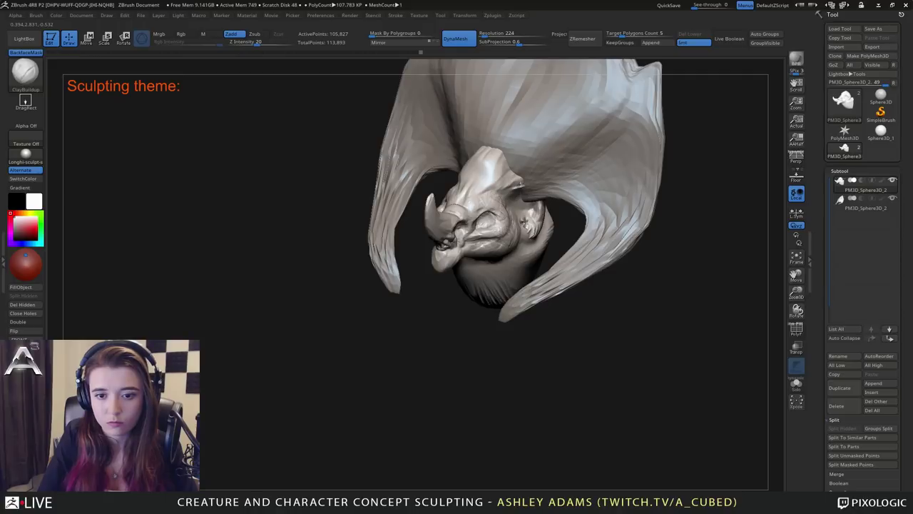
right_drag(505, 230, 507, 216)
Carve a crease around the creature's eye with the DamStandard brush.
key(b)
key(d)
key(s)
drag(486, 219, 498, 214)
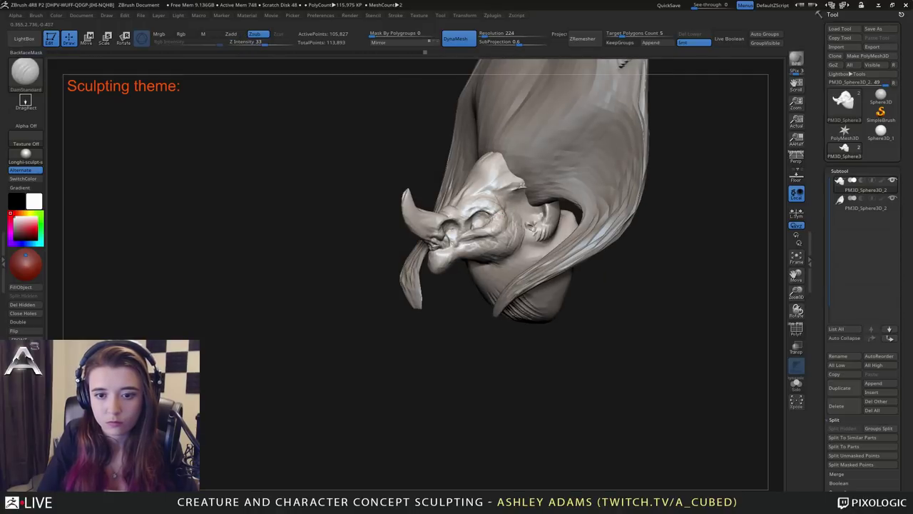
Pull pointed spikes out of the back of the forehead with the SnakeHook brush.
mouse_move(507, 213)
right_down()
mouse_move(472, 203)
mouse_move(489, 197)
mouse_move(480, 176)
mouse_move(502, 142)
right_up()
key(b)
key(s)
key(h)
key(space)
key(b)
key(c)
key(b)
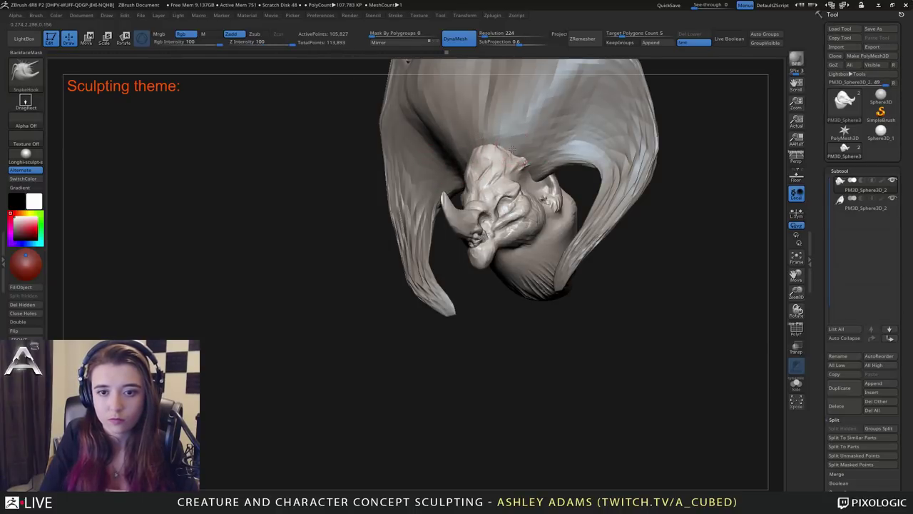
key(b)
key(s)
key(h)
mouse_move(519, 126)
right_down()
mouse_move(530, 143)
mouse_move(551, 139)
mouse_move(514, 122)
mouse_move(524, 127)
mouse_move(526, 152)
right_up()
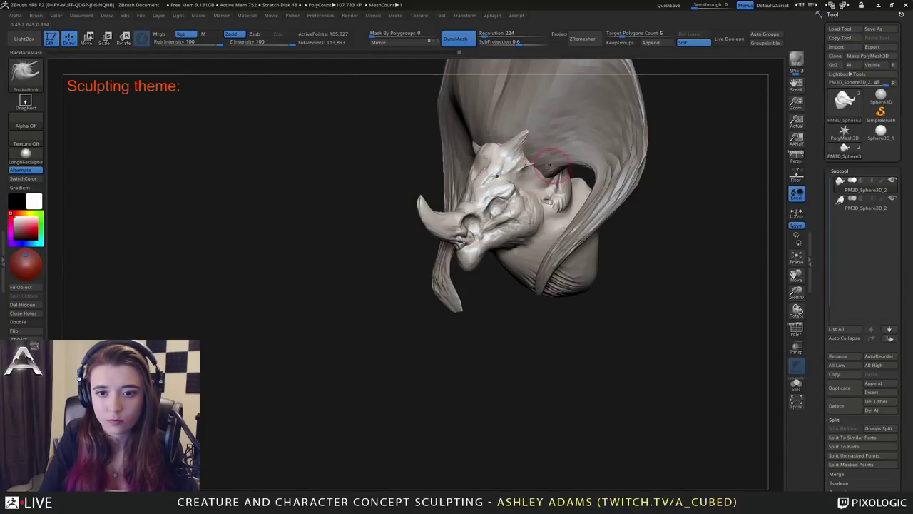
Pull further jagged spikes out of the side of the head above the ear with the SnakeHook brush.
drag(544, 175, 539, 181)
right_drag(532, 180, 545, 166)
key(space)
drag(544, 164, 537, 172)
mouse_move(536, 172)
right_down()
mouse_move(548, 163)
mouse_move(551, 133)
mouse_move(548, 166)
mouse_move(531, 178)
mouse_move(550, 174)
right_up()
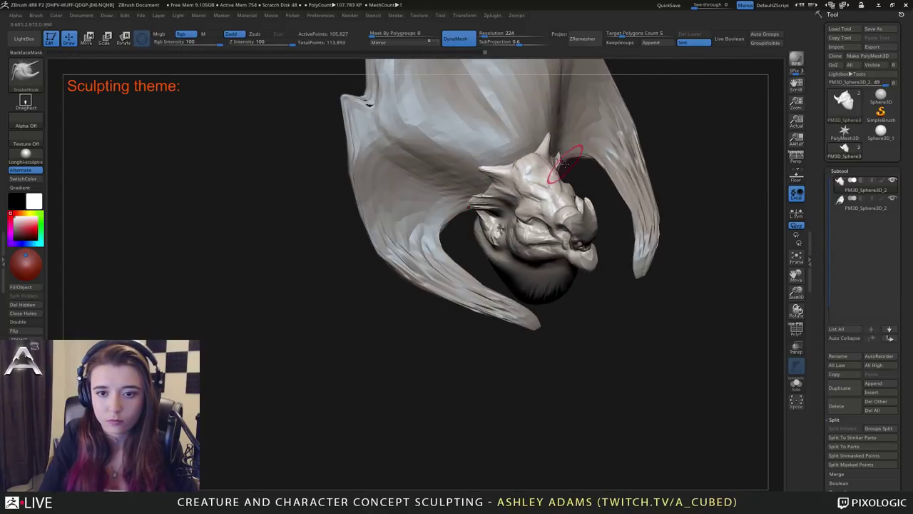
Lengthen and curve the horn on the snout with the SnakeHook brush.
right_drag(471, 161, 492, 139)
mouse_move(492, 139)
right_down()
mouse_move(511, 150)
mouse_move(506, 175)
mouse_move(478, 175)
mouse_move(414, 201)
right_up()
mouse_move(418, 219)
mouse_down()
mouse_move(400, 214)
mouse_move(395, 184)
mouse_up()
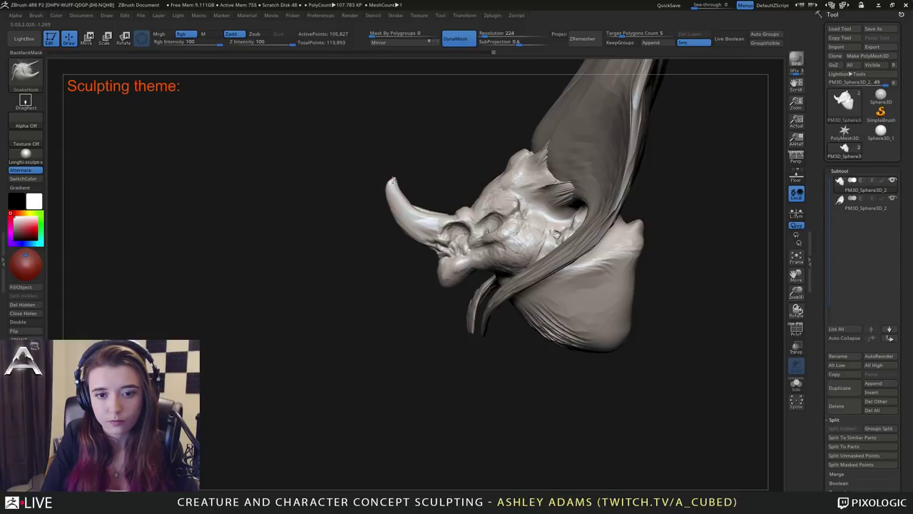
mouse_move(388, 194)
right_down()
mouse_move(457, 203)
mouse_move(434, 179)
mouse_move(432, 190)
right_up()
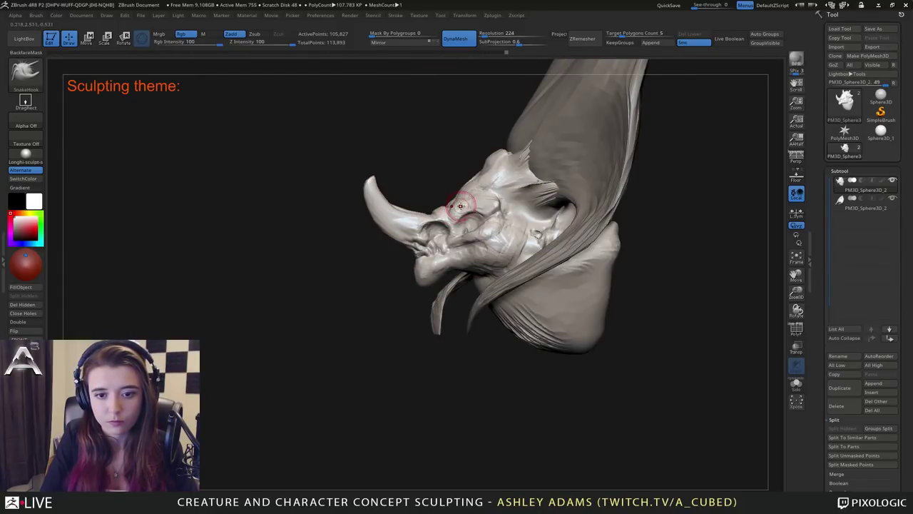
Reshape the brow ridge, under-eye area and pointed ear with the SnakeHook brush.
mouse_move(455, 210)
mouse_down()
mouse_move(483, 192)
mouse_move(488, 198)
mouse_up()
right_drag(487, 202, 520, 204)
drag(489, 205, 491, 203)
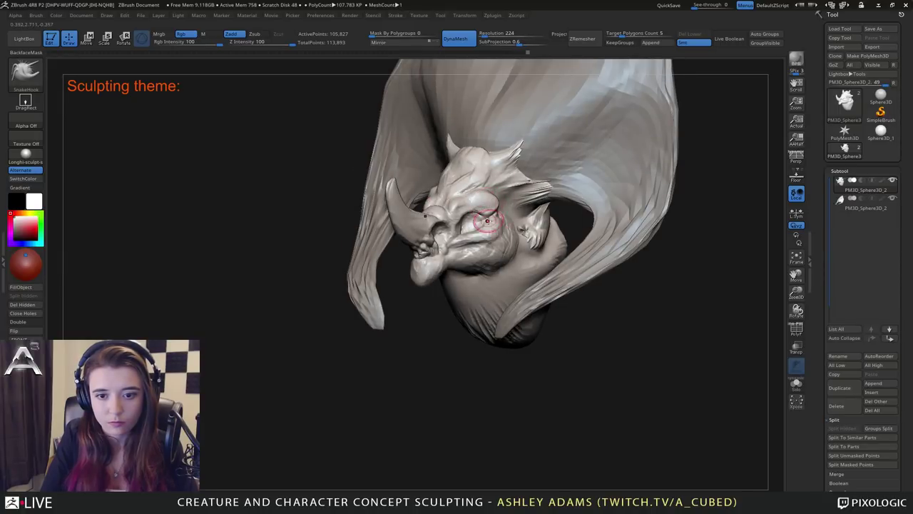
right_drag(482, 216, 486, 230)
drag(493, 226, 497, 231)
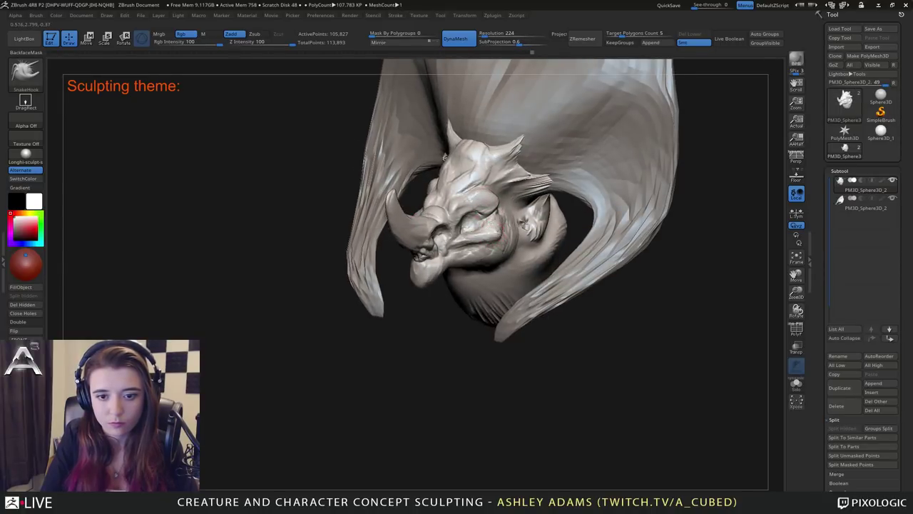
right_drag(492, 236, 507, 201)
drag(509, 200, 515, 197)
right_drag(517, 199, 471, 187)
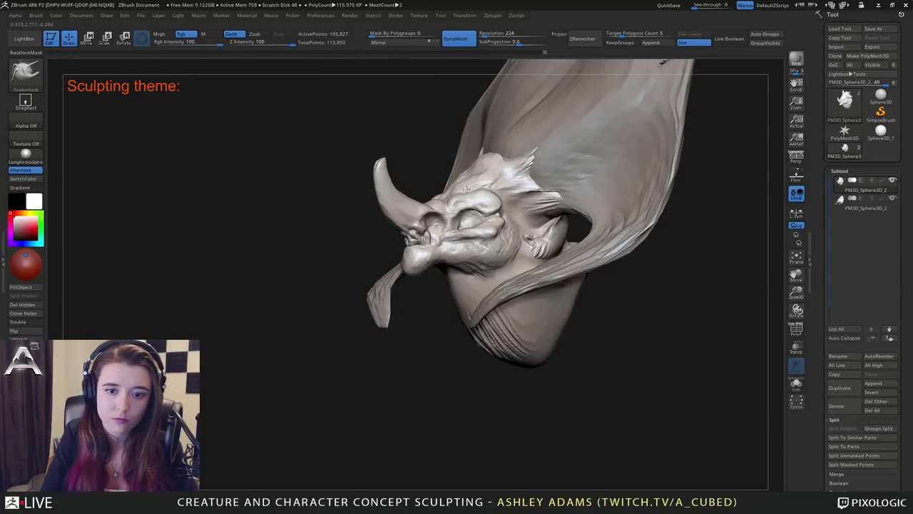
Append a sphere as a new subtool, make it active and move it down onto the creature's head.
click(893, 385)
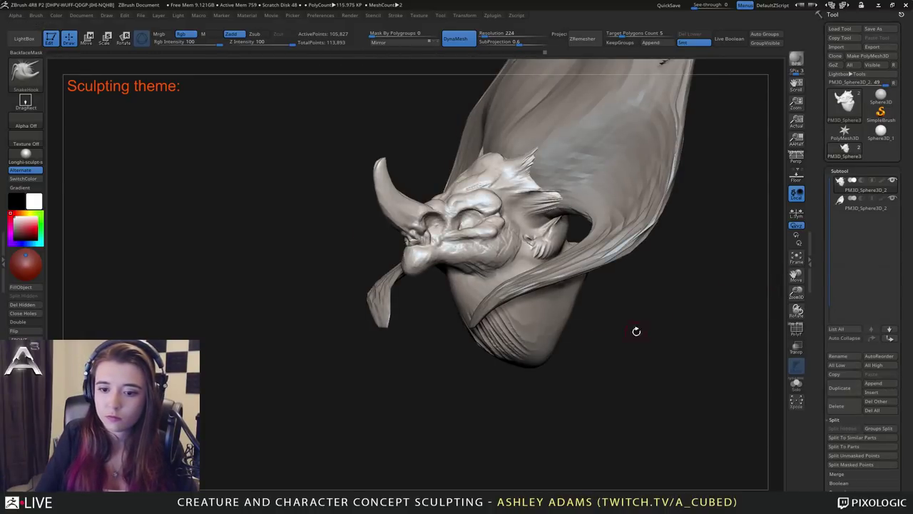
click(873, 383)
click(558, 384)
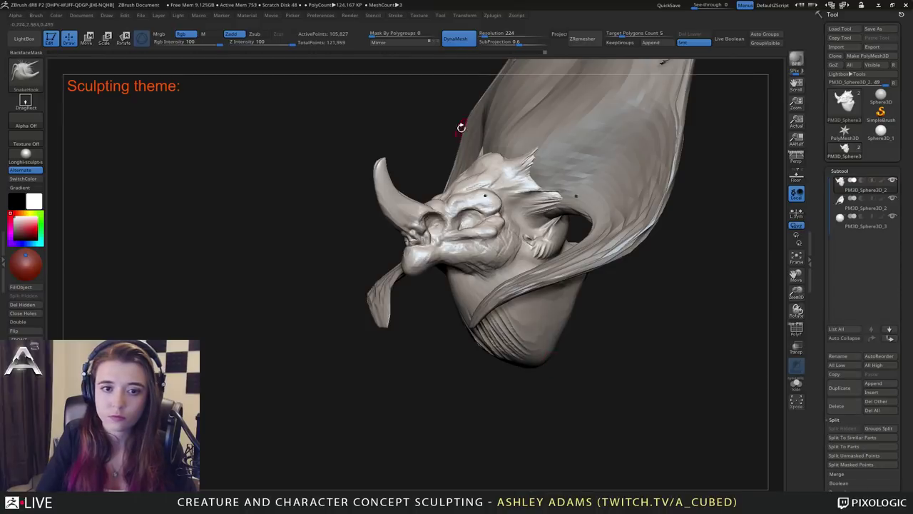
key(w)
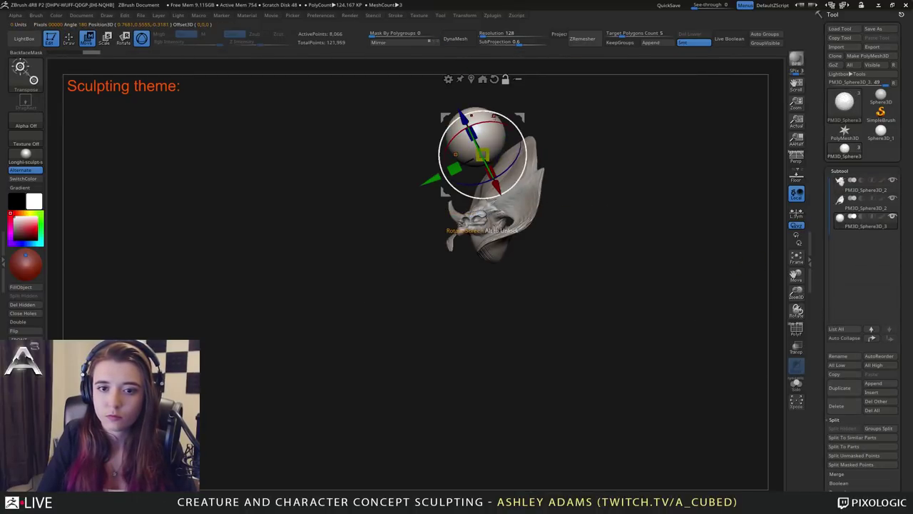
key(q)
key(w)
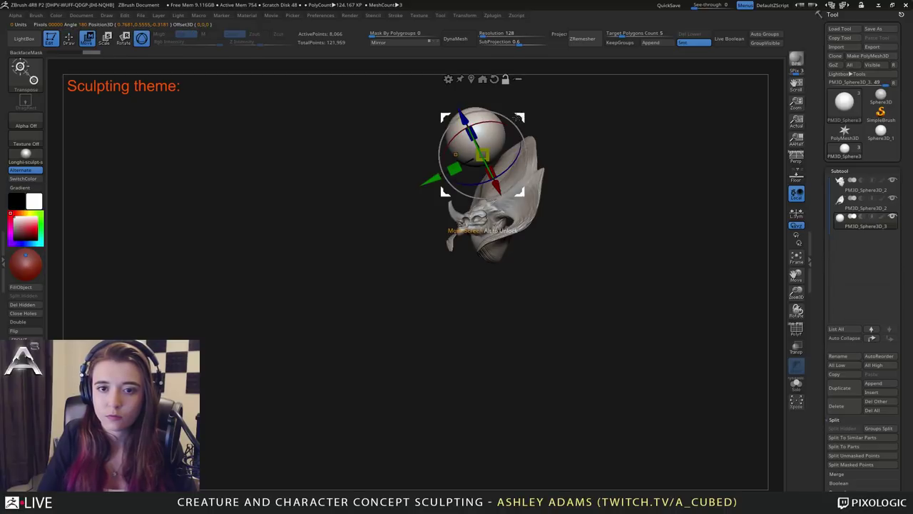
drag(477, 107, 476, 187)
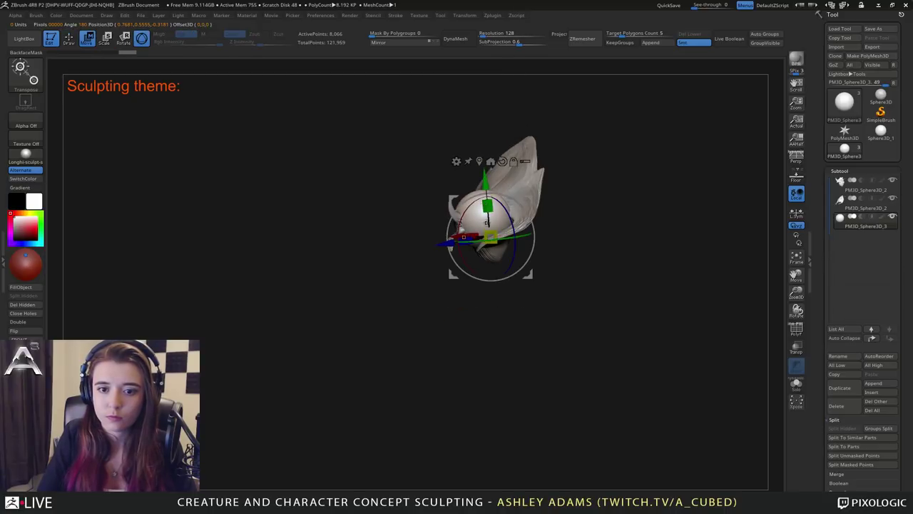
Try to shrink the sphere to eyeball size and position it in the creature's eye socket.
drag(490, 236, 486, 219)
ctrl+right_drag(486, 219, 500, 285)
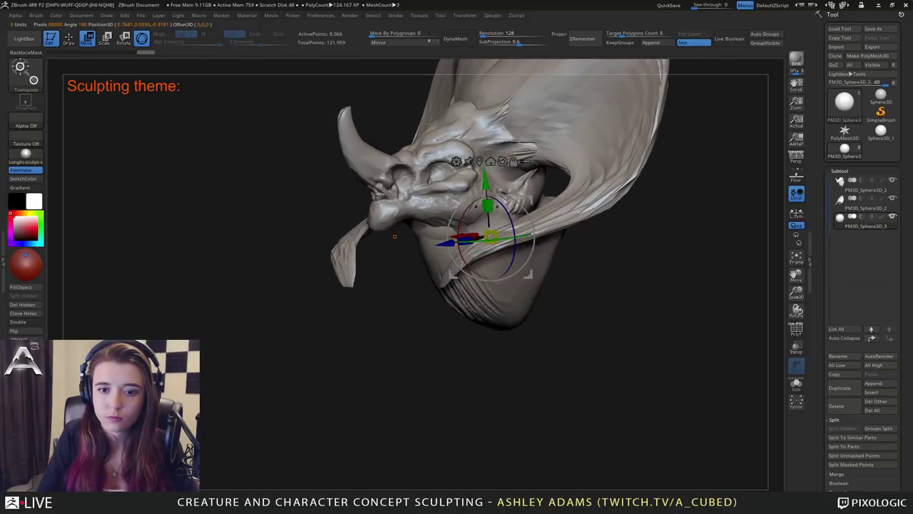
drag(490, 235, 495, 259)
right_drag(494, 260, 557, 194)
drag(547, 198, 545, 190)
drag(582, 158, 605, 164)
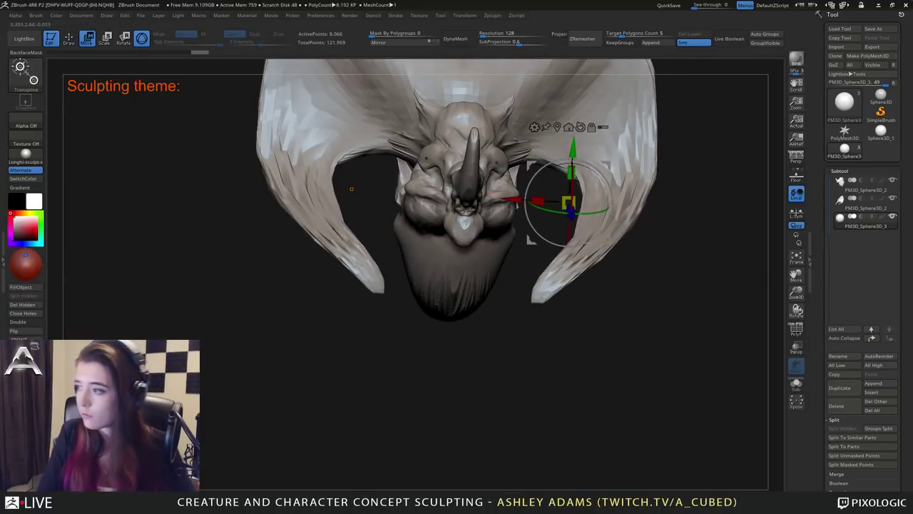
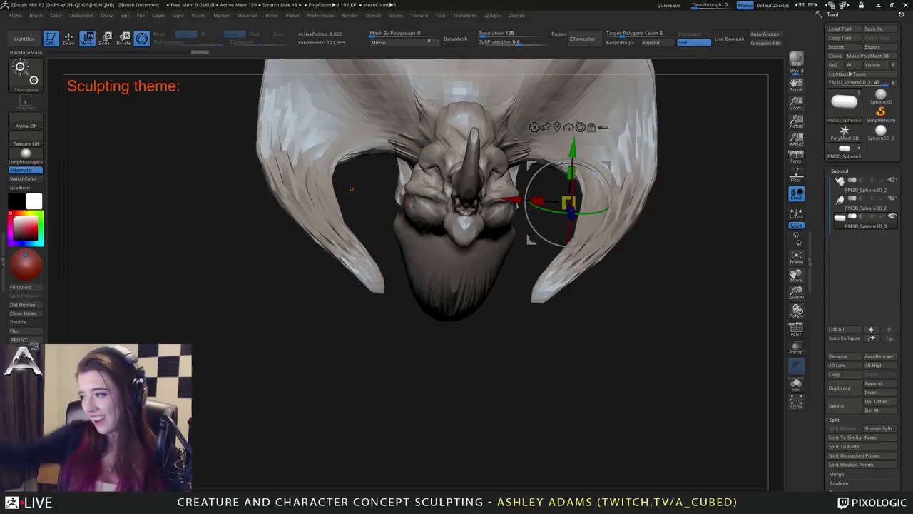
mouse_move(351, 189)
mouse_down()
mouse_move(508, 184)
mouse_move(495, 168)
mouse_up()
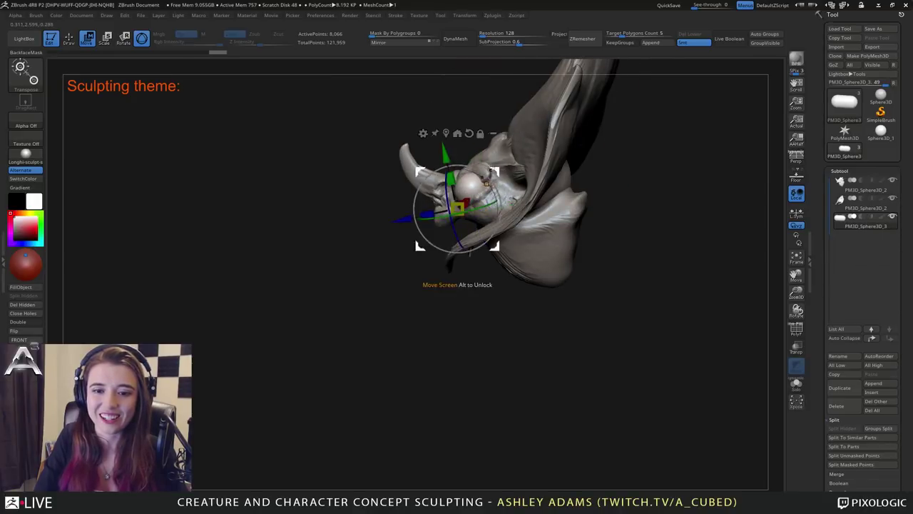
shift+drag(428, 107, 532, 104)
drag(577, 159, 522, 145)
Undo the sphere's scaling and the moves made since it was placed on the head.
key(ctrl+z)
key(ctrl+z)
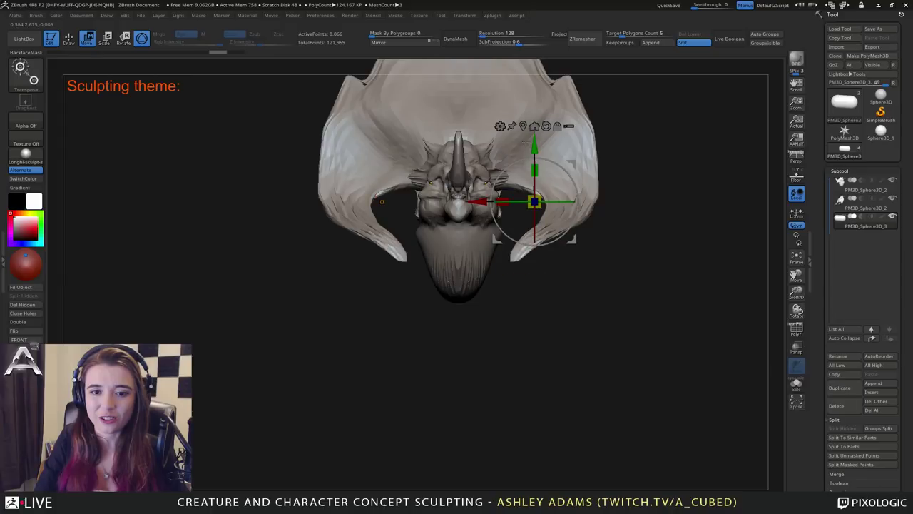
key(ctrl+z)
key(ctrl+z)
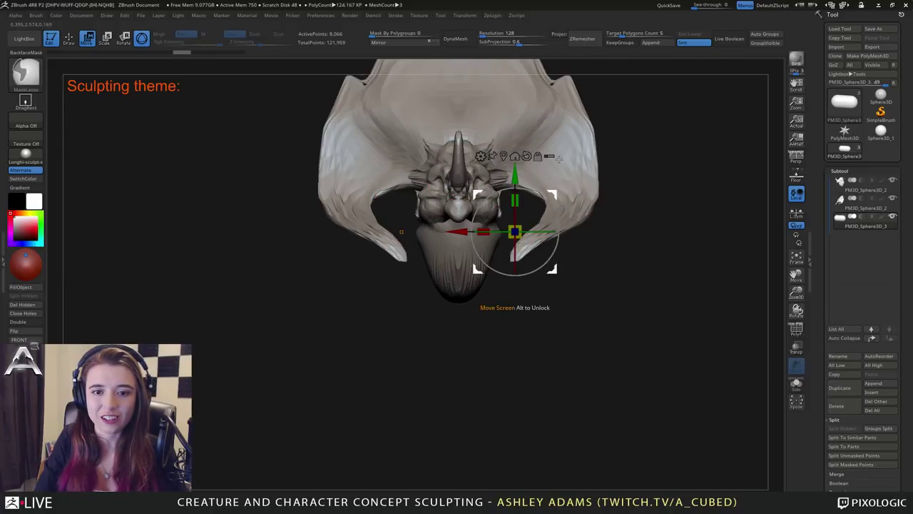
key(ctrl+z)
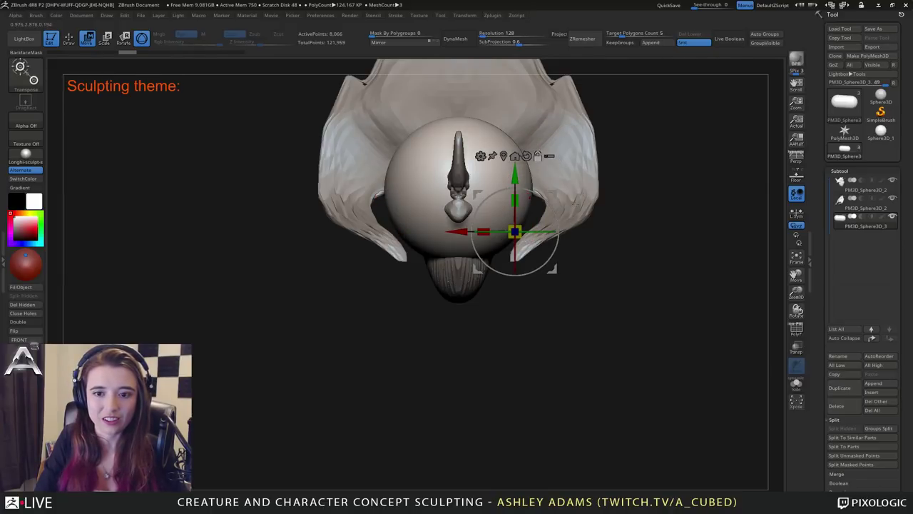
Move the sphere beside the head, scale it down to eyeball size and place it in the eye socket.
alt+drag(553, 193, 673, 173)
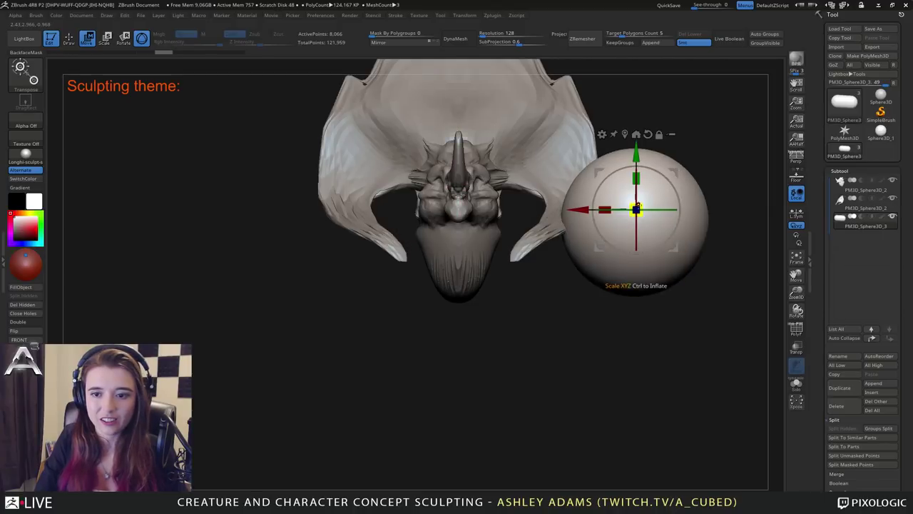
drag(636, 209, 636, 275)
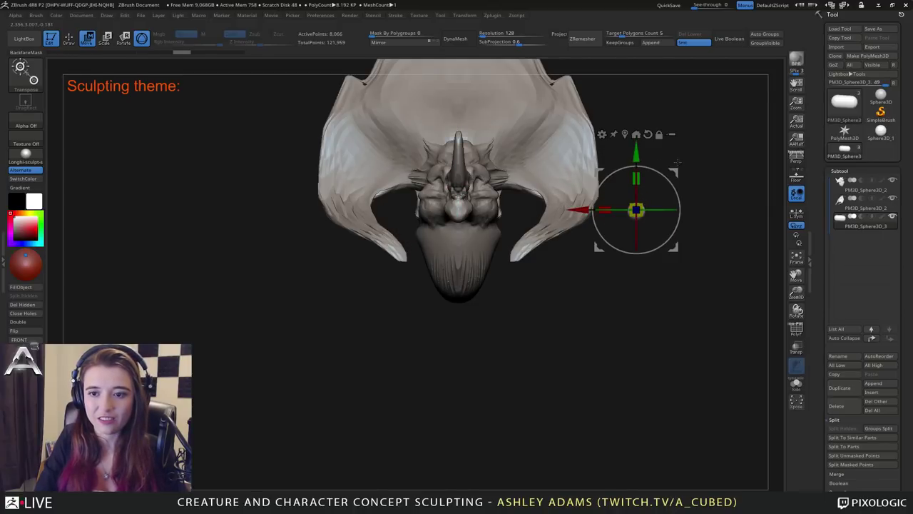
drag(674, 172, 514, 146)
right_drag(514, 147, 501, 155)
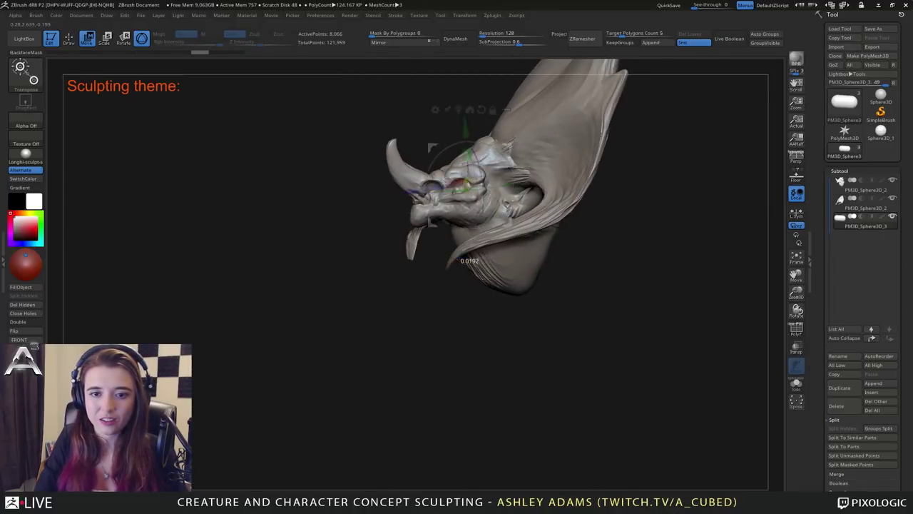
Duplicate the eyeball subtool and mirror the copy into the opposite eye socket.
key(q)
click(835, 385)
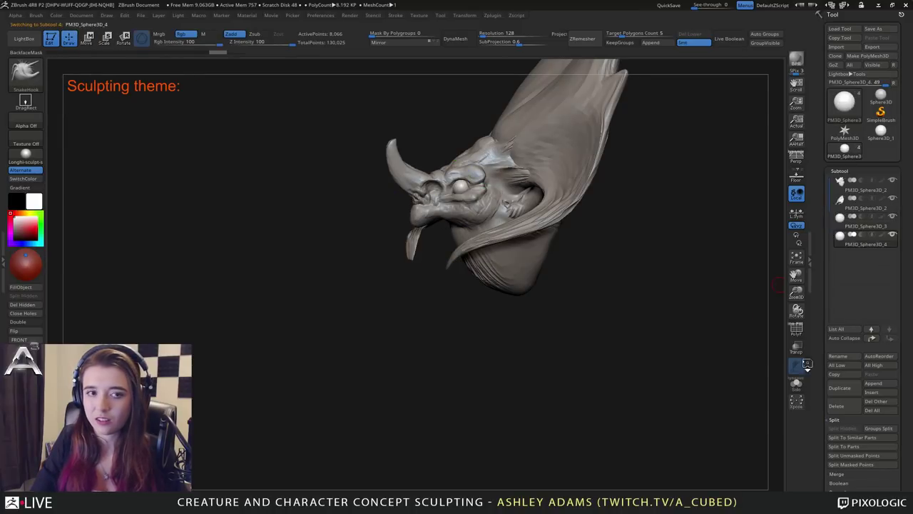
click(388, 44)
drag(357, 121, 428, 122)
right_drag(499, 214, 569, 257)
ctrl+right_drag(570, 257, 569, 222)
drag(571, 222, 592, 214)
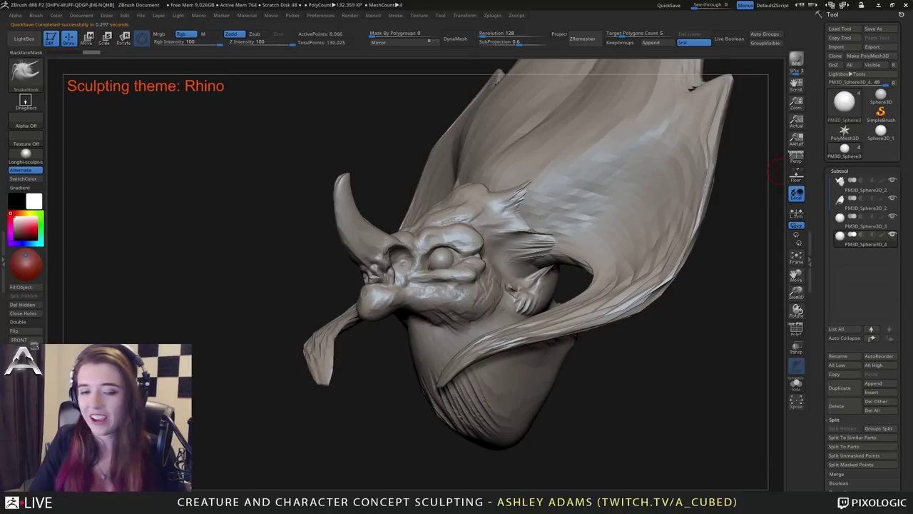
mouse_move(306, 239)
mouse_down()
mouse_move(592, 249)
mouse_move(642, 192)
mouse_move(492, 278)
mouse_move(342, 264)
mouse_move(299, 246)
mouse_up()
Merge the two eyeball subtools into one with MergeDown.
click(839, 227)
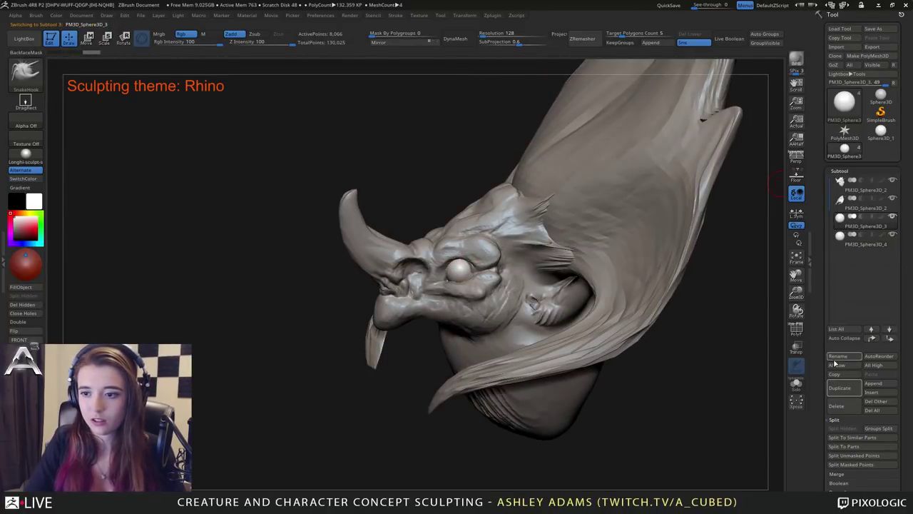
click(843, 474)
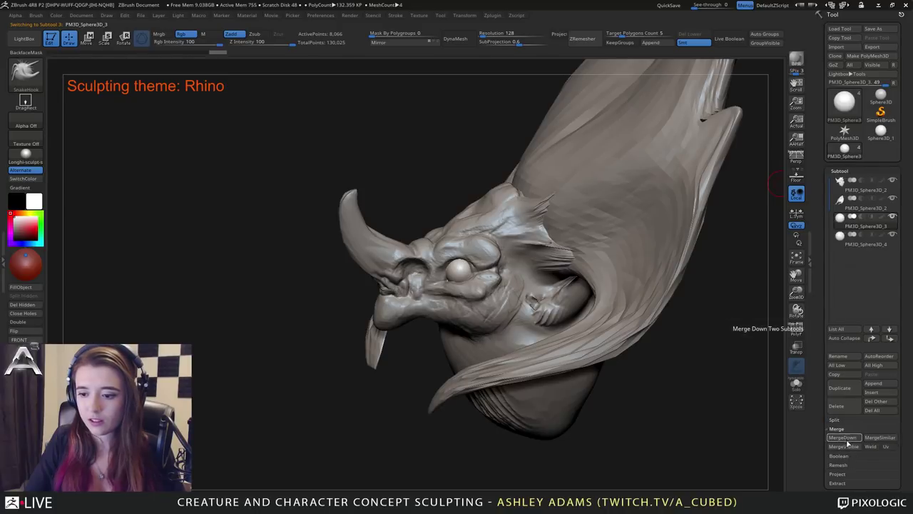
click(842, 437)
click(728, 460)
Select the head subtool and build up eyelids around the eyeballs with ClayBuildup strokes.
mouse_move(469, 243)
right_down()
mouse_move(543, 250)
mouse_move(474, 291)
mouse_move(399, 267)
mouse_move(468, 282)
right_up()
alt+click(476, 293)
key(b)
key(c)
key(b)
mouse_move(444, 277)
mouse_down()
mouse_move(468, 291)
mouse_move(481, 280)
mouse_move(479, 266)
mouse_move(451, 265)
mouse_move(478, 278)
mouse_move(453, 271)
mouse_up()
mouse_move(243, 236)
mouse_down()
mouse_move(493, 268)
mouse_move(414, 264)
mouse_up()
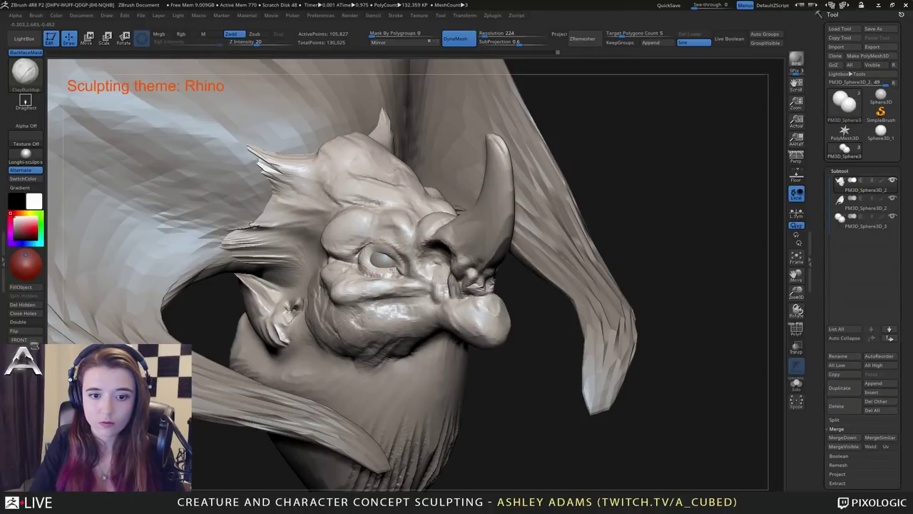
right_drag(377, 261, 380, 257)
drag(381, 255, 364, 261)
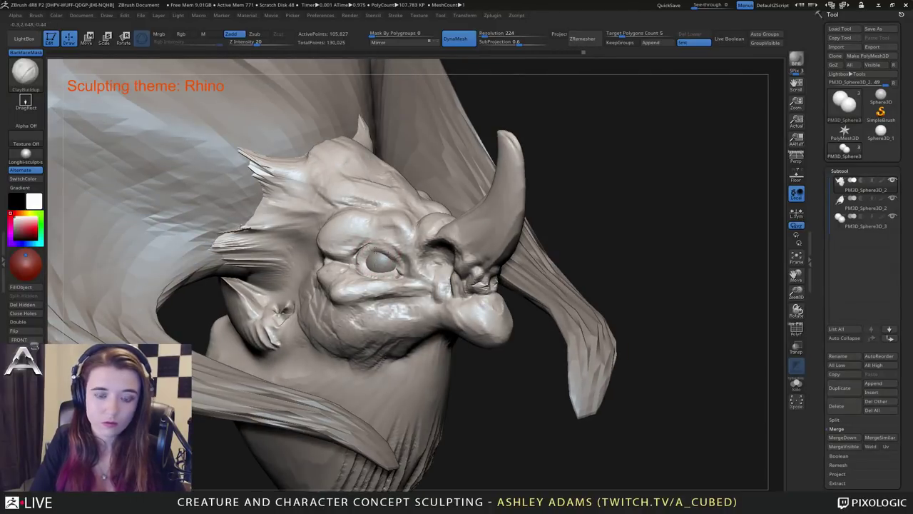
Add a ClayBuildup stroke at the outer corner of the eye, then pull the brow ridge with SnakeHook.
mouse_move(362, 261)
right_down()
mouse_move(371, 250)
mouse_move(354, 253)
right_up()
drag(356, 249, 346, 260)
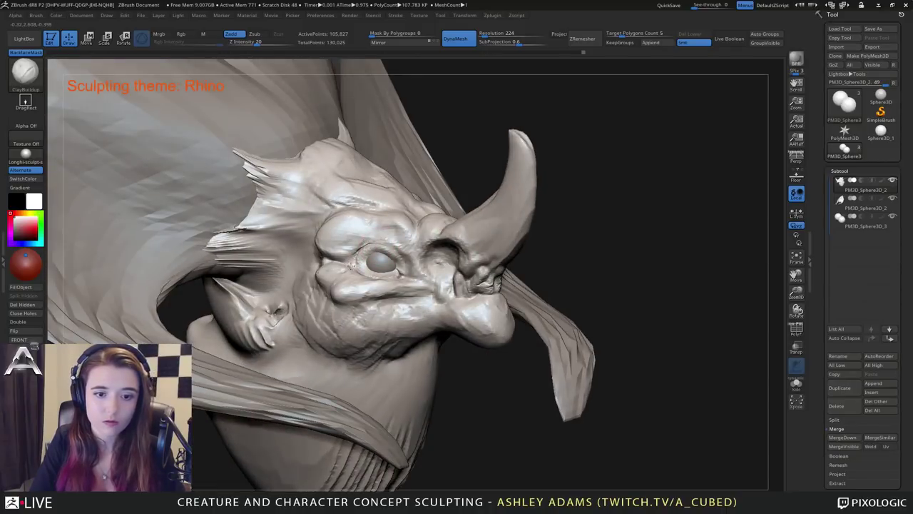
right_drag(321, 254, 330, 243)
key(b)
key(s)
key(h)
key(space)
mouse_move(332, 258)
mouse_down()
mouse_move(319, 258)
mouse_move(316, 234)
mouse_up()
ctrl+right_drag(368, 251, 385, 239)
right_drag(385, 240, 417, 240)
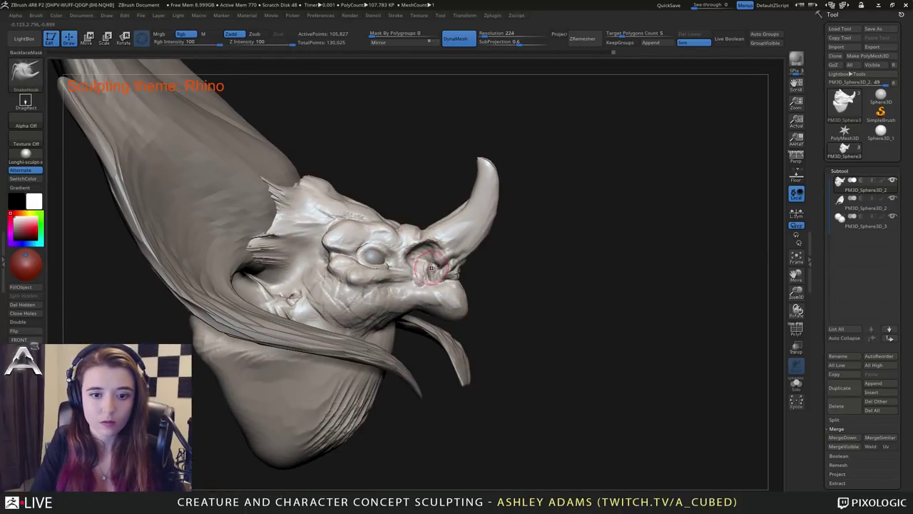
Pull the brow fold above the inner corner of the eye upward with SnakeHook.
mouse_move(446, 267)
right_down()
mouse_move(420, 274)
mouse_move(364, 262)
mouse_move(424, 260)
mouse_move(395, 252)
right_up()
key(b)
key(d)
key(s)
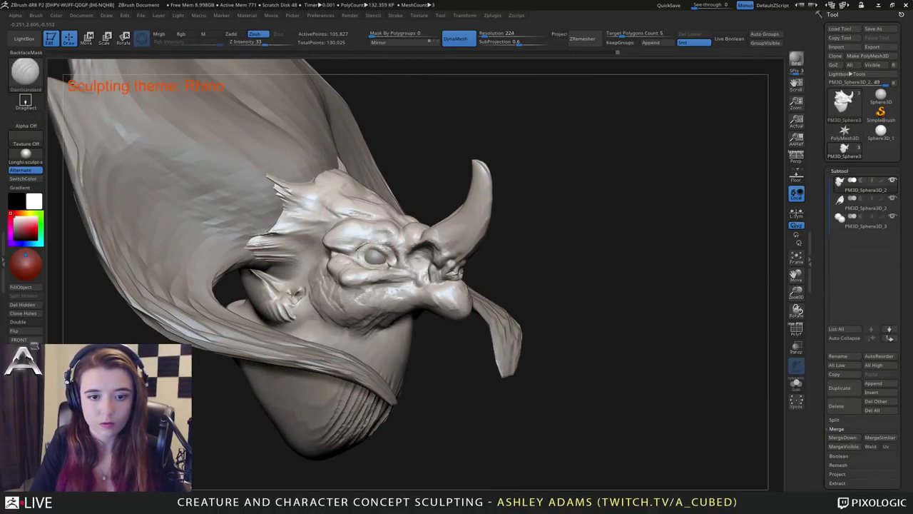
key(b)
key(s)
key(h)
mouse_move(395, 263)
right_down()
mouse_move(402, 269)
mouse_move(376, 251)
right_up()
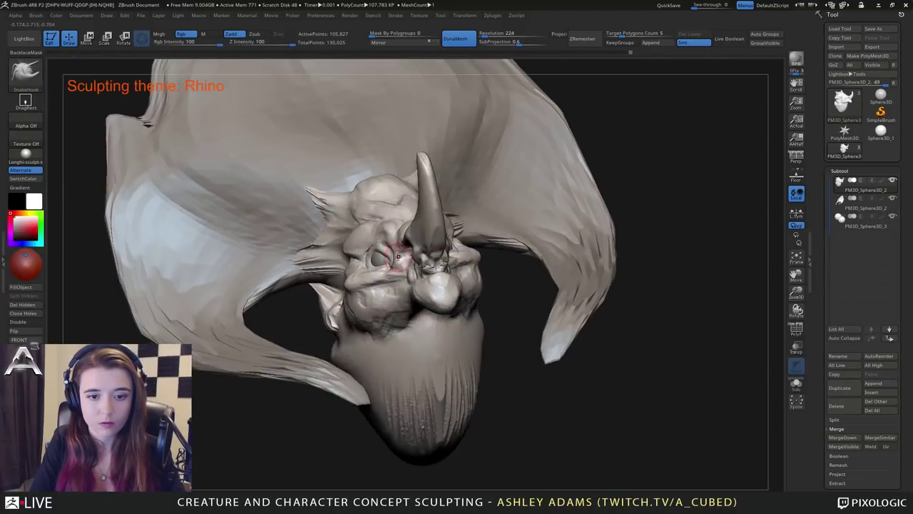
drag(387, 255, 382, 241)
mouse_move(381, 241)
right_down()
mouse_move(384, 267)
mouse_move(381, 222)
right_up()
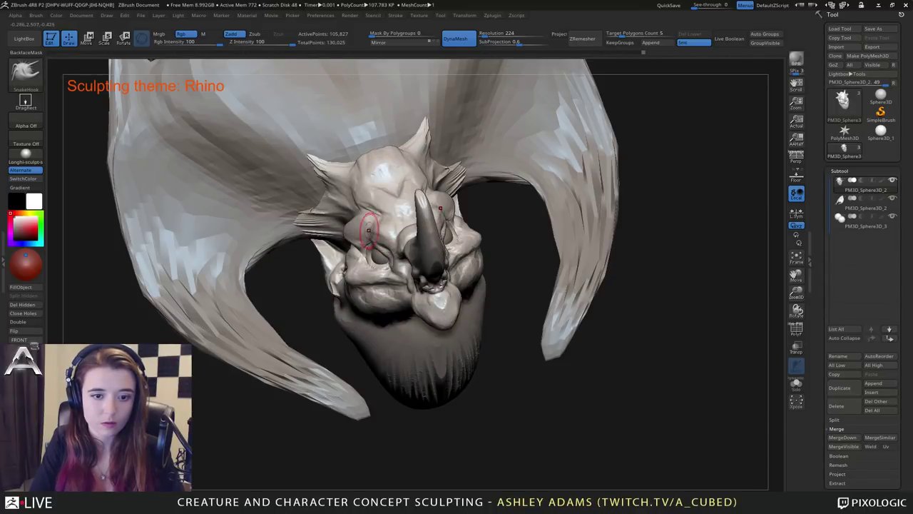
Reshape the brow ridges on both sides of the forehead with symmetrical SnakeHook strokes, working from above.
right_drag(357, 224, 448, 236)
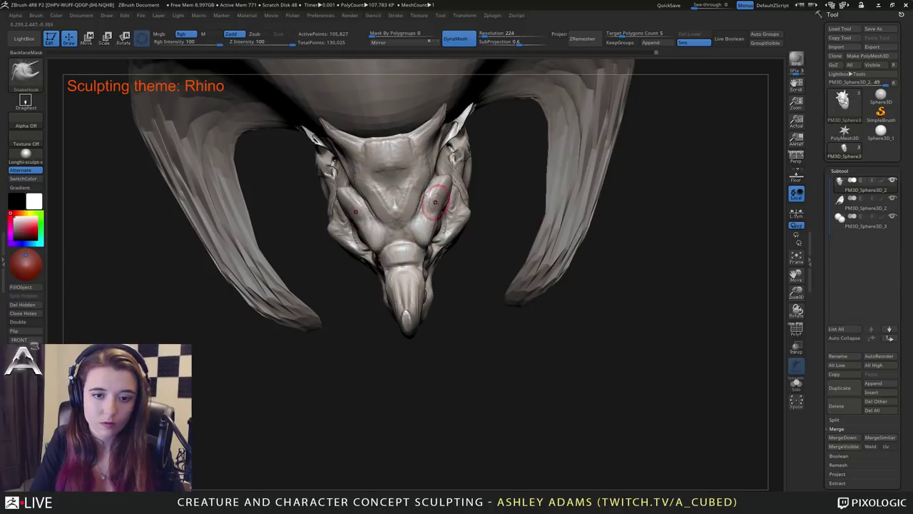
drag(414, 214, 409, 217)
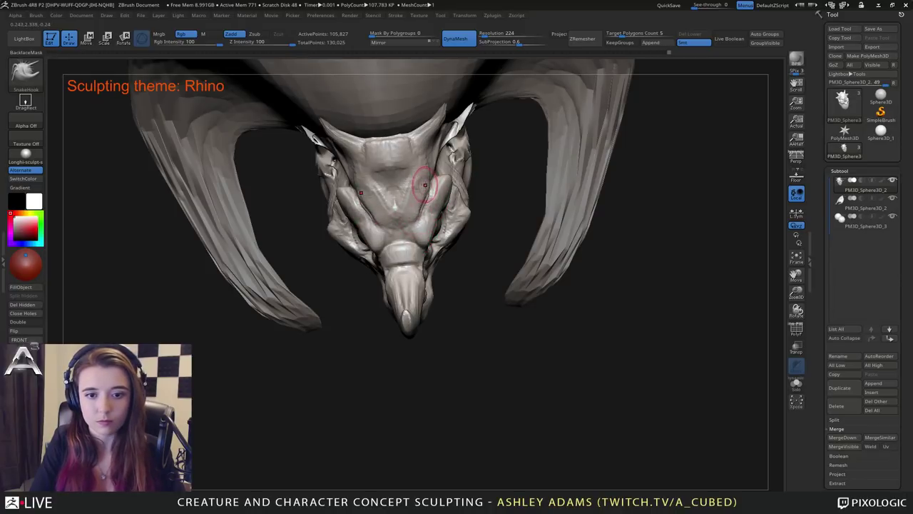
mouse_move(428, 173)
mouse_down()
mouse_move(430, 142)
mouse_move(431, 177)
mouse_up()
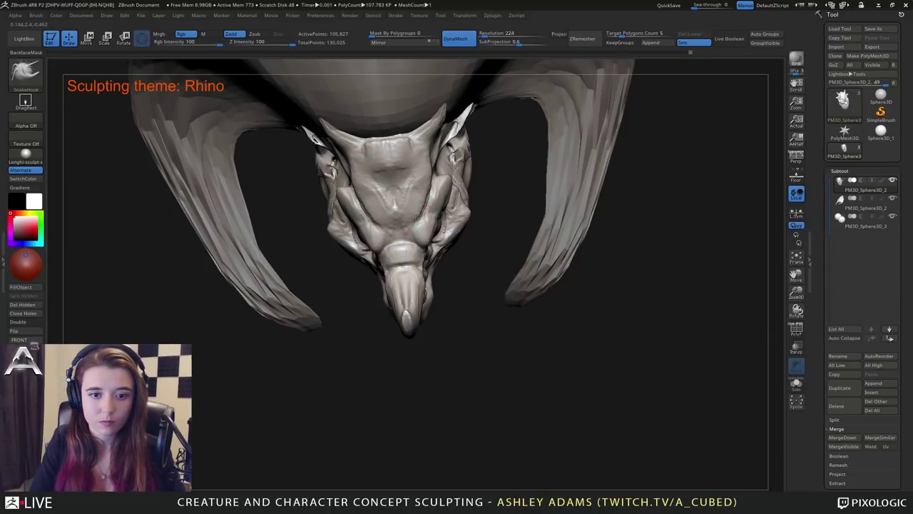
Resize the SnakeHook brush and pull the tip of the protruding lower lip into a fuller shape.
mouse_move(383, 254)
right_down()
mouse_move(428, 218)
mouse_move(378, 210)
mouse_move(440, 217)
mouse_move(423, 224)
right_up()
key(space)
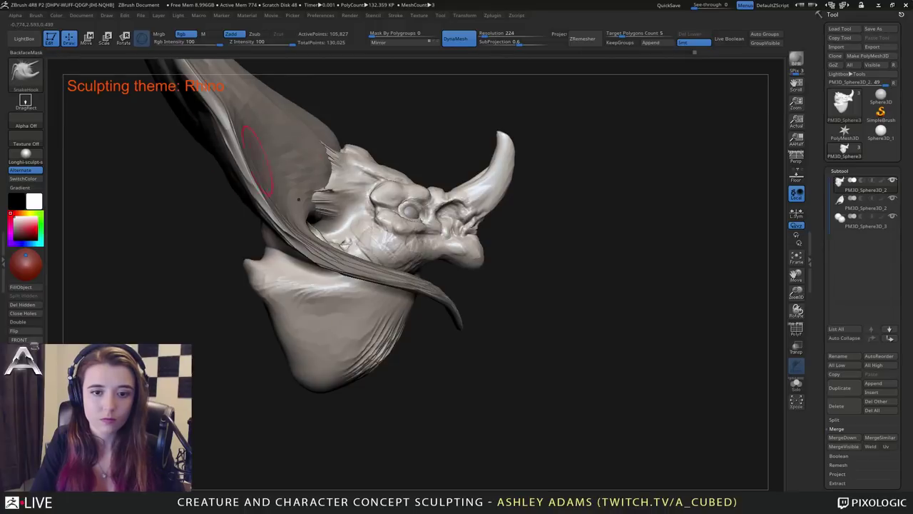
right_drag(257, 160, 389, 274)
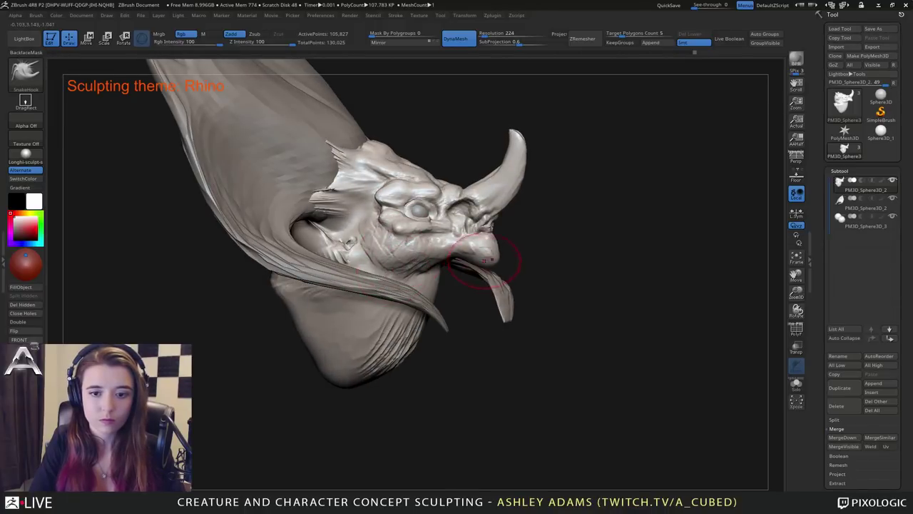
right_drag(485, 260, 488, 246)
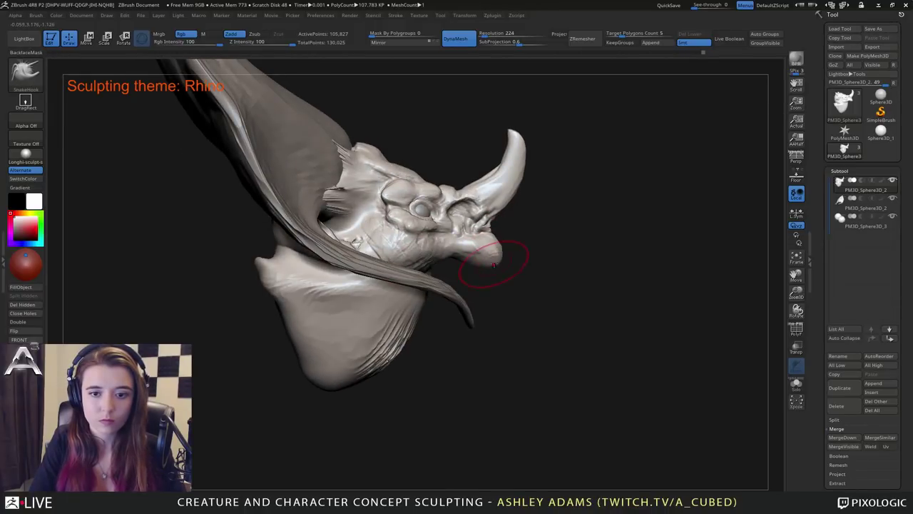
drag(494, 265, 492, 263)
key(space)
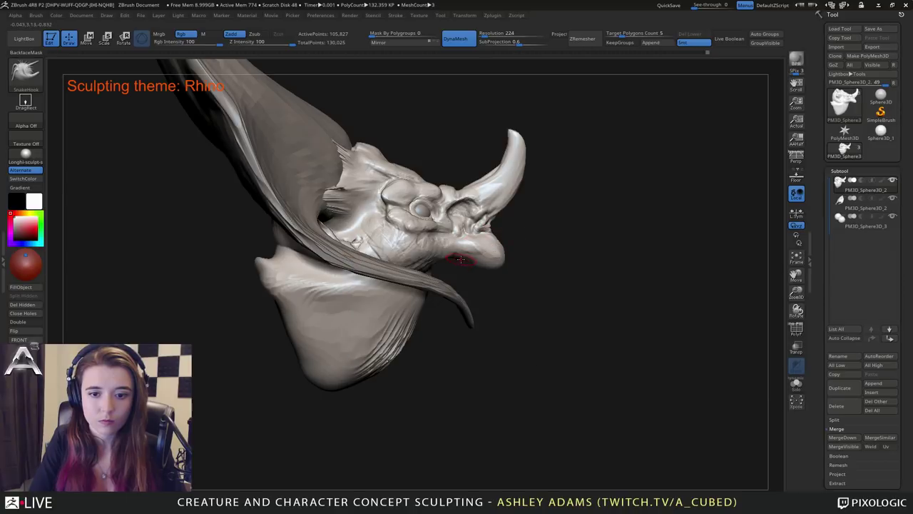
Add volume beneath the protruding lip and along the jaw with ClayBuildup.
right_drag(450, 273, 454, 211)
key(b)
key(c)
key(b)
mouse_move(463, 283)
mouse_down()
mouse_move(444, 284)
mouse_move(459, 297)
mouse_move(466, 267)
mouse_move(457, 306)
mouse_move(450, 292)
mouse_up()
mouse_move(450, 285)
ctrl+right_down()
mouse_move(445, 230)
mouse_move(442, 257)
ctrl+right_up()
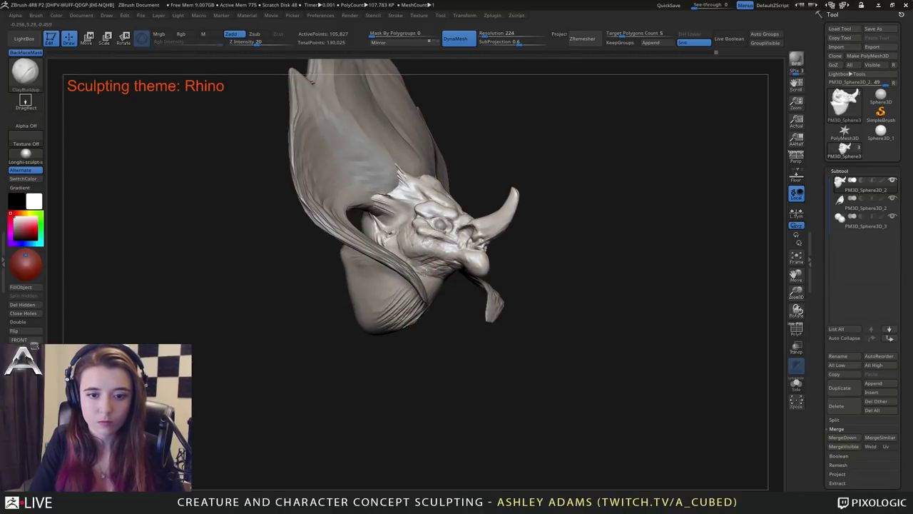
mouse_move(441, 258)
mouse_down()
mouse_move(394, 240)
mouse_move(428, 236)
mouse_move(400, 250)
mouse_up()
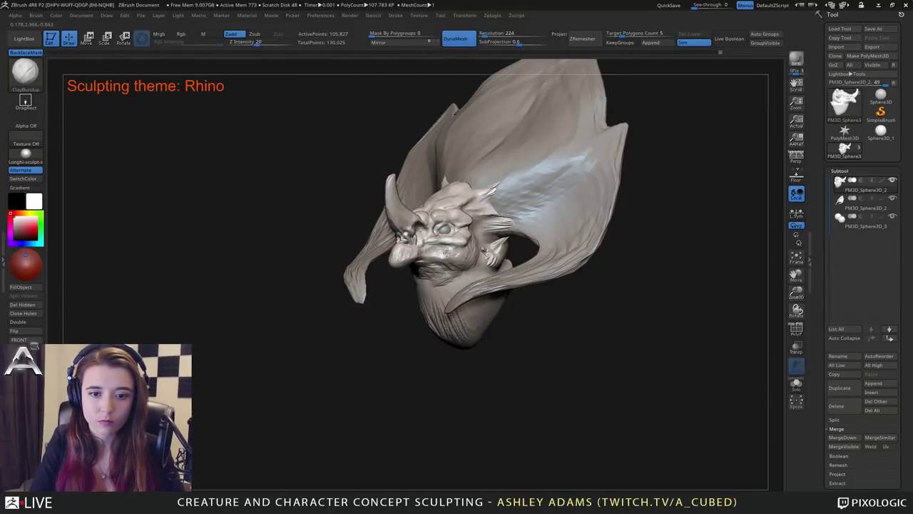
Build up the cheek and jaw folds behind the mouth with more ClayBuildup strokes from both sides.
mouse_move(465, 253)
right_down()
mouse_move(438, 255)
mouse_move(465, 260)
right_up()
mouse_move(460, 263)
mouse_down()
mouse_move(459, 271)
mouse_move(467, 260)
mouse_move(403, 257)
mouse_move(428, 281)
mouse_up()
mouse_move(432, 297)
right_down()
mouse_move(426, 261)
mouse_move(479, 299)
right_up()
right_drag(396, 258, 440, 253)
drag(408, 267, 385, 271)
right_drag(438, 269, 398, 261)
mouse_move(385, 206)
right_down()
mouse_move(439, 232)
mouse_move(442, 259)
right_up()
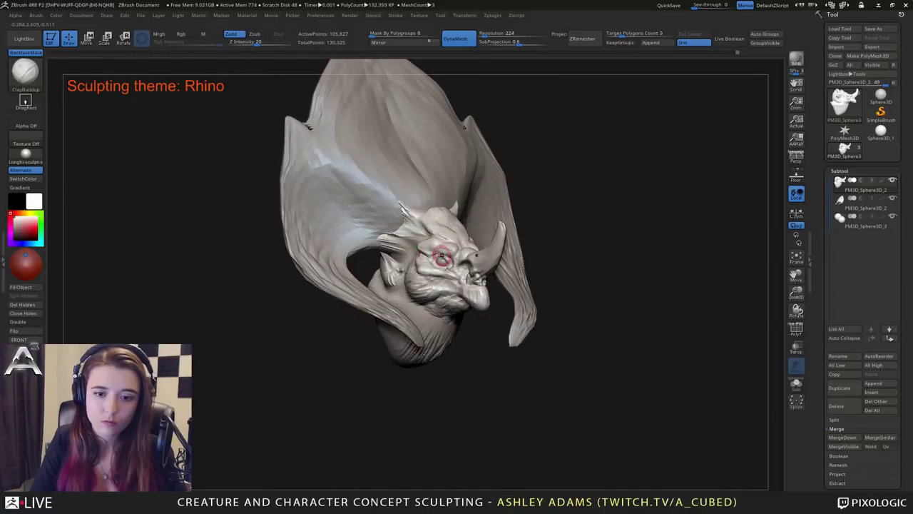
Carve creases along the mouth line and around the corner of the lips with DamStandard.
key(b)
key(d)
key(s)
drag(431, 281, 451, 283)
right_drag(428, 278, 467, 281)
drag(464, 286, 461, 282)
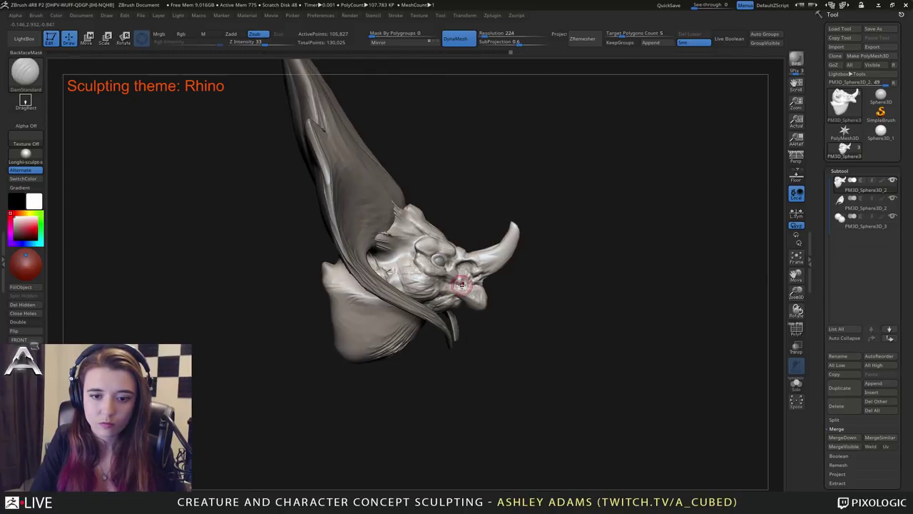
right_drag(470, 277, 445, 271)
key(space)
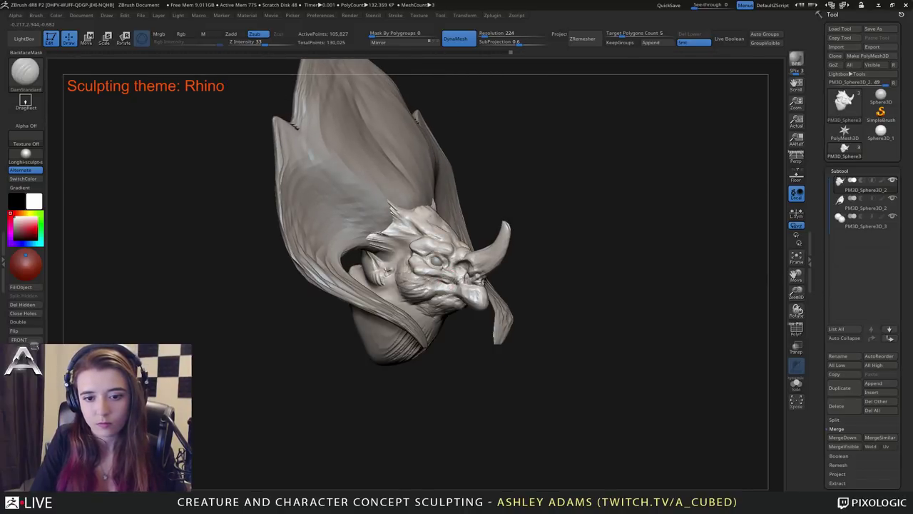
drag(458, 280, 460, 284)
right_drag(460, 281, 479, 279)
drag(459, 286, 464, 280)
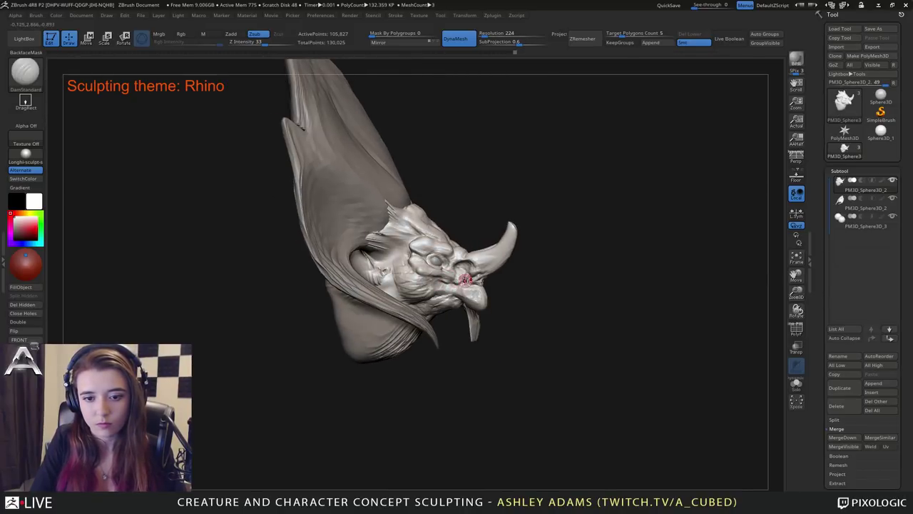
mouse_move(465, 279)
right_down()
mouse_move(465, 249)
mouse_move(490, 246)
right_up()
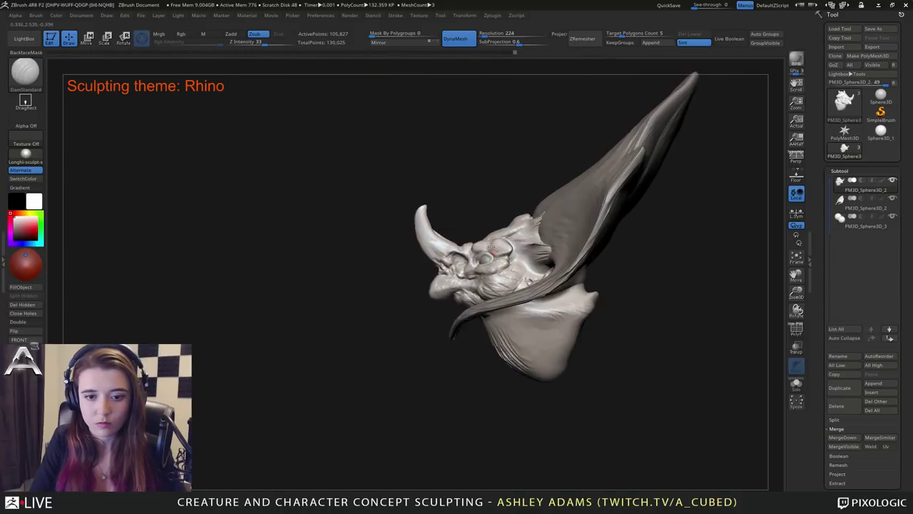
Select the frill subtool and pull its lower side edges outward into pointed corners with a large SnakeHook brush.
key(b)
key(s)
key(h)
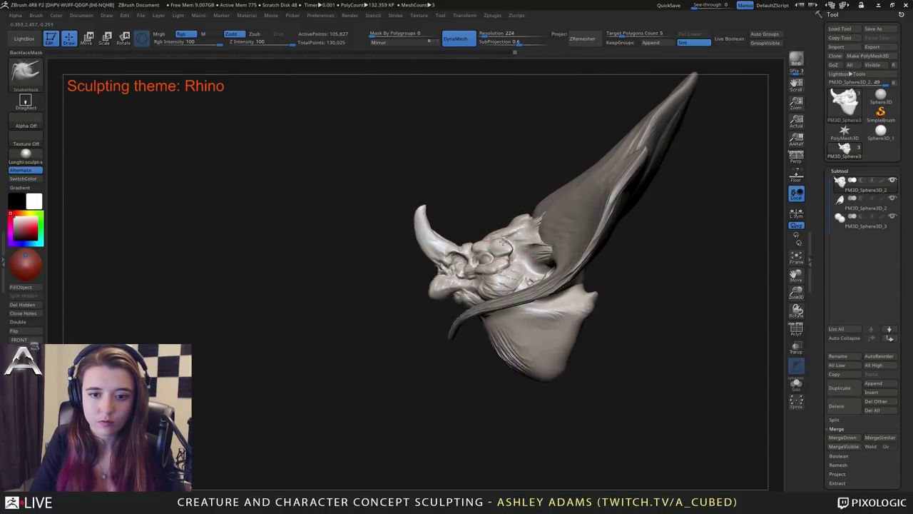
right_drag(495, 238, 509, 265)
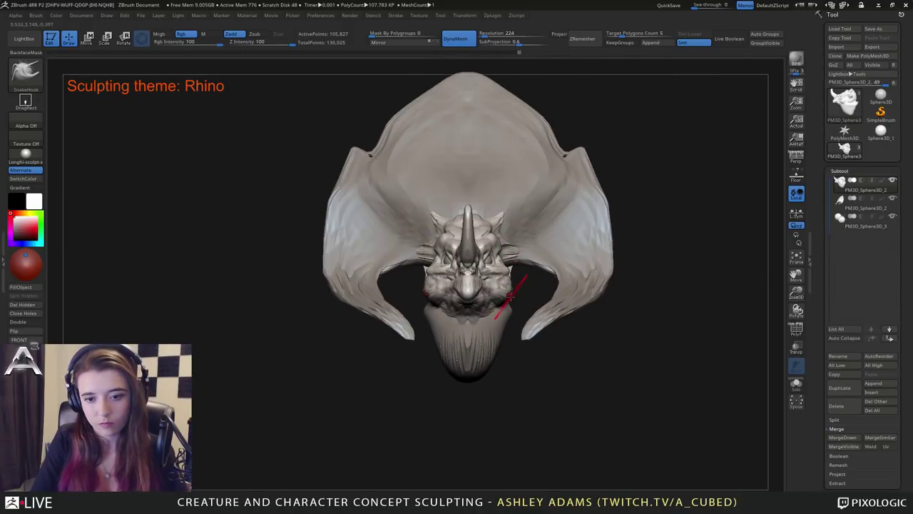
mouse_move(521, 233)
ctrl+right_down()
mouse_move(541, 172)
mouse_move(543, 187)
ctrl+right_up()
alt+click(562, 276)
key(space)
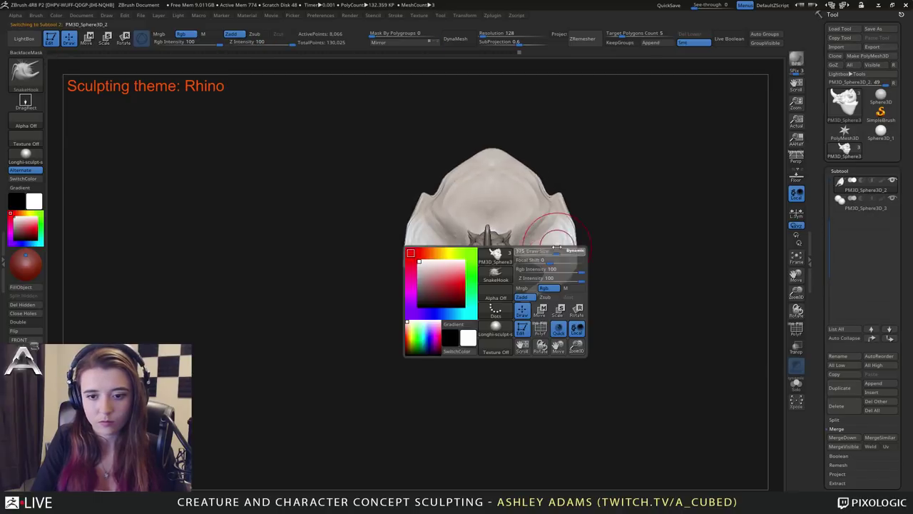
drag(562, 276, 538, 275)
mouse_move(424, 239)
right_down()
mouse_move(508, 228)
mouse_move(449, 228)
right_up()
key(space)
mouse_move(432, 238)
mouse_down()
mouse_move(419, 237)
mouse_move(420, 259)
mouse_up()
key(space)
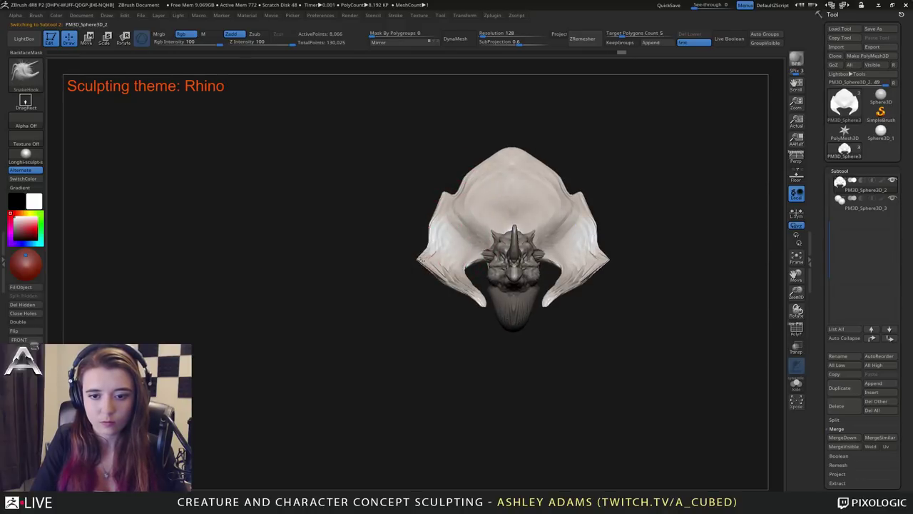
right_drag(426, 241, 434, 237)
key(space)
drag(434, 237, 430, 234)
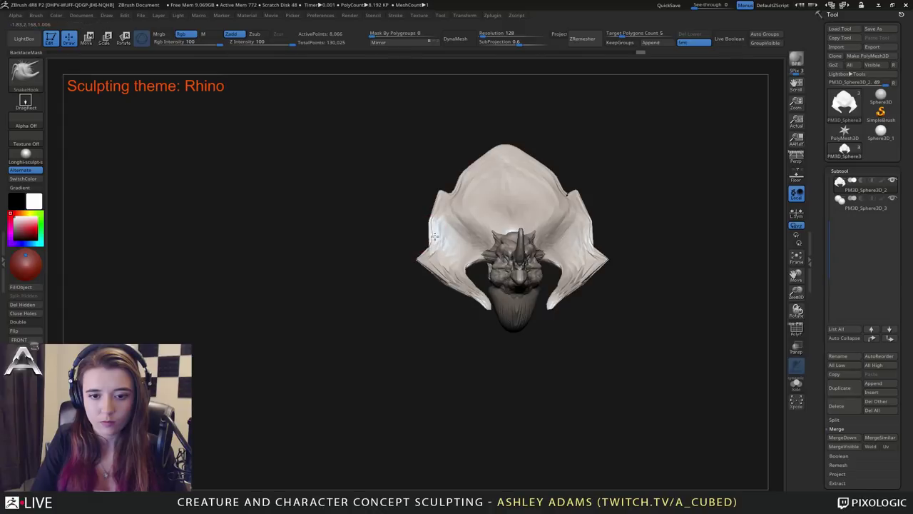
Build up ridges on the frill's surface beside the head and toward its upper edge with ClayBuildup.
mouse_move(435, 236)
right_down()
mouse_move(443, 262)
mouse_move(431, 282)
mouse_move(461, 250)
right_up()
key(b)
key(c)
key(b)
mouse_move(480, 250)
mouse_down()
mouse_move(450, 270)
mouse_move(481, 254)
mouse_move(450, 233)
mouse_move(451, 223)
mouse_move(482, 250)
mouse_move(466, 254)
mouse_up()
mouse_move(493, 248)
mouse_down()
mouse_move(470, 259)
mouse_move(457, 238)
mouse_move(488, 250)
mouse_up()
right_drag(488, 243, 450, 214)
mouse_move(492, 178)
right_down()
mouse_move(501, 199)
mouse_move(452, 200)
right_up()
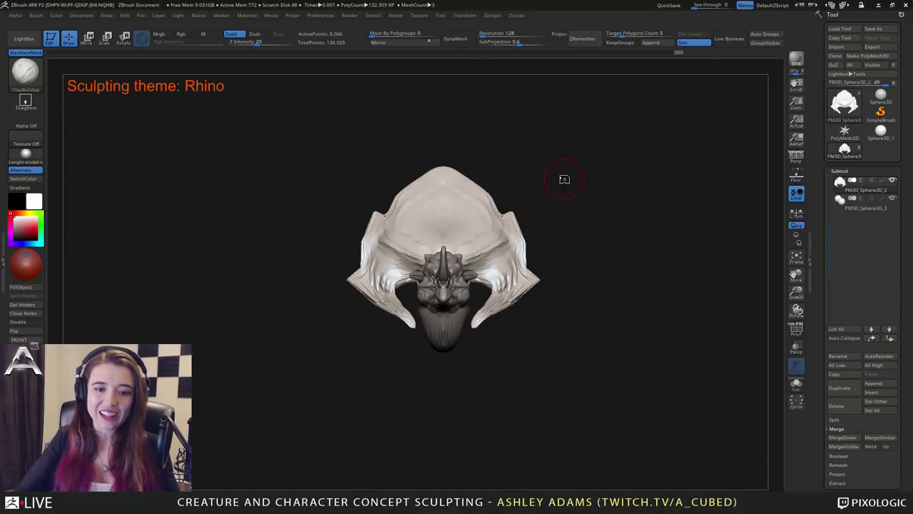
drag(564, 180, 455, 221)
right_click(386, 221)
mouse_move(398, 219)
mouse_down()
mouse_move(387, 219)
mouse_move(418, 231)
mouse_move(428, 182)
mouse_move(405, 188)
mouse_move(415, 191)
mouse_up()
Adjust the outer silhouette of the upper frill with SnakeHook.
key(b)
key(s)
key(h)
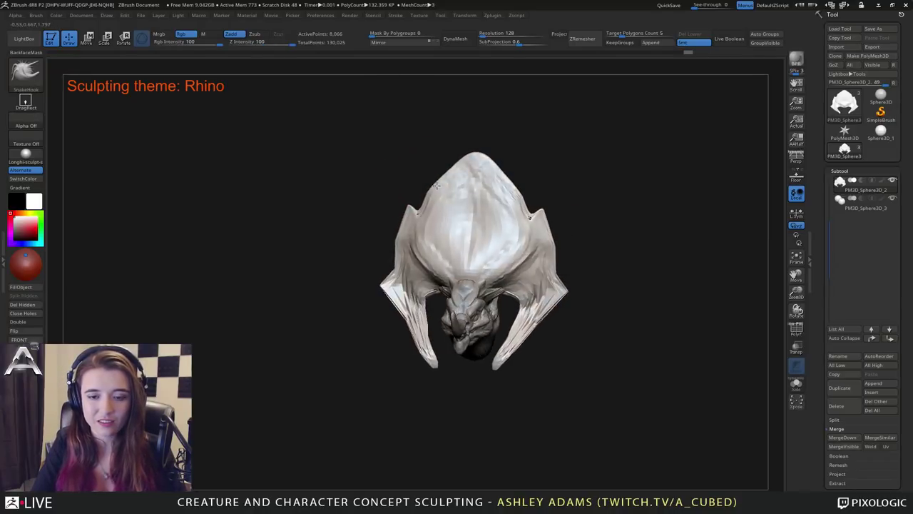
key(space)
drag(491, 203, 479, 204)
right_drag(471, 228, 479, 250)
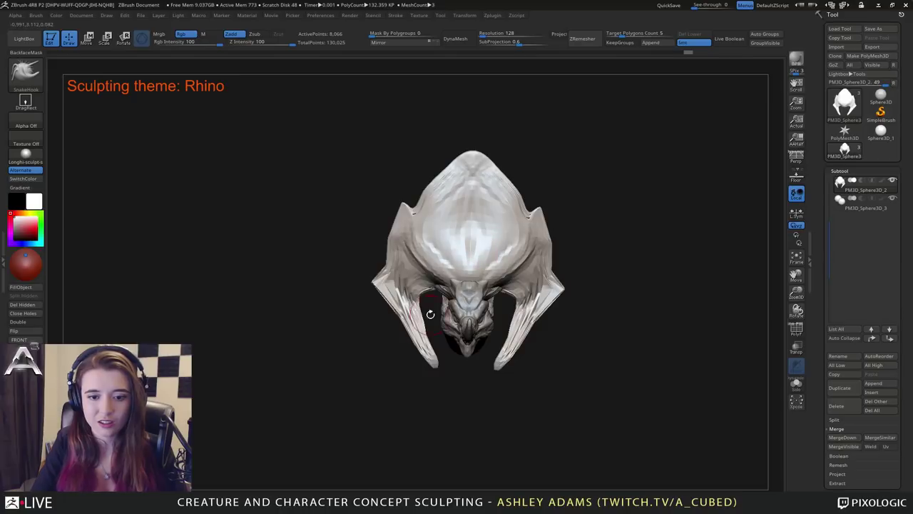
Resize the SnakeHook brush and slim the frill's curved lower prongs into narrower tips.
key(space)
drag(429, 312, 438, 310)
mouse_move(438, 309)
right_down()
mouse_move(432, 267)
mouse_move(438, 291)
right_up()
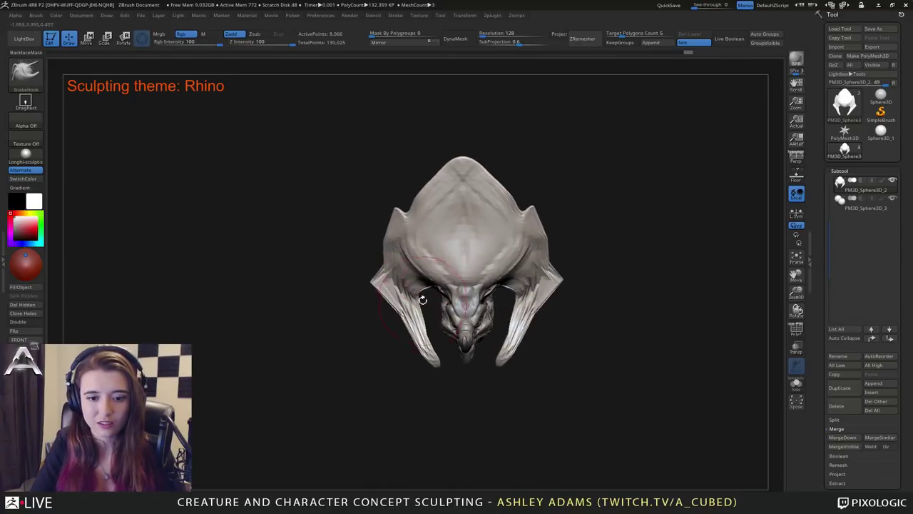
drag(415, 324, 406, 327)
right_drag(408, 329, 412, 289)
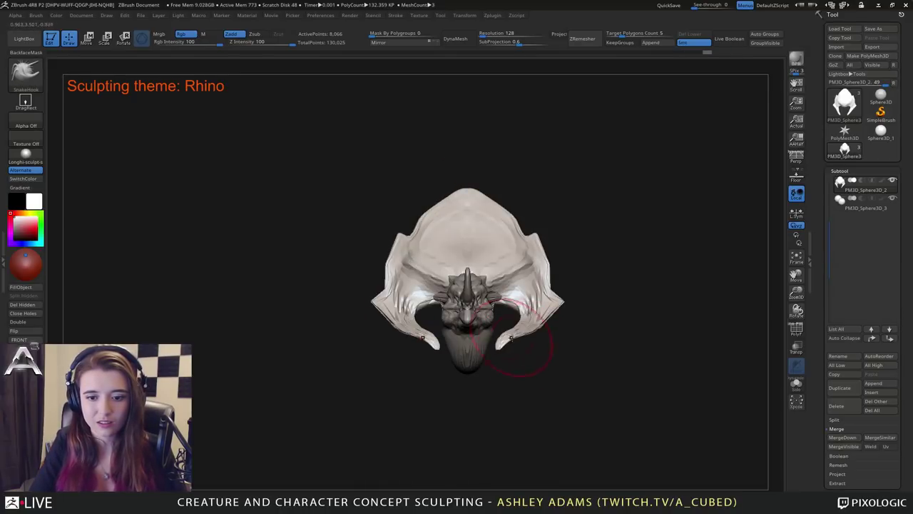
key(space)
drag(508, 335, 497, 333)
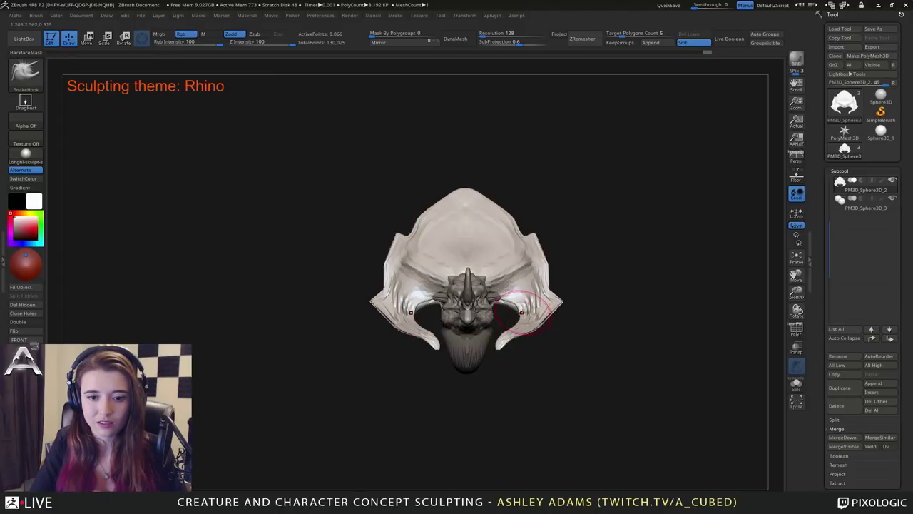
Pull a strut from the frill's inner edge across the gap toward the side of the head with SnakeHook.
drag(517, 305, 496, 306)
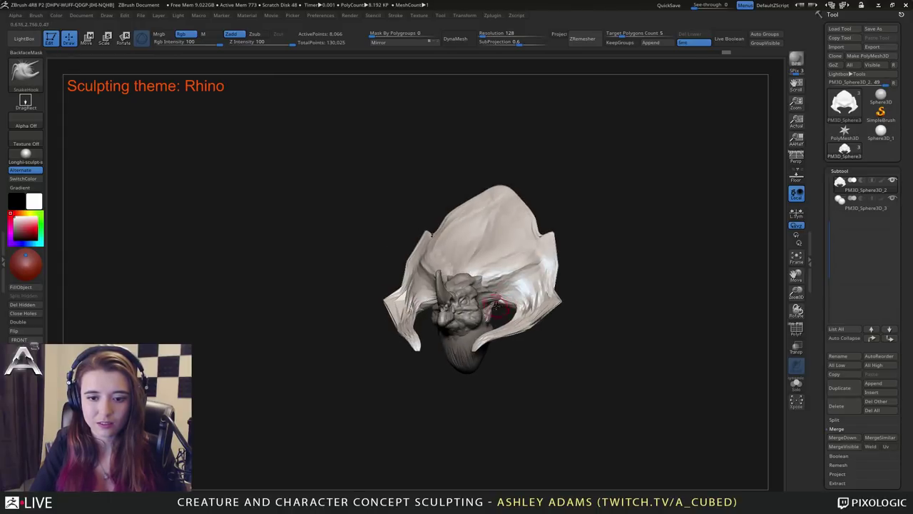
right_drag(496, 306, 475, 318)
mouse_move(494, 304)
mouse_down()
mouse_move(483, 317)
mouse_move(508, 293)
mouse_move(525, 306)
mouse_move(528, 296)
mouse_move(522, 321)
mouse_move(485, 329)
mouse_move(410, 312)
mouse_up()
drag(413, 273, 369, 196)
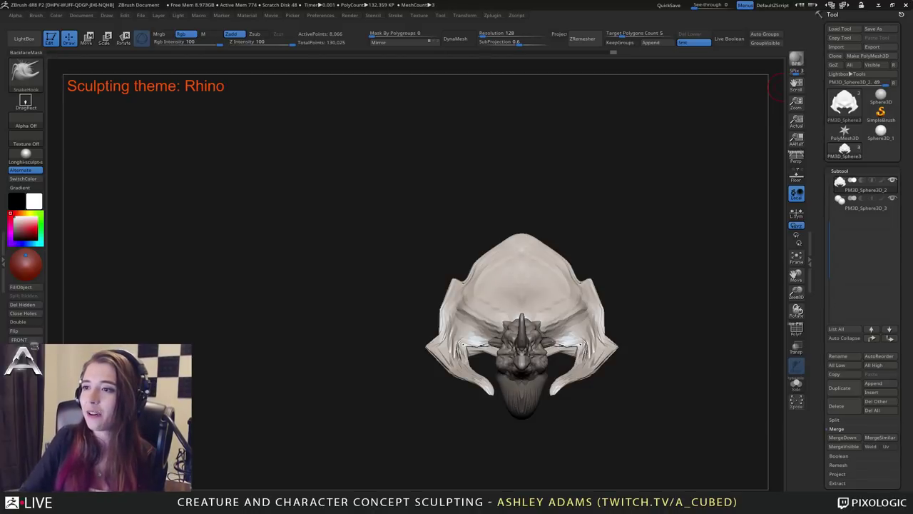
Resize the SnakeHook brush and pull the frill's base closer to the top of the head.
drag(628, 279, 715, 275)
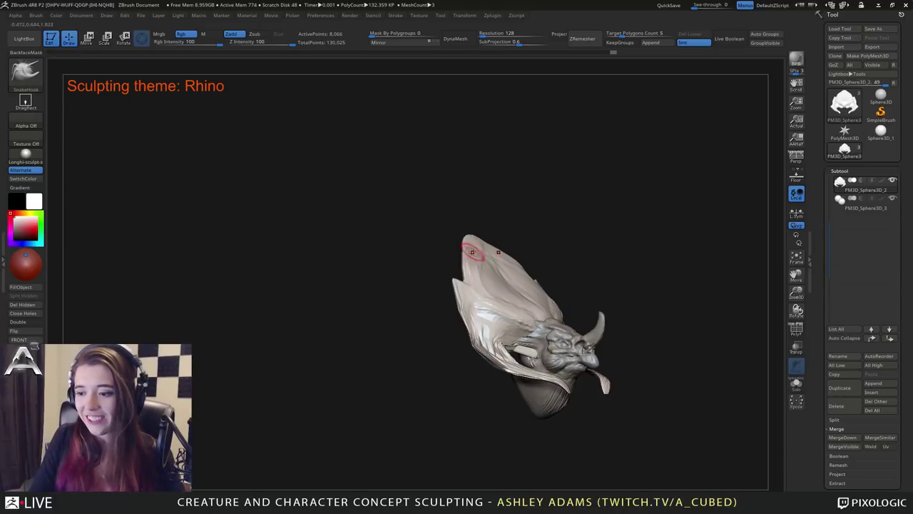
drag(474, 251, 514, 259)
right_drag(518, 260, 526, 243)
key(space)
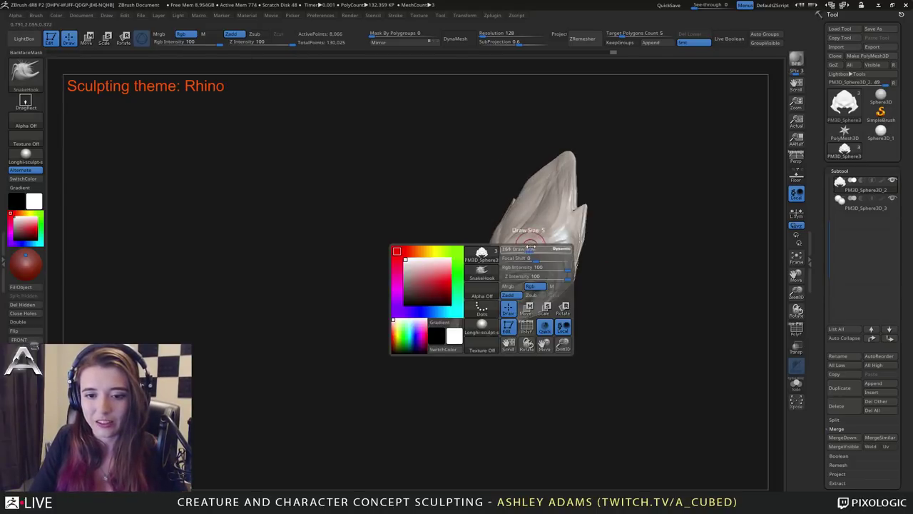
drag(532, 246, 542, 247)
ctrl+right_drag(526, 247, 510, 282)
key(space)
drag(509, 281, 493, 278)
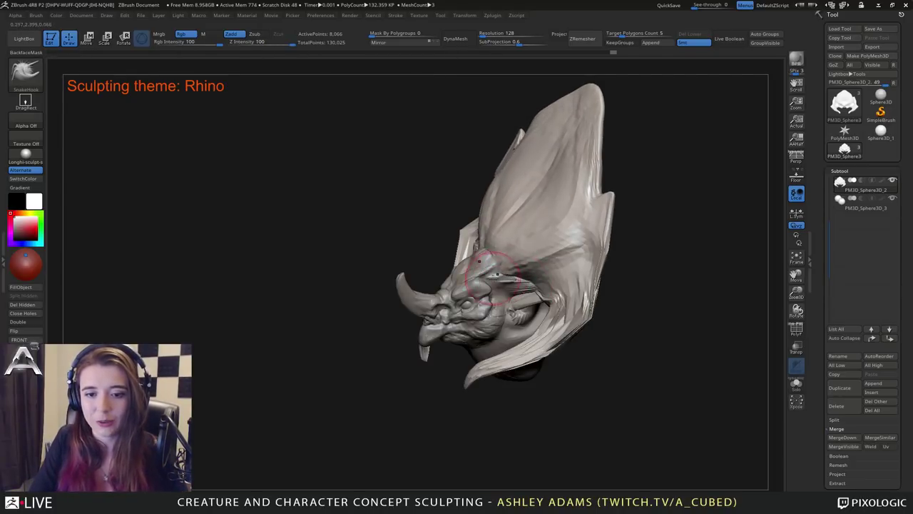
right_drag(490, 276, 529, 296)
drag(510, 251, 509, 272)
mouse_move(509, 272)
right_down()
mouse_move(471, 242)
mouse_move(499, 231)
mouse_move(507, 244)
mouse_move(488, 227)
mouse_move(525, 251)
right_up()
Carve a crease along the frill's lower surface just above the head with DamStandard.
key(space)
key(b)
key(d)
key(s)
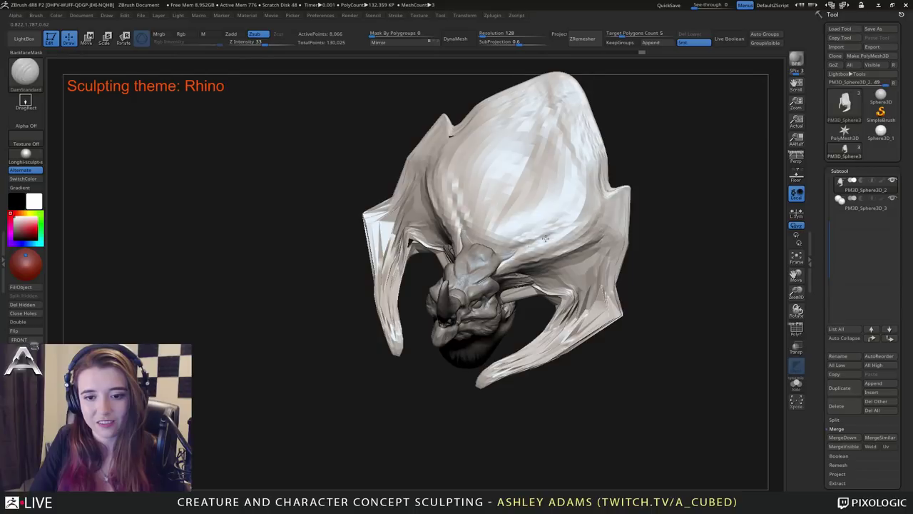
mouse_move(499, 260)
mouse_down()
mouse_move(492, 266)
mouse_move(502, 267)
mouse_move(587, 198)
mouse_move(566, 234)
mouse_move(606, 211)
mouse_move(579, 216)
mouse_move(566, 206)
mouse_move(578, 212)
mouse_up()
right_drag(578, 211, 600, 208)
Pull the frill's lower edge into points over the back of the head with SnakeHook.
key(b)
key(s)
key(h)
drag(593, 219, 603, 209)
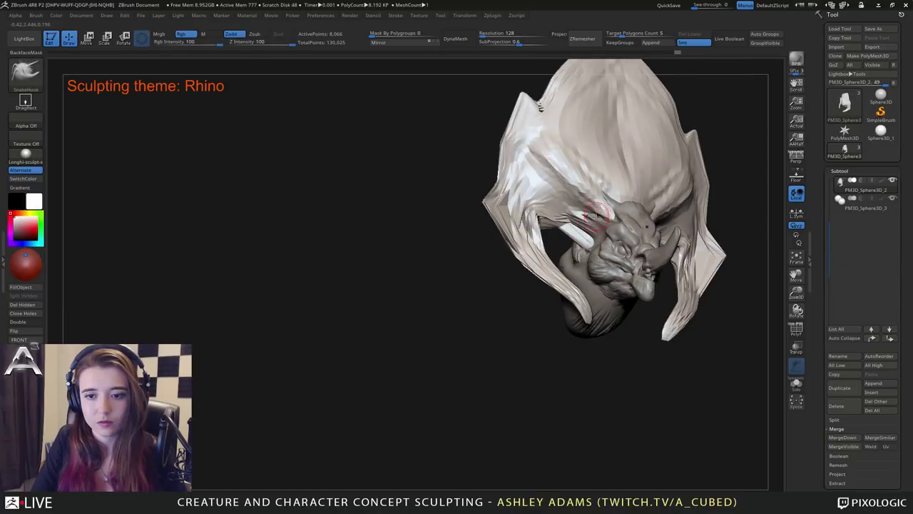
mouse_move(604, 209)
right_down()
mouse_move(553, 207)
mouse_move(569, 201)
right_up()
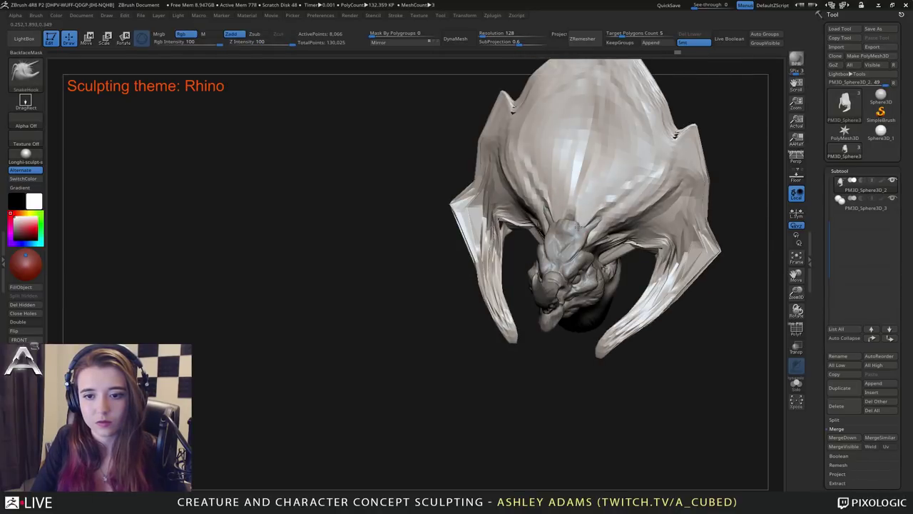
drag(577, 222, 589, 228)
ctrl+right_drag(589, 228, 581, 214)
right_drag(581, 214, 579, 231)
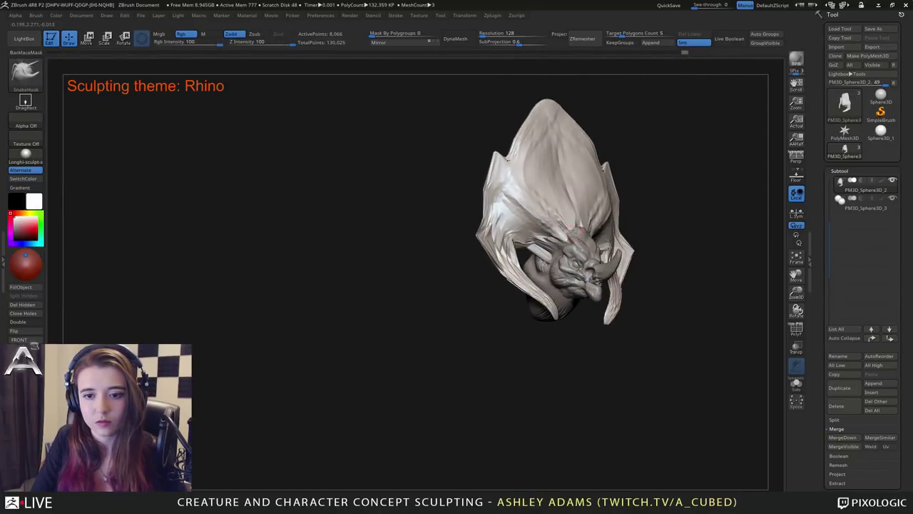
Make the head the active subtool and pull its rear crown spikes back onto the frill with SnakeHook.
alt+click(579, 233)
key(space)
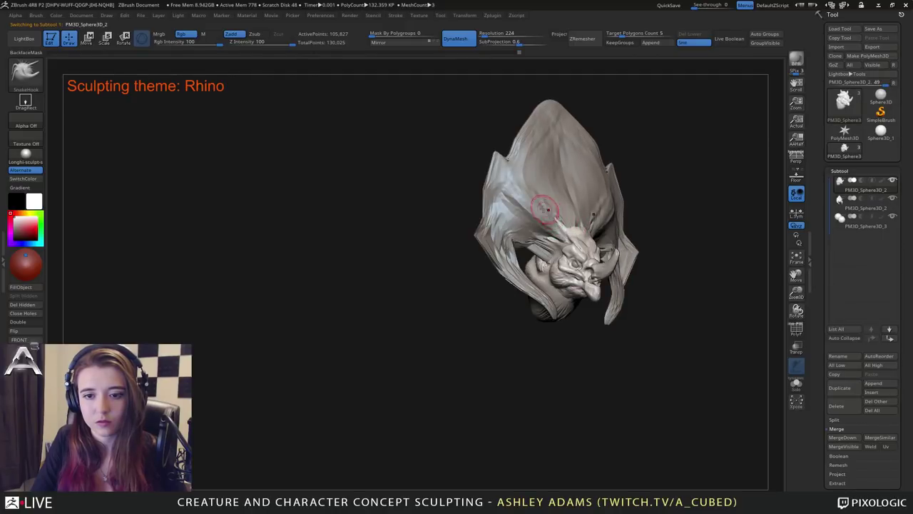
drag(546, 211, 575, 212)
right_click(574, 213)
alt+right_drag(574, 213, 572, 170)
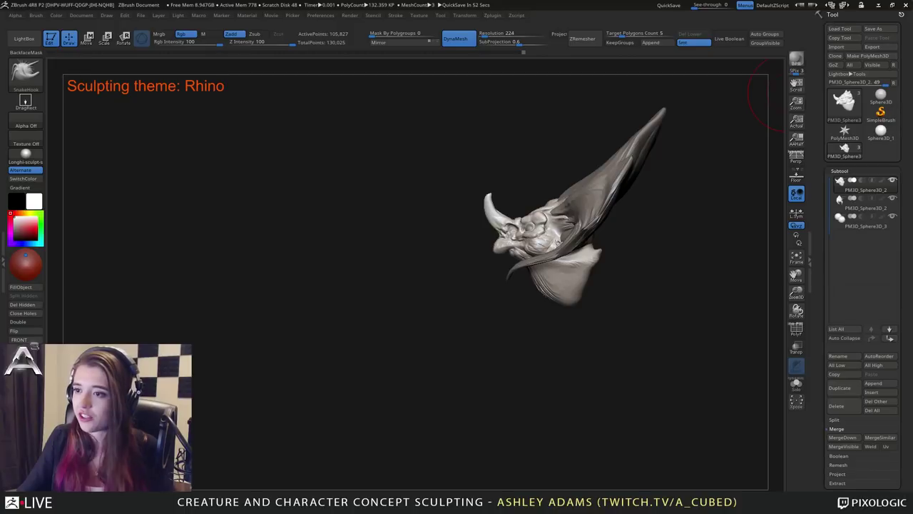
Try to sharpen the fold across the side of the neck with a smaller Pinch brush.
mouse_move(546, 239)
right_down()
mouse_move(611, 245)
mouse_move(541, 263)
mouse_move(574, 273)
right_up()
key(space)
drag(574, 273, 551, 271)
key(b)
key(p)
key(i)
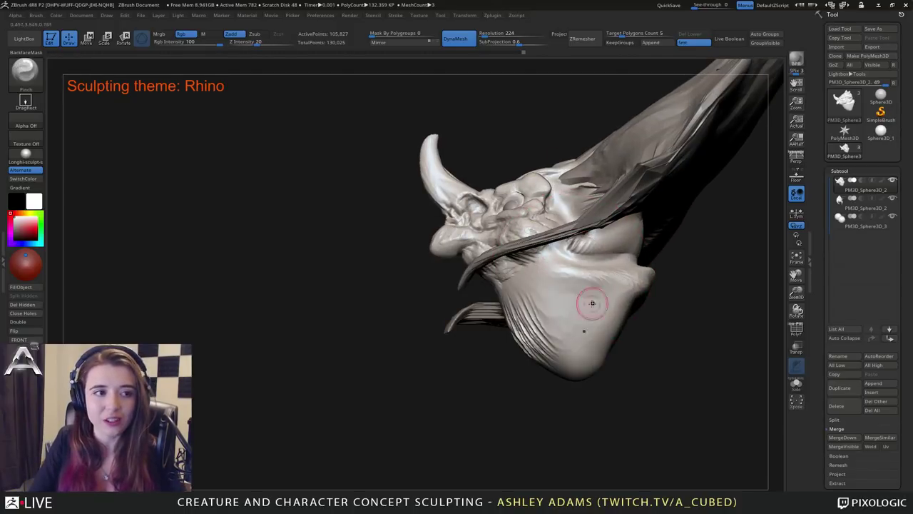
right_drag(577, 279, 560, 238)
mouse_move(537, 238)
mouse_down()
mouse_move(592, 245)
mouse_move(572, 245)
mouse_up()
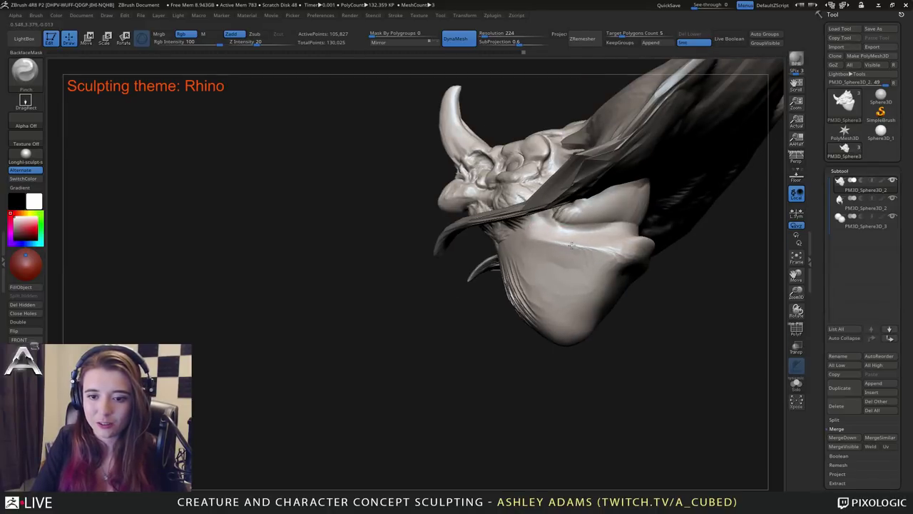
Try to pinch a hard crease across the neck fold with the polyframe displayed, then hide the polyframe.
right_drag(600, 251, 546, 349)
key(space)
right_drag(581, 298, 564, 301)
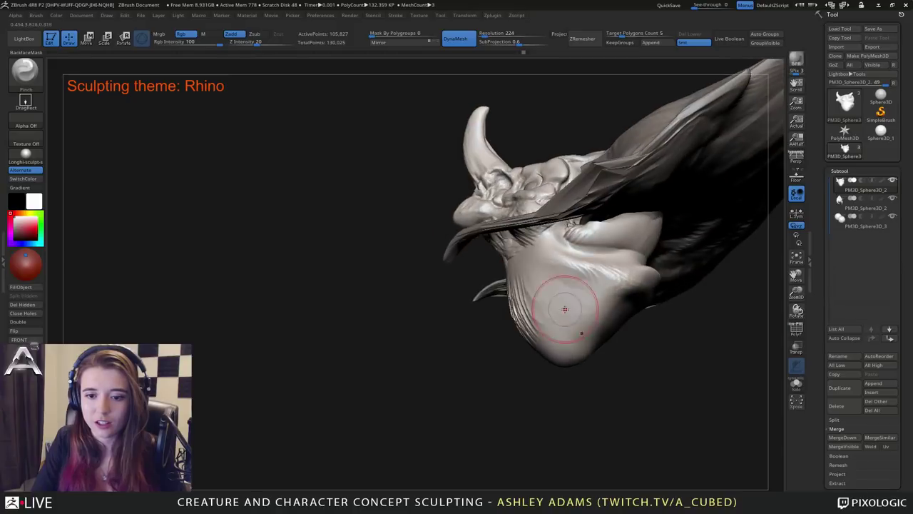
click(795, 328)
alt+right_drag(618, 326, 509, 204)
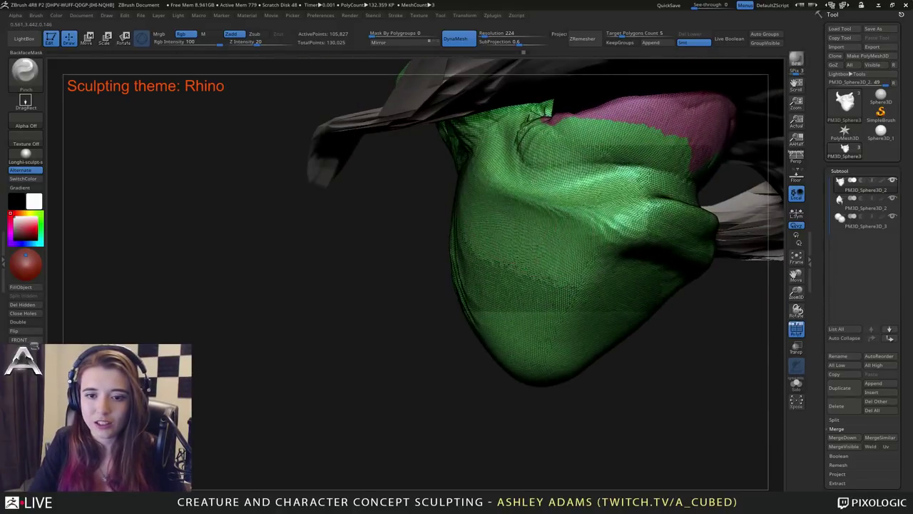
drag(573, 216, 601, 220)
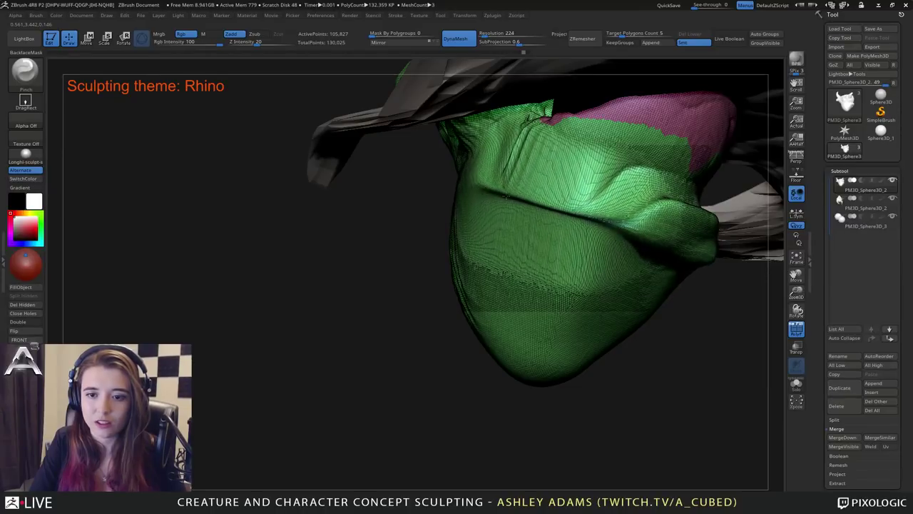
mouse_move(505, 196)
right_down()
mouse_move(542, 164)
mouse_move(524, 167)
mouse_move(514, 231)
mouse_move(494, 224)
right_up()
mouse_move(470, 216)
shift+mouse_down()
mouse_move(524, 246)
mouse_move(568, 290)
mouse_move(453, 210)
shift+mouse_up()
click(796, 330)
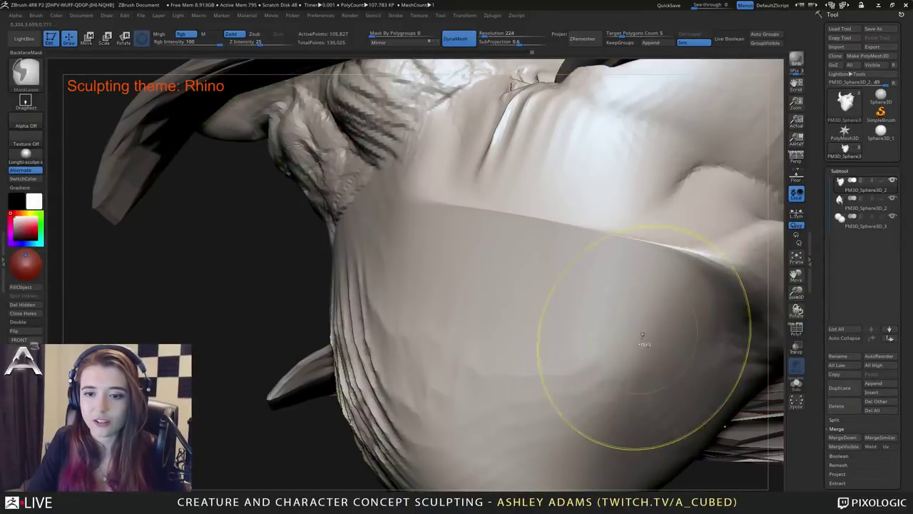
right_drag(642, 336, 631, 229)
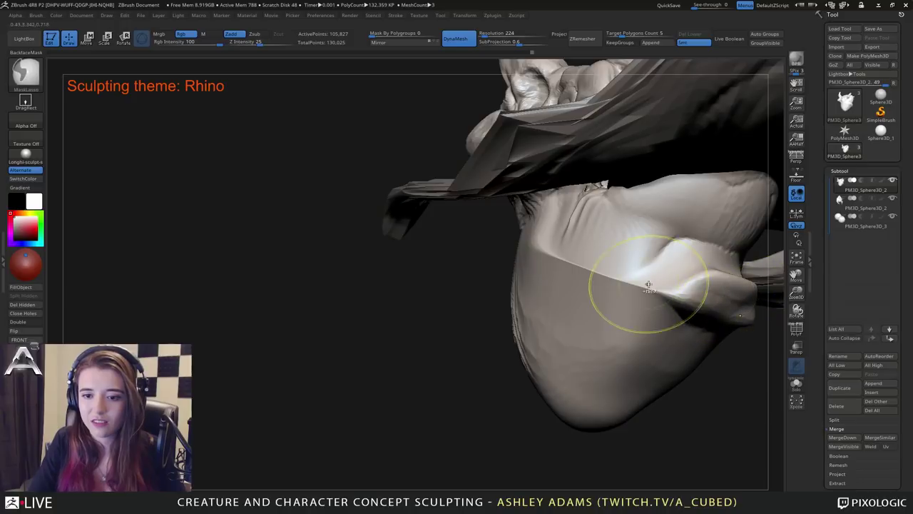
Undo the last neck strokes and try pinching the neck fold into a crease again.
key(ctrl+z)
key(ctrl+z)
key(ctrl+z)
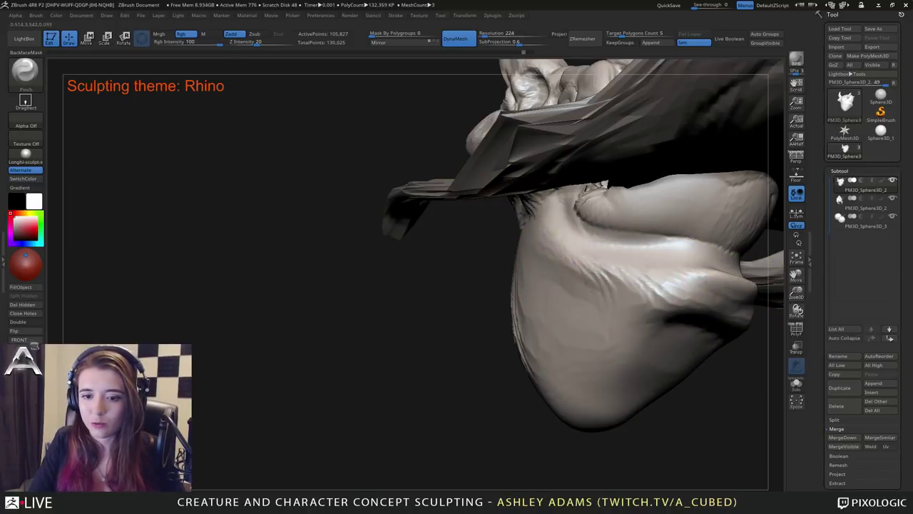
mouse_move(594, 290)
mouse_down()
mouse_move(615, 291)
mouse_move(582, 282)
mouse_move(645, 299)
mouse_move(556, 273)
mouse_up()
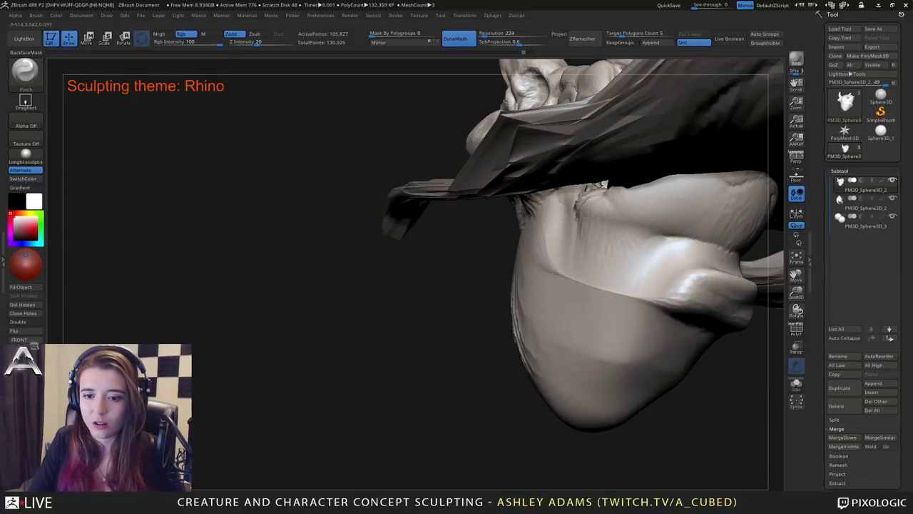
mouse_move(556, 272)
right_down()
mouse_move(624, 320)
mouse_move(621, 267)
mouse_move(638, 273)
mouse_move(628, 268)
right_up()
drag(606, 258, 542, 262)
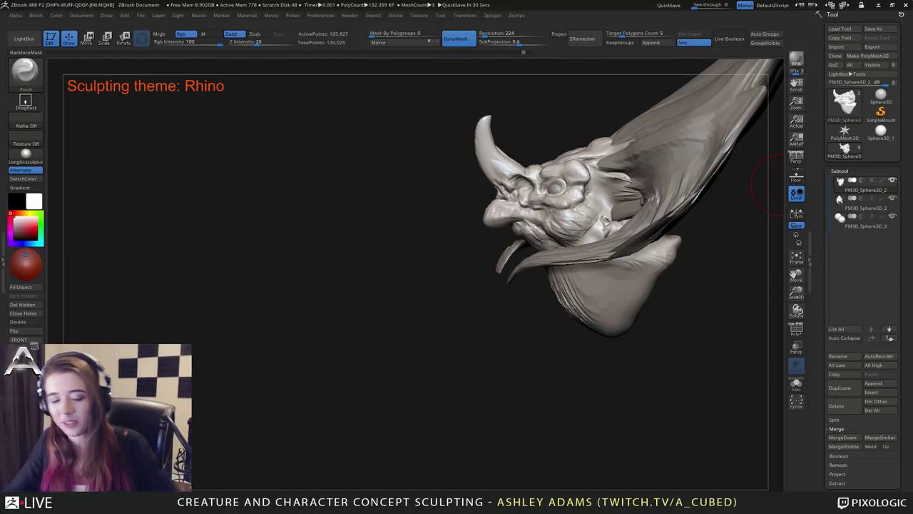
Build up the eyelid rims around the eye with ClayBuildup.
mouse_move(783, 185)
mouse_down()
mouse_move(600, 196)
mouse_move(503, 217)
mouse_up()
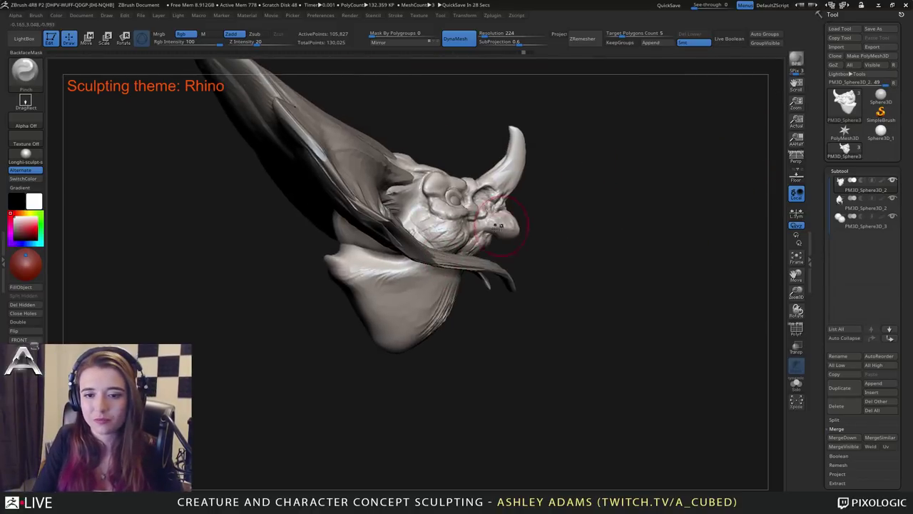
right_drag(488, 230, 442, 232)
ctrl+right_drag(428, 221, 400, 299)
right_click(397, 246)
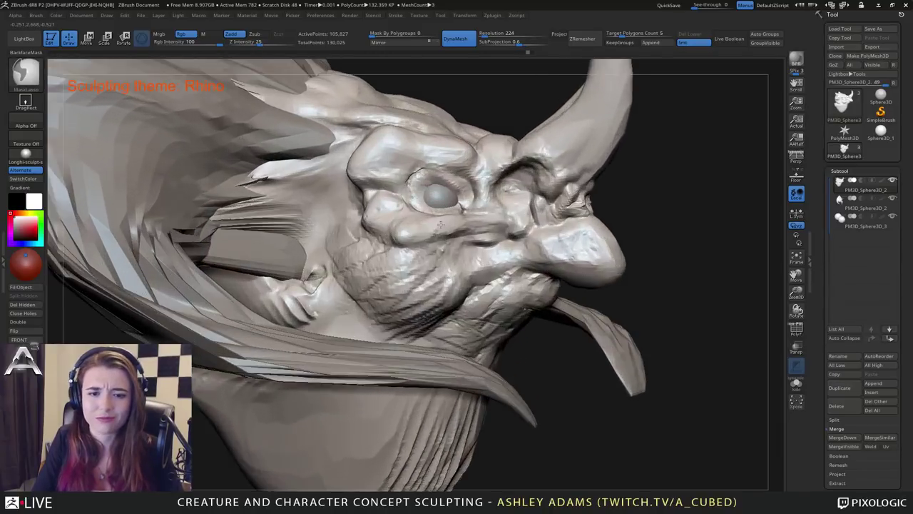
mouse_move(470, 214)
right_down()
mouse_move(396, 181)
mouse_move(437, 184)
right_up()
key(b)
key(c)
key(b)
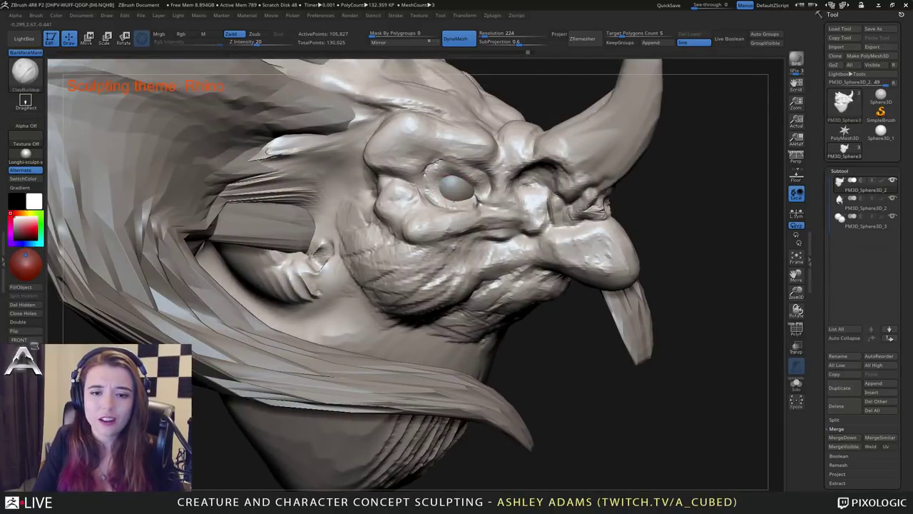
drag(436, 185, 460, 200)
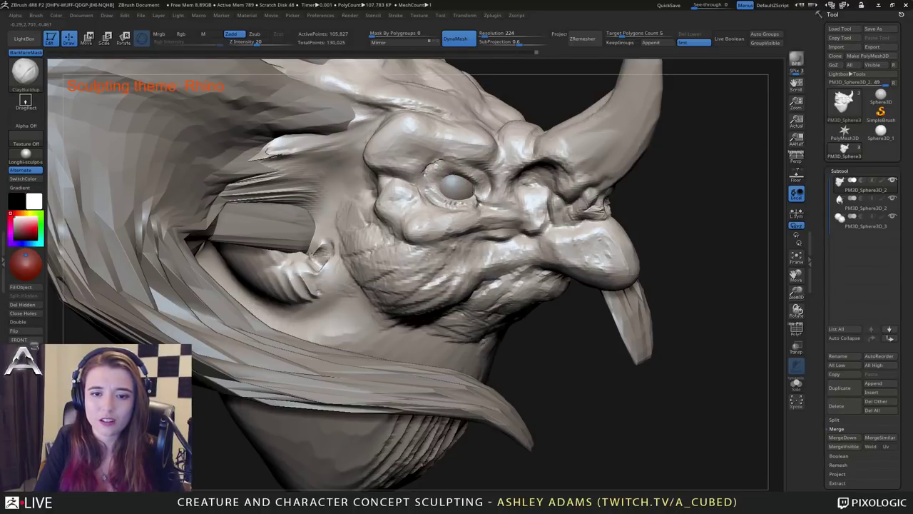
right_drag(479, 185, 455, 187)
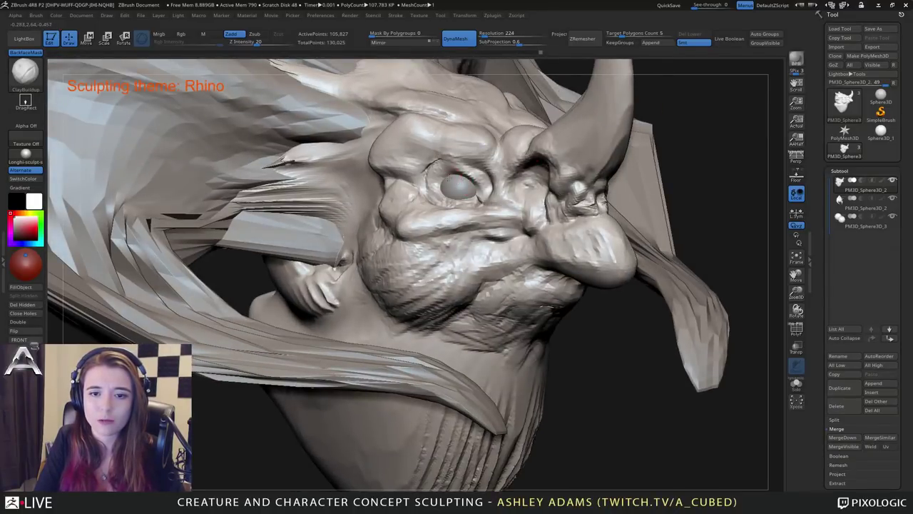
mouse_move(457, 186)
mouse_down()
mouse_move(442, 187)
mouse_move(460, 184)
mouse_up()
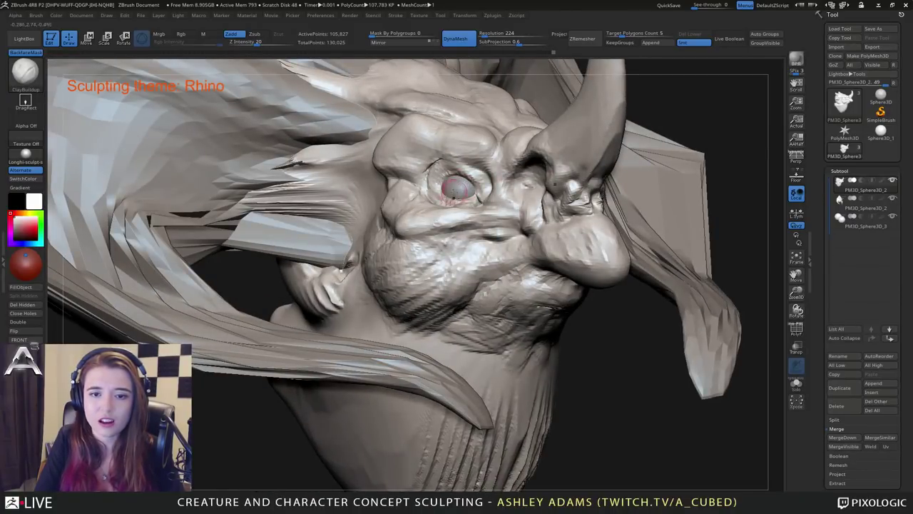
Build up the folds beneath the eye and between the cheek and snout with ClayBuildup.
mouse_move(453, 193)
right_down()
mouse_move(464, 206)
mouse_move(471, 187)
right_up()
mouse_move(471, 187)
right_down()
mouse_move(433, 178)
mouse_move(464, 171)
right_up()
alt+right_drag(530, 195, 471, 211)
mouse_move(470, 212)
right_down()
mouse_move(460, 260)
mouse_move(454, 221)
right_up()
ctrl+right_drag(454, 221, 451, 240)
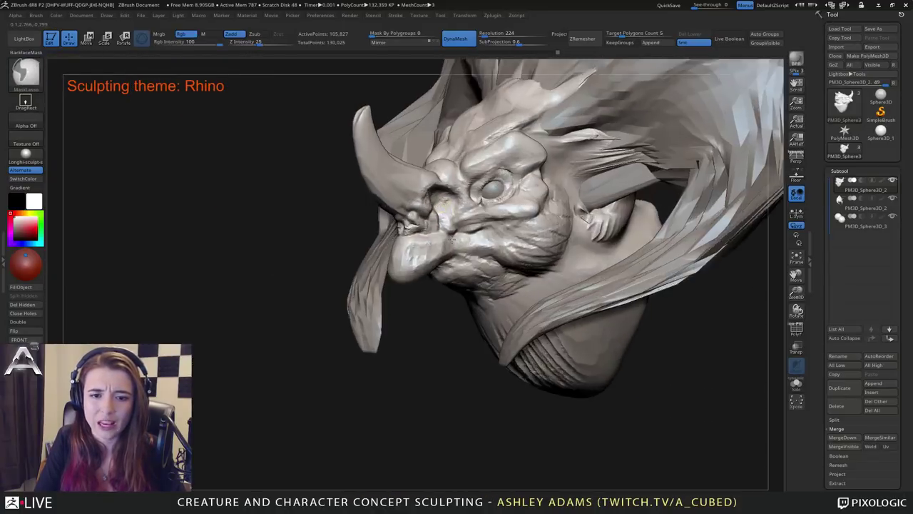
drag(452, 241, 489, 203)
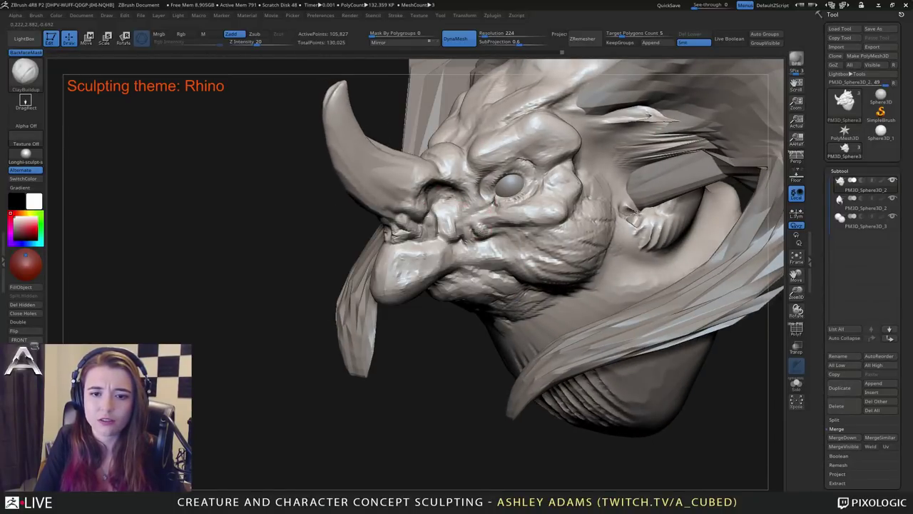
mouse_move(495, 229)
mouse_down()
mouse_move(492, 218)
mouse_move(518, 227)
mouse_up()
mouse_move(503, 211)
right_down()
mouse_move(474, 226)
mouse_move(468, 212)
mouse_move(467, 235)
mouse_move(435, 228)
mouse_move(474, 252)
mouse_move(503, 246)
right_up()
right_drag(421, 244, 471, 239)
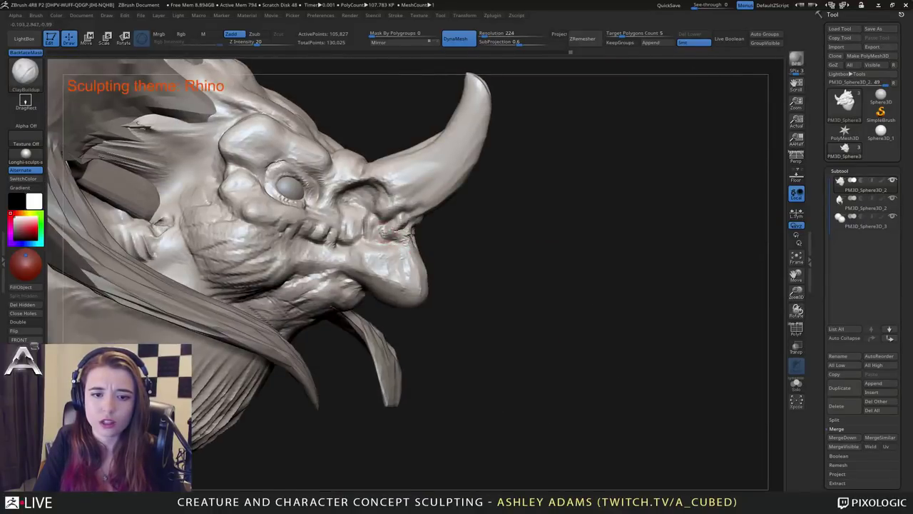
Build up and smooth the transition between the nose horn's base and the top of the snout.
drag(394, 234, 398, 233)
right_drag(479, 236, 437, 236)
shift+drag(415, 238, 407, 235)
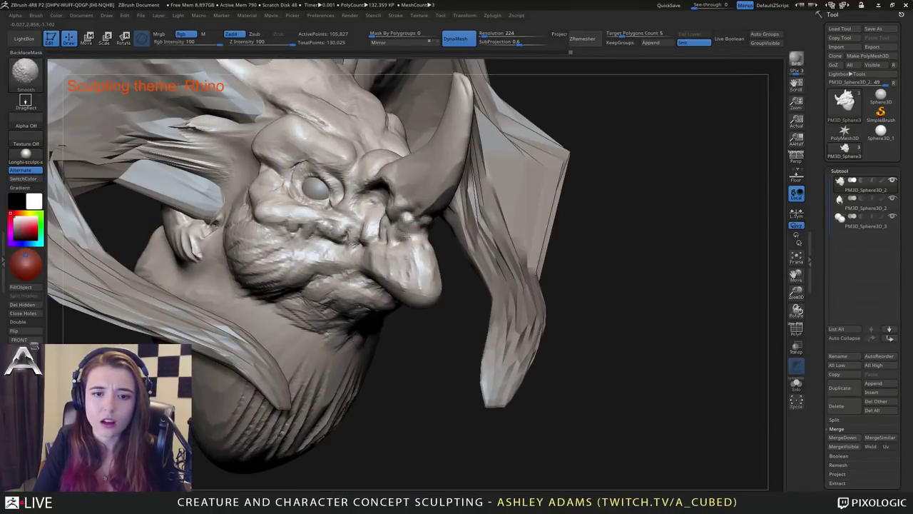
mouse_move(411, 210)
right_down()
mouse_move(426, 219)
mouse_move(422, 247)
right_up()
mouse_move(408, 217)
mouse_down()
mouse_move(398, 238)
mouse_move(404, 221)
mouse_up()
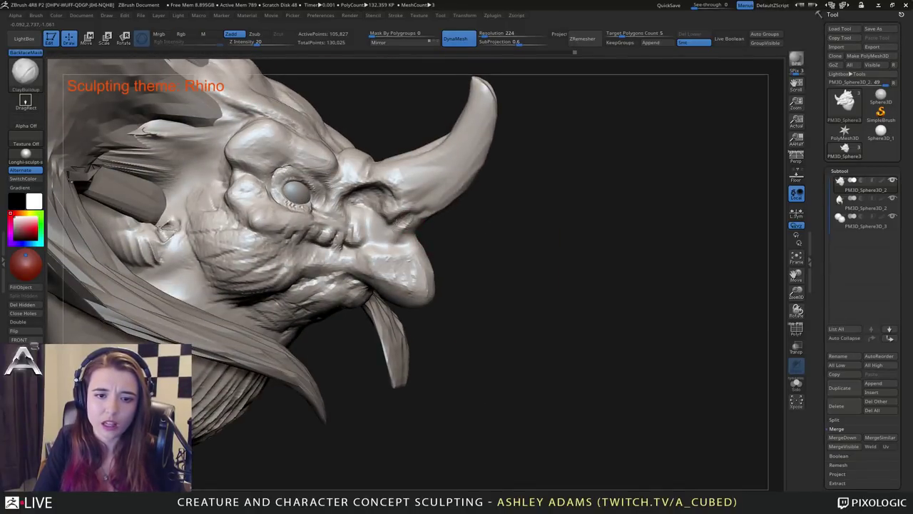
mouse_move(377, 218)
right_down()
mouse_move(350, 223)
mouse_move(370, 212)
mouse_move(350, 205)
right_up()
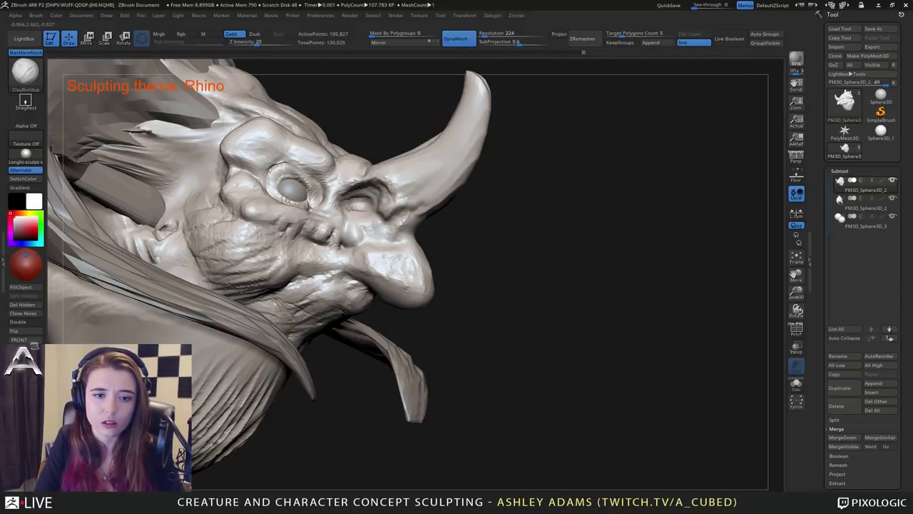
Build up the form inside and around the hollow behind the nose horn's base with ClayBuildup.
drag(357, 204, 371, 197)
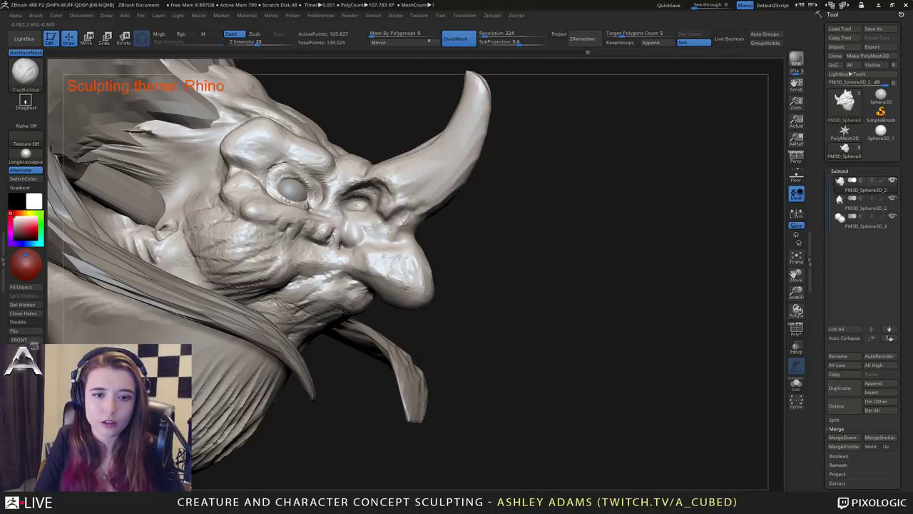
ctrl+right_drag(382, 224, 370, 186)
mouse_move(368, 186)
mouse_down()
mouse_move(414, 159)
mouse_move(439, 204)
mouse_move(461, 218)
mouse_move(415, 230)
mouse_up()
right_drag(416, 230, 467, 227)
right_click(404, 212)
drag(467, 226, 353, 205)
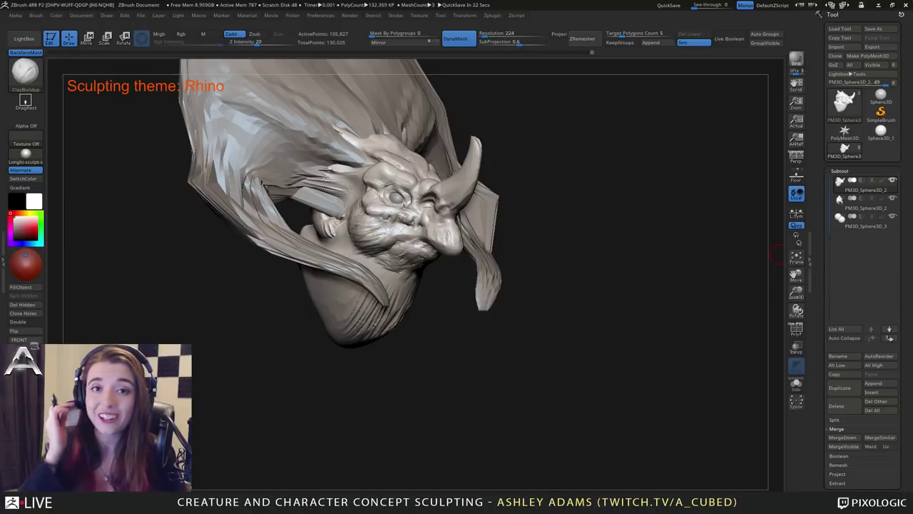
Build up the area behind the cheek and brow where the frill meets the head with ClayBuildup.
drag(556, 264, 621, 264)
mouse_move(399, 199)
mouse_down()
mouse_move(361, 215)
mouse_move(361, 195)
mouse_up()
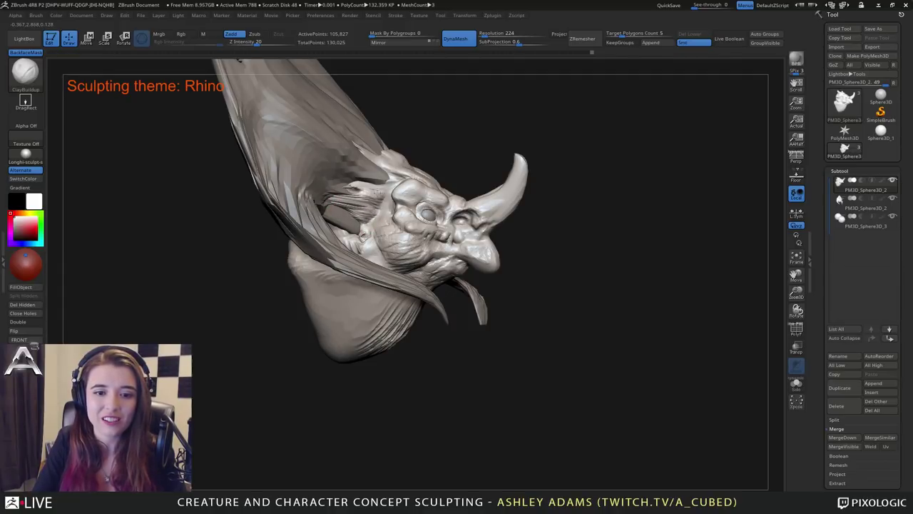
right_drag(389, 184, 392, 202)
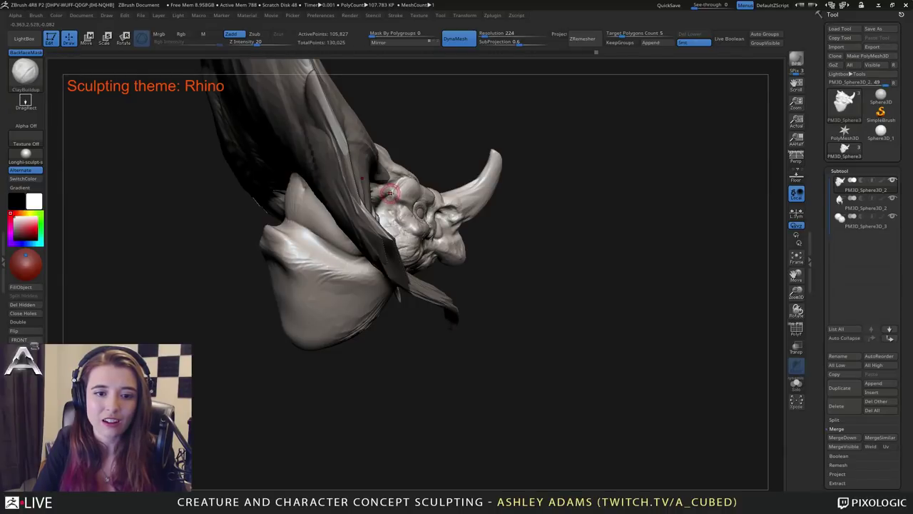
right_drag(385, 186, 387, 191)
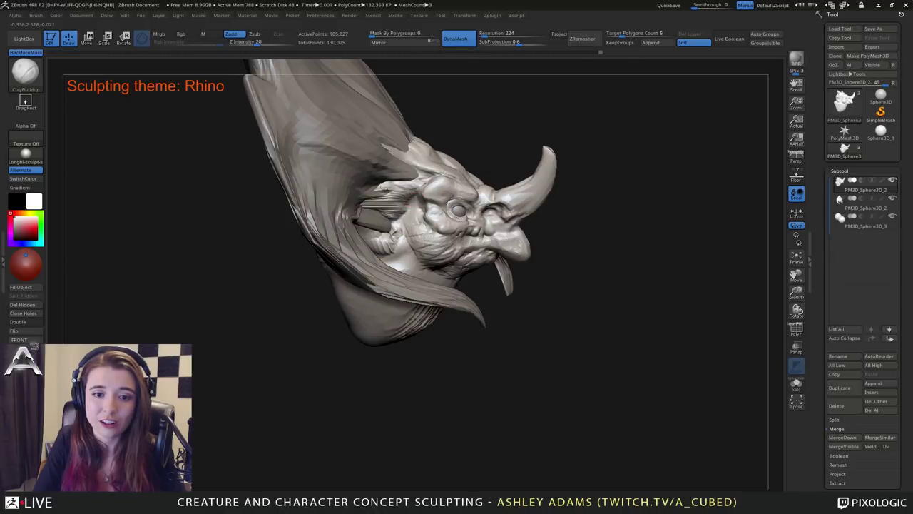
right_drag(413, 212, 414, 214)
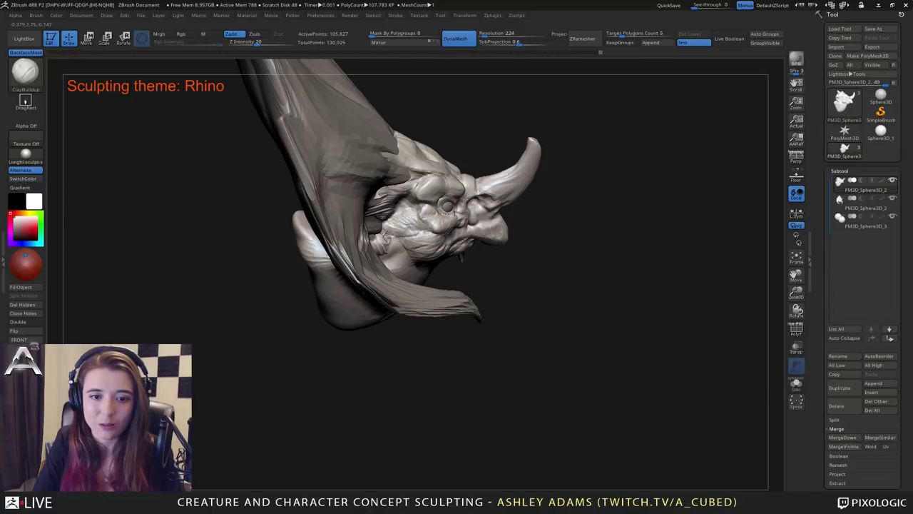
mouse_move(408, 223)
right_down()
mouse_move(414, 233)
mouse_move(410, 200)
mouse_move(467, 173)
right_up()
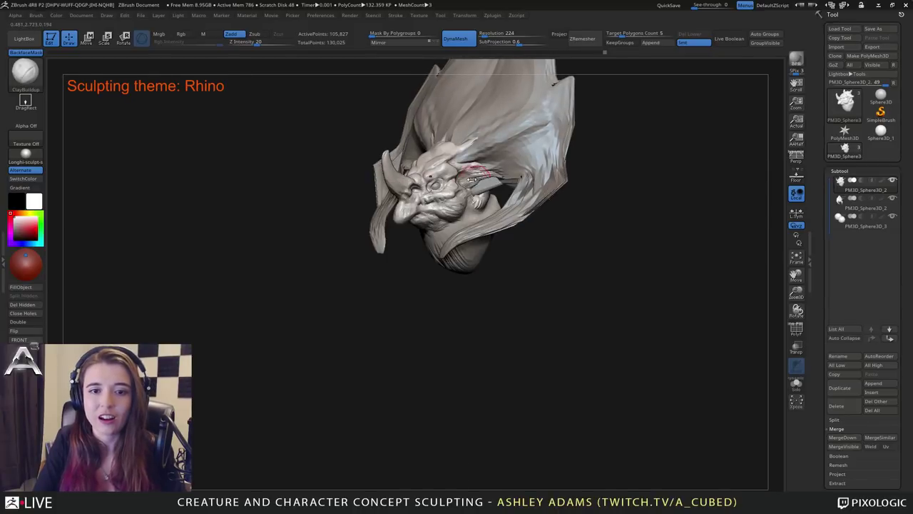
mouse_move(363, 151)
right_down()
mouse_move(415, 156)
mouse_move(399, 168)
mouse_move(405, 201)
mouse_move(463, 168)
right_up()
Extend the nose horn's tip into a sharper, backward-curving point with SnakeHook.
alt+right_drag(535, 172, 390, 302)
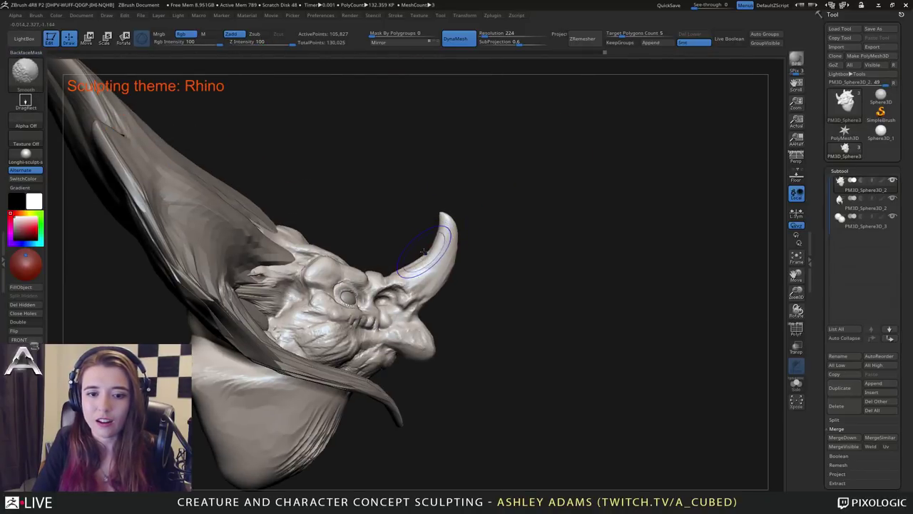
right_click(430, 251)
right_drag(433, 240, 442, 241)
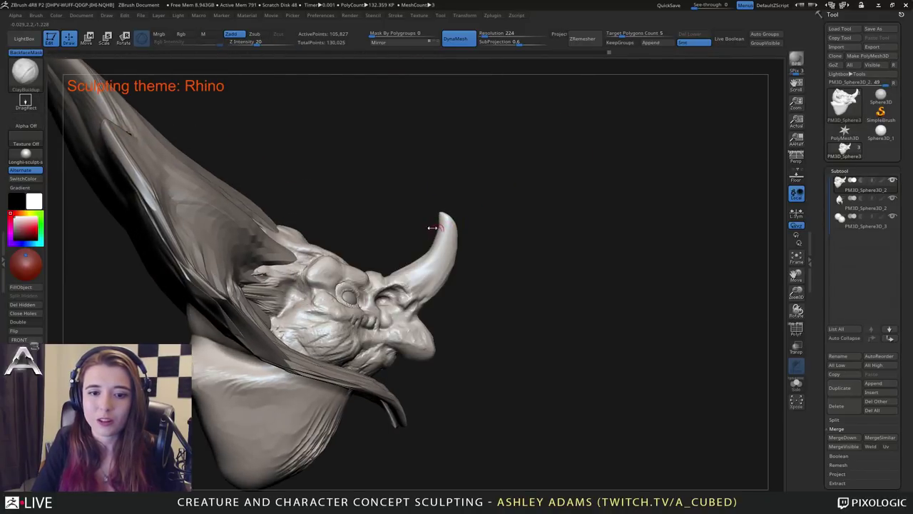
key(b)
key(s)
key(h)
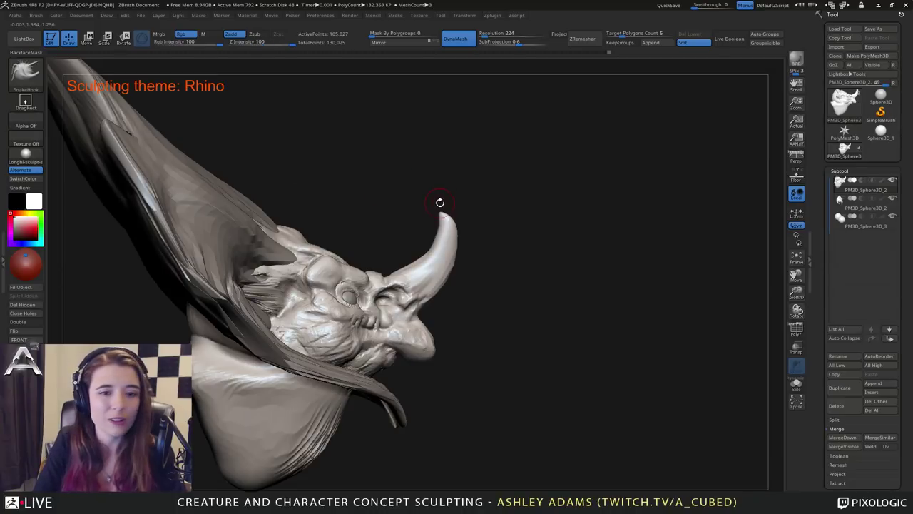
drag(441, 210, 437, 206)
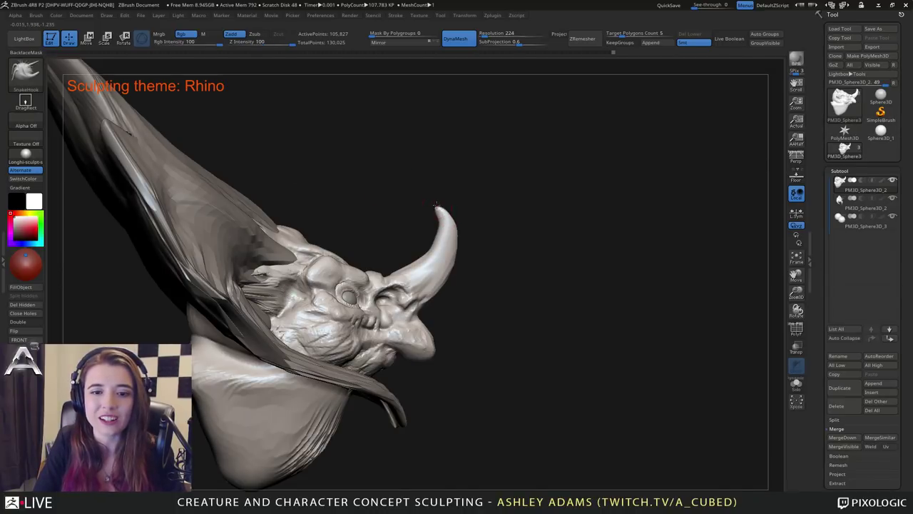
key(space)
drag(440, 205, 435, 206)
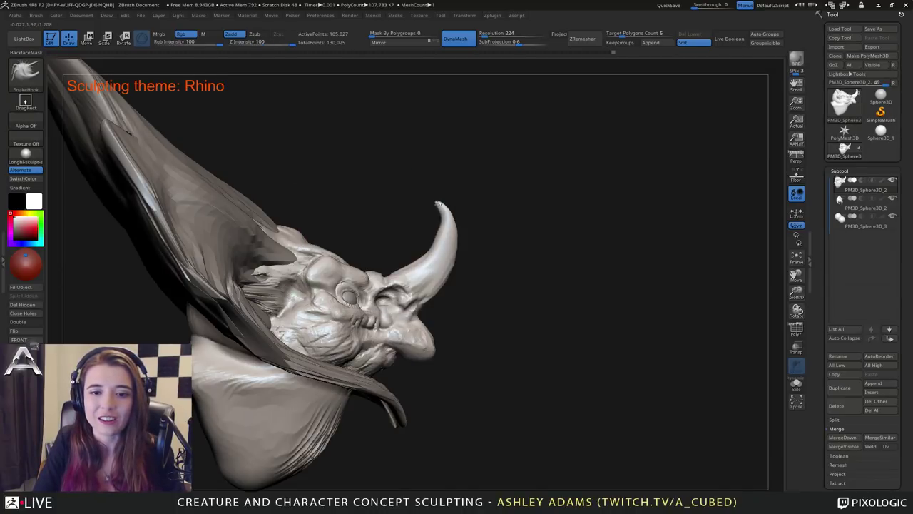
right_drag(442, 218, 437, 228)
key(space)
drag(436, 228, 430, 229)
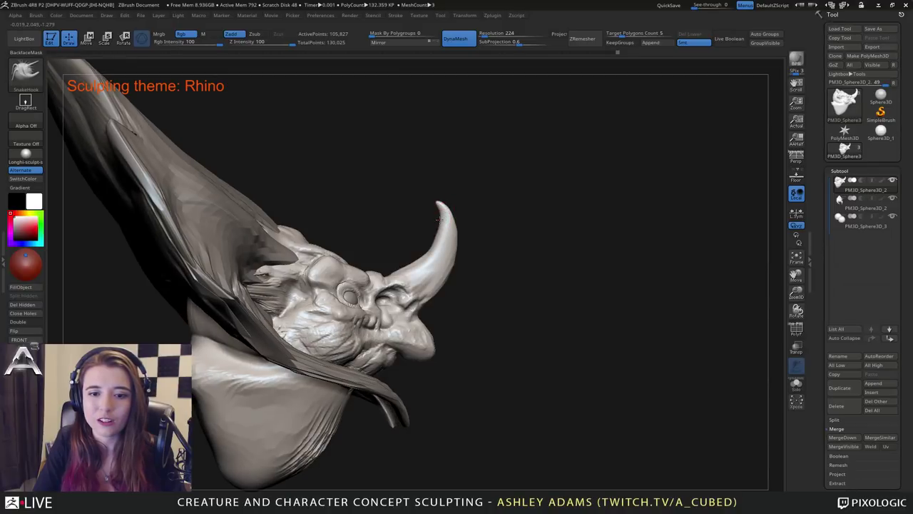
Pull the forms at the frill's base behind the brow with SnakeHook to refine their shape.
mouse_move(420, 176)
mouse_down()
mouse_move(438, 196)
mouse_move(434, 207)
mouse_move(475, 218)
mouse_move(471, 202)
mouse_up()
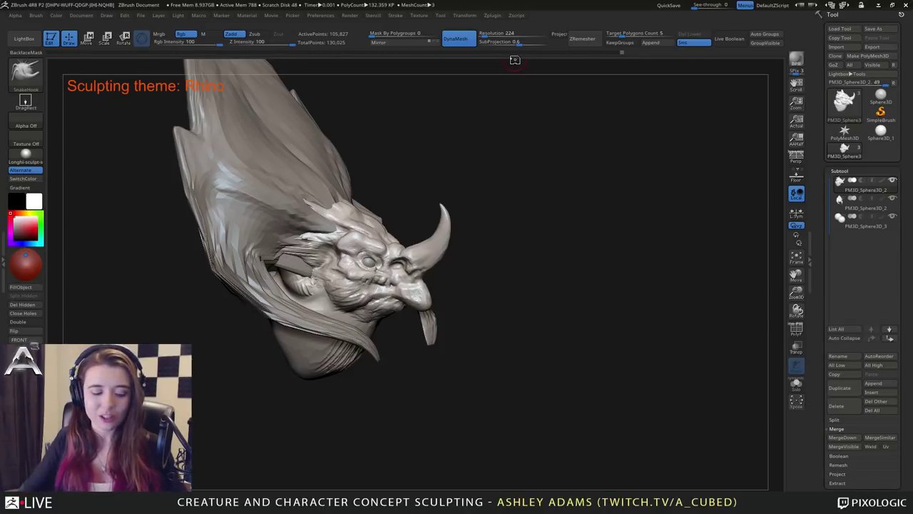
right_drag(395, 229, 334, 246)
mouse_move(410, 271)
right_down()
mouse_move(392, 261)
mouse_move(410, 265)
mouse_move(422, 248)
mouse_move(412, 246)
mouse_move(422, 246)
right_up()
drag(423, 245, 429, 241)
mouse_move(429, 241)
right_down()
mouse_move(445, 238)
mouse_move(437, 239)
right_up()
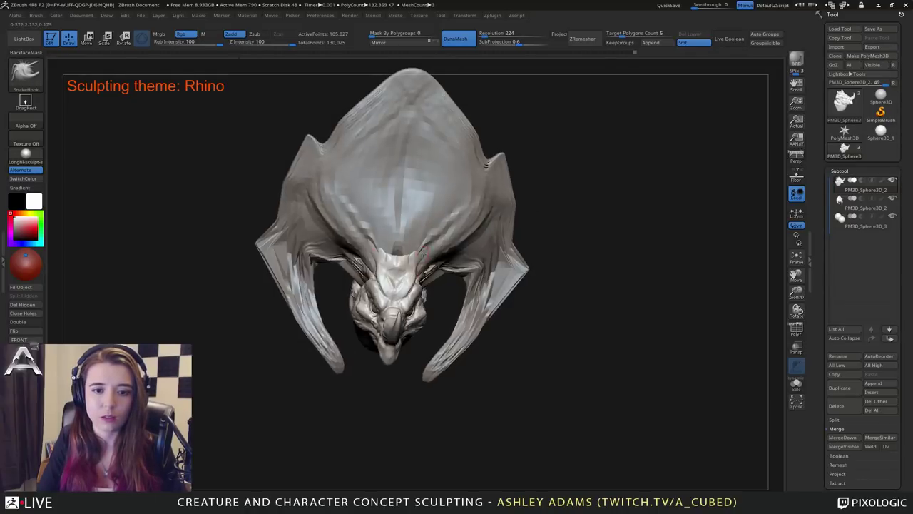
drag(436, 239, 440, 236)
mouse_move(441, 237)
right_down()
mouse_move(435, 221)
mouse_move(461, 234)
right_up()
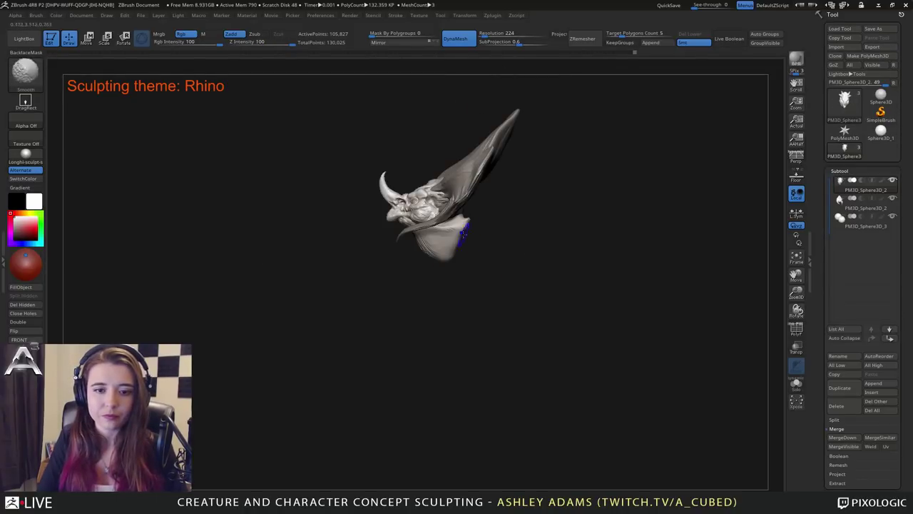
Make the frill the active subtool and carve deep creases into its side folds toward the brow with the DamStandard brush.
alt+click(461, 179)
right_drag(461, 180, 489, 180)
drag(488, 180, 399, 124)
mouse_move(550, 154)
mouse_down()
mouse_move(490, 179)
mouse_move(526, 175)
mouse_move(484, 132)
mouse_up()
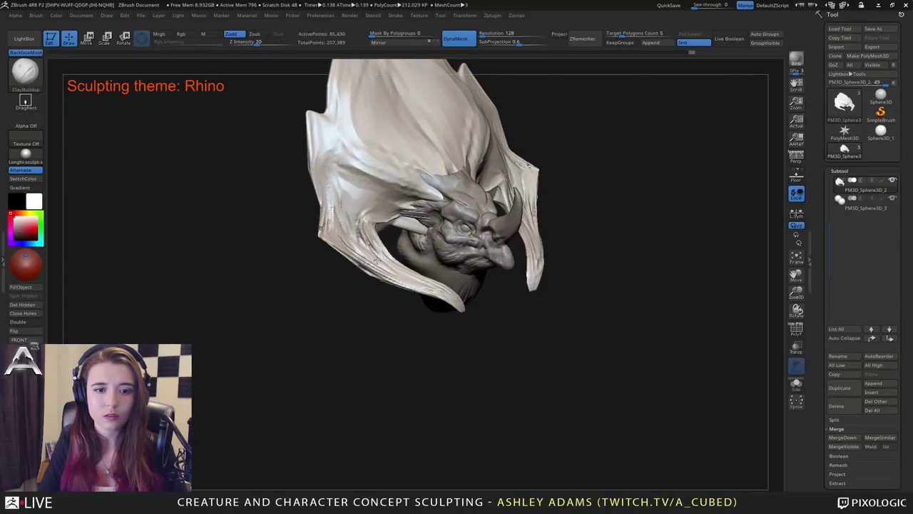
key(b)
key(d)
key(s)
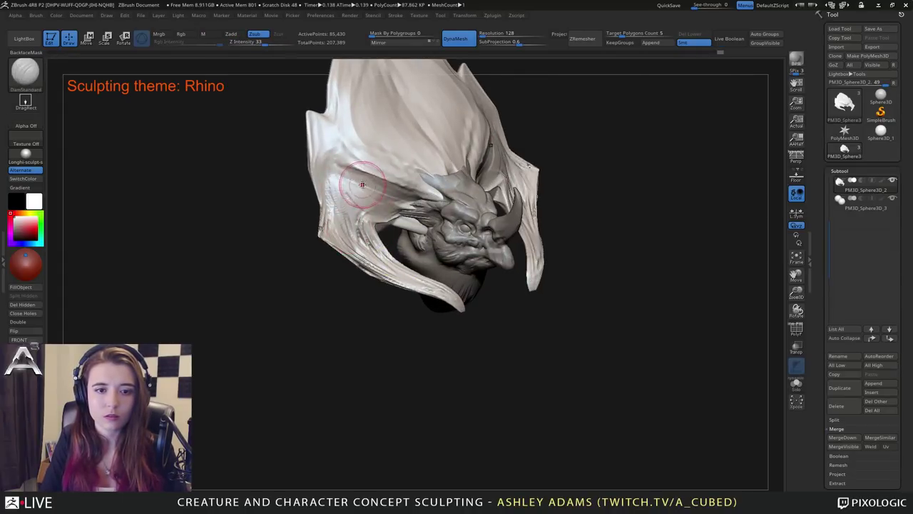
drag(359, 184, 399, 194)
mouse_move(346, 164)
mouse_down()
mouse_move(435, 186)
mouse_move(447, 198)
mouse_up()
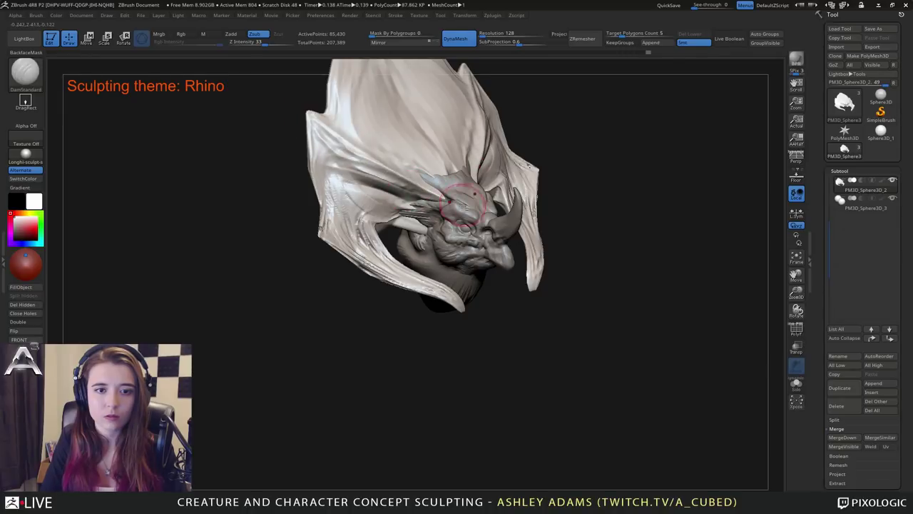
Pull pointed spikes out of the frill's outer edge and side lobes with the SnakeHook brush.
mouse_move(385, 128)
right_down()
mouse_move(357, 124)
mouse_move(364, 188)
right_up()
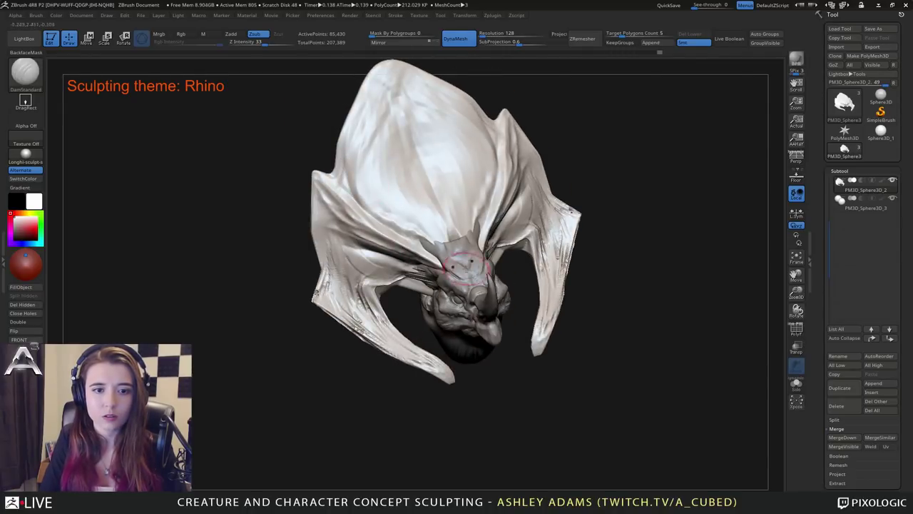
key(b)
key(s)
key(h)
key(space)
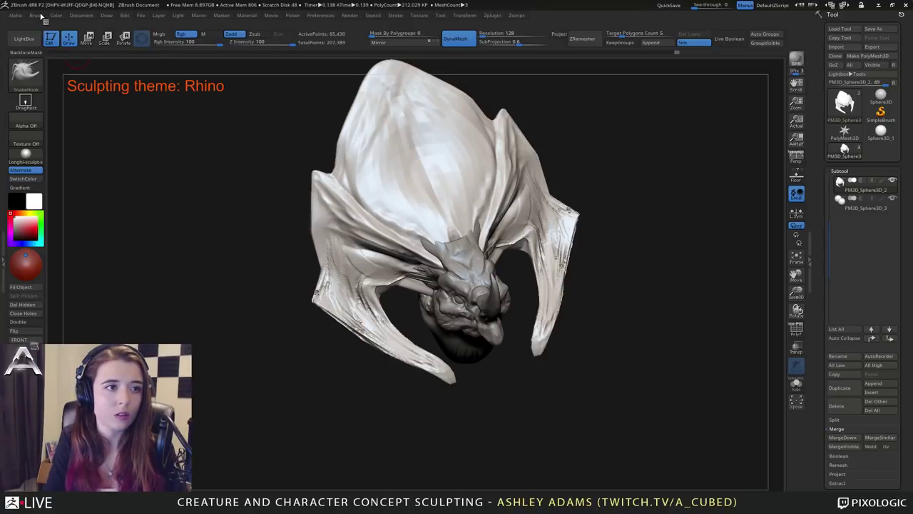
click(36, 15)
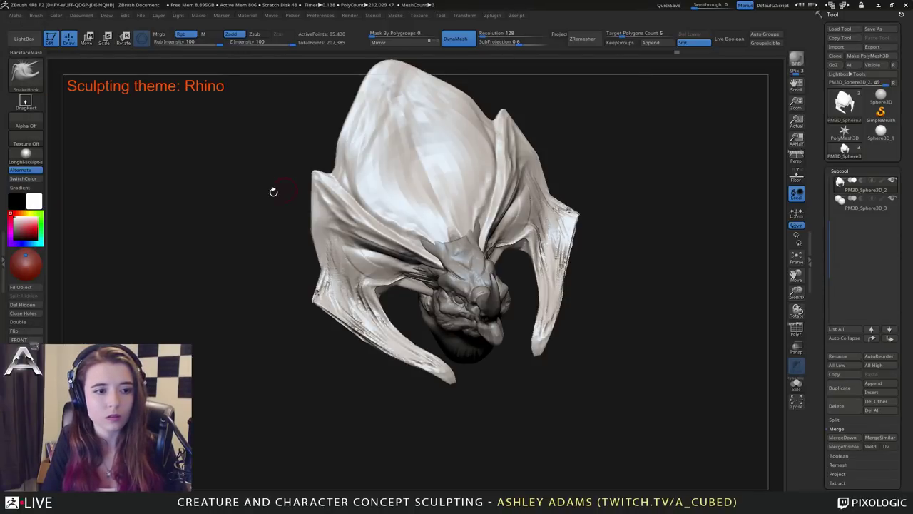
key(space)
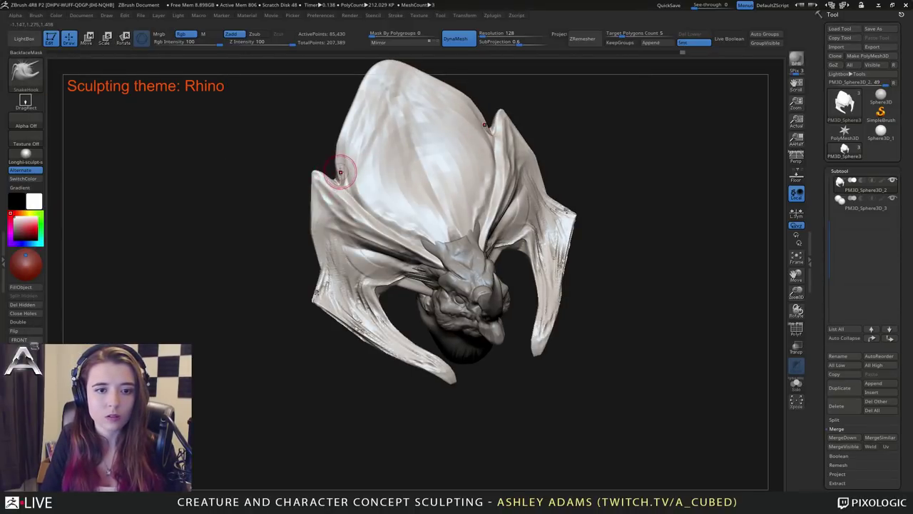
drag(343, 172, 336, 132)
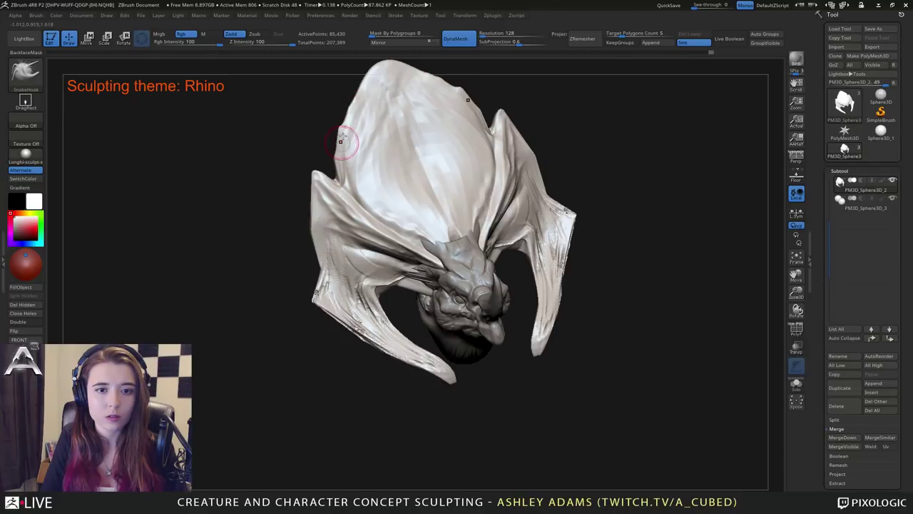
drag(321, 175, 317, 151)
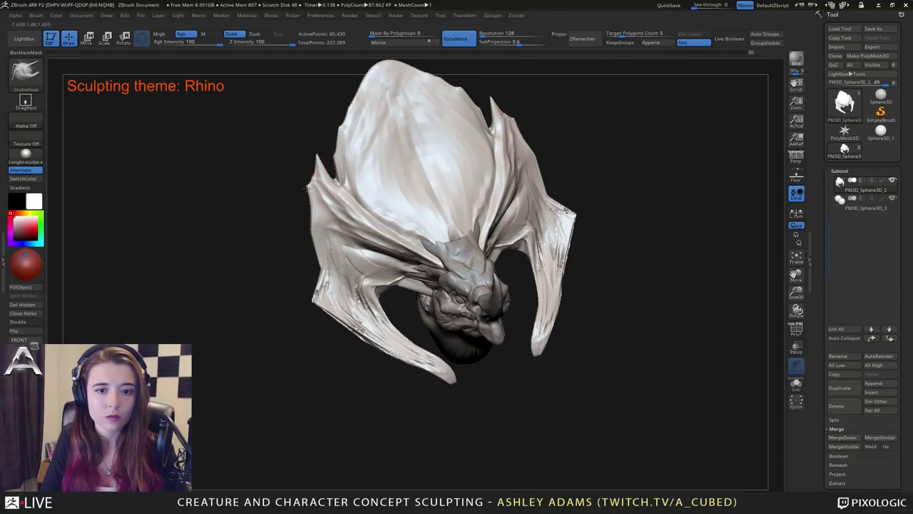
mouse_move(316, 194)
mouse_down()
mouse_move(343, 179)
mouse_move(345, 188)
mouse_move(433, 193)
mouse_move(450, 238)
mouse_move(500, 249)
mouse_up()
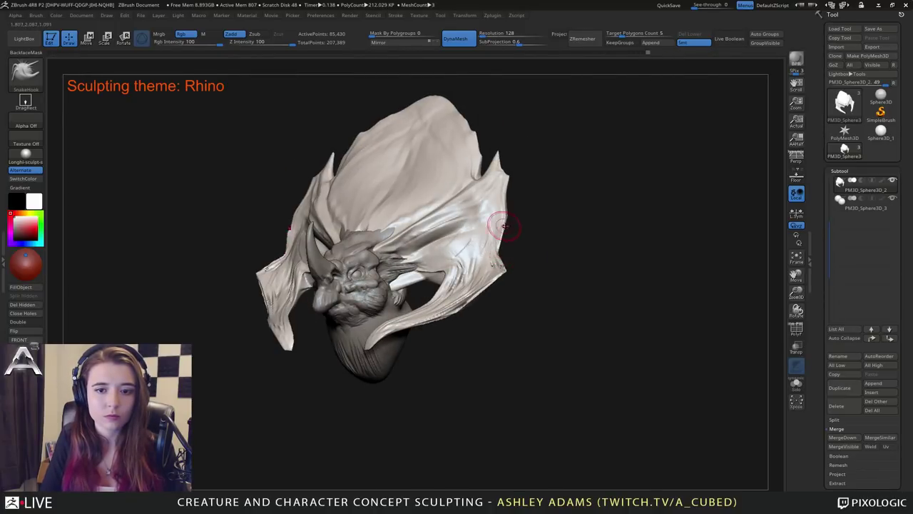
Pull the frill's top into a jagged peak and draw its outer side corners into points.
mouse_move(505, 194)
mouse_down()
mouse_move(535, 191)
mouse_move(525, 188)
mouse_move(453, 278)
mouse_move(391, 198)
mouse_move(412, 175)
mouse_move(391, 179)
mouse_up()
mouse_move(430, 138)
mouse_down()
mouse_move(448, 142)
mouse_move(428, 151)
mouse_move(435, 148)
mouse_up()
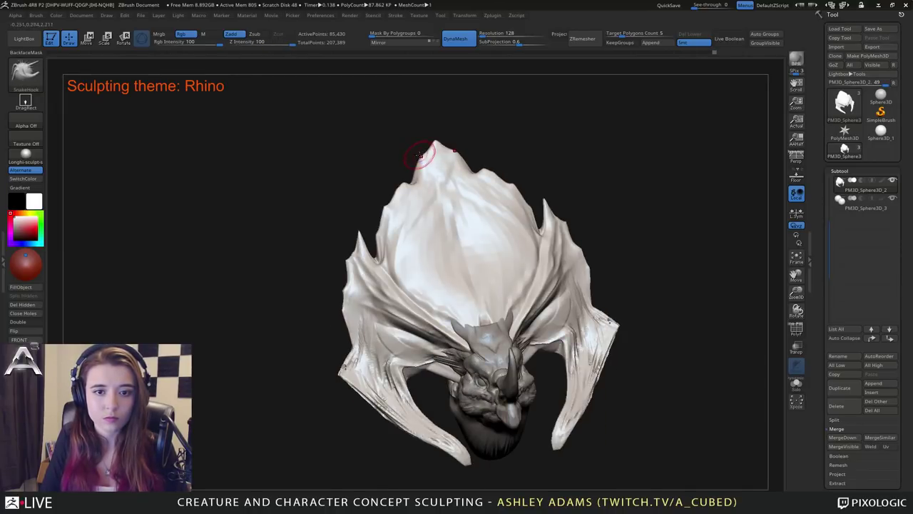
mouse_move(416, 152)
ctrl+right_down()
mouse_move(407, 205)
mouse_move(405, 147)
ctrl+right_up()
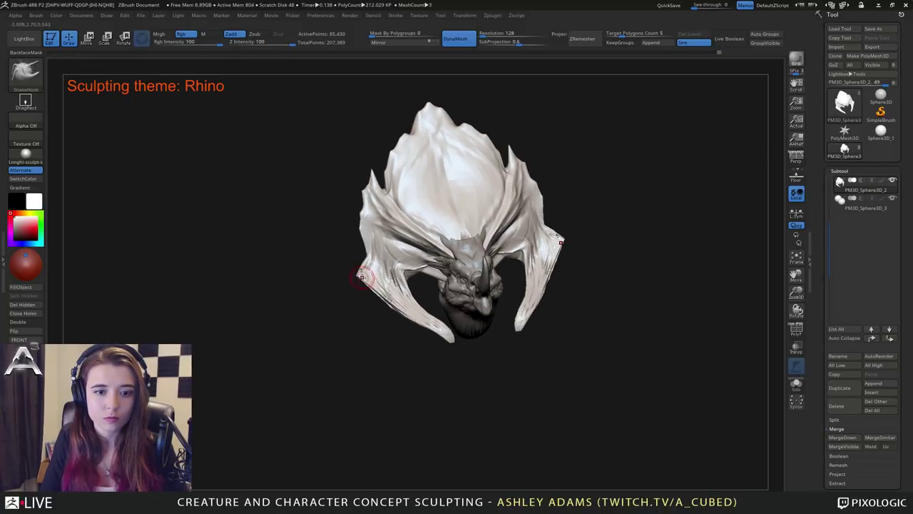
mouse_move(362, 274)
mouse_down()
mouse_move(346, 259)
mouse_move(433, 322)
mouse_move(454, 307)
mouse_up()
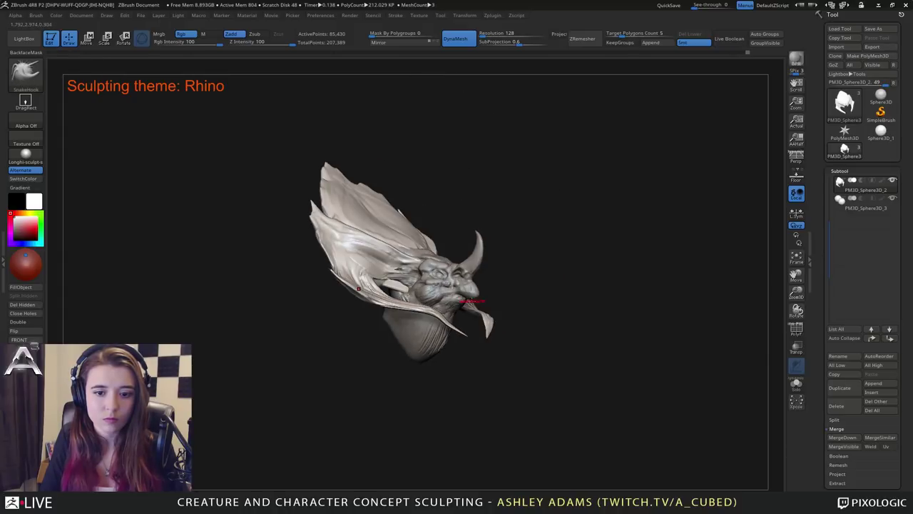
Stretch the frill's lower front prongs into long, sharp tips with the SnakeHook brush.
key(space)
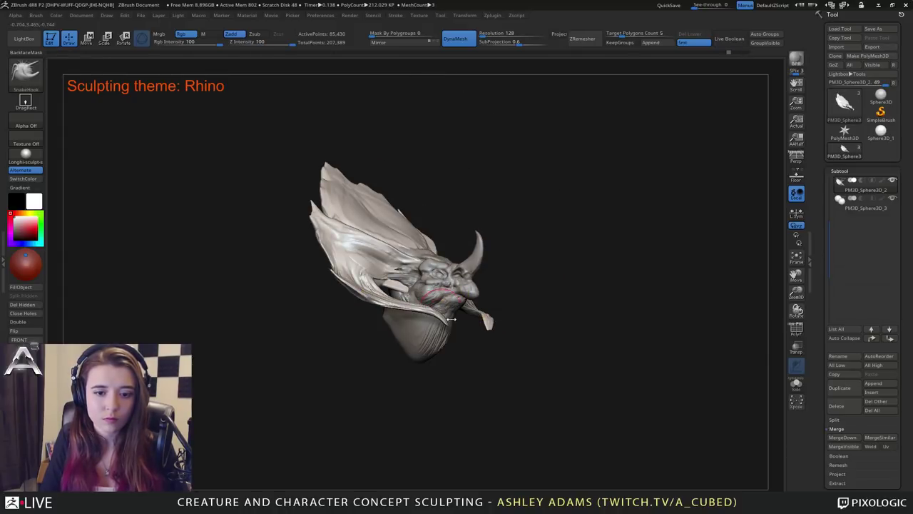
drag(447, 320, 471, 333)
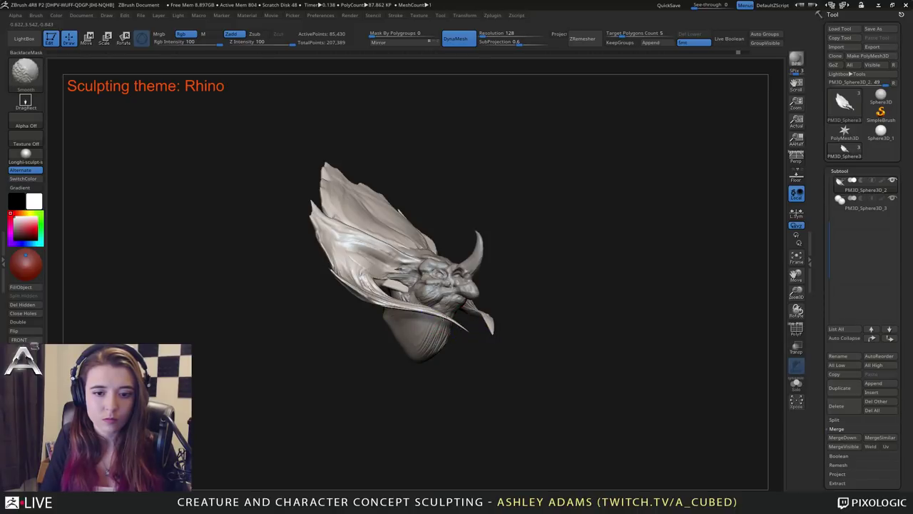
mouse_move(361, 277)
mouse_down()
mouse_move(409, 276)
mouse_move(350, 169)
mouse_move(498, 231)
mouse_up()
Pull small spikes out of the frill's inner edge where the side flaps curve around the cheeks.
right_click(460, 290)
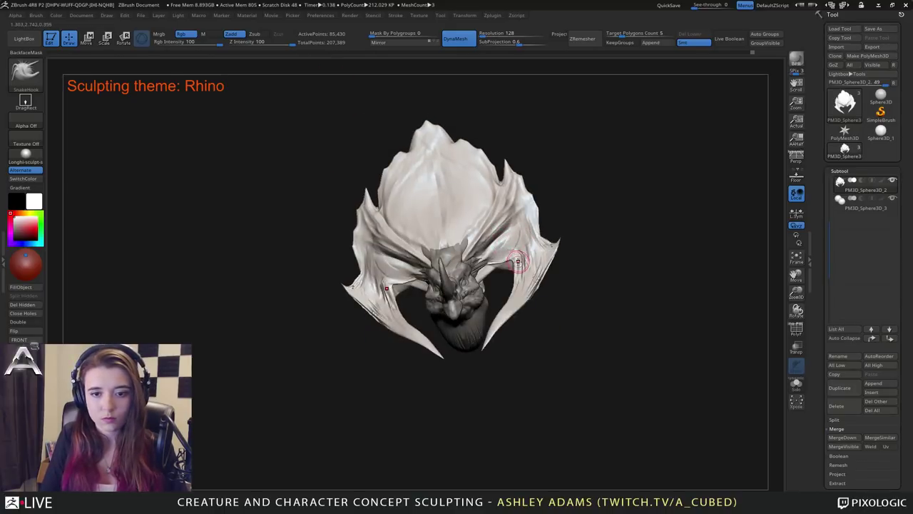
drag(518, 262, 514, 254)
right_drag(513, 255, 519, 267)
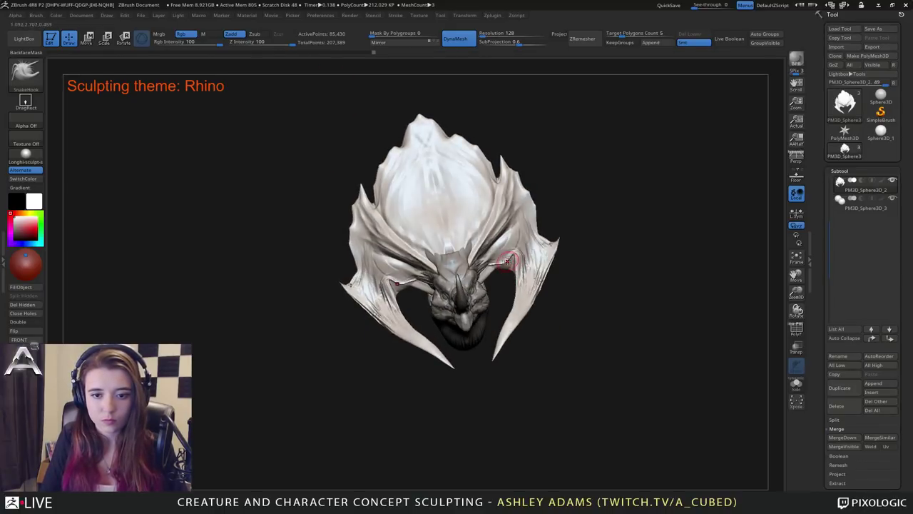
mouse_move(505, 260)
mouse_down()
mouse_move(502, 270)
mouse_move(507, 233)
mouse_move(494, 256)
mouse_up()
right_drag(494, 255, 435, 249)
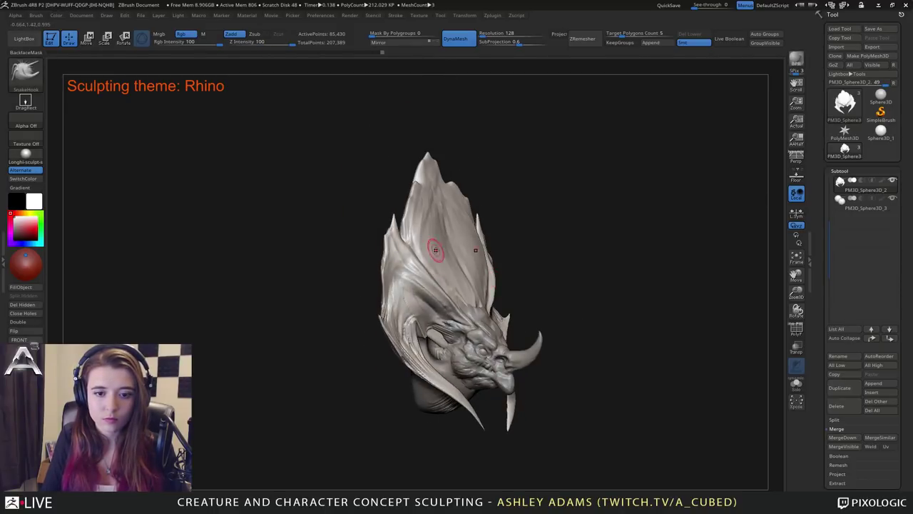
Pull a row of small bumps along the ridge between the frill's central panel and side folds using a smaller brush.
key(space)
right_drag(452, 304, 461, 305)
drag(463, 307, 451, 298)
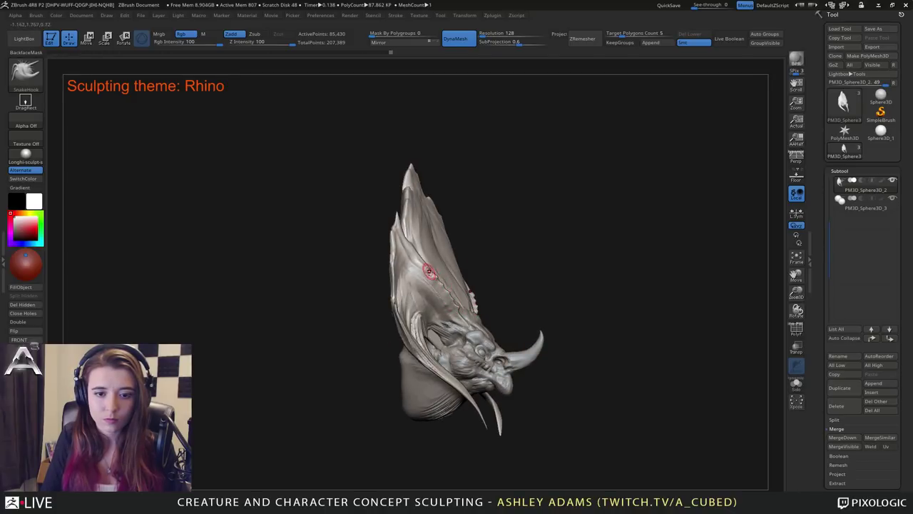
mouse_move(438, 244)
right_down()
mouse_move(409, 245)
mouse_move(428, 265)
mouse_move(416, 270)
mouse_move(434, 273)
right_up()
mouse_move(432, 273)
mouse_down()
mouse_move(414, 314)
mouse_move(499, 283)
mouse_up()
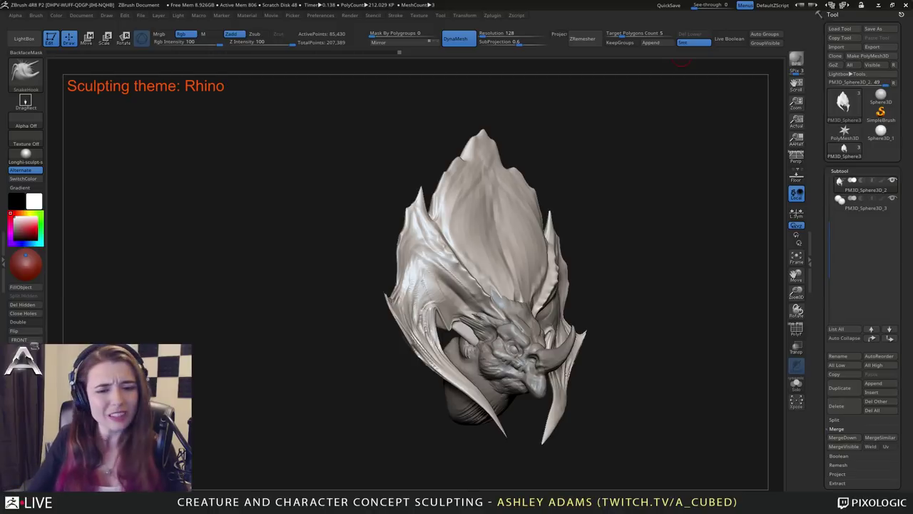
Enlarge the SnakeHook brush and push the frill's central panel backward.
drag(669, 214, 523, 229)
mouse_move(466, 204)
mouse_down()
mouse_move(504, 195)
mouse_move(432, 165)
mouse_move(471, 138)
mouse_move(468, 196)
mouse_move(529, 223)
mouse_up()
key(space)
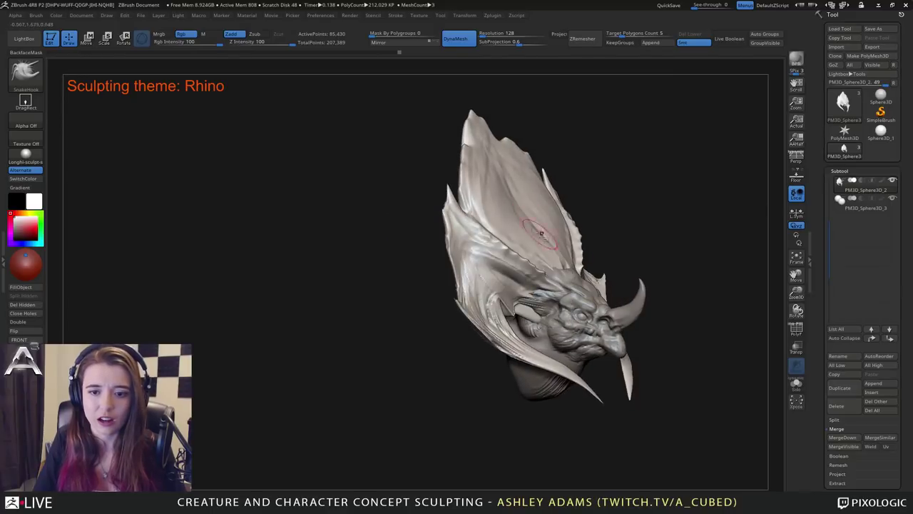
right_drag(540, 231, 492, 203)
key(space)
right_drag(492, 165, 467, 168)
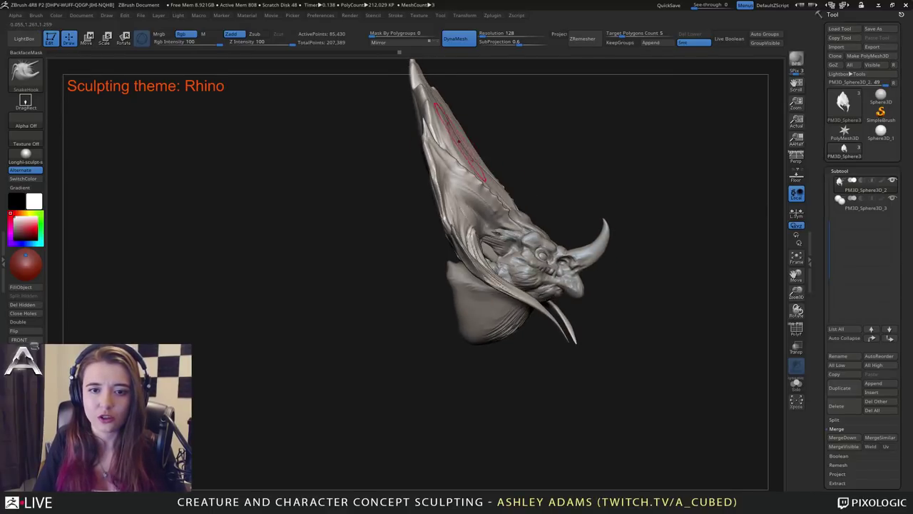
key(space)
mouse_move(475, 144)
mouse_down()
mouse_move(455, 145)
mouse_move(438, 118)
mouse_up()
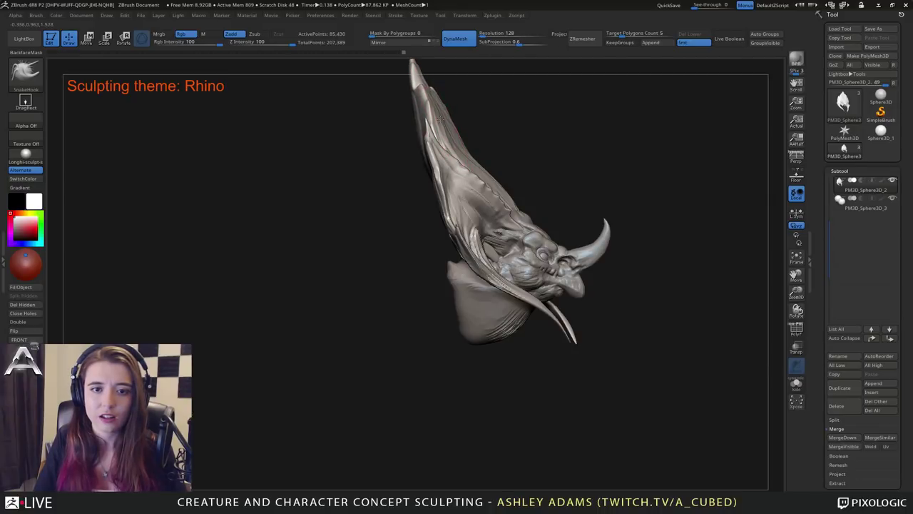
Broadly reshape the frill's rear surface and side panels with a large SnakeHook brush.
right_drag(389, 158, 427, 164)
mouse_move(389, 314)
right_down()
mouse_move(444, 330)
mouse_move(451, 318)
right_up()
drag(479, 229, 447, 197)
right_drag(425, 192, 449, 189)
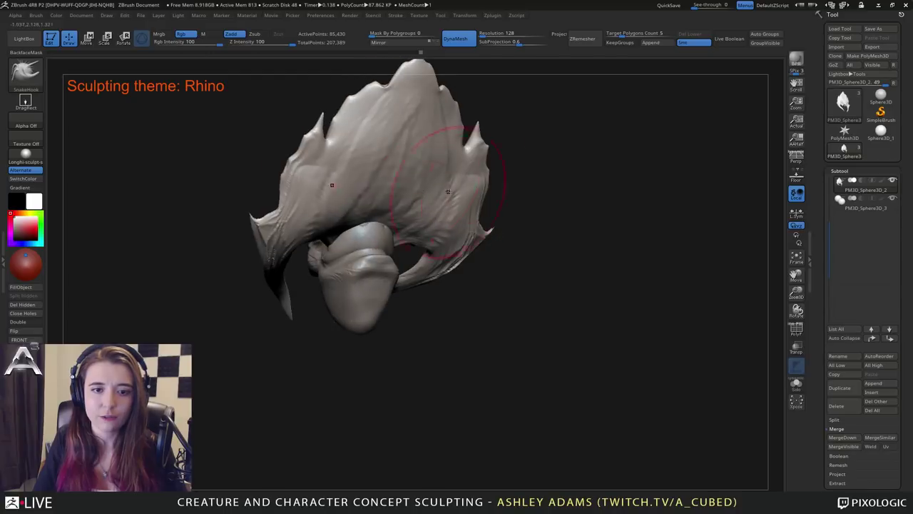
drag(457, 235, 436, 208)
mouse_move(346, 193)
right_down()
mouse_move(487, 198)
mouse_move(460, 200)
mouse_move(456, 190)
right_up()
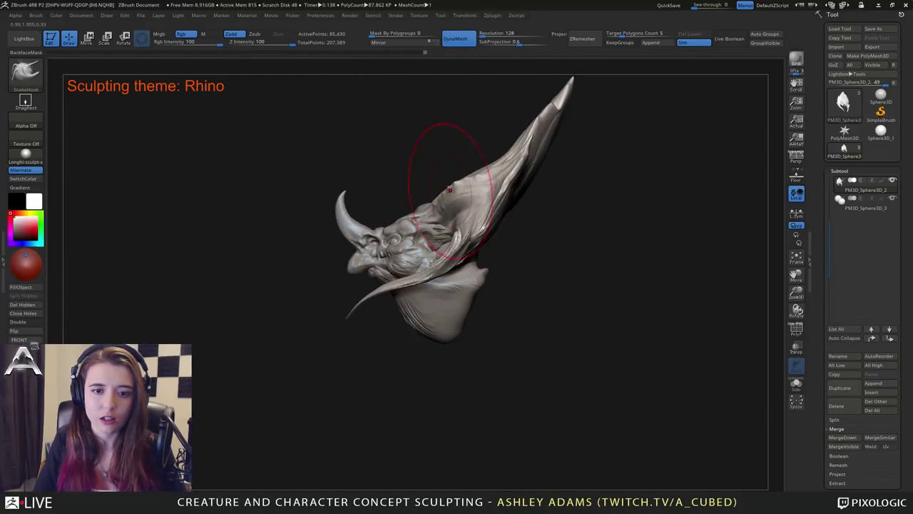
drag(465, 181, 454, 168)
Reduce the brush size and reshape the frill's side flaps above the cheeks.
mouse_move(414, 174)
right_down()
mouse_move(471, 178)
mouse_move(485, 189)
right_up()
right_drag(421, 191, 492, 197)
right_click(451, 192)
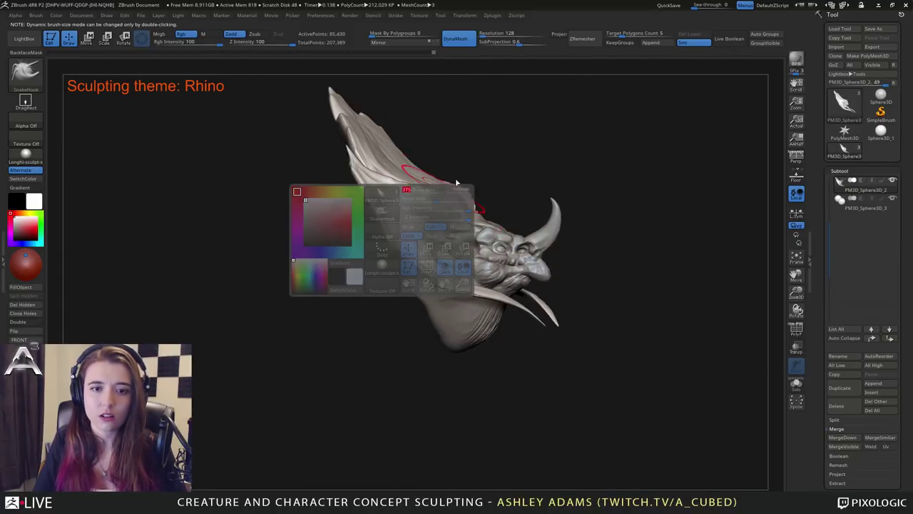
mouse_move(453, 171)
alt+right_down()
mouse_move(450, 222)
mouse_move(388, 210)
alt+right_up()
mouse_move(367, 214)
mouse_down()
mouse_move(351, 224)
mouse_move(374, 212)
mouse_move(367, 224)
mouse_move(326, 200)
mouse_move(418, 248)
mouse_move(418, 205)
mouse_move(386, 164)
mouse_move(467, 205)
mouse_up()
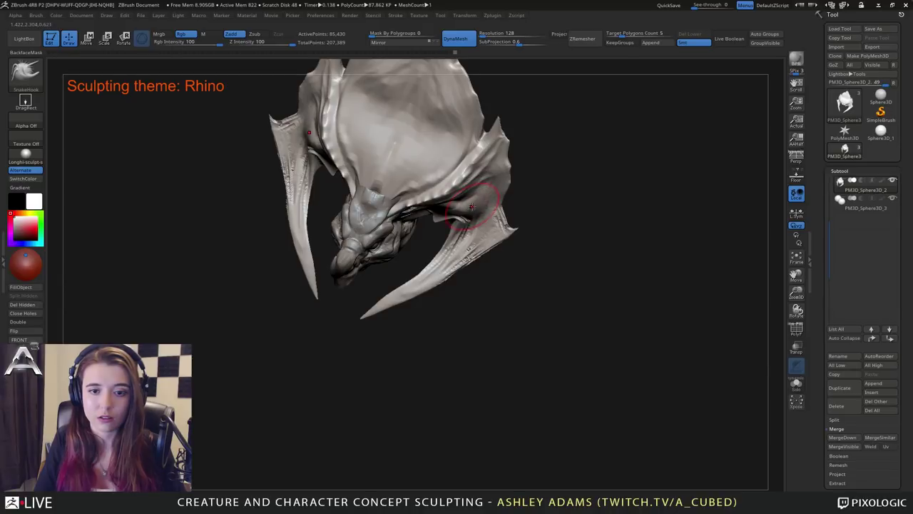
drag(467, 205, 472, 143)
Make the head the active subtool and reshape the back of the neck with a large SnakeHook brush.
right_drag(473, 142, 501, 135)
mouse_move(495, 196)
right_down()
mouse_move(493, 210)
mouse_move(464, 215)
right_up()
right_click(416, 264)
mouse_move(383, 188)
right_down()
mouse_move(393, 221)
mouse_move(424, 258)
mouse_move(450, 234)
mouse_move(378, 255)
mouse_move(423, 240)
right_up()
alt+click(398, 241)
right_click(405, 283)
drag(423, 241, 404, 221)
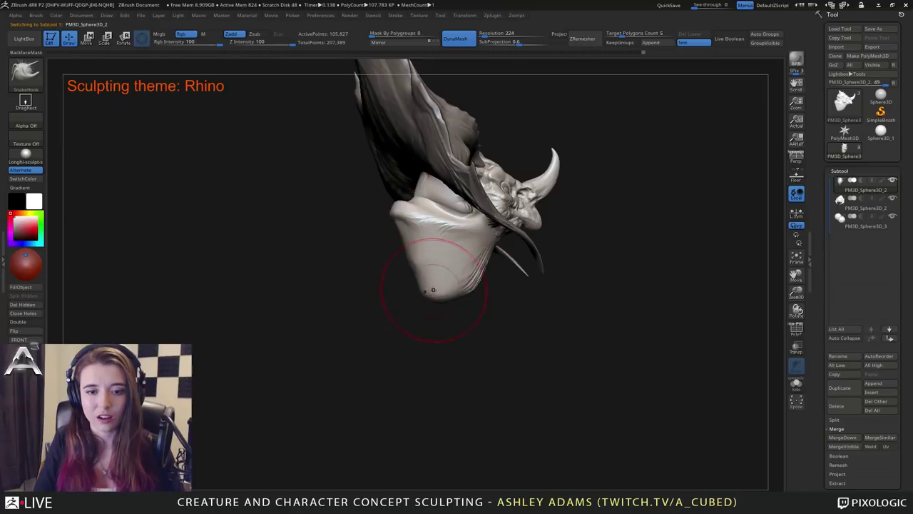
drag(410, 258, 450, 241)
right_drag(450, 241, 431, 243)
drag(436, 244, 446, 230)
Turn off AccuCurve for the SnakeHook brush and refine the shape of the neck's back.
click(35, 15)
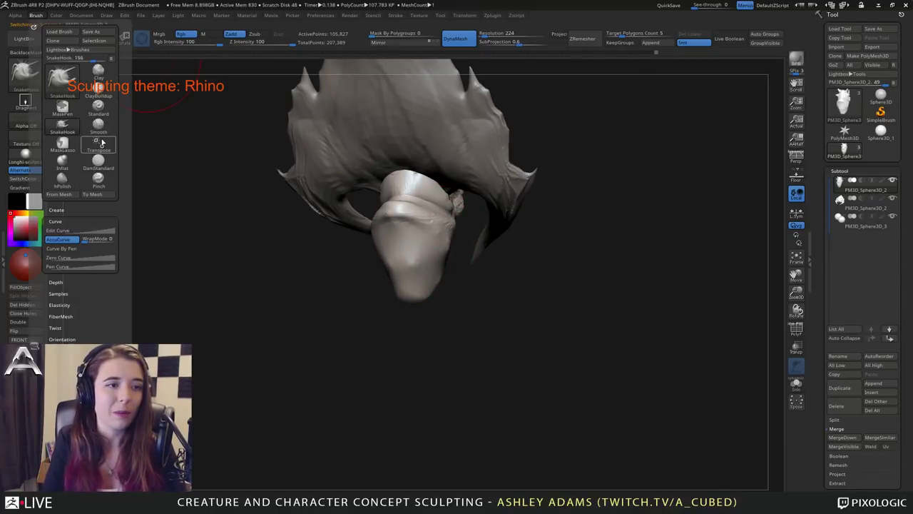
click(65, 243)
mouse_move(432, 244)
mouse_down()
mouse_move(447, 247)
mouse_move(451, 267)
mouse_up()
mouse_move(451, 247)
right_down()
mouse_move(458, 234)
mouse_move(406, 250)
mouse_move(421, 228)
right_up()
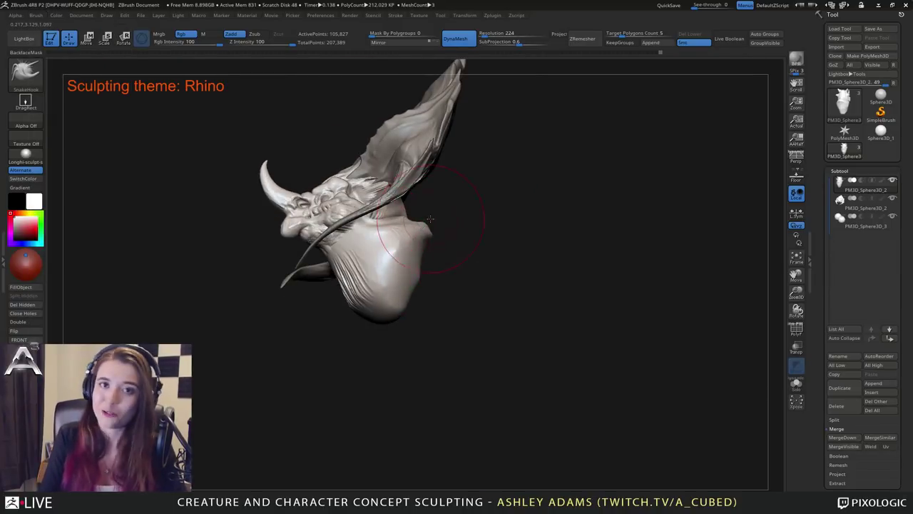
click(349, 164)
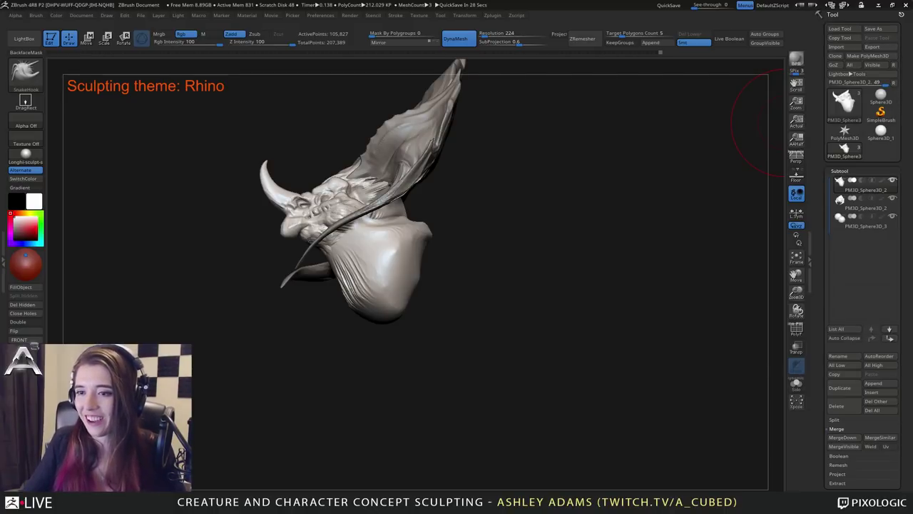
drag(779, 122, 532, 218)
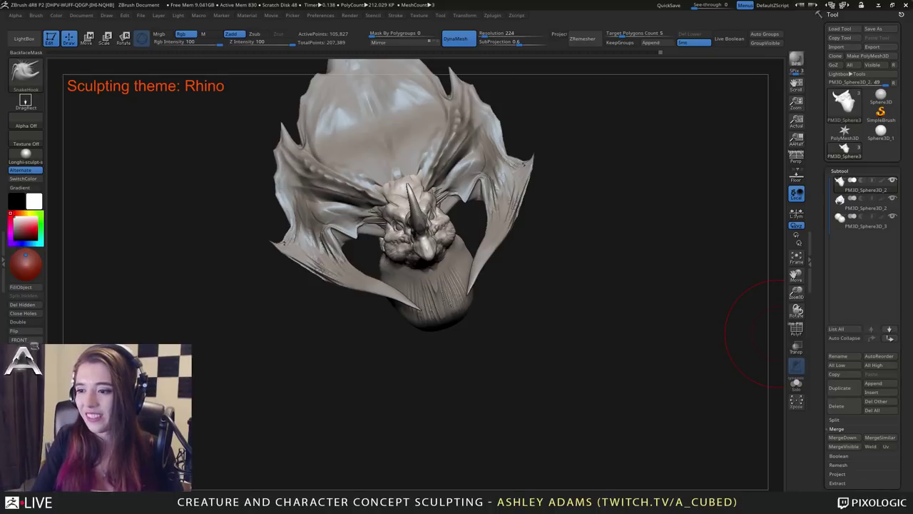
mouse_move(400, 357)
mouse_down()
mouse_move(485, 286)
mouse_move(501, 200)
mouse_move(456, 221)
mouse_up()
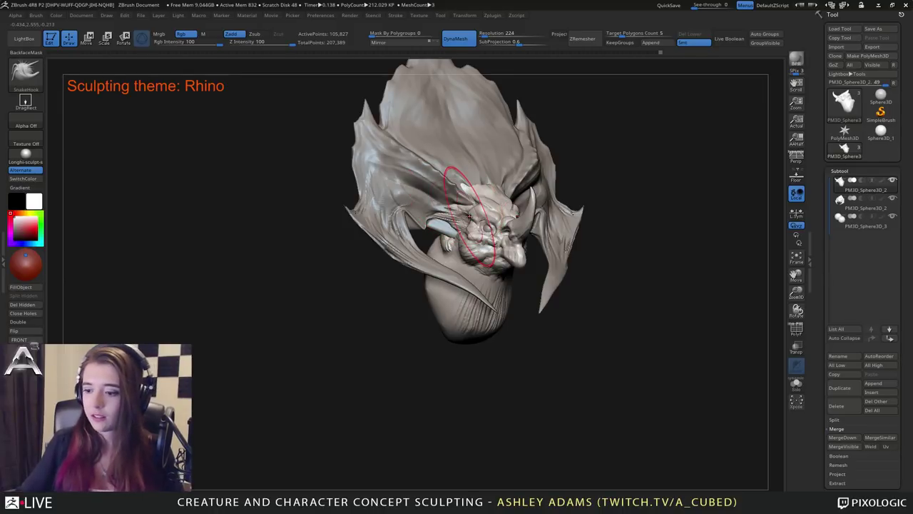
right_drag(540, 189, 638, 207)
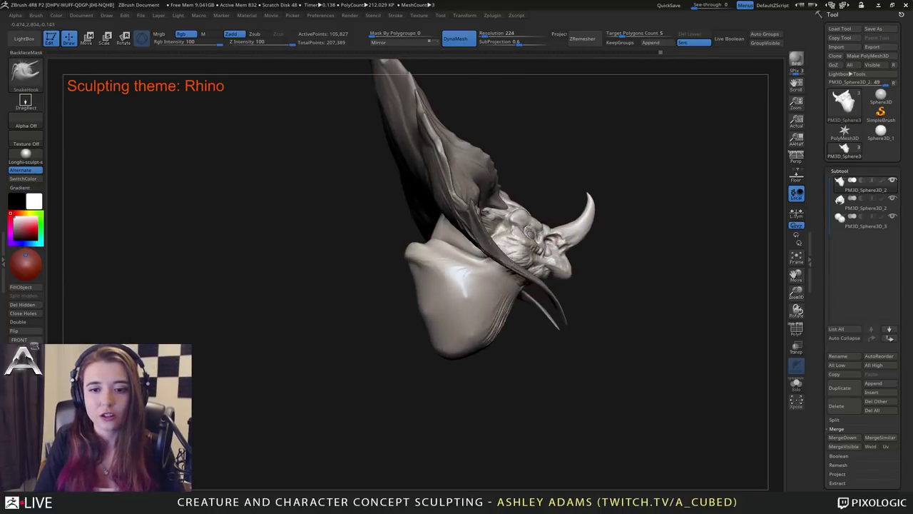
ctrl+right_drag(460, 313, 460, 264)
mouse_move(458, 263)
mouse_down()
mouse_move(467, 275)
mouse_move(462, 239)
mouse_up()
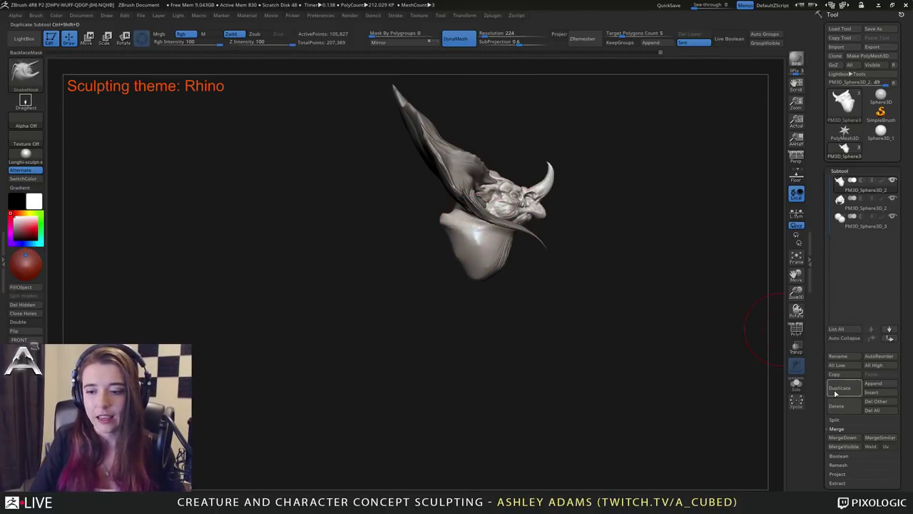
Append a sphere subtool, make it active and move it down behind the creature's neck.
click(881, 385)
click(546, 379)
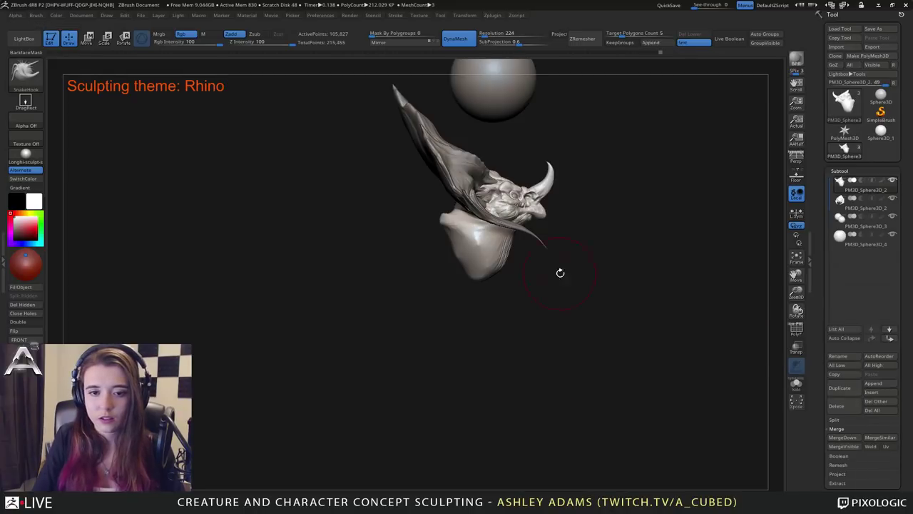
alt+click(484, 102)
mouse_move(484, 102)
ctrl+right_down()
mouse_move(484, 68)
mouse_move(482, 106)
ctrl+right_up()
key(w)
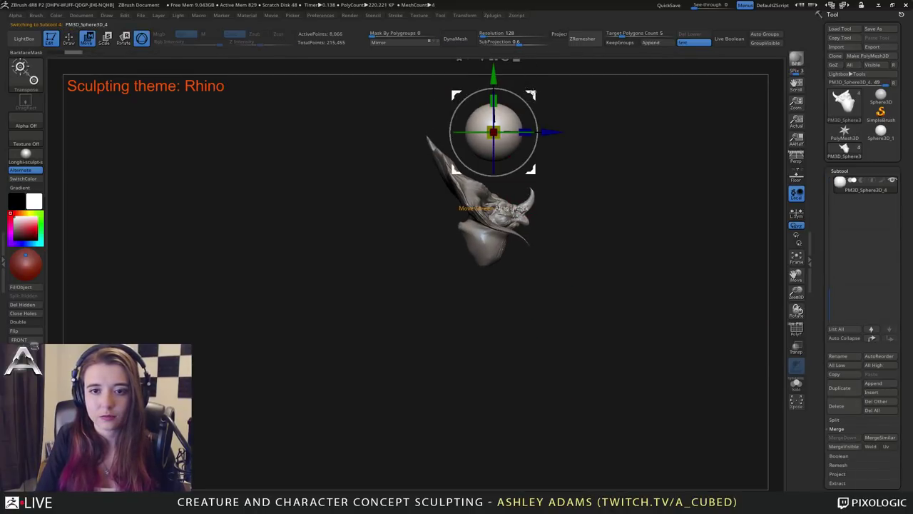
drag(530, 94, 489, 216)
shift+right_drag(485, 222, 446, 239)
right_click(446, 278)
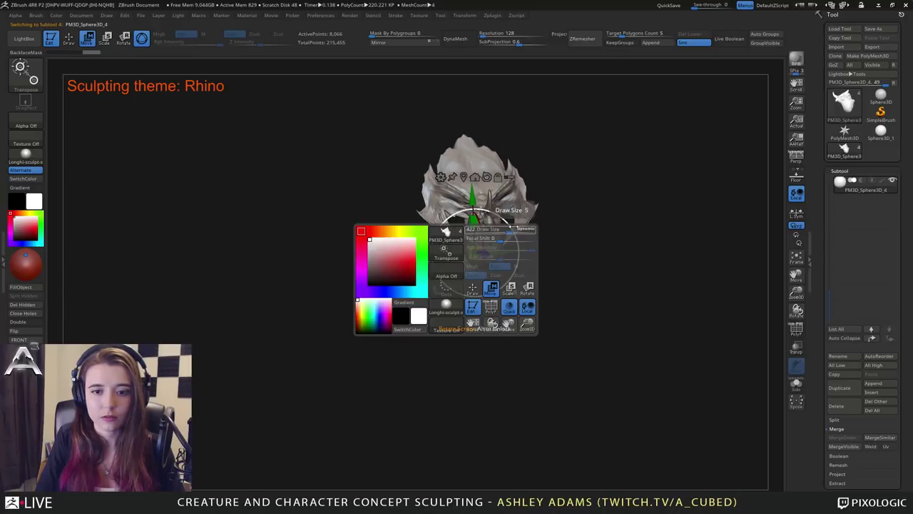
right_drag(541, 190, 523, 214)
Pull the new sphere into a large, rounded torso mass behind the neck with a large SnakeHook brush.
key(q)
right_click(513, 243)
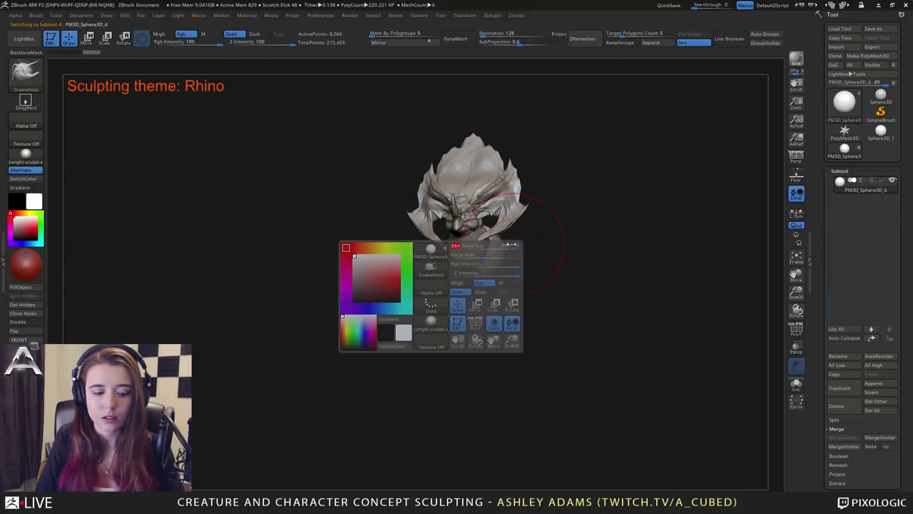
right_drag(414, 267, 512, 242)
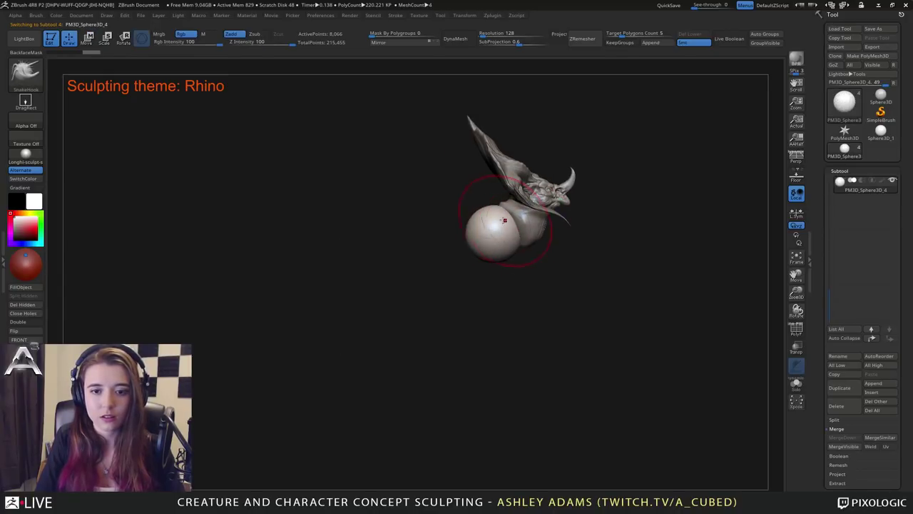
drag(471, 217, 487, 205)
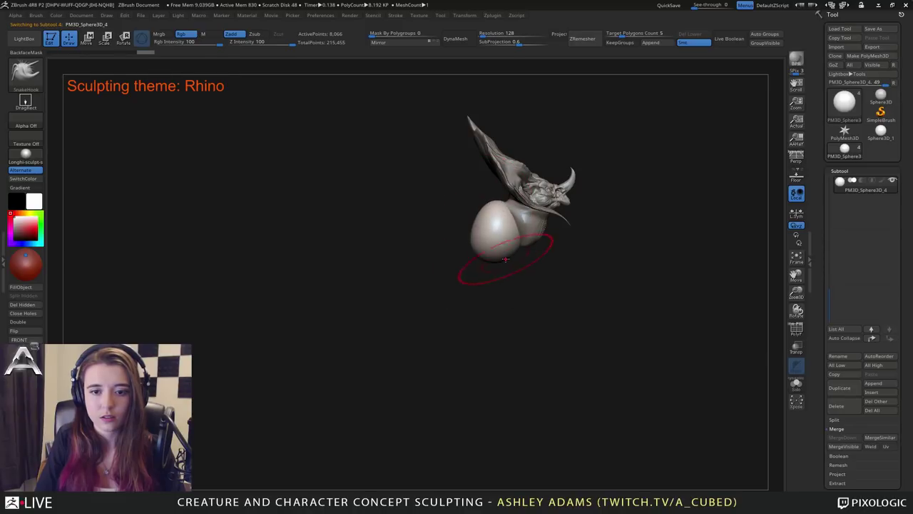
mouse_move(510, 254)
mouse_down()
mouse_move(534, 255)
mouse_move(475, 265)
mouse_move(472, 276)
mouse_up()
drag(483, 241, 400, 224)
drag(493, 247, 475, 236)
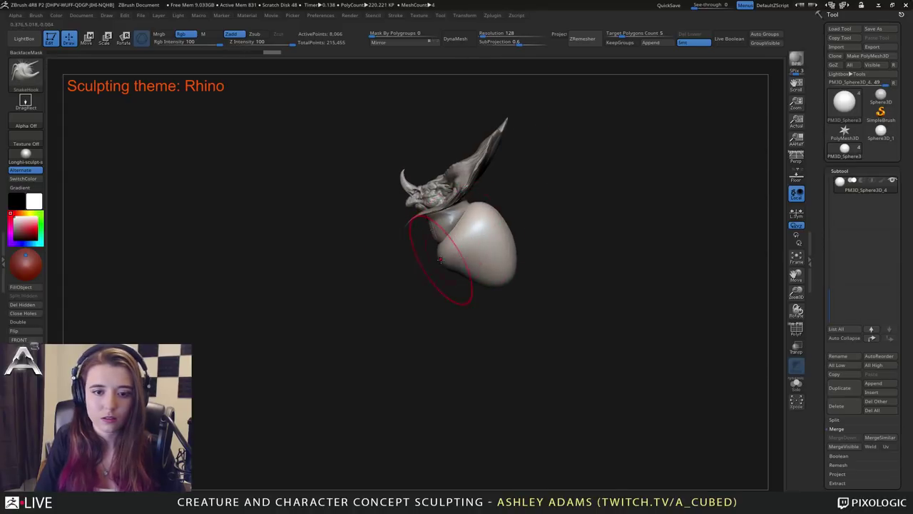
Make the head subtool active and reshape the base of the neck over the torso with a smaller SnakeHook brush.
key(space)
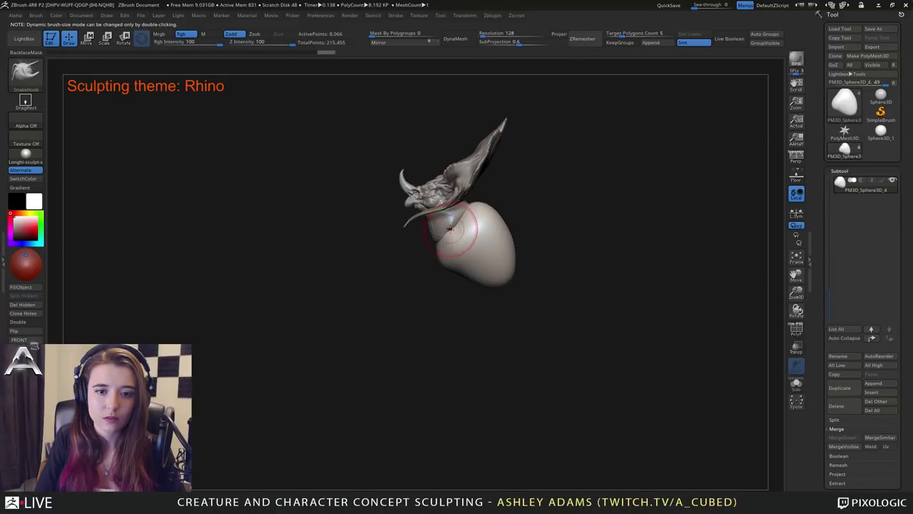
key(space)
alt+click(456, 240)
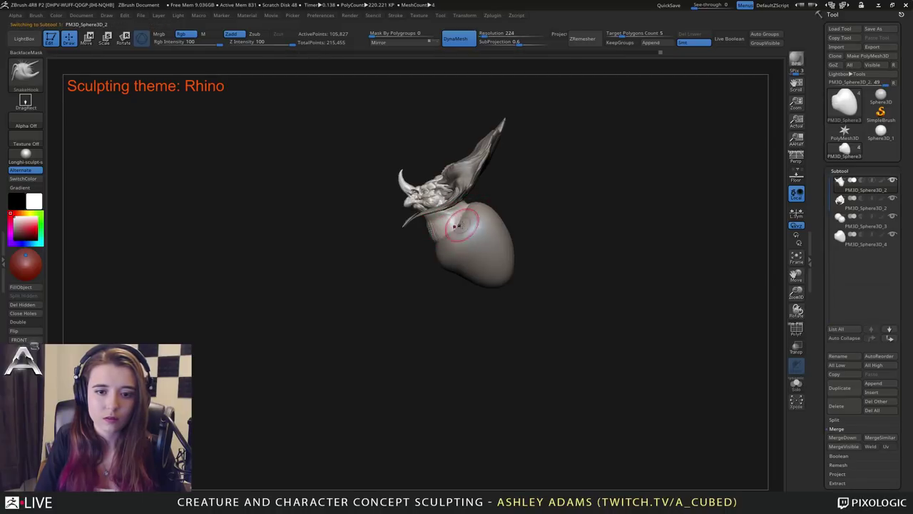
mouse_move(423, 243)
mouse_down()
mouse_move(448, 240)
mouse_move(458, 255)
mouse_up()
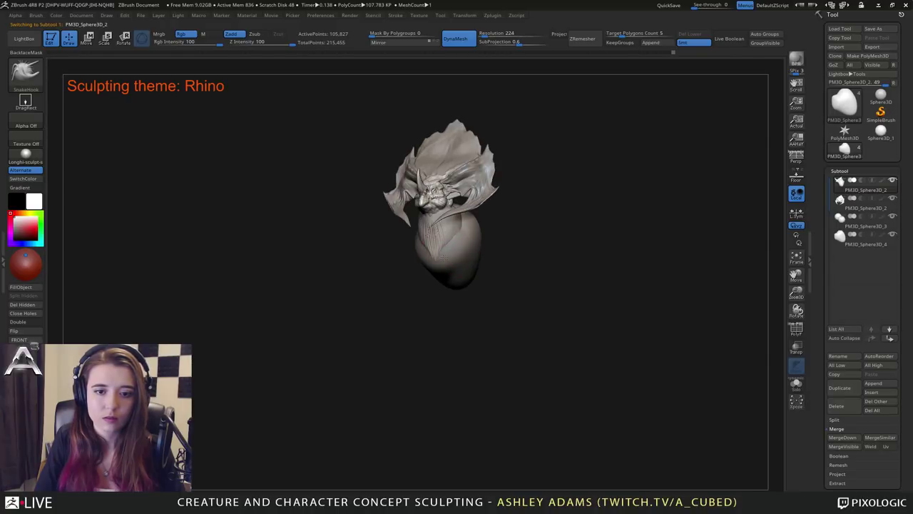
right_drag(443, 258, 479, 249)
alt+right_drag(428, 227, 512, 231)
Make the torso subtool active and build out its upper back just behind the frill.
alt+click(496, 207)
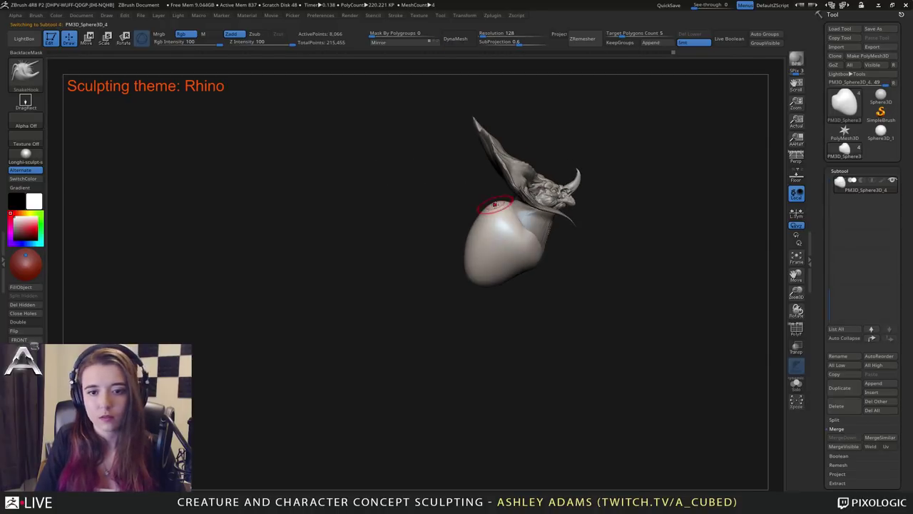
key(space)
mouse_move(494, 206)
mouse_down()
mouse_move(473, 217)
mouse_move(498, 207)
mouse_up()
key(space)
key(space)
right_drag(497, 201, 476, 197)
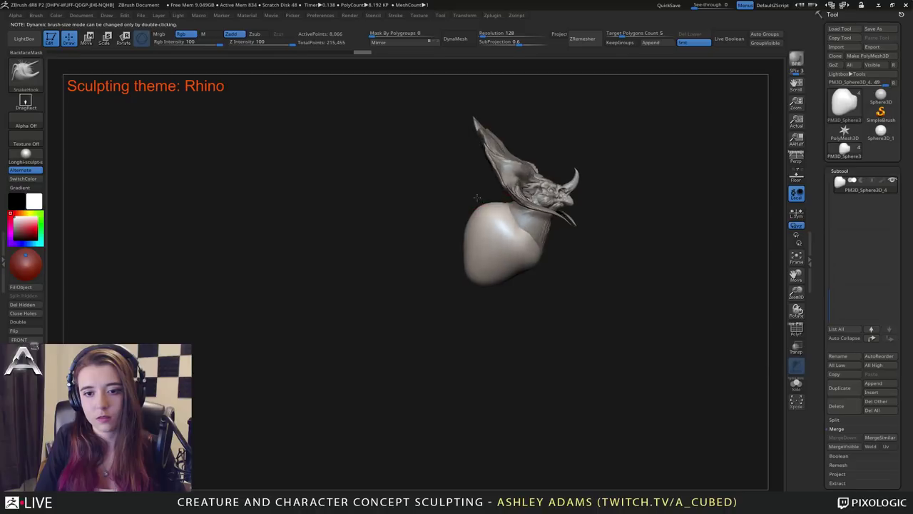
drag(504, 202, 508, 205)
Refine the outline of the torso's upper back with the SnakeHook brush and save the tool.
alt+right_drag(492, 204, 455, 202)
key(space)
drag(454, 202, 460, 202)
right_drag(521, 199, 447, 197)
mouse_move(576, 228)
alt+right_down()
mouse_move(450, 253)
mouse_move(498, 244)
mouse_move(475, 249)
mouse_move(493, 247)
mouse_move(504, 269)
alt+right_up()
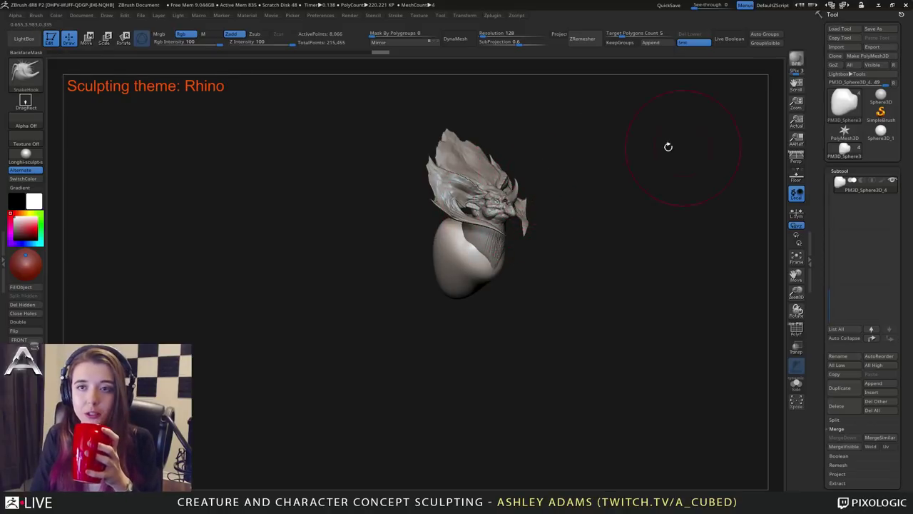
click(868, 29)
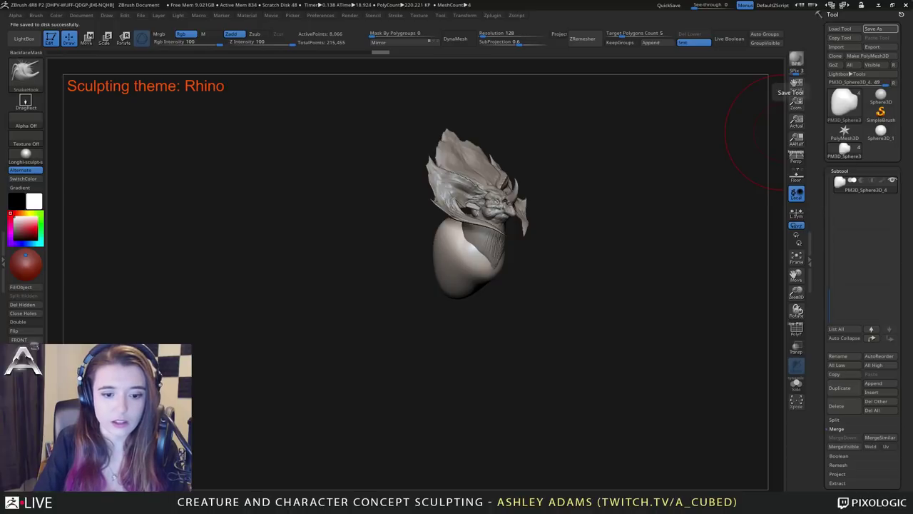
Pull out the torso's lower front and underside with the SnakeHook brush to make it fuller.
mouse_move(540, 263)
mouse_down()
mouse_move(517, 252)
mouse_move(531, 249)
mouse_move(527, 239)
mouse_move(529, 278)
mouse_up()
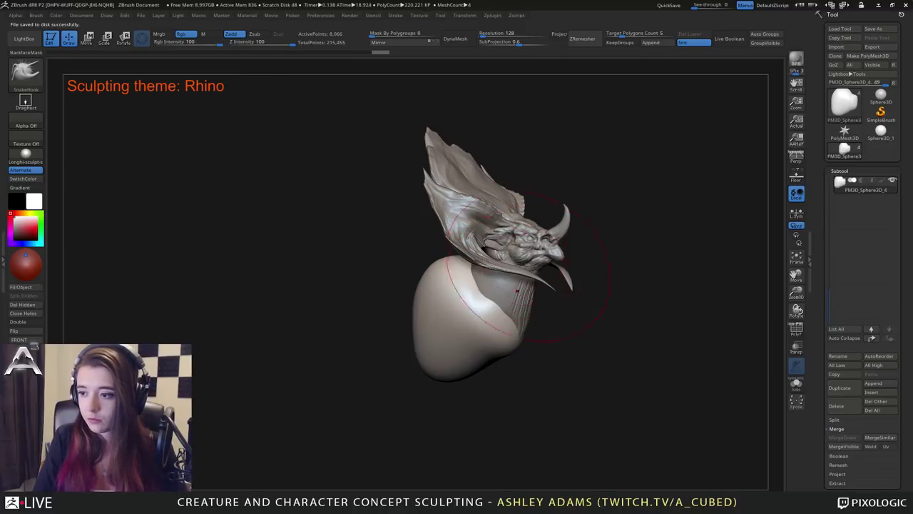
alt+right_drag(523, 282, 546, 224)
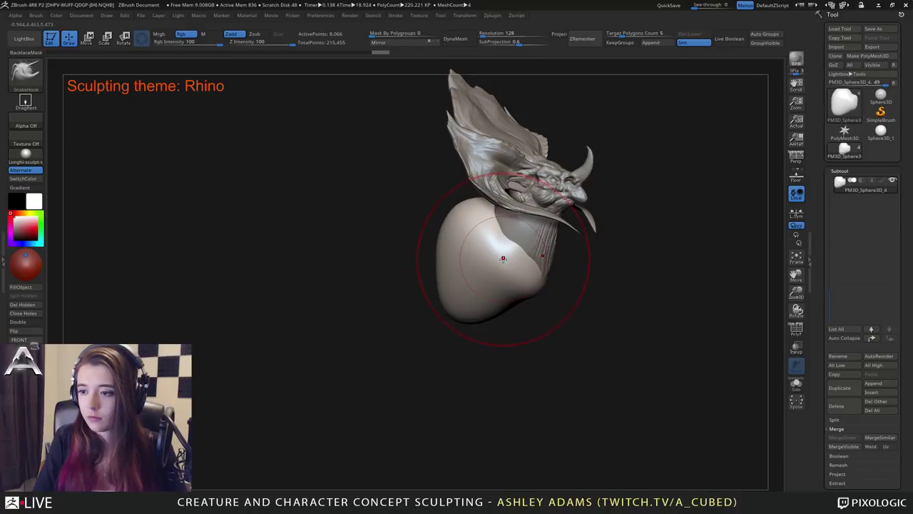
mouse_move(472, 245)
mouse_down()
mouse_move(410, 279)
mouse_move(416, 291)
mouse_move(454, 283)
mouse_move(498, 319)
mouse_up()
right_click(470, 286)
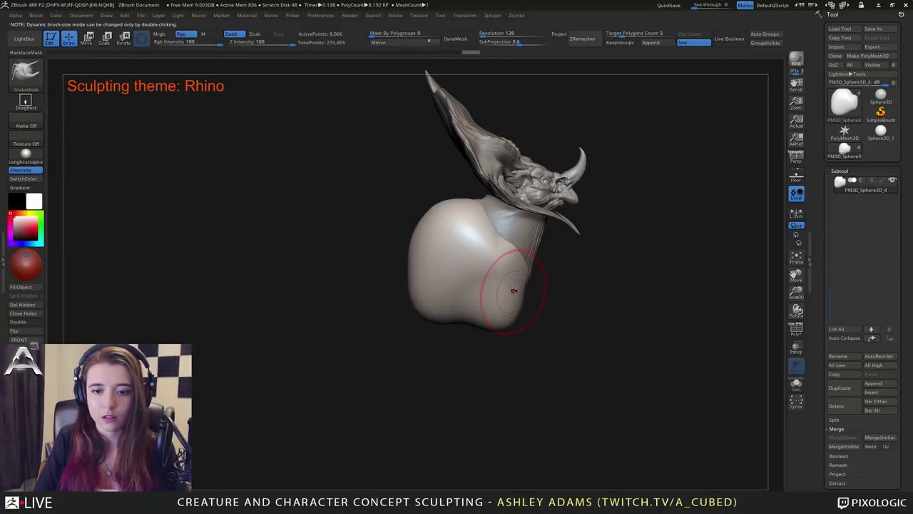
mouse_move(513, 290)
mouse_down()
mouse_move(482, 318)
mouse_move(461, 316)
mouse_move(448, 328)
mouse_move(467, 322)
mouse_up()
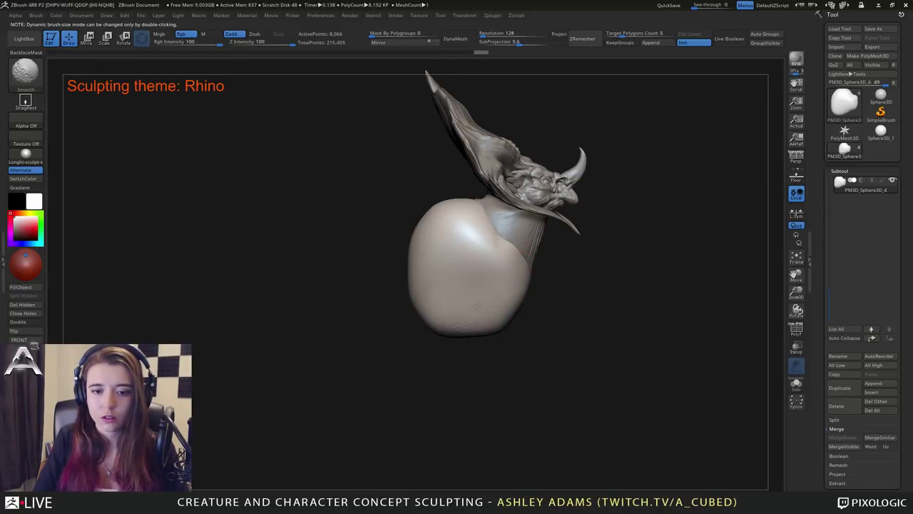
Shape the lower sides of the torso from behind and smooth its surface.
mouse_move(477, 306)
right_down()
mouse_move(467, 273)
mouse_move(439, 269)
mouse_move(473, 255)
right_up()
right_click(466, 278)
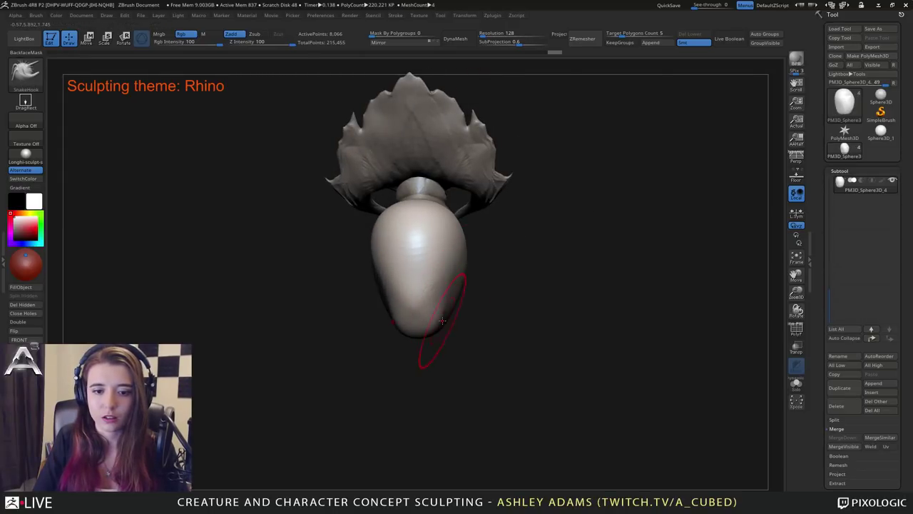
drag(443, 320, 434, 328)
right_drag(454, 272, 524, 277)
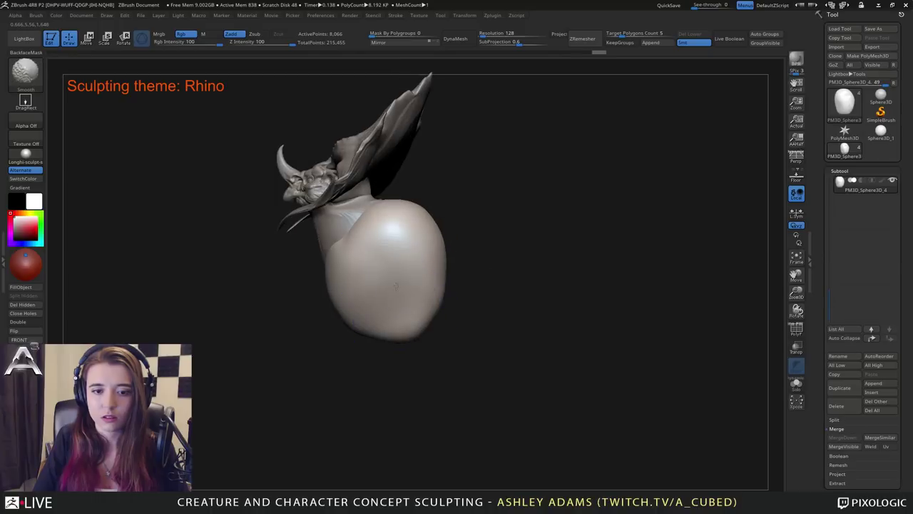
mouse_move(387, 285)
right_down()
mouse_move(453, 257)
mouse_move(417, 248)
right_up()
Refine the torso's edge beside the neck with a smaller brush, and make the head subtool active.
key(space)
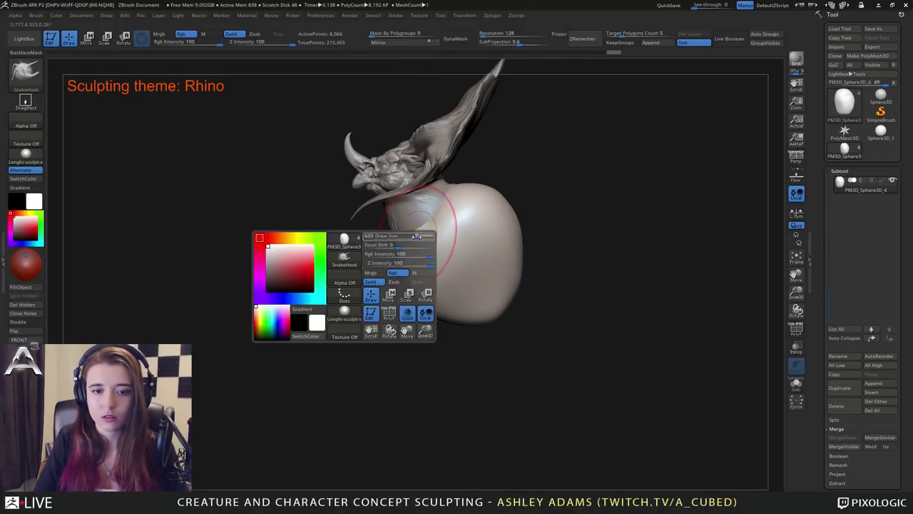
drag(417, 238, 408, 237)
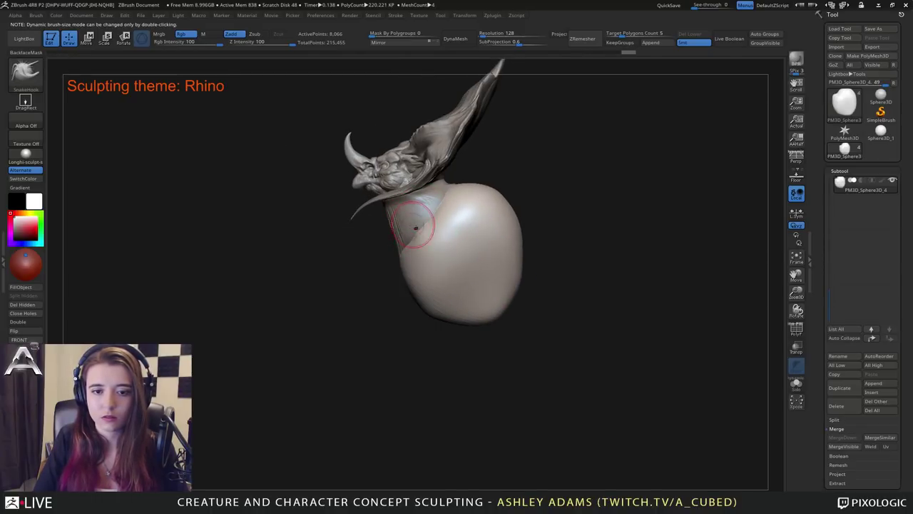
key(shift)
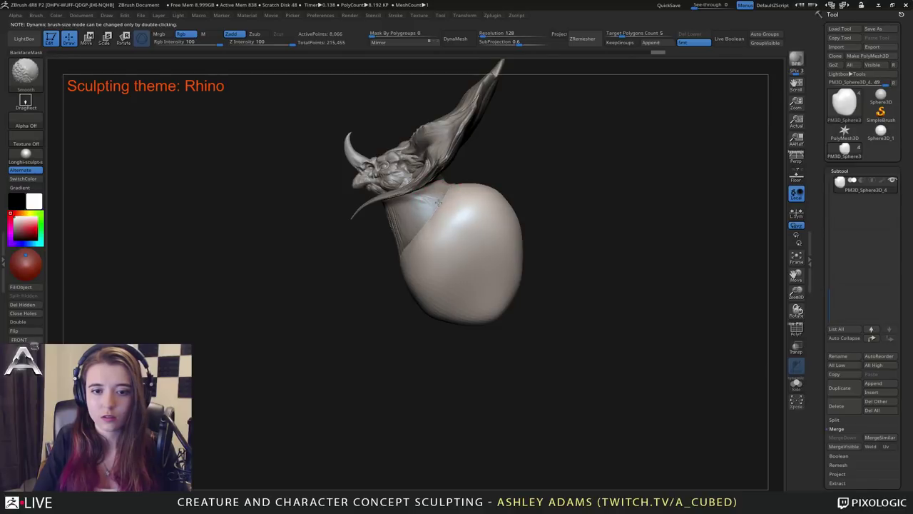
right_drag(362, 228, 425, 239)
alt+click(406, 242)
key(space)
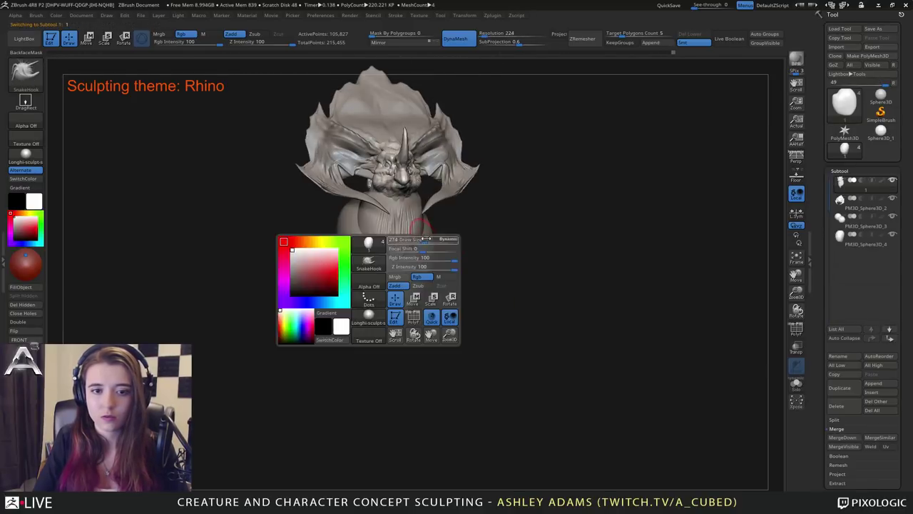
drag(426, 239, 430, 239)
alt+right_drag(431, 282, 525, 282)
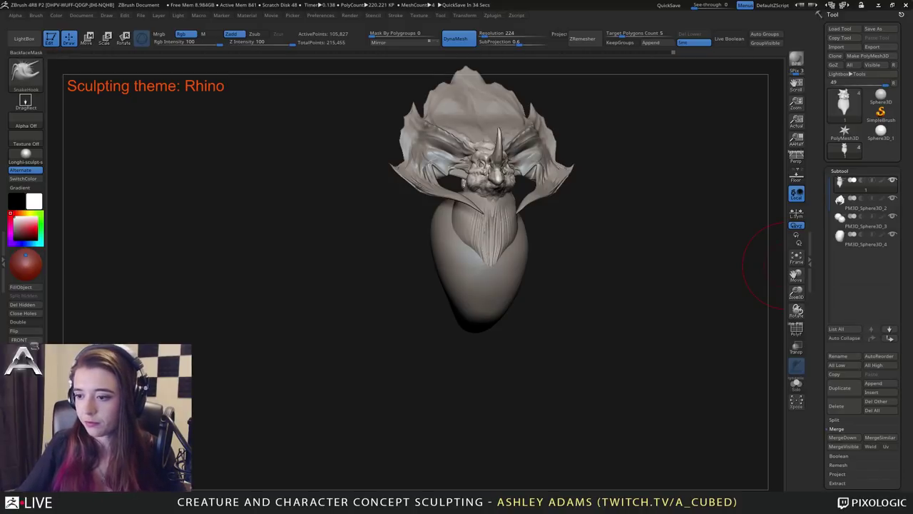
Append another sphere subtool and move it down to the underside of the torso.
drag(606, 143, 485, 243)
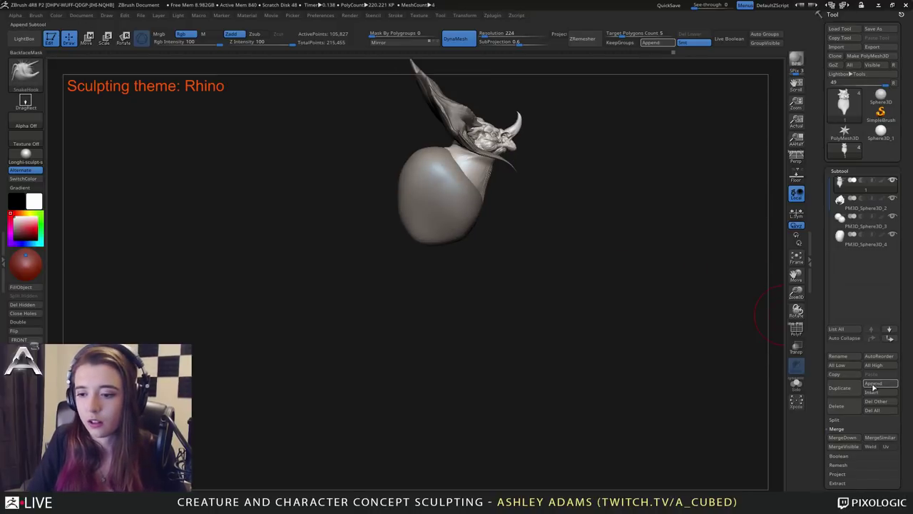
click(873, 383)
click(581, 346)
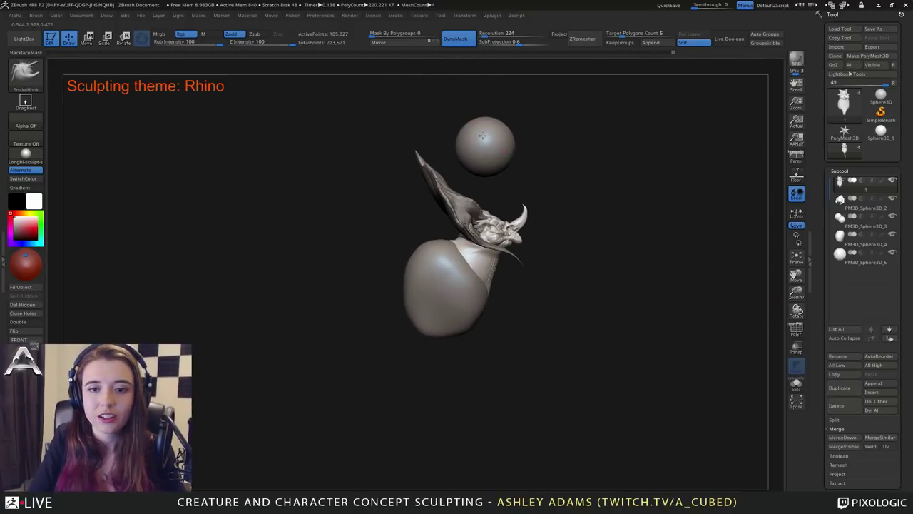
key(w)
drag(524, 106, 481, 291)
mouse_move(481, 291)
shift+right_down()
mouse_move(477, 300)
mouse_move(515, 212)
mouse_move(473, 228)
shift+right_up()
Stretch the lower sphere diagonally downward and forward into an elongated body form with a large SnakeHook brush.
key(q)
right_click(486, 225)
drag(475, 227, 477, 264)
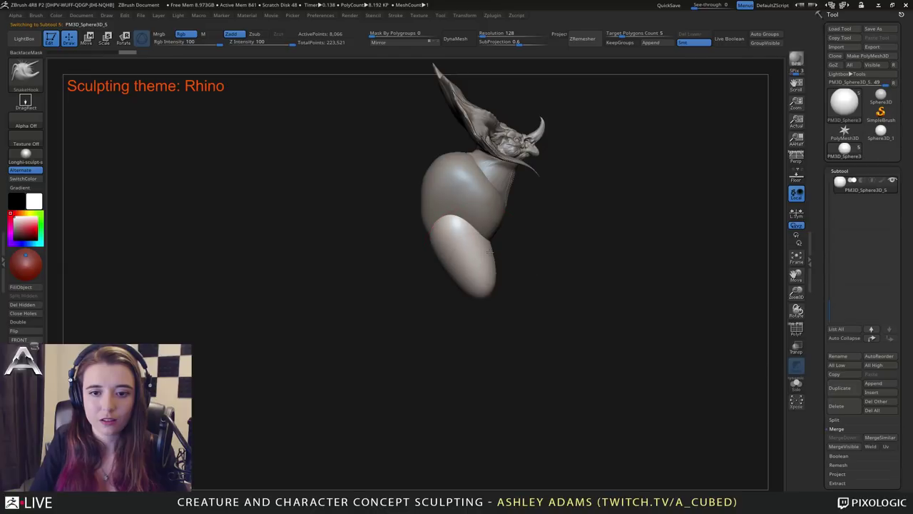
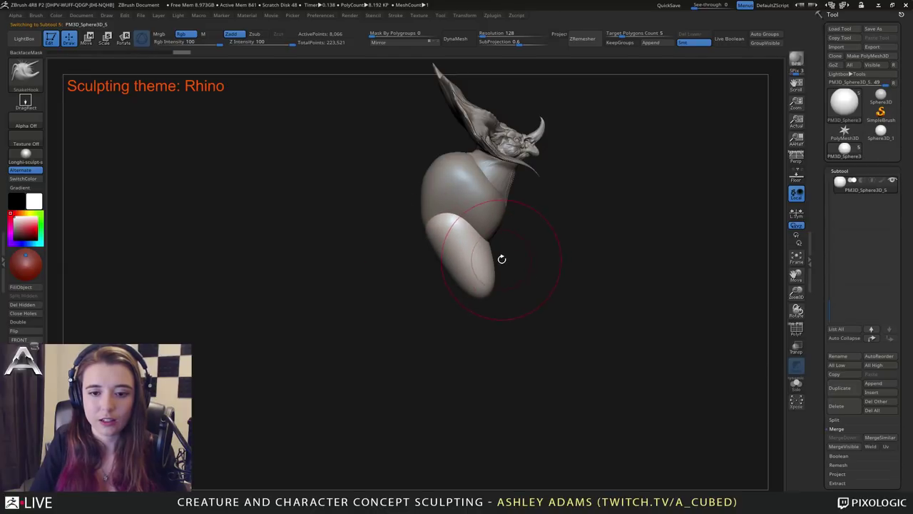
Try to swell the front of the lower body form with the Inflat brush, and undo the strokes.
key(b)
key(i)
key(n)
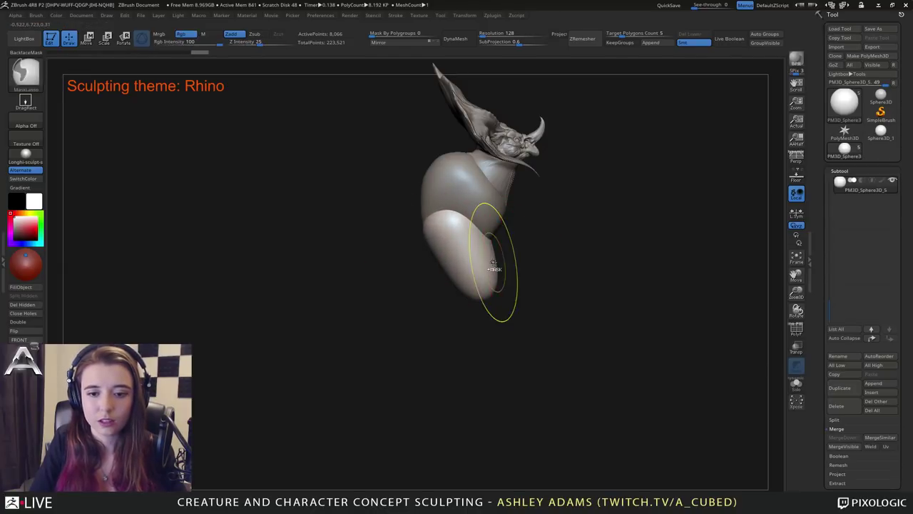
key(ctrl+z)
key(space)
click(495, 265)
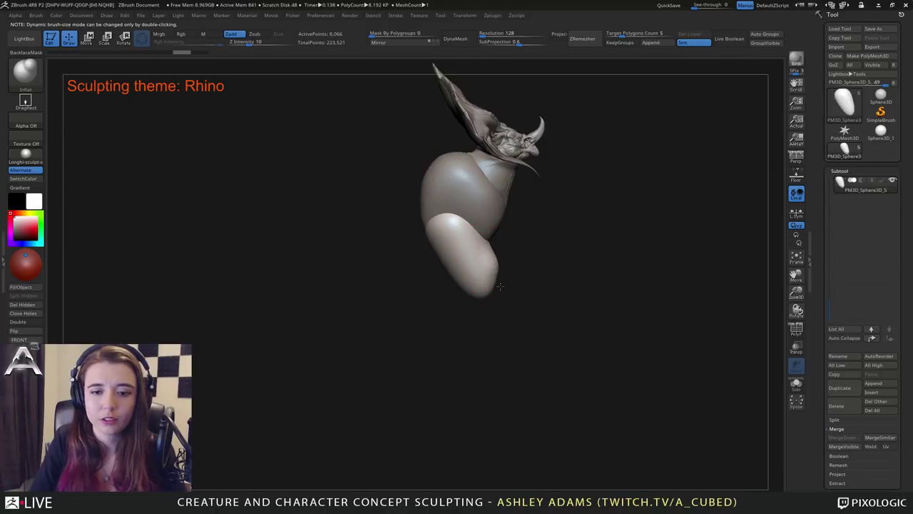
key(space)
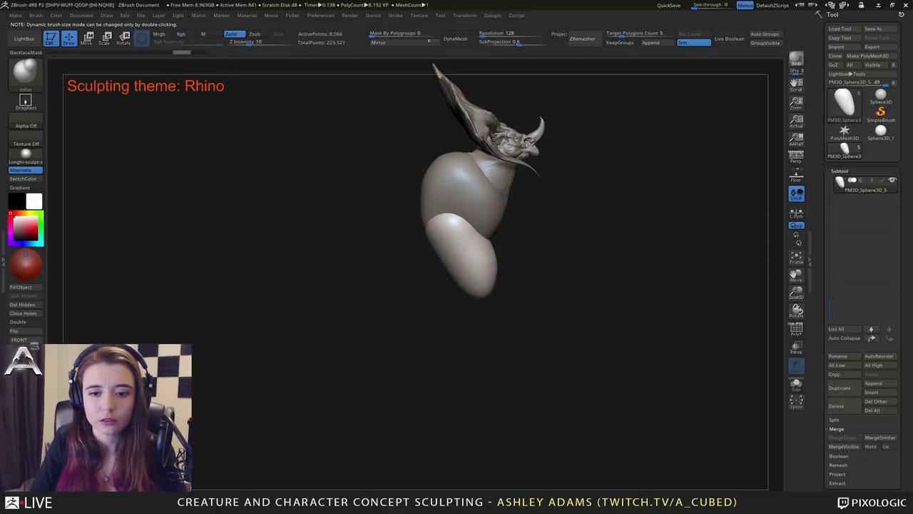
click(497, 276)
drag(497, 255, 496, 260)
right_drag(496, 256, 465, 254)
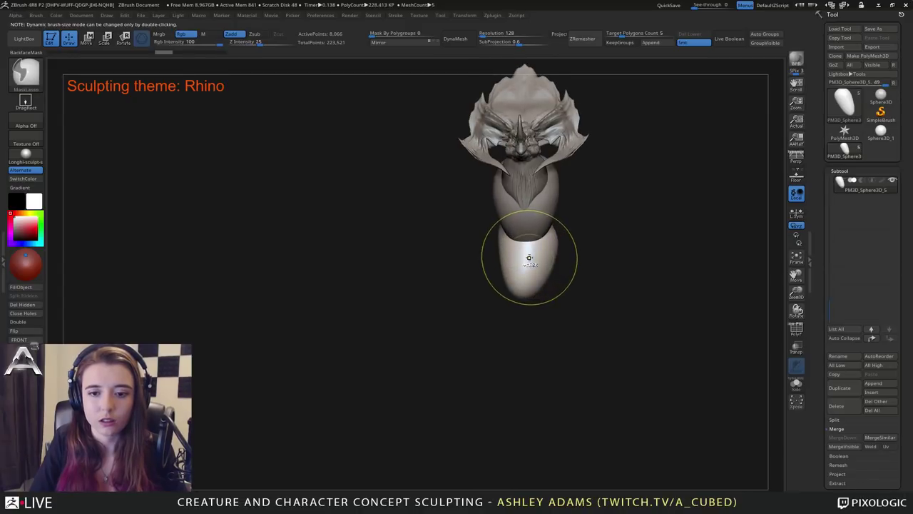
key(ctrl+z)
key(ctrl+z)
key(ctrl+z)
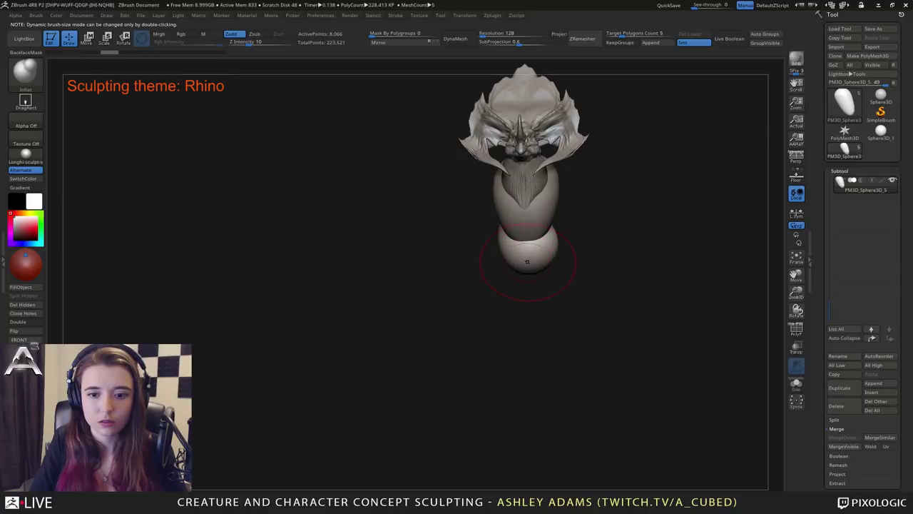
Lengthen the tip of the lower body form and pull its upper back outward with the SnakeHook brush.
right_drag(527, 262, 516, 269)
key(b)
key(s)
key(h)
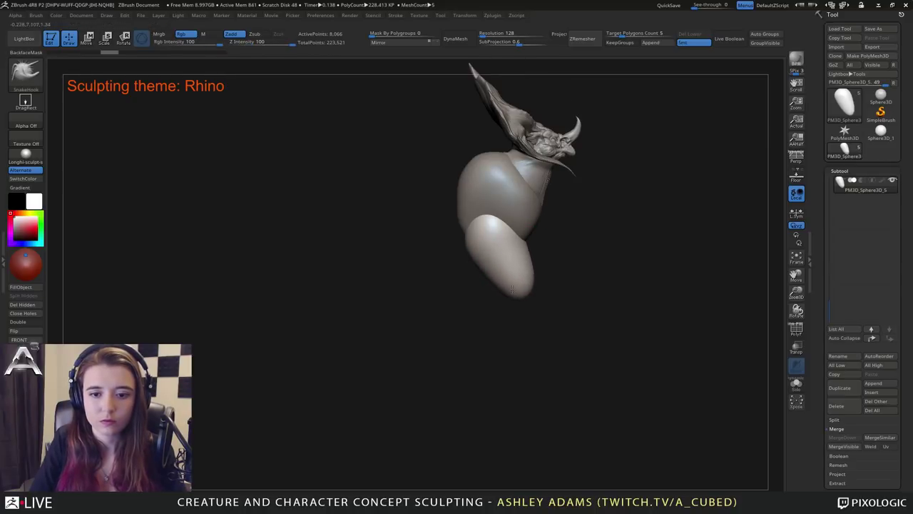
drag(513, 290, 516, 298)
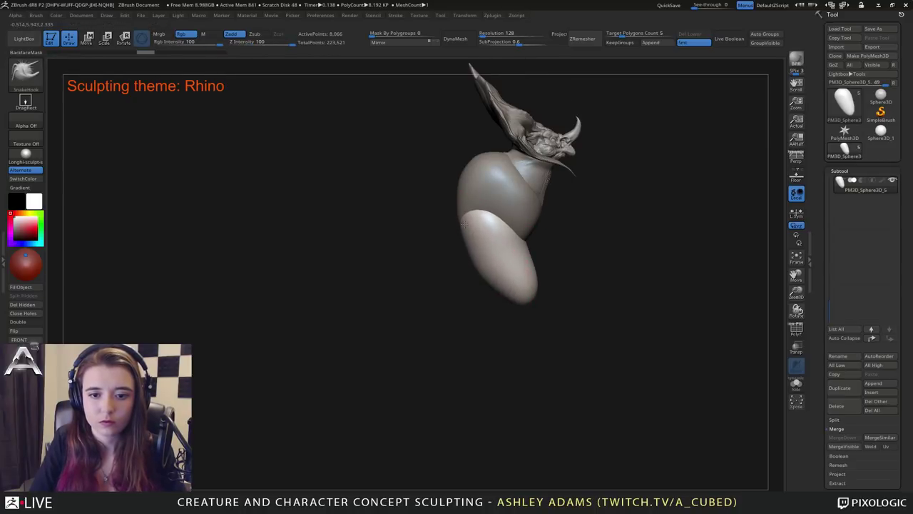
drag(492, 211, 497, 217)
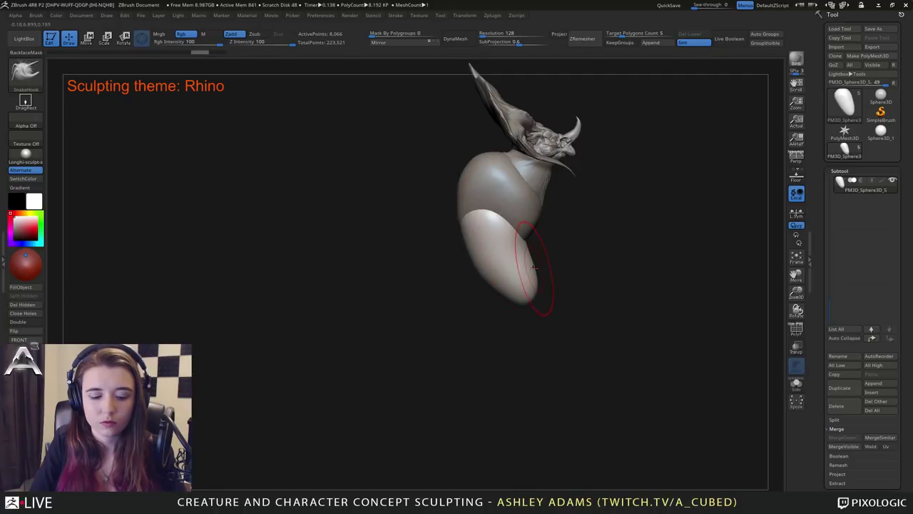
Swell the front of the lower body form into a rounded belly with the Inflat brush.
key(b)
key(i)
key(n)
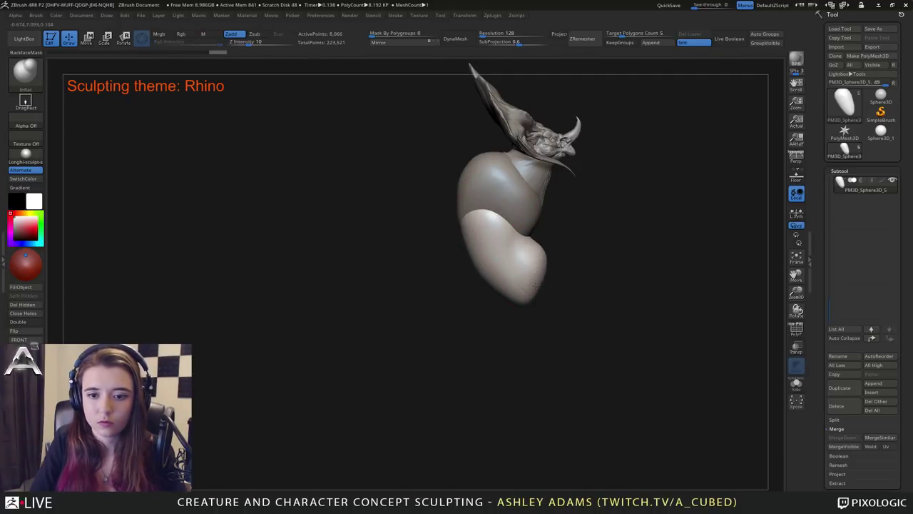
drag(515, 256, 513, 253)
drag(530, 281, 521, 269)
mouse_move(592, 278)
mouse_down()
mouse_move(515, 273)
mouse_move(545, 275)
mouse_move(533, 265)
mouse_move(539, 278)
mouse_up()
drag(594, 259, 503, 236)
Pull out the sides of the lower body form where it meets the torso, using the SnakeHook brush.
key(b)
key(s)
key(h)
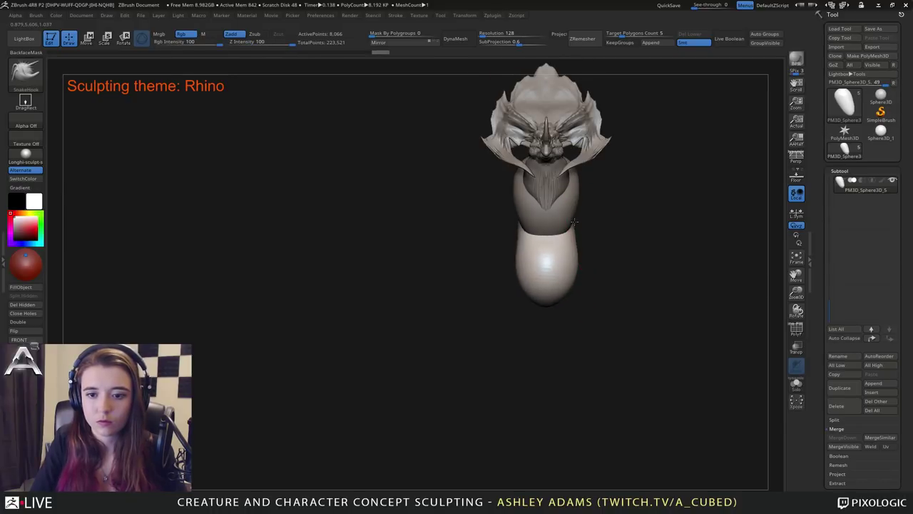
drag(573, 221, 581, 226)
drag(635, 232, 539, 191)
Append another sphere subtool and move it down beneath the belly form.
alt+click(525, 204)
drag(426, 122, 483, 232)
alt+click(477, 267)
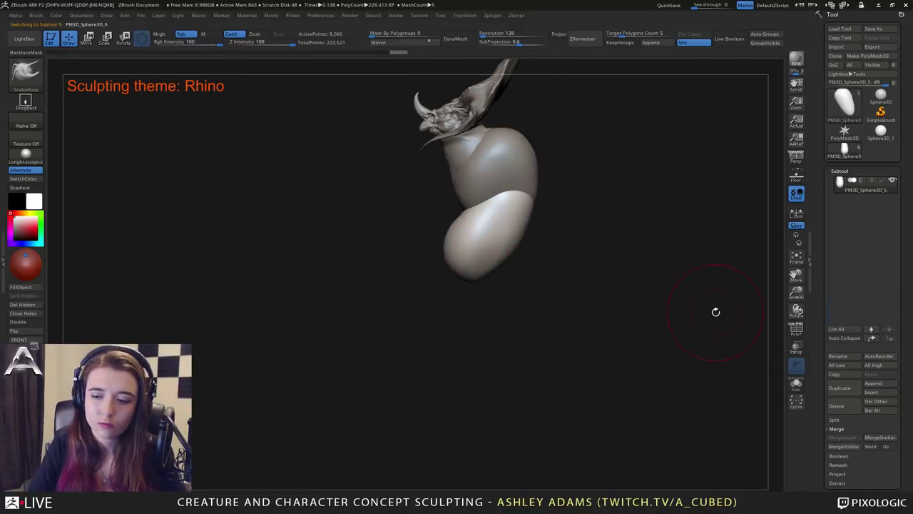
click(874, 384)
click(582, 349)
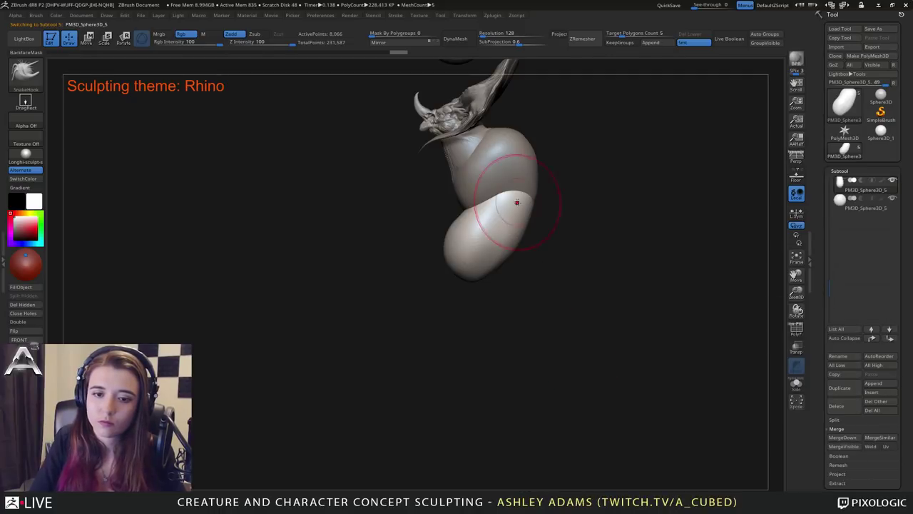
key(f)
key(w)
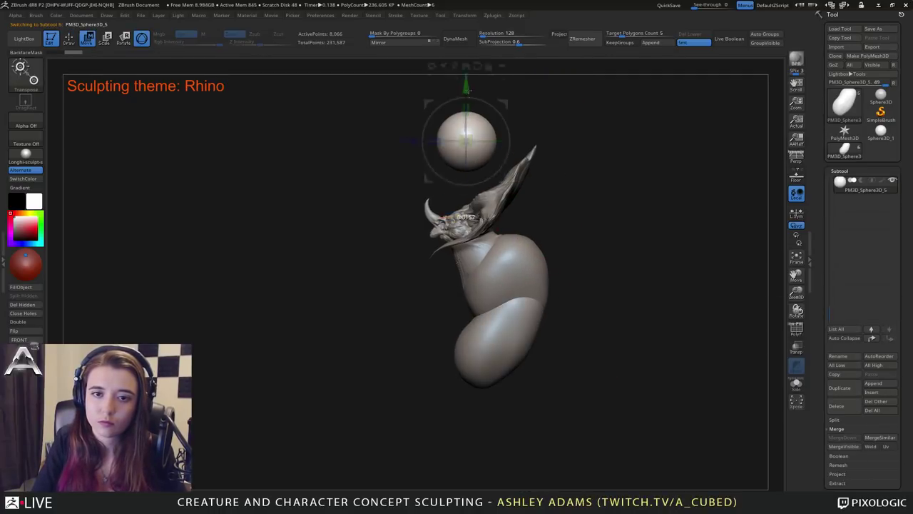
drag(464, 94, 489, 334)
alt+drag(424, 397, 466, 283)
Stretch the new bottom sphere downward and backward into a pelvis form with the SnakeHook brush.
key(q)
key(b)
key(s)
key(h)
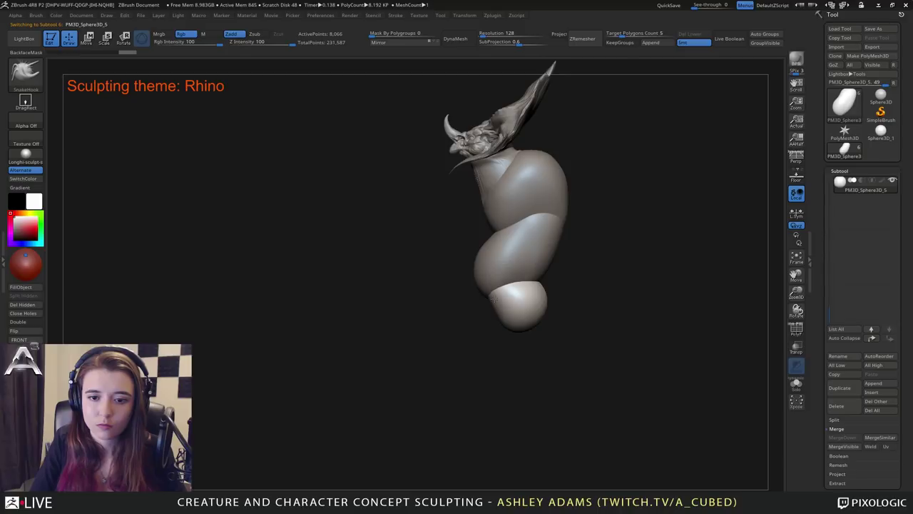
mouse_move(544, 301)
mouse_down()
mouse_move(539, 287)
mouse_move(547, 321)
mouse_up()
mouse_move(612, 321)
shift+mouse_down()
mouse_move(544, 320)
mouse_move(589, 316)
mouse_move(561, 326)
mouse_move(560, 335)
mouse_move(593, 316)
shift+mouse_up()
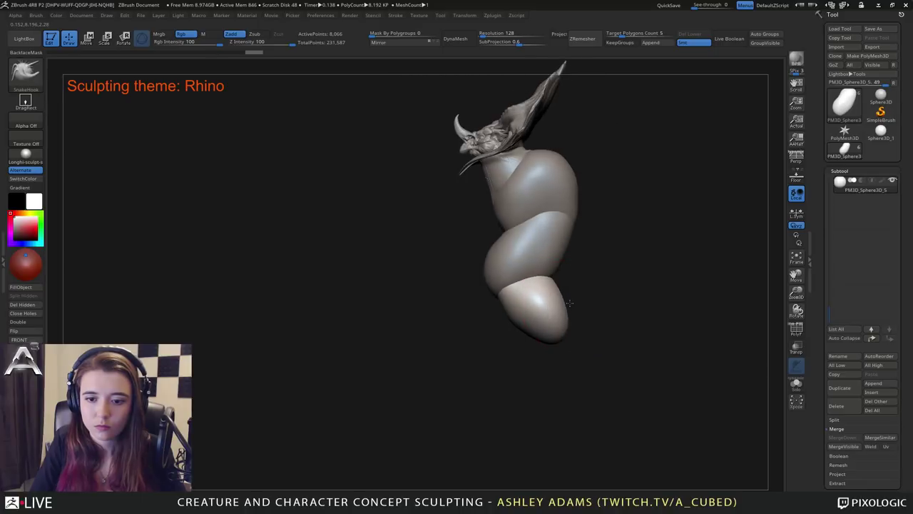
alt+drag(608, 280, 562, 247)
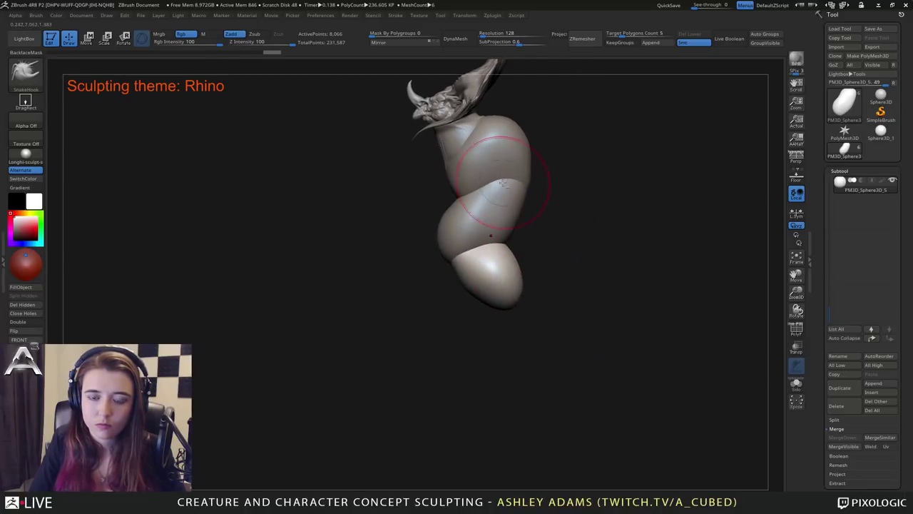
Pull the belly form's back edge up along the torso, and broaden the torso's lower sides with the SnakeHook brush.
alt+click(527, 158)
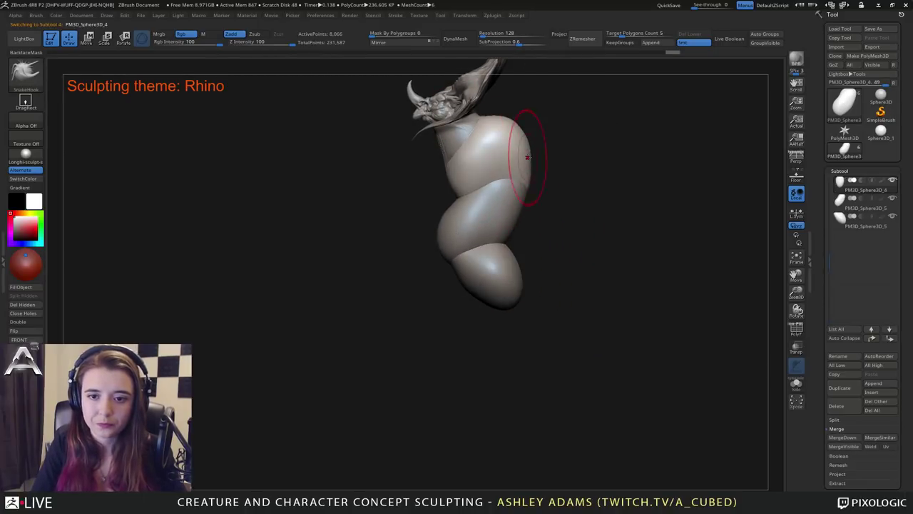
alt+click(527, 179)
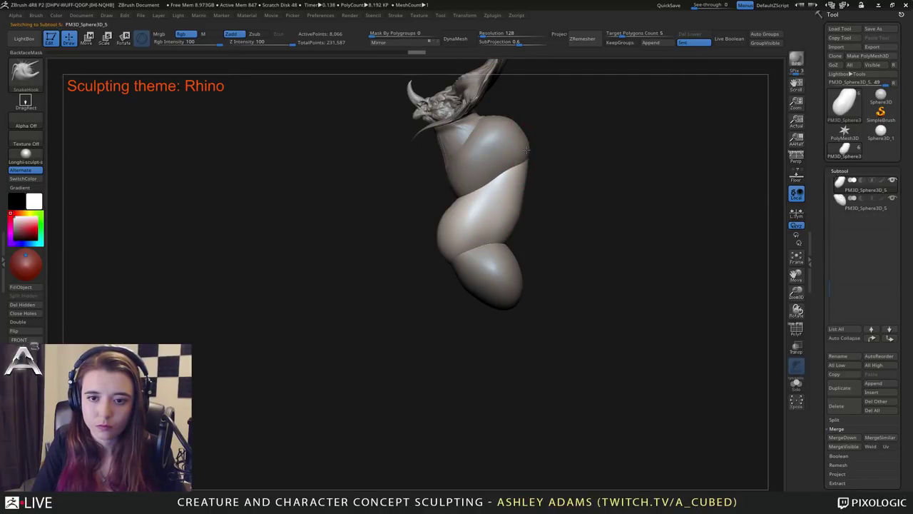
alt+click(526, 152)
key(space)
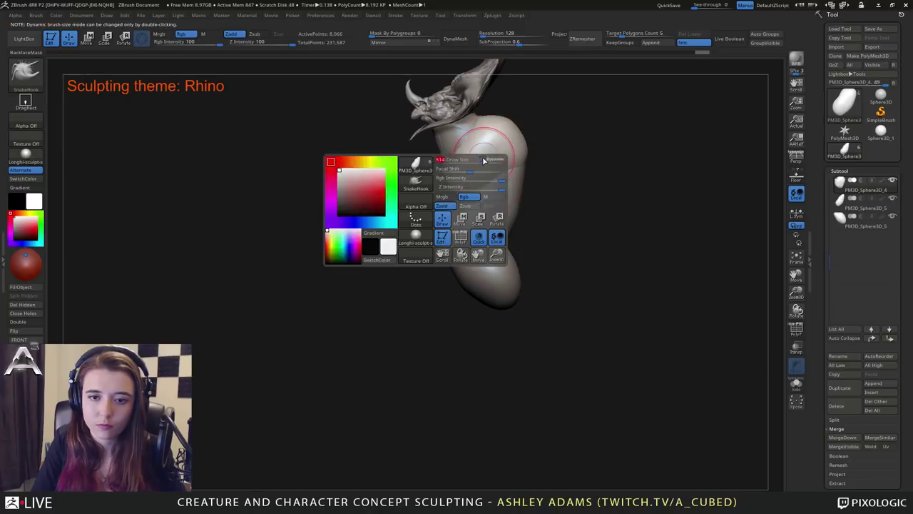
drag(500, 170, 493, 174)
key(space)
mouse_move(532, 184)
right_down()
mouse_move(479, 180)
mouse_move(550, 189)
mouse_move(488, 166)
right_up()
drag(488, 167, 483, 167)
drag(578, 171, 591, 168)
drag(512, 174, 532, 177)
Build up volume on the torso's side and lower edge with the ClayBuildup brush.
alt+right_drag(602, 172, 547, 180)
key(b)
key(c)
key(b)
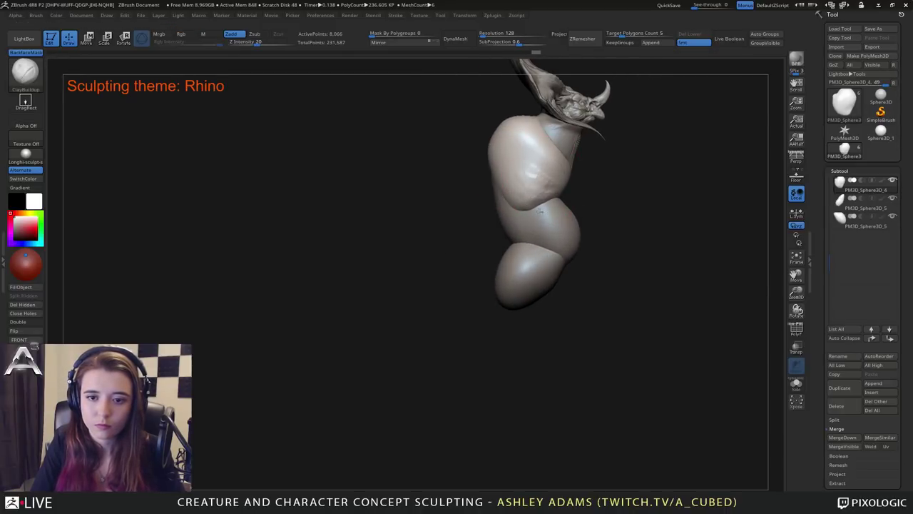
mouse_move(530, 193)
mouse_down()
mouse_move(528, 156)
mouse_move(539, 212)
mouse_move(527, 214)
mouse_up()
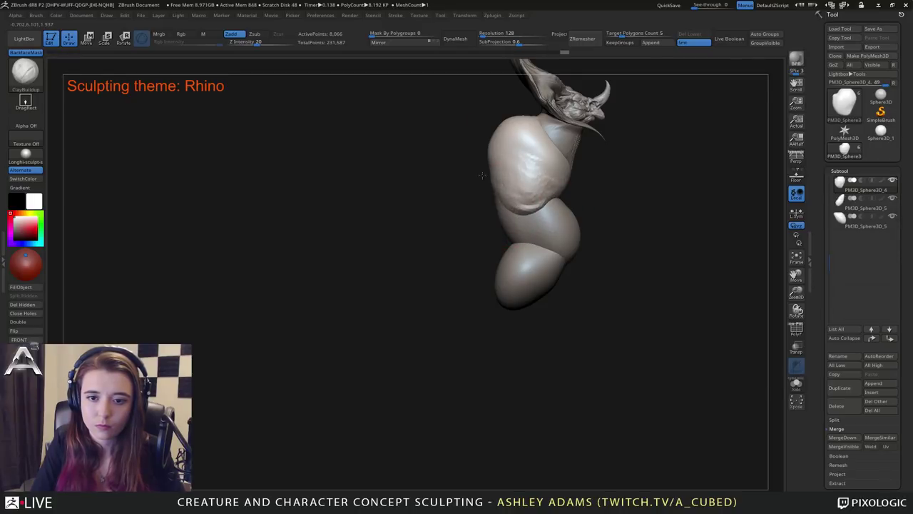
mouse_move(482, 174)
mouse_down()
mouse_move(464, 147)
mouse_move(565, 179)
mouse_move(545, 197)
mouse_up()
Build up the upper front edge of the belly form beneath the torso with the ClayBuildup brush.
alt+click(487, 235)
drag(357, 223, 397, 234)
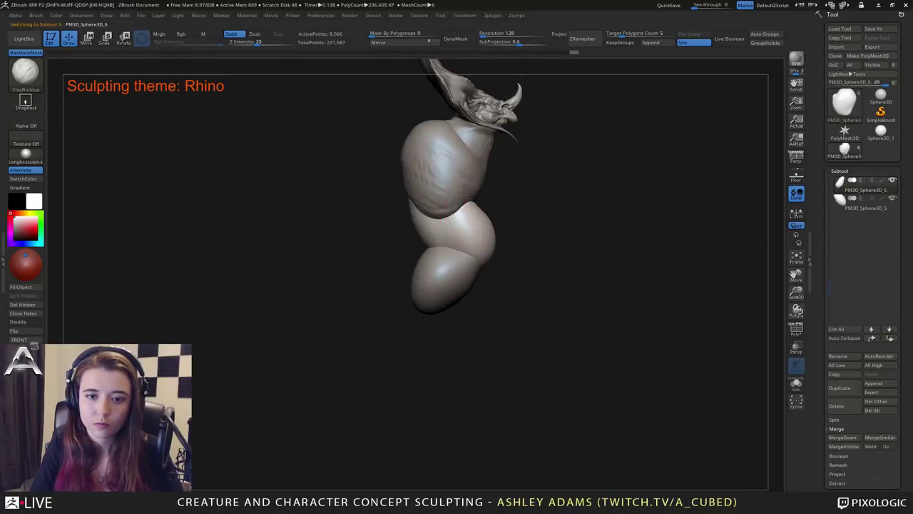
key(space)
click(395, 234)
drag(528, 205, 490, 206)
right_drag(490, 232, 418, 250)
drag(479, 205, 463, 192)
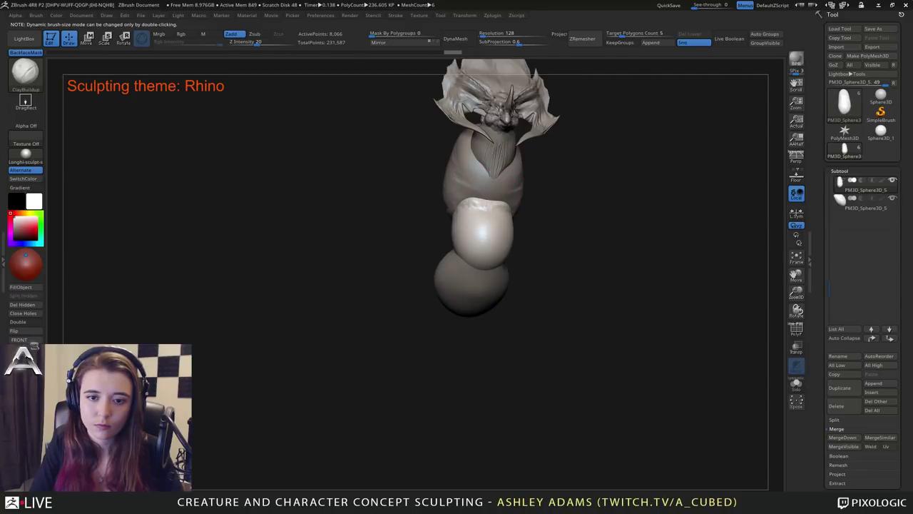
mouse_move(463, 193)
right_down()
mouse_move(474, 206)
mouse_move(420, 214)
right_up()
right_click(468, 221)
right_drag(518, 208, 493, 209)
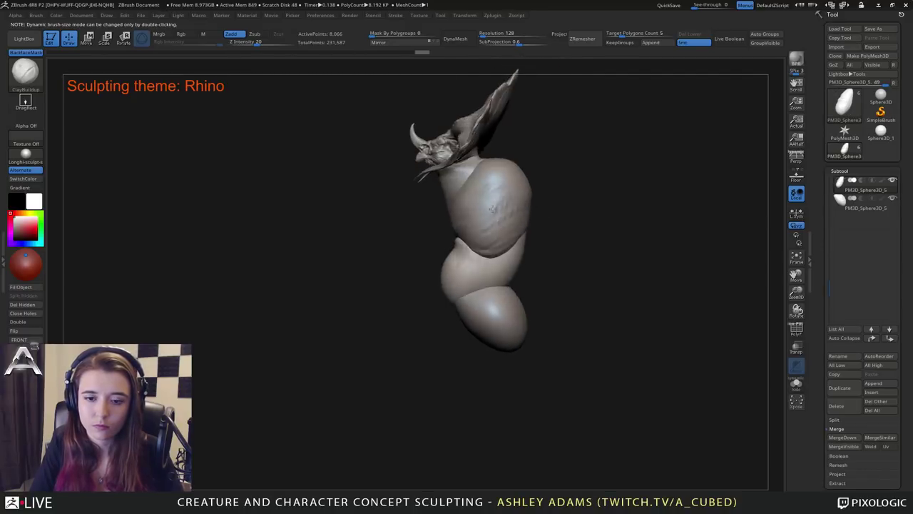
Push hollows into the sides of the bottom pelvis form with a resized SnakeHook brush.
alt+click(501, 331)
alt+right_drag(504, 343, 526, 287)
key(b)
key(s)
key(h)
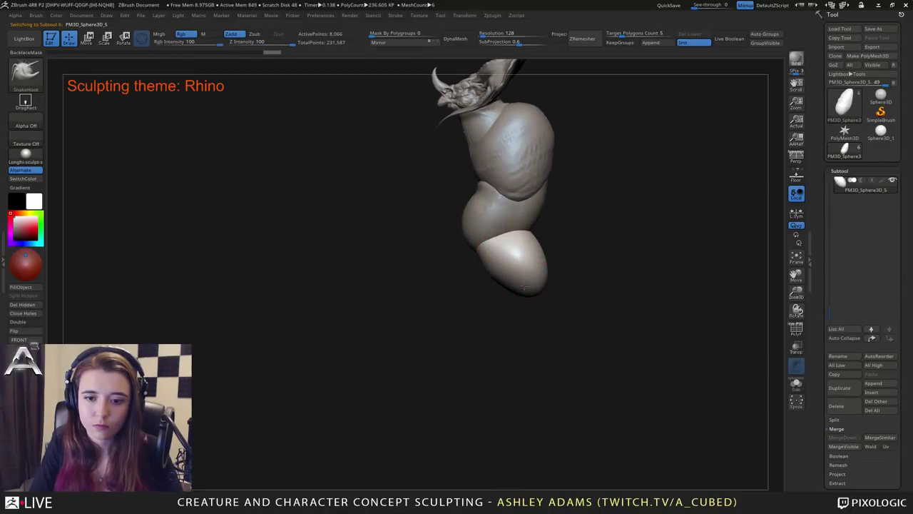
key(s)
click(523, 288)
drag(523, 285, 521, 261)
right_drag(495, 266, 521, 265)
drag(494, 278, 489, 281)
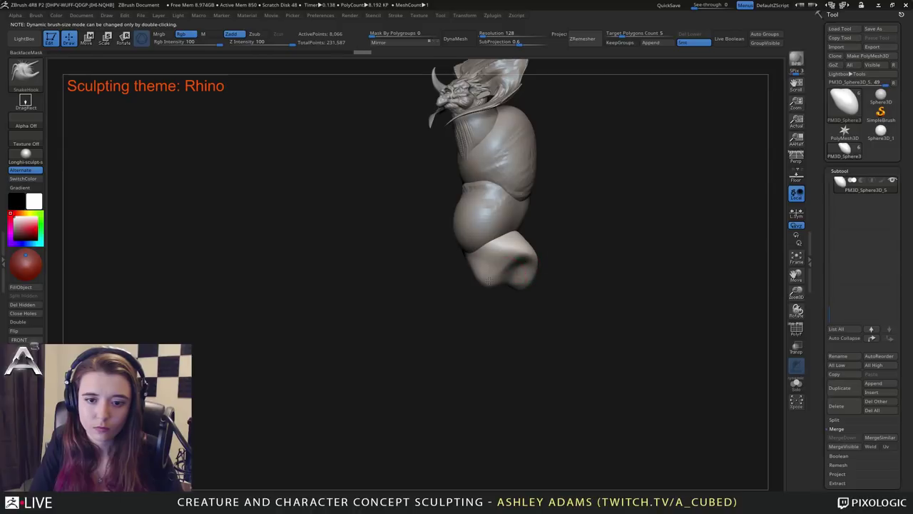
right_drag(465, 275, 523, 266)
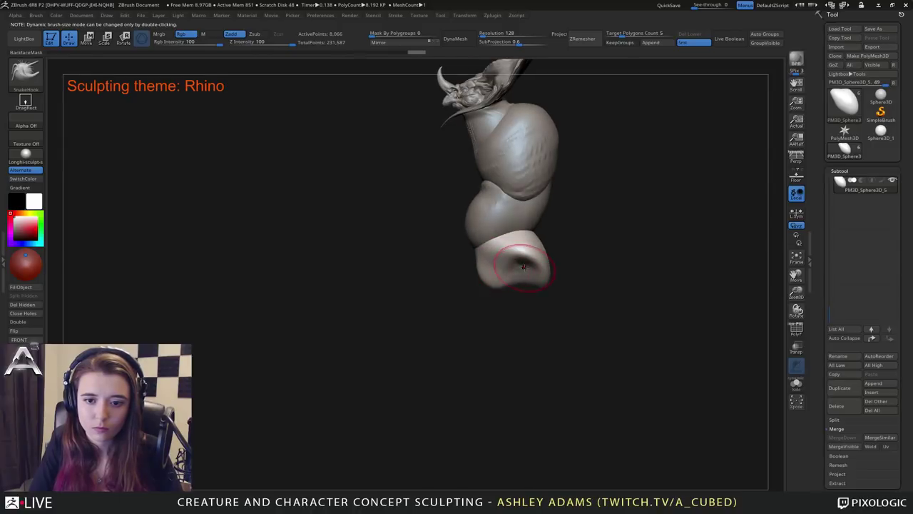
mouse_move(523, 266)
mouse_down()
mouse_move(514, 283)
mouse_move(525, 266)
mouse_up()
Pull the pelvis form's upper side rims into raised peaks and reshape its rear edge, varying the SnakeHook brush size.
right_click(537, 261)
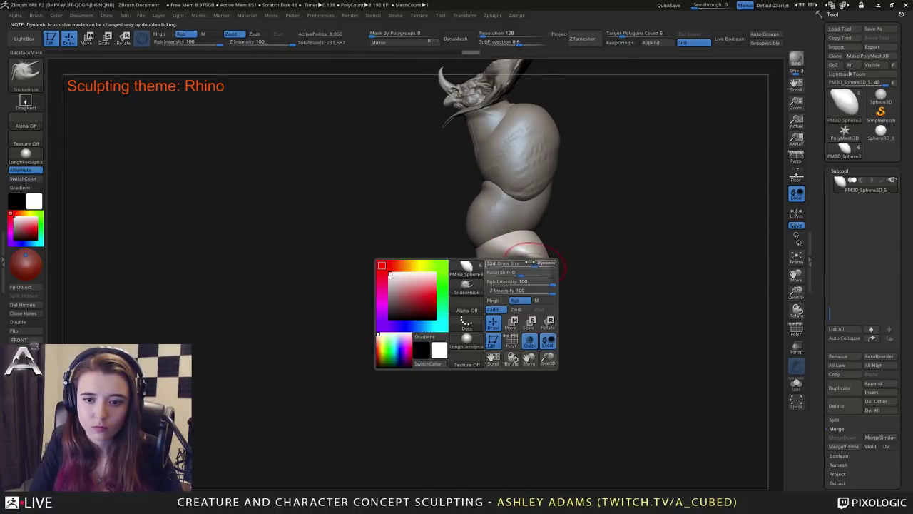
right_drag(526, 217, 481, 251)
right_click(529, 227)
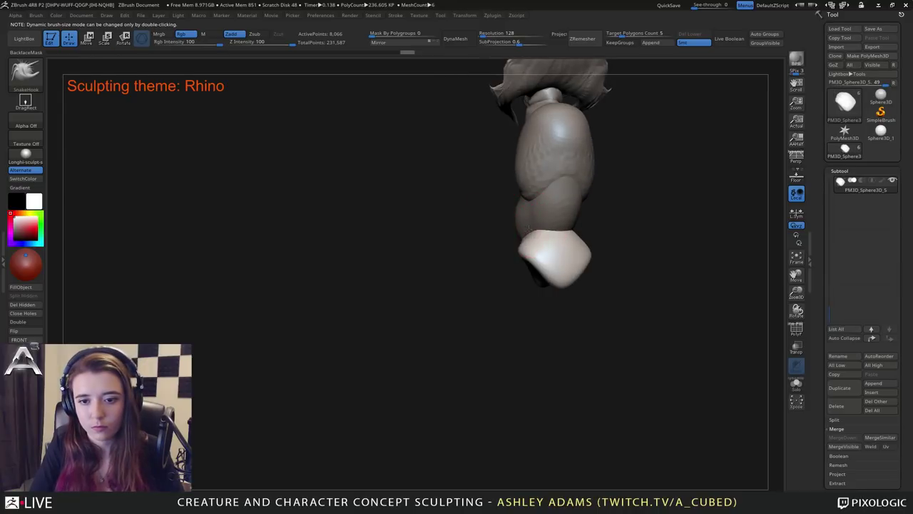
drag(533, 226, 534, 217)
right_drag(534, 222, 586, 226)
drag(545, 224, 547, 224)
right_click(559, 241)
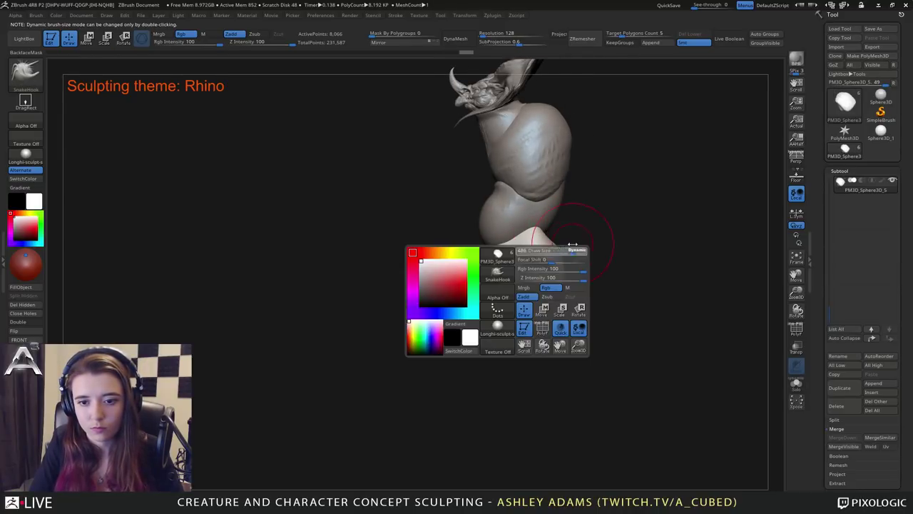
drag(567, 269, 562, 266)
right_click(558, 271)
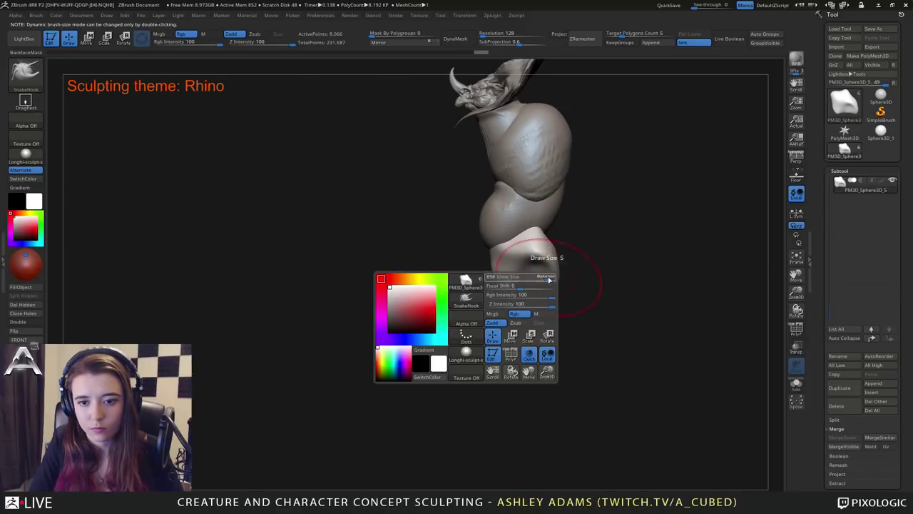
mouse_move(557, 270)
right_down()
mouse_move(548, 255)
mouse_move(560, 228)
right_up()
Add clay to the back of the pelvis form with the ClayBuildup brush and smooth the strokes.
key(b)
key(c)
key(b)
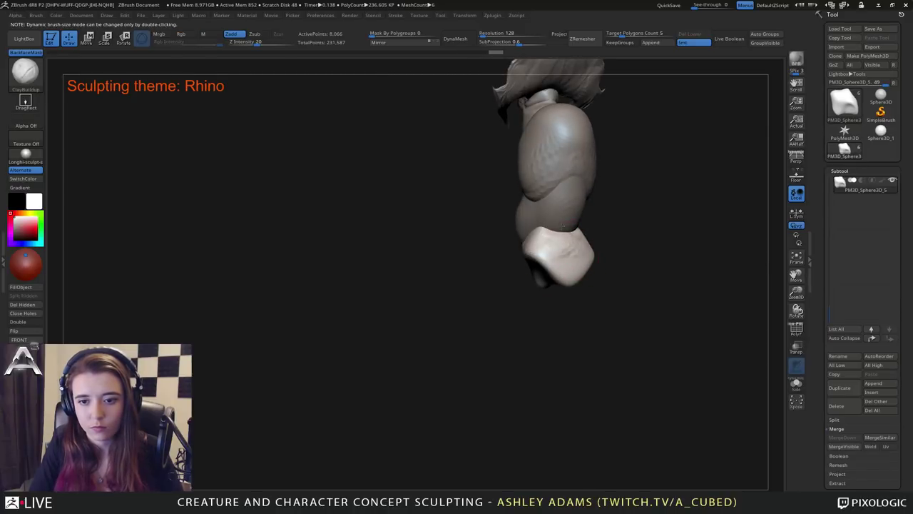
mouse_move(571, 264)
shift+mouse_down()
mouse_move(540, 254)
mouse_move(559, 247)
mouse_move(557, 255)
shift+mouse_up()
right_drag(534, 245, 563, 240)
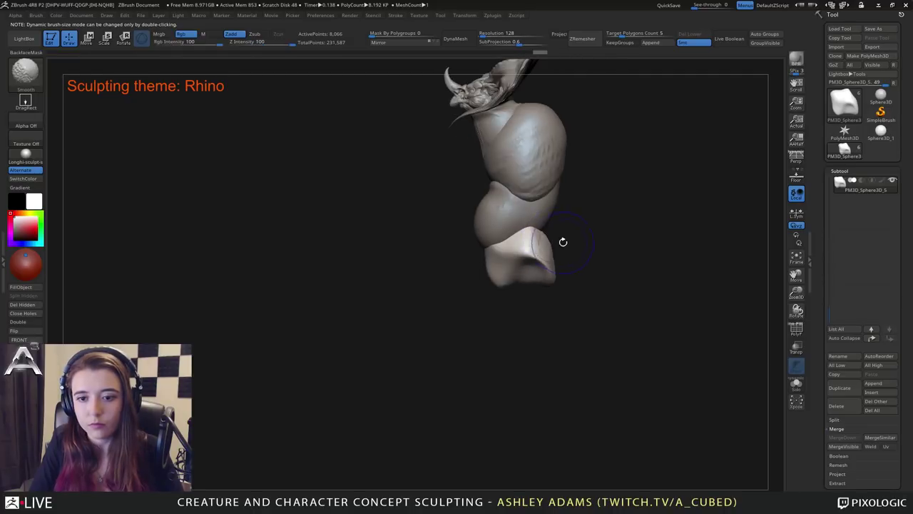
Pull the pelvis form's upper rim forward and shape its front sides around the hollows with the SnakeHook brush.
mouse_move(474, 172)
right_down()
mouse_move(551, 225)
mouse_move(520, 229)
right_up()
key(b)
key(s)
key(h)
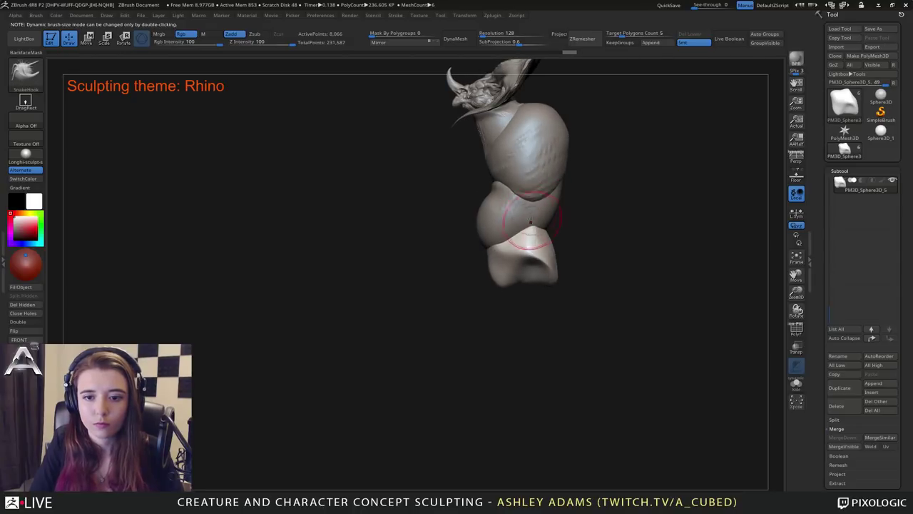
mouse_move(510, 240)
mouse_down()
mouse_move(514, 224)
mouse_move(500, 227)
mouse_up()
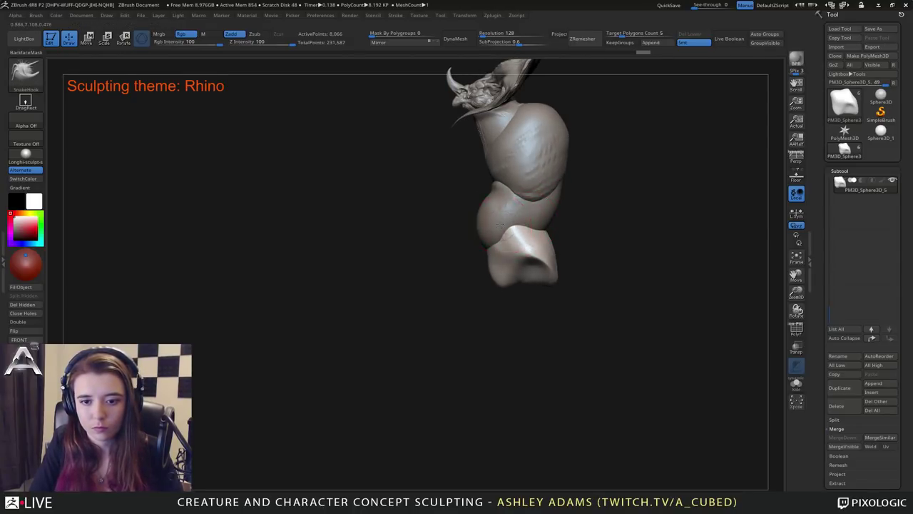
mouse_move(528, 223)
right_down()
mouse_move(563, 209)
mouse_move(556, 220)
right_up()
drag(474, 261, 485, 274)
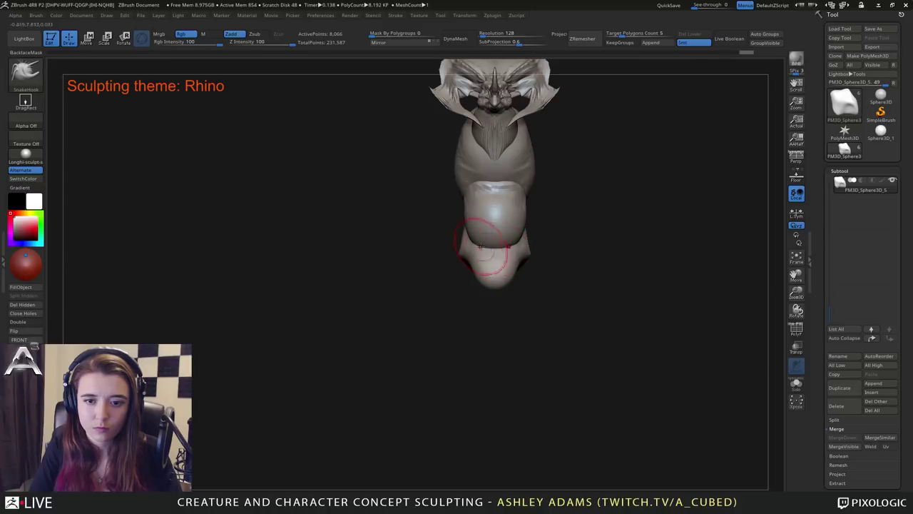
mouse_move(479, 241)
right_down()
mouse_move(532, 228)
mouse_move(540, 204)
mouse_move(539, 216)
right_up()
Round out the torso's back with the SnakeHook brush, and make the belly form the active subtool.
alt+click(490, 245)
right_click(540, 225)
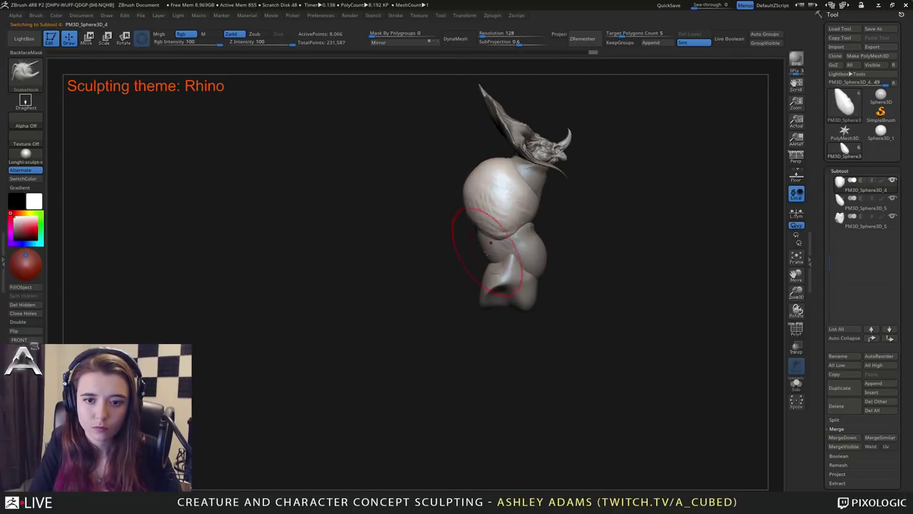
alt+click(474, 226)
drag(474, 247, 446, 239)
right_drag(529, 290, 519, 288)
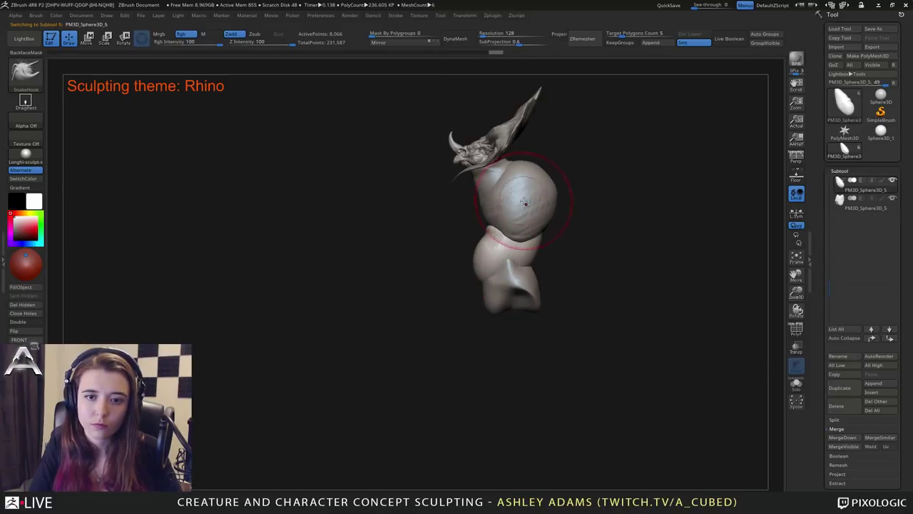
Make the head and neck subtool active and reshape the front of the neck with a resized SnakeHook brush.
key(space)
click(482, 187)
alt+click(491, 174)
ctrl+right_drag(492, 182, 498, 214)
key(space)
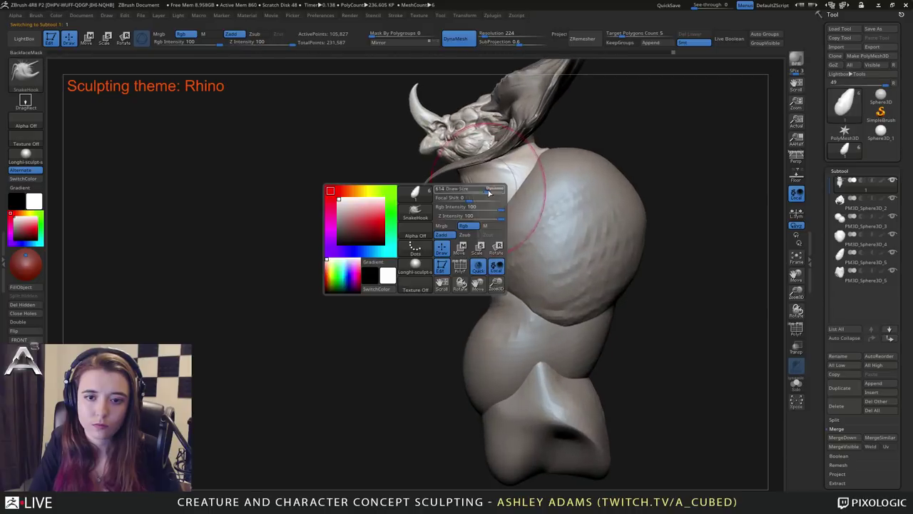
click(482, 191)
mouse_move(474, 213)
mouse_down()
mouse_move(461, 187)
mouse_move(477, 202)
mouse_up()
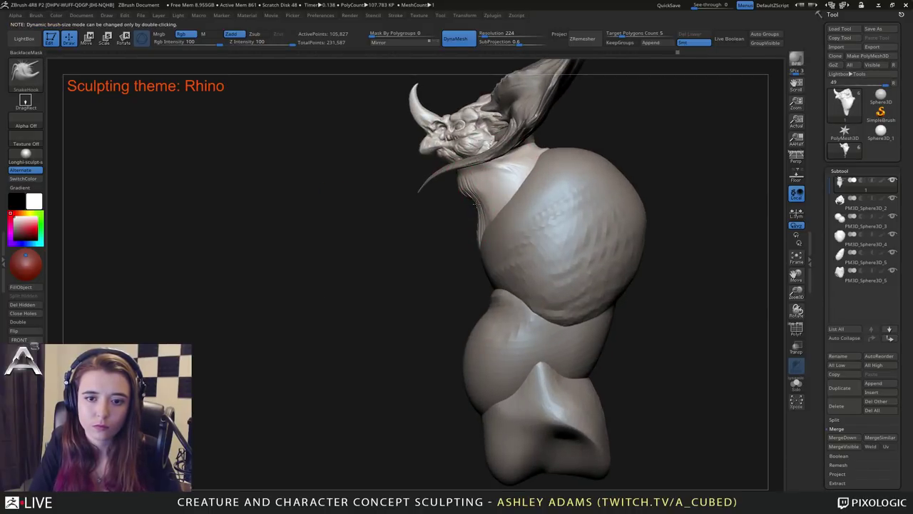
Build up clay on the front and sides of the neck beneath the jaw with the ClayBuildup brush.
mouse_move(479, 203)
right_down()
mouse_move(602, 196)
mouse_move(496, 213)
mouse_move(505, 158)
right_up()
key(b)
key(c)
key(b)
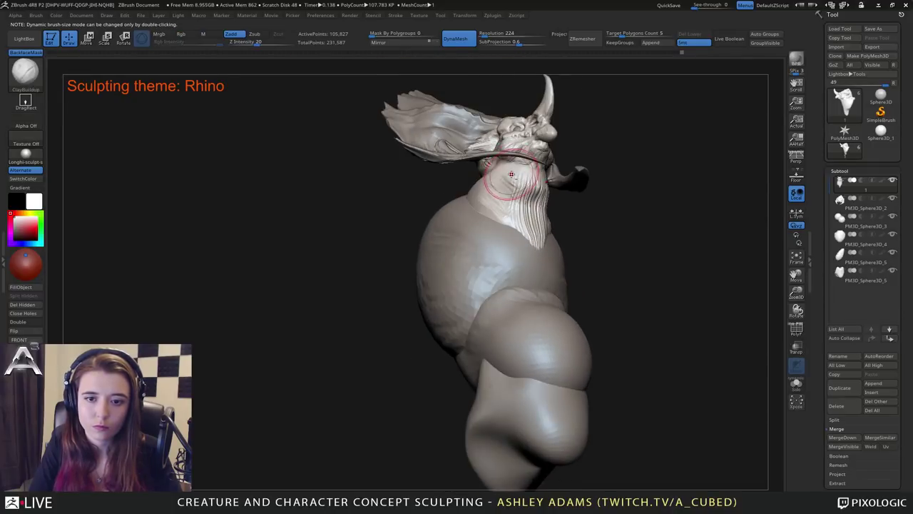
mouse_move(511, 175)
mouse_down()
mouse_move(495, 191)
mouse_move(507, 203)
mouse_move(514, 188)
mouse_up()
mouse_move(514, 187)
right_down()
mouse_move(487, 194)
mouse_move(484, 218)
right_up()
right_drag(538, 219, 503, 188)
drag(534, 195, 540, 181)
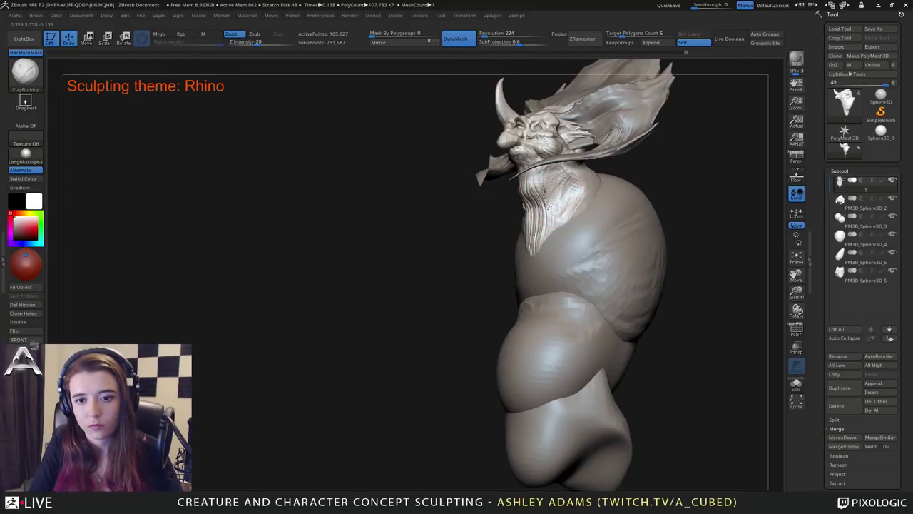
Thicken the sides of the neck where it meets the torso with more ClayBuildup strokes.
right_drag(565, 176, 575, 165)
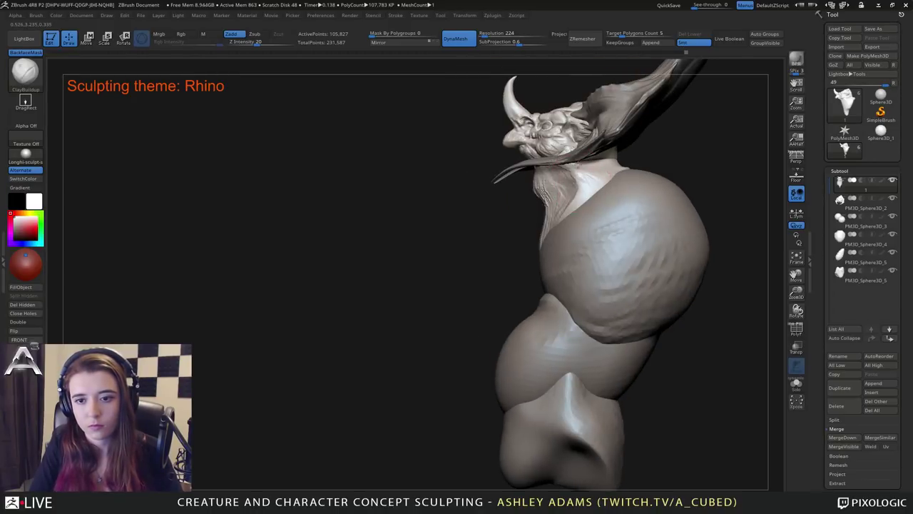
mouse_move(580, 186)
mouse_down()
mouse_move(580, 173)
mouse_move(615, 161)
mouse_up()
right_drag(614, 160, 622, 179)
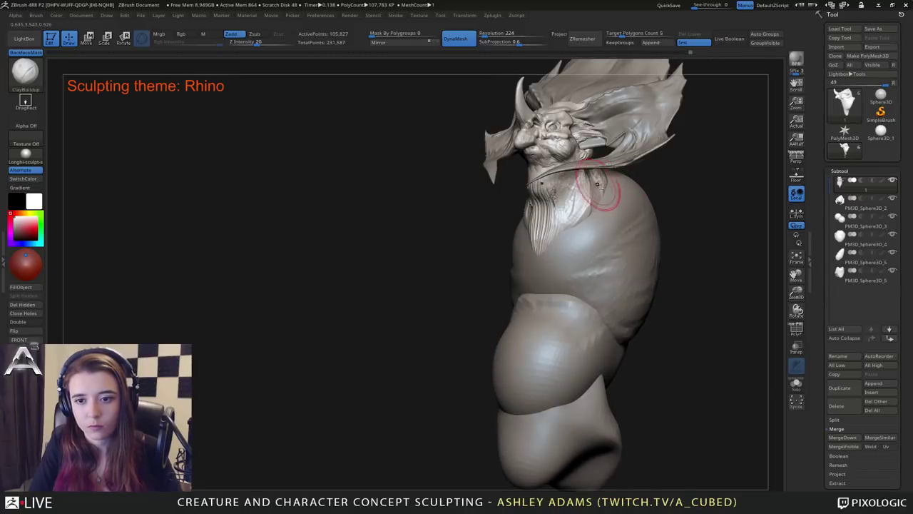
drag(600, 191, 592, 184)
right_drag(591, 206, 590, 218)
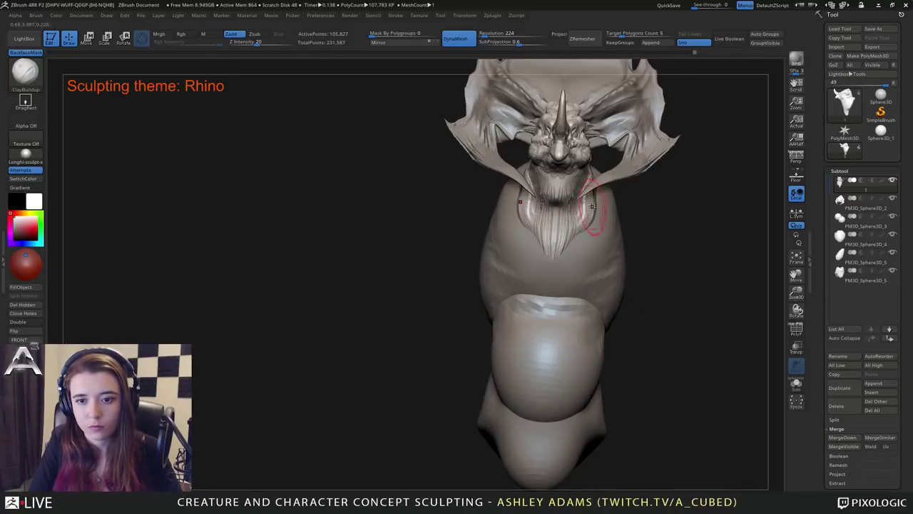
Make the torso the active subtool and add clay across the chest around the bearded neck with the ClayBuildup brush.
key(b)
key(s)
key(h)
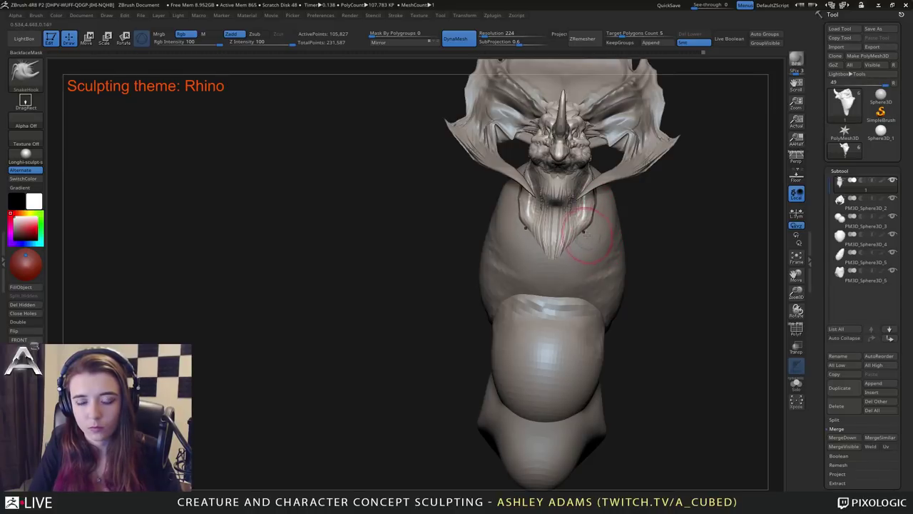
key(b)
key(c)
key(b)
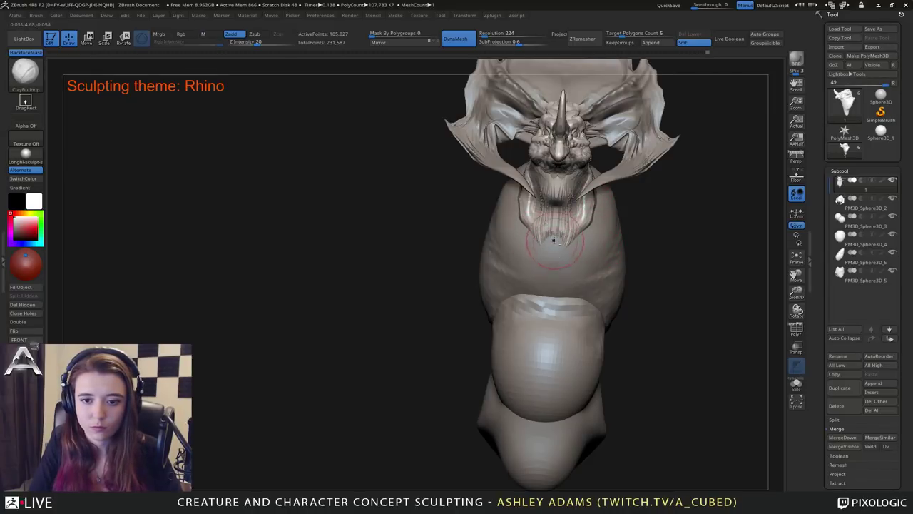
alt+click(554, 236)
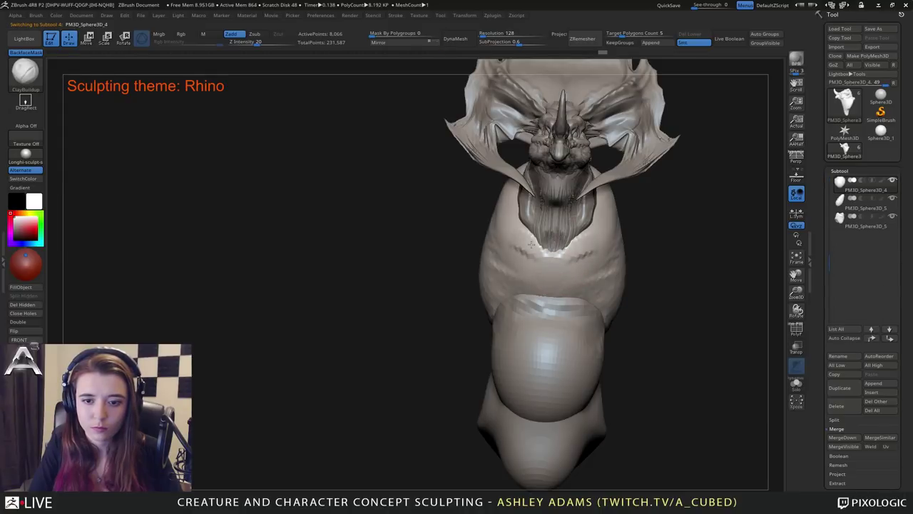
mouse_move(492, 223)
right_down()
mouse_move(522, 239)
mouse_move(480, 214)
right_up()
key(space)
drag(477, 218, 479, 217)
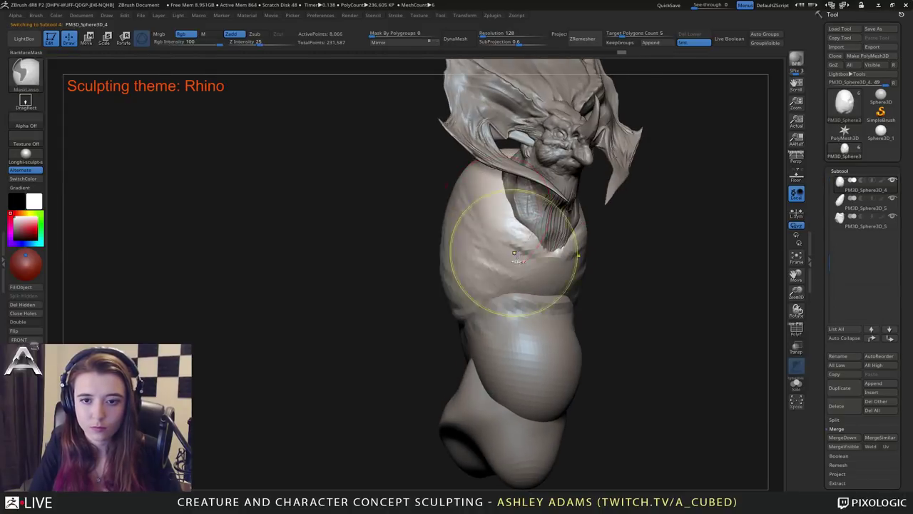
ctrl+right_drag(515, 249, 503, 217)
shift+right_drag(503, 218, 466, 216)
Paint a MaskPen mask on the shoulder area at the torso's side and invert it.
key(b)
key(s)
key(h)
right_drag(558, 224, 557, 231)
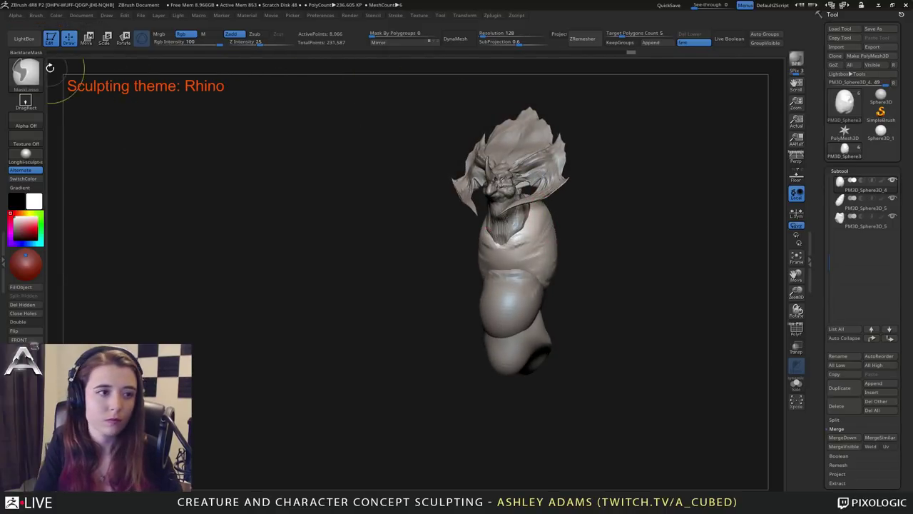
ctrl+click(25, 71)
ctrl+click(110, 83)
right_drag(607, 227, 552, 229)
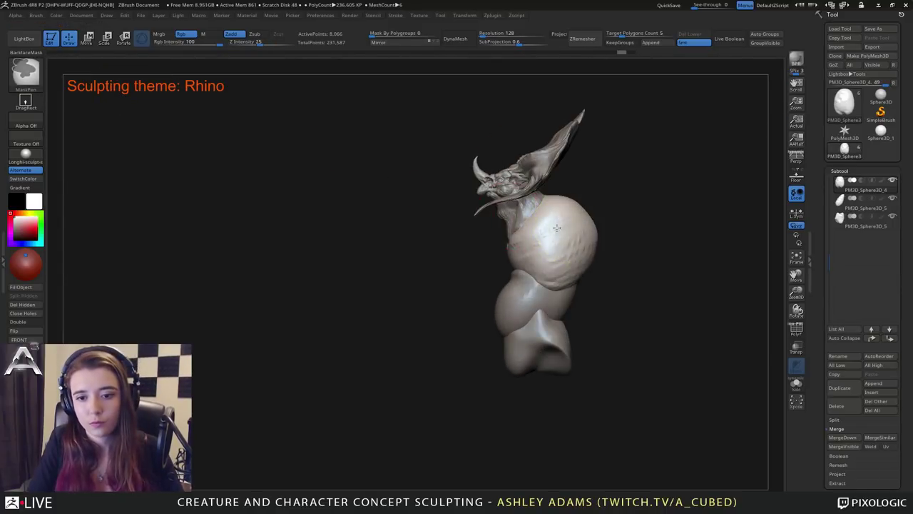
mouse_move(564, 231)
ctrl+mouse_down()
mouse_move(547, 253)
mouse_move(548, 220)
mouse_move(568, 240)
ctrl+mouse_up()
ctrl+click(636, 218)
Pull the unmasked shoulder areas outward from the torso with a resized SnakeHook brush and clear the mask.
shift+right_drag(505, 230, 556, 235)
key(bracketright)
key(space)
click(559, 231)
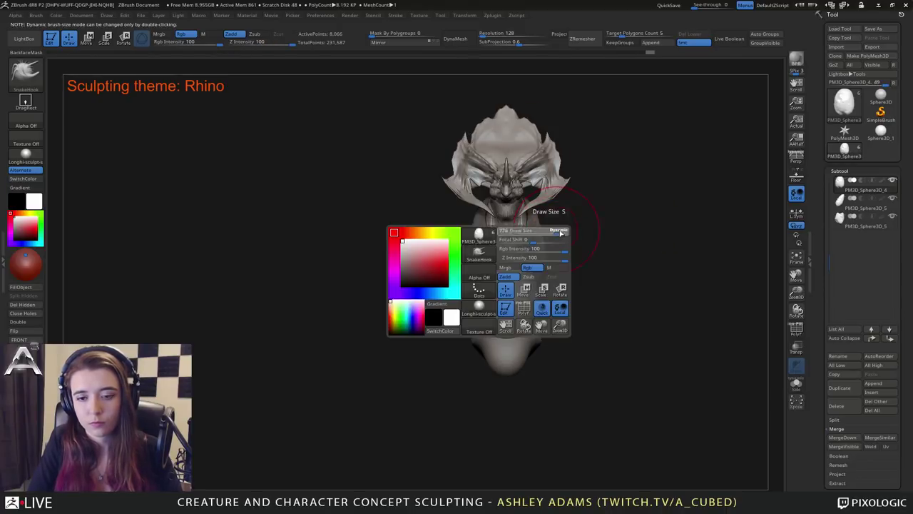
drag(545, 237, 557, 245)
mouse_move(559, 245)
right_down()
mouse_move(544, 221)
mouse_move(582, 257)
right_up()
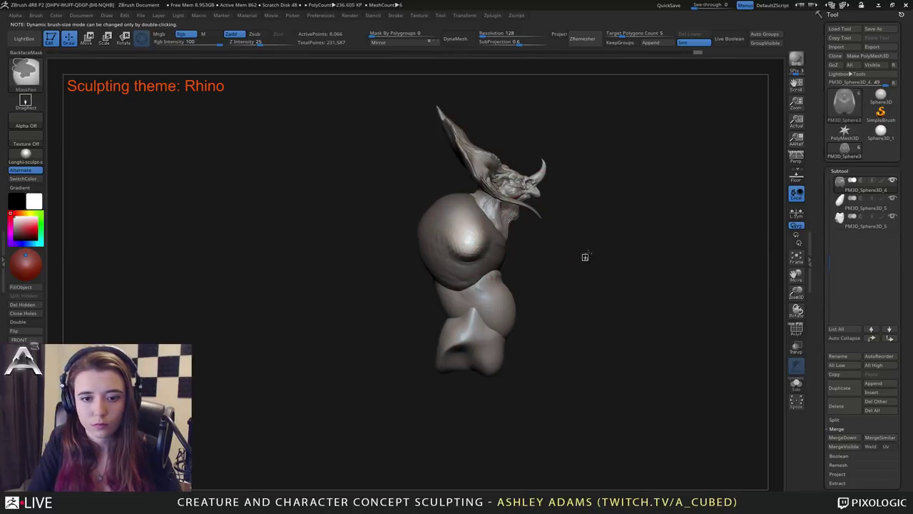
right_click(442, 238)
Build up clay around the shoulders and across the chest of the torso with a resized ClayBuildup brush.
key(b)
key(c)
key(b)
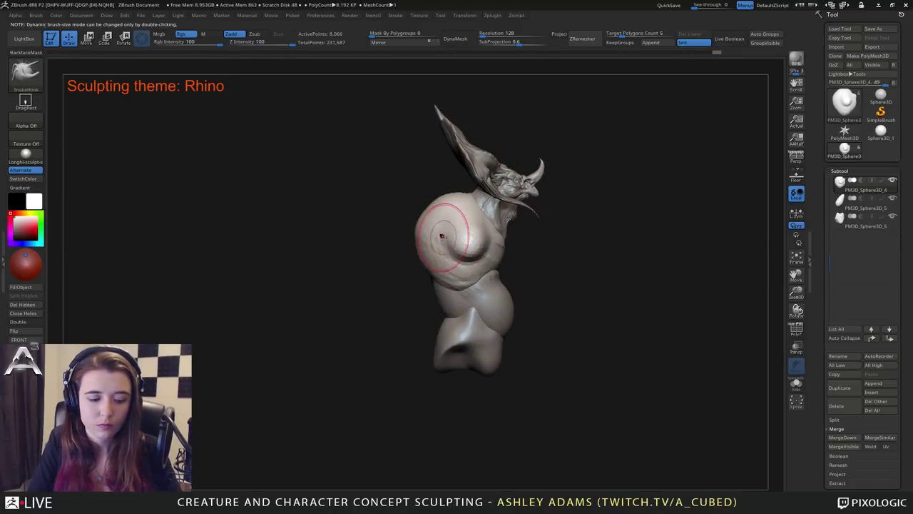
mouse_move(435, 234)
mouse_down()
mouse_move(449, 253)
mouse_move(484, 241)
mouse_move(481, 218)
mouse_up()
key(space)
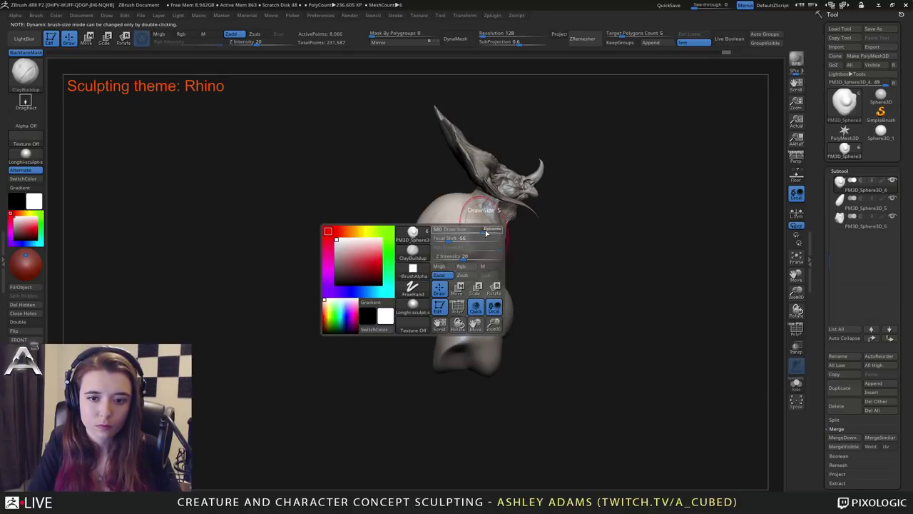
mouse_move(570, 263)
mouse_down()
mouse_move(524, 270)
mouse_move(527, 256)
mouse_move(503, 252)
mouse_up()
drag(570, 246, 429, 232)
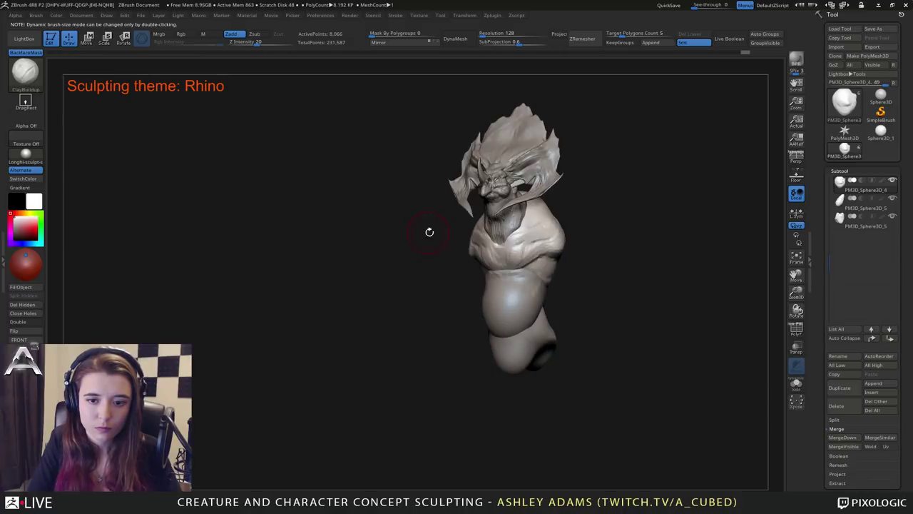
mouse_move(529, 239)
mouse_down()
mouse_move(538, 267)
mouse_move(510, 261)
mouse_up()
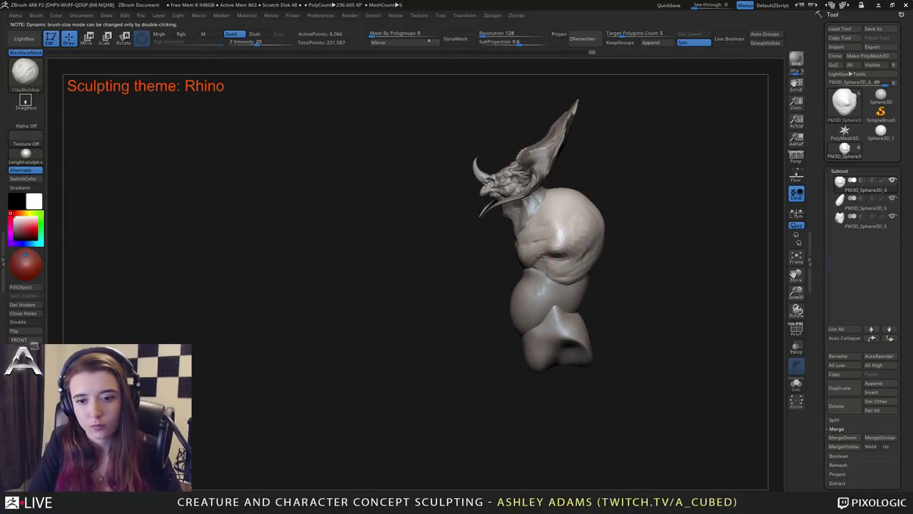
Keep the torso as the active subtool and add clay over the top of the shoulder beside the neck.
alt+click(531, 279)
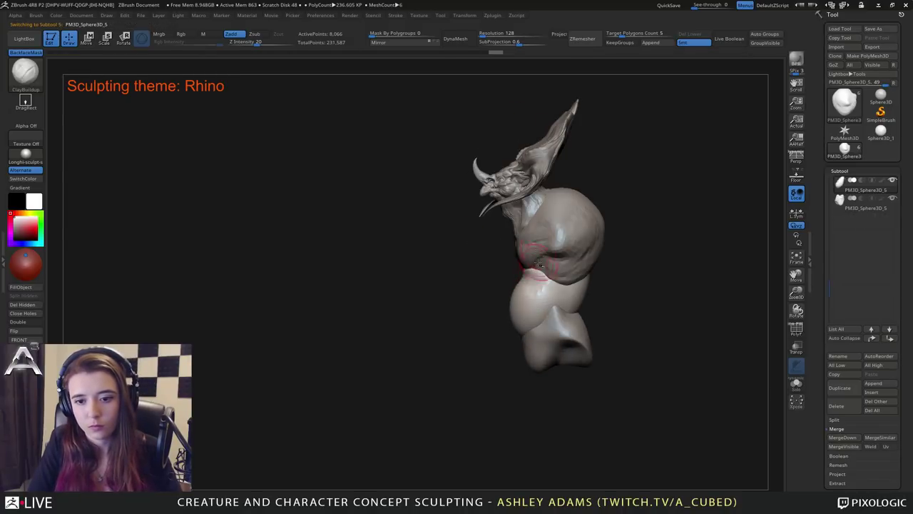
key(space)
alt+click(548, 215)
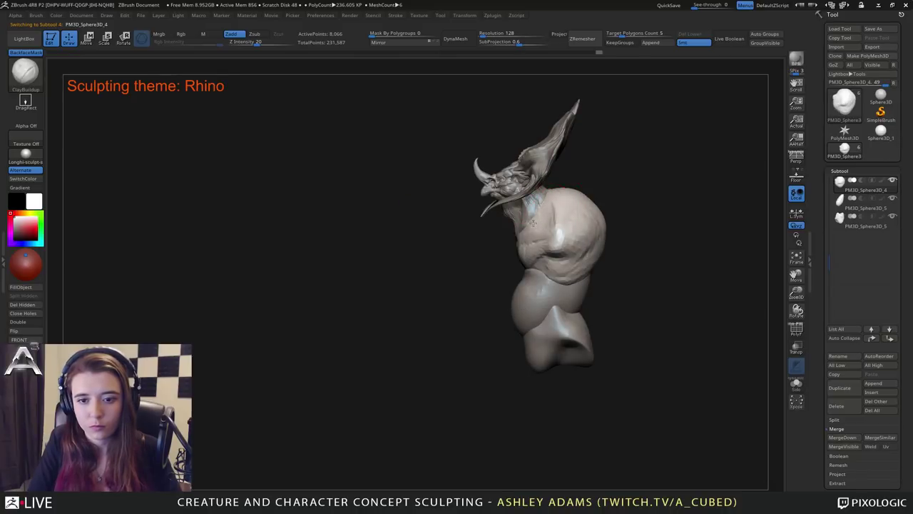
right_drag(542, 189, 547, 197)
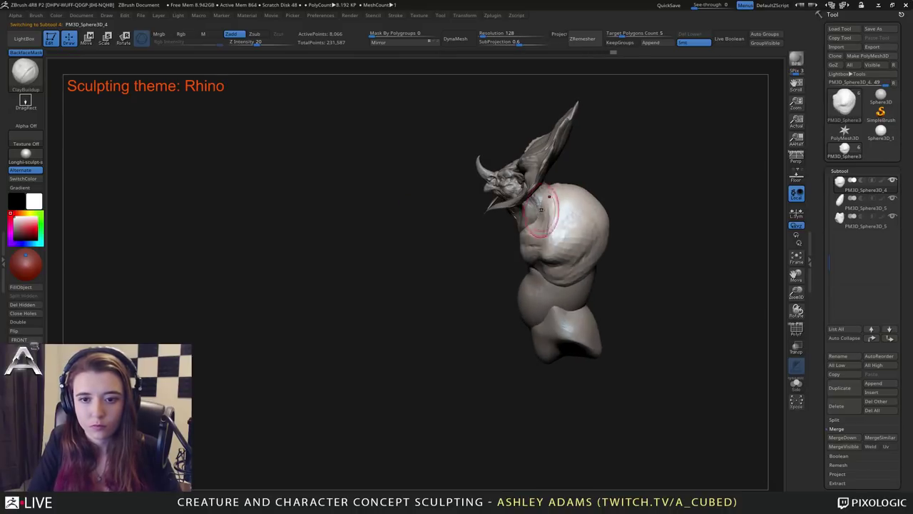
key(space)
mouse_move(553, 197)
mouse_down()
mouse_move(540, 199)
mouse_move(575, 213)
mouse_move(568, 195)
mouse_up()
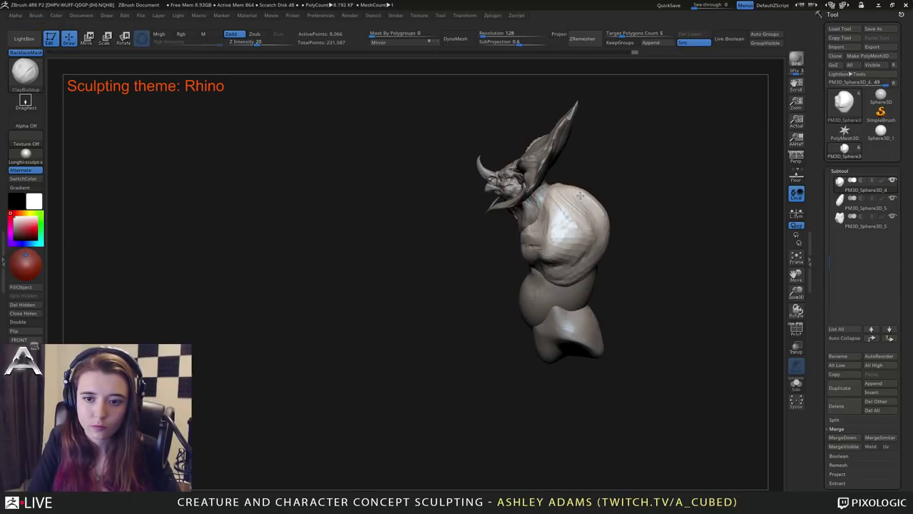
Build up long muscle strokes down the torso's upper back with the ClayBuildup brush.
drag(606, 219, 597, 226)
right_drag(603, 217, 571, 207)
mouse_move(571, 208)
mouse_down()
mouse_move(594, 194)
mouse_move(611, 218)
mouse_up()
right_drag(592, 234, 605, 230)
mouse_move(579, 207)
mouse_down()
mouse_move(589, 244)
mouse_move(573, 209)
mouse_move(592, 220)
mouse_up()
right_drag(592, 220, 607, 259)
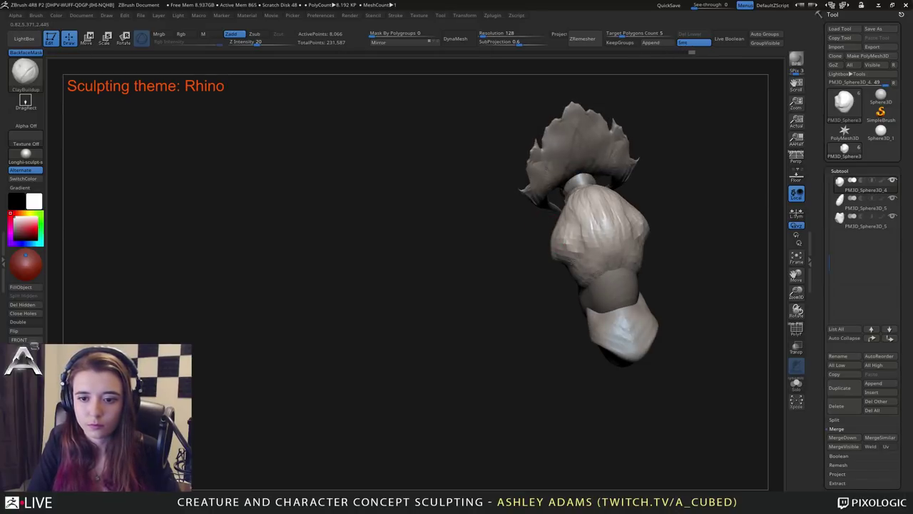
Make the belly form the active subtool and build up clay on its back between torso and pelvis.
alt+click(611, 279)
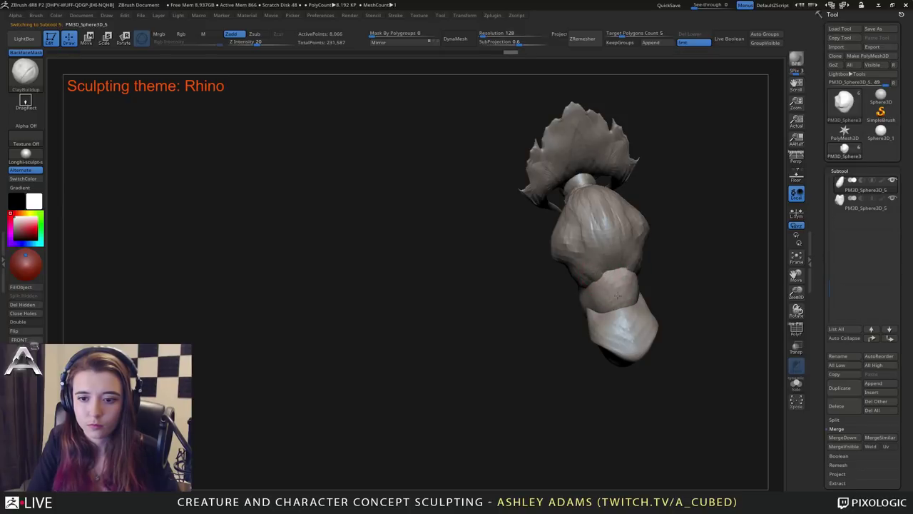
mouse_move(592, 280)
mouse_down()
mouse_move(616, 309)
mouse_move(613, 292)
mouse_up()
key(space)
alt+right_drag(601, 286, 540, 243)
mouse_move(543, 240)
mouse_down()
mouse_move(544, 268)
mouse_move(551, 254)
mouse_up()
key(space)
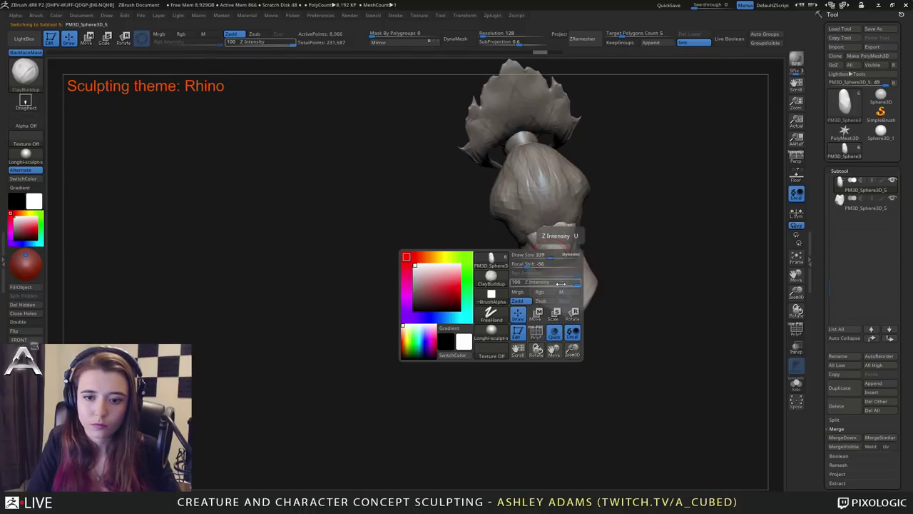
click(35, 15)
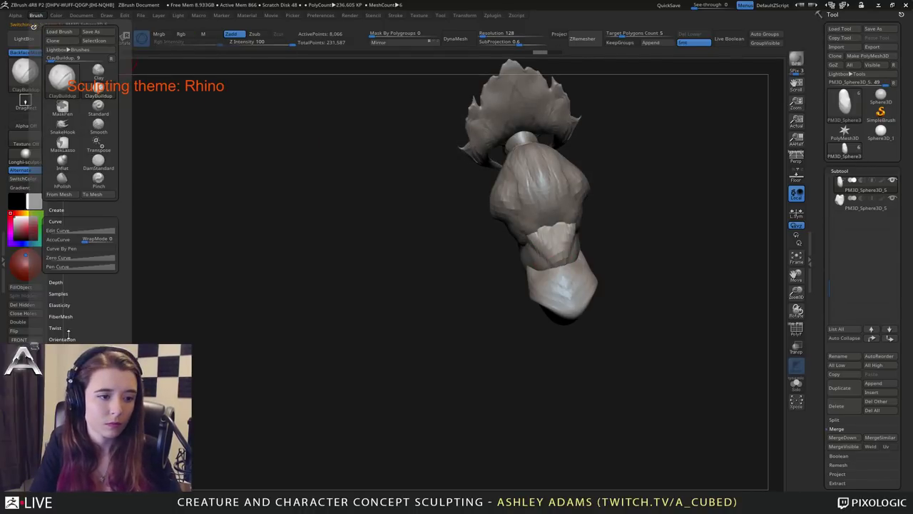
click(33, 26)
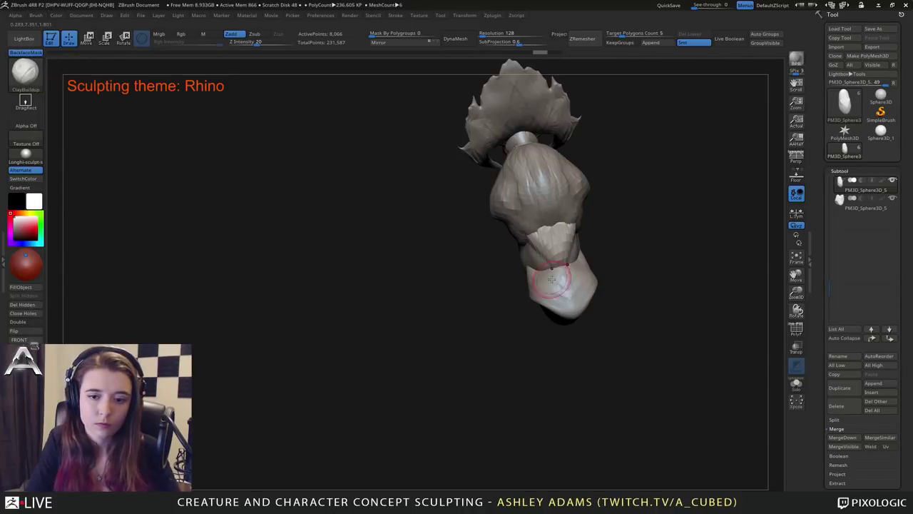
drag(557, 280, 554, 251)
drag(474, 246, 558, 237)
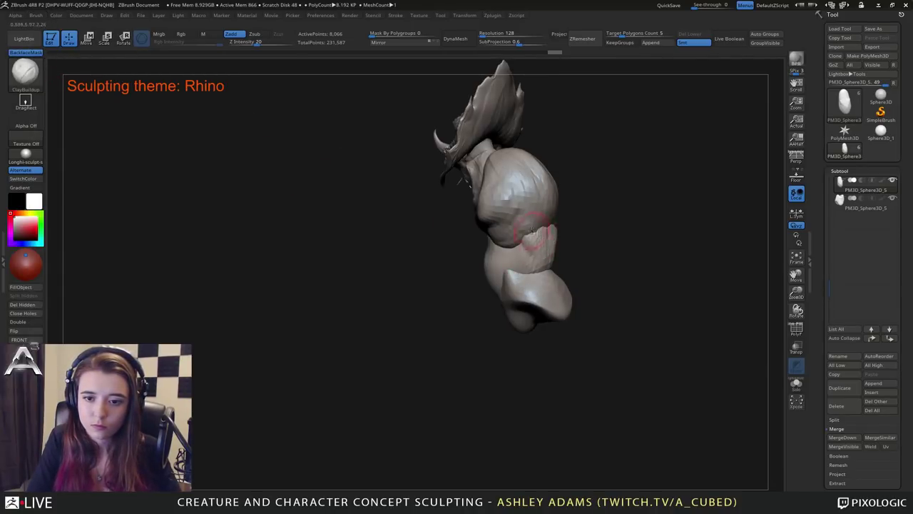
Reshape the back of the belly form beneath the torso with a resized SnakeHook brush.
mouse_move(556, 237)
right_down()
mouse_move(546, 244)
mouse_move(564, 239)
mouse_move(566, 249)
mouse_move(577, 239)
mouse_move(531, 246)
mouse_move(545, 232)
mouse_move(534, 199)
mouse_move(605, 211)
mouse_move(512, 221)
mouse_move(471, 250)
mouse_move(485, 251)
right_up()
key(b)
key(s)
key(h)
right_click(478, 250)
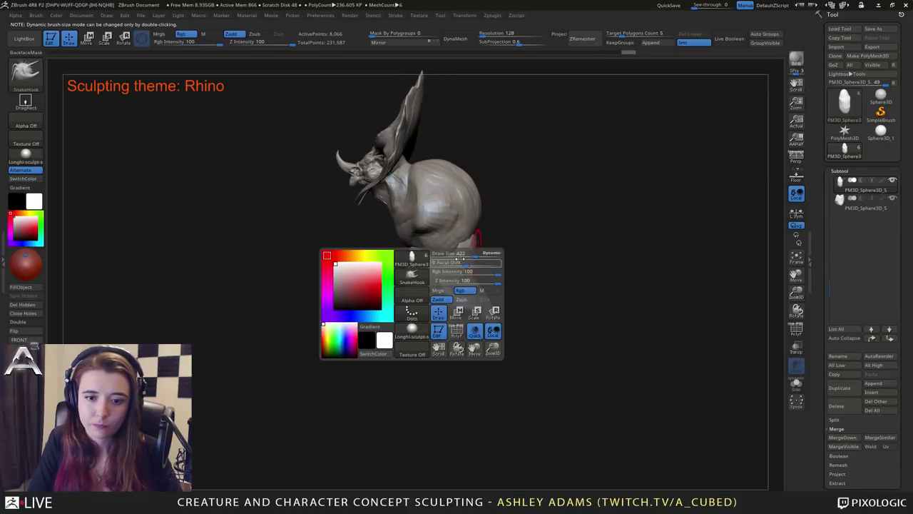
Add clay to the side and back of the belly form's waist with the ClayBuildup brush.
key(b)
key(c)
key(b)
drag(464, 282, 455, 262)
right_drag(449, 269, 476, 280)
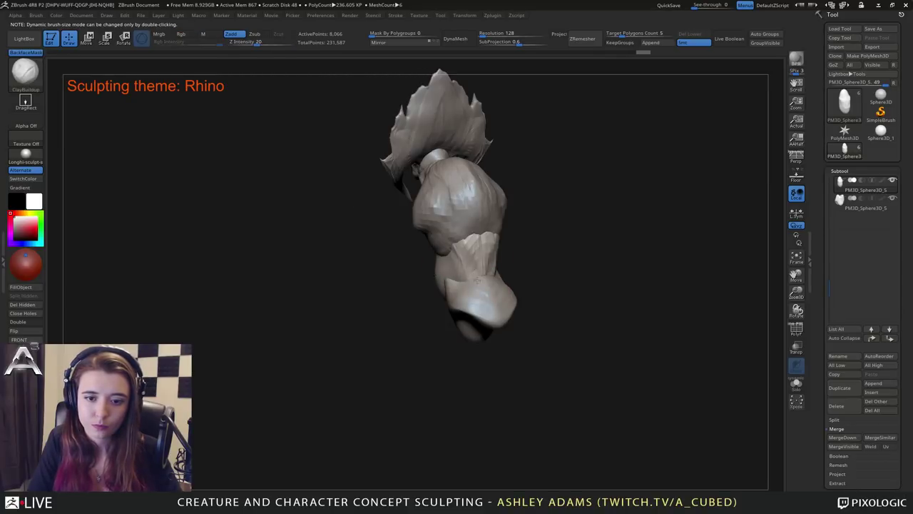
right_drag(469, 247, 431, 250)
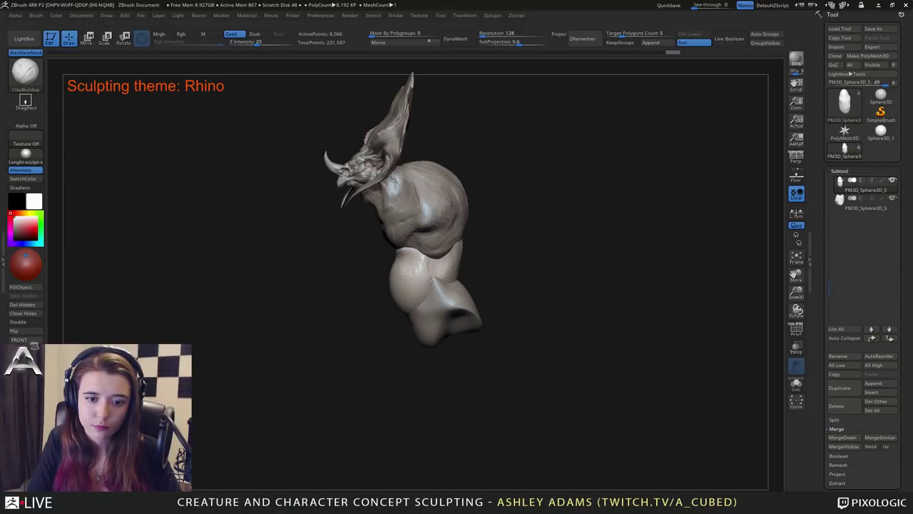
Make the torso the active subtool and pull its lower side edge down over the belly with the SnakeHook brush.
mouse_move(444, 262)
right_down()
mouse_move(413, 240)
mouse_move(443, 240)
right_up()
alt+click(445, 254)
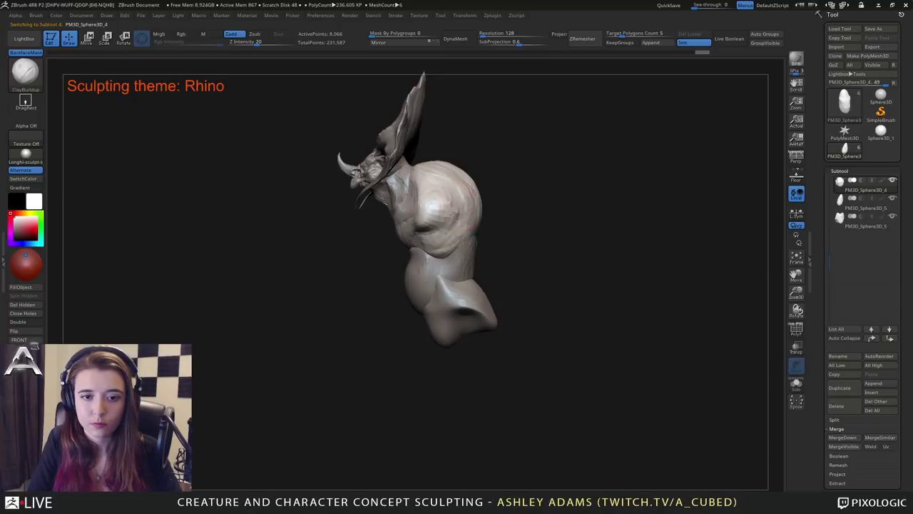
key(b)
key(s)
key(h)
drag(445, 259, 448, 265)
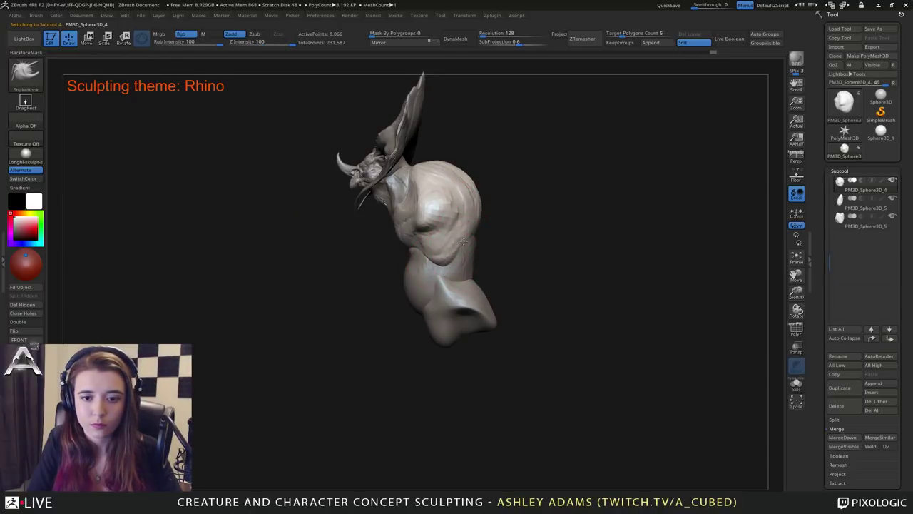
mouse_move(464, 242)
right_down()
mouse_move(483, 239)
mouse_move(473, 248)
right_up()
Reshape the belly form's lower back between torso and pelvis with SnakeHook, and make the pelvis form the active subtool.
alt+click(484, 239)
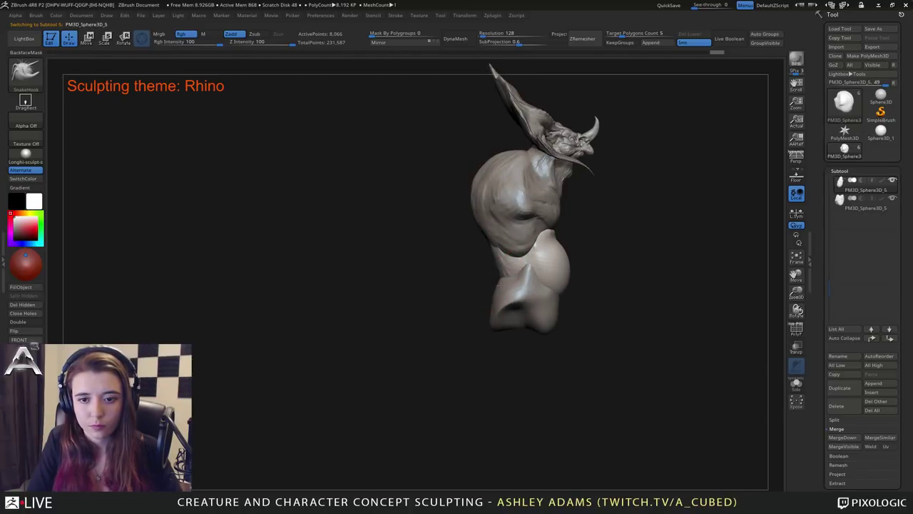
drag(500, 286, 503, 266)
right_click(497, 222)
alt+right_drag(452, 171, 388, 187)
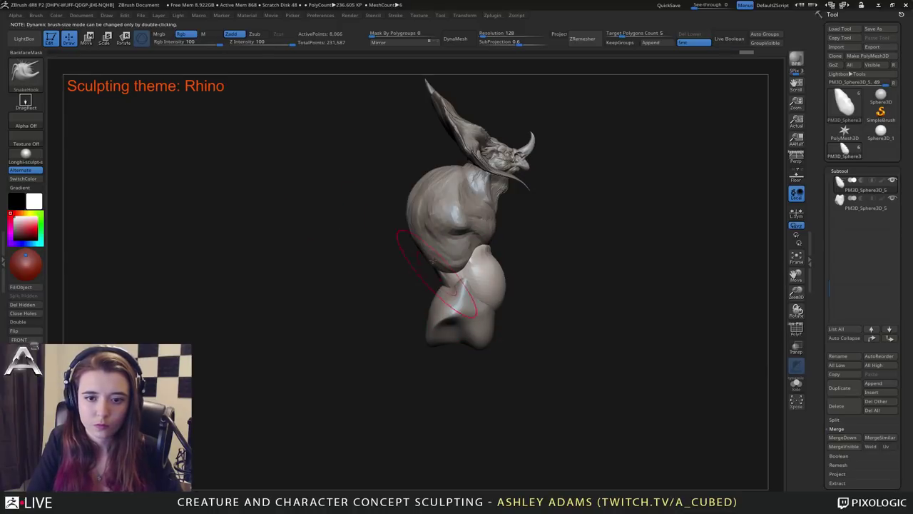
alt+click(442, 308)
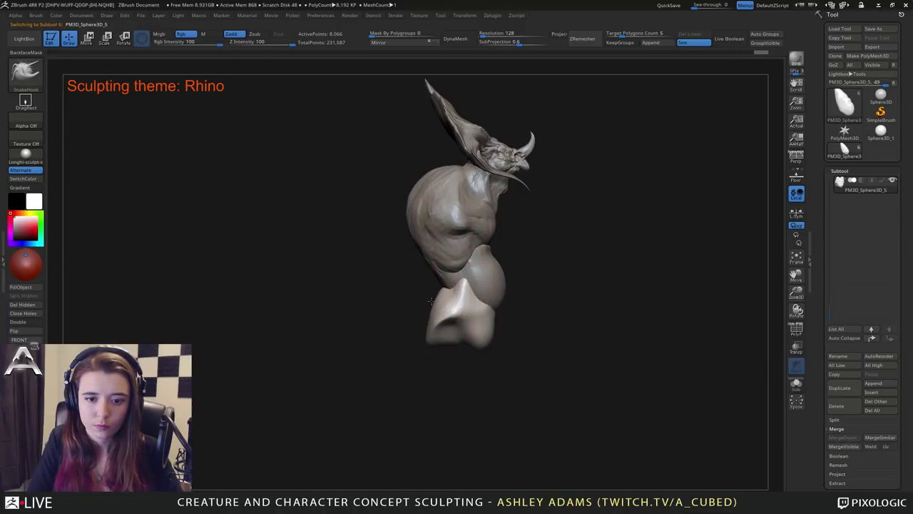
Move the pelvis form slightly forward along the Z axis beneath the belly.
key(w)
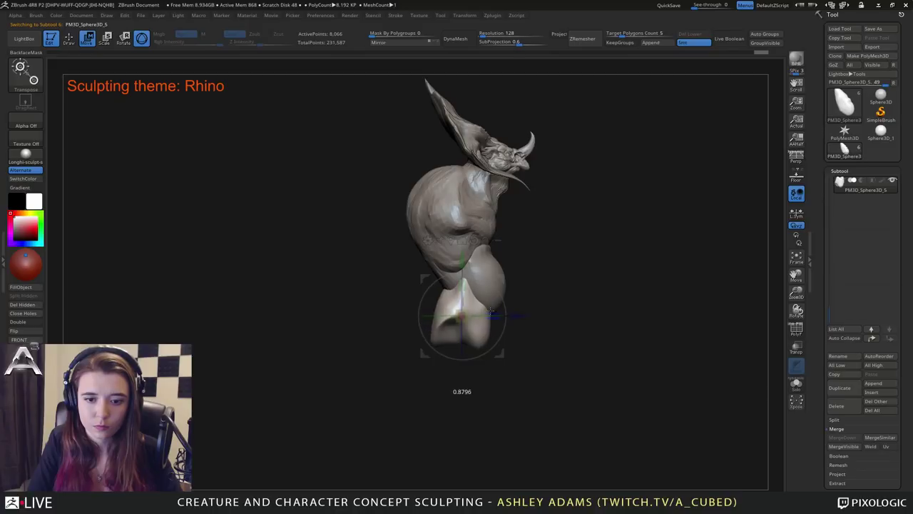
drag(495, 309, 512, 314)
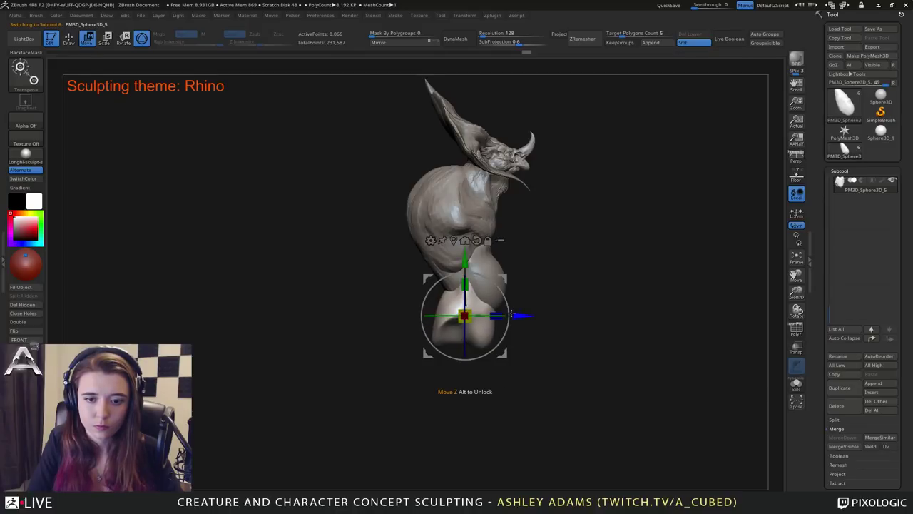
key(q)
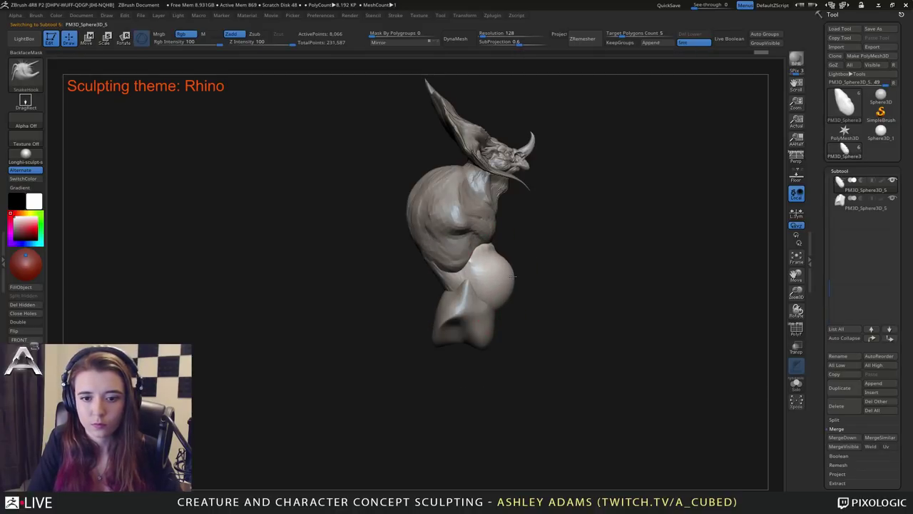
Make the belly form the active subtool and reshape its front and upper edge with the SnakeHook brush.
mouse_move(497, 271)
right_down()
mouse_move(505, 271)
mouse_move(476, 267)
mouse_move(484, 254)
mouse_move(507, 271)
mouse_move(514, 262)
mouse_move(516, 280)
right_up()
right_click(505, 270)
click(504, 271)
right_click(485, 254)
click(482, 254)
Make the pelvis form the active subtool and move it slightly up into the belly.
alt+click(504, 299)
key(w)
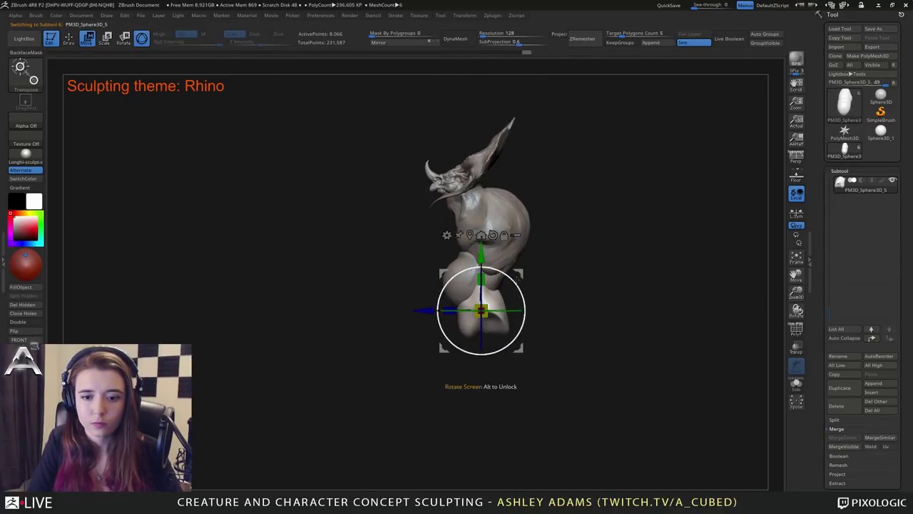
drag(481, 253, 482, 249)
key(q)
mouse_move(489, 247)
right_down()
mouse_move(514, 245)
mouse_move(544, 264)
mouse_move(550, 236)
mouse_move(562, 230)
mouse_move(497, 249)
right_up()
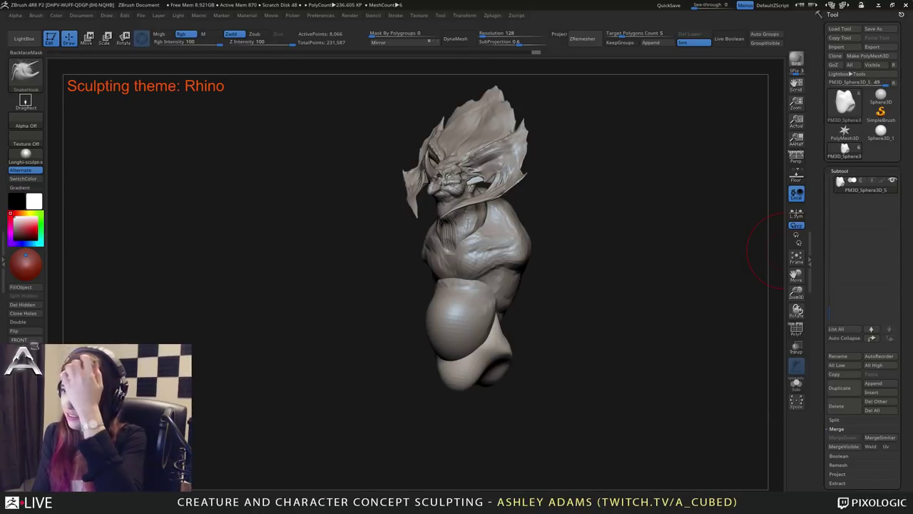
mouse_move(713, 246)
mouse_down()
mouse_move(421, 221)
mouse_move(471, 214)
mouse_move(498, 230)
mouse_move(510, 252)
mouse_move(397, 267)
mouse_up()
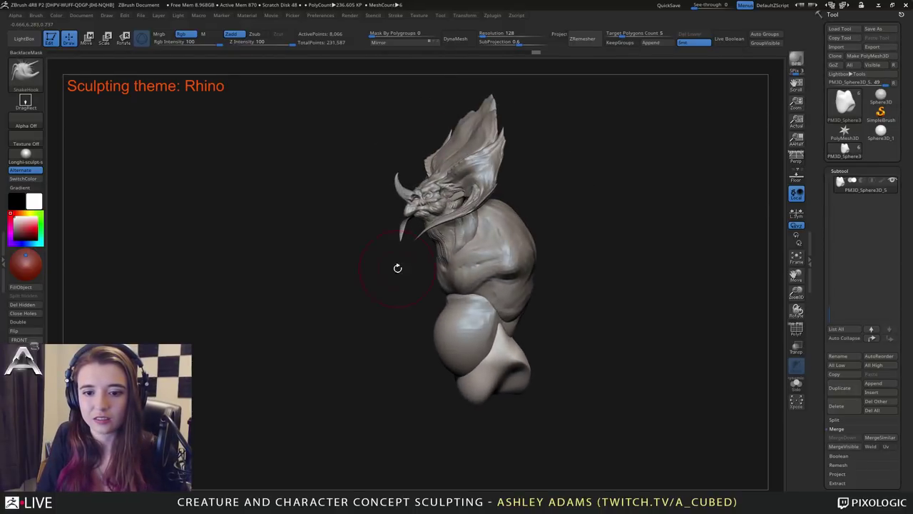
Make the belly form active again and pull its upper front toward the chest with the SnakeHook brush.
right_drag(508, 254, 537, 248)
mouse_move(519, 286)
alt+right_down()
mouse_move(509, 246)
mouse_move(463, 271)
mouse_move(443, 269)
alt+right_up()
alt+click(460, 274)
right_click(413, 299)
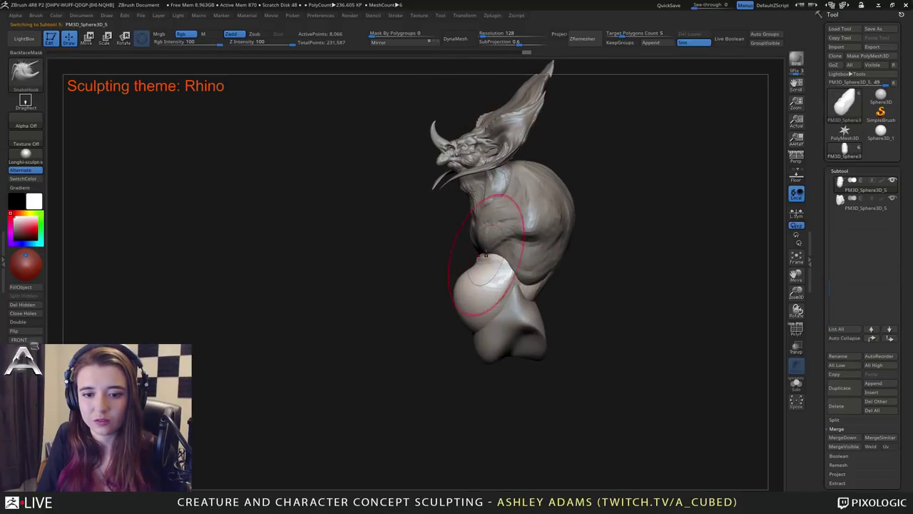
mouse_move(472, 330)
mouse_down()
mouse_move(442, 308)
mouse_move(479, 287)
mouse_move(441, 260)
mouse_move(466, 265)
mouse_up()
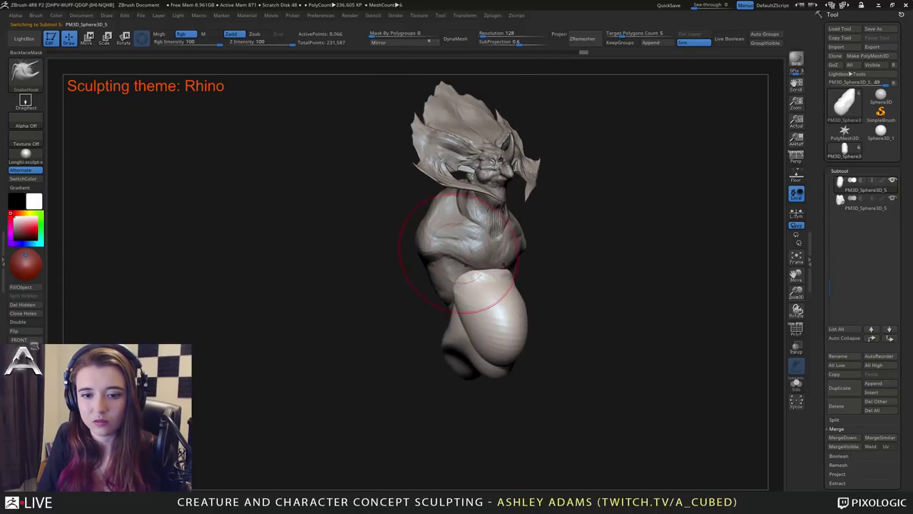
Shrink the SnakeHook brush and shape the belly form's upper corners where they meet the underside of the chest.
right_drag(466, 265, 475, 258)
key(space)
drag(462, 257, 436, 257)
right_drag(479, 264, 454, 269)
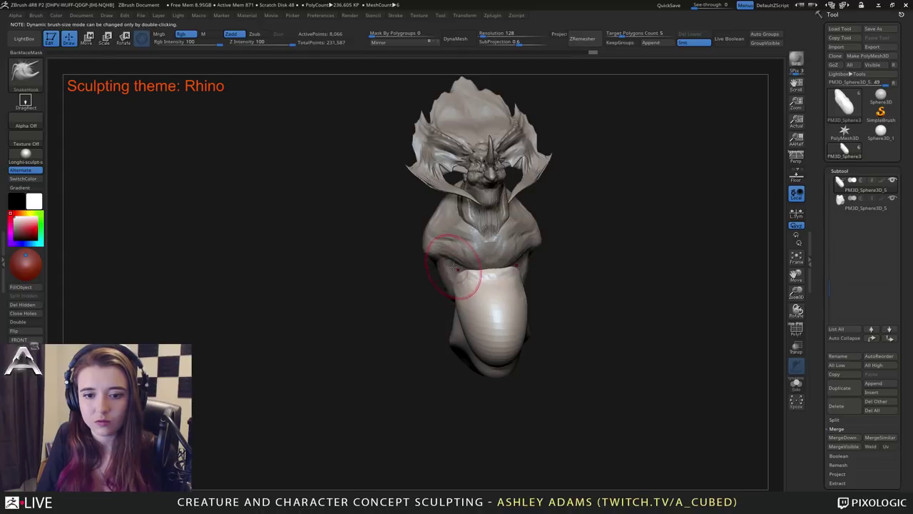
key(space)
Make the torso the active subtool and carve a crease down the centre of the chest with DamStandard.
alt+click(491, 246)
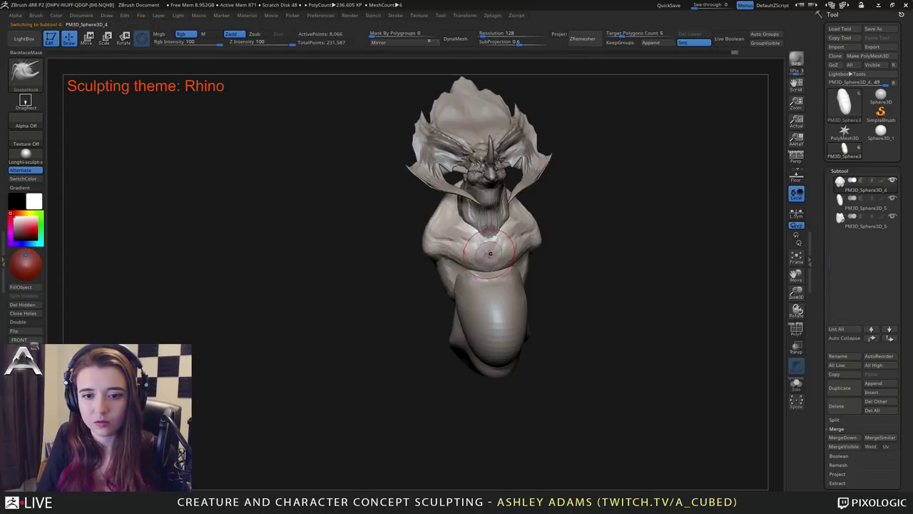
key(b)
key(d)
key(s)
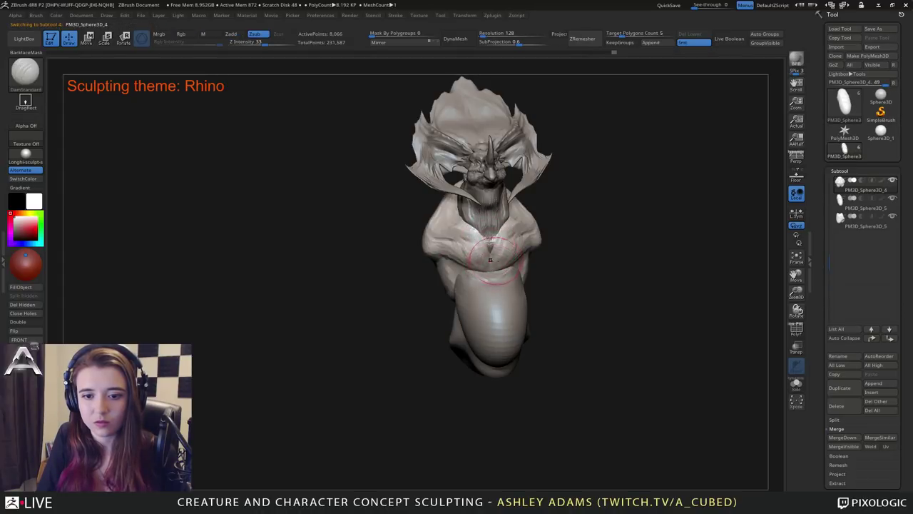
Make the head subtool active and reshape the base of the neck at the chest with a resized SnakeHook brush.
alt+click(493, 232)
mouse_move(493, 232)
right_down()
mouse_move(524, 244)
mouse_move(464, 244)
right_up()
key(b)
key(s)
key(h)
key(space)
mouse_move(476, 244)
mouse_down()
mouse_move(467, 244)
mouse_move(481, 227)
mouse_up()
Build up muscle along the front and sides of the neck with the ClayBuildup brush.
key(b)
key(d)
key(s)
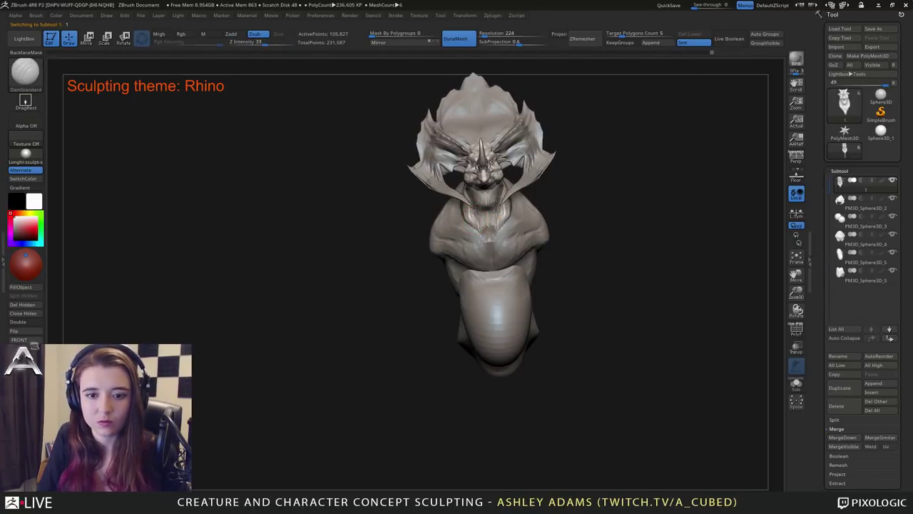
key(b)
key(c)
key(b)
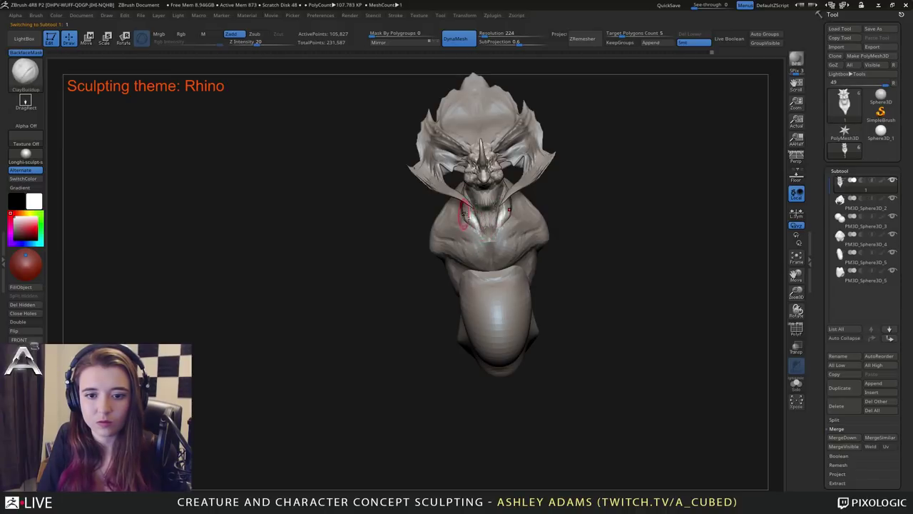
drag(465, 209, 481, 237)
mouse_move(486, 230)
right_down()
mouse_move(515, 214)
mouse_move(508, 207)
right_up()
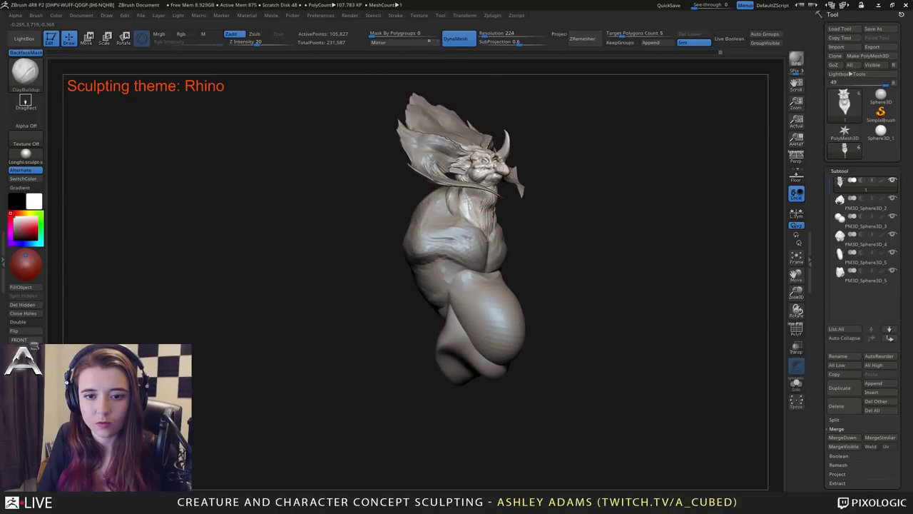
drag(483, 205, 487, 222)
mouse_move(505, 198)
right_down()
mouse_move(473, 209)
mouse_move(502, 209)
mouse_move(492, 208)
right_up()
mouse_move(439, 170)
right_down()
mouse_move(452, 170)
mouse_move(439, 173)
right_up()
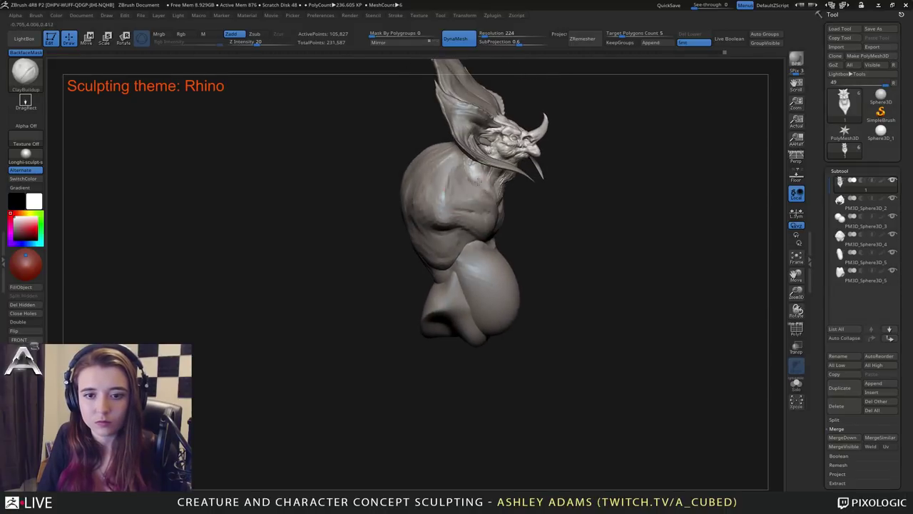
Pull the side of the neck back toward the shoulder with a resized SnakeHook brush.
key(space)
drag(474, 178, 484, 179)
right_drag(484, 179, 471, 180)
key(b)
key(s)
key(h)
mouse_move(473, 179)
mouse_down()
mouse_move(456, 182)
mouse_move(454, 196)
mouse_up()
right_drag(460, 192, 473, 190)
drag(469, 173, 451, 182)
right_drag(451, 182, 391, 195)
Make the torso active and build up the upper chest and collarbone area with ClayBuildup.
right_drag(528, 181, 515, 172)
alt+click(523, 173)
right_click(515, 172)
key(b)
key(c)
key(b)
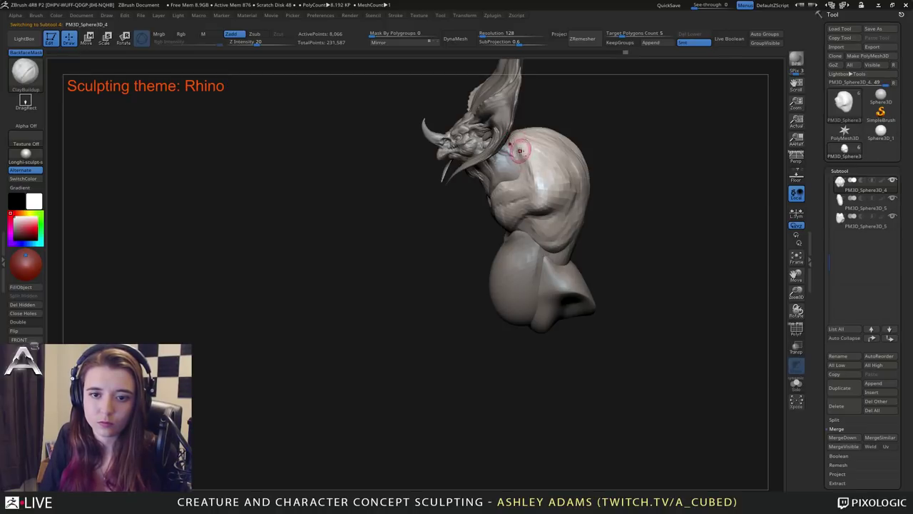
right_drag(507, 178, 531, 173)
mouse_move(496, 188)
mouse_down()
mouse_move(486, 199)
mouse_move(530, 191)
mouse_move(511, 187)
mouse_move(511, 201)
mouse_move(527, 197)
mouse_up()
right_drag(524, 189, 535, 186)
drag(504, 200, 490, 205)
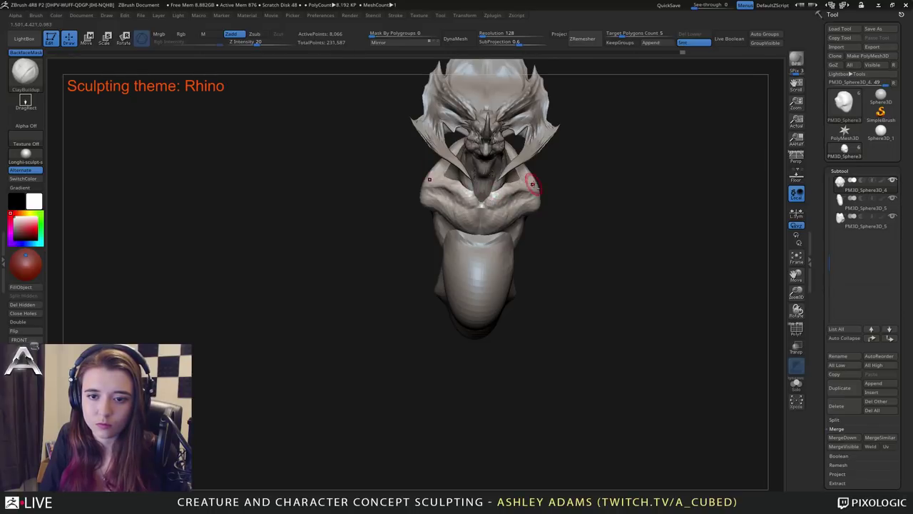
Add clay over the pectorals and the front of the shoulders to define the chest muscles.
right_drag(534, 179, 496, 194)
mouse_move(497, 197)
mouse_down()
mouse_move(466, 193)
mouse_move(489, 192)
mouse_up()
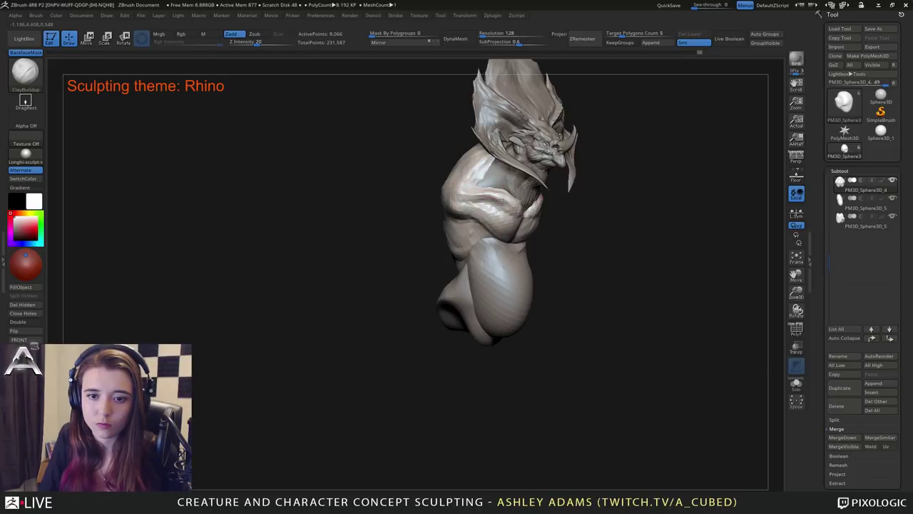
right_drag(492, 231, 467, 208)
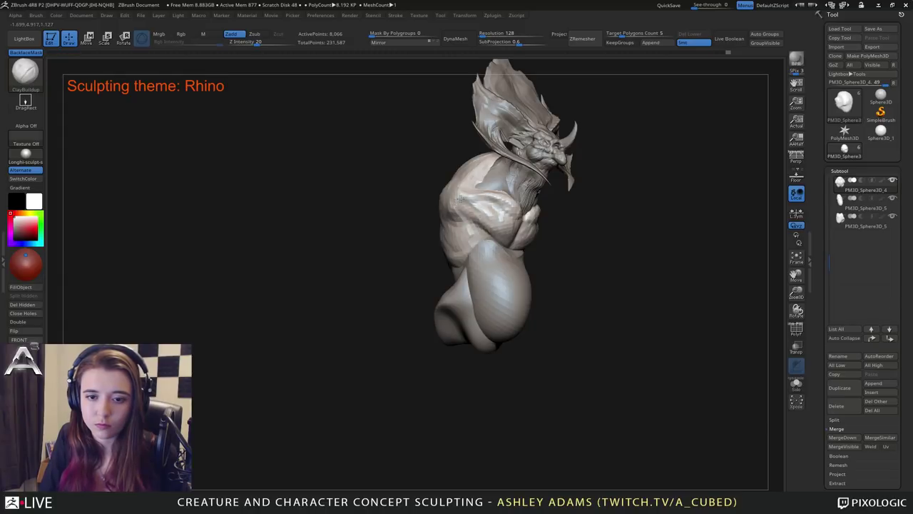
mouse_move(460, 199)
mouse_down()
mouse_move(442, 210)
mouse_move(519, 226)
mouse_up()
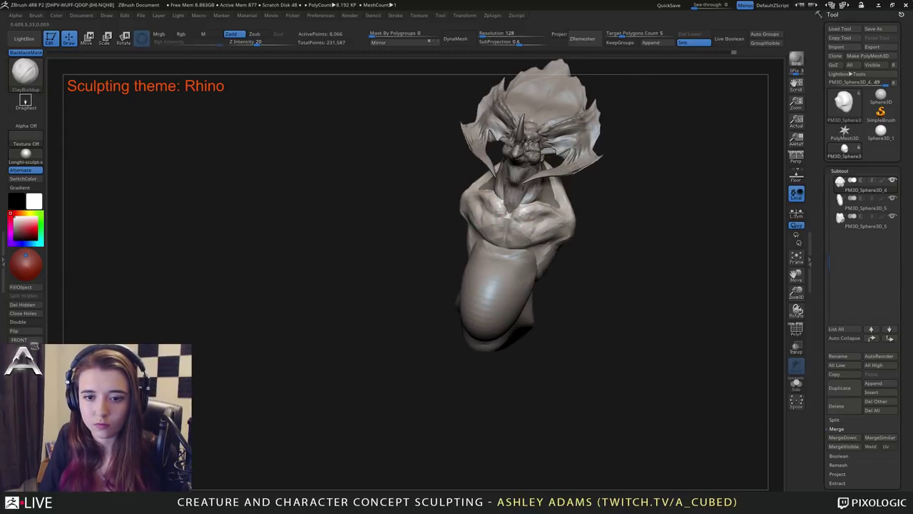
right_drag(546, 235, 526, 220)
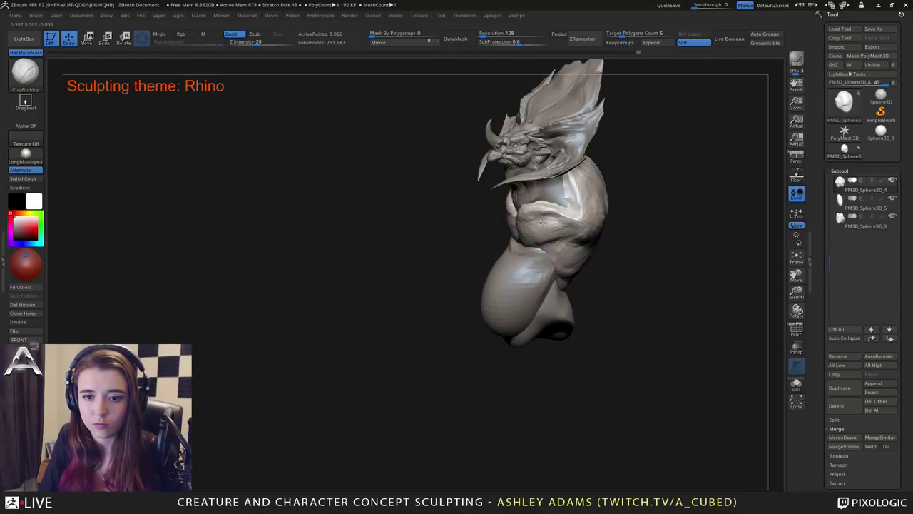
right_drag(538, 212, 545, 202)
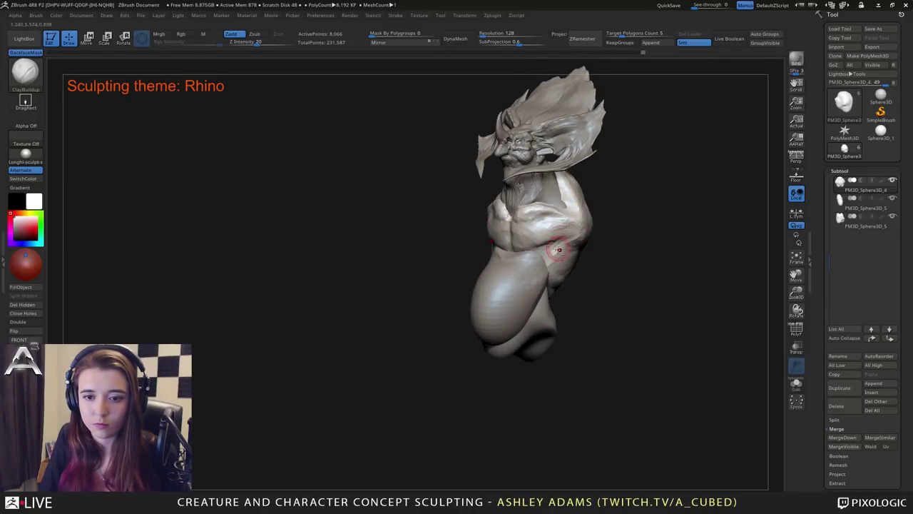
Build up the side of the torso below the pectoral with a resized ClayBuildup brush.
drag(542, 257, 558, 262)
right_drag(554, 265, 592, 266)
key(space)
drag(540, 254, 544, 248)
right_drag(525, 250, 535, 250)
Switch to the SnakeHook brush and make the belly form active to adjust its back beneath the torso.
key(b)
key(s)
key(h)
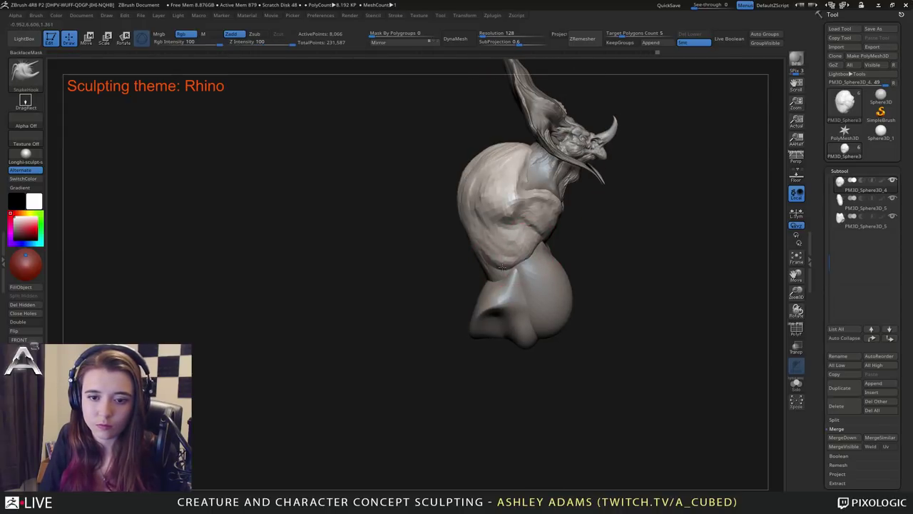
alt+click(515, 277)
right_drag(514, 267, 446, 262)
alt+click(489, 264)
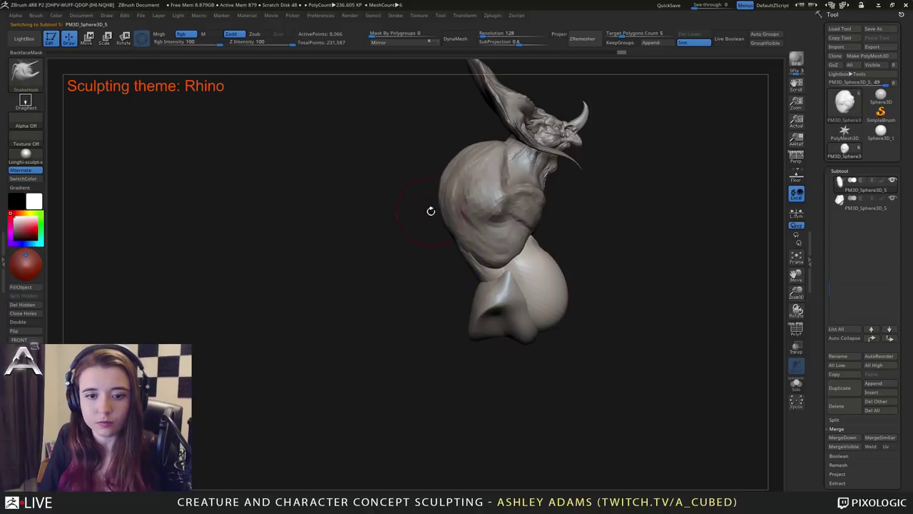
Refine the lower back silhouette where the torso meets the belly form, using SnakeHook on both subtools.
alt+click(454, 226)
right_click(458, 219)
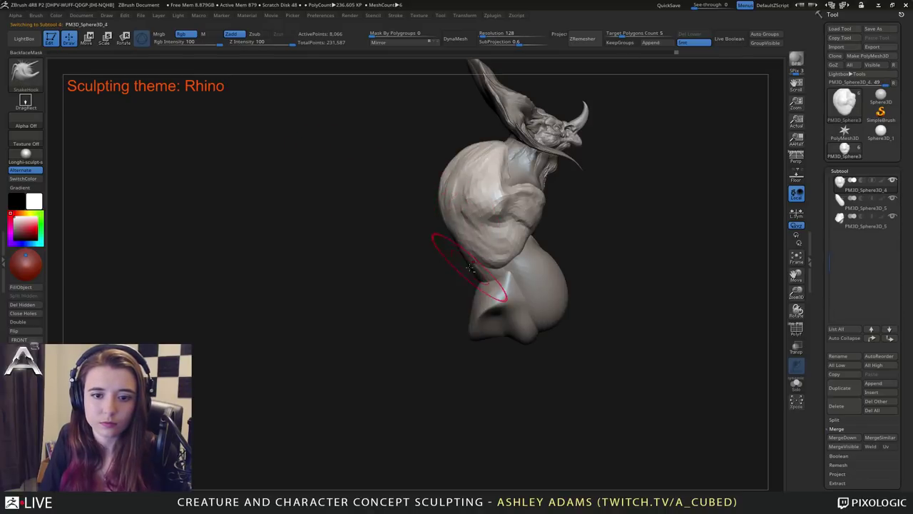
right_drag(503, 297, 475, 275)
alt+click(466, 265)
drag(466, 262, 446, 217)
shift+right_drag(451, 241, 432, 244)
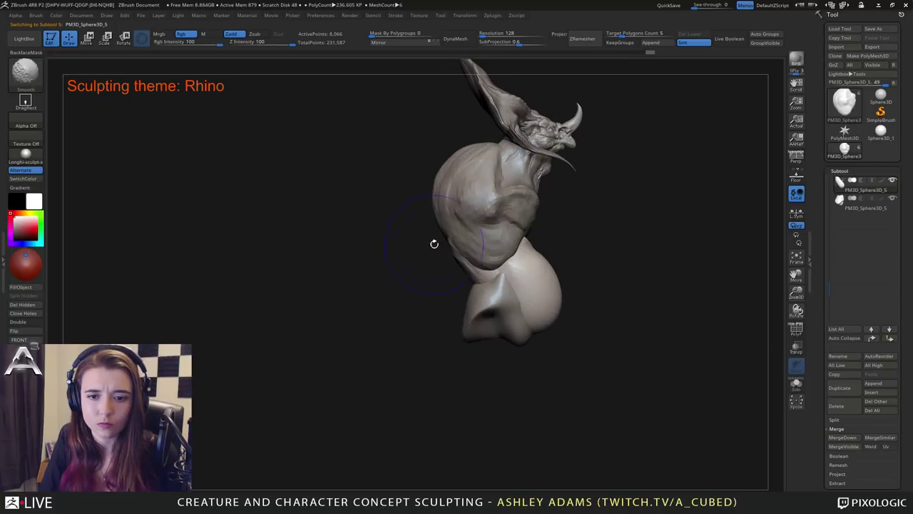
Make the torso the active subtool, push its rounded back outward with SnakeHook, and check the full figure's silhouette.
alt+click(495, 298)
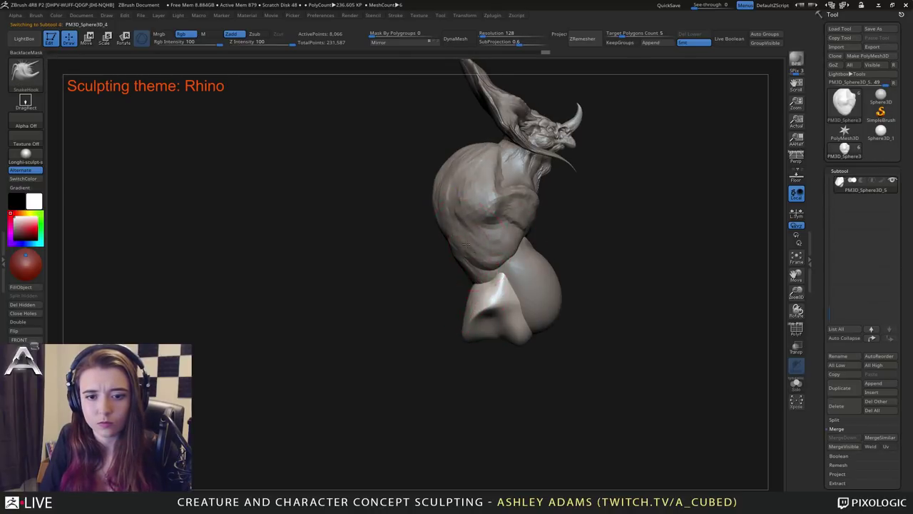
alt+click(472, 214)
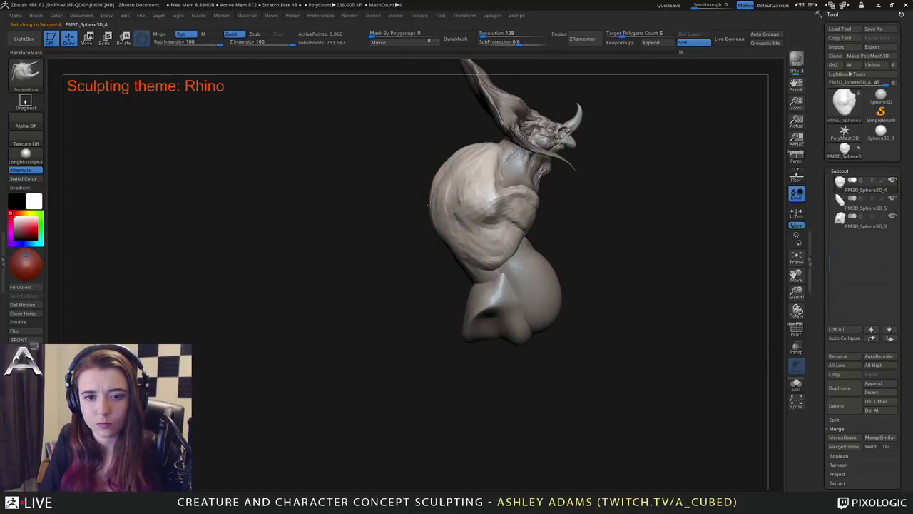
right_click(442, 172)
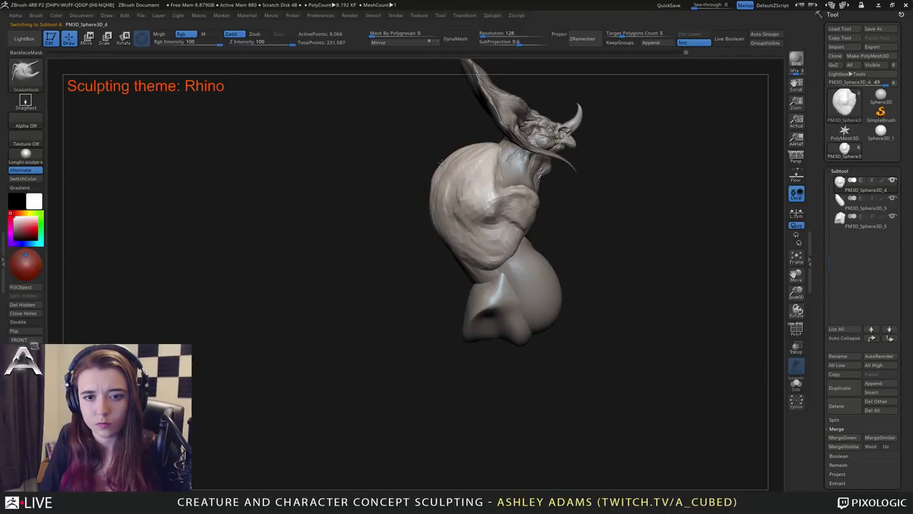
ctrl+right_drag(441, 167, 438, 147)
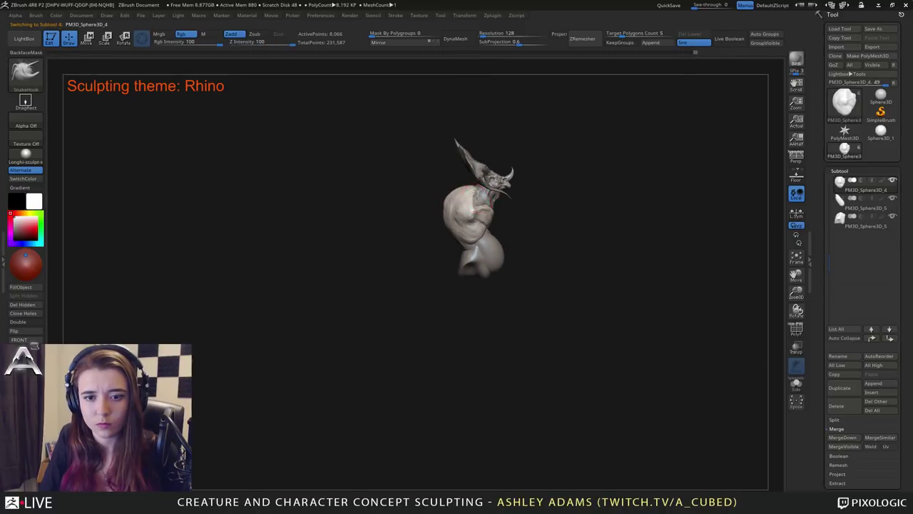
right_click(476, 199)
drag(476, 196, 549, 174)
mouse_move(606, 178)
mouse_down()
mouse_move(543, 185)
mouse_move(597, 189)
mouse_up()
right_drag(514, 232, 527, 237)
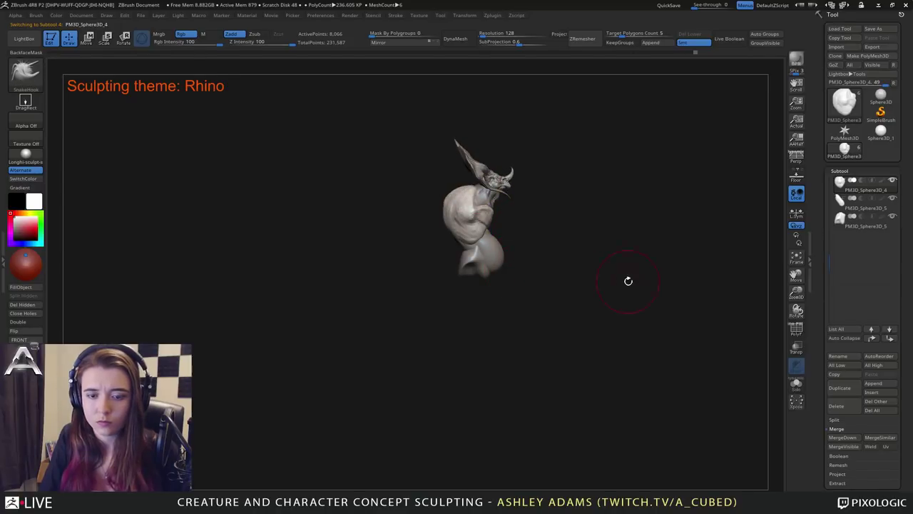
Append a Cube3D subtool, make it active, and move it down beneath the pelvis form.
click(874, 383)
click(873, 383)
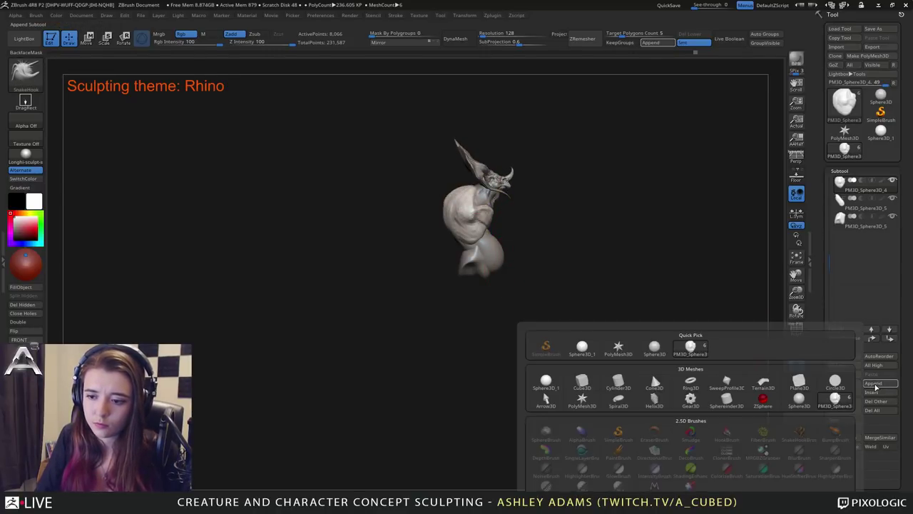
click(582, 384)
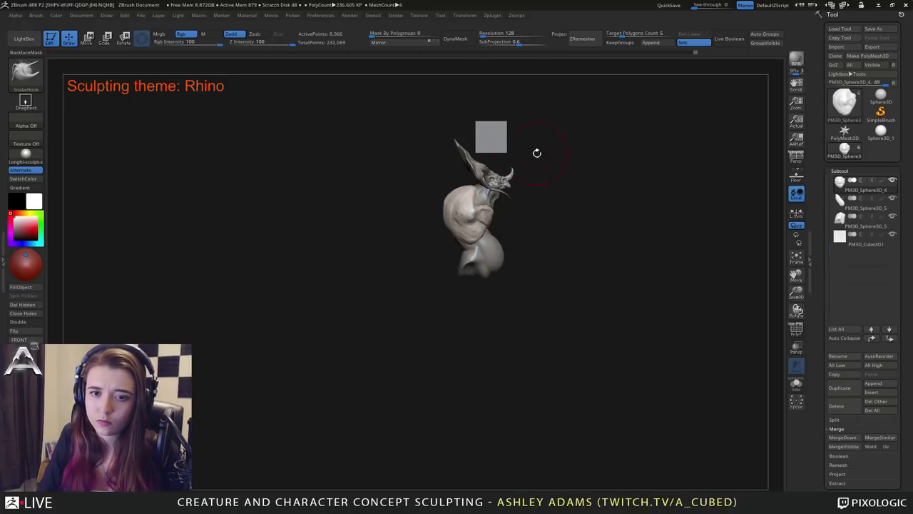
click(865, 239)
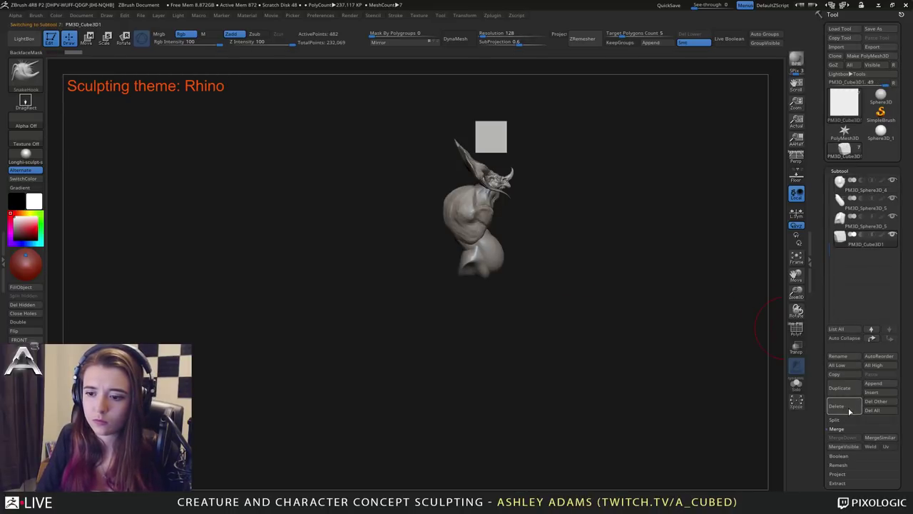
key(w)
drag(491, 135, 471, 285)
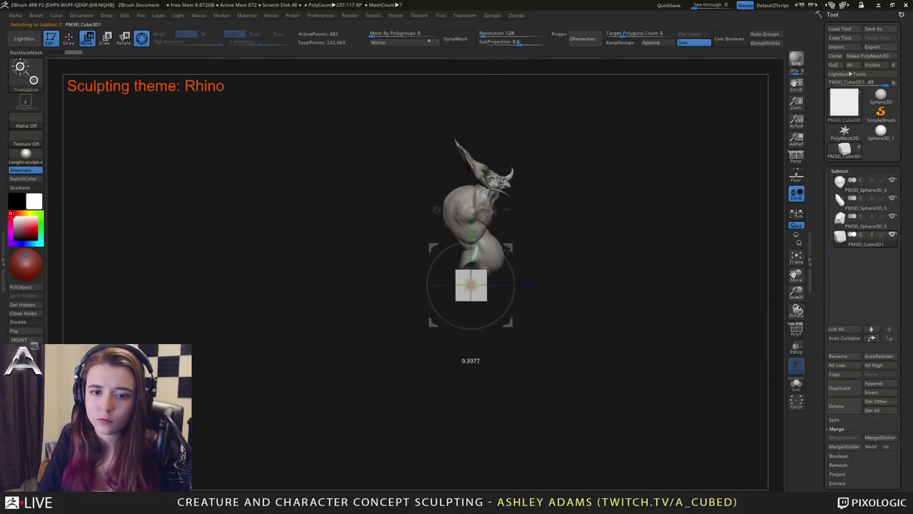
Scale the cube into a narrow upright block, tilt it, and offset it to one side beneath the pelvis as a thigh.
drag(507, 249, 507, 250)
shift+drag(531, 263, 448, 284)
drag(510, 249, 527, 243)
shift+drag(534, 268, 445, 292)
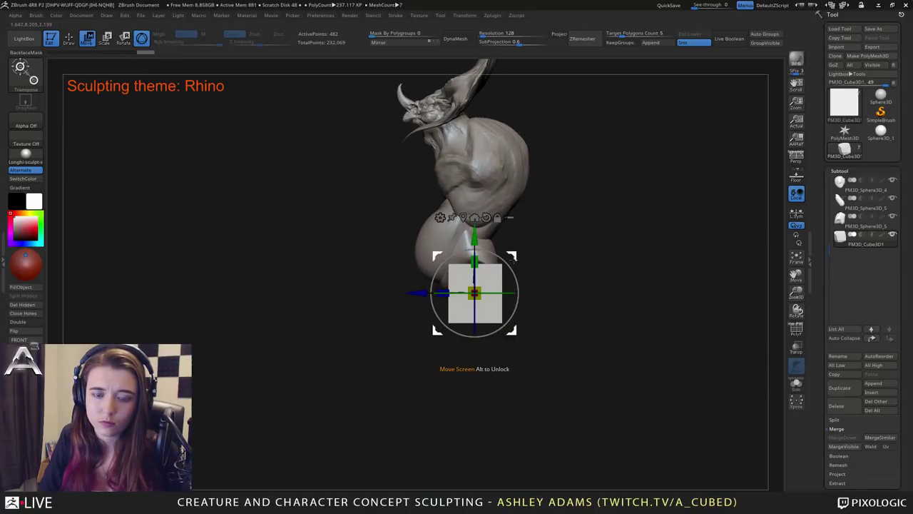
drag(520, 252, 499, 254)
drag(502, 258, 563, 248)
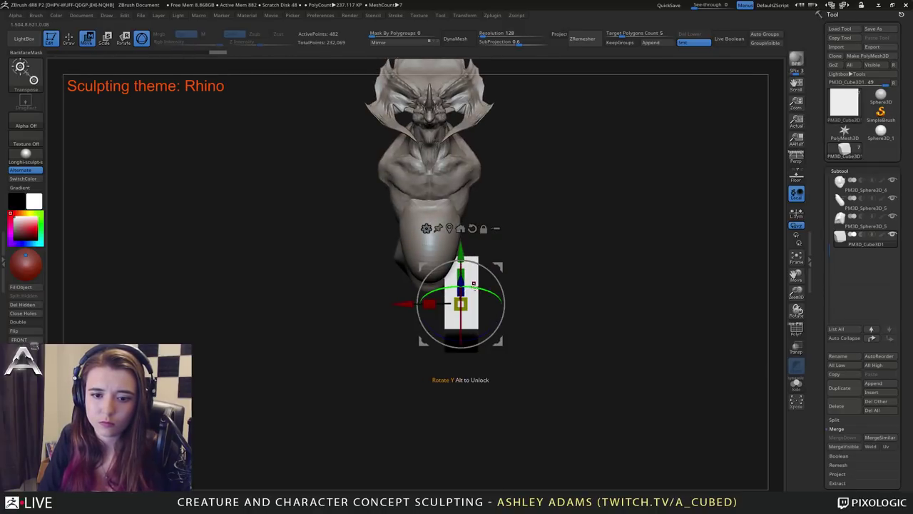
drag(473, 283, 469, 308)
alt+drag(502, 341, 551, 338)
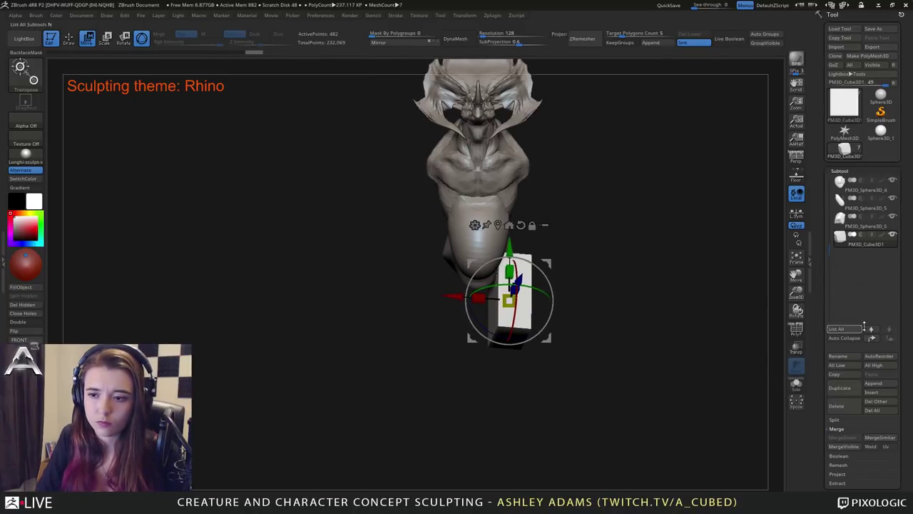
Duplicate the thigh block, mirror the copy to the opposite side, and merge the two blocks into one subtool.
click(839, 387)
click(404, 45)
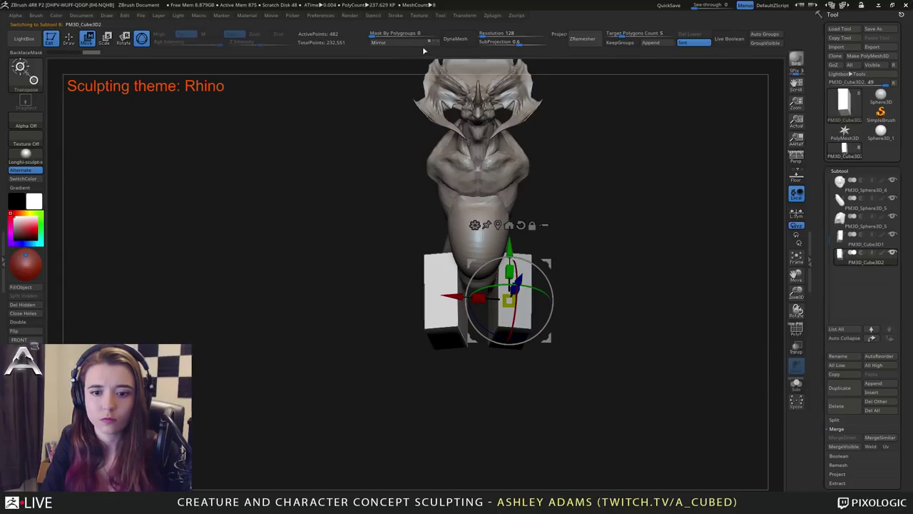
click(840, 240)
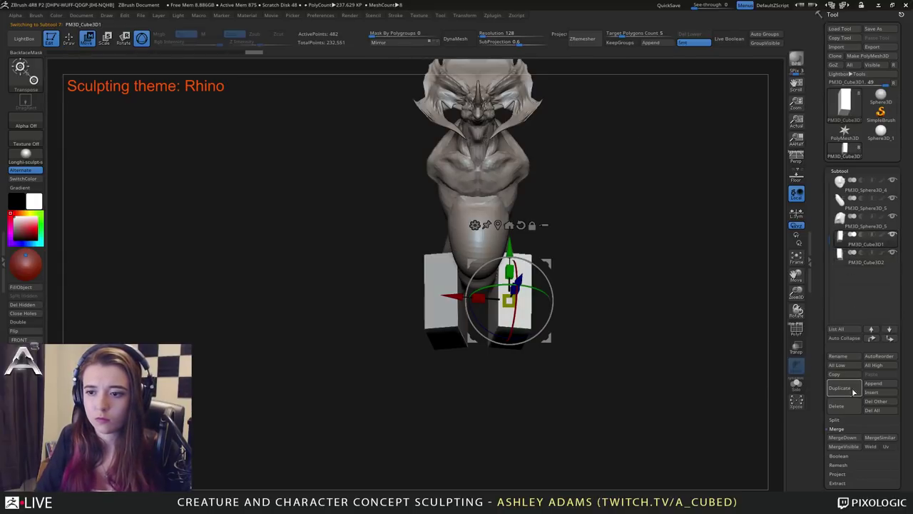
click(839, 437)
click(755, 456)
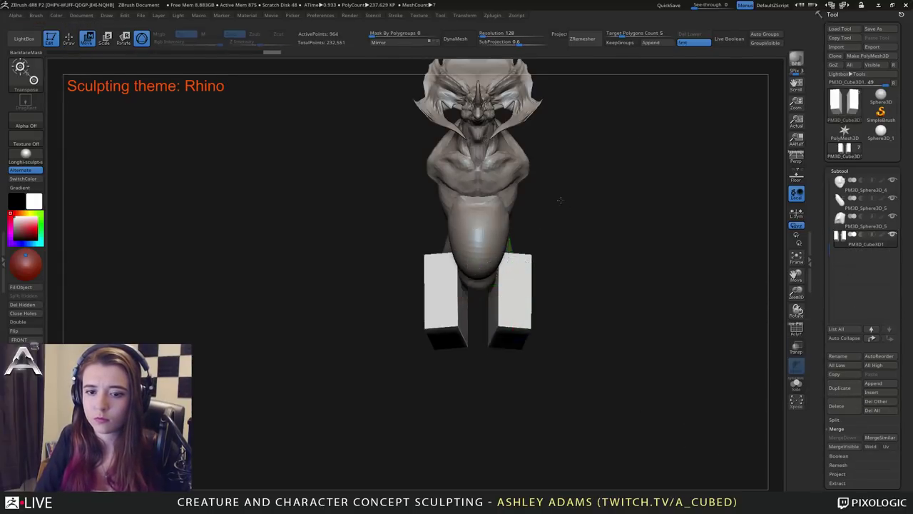
Duplicate the merged thigh blocks and place the copy below them as tilted lower leg blocks.
drag(561, 198, 655, 223)
click(839, 388)
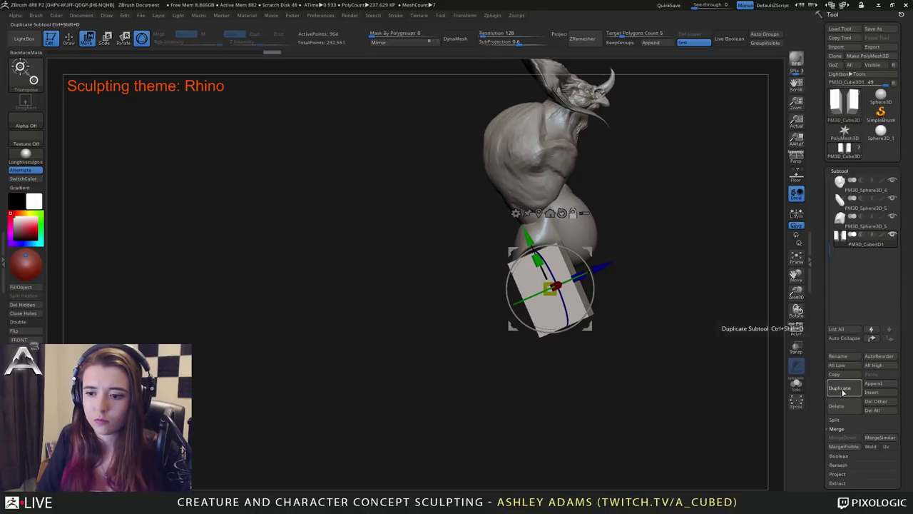
drag(571, 289, 595, 346)
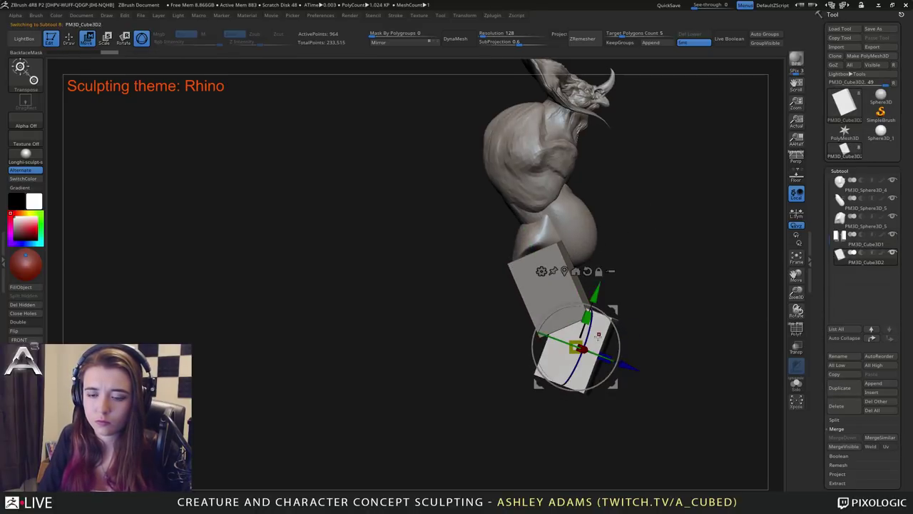
drag(614, 308, 529, 301)
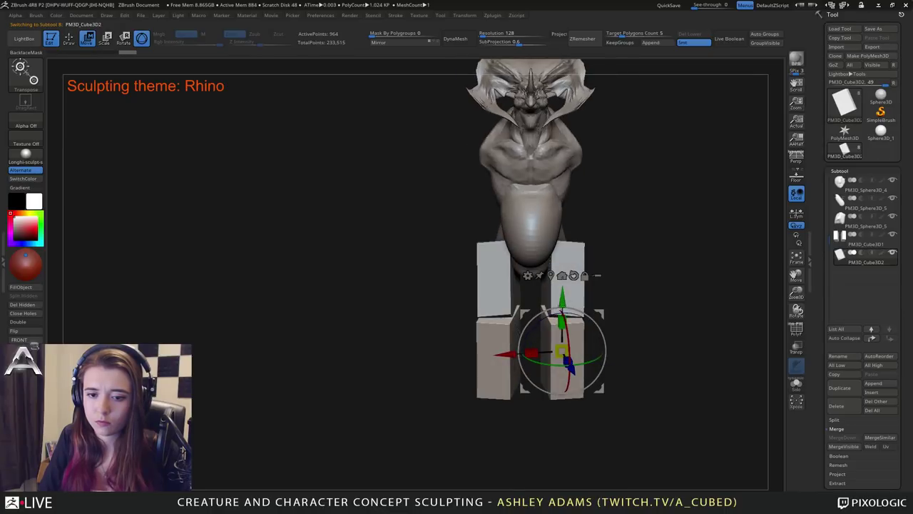
Try a small rotation of the lower leg blocks and undo their recent rotations.
drag(590, 363, 590, 365)
key(ctrl+z)
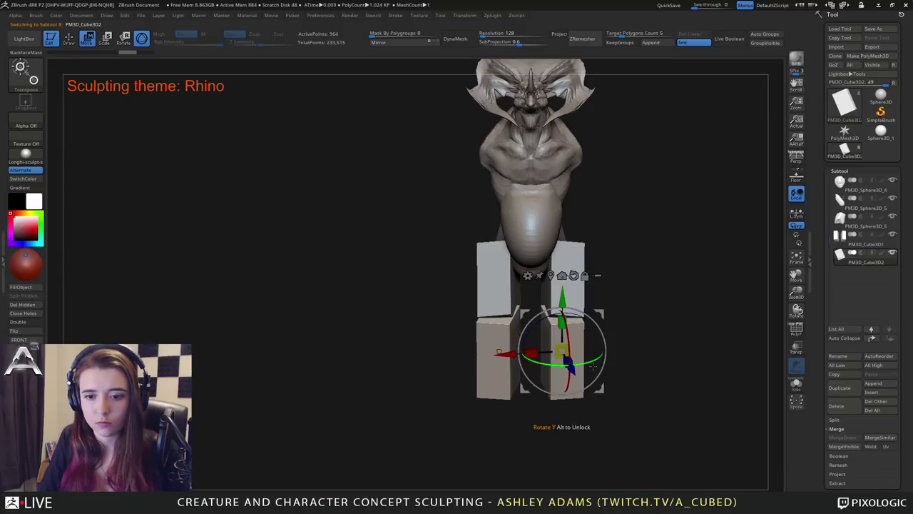
key(ctrl+z)
key(ctrl+z)
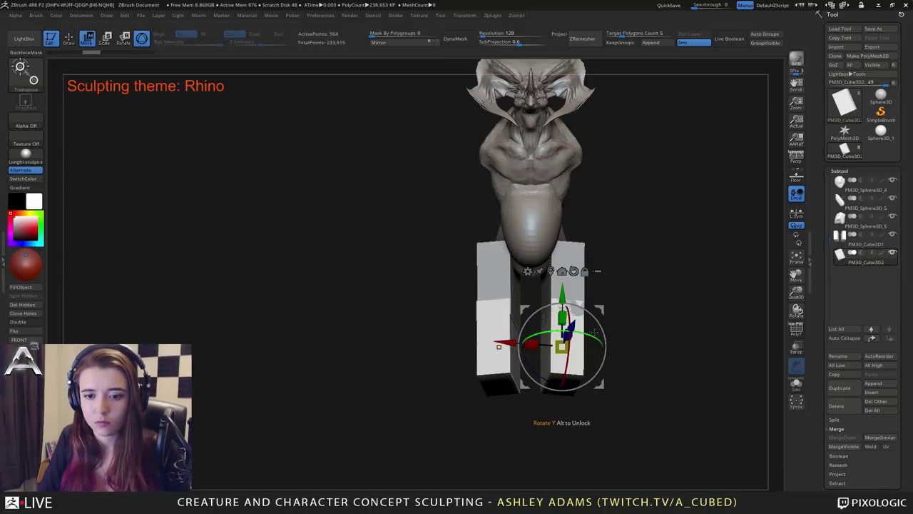
Lower the duplicated leg blocks and rotate them in side view so they slant backward from the knees.
drag(567, 306, 571, 377)
drag(618, 324, 592, 333)
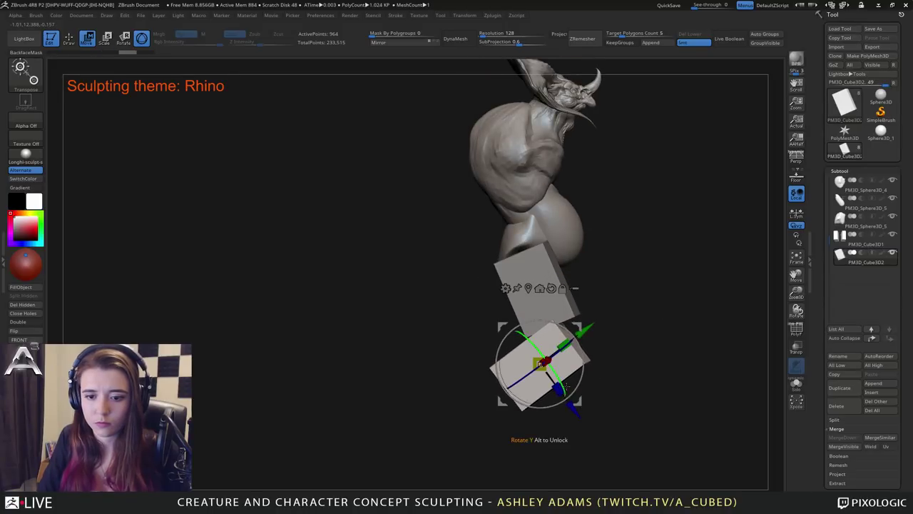
drag(559, 388, 556, 386)
drag(579, 324, 578, 315)
drag(582, 359, 647, 312)
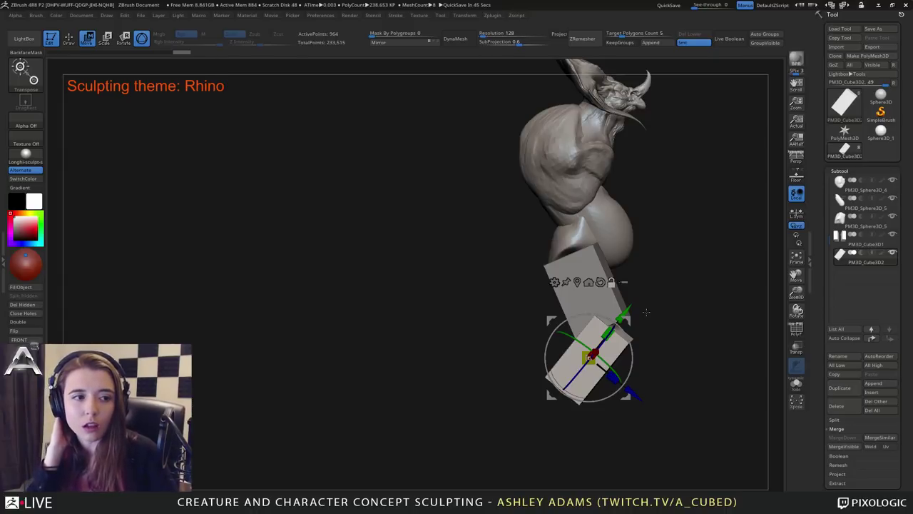
Check the leg blocks from the side and front, and nudge the lower leg blocks against the thighs.
drag(468, 194, 515, 254)
drag(583, 301, 562, 266)
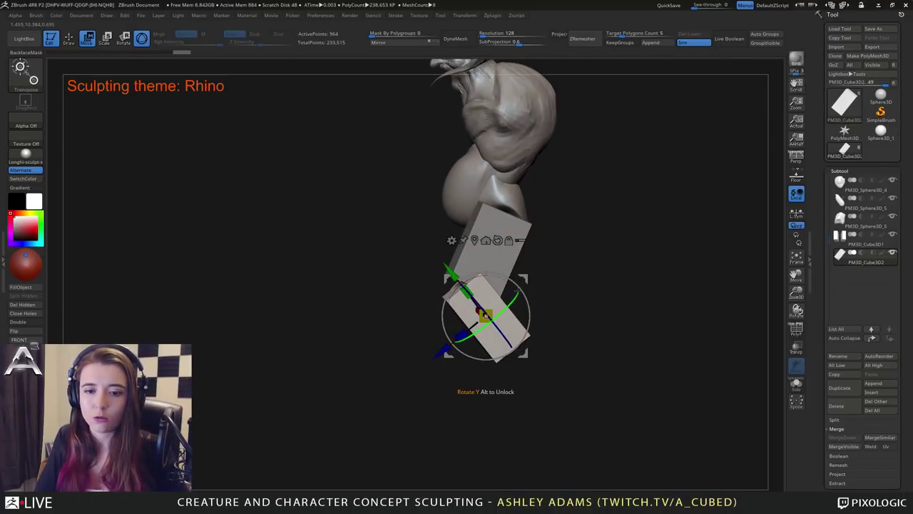
drag(434, 271, 529, 267)
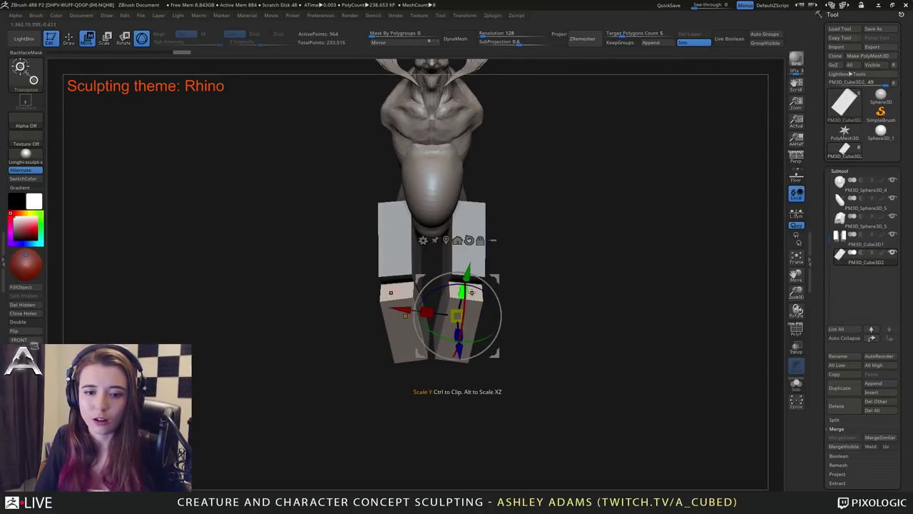
drag(479, 288, 567, 291)
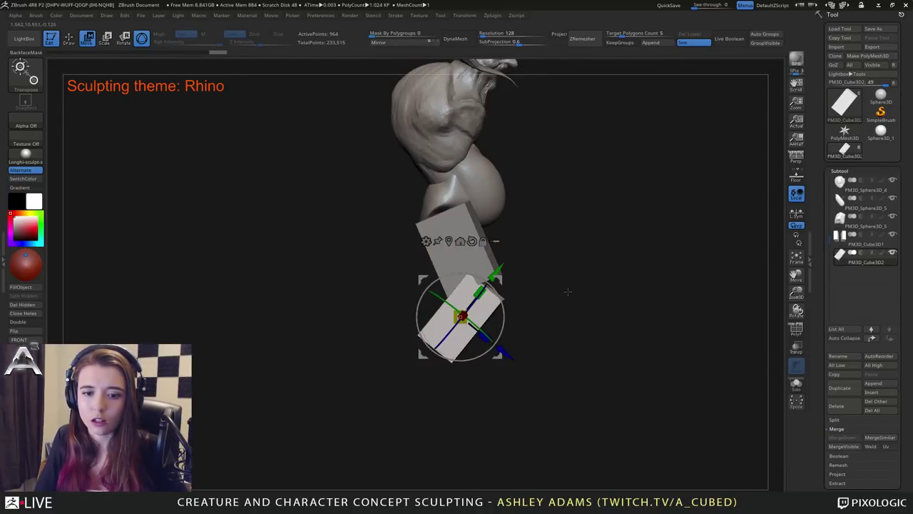
drag(497, 271, 495, 274)
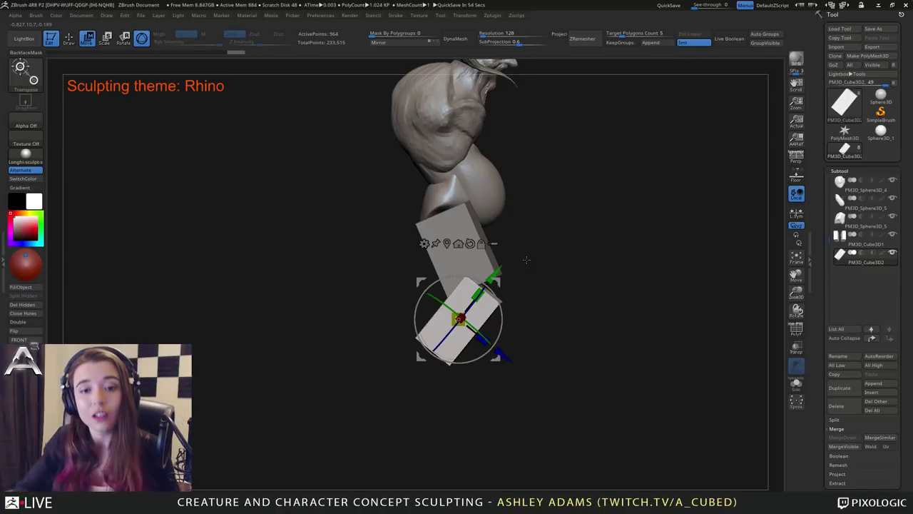
Shorten the lower leg blocks slightly, and make the thigh blocks active to lengthen them along their own axis.
drag(542, 126, 580, 234)
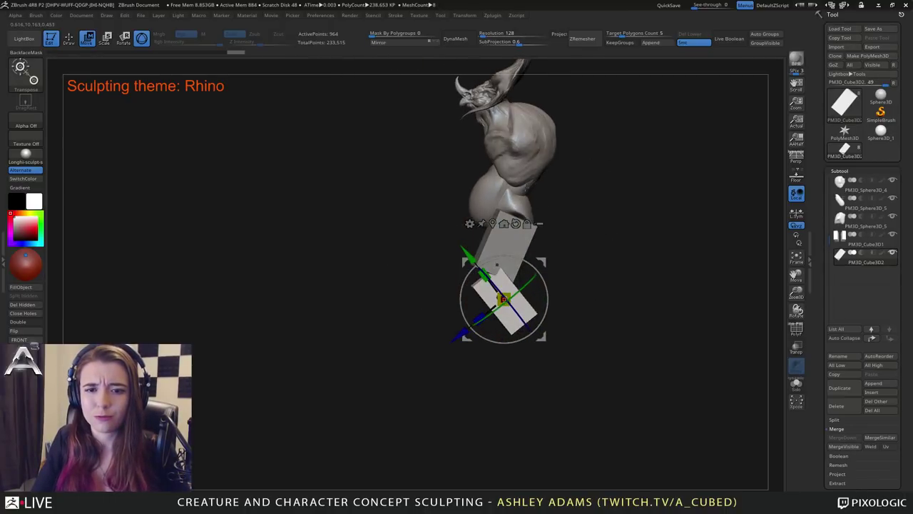
alt+drag(588, 184, 564, 219)
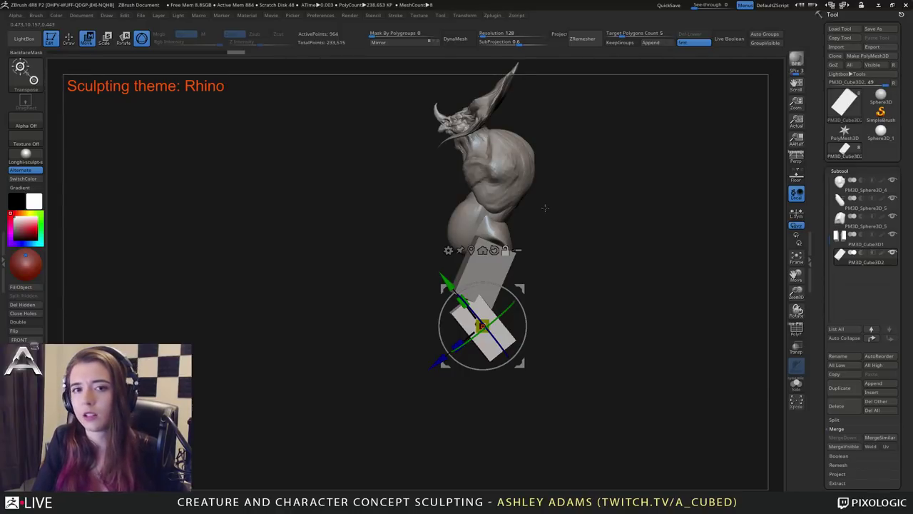
ctrl+right_drag(538, 209, 550, 225)
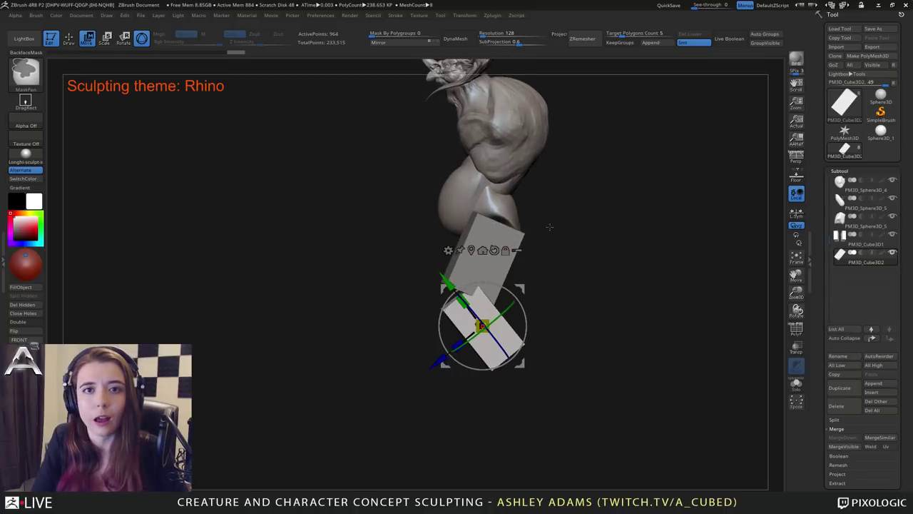
mouse_move(522, 271)
right_down()
mouse_move(550, 274)
mouse_move(519, 277)
right_up()
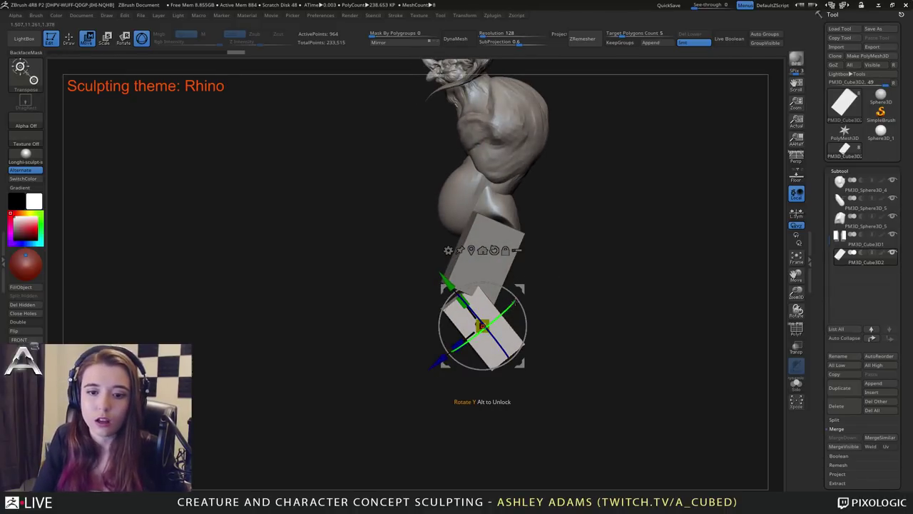
drag(463, 297, 467, 297)
alt+click(488, 238)
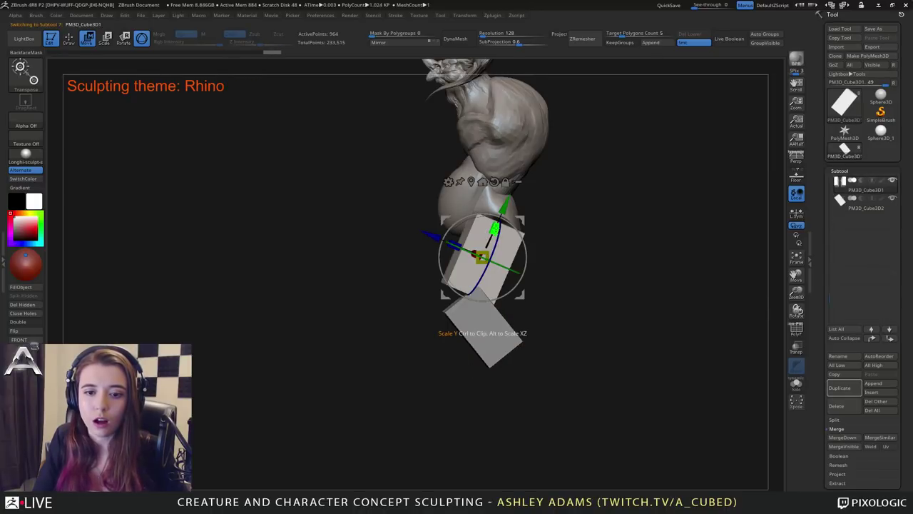
drag(494, 228, 500, 219)
Make the lower leg blocks active, angle them closer to horizontal behind the knees, and adjust their length.
key(q)
alt+click(489, 313)
drag(505, 312, 532, 313)
alt+click(492, 273)
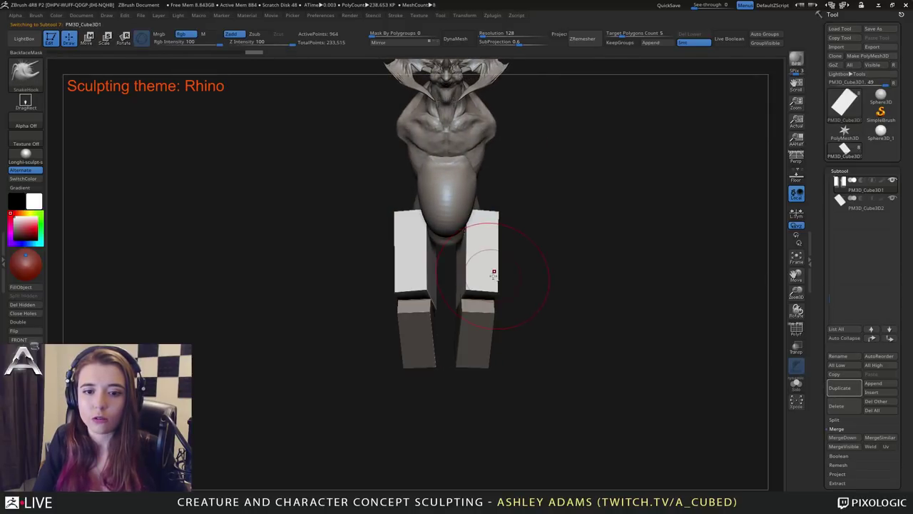
alt+click(497, 336)
alt+click(478, 327)
mouse_move(477, 325)
mouse_down()
mouse_move(504, 310)
mouse_move(554, 306)
mouse_move(563, 256)
mouse_move(563, 287)
mouse_move(547, 279)
mouse_move(495, 287)
mouse_move(457, 322)
mouse_move(451, 342)
mouse_up()
key(w)
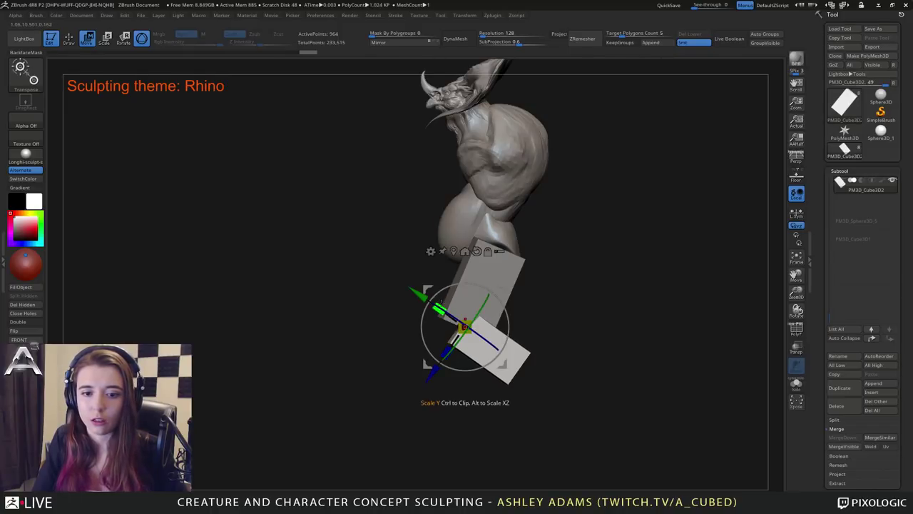
drag(440, 309, 421, 295)
mouse_move(570, 264)
mouse_down()
mouse_move(460, 264)
mouse_move(574, 260)
mouse_move(549, 214)
mouse_up()
Duplicate the lower leg blocks, rotate the copy upright, and move it beneath them as the third leg segment.
key(q)
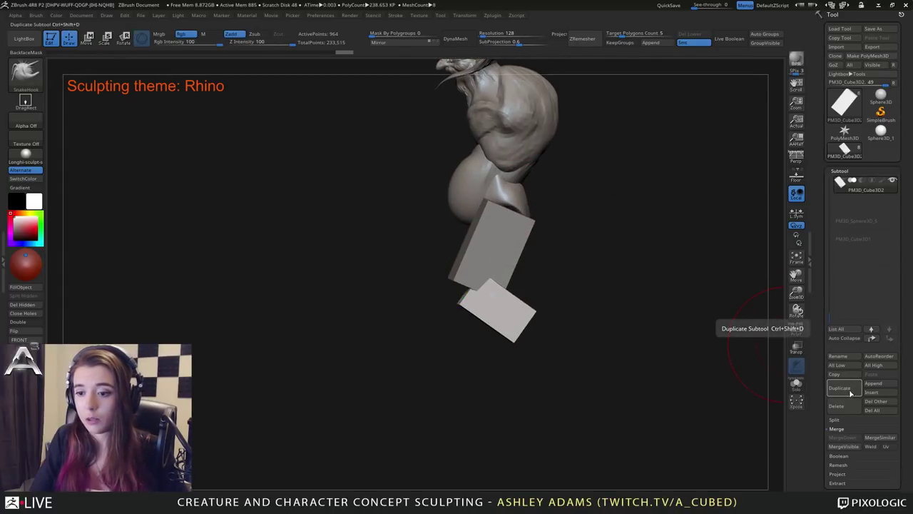
click(850, 392)
key(w)
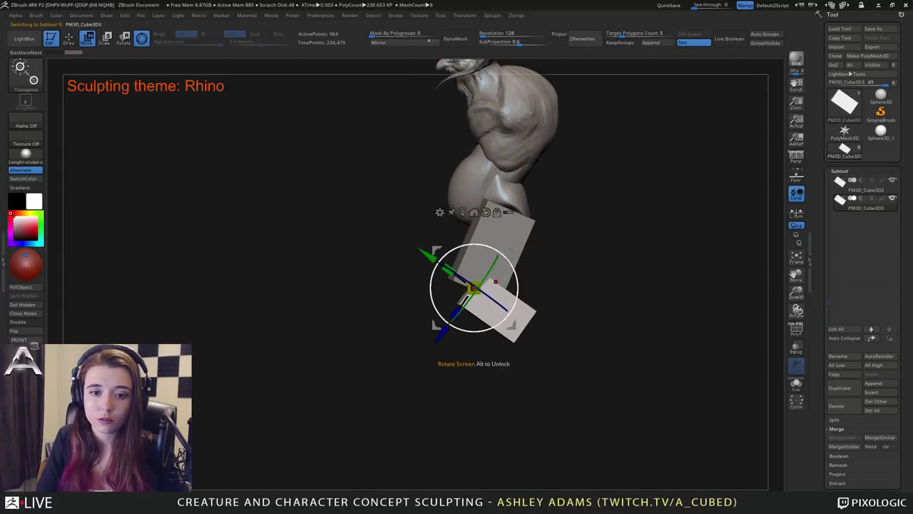
drag(443, 253, 443, 253)
drag(430, 307, 441, 322)
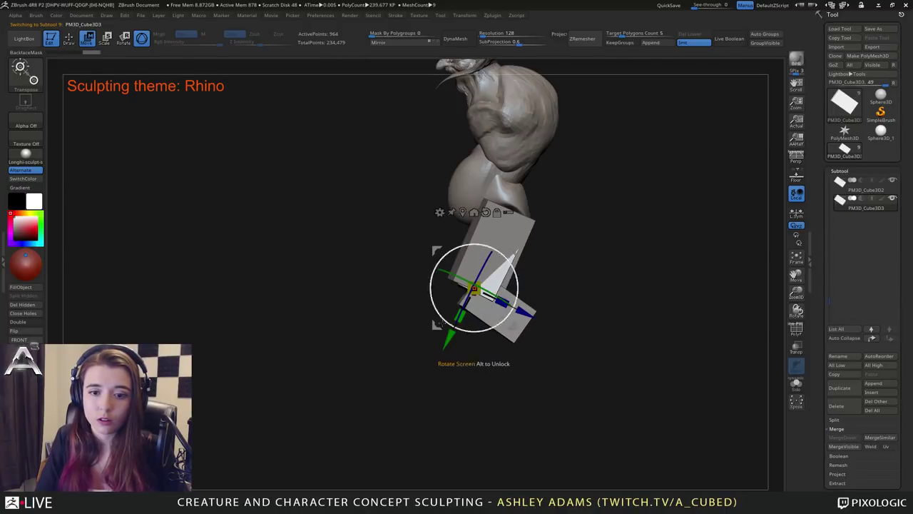
drag(514, 249, 537, 347)
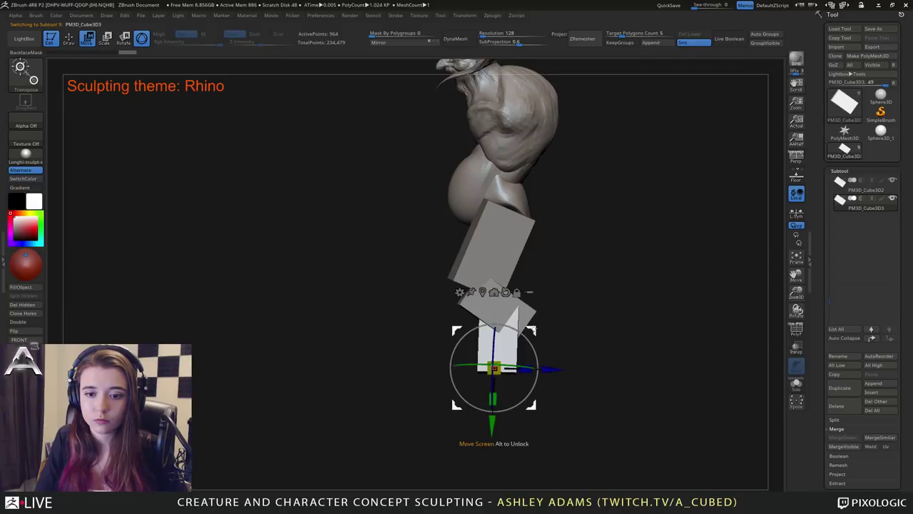
Fine-tune the rotation, size and position of the lowest leg blocks and check the full figure's proportions.
drag(567, 320, 603, 297)
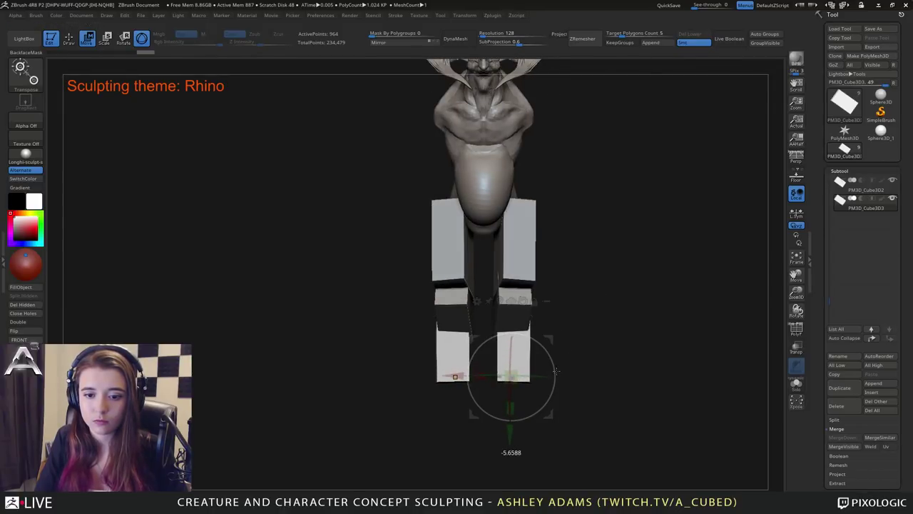
drag(556, 370, 597, 361)
drag(510, 377, 510, 375)
mouse_move(547, 338)
mouse_down()
mouse_move(547, 355)
mouse_move(545, 340)
mouse_up()
mouse_move(560, 347)
ctrl+right_down()
mouse_move(582, 238)
mouse_move(491, 249)
ctrl+right_up()
key(q)
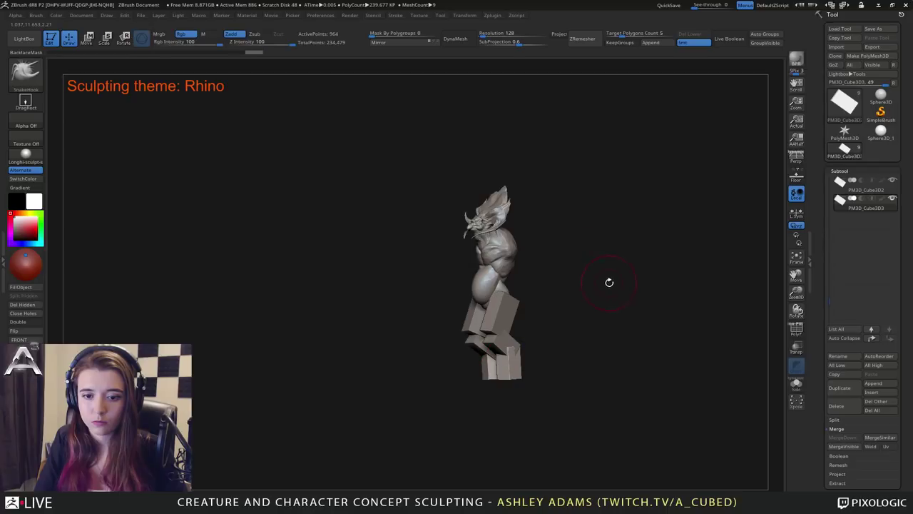
ctrl+right_drag(569, 277, 554, 332)
Make the thigh blocks active and merge both subtools below into them so all leg segments form one subtool.
right_click(504, 286)
alt+click(504, 283)
key(ctrl+shift+d)
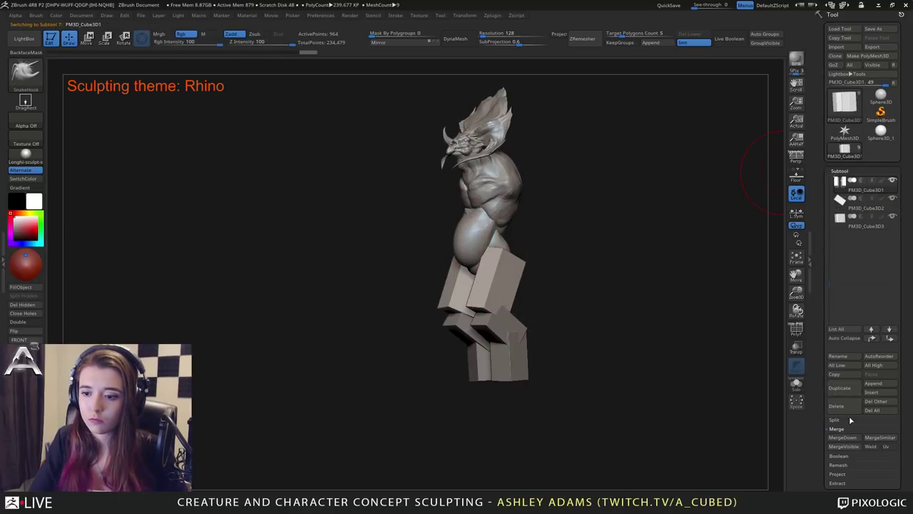
click(842, 436)
click(845, 454)
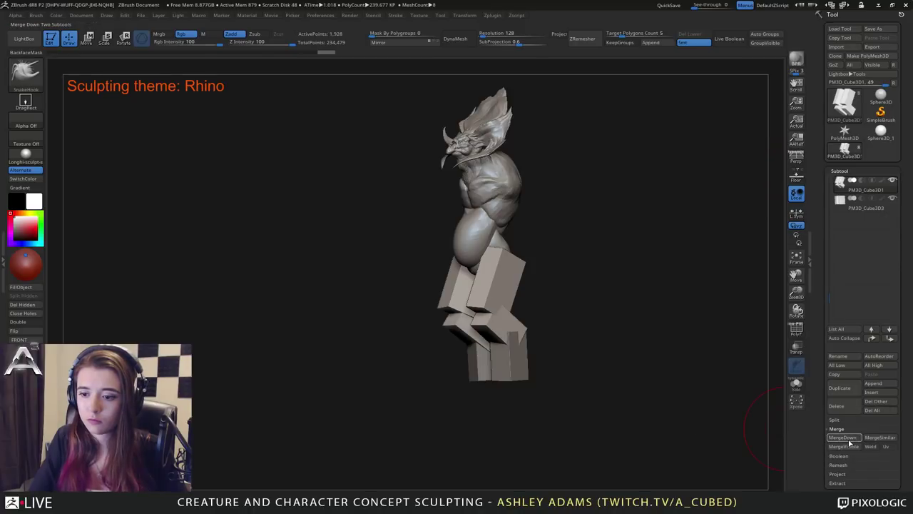
click(843, 436)
click(845, 456)
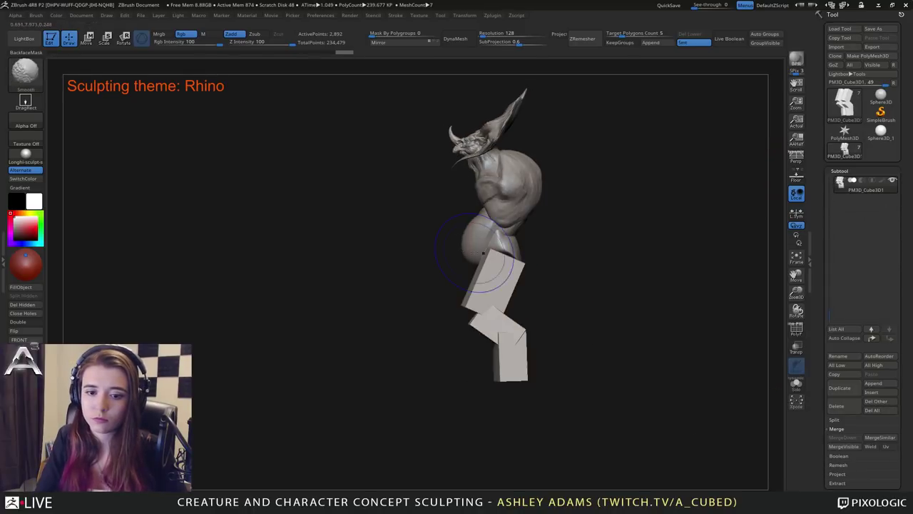
key(shift)
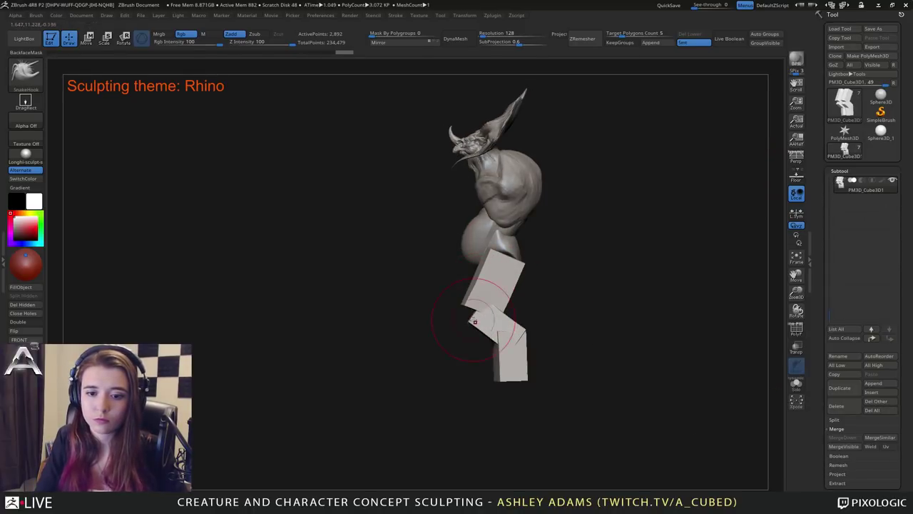
mouse_move(483, 267)
shift+mouse_down()
mouse_move(489, 314)
mouse_move(499, 291)
mouse_move(449, 295)
shift+mouse_up()
key(ctrl+z)
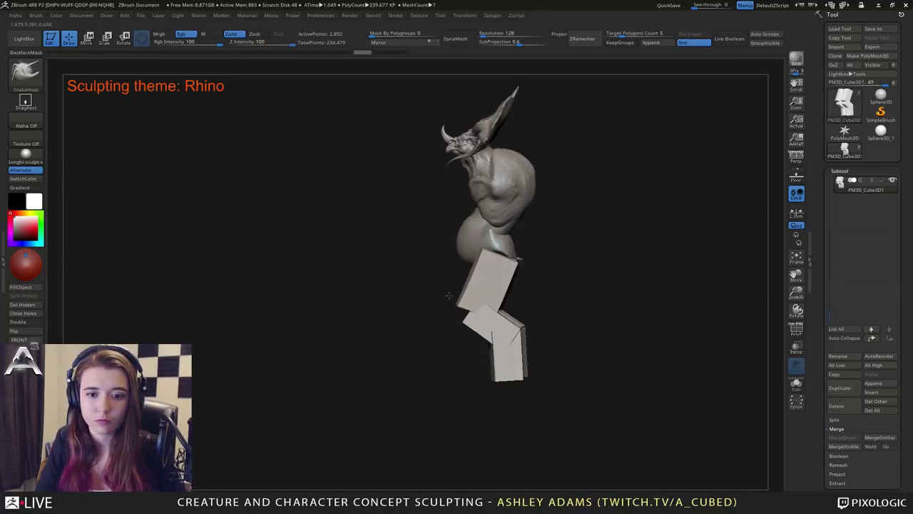
Smooth the hard edges of the thigh, lower leg and lowest leg blocks in profile.
key(ctrl+z)
mouse_move(467, 303)
right_down()
mouse_move(476, 296)
mouse_move(434, 275)
right_up()
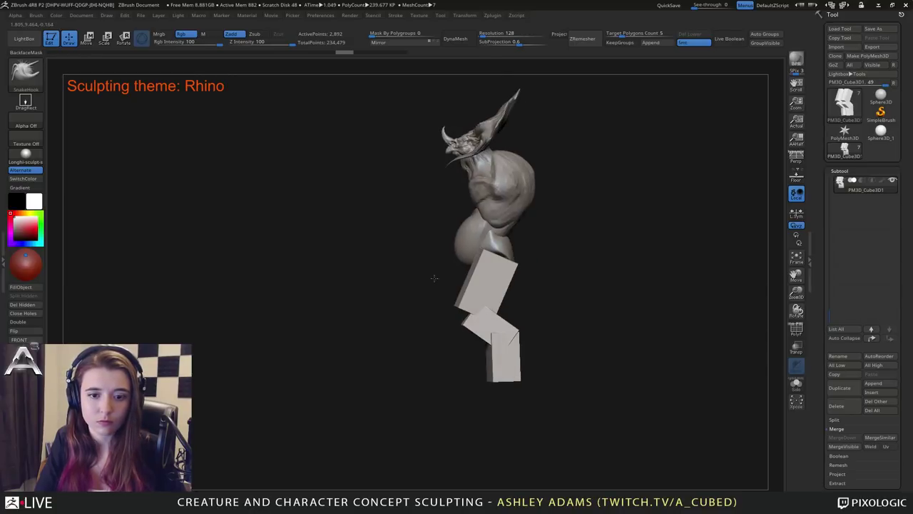
key(shift)
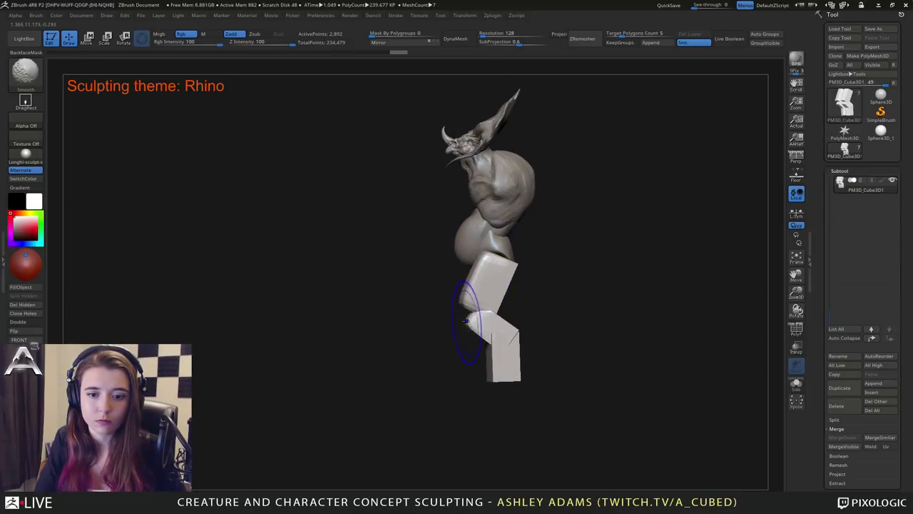
shift+drag(466, 321, 492, 348)
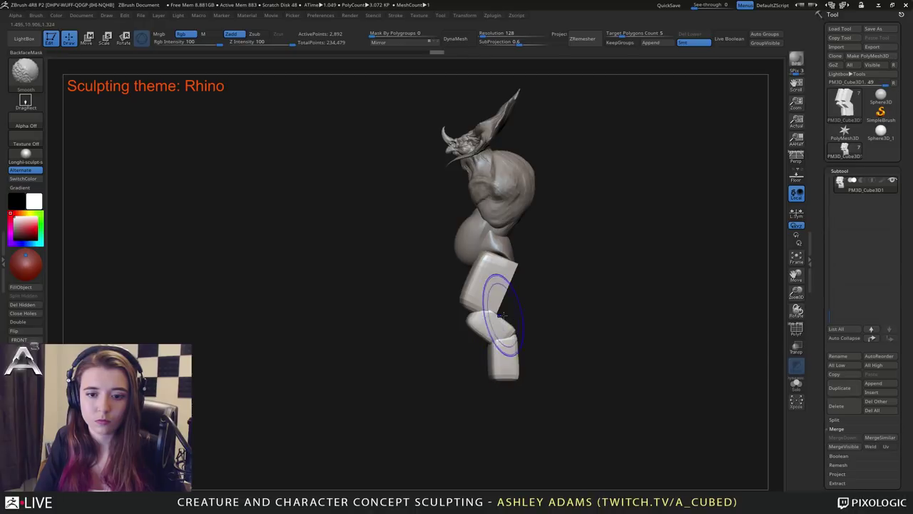
mouse_move(493, 297)
right_down()
mouse_move(508, 256)
mouse_move(542, 255)
mouse_move(523, 265)
right_up()
Swell the thigh blocks from behind with the Inflat brush.
key(space)
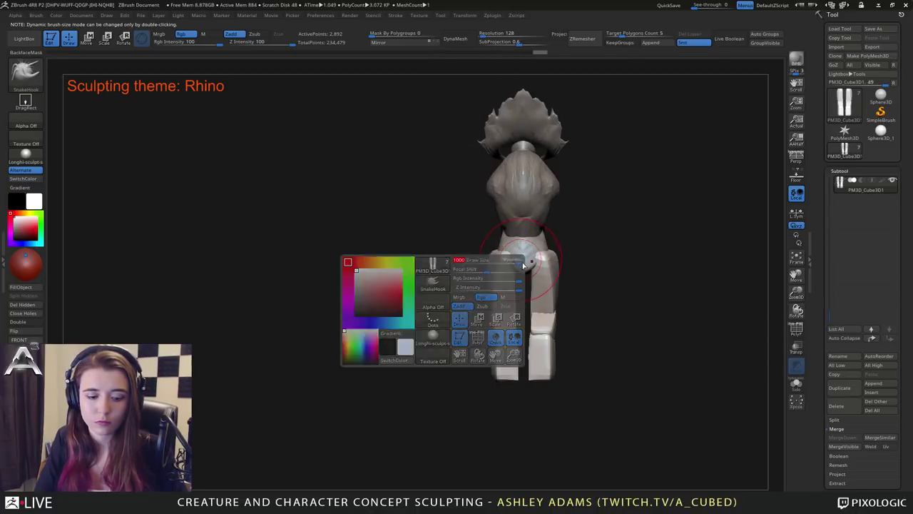
key(b)
key(i)
key(n)
drag(502, 307, 505, 283)
key(ctrl+z)
key(space)
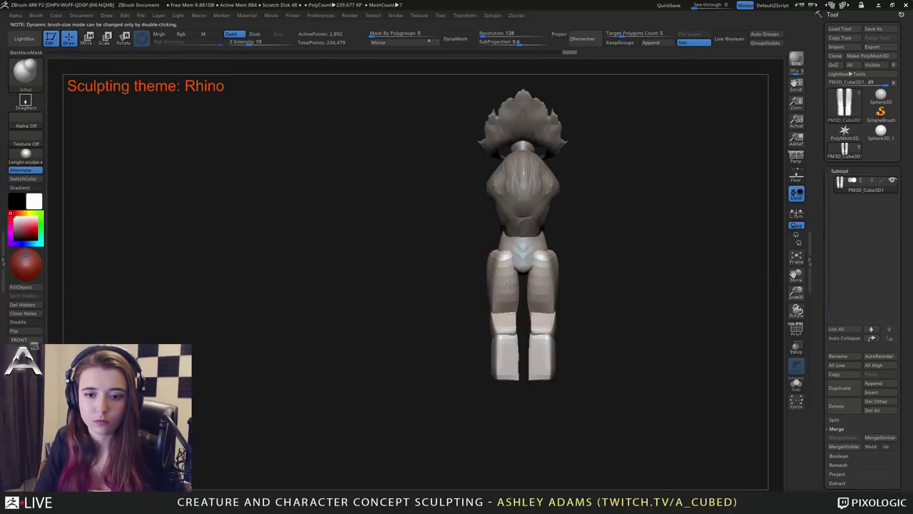
key(ctrl+shift+z)
key(ctrl+shift+z)
Reshape the knees and the sides of the lowest leg segments with the SnakeHook brush.
right_drag(510, 284, 554, 244)
key(b)
key(s)
key(h)
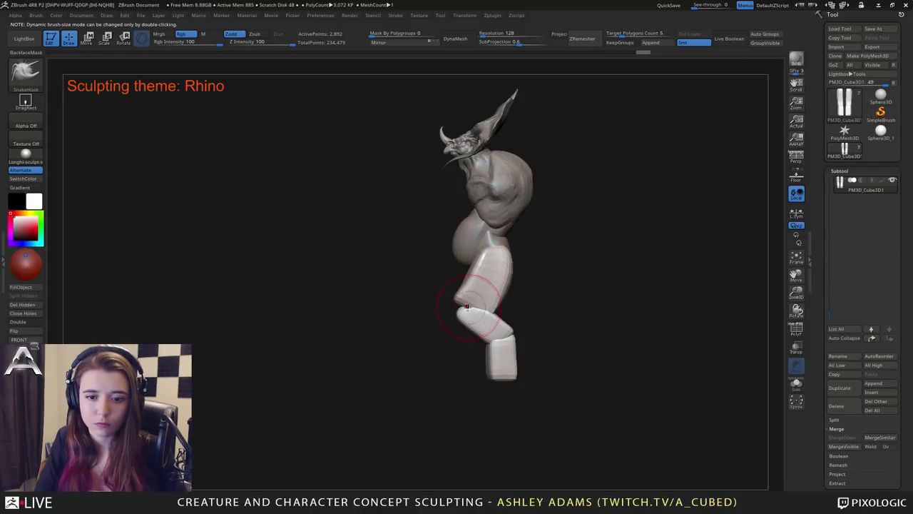
mouse_move(512, 329)
right_down()
mouse_move(511, 321)
mouse_move(518, 336)
right_up()
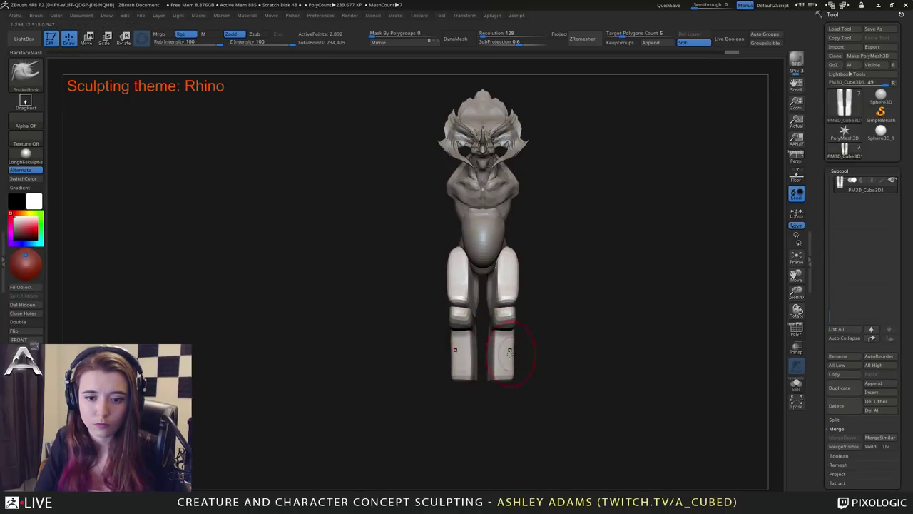
drag(510, 349, 504, 350)
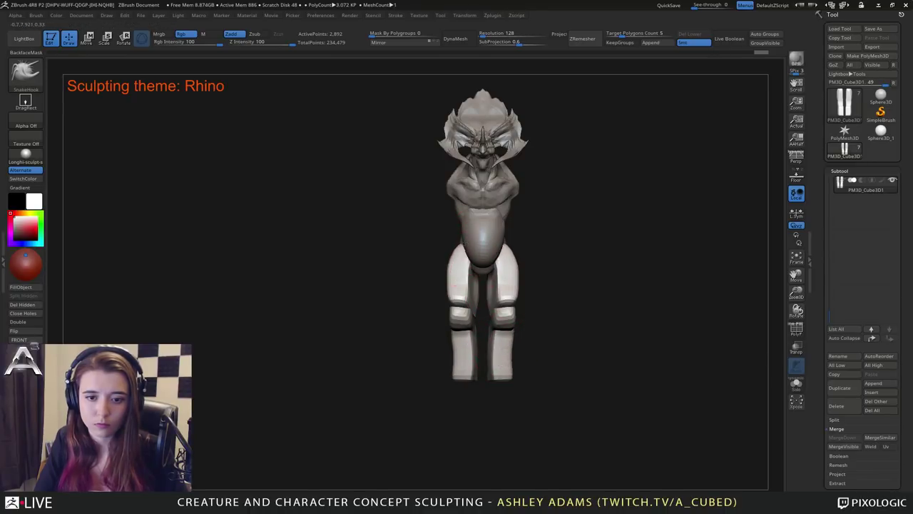
Add volume to the thighs with the ClayBuildup brush and smooth the leg segments.
mouse_move(462, 242)
right_down()
mouse_move(479, 258)
mouse_move(468, 270)
mouse_move(499, 289)
right_up()
shift+drag(499, 293, 502, 335)
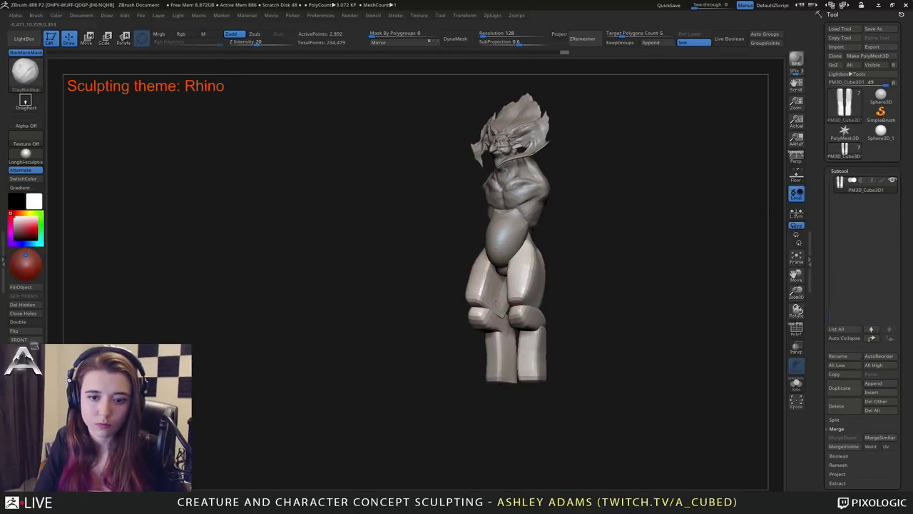
right_drag(501, 335, 499, 321)
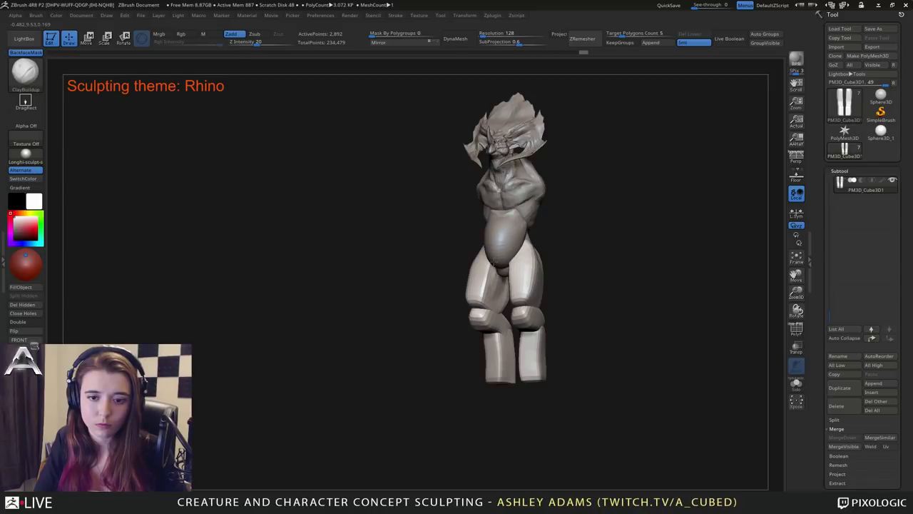
shift+right_drag(493, 262, 512, 258)
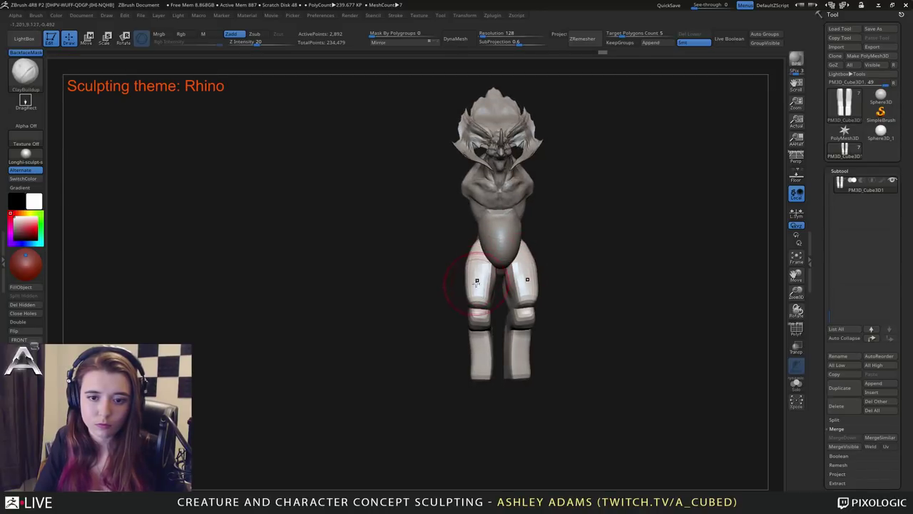
shift+right_drag(476, 283, 532, 281)
alt+right_drag(532, 246, 533, 299)
drag(535, 356, 511, 348)
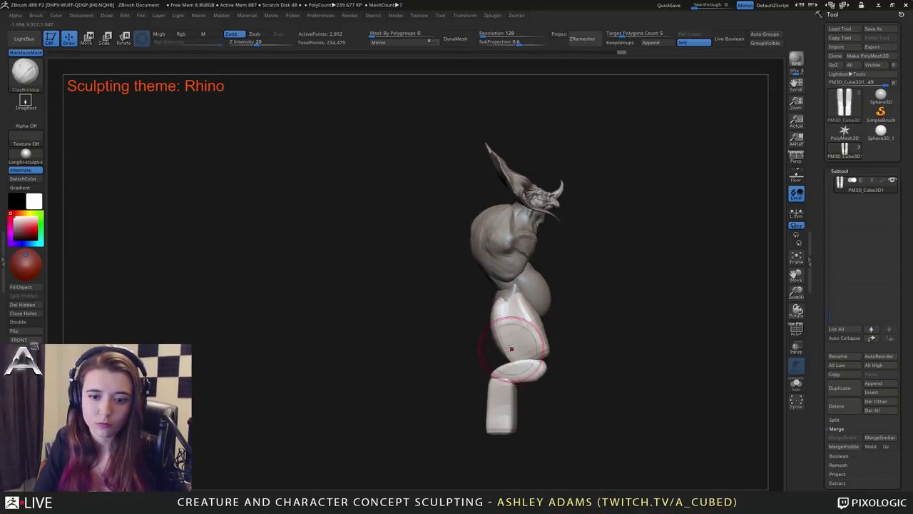
Pull the bottoms of the lowest leg segments forward with SnakeHook to begin the feet.
key(b)
key(s)
key(h)
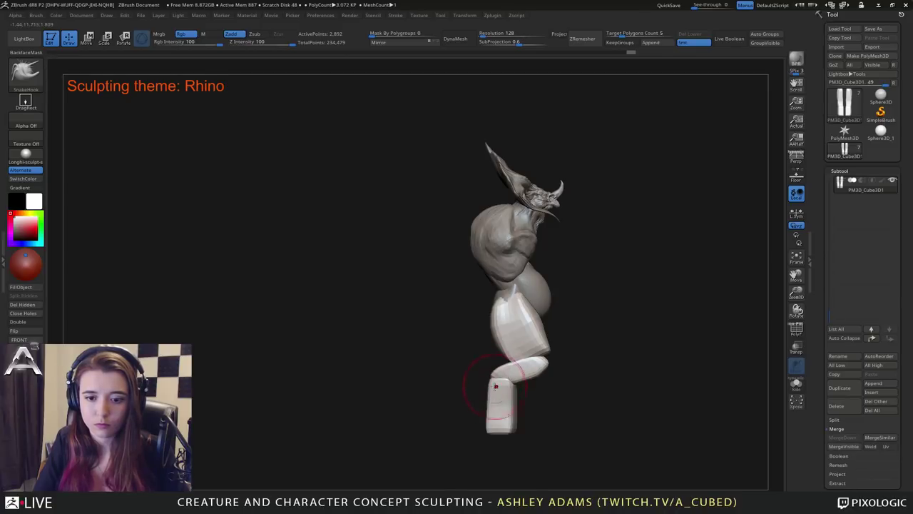
mouse_move(513, 425)
mouse_down()
mouse_move(528, 431)
mouse_move(490, 427)
mouse_up()
mouse_move(492, 302)
alt+right_down()
mouse_move(515, 247)
mouse_move(510, 256)
alt+right_up()
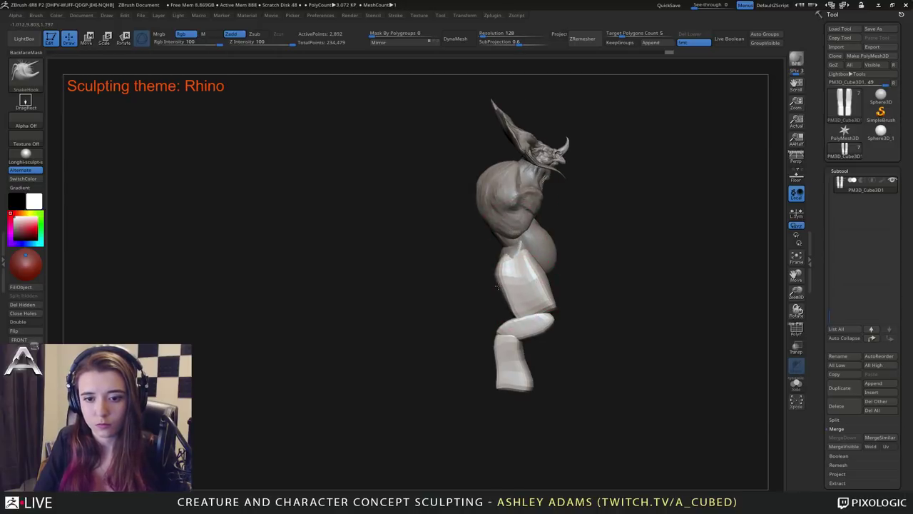
Shape the back contour of the thighs with SnakeHook and smooth the upper thigh surface.
drag(510, 301, 512, 300)
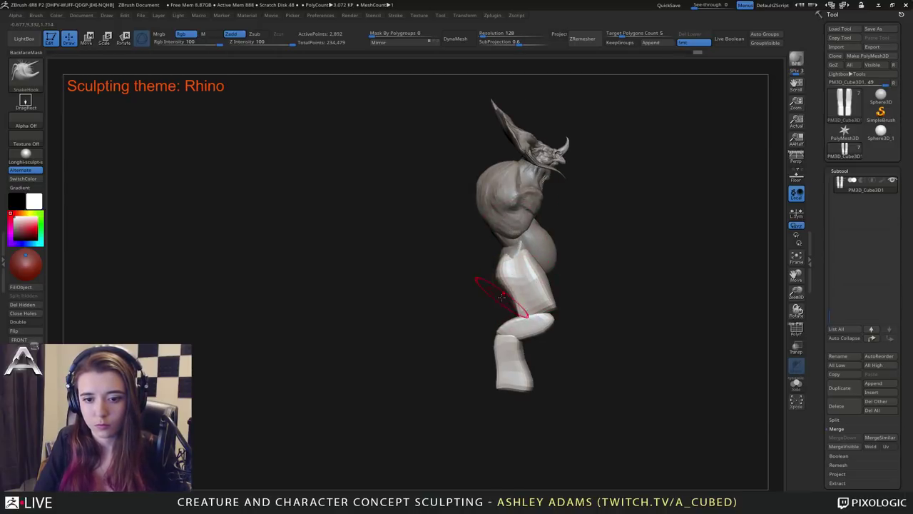
right_drag(493, 291, 507, 298)
drag(506, 300, 507, 258)
shift+right_drag(503, 266, 509, 277)
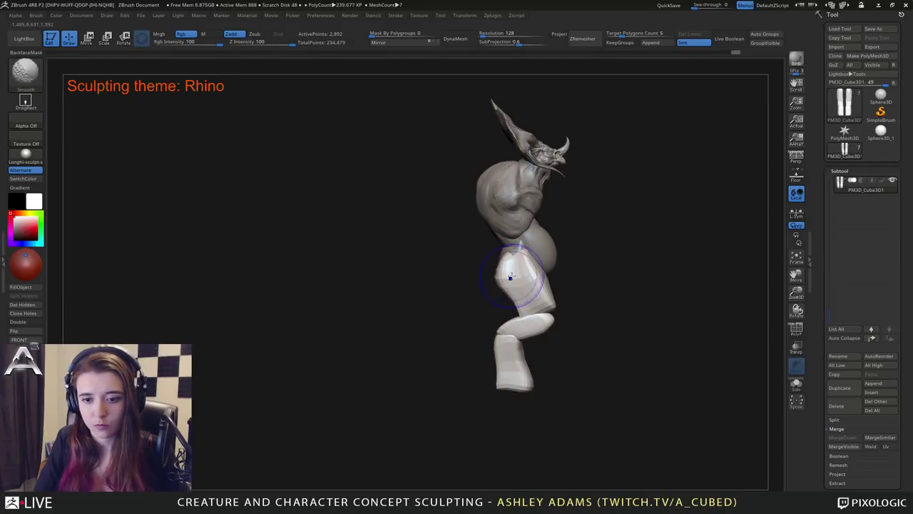
mouse_move(499, 335)
mouse_down()
mouse_move(503, 318)
mouse_move(506, 326)
mouse_move(535, 316)
mouse_move(548, 324)
mouse_move(546, 271)
mouse_move(537, 282)
mouse_move(542, 256)
mouse_move(503, 250)
mouse_up()
Cut a notch into the back of the lowest leg segments with ClipCurve to suggest a raised heel.
drag(608, 275, 474, 286)
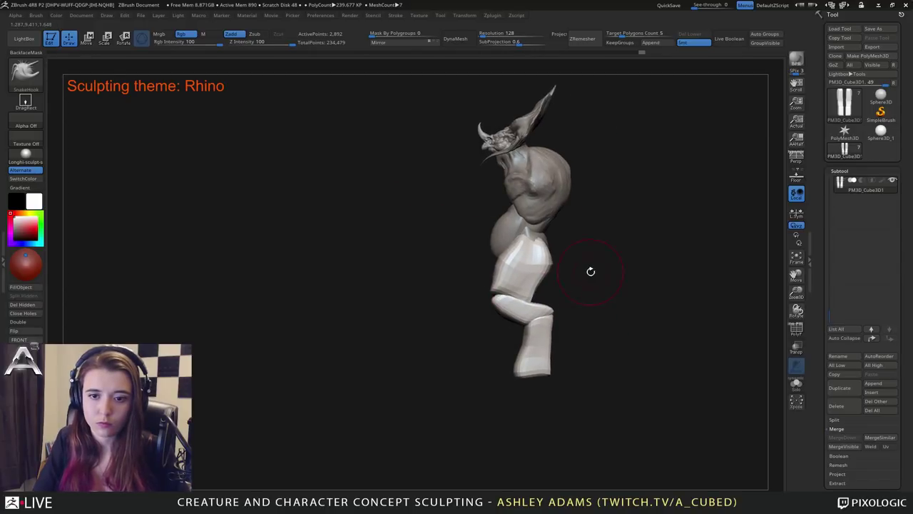
alt+drag(594, 250, 605, 273)
shift+drag(586, 353, 552, 347)
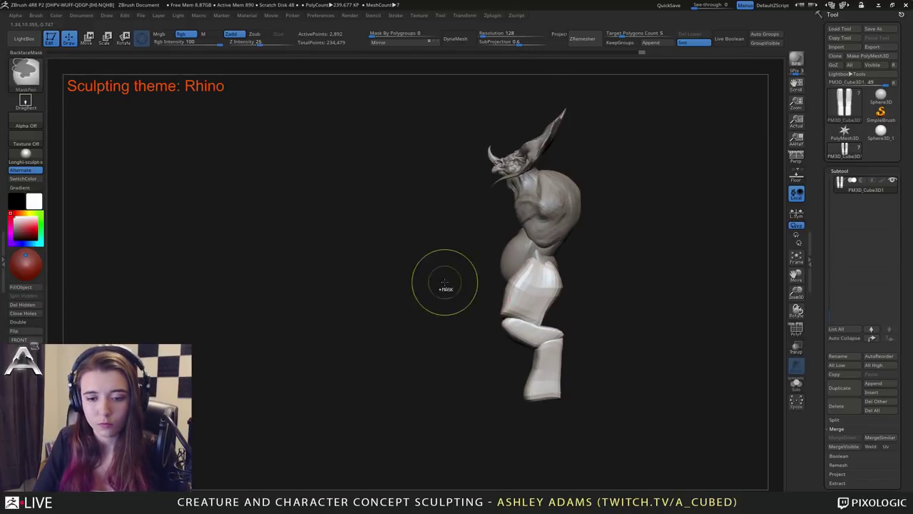
ctrl+shift+click(25, 69)
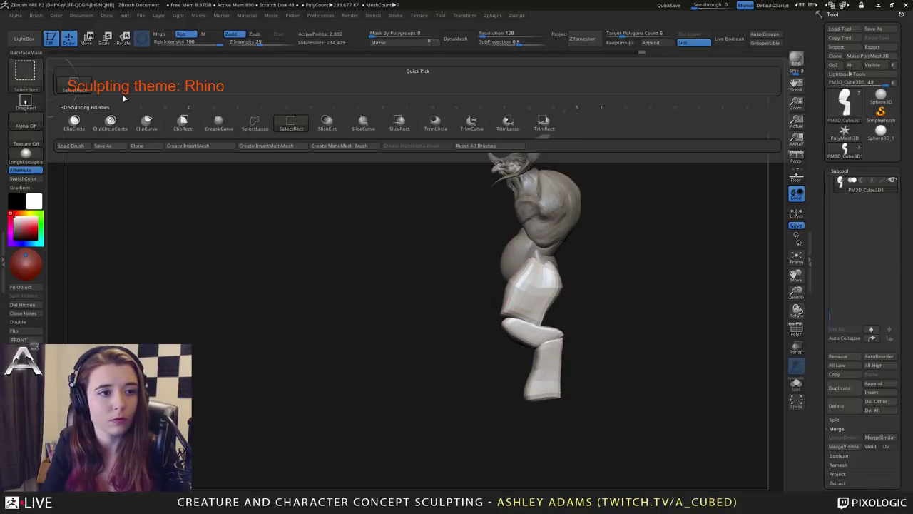
ctrl+shift+click(151, 125)
ctrl+shift+drag(589, 375, 563, 377)
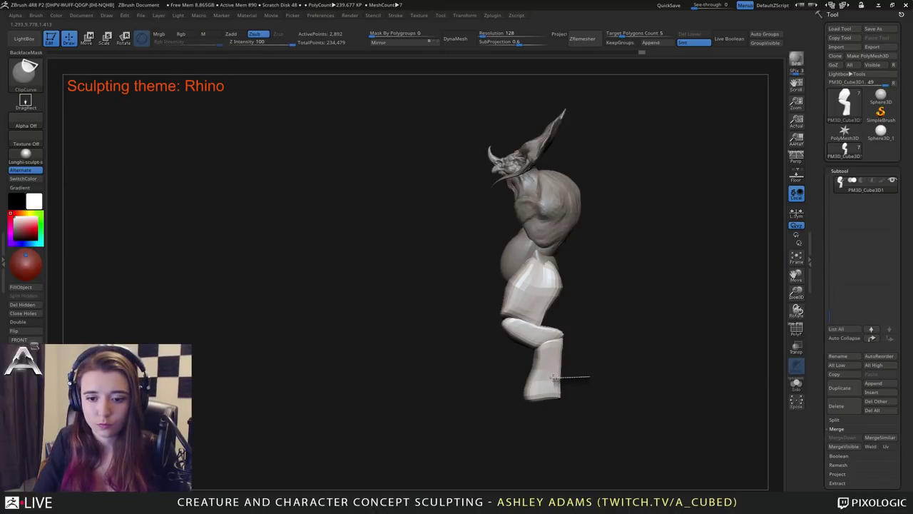
mouse_move(535, 417)
ctrl+shift+mouse_down()
mouse_move(524, 401)
mouse_move(567, 393)
mouse_move(559, 392)
ctrl+shift+mouse_up()
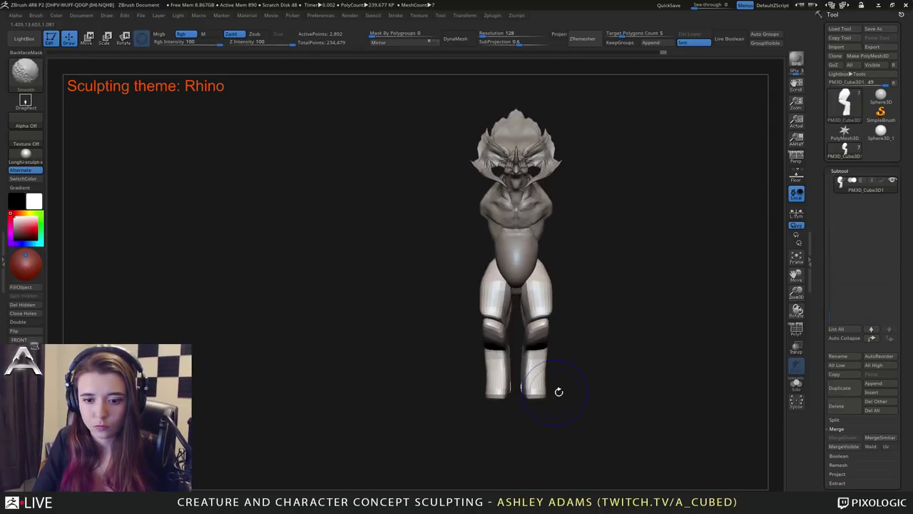
Adjust the brush size and reshape the lower leg segments around the knees with SnakeHook.
key(space)
click(547, 330)
drag(539, 335, 540, 320)
key(space)
drag(603, 345, 542, 342)
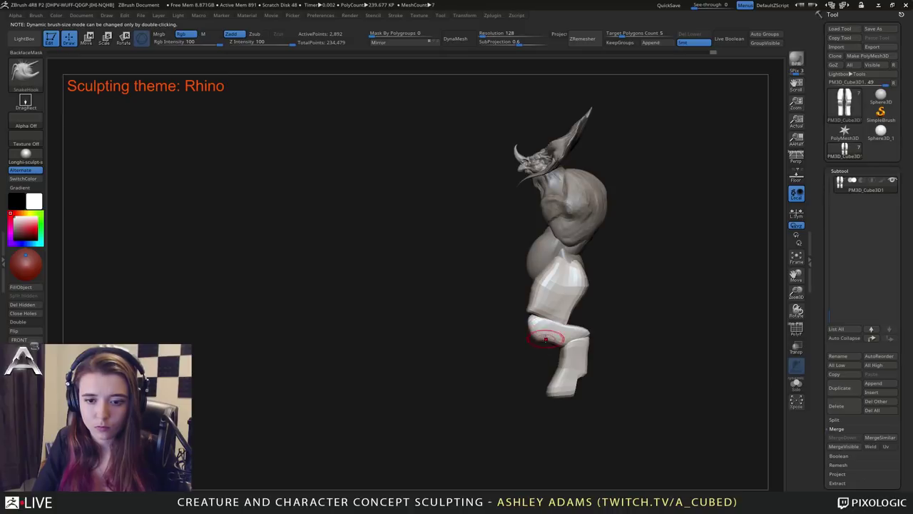
right_drag(539, 322, 561, 316)
drag(543, 321, 525, 326)
Set the brush draw size to 856 and pull the knee ends of the lower leg segments upward with SnakeHook.
mouse_move(499, 321)
right_down()
mouse_move(528, 314)
mouse_move(528, 294)
mouse_move(550, 293)
mouse_move(492, 323)
right_up()
key(b)
key(c)
key(b)
key(space)
drag(499, 294, 534, 278)
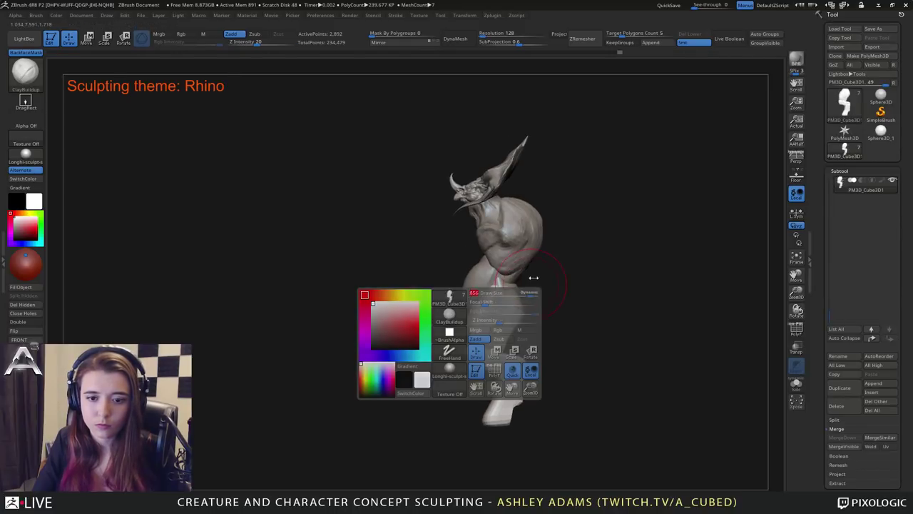
key(b)
key(s)
key(h)
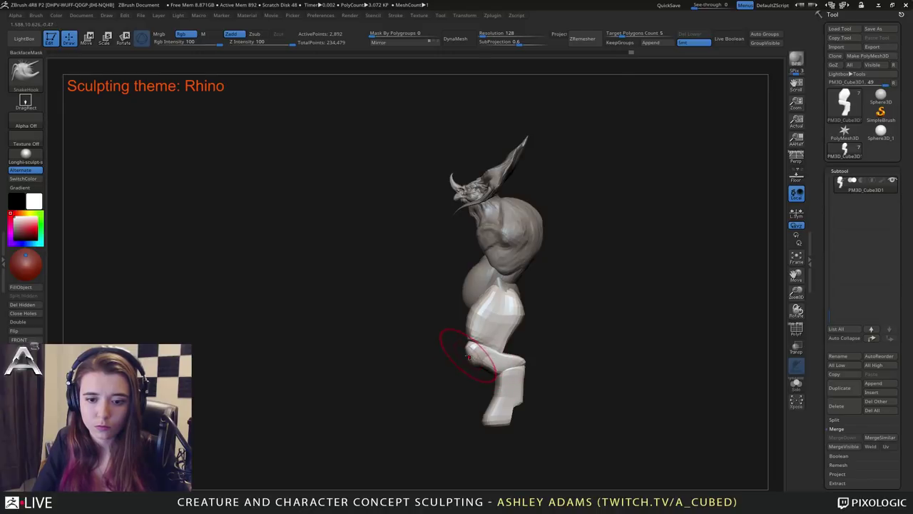
right_drag(508, 353, 468, 350)
mouse_move(534, 347)
right_down()
mouse_move(512, 337)
mouse_move(530, 321)
mouse_move(524, 343)
right_up()
Set the SnakeHook focal shift to 49, refine the heel contour and pull the toes of the feet forward.
key(space)
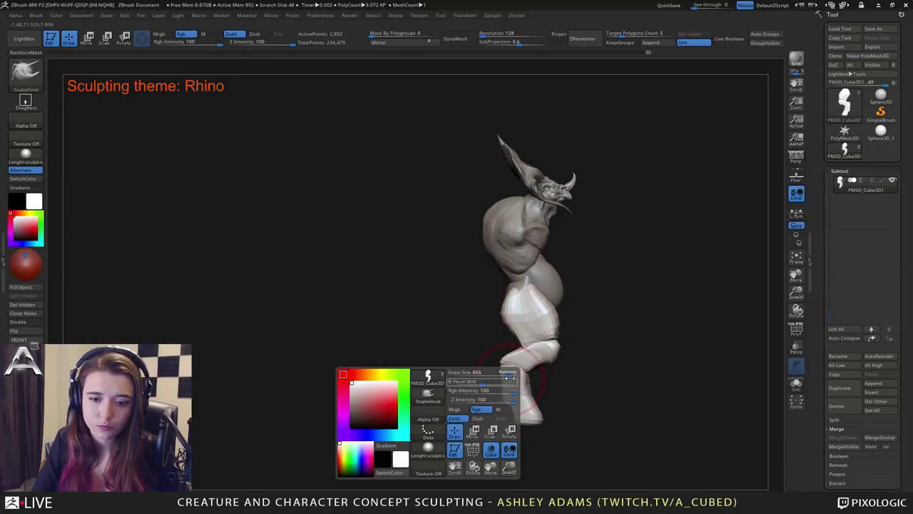
key(space)
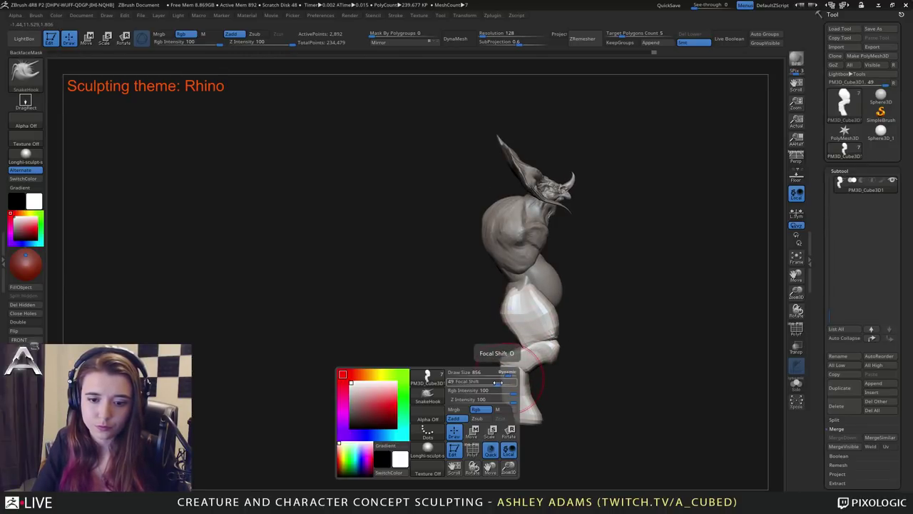
key(space)
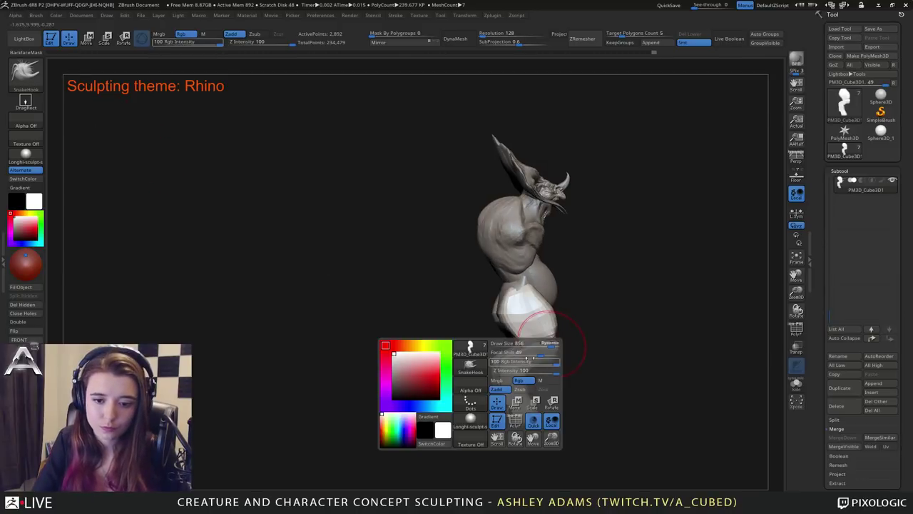
alt+right_drag(505, 370, 525, 336)
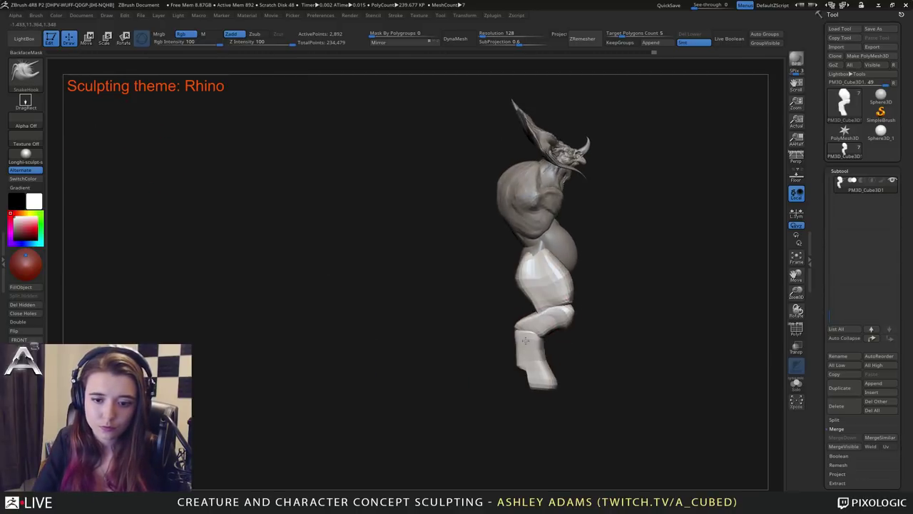
key(space)
click(521, 344)
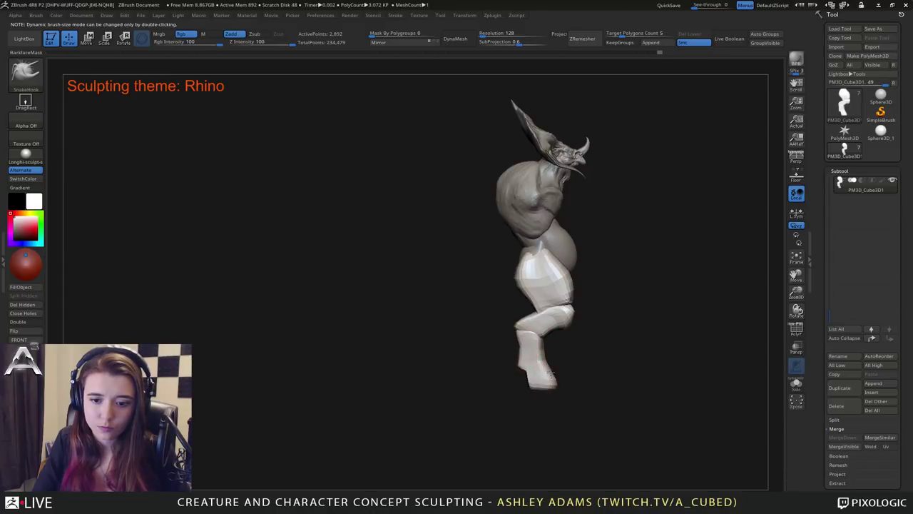
key(space)
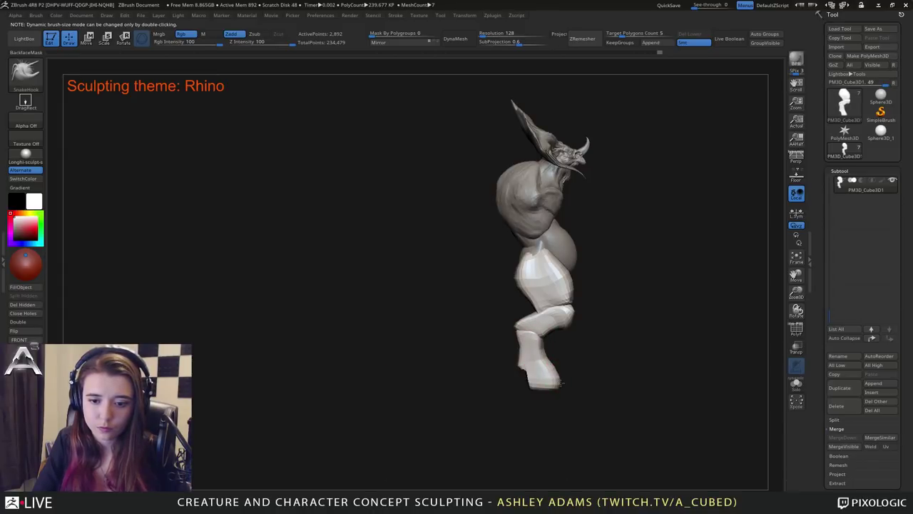
Widen and round the feet and knees from the front, adjusting the brush size.
drag(577, 360, 517, 363)
drag(585, 383, 588, 383)
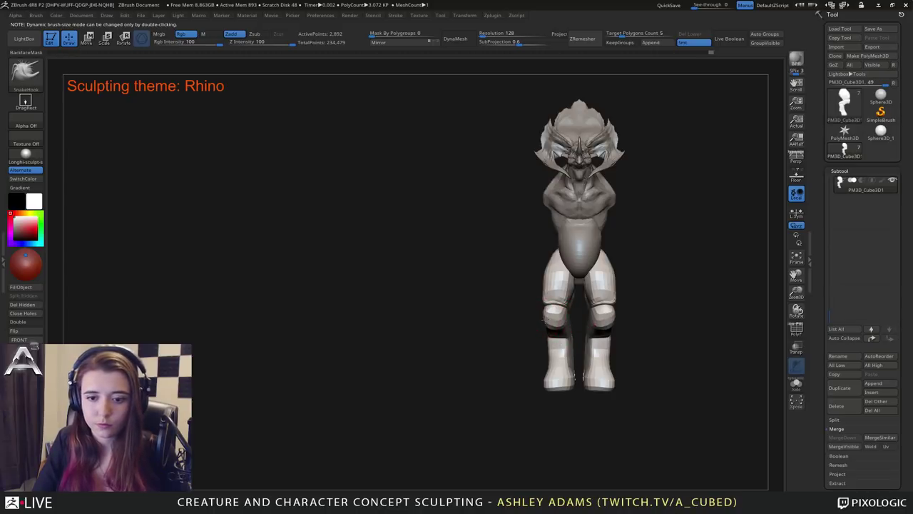
alt+drag(621, 287, 591, 295)
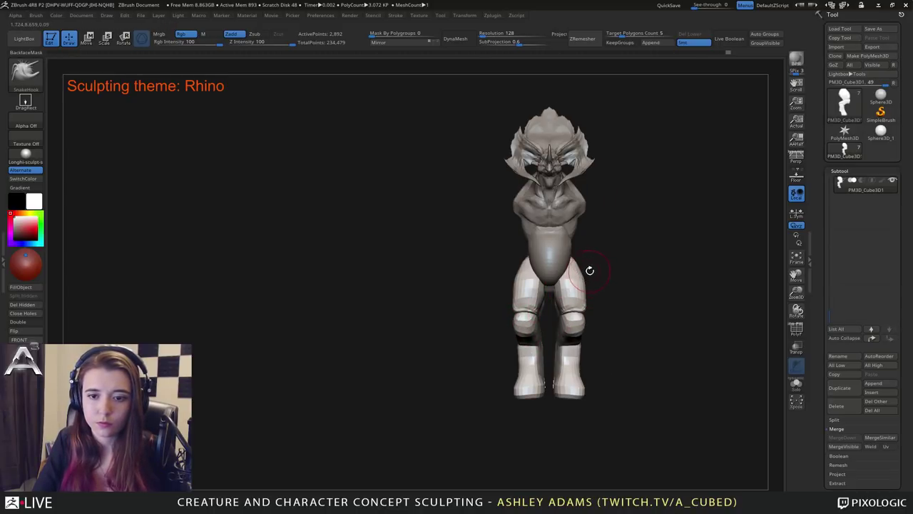
key(space)
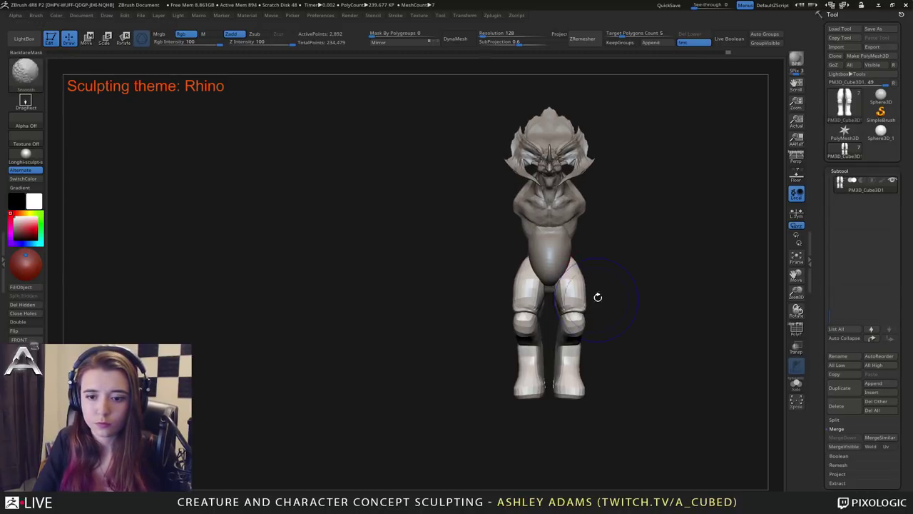
key(space)
Scale the whole character down uniformly by a factor of about 0.37 with the gizmo.
key(w)
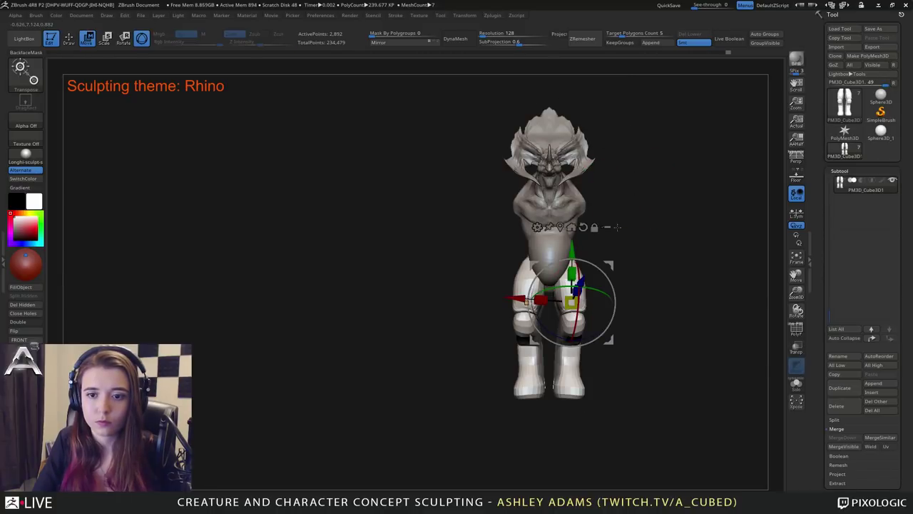
drag(570, 302, 613, 302)
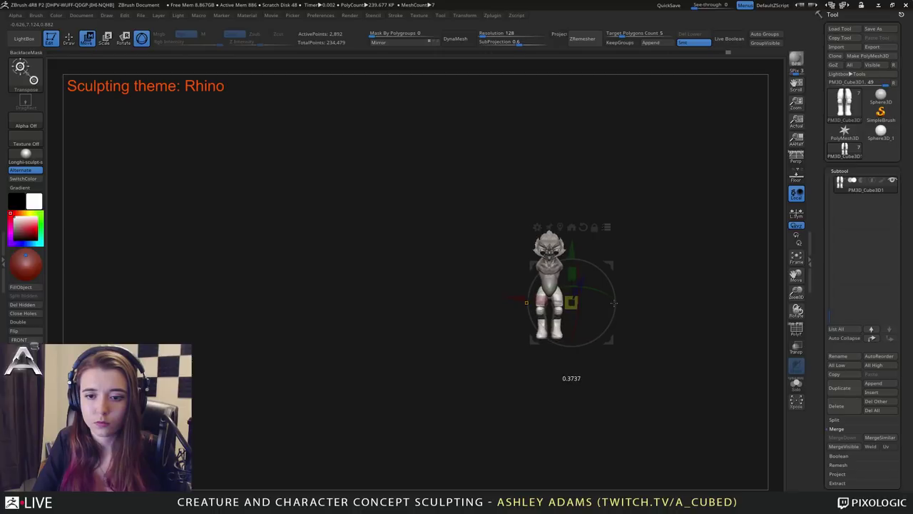
key(q)
mouse_move(568, 272)
ctrl+right_down()
mouse_move(559, 352)
mouse_move(529, 57)
ctrl+right_up()
ctrl+right_drag(527, 207, 524, 265)
Reduce the SnakeHook brush size and smooth the inner thighs and the area around the knees.
key(space)
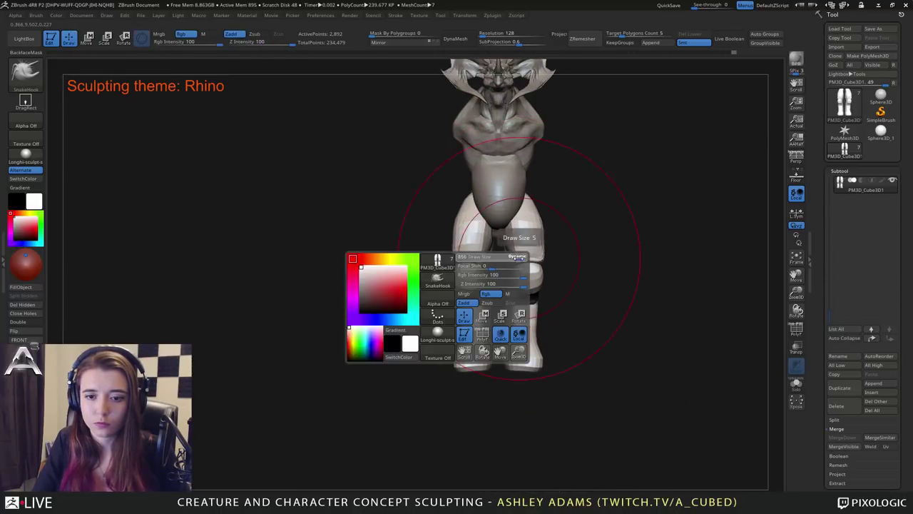
drag(518, 258, 500, 257)
shift+drag(529, 225, 524, 253)
drag(524, 307, 522, 307)
shift+right_drag(522, 307, 468, 308)
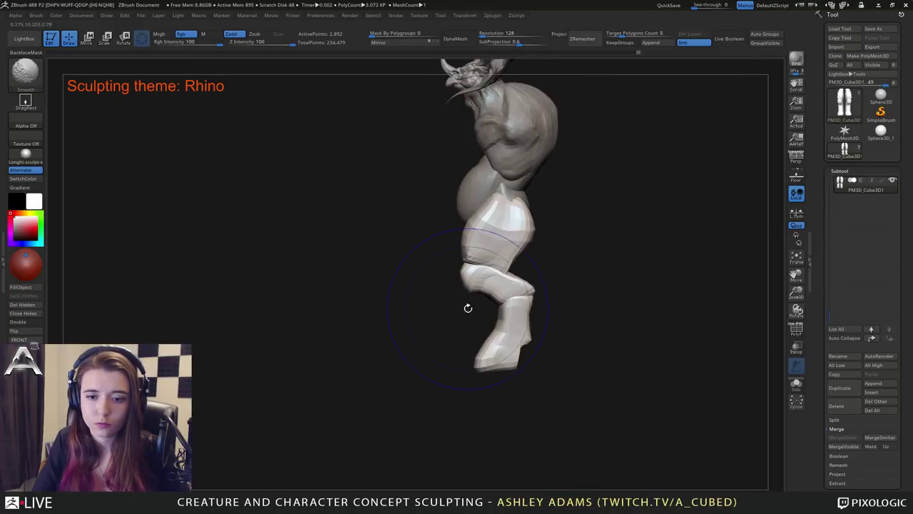
Adjust the brush size and pull the upper outer thighs up along the waist with SnakeHook.
alt+right_drag(510, 218, 526, 306)
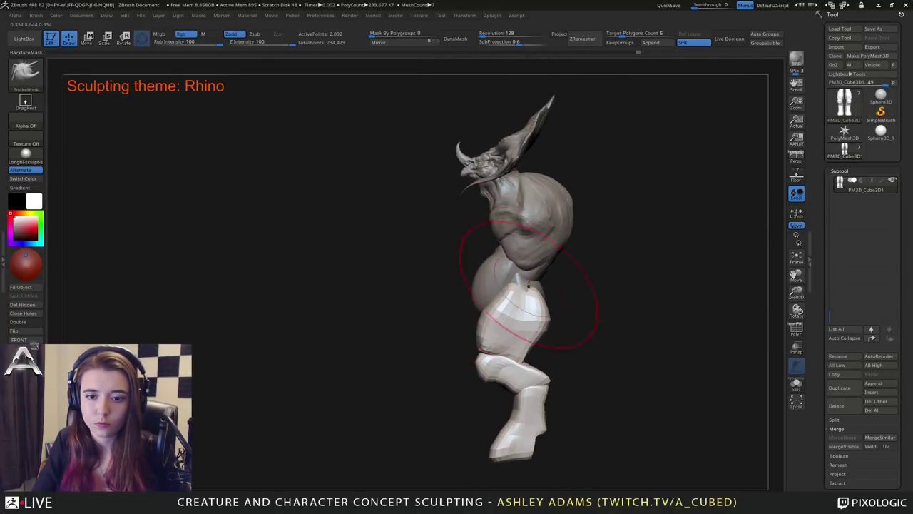
key(space)
mouse_move(529, 278)
mouse_down()
mouse_move(510, 277)
mouse_move(515, 270)
mouse_move(526, 283)
mouse_up()
right_drag(512, 279, 547, 273)
drag(513, 279, 515, 272)
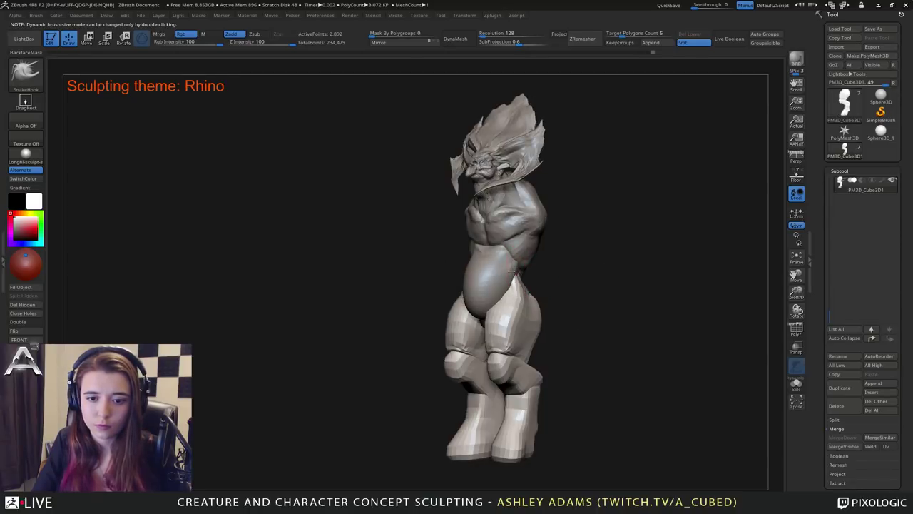
Select the belly mesh, adjust the brush size and reshape its sides and underside with SnakeHook.
alt+click(494, 288)
right_drag(493, 286, 508, 282)
key(space)
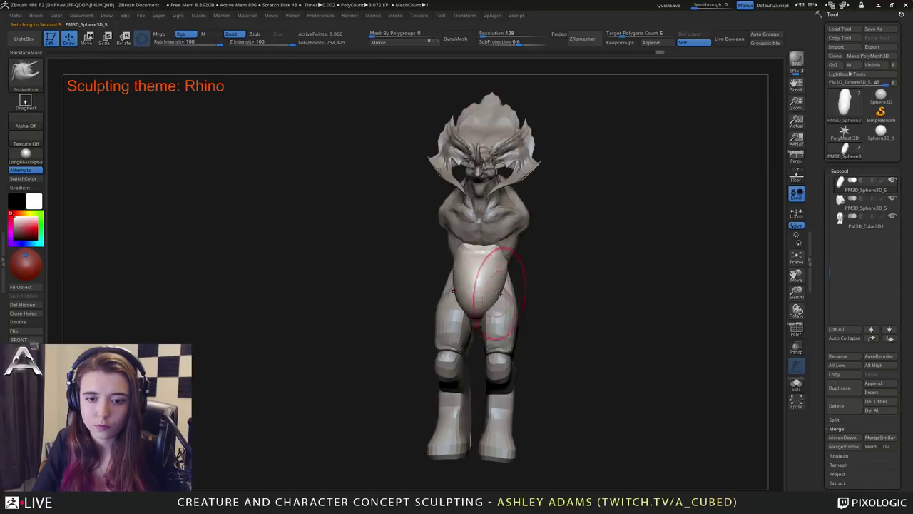
mouse_move(503, 285)
mouse_down()
mouse_move(501, 294)
mouse_move(469, 252)
mouse_up()
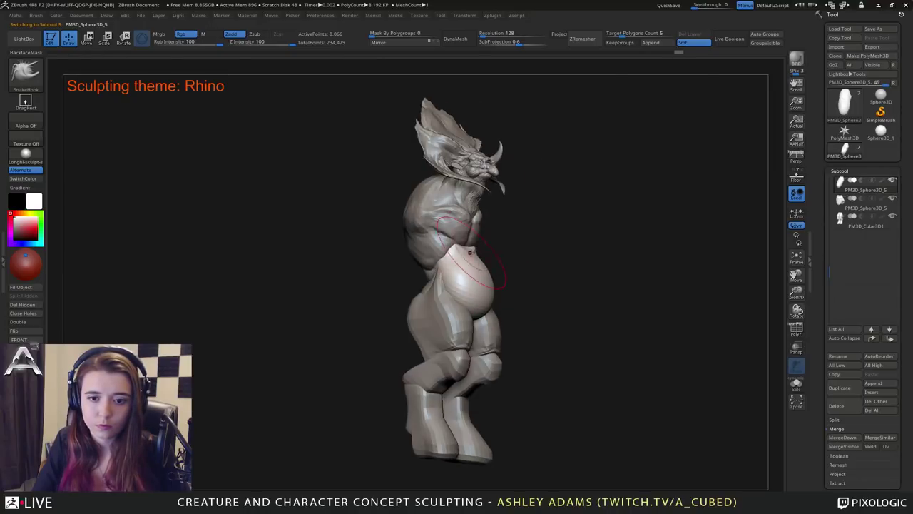
drag(478, 316, 480, 306)
mouse_move(480, 307)
shift+right_down()
mouse_move(527, 301)
mouse_move(446, 309)
mouse_move(503, 313)
shift+right_up()
Select the leg mesh and build up the backs of the upper thighs with ClayBuildup.
alt+click(492, 323)
right_click(398, 372)
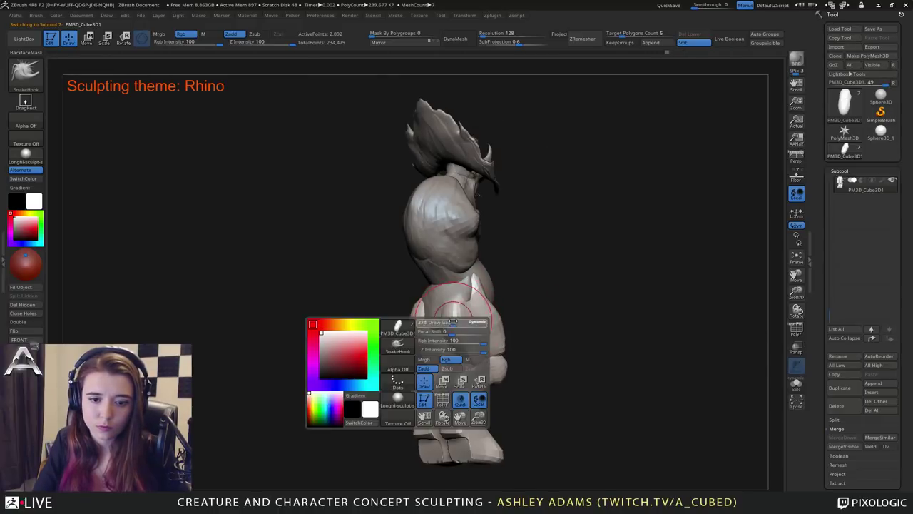
right_drag(399, 371, 465, 322)
key(b)
key(c)
key(b)
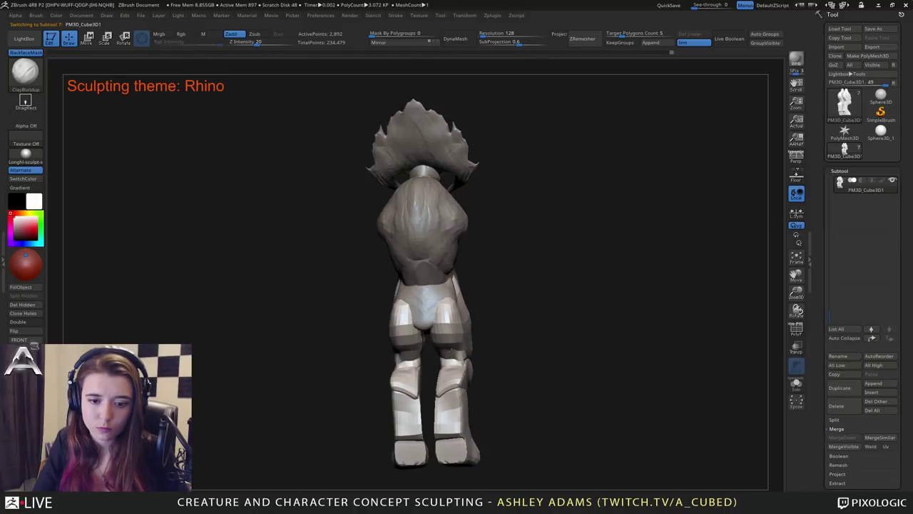
mouse_move(427, 329)
mouse_down()
mouse_move(448, 341)
mouse_move(436, 321)
mouse_up()
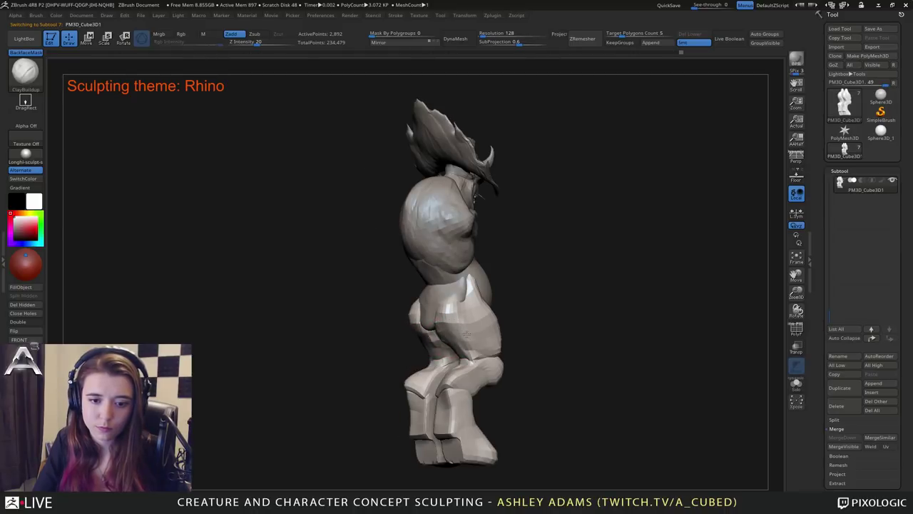
Select the hip mesh and build up the buttocks between the thighs with ClayBuildup.
right_drag(451, 301, 423, 306)
alt+click(422, 307)
drag(420, 323, 427, 311)
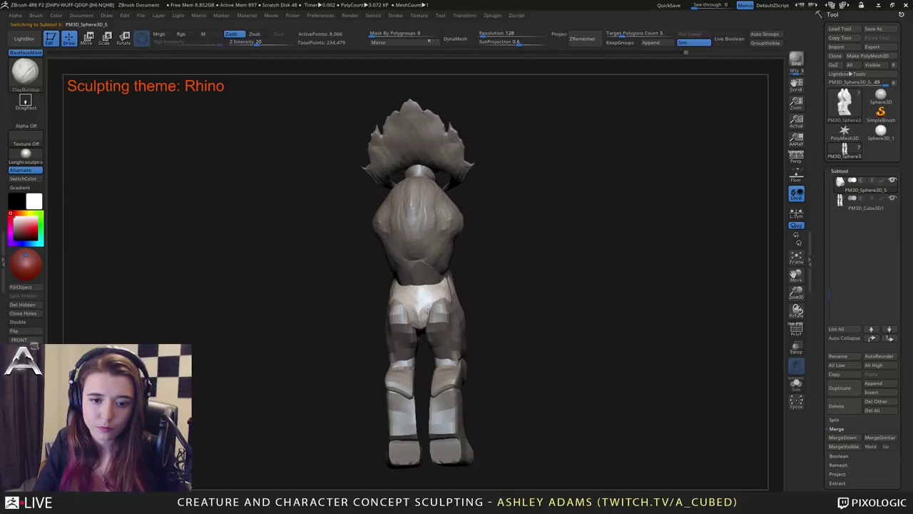
right_drag(432, 303, 441, 318)
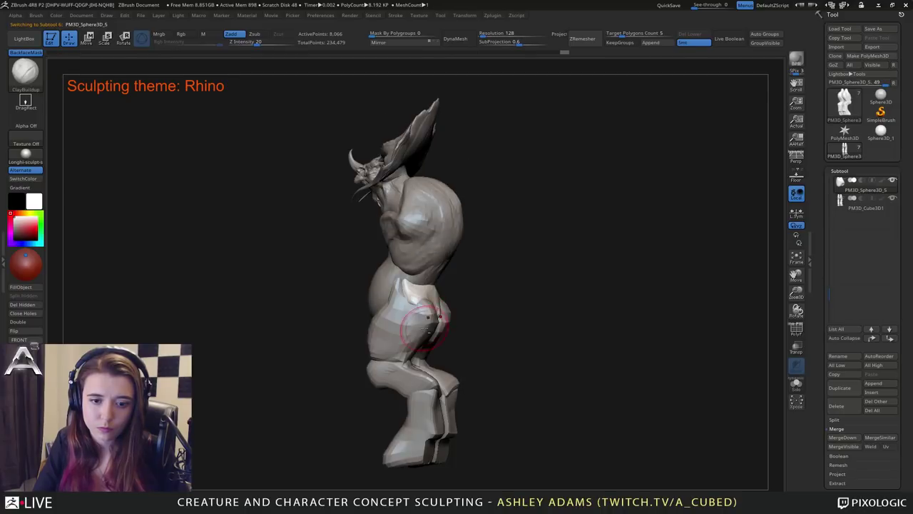
Select the leg mesh and add volume to the back, sides and front of the thighs with ClayBuildup.
alt+click(419, 322)
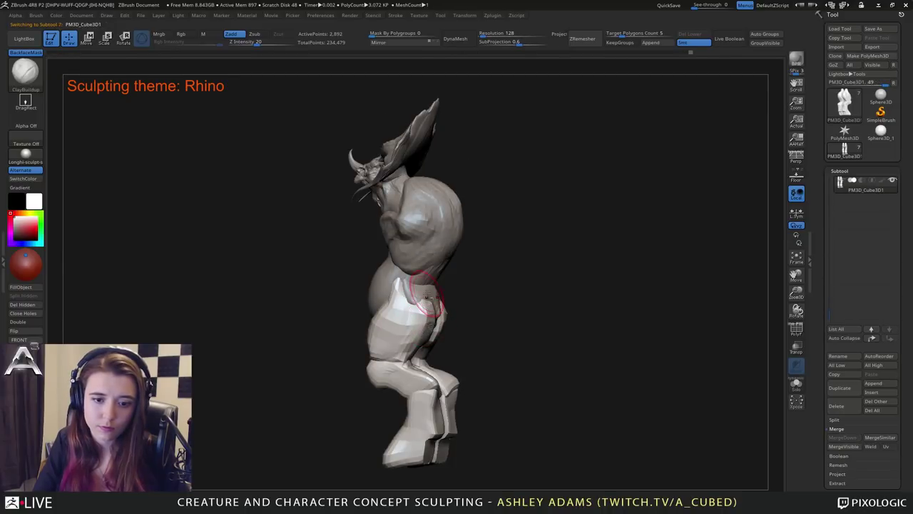
drag(425, 340, 422, 331)
right_drag(424, 321, 525, 322)
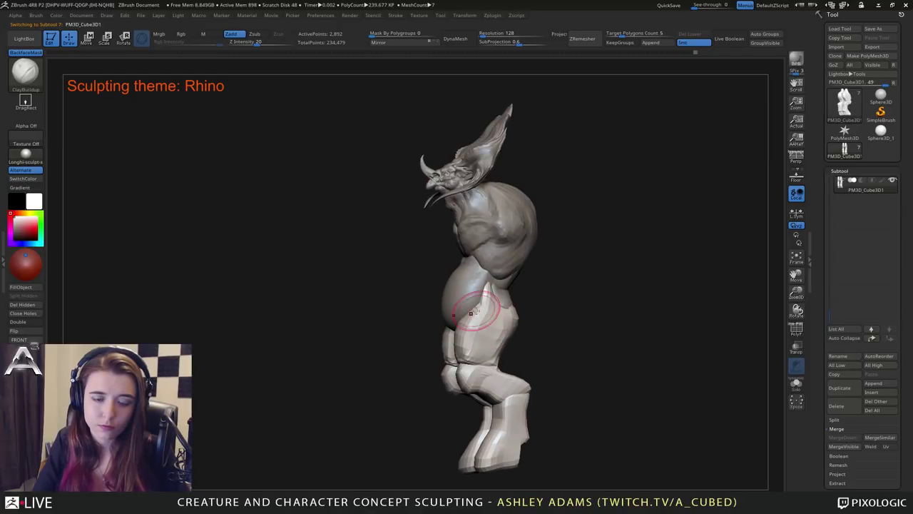
drag(479, 309, 464, 336)
right_drag(400, 317, 483, 310)
drag(481, 308, 482, 330)
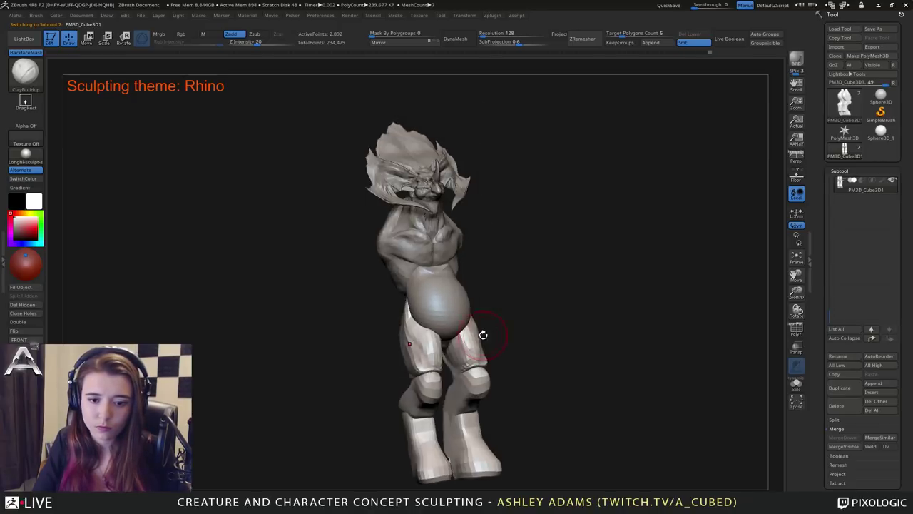
right_drag(465, 323, 451, 333)
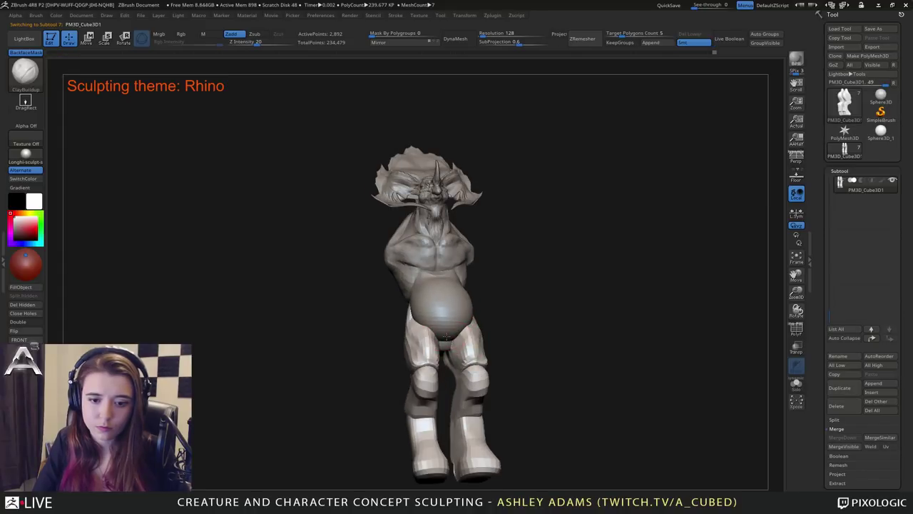
mouse_move(434, 347)
mouse_down()
mouse_move(455, 347)
mouse_move(444, 346)
mouse_up()
Select the hip mesh, adjust the brush size and reshape the crotch beneath the belly with SnakeHook.
alt+click(444, 338)
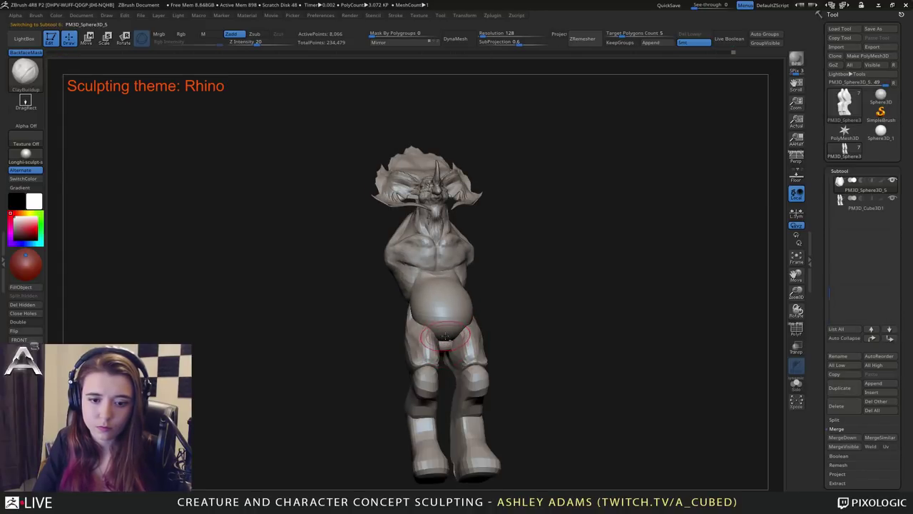
right_drag(423, 339, 460, 327)
key(b)
key(s)
key(h)
drag(452, 334, 438, 338)
mouse_move(449, 338)
right_down()
mouse_move(412, 346)
mouse_move(435, 318)
right_up()
key(space)
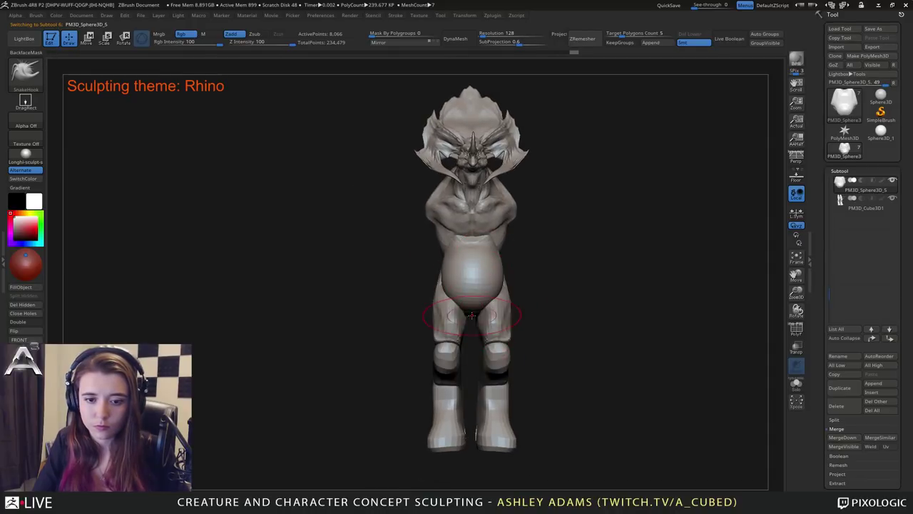
drag(473, 308, 473, 316)
Select the leg mesh and use SnakeHook from the side to pull the knees forward and refine the hocks and heels.
mouse_move(476, 314)
right_down()
mouse_move(460, 303)
mouse_move(488, 298)
right_up()
key(ctrl+shift+d)
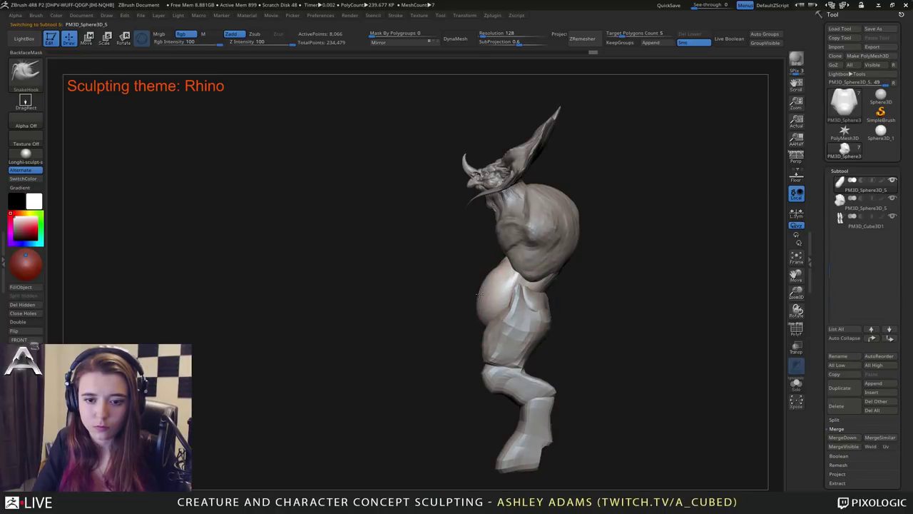
alt+click(542, 310)
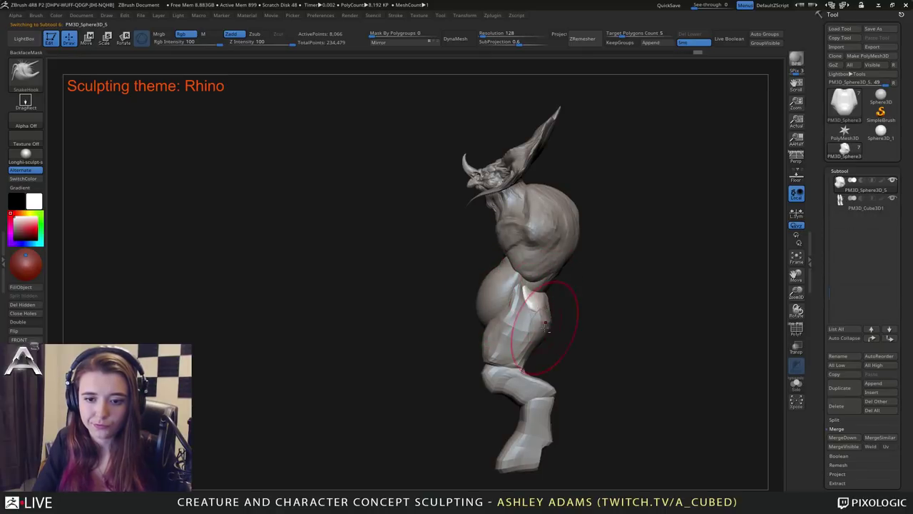
alt+click(545, 326)
mouse_move(554, 326)
right_down()
mouse_move(491, 326)
mouse_move(483, 314)
mouse_move(545, 305)
mouse_move(563, 360)
mouse_move(554, 376)
right_up()
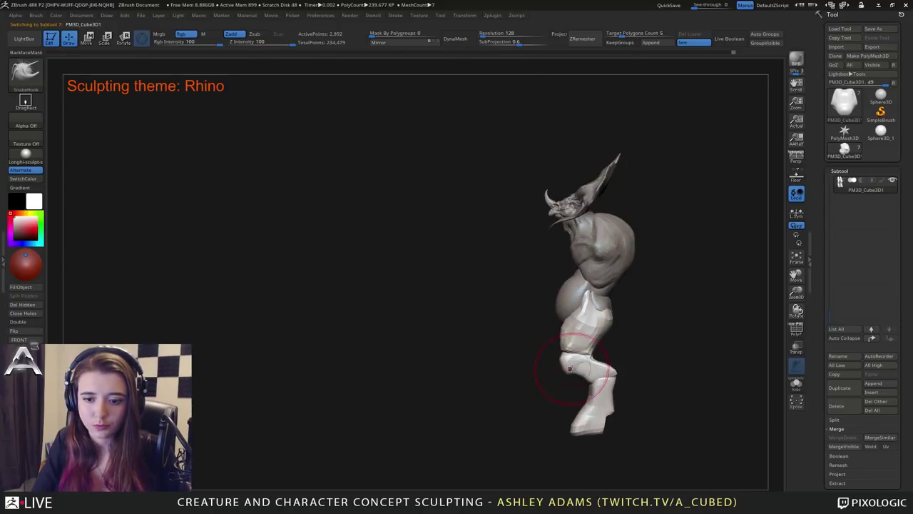
drag(564, 366, 558, 361)
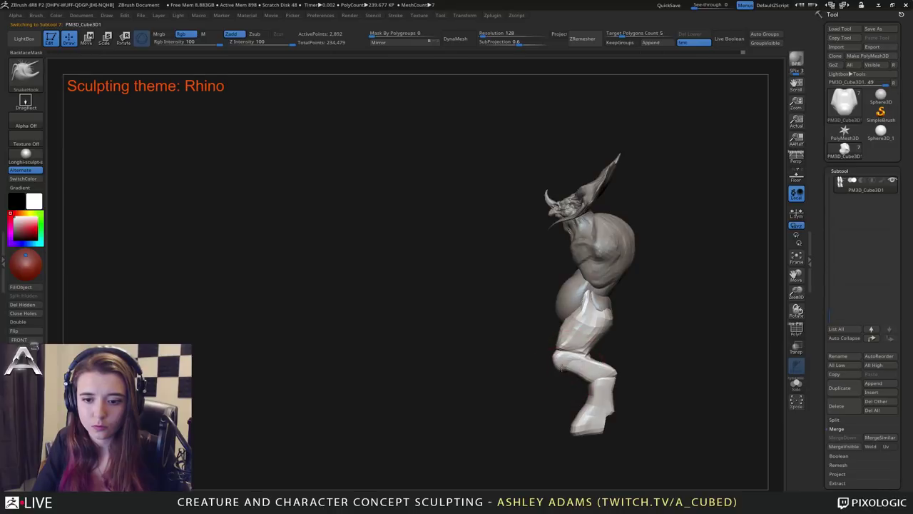
mouse_move(607, 378)
mouse_down()
mouse_move(594, 376)
mouse_move(607, 369)
mouse_up()
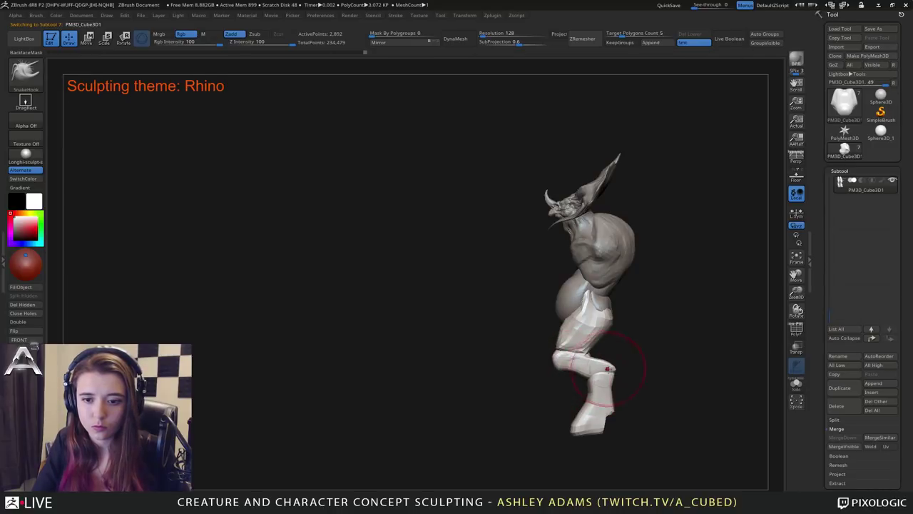
mouse_move(562, 362)
right_down()
mouse_move(588, 368)
mouse_move(557, 370)
right_up()
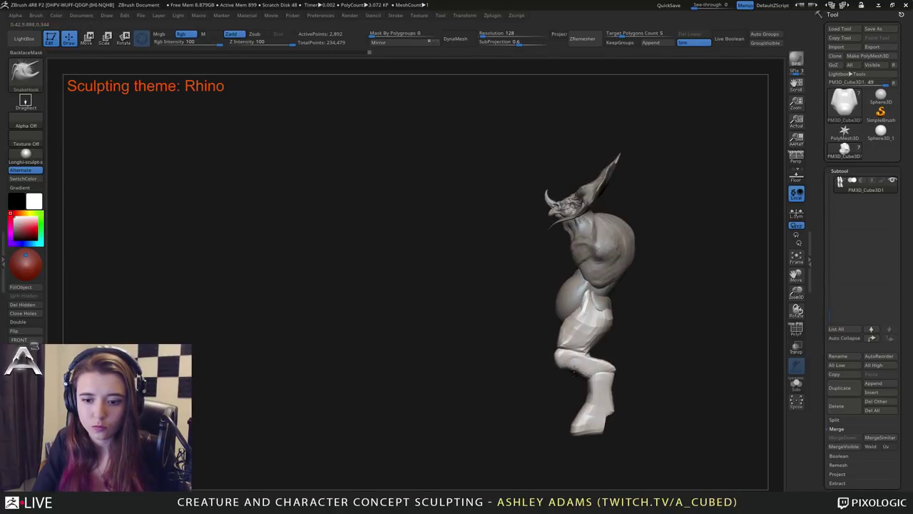
drag(603, 431, 604, 428)
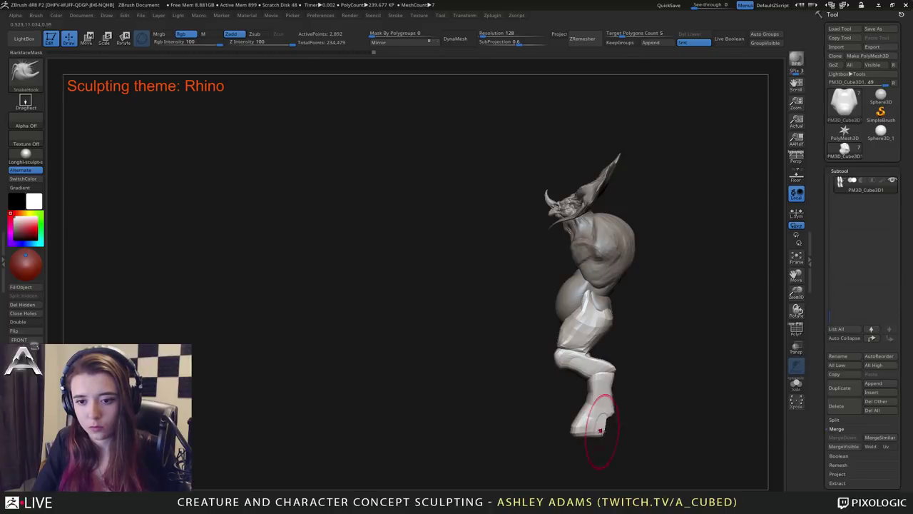
alt+drag(493, 258, 437, 257)
mouse_move(437, 256)
right_down()
mouse_move(490, 306)
mouse_move(592, 312)
mouse_move(581, 316)
right_up()
key(w)
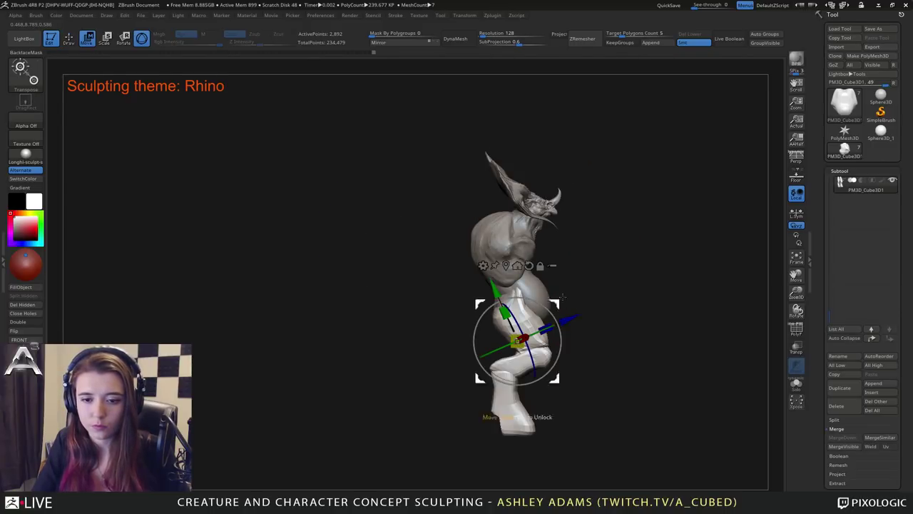
mouse_move(557, 301)
alt+mouse_down()
mouse_move(554, 265)
mouse_move(556, 296)
alt+mouse_up()
alt+click(527, 229)
key(q)
Adjust the brush size and reshape the toes, hocks and lower legs in side view with SnakeHook.
key(space)
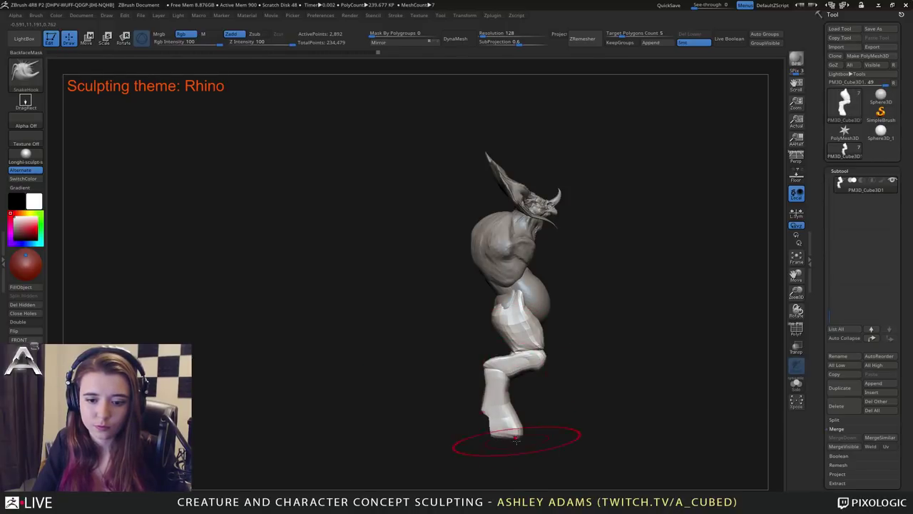
drag(516, 439, 519, 436)
drag(488, 367, 531, 357)
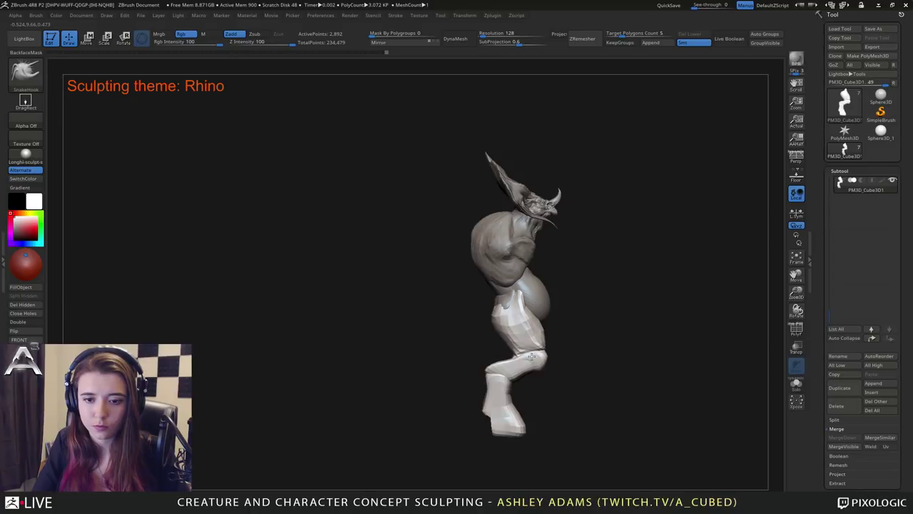
drag(502, 429, 491, 402)
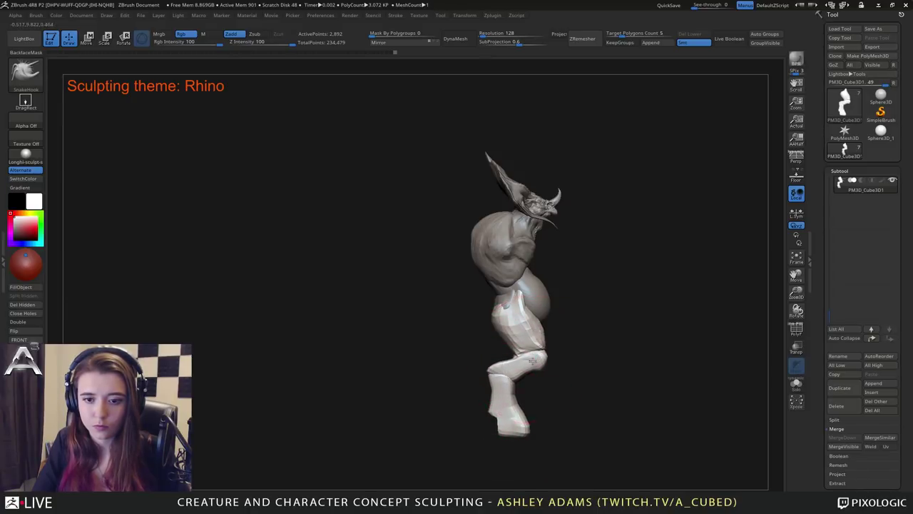
drag(532, 361, 531, 358)
Adjust the brush size and reshape the backs of the lower legs below the knees with SnakeHook.
ctrl+right_drag(520, 320, 520, 285)
mouse_move(520, 285)
right_down()
mouse_move(592, 294)
mouse_move(579, 284)
right_up()
alt+right_drag(579, 284, 493, 281)
key(space)
drag(494, 268, 487, 268)
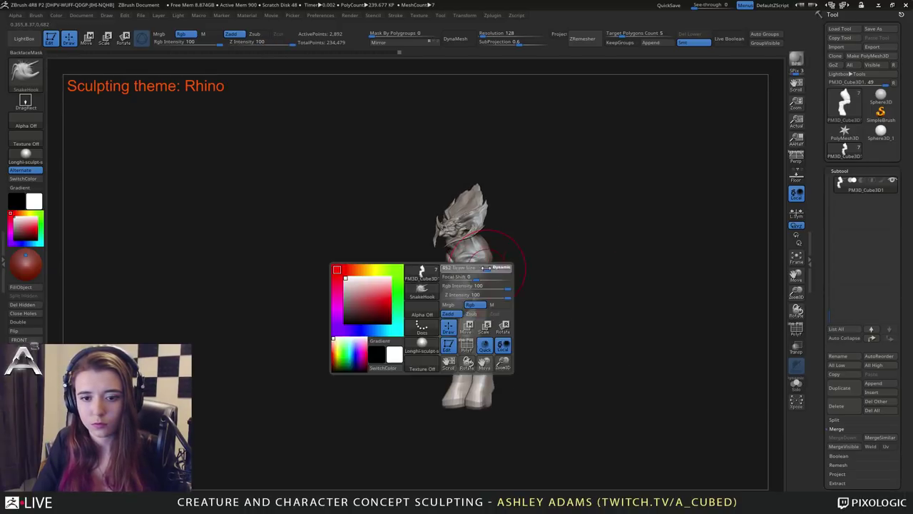
right_drag(491, 249, 505, 257)
ctrl+right_drag(505, 257, 504, 294)
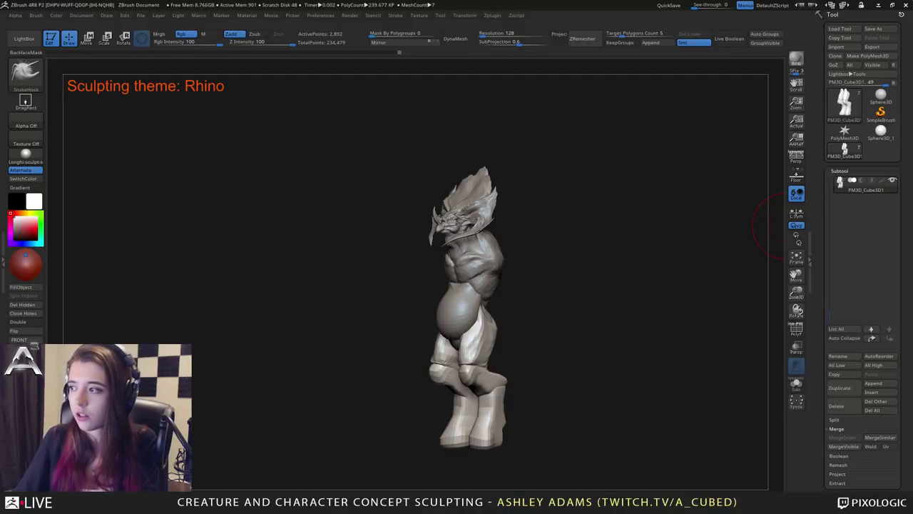
mouse_move(534, 263)
mouse_down()
mouse_move(560, 265)
mouse_move(509, 310)
mouse_move(524, 314)
mouse_move(484, 279)
mouse_move(448, 271)
mouse_move(506, 273)
mouse_move(458, 301)
mouse_up()
key(space)
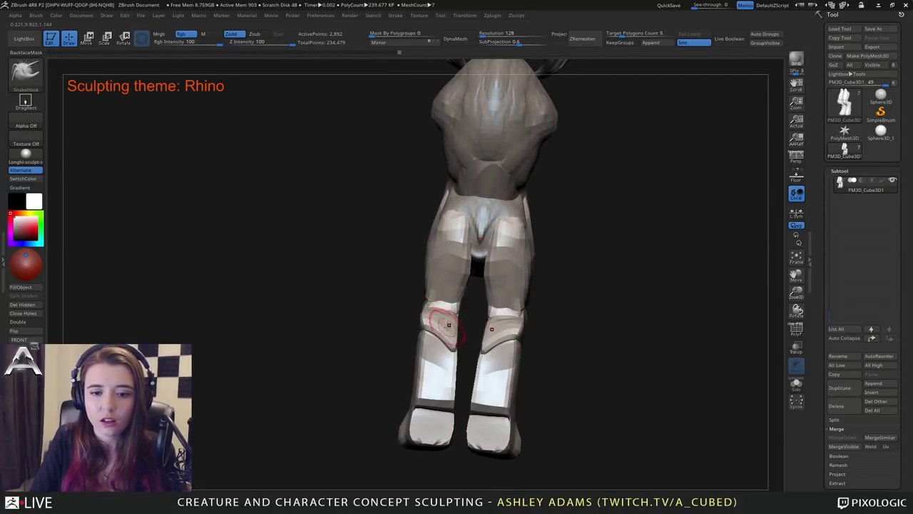
drag(448, 340, 433, 321)
mouse_move(560, 335)
mouse_down()
mouse_move(456, 340)
mouse_move(448, 325)
mouse_move(436, 363)
mouse_up()
Build up muscle volume on the thighs, knees and lower legs from several angles with ClayBuildup.
key(b)
key(c)
key(b)
mouse_move(378, 361)
mouse_down()
mouse_move(449, 358)
mouse_move(442, 405)
mouse_move(442, 366)
mouse_move(421, 365)
mouse_move(416, 394)
mouse_move(415, 366)
mouse_up()
drag(400, 329, 458, 330)
mouse_move(432, 337)
mouse_down()
mouse_move(429, 385)
mouse_move(428, 371)
mouse_up()
mouse_move(385, 350)
mouse_down()
mouse_move(436, 348)
mouse_move(422, 348)
mouse_move(418, 328)
mouse_move(420, 313)
mouse_move(434, 307)
mouse_up()
drag(493, 314, 432, 330)
mouse_move(410, 298)
mouse_down()
mouse_move(424, 314)
mouse_move(418, 301)
mouse_up()
mouse_move(470, 285)
mouse_down()
mouse_move(439, 304)
mouse_move(455, 308)
mouse_up()
drag(428, 283, 435, 307)
mouse_move(444, 319)
right_down()
mouse_move(447, 293)
mouse_move(423, 306)
mouse_move(412, 286)
mouse_move(423, 303)
mouse_move(418, 326)
right_up()
mouse_move(400, 323)
mouse_down()
mouse_move(397, 330)
mouse_move(414, 321)
mouse_up()
mouse_move(414, 321)
right_down()
mouse_move(389, 271)
mouse_move(400, 277)
right_up()
drag(408, 303, 409, 306)
mouse_move(409, 305)
right_down()
mouse_move(397, 306)
mouse_move(389, 289)
right_up()
Switch to SnakeHook, adjust the brush size and reshape the knees and shins from below.
key(b)
key(s)
key(h)
key(space)
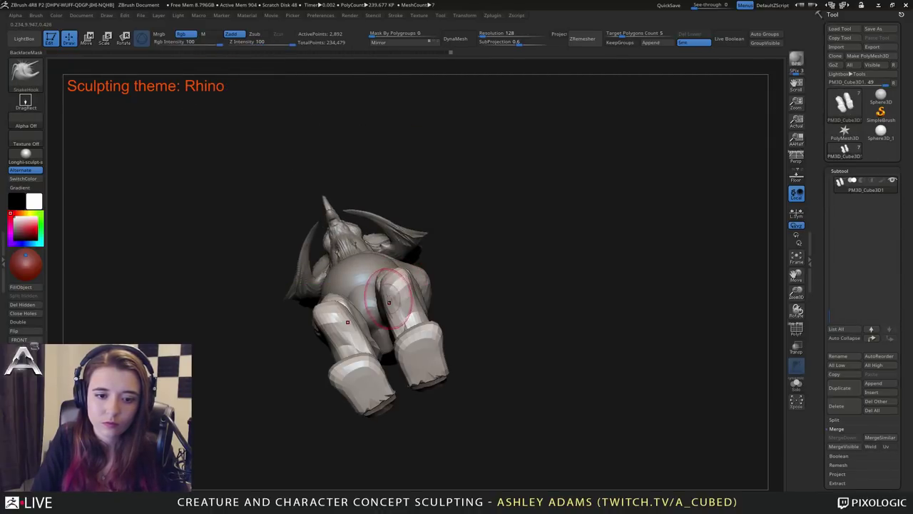
drag(386, 282, 378, 277)
right_drag(376, 284, 404, 308)
key(space)
drag(404, 308, 408, 308)
right_drag(411, 309, 416, 295)
mouse_move(416, 295)
mouse_down()
mouse_move(419, 304)
mouse_move(398, 323)
mouse_up()
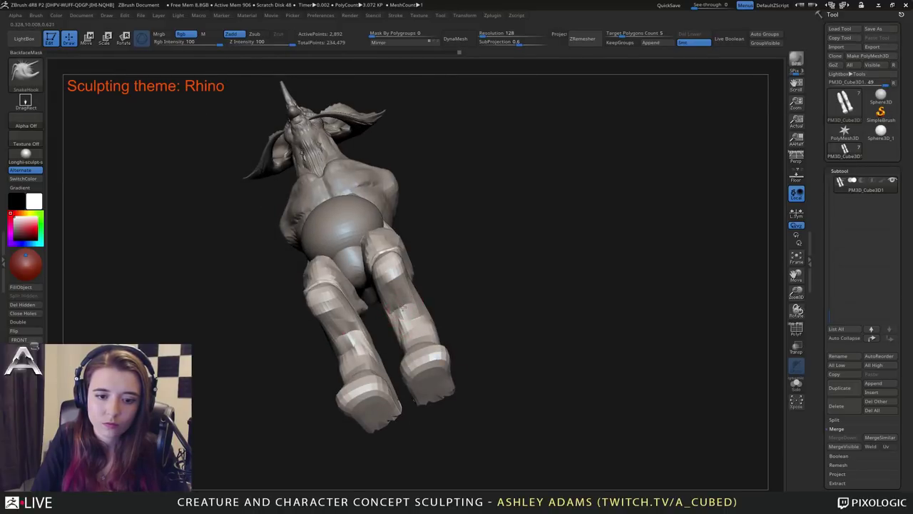
Switch to ClayBuildup, adjust the brush size and add volume to the knees and lower legs from several angles.
right_drag(398, 313, 410, 329)
key(b)
key(c)
key(b)
drag(411, 324, 404, 314)
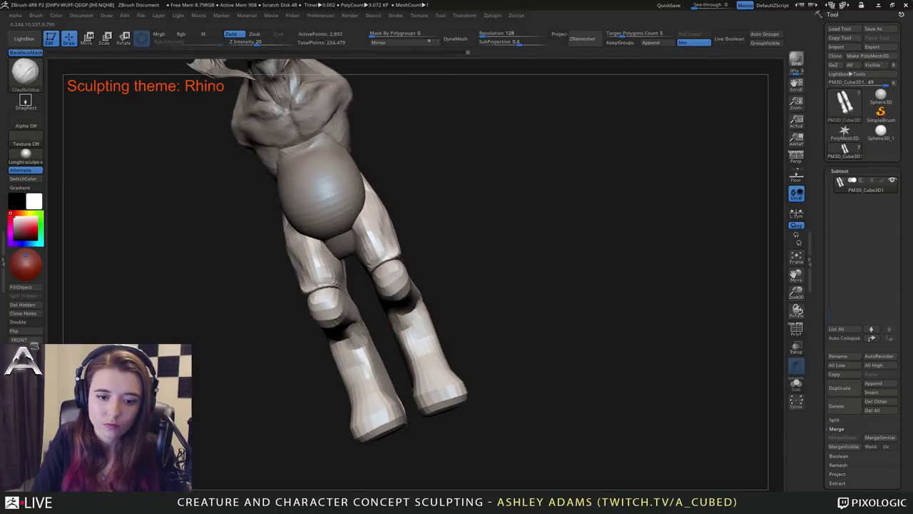
right_drag(404, 314, 409, 338)
key(space)
drag(410, 338, 419, 364)
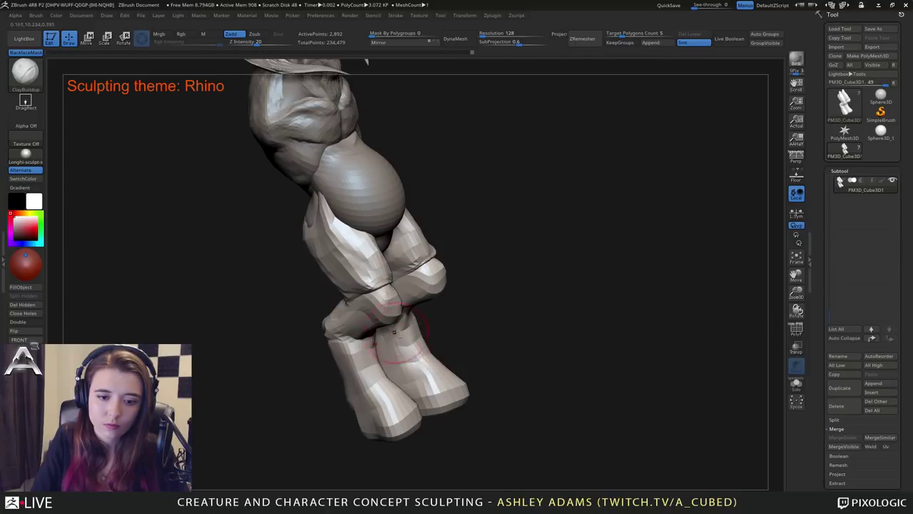
right_drag(401, 333, 419, 326)
mouse_move(436, 360)
right_down()
mouse_move(414, 332)
mouse_move(415, 359)
right_up()
mouse_move(461, 304)
right_down()
mouse_move(472, 314)
mouse_move(468, 325)
mouse_move(375, 254)
right_up()
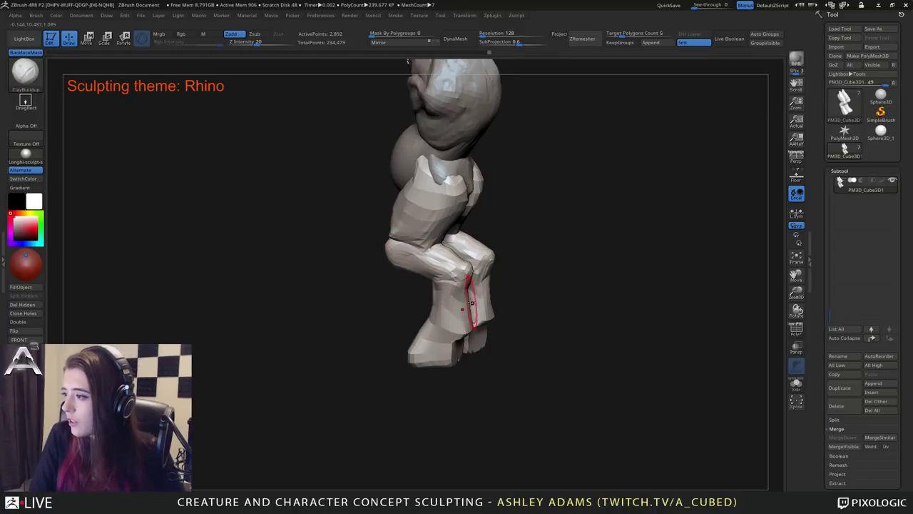
drag(471, 303, 471, 303)
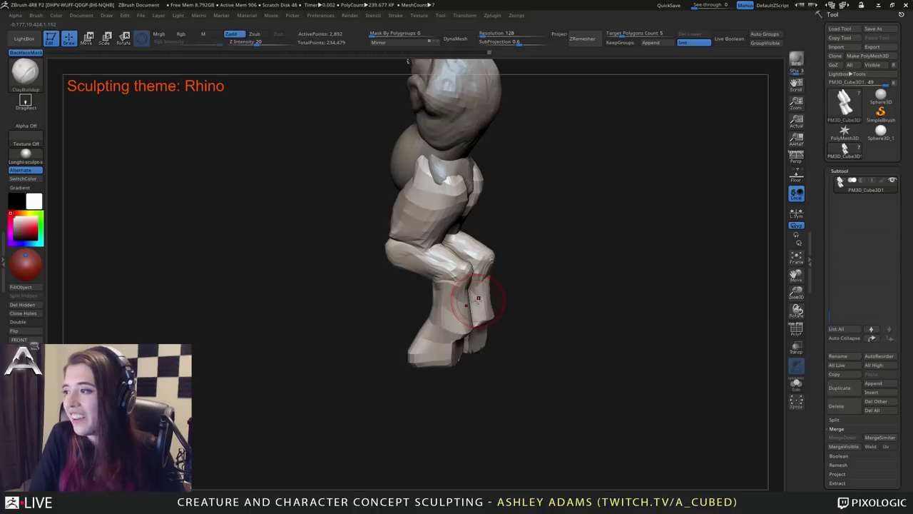
mouse_move(423, 306)
right_down()
mouse_move(468, 307)
mouse_move(464, 282)
mouse_move(445, 281)
mouse_move(465, 281)
mouse_move(450, 263)
right_up()
Switch to SnakeHook, adjust the brush size and reshape the kneecaps in three-quarter view.
key(space)
key(b)
key(s)
key(h)
key(space)
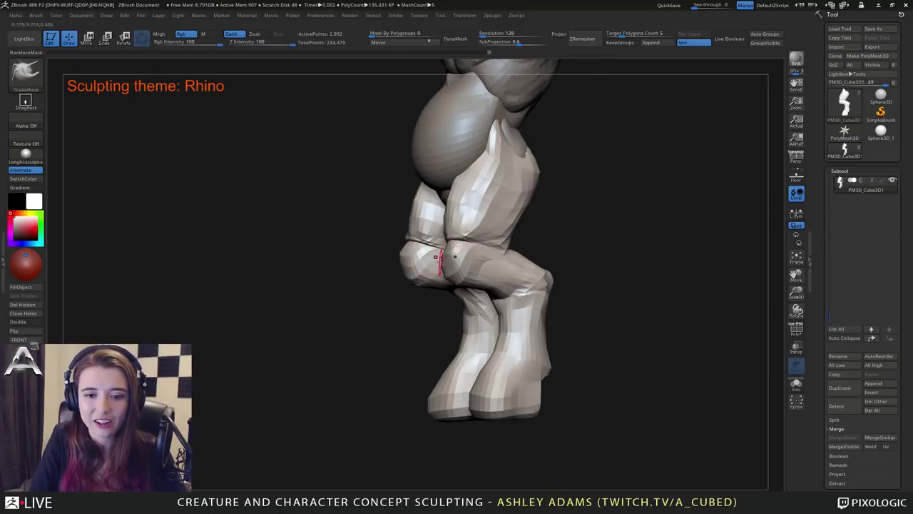
key(space)
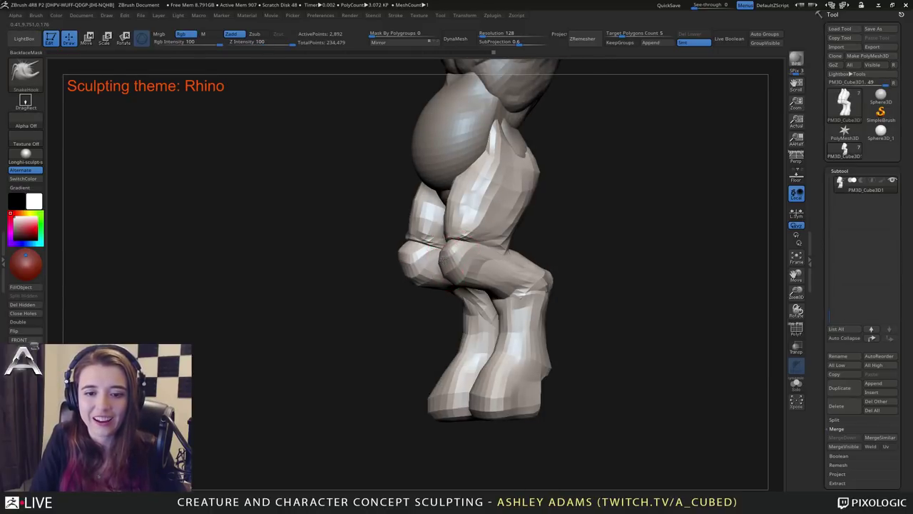
Adjust the brush size and refine the knees and the area beneath them from the front with SnakeHook.
mouse_move(404, 258)
shift+right_down()
mouse_move(480, 254)
mouse_move(460, 238)
mouse_move(481, 239)
mouse_move(456, 230)
mouse_move(442, 253)
mouse_move(433, 246)
shift+right_up()
key(space)
key(b)
key(c)
key(b)
key(space)
key(b)
key(s)
key(h)
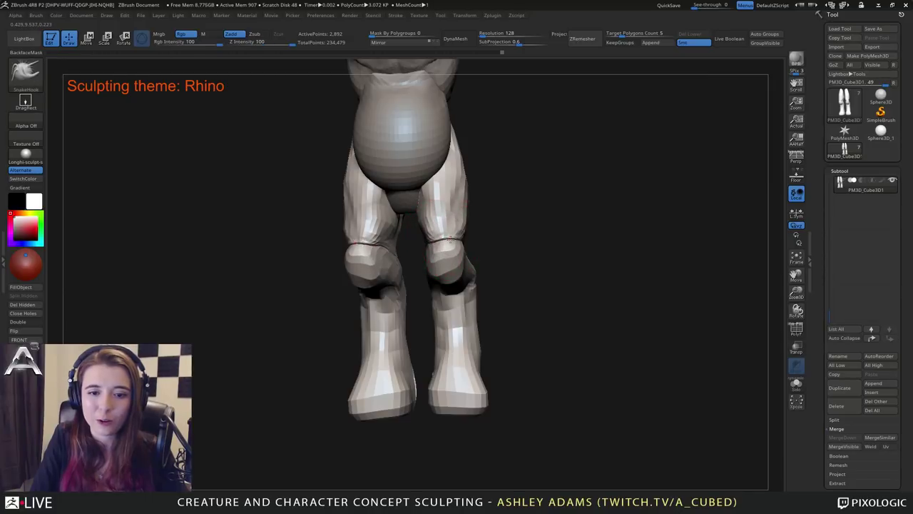
right_drag(456, 281, 441, 281)
mouse_move(444, 283)
mouse_down()
mouse_move(452, 287)
mouse_move(442, 279)
mouse_up()
right_drag(432, 274, 450, 271)
drag(451, 271, 455, 272)
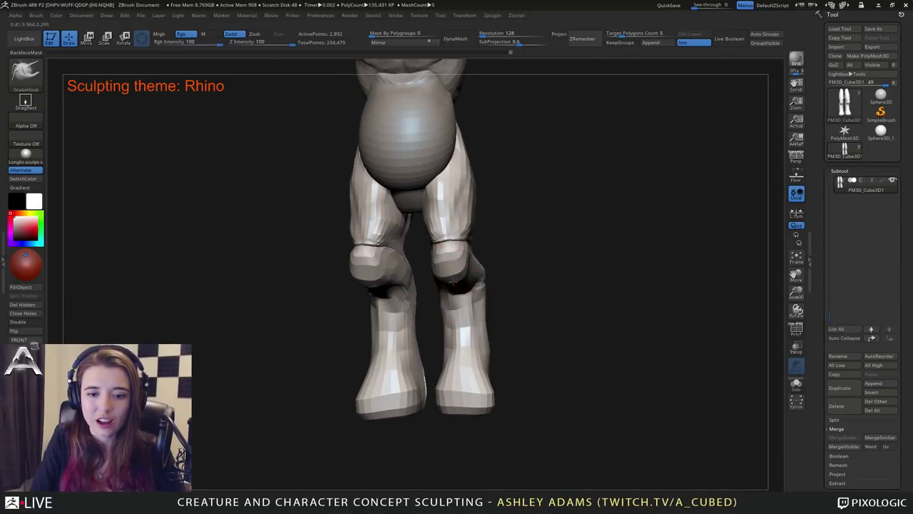
Mask the lower legs from the knees down with MaskLasso in side view, and invert the mask to protect the thighs.
mouse_move(460, 267)
right_down()
mouse_move(410, 239)
mouse_move(470, 254)
right_up()
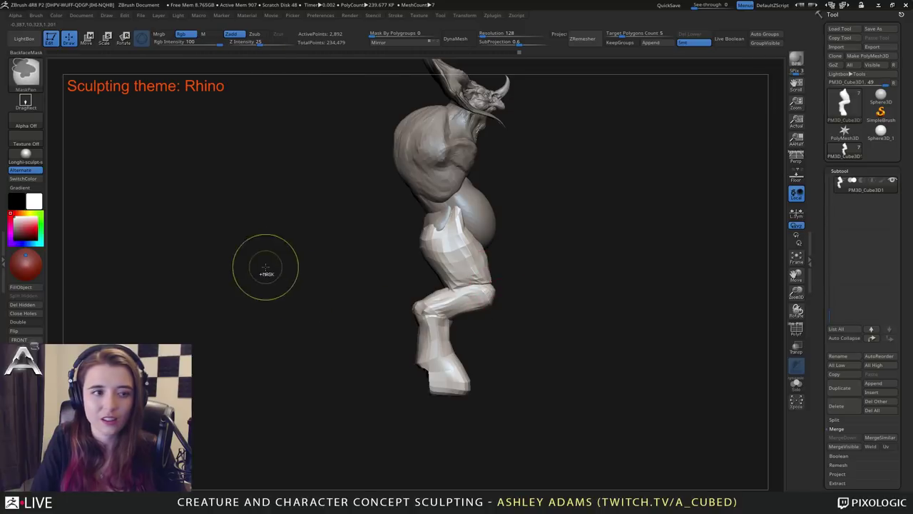
key(b)
key(m)
key(p)
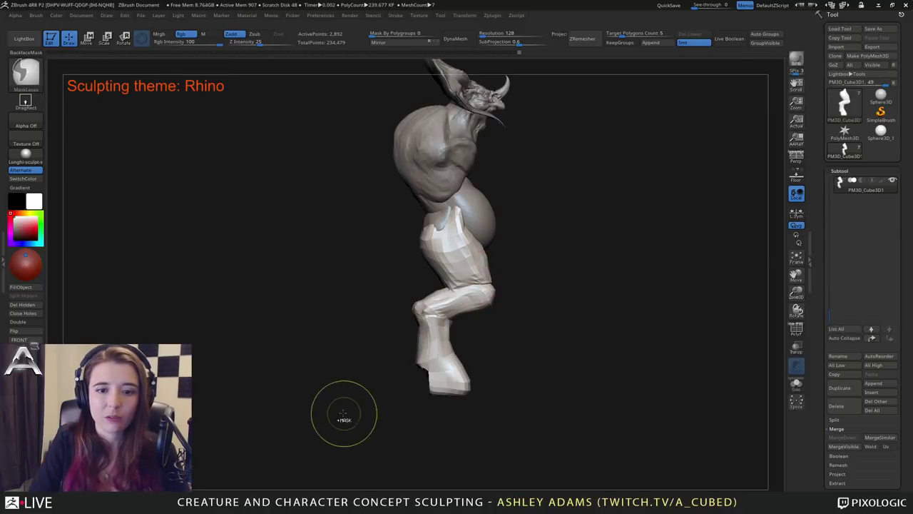
mouse_move(355, 416)
ctrl+mouse_down()
mouse_move(556, 316)
mouse_move(491, 279)
mouse_move(456, 279)
mouse_move(365, 357)
ctrl+mouse_up()
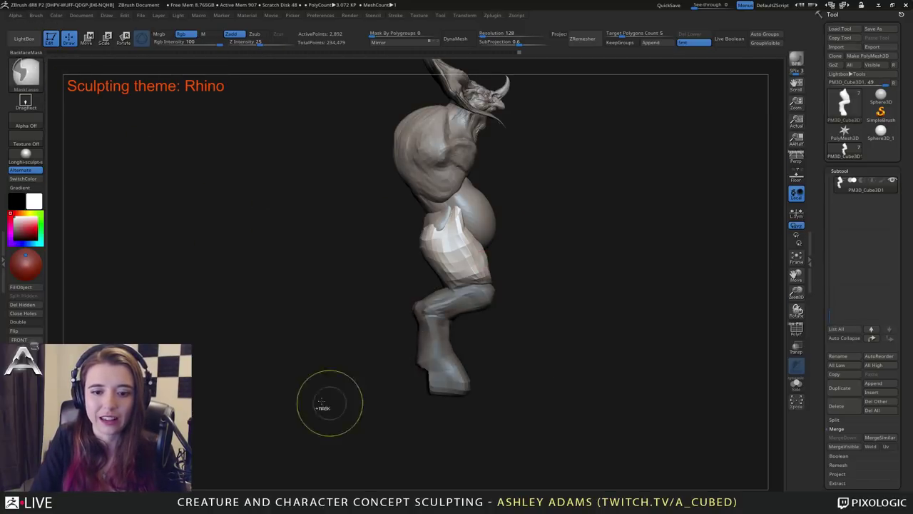
ctrl+click(548, 328)
Centre and tilt the gizmo at the knees, shift the lower legs slightly down and forward, and clear the mask.
key(w)
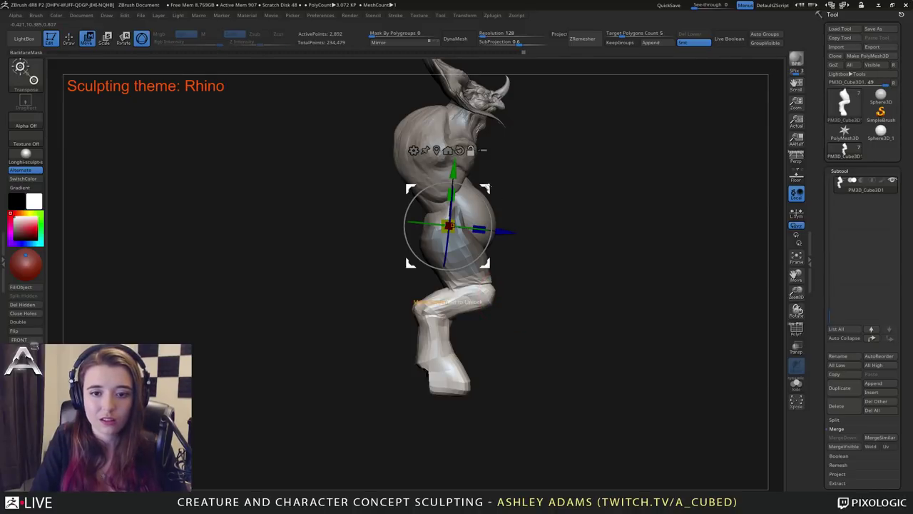
alt+drag(487, 265, 511, 325)
mouse_move(514, 269)
alt+mouse_down()
mouse_move(499, 246)
mouse_move(507, 253)
alt+mouse_up()
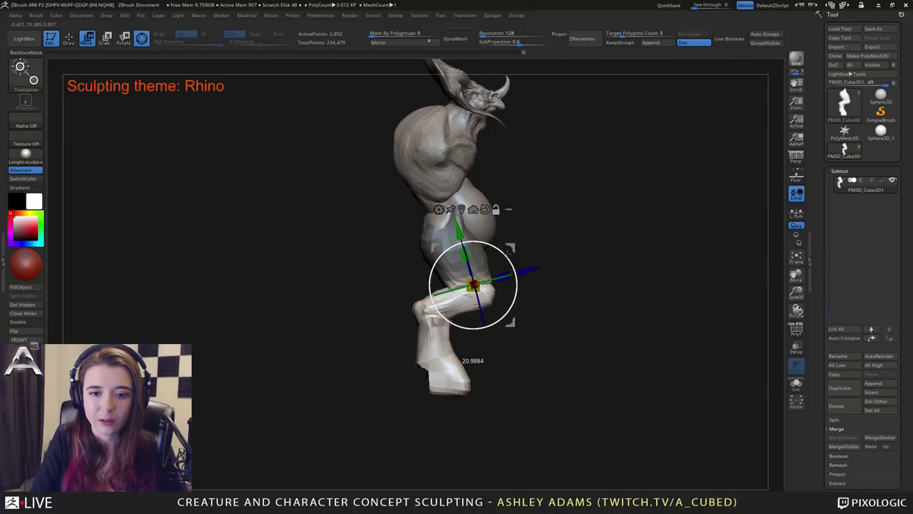
drag(462, 229, 465, 239)
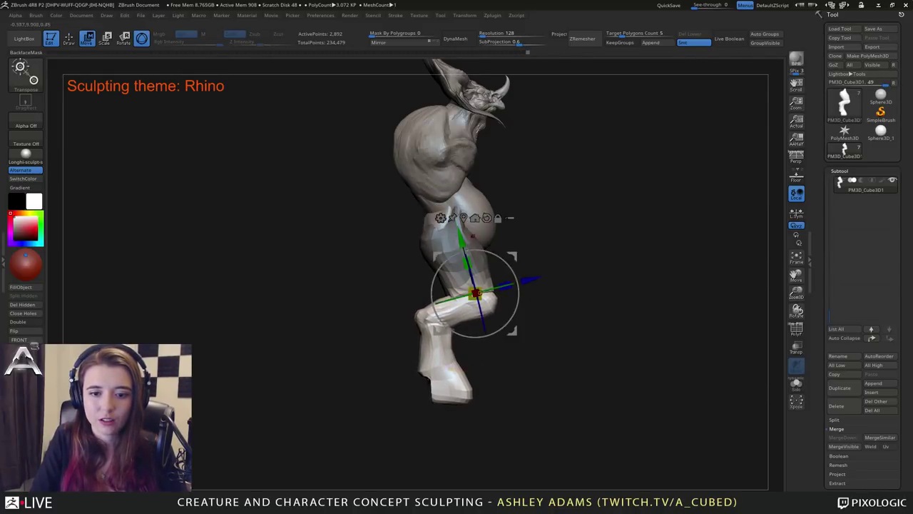
drag(526, 278, 531, 277)
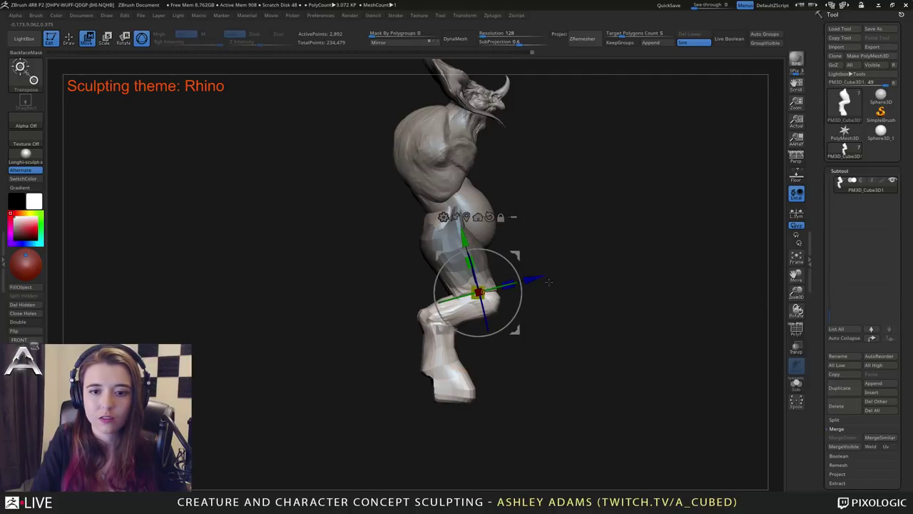
key(q)
ctrl+drag(569, 325, 584, 338)
drag(584, 335, 477, 332)
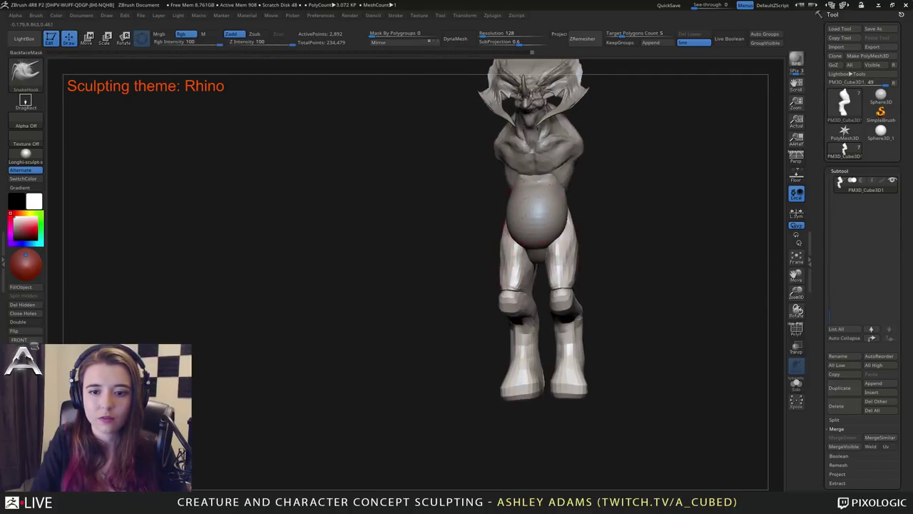
Append a Cube3D as a new subtool and select it.
alt+drag(606, 179, 510, 310)
drag(564, 282, 501, 280)
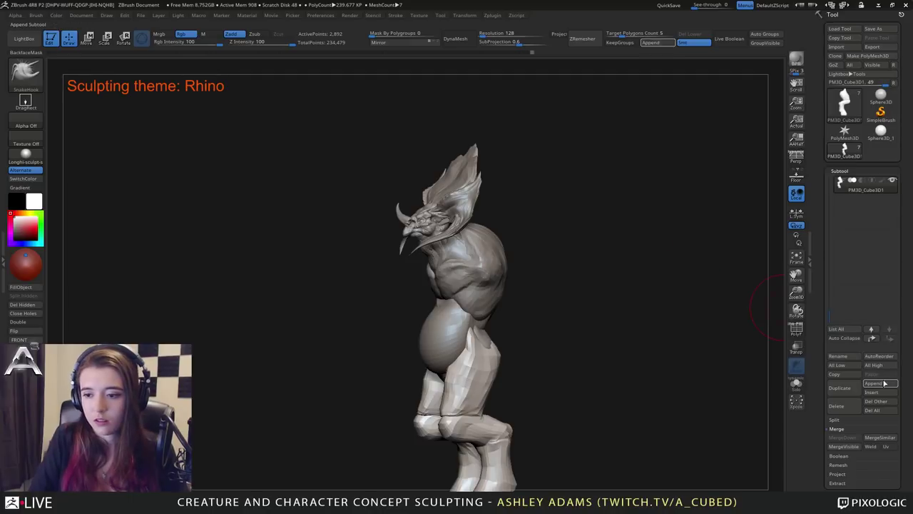
click(884, 383)
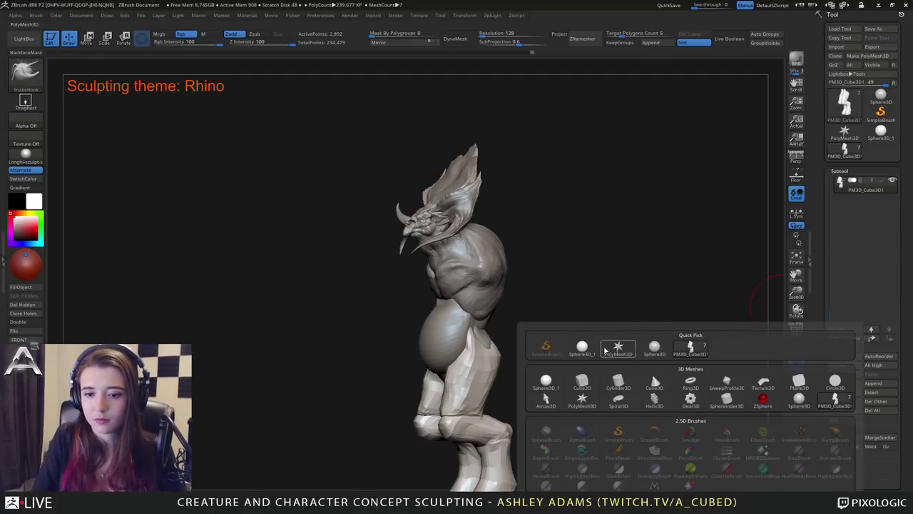
click(582, 383)
click(849, 203)
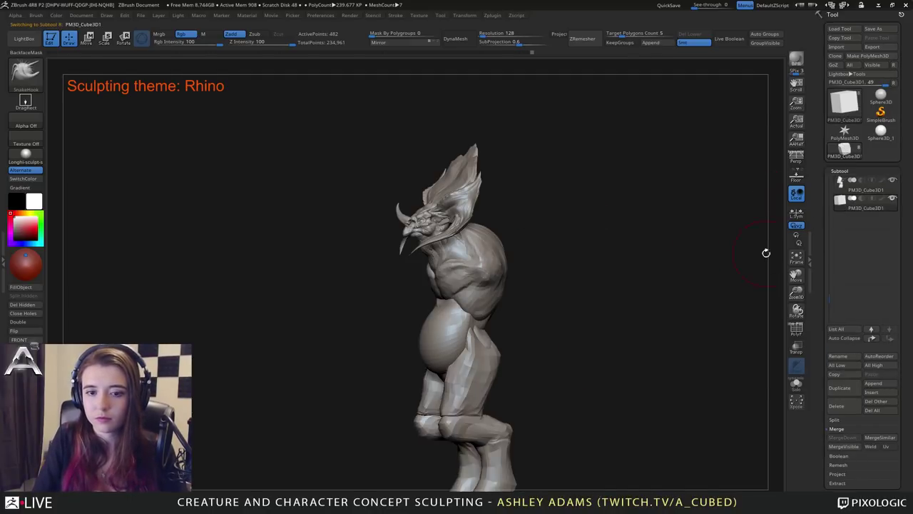
Unlock the gizmo to recentre it on the cube, move the cube down onto the creature and save the file.
ctrl+right_drag(766, 253, 580, 274)
shift+drag(580, 274, 593, 271)
key(w)
ctrl+right_drag(513, 264, 513, 346)
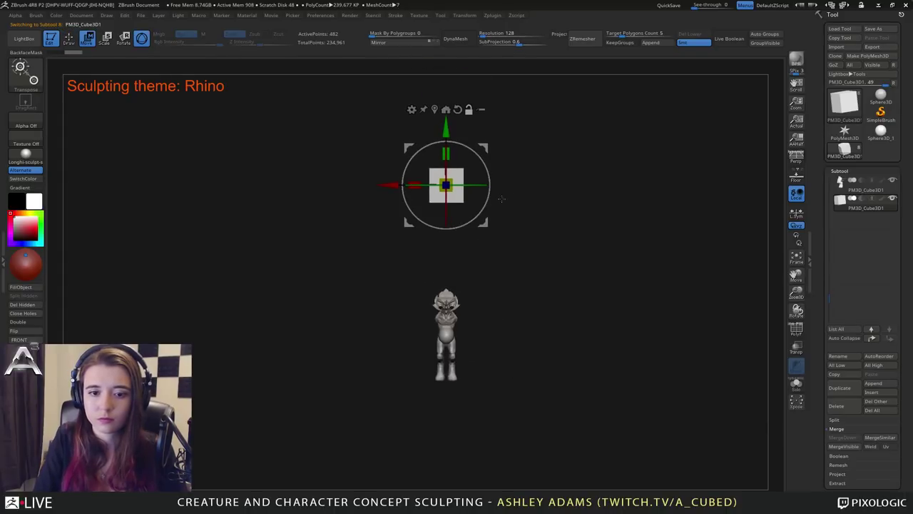
click(470, 110)
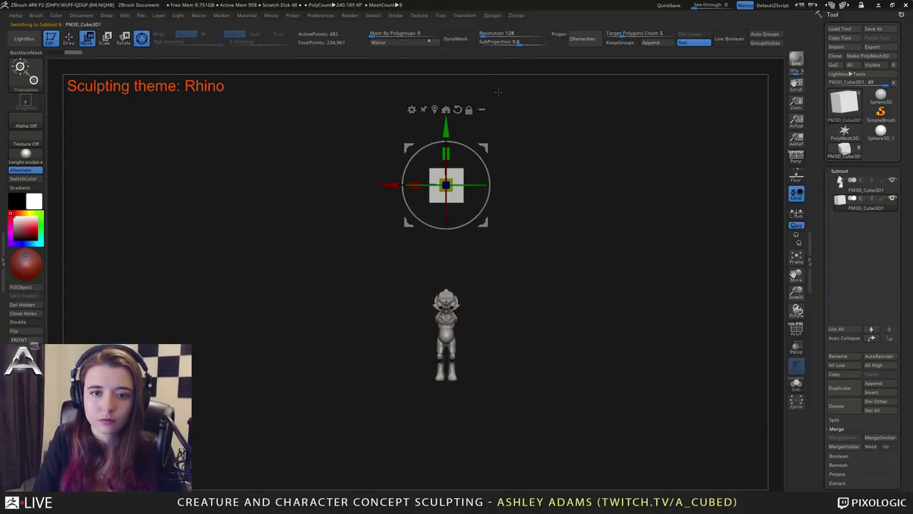
key(ctrl+shift)
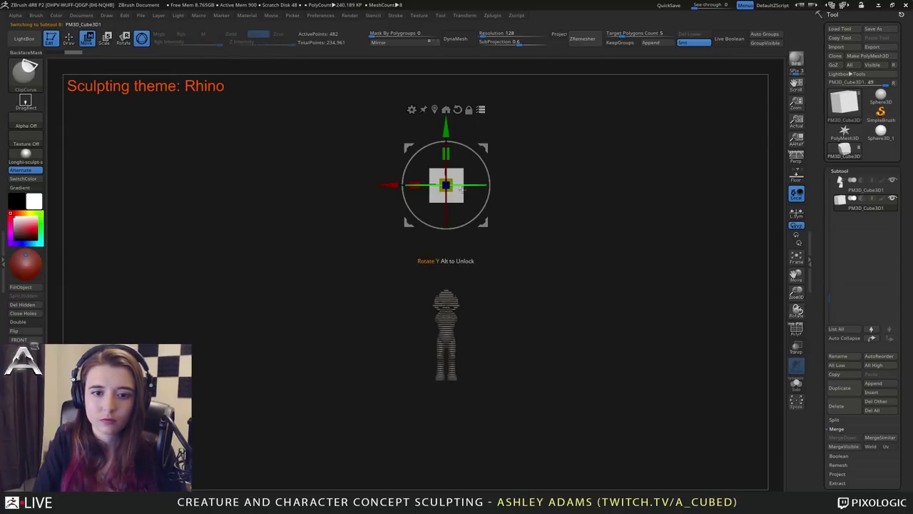
ctrl+shift+click(542, 232)
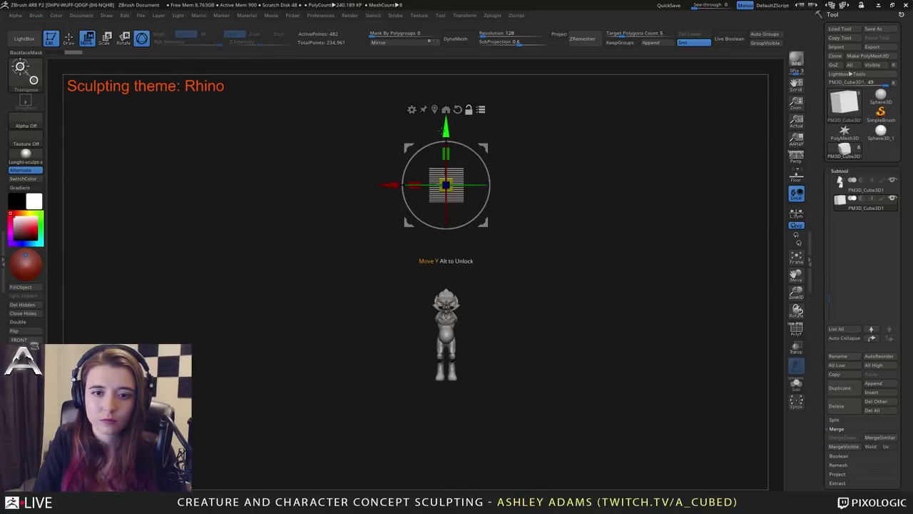
alt+drag(447, 133, 470, 127)
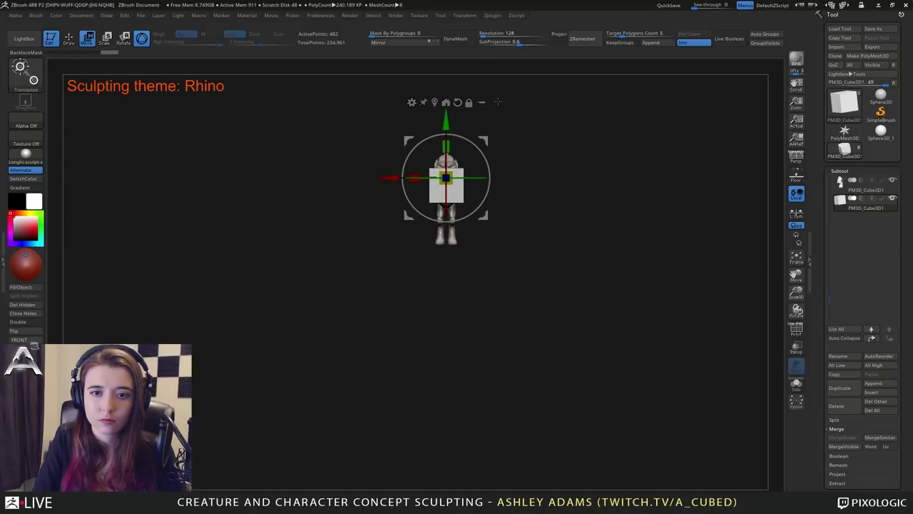
key(q)
key(ctrl)
ctrl+right_drag(512, 112, 517, 189)
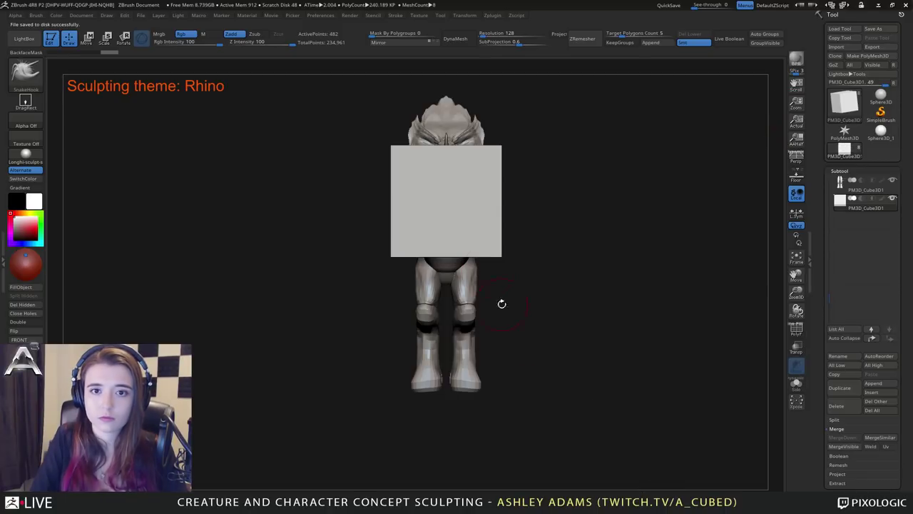
Scale the cube down to a small block and place it beside the creature's shoulder.
key(w)
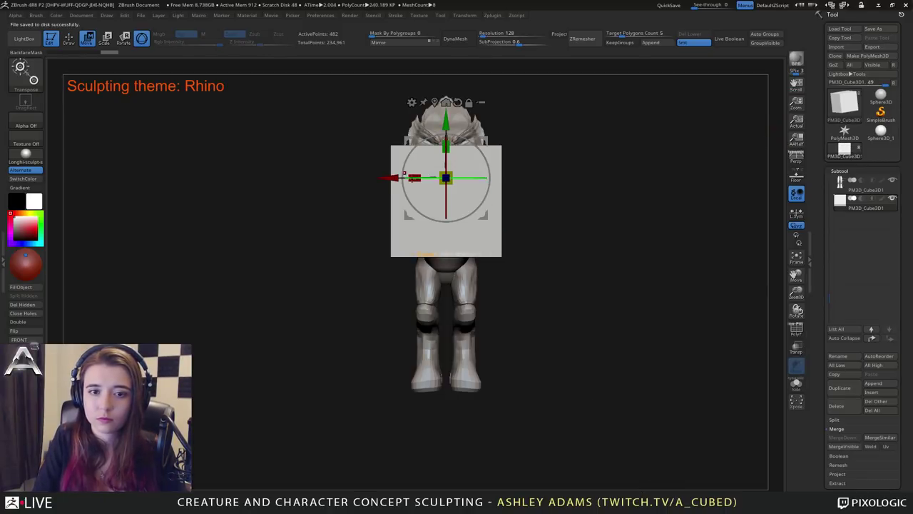
mouse_move(452, 174)
mouse_down()
mouse_move(534, 173)
mouse_move(465, 172)
mouse_up()
drag(566, 139, 521, 161)
right_drag(520, 160, 398, 172)
drag(467, 171, 523, 171)
shift+right_drag(523, 171, 575, 172)
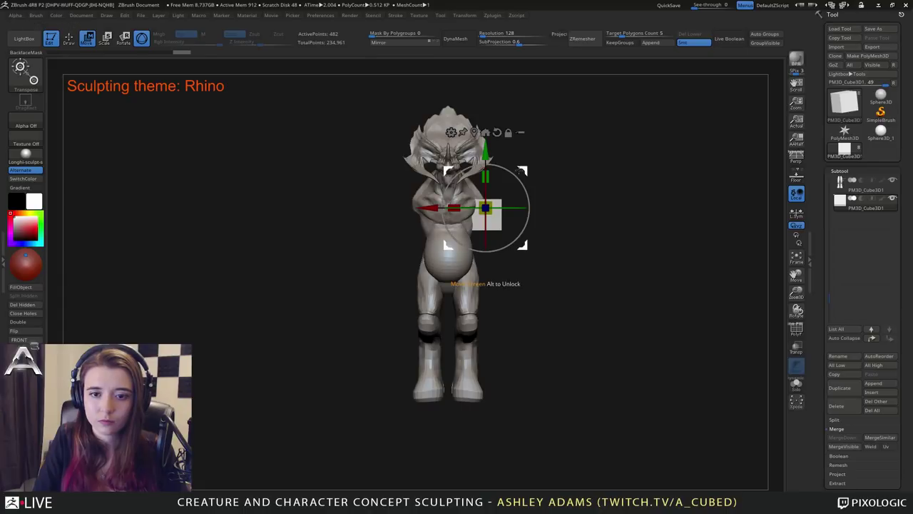
Lengthen the block and rotate it diagonally outward from the shoulder as an upper arm.
drag(517, 169, 515, 237)
key(ctrl+z)
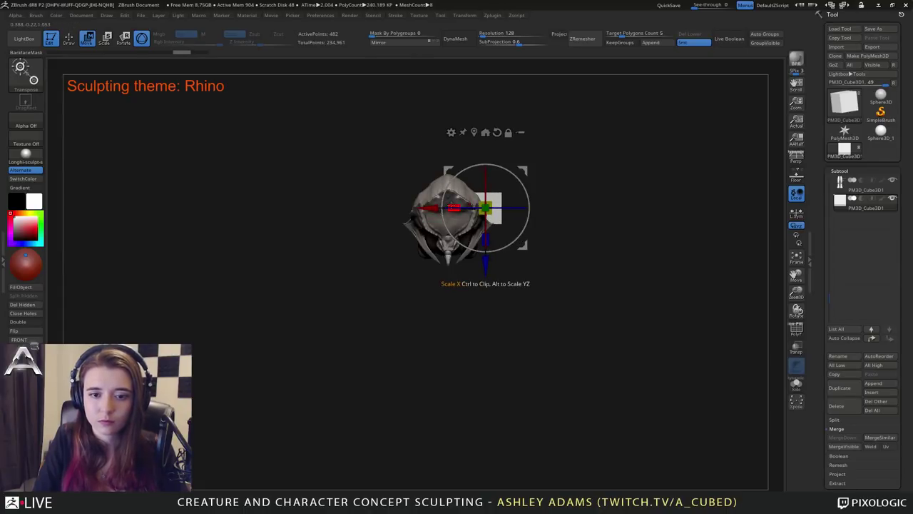
drag(454, 207, 424, 204)
shift+drag(475, 253, 514, 202)
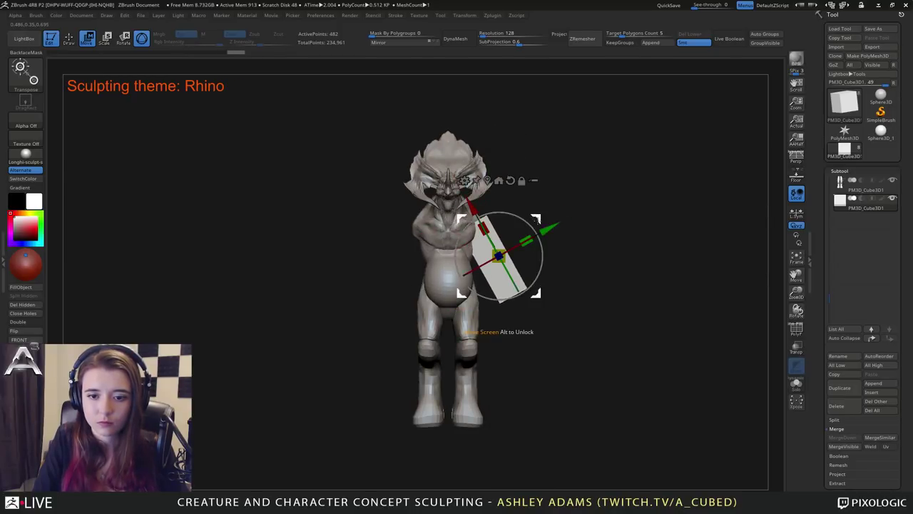
drag(518, 240, 465, 255)
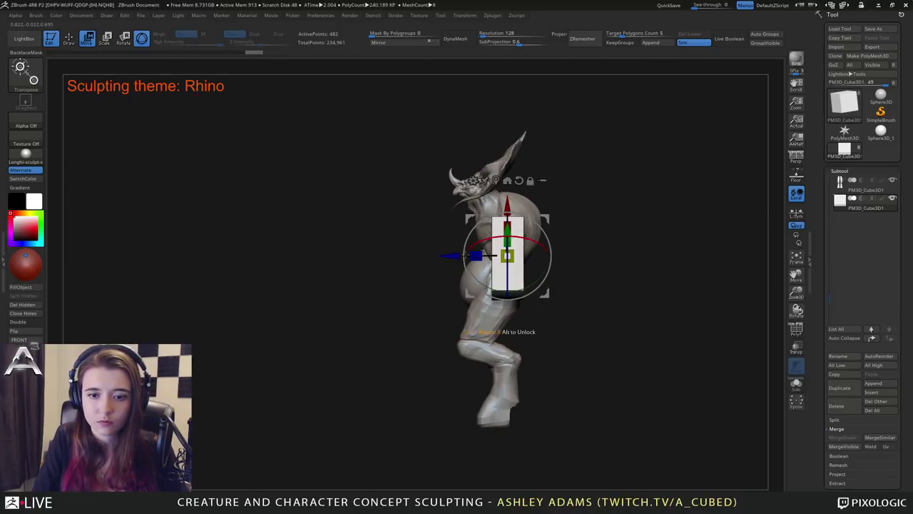
Slim the upper-arm block, steepen its angle and align it with the shoulder in front and side views.
shift+right_drag(464, 253, 503, 247)
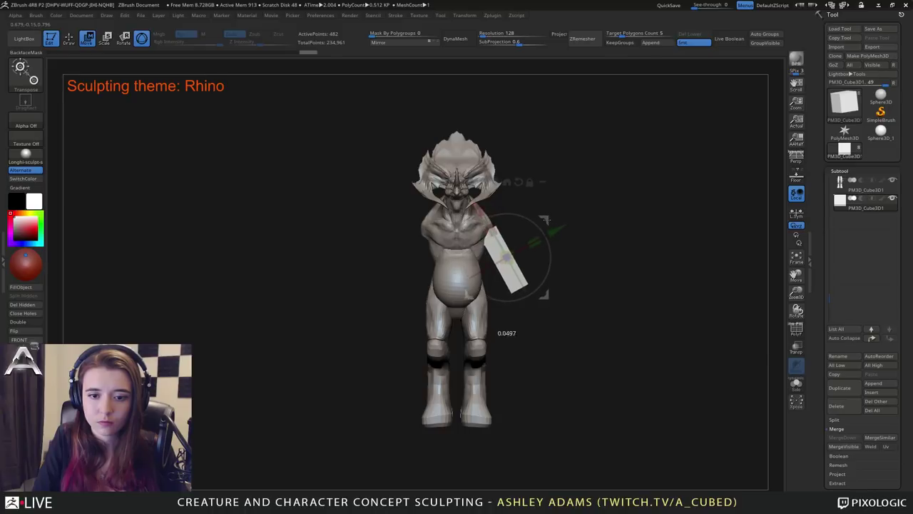
drag(543, 221, 388, 141)
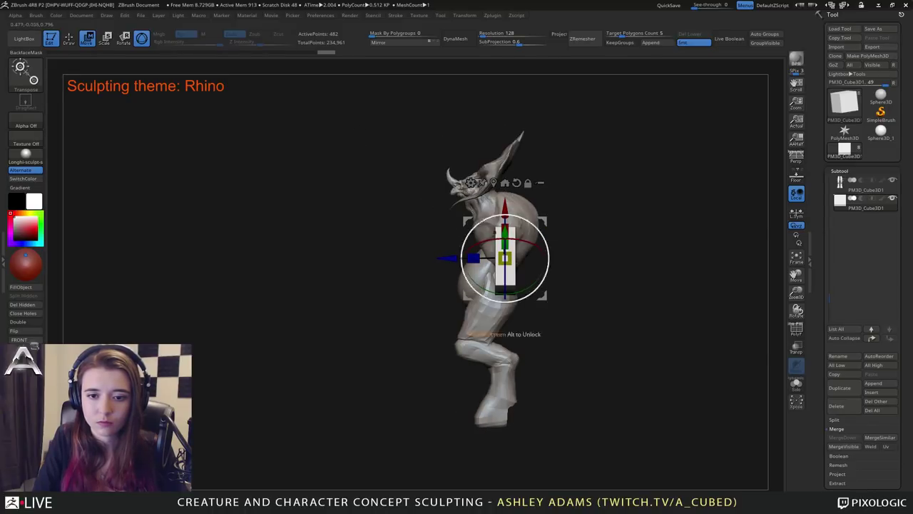
right_drag(495, 232, 573, 261)
drag(574, 221, 578, 219)
drag(582, 256, 575, 270)
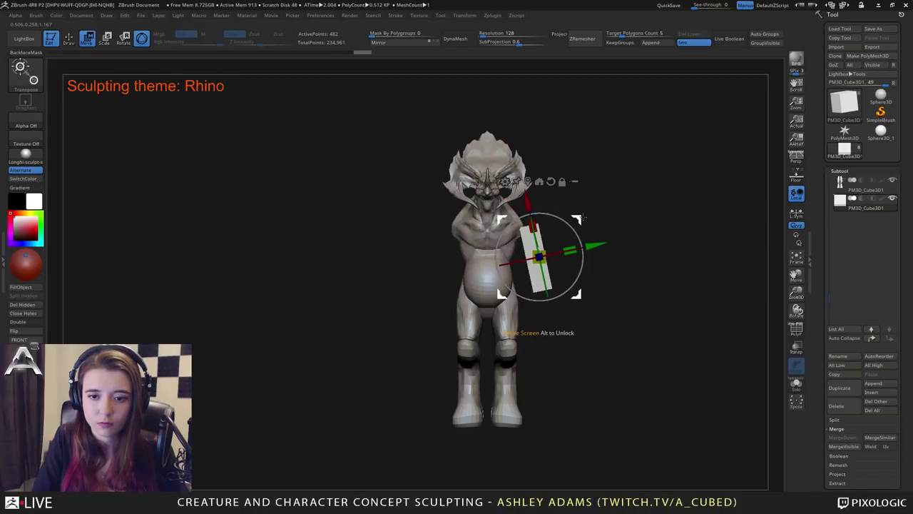
drag(577, 220, 570, 224)
shift+drag(619, 187, 536, 207)
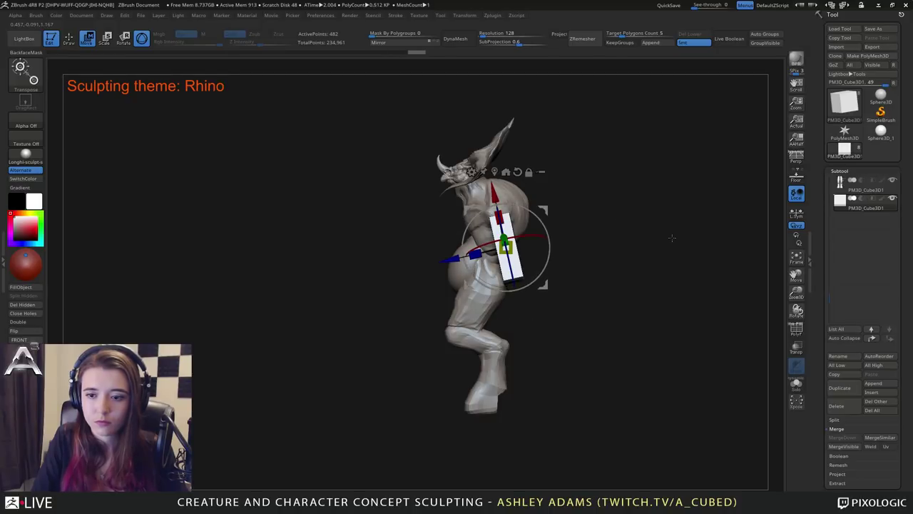
Duplicate the upper-arm block, move the copy below its lower end and rotate it to a forearm angle in side and front views.
click(839, 387)
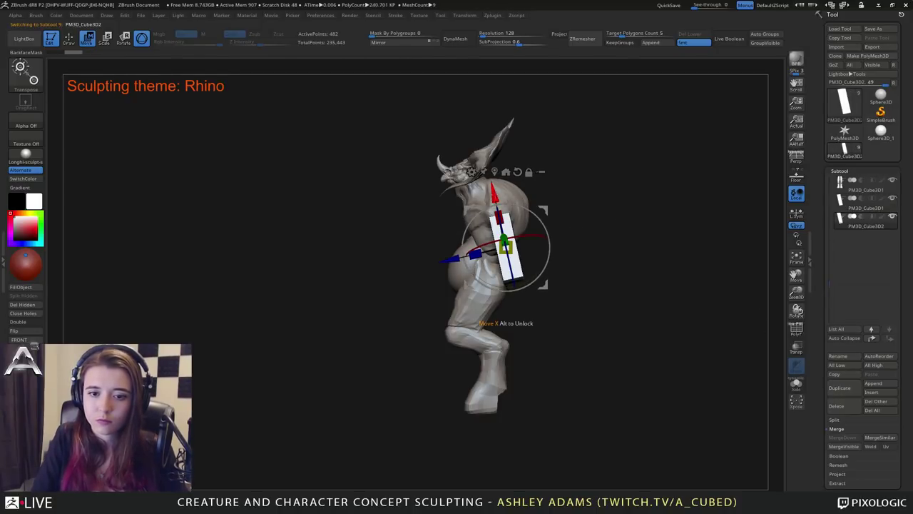
drag(498, 194, 511, 245)
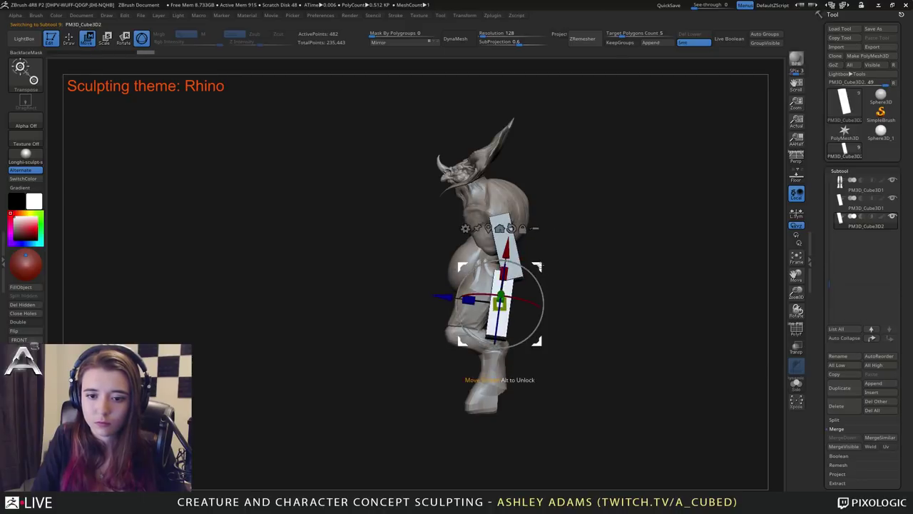
drag(540, 266, 511, 259)
shift+drag(570, 273, 611, 279)
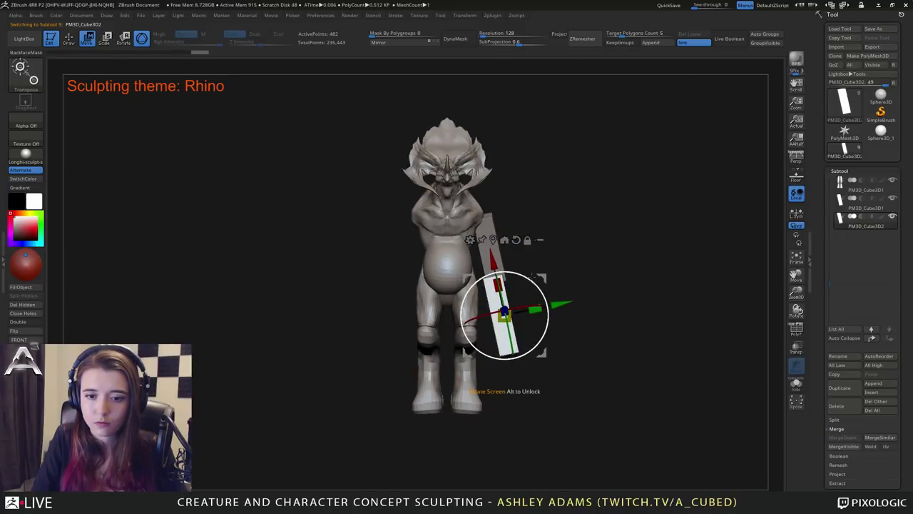
drag(530, 276, 560, 267)
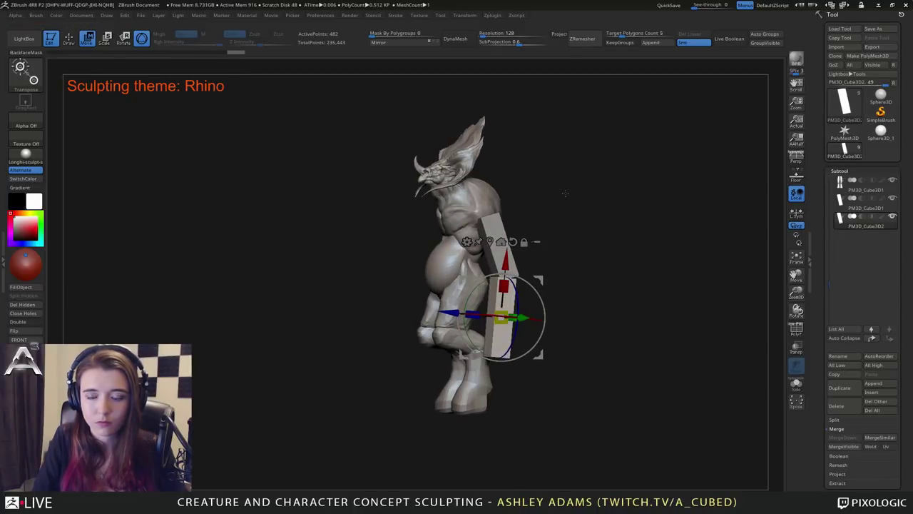
Merge the forearm block down into the upper-arm subtool and accept the non-undoable operation.
click(863, 205)
click(842, 437)
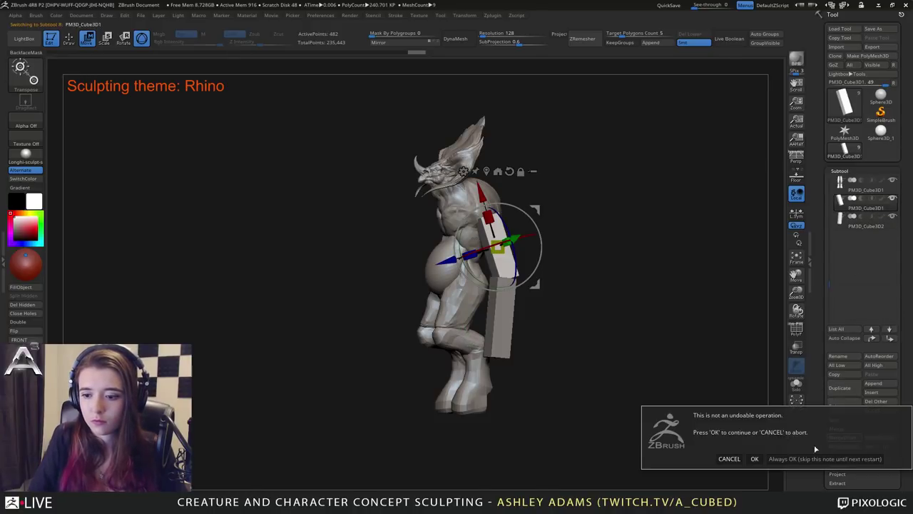
click(754, 458)
Adjust the SnakeHook brush size and make the torso the active subtool.
key(q)
drag(526, 209, 571, 209)
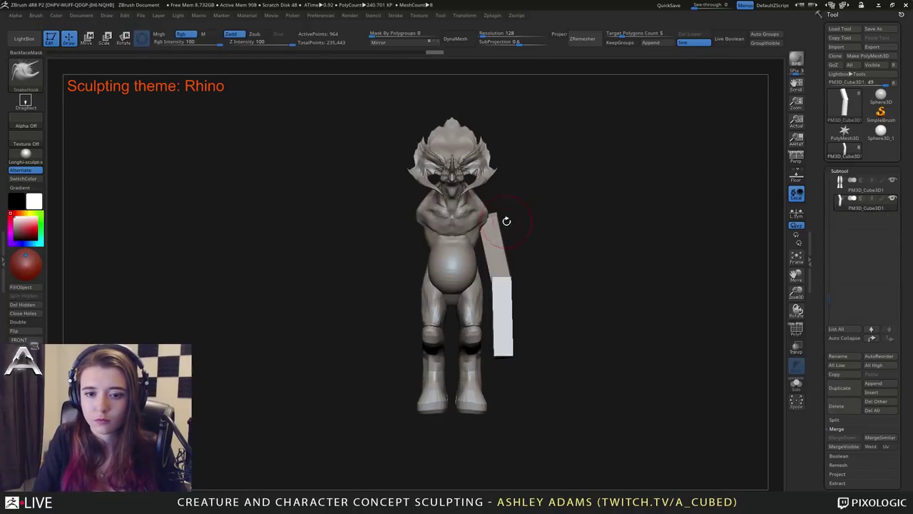
key(space)
mouse_move(507, 220)
mouse_down()
mouse_move(523, 215)
mouse_move(481, 213)
mouse_up()
key(space)
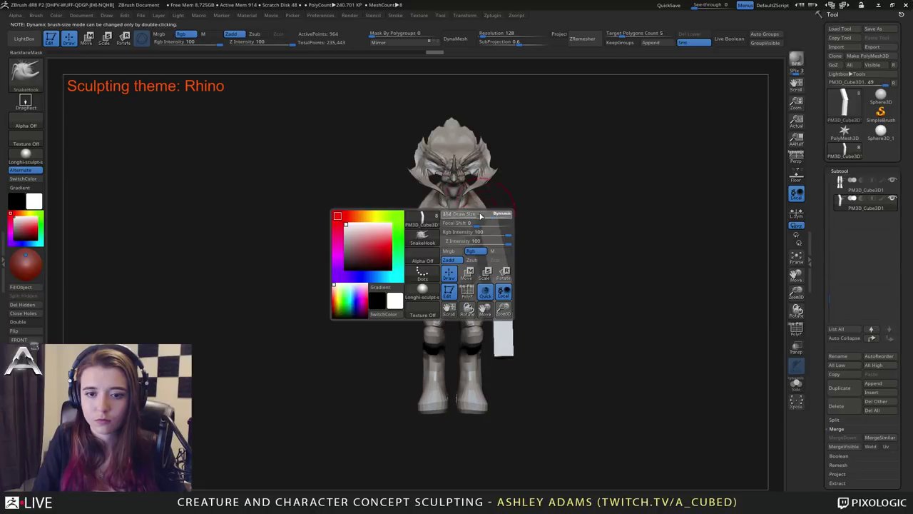
alt+click(482, 214)
ctrl+right_drag(489, 215, 485, 241)
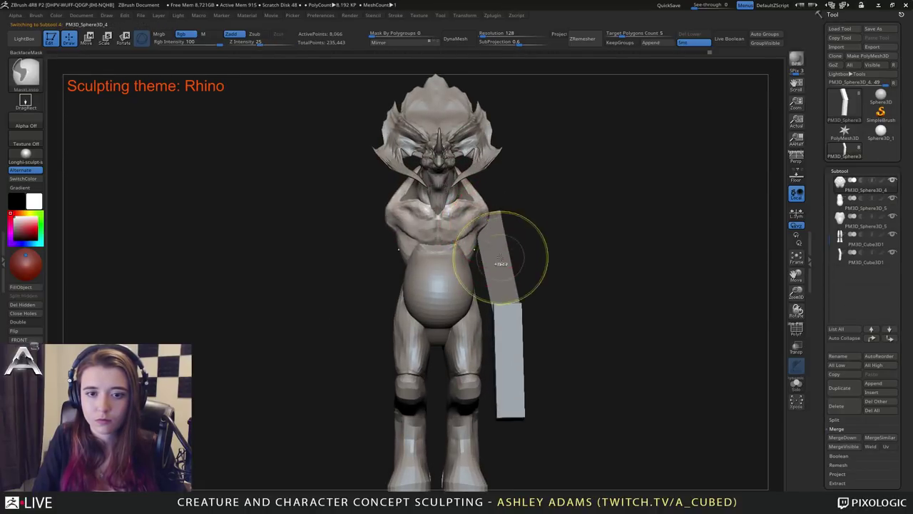
Enable transforming several subtools together and exclude the head, torso and arm, leaving only the belly and legs.
ctrl+right_drag(501, 257, 500, 236)
key(w)
mouse_move(445, 363)
alt+right_down()
mouse_move(488, 407)
mouse_move(488, 318)
alt+right_up()
ctrl+right_drag(488, 317, 490, 305)
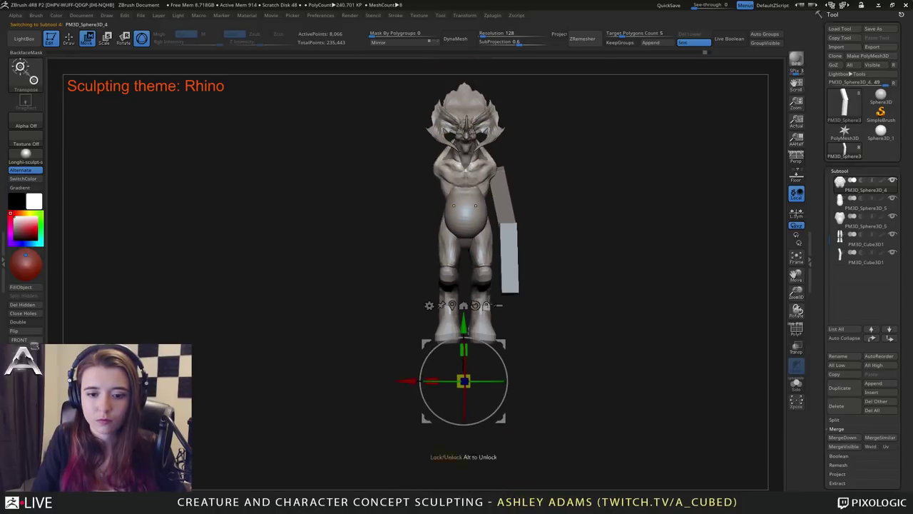
alt+click(512, 258)
ctrl+click(509, 246)
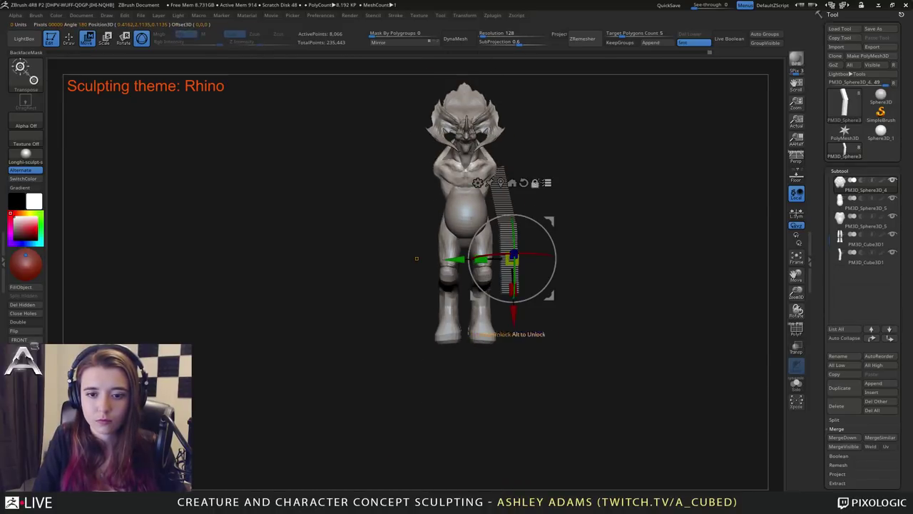
ctrl+shift+drag(601, 209, 589, 244)
ctrl+shift+click(589, 245)
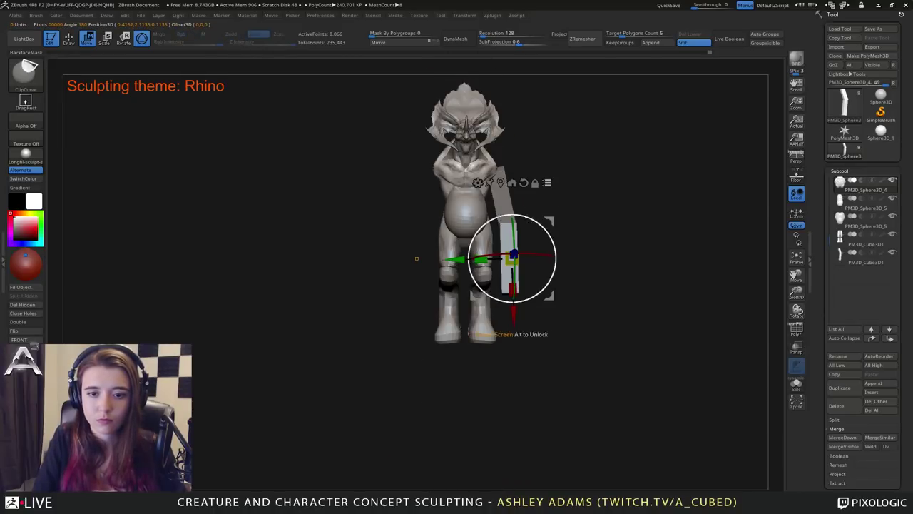
ctrl+shift+click(462, 212)
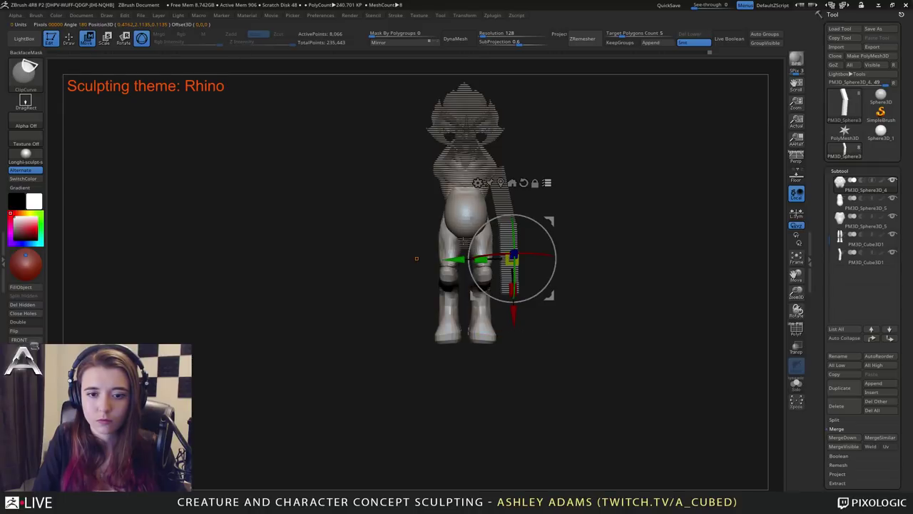
Scale the belly and legs shorter with the gizmo in side view and adjust their width in front view.
right_drag(471, 225, 485, 280)
alt+drag(485, 279, 512, 258)
alt+drag(471, 366, 468, 319)
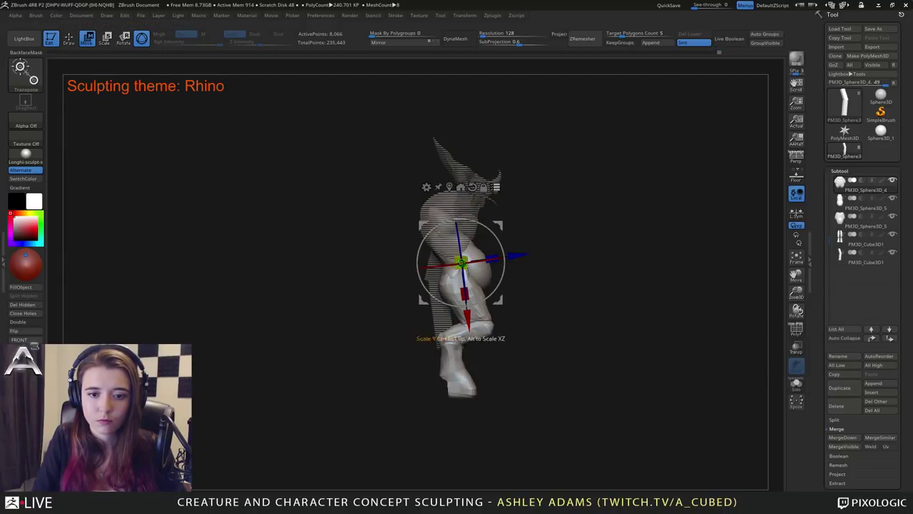
drag(464, 292, 462, 285)
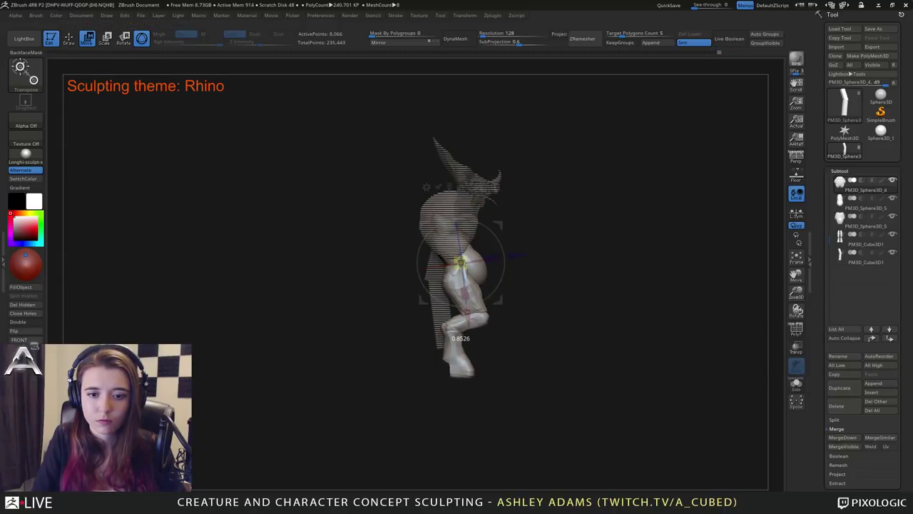
mouse_move(529, 203)
shift+mouse_down()
mouse_move(451, 201)
mouse_move(514, 199)
shift+mouse_up()
ctrl+right_drag(514, 199, 511, 221)
drag(490, 260, 493, 261)
drag(521, 330, 521, 330)
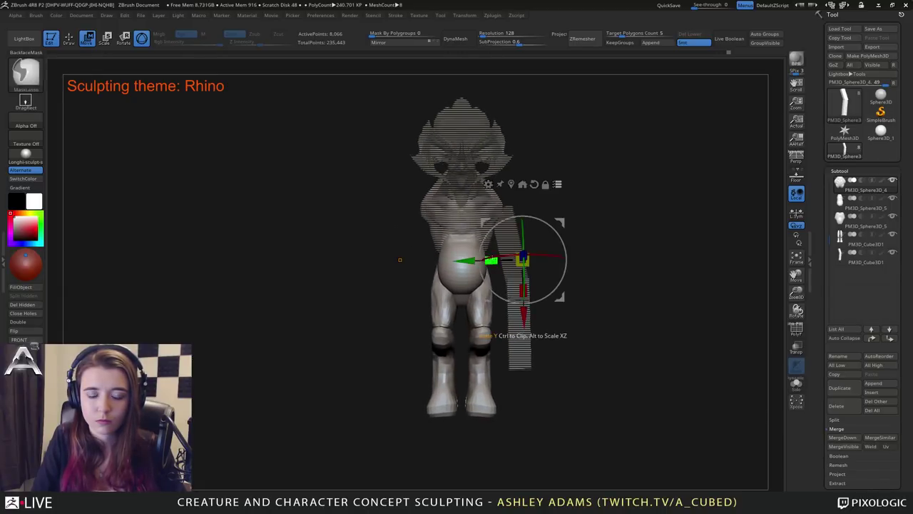
Stretch the belly and legs slightly longer in side view, and reverse the subtool selection for transforming.
drag(597, 200, 553, 194)
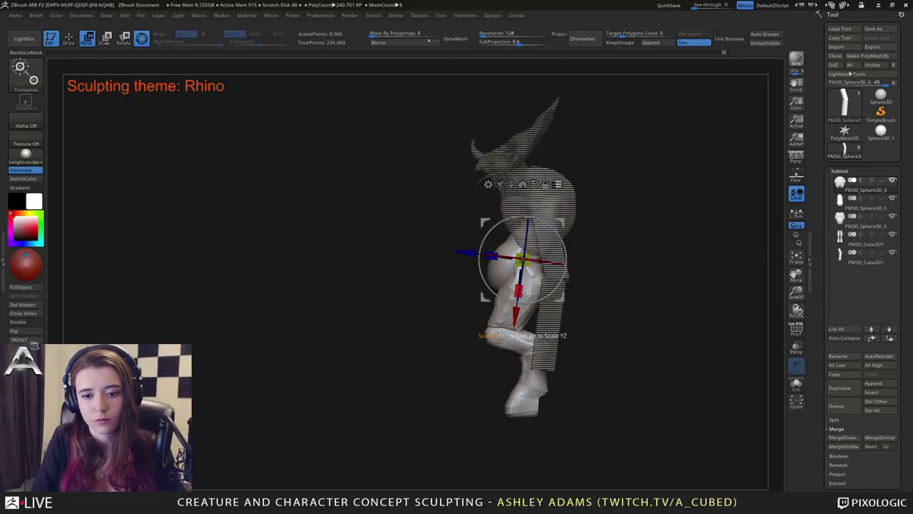
drag(521, 328, 521, 335)
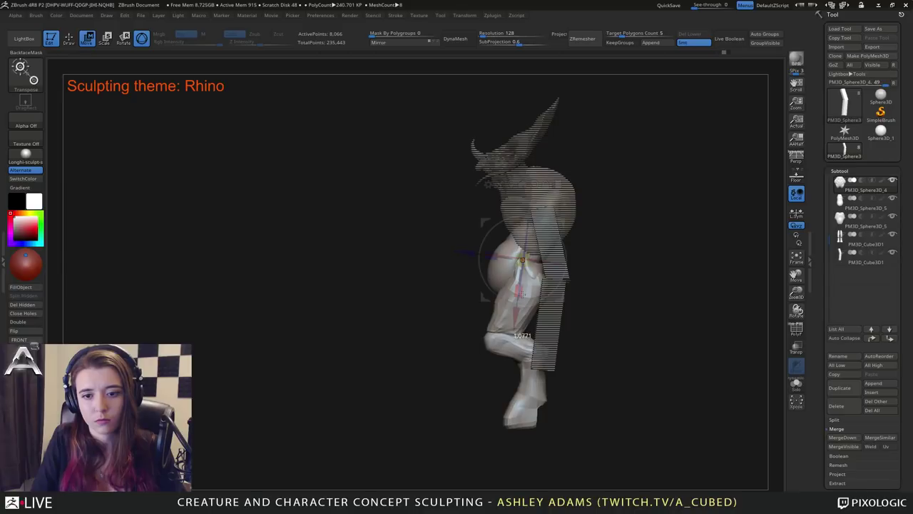
drag(581, 238, 621, 234)
alt+drag(590, 198, 621, 215)
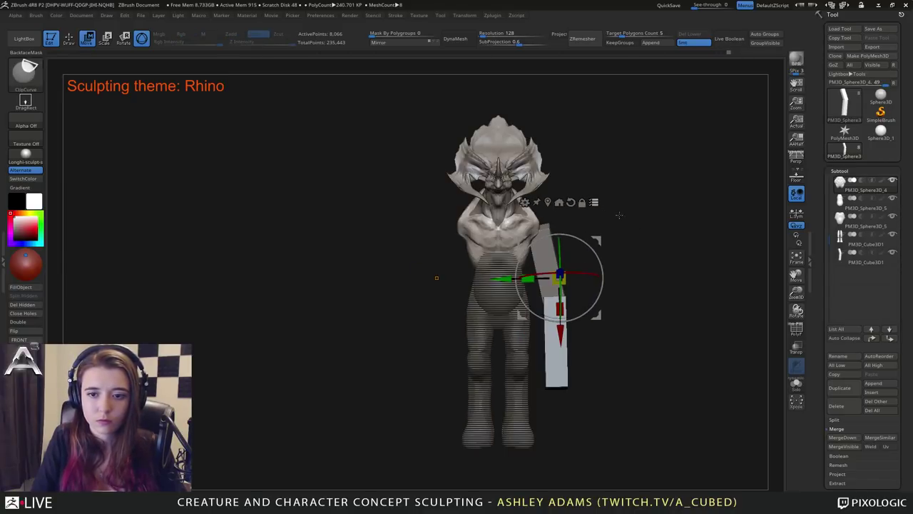
ctrl+shift+click(645, 192)
Select the legs subtool and pull the outer thighs slightly outward with the SnakeHook brush.
key(q)
alt+drag(564, 205, 586, 207)
alt+click(499, 294)
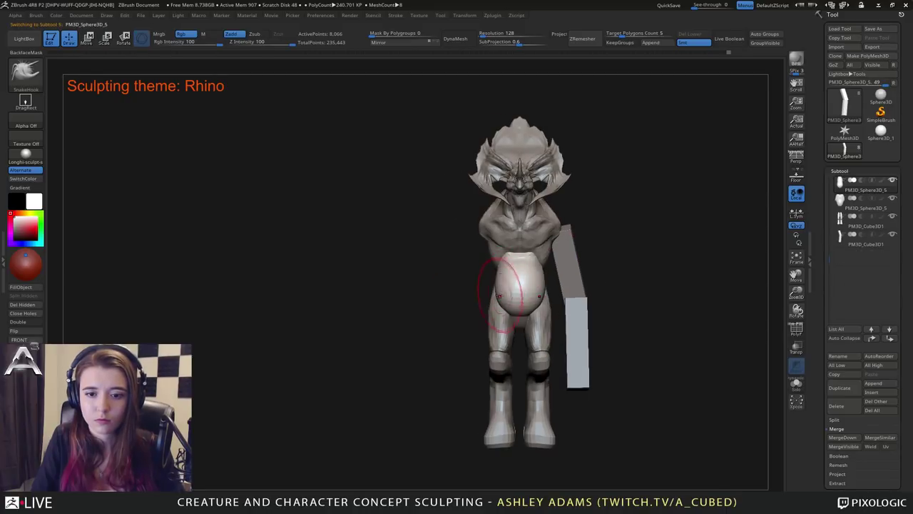
alt+click(489, 301)
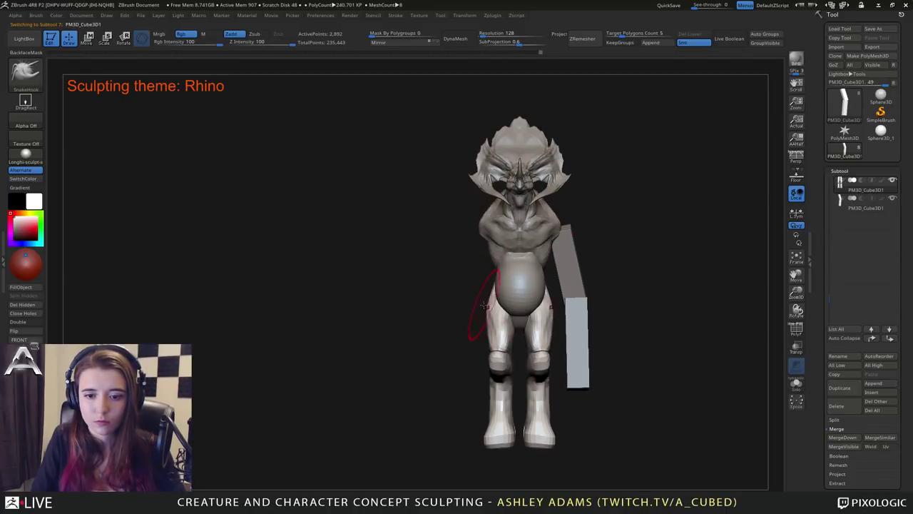
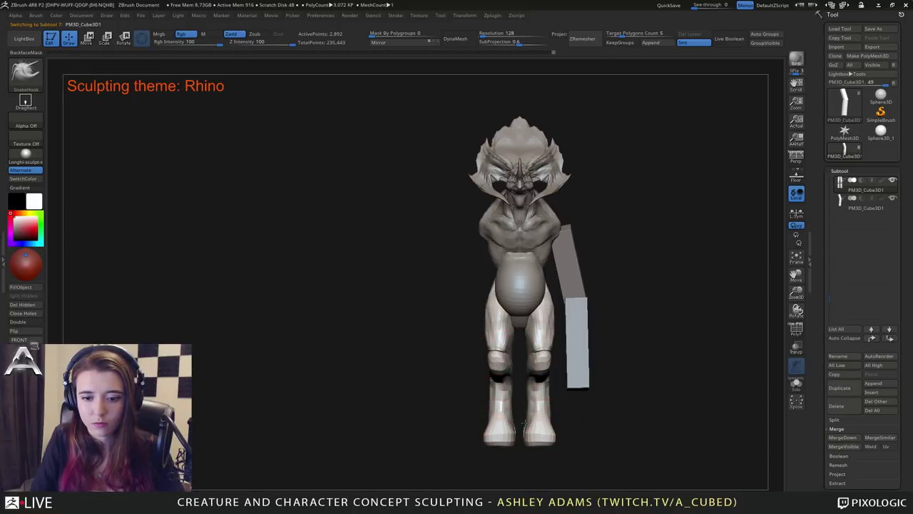
Pull the torso's shoulders outward to meet the arm block with SnakeHook, and switch to the ClayBuildup brush.
alt+drag(535, 238, 515, 301)
alt+click(528, 297)
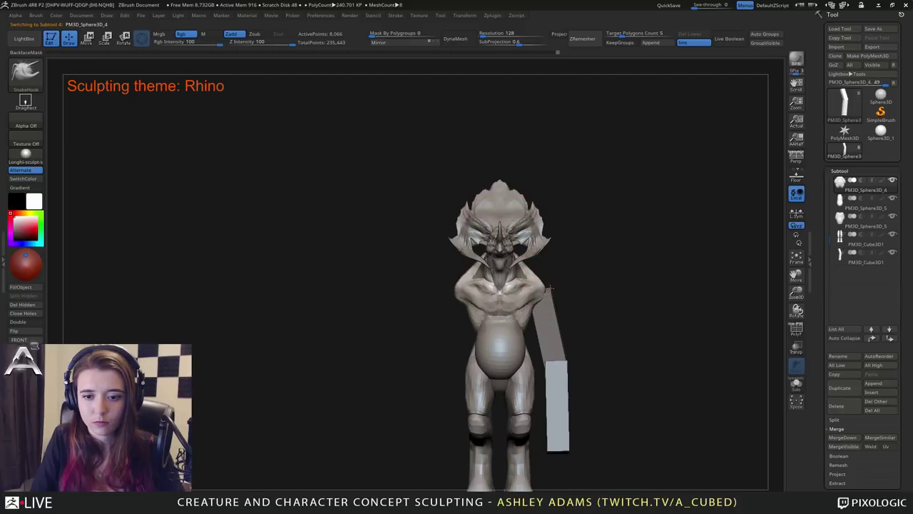
drag(536, 304, 534, 311)
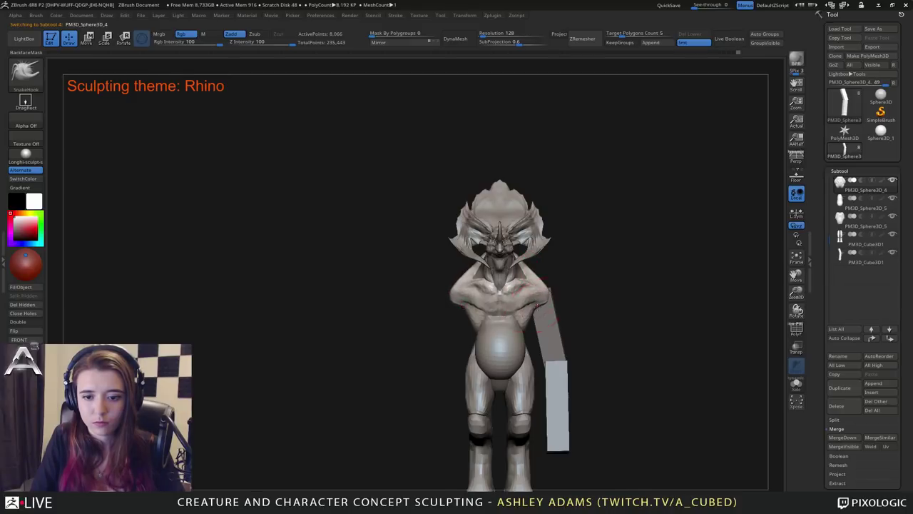
mouse_move(535, 308)
right_down()
mouse_move(509, 315)
mouse_move(530, 297)
mouse_move(541, 311)
right_up()
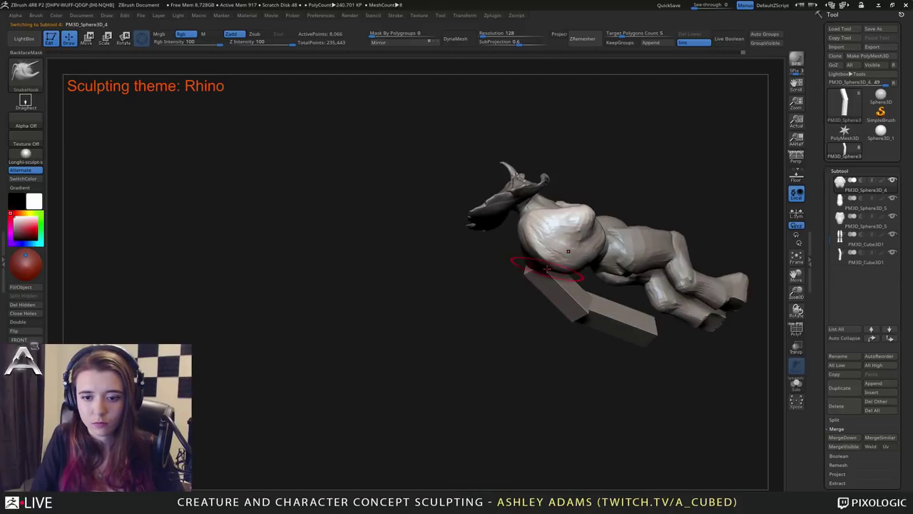
drag(536, 267, 523, 260)
key(b)
key(c)
key(b)
Limit the gizmo to the legs subtool, centre it on the legs and rotate them slightly backward in side view.
mouse_move(524, 261)
right_down()
mouse_move(560, 251)
mouse_move(575, 221)
mouse_move(599, 243)
right_up()
alt+click(551, 243)
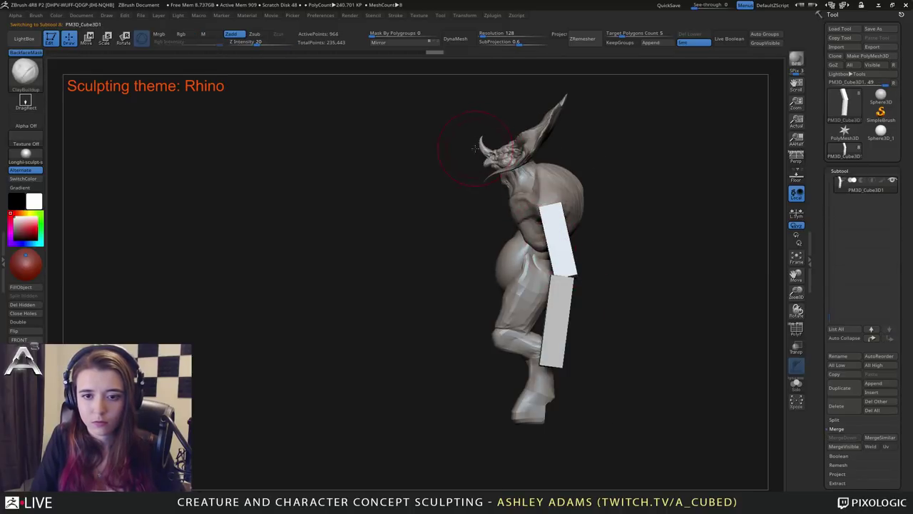
alt+click(519, 332)
key(w)
ctrl+right_drag(588, 277, 602, 228)
alt+right_drag(603, 228, 597, 144)
alt+drag(542, 411, 557, 142)
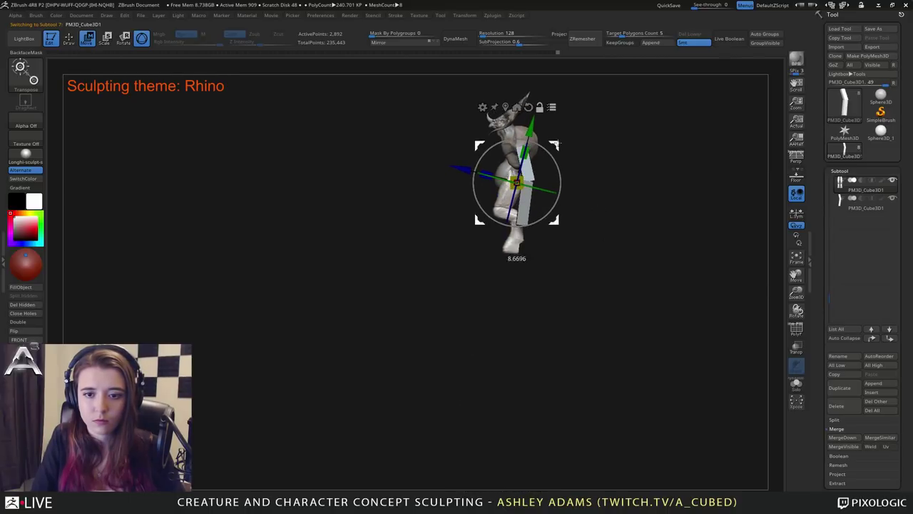
click(551, 106)
alt+right_drag(610, 114, 594, 283)
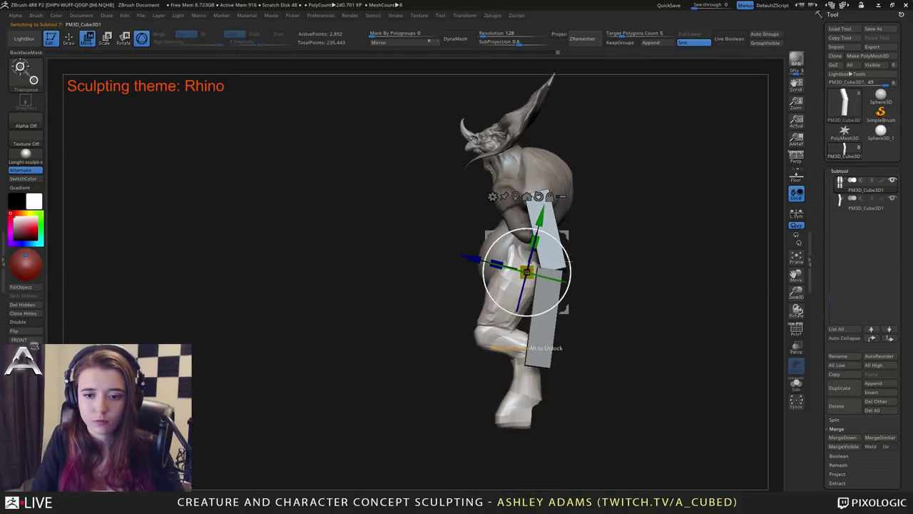
mouse_move(569, 262)
mouse_down()
mouse_move(568, 251)
mouse_move(577, 254)
mouse_up()
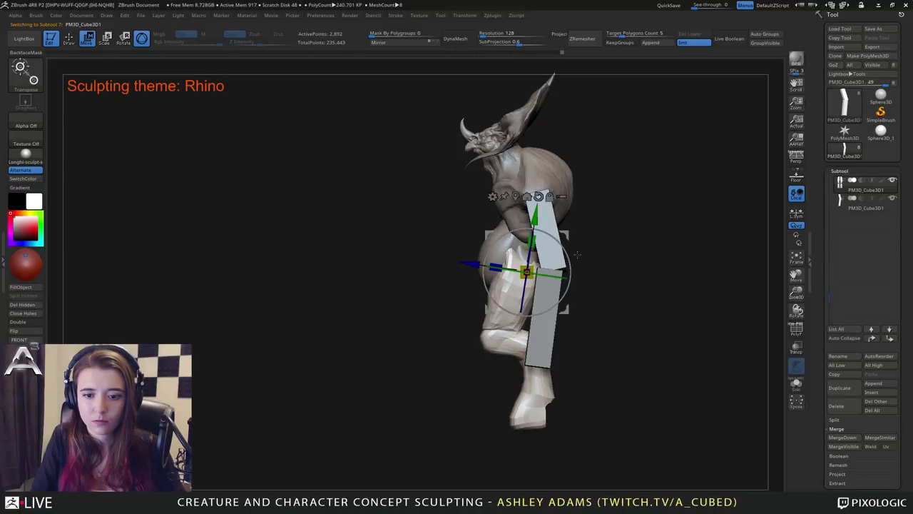
key(q)
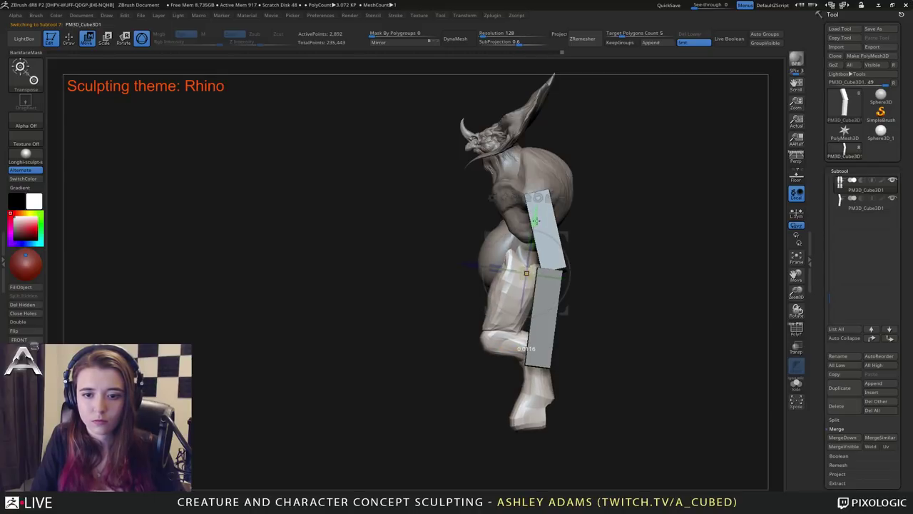
Select the merged arm blocks and enlarge the ClayBuildup brush.
alt+click(550, 239)
alt+right_drag(550, 240, 550, 284)
drag(550, 284, 412, 209)
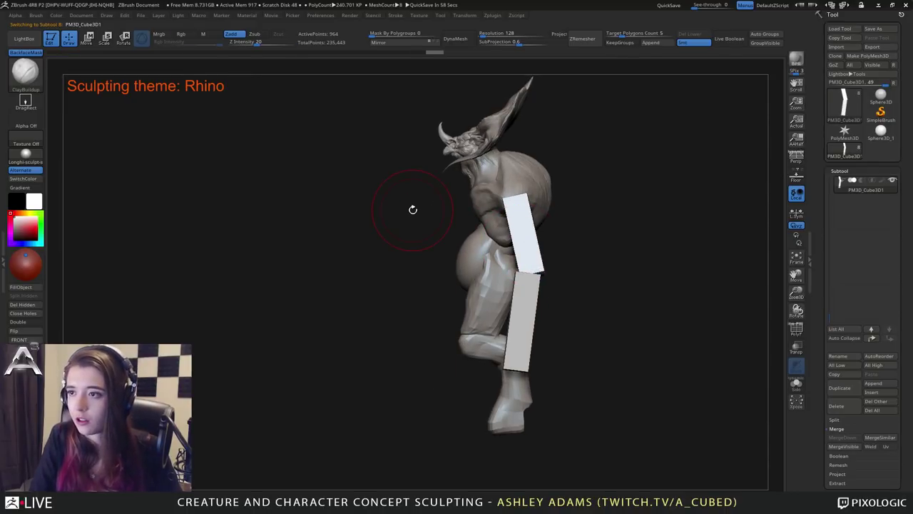
key(space)
key(space)
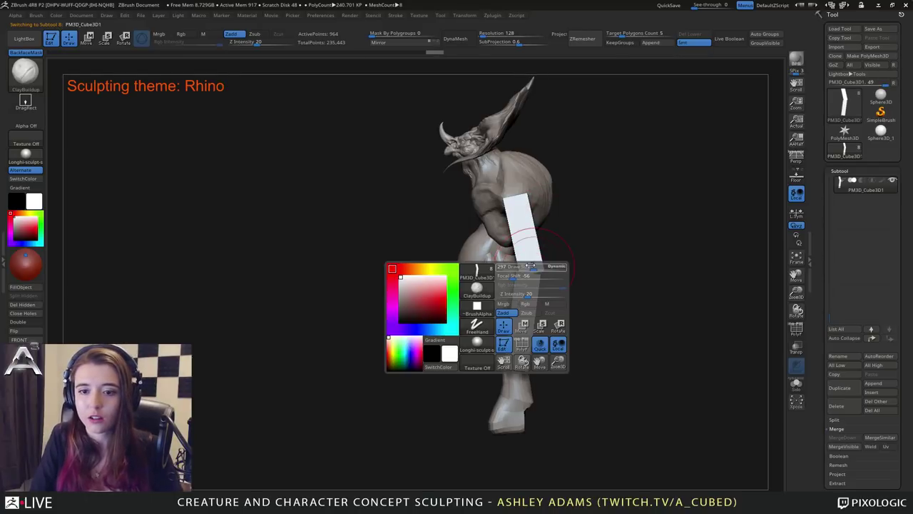
drag(536, 259, 538, 259)
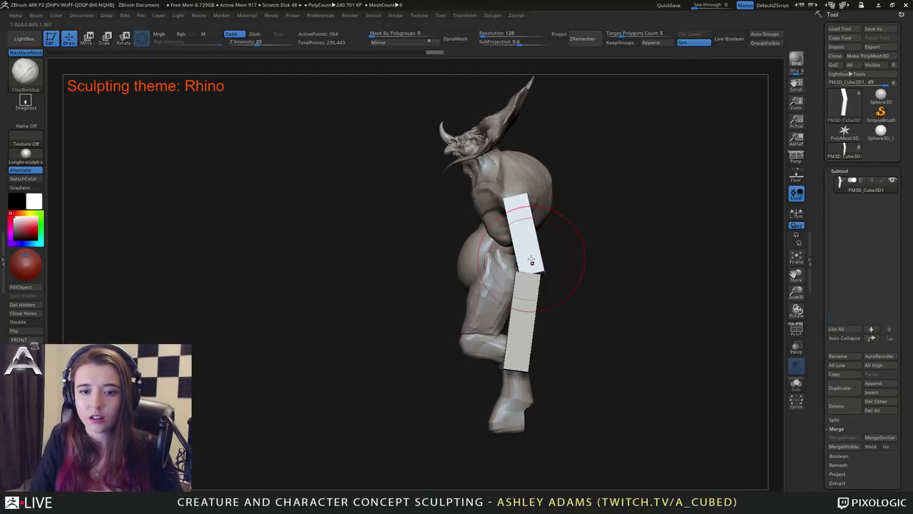
key(space)
Switch to the SnakeHook brush with a draw size of 229 for shaping the arm.
key(b)
key(s)
key(h)
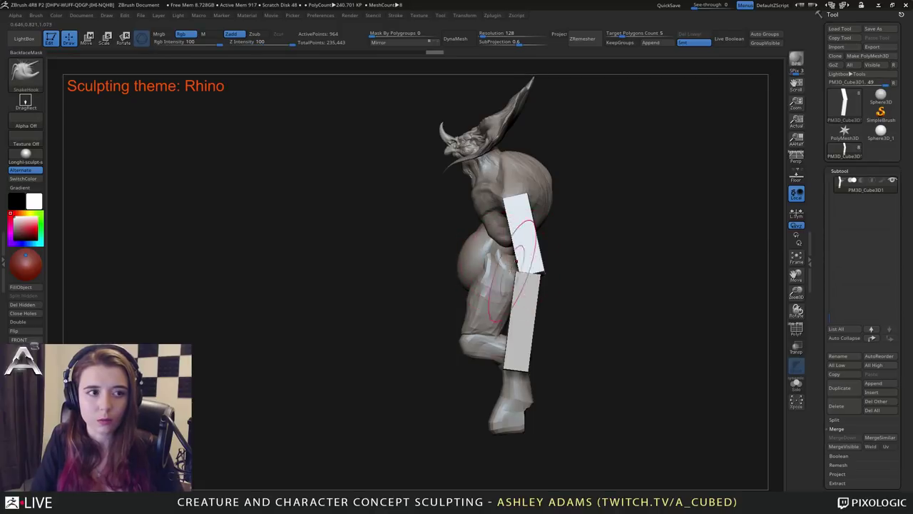
key(space)
drag(527, 196, 518, 196)
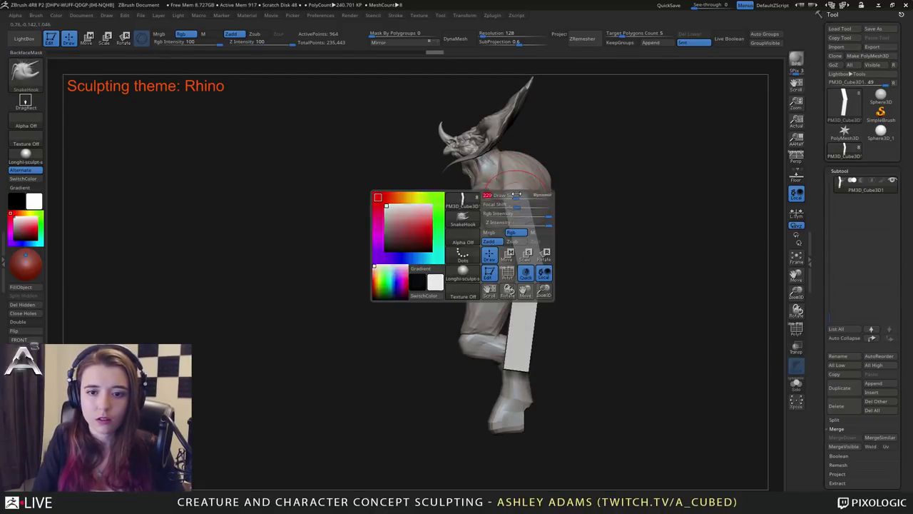
drag(613, 203, 533, 203)
drag(471, 207, 553, 204)
mouse_move(548, 199)
ctrl+mouse_down()
mouse_move(512, 247)
mouse_move(523, 228)
mouse_move(593, 207)
mouse_move(529, 141)
ctrl+mouse_up()
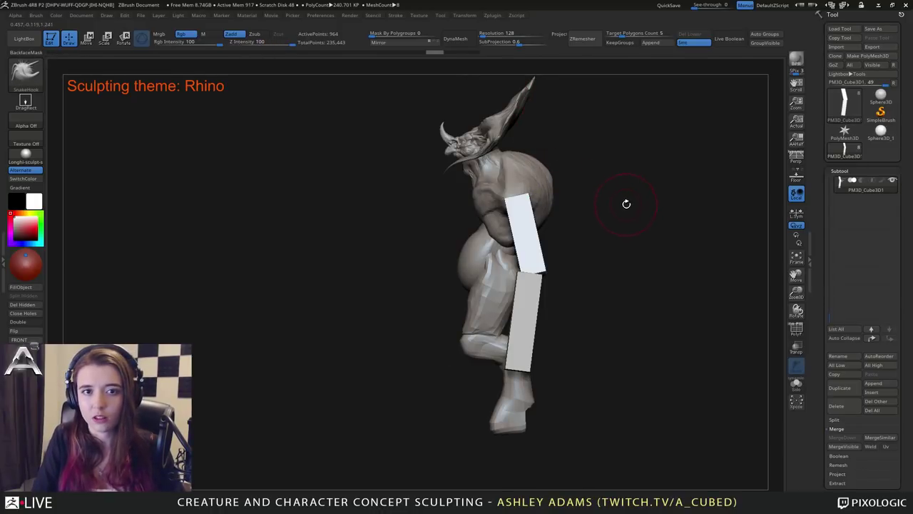
Duplicate the arm subtool, mirror the copy to the body's opposite side and merge both arms into one subtool.
click(839, 387)
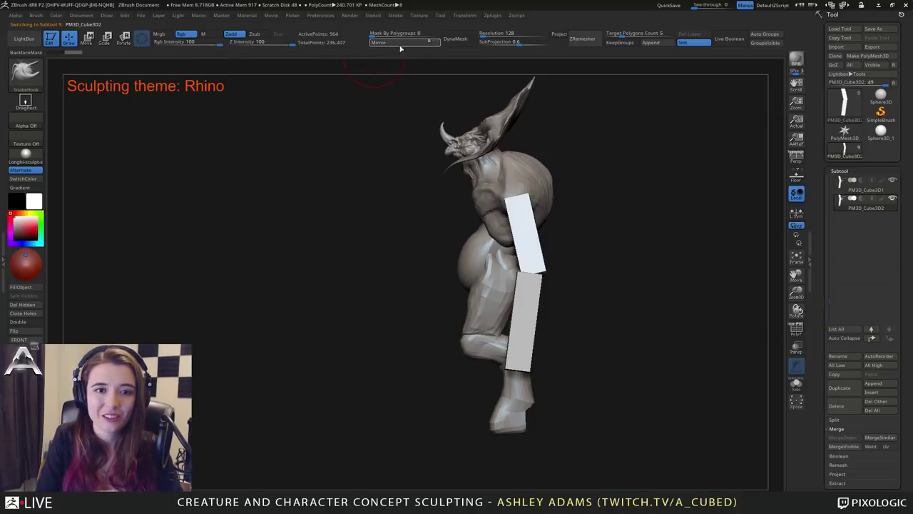
click(400, 48)
drag(413, 163, 682, 204)
click(840, 188)
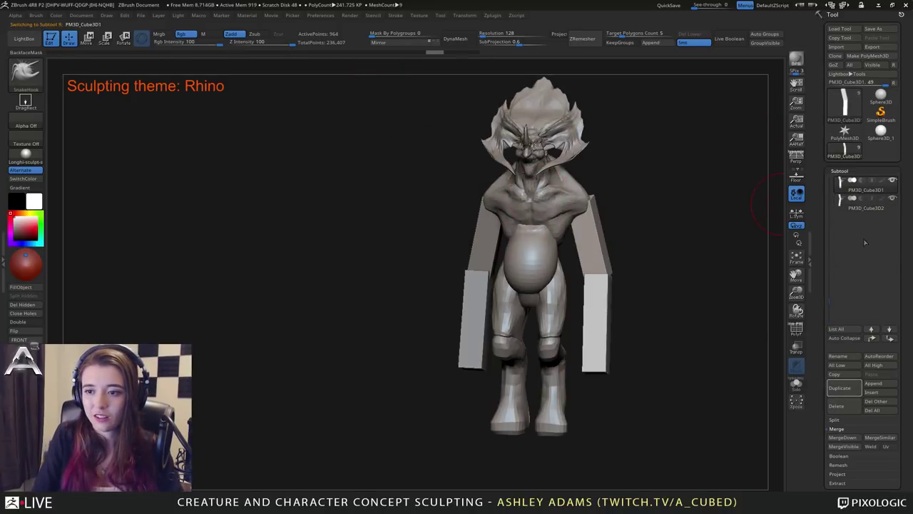
click(838, 437)
click(754, 457)
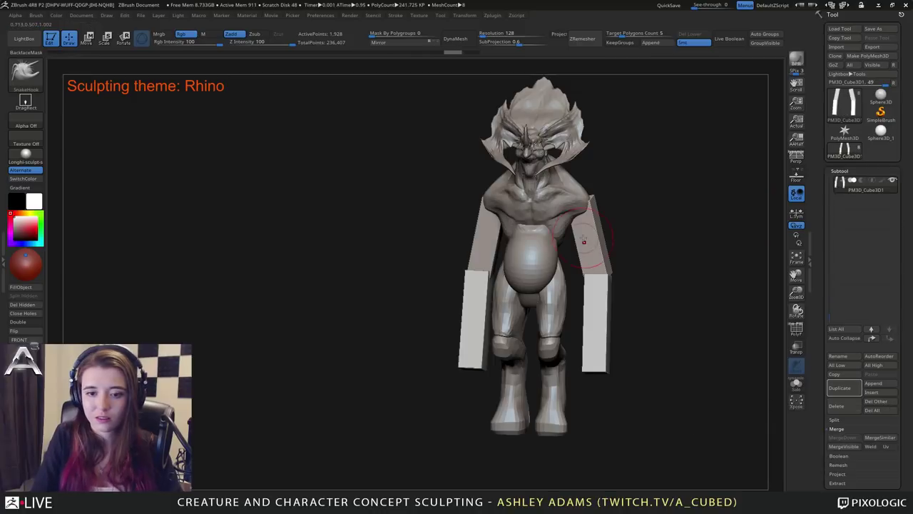
Fit the upper arms to the shoulders with SnakeHook and smooth the arm blocks' hard edges into rounded limbs.
shift+drag(652, 249, 610, 204)
key(space)
alt+click(600, 189)
alt+click(592, 205)
key(space)
mouse_move(527, 211)
mouse_down()
mouse_move(601, 202)
mouse_move(566, 193)
mouse_move(602, 197)
mouse_move(579, 265)
mouse_up()
mouse_move(557, 232)
mouse_down()
mouse_move(586, 204)
mouse_move(611, 228)
mouse_move(645, 232)
mouse_move(550, 229)
mouse_move(585, 259)
mouse_move(588, 246)
mouse_move(557, 256)
mouse_move(588, 265)
mouse_up()
key(shift)
shift+drag(587, 301, 588, 346)
drag(552, 324, 577, 348)
drag(603, 303, 431, 197)
Build up the upper arms and elbow area from front, side and back with the ClayBuildup brush.
key(b)
key(c)
key(b)
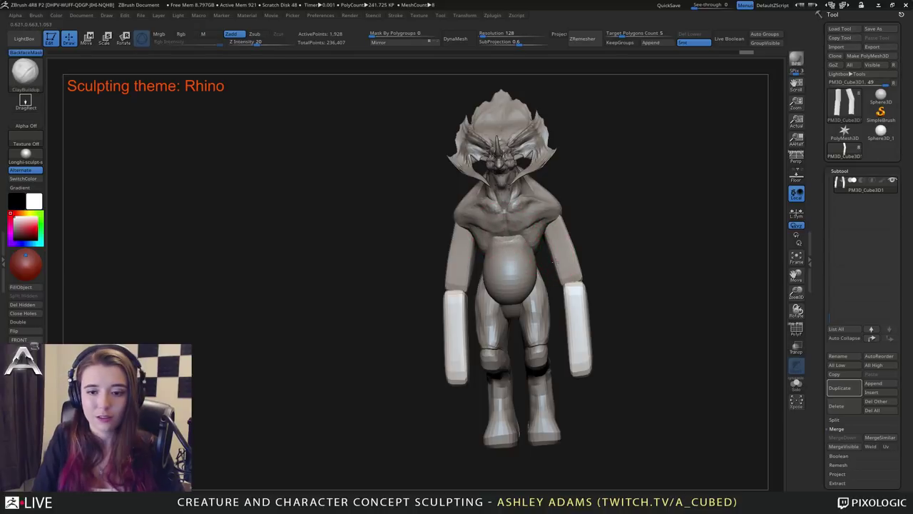
drag(570, 224, 628, 227)
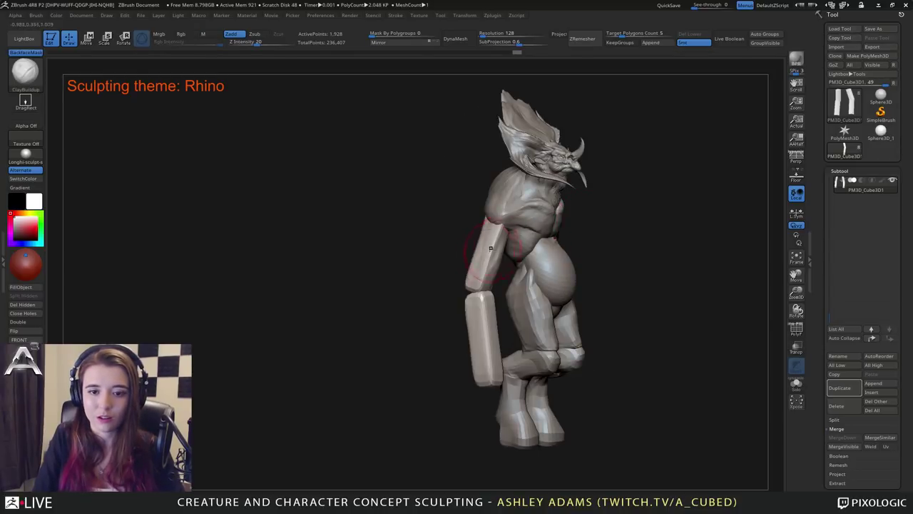
mouse_move(491, 248)
mouse_down()
mouse_move(482, 278)
mouse_move(396, 261)
mouse_up()
mouse_move(492, 246)
mouse_down()
mouse_move(485, 282)
mouse_move(413, 261)
mouse_up()
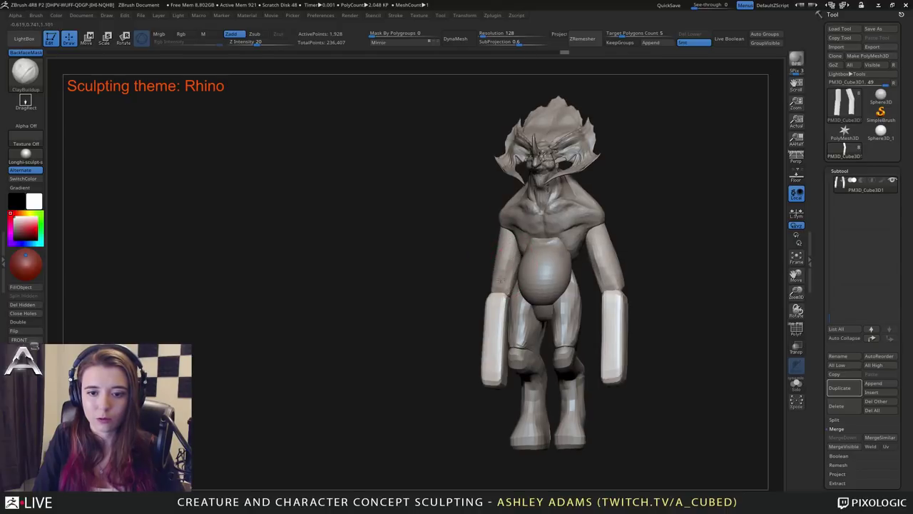
mouse_move(616, 280)
mouse_down()
mouse_move(587, 274)
mouse_move(592, 246)
mouse_move(583, 233)
mouse_move(544, 259)
mouse_move(549, 248)
mouse_move(555, 278)
mouse_up()
drag(558, 263, 553, 287)
drag(557, 273, 554, 294)
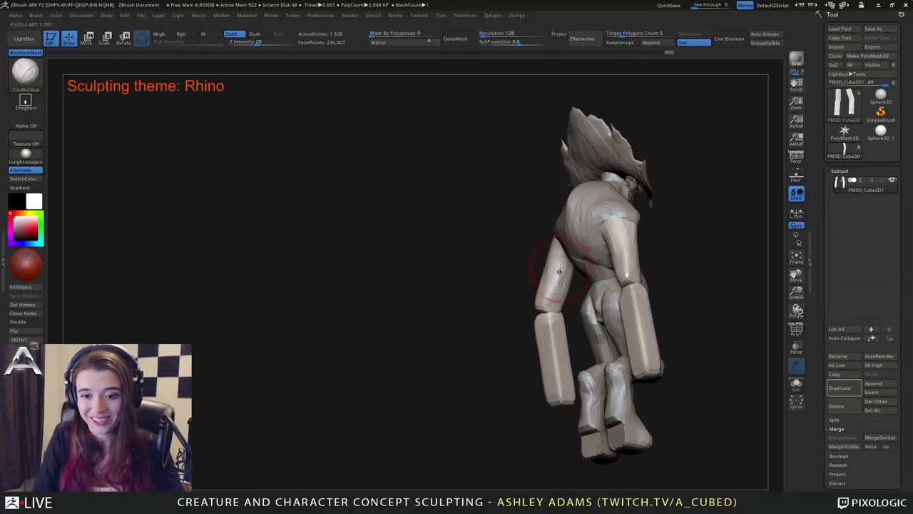
right_drag(554, 260, 547, 311)
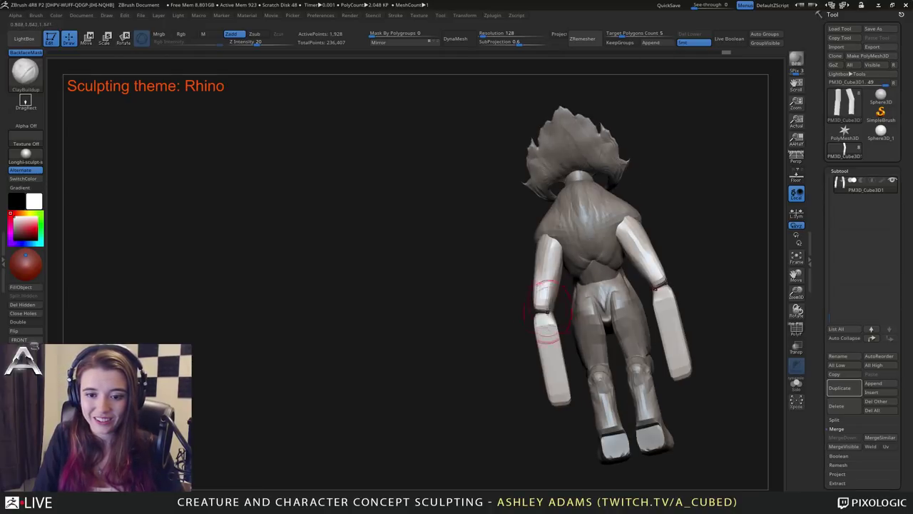
mouse_move(536, 299)
mouse_down()
mouse_move(544, 322)
mouse_move(544, 314)
mouse_up()
Shape the elbow joints with the Inflat brush and pull the elbow outline with SnakeHook in side view.
right_click(530, 304)
key(b)
key(i)
key(n)
mouse_move(524, 308)
right_down()
mouse_move(557, 308)
mouse_move(575, 264)
mouse_move(581, 285)
right_up()
key(b)
key(s)
key(h)
right_click(503, 328)
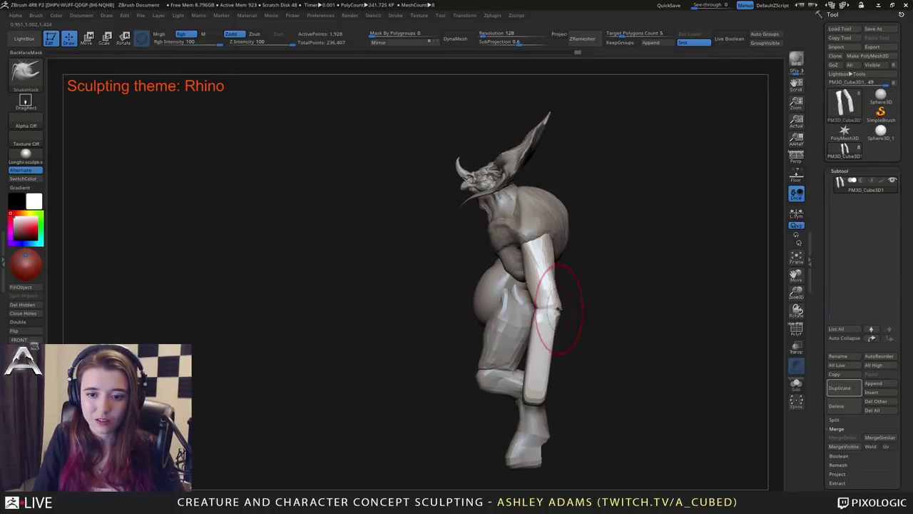
mouse_move(559, 310)
mouse_down()
mouse_move(542, 334)
mouse_move(550, 300)
mouse_move(539, 318)
mouse_move(532, 309)
mouse_move(566, 286)
mouse_move(550, 346)
mouse_move(539, 306)
mouse_move(546, 362)
mouse_move(531, 288)
mouse_up()
Round out the forearms and wrist ends with ClayBuildup strokes, working around the arms.
key(b)
key(c)
key(b)
right_drag(529, 287, 550, 295)
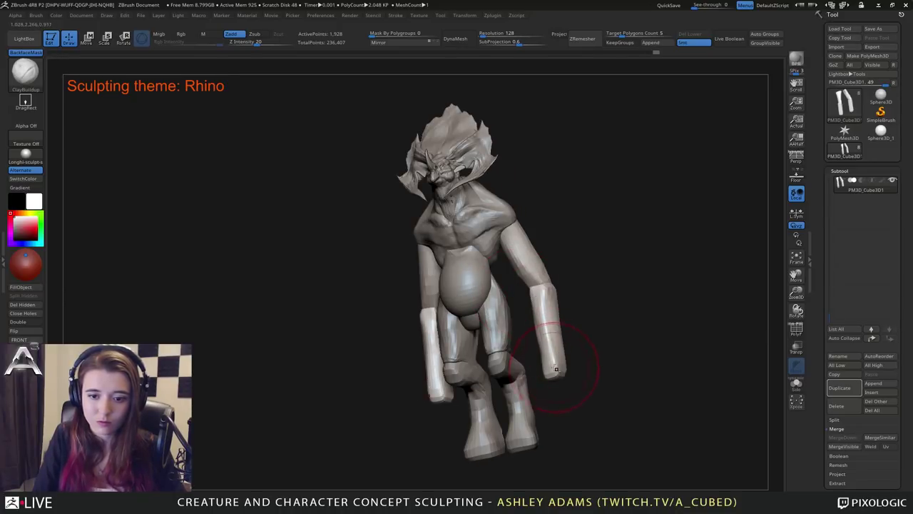
mouse_move(557, 368)
mouse_down()
mouse_move(545, 300)
mouse_move(553, 365)
mouse_move(552, 342)
mouse_up()
right_drag(552, 343, 504, 303)
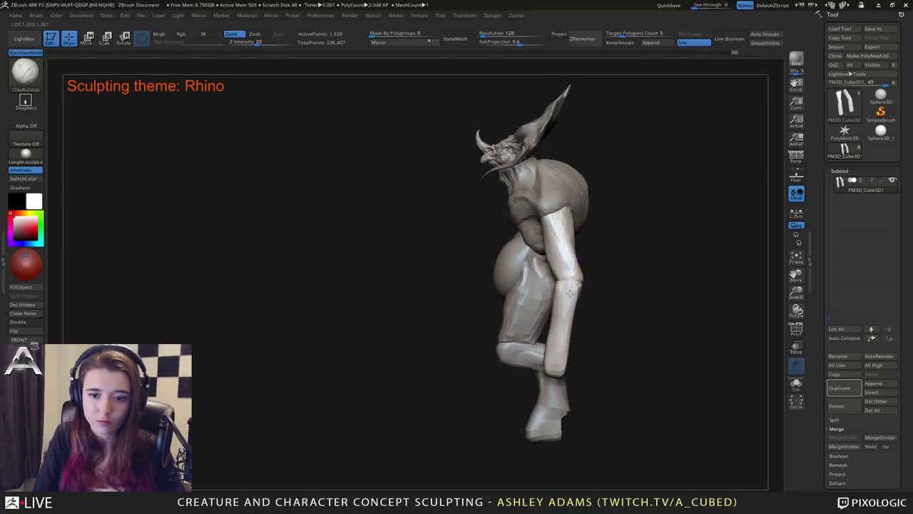
right_drag(576, 279, 506, 280)
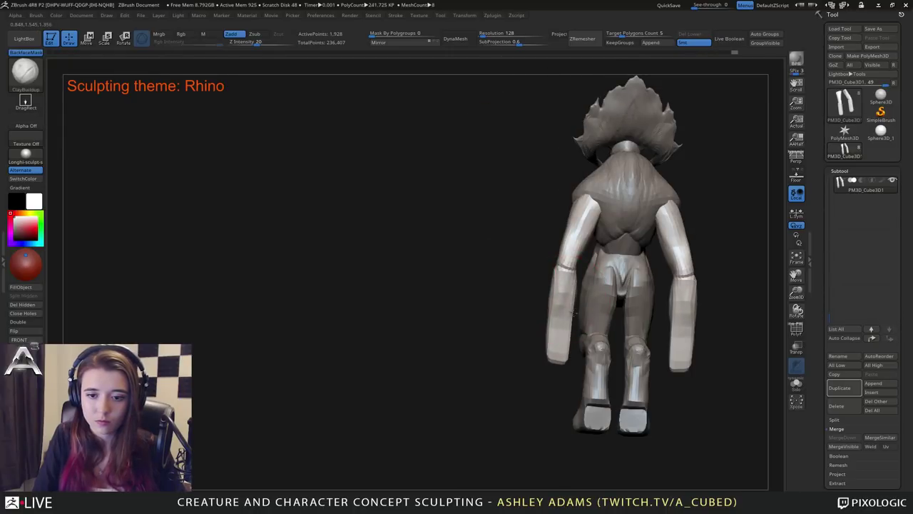
mouse_move(569, 299)
right_down()
mouse_move(559, 294)
mouse_move(548, 323)
mouse_move(592, 311)
right_up()
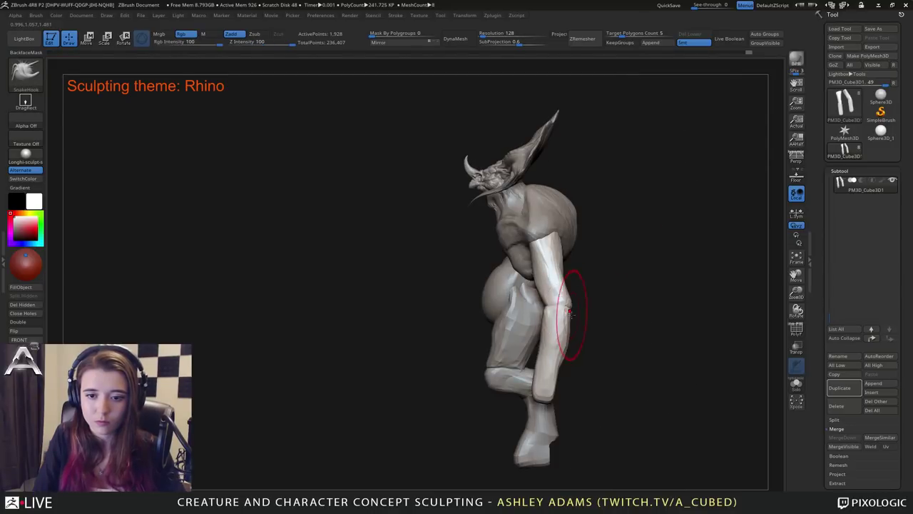
Adjust the upper arm and elbow silhouette in side view with the SnakeHook brush.
drag(562, 276, 536, 258)
right_click(499, 314)
mouse_move(568, 276)
right_down()
mouse_move(585, 280)
mouse_move(575, 281)
mouse_move(572, 307)
right_up()
alt+right_drag(573, 306, 566, 284)
key(space)
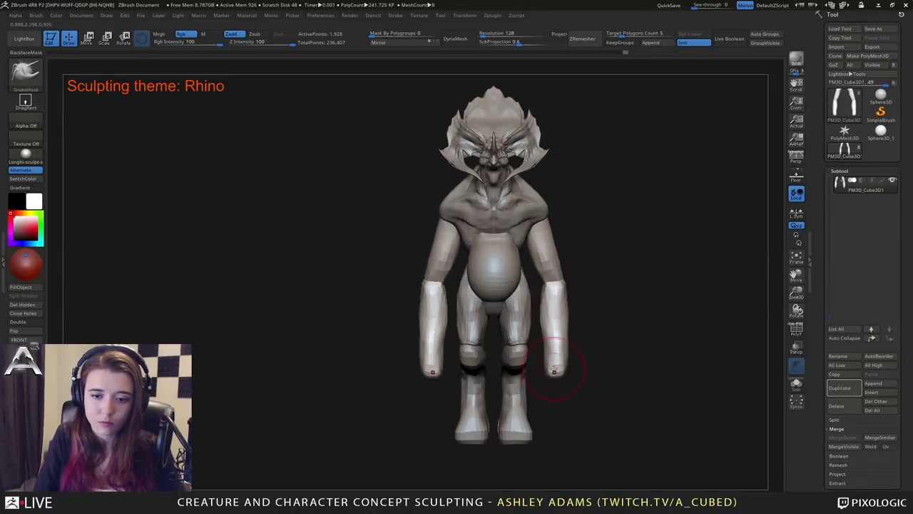
Shape the wrists and pull in the outer upper arms at the shoulders with a resized SnakeHook brush.
drag(554, 371, 562, 366)
right_click(563, 273)
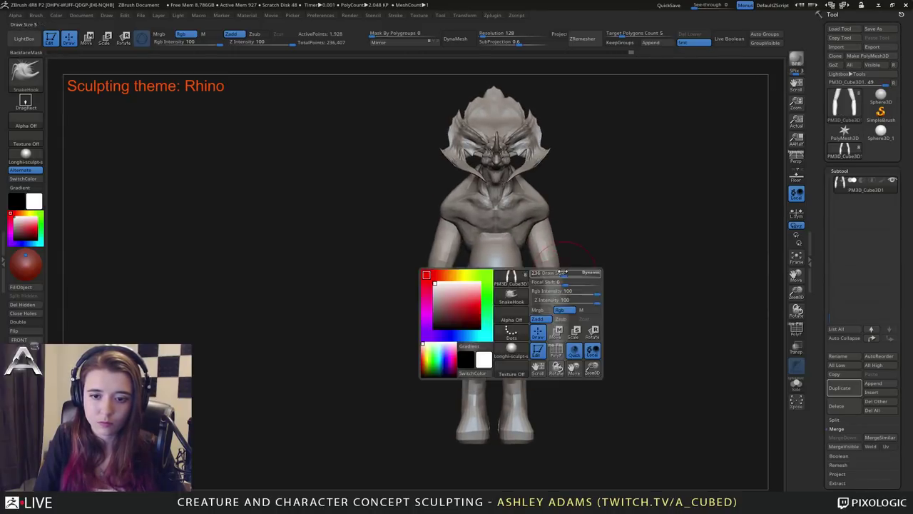
mouse_move(564, 273)
mouse_down()
mouse_move(584, 273)
mouse_move(554, 283)
mouse_up()
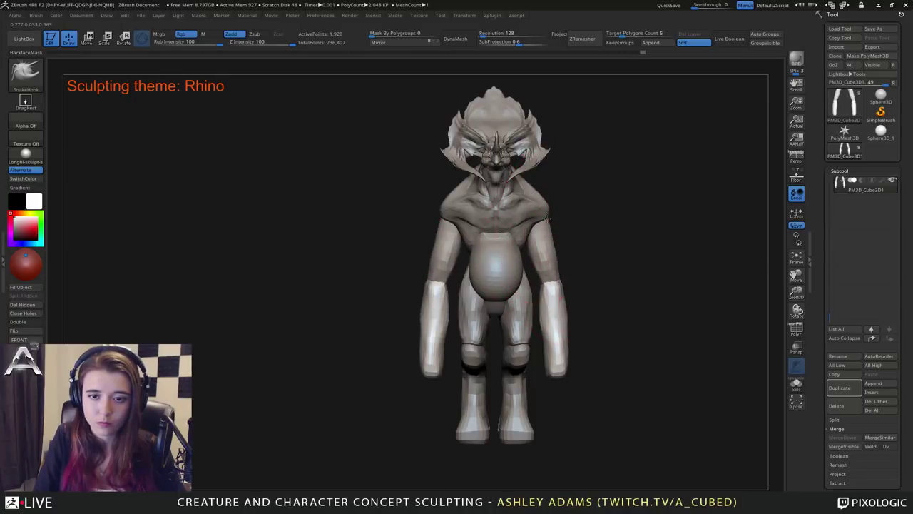
mouse_move(549, 217)
mouse_down()
mouse_move(587, 230)
mouse_move(488, 201)
mouse_move(560, 336)
mouse_move(542, 314)
mouse_move(561, 306)
mouse_move(507, 288)
mouse_move(518, 269)
mouse_up()
key(space)
drag(534, 228, 511, 228)
Select the head subtool with the move gizmo active and mask the neck, leaving the face and horn unmasked.
alt+click(488, 157)
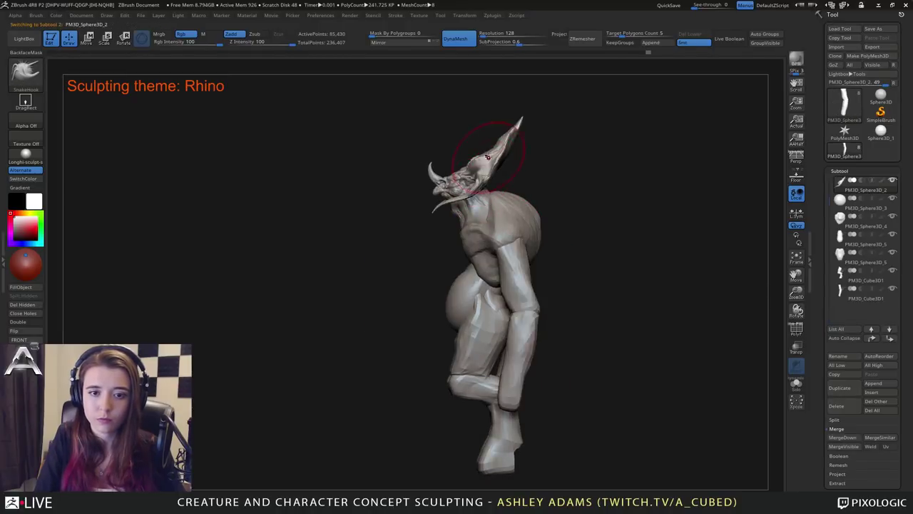
shift+drag(488, 157, 593, 191)
key(w)
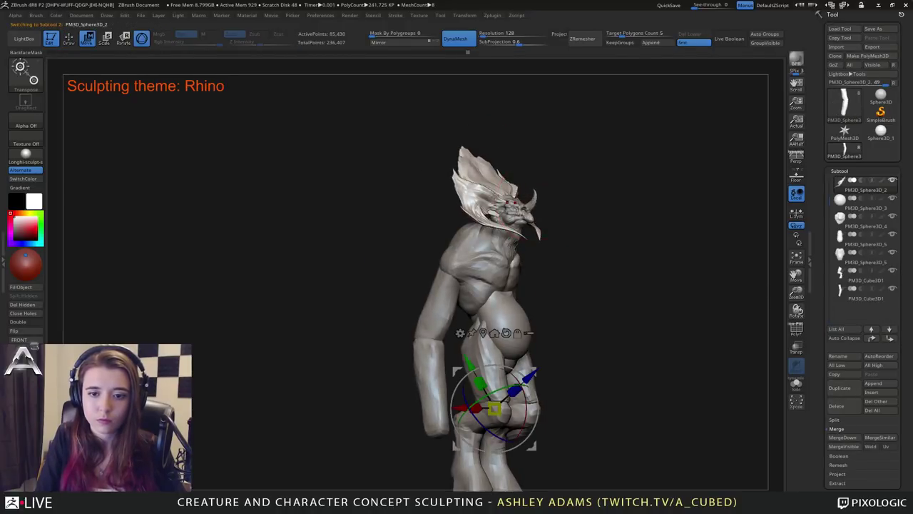
mouse_move(530, 371)
alt+mouse_down()
mouse_move(541, 182)
mouse_move(584, 208)
mouse_move(605, 202)
mouse_move(568, 214)
alt+mouse_up()
alt+click(575, 207)
mouse_move(584, 147)
ctrl+mouse_down()
mouse_move(457, 156)
mouse_move(422, 224)
mouse_move(535, 275)
mouse_move(574, 147)
ctrl+mouse_up()
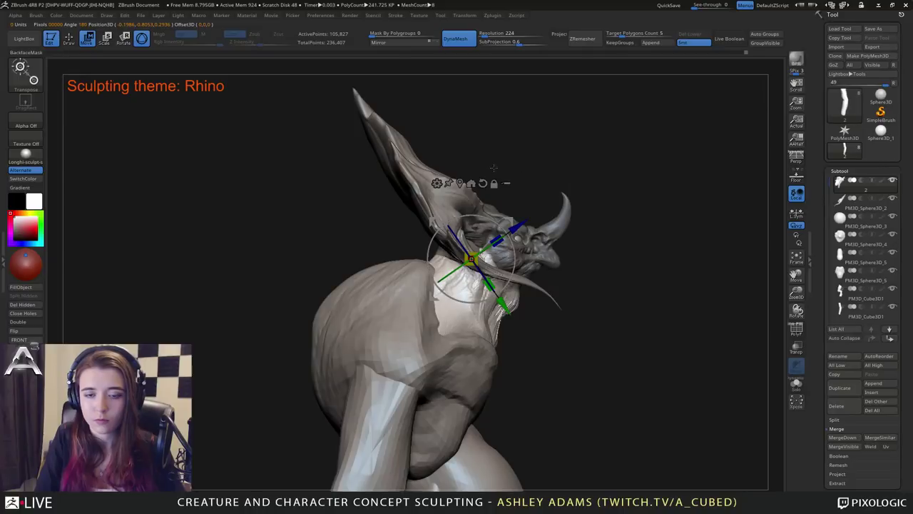
ctrl+click(587, 186)
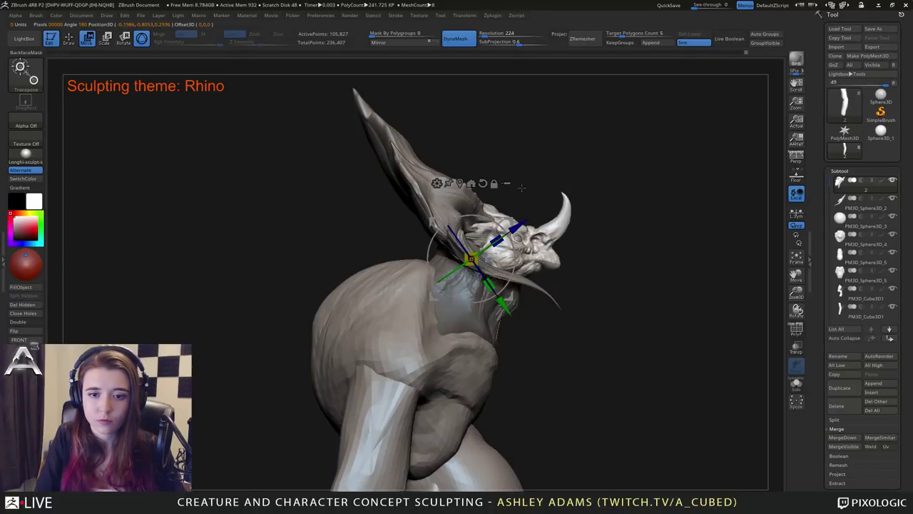
Turn on multi-subtool transforming and limit it to the head and its frill.
ctrl+shift+click(596, 364)
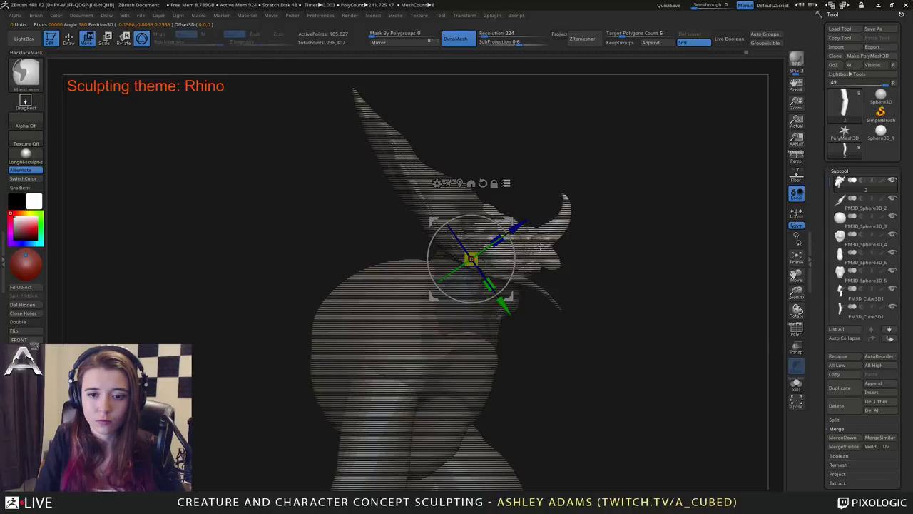
ctrl+shift+click(529, 248)
ctrl+shift+click(422, 174)
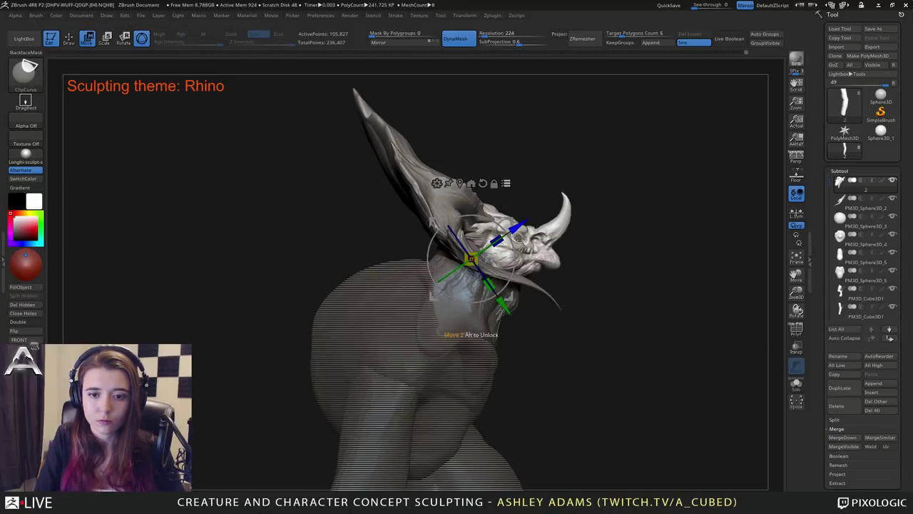
Reposition the head and frill together and tilt them forward and down, and clear the neck mask.
mouse_move(575, 312)
alt+mouse_down()
mouse_move(550, 264)
mouse_move(502, 271)
mouse_move(474, 251)
mouse_move(479, 238)
alt+mouse_up()
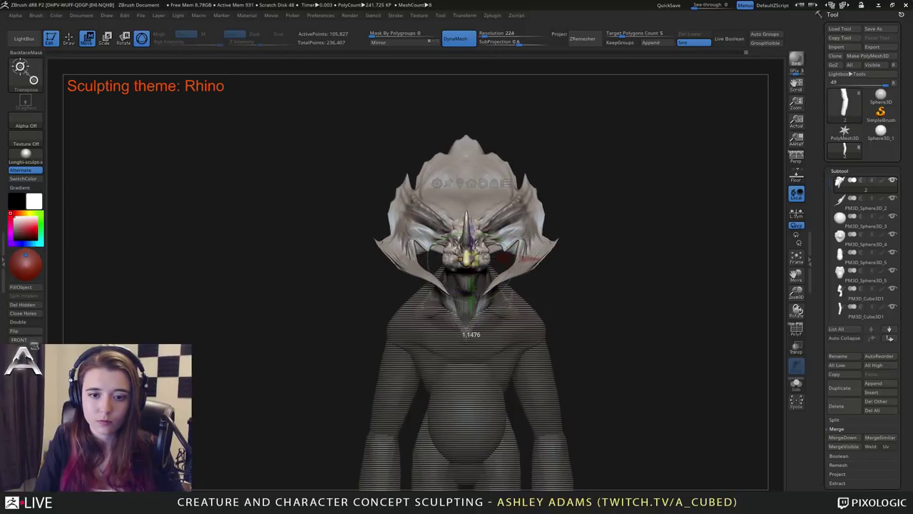
ctrl+right_drag(536, 314, 619, 323)
drag(549, 213, 543, 217)
drag(605, 328, 522, 296)
alt+right_drag(521, 297, 554, 189)
drag(565, 175, 568, 240)
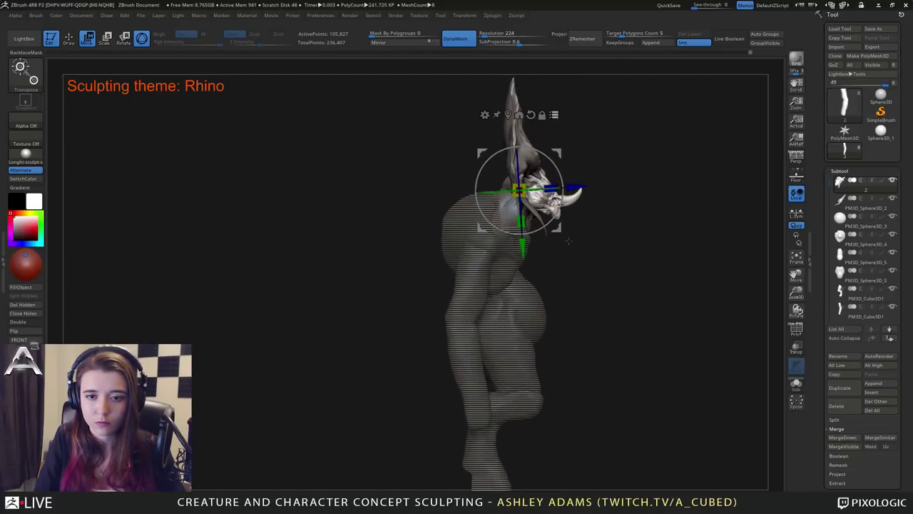
drag(561, 177, 559, 150)
mouse_move(572, 154)
mouse_down()
mouse_move(617, 157)
mouse_move(601, 202)
mouse_move(640, 220)
mouse_up()
Return to draw mode, adjust the neck with SnakeHook and build up its back with ClayBuildup.
key(q)
right_click(522, 194)
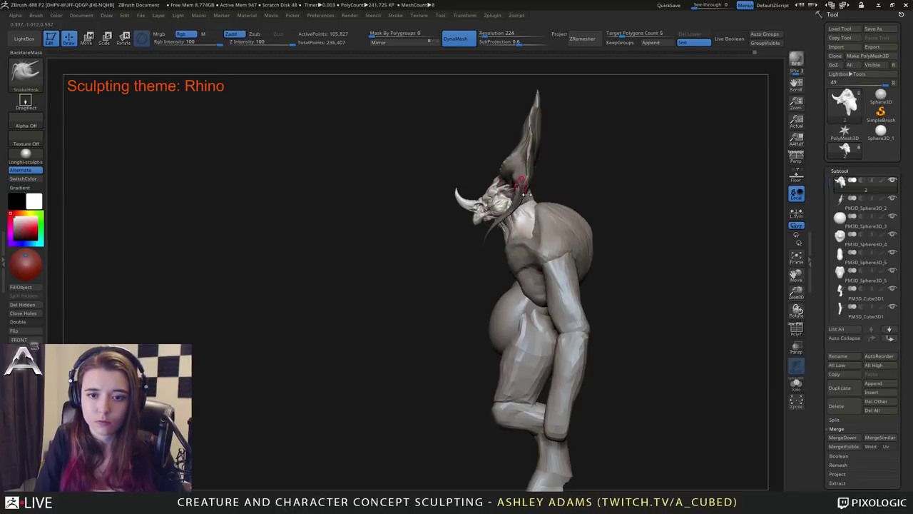
mouse_move(521, 187)
ctrl+right_down()
mouse_move(540, 214)
mouse_move(543, 174)
mouse_move(533, 208)
ctrl+right_up()
right_click(541, 207)
key(b)
key(c)
key(b)
key(space)
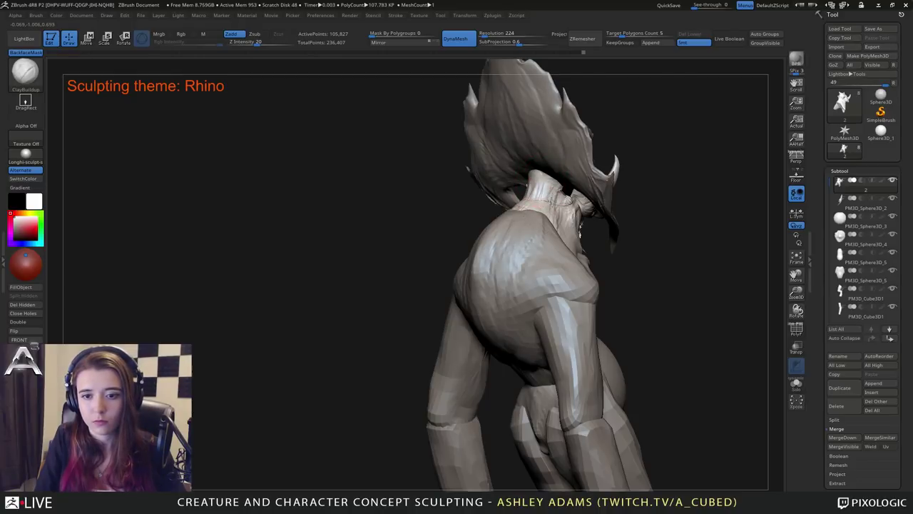
mouse_move(560, 216)
shift+right_down()
mouse_move(549, 177)
mouse_move(591, 170)
shift+right_up()
Refine the neck's silhouette where it meets the torso, using the SnakeHook and Move brushes.
key(b)
key(s)
key(h)
mouse_move(533, 201)
right_down()
mouse_move(569, 189)
mouse_move(570, 221)
right_up()
key(b)
key(m)
key(v)
ctrl+right_drag(605, 253, 600, 230)
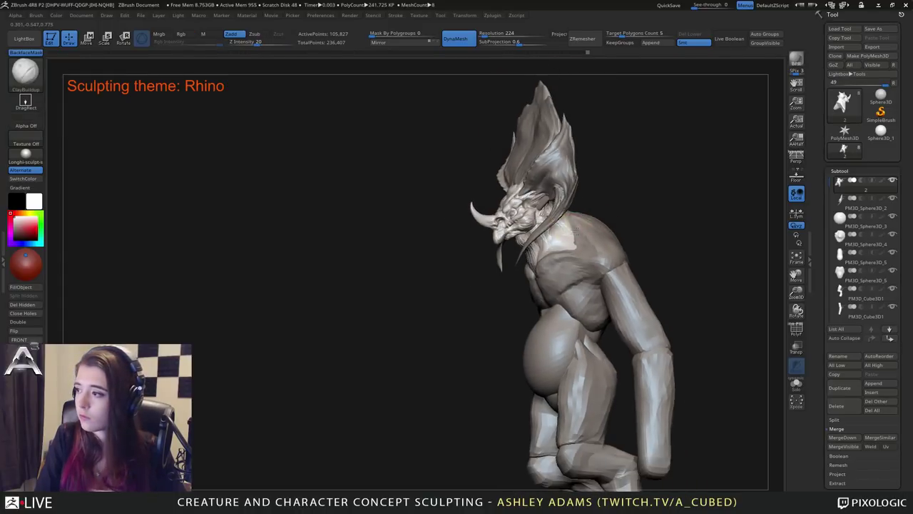
Select the frill subtool and pull its upper tip backward in side view with the SnakeHook brush.
right_drag(531, 227, 571, 229)
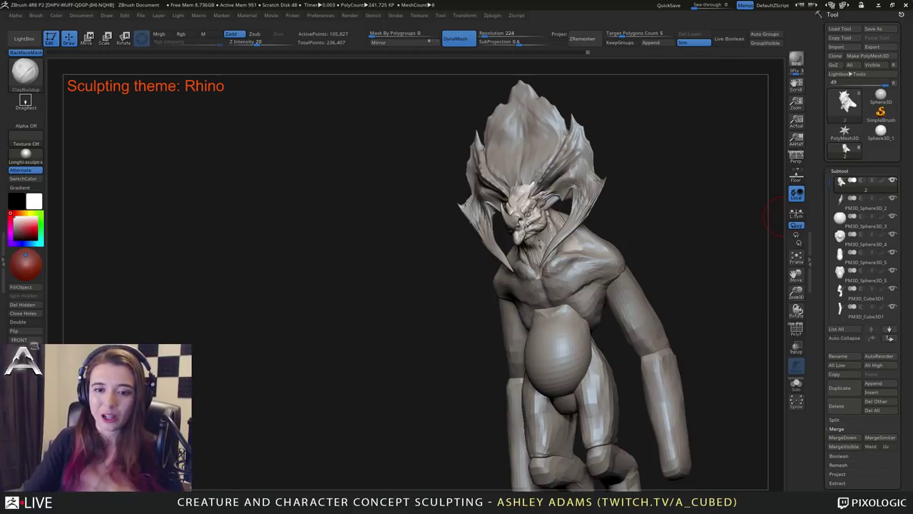
mouse_move(628, 214)
mouse_down()
mouse_move(756, 214)
mouse_move(628, 207)
mouse_up()
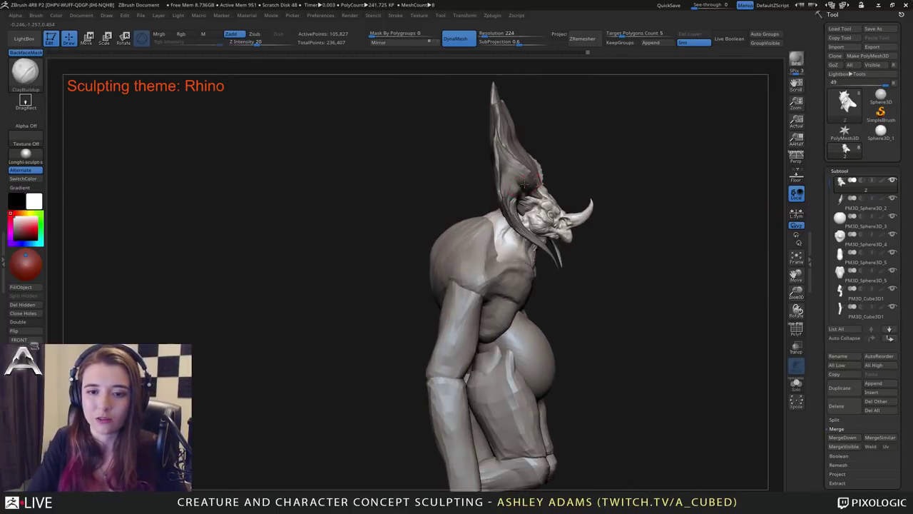
right_drag(524, 184, 555, 193)
ctrl+right_drag(555, 232, 554, 200)
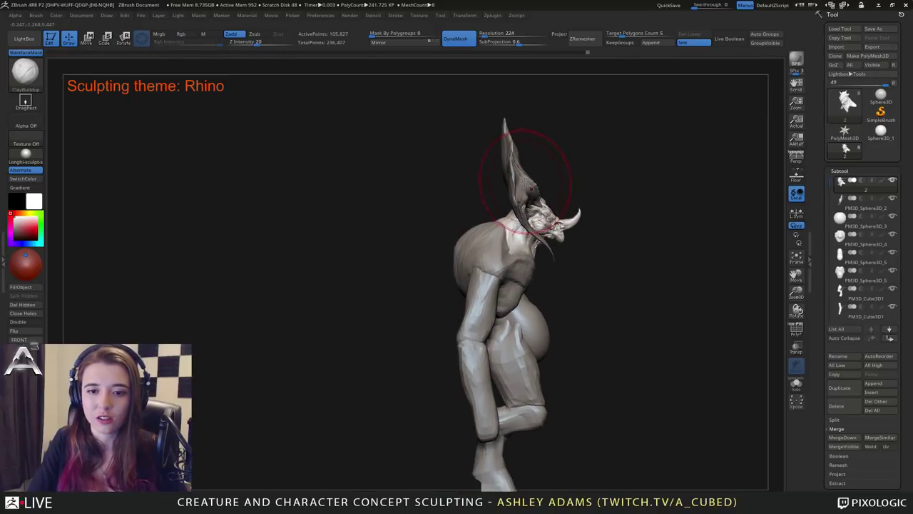
alt+click(534, 175)
key(space)
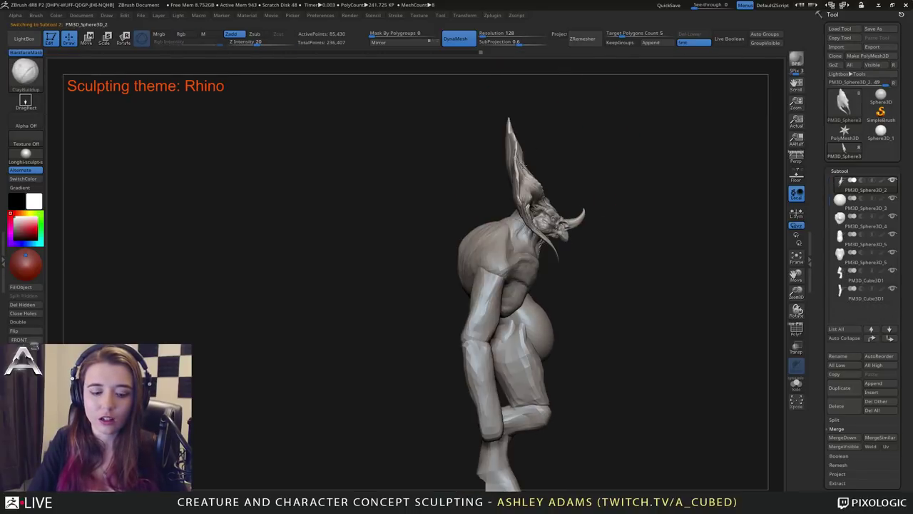
key(b)
key(s)
key(h)
alt+right_drag(537, 148, 547, 173)
drag(519, 150, 510, 152)
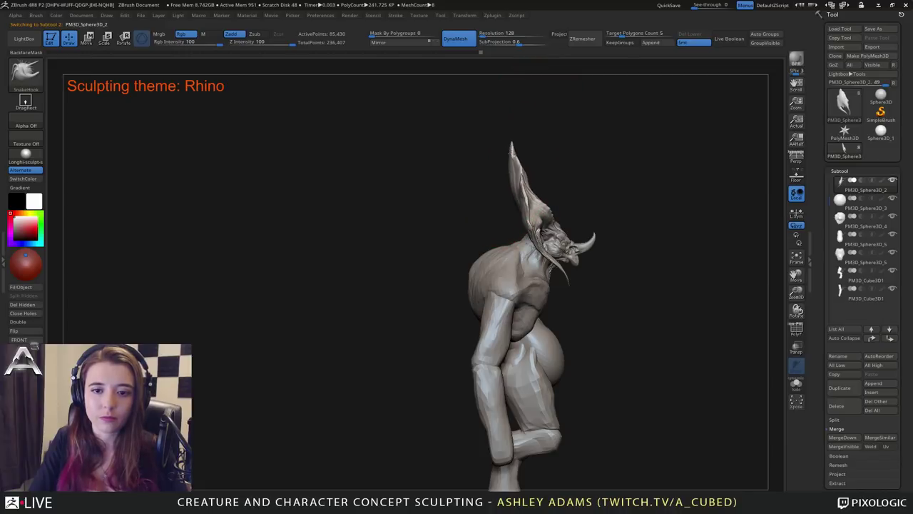
Resize the SnakeHook brush and adjust the frill's inner base where it meets the forehead on both sides.
key(space)
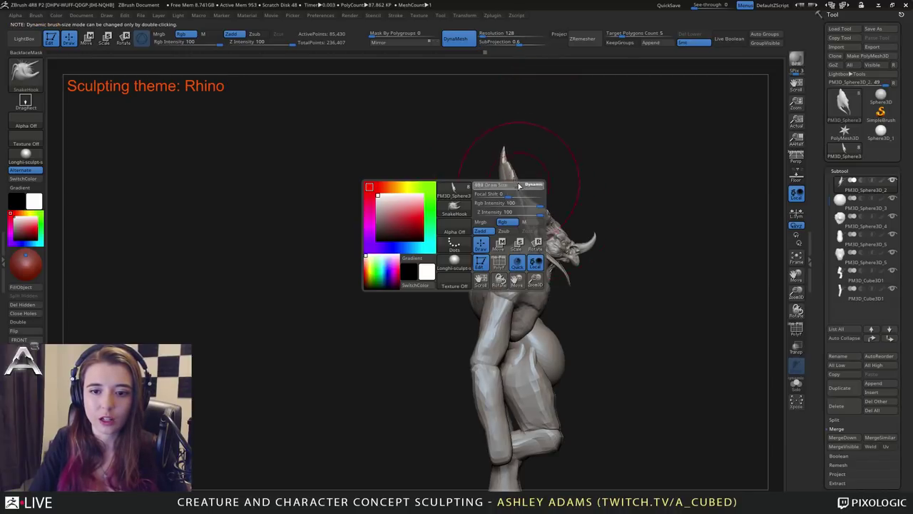
mouse_move(519, 186)
right_down()
mouse_move(467, 187)
mouse_move(501, 186)
mouse_move(500, 237)
mouse_move(519, 244)
mouse_move(478, 247)
right_up()
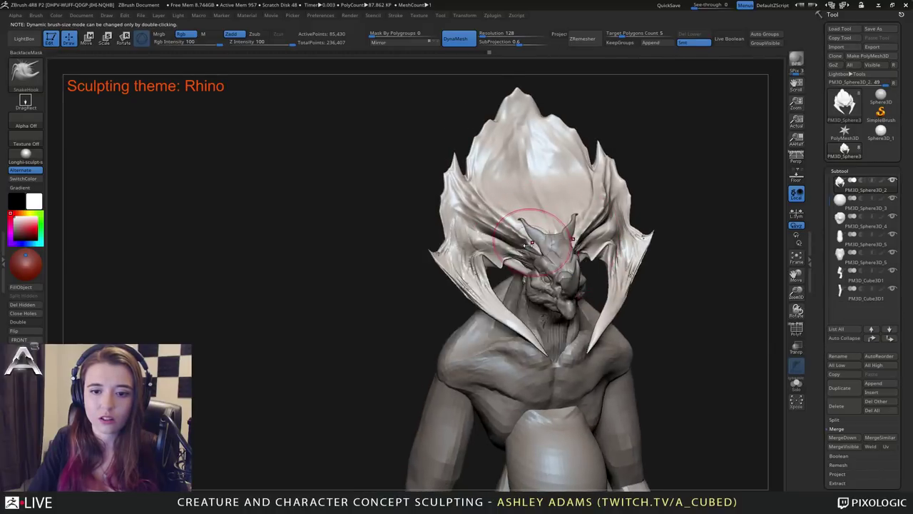
right_drag(539, 236, 557, 265)
key(space)
drag(543, 259, 529, 259)
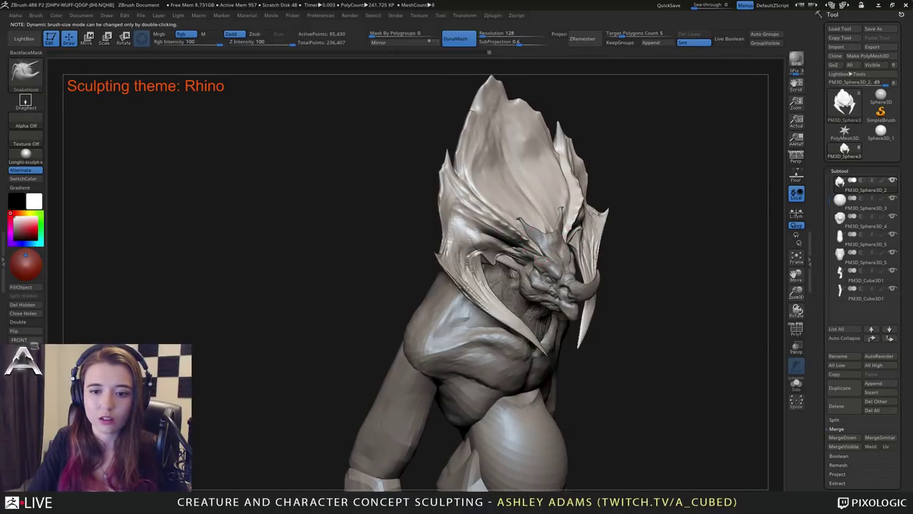
drag(677, 299, 702, 296)
Select the head subtool and pull its mirrored brow horns down toward the skull with the SnakeHook brush.
alt+click(532, 229)
key(space)
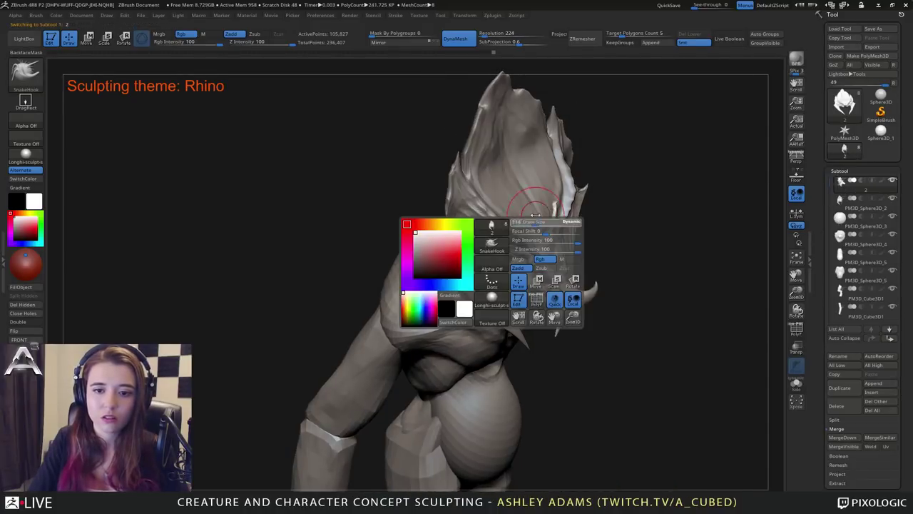
right_drag(508, 213, 464, 207)
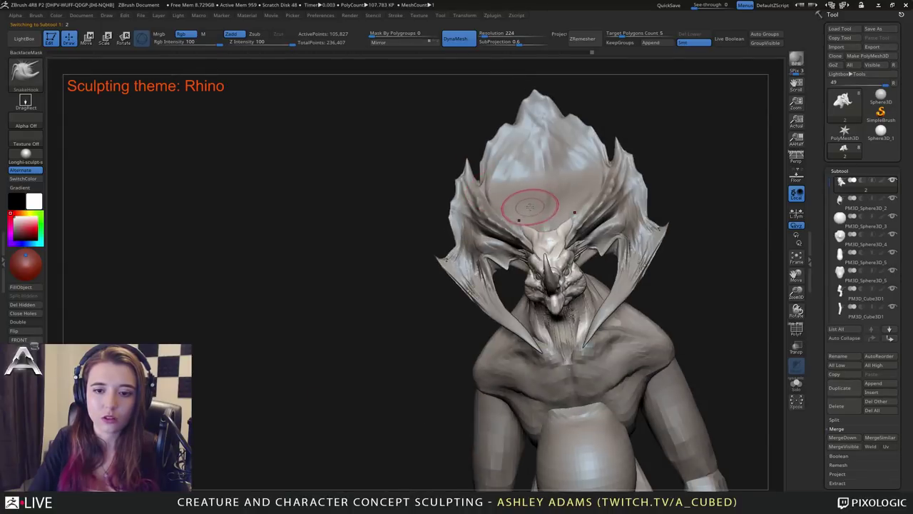
drag(520, 212, 525, 235)
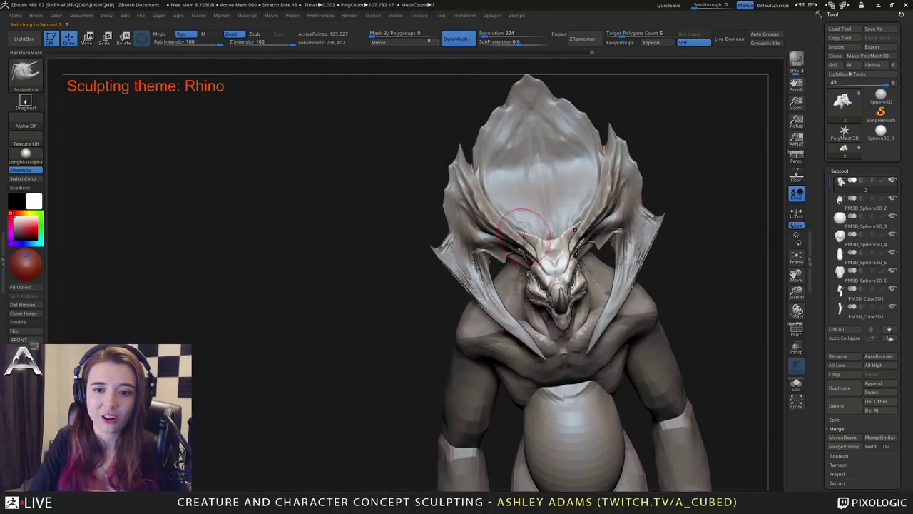
right_drag(506, 222, 553, 228)
key(space)
drag(546, 258, 530, 258)
Refine the brow horn tips with a smaller SnakeHook brush and smooth the forehead where it meets the frill.
right_drag(570, 250, 528, 246)
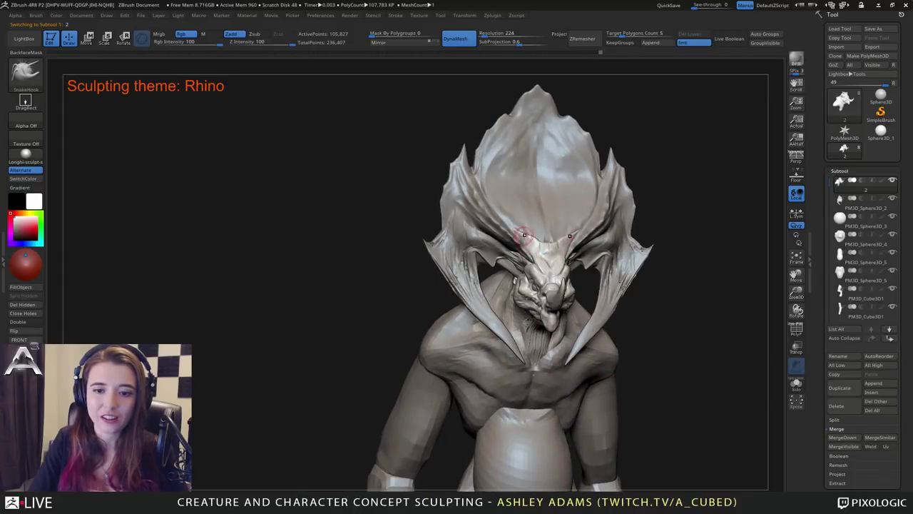
mouse_move(524, 236)
mouse_down()
mouse_move(517, 241)
mouse_move(532, 238)
mouse_up()
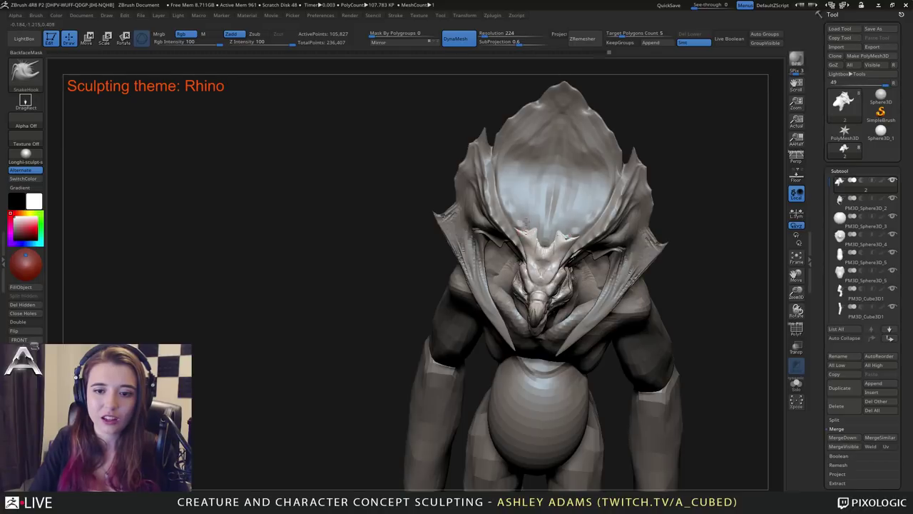
drag(522, 226, 556, 230)
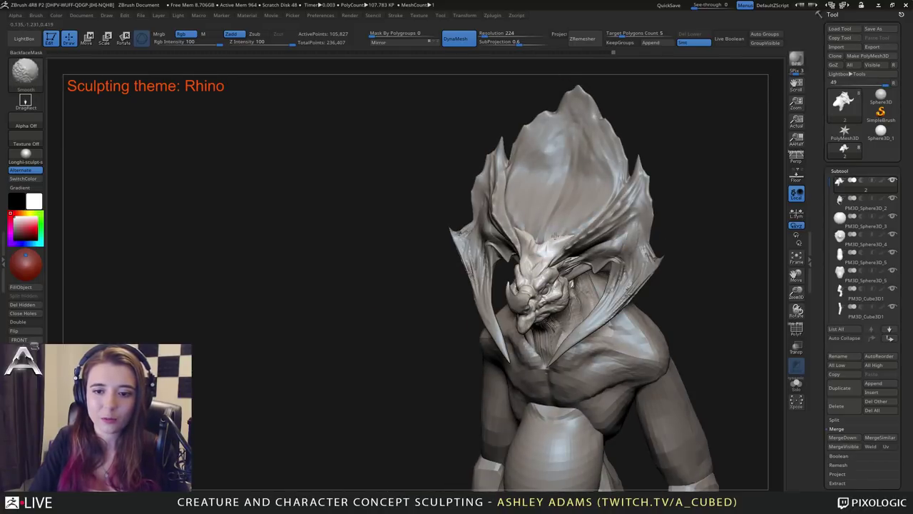
mouse_move(555, 236)
right_down()
mouse_move(566, 230)
mouse_move(518, 250)
right_up()
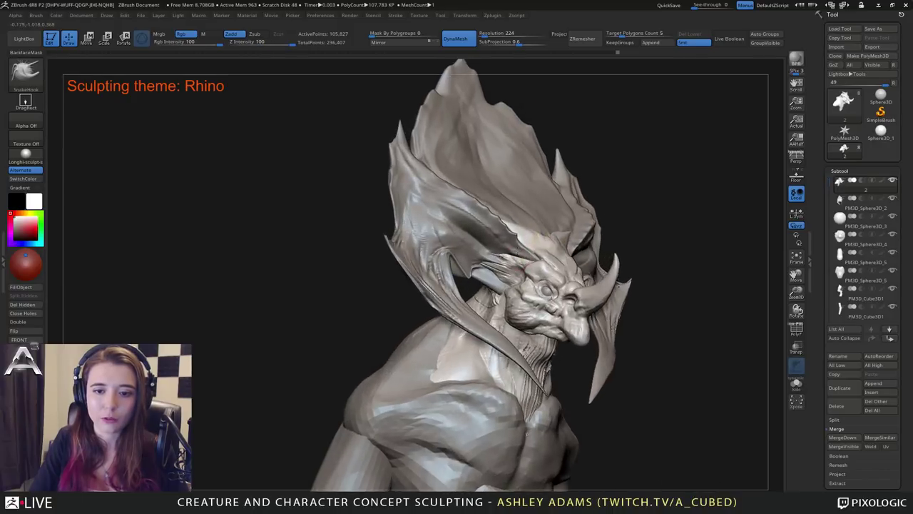
mouse_move(499, 236)
mouse_down()
mouse_move(475, 248)
mouse_move(491, 251)
mouse_up()
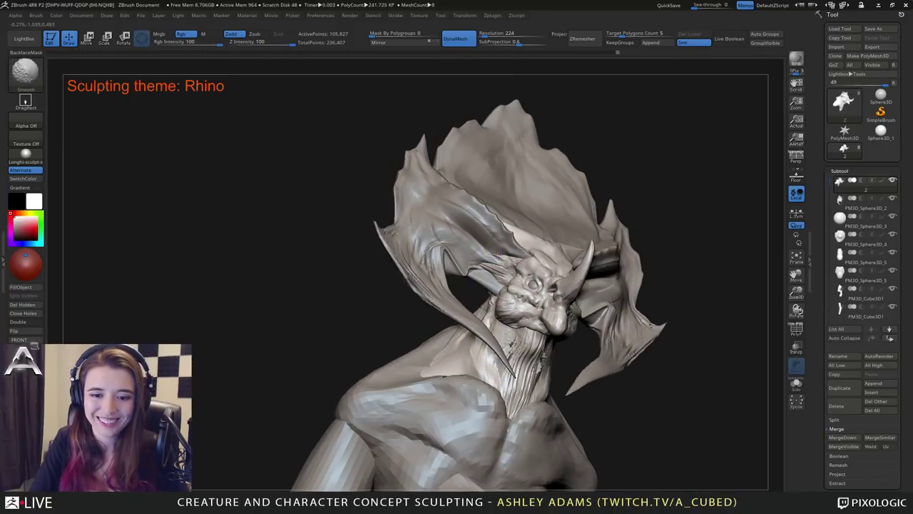
mouse_move(499, 254)
right_down()
mouse_move(486, 249)
mouse_move(492, 225)
mouse_move(532, 220)
right_up()
ctrl+right_drag(531, 220, 533, 247)
Select the frill subtool and adjust its lower part beside the cheek with the SnakeHook brush.
alt+click(517, 246)
right_drag(533, 246, 571, 234)
drag(571, 232, 492, 242)
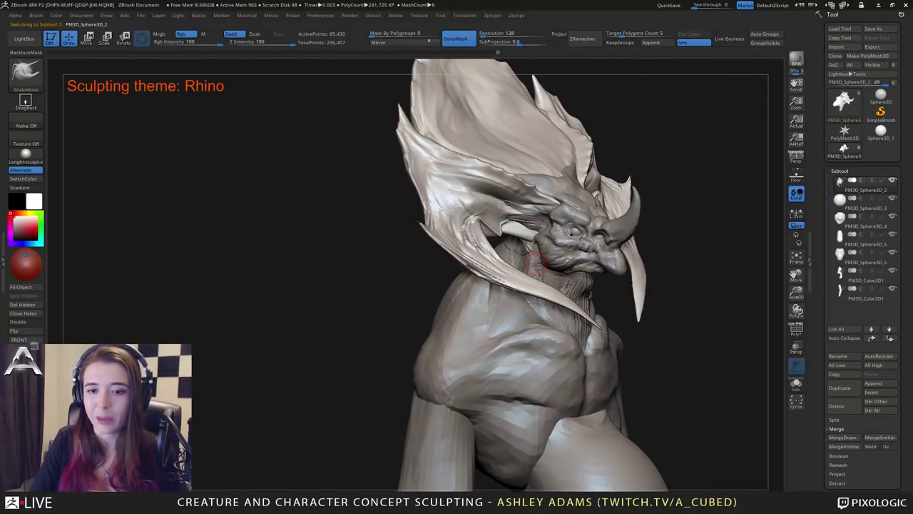
Select the head and neck subtool and pull the back of the neck upward behind the frill in side view.
alt+click(535, 265)
mouse_move(536, 265)
right_down()
mouse_move(589, 280)
mouse_move(564, 282)
right_up()
key(space)
mouse_move(476, 268)
mouse_down()
mouse_move(489, 281)
mouse_move(420, 296)
mouse_move(446, 258)
mouse_move(464, 265)
mouse_move(478, 249)
mouse_up()
key(space)
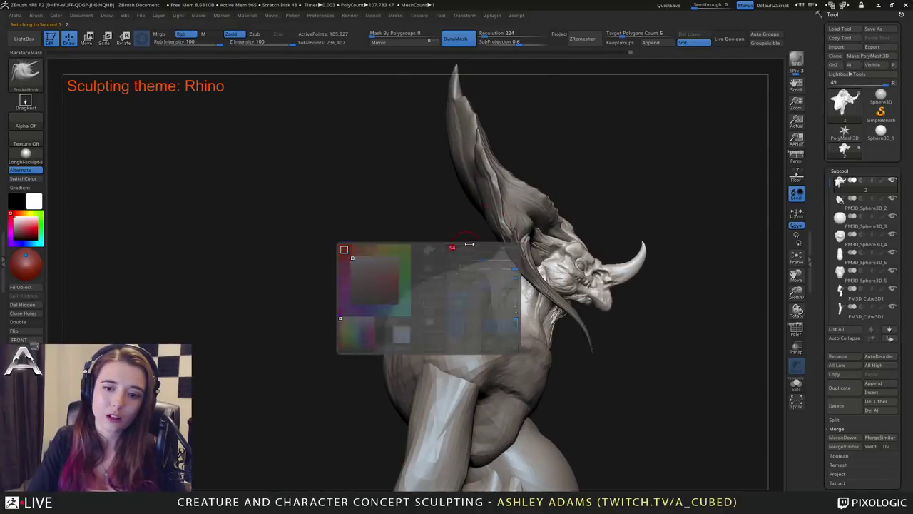
Build up muscle forms on the back and side of the creature's neck with the ClayBuildup brush.
right_drag(470, 244, 487, 255)
key(b)
key(c)
key(b)
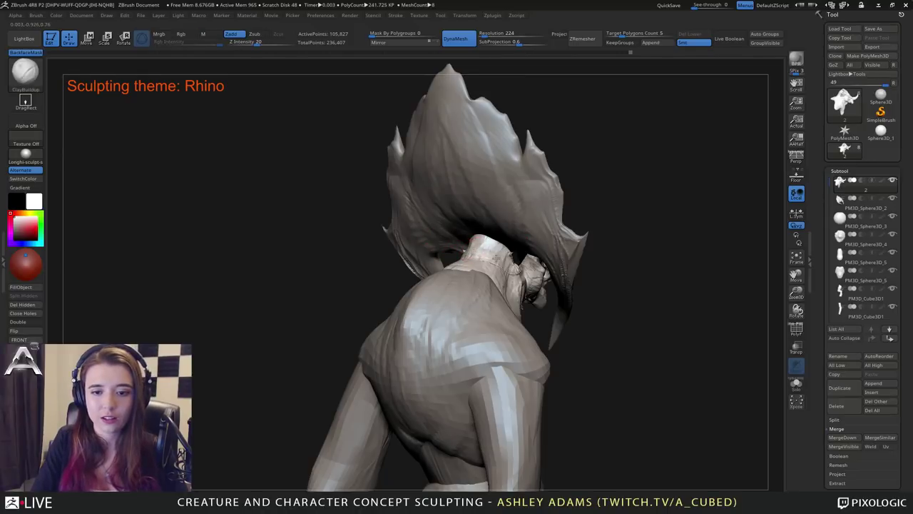
right_drag(504, 248, 560, 259)
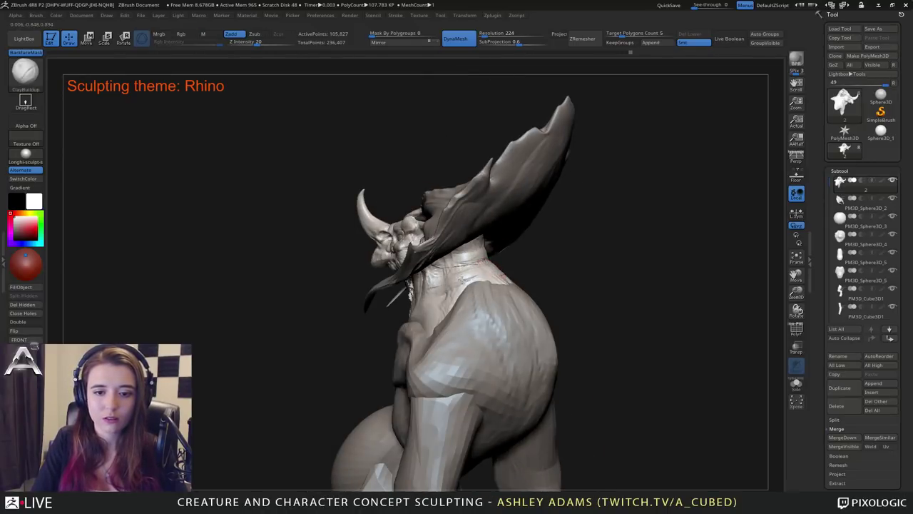
drag(440, 255, 467, 275)
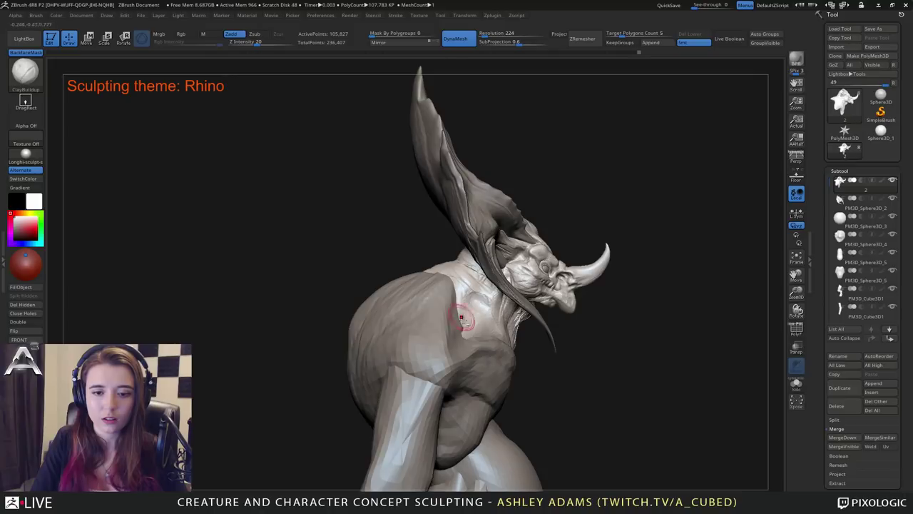
drag(462, 319, 473, 251)
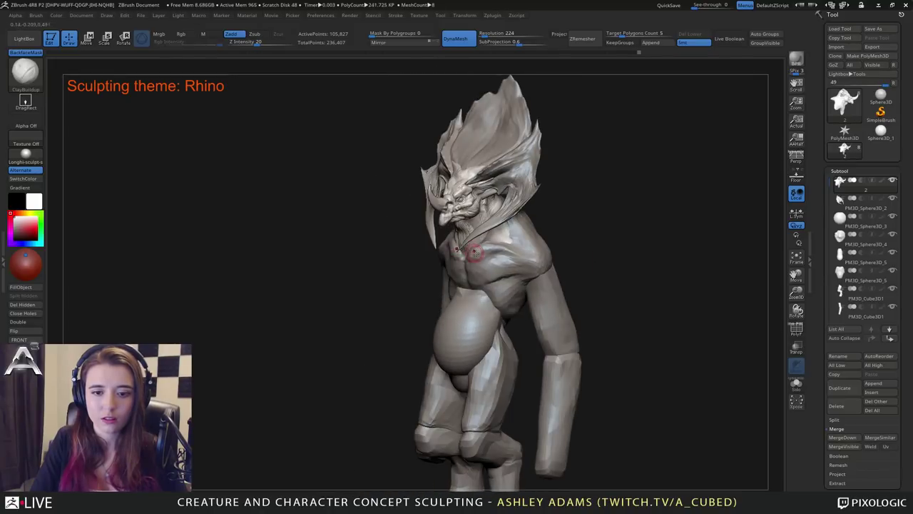
Make the torso the active subtool and reshape its shoulders over the upper arms with the SnakeHook brush.
alt+click(475, 252)
right_drag(485, 251, 521, 251)
right_click(495, 247)
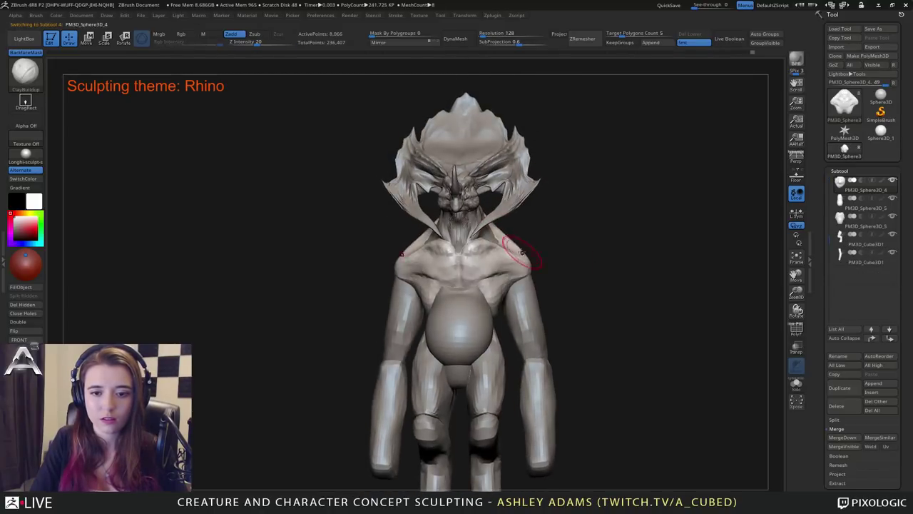
key(b)
key(s)
key(h)
mouse_move(529, 258)
mouse_down()
mouse_move(522, 264)
mouse_move(540, 249)
mouse_move(561, 257)
mouse_up()
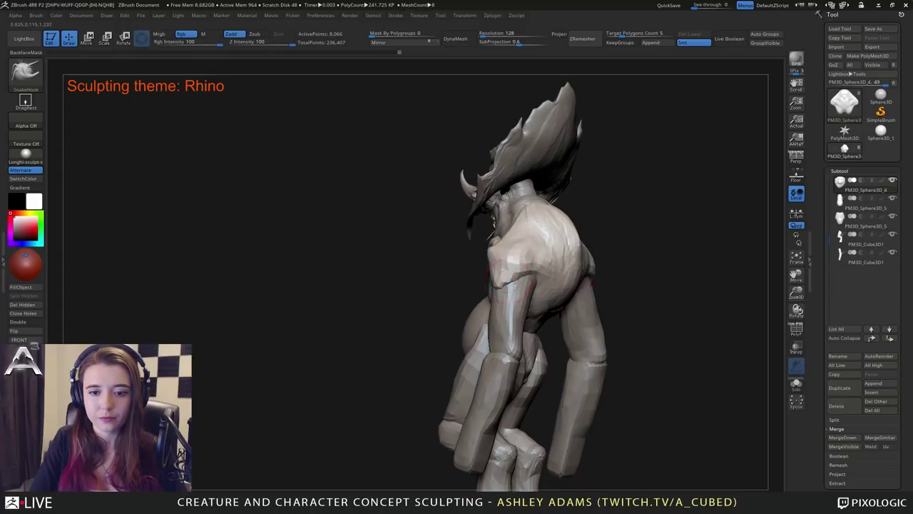
drag(499, 278, 488, 286)
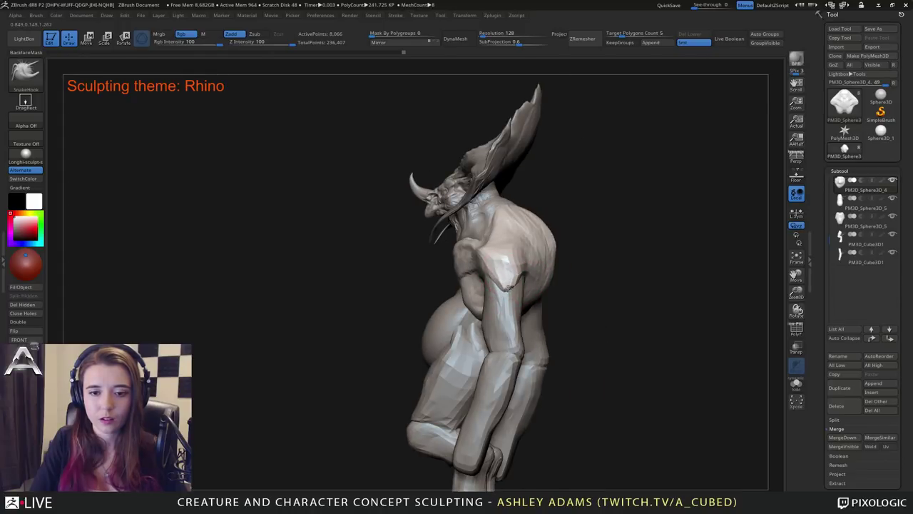
Add muscle volume to the torso's upper back and shoulder blades with the ClayBuildup brush.
key(b)
key(c)
key(b)
mouse_move(504, 235)
right_down()
mouse_move(524, 237)
mouse_move(491, 233)
right_up()
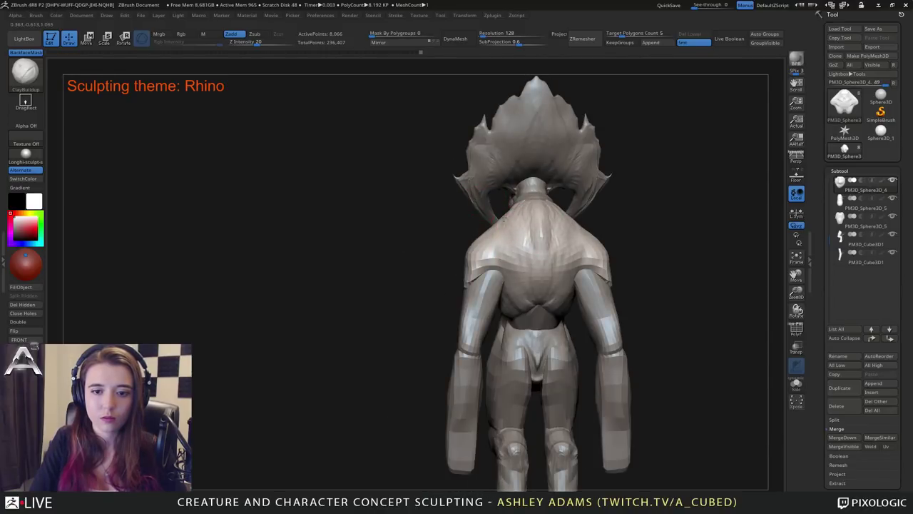
right_drag(462, 243, 485, 247)
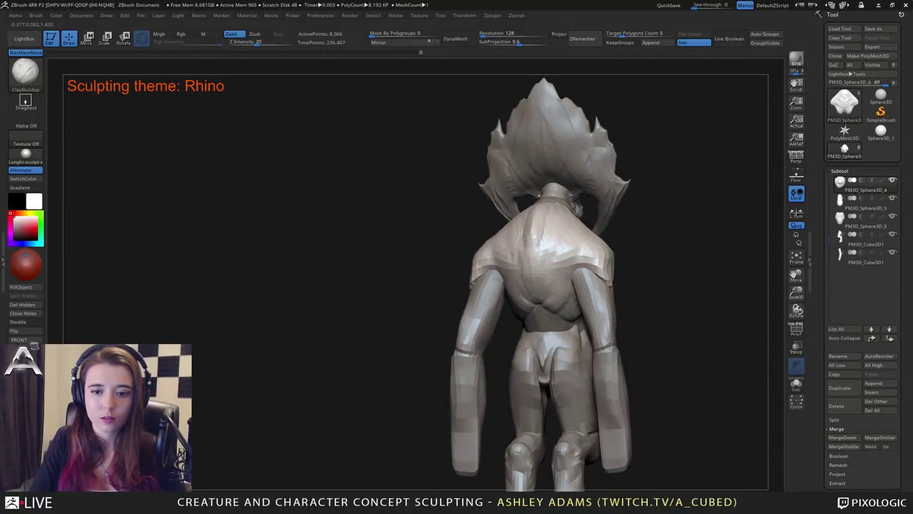
right_drag(512, 299, 530, 278)
right_drag(488, 258, 530, 266)
Reshape the front of the torso above the belly with the SnakeHook brush, using a draw size of 357.
right_drag(419, 200, 428, 318)
alt+click(456, 268)
right_click(428, 318)
right_drag(464, 258, 524, 265)
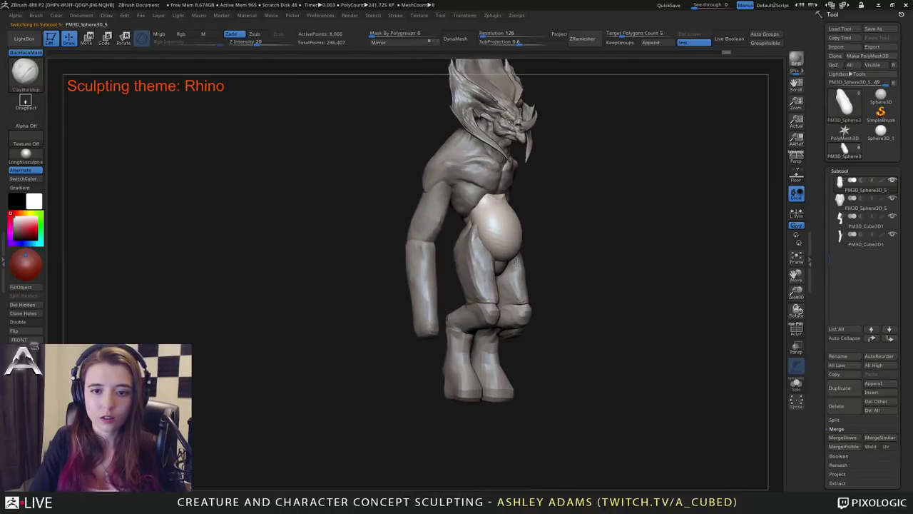
alt+click(485, 185)
right_click(484, 236)
key(b)
key(s)
key(h)
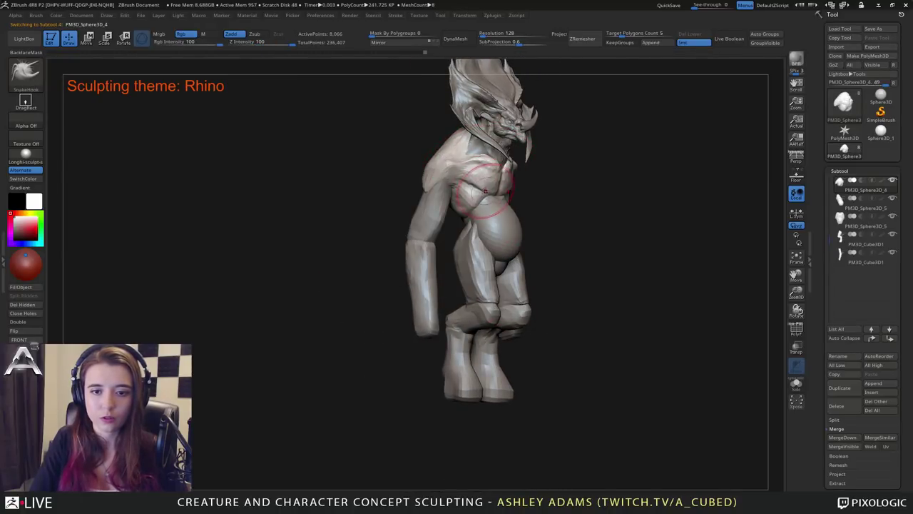
right_drag(477, 182, 401, 181)
key(space)
right_drag(518, 184, 543, 183)
key(space)
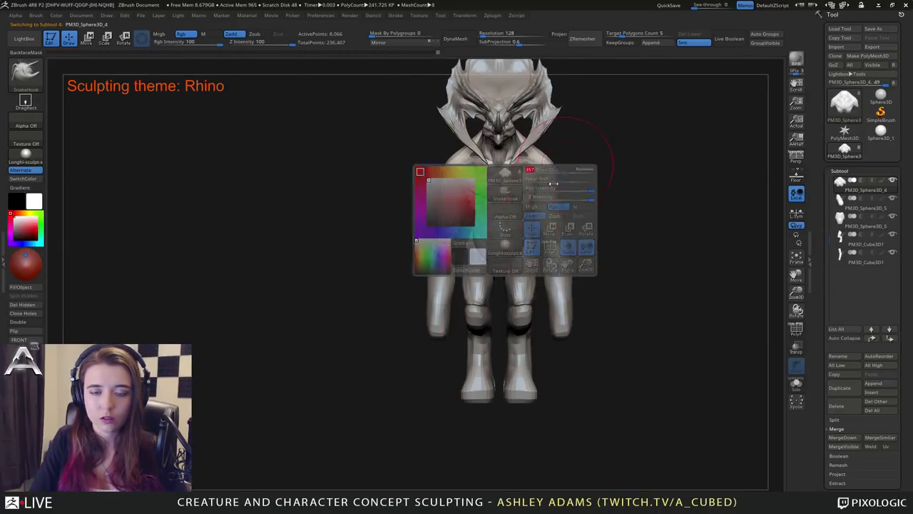
Make the belly the active subtool and reposition the unlocked move gizmo over it.
alt+click(512, 227)
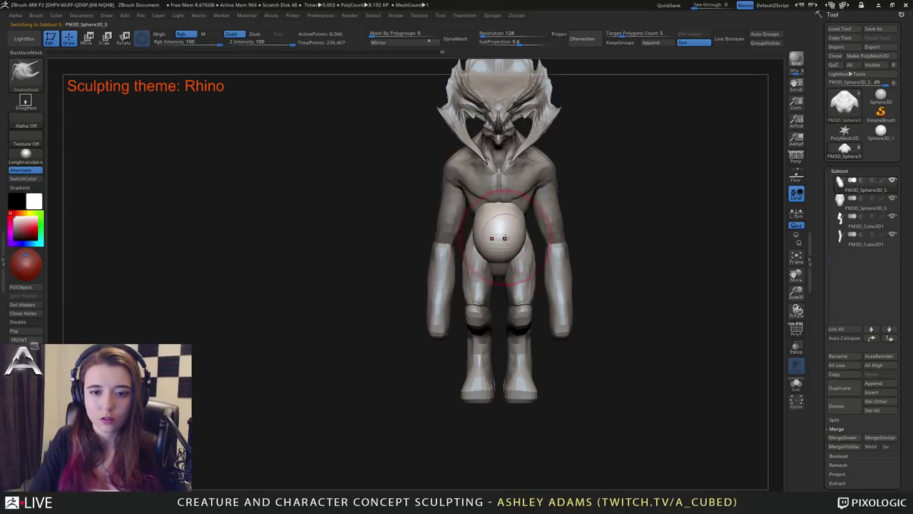
key(w)
mouse_move(567, 178)
alt+right_down()
mouse_move(536, 256)
mouse_move(534, 197)
alt+right_up()
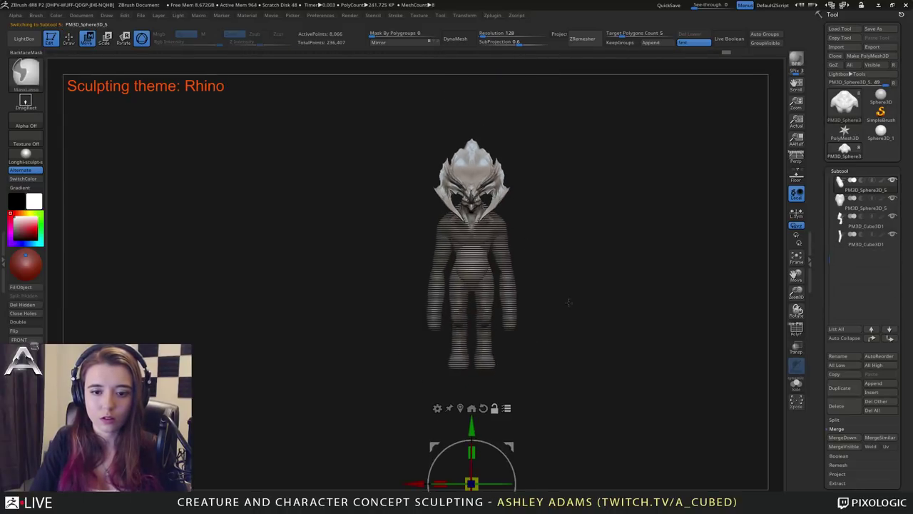
alt+drag(472, 426, 472, 216)
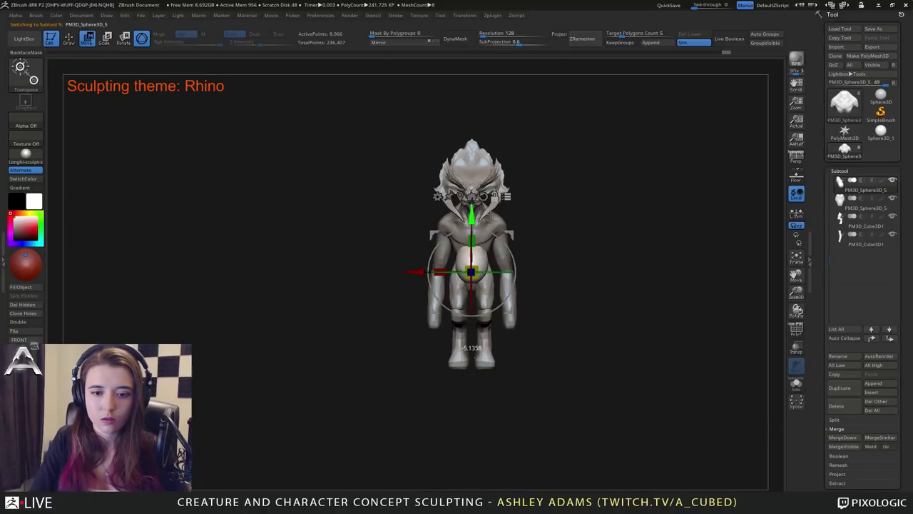
Limit the transform selection to the belly, pelvis and legs and move them down by about 0.2 units.
ctrl+shift+click(485, 281)
ctrl+shift+click(485, 328)
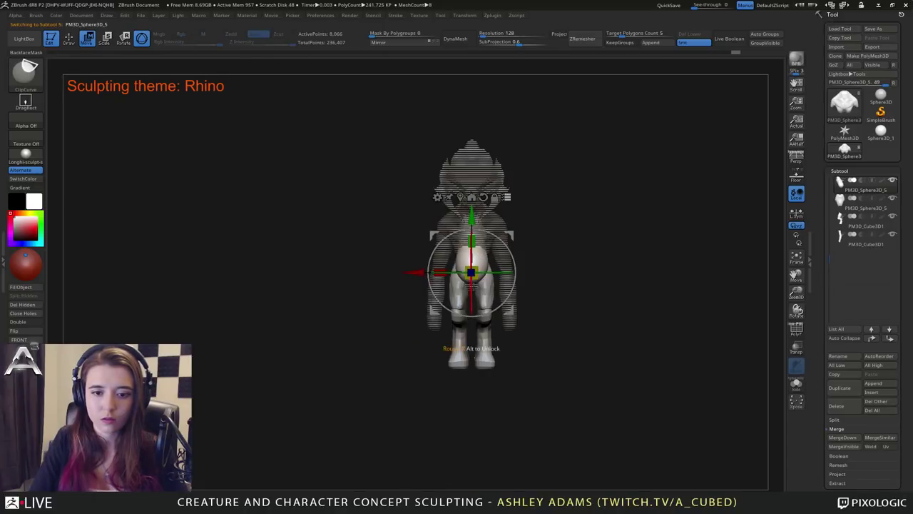
drag(472, 217, 472, 221)
drag(471, 350, 471, 359)
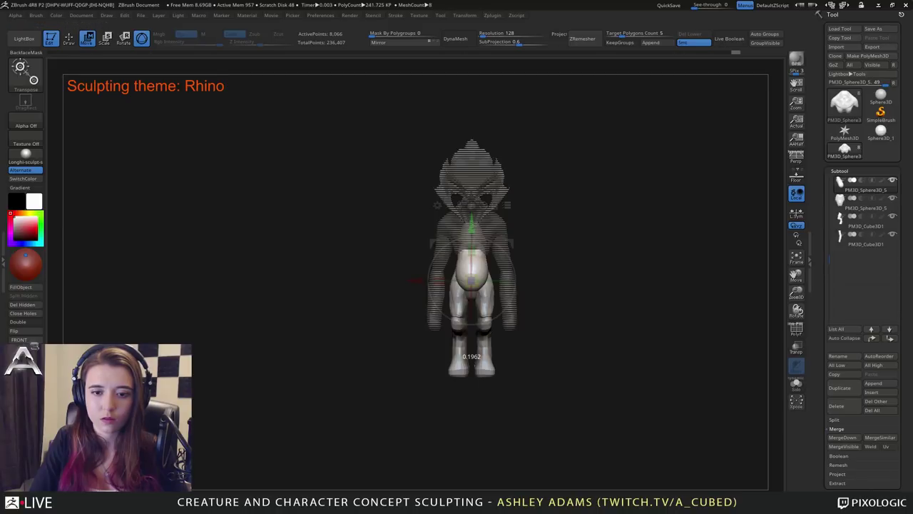
key(q)
mouse_move(501, 226)
ctrl+right_down()
mouse_move(481, 281)
mouse_move(510, 240)
mouse_move(544, 253)
mouse_move(520, 258)
mouse_move(512, 243)
mouse_move(519, 253)
ctrl+right_up()
key(w)
key(q)
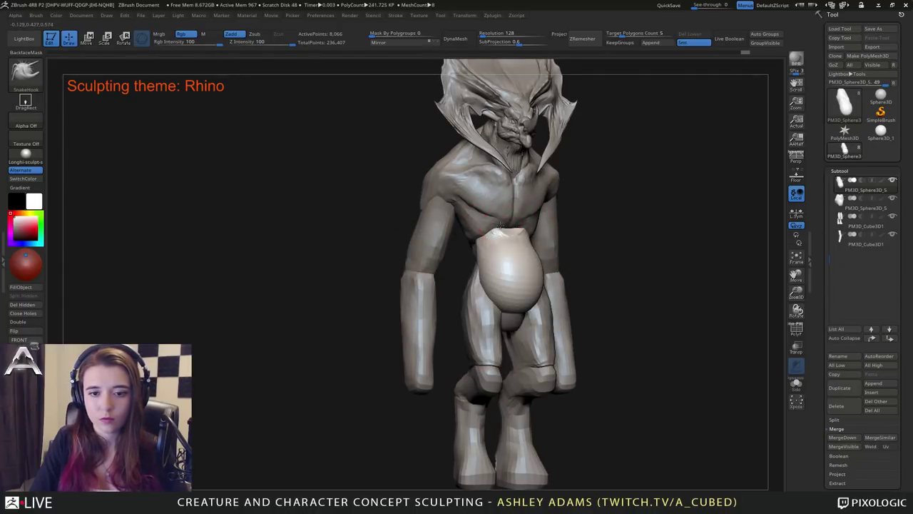
Make the torso active and build up the lower ribcage above the belly with the ClayBuildup brush.
alt+click(500, 226)
right_drag(476, 227, 502, 234)
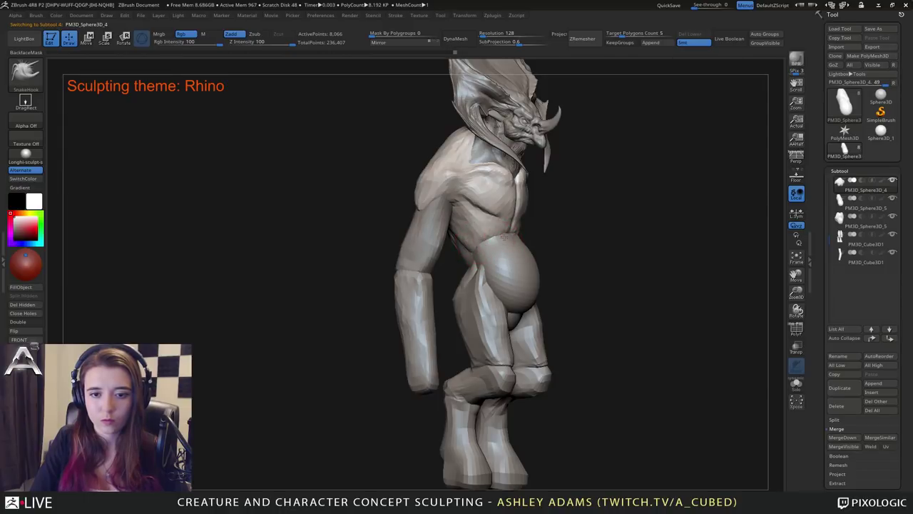
key(b)
key(c)
key(b)
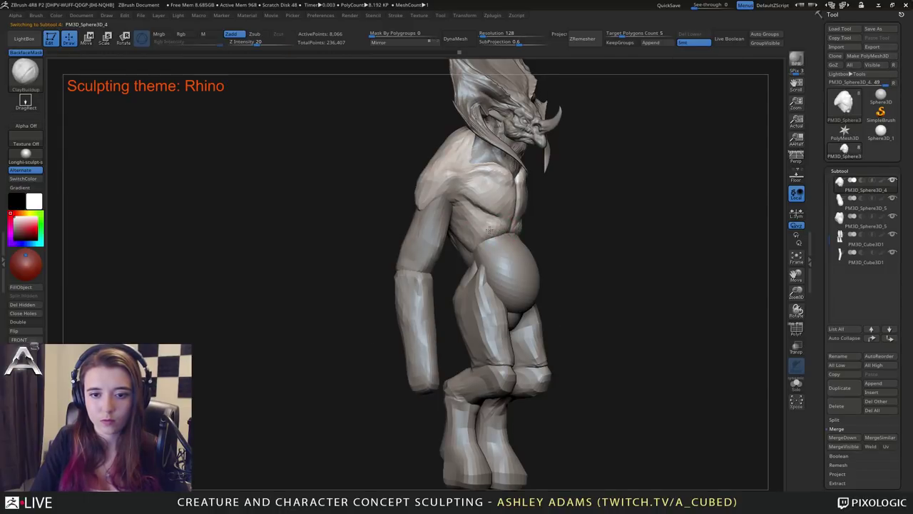
mouse_move(479, 225)
right_down()
mouse_move(442, 220)
mouse_move(551, 227)
mouse_move(590, 246)
right_up()
Make the belly active and sculpt its underside, sides and top edge with the ClayBuildup brush.
alt+click(531, 245)
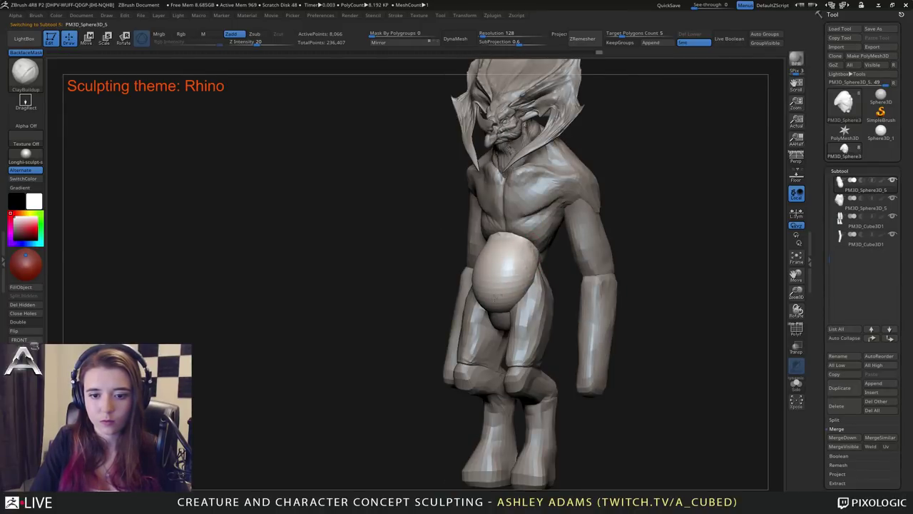
right_drag(497, 297, 504, 294)
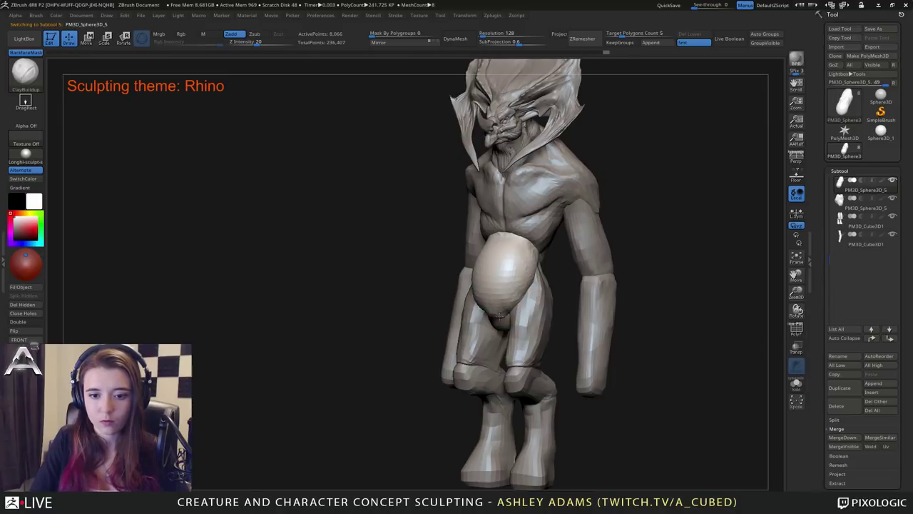
right_drag(458, 318, 488, 320)
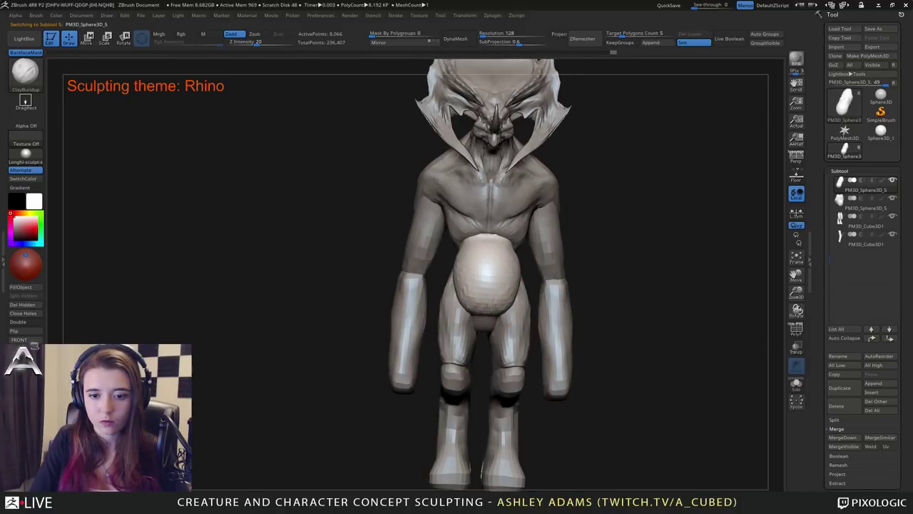
right_drag(522, 258, 553, 269)
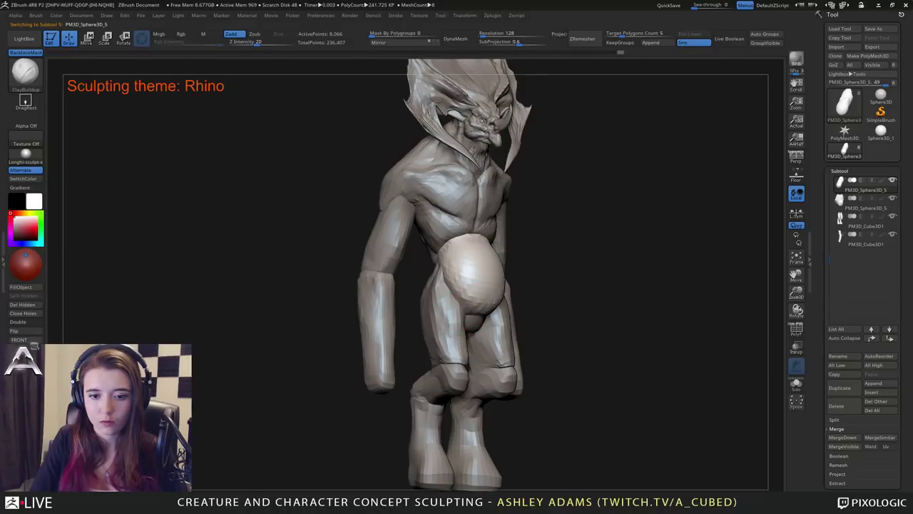
mouse_move(459, 305)
right_down()
mouse_move(430, 312)
mouse_move(450, 281)
mouse_move(509, 261)
right_up()
drag(487, 230, 473, 214)
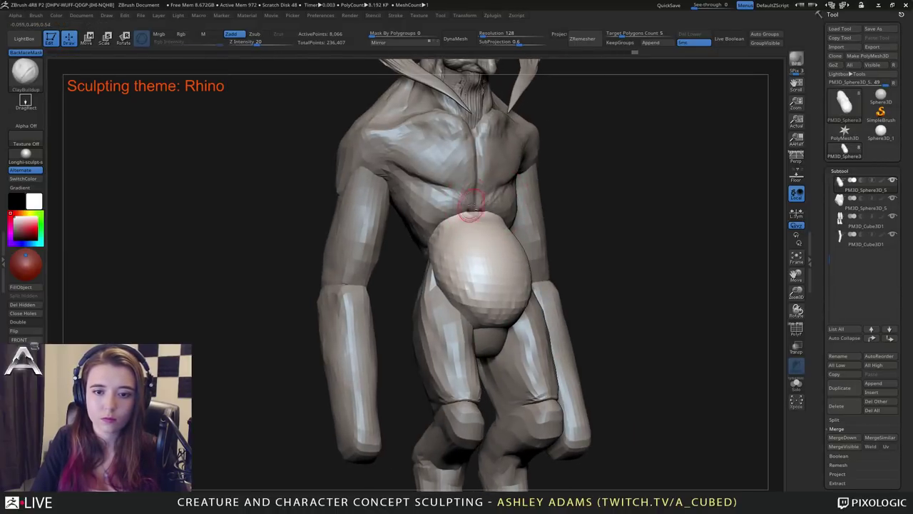
mouse_move(463, 217)
right_down()
mouse_move(496, 215)
mouse_move(495, 230)
right_up()
mouse_move(495, 230)
right_down()
mouse_move(443, 189)
mouse_move(419, 189)
right_up()
Make the torso active and pull the sides of its lower ribcage into shape with the SnakeHook brush.
alt+click(455, 188)
key(b)
key(s)
key(h)
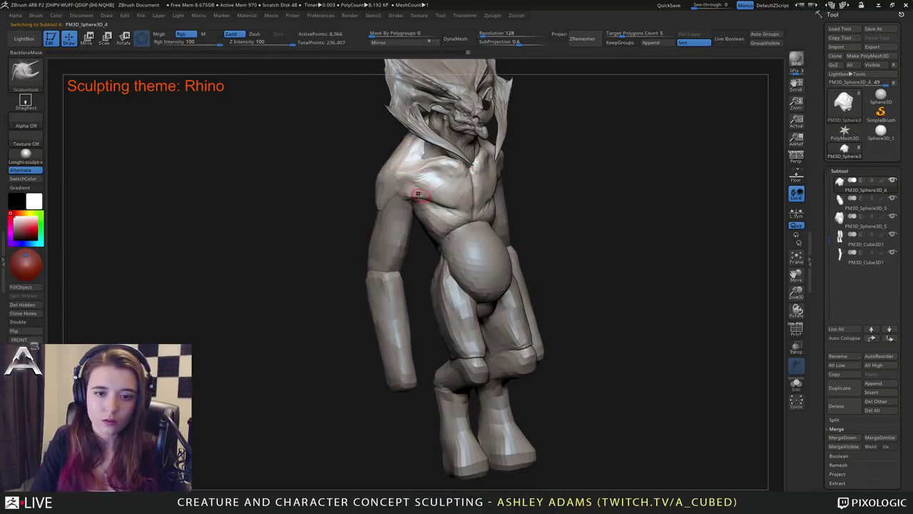
key(space)
mouse_move(450, 204)
right_down()
mouse_move(496, 191)
mouse_move(499, 178)
mouse_move(483, 198)
mouse_move(506, 219)
right_up()
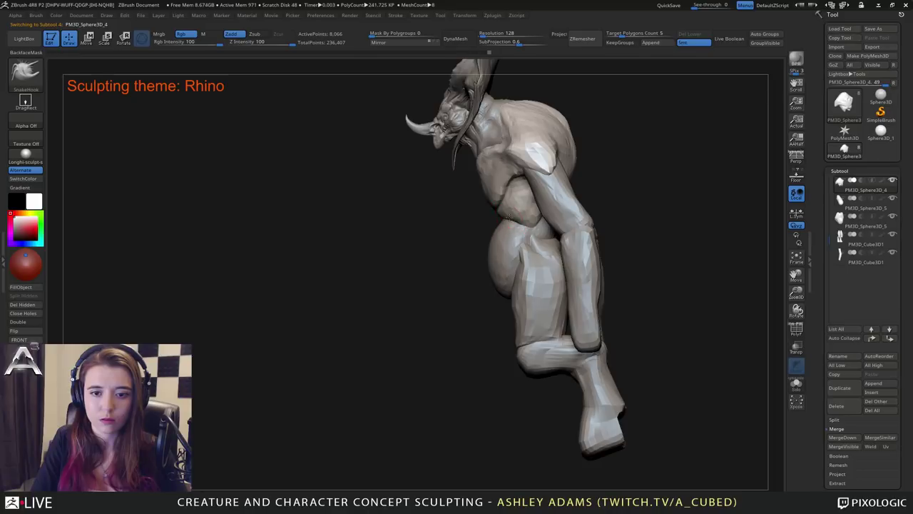
key(space)
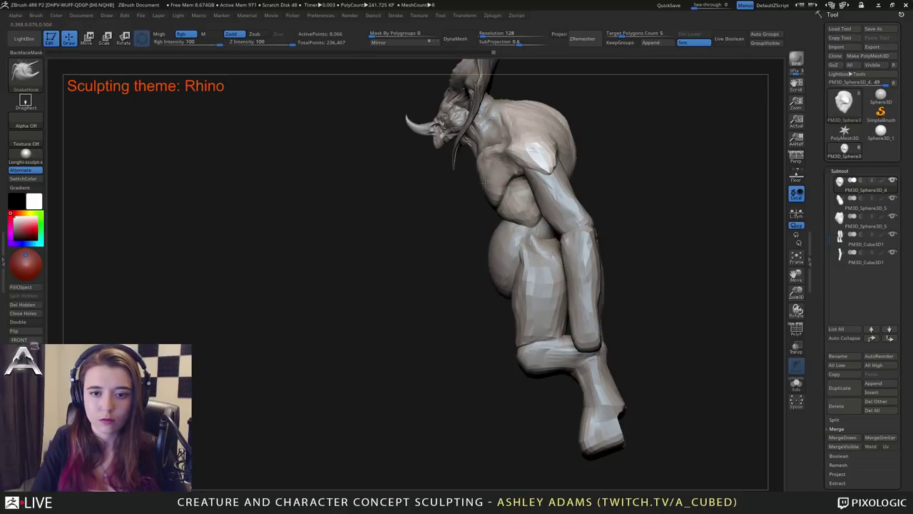
mouse_move(485, 183)
right_down()
mouse_move(425, 218)
mouse_move(378, 222)
right_up()
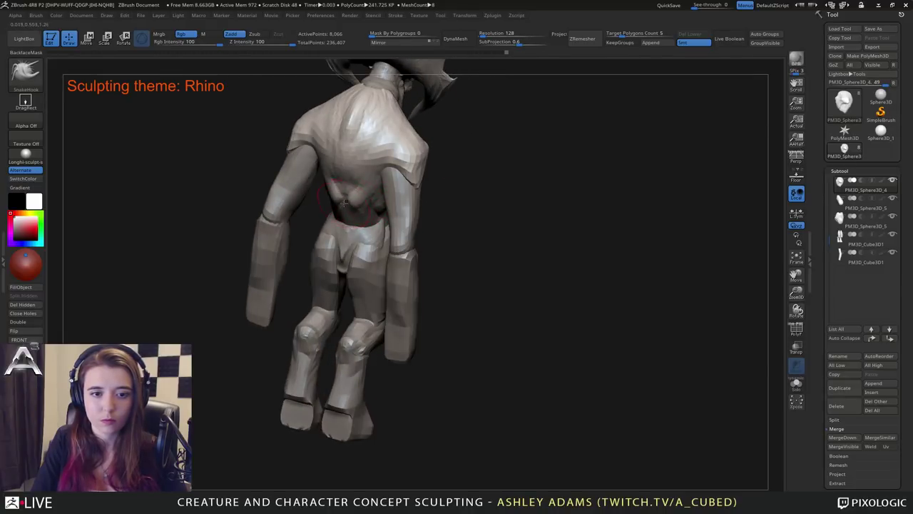
right_drag(347, 197, 328, 207)
Build up the torso's lower back just above the waist with the ClayBuildup brush.
key(b)
key(c)
key(b)
mouse_move(329, 210)
mouse_down()
mouse_move(324, 186)
mouse_move(311, 197)
mouse_move(320, 188)
mouse_up()
mouse_move(320, 188)
right_down()
mouse_move(372, 200)
mouse_move(388, 213)
mouse_move(376, 216)
right_up()
Pull the lower side of the ribcage down and back toward the hip with the SnakeHook brush.
key(b)
key(s)
key(h)
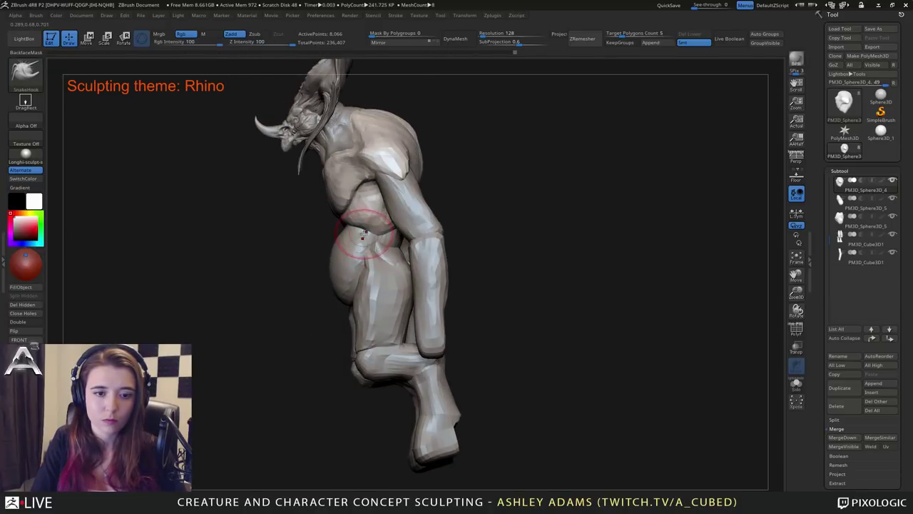
drag(379, 237, 378, 259)
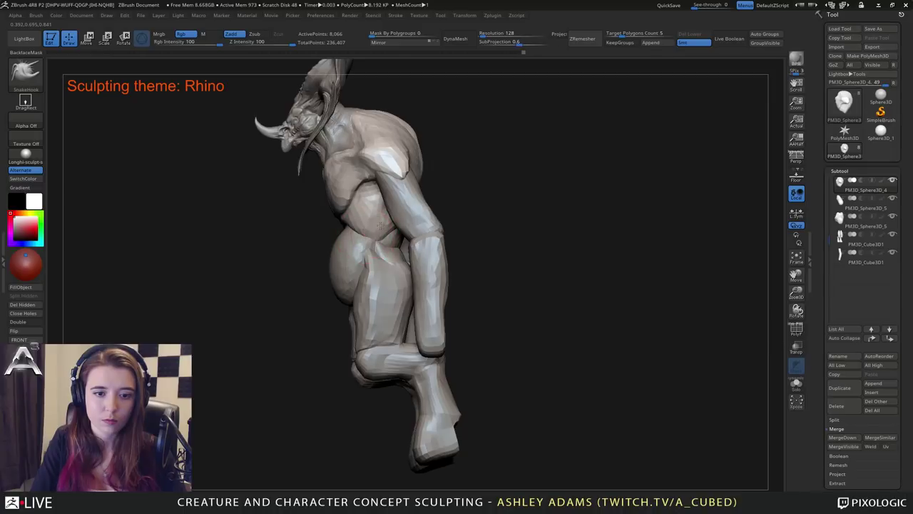
mouse_move(338, 283)
right_down()
mouse_move(391, 224)
mouse_move(389, 201)
right_up()
Sculpt muscle forms along the spine and middle of the back with the ClayBuildup brush.
key(b)
key(c)
key(b)
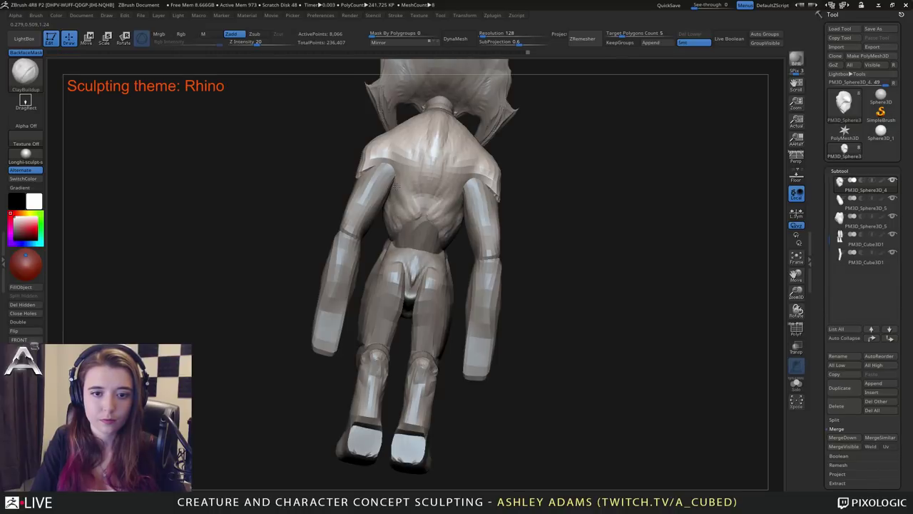
drag(410, 205, 413, 182)
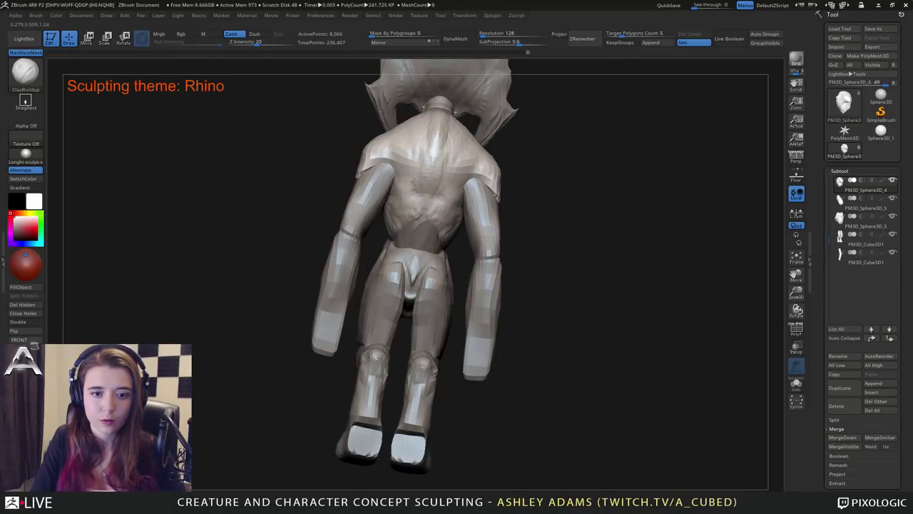
right_drag(404, 224, 447, 216)
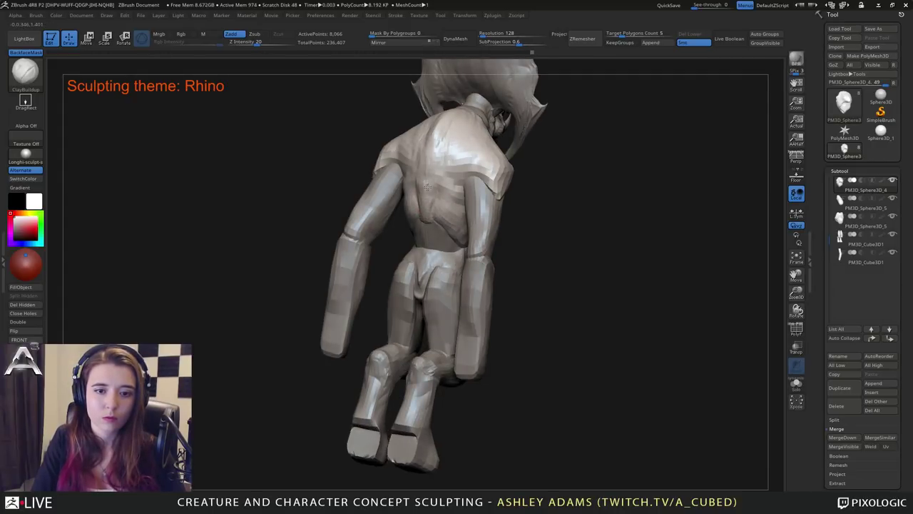
mouse_move(427, 186)
right_down()
mouse_move(485, 169)
mouse_move(478, 165)
right_up()
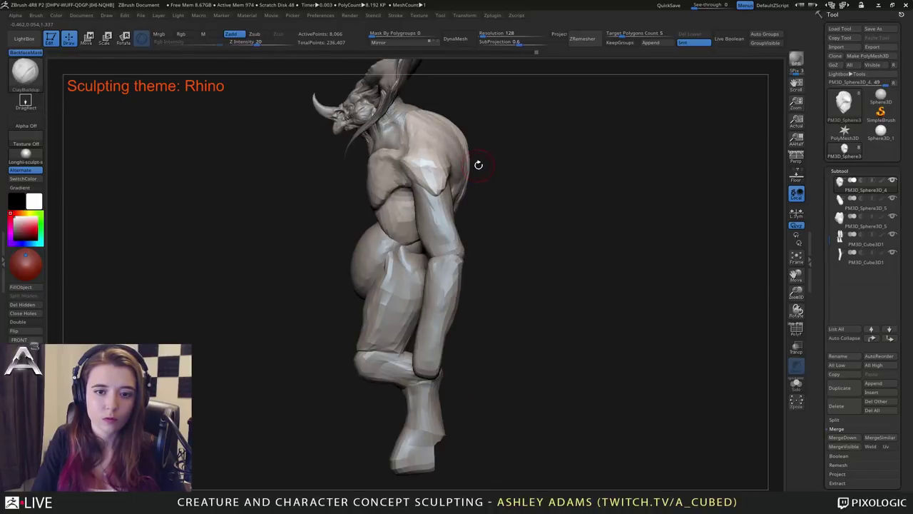
Switch to the SnakeHook brush, make the arms the active subtool and adjust the draw size for reshaping them.
key(space)
mouse_move(458, 174)
mouse_down()
mouse_move(468, 173)
mouse_move(471, 147)
mouse_move(470, 187)
mouse_up()
key(b)
key(s)
key(h)
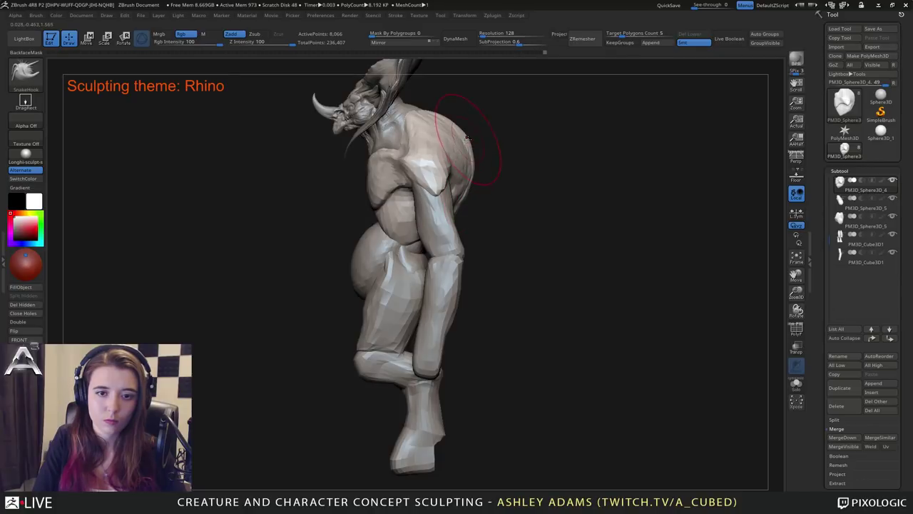
mouse_move(442, 147)
right_down()
mouse_move(449, 175)
mouse_move(437, 193)
right_up()
alt+click(431, 201)
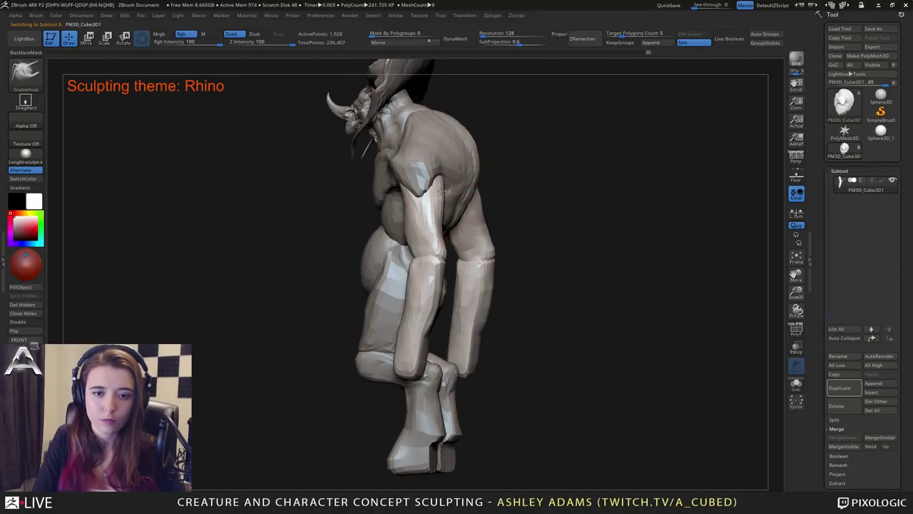
right_drag(439, 230, 457, 216)
right_click(347, 231)
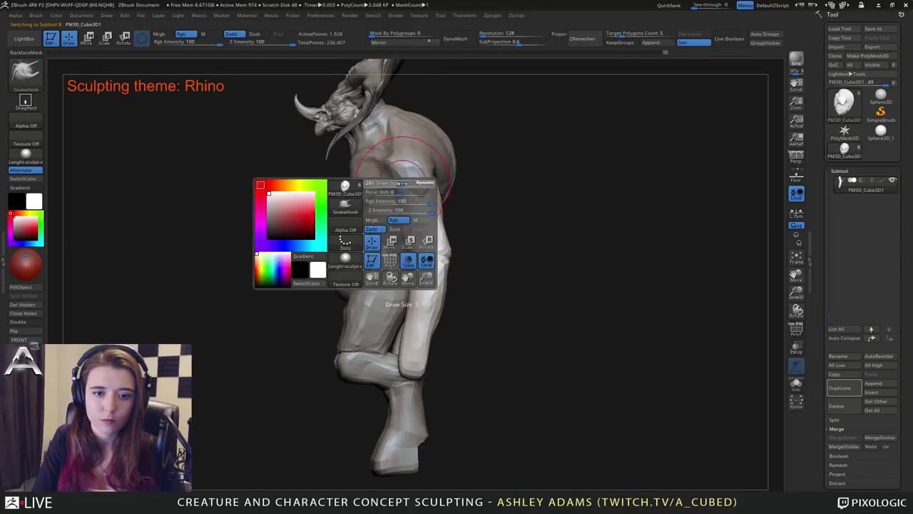
alt+right_drag(418, 175, 466, 203)
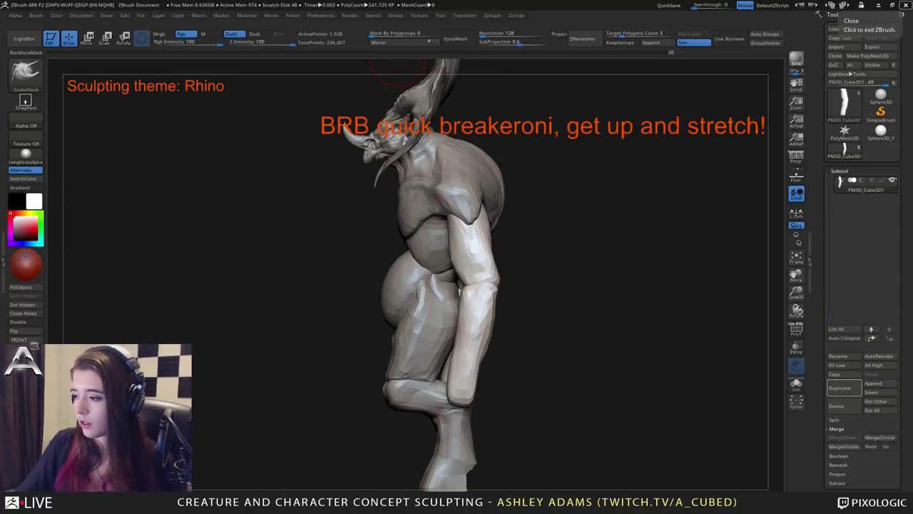
Stamp a snapshot of the full figure on the canvas and frame the live model's head closely beside it.
mouse_move(585, 213)
mouse_down()
mouse_move(510, 220)
mouse_move(503, 203)
mouse_move(372, 246)
mouse_move(383, 237)
mouse_move(676, 271)
mouse_up()
key(shift+s)
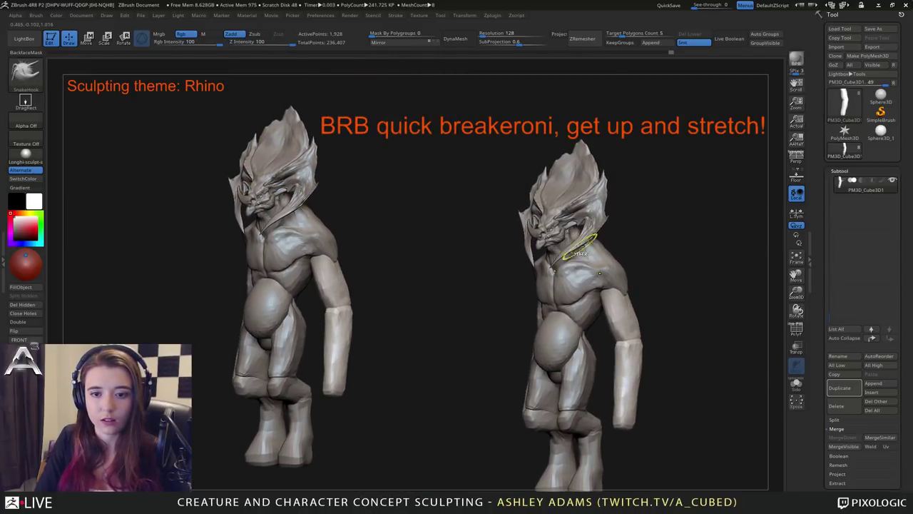
mouse_move(579, 246)
ctrl+right_down()
mouse_move(568, 287)
mouse_move(582, 442)
ctrl+right_up()
right_drag(549, 356, 631, 331)
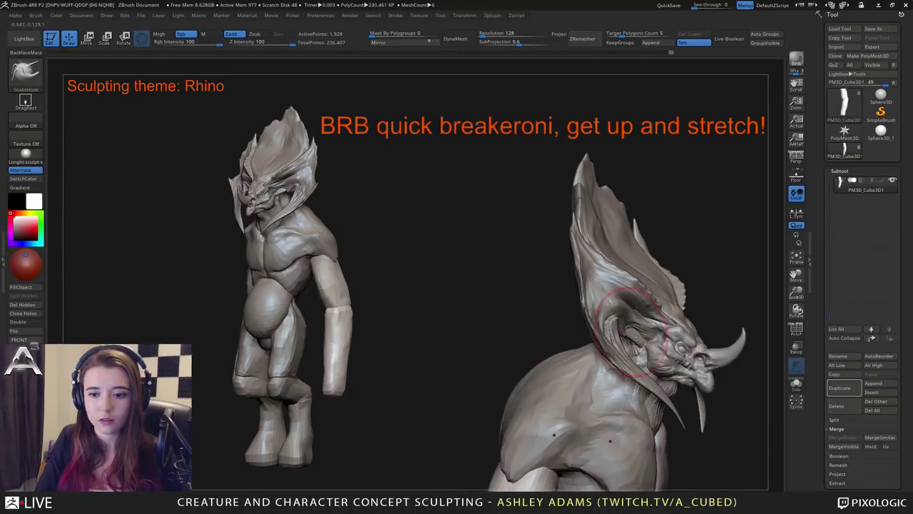
mouse_move(631, 332)
mouse_down()
mouse_move(531, 303)
mouse_move(560, 306)
mouse_up()
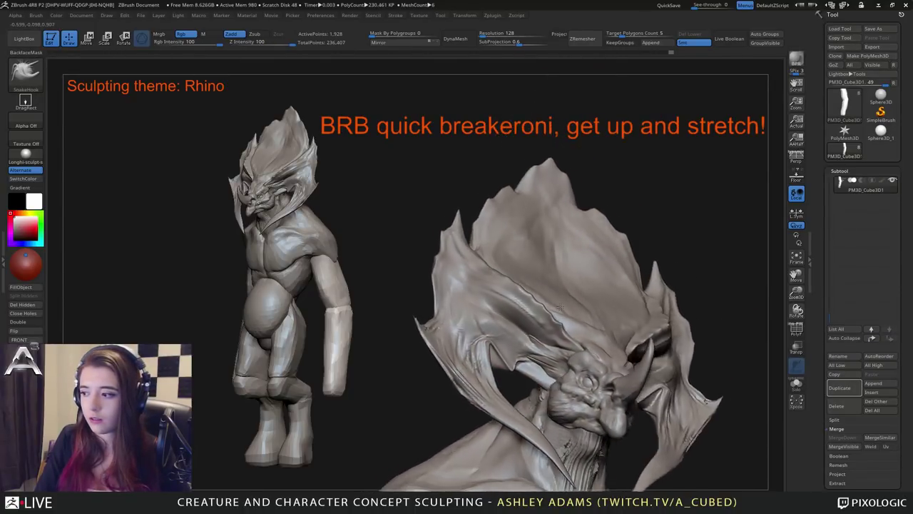
right_drag(559, 307, 610, 320)
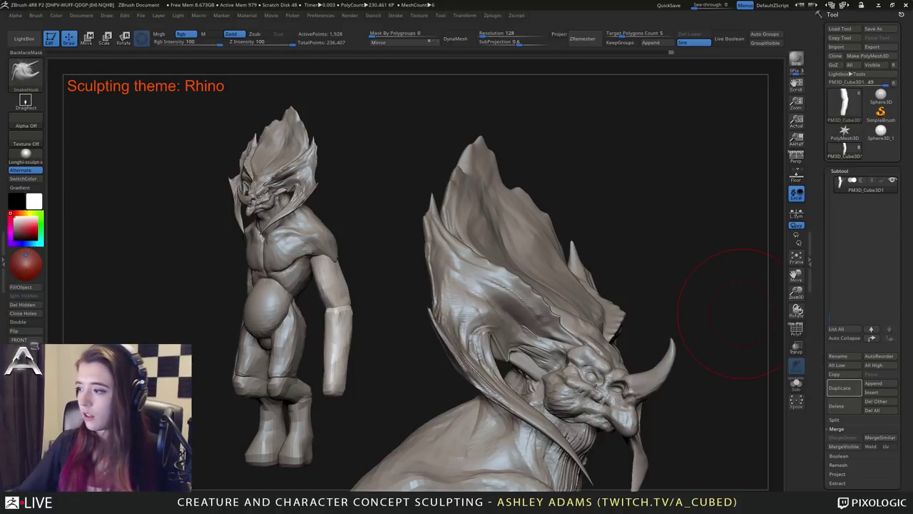
drag(742, 314, 526, 228)
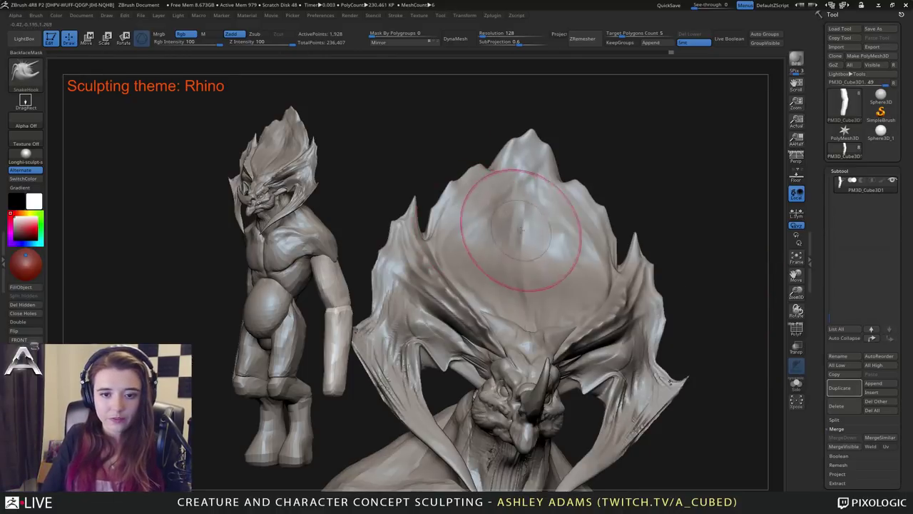
Clear the snapshot from the canvas and shorten the forearms in side view with the SnakeHook brush.
key(ctrl+n)
drag(357, 286, 540, 251)
mouse_move(540, 251)
alt+right_down()
mouse_move(521, 178)
mouse_move(522, 347)
mouse_move(521, 244)
mouse_move(504, 278)
mouse_move(550, 276)
alt+right_up()
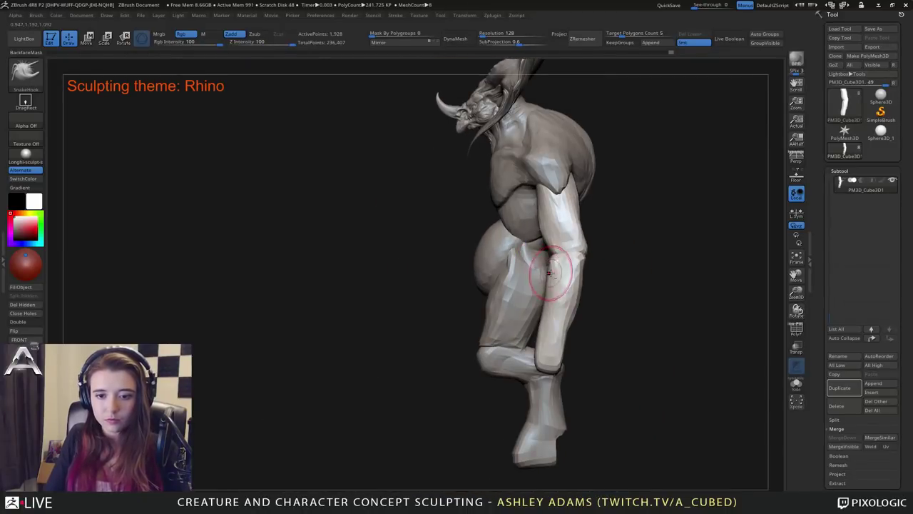
key(space)
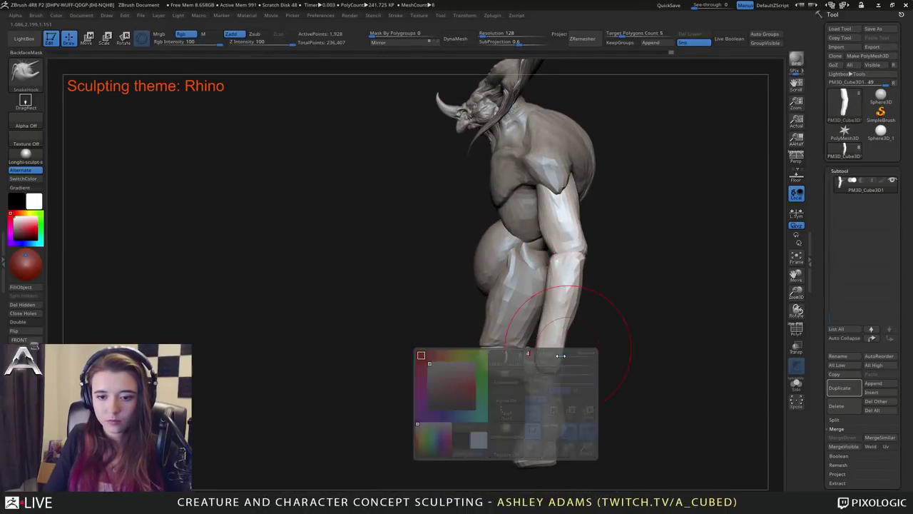
key(space)
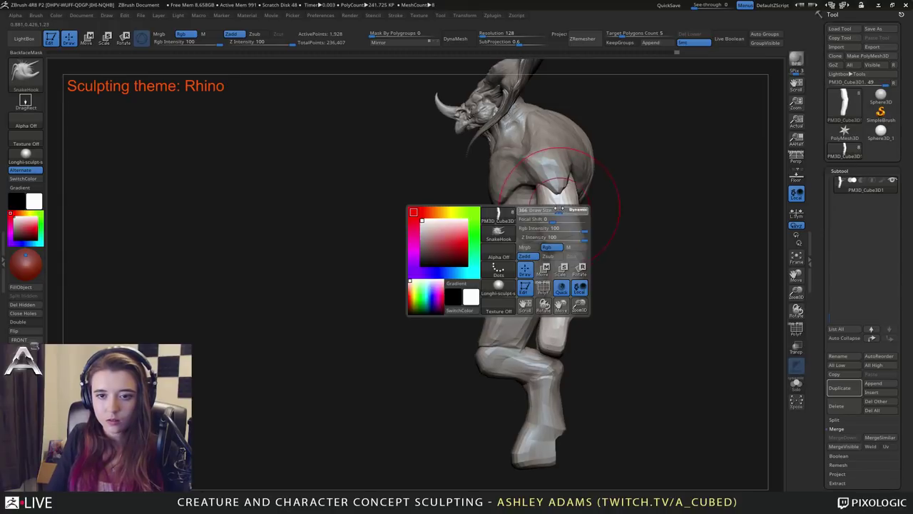
Build up the torso's upper back with ClayBuildup and try pulling its lower edge at the waist with SnakeHook.
alt+click(522, 166)
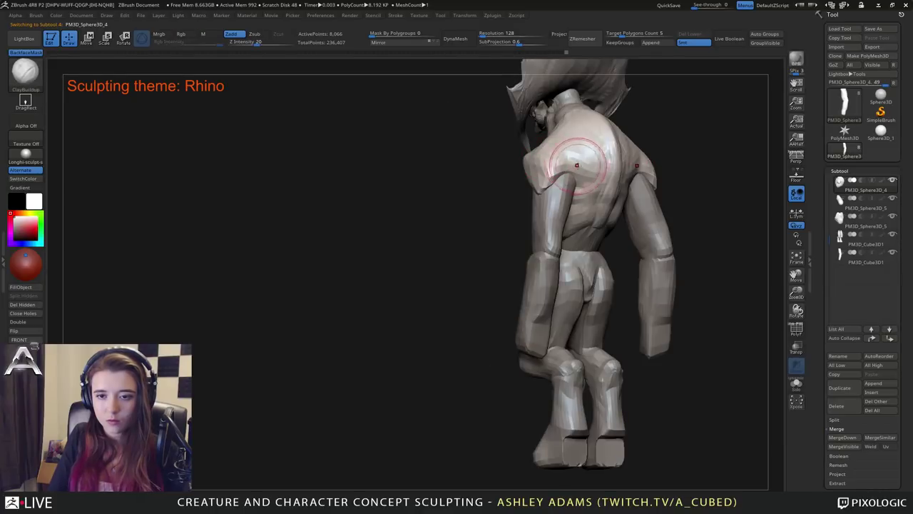
drag(577, 165, 596, 139)
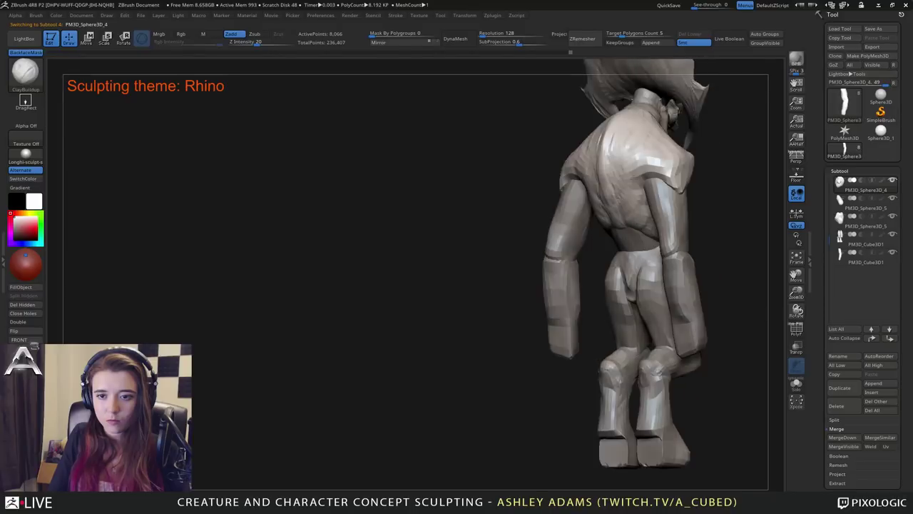
key(space)
drag(614, 230, 617, 235)
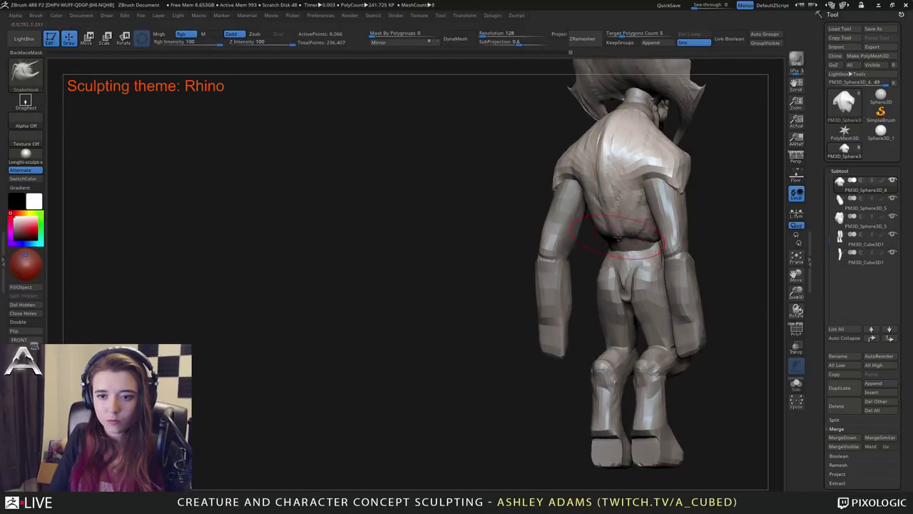
mouse_move(617, 234)
right_down()
mouse_move(627, 226)
mouse_move(604, 238)
mouse_move(628, 249)
right_up()
key(ctrl+z)
Make the waist piece below the torso active and switch back to the ClayBuildup brush.
alt+click(604, 248)
key(space)
key(b)
key(c)
key(b)
Merge the torso down with the two sphere subtools below it and DynaMesh the combined body at resolution 128.
click(861, 189)
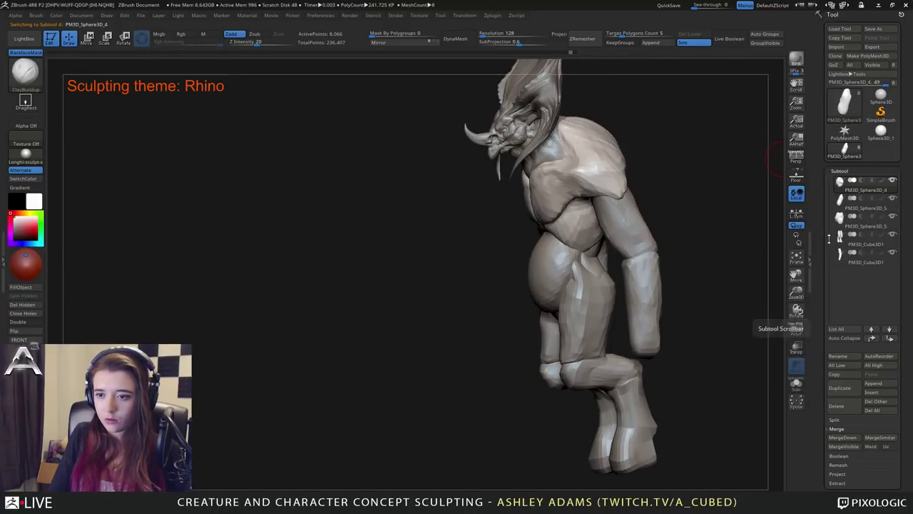
click(841, 207)
click(841, 190)
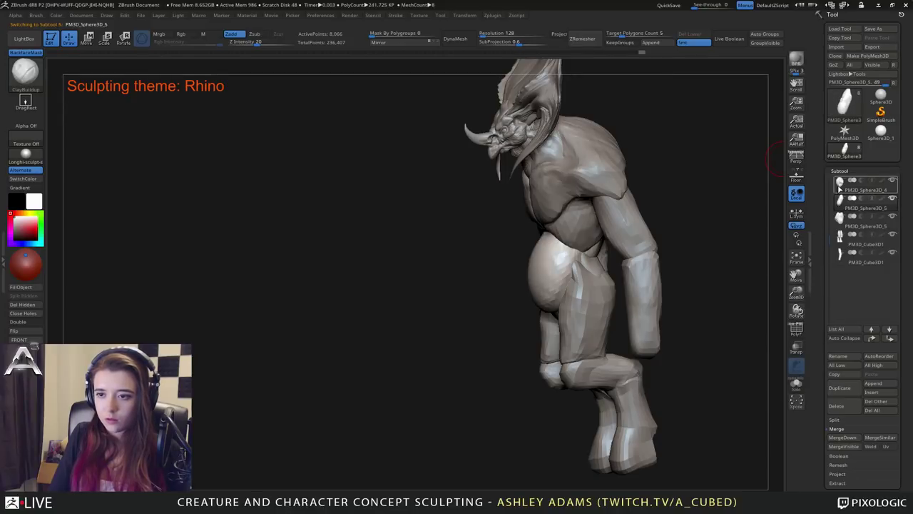
click(842, 437)
click(755, 457)
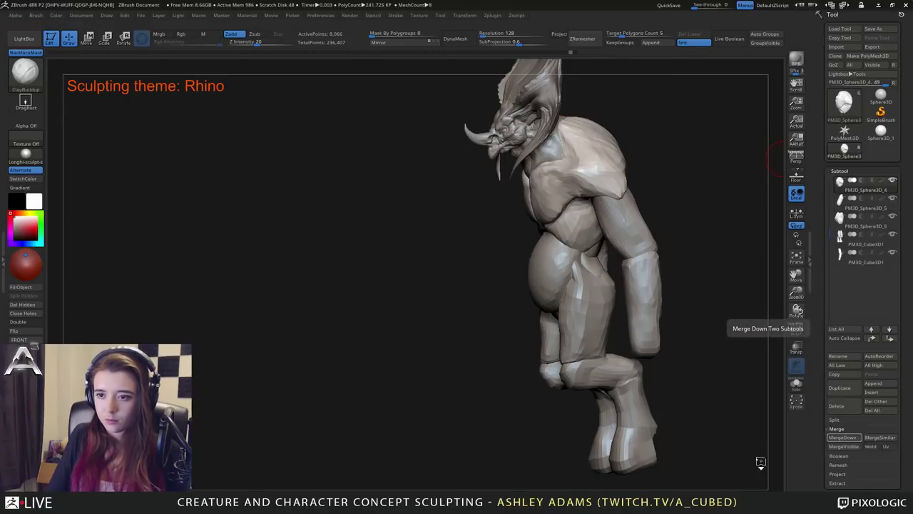
click(843, 438)
click(754, 458)
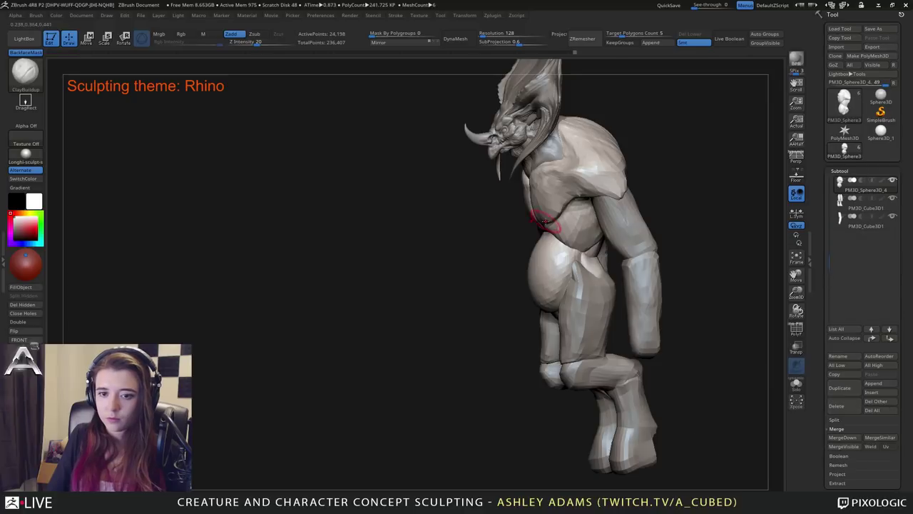
drag(406, 214, 452, 220)
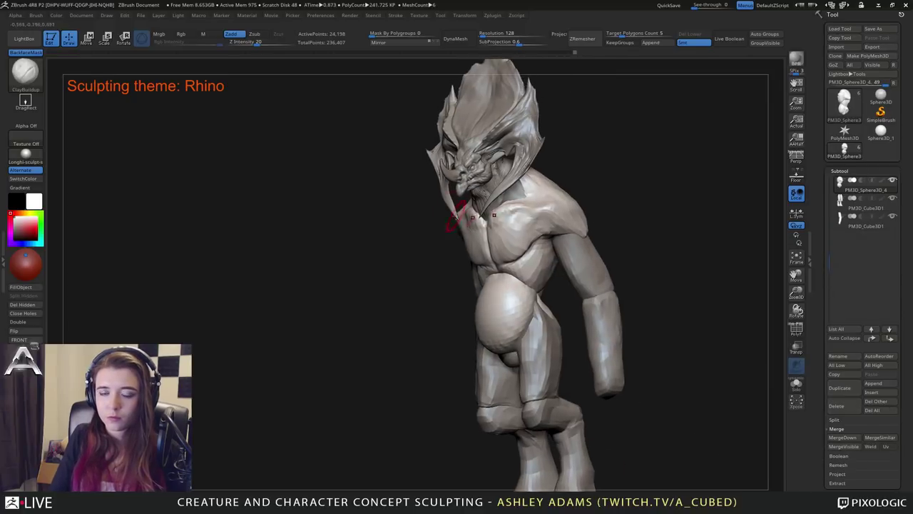
click(455, 39)
Blend the seams where the belly meets the ribcage and hips with the ClayBuildup brush.
mouse_move(416, 171)
mouse_down()
mouse_move(442, 235)
mouse_move(478, 271)
mouse_up()
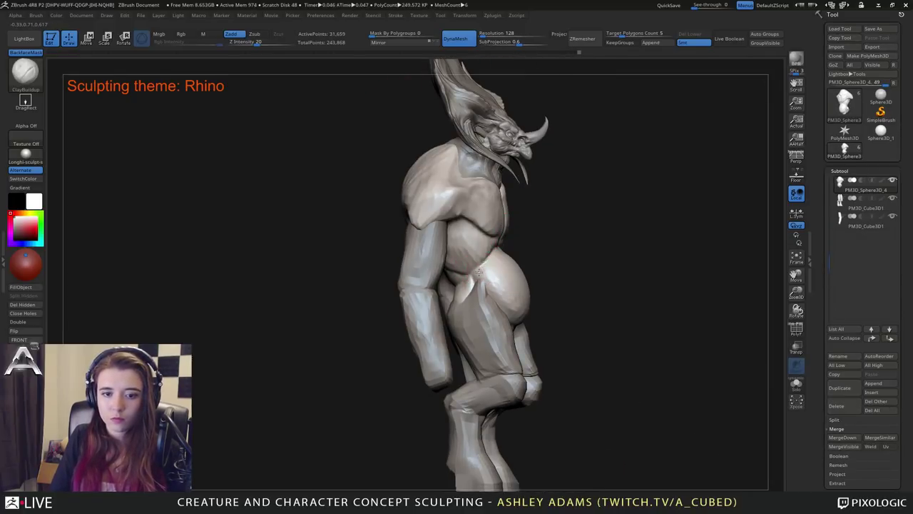
mouse_move(548, 246)
mouse_down()
mouse_move(488, 255)
mouse_move(492, 244)
mouse_move(505, 245)
mouse_move(493, 250)
mouse_move(506, 268)
mouse_move(491, 288)
mouse_move(494, 302)
mouse_move(525, 278)
mouse_up()
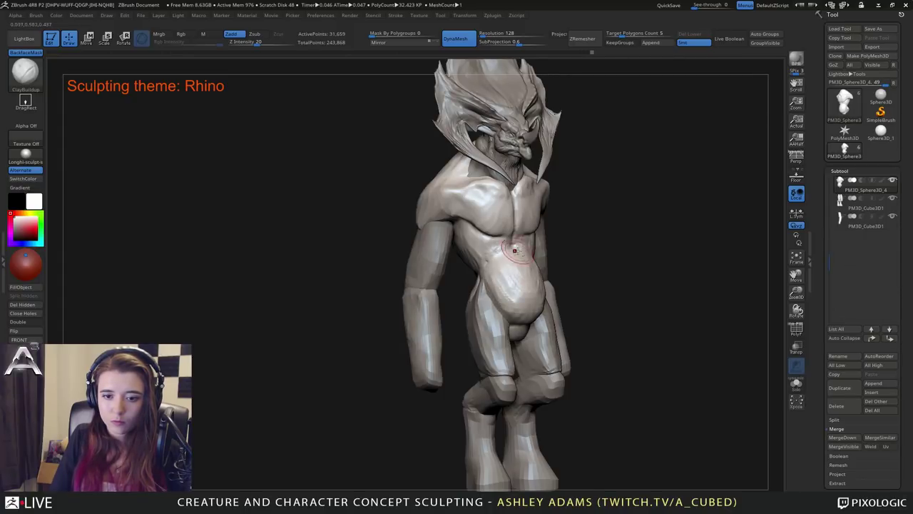
right_drag(515, 250, 456, 258)
drag(530, 319, 523, 327)
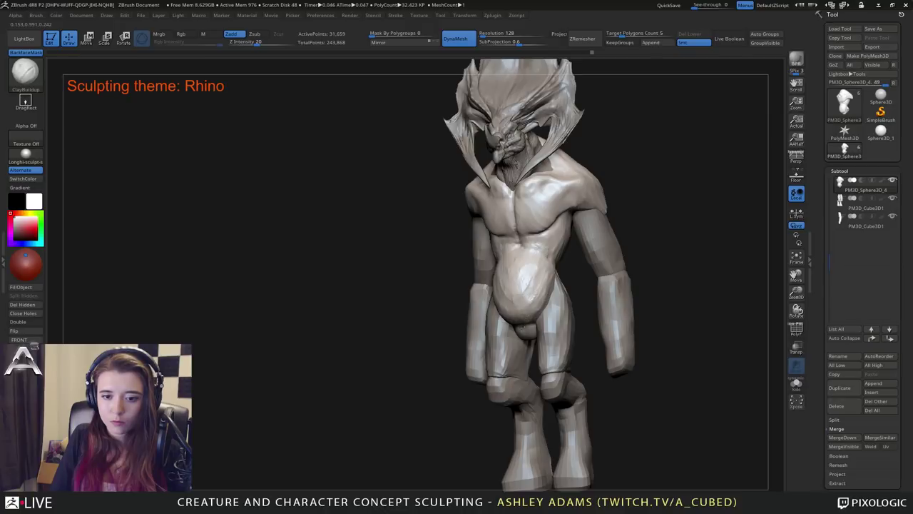
Sculpt the belly's underside, front and flank with ClayBuildup strokes.
right_drag(539, 311, 575, 291)
mouse_move(518, 337)
mouse_down()
mouse_move(522, 348)
mouse_move(520, 323)
mouse_up()
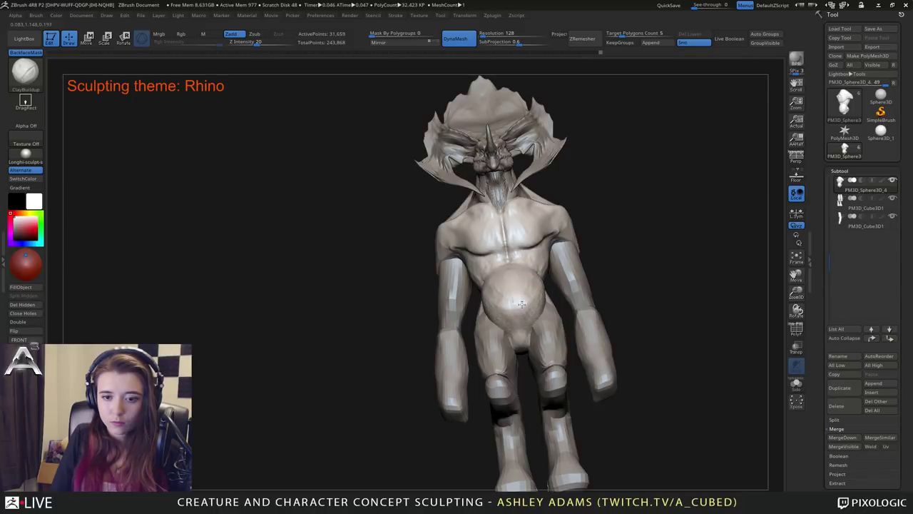
drag(521, 304, 533, 296)
right_drag(539, 267, 525, 328)
right_drag(606, 282, 539, 278)
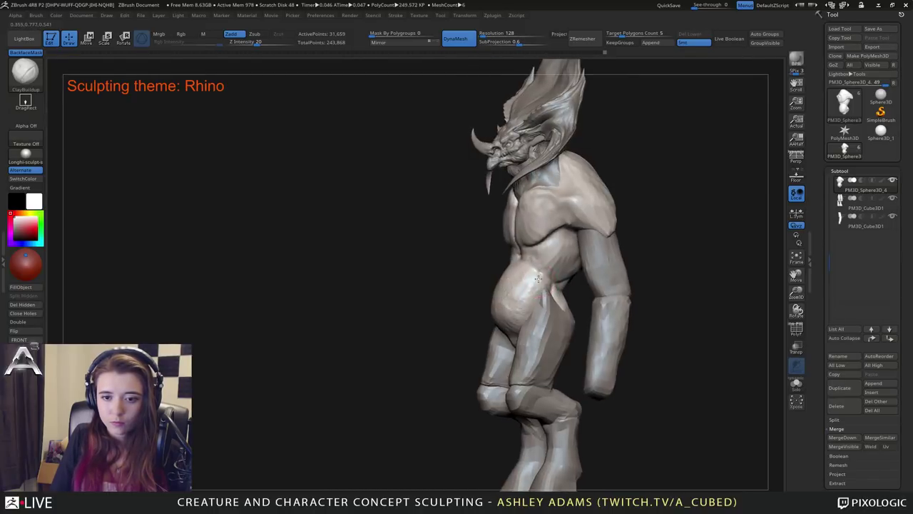
drag(501, 295, 522, 292)
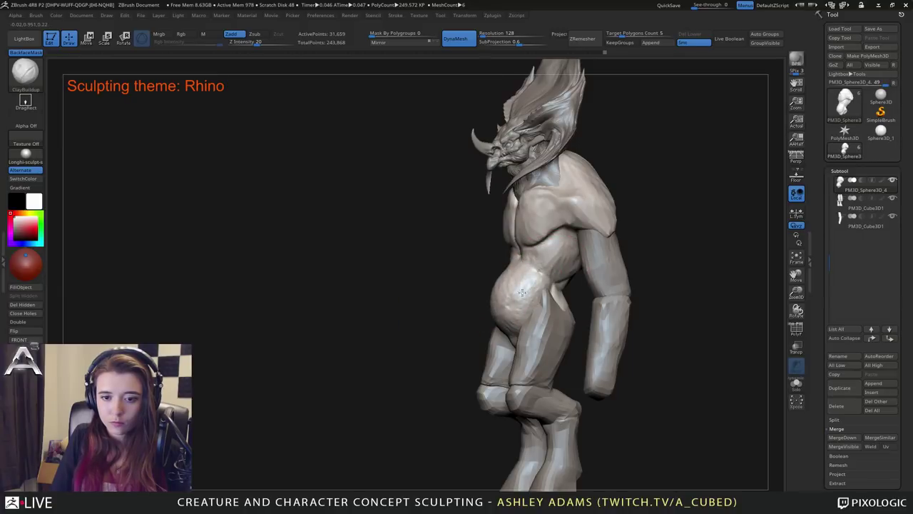
Build up the pectoral muscle from the upper chest toward the shoulder with the ClayBuildup brush.
right_drag(463, 285, 539, 268)
right_click(450, 294)
mouse_move(456, 263)
right_down()
mouse_move(521, 231)
mouse_move(511, 227)
right_up()
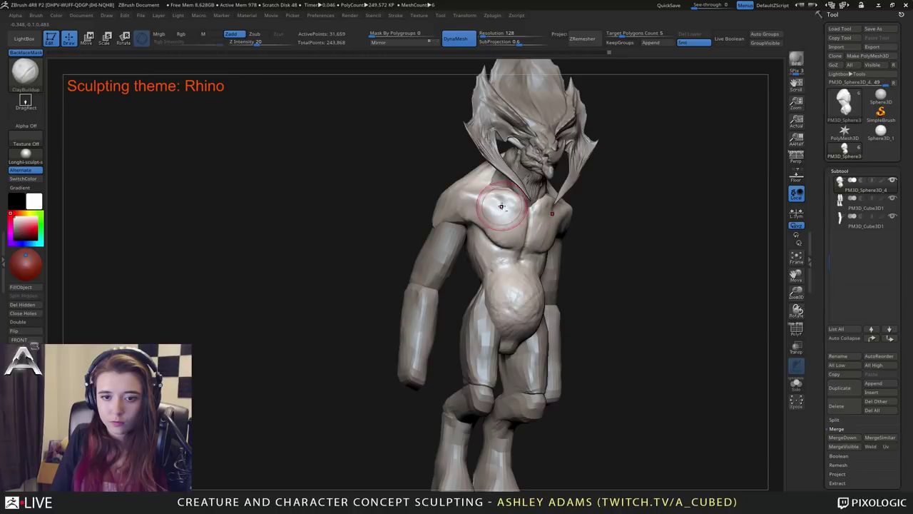
drag(504, 211, 471, 200)
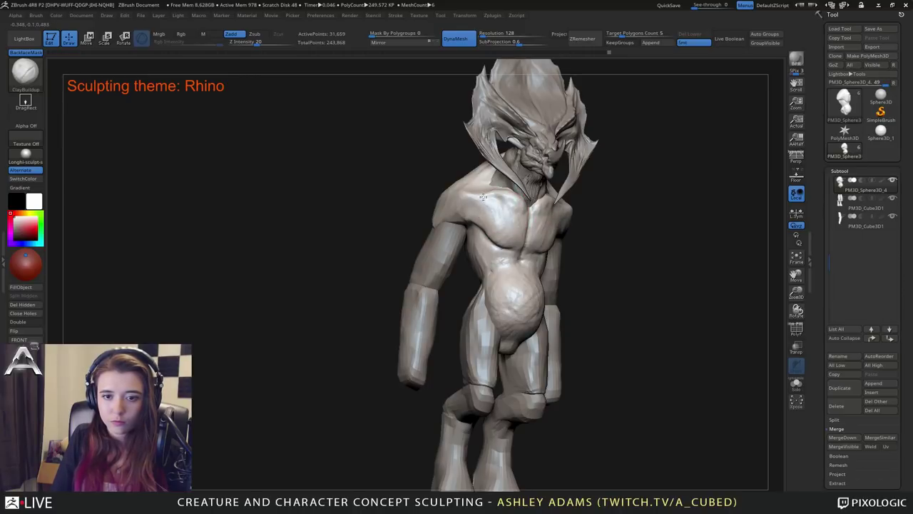
Pull the collarbone area and upper chest at the base of the neck into shape with the SnakeHook brush.
right_drag(508, 203, 491, 192)
key(b)
key(s)
key(h)
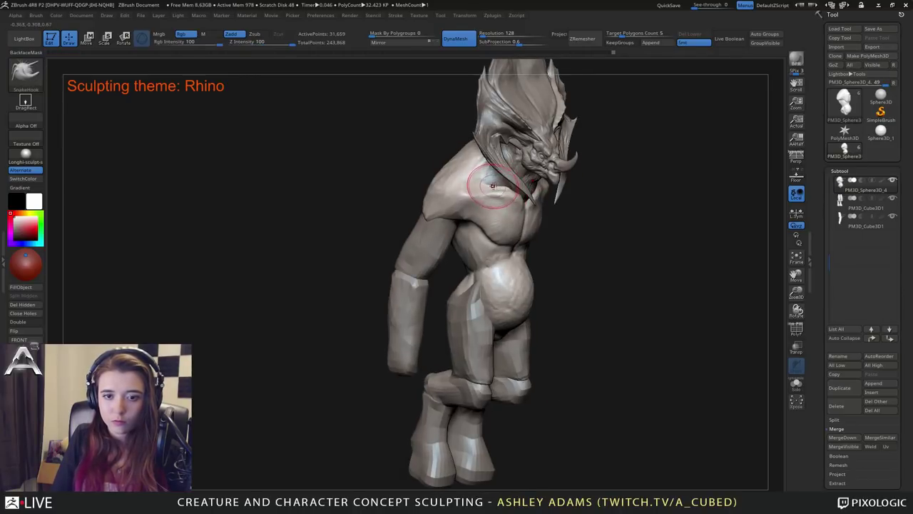
drag(489, 192, 491, 187)
mouse_move(493, 190)
right_down()
mouse_move(477, 188)
mouse_move(575, 197)
mouse_move(571, 188)
right_up()
key(space)
drag(554, 191, 550, 197)
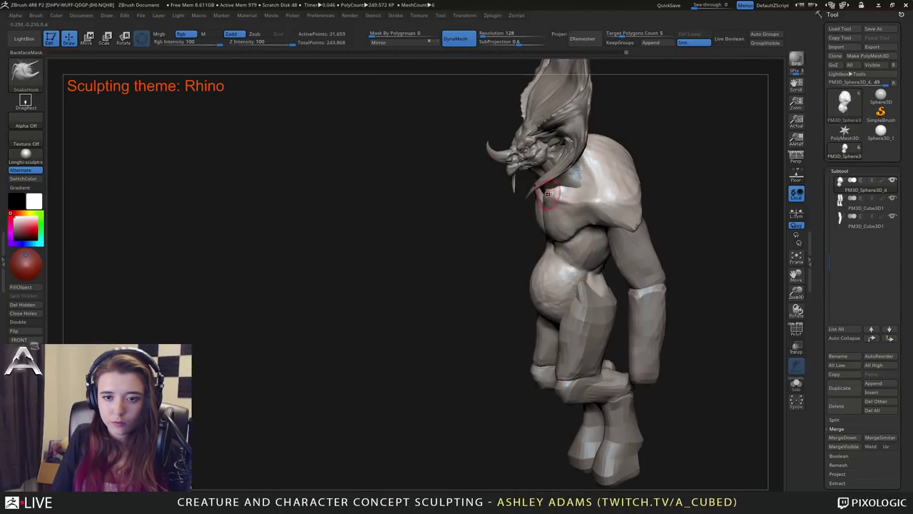
Build up the collarbone and shoulder forms from the side with the ClayBuildup brush.
mouse_move(555, 191)
right_down()
mouse_move(564, 188)
mouse_move(549, 199)
mouse_move(491, 181)
mouse_move(496, 175)
mouse_move(449, 204)
mouse_move(442, 197)
right_up()
key(space)
key(b)
key(c)
key(b)
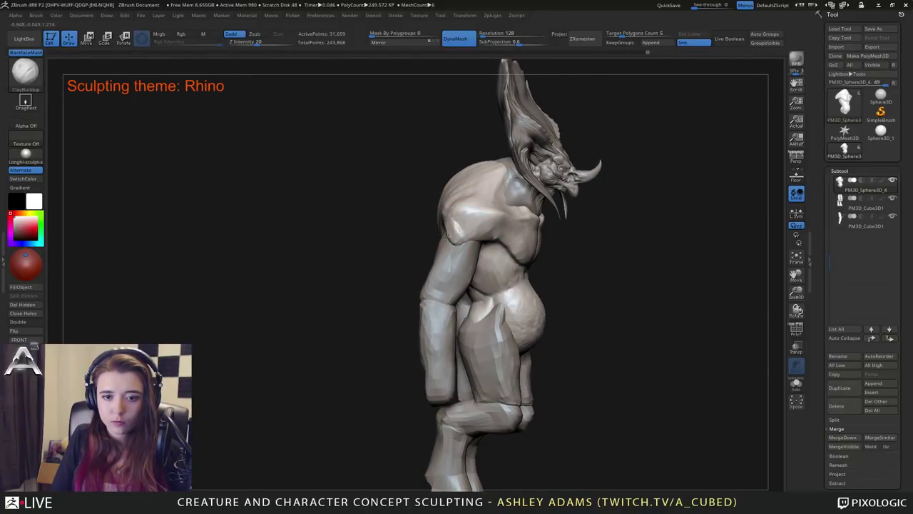
mouse_move(478, 228)
right_down()
mouse_move(457, 197)
mouse_move(492, 214)
mouse_move(499, 230)
right_up()
Pull the front of the shoulder back and outward, working from above with the SnakeHook brush.
key(b)
key(s)
key(h)
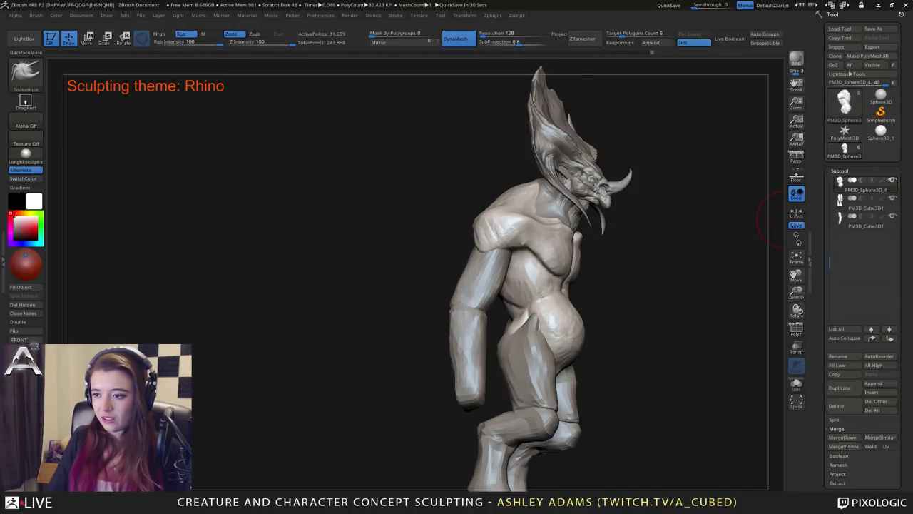
mouse_move(783, 219)
mouse_down()
mouse_move(688, 223)
mouse_move(748, 226)
mouse_up()
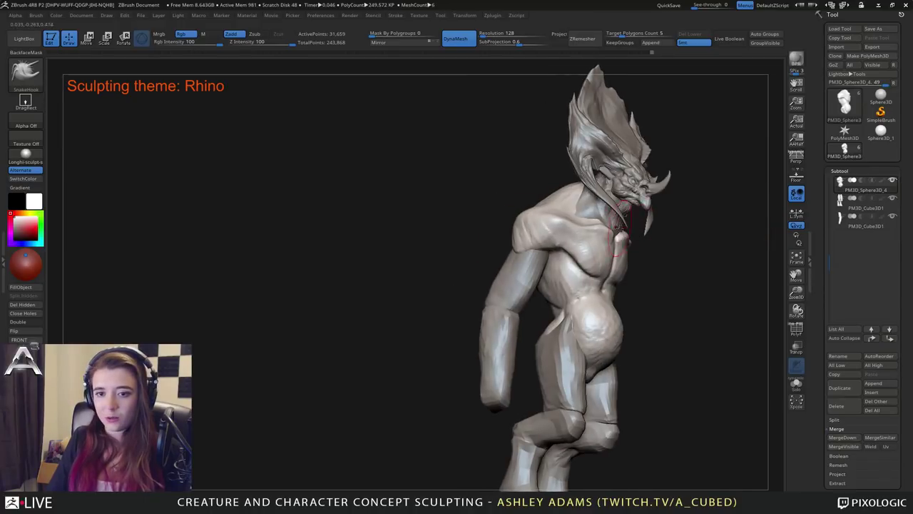
mouse_move(619, 227)
right_down()
mouse_move(589, 219)
mouse_move(535, 239)
mouse_move(522, 258)
right_up()
right_click(519, 259)
mouse_move(551, 191)
right_down()
mouse_move(553, 244)
mouse_move(536, 235)
mouse_move(510, 269)
mouse_move(569, 219)
right_up()
right_click(507, 271)
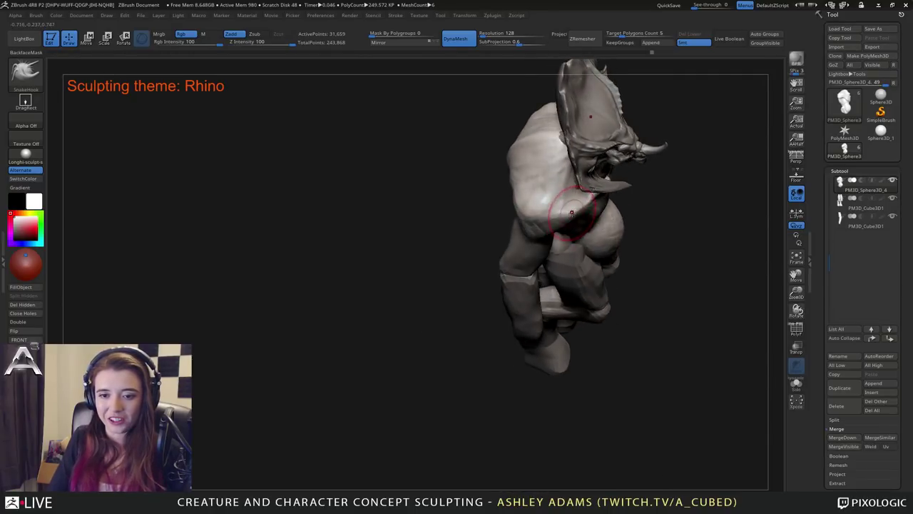
drag(571, 213, 544, 236)
Build up the back of the shoulder around the shoulder blade with the ClayBuildup brush.
mouse_move(545, 237)
right_down()
mouse_move(530, 202)
mouse_move(503, 208)
right_up()
key(b)
key(c)
key(b)
drag(502, 212, 500, 208)
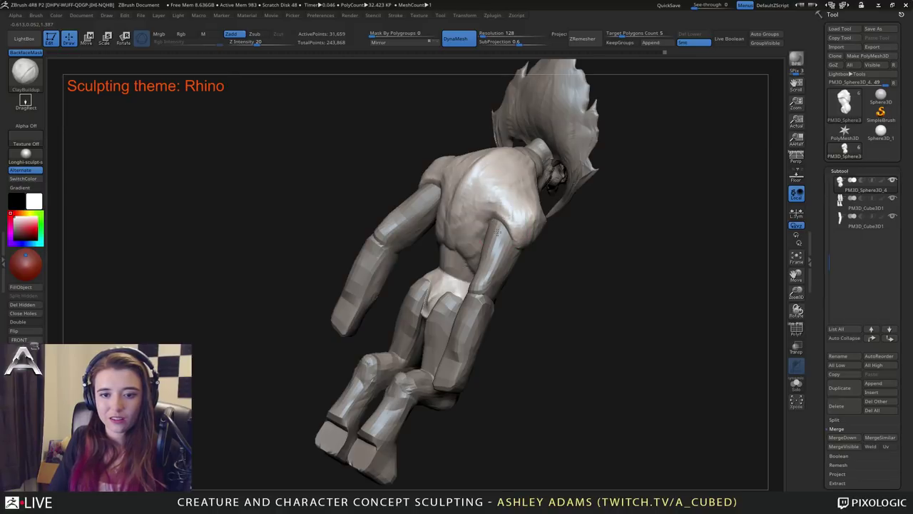
Pull the lower back edge of the shoulder into shape above the upper arm with the SnakeHook brush.
key(b)
key(s)
key(h)
drag(504, 240, 501, 231)
mouse_move(502, 230)
right_down()
mouse_move(474, 226)
mouse_move(497, 236)
mouse_move(503, 181)
right_up()
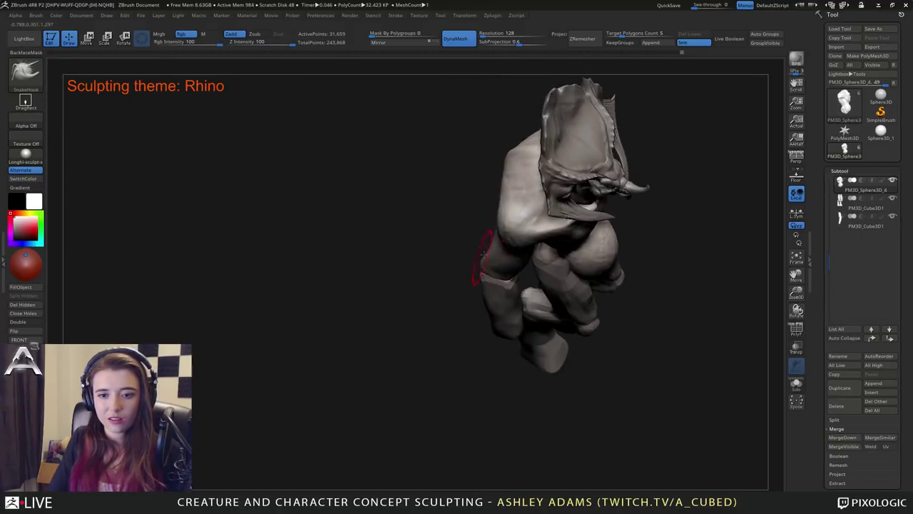
Build up the top of the shoulder and the upper back with the ClayBuildup brush.
key(b)
key(c)
key(b)
mouse_move(500, 195)
mouse_down()
mouse_move(527, 197)
mouse_move(524, 177)
mouse_up()
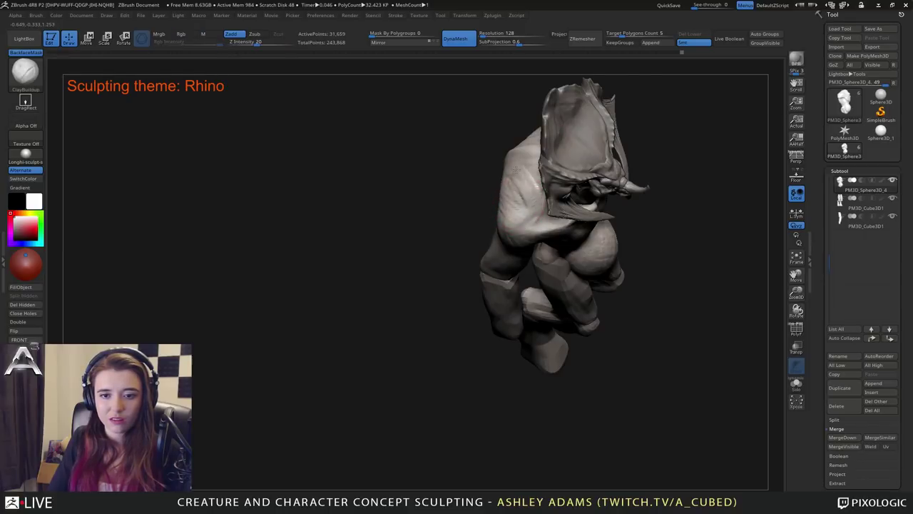
right_drag(501, 190, 520, 171)
mouse_move(534, 169)
mouse_down()
mouse_move(536, 178)
mouse_move(548, 171)
mouse_move(521, 182)
mouse_up()
right_drag(504, 166, 547, 143)
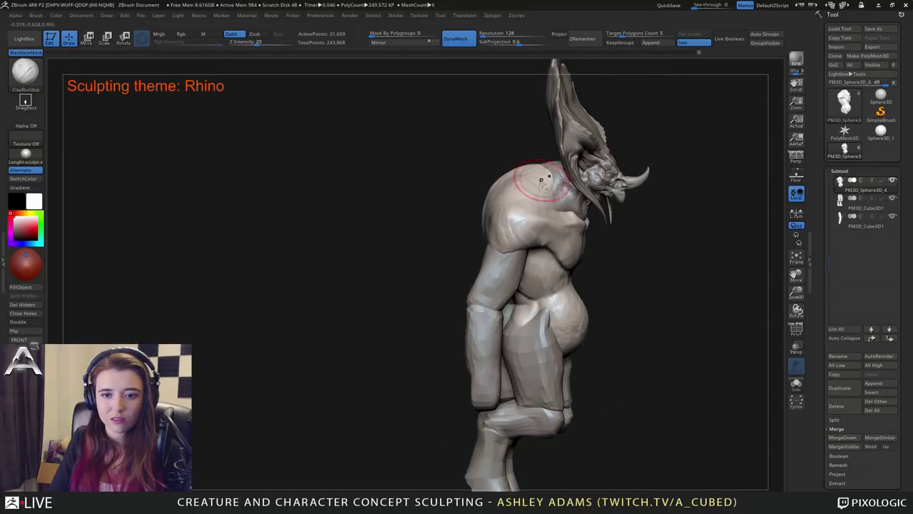
right_drag(542, 181, 544, 170)
Pull the base of the neck and the outer shoulders into shape with the SnakeHook brush.
key(b)
key(s)
key(h)
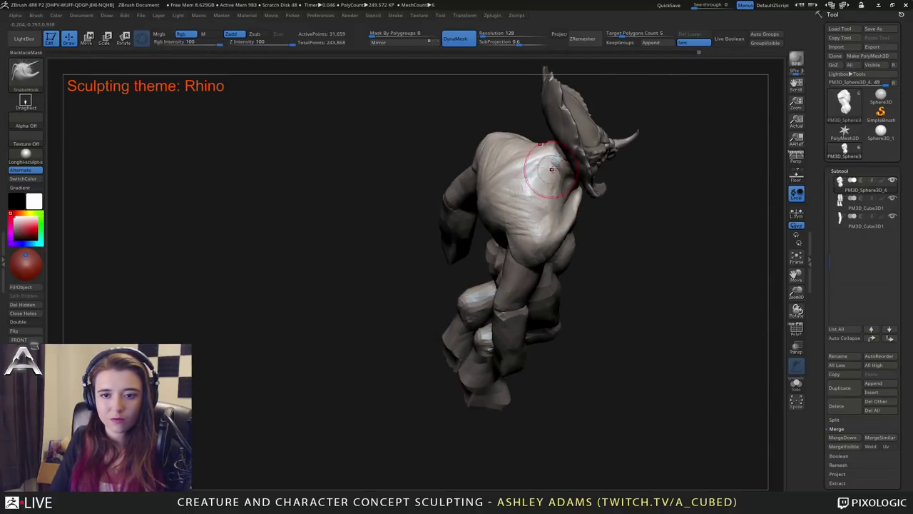
drag(551, 169, 469, 173)
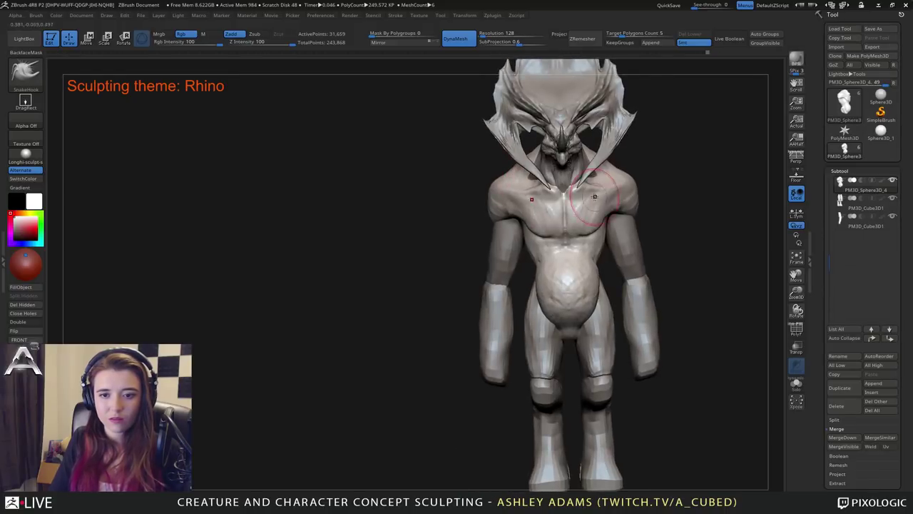
alt+drag(640, 212, 588, 203)
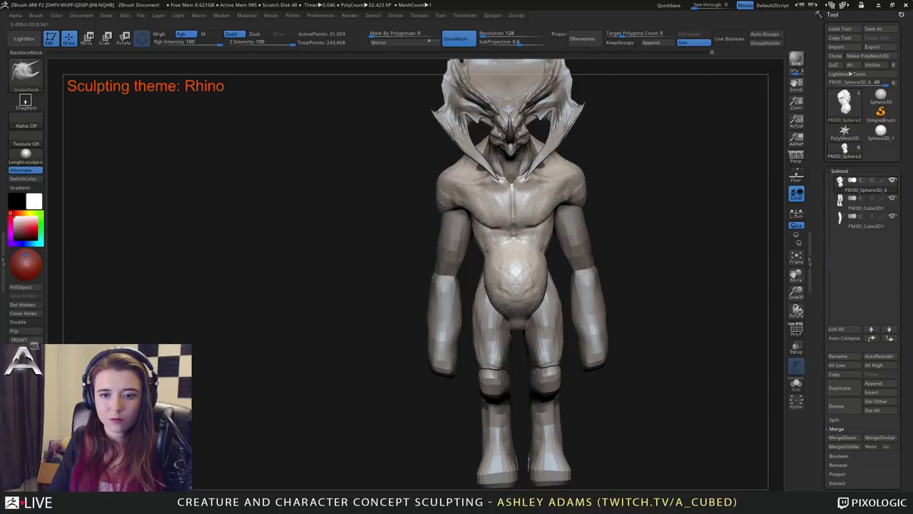
drag(570, 192, 598, 184)
Make the torso the active subtool and reshape the waist and sides above the hips with the SnakeHook brush.
alt+click(592, 207)
alt+click(487, 214)
key(space)
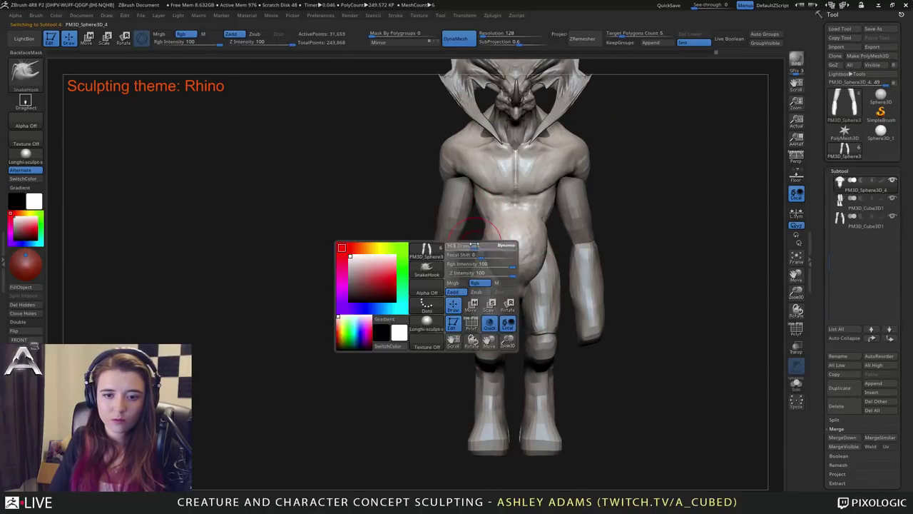
alt+click(485, 237)
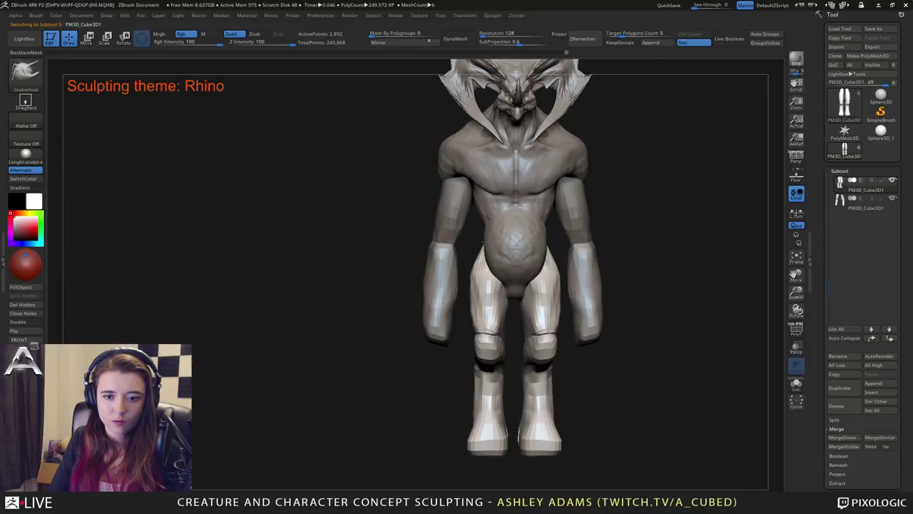
alt+click(488, 243)
drag(374, 285, 425, 289)
key(space)
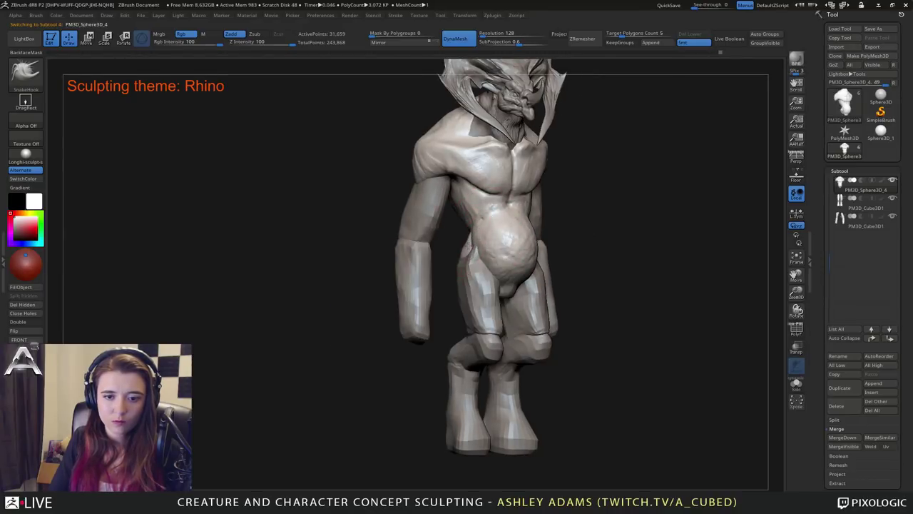
mouse_move(467, 228)
right_down()
mouse_move(439, 230)
mouse_move(503, 223)
right_up()
key(space)
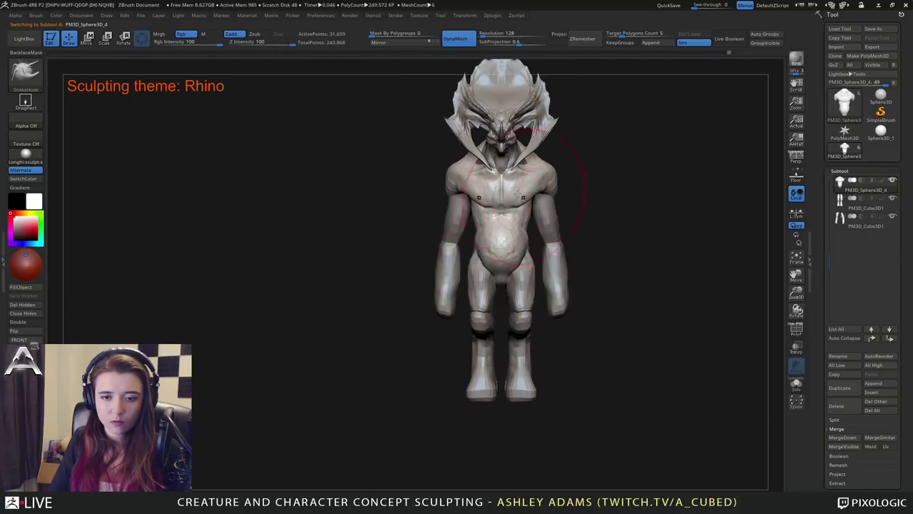
Select the legs subtool and stretch the legs with the transform gizmo, ending back in draw mode.
alt+click(521, 297)
key(w)
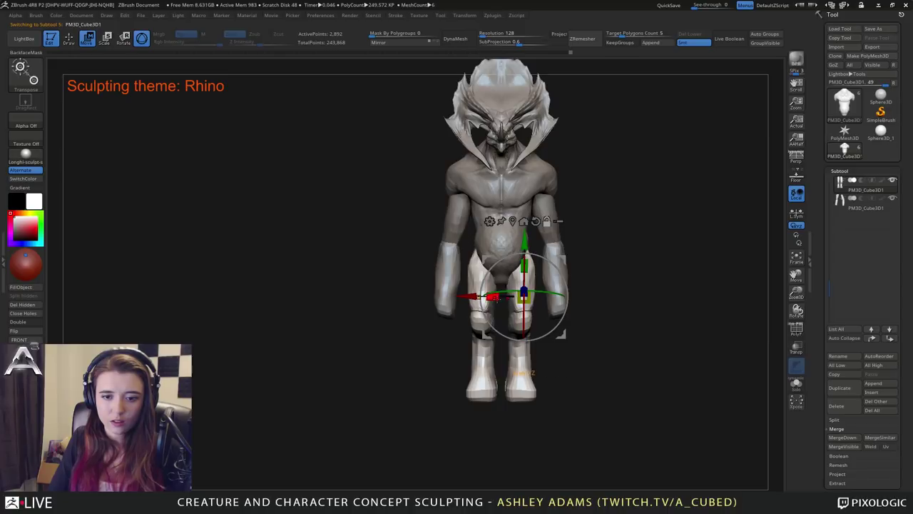
drag(497, 299, 563, 329)
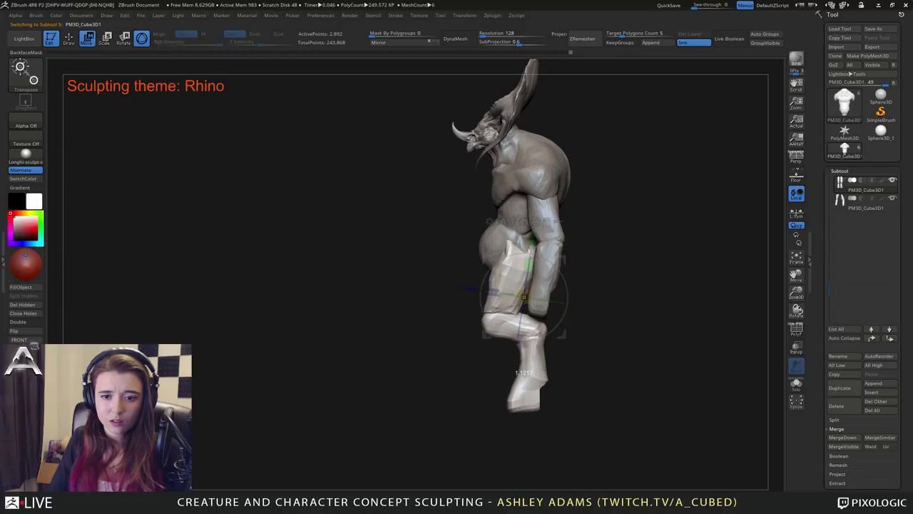
drag(529, 263, 533, 243)
key(q)
mouse_move(428, 278)
mouse_down()
mouse_move(501, 261)
mouse_move(476, 250)
mouse_up()
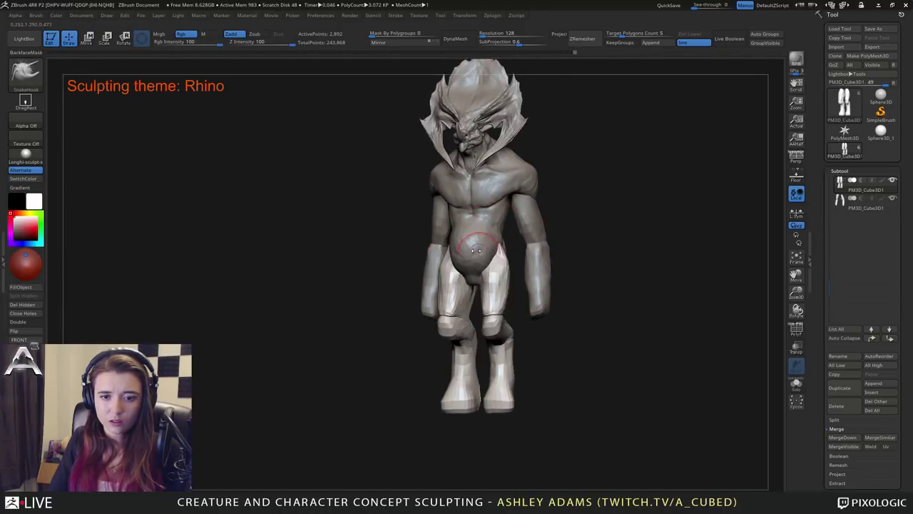
Select the torso and reshape the front and sides of the belly with the SnakeHook brush.
alt+click(476, 251)
right_drag(475, 250, 428, 255)
right_click(472, 254)
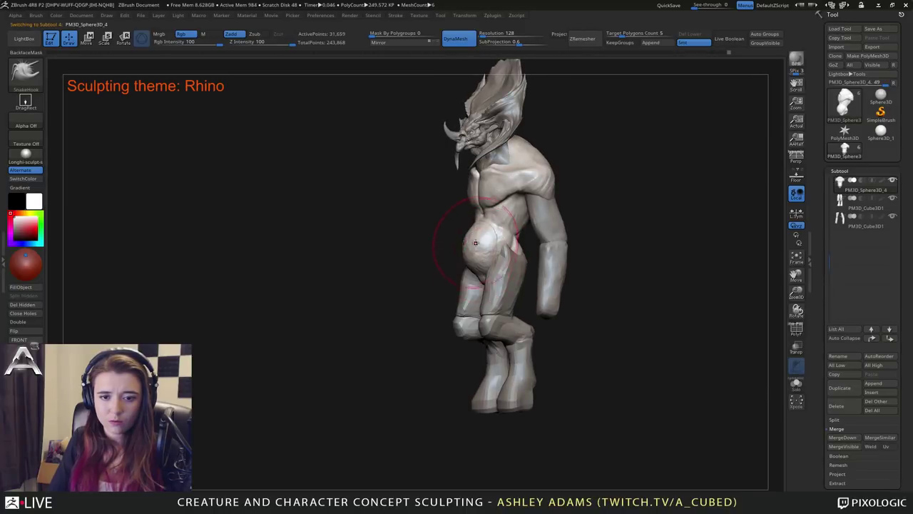
right_drag(481, 242, 495, 243)
right_click(484, 246)
drag(479, 246, 467, 245)
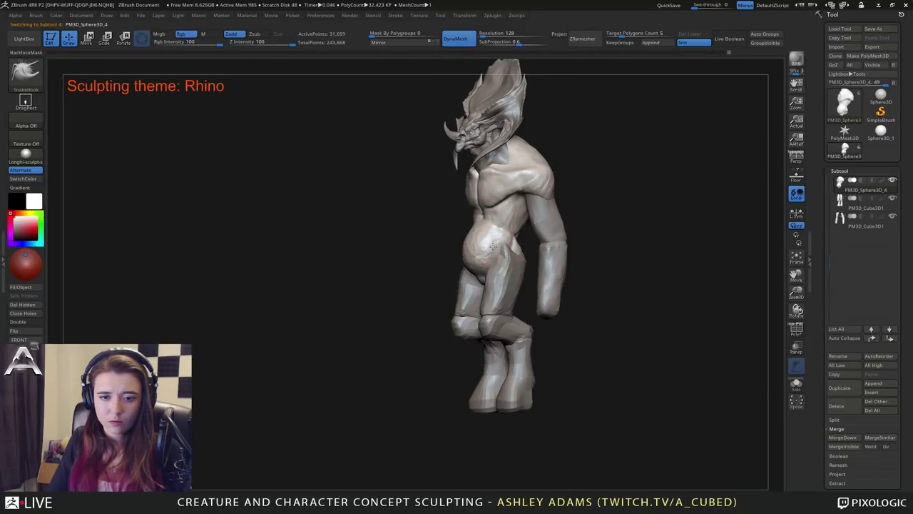
mouse_move(456, 259)
right_down()
mouse_move(482, 265)
mouse_move(464, 253)
mouse_move(479, 253)
right_up()
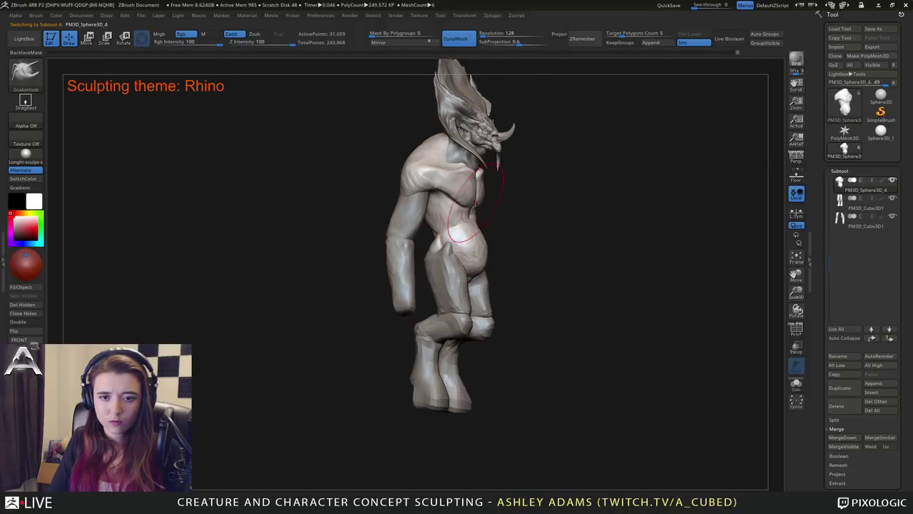
Push the lower chest profile inward from the side with a resized SnakeHook brush.
key(space)
drag(469, 193, 458, 198)
right_drag(458, 196, 468, 195)
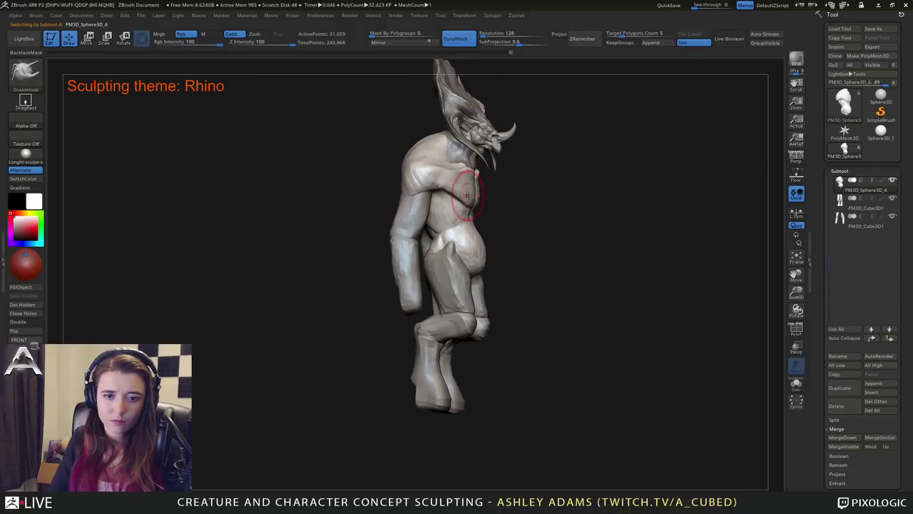
Build up the chest, ribcage and front shoulder forms with the ClayBuildup brush.
key(b)
key(c)
key(b)
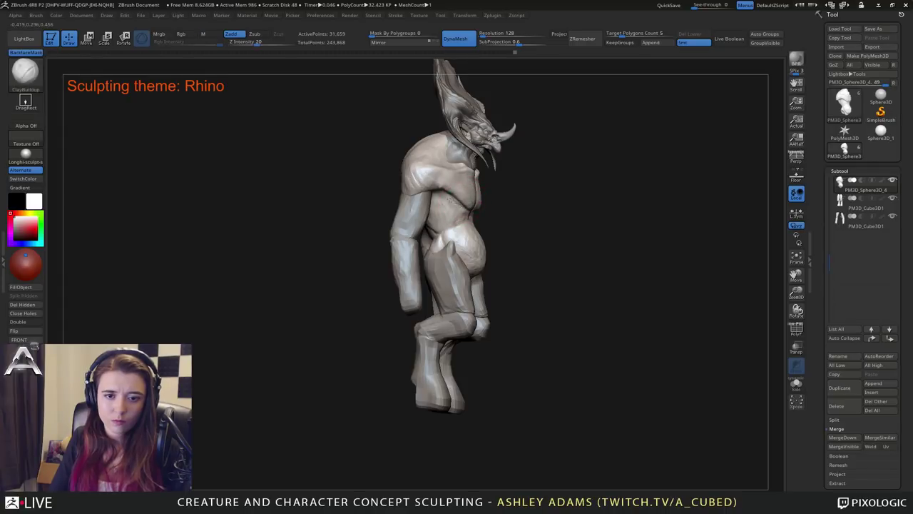
mouse_move(462, 200)
right_down()
mouse_move(433, 203)
mouse_move(483, 200)
mouse_move(495, 236)
mouse_move(492, 226)
right_up()
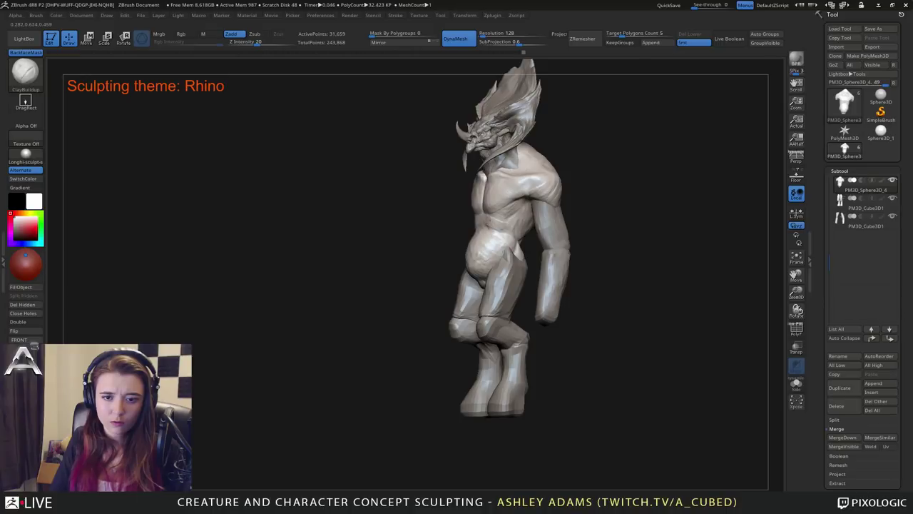
right_drag(505, 220, 529, 211)
right_drag(475, 204, 510, 200)
right_click(435, 187)
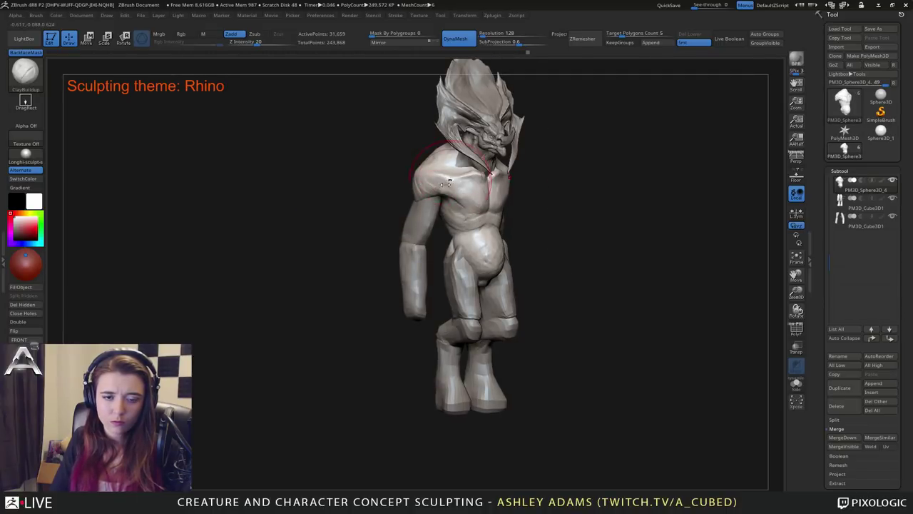
right_drag(426, 153, 390, 157)
right_drag(444, 183, 425, 226)
Select the arms subtool and pull the upper arms into a wider, fuller shape with the SnakeHook brush.
key(b)
key(s)
key(h)
right_drag(371, 207, 397, 198)
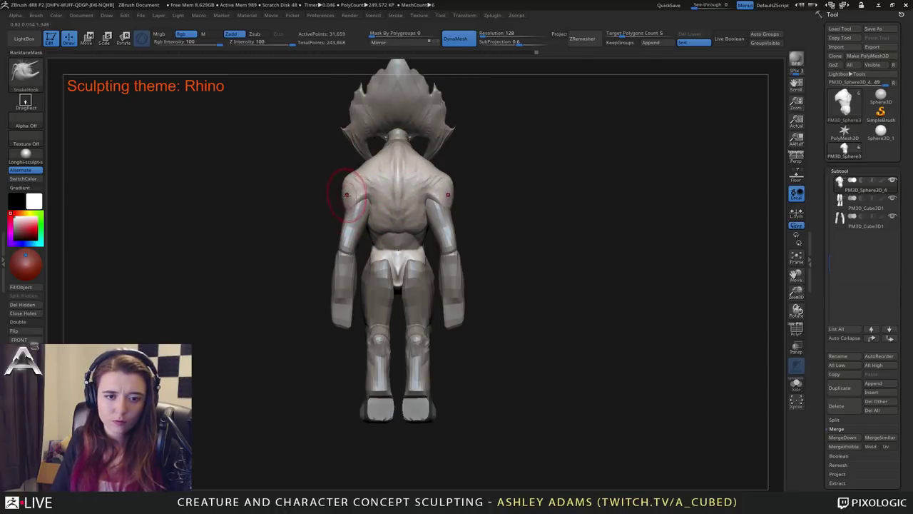
key(space)
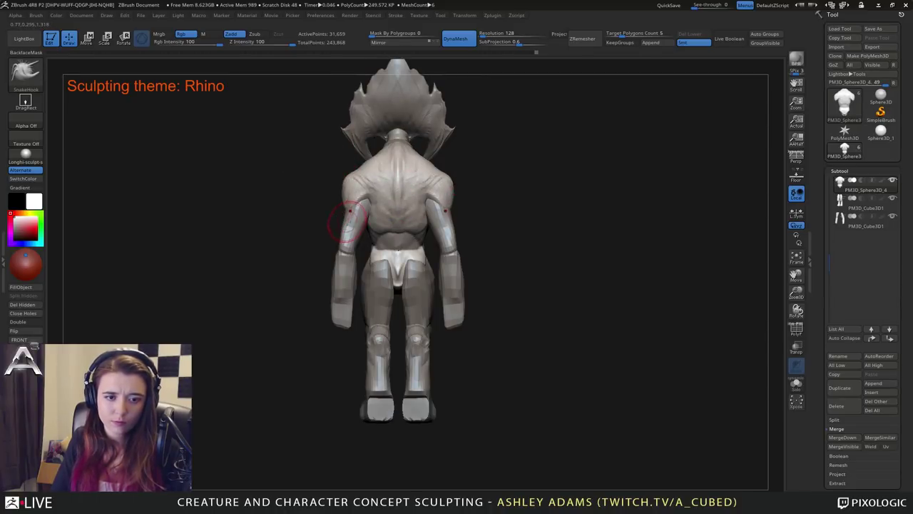
alt+click(348, 214)
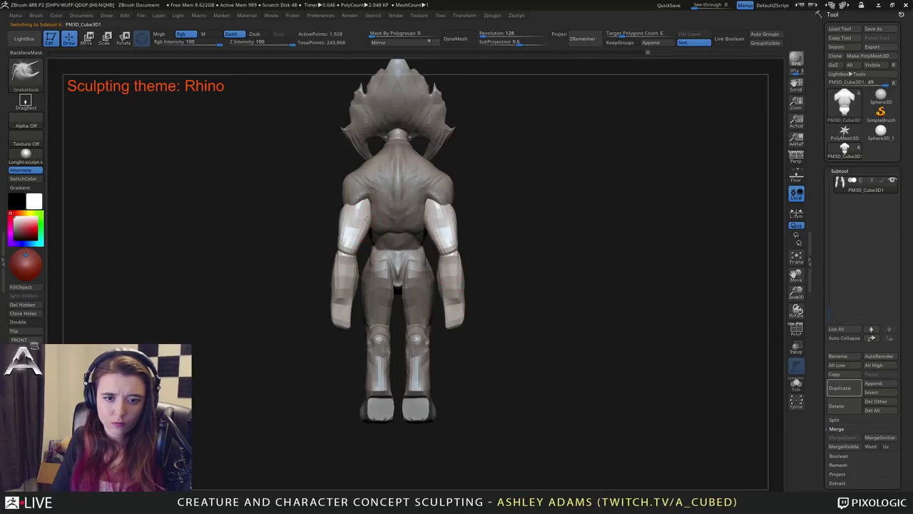
mouse_move(307, 221)
mouse_down()
mouse_move(362, 216)
mouse_move(371, 202)
mouse_up()
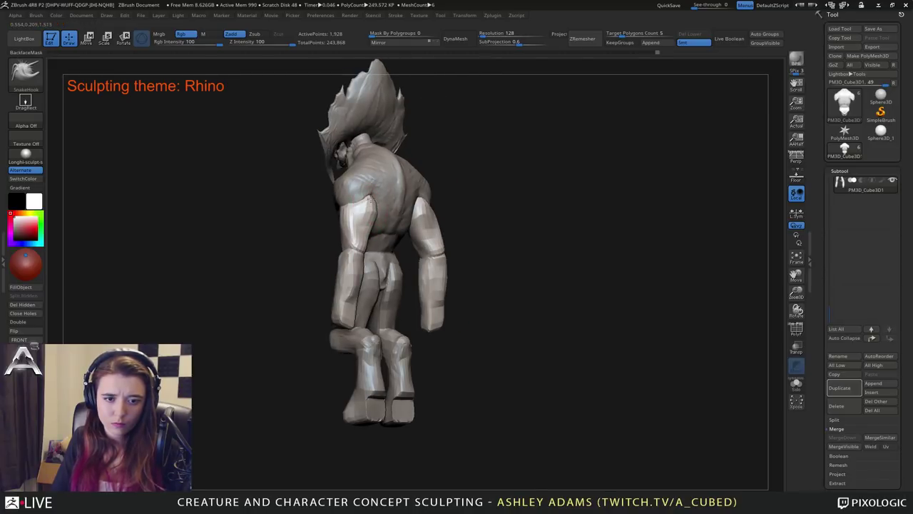
right_drag(380, 201, 327, 213)
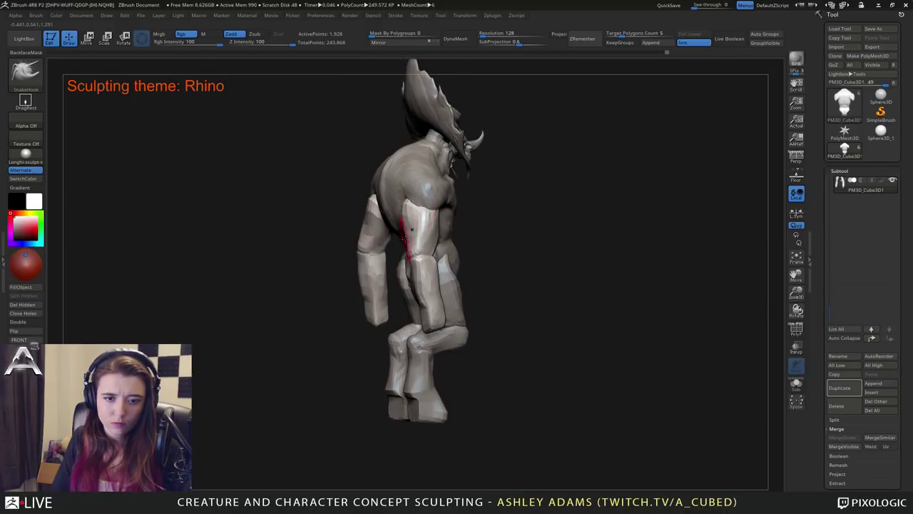
drag(370, 225, 410, 212)
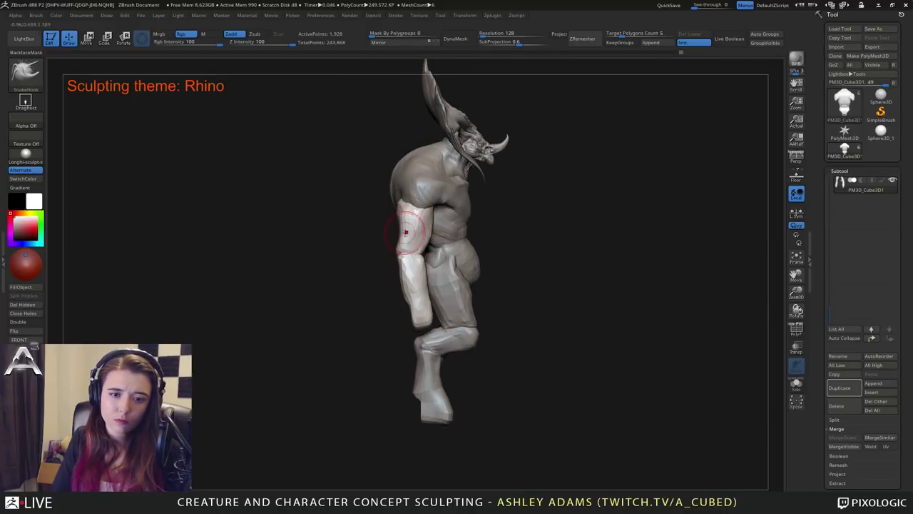
right_drag(409, 207, 410, 208)
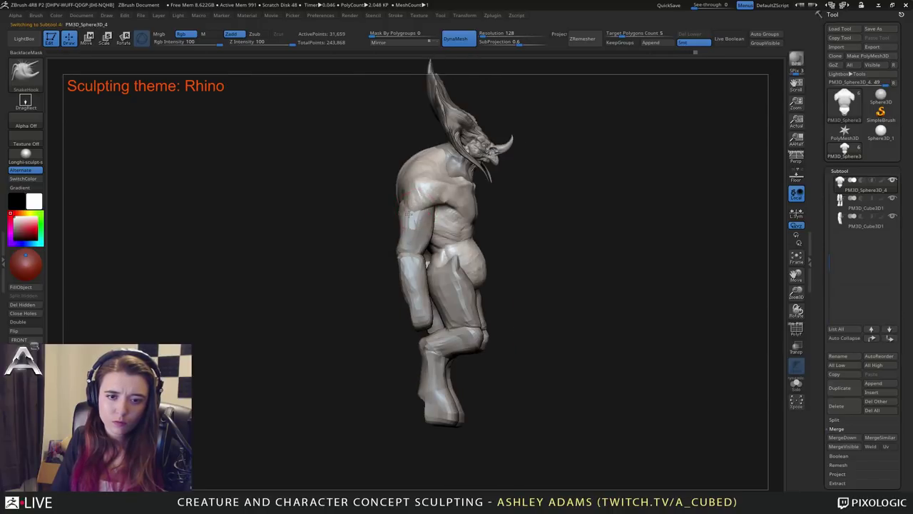
Build up the outer shoulder where the torso meets the upper arm with the ClayBuildup brush.
mouse_move(411, 218)
mouse_down()
mouse_move(400, 214)
mouse_move(405, 202)
mouse_up()
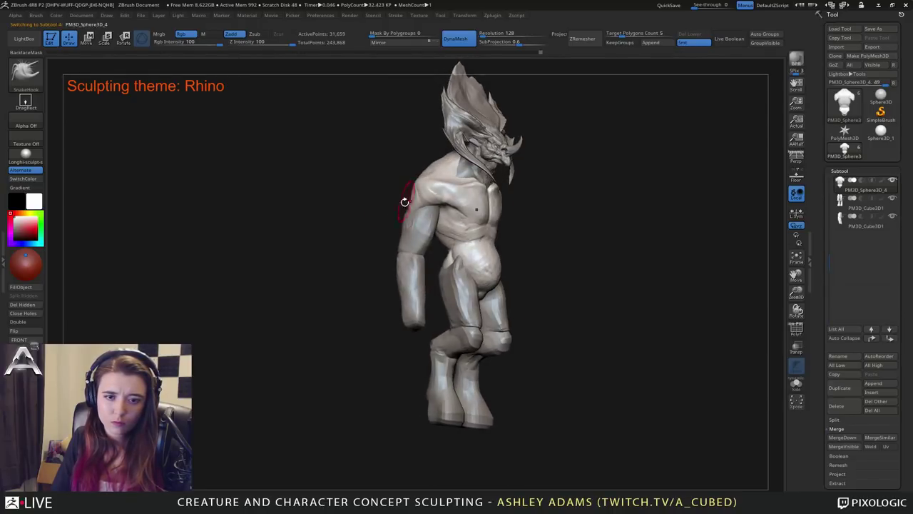
right_drag(409, 193, 398, 198)
key(b)
key(c)
key(b)
drag(402, 204, 422, 248)
Reshape the belly's side profile with the SnakeHook brush, pulling its lower front upward.
key(space)
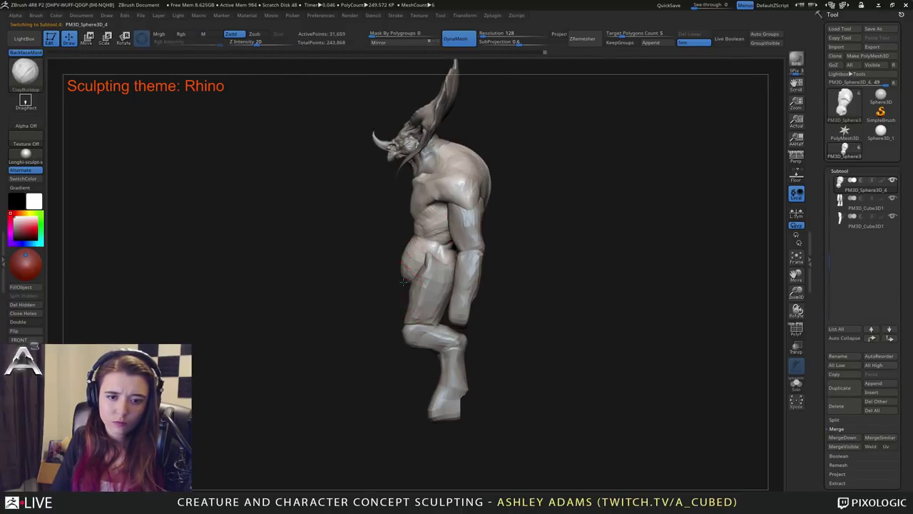
key(b)
key(s)
key(h)
drag(406, 277, 410, 252)
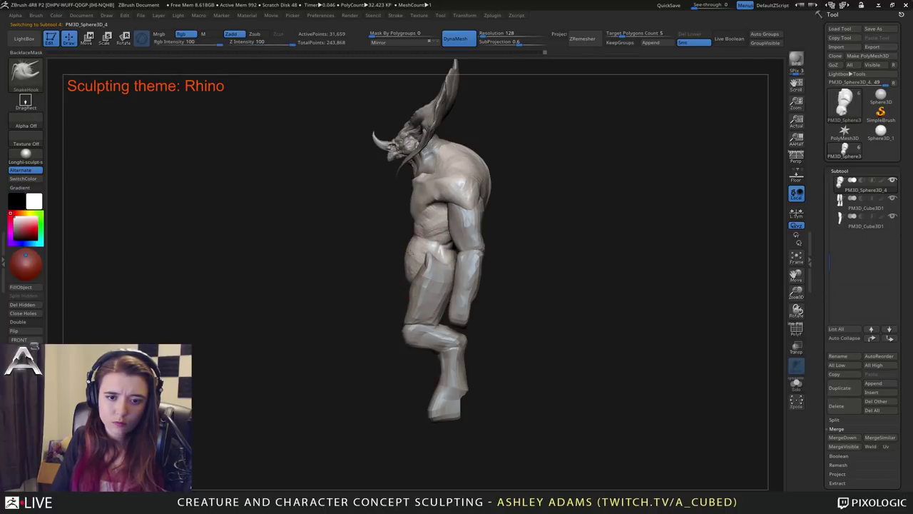
key(space)
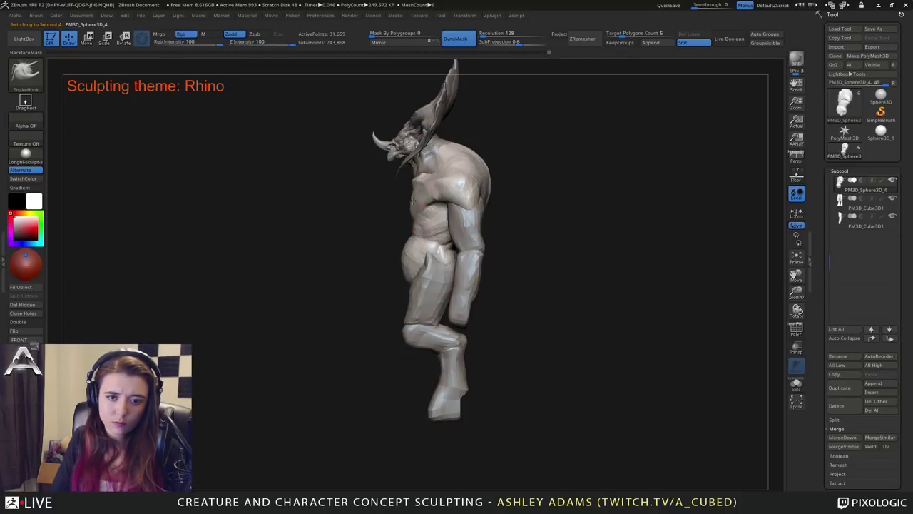
Build up the upper chest and trapezius beside the neck with the ClayBuildup brush.
mouse_move(371, 203)
mouse_down()
mouse_move(430, 207)
mouse_move(405, 210)
mouse_up()
mouse_move(414, 211)
right_down()
mouse_move(450, 200)
mouse_move(413, 183)
mouse_move(425, 163)
right_up()
key(b)
key(c)
key(b)
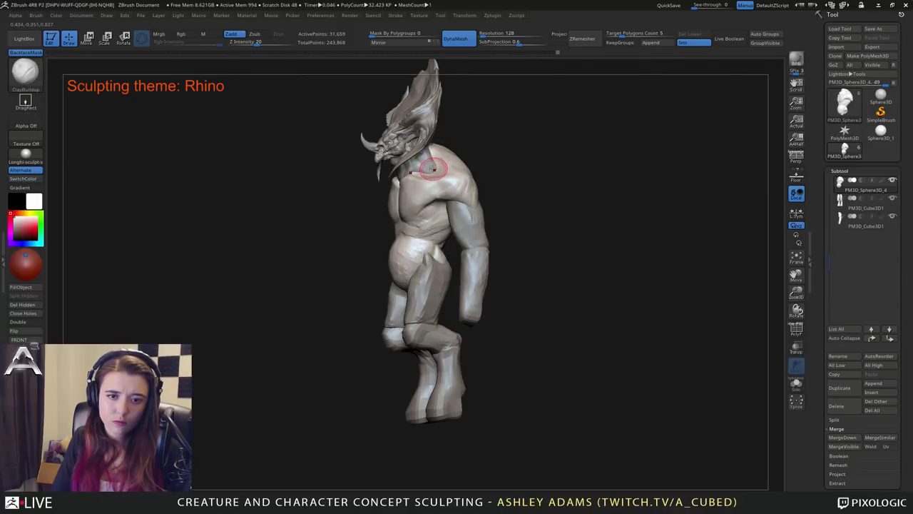
Select the head and neck subtool and adjust the neck base above the shoulders with the SnakeHook brush.
alt+click(426, 163)
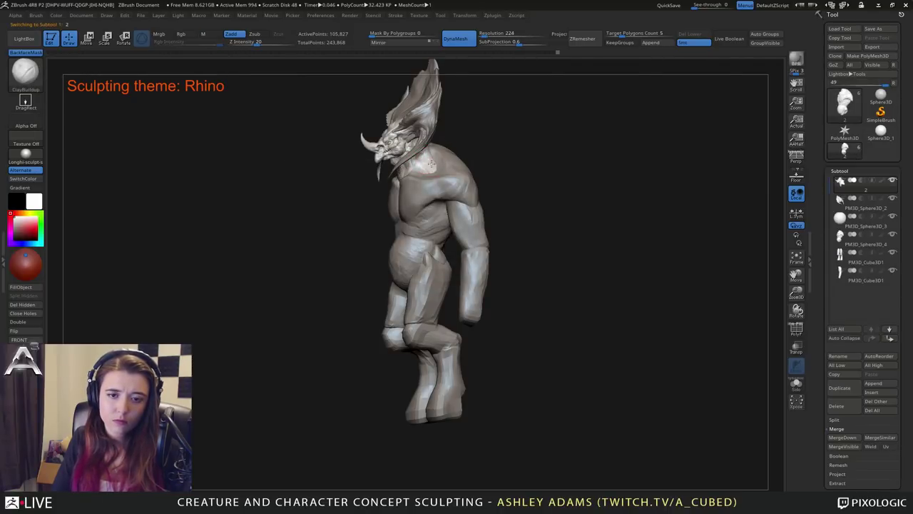
mouse_move(443, 180)
right_down()
mouse_move(443, 165)
mouse_move(424, 178)
right_up()
key(b)
key(s)
key(h)
Select the torso again and build up the collarbone and front of the shoulder with the ClayBuildup brush.
alt+click(436, 178)
key(b)
key(c)
key(b)
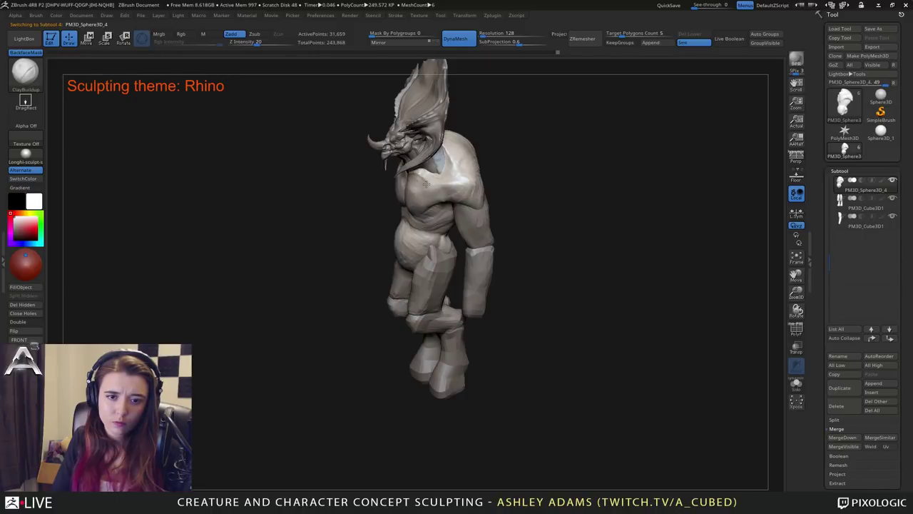
right_drag(426, 183, 411, 178)
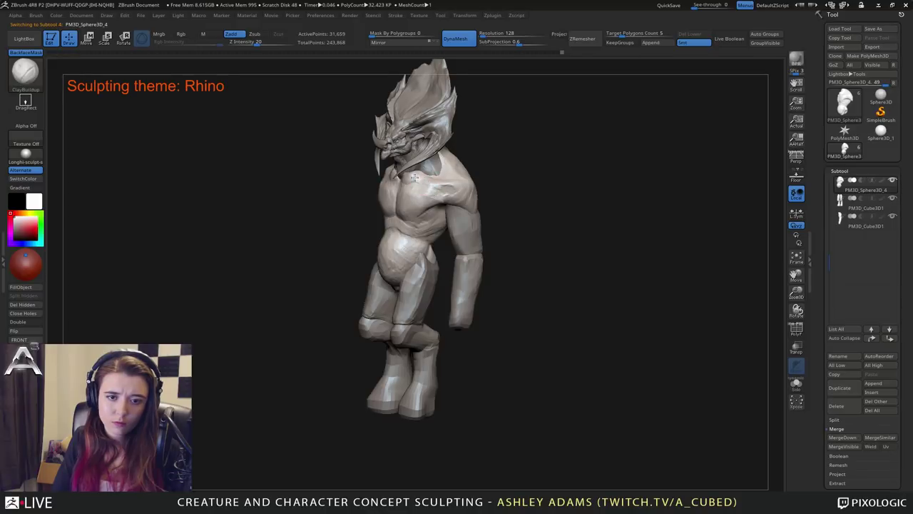
Select the legs subtool and reshape the inner buttocks from behind with the SnakeHook brush.
right_drag(442, 187, 378, 187)
key(space)
alt+right_drag(458, 214, 477, 183)
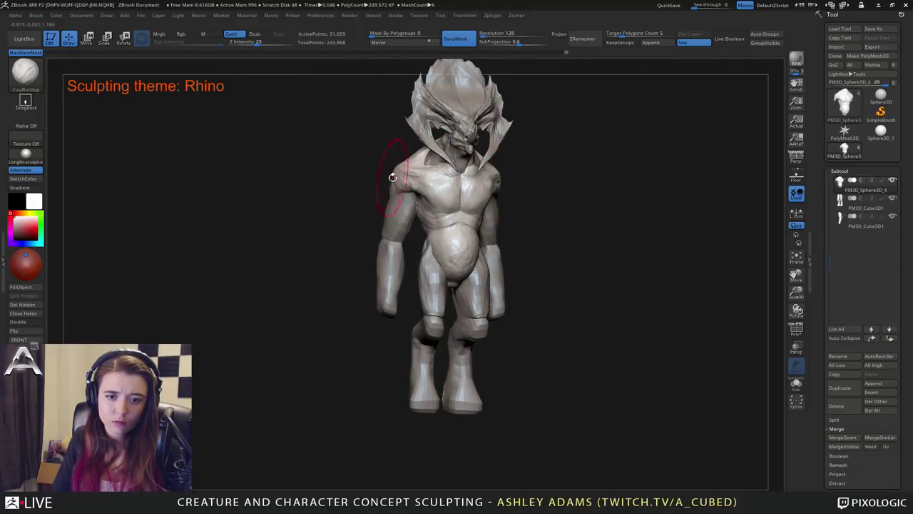
alt+click(433, 292)
right_drag(393, 299, 424, 295)
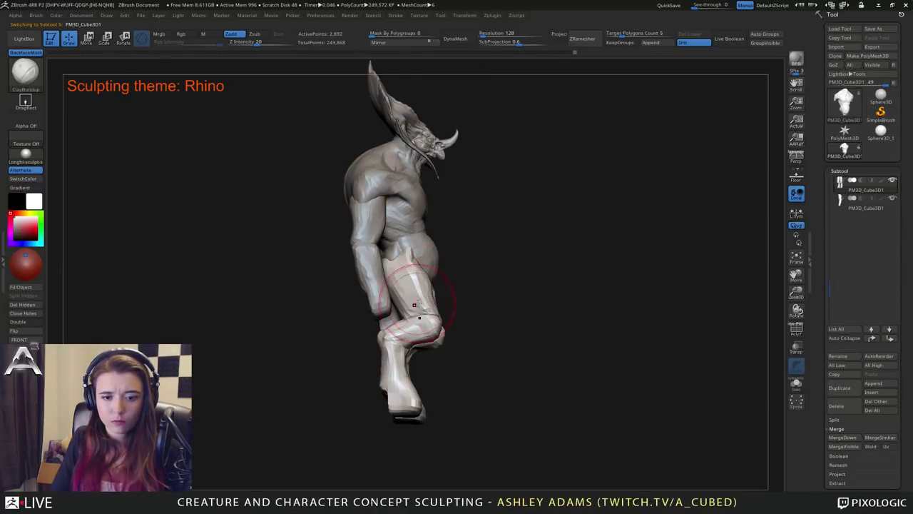
mouse_move(356, 275)
right_down()
mouse_move(423, 244)
mouse_move(414, 248)
right_up()
key(b)
key(s)
key(h)
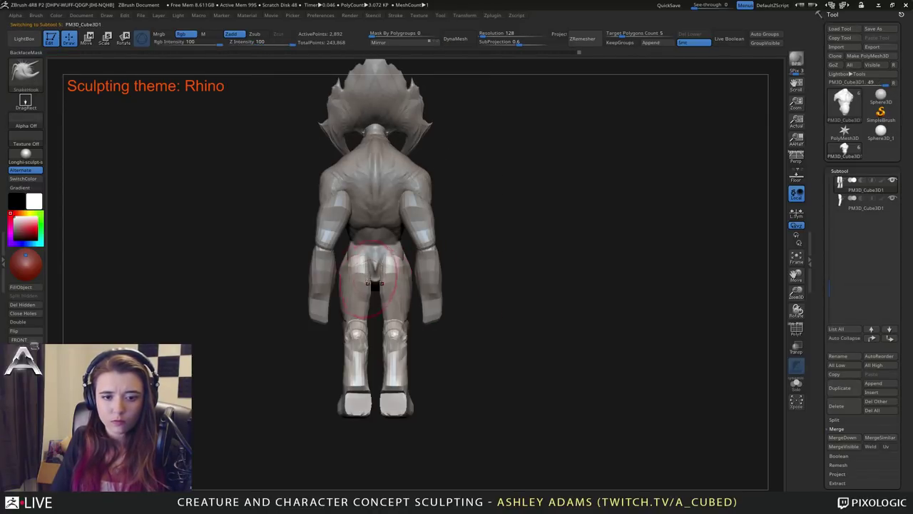
mouse_move(366, 262)
mouse_down()
mouse_move(366, 252)
mouse_move(374, 271)
mouse_up()
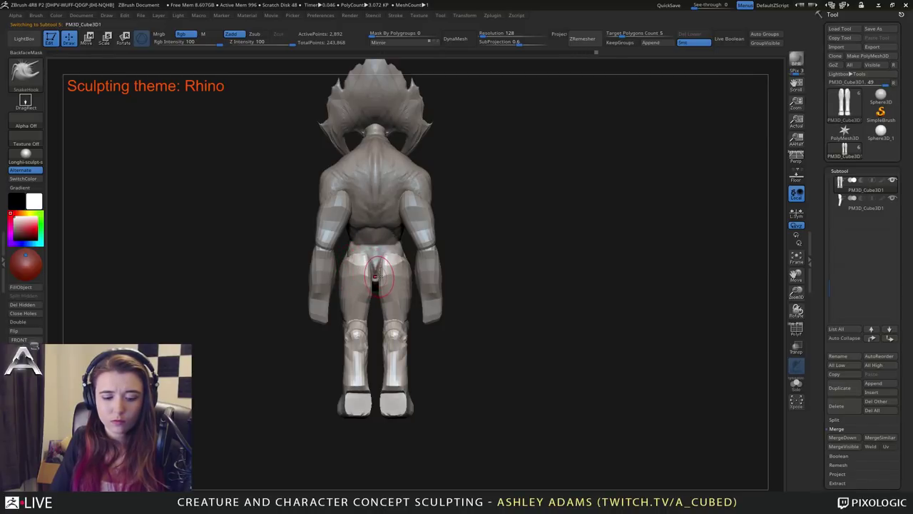
Inflate the inner buttocks and upper thighs with the Inflat brush to close the gap between them.
key(b)
key(p)
key(i)
key(b)
key(i)
key(n)
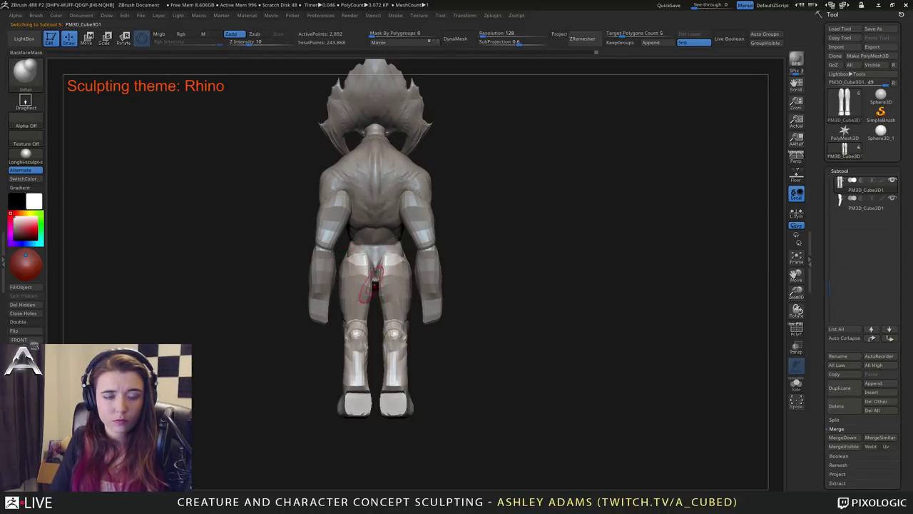
key(space)
drag(367, 284, 375, 275)
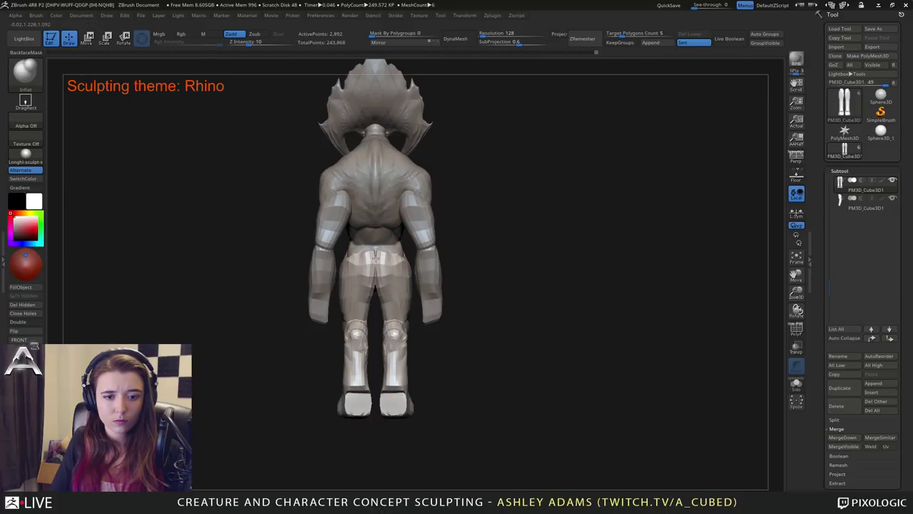
Undo the last stroke and build up the upper buttocks below the waist with the ClayBuildup brush.
key(b)
key(d)
key(s)
key(ctrl+z)
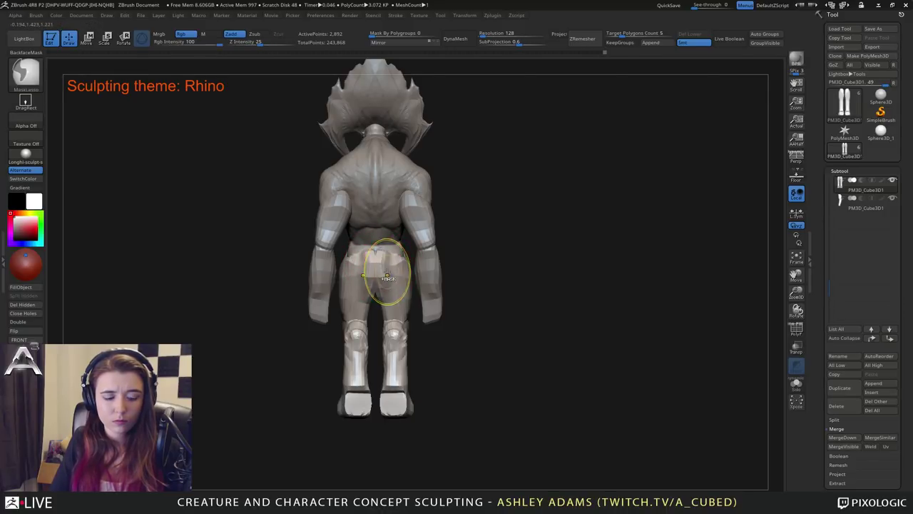
key(b)
key(c)
key(b)
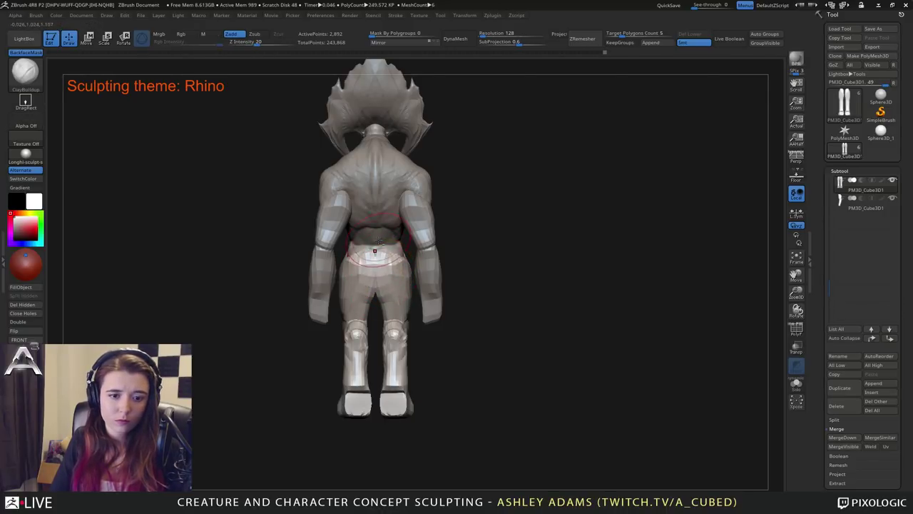
Refine the leg's side profile around the thigh, knee and front of the foot with the SnakeHook brush.
right_drag(375, 260, 429, 264)
key(b)
key(s)
key(h)
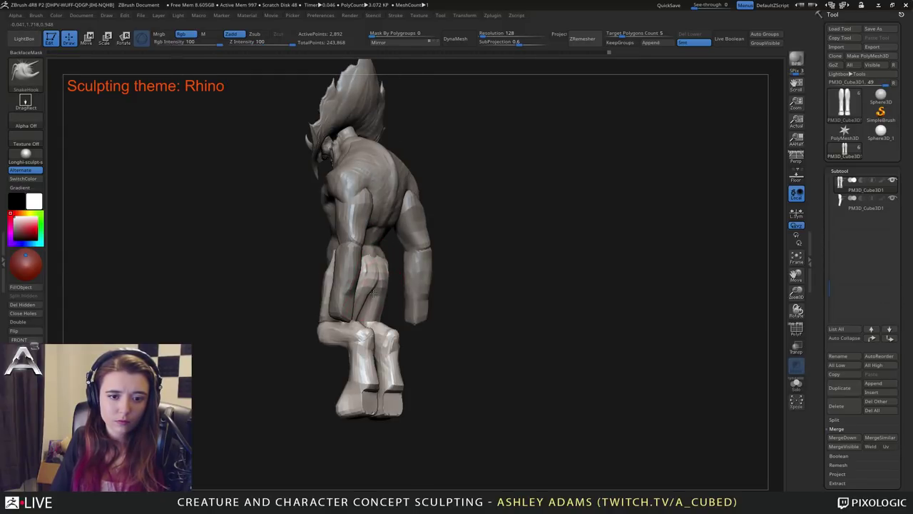
mouse_move(372, 294)
right_down()
mouse_move(412, 286)
mouse_move(415, 278)
mouse_move(380, 283)
mouse_move(401, 249)
right_up()
key(space)
mouse_move(405, 265)
mouse_down()
mouse_move(420, 265)
mouse_move(447, 295)
mouse_move(406, 275)
mouse_move(393, 295)
mouse_up()
key(space)
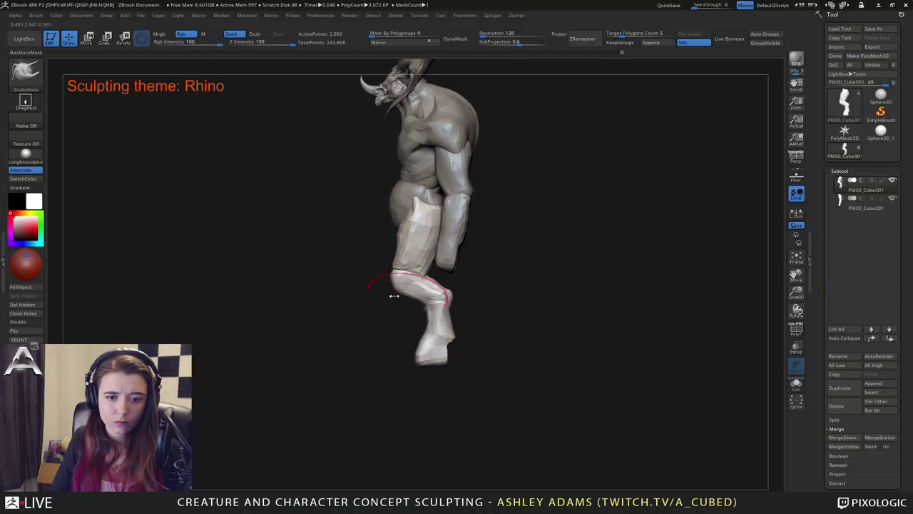
drag(418, 361, 415, 362)
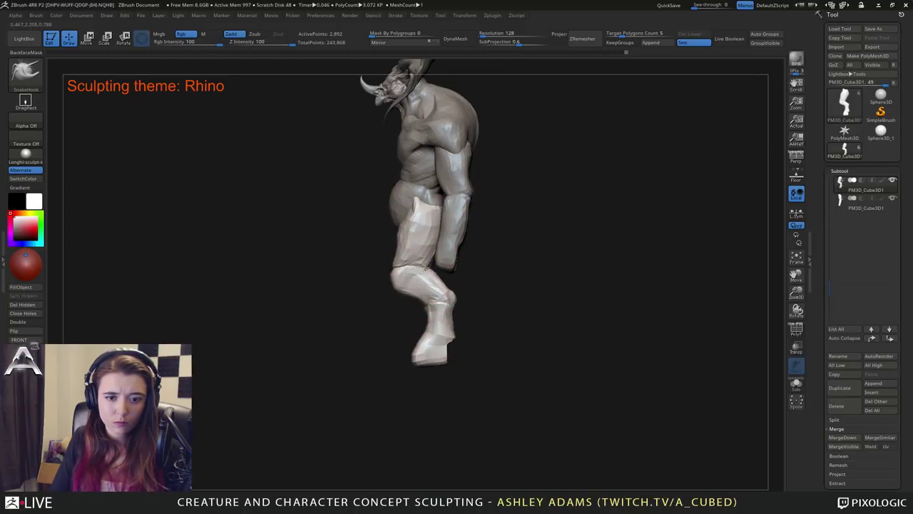
Select the arms subtool and adjust the forearm shape down to the wrist with the SnakeHook brush.
ctrl+right_drag(420, 205, 421, 172)
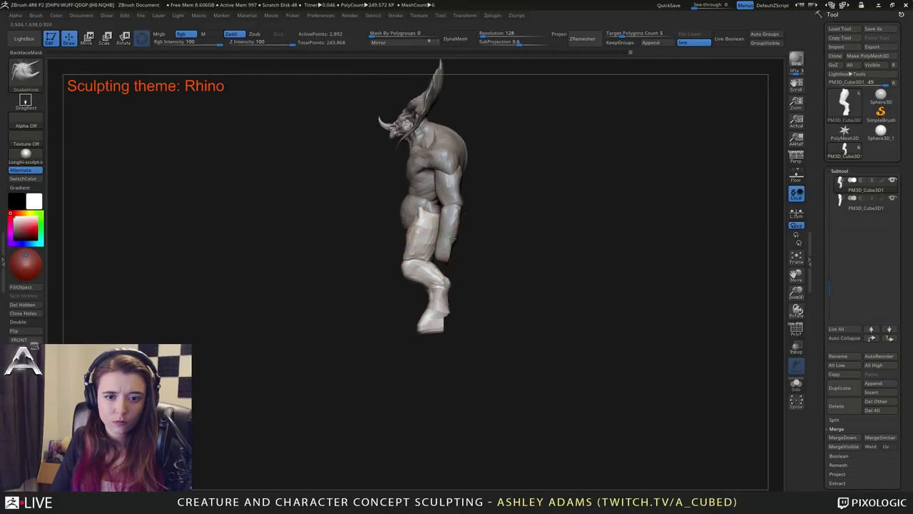
alt+click(451, 227)
key(space)
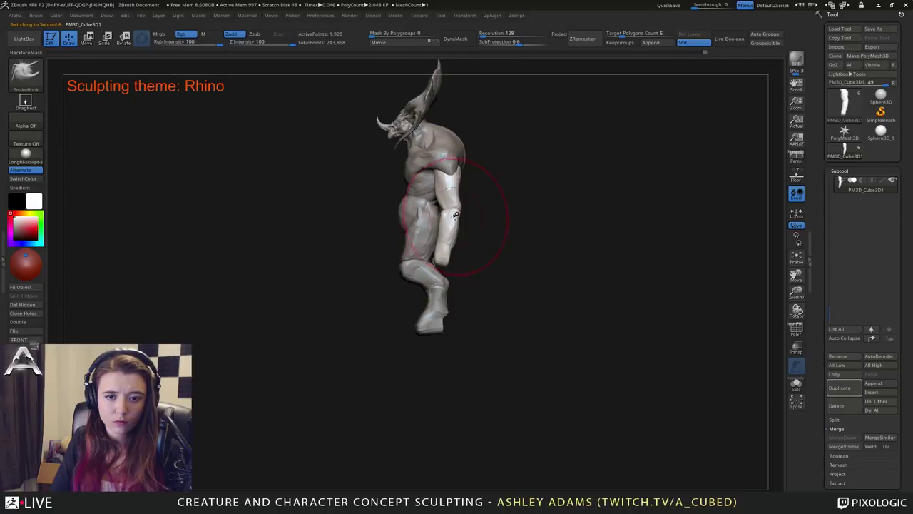
shift+drag(470, 229, 497, 218)
drag(458, 264, 458, 268)
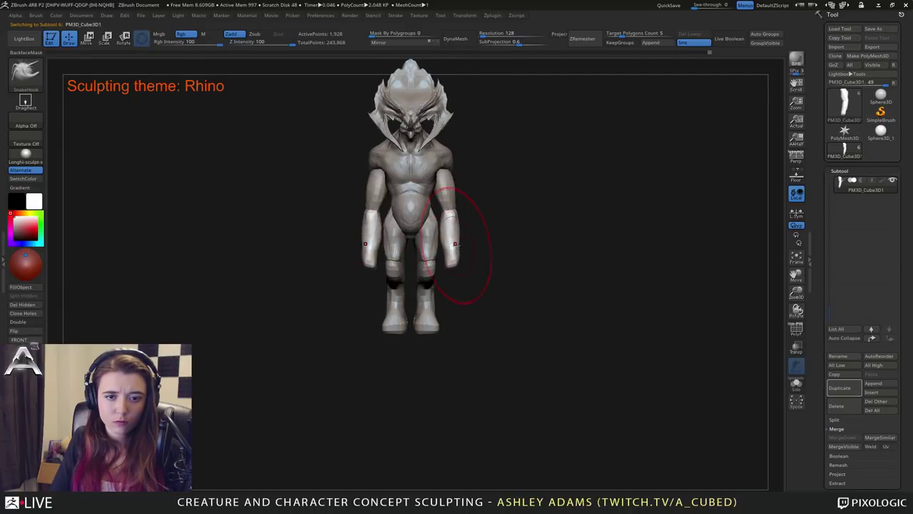
key(space)
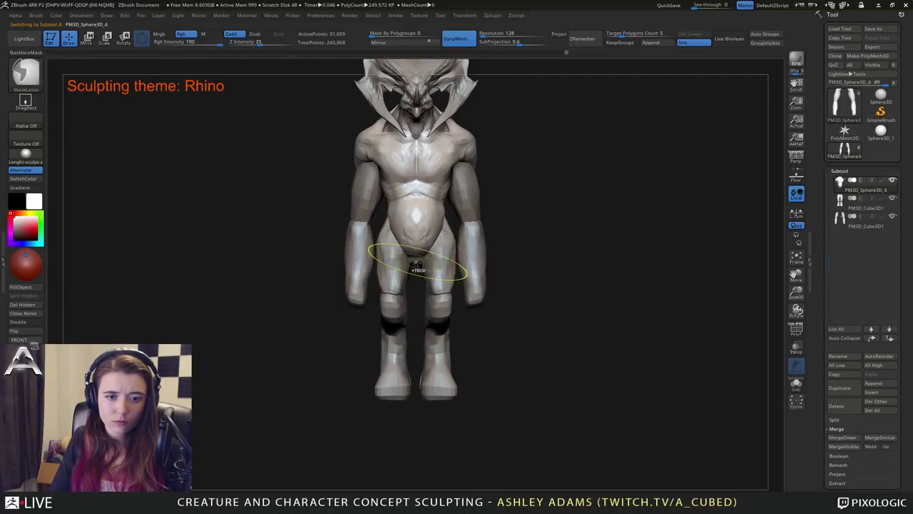
Select the arms subtool again and append a ZSphere as a new subtool.
key(space)
key(f)
drag(314, 231, 378, 208)
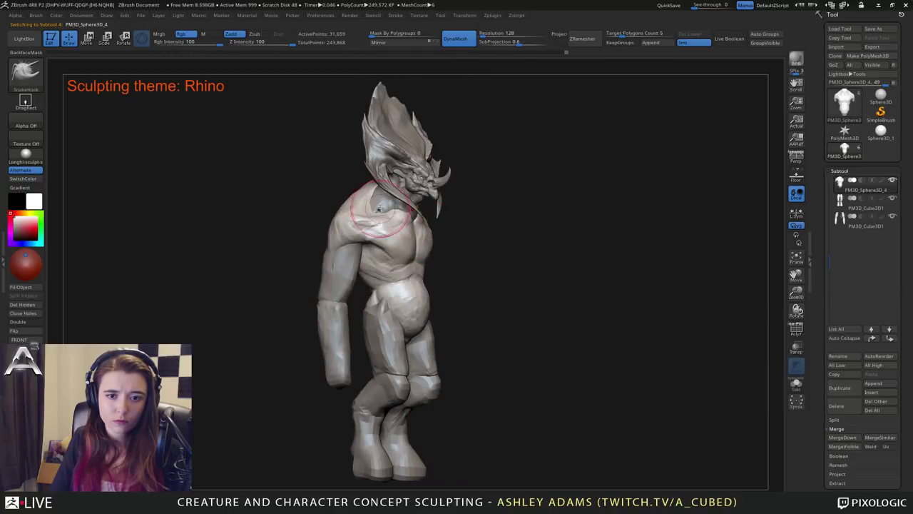
alt+right_drag(403, 284, 444, 266)
alt+click(383, 312)
alt+right_drag(386, 313, 451, 236)
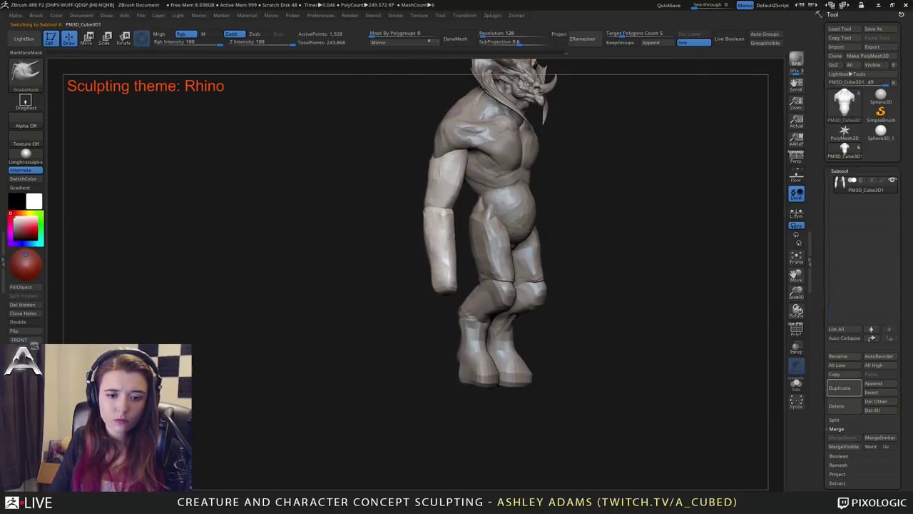
drag(451, 238, 390, 226)
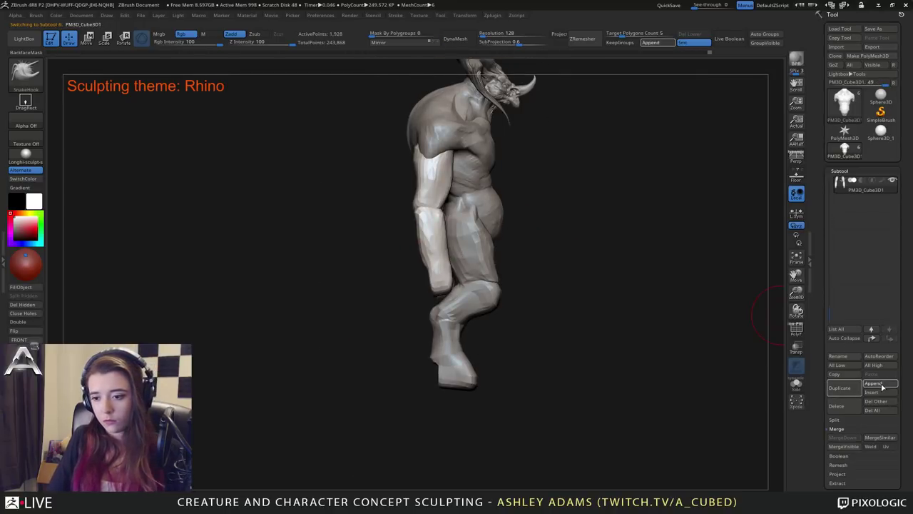
click(881, 384)
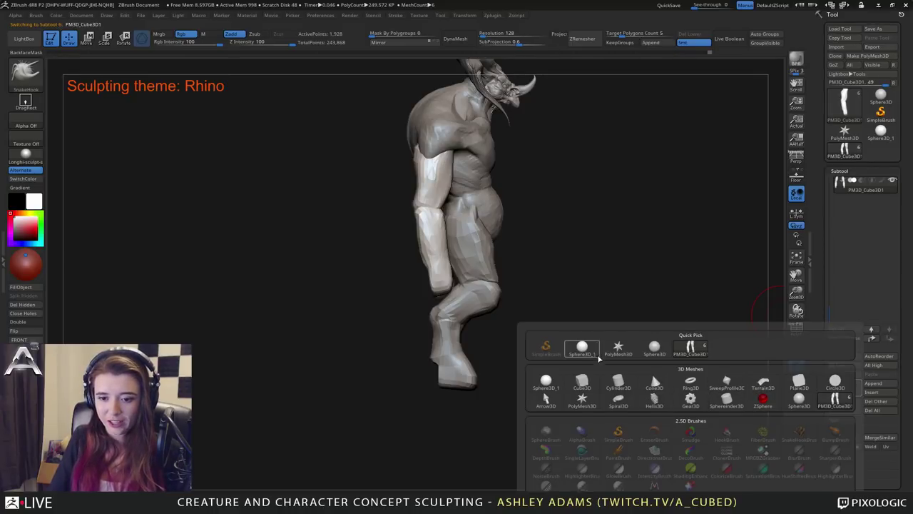
click(763, 399)
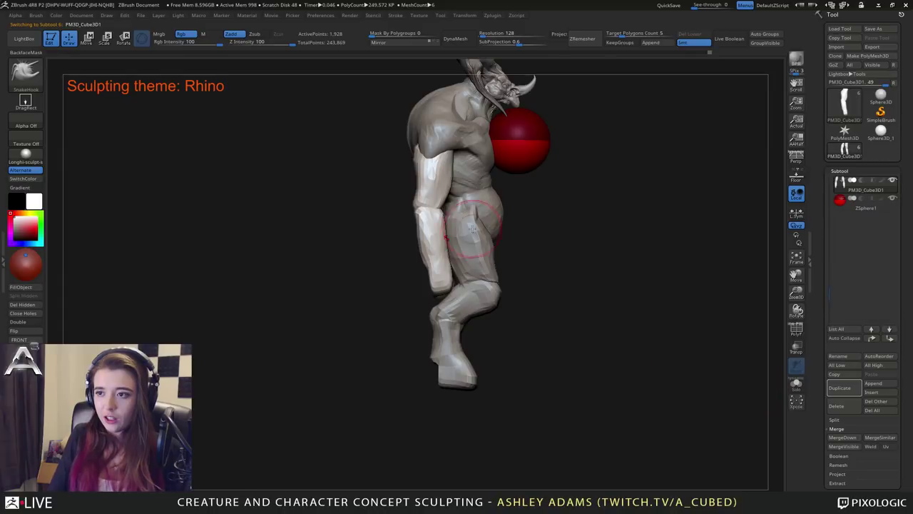
Select the ZSphere subtool and move the sphere down to the lower end of the arm.
mouse_move(599, 300)
mouse_down()
mouse_move(557, 282)
mouse_move(575, 247)
mouse_up()
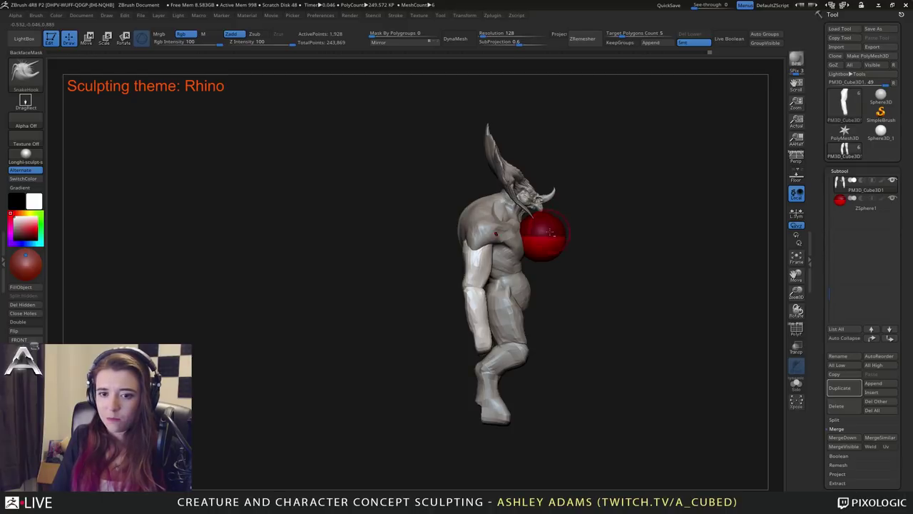
alt+click(550, 233)
shift+drag(595, 231, 545, 228)
key(w)
drag(541, 239, 509, 287)
alt+drag(492, 370, 590, 237)
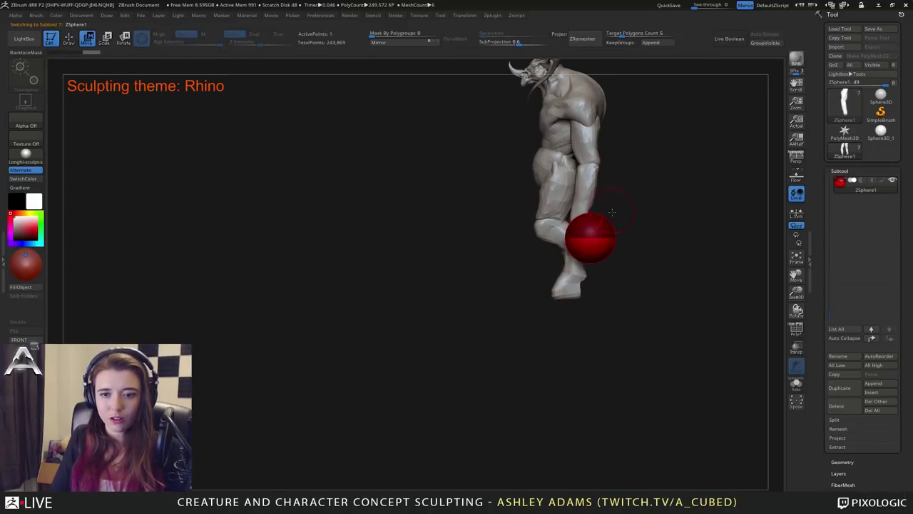
alt+drag(615, 205, 443, 175)
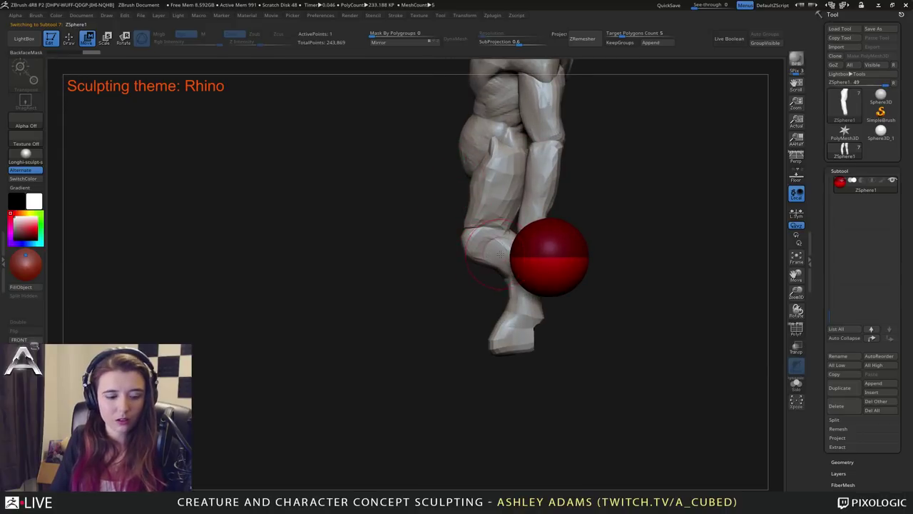
Scale the ZSphere down to about wrist size and place it at the end of the forearm.
key(e)
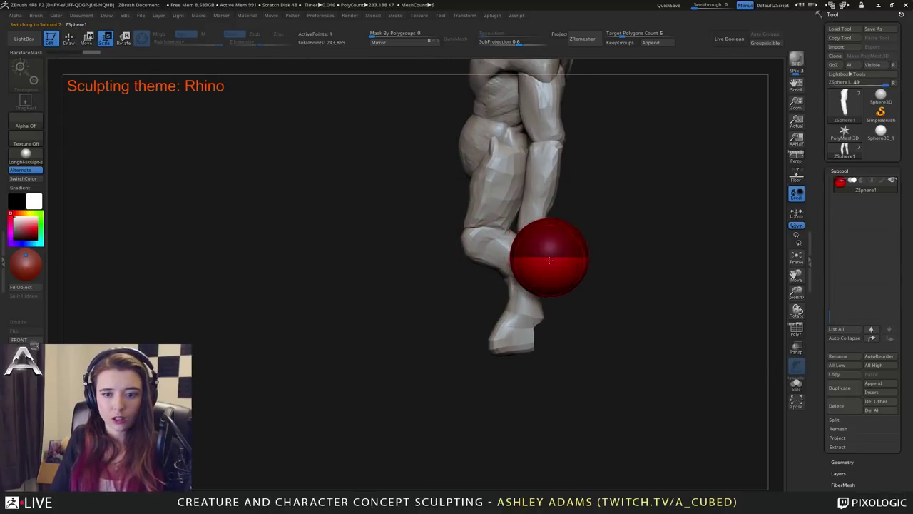
drag(542, 255, 543, 89)
key(q)
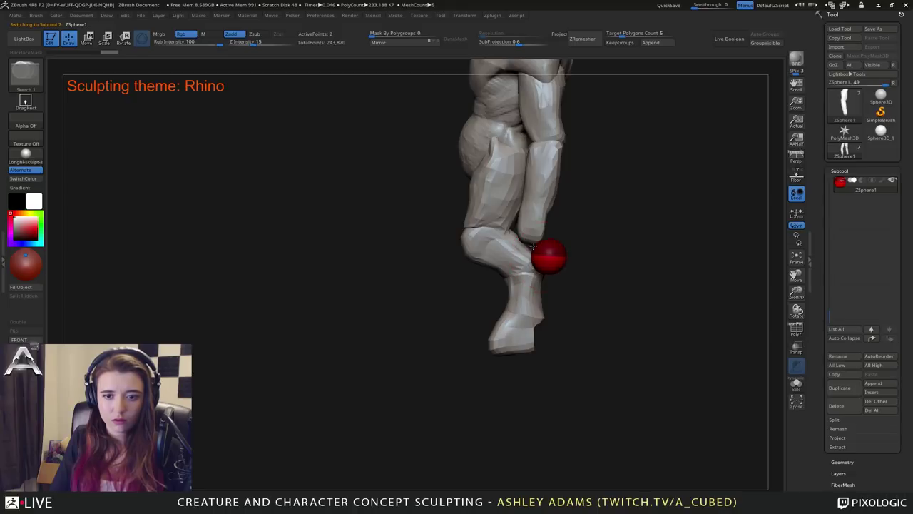
key(w)
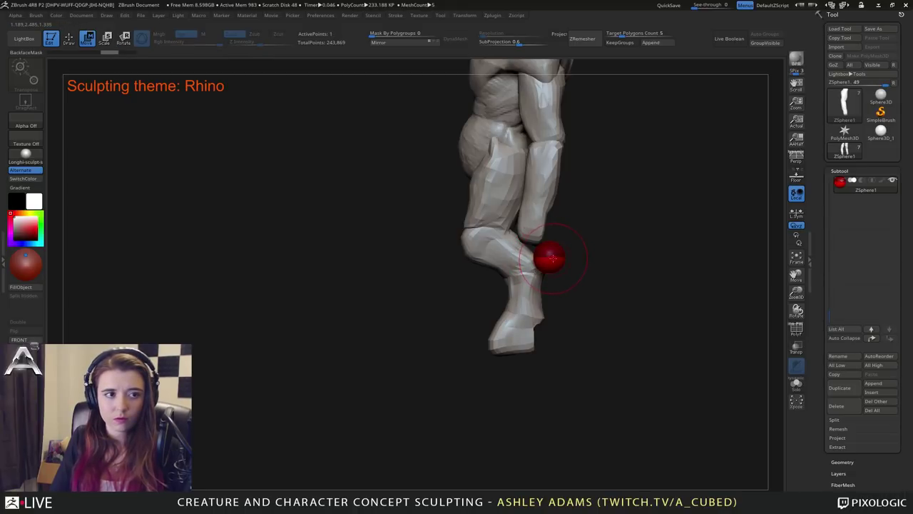
drag(554, 258, 506, 224)
mouse_move(506, 224)
alt+right_down()
mouse_move(489, 228)
mouse_move(495, 237)
mouse_move(535, 228)
alt+right_up()
Extend a smaller child ZSphere downward from the wrist to start the first finger.
key(q)
key(space)
key(space)
drag(494, 239, 486, 276)
key(w)
right_drag(504, 247, 500, 245)
key(q)
Insert a ZSphere into the chain just below the wrist and adjust it as the finger's base.
click(497, 242)
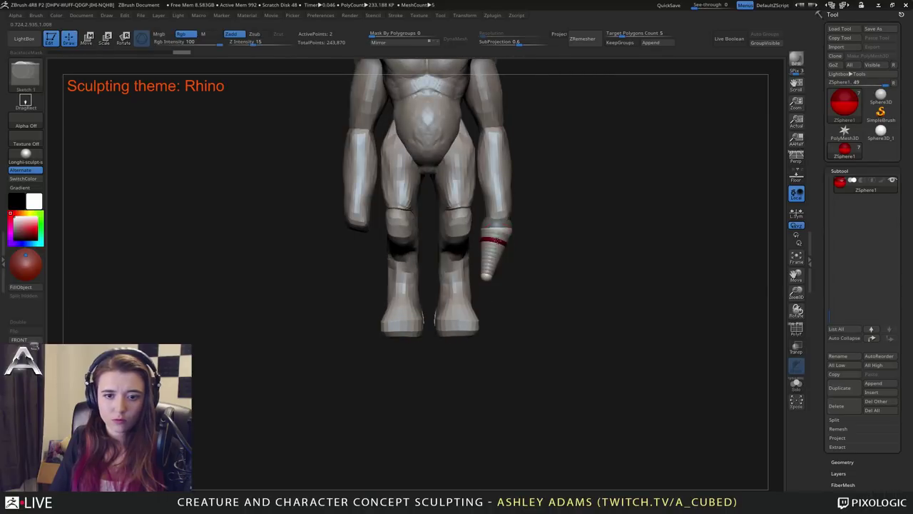
key(w)
key(e)
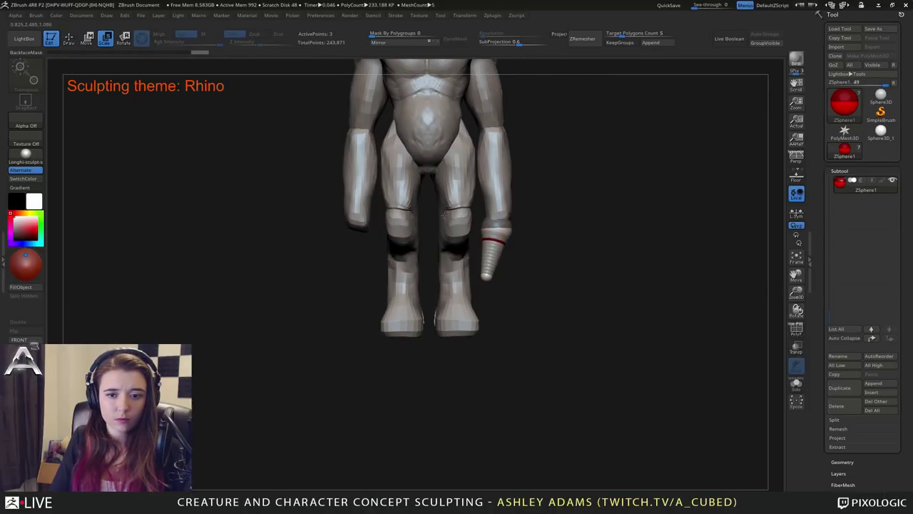
key(w)
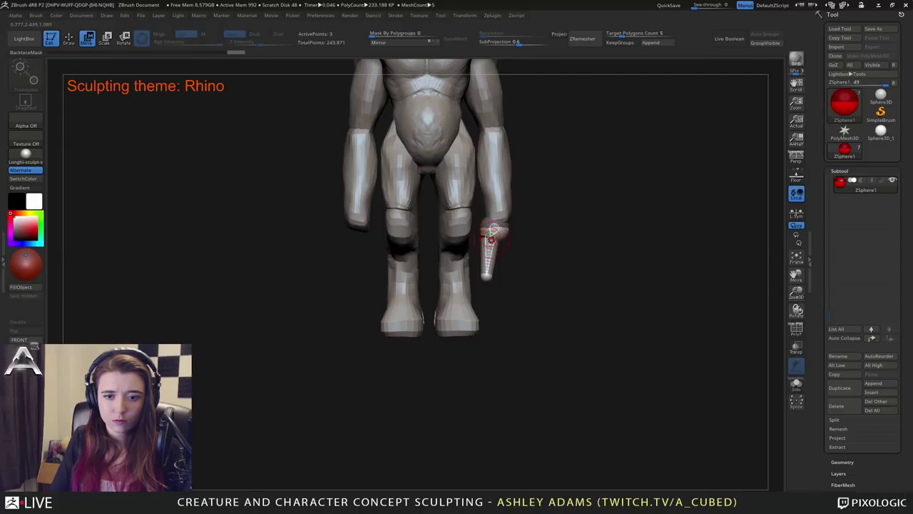
right_drag(489, 277, 428, 279)
Insert a ZSphere joint midway along the first finger and bend the finger at that joint.
key(q)
click(490, 257)
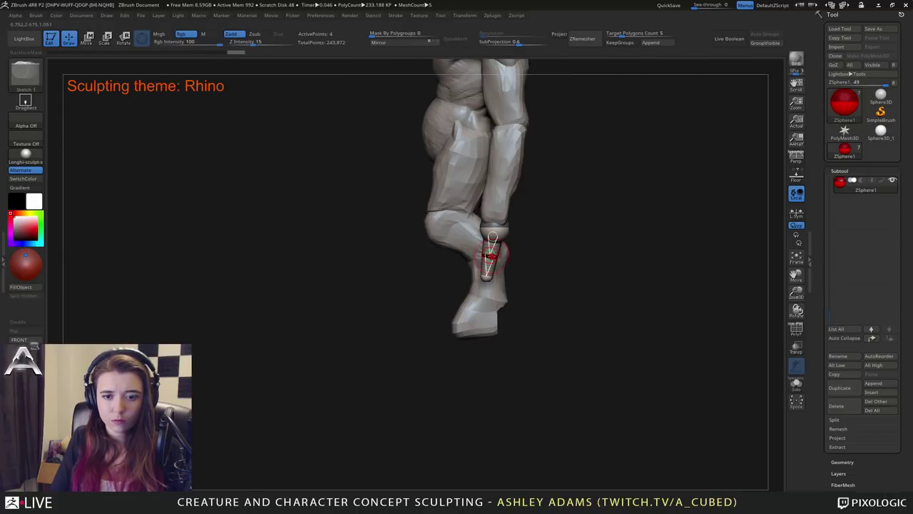
key(w)
drag(490, 257, 492, 286)
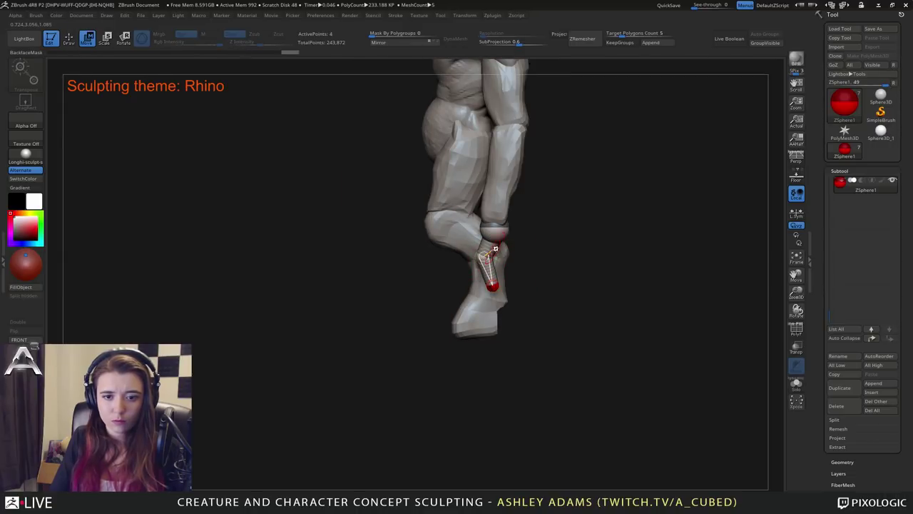
Add another ZSphere at the base of the hand and pull it downward.
key(q)
click(496, 239)
key(w)
drag(498, 243, 493, 255)
key(q)
key(e)
key(space)
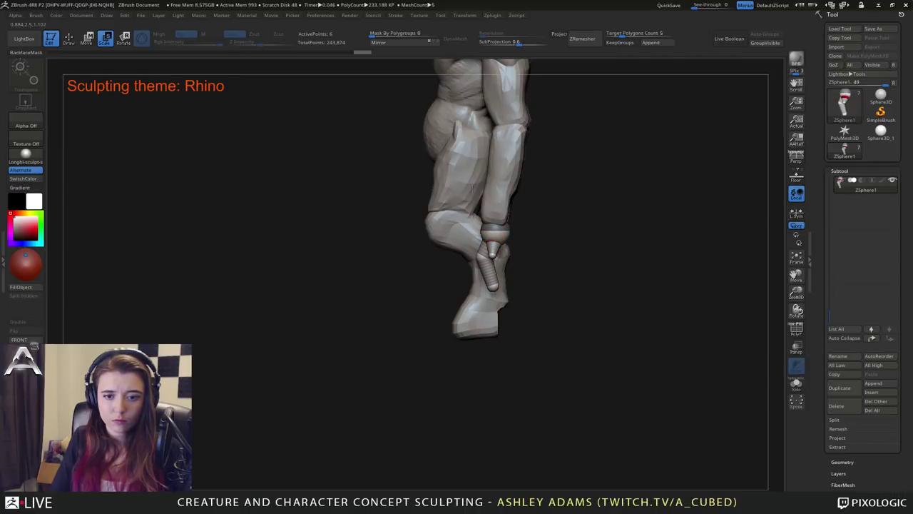
Extend the new ZSphere into a second finger beside the first and insert a joint midway along it.
drag(472, 189, 532, 210)
key(w)
mouse_move(497, 267)
mouse_down()
mouse_move(500, 239)
mouse_move(506, 305)
mouse_up()
key(e)
key(q)
click(502, 257)
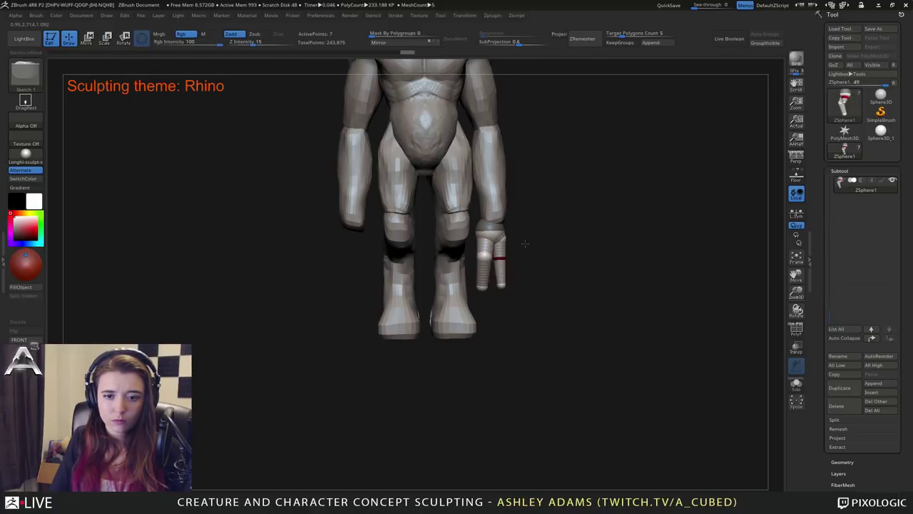
Bend the second finger backward at its middle joint and add another ZSphere joint.
mouse_move(526, 244)
mouse_down()
mouse_move(490, 254)
mouse_move(499, 286)
mouse_move(511, 272)
mouse_move(524, 283)
mouse_move(505, 276)
mouse_up()
key(w)
key(q)
key(w)
key(q)
click(508, 271)
key(w)
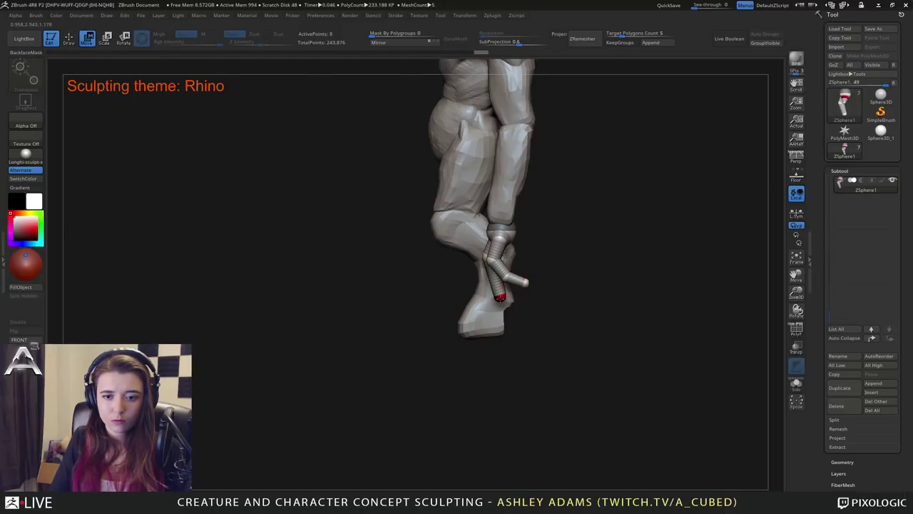
Insert another ZSphere joint in the lower part of the first finger and shift it slightly forward.
key(q)
click(496, 281)
key(w)
drag(497, 282, 491, 278)
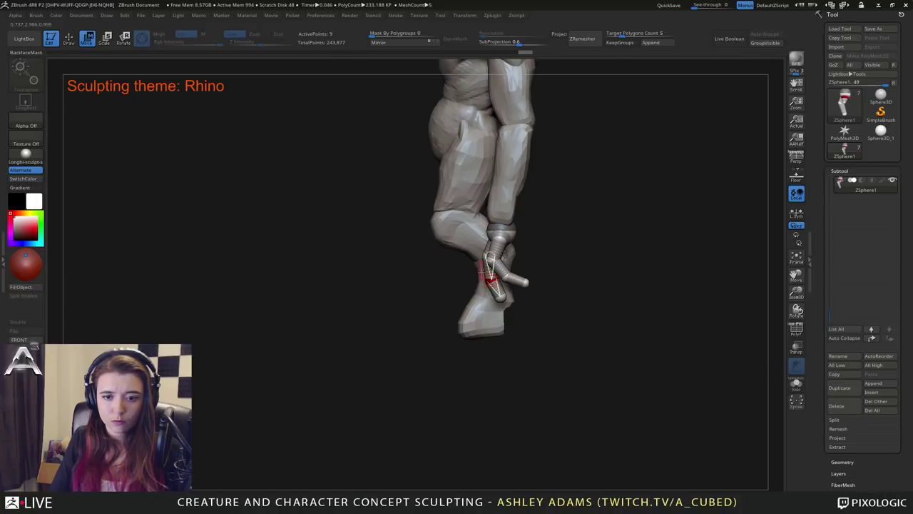
Add a ZSphere at the top of the hand's base sphere and pull it up into the forearm as a wrist.
mouse_move(420, 257)
mouse_down()
mouse_move(515, 234)
mouse_move(416, 228)
mouse_move(430, 228)
mouse_up()
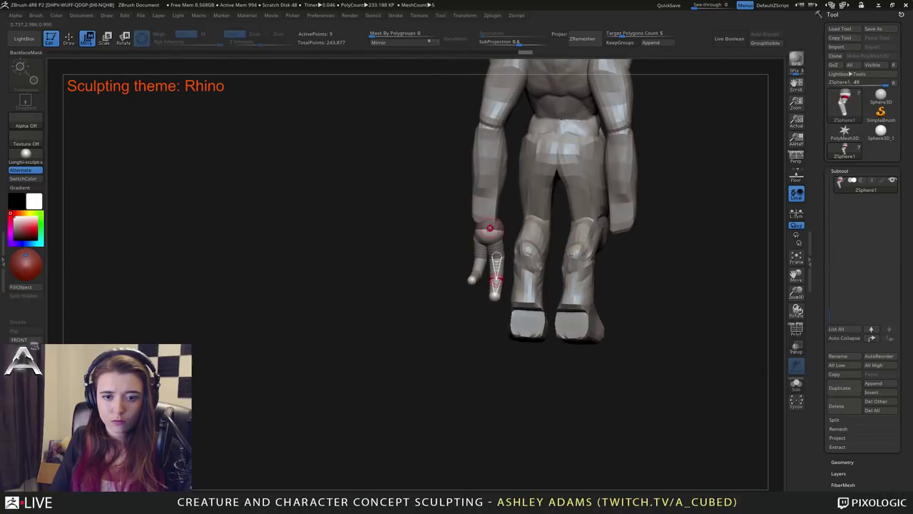
key(q)
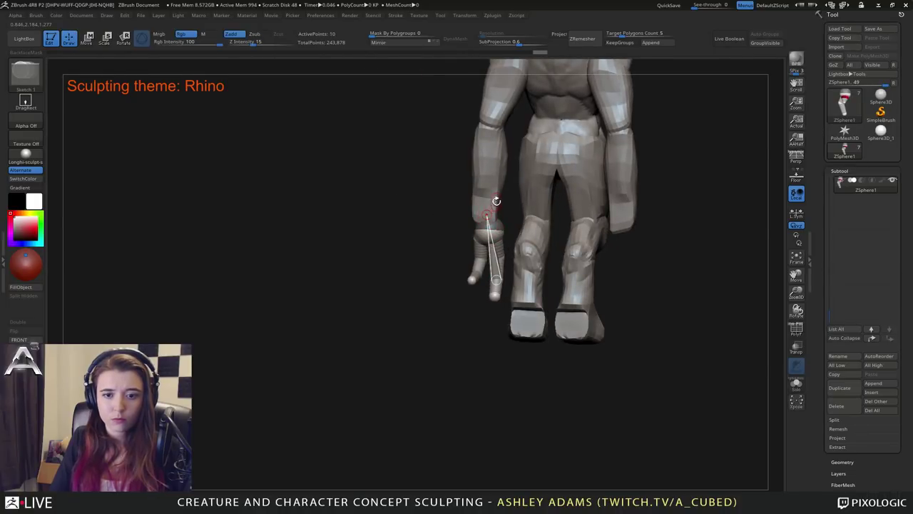
click(487, 220)
key(w)
drag(488, 218, 490, 194)
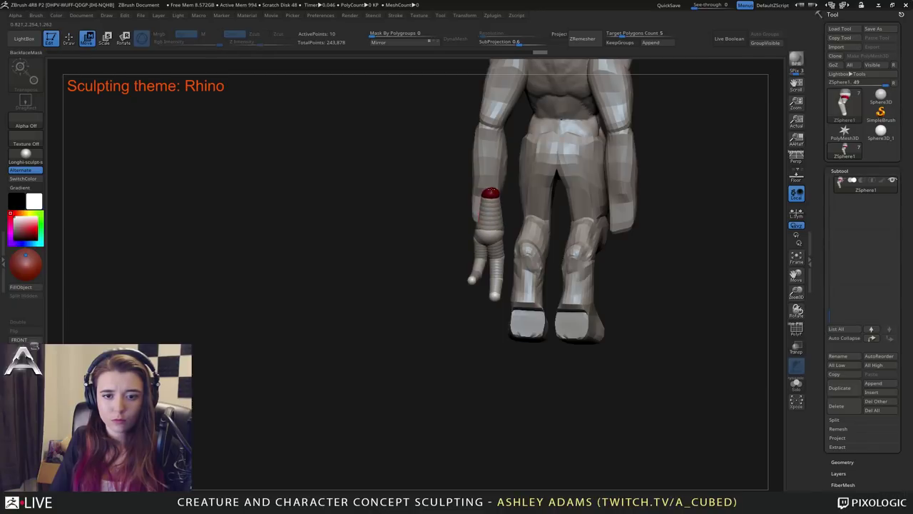
mouse_move(425, 194)
mouse_down()
mouse_move(531, 190)
mouse_move(492, 194)
mouse_up()
right_drag(486, 193, 439, 199)
right_drag(503, 216, 474, 212)
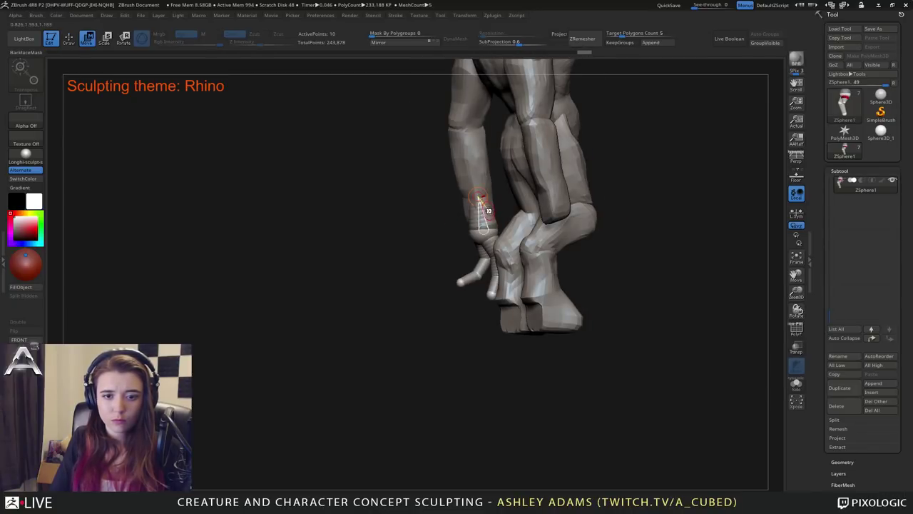
Add ZSpheres along the palm between wrist and base sphere, and pull one out sideways to start a thumb.
key(q)
click(481, 209)
key(w)
key(q)
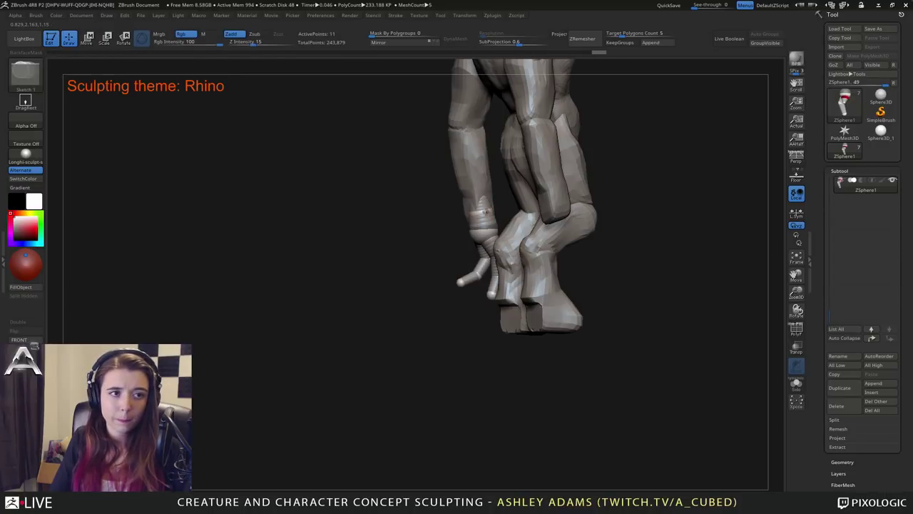
click(486, 210)
key(w)
right_drag(491, 211, 501, 213)
drag(490, 213, 504, 231)
Add another ZSphere to the thumb and extend it away from the palm toward the creature's leg.
key(q)
mouse_move(504, 231)
right_down()
mouse_move(436, 278)
mouse_move(472, 221)
mouse_move(520, 203)
mouse_move(526, 213)
right_up()
click(492, 217)
key(w)
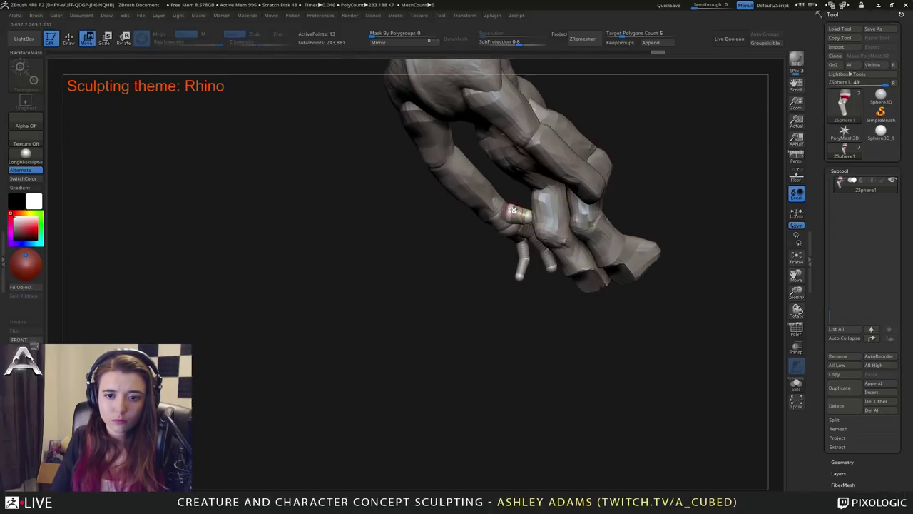
drag(527, 213, 512, 202)
right_drag(512, 202, 585, 215)
drag(584, 215, 567, 261)
drag(501, 208, 523, 214)
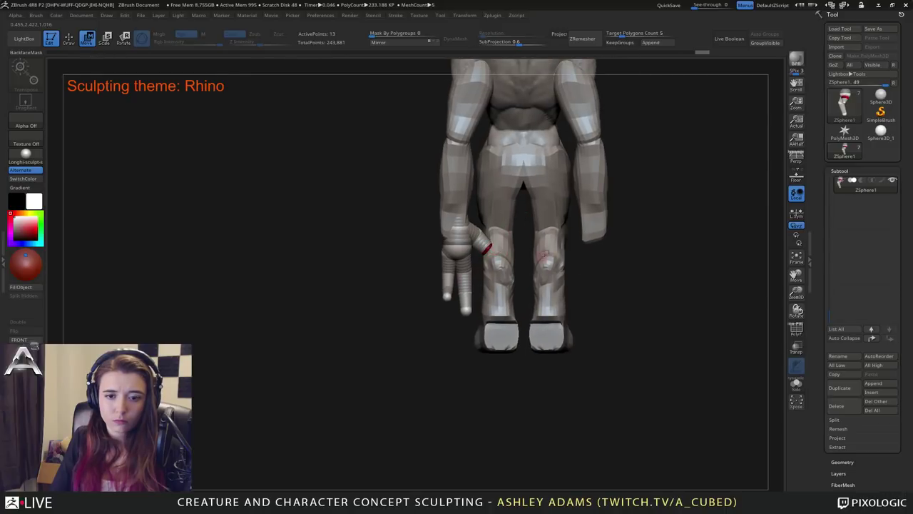
Isolate the ZSphere hand and adjust its finger and thumb joints, bending the thumb at its middle joint.
click(796, 384)
key(f)
drag(544, 261, 567, 217)
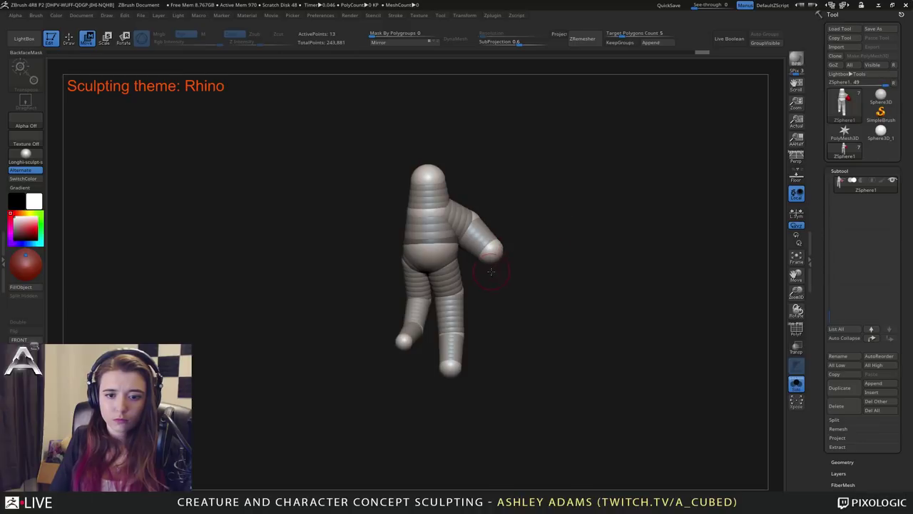
mouse_move(448, 291)
mouse_down()
mouse_move(457, 265)
mouse_move(457, 294)
mouse_up()
drag(619, 274, 552, 281)
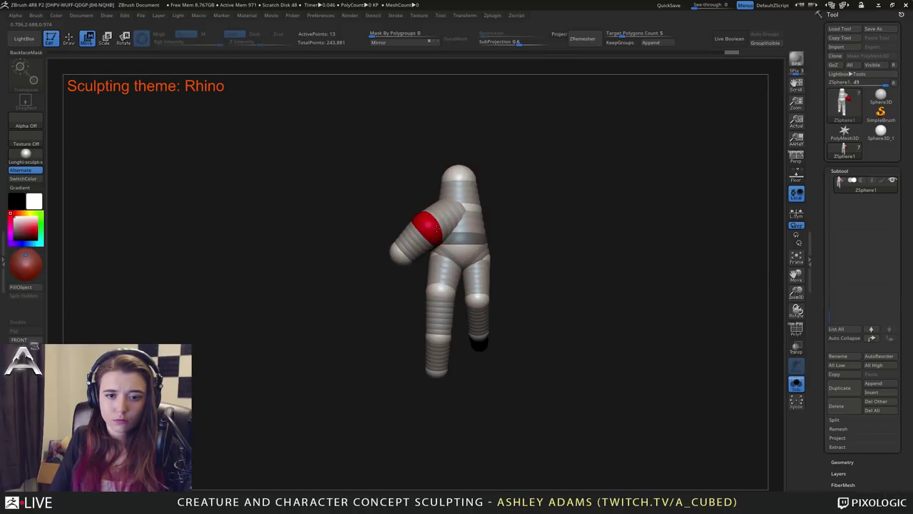
drag(377, 246, 517, 271)
drag(546, 237, 409, 238)
drag(641, 203, 523, 118)
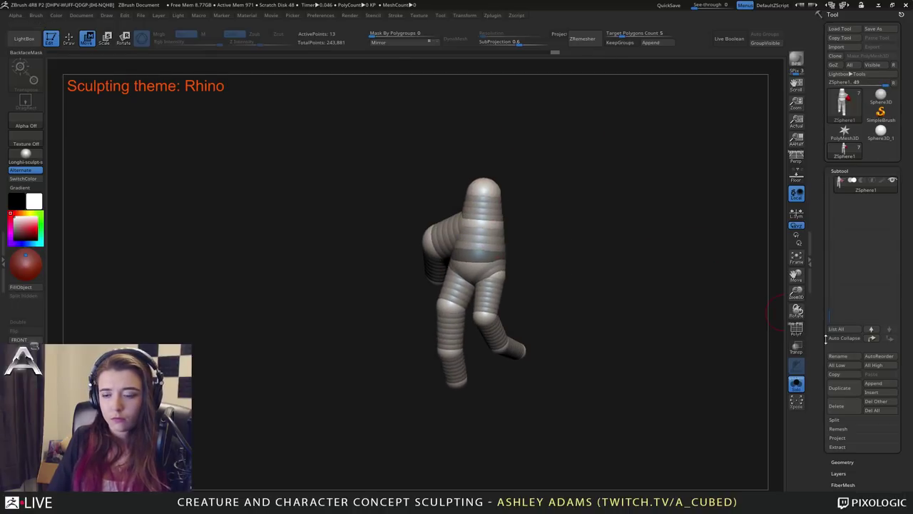
Make an adaptive skin from the ZSphere hand with DynaMesh Resolution set to 0.
scroll(843, 428, down, 5)
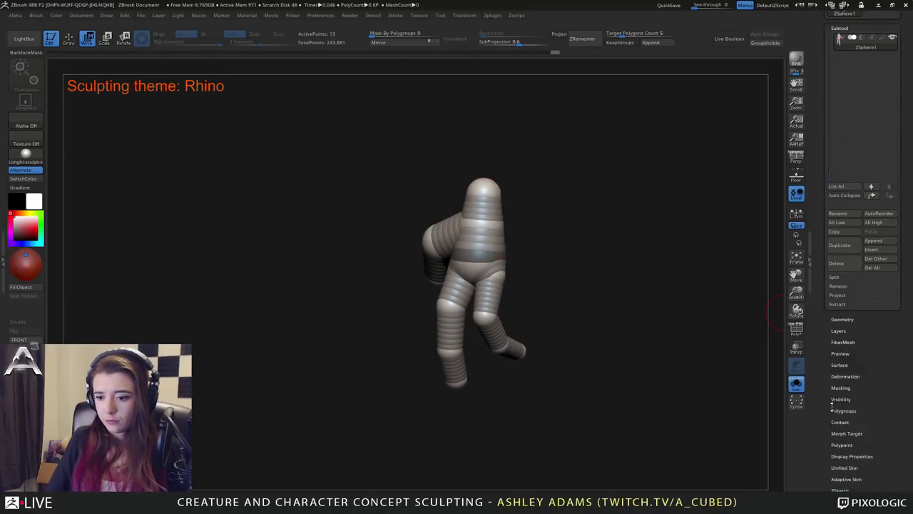
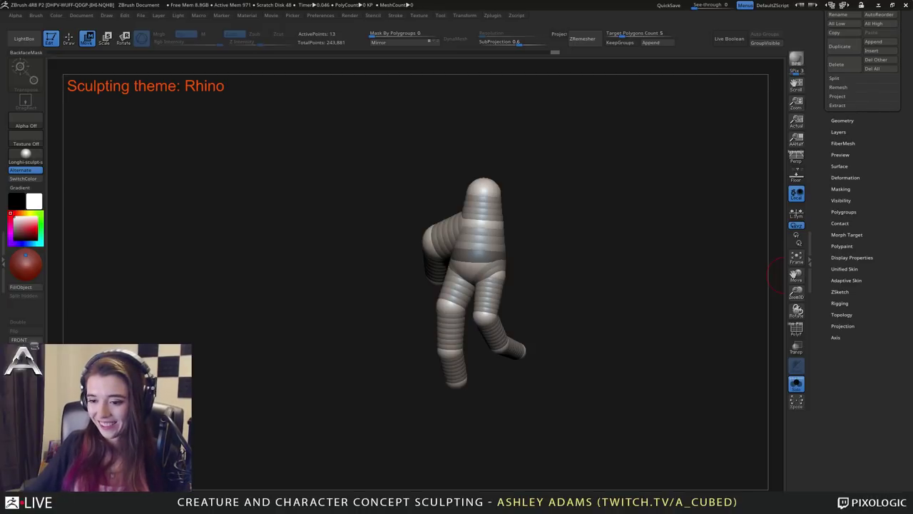
click(844, 314)
drag(849, 322, 828, 410)
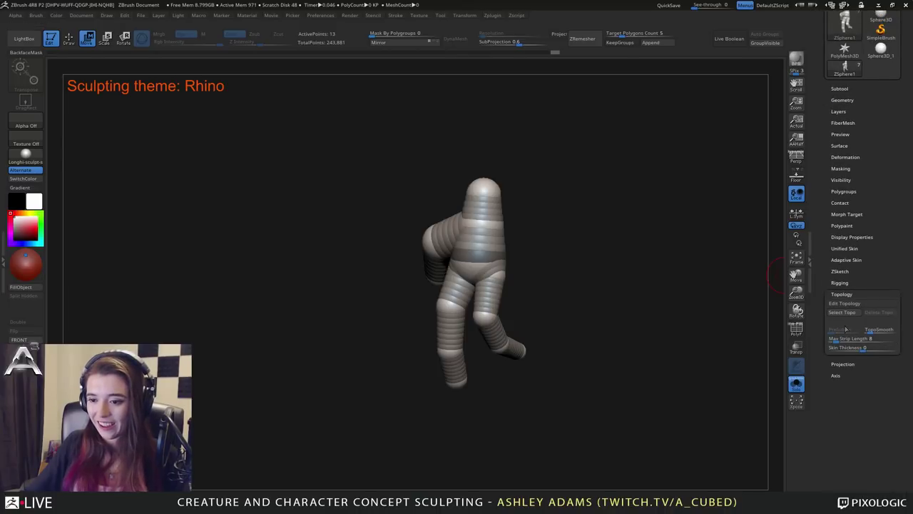
click(849, 293)
click(851, 259)
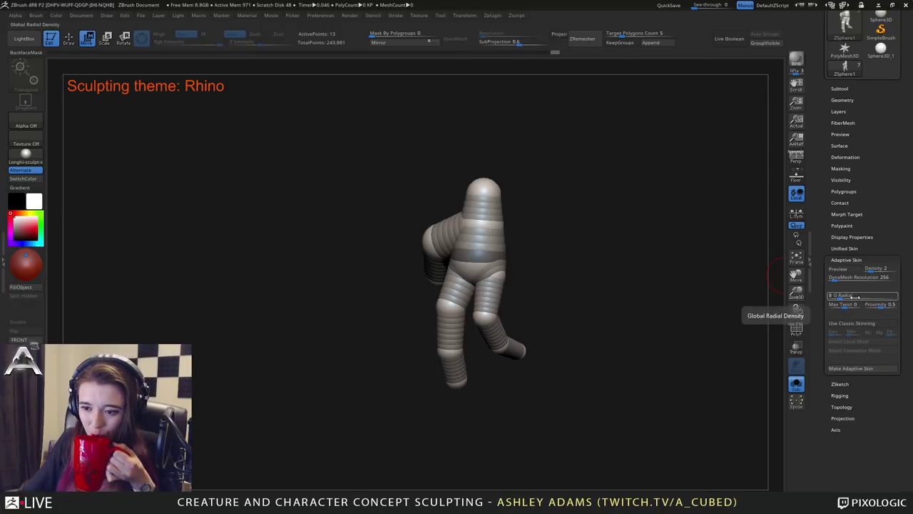
drag(836, 278, 821, 279)
click(870, 268)
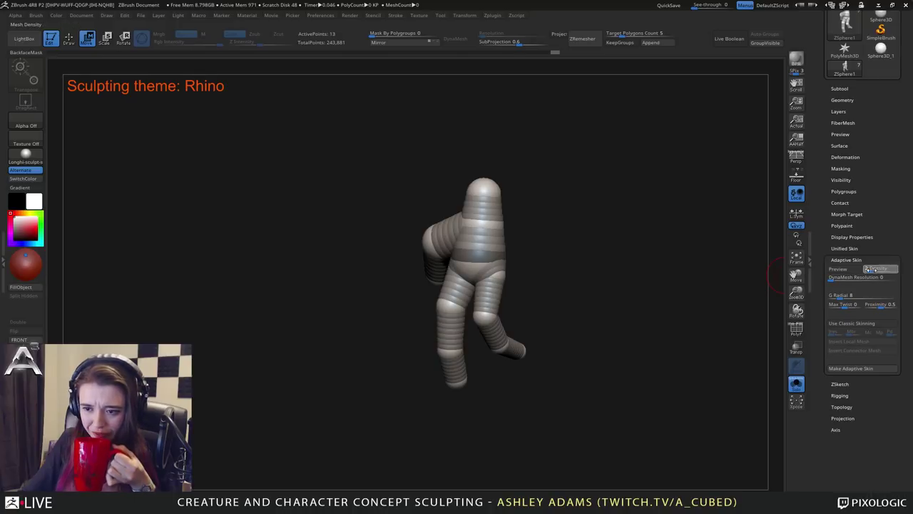
click(850, 368)
click(844, 258)
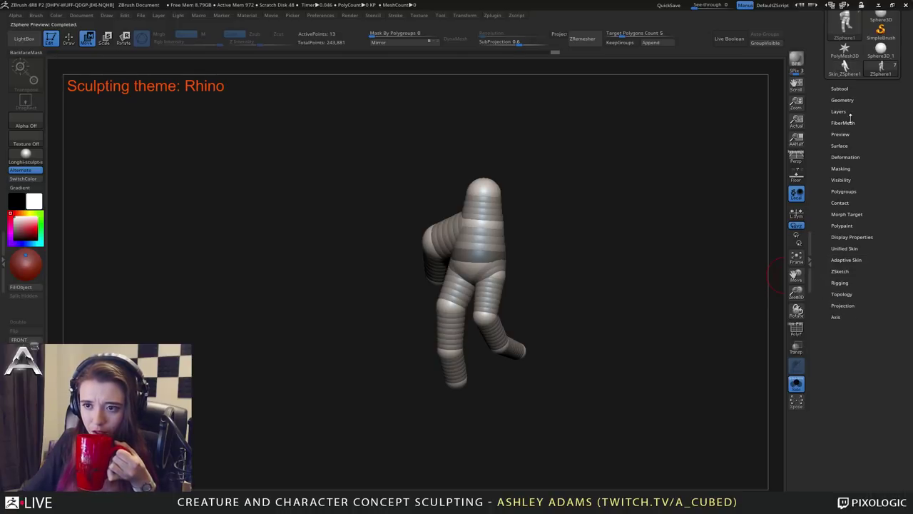
Append the generated hand skin mesh as a subtool of the creature.
click(840, 88)
click(871, 300)
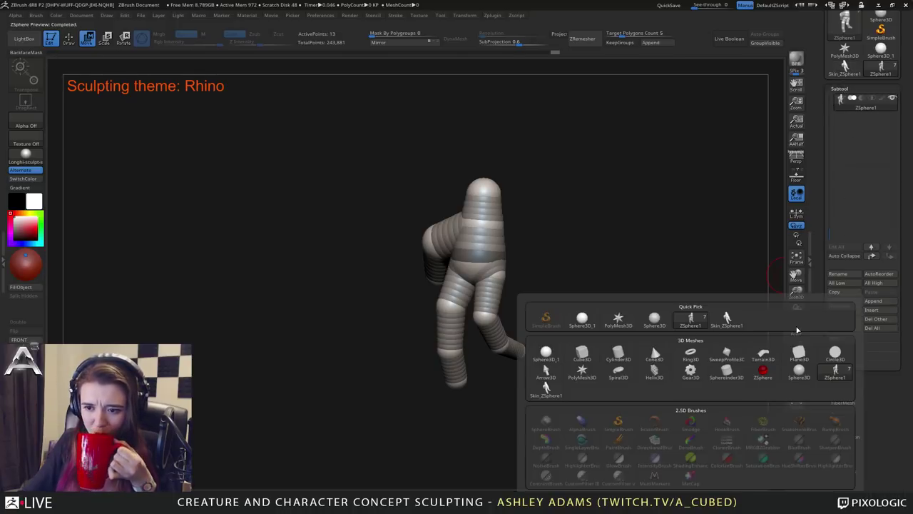
click(741, 318)
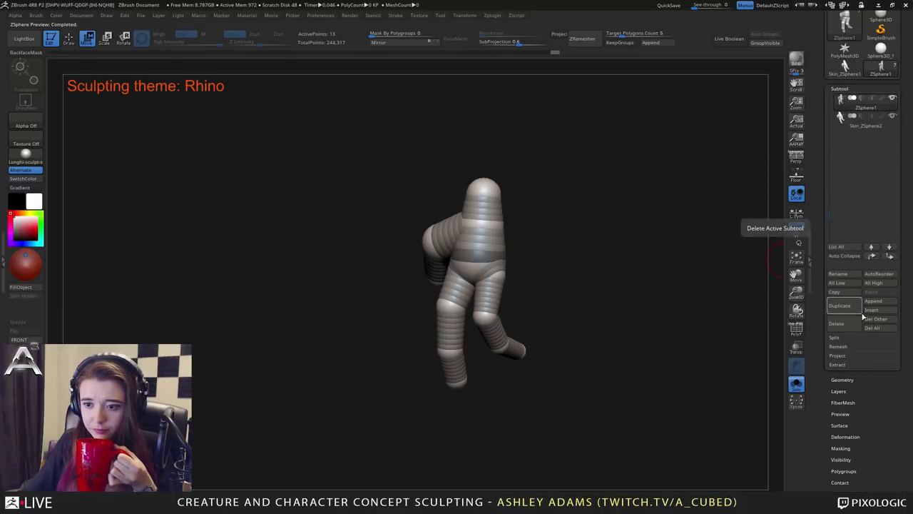
Delete the original ZSphere hand subtool and turn off Solo to show the whole creature.
click(841, 126)
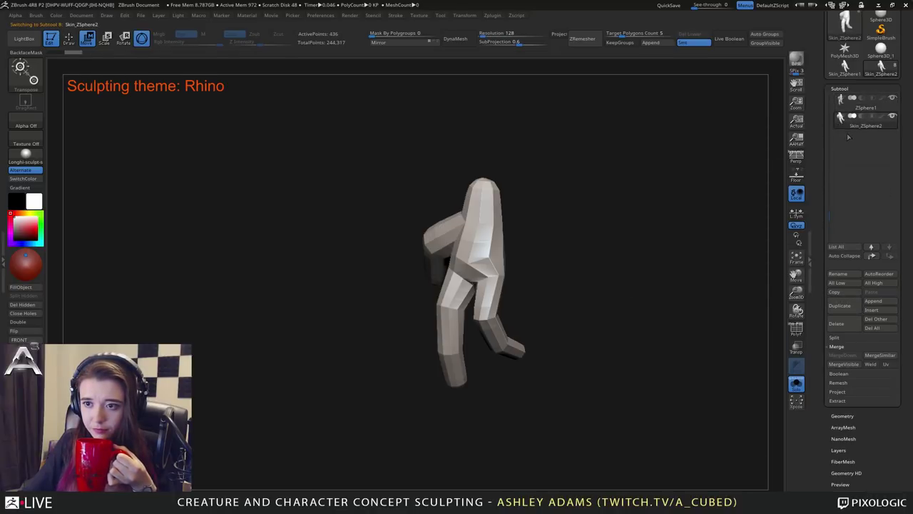
click(878, 107)
click(837, 323)
click(756, 344)
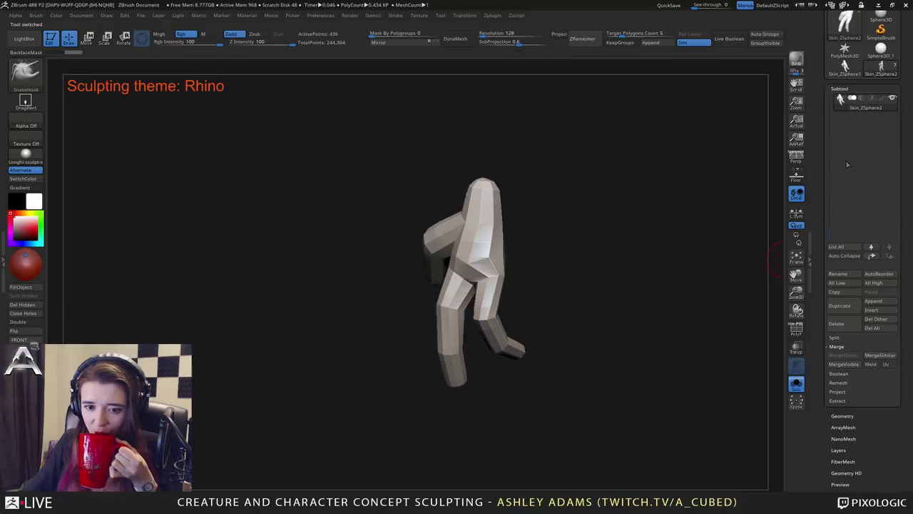
click(796, 383)
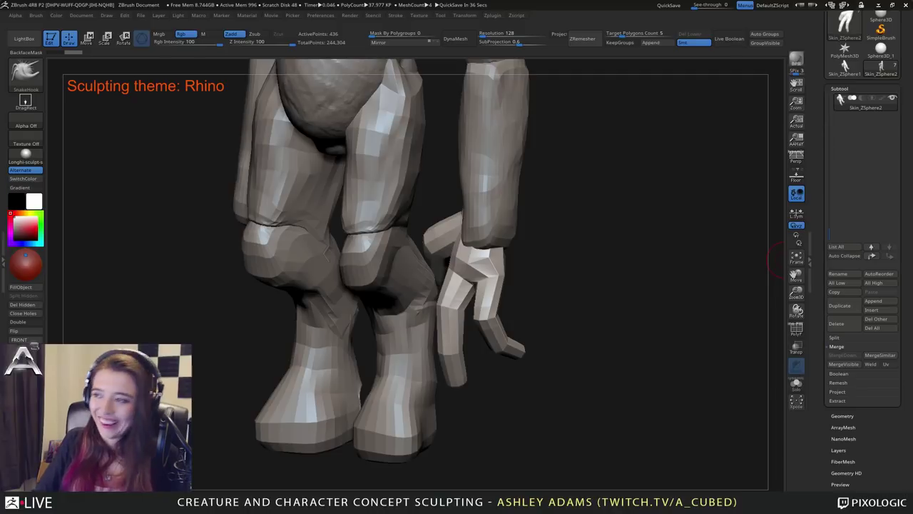
Duplicate the skinned hand subtool and mirror the copy to the creature's other arm.
drag(600, 239, 628, 234)
alt+drag(542, 246, 443, 228)
drag(498, 240, 564, 216)
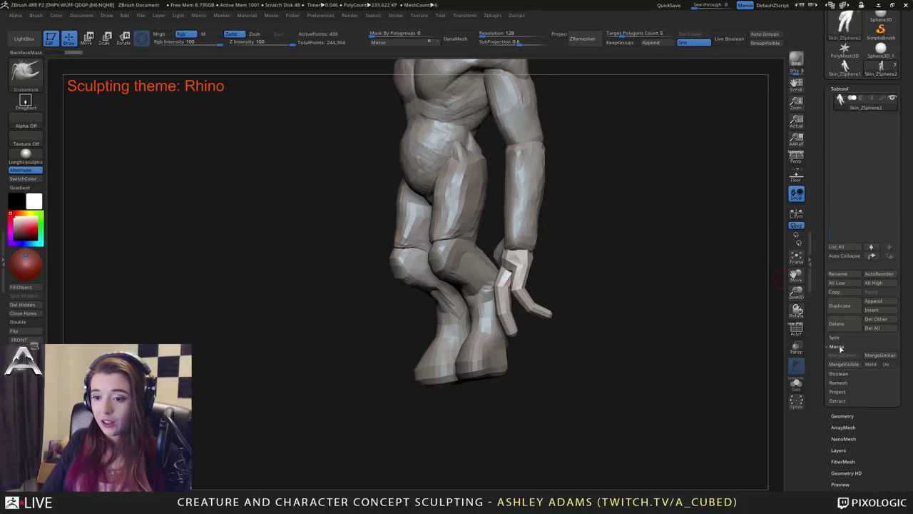
click(840, 306)
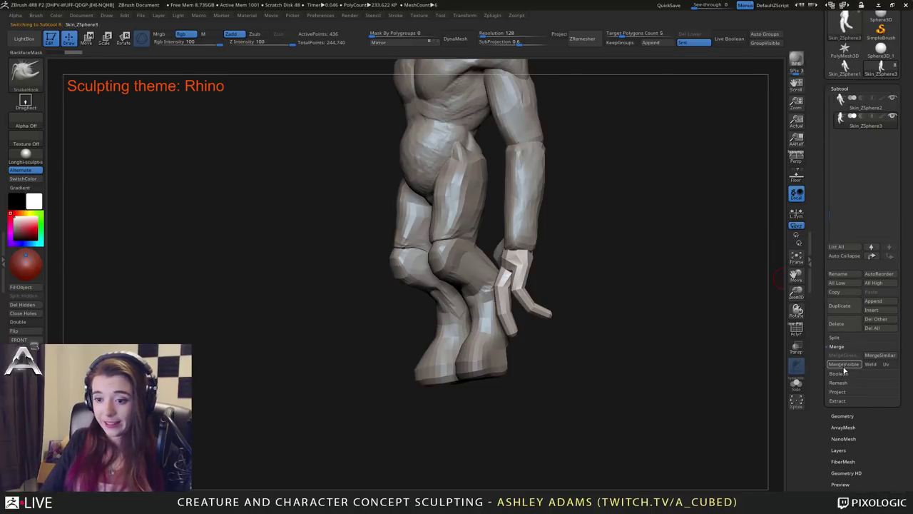
click(394, 43)
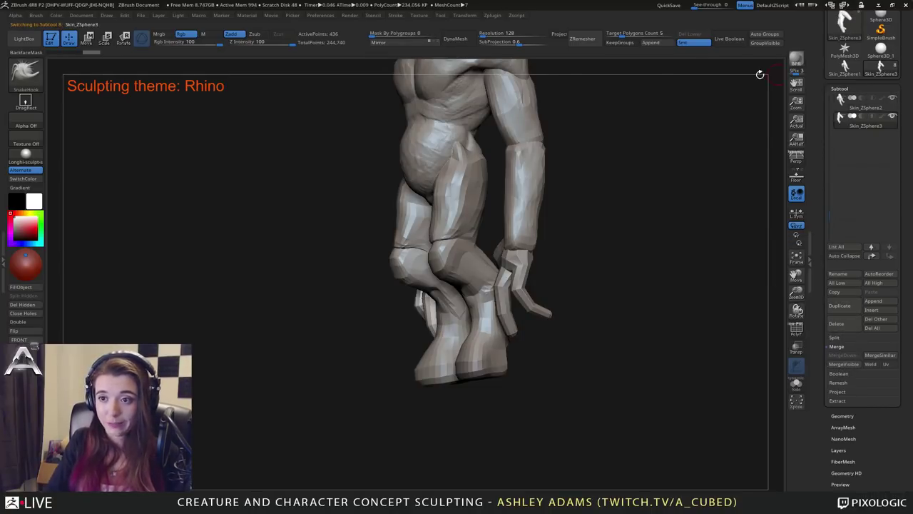
Merge the original hand down with its mirrored copy into one subtool.
click(842, 107)
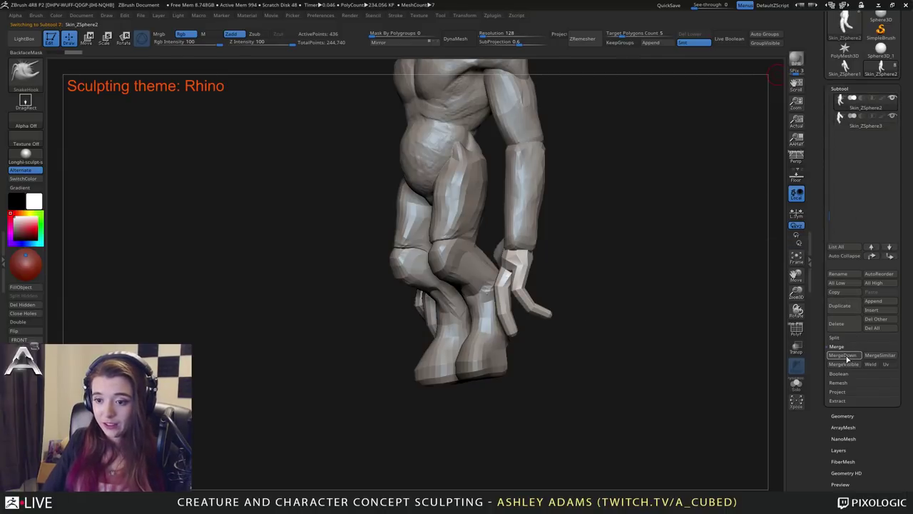
click(838, 354)
click(754, 375)
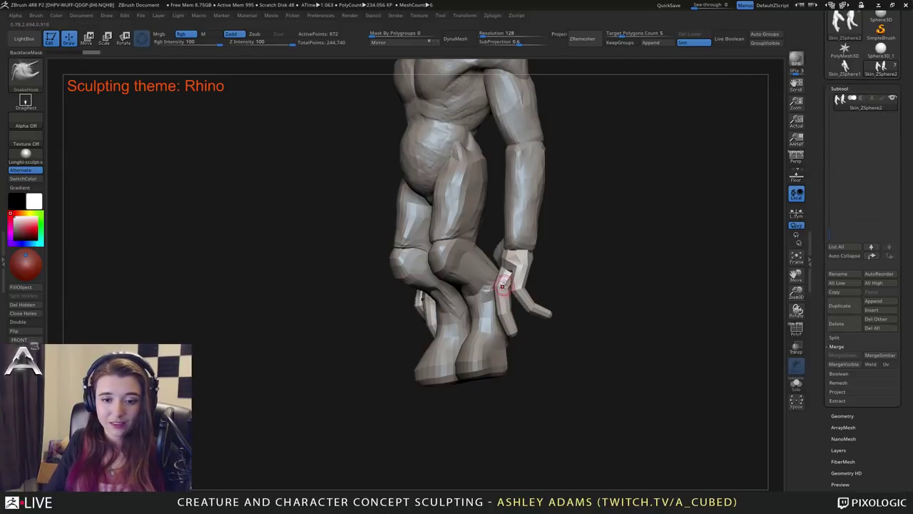
Move both hands symmetrically outward along X and slightly forward to line up with the forearms.
shift+drag(512, 279, 536, 273)
key(space)
shift+drag(546, 314, 545, 259)
key(w)
click(477, 308)
drag(454, 296, 492, 296)
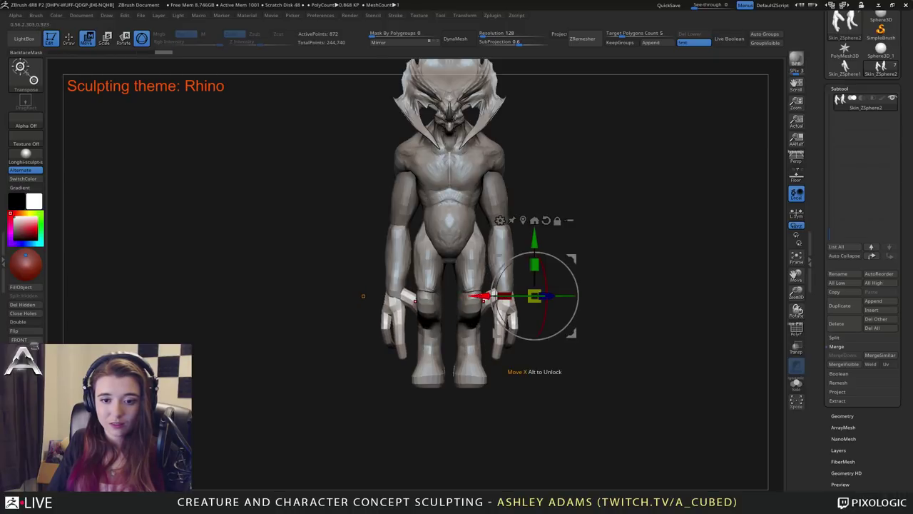
drag(606, 314, 528, 314)
mouse_move(383, 296)
mouse_down()
mouse_move(332, 296)
mouse_move(372, 294)
mouse_up()
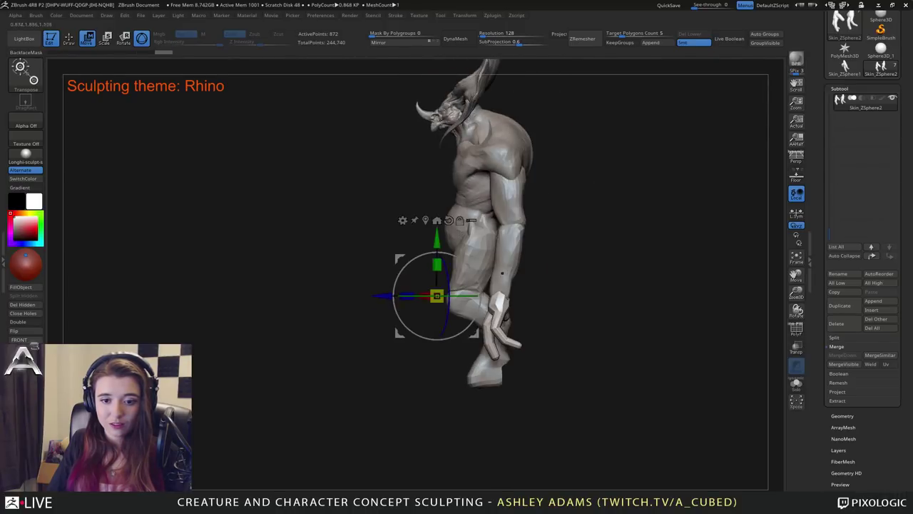
Place the gizmo on the hand, rotate both hands so the fingers point backward, and nudge them under the wrists.
alt+drag(474, 258, 514, 241)
mouse_move(335, 298)
mouse_down()
mouse_move(378, 297)
mouse_move(335, 296)
mouse_up()
drag(538, 270, 538, 267)
drag(516, 239, 541, 294)
drag(548, 260, 542, 258)
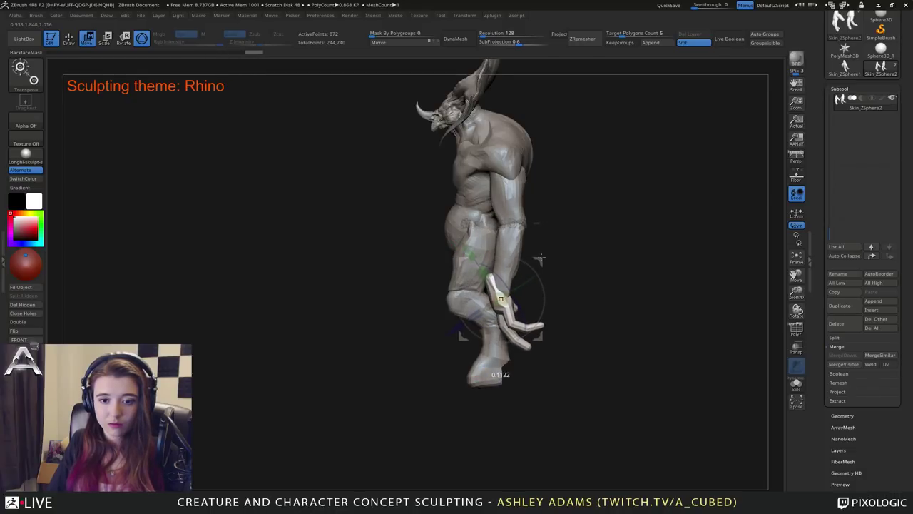
Select the arms subtool and reshape the forearms and upper arms with a large SnakeHook brush.
key(q)
alt+click(500, 295)
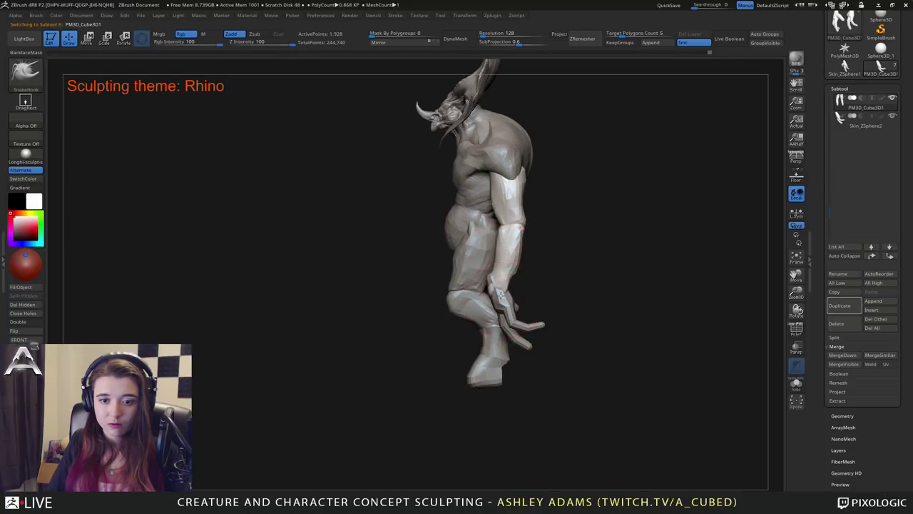
mouse_move(536, 265)
mouse_down()
mouse_move(569, 264)
mouse_move(515, 261)
mouse_move(527, 255)
mouse_move(522, 226)
mouse_move(533, 202)
mouse_up()
key(space)
key(space)
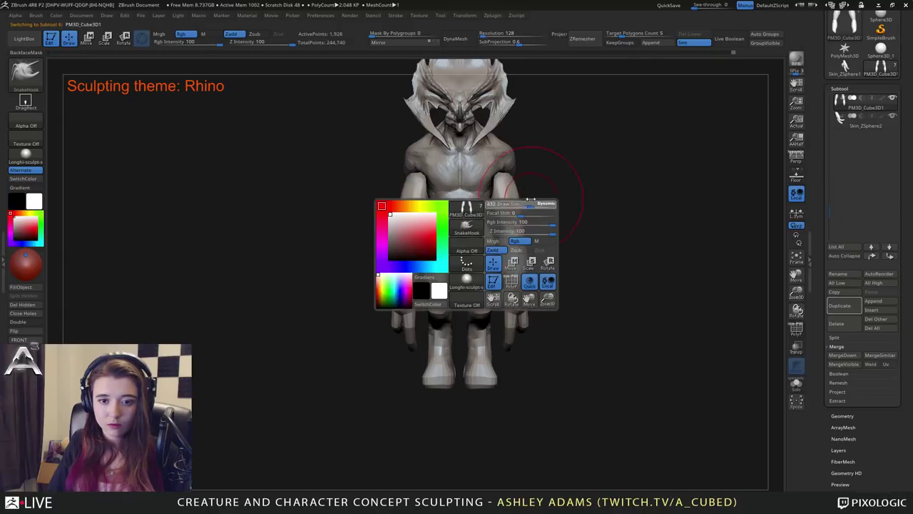
mouse_move(522, 241)
mouse_down()
mouse_move(514, 240)
mouse_move(507, 267)
mouse_up()
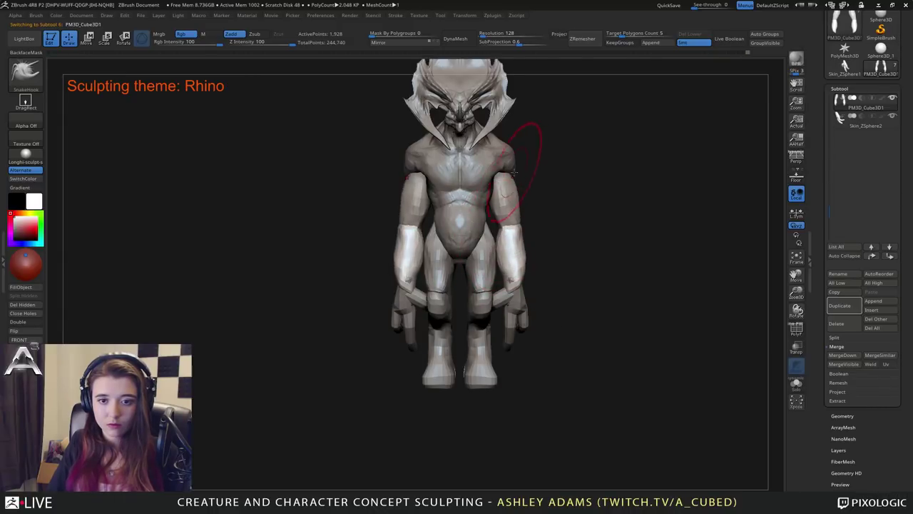
drag(515, 177, 522, 174)
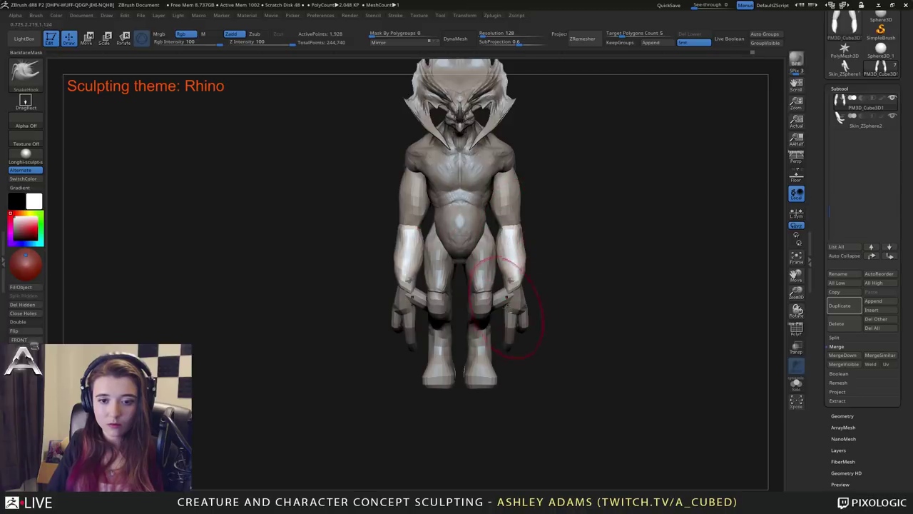
Select the hands subtool, adjust the brush size, and pull the fingers into shape with the SnakeHook brush.
alt+click(521, 318)
drag(536, 316, 468, 275)
key(space)
mouse_move(515, 309)
mouse_down()
mouse_move(504, 309)
mouse_move(526, 310)
mouse_move(516, 323)
mouse_move(540, 331)
mouse_up()
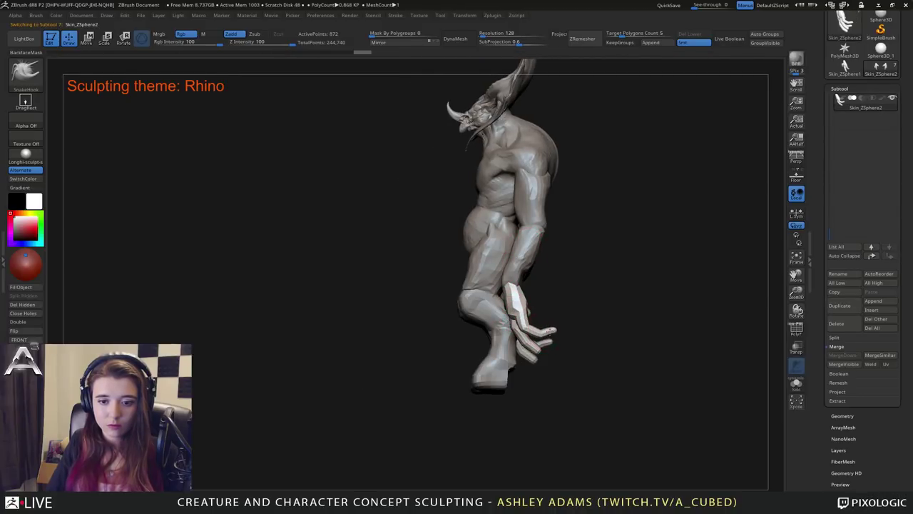
mouse_move(598, 323)
mouse_down()
mouse_move(534, 300)
mouse_move(535, 280)
mouse_move(552, 281)
mouse_move(543, 298)
mouse_move(545, 285)
mouse_move(541, 295)
mouse_move(543, 286)
mouse_move(526, 286)
mouse_move(523, 304)
mouse_up()
Switch to the ClayBuildup brush and back to the SnakeHook brush for the hands.
key(b)
key(c)
key(b)
key(b)
key(s)
key(h)
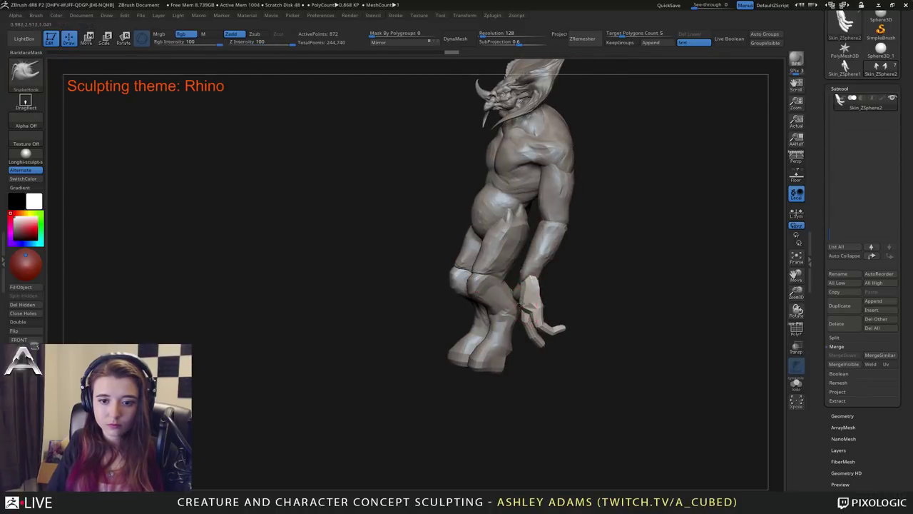
Reshape the palms, thumbs and fingers of both hands from several angles with the SnakeHook brush.
mouse_move(509, 296)
right_down()
mouse_move(526, 288)
mouse_move(515, 285)
right_up()
mouse_move(515, 286)
mouse_down()
mouse_move(522, 277)
mouse_move(522, 294)
mouse_move(525, 261)
mouse_up()
right_drag(520, 265, 501, 338)
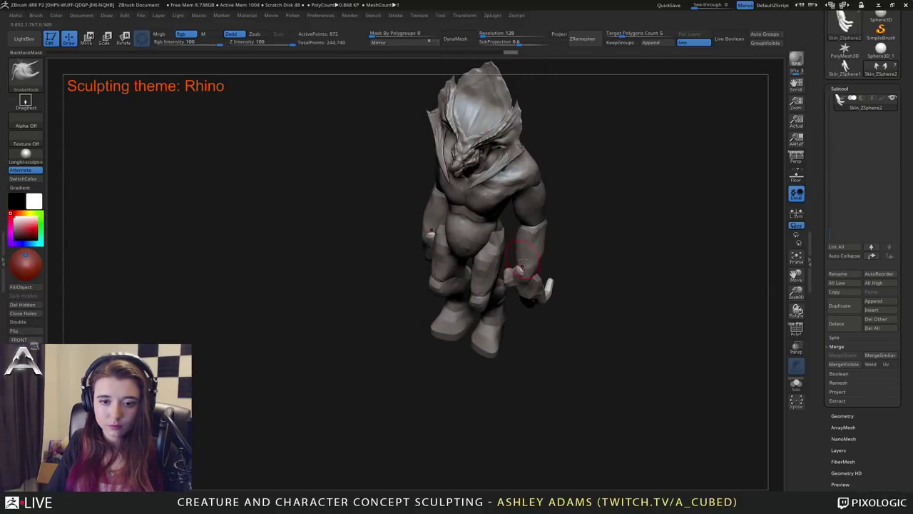
drag(533, 282, 540, 289)
drag(520, 277, 519, 268)
right_drag(520, 313, 532, 259)
mouse_move(534, 277)
mouse_down()
mouse_move(526, 281)
mouse_move(540, 265)
mouse_move(532, 269)
mouse_up()
Reselect the hands subtool by way of the arms and refine the palms and thumbs with the SnakeHook brush.
alt+click(525, 281)
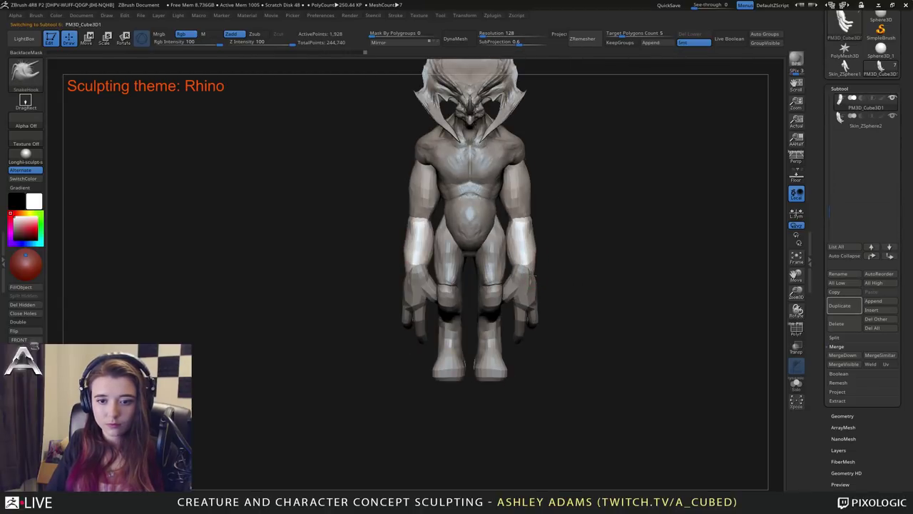
alt+click(413, 283)
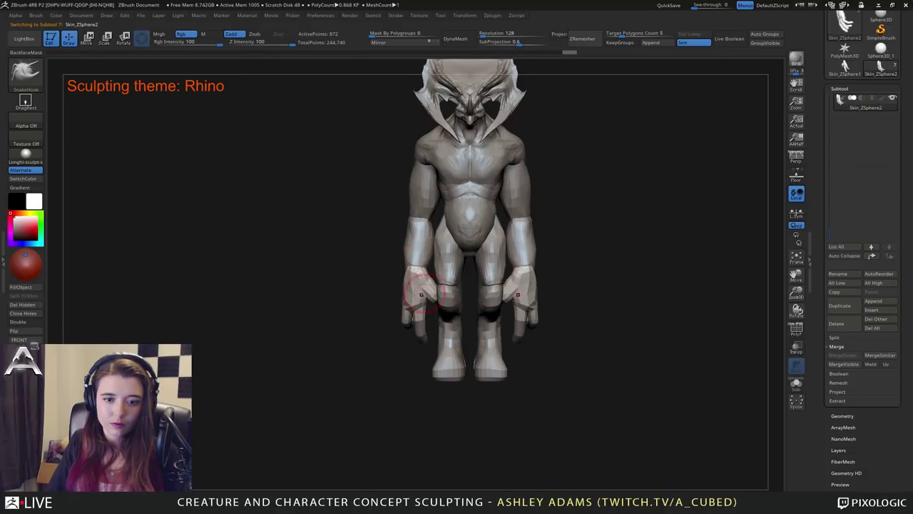
right_click(422, 291)
drag(423, 292, 423, 286)
mouse_move(422, 285)
right_down()
mouse_move(438, 280)
mouse_move(432, 289)
right_up()
drag(430, 295, 426, 301)
mouse_move(425, 301)
shift+right_down()
mouse_move(412, 302)
mouse_move(421, 295)
mouse_move(419, 322)
mouse_move(413, 264)
mouse_move(460, 293)
shift+right_up()
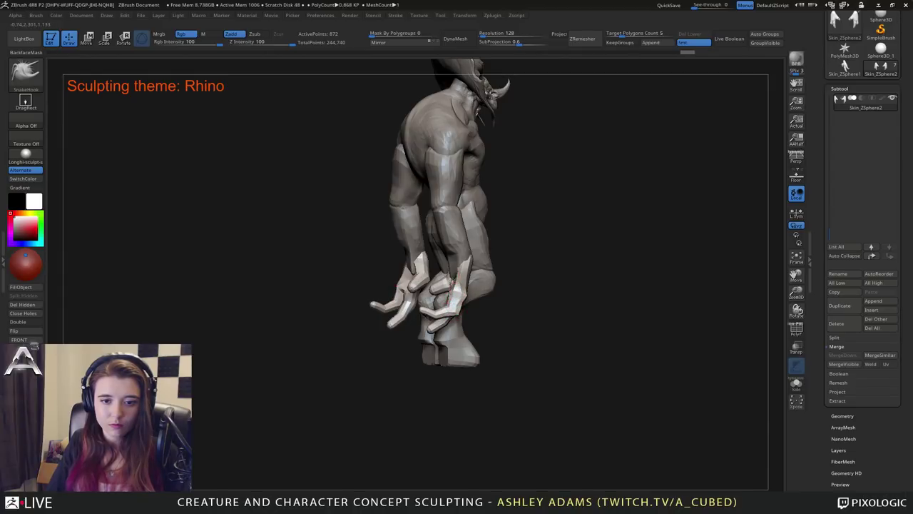
mouse_move(457, 273)
right_down()
mouse_move(492, 271)
mouse_move(442, 278)
mouse_move(459, 266)
right_up()
Switch to the ClayBuildup brush, select the arms subtool, and build up volume along the arms.
key(b)
key(c)
key(b)
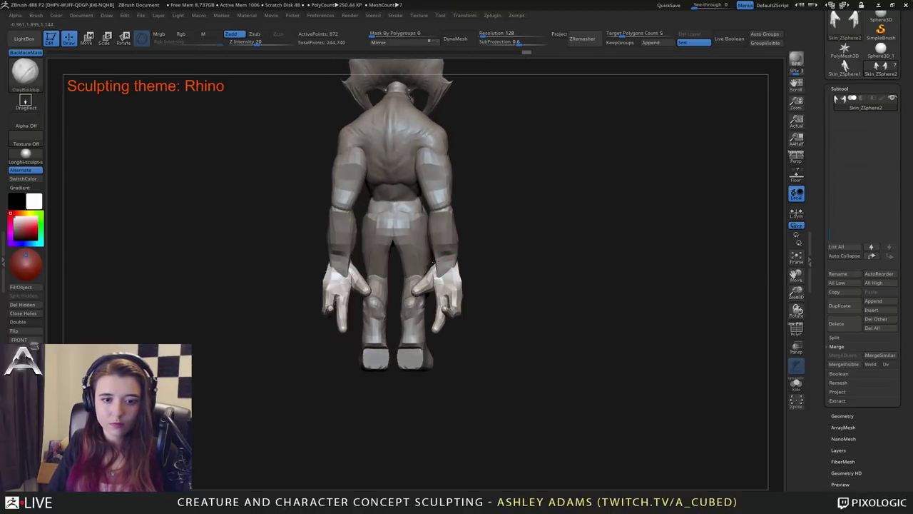
alt+click(338, 261)
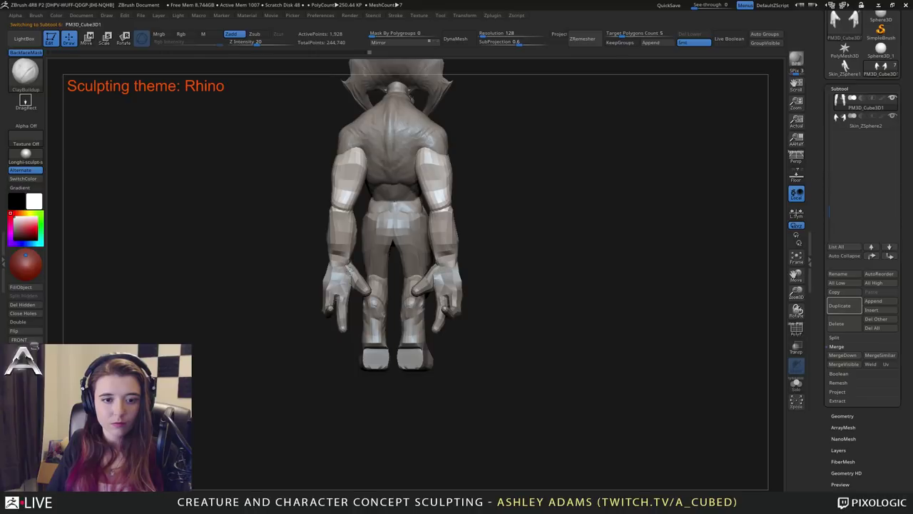
right_drag(340, 267, 350, 239)
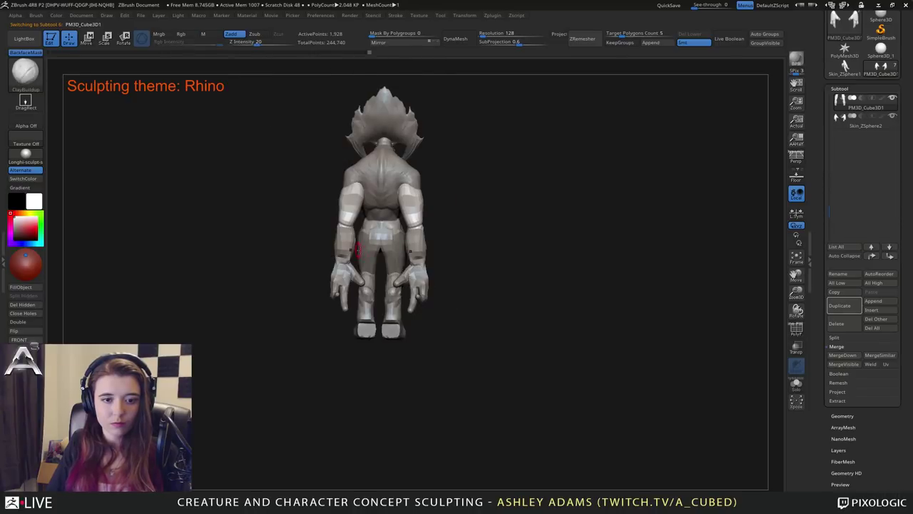
right_drag(418, 236, 461, 268)
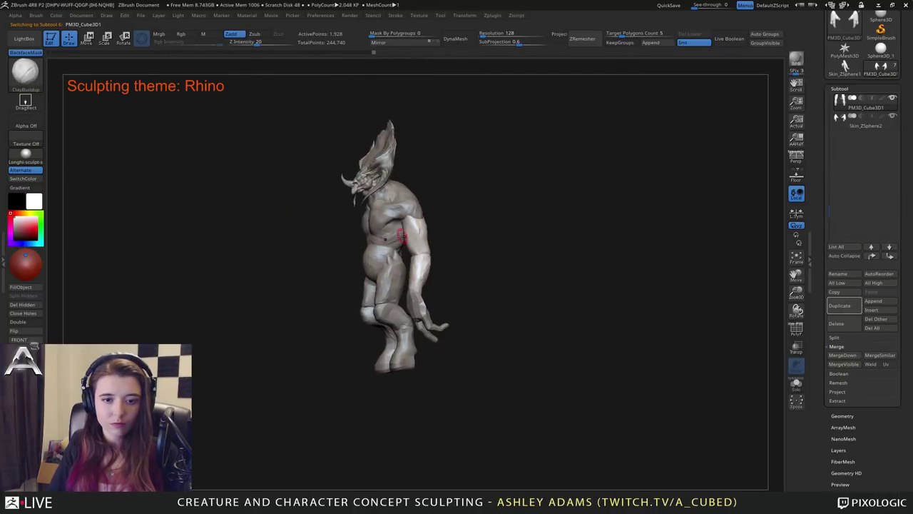
right_click(402, 236)
ctrl+right_drag(410, 219, 474, 278)
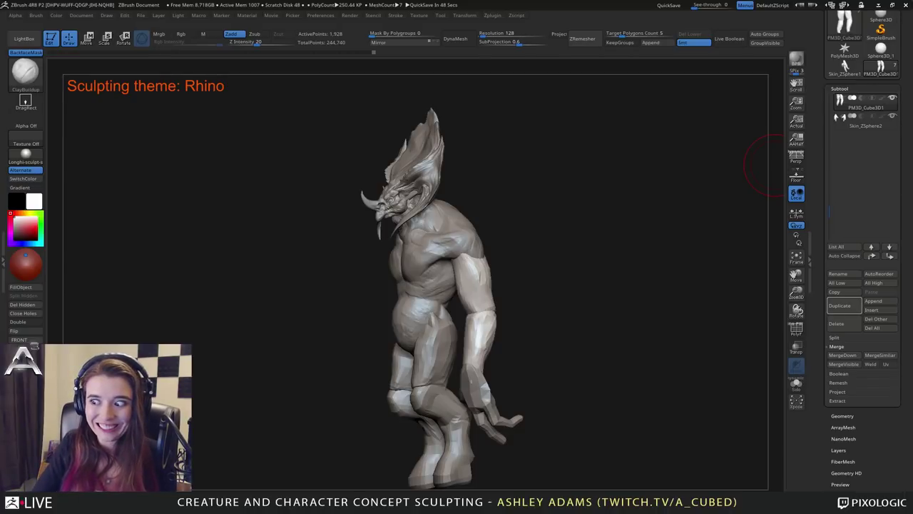
drag(774, 165, 734, 363)
drag(488, 312, 478, 423)
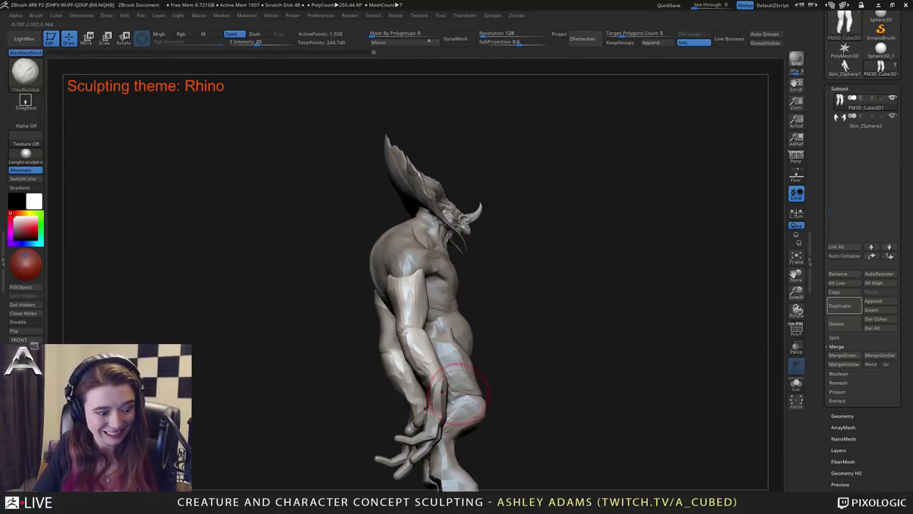
Reduce the ClayBuildup brush's draw size for finer work on the arms.
right_drag(462, 351, 421, 340)
right_drag(476, 310, 460, 311)
mouse_move(460, 311)
alt+right_down()
mouse_move(464, 268)
mouse_move(492, 333)
mouse_move(462, 284)
mouse_move(449, 298)
mouse_move(458, 277)
mouse_move(487, 298)
mouse_move(459, 296)
alt+right_up()
key(space)
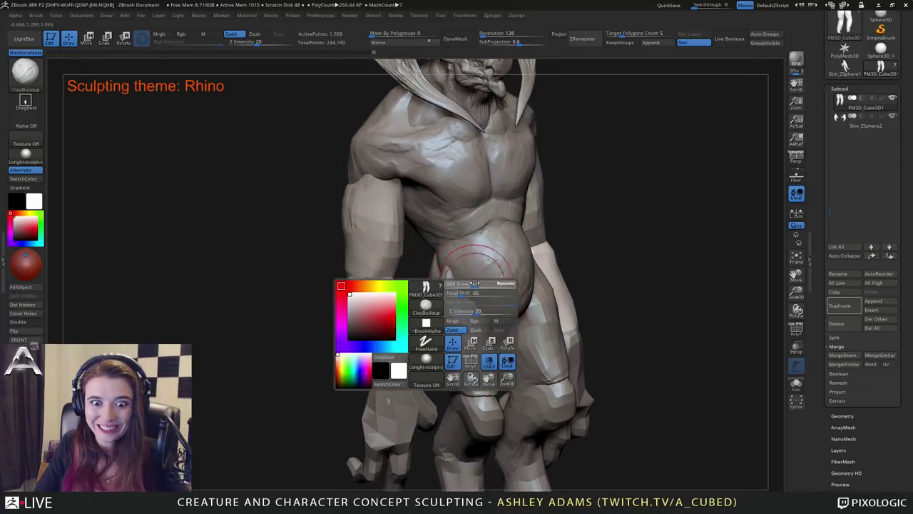
drag(475, 283, 463, 284)
right_drag(462, 284, 426, 294)
Select the torso subtool and carve a vertical navel crease into the belly with the DamStandard brush.
alt+click(390, 296)
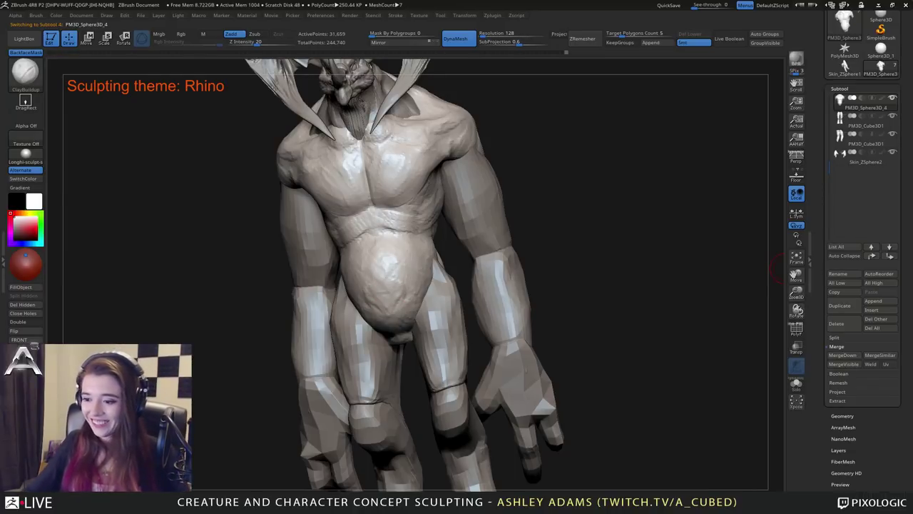
mouse_move(407, 224)
right_down()
mouse_move(475, 245)
mouse_move(476, 278)
mouse_move(474, 228)
mouse_move(539, 234)
mouse_move(497, 233)
right_up()
key(b)
key(d)
key(s)
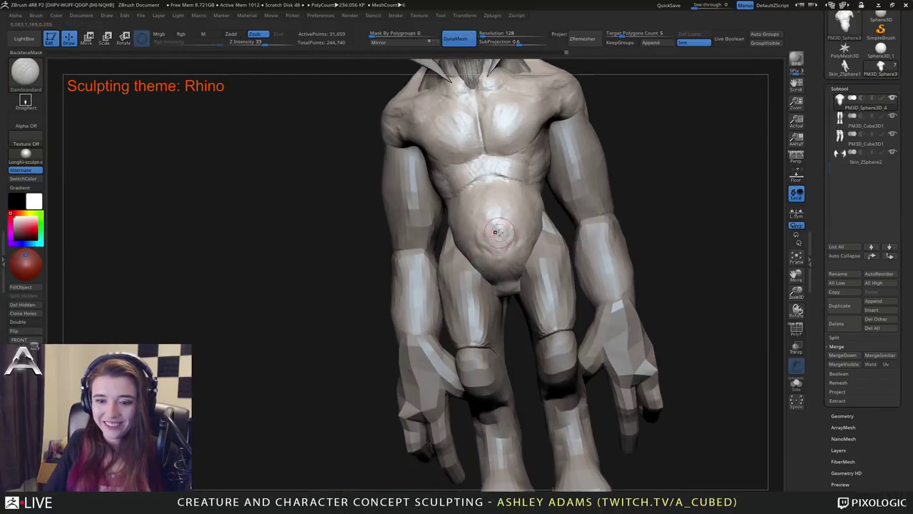
drag(497, 229, 498, 248)
drag(492, 212, 494, 246)
mouse_move(494, 235)
right_down()
mouse_move(527, 238)
mouse_move(483, 234)
mouse_move(515, 228)
mouse_move(471, 236)
right_up()
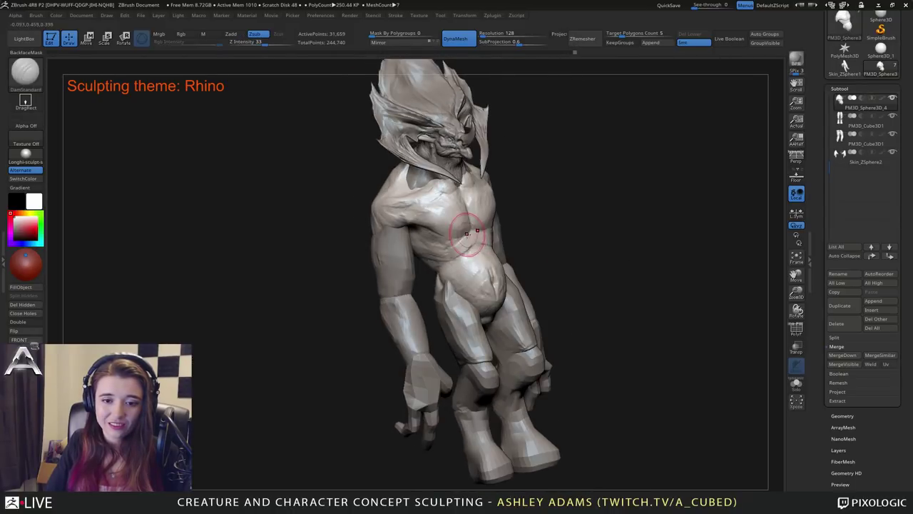
Build up the upper abdomen and the sides of the waist with the ClayBuildup brush.
key(b)
key(c)
key(b)
drag(471, 238, 475, 243)
right_drag(497, 246, 473, 258)
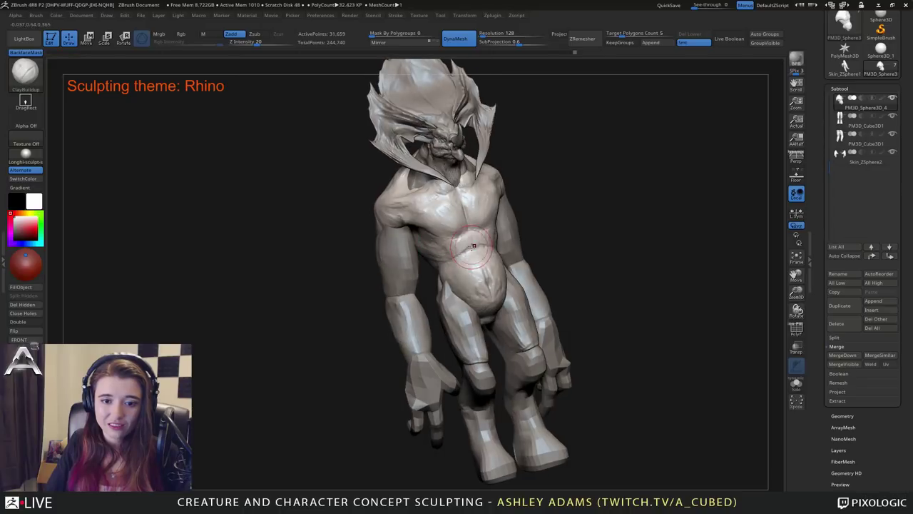
drag(476, 249, 465, 258)
right_drag(463, 255, 492, 246)
right_click(439, 277)
mouse_move(446, 269)
right_down()
mouse_move(440, 281)
mouse_move(440, 263)
mouse_move(430, 274)
right_up()
right_click(433, 280)
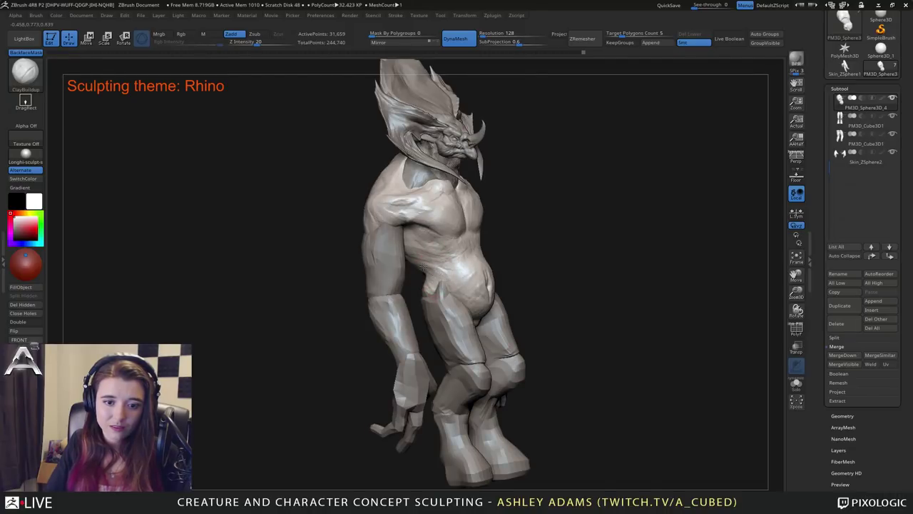
Select the arms subtool, resize the SnakeHook brush, and pull the top of the upper arms toward the shoulders.
right_drag(428, 242, 391, 240)
alt+click(390, 239)
key(b)
key(s)
key(h)
key(space)
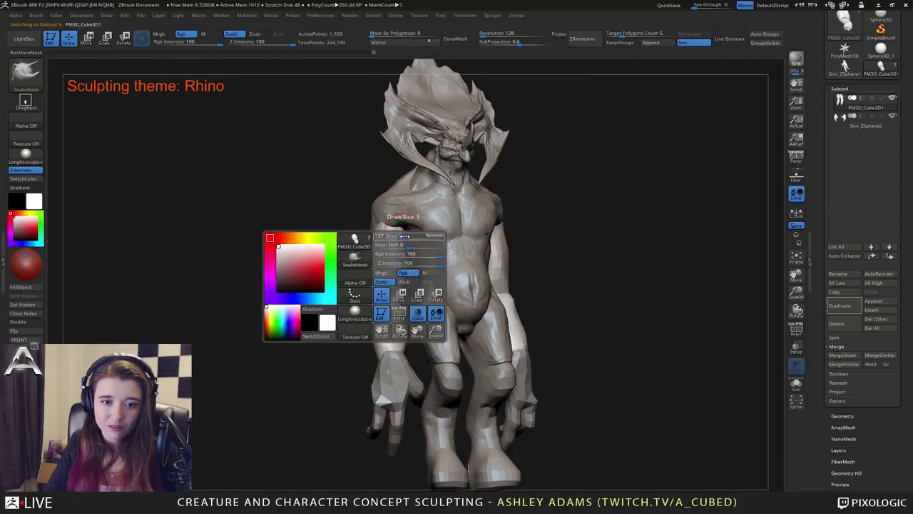
drag(398, 230, 395, 214)
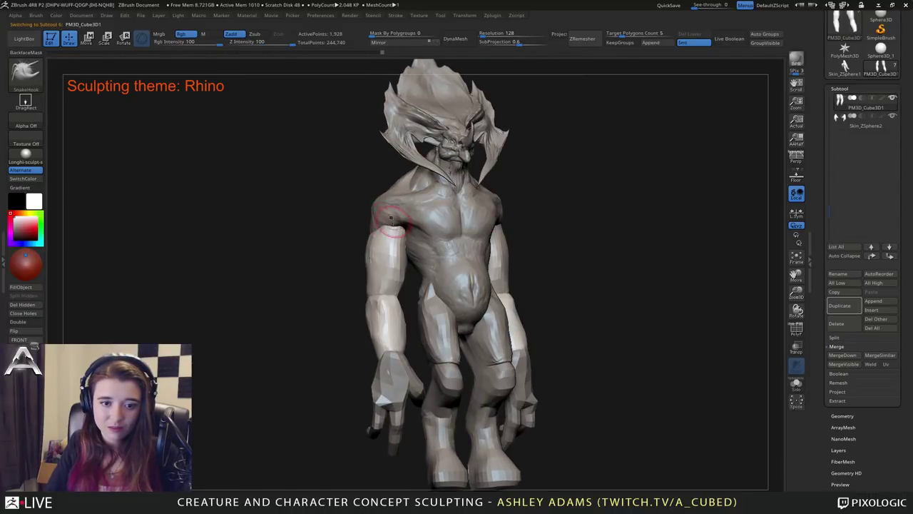
Select the torso subtool and adjust the shoulders and chest with the SnakeHook brush.
alt+click(408, 215)
mouse_move(395, 214)
right_down()
mouse_move(417, 215)
mouse_move(390, 224)
mouse_move(428, 246)
mouse_move(536, 294)
mouse_move(273, 200)
right_up()
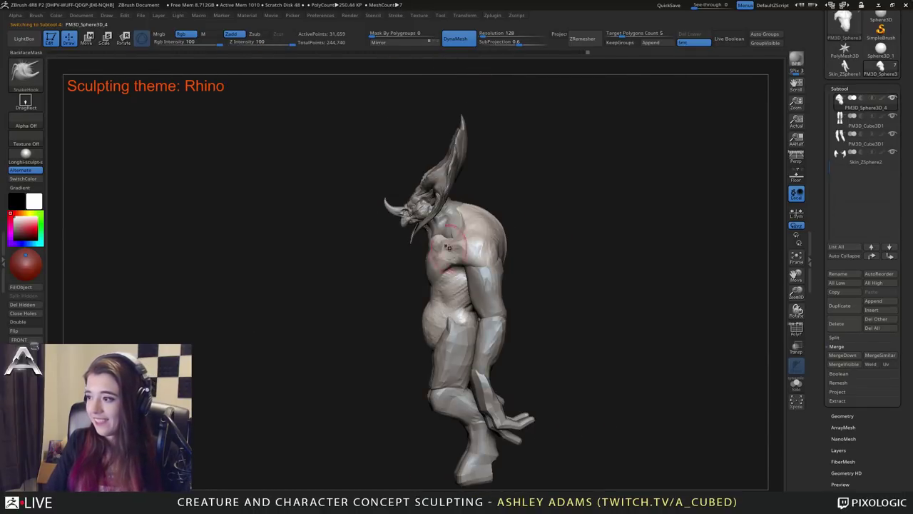
key(space)
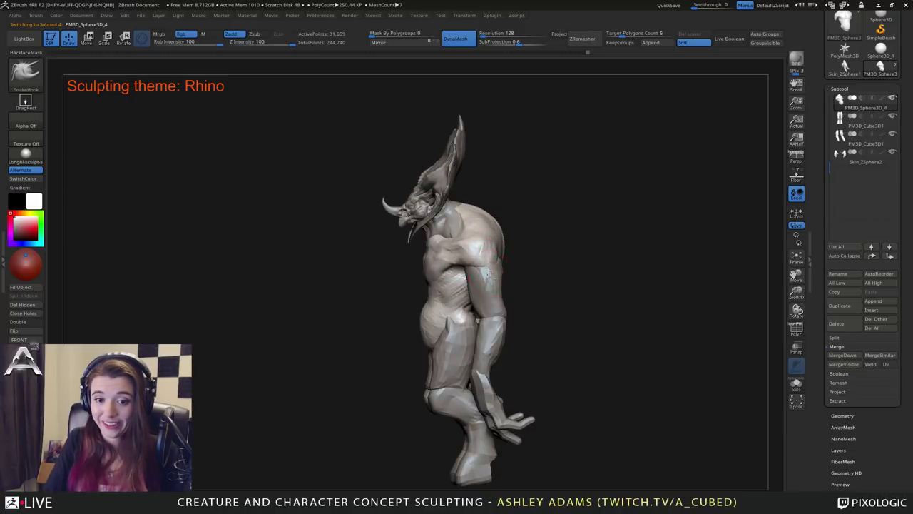
Select the arms subtool and define its forms with the DamStandard and ClayBuildup brushes.
alt+click(490, 274)
mouse_move(489, 275)
right_down()
mouse_move(457, 262)
mouse_move(469, 259)
right_up()
key(space)
key(b)
key(d)
key(s)
mouse_move(487, 311)
right_down()
mouse_move(450, 254)
mouse_move(495, 259)
mouse_move(454, 259)
mouse_move(468, 279)
mouse_move(462, 246)
mouse_move(449, 267)
right_up()
right_click(452, 254)
key(b)
key(c)
key(b)
Switch to the SnakeHook brush, adjust its draw size, and reshape the silhouette of the upper arms and forearms.
key(b)
key(s)
key(h)
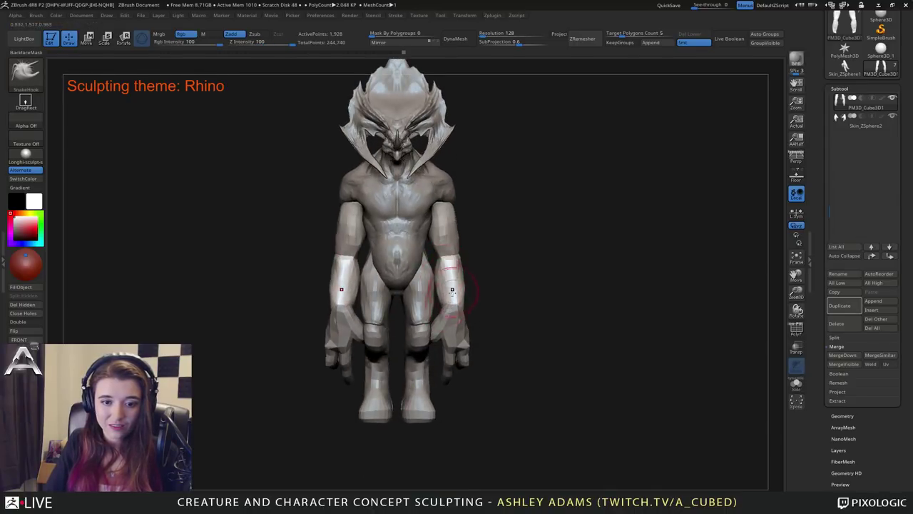
right_drag(452, 291, 407, 289)
mouse_move(473, 258)
right_down()
mouse_move(505, 261)
mouse_move(455, 255)
right_up()
key(space)
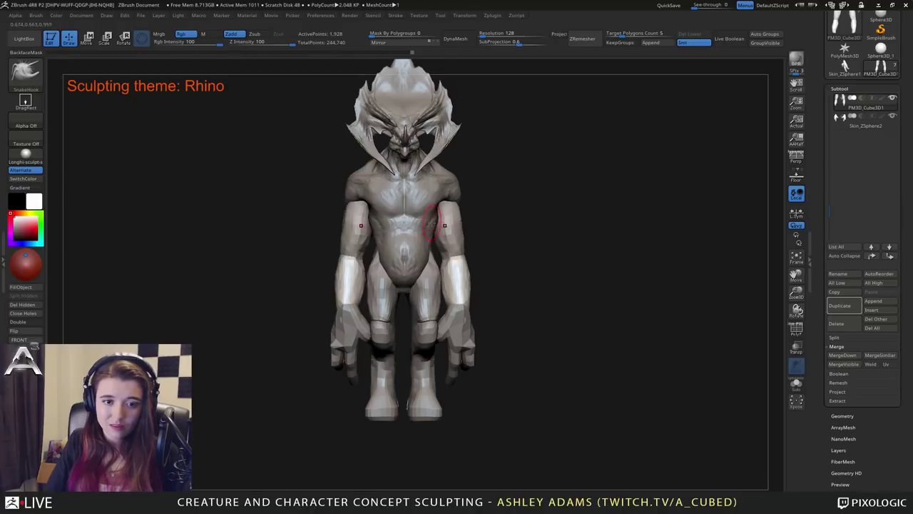
mouse_move(440, 217)
right_down()
mouse_move(456, 217)
mouse_move(453, 208)
right_up()
key(space)
key(space)
drag(453, 203, 461, 197)
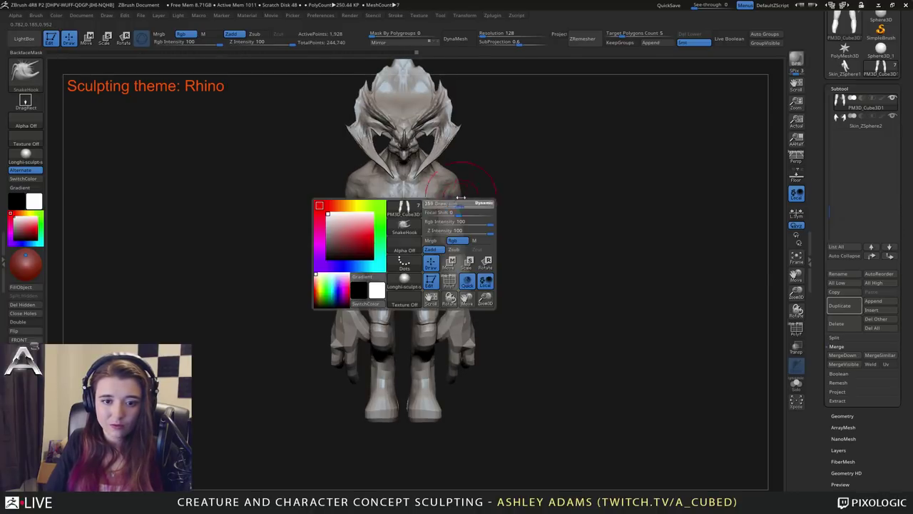
right_drag(460, 198, 459, 263)
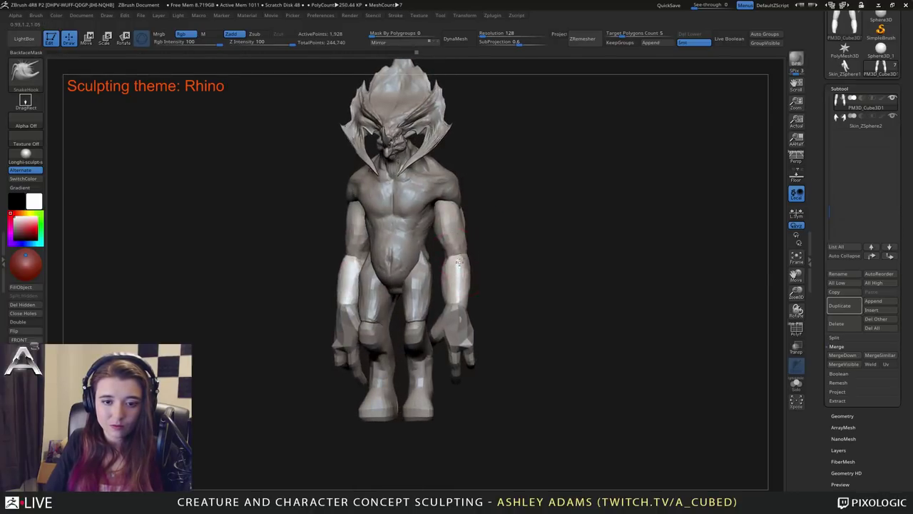
Build up the forearm muscles below the elbows with the ClayBuildup brush.
key(b)
key(c)
key(b)
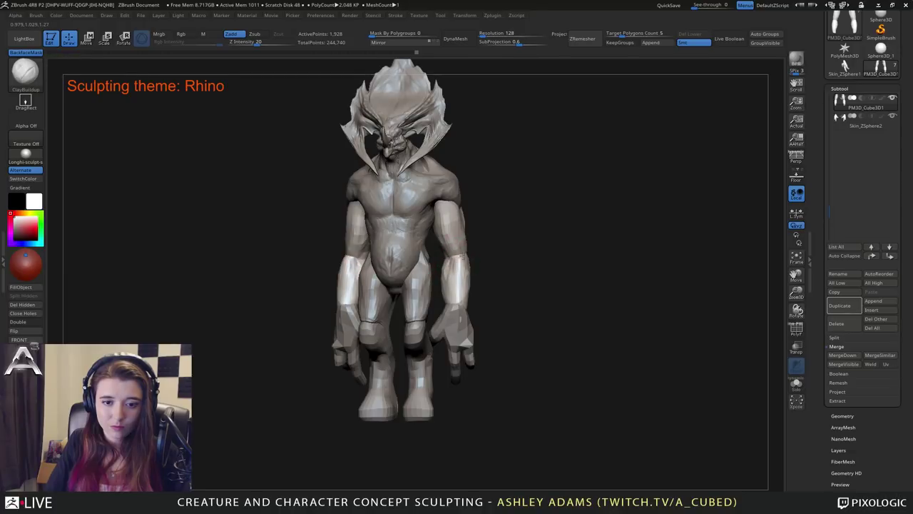
mouse_move(447, 302)
right_down()
mouse_move(455, 284)
mouse_move(425, 246)
mouse_move(398, 241)
right_up()
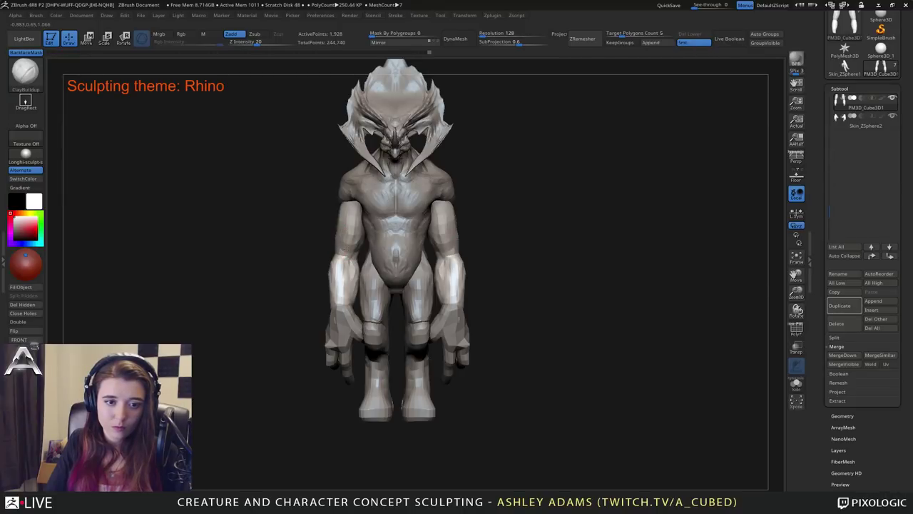
mouse_move(347, 249)
right_down()
mouse_move(342, 239)
mouse_move(360, 226)
right_up()
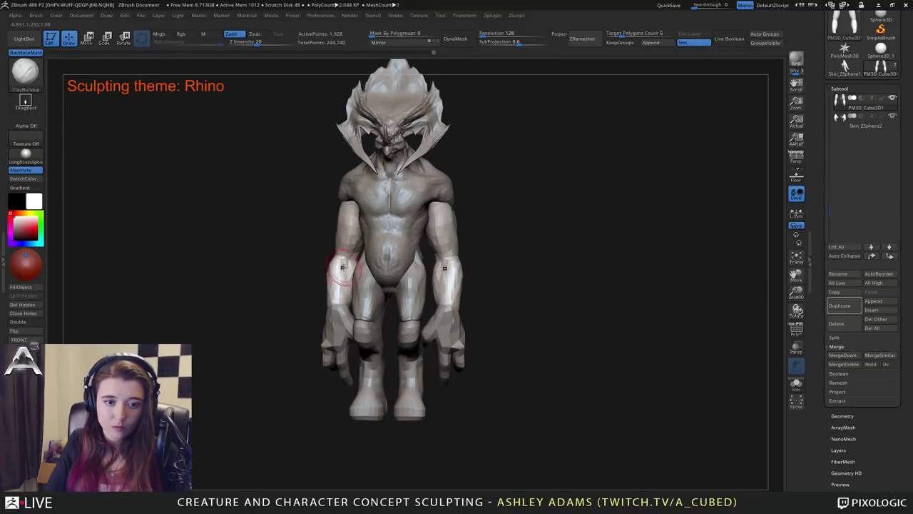
mouse_move(342, 268)
right_down()
mouse_move(346, 293)
mouse_move(324, 303)
mouse_move(366, 270)
mouse_move(341, 246)
mouse_move(353, 242)
mouse_move(363, 261)
mouse_move(343, 272)
mouse_move(342, 258)
right_up()
Refine the elbows and forearms, alternating between the SnakeHook and ClayBuildup brushes.
key(b)
key(s)
key(h)
key(b)
key(c)
key(b)
key(b)
key(s)
key(h)
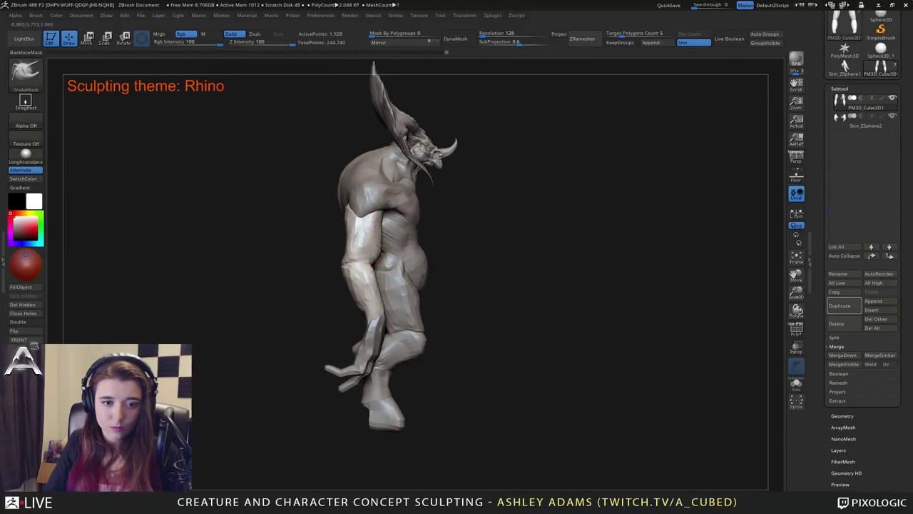
right_drag(378, 244, 380, 247)
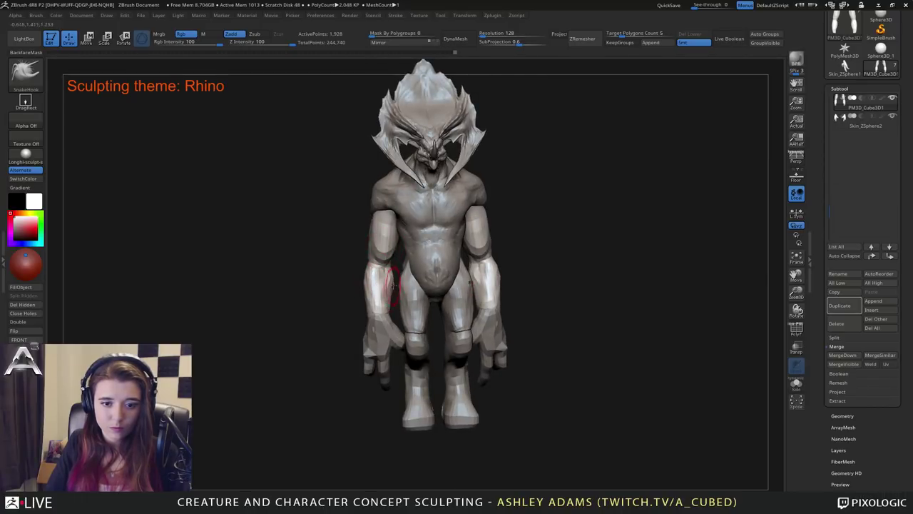
right_drag(392, 286, 452, 284)
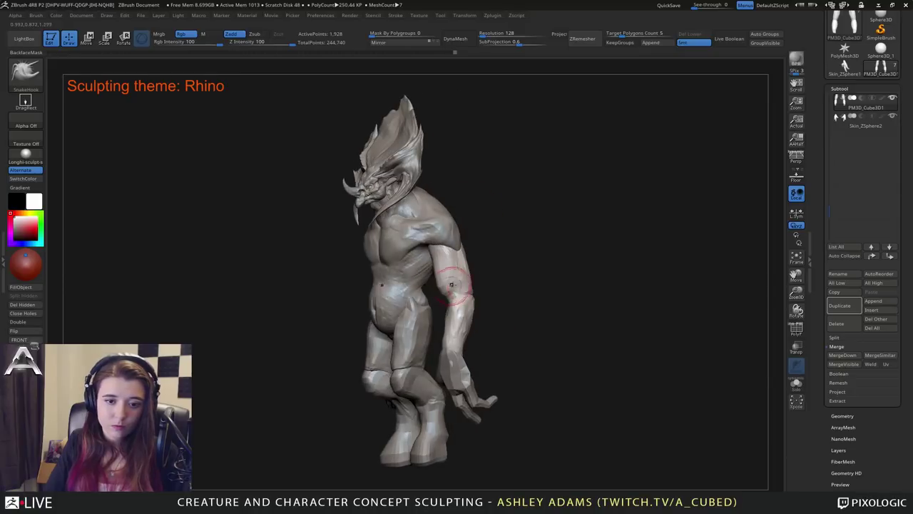
Select the torso subtool and build up the chest and underarm area with the ClayBuildup brush.
alt+right_drag(419, 241, 456, 233)
mouse_move(456, 233)
right_down()
mouse_move(473, 224)
mouse_move(461, 232)
right_up()
alt+click(467, 217)
key(space)
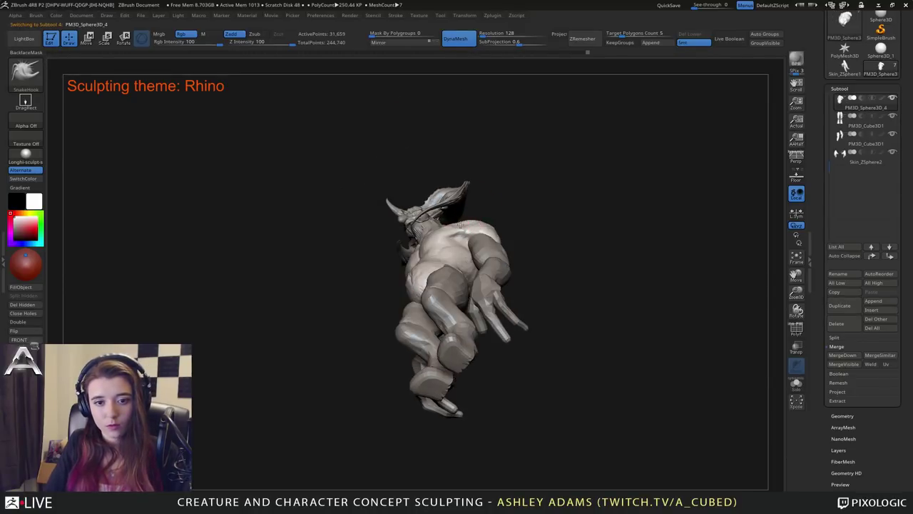
key(b)
key(c)
key(b)
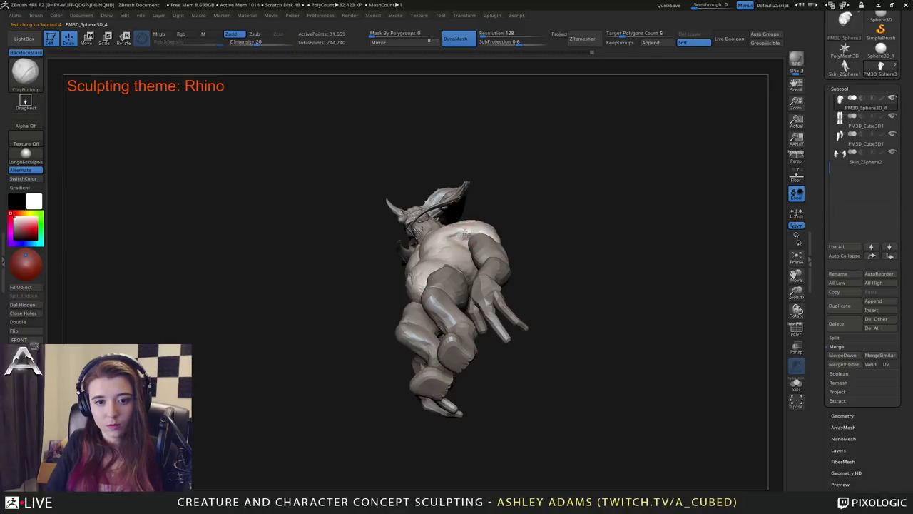
mouse_move(464, 228)
right_down()
mouse_move(482, 252)
mouse_move(442, 241)
mouse_move(402, 248)
mouse_move(407, 219)
mouse_move(379, 227)
mouse_move(401, 219)
mouse_move(391, 214)
mouse_move(399, 208)
right_up()
Switch to the SnakeHook brush, adjust its draw size, and reshape the torso's side profile along the back and belly.
key(b)
key(s)
key(h)
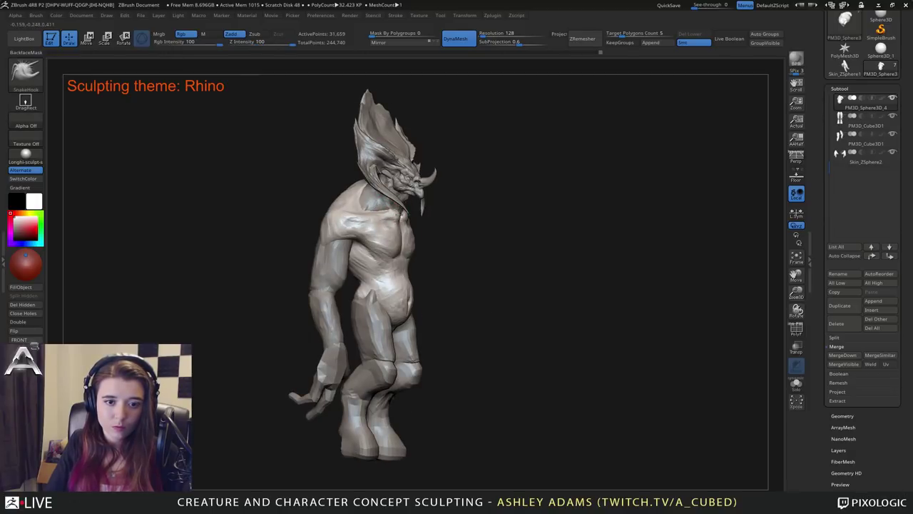
right_drag(399, 221, 423, 275)
key(space)
drag(422, 269, 456, 268)
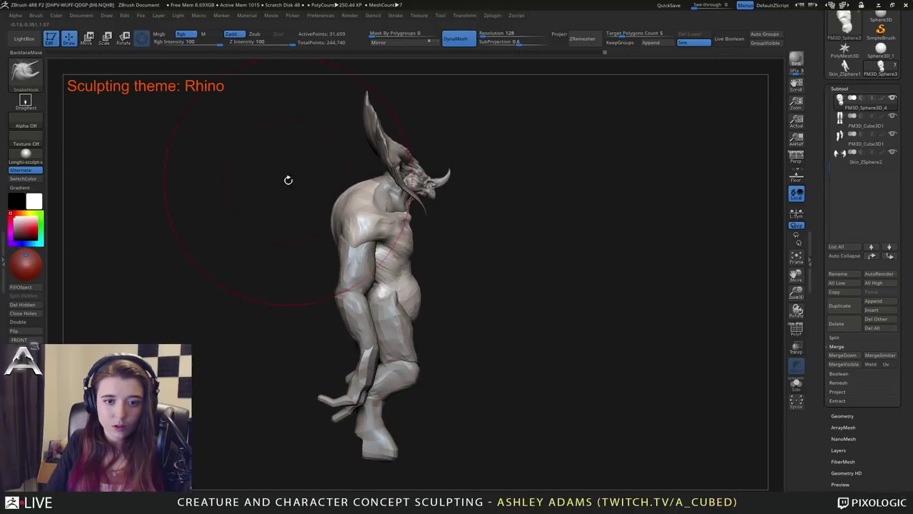
right_drag(288, 179, 296, 182)
key(space)
drag(403, 268, 386, 267)
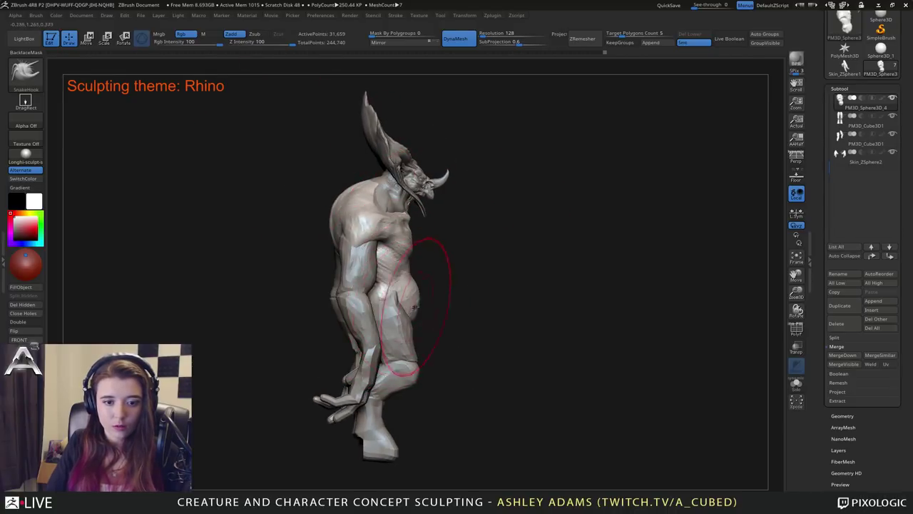
right_drag(584, 268, 417, 249)
Isolate the torso subtool and reshape its waist, belly and pelvis with the SnakeHook brush at an adjusted draw size.
right_click(383, 210)
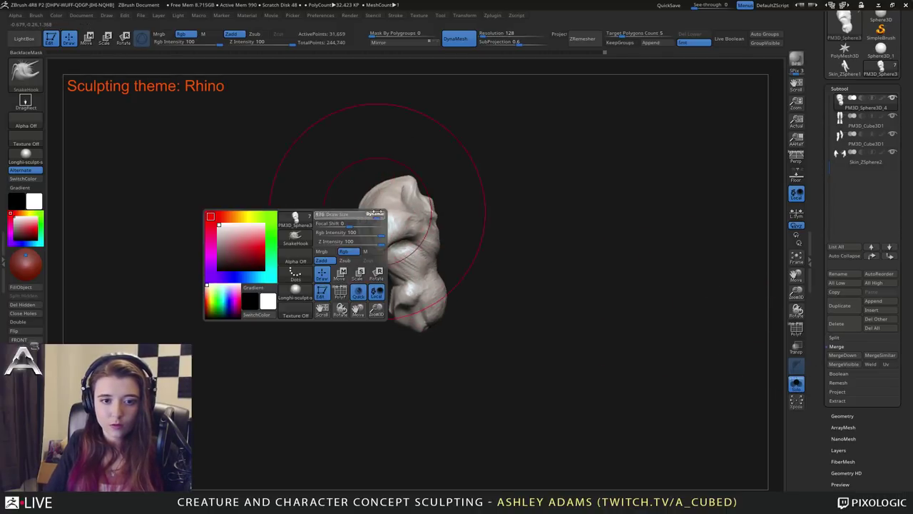
mouse_move(401, 253)
mouse_down()
mouse_move(419, 269)
mouse_move(388, 274)
mouse_up()
right_click(419, 274)
drag(415, 322, 408, 321)
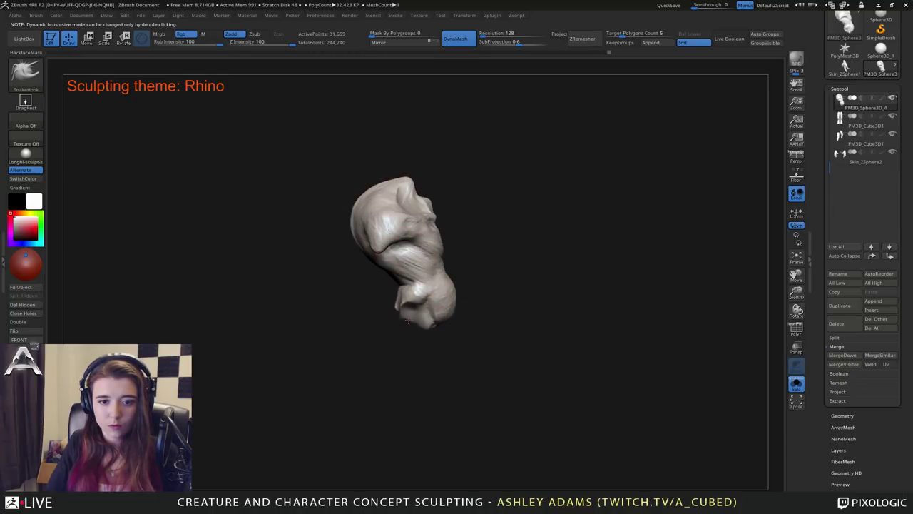
right_click(445, 289)
drag(446, 289, 431, 289)
drag(499, 285, 467, 281)
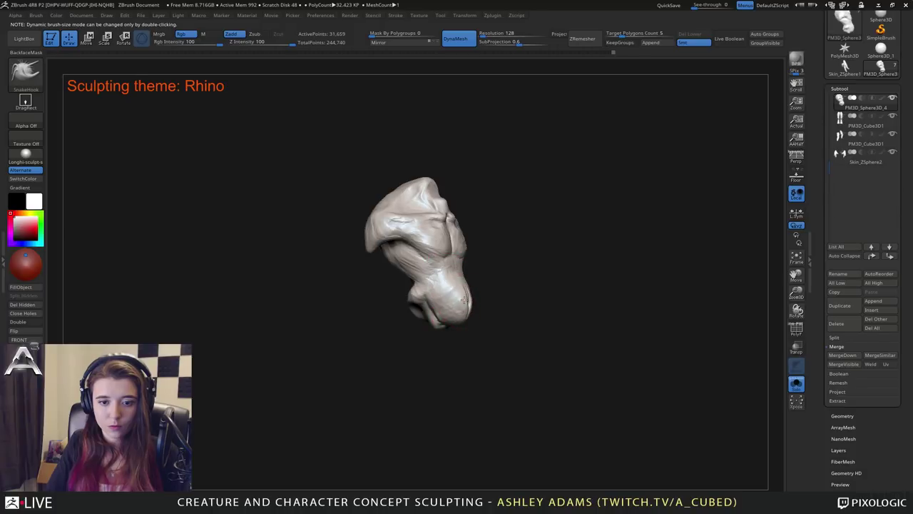
mouse_move(454, 306)
right_down()
mouse_move(471, 300)
mouse_move(448, 275)
mouse_move(401, 287)
mouse_move(374, 264)
right_up()
right_click(463, 289)
right_click(447, 274)
right_click(425, 284)
Build up the lower back and the back of the pelvis with the ClayBuildup brush.
key(b)
key(c)
key(b)
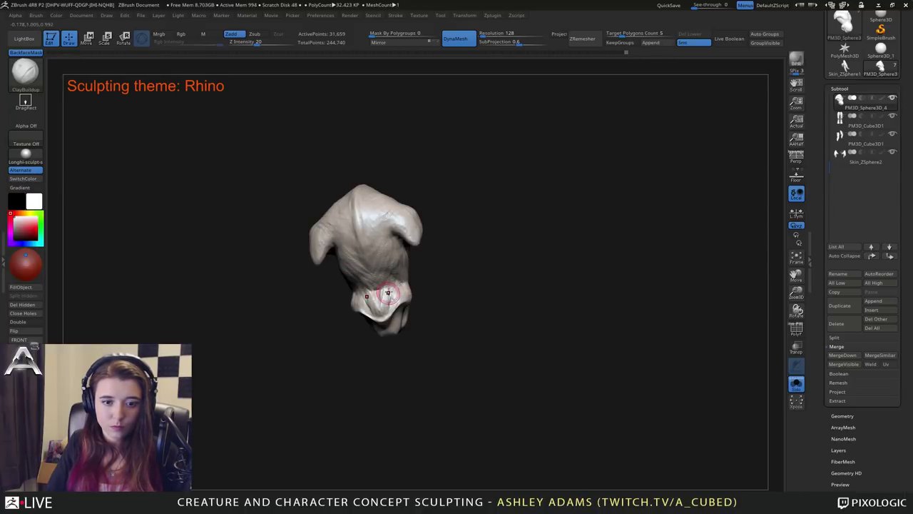
drag(388, 293, 385, 295)
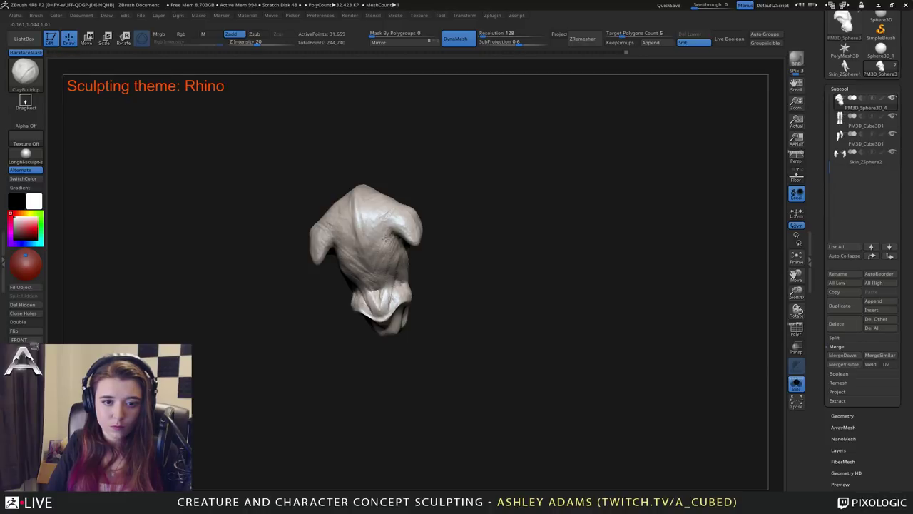
right_drag(381, 285, 398, 278)
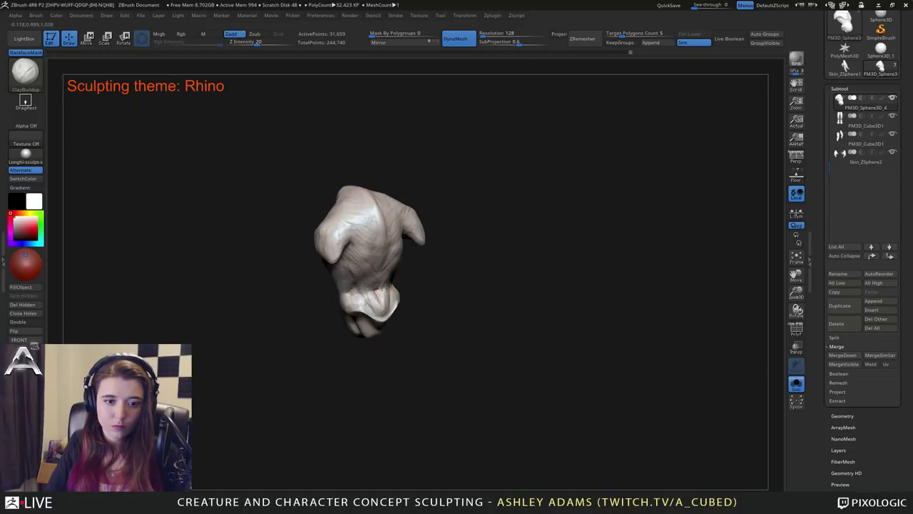
drag(368, 314, 355, 286)
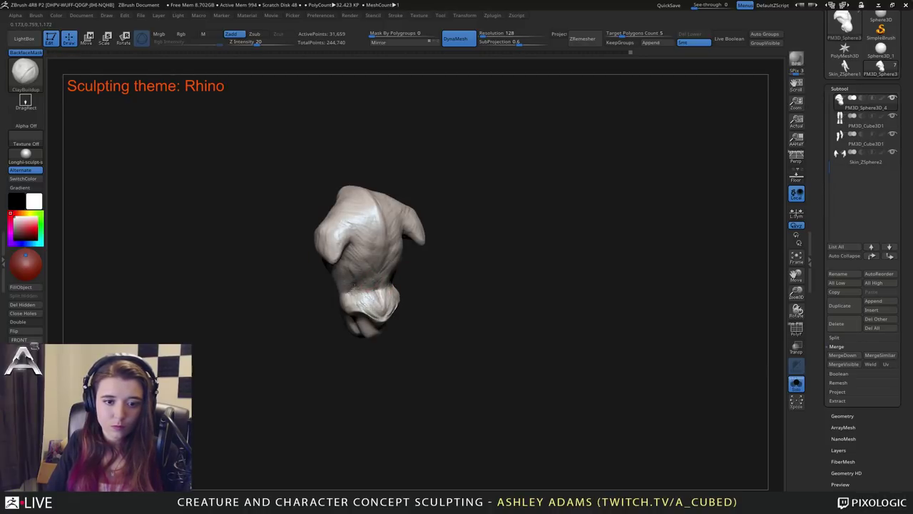
mouse_move(374, 306)
right_down()
mouse_move(391, 276)
mouse_move(407, 264)
mouse_move(415, 273)
mouse_move(418, 252)
mouse_move(439, 272)
mouse_move(434, 299)
mouse_move(446, 281)
mouse_move(458, 312)
mouse_move(467, 292)
mouse_move(464, 347)
right_up()
Reshape the waist and the sides of the belly with the SnakeHook brush at an adjusted draw size.
key(b)
key(s)
key(h)
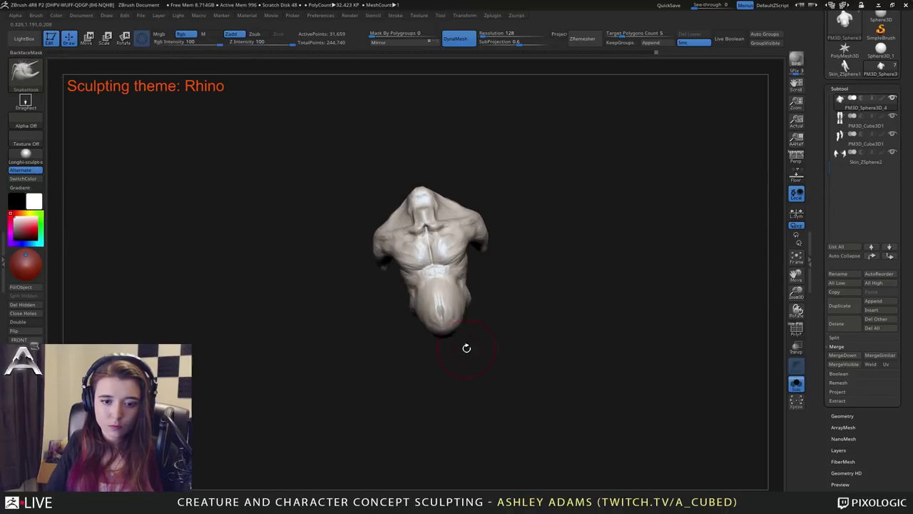
key(space)
key(space)
drag(427, 315, 417, 323)
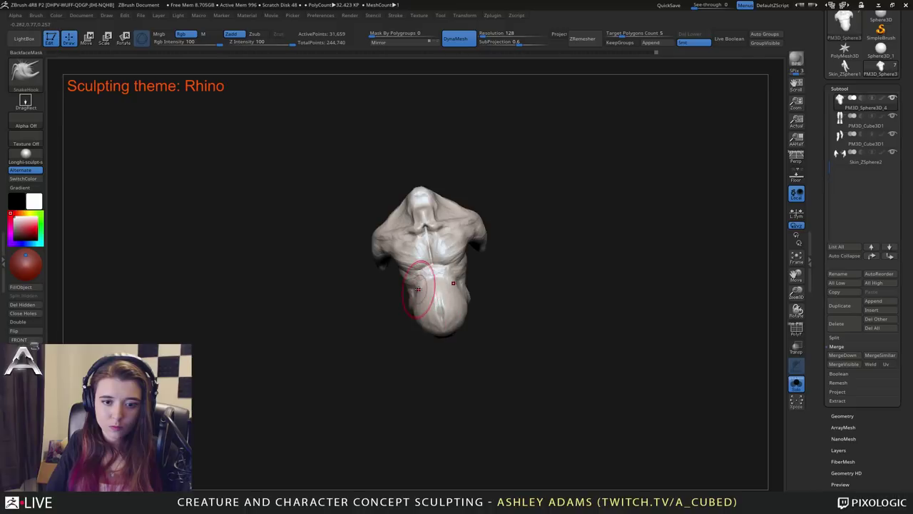
key(space)
Build up the upper abdomen just below the chest with the ClayBuildup brush.
key(b)
key(c)
key(b)
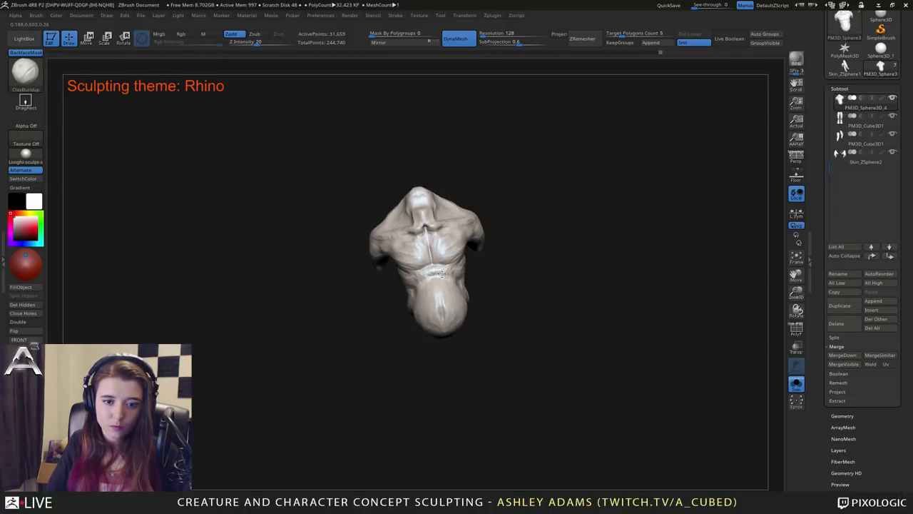
right_drag(434, 280, 461, 283)
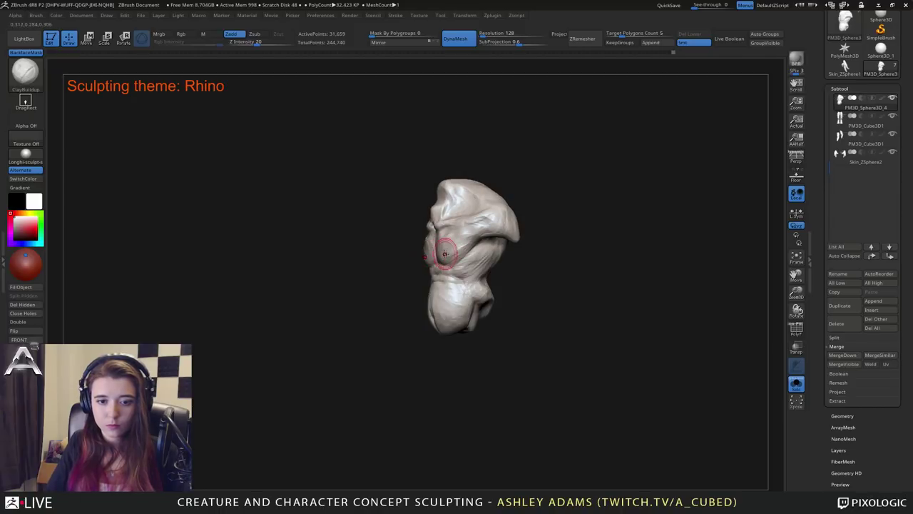
Adjust the shape of the chest muscles beside the sternum with the SnakeHook brush.
key(b)
key(s)
key(h)
right_drag(446, 261, 399, 255)
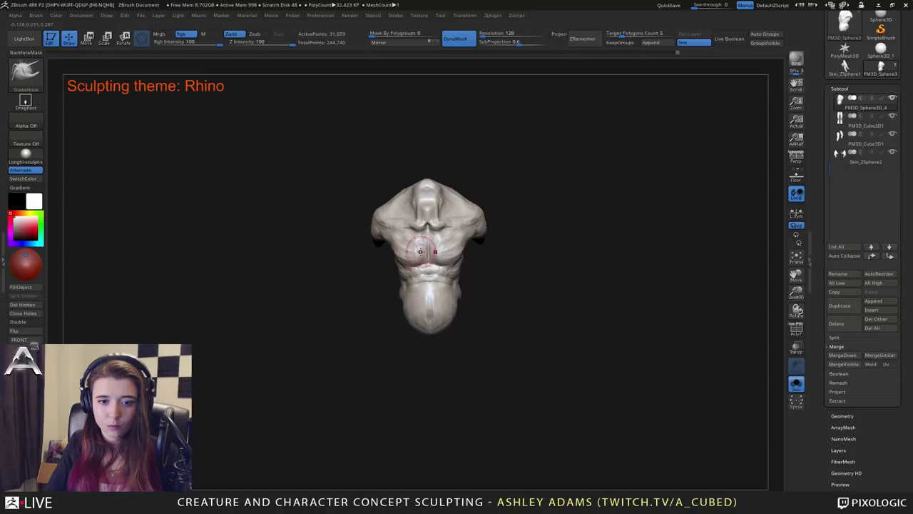
right_drag(421, 251, 405, 249)
Build up the chest muscles and the area toward the armpits with the ClayBuildup brush.
key(b)
key(c)
key(b)
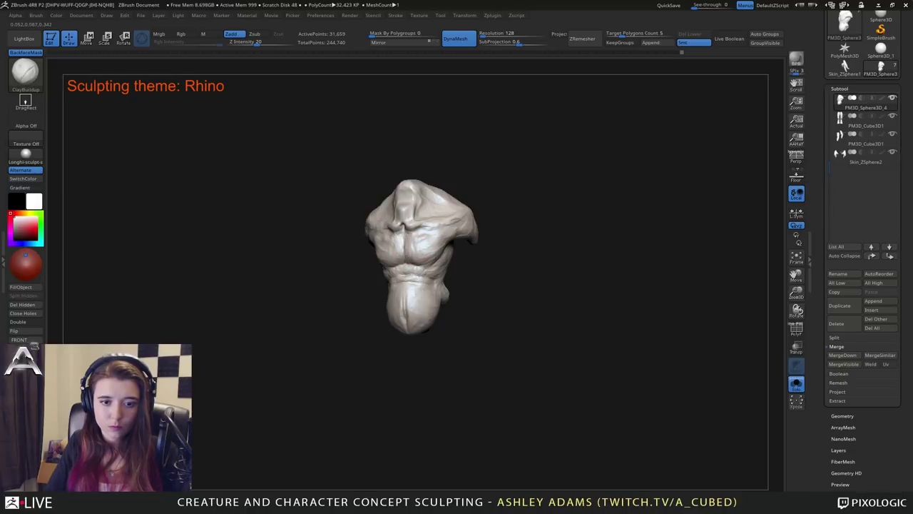
mouse_move(420, 252)
right_down()
mouse_move(440, 236)
mouse_move(449, 244)
right_up()
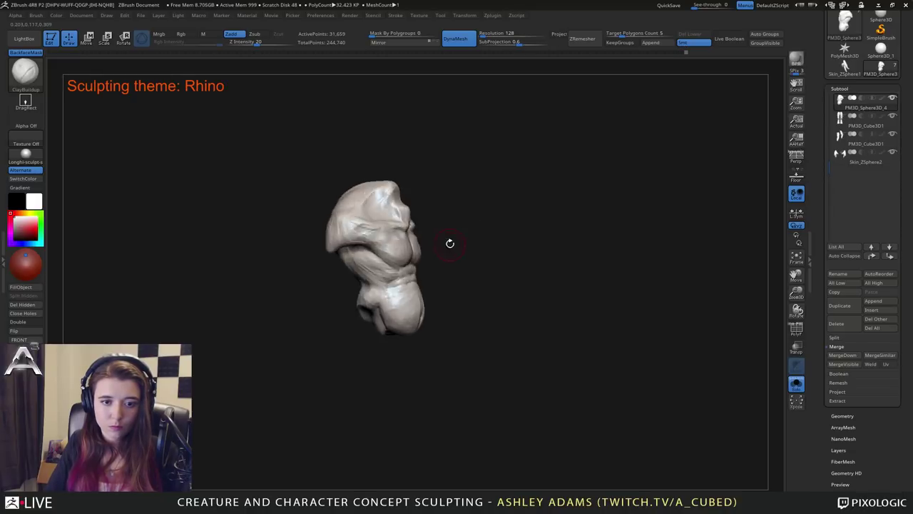
mouse_move(385, 249)
right_down()
mouse_move(356, 224)
mouse_move(397, 250)
mouse_move(356, 246)
right_up()
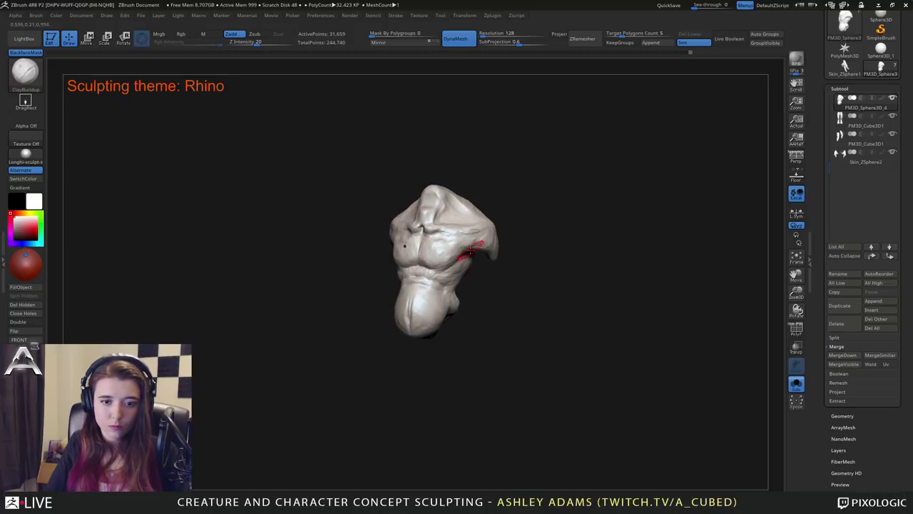
right_drag(471, 249, 499, 249)
Show the whole creature again, select the torso subtool, and reshape the hanging belly with the SnakeHook brush.
click(796, 383)
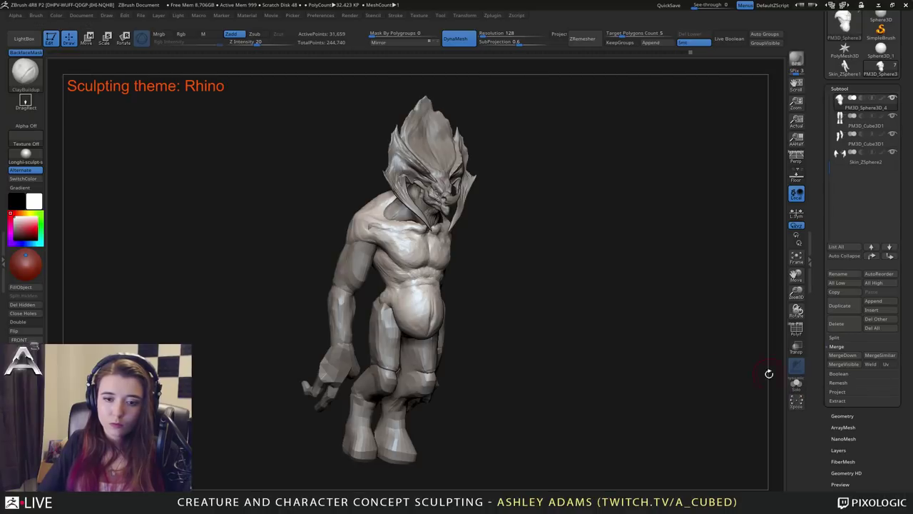
right_drag(492, 347, 380, 342)
alt+click(443, 348)
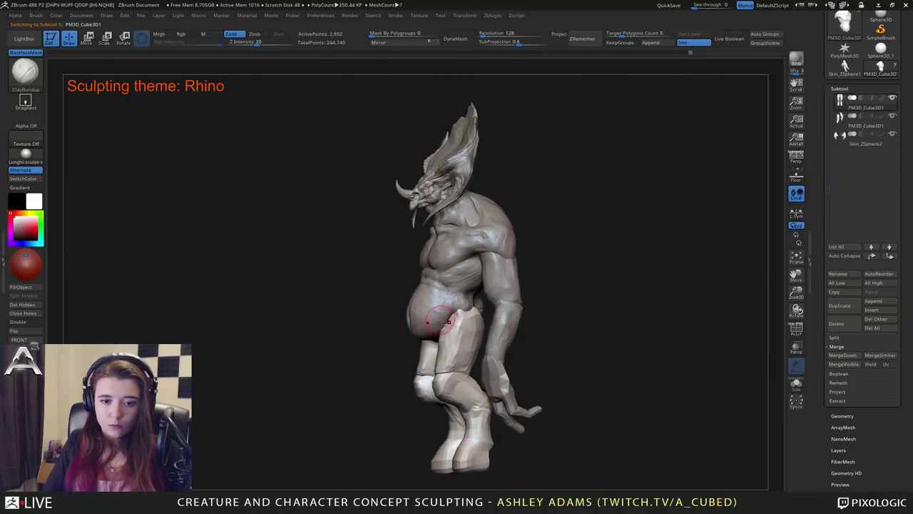
mouse_move(447, 323)
alt+right_down()
mouse_move(447, 265)
mouse_move(438, 268)
alt+right_up()
alt+click(436, 267)
key(b)
key(s)
key(h)
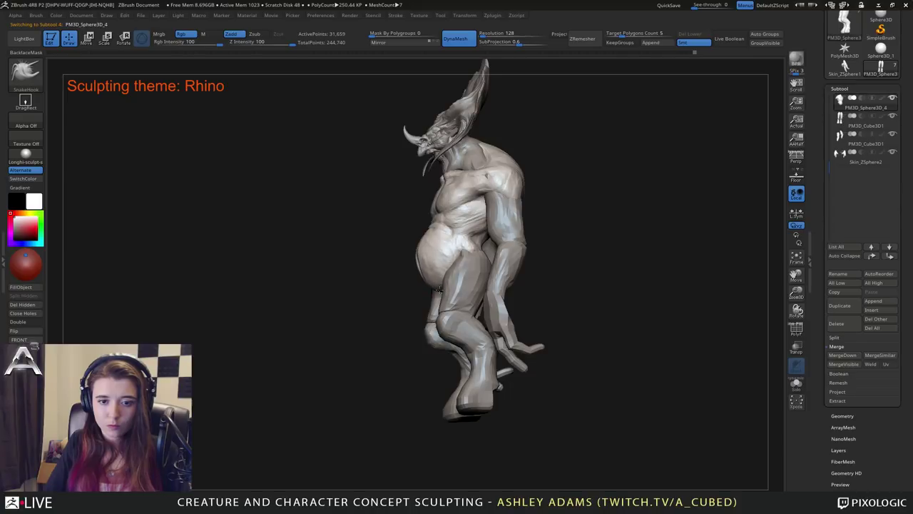
right_drag(435, 284, 429, 284)
alt+right_drag(445, 238, 457, 266)
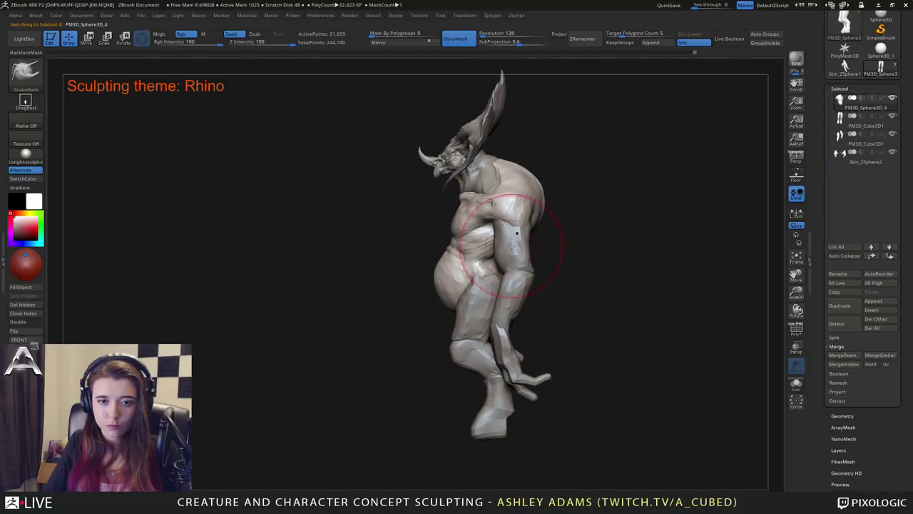
Select the legs subtool and pull the thighs, lower legs and feet forward with the SnakeHook brush.
alt+click(515, 248)
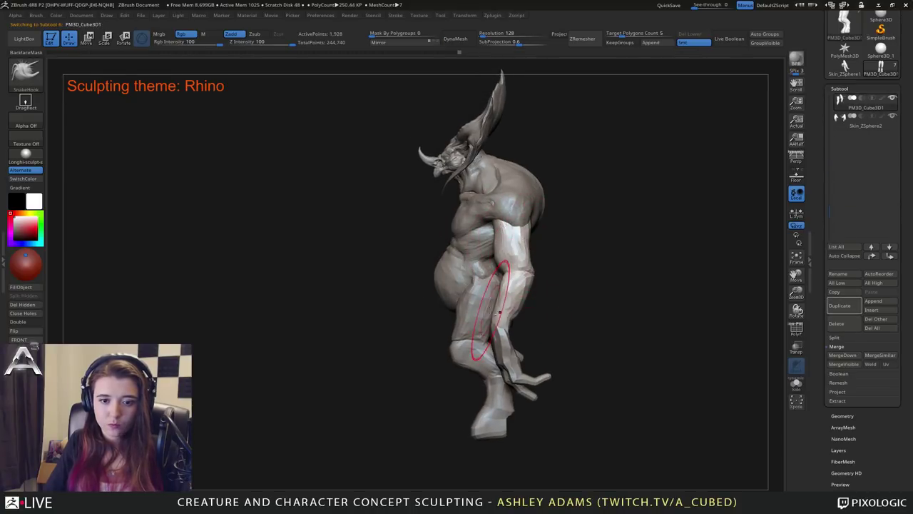
right_drag(502, 304, 497, 281)
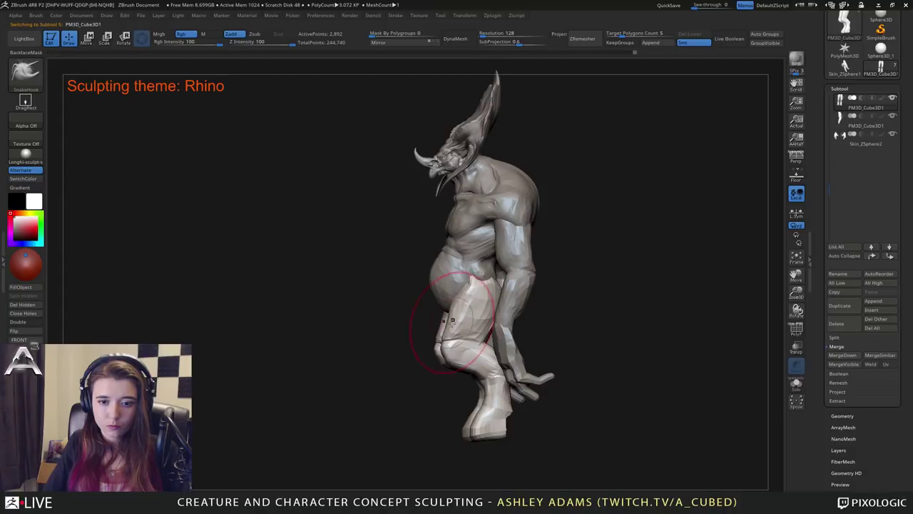
right_drag(437, 326, 443, 317)
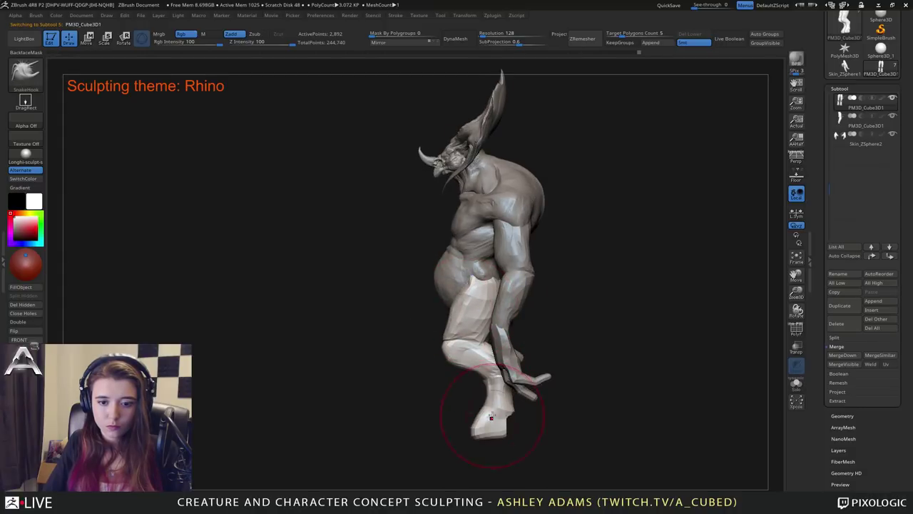
drag(484, 436, 477, 435)
drag(504, 405, 500, 403)
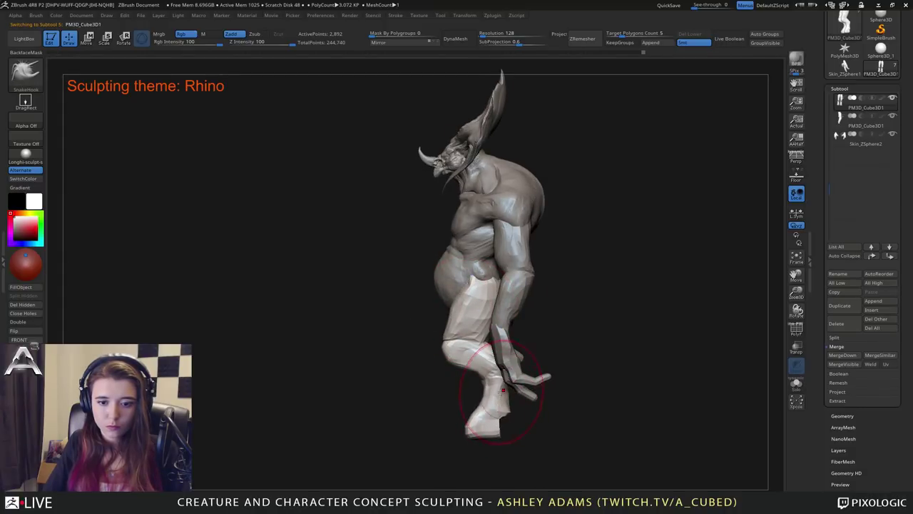
Select the arms subtool, pull the tops of the upper arms into the shoulders with SnakeHook, and undo unwanted strokes.
alt+click(513, 282)
drag(508, 223, 492, 204)
right_drag(492, 204, 503, 202)
drag(503, 202, 484, 204)
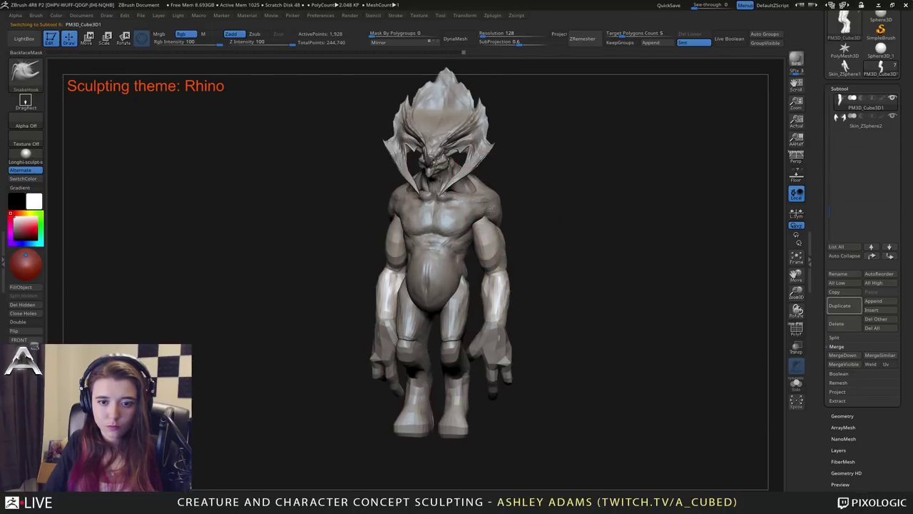
key(ctrl+z)
key(ctrl+z)
key(ctrl+z)
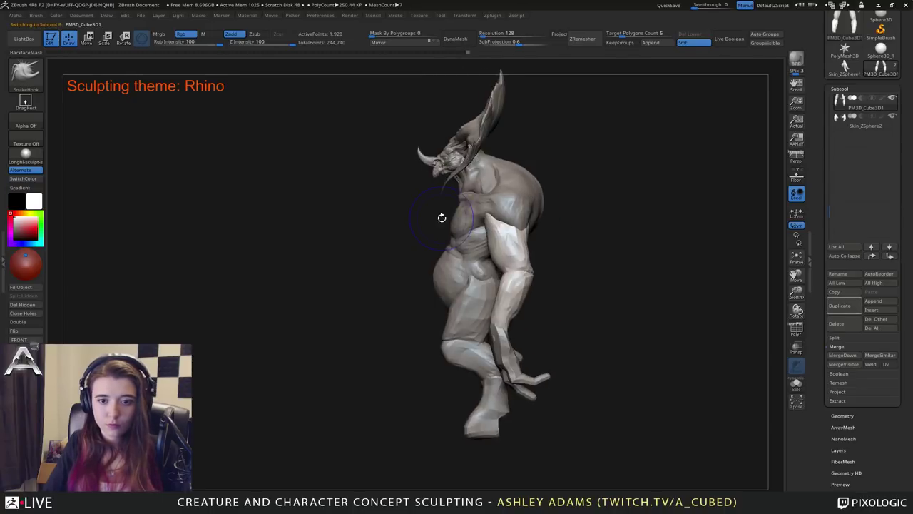
key(ctrl+z)
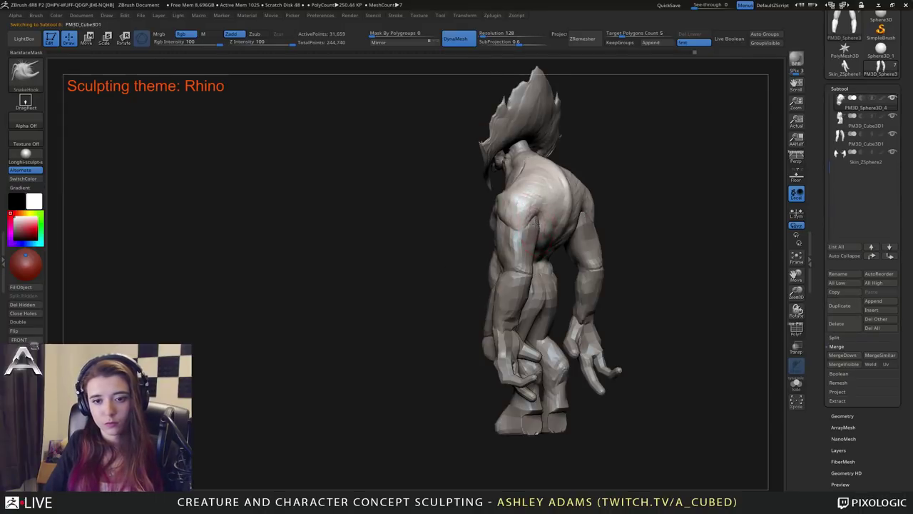
Undo the last strokes and build up the shoulder blade area of the torso's back with the ClayBuildup brush.
key(ctrl+z)
key(ctrl+z)
key(space)
key(b)
key(c)
key(b)
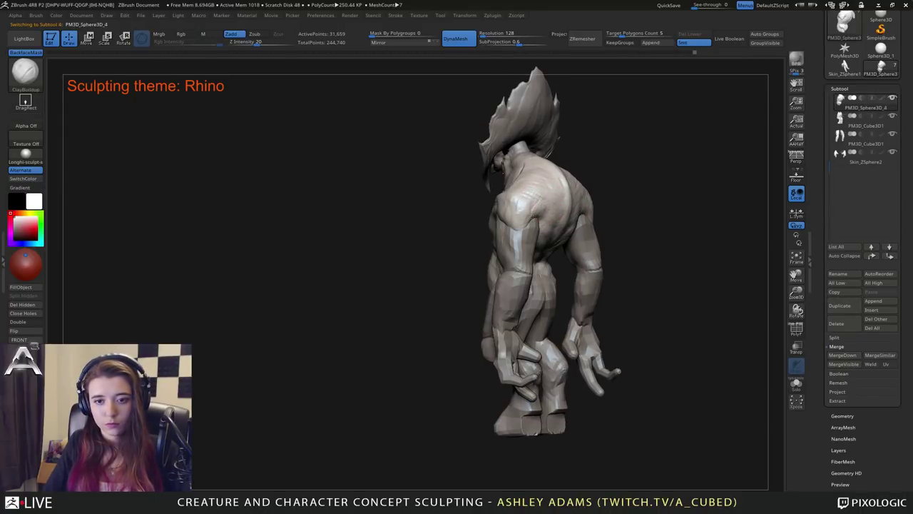
key(ctrl+z)
drag(532, 219, 550, 232)
right_drag(550, 231, 575, 226)
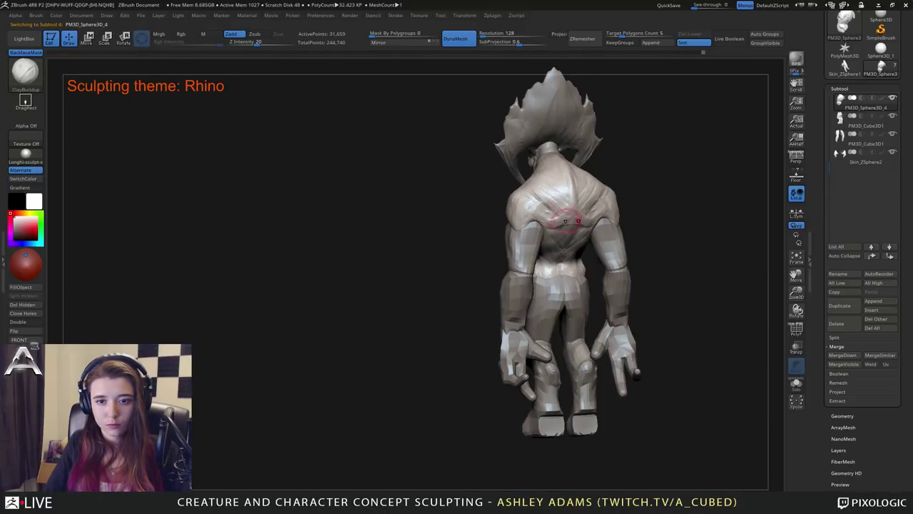
Undo the last back stroke and rework the upper back muscles beside the spine with the ClayBuildup brush.
key(ctrl+z)
mouse_move(557, 192)
right_down()
mouse_move(576, 179)
mouse_move(579, 160)
right_up()
drag(553, 185, 562, 194)
right_drag(559, 196, 533, 217)
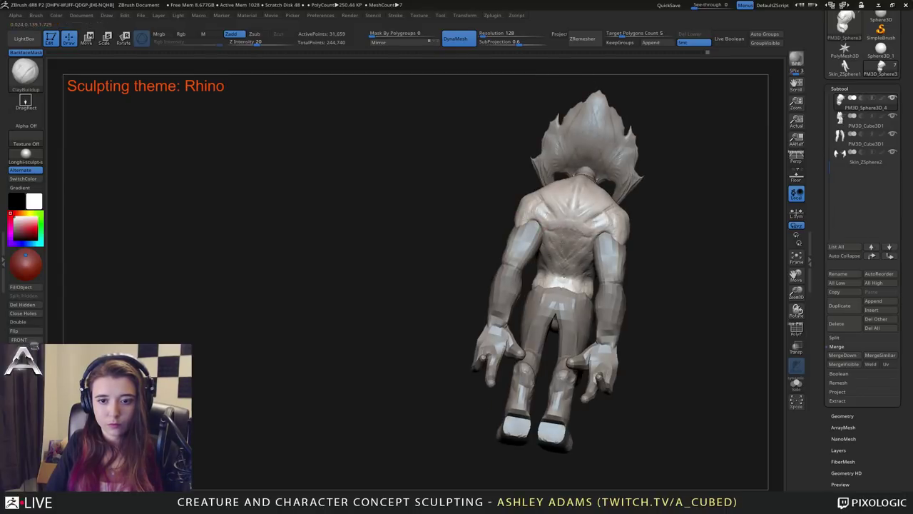
right_drag(555, 229, 552, 211)
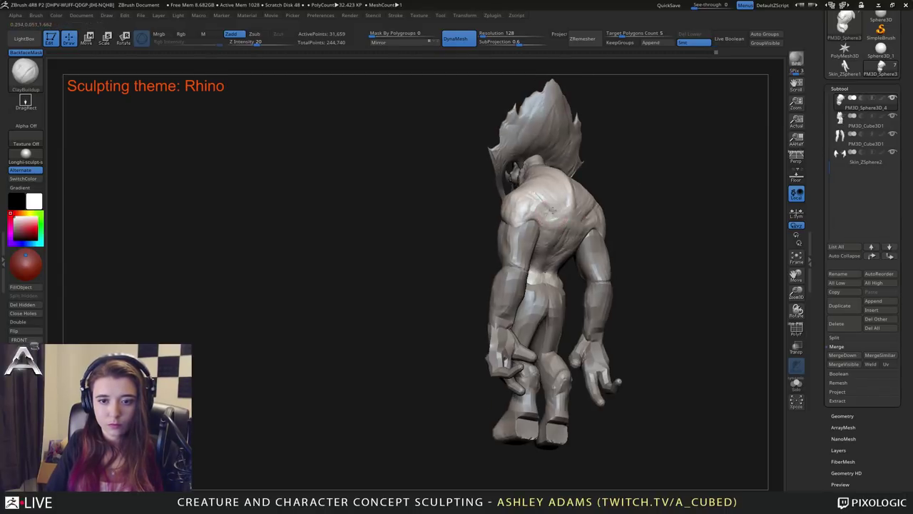
Redo the undone sculpting strokes on the torso.
key(ctrl+shift+z)
key(ctrl+shift+z)
key(ctrl+shift+z)
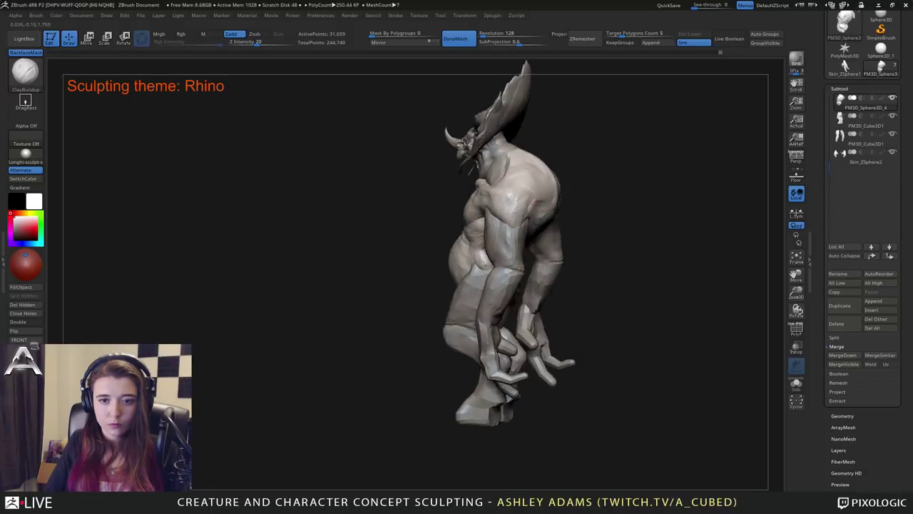
right_drag(598, 190, 520, 256)
key(ctrl+shift+z)
key(ctrl+shift+z)
key(ctrl+shift+z)
key(ctrl+shift+z)
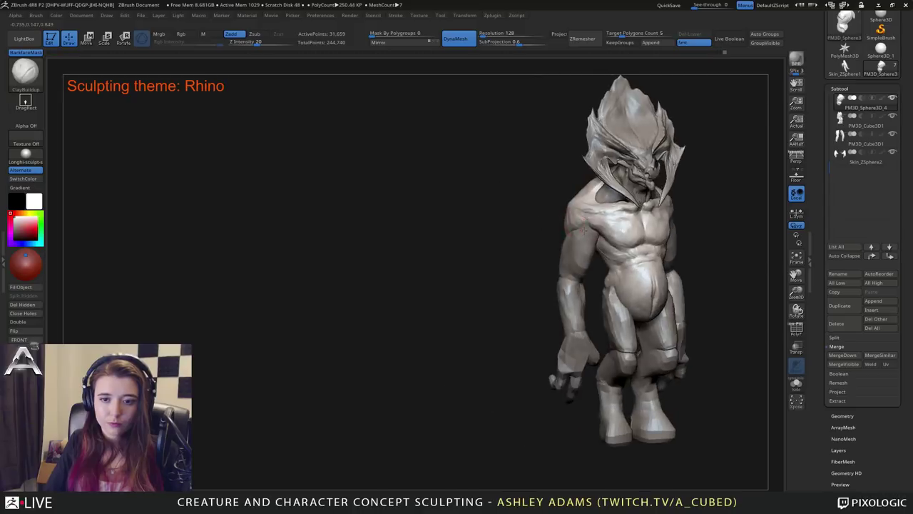
Redo the remaining undone sculpting strokes and touch up the torso's upper chest near the shoulder with the ClayBuildup brush.
key(ctrl+shift+z)
key(ctrl+shift+z)
key(ctrl+shift+z)
key(ctrl+shift+z)
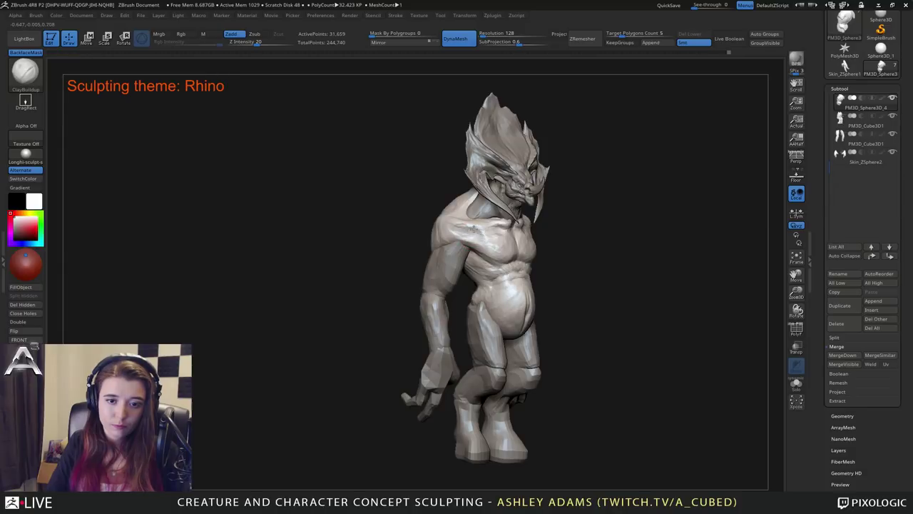
drag(474, 229, 452, 228)
mouse_move(400, 235)
mouse_down()
mouse_move(328, 236)
mouse_move(414, 234)
mouse_move(384, 220)
mouse_up()
Widen the torso's shoulders symmetrically over the tops of the upper arms with the SnakeHook brush.
key(b)
key(s)
key(h)
key(space)
click(559, 225)
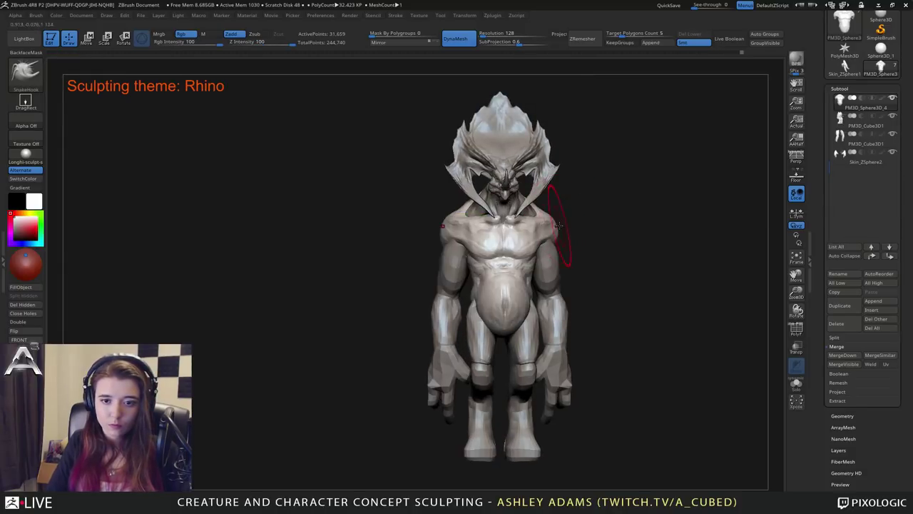
key(ctrl+shift+z)
key(ctrl+shift+z)
key(ctrl+shift+z)
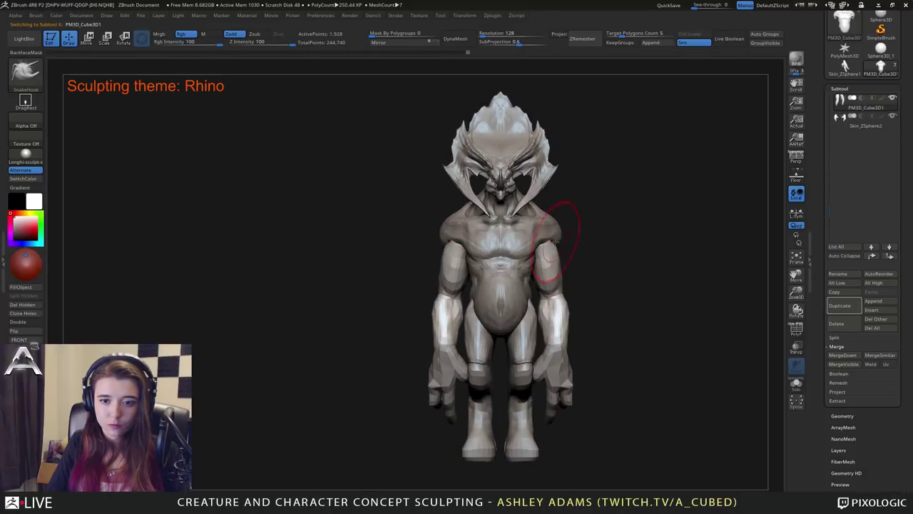
Select the hands subtool and reposition and rotate the hands at the wrists with the transform gizmo.
key(ctrl+shift+z)
key(ctrl+shift+z)
key(ctrl+shift+z)
key(ctrl+shift+z)
key(ctrl+shift+z)
key(ctrl+shift+z)
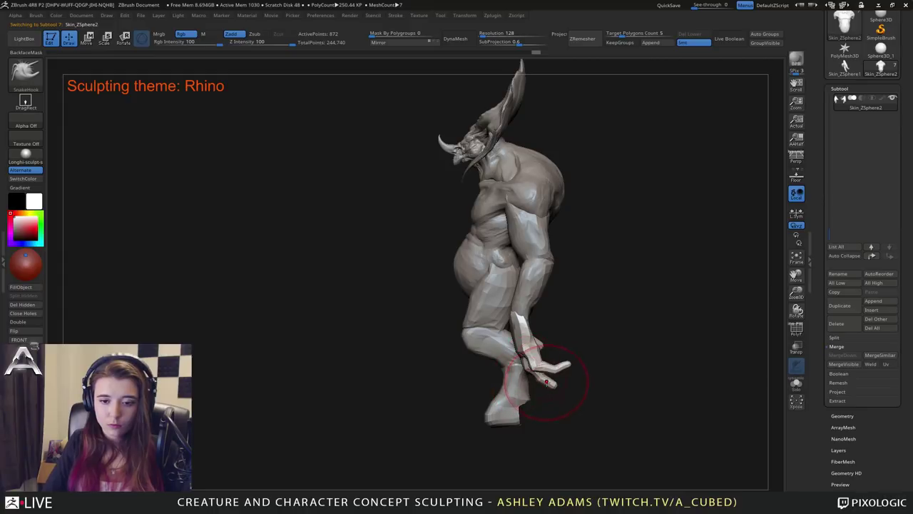
key(ctrl+shift+z)
key(w)
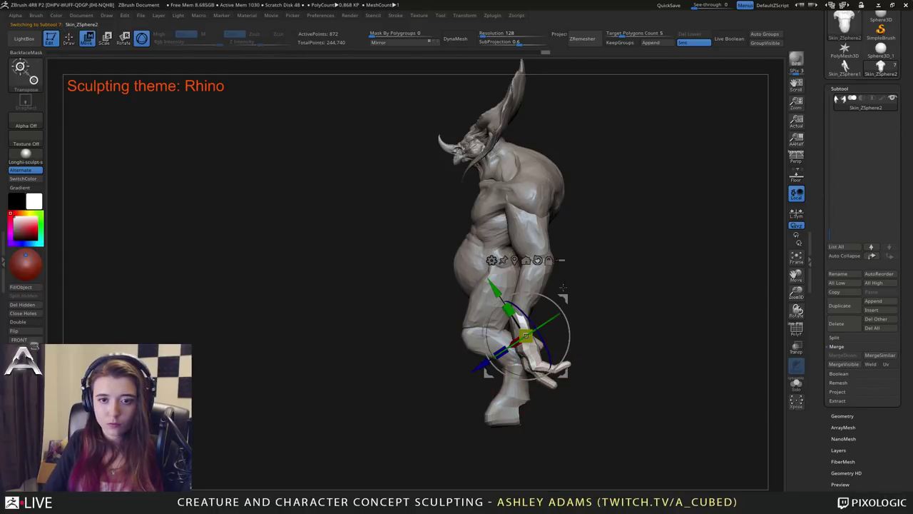
mouse_move(527, 336)
alt+mouse_down()
mouse_move(523, 314)
mouse_move(591, 275)
mouse_move(541, 281)
mouse_move(515, 299)
alt+mouse_up()
alt+click(516, 244)
key(ctrl+shift+z)
key(ctrl+shift+z)
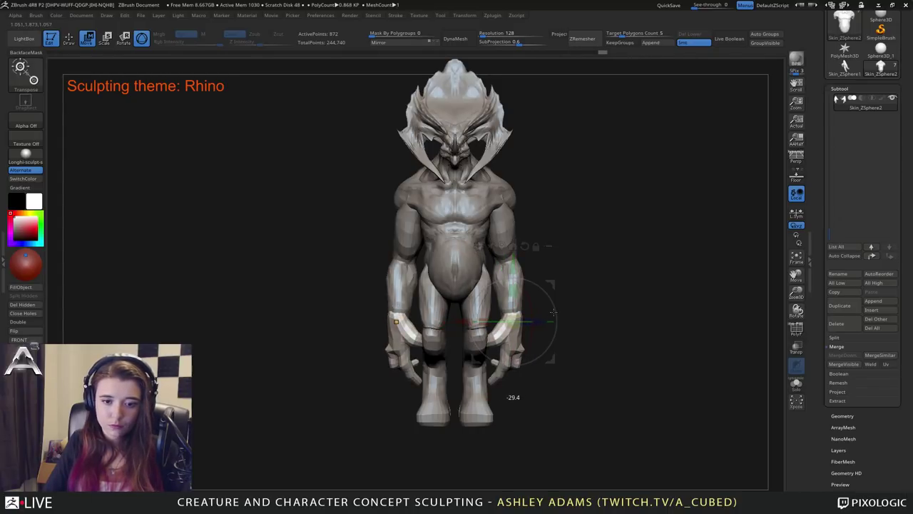
drag(553, 312, 532, 298)
Reshape the outer contours of the hands and wrists with the SnakeHook brush.
key(q)
right_click(379, 335)
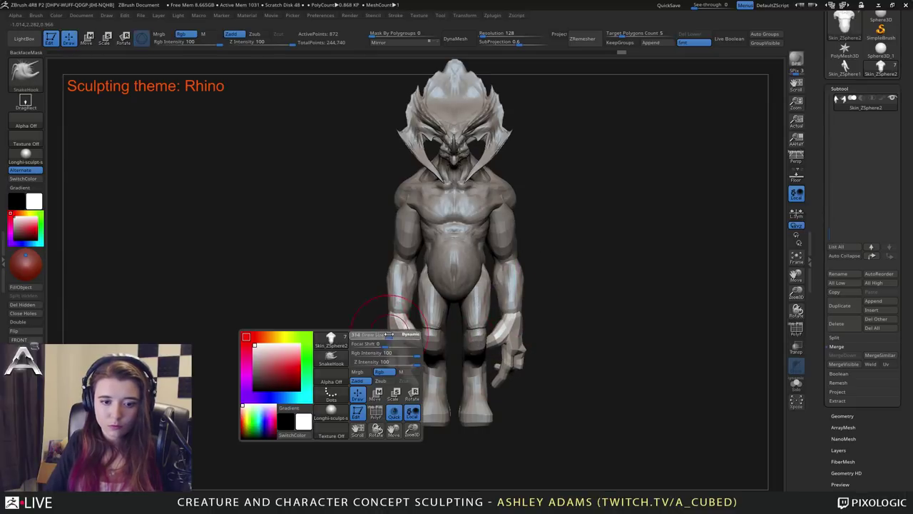
ctrl+right_drag(392, 333, 390, 349)
key(b)
key(s)
key(h)
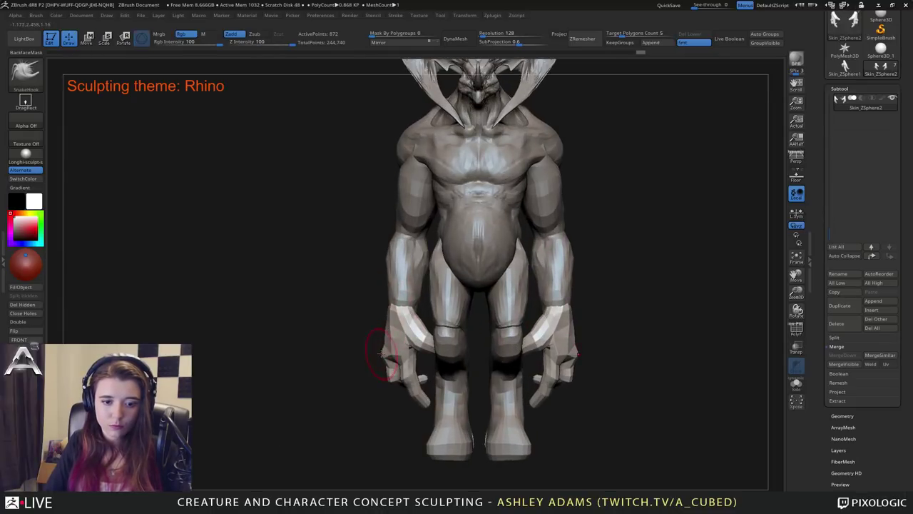
mouse_move(382, 355)
mouse_down()
mouse_move(408, 370)
mouse_move(407, 387)
mouse_move(463, 378)
mouse_up()
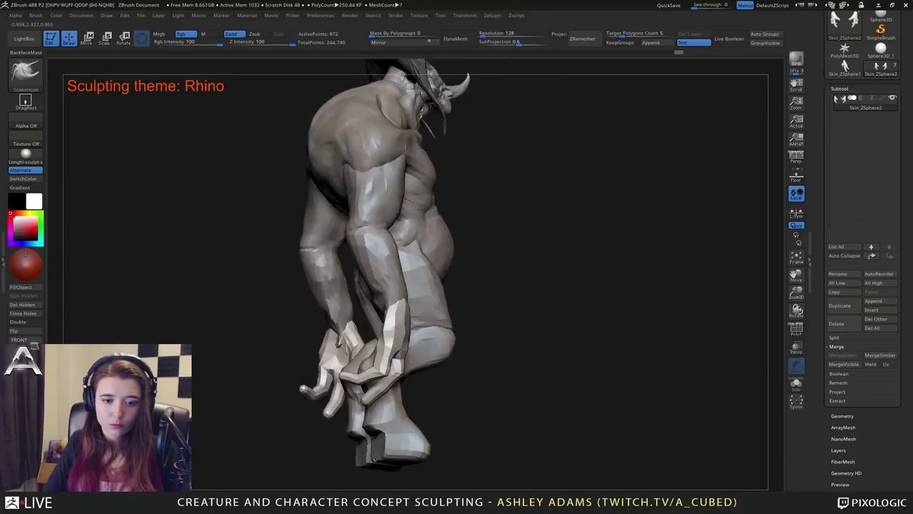
ctrl+right_drag(406, 374, 404, 326)
drag(398, 333, 370, 326)
Select the arms subtool and build up the forearm muscles with the ClayBuildup brush.
alt+click(412, 308)
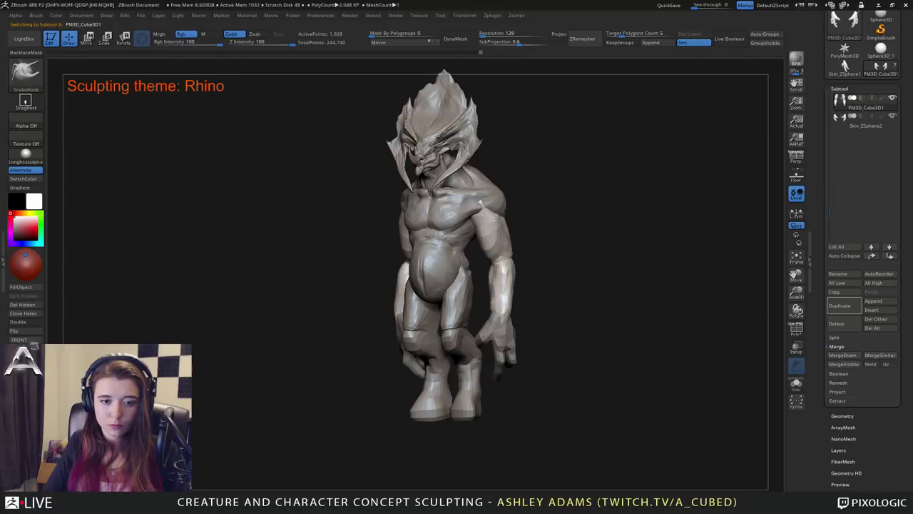
shift+right_drag(410, 325, 399, 293)
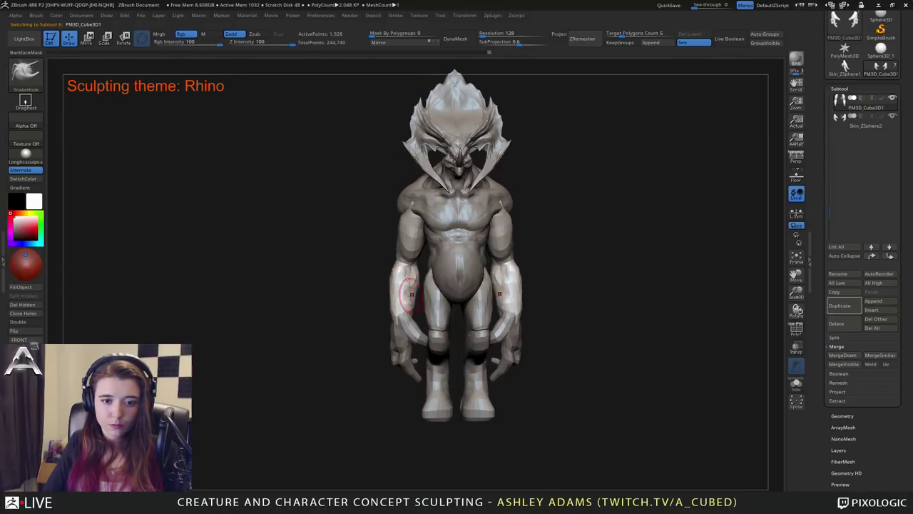
key(b)
key(c)
key(b)
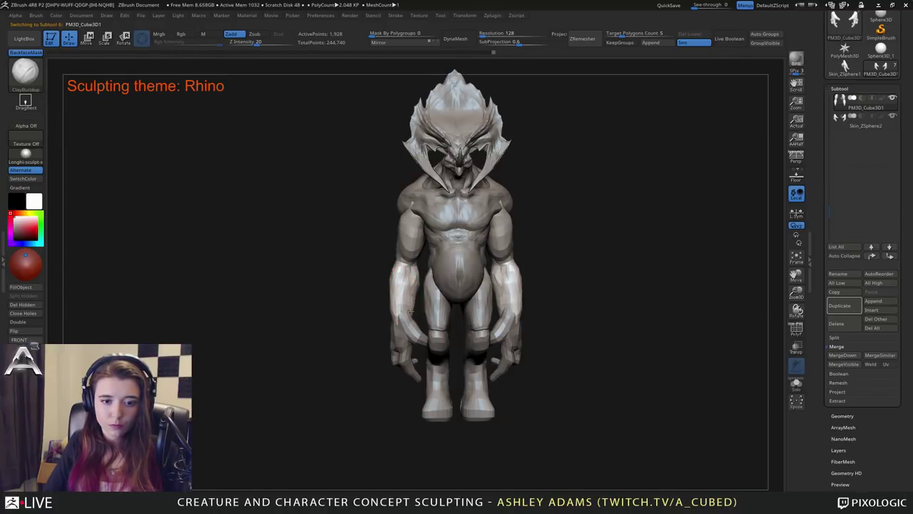
mouse_move(409, 311)
right_down()
mouse_move(440, 308)
mouse_move(410, 289)
right_up()
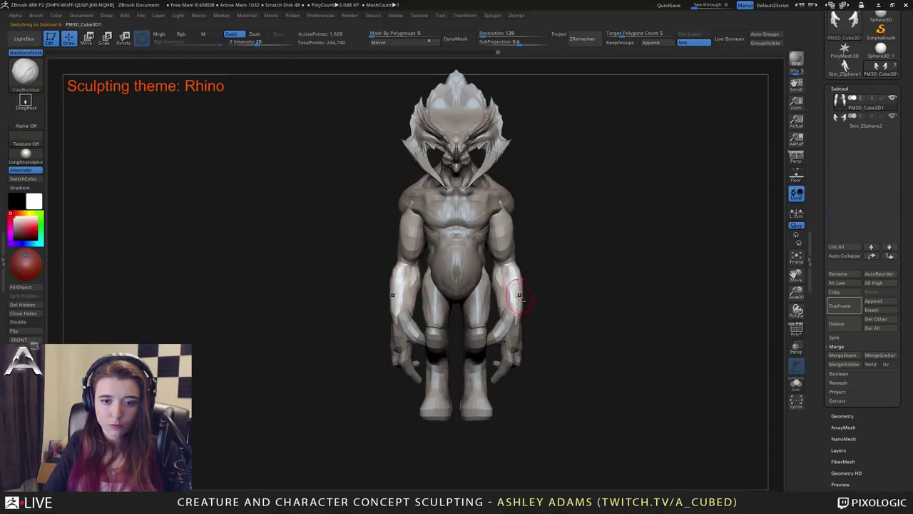
drag(515, 298, 522, 324)
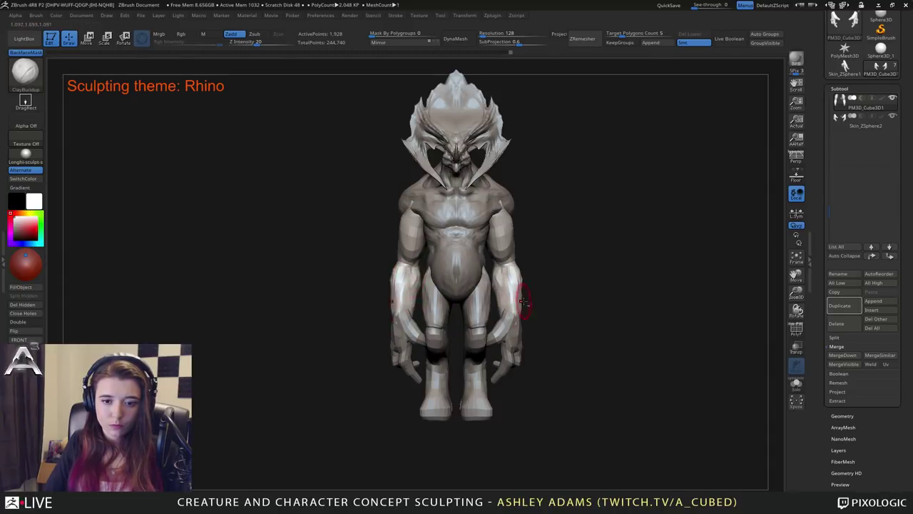
drag(520, 289, 519, 307)
ctrl+right_drag(531, 313, 519, 242)
mouse_move(519, 242)
alt+right_down()
mouse_move(500, 218)
mouse_move(526, 241)
alt+right_up()
Select the legs subtool and adjust the shape of the thighs with the SnakeHook brush.
alt+click(460, 287)
key(space)
mouse_move(447, 311)
mouse_down()
mouse_move(459, 310)
mouse_move(435, 310)
mouse_up()
key(space)
ctrl+right_drag(448, 306, 449, 328)
key(b)
key(s)
key(h)
key(space)
drag(451, 303, 455, 295)
key(space)
right_drag(451, 298, 472, 310)
Add volume to the thighs and buttocks of the legs subtool with the Inflat brush.
key(b)
key(i)
key(n)
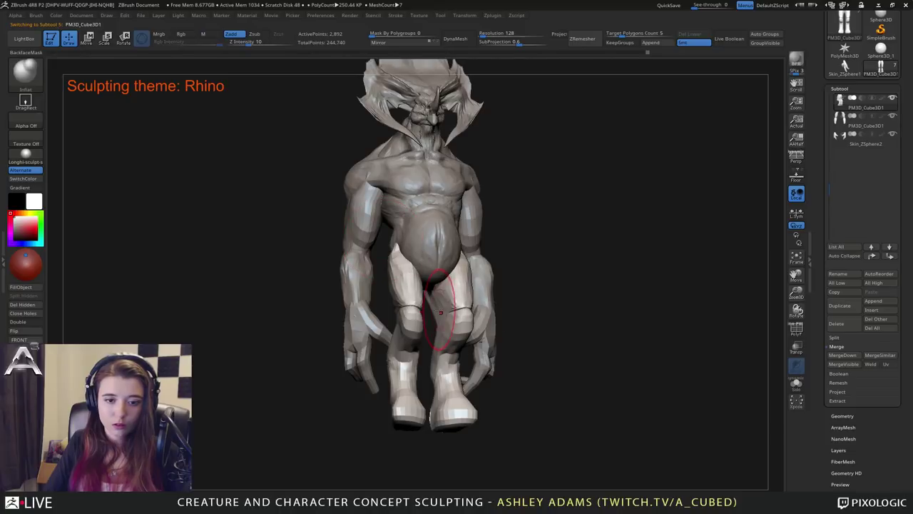
drag(439, 311, 462, 285)
mouse_move(461, 288)
right_down()
mouse_move(448, 314)
mouse_move(430, 294)
mouse_move(441, 300)
right_up()
drag(401, 294, 393, 272)
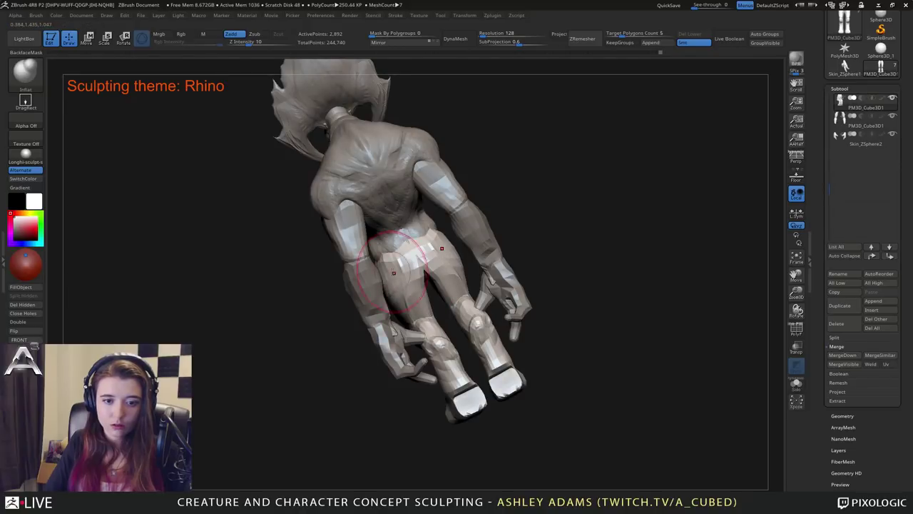
mouse_move(413, 275)
right_down()
mouse_move(395, 292)
mouse_move(404, 290)
right_up()
drag(407, 265, 407, 276)
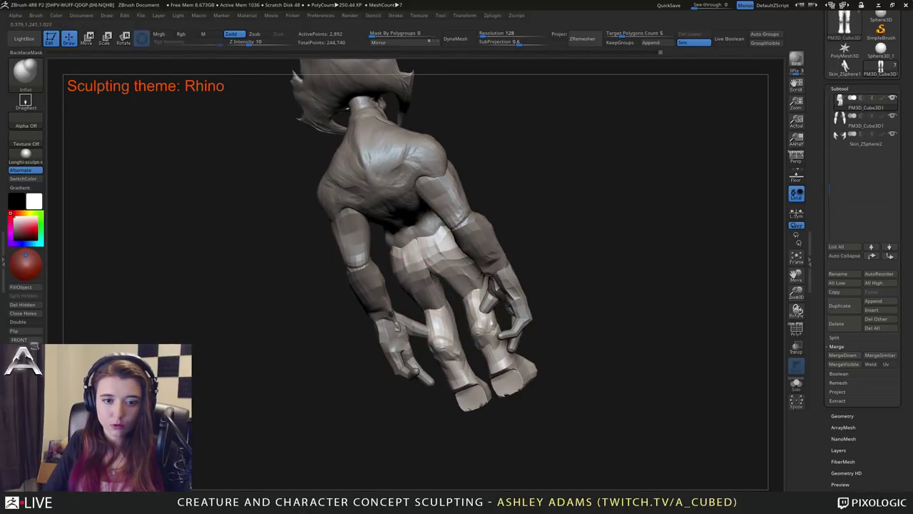
mouse_move(406, 276)
right_down()
mouse_move(432, 284)
mouse_move(448, 267)
right_up()
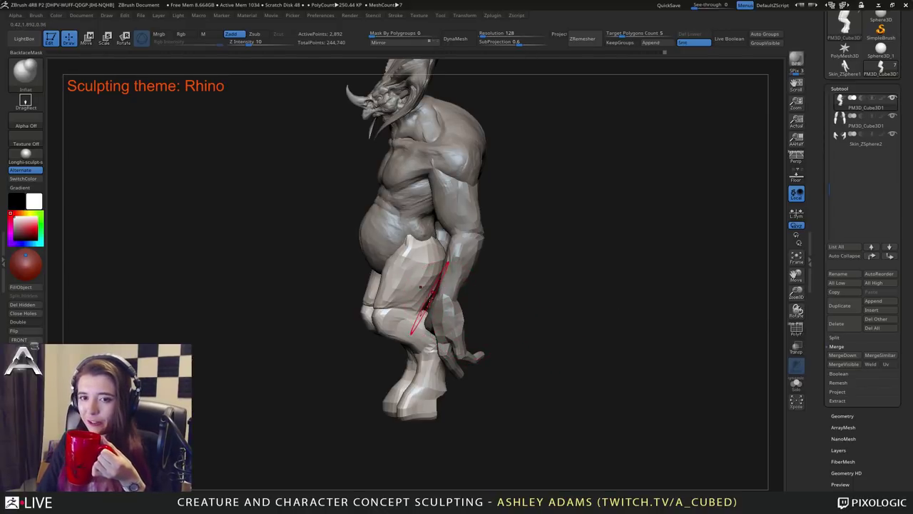
mouse_move(430, 285)
mouse_down()
mouse_move(432, 275)
mouse_move(421, 307)
mouse_move(424, 285)
mouse_up()
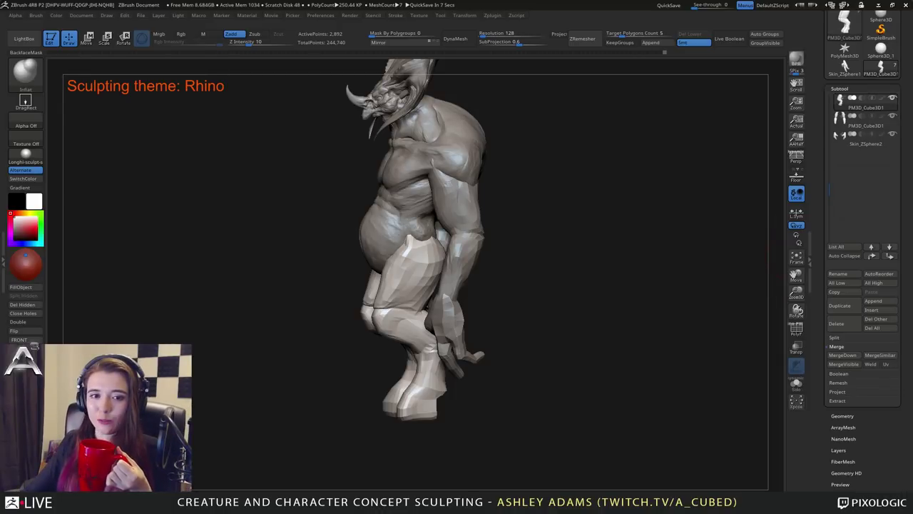
Switch to the painted owl-on-a-branch model and inspect the whole sculpture from the front.
mouse_move(759, 267)
mouse_down()
mouse_move(588, 332)
mouse_move(624, 206)
mouse_up()
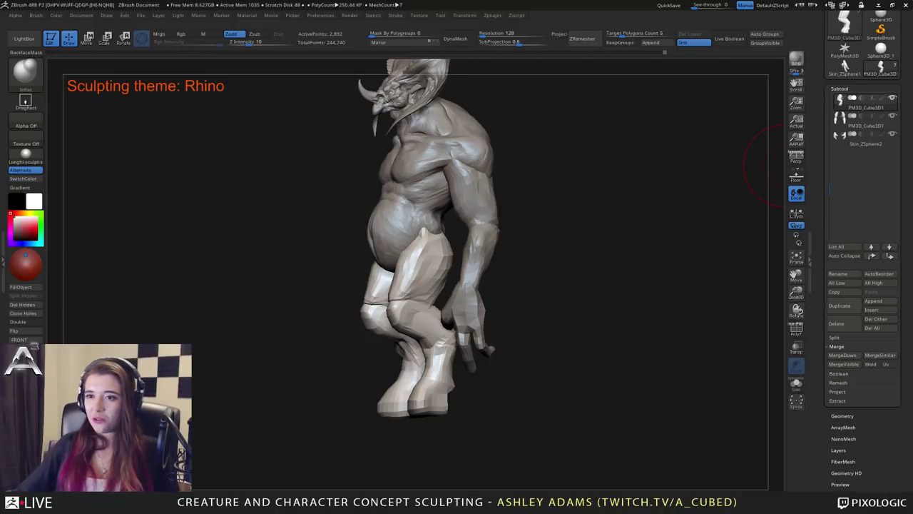
drag(756, 164, 592, 157)
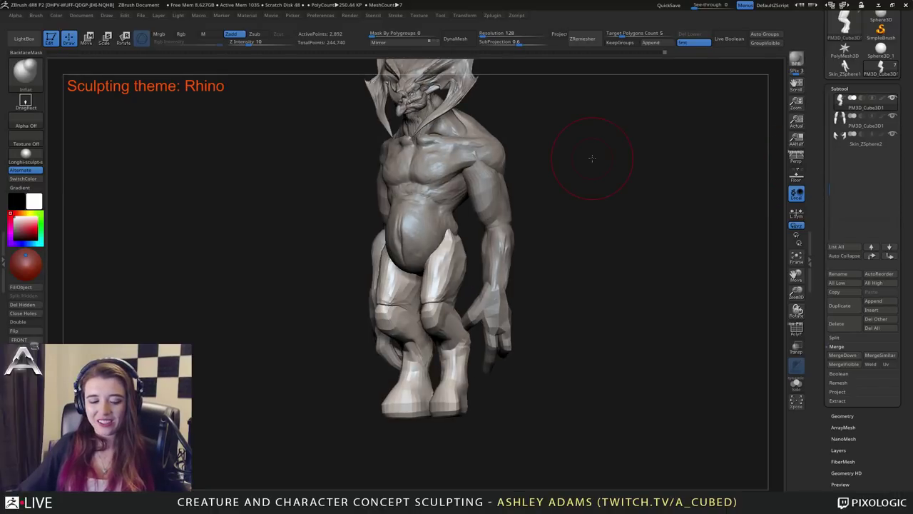
alt+drag(604, 123, 570, 203)
drag(821, 19, 821, 103)
click(879, 31)
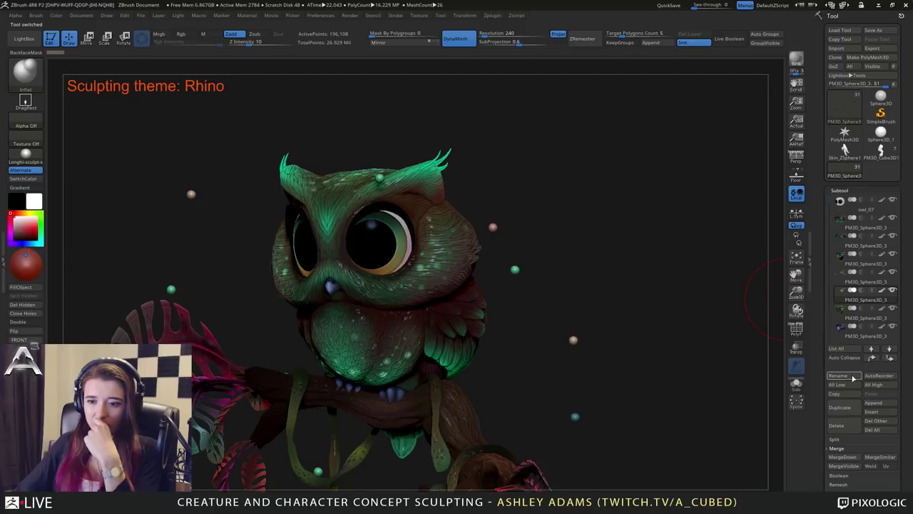
drag(796, 293, 778, 269)
drag(605, 271, 198, 231)
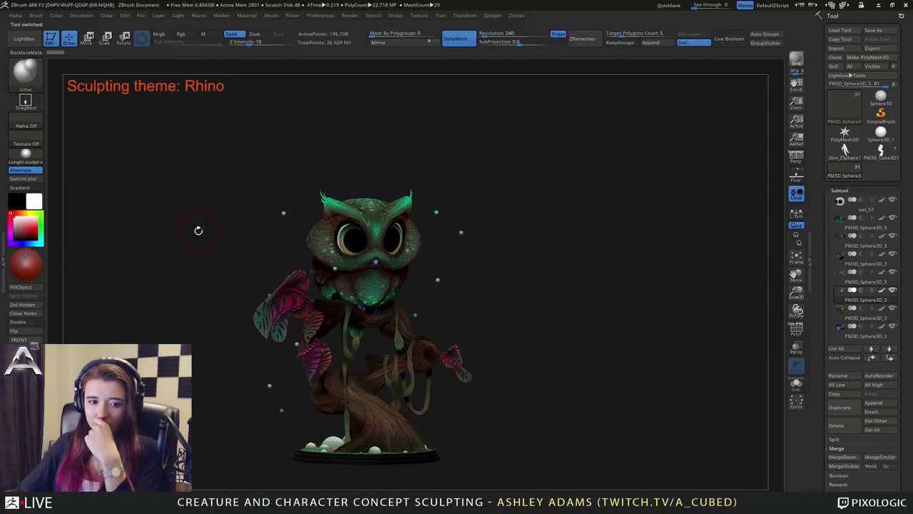
click(27, 154)
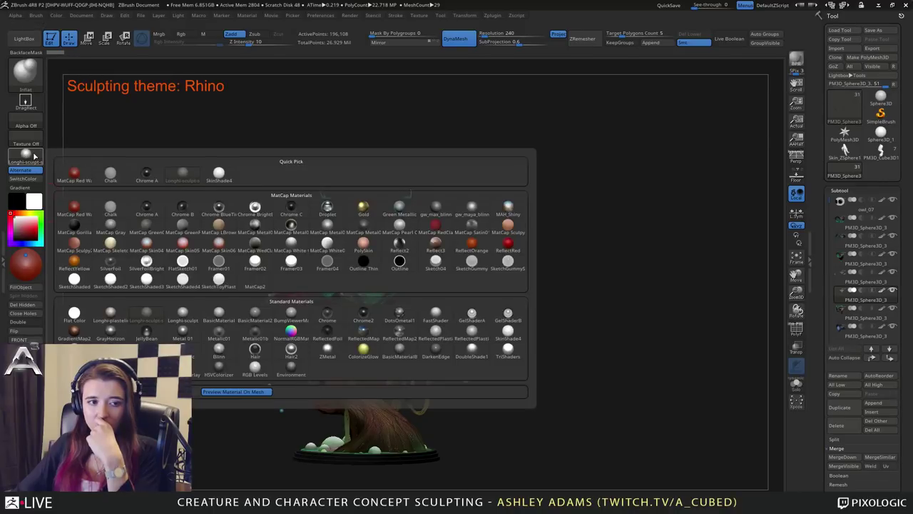
click(34, 156)
click(36, 155)
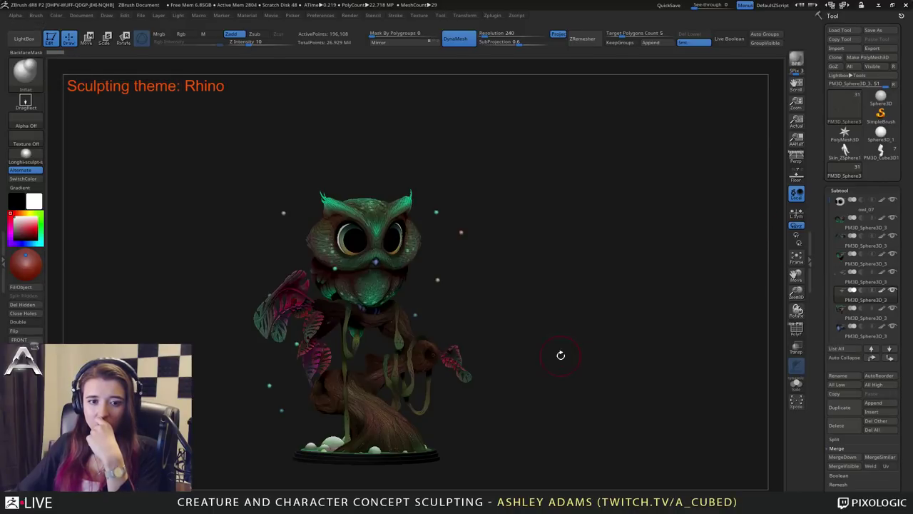
drag(560, 354, 542, 353)
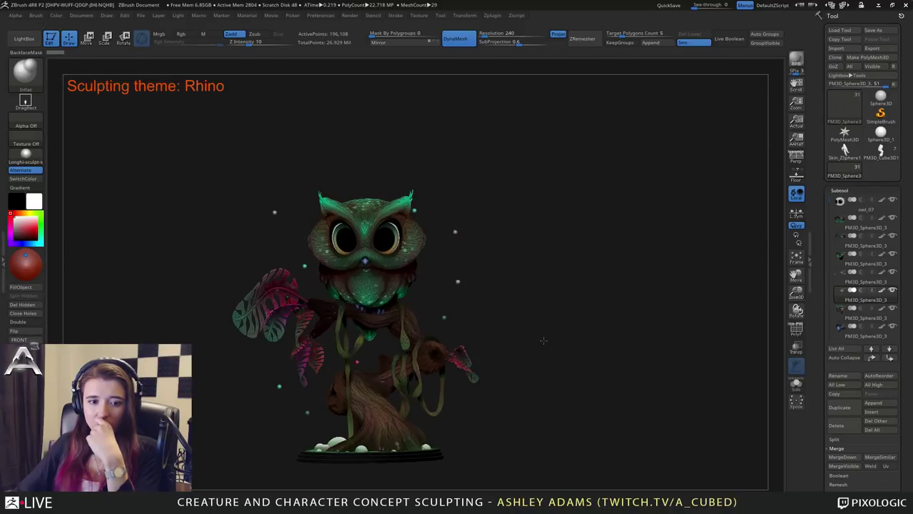
Turn off the polypaint on all owl subtools, select the eyes subtool, and inspect the unpainted sculpt from several sides.
shift+click(883, 202)
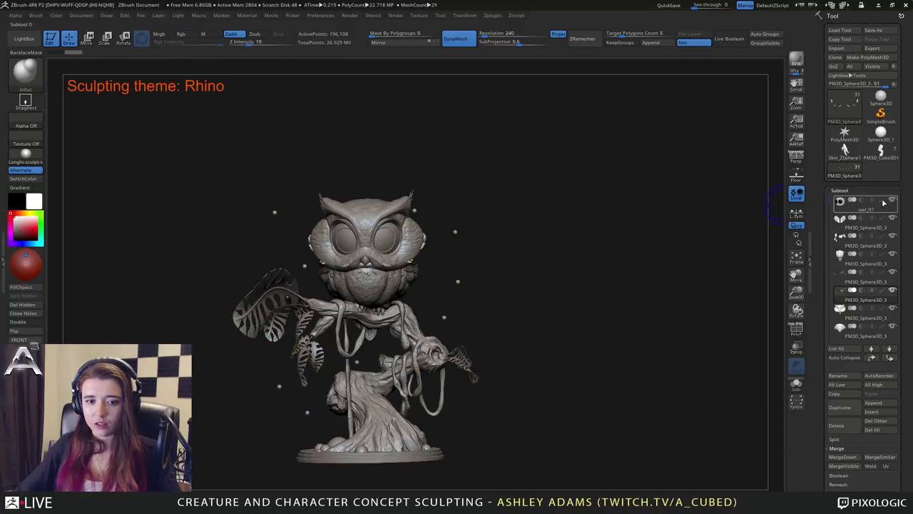
mouse_move(493, 332)
mouse_down()
mouse_move(507, 320)
mouse_move(453, 338)
mouse_move(485, 328)
mouse_move(495, 302)
mouse_move(522, 295)
mouse_move(490, 301)
mouse_move(467, 389)
mouse_move(506, 383)
mouse_up()
alt+click(399, 239)
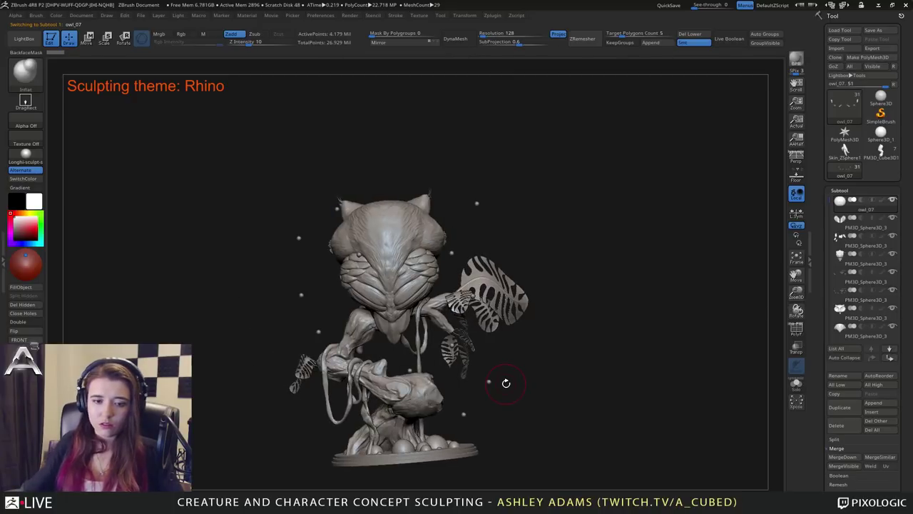
mouse_move(537, 274)
alt+mouse_down()
mouse_move(535, 342)
mouse_move(571, 321)
mouse_move(474, 334)
mouse_move(428, 291)
mouse_move(604, 276)
alt+mouse_up()
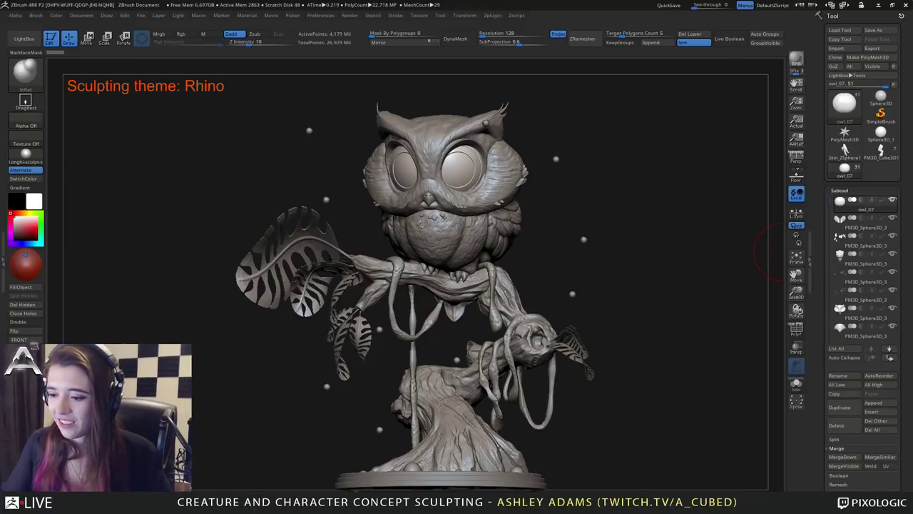
Turn the polypaint back on for all owl subtools and set the material to SkinShade4.
click(883, 202)
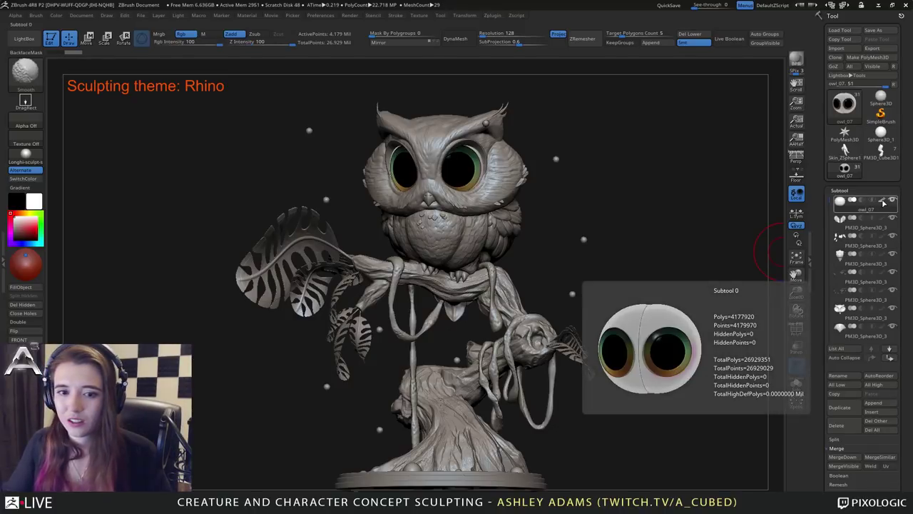
shift+click(883, 203)
shift+click(883, 202)
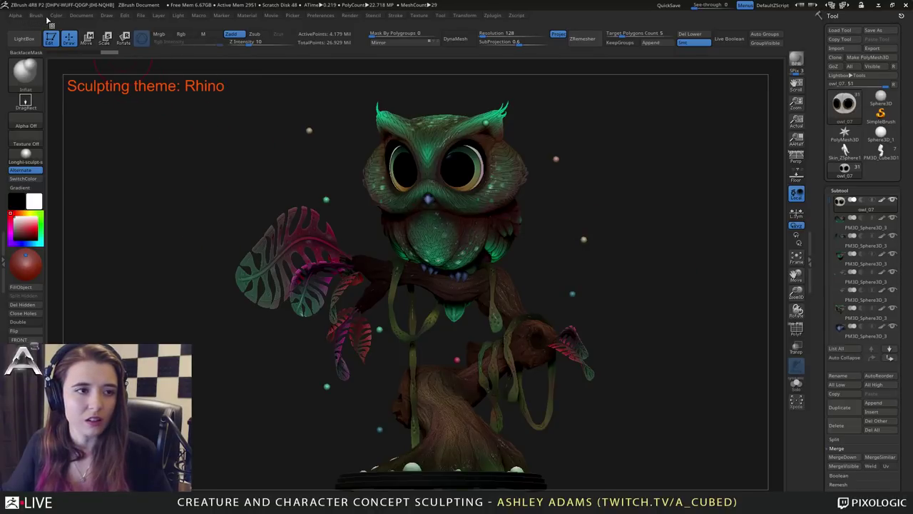
click(25, 153)
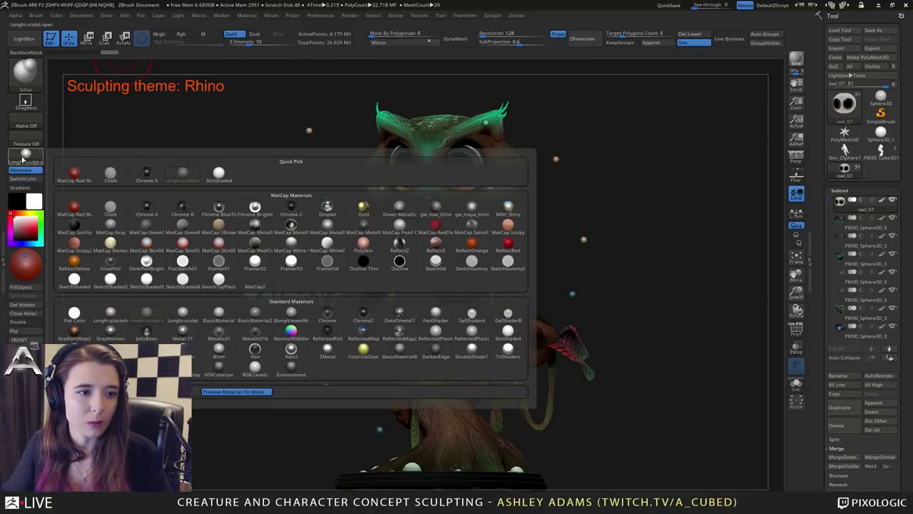
click(218, 174)
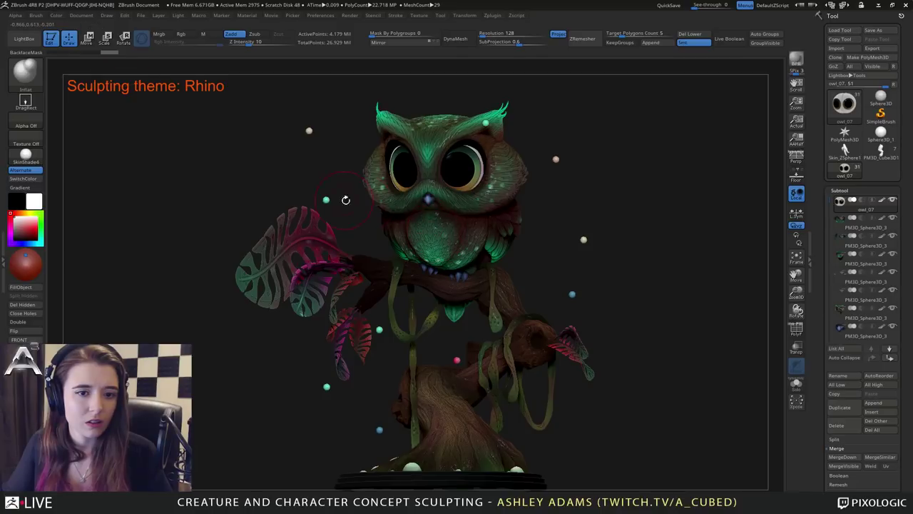
Fill all visible owl subtools with the SkinShade4 material through SubTool Master, leaving their colors untouched, and inspect the model.
alt+click(292, 232)
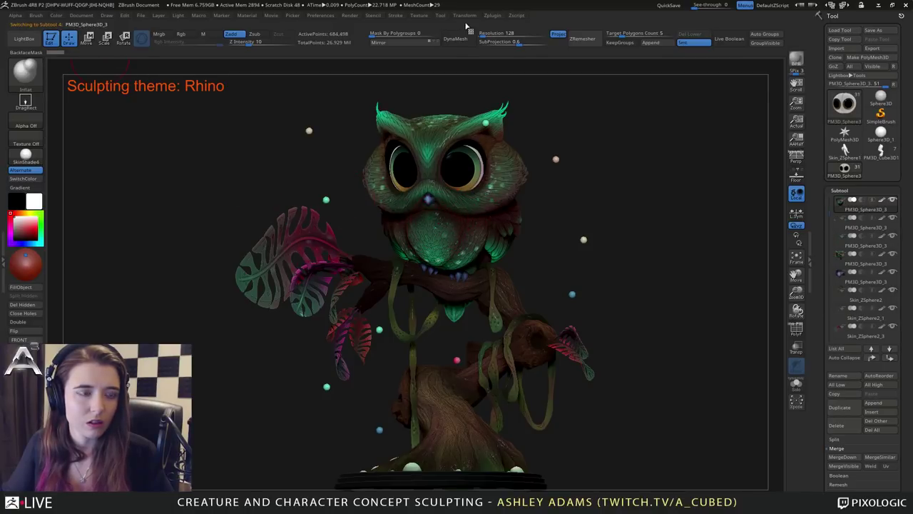
click(492, 15)
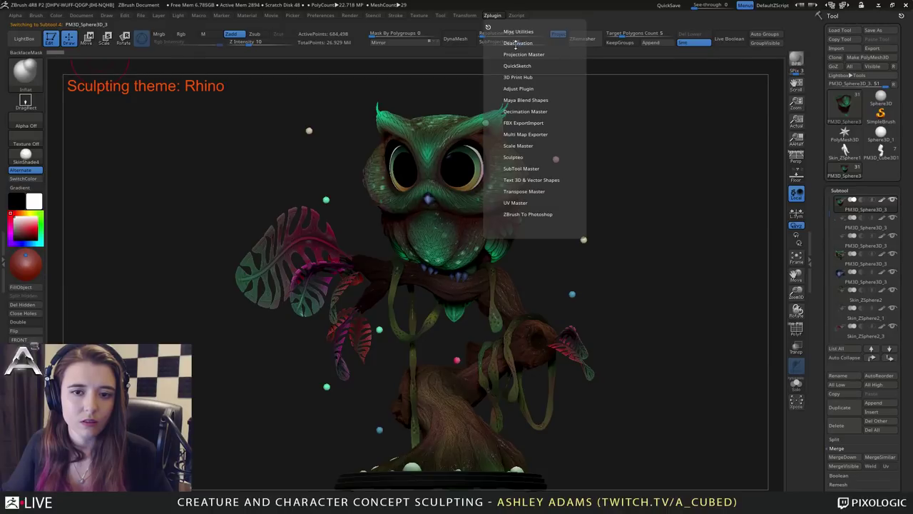
click(535, 168)
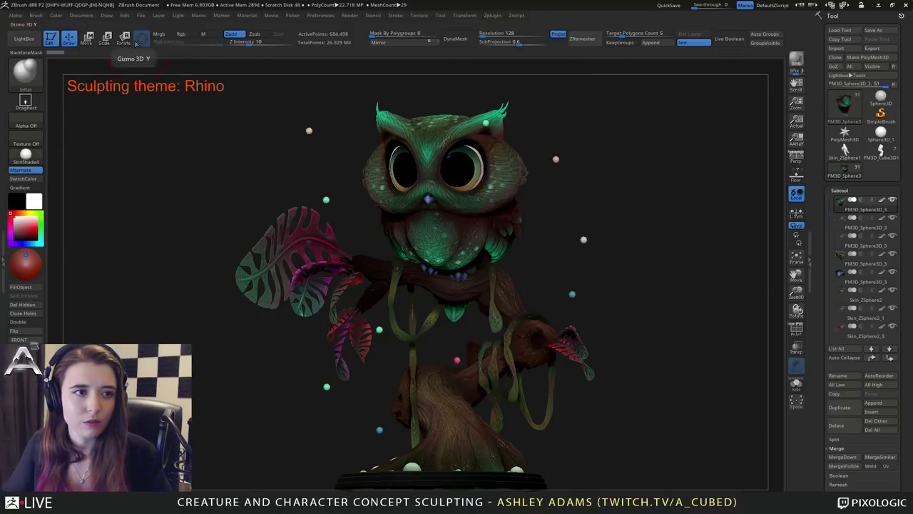
click(203, 34)
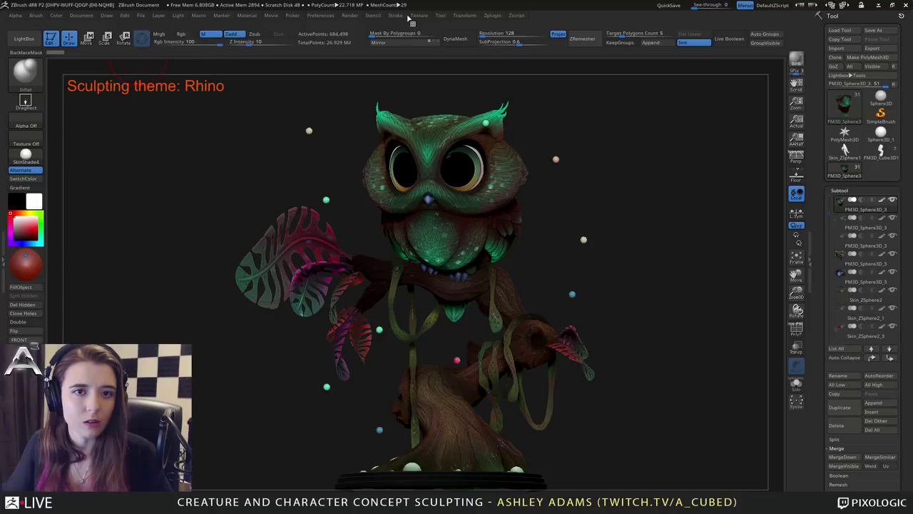
click(492, 15)
click(560, 214)
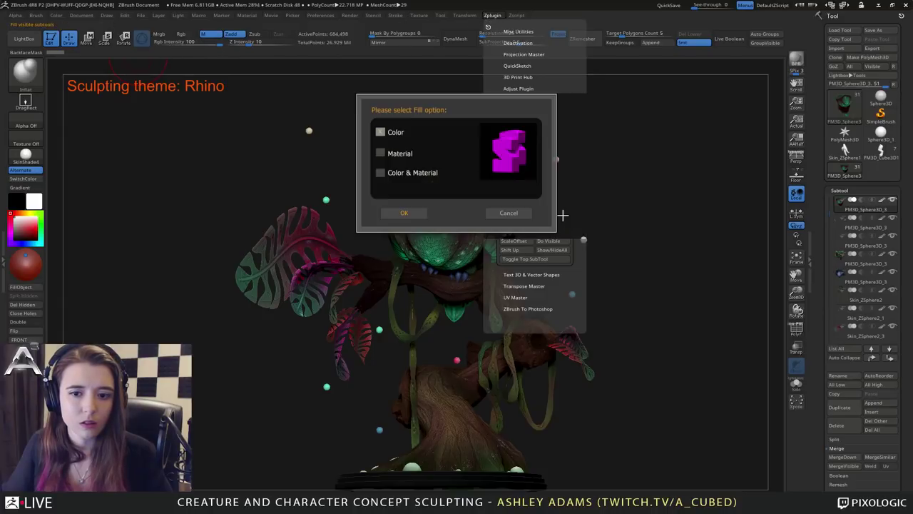
click(381, 152)
click(414, 211)
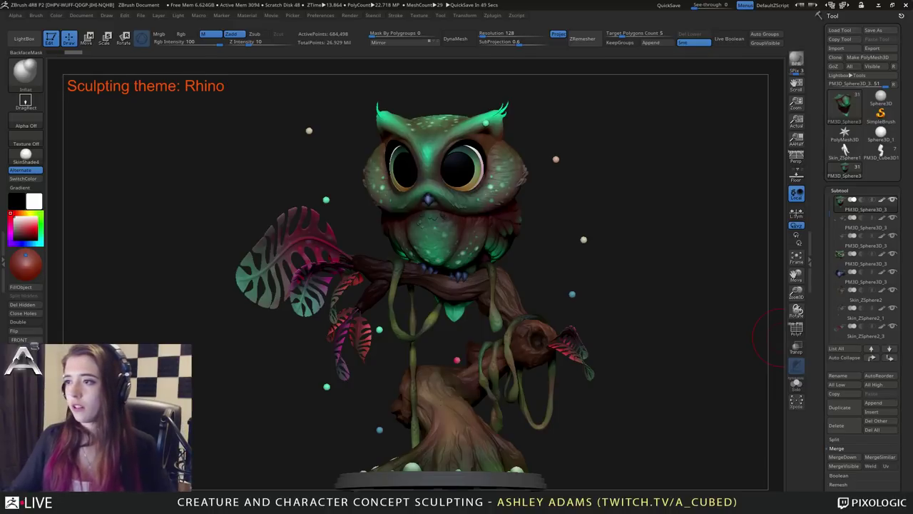
mouse_move(771, 338)
mouse_down()
mouse_move(632, 259)
mouse_move(638, 281)
mouse_up()
mouse_move(635, 319)
mouse_down()
mouse_move(574, 326)
mouse_move(580, 314)
mouse_up()
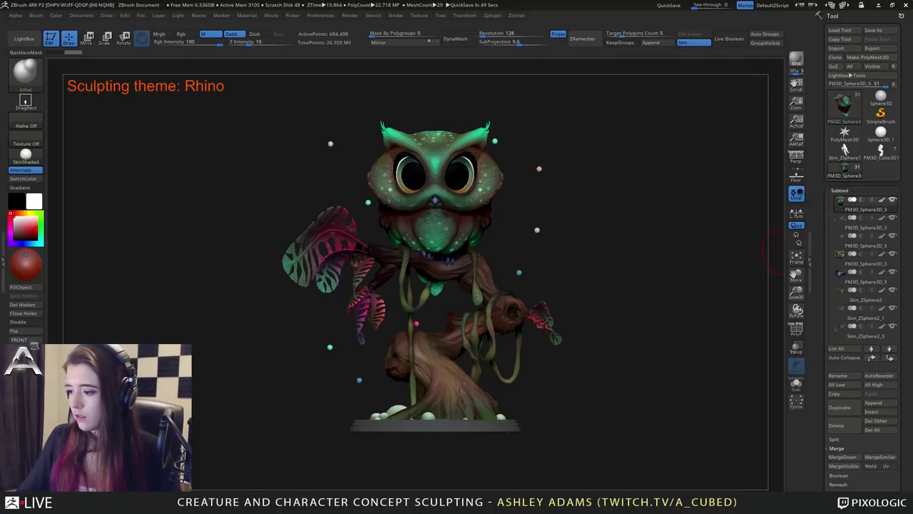
Switch to the browser and skim the Midnight Owl sculpt timelapse on ArtStation up to its painted stage.
key(alt+Tab)
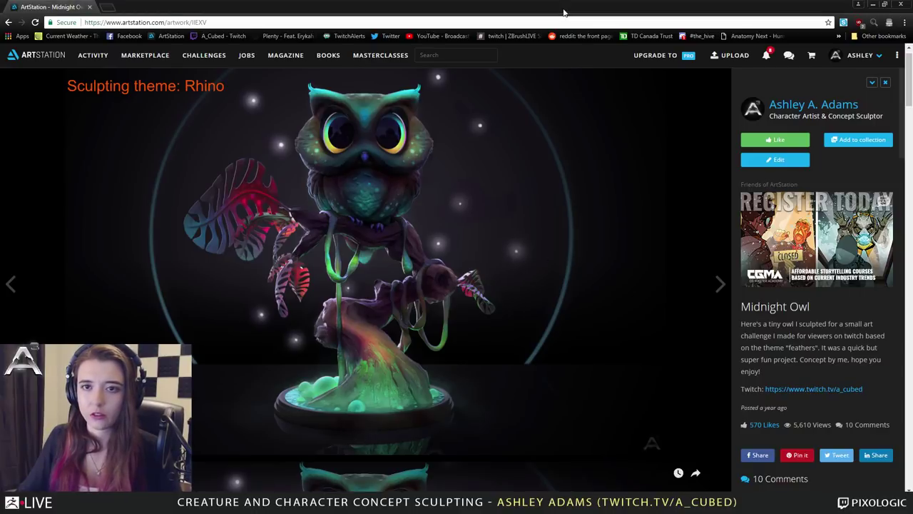
scroll(514, 285, down, 5)
click(371, 263)
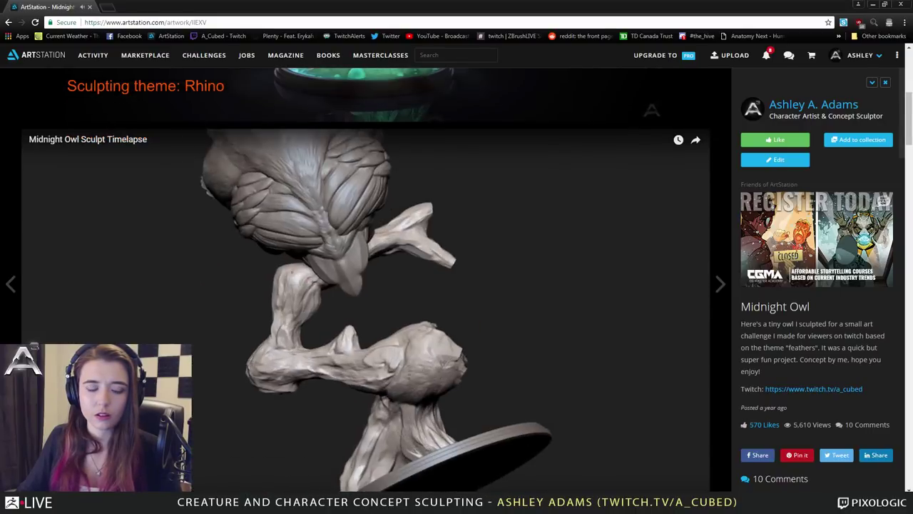
scroll(263, 463, down, 1)
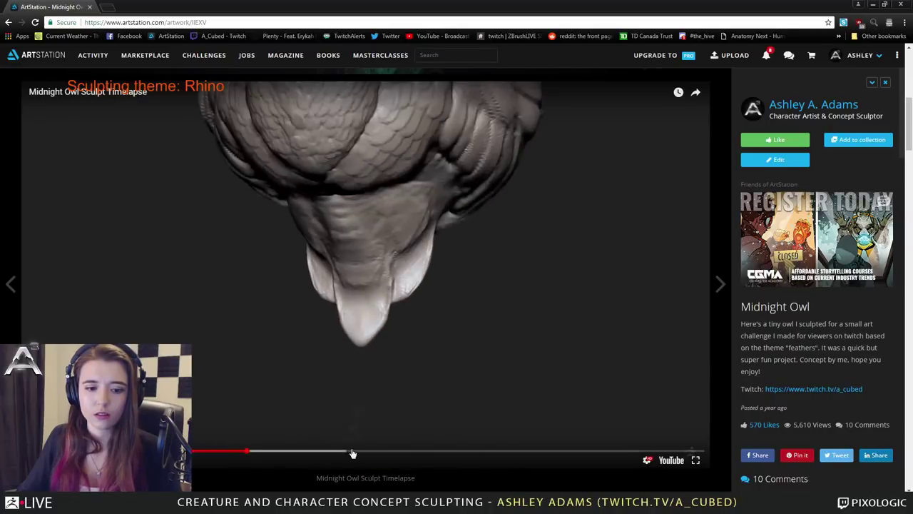
click(353, 452)
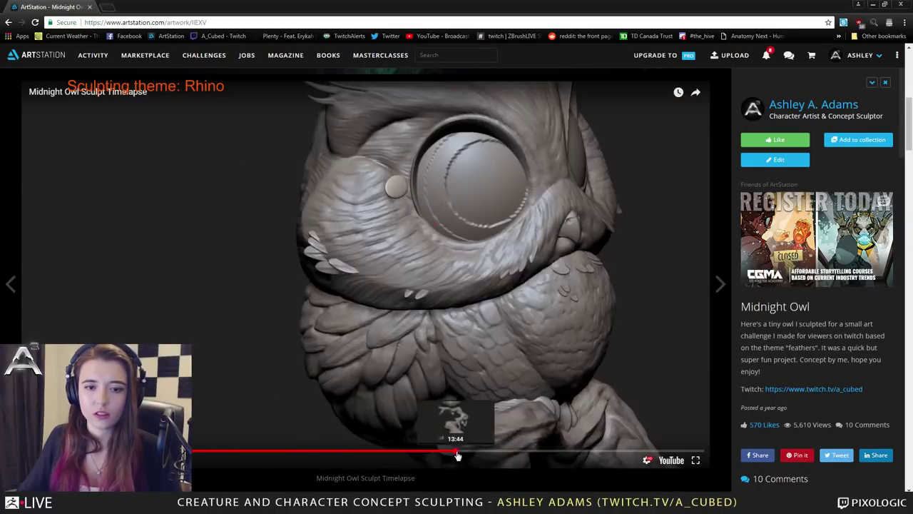
click(581, 452)
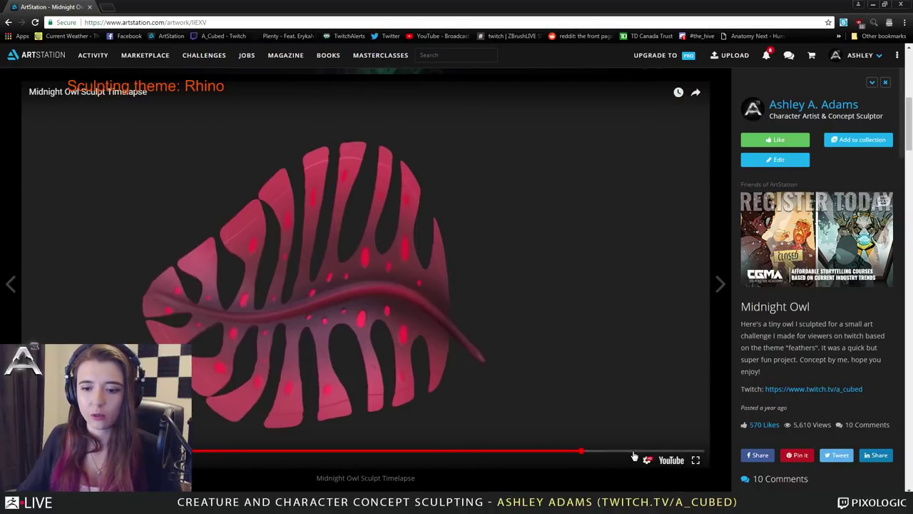
click(662, 452)
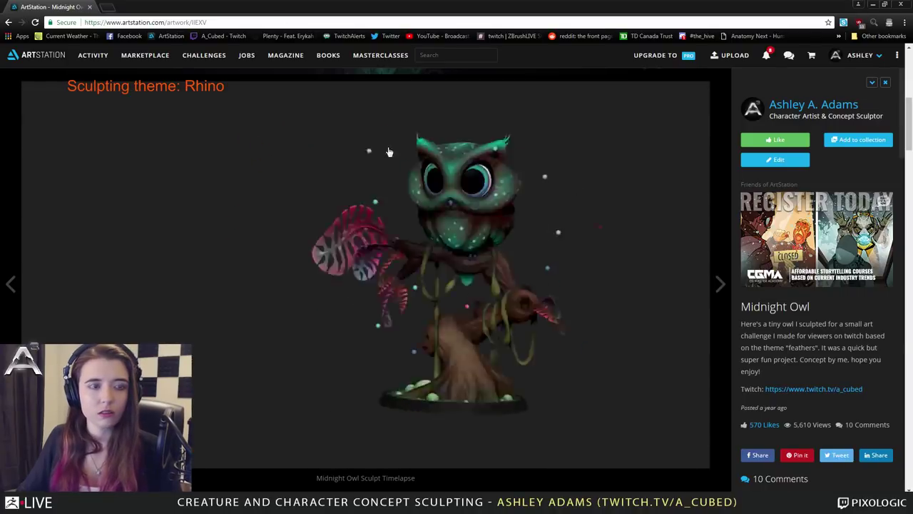
click(435, 264)
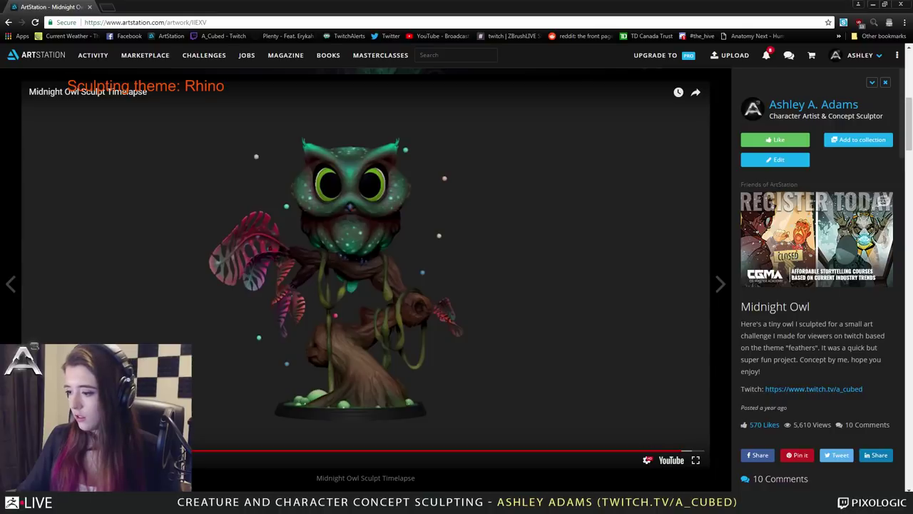
Switch back to ZBrush and delete all subtools of the owl model.
key(alt+Tab)
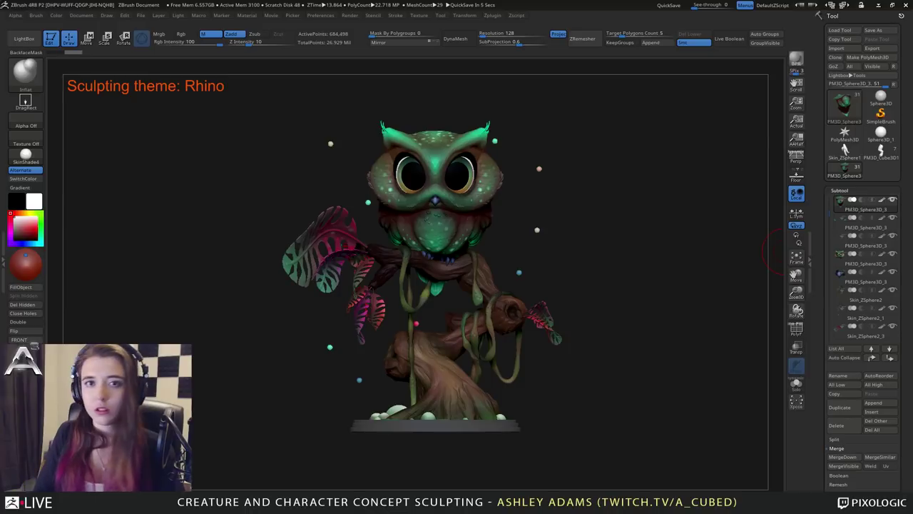
click(833, 439)
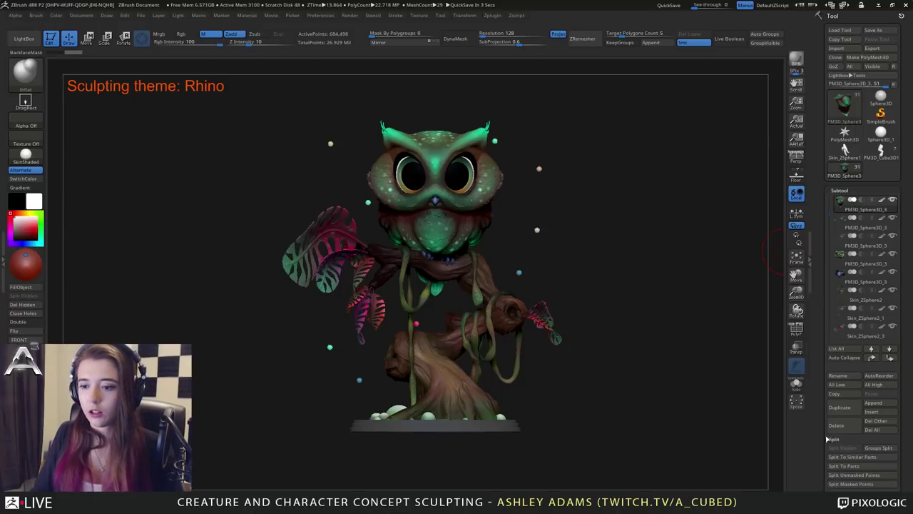
click(878, 431)
click(765, 448)
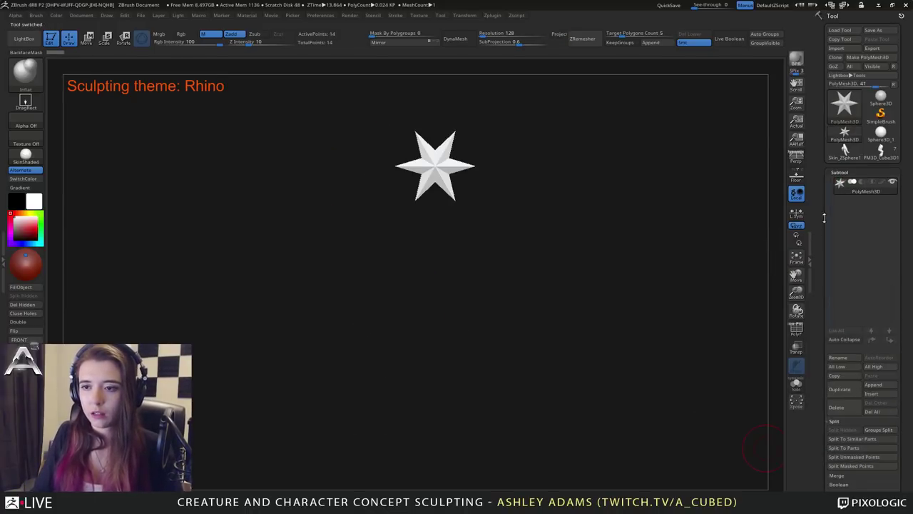
Switch to the rhino creature model, set its material to Longhi-sculpt-spec, and turn off material painting.
click(882, 137)
click(881, 152)
drag(736, 212, 503, 228)
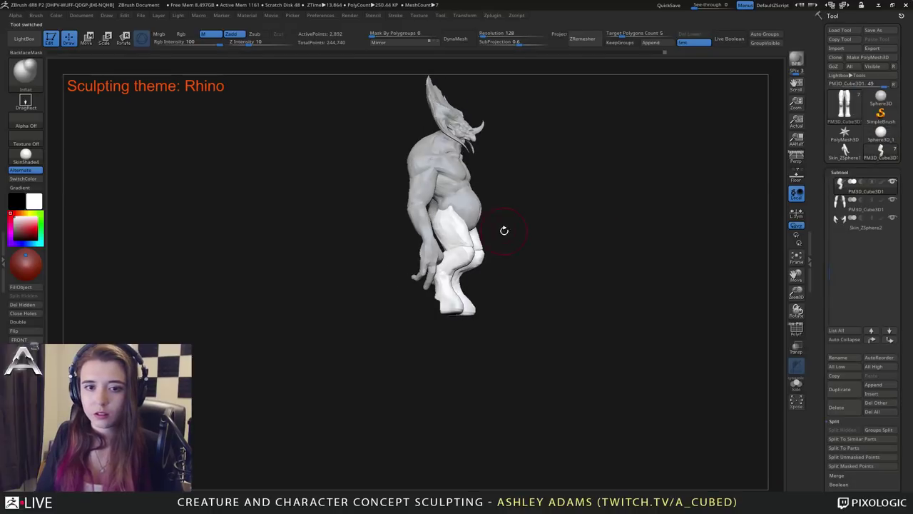
click(25, 153)
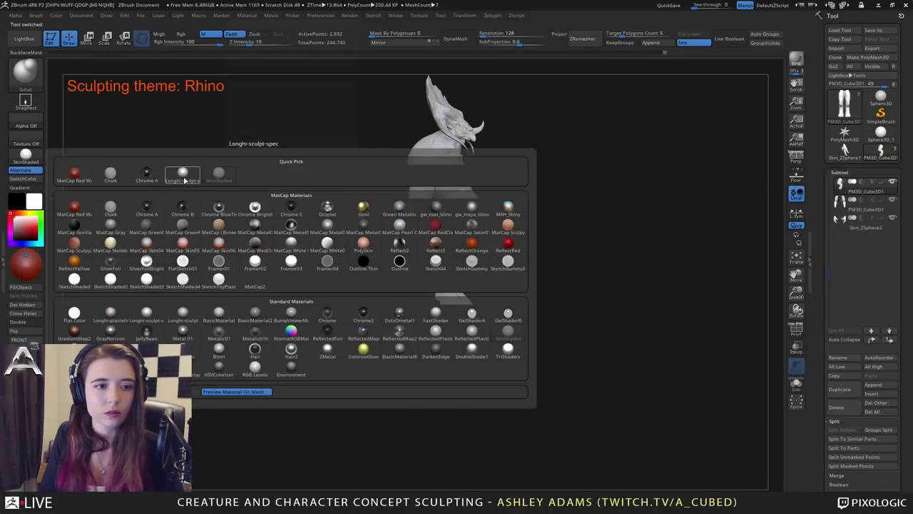
click(186, 177)
click(211, 34)
Select the creature's head subtool and widen it sideways with the gizmo.
mouse_move(512, 226)
ctrl+right_down()
mouse_move(512, 200)
mouse_move(509, 275)
ctrl+right_up()
right_click(425, 307)
mouse_move(489, 226)
right_down()
mouse_move(475, 256)
mouse_move(452, 192)
mouse_move(460, 187)
mouse_move(469, 207)
mouse_move(522, 171)
mouse_move(505, 193)
right_up()
alt+click(468, 201)
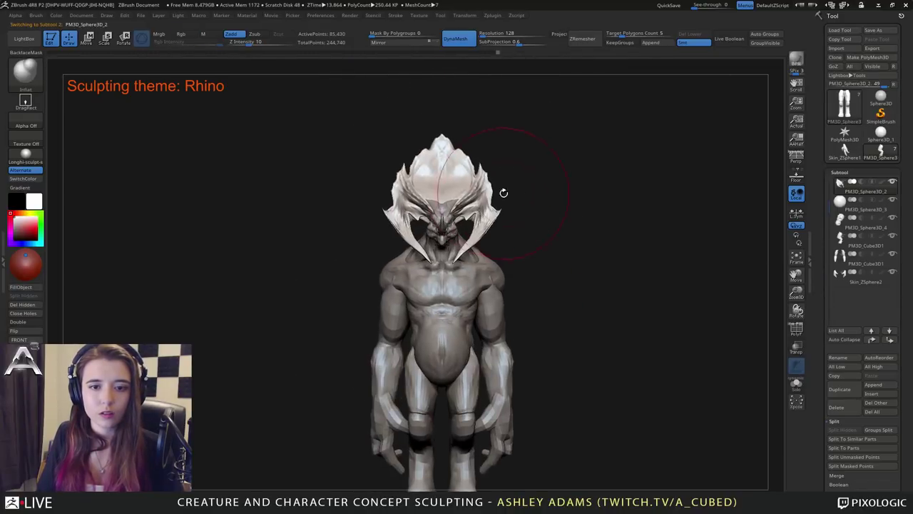
key(w)
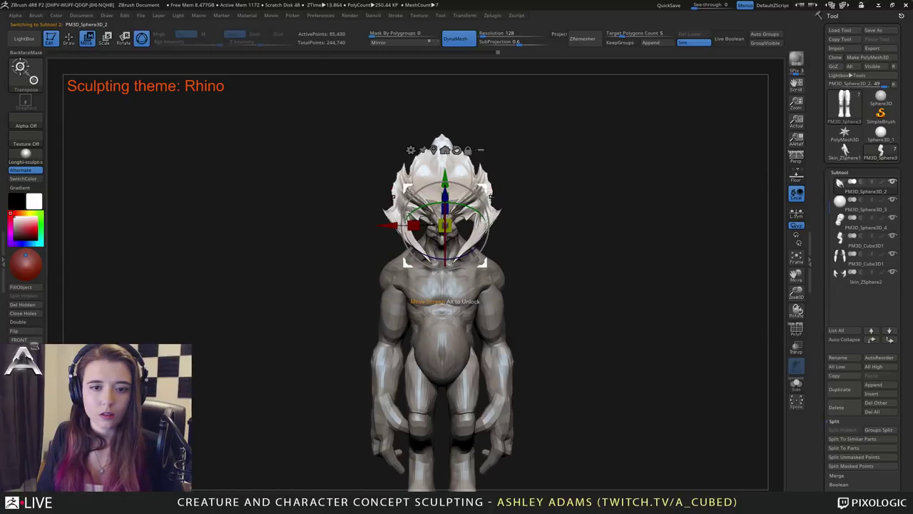
drag(414, 225, 404, 228)
key(q)
Pick the SnakeHook brush on the legs subtool and select the arms subtool.
alt+right_drag(492, 382, 496, 249)
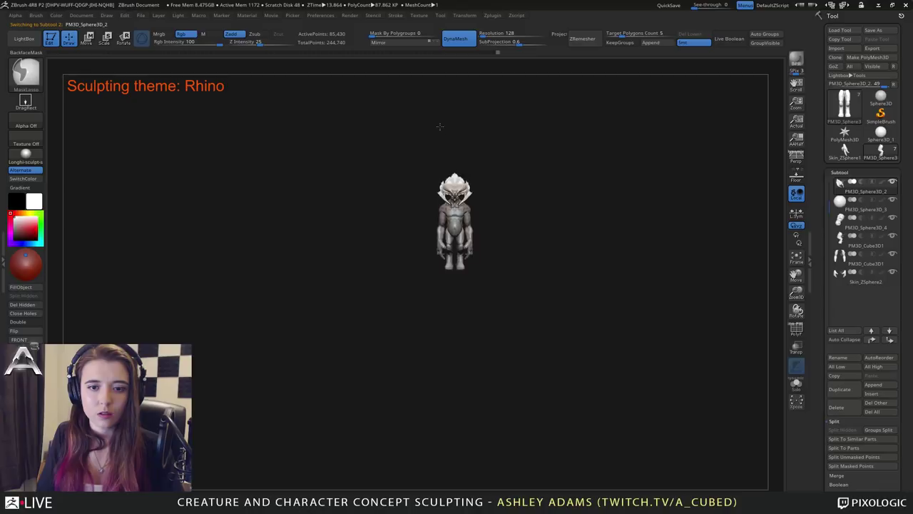
ctrl+right_drag(439, 127, 458, 232)
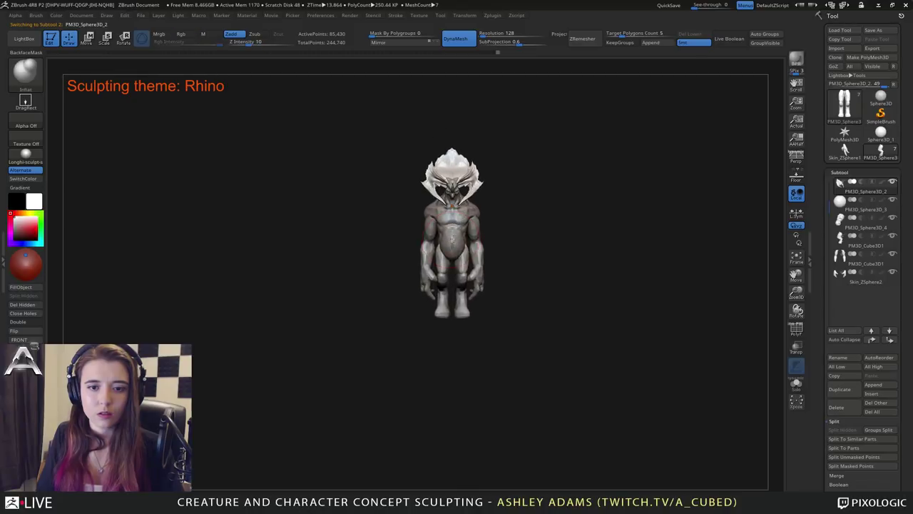
key(space)
alt+click(434, 275)
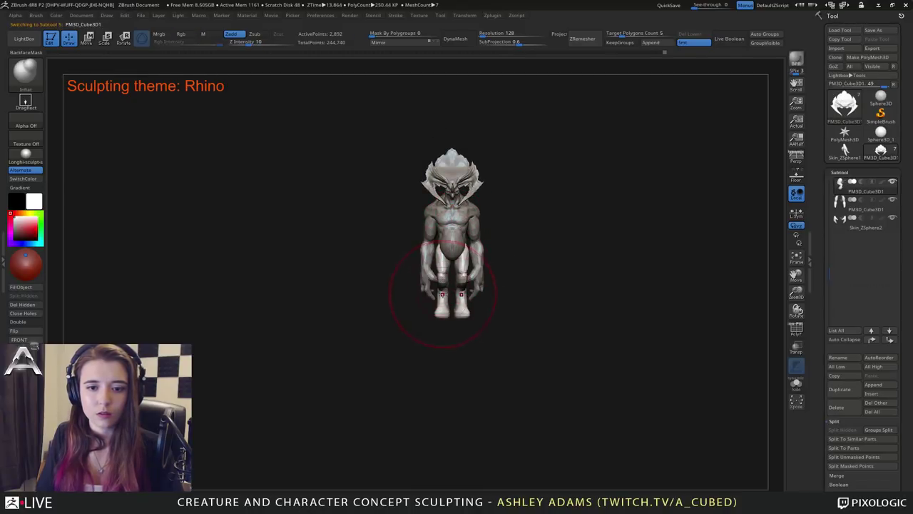
key(b)
key(s)
key(h)
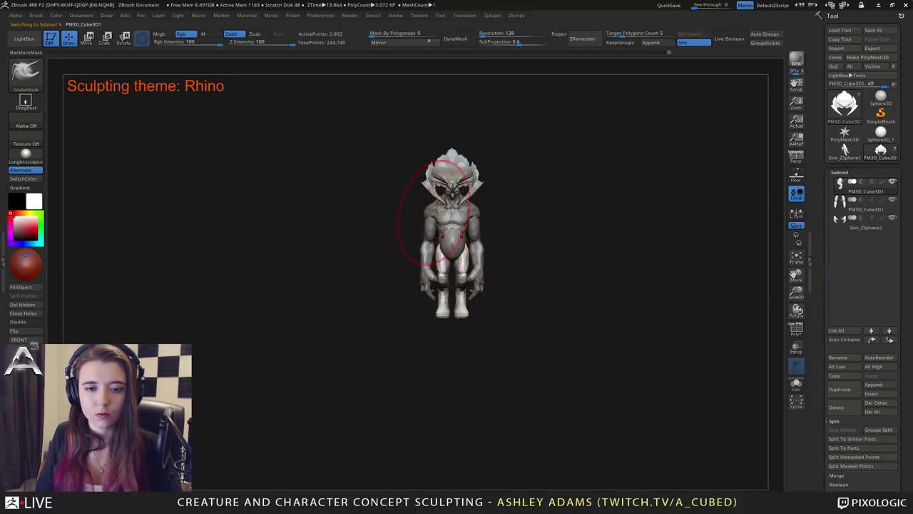
alt+click(426, 226)
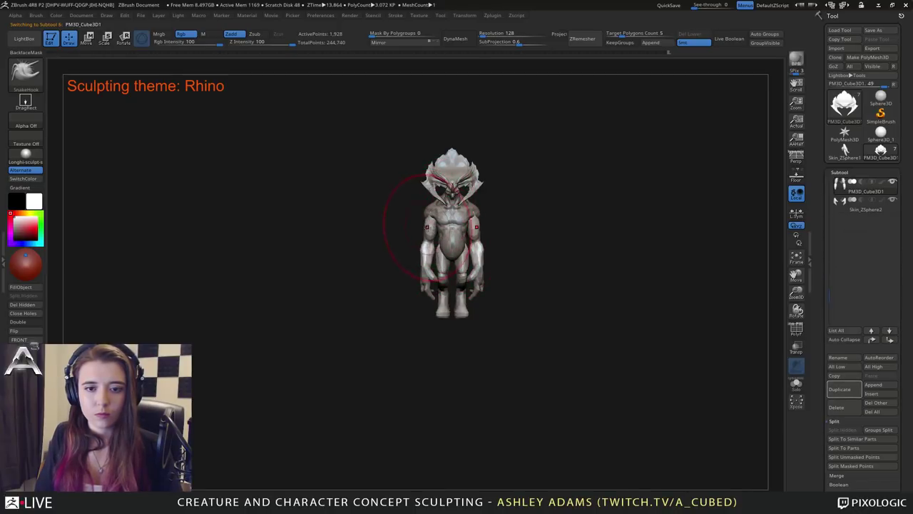
Select the hands subtool, scale it up slightly with the gizmo, and undo the last adjustment.
alt+click(426, 278)
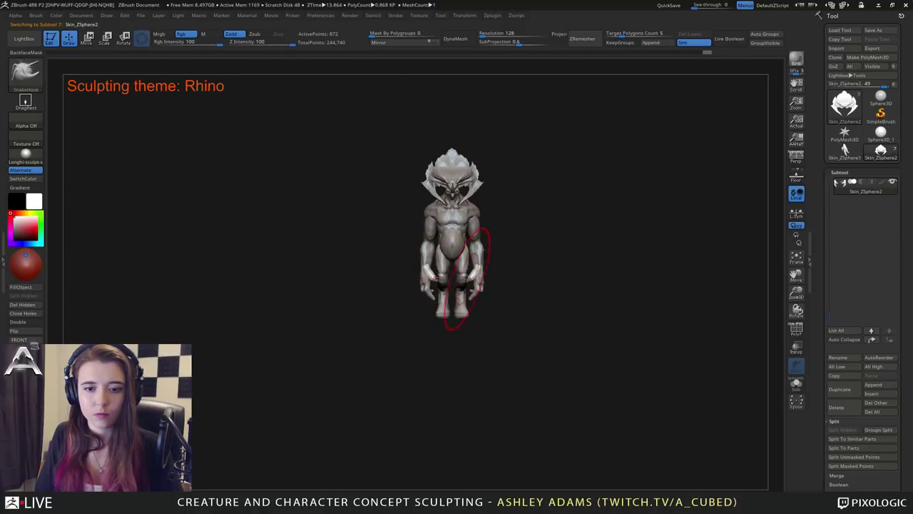
key(space)
key(w)
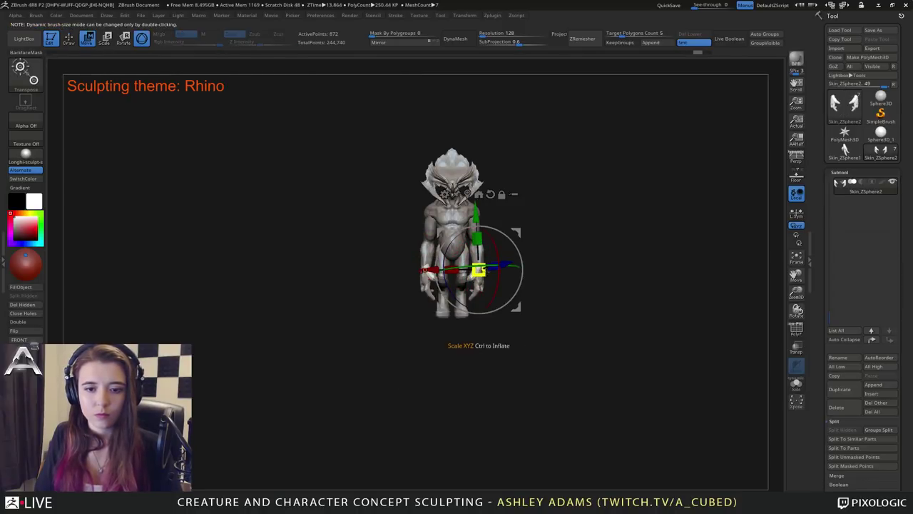
drag(479, 271, 485, 273)
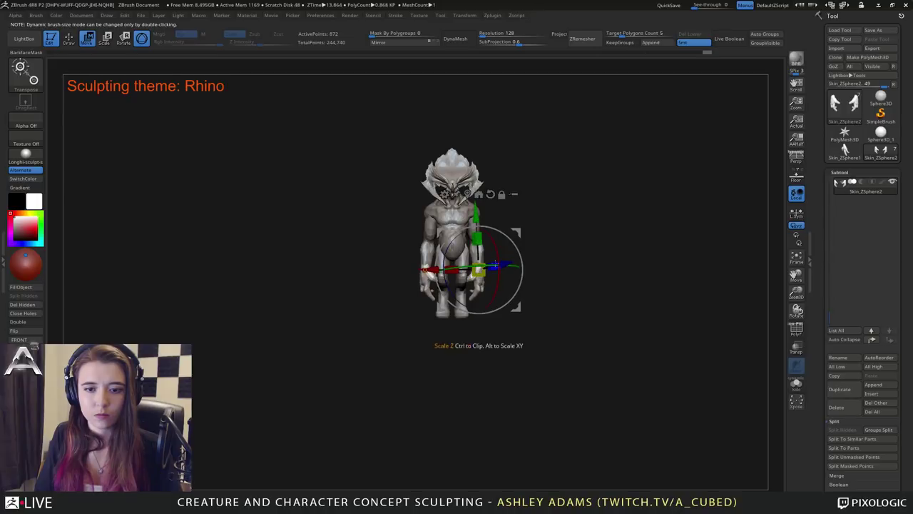
drag(519, 232, 523, 232)
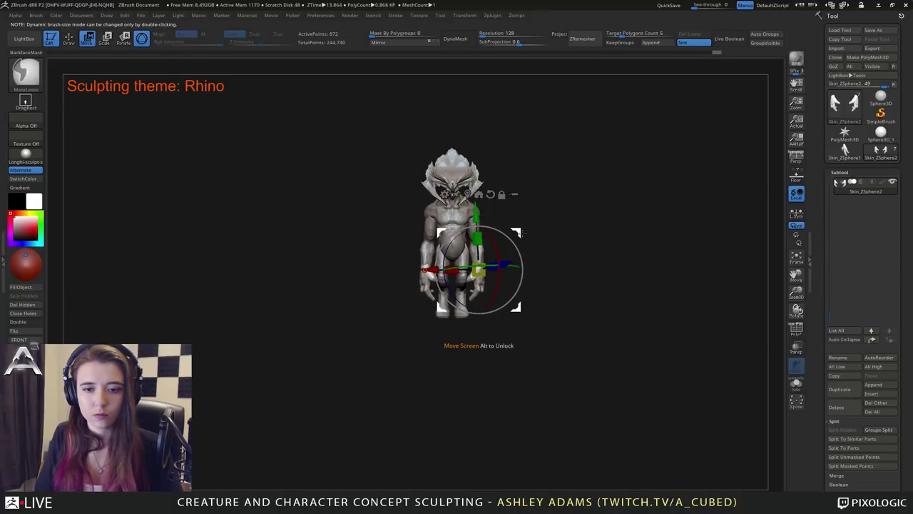
key(q)
key(ctrl+z)
Pull the arms slightly outward around the elbows with the SnakeHook brush.
alt+click(469, 201)
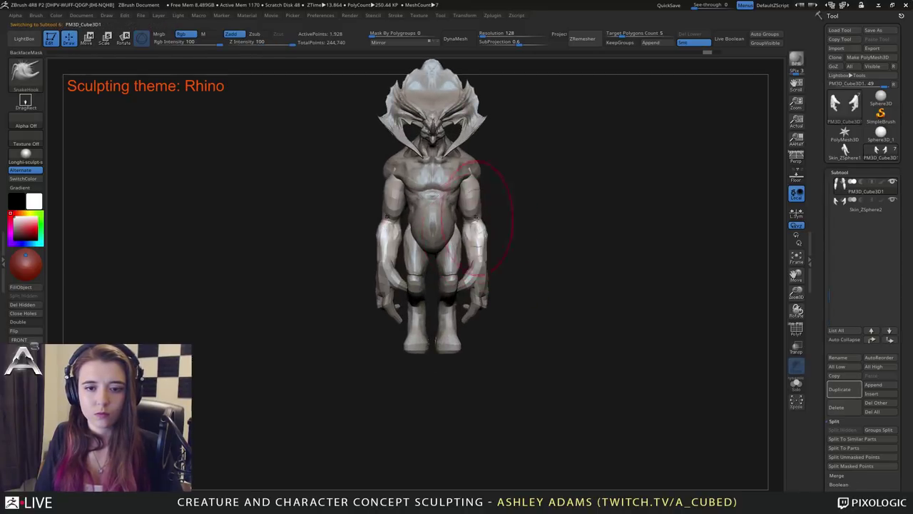
drag(469, 223, 469, 223)
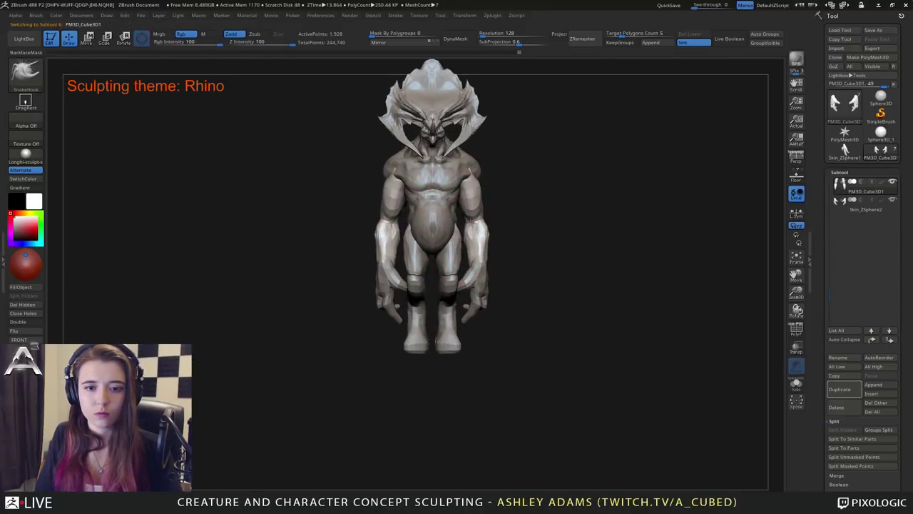
Select the legs subtool, choose the ClayBuildup brush, and DynaMesh the legs at resolution 128.
alt+click(446, 270)
right_drag(448, 270, 439, 255)
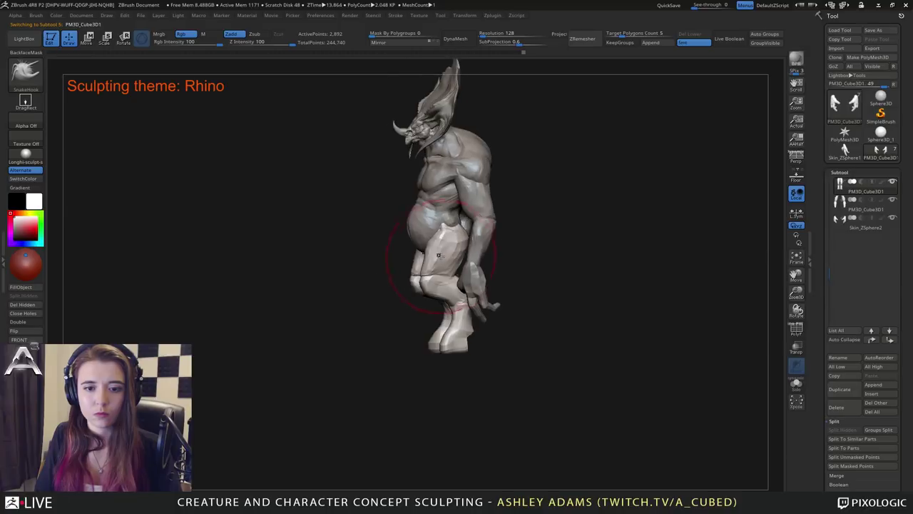
right_click(439, 279)
key(1)
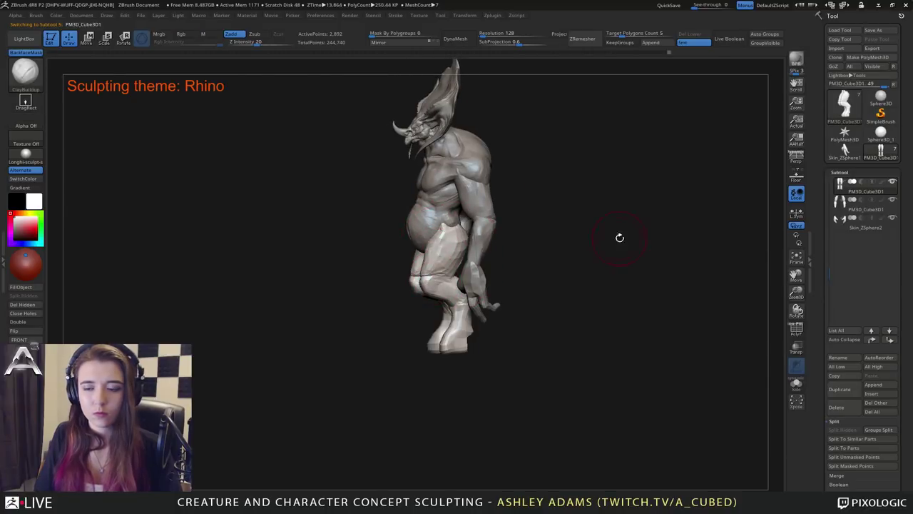
click(469, 38)
Build up the thighs with the ClayBuildup brush and nudge the legs with the move gizmo.
right_drag(400, 268, 451, 280)
drag(451, 281, 463, 282)
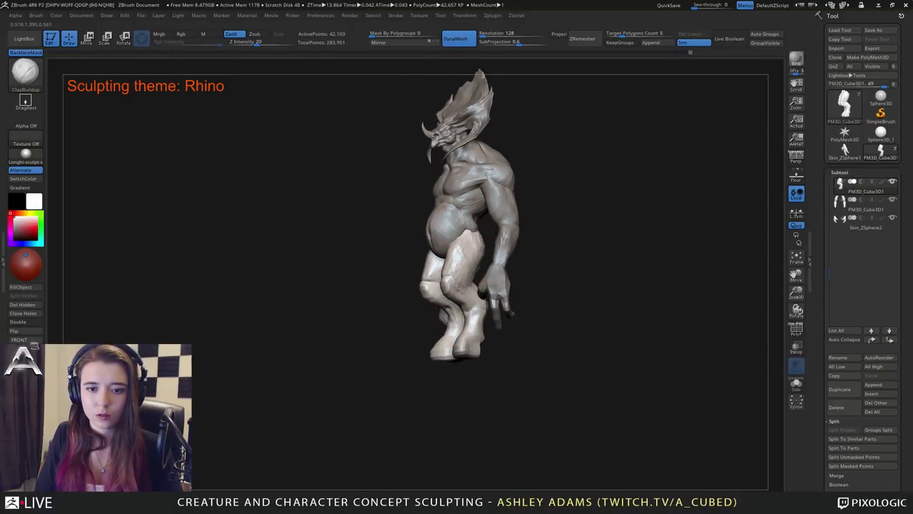
right_drag(460, 248, 492, 251)
mouse_move(415, 252)
right_down()
mouse_move(450, 264)
mouse_move(431, 261)
mouse_move(422, 241)
mouse_move(415, 246)
right_up()
key(w)
drag(503, 227, 505, 230)
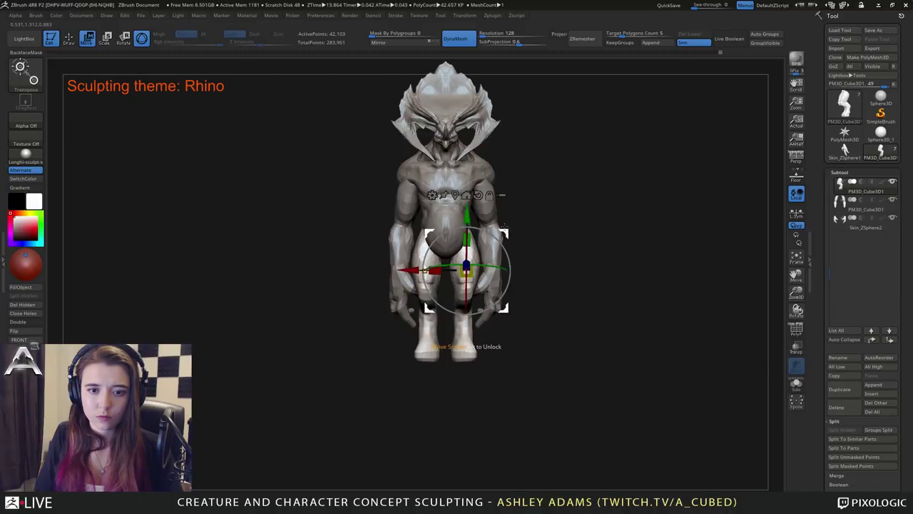
key(q)
Select the hands subtool, pick the SnakeHook brush, and adjust the thumb side of the palms.
mouse_move(447, 285)
right_down()
mouse_move(407, 308)
mouse_move(419, 311)
right_up()
key(space)
alt+click(430, 307)
key(b)
key(s)
key(h)
drag(419, 312, 425, 311)
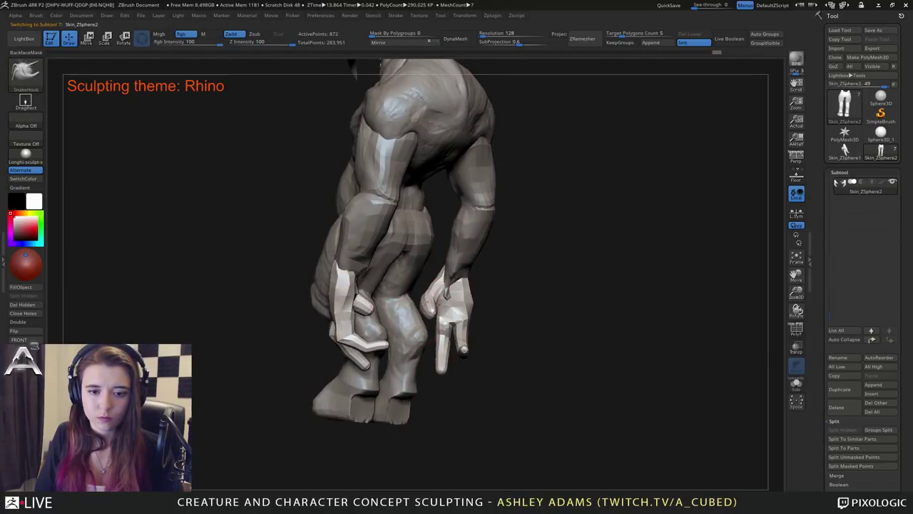
Resize the SnakeHook brush and pull the palms and fingers downward into a better shape.
right_drag(424, 311, 444, 286)
key(space)
mouse_move(442, 294)
mouse_down()
mouse_move(433, 295)
mouse_move(448, 314)
mouse_up()
right_drag(449, 317, 439, 304)
right_drag(318, 299, 442, 245)
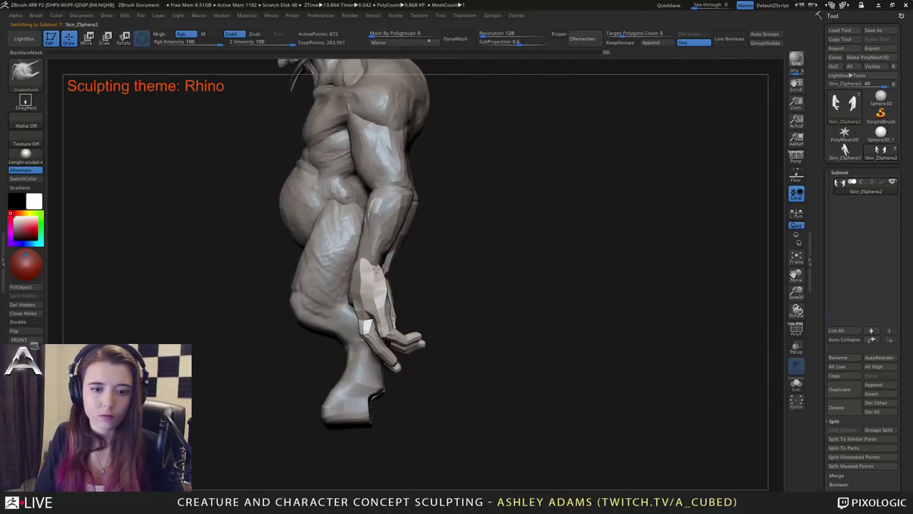
Enlarge the SnakeHook brush and select the arms subtool.
right_drag(378, 273, 485, 275)
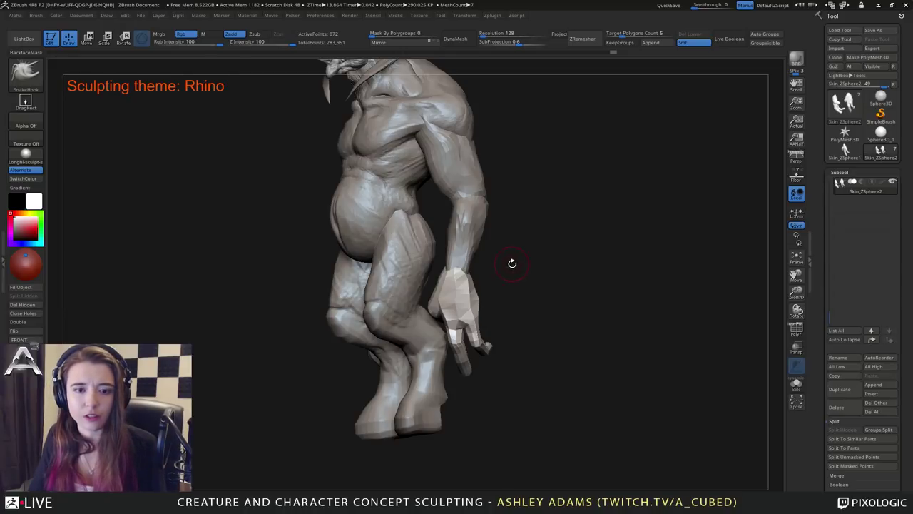
mouse_move(399, 255)
right_down()
mouse_move(447, 250)
mouse_move(435, 255)
mouse_move(465, 262)
right_up()
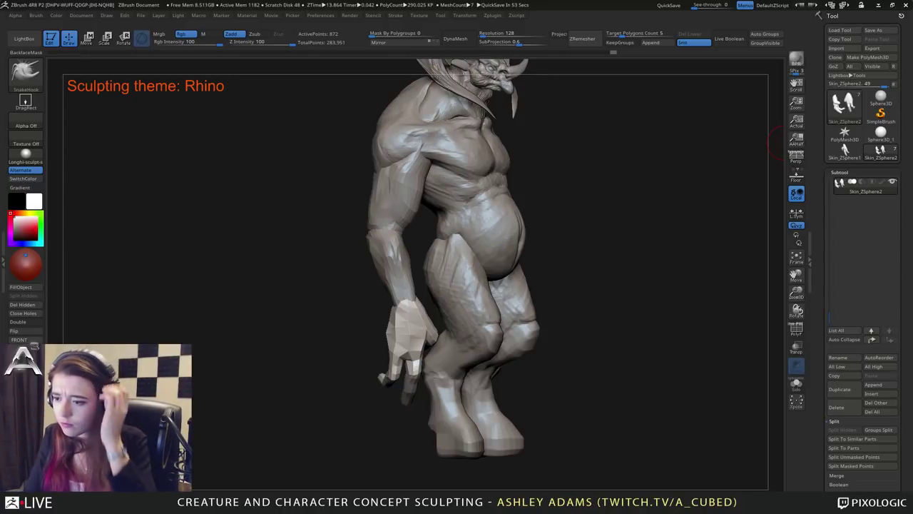
mouse_move(594, 258)
mouse_down()
mouse_move(485, 267)
mouse_move(483, 247)
mouse_up()
key(space)
right_drag(493, 241, 508, 240)
alt+click(512, 214)
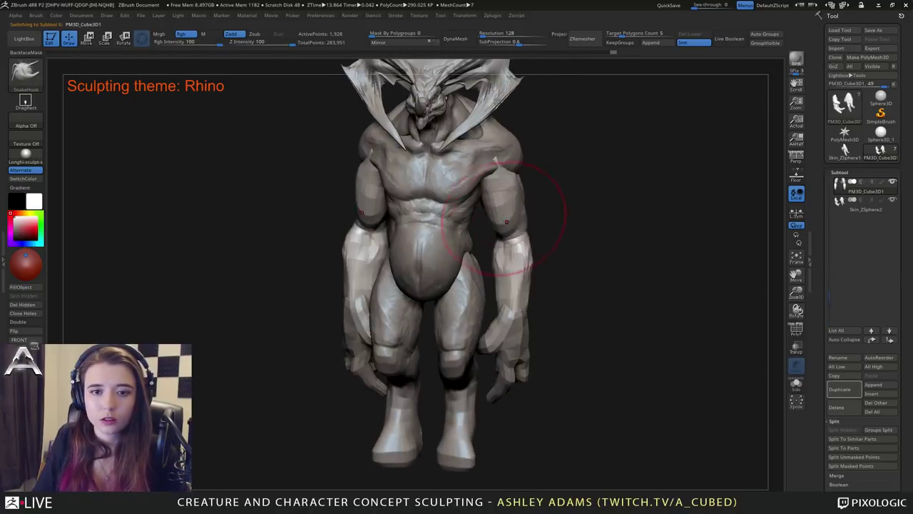
mouse_move(488, 206)
right_down()
mouse_move(505, 203)
mouse_move(499, 175)
right_up()
right_drag(442, 228, 499, 254)
Select the legs subtool, shrink the SnakeHook brush, and pull the tops of the thighs up toward the hips.
alt+click(498, 265)
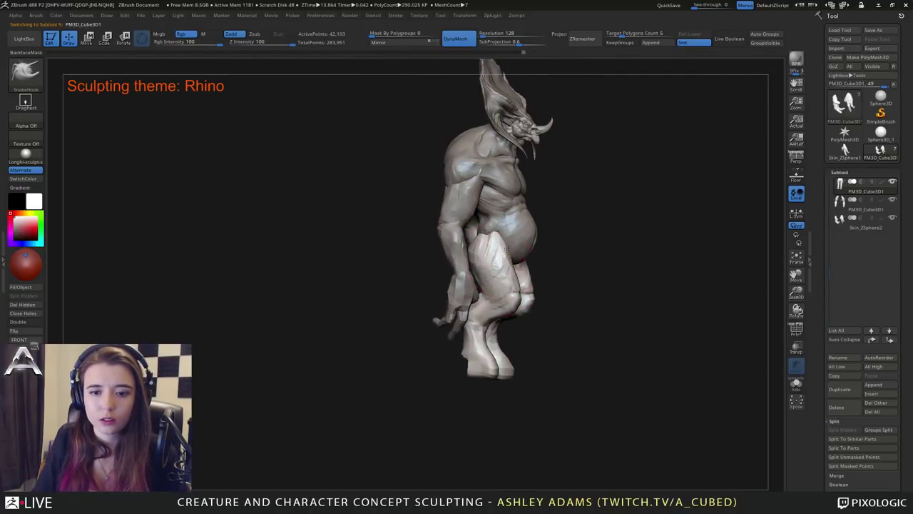
key(space)
drag(505, 248, 501, 236)
right_drag(521, 247, 501, 241)
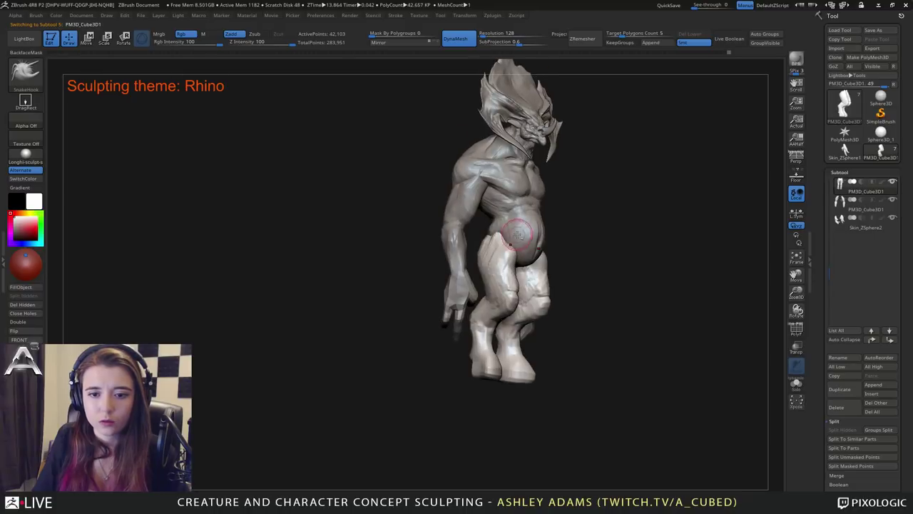
Select the torso subtool and build up the lower belly and groin with the ClayBuildup brush.
alt+click(519, 237)
key(b)
key(c)
key(b)
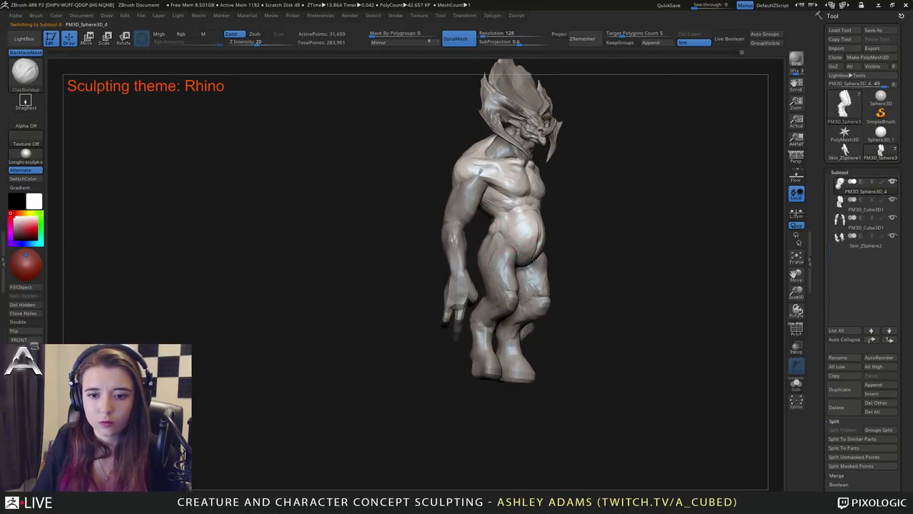
right_drag(528, 260, 523, 241)
right_drag(523, 241, 503, 250)
ctrl+right_drag(503, 250, 528, 273)
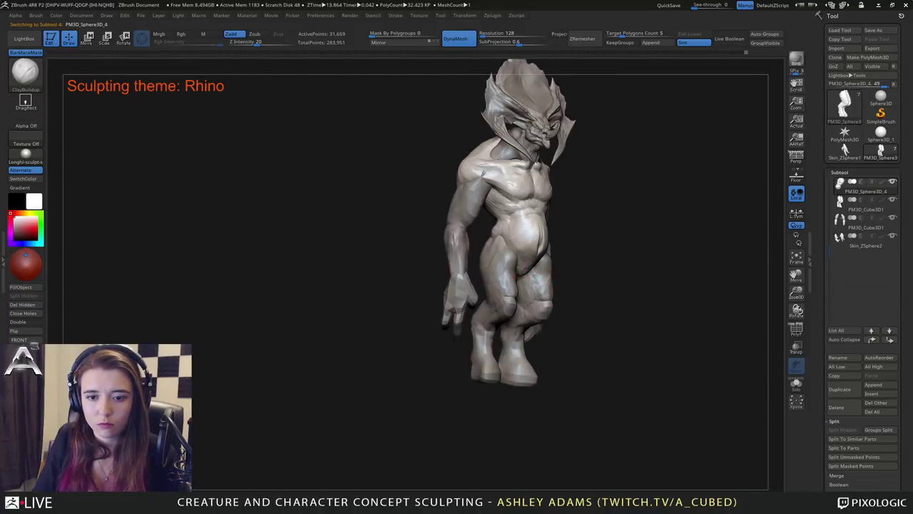
drag(524, 250, 515, 266)
Select the legs subtool and reshape the inner upper thighs around the groin with the SnakeHook brush.
alt+click(521, 271)
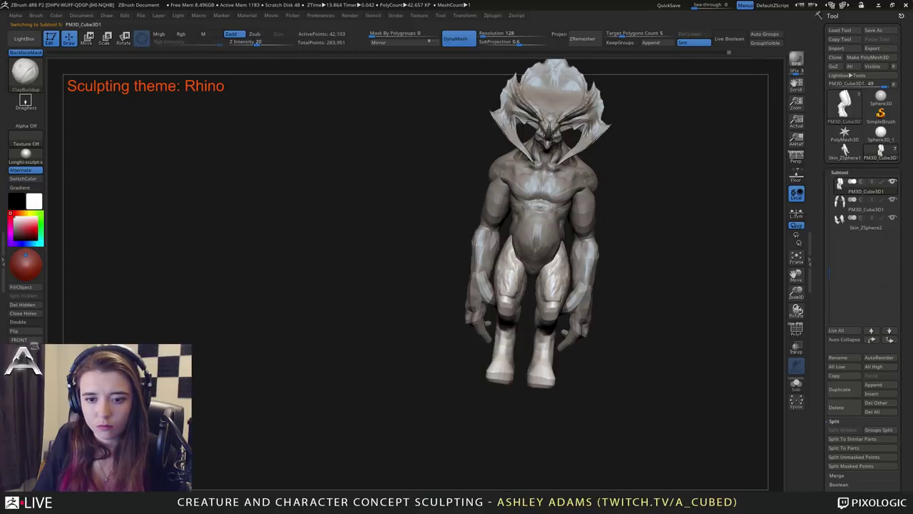
key(b)
key(s)
key(h)
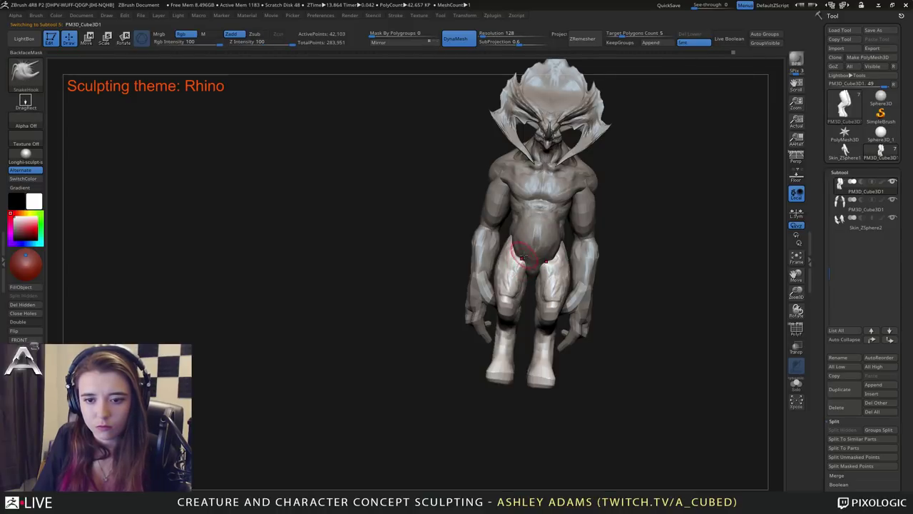
right_drag(522, 257, 535, 261)
mouse_move(534, 254)
mouse_down()
mouse_move(509, 256)
mouse_move(485, 305)
mouse_up()
Build up the backs of the lower legs with the ClayBuildup brush.
key(b)
key(c)
key(b)
right_drag(486, 304, 480, 306)
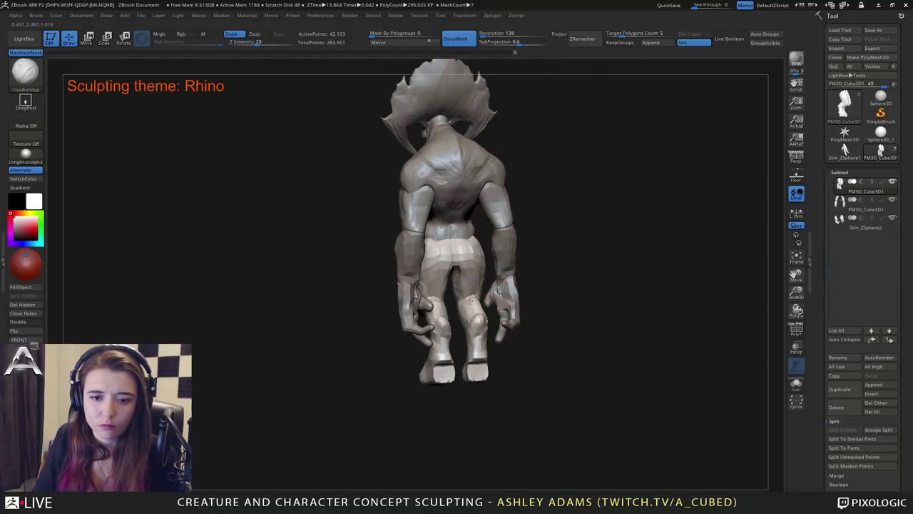
drag(475, 301, 464, 305)
mouse_move(464, 305)
right_down()
mouse_move(457, 308)
mouse_move(479, 311)
right_up()
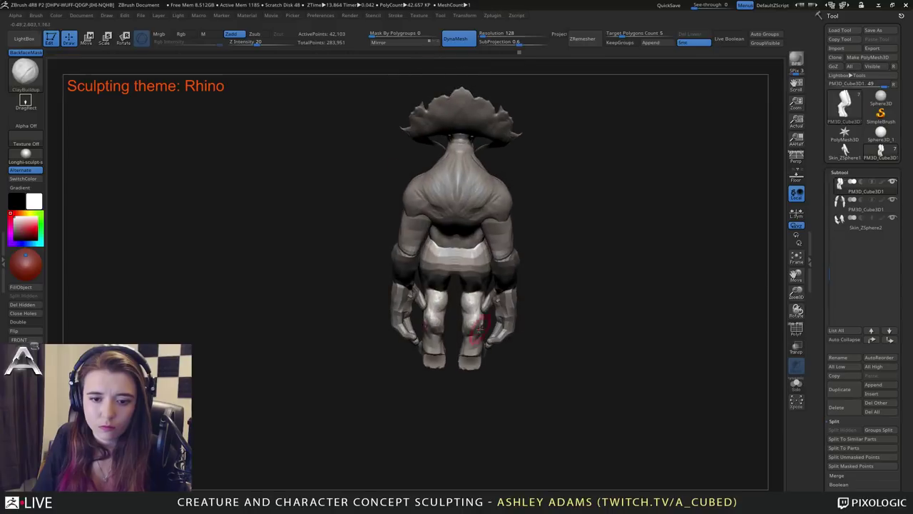
Isolate the legs in Solo mode and add volume to the calves with ClayBuildup.
click(796, 383)
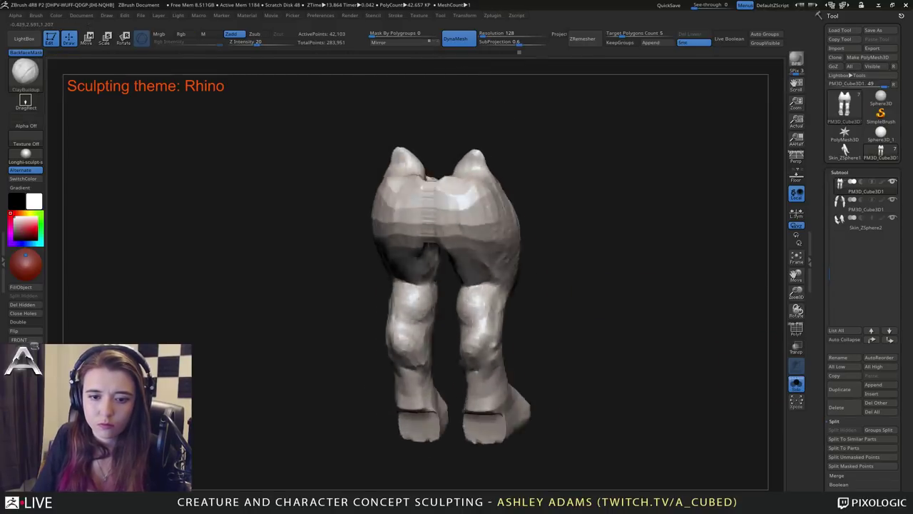
drag(689, 335, 508, 315)
shift+right_drag(525, 320, 538, 316)
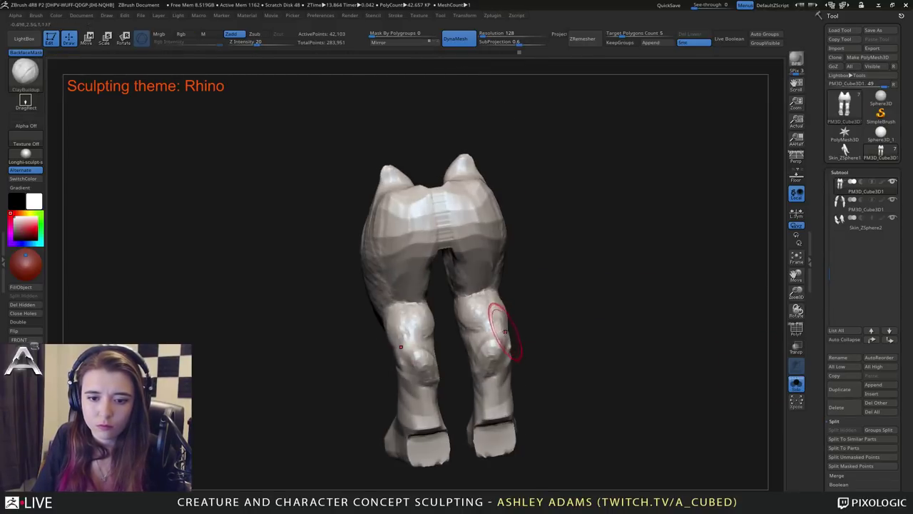
drag(494, 318, 488, 341)
right_drag(488, 337, 459, 330)
drag(458, 330, 494, 339)
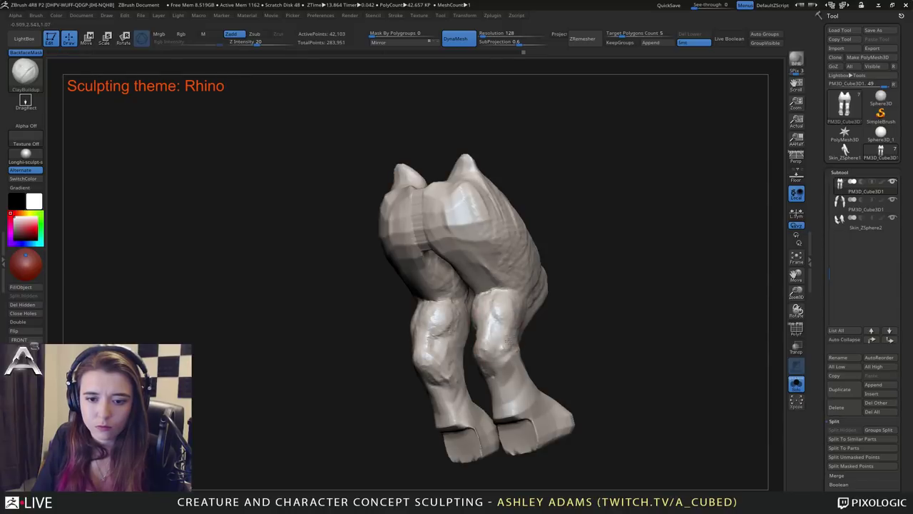
Build up the hocks and the backs of the lower legs beneath them with ClayBuildup.
right_drag(510, 340, 472, 336)
drag(473, 337, 473, 361)
right_drag(473, 362, 497, 356)
mouse_move(497, 362)
mouse_down()
mouse_move(488, 348)
mouse_move(491, 371)
mouse_up()
right_drag(482, 369, 504, 366)
mouse_move(501, 368)
mouse_down()
mouse_move(495, 393)
mouse_move(497, 377)
mouse_up()
Add a rounded clay bulge at the back of each ankle, above the heel.
alt+right_drag(489, 372, 475, 332)
mouse_move(477, 345)
mouse_down()
mouse_move(462, 330)
mouse_move(471, 384)
mouse_move(491, 371)
mouse_up()
ctrl+right_drag(491, 372, 489, 345)
mouse_move(482, 372)
mouse_down()
mouse_move(490, 385)
mouse_move(490, 371)
mouse_up()
right_drag(534, 371, 500, 372)
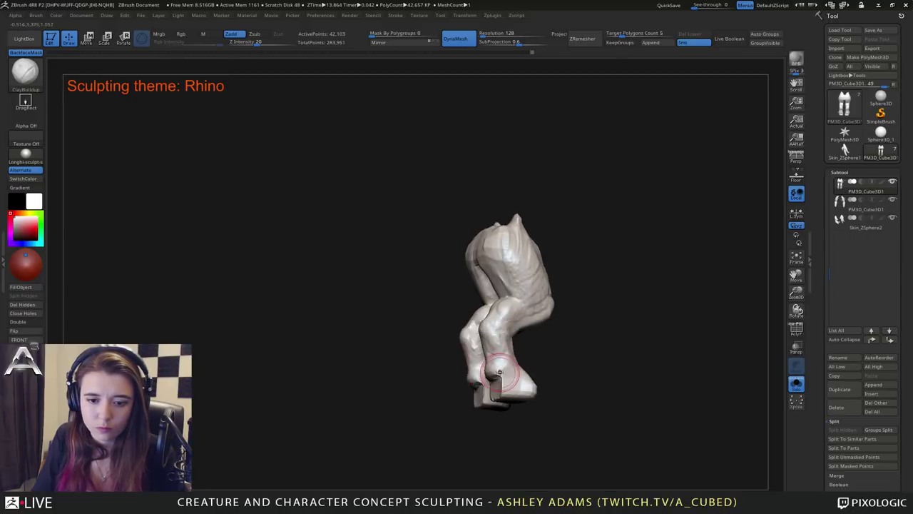
mouse_move(499, 370)
mouse_down()
mouse_move(498, 336)
mouse_move(511, 348)
mouse_up()
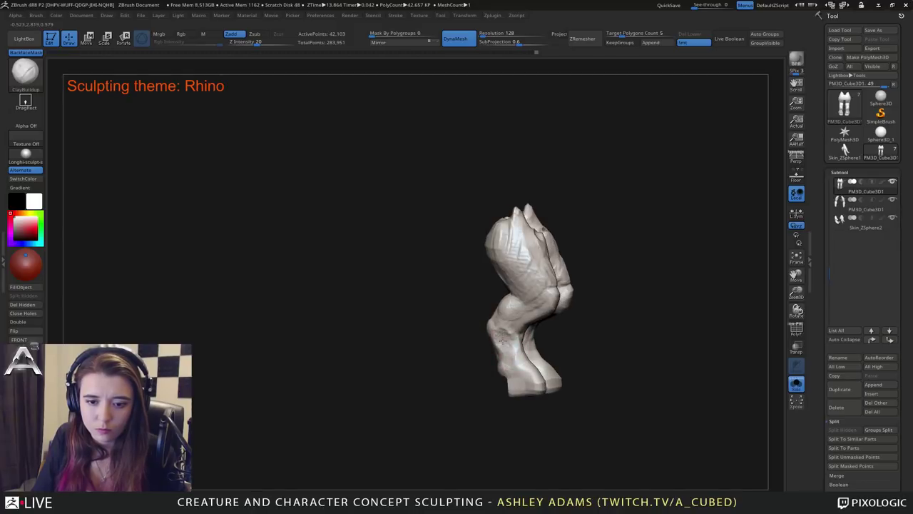
Sculpt the outer knees and the area behind them, switching to the DamStandard brush and back to ClayBuildup.
right_drag(503, 341, 516, 321)
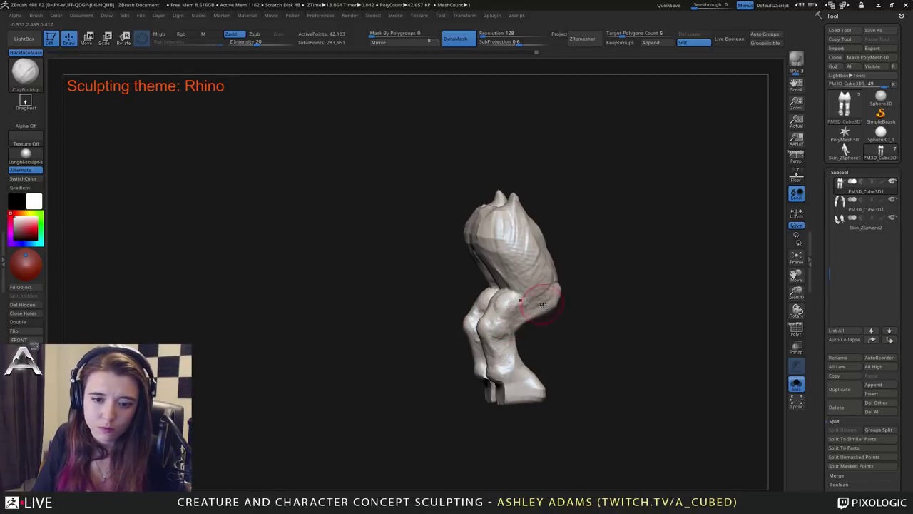
mouse_move(541, 304)
mouse_down()
mouse_move(526, 324)
mouse_move(521, 293)
mouse_move(492, 282)
mouse_move(467, 296)
mouse_move(479, 288)
mouse_up()
key(b)
key(d)
key(s)
key(b)
key(c)
key(b)
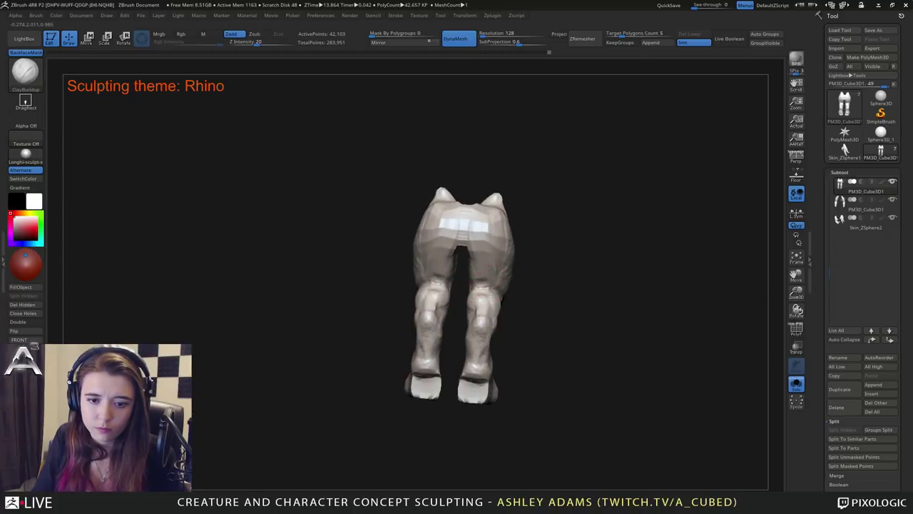
Build up muscle forms on the back and outer sides of the thighs with ClayBuildup.
right_drag(496, 281, 449, 288)
drag(509, 294, 505, 271)
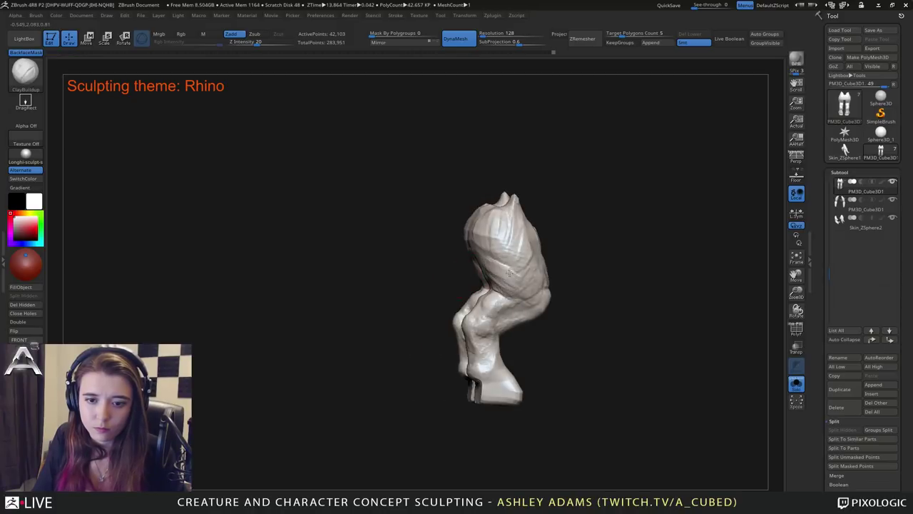
right_drag(498, 261, 509, 247)
drag(510, 247, 482, 265)
mouse_move(483, 265)
right_down()
mouse_move(493, 249)
mouse_move(474, 295)
mouse_move(506, 286)
right_up()
Sculpt the knees and the shins just below them with ClayBuildup.
alt+right_drag(452, 316, 495, 304)
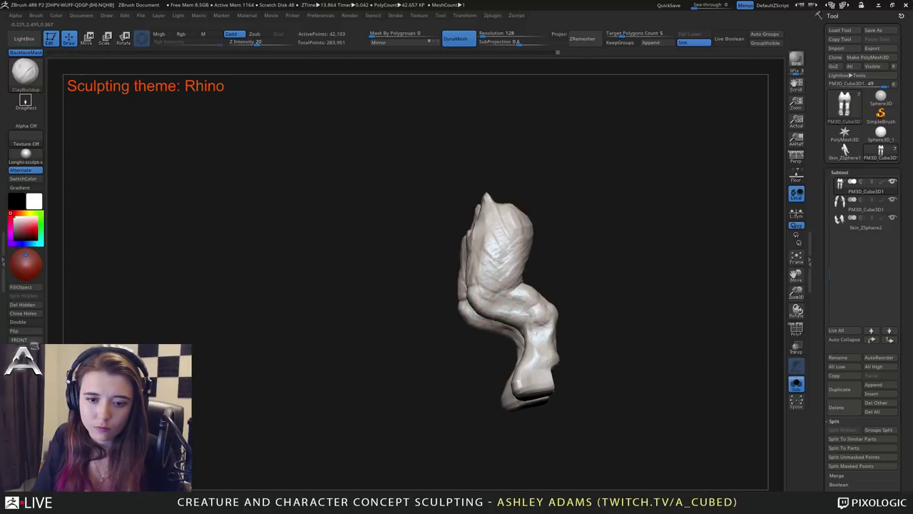
drag(495, 306, 484, 286)
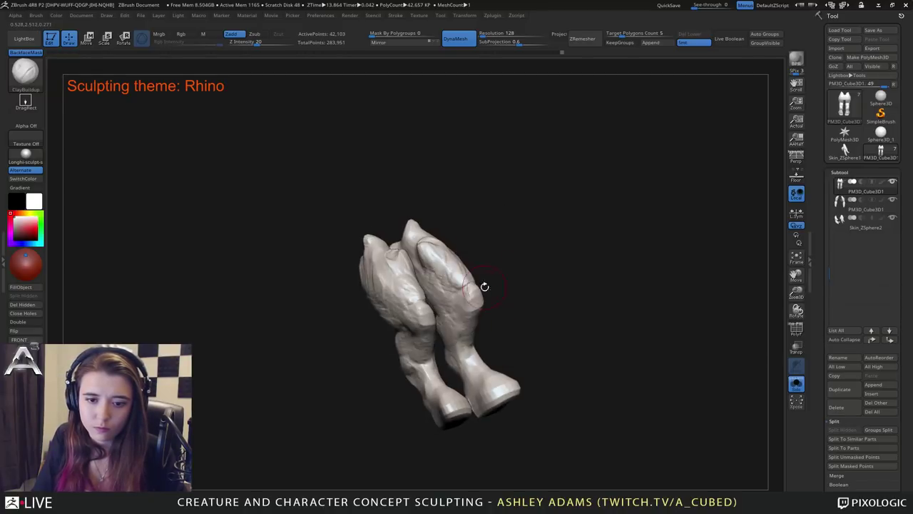
mouse_move(484, 286)
right_down()
mouse_move(449, 308)
mouse_move(466, 317)
right_up()
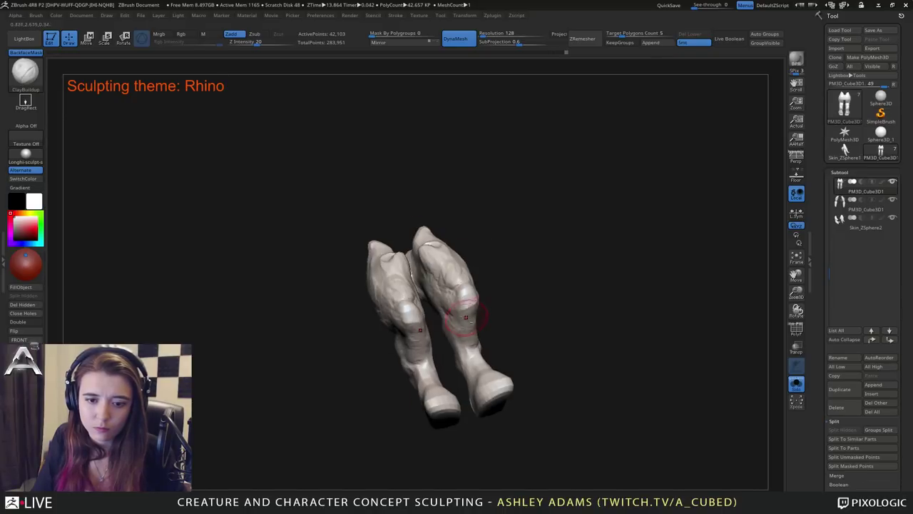
drag(462, 314, 483, 258)
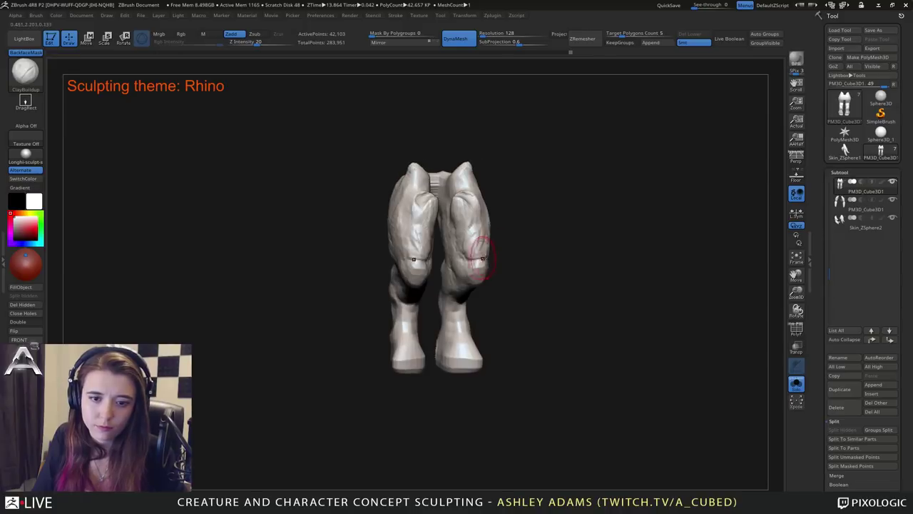
Sculpt long muscle strands down the front and outer thighs toward the knees with ClayBuildup.
drag(452, 223, 431, 257)
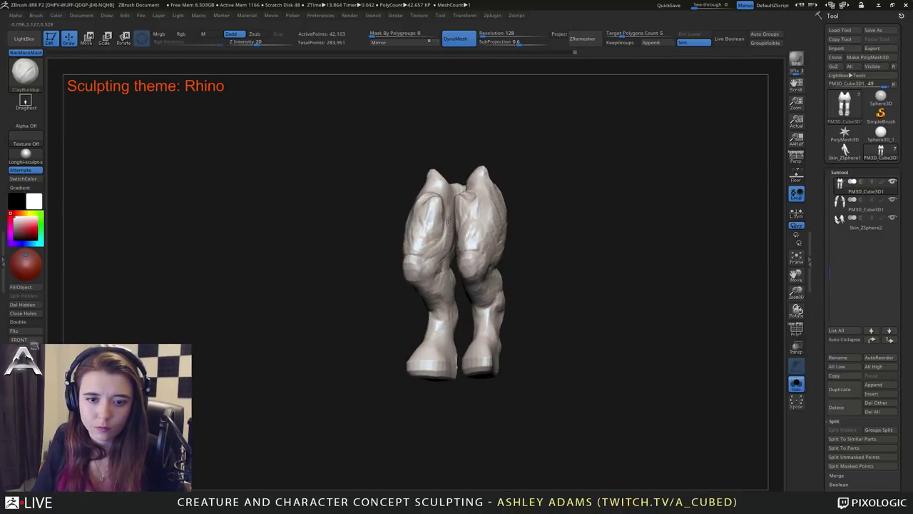
right_drag(446, 234, 436, 199)
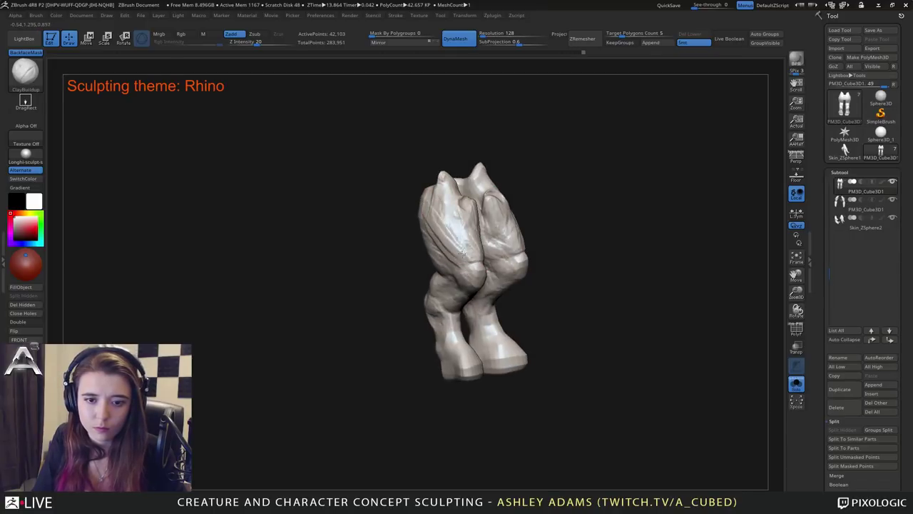
right_drag(426, 209, 469, 261)
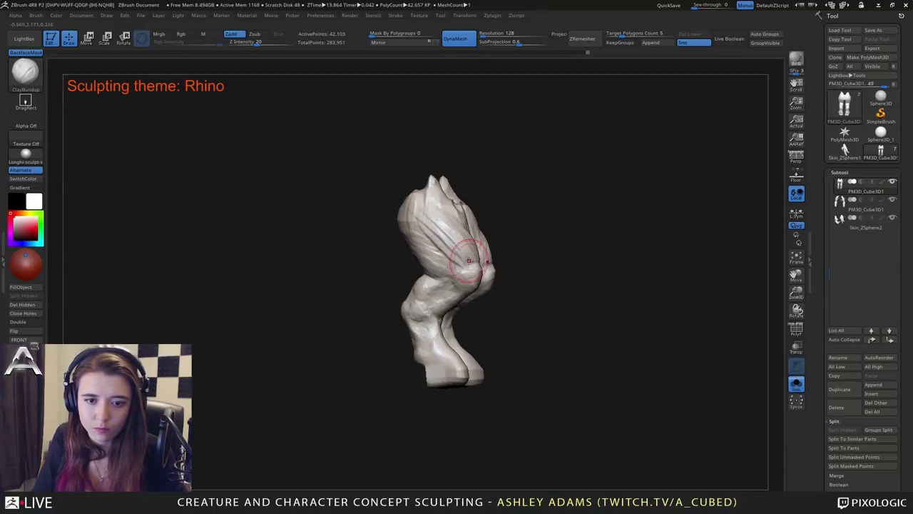
right_drag(419, 209, 435, 202)
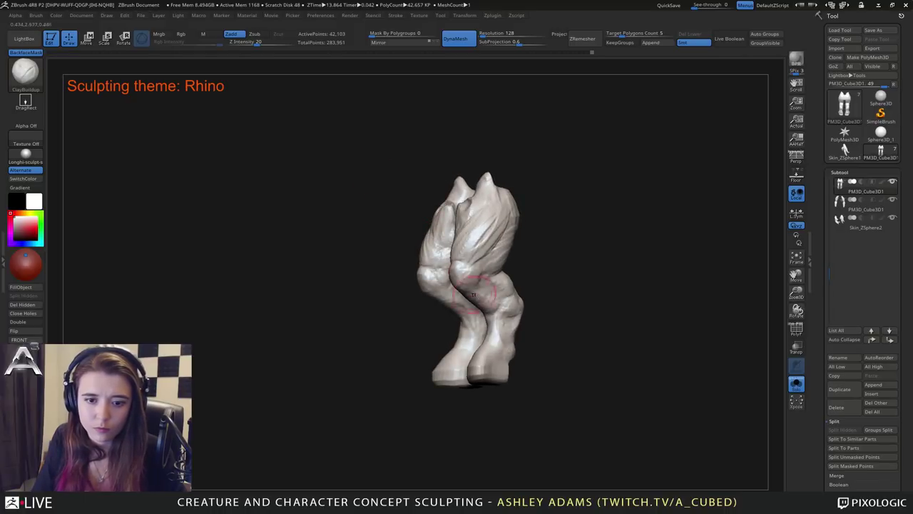
Refine the lower legs around the hocks, resize the ClayBuildup brush, and add volume to the front of the feet.
mouse_move(473, 293)
right_down()
mouse_move(482, 246)
mouse_move(468, 251)
mouse_move(491, 247)
mouse_move(467, 262)
mouse_move(491, 260)
mouse_move(474, 288)
mouse_move(485, 285)
mouse_move(495, 299)
mouse_move(494, 277)
right_up()
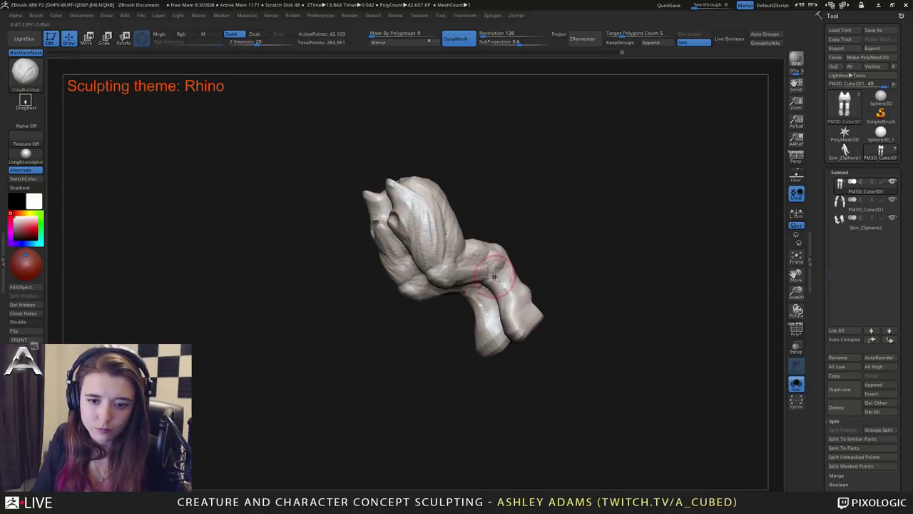
mouse_move(510, 312)
right_down()
mouse_move(534, 304)
mouse_move(515, 330)
mouse_move(554, 344)
mouse_move(527, 322)
mouse_move(465, 320)
mouse_move(464, 329)
mouse_move(495, 326)
mouse_move(504, 348)
right_up()
key(space)
drag(510, 331, 517, 331)
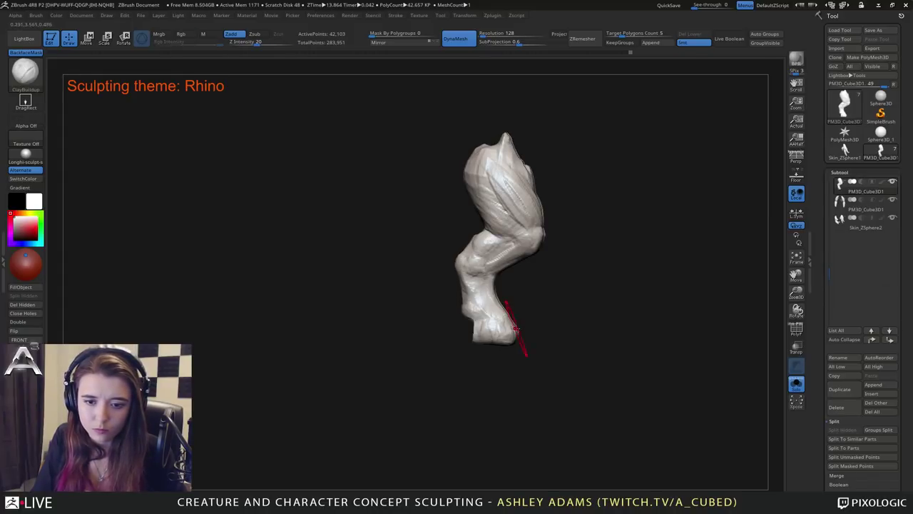
Adjust the shape of the feet at the front of the ankles with the SnakeHook brush.
key(space)
key(b)
key(s)
key(h)
mouse_move(506, 317)
right_down()
mouse_move(492, 328)
mouse_move(508, 311)
mouse_move(535, 316)
mouse_move(500, 342)
mouse_move(488, 330)
right_up()
Fill in the hollow backs of the feet with a resized ClayBuildup brush and smooth them.
key(b)
key(c)
key(b)
key(space)
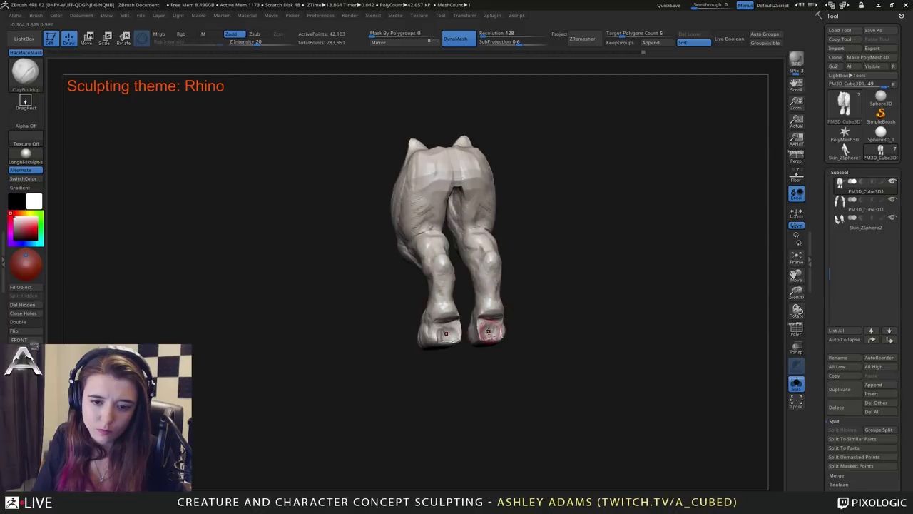
key(shift)
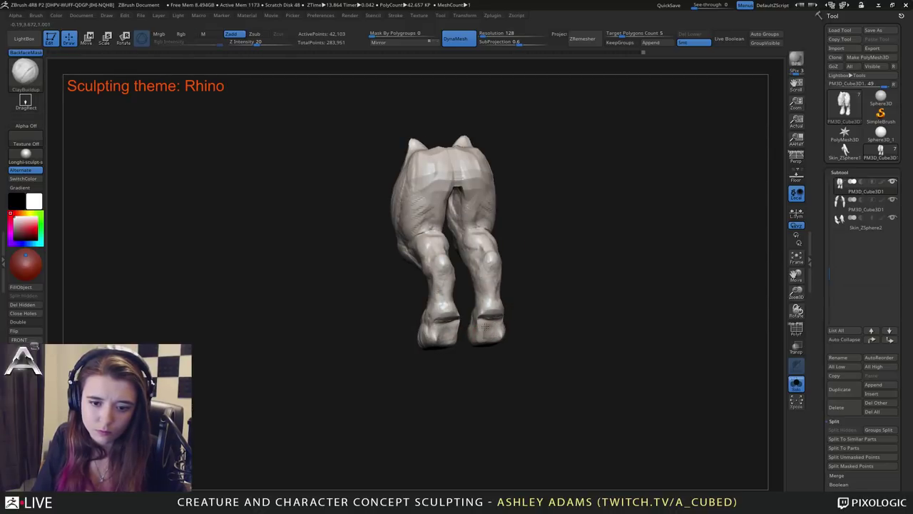
Resize the brush and reshape the undersides of the feet with the SnakeHook brush.
right_drag(491, 343, 492, 321)
key(space)
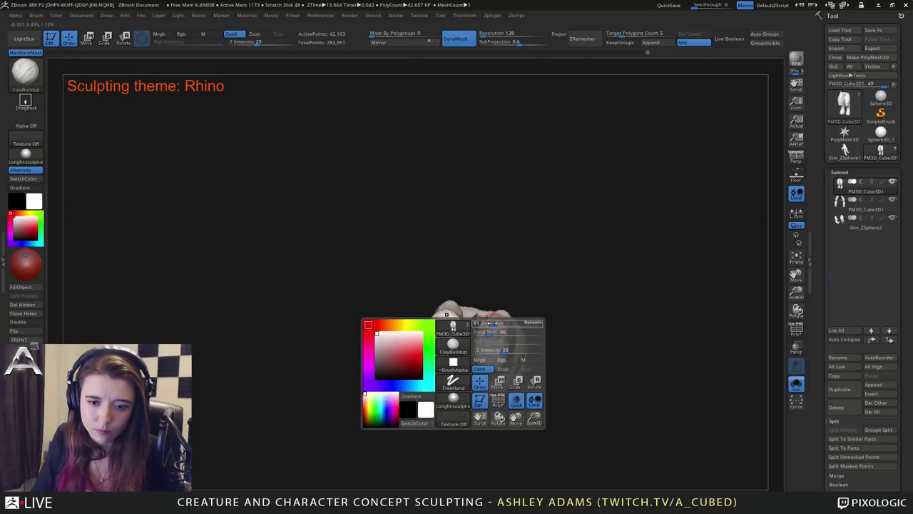
drag(500, 323, 507, 323)
key(b)
key(s)
key(k)
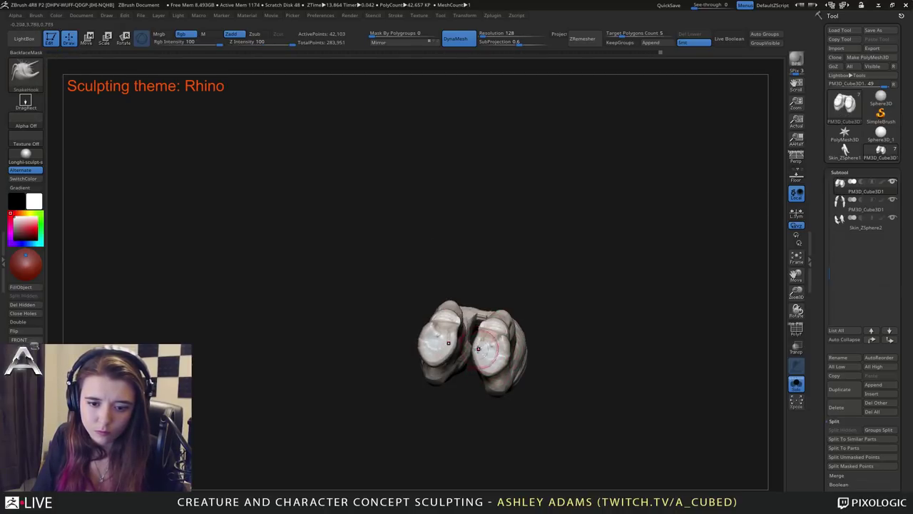
Resize the SnakeHook brush and adjust the front contour of the lower legs below the knees.
right_drag(485, 343, 442, 298)
key(space)
drag(474, 268, 494, 269)
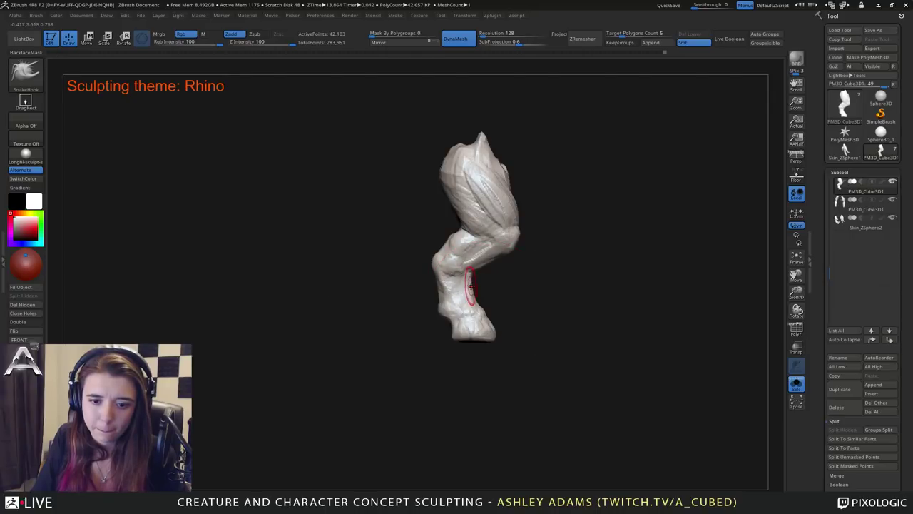
drag(515, 304, 448, 285)
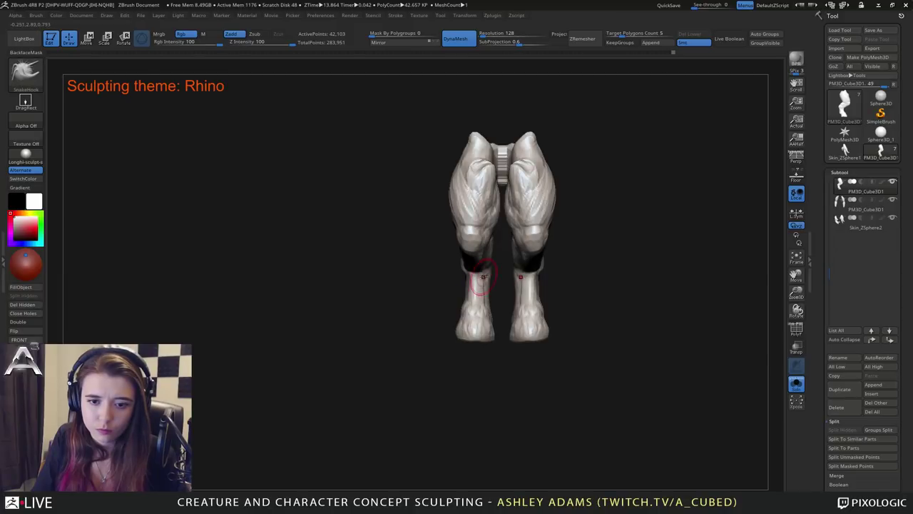
mouse_move(459, 285)
right_down()
mouse_move(446, 289)
mouse_move(493, 321)
mouse_move(459, 311)
mouse_move(483, 322)
right_up()
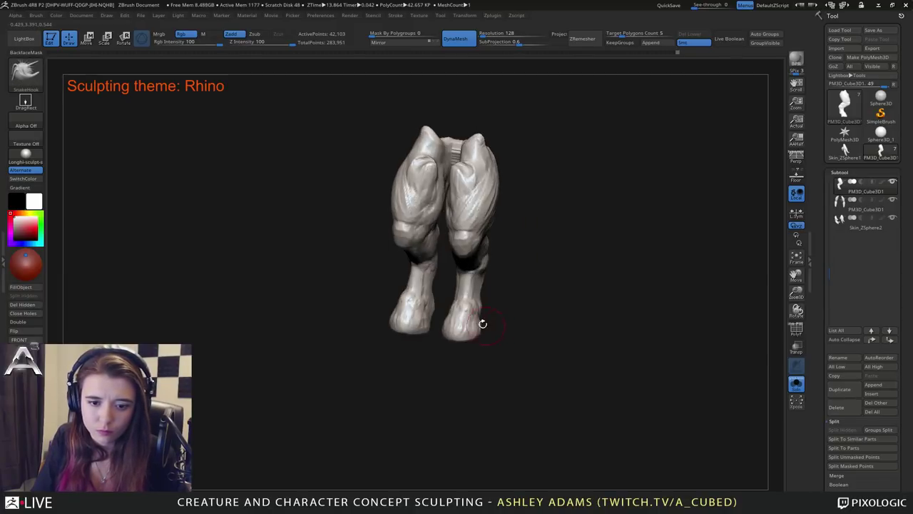
Add volume to the front of the ankles and feet with ClayBuildup.
key(b)
key(c)
key(b)
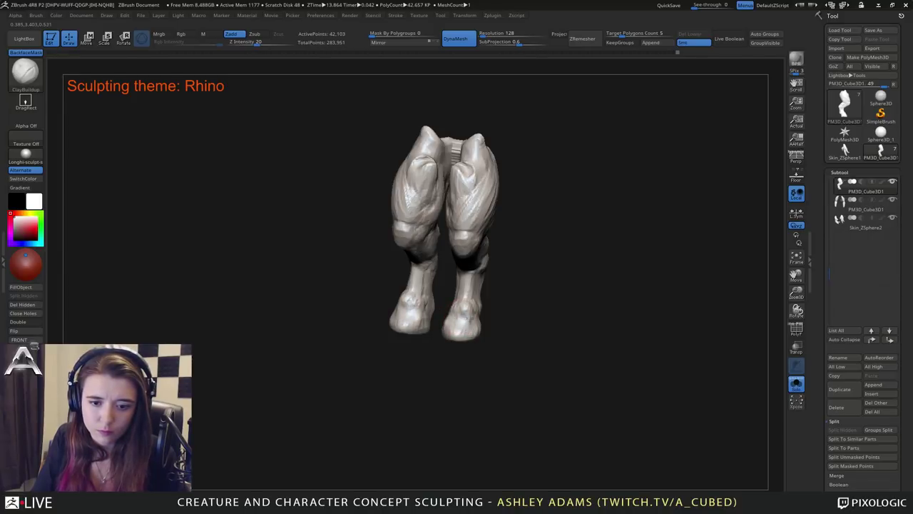
mouse_move(470, 293)
right_down()
mouse_move(463, 300)
mouse_move(492, 306)
mouse_move(456, 322)
mouse_move(494, 331)
mouse_move(421, 342)
mouse_move(430, 300)
mouse_move(424, 231)
right_up()
Resize the SnakeHook brush and reshape the outer edges of the soles from below.
key(b)
key(s)
key(h)
key(space)
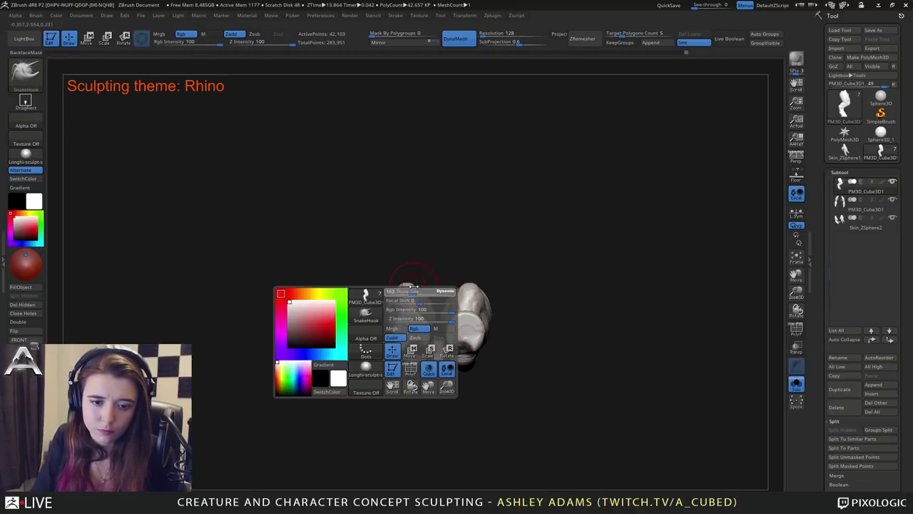
right_drag(411, 313, 407, 311)
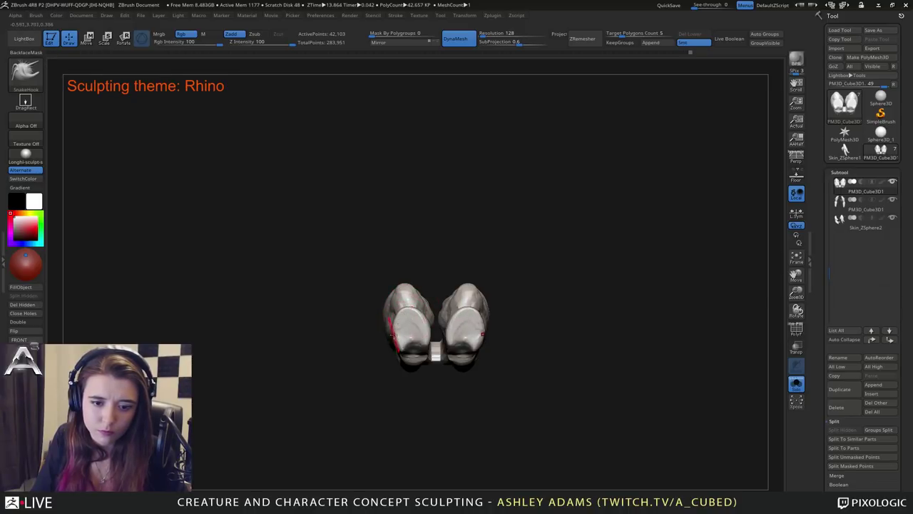
Build up the surfaces of the soles with ClayBuildup.
key(b)
key(c)
key(b)
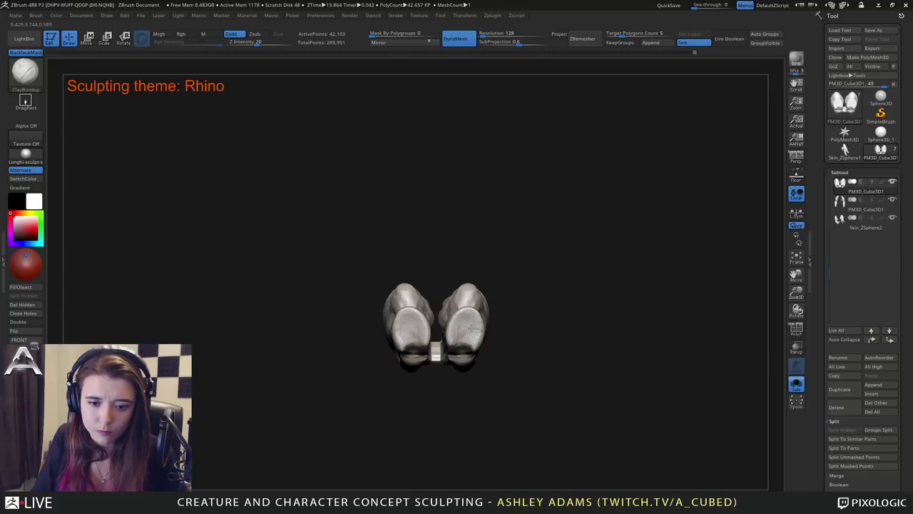
right_drag(473, 324, 447, 420)
right_click(475, 301)
right_drag(474, 303, 460, 349)
Resize the SnakeHook brush and pull the hocks backward in side view to sharpen their profile.
key(b)
key(s)
key(h)
key(space)
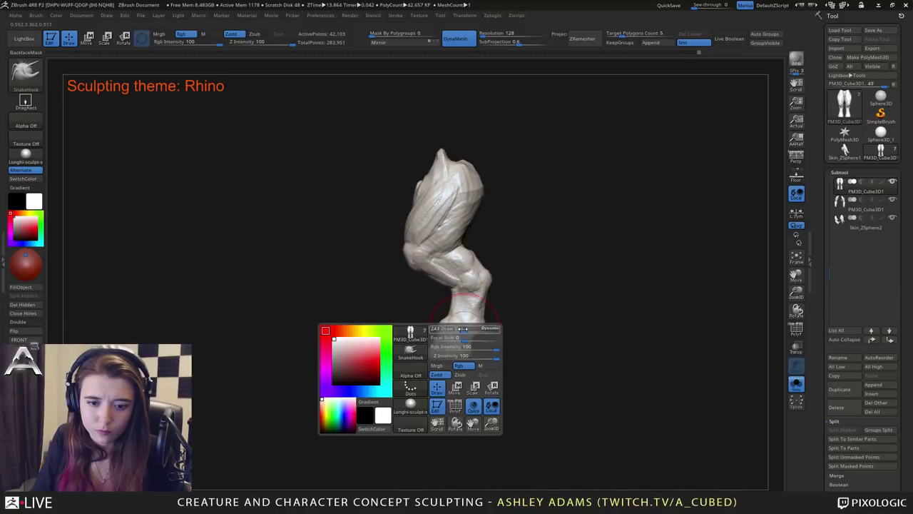
drag(455, 345, 444, 345)
right_drag(483, 330, 446, 356)
key(space)
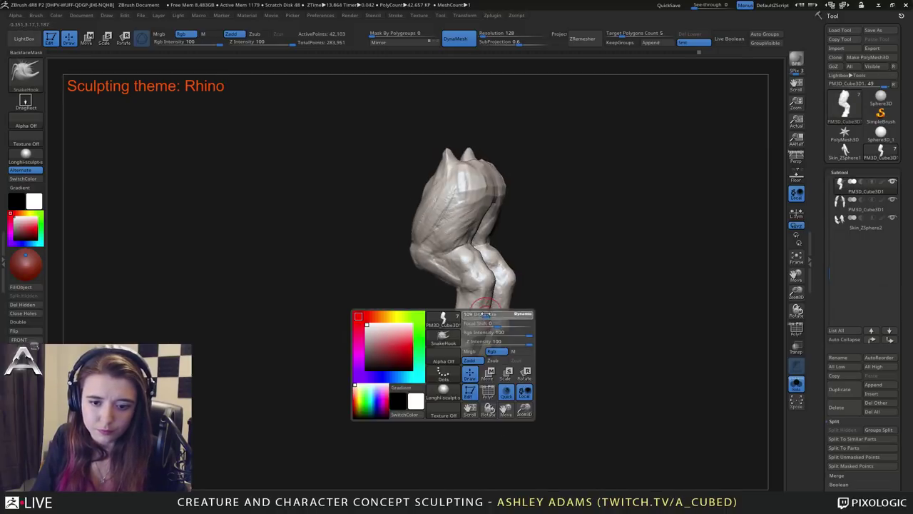
drag(489, 318, 483, 320)
right_drag(485, 313, 487, 301)
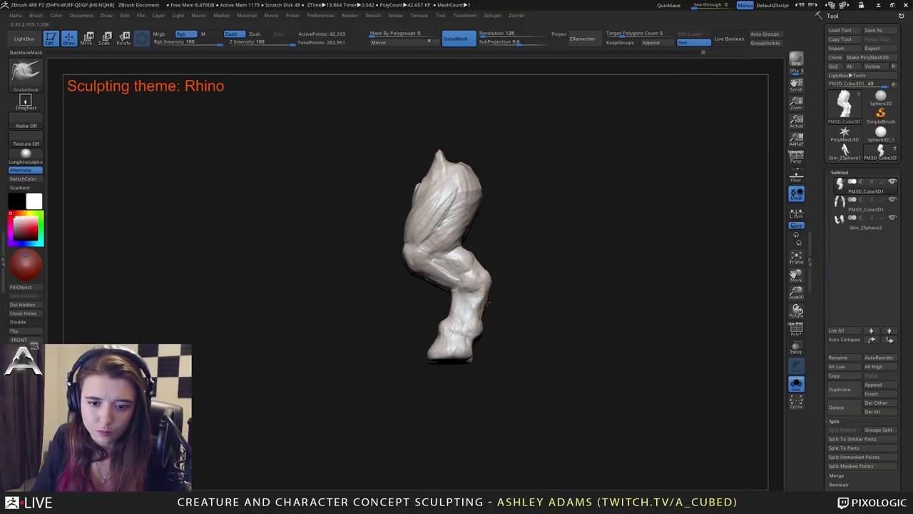
drag(492, 286, 495, 280)
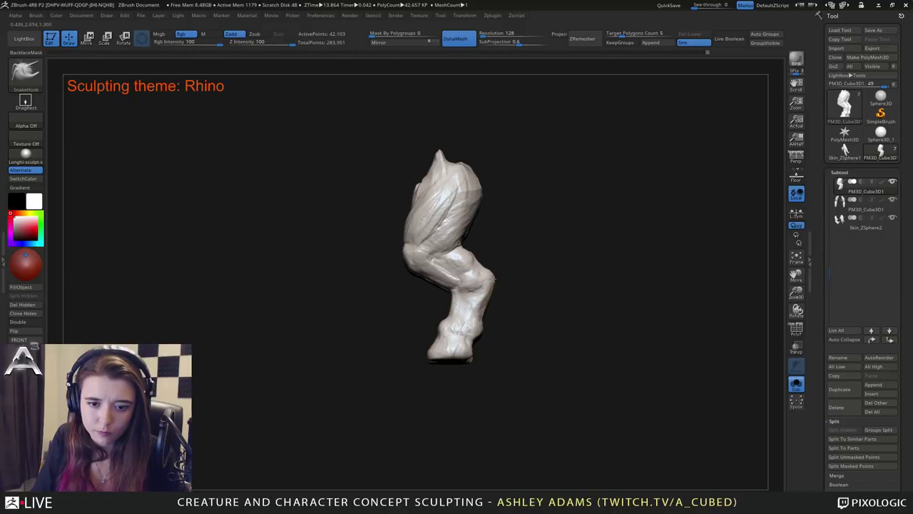
Refine the backs of the legs around the knees and inner thighs with SnakeHook and ClayBuildup.
mouse_move(502, 296)
ctrl+right_down()
mouse_move(498, 261)
mouse_move(455, 255)
ctrl+right_up()
right_click(505, 261)
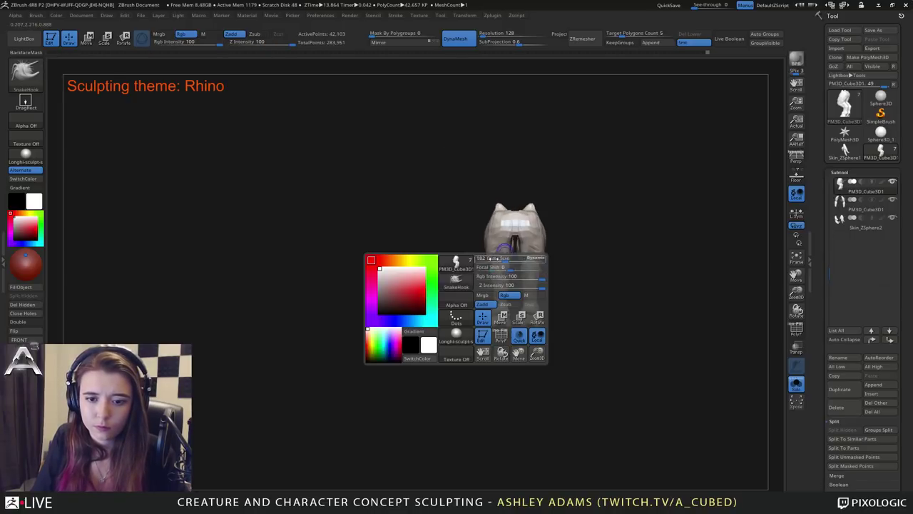
right_click(507, 272)
ctrl+right_drag(495, 280, 490, 295)
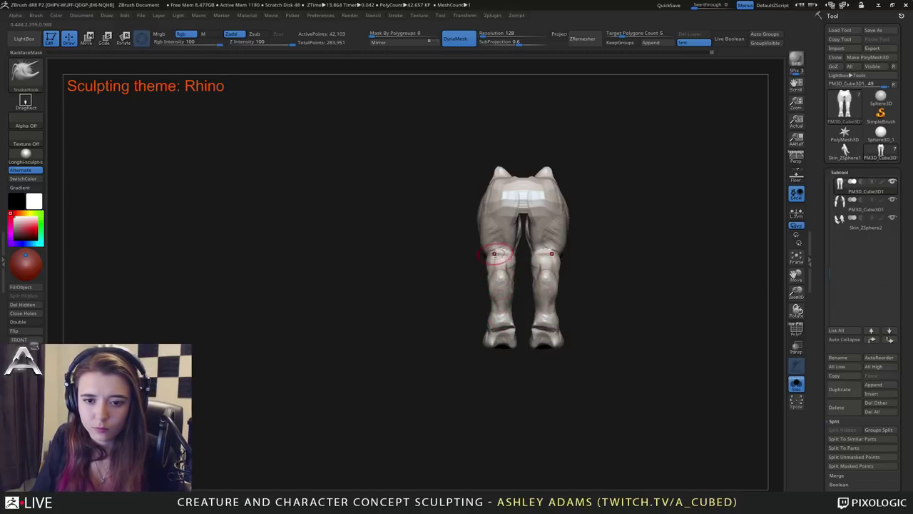
key(b)
key(c)
key(b)
mouse_move(505, 248)
right_down()
mouse_move(474, 246)
mouse_move(498, 236)
right_up()
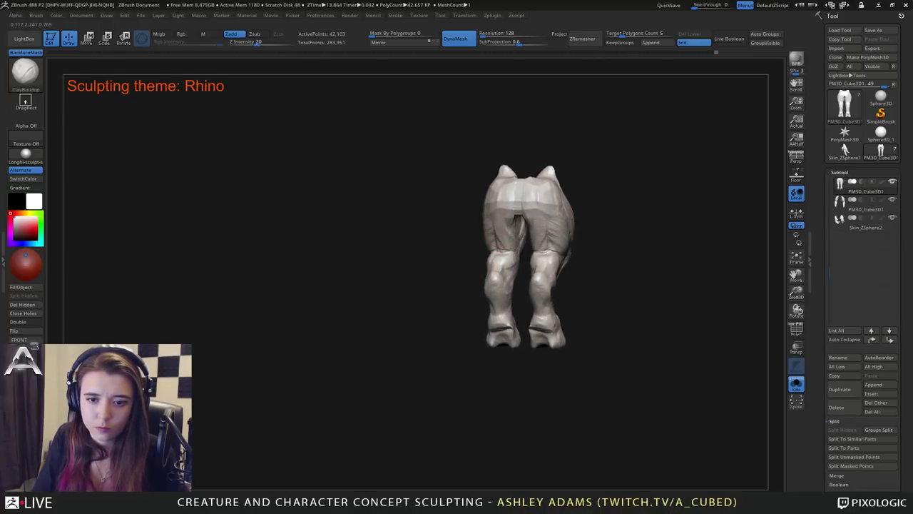
mouse_move(498, 235)
right_down()
mouse_move(567, 207)
mouse_move(515, 217)
right_up()
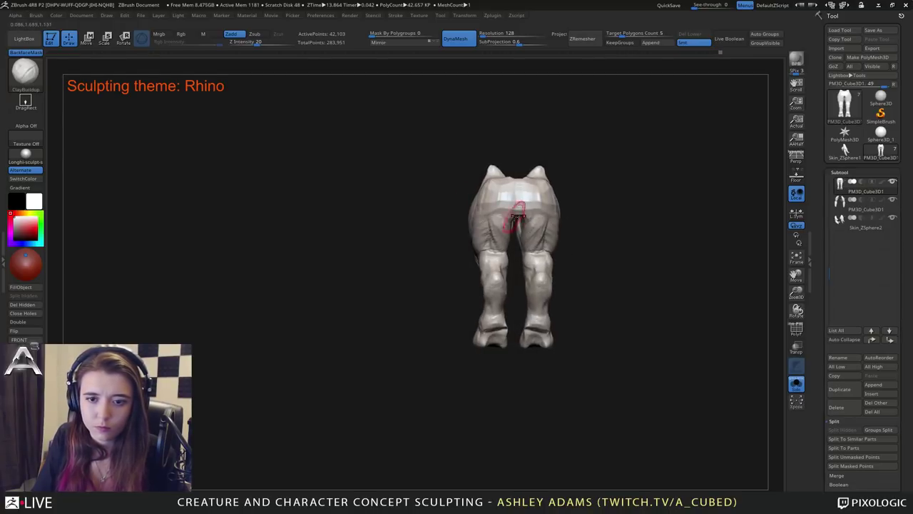
Turn off solo mode to display the whole creature and check the legs against the body.
click(796, 383)
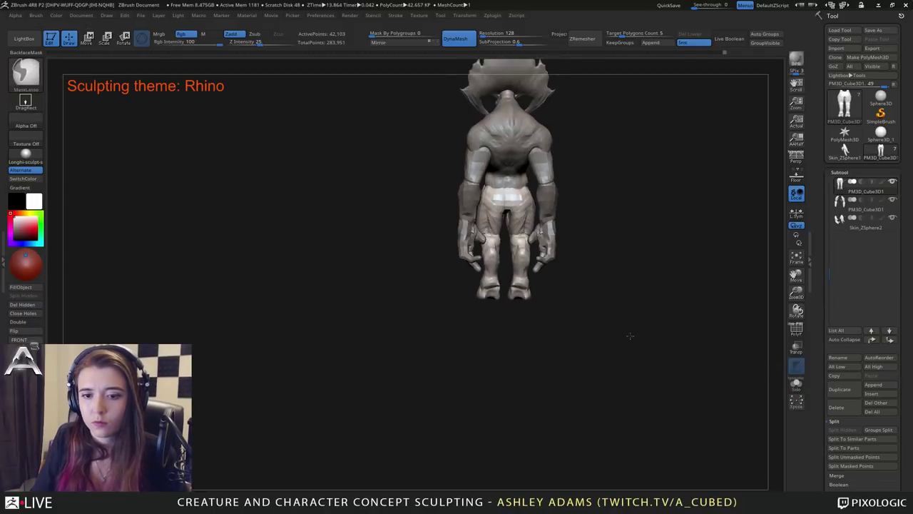
right_drag(627, 332, 684, 334)
right_drag(491, 204, 562, 290)
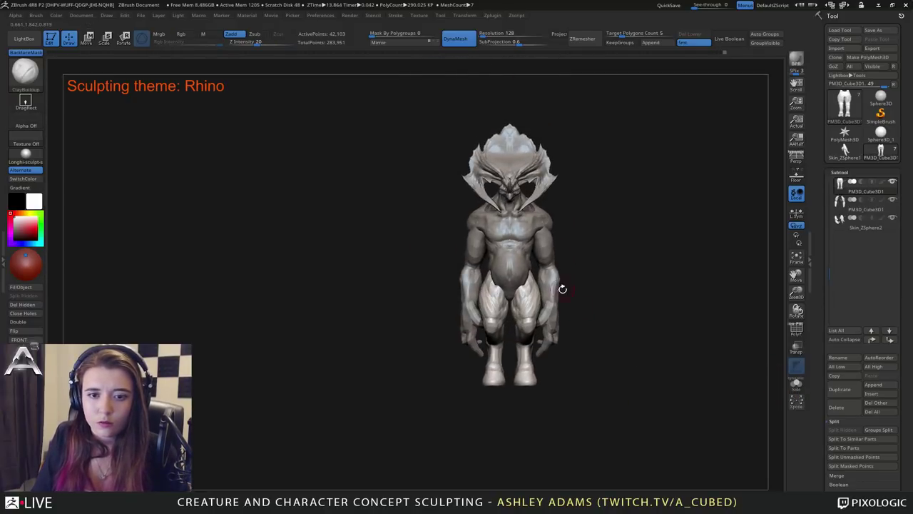
right_click(530, 251)
right_drag(530, 250, 484, 233)
Select the torso and smooth and inflate the upper abdomen just below the chest.
alt+click(488, 255)
right_click(488, 255)
right_click(502, 224)
mouse_move(482, 230)
shift+mouse_down()
mouse_move(468, 220)
mouse_move(483, 233)
shift+mouse_up()
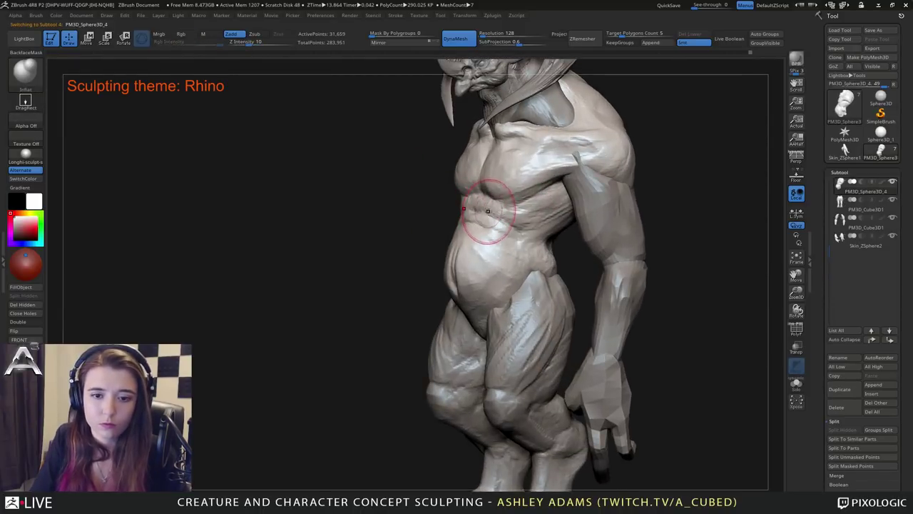
right_drag(470, 216, 468, 213)
drag(473, 216, 490, 223)
mouse_move(487, 225)
right_down()
mouse_move(502, 228)
mouse_move(478, 230)
mouse_move(518, 239)
right_up()
Adjust the side of the waist above the hip with the SnakeHook brush.
key(b)
key(s)
key(h)
drag(517, 238, 511, 239)
mouse_move(471, 235)
right_down()
mouse_move(542, 221)
mouse_move(470, 203)
right_up()
Build up the upper abdomen between the chest and the belly with ClayBuildup.
key(b)
key(c)
key(b)
drag(470, 201, 475, 199)
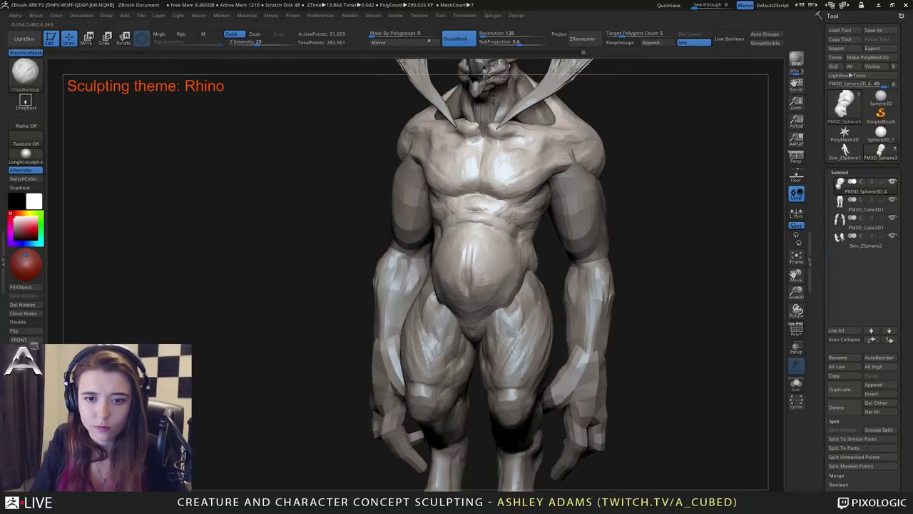
mouse_move(495, 207)
right_down()
mouse_move(367, 214)
mouse_move(476, 216)
mouse_move(452, 209)
right_up()
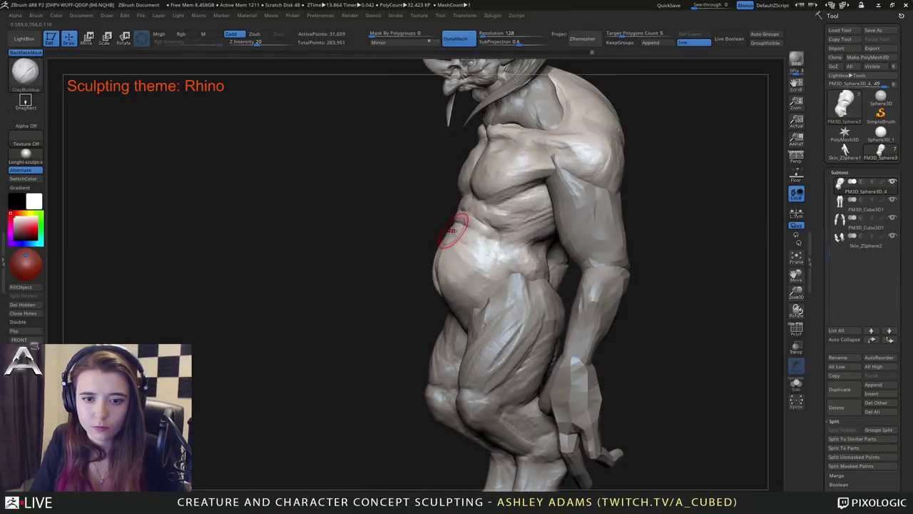
Resize the brush, add a skin fold above the belly, and carve its crease with DamStandard.
key(space)
drag(452, 231, 459, 225)
key(b)
key(d)
key(s)
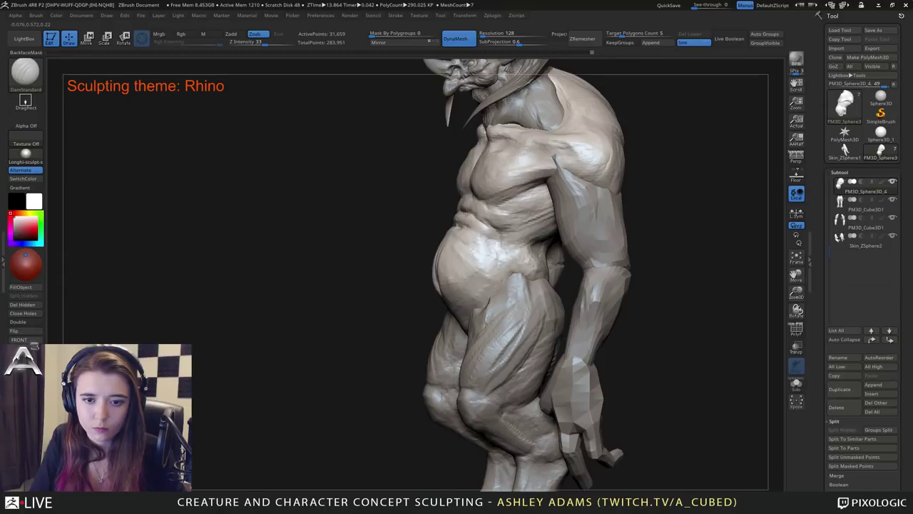
drag(466, 213, 493, 228)
mouse_move(467, 228)
right_down()
mouse_move(508, 221)
mouse_move(481, 234)
right_up()
Carve the crease under the ribs outward to the side of the waist with DamStandard.
key(b)
key(c)
key(b)
key(b)
key(d)
key(s)
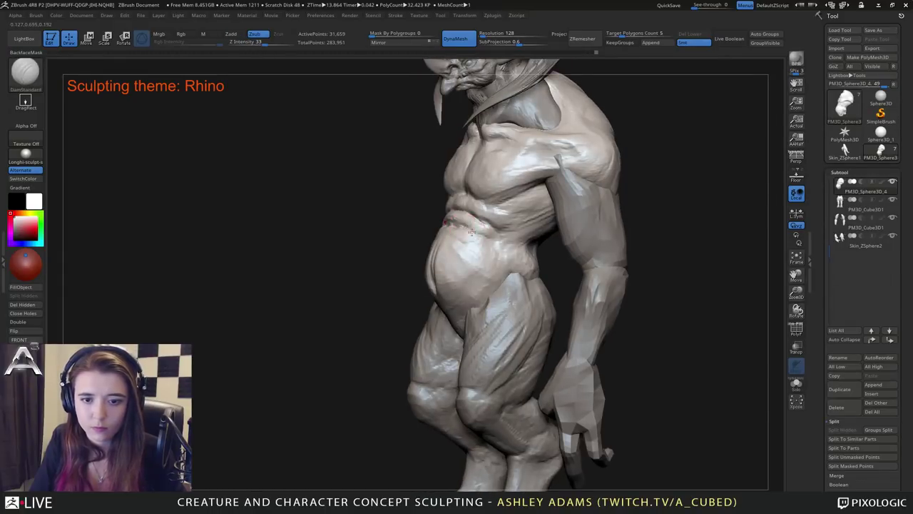
drag(473, 216, 512, 234)
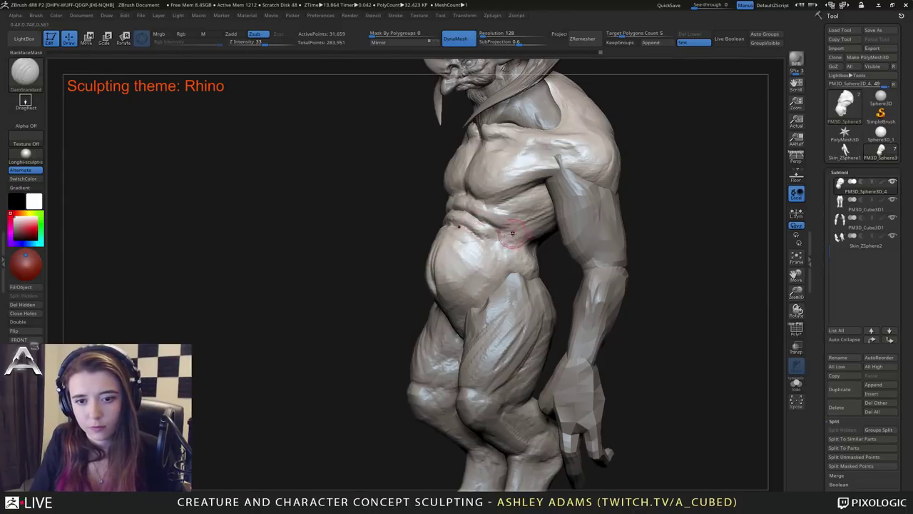
Thicken the skin folds above the belly with ClayBuildup and the Inflat brush.
key(b)
key(c)
key(b)
mouse_move(505, 235)
right_down()
mouse_move(472, 240)
mouse_move(473, 224)
mouse_move(444, 234)
mouse_move(444, 220)
right_up()
right_click(473, 224)
key(b)
key(i)
key(n)
Adjust the belly's outline with SnakeHook and check the whole figure from the side.
key(b)
key(s)
key(h)
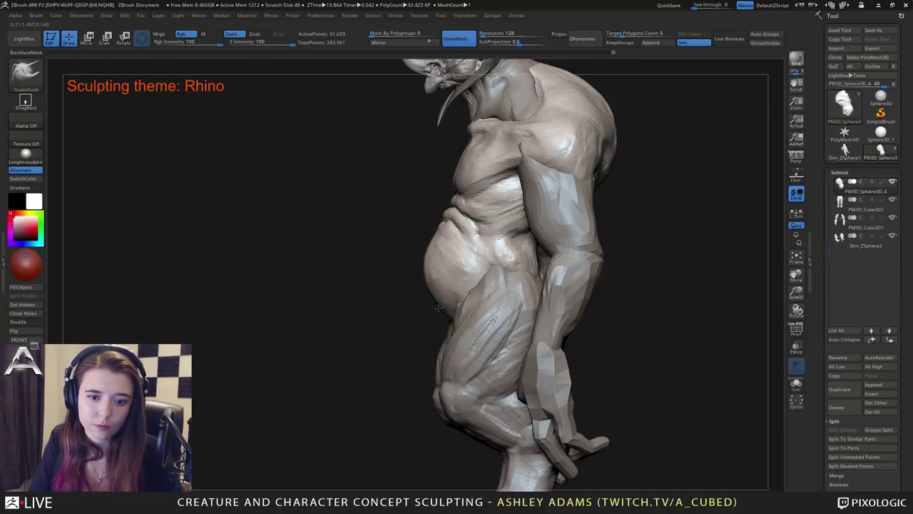
ctrl+right_drag(443, 298, 516, 249)
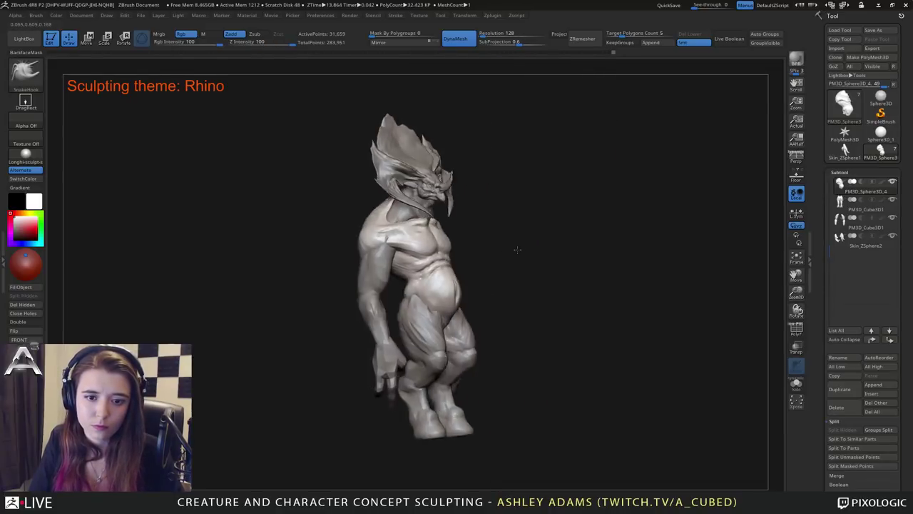
mouse_move(436, 246)
right_down()
mouse_move(465, 243)
mouse_move(469, 284)
mouse_move(510, 277)
mouse_move(494, 274)
right_up()
Select the head mesh and widen the face sideways with the transform gizmo.
mouse_move(493, 274)
ctrl+right_down()
mouse_move(496, 237)
mouse_move(483, 242)
mouse_move(509, 210)
mouse_move(490, 172)
mouse_move(437, 172)
mouse_move(454, 173)
ctrl+right_up()
alt+click(468, 170)
ctrl+right_drag(454, 173, 481, 189)
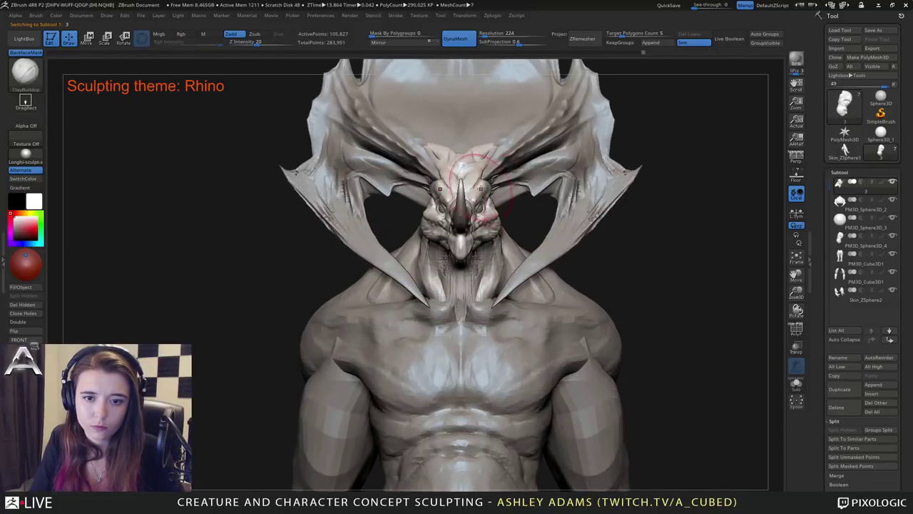
key(w)
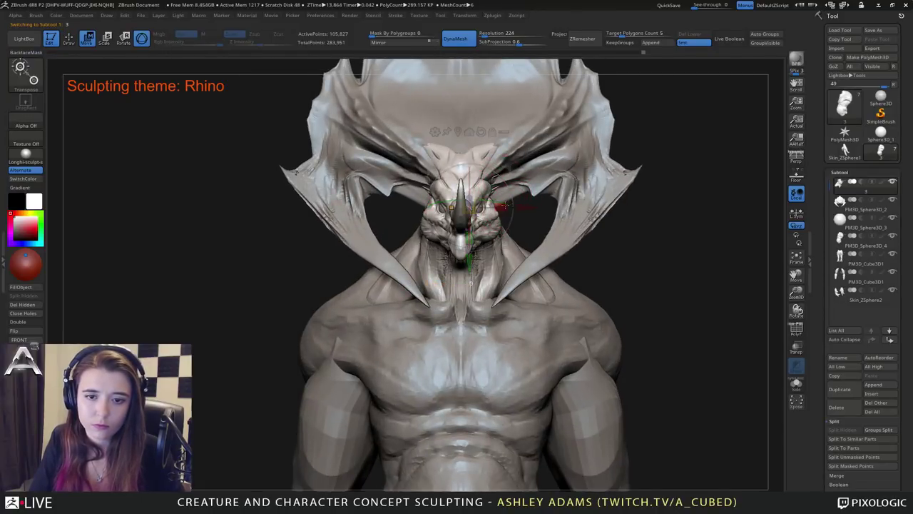
drag(514, 206, 520, 230)
Resize the SnakeHook brush and reshape the face around the eyes and cheeks from several angles.
key(q)
key(space)
key(b)
key(s)
key(h)
drag(573, 299, 548, 296)
mouse_move(493, 216)
right_down()
mouse_move(484, 215)
mouse_move(468, 236)
right_up()
key(space)
drag(465, 221, 471, 221)
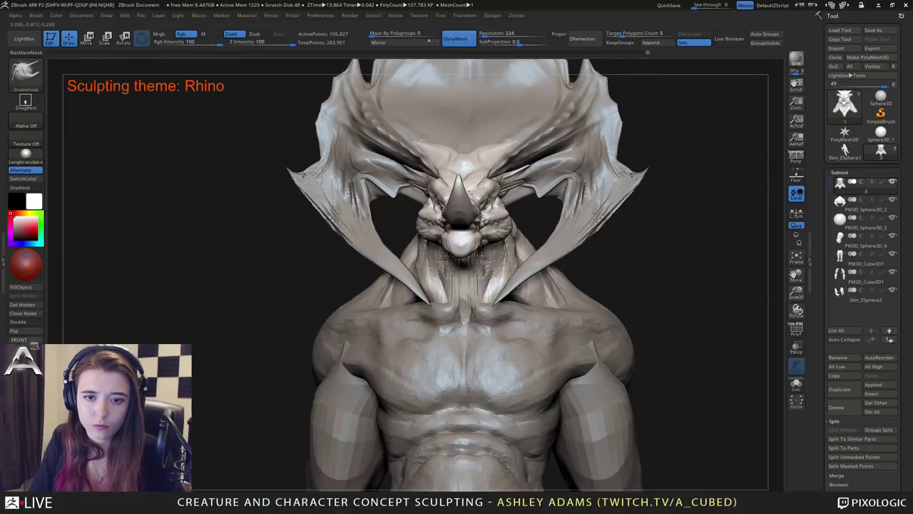
mouse_move(466, 193)
right_down()
mouse_move(549, 208)
mouse_move(457, 245)
mouse_move(442, 231)
mouse_move(467, 246)
right_up()
key(space)
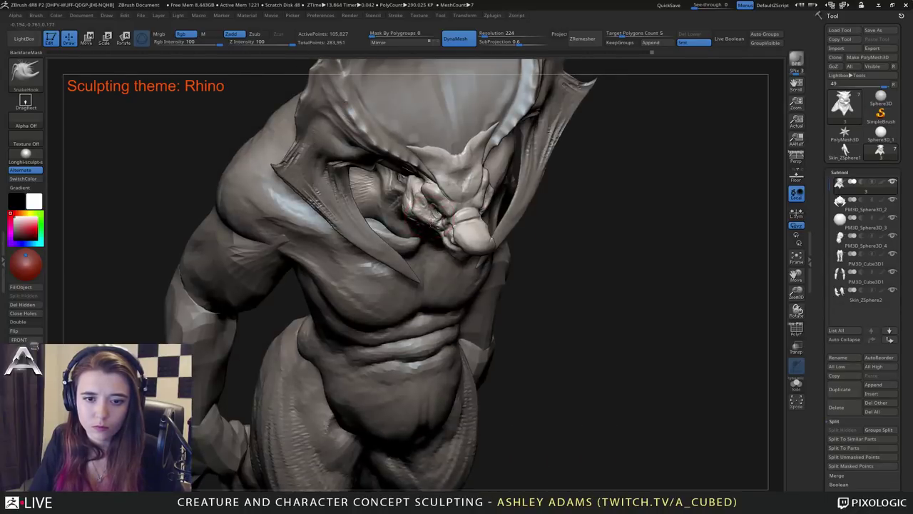
drag(432, 213, 473, 204)
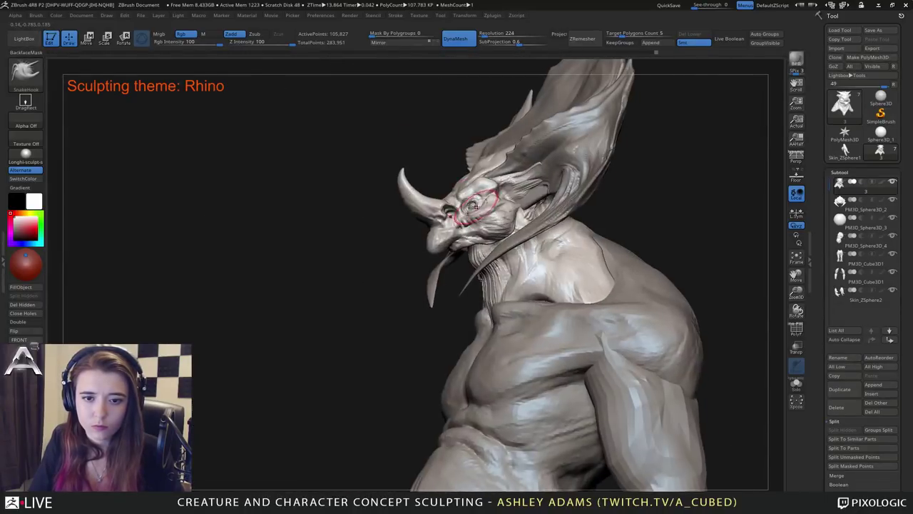
Reselect the head mesh, reduce the SnakeHook brush size and adjust the face around the eye from above.
right_drag(480, 278, 500, 228)
key(w)
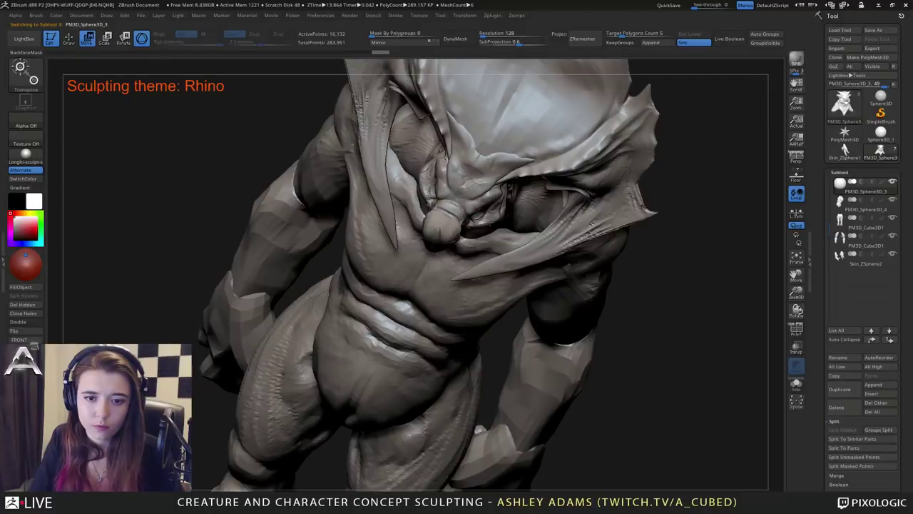
alt+click(468, 160)
right_click(467, 163)
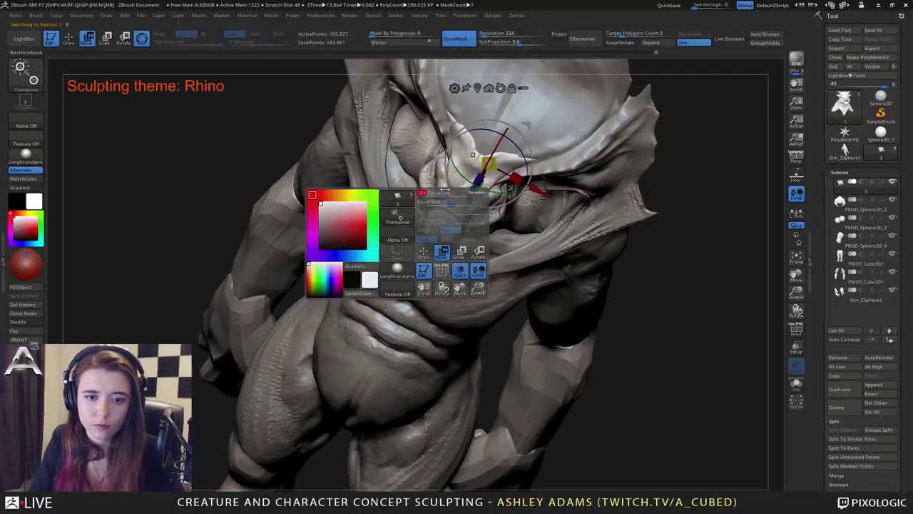
key(q)
right_click(397, 245)
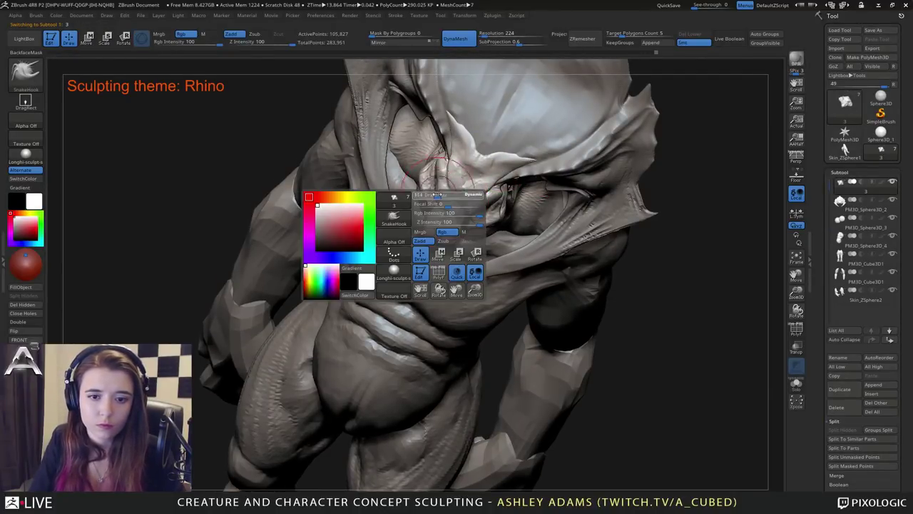
drag(443, 200, 442, 183)
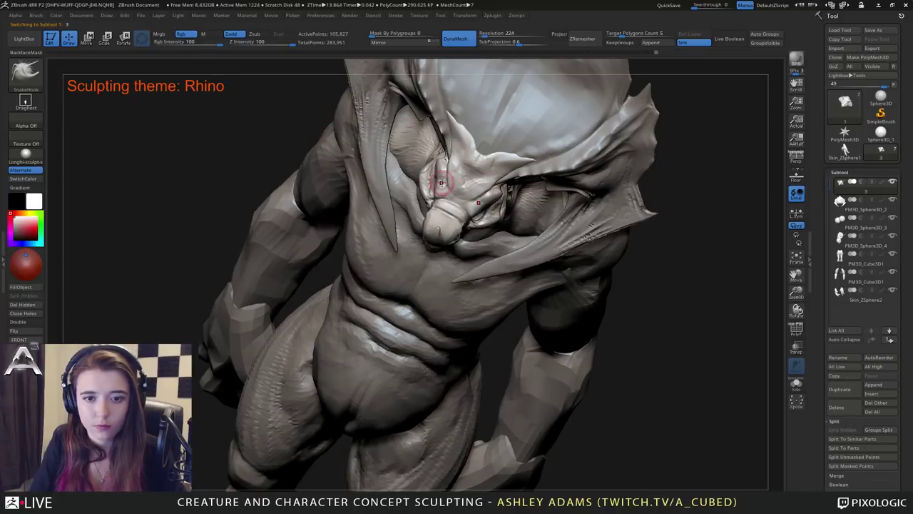
Refine the eye socket and brow with small SnakeHook pulls from front and side views.
ctrl+right_drag(442, 180, 468, 217)
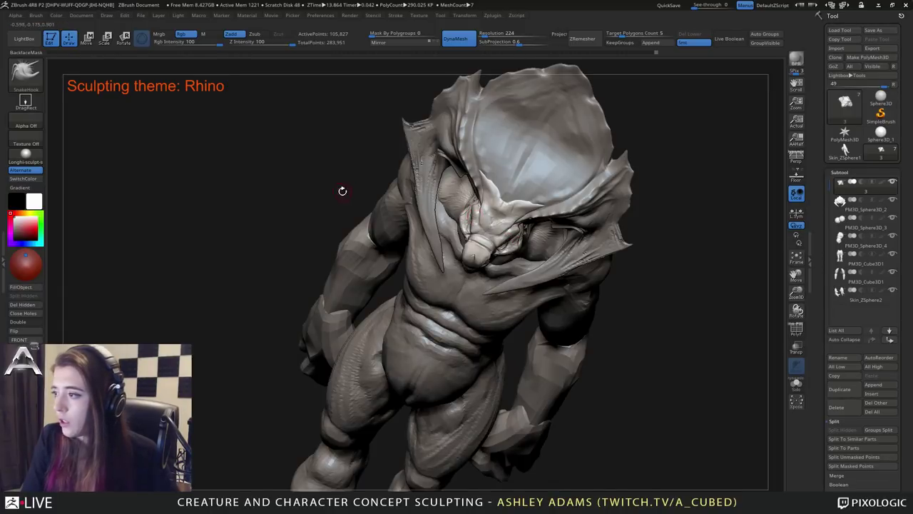
right_drag(524, 257, 482, 251)
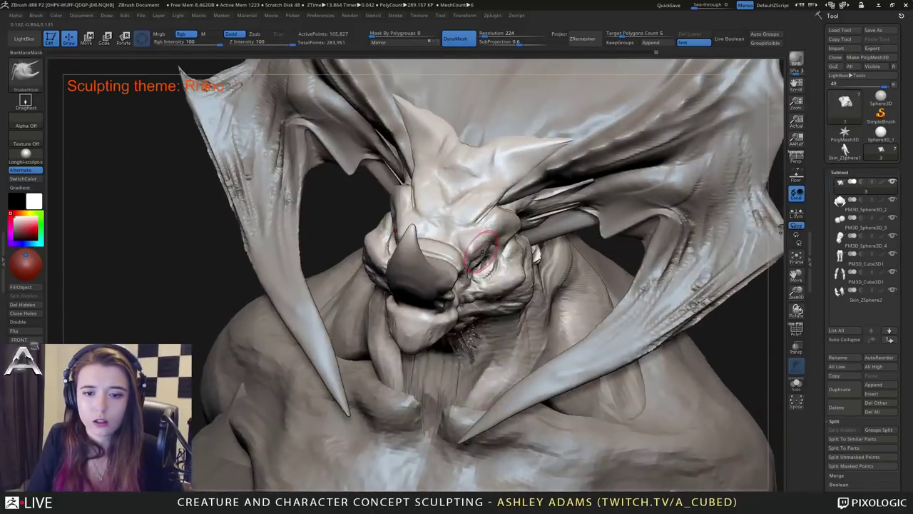
drag(482, 247, 506, 207)
right_drag(500, 268, 485, 222)
mouse_move(485, 246)
mouse_down()
mouse_move(462, 237)
mouse_move(482, 248)
mouse_up()
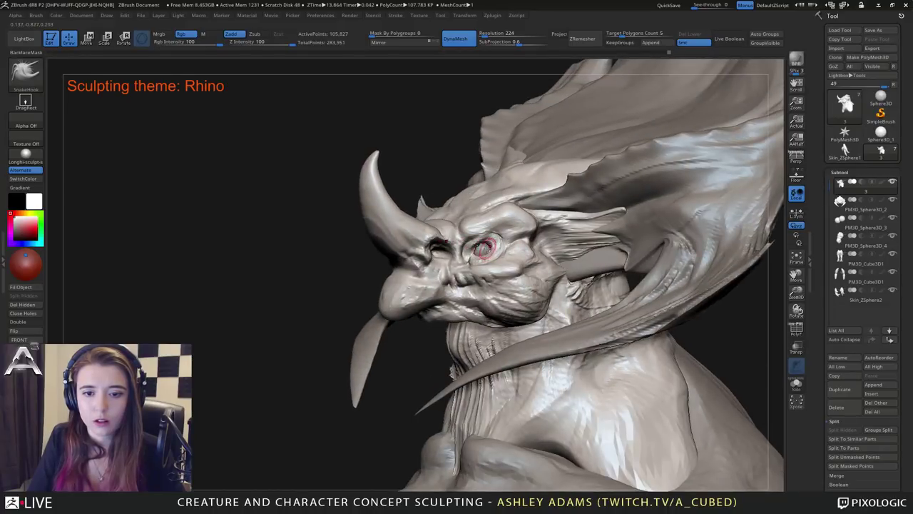
alt+click(484, 249)
mouse_move(484, 249)
right_down()
mouse_move(526, 260)
mouse_move(512, 131)
mouse_move(470, 209)
right_up()
key(w)
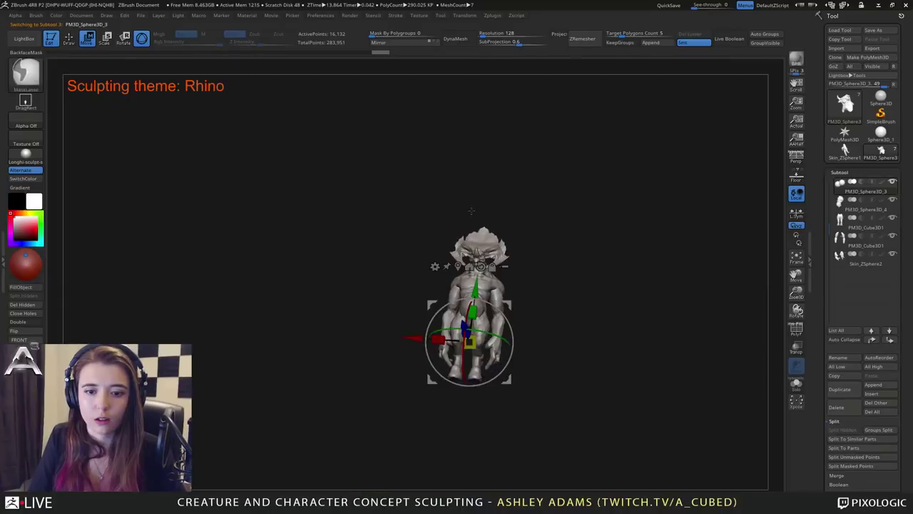
alt+click(488, 260)
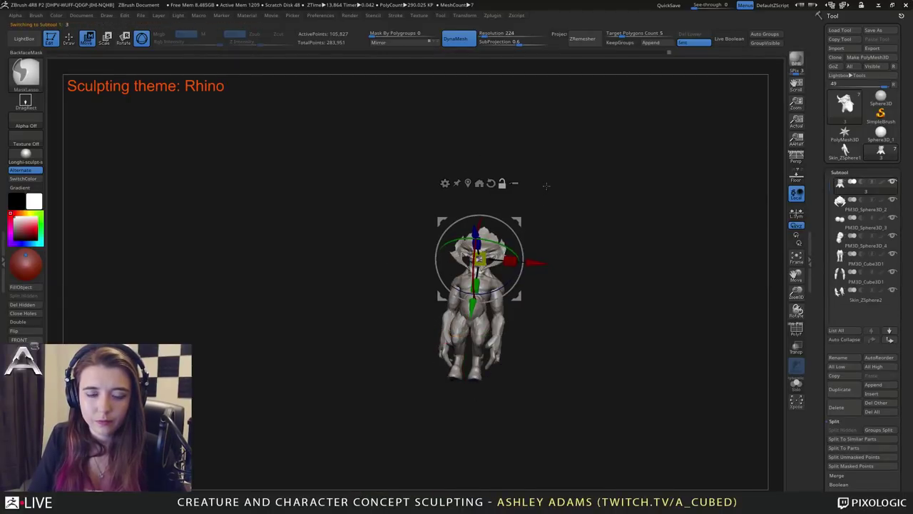
ctrl+right_drag(546, 186, 749, 435)
right_drag(713, 400, 542, 385)
key(q)
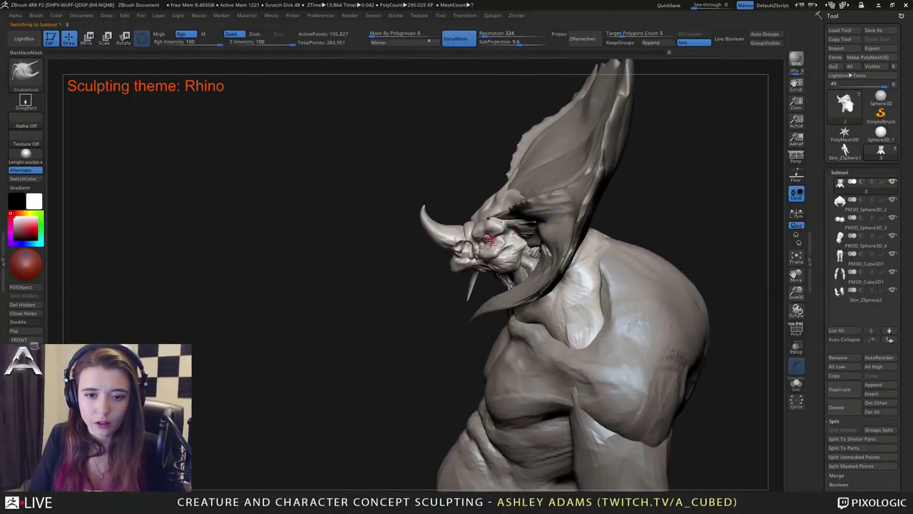
Select the eyeball mesh, realign and centre its transform gizmo, and shift it sideways along the X axis.
alt+click(489, 240)
ctrl+right_drag(492, 242, 492, 157)
right_drag(519, 251, 613, 247)
key(w)
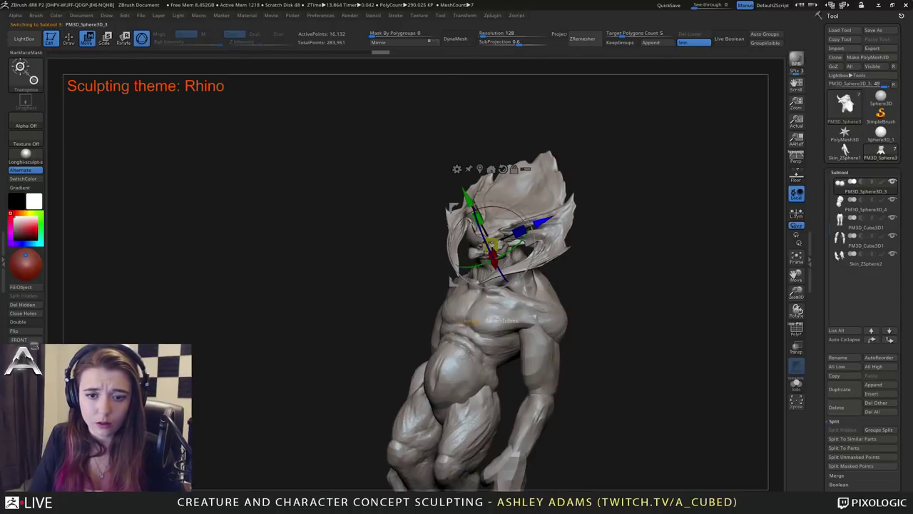
right_drag(542, 178, 568, 335)
alt+click(503, 169)
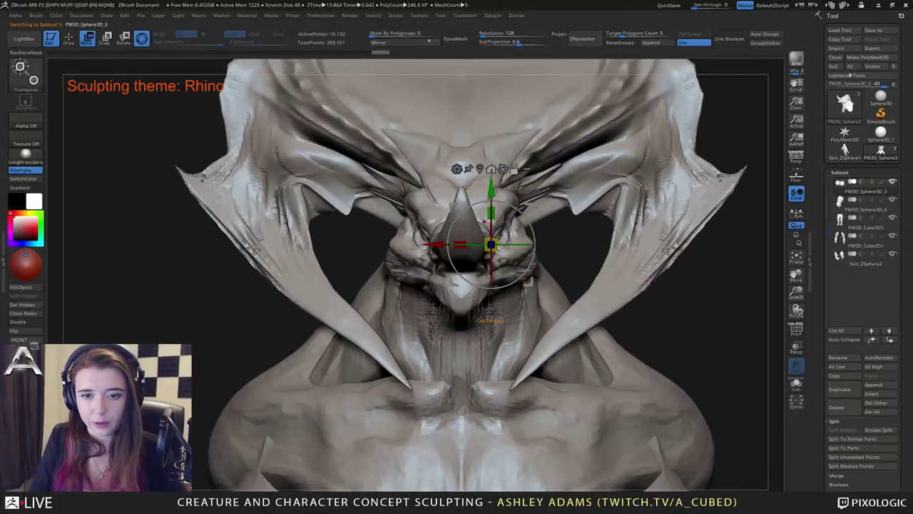
alt+click(480, 169)
ctrl+right_drag(524, 166, 517, 236)
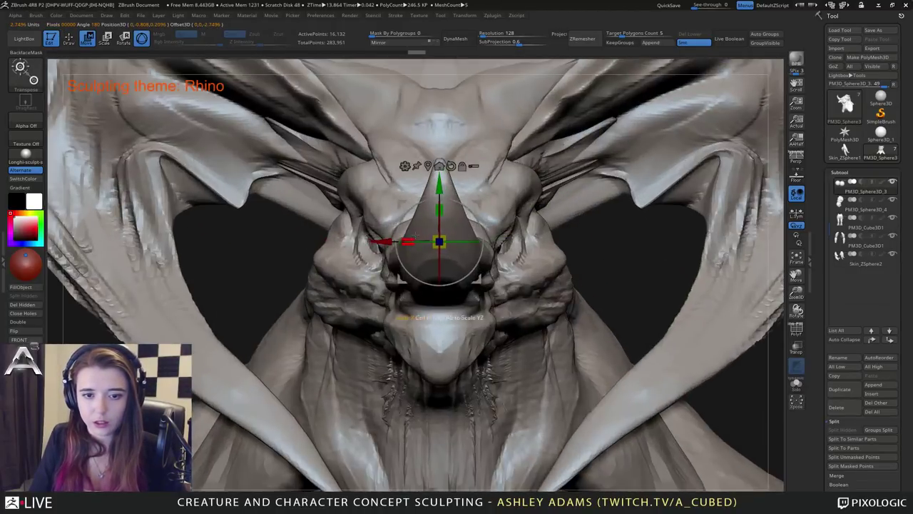
drag(386, 241, 409, 241)
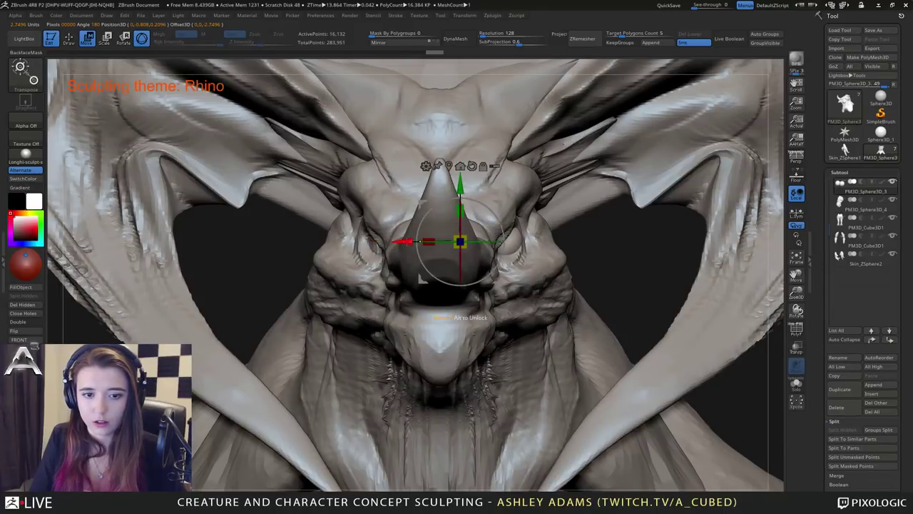
Undo the last gizmo move and shift the eye spheres sideways to seat them in the eye sockets.
key(ctrl+z)
right_drag(496, 182, 478, 175)
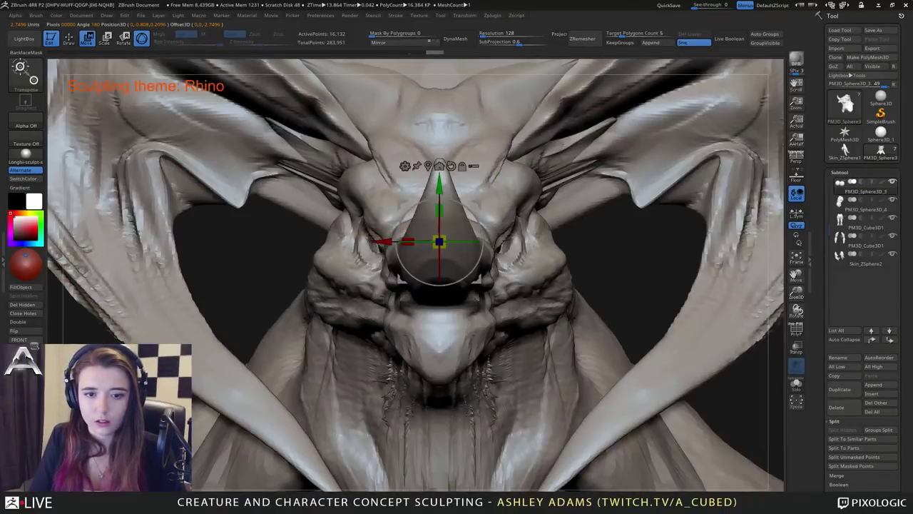
drag(387, 240, 439, 241)
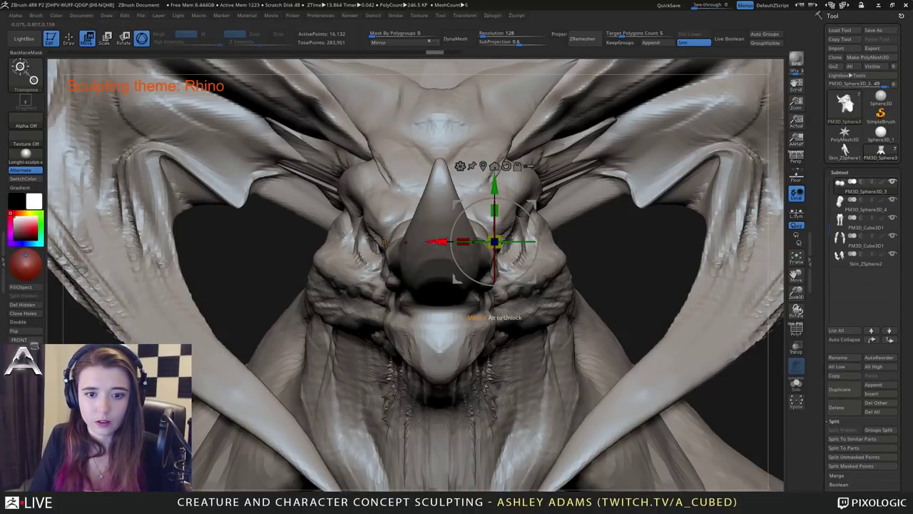
drag(437, 241, 448, 241)
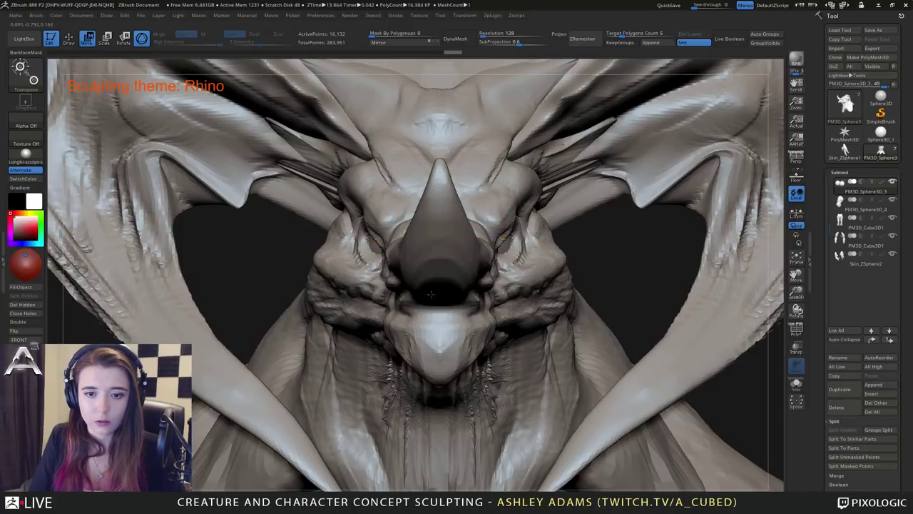
right_drag(606, 299, 553, 306)
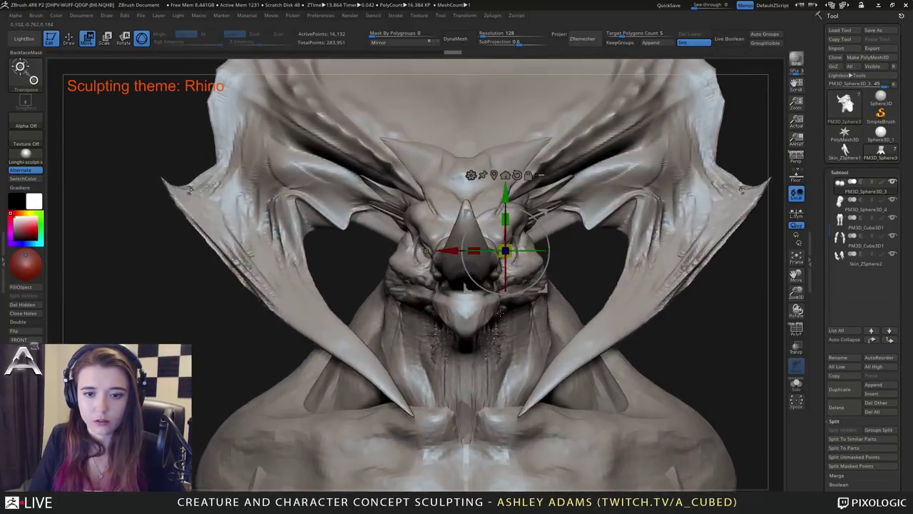
drag(452, 250, 455, 248)
key(q)
Select the head mesh and reshape the nose horn with the SnakeHook brush.
ctrl+right_drag(549, 268, 550, 235)
mouse_move(549, 235)
right_down()
mouse_move(452, 233)
mouse_move(485, 252)
right_up()
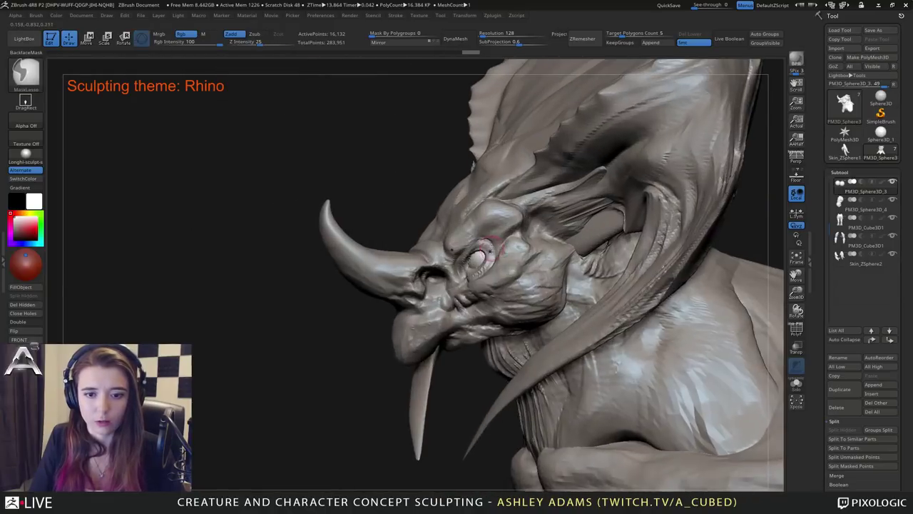
mouse_move(436, 239)
right_down()
mouse_move(474, 246)
mouse_move(425, 303)
right_up()
alt+click(471, 247)
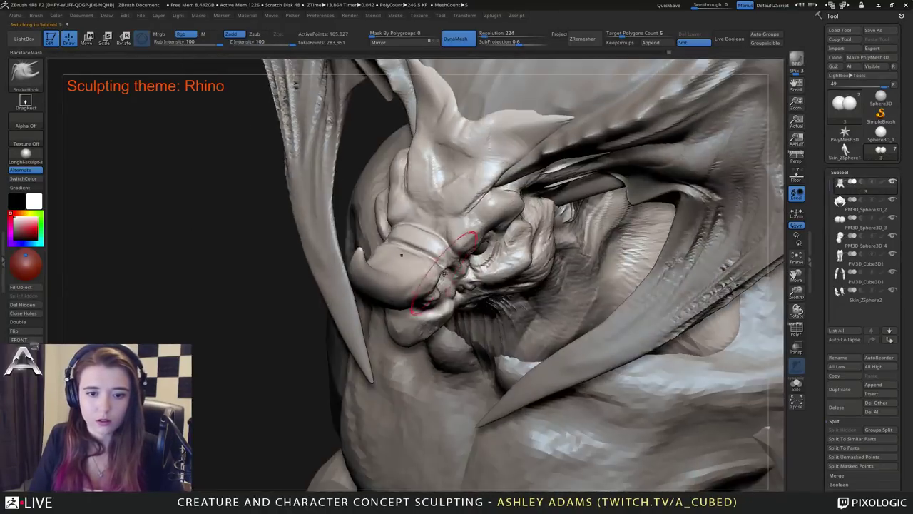
key(space)
mouse_move(437, 264)
mouse_down()
mouse_move(430, 274)
mouse_move(436, 264)
mouse_up()
key(space)
right_drag(435, 263, 449, 286)
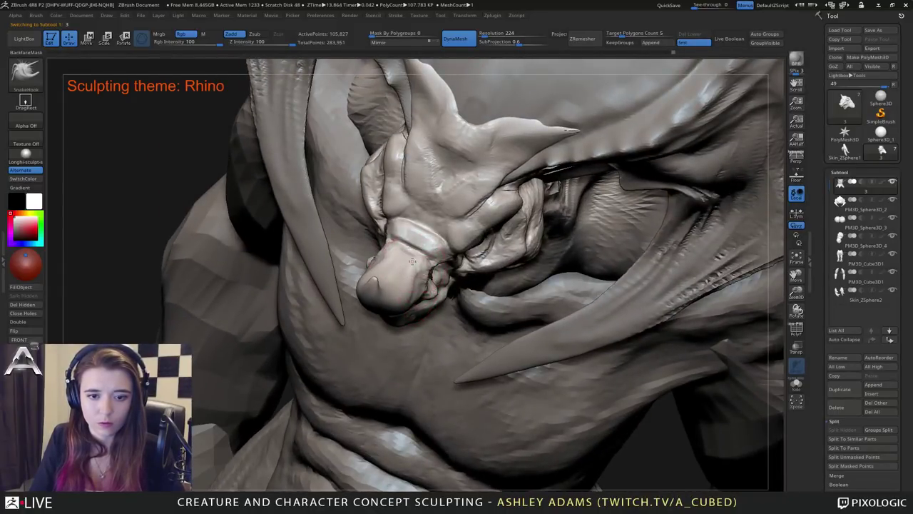
right_drag(431, 274, 403, 317)
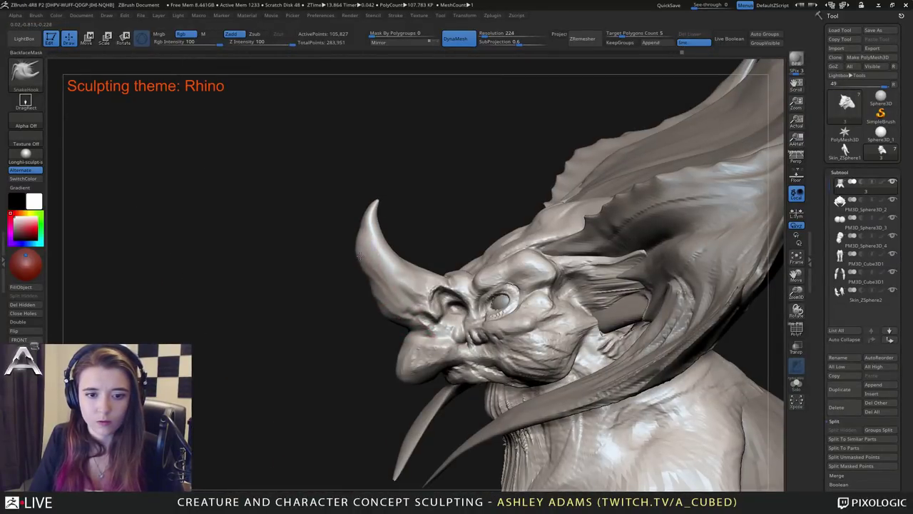
mouse_move(360, 227)
right_down()
mouse_move(367, 221)
mouse_move(469, 262)
mouse_move(481, 222)
mouse_move(382, 207)
mouse_move(417, 187)
mouse_move(397, 209)
mouse_move(400, 224)
mouse_move(429, 222)
mouse_move(403, 212)
mouse_move(452, 220)
mouse_move(436, 190)
right_up()
Smooth the horn area of the head and add fullness with the Inflat brush.
key(shift)
key(space)
key(space)
key(b)
key(i)
key(n)
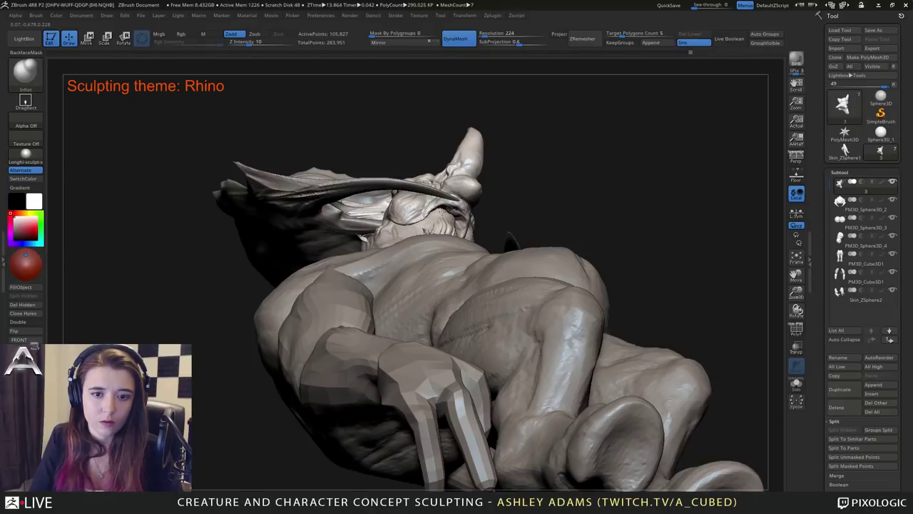
right_drag(436, 189, 456, 214)
Pull out the loose throat skin and adjust the base of the neck with the SnakeHook brush.
key(b)
key(s)
key(k)
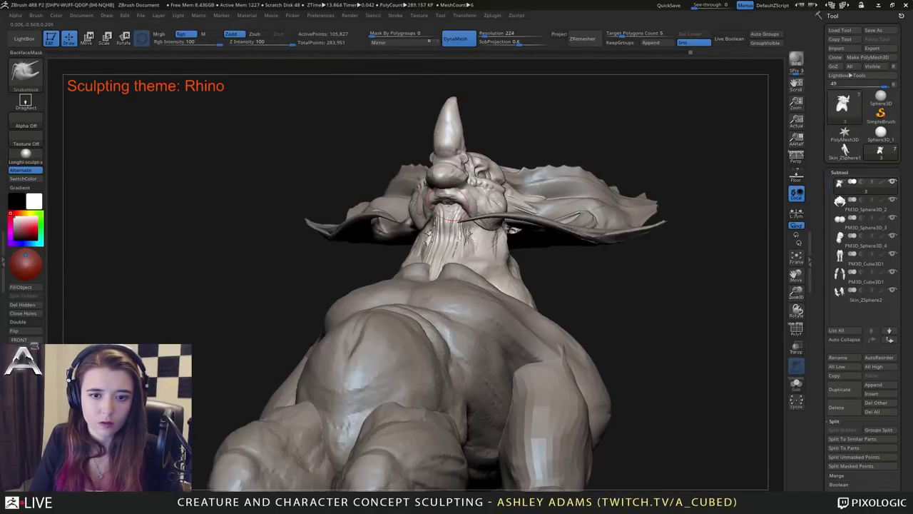
right_drag(411, 228, 451, 225)
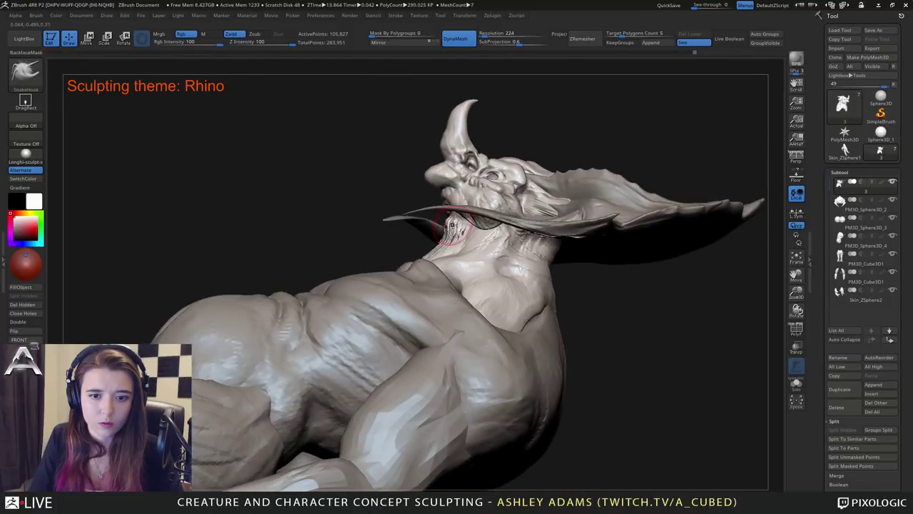
drag(451, 226, 446, 238)
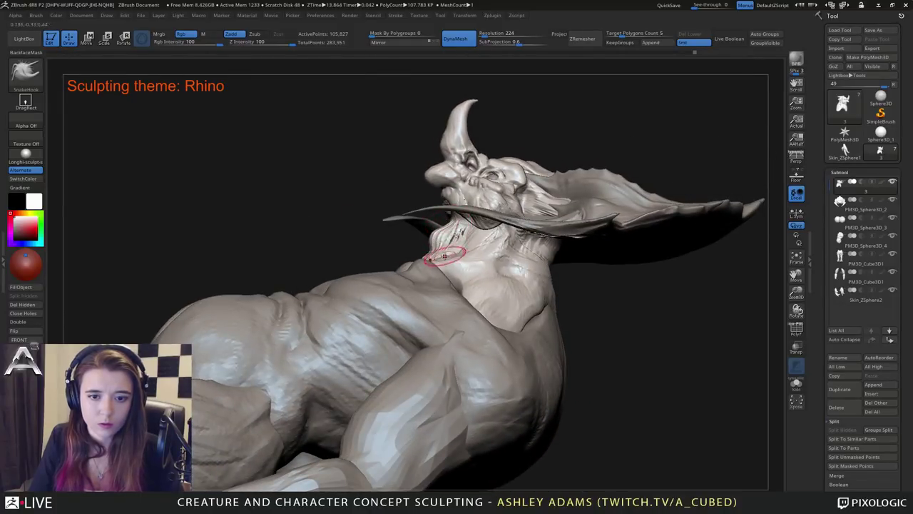
mouse_move(446, 239)
right_down()
mouse_move(467, 280)
mouse_move(442, 224)
right_up()
mouse_move(442, 224)
mouse_down()
mouse_move(433, 213)
mouse_move(430, 227)
mouse_up()
drag(410, 192, 402, 204)
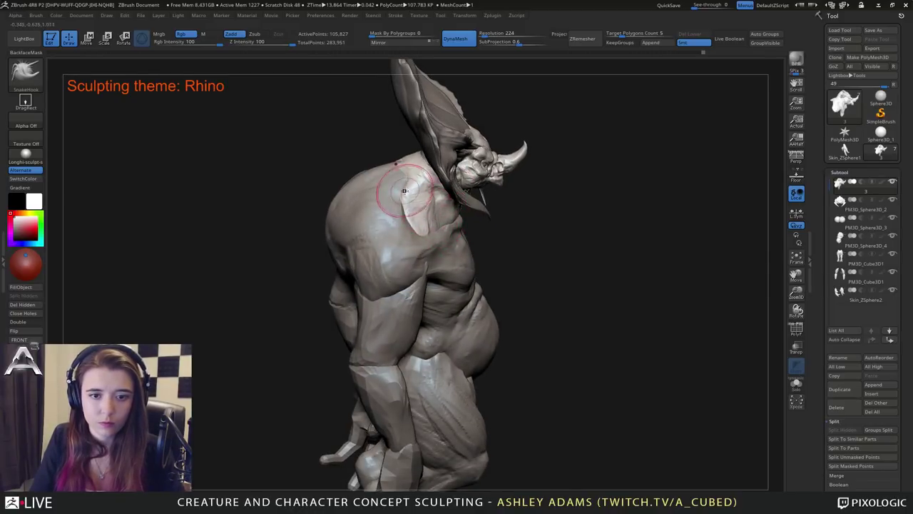
mouse_move(408, 183)
right_down()
mouse_move(397, 192)
mouse_move(432, 212)
mouse_move(422, 253)
mouse_move(415, 239)
mouse_move(435, 207)
mouse_move(404, 184)
right_up()
Adjust the SnakeHook brush's draw size on the torso mesh and reselect the head and neck mesh.
alt+click(379, 183)
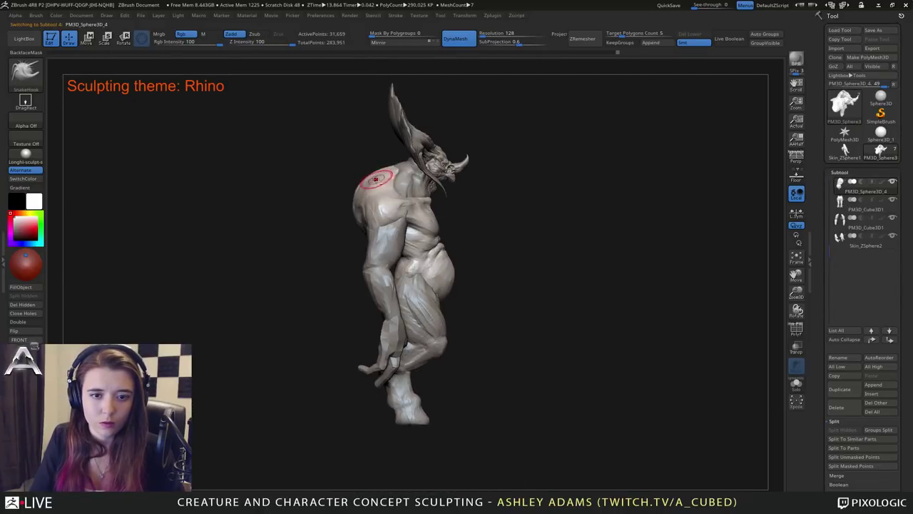
right_click(378, 179)
alt+right_drag(344, 154, 387, 159)
right_click(433, 194)
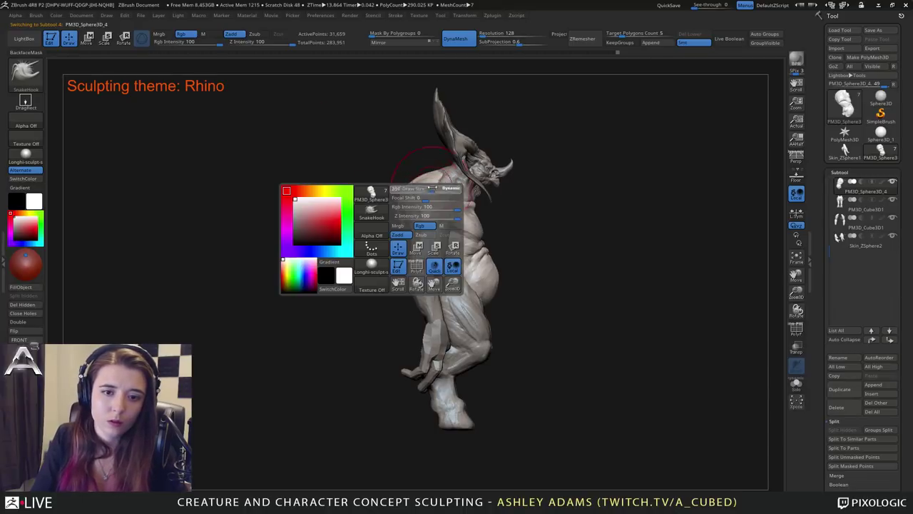
drag(421, 181, 419, 173)
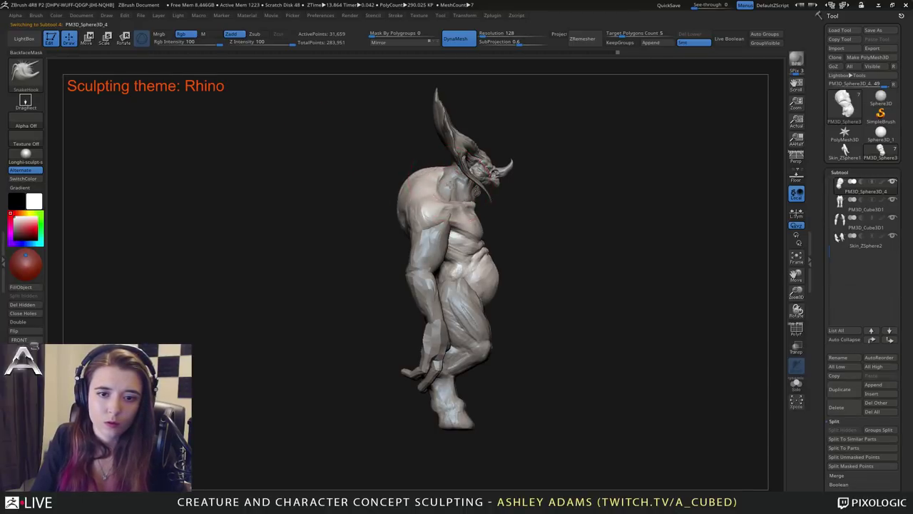
alt+click(430, 172)
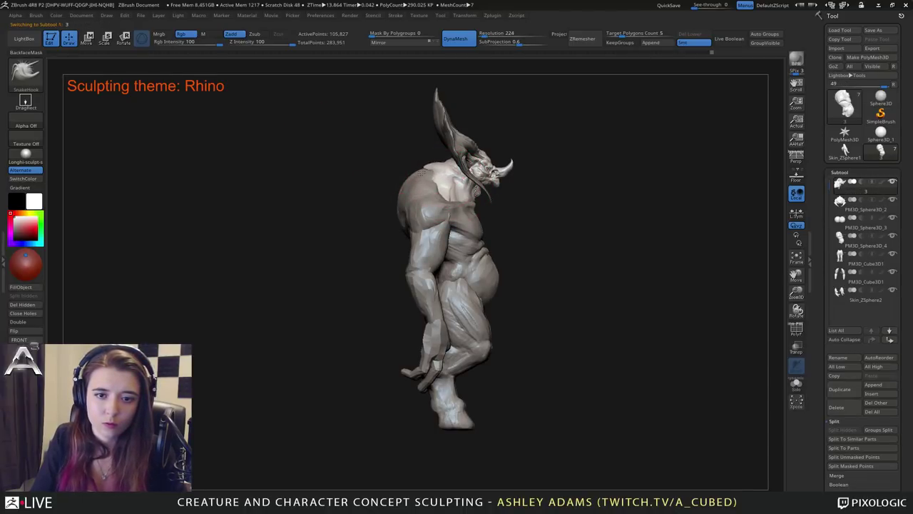
mouse_move(431, 185)
right_down()
mouse_move(369, 189)
mouse_move(403, 200)
mouse_move(449, 190)
mouse_move(445, 223)
right_up()
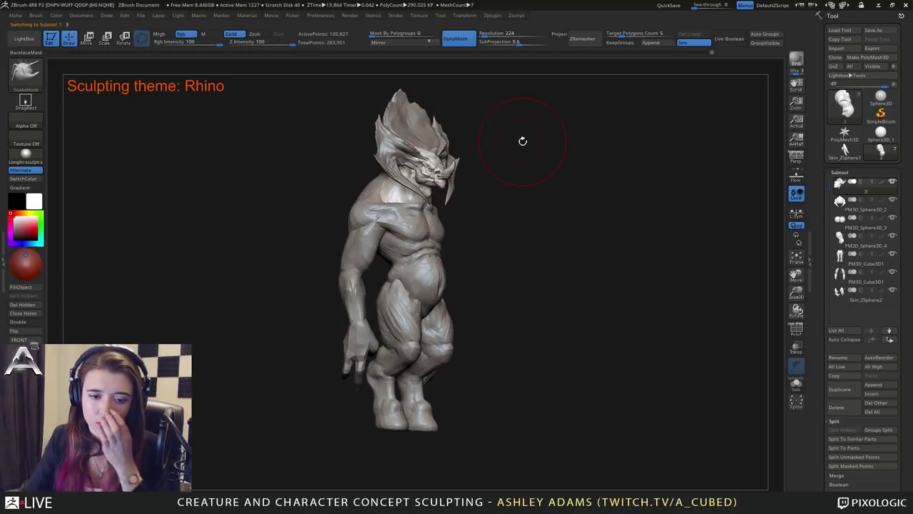
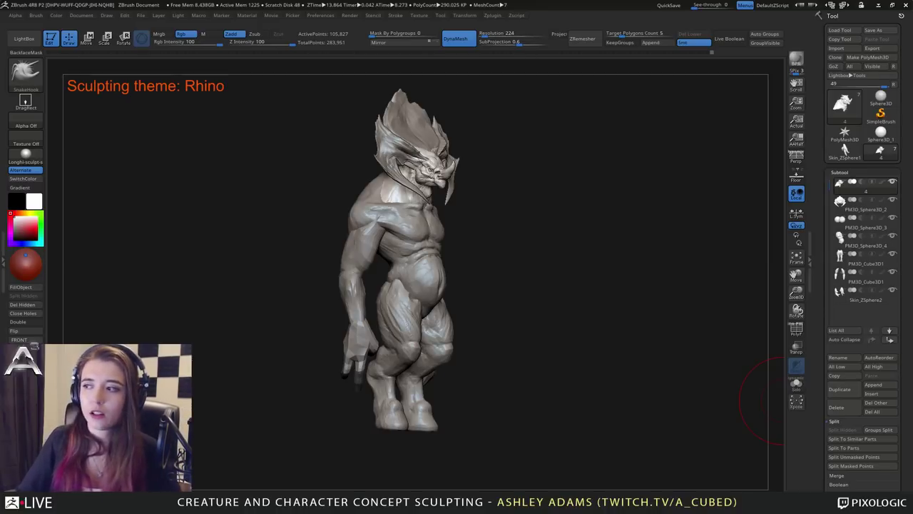
Select the torso mesh and build up the upper chest and shoulder forms with the ClayBuildup brush.
right_drag(783, 401, 499, 335)
mouse_move(442, 238)
right_down()
mouse_move(419, 227)
mouse_move(457, 182)
mouse_move(419, 236)
mouse_move(385, 246)
right_up()
alt+click(414, 211)
right_click(357, 273)
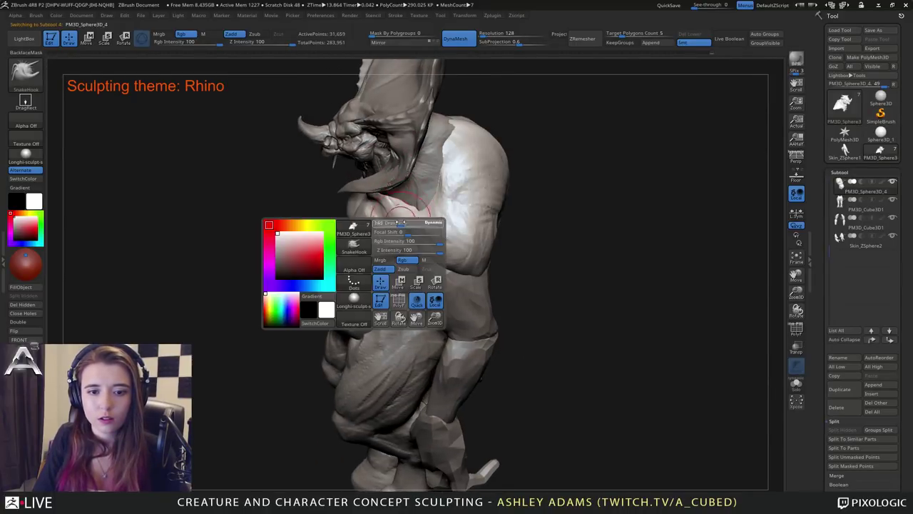
alt+click(426, 268)
mouse_move(426, 267)
right_down()
mouse_move(419, 213)
mouse_move(412, 232)
mouse_move(430, 237)
mouse_move(424, 229)
right_up()
alt+click(437, 234)
key(b)
key(c)
key(b)
mouse_move(423, 228)
mouse_down()
mouse_move(376, 234)
mouse_move(396, 247)
mouse_move(361, 249)
mouse_up()
right_drag(393, 249, 380, 253)
mouse_move(404, 243)
mouse_down()
mouse_move(378, 251)
mouse_move(386, 247)
mouse_up()
mouse_move(450, 249)
right_down()
mouse_move(425, 255)
mouse_move(462, 263)
right_up()
Select the arms mesh and reshape the upper arms below the shoulders with the SnakeHook brush.
alt+click(428, 266)
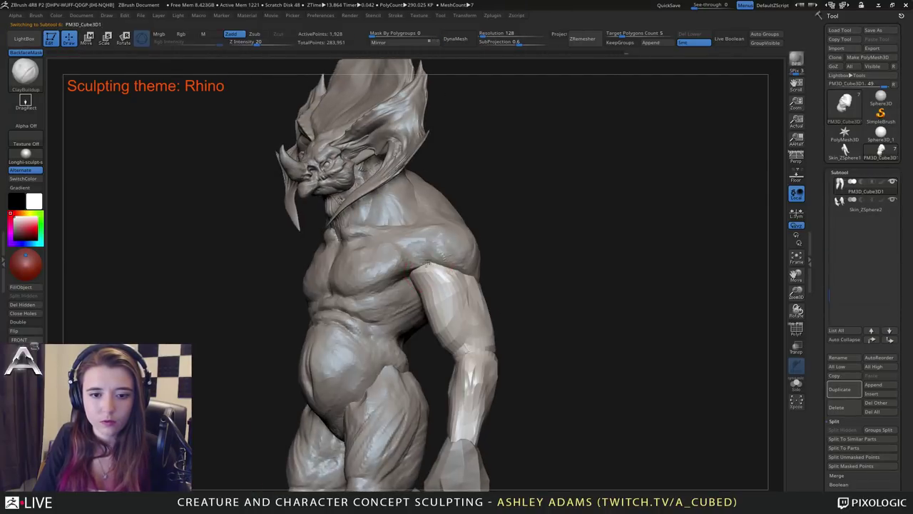
right_drag(405, 276, 425, 256)
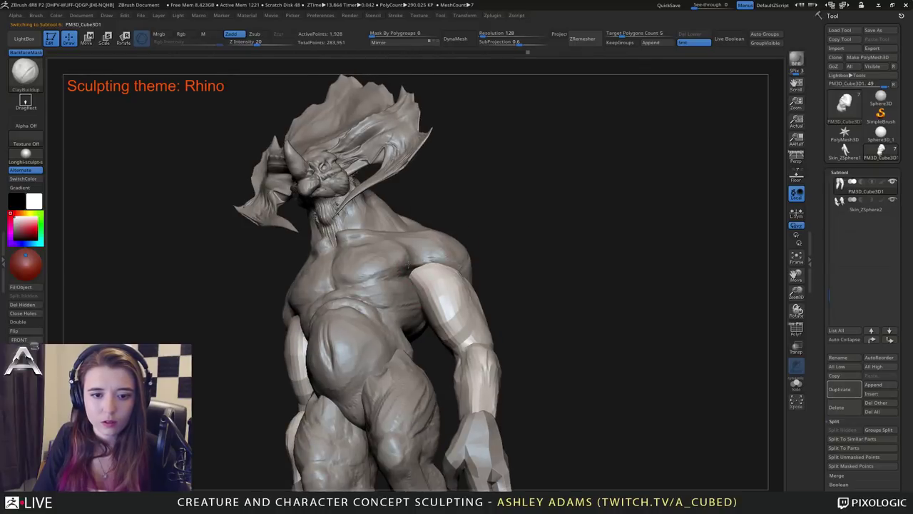
key(b)
key(s)
key(h)
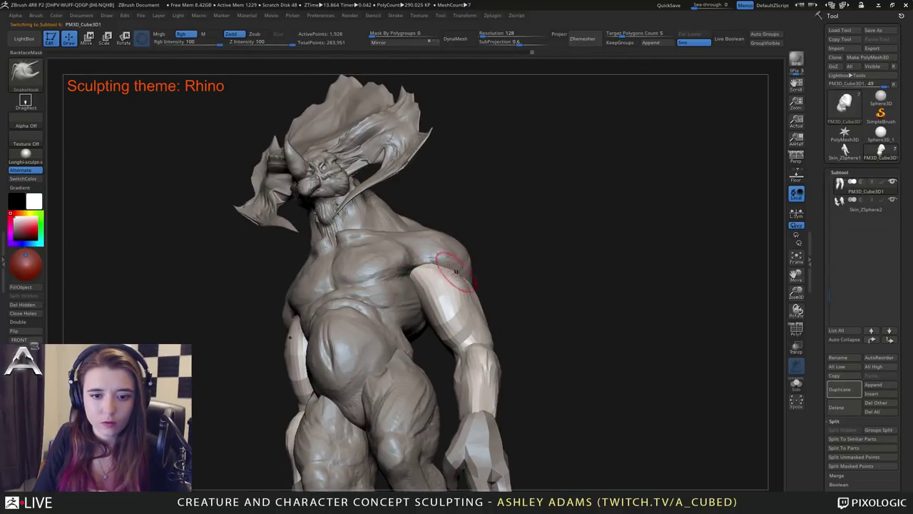
drag(464, 284, 456, 288)
mouse_move(457, 289)
right_down()
mouse_move(480, 306)
mouse_move(448, 305)
right_up()
drag(430, 274, 419, 294)
right_drag(414, 303, 421, 299)
alt+right_drag(303, 339, 316, 302)
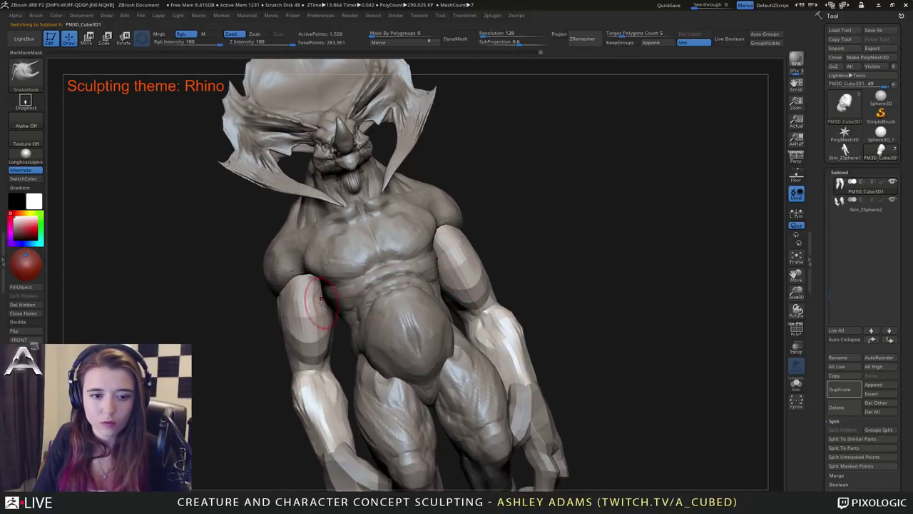
drag(317, 305, 323, 304)
mouse_move(318, 313)
alt+right_down()
mouse_move(345, 259)
mouse_move(359, 303)
alt+right_up()
mouse_move(361, 303)
mouse_down()
mouse_move(356, 171)
mouse_move(342, 244)
mouse_move(313, 137)
mouse_move(335, 191)
mouse_up()
Select the torso mesh and adjust the shoulder and upper-back silhouette with the SnakeHook brush.
alt+click(336, 191)
right_drag(336, 191, 365, 196)
drag(326, 196, 328, 208)
right_drag(389, 204, 349, 199)
mouse_move(349, 199)
mouse_down()
mouse_move(334, 199)
mouse_move(332, 213)
mouse_up()
ctrl+right_drag(334, 223, 332, 208)
mouse_move(331, 207)
mouse_down()
mouse_move(366, 214)
mouse_move(367, 188)
mouse_up()
key(space)
ctrl+right_drag(398, 237, 400, 216)
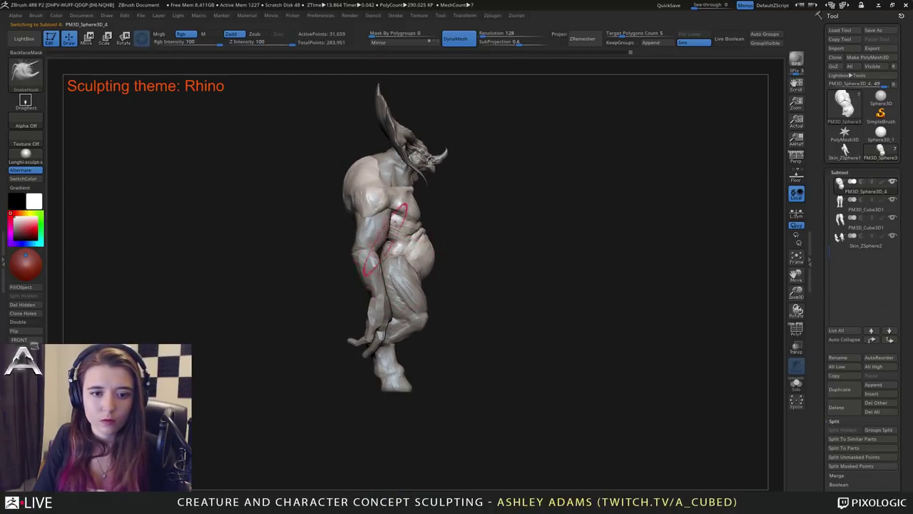
Select the arms mesh, resize the brush and pull the forearms and elbows into a fuller side profile.
alt+click(372, 241)
key(space)
key(space)
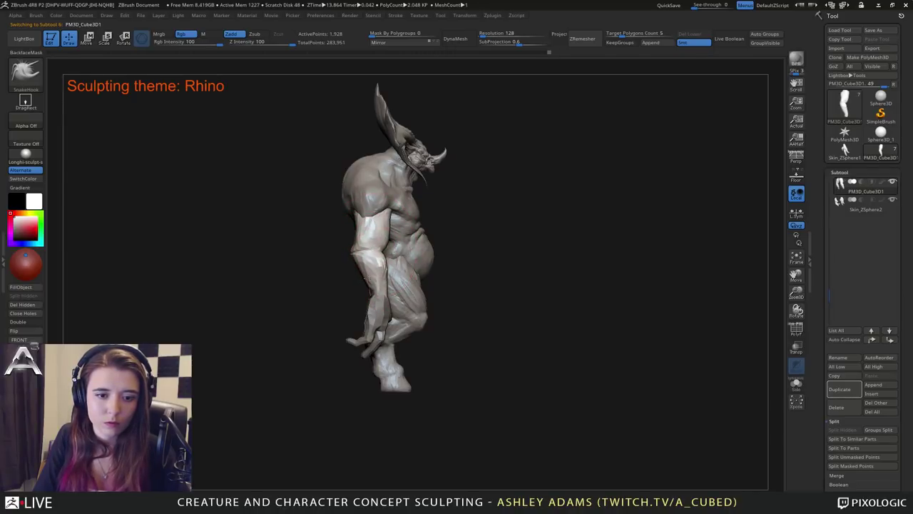
drag(366, 278, 381, 289)
key(space)
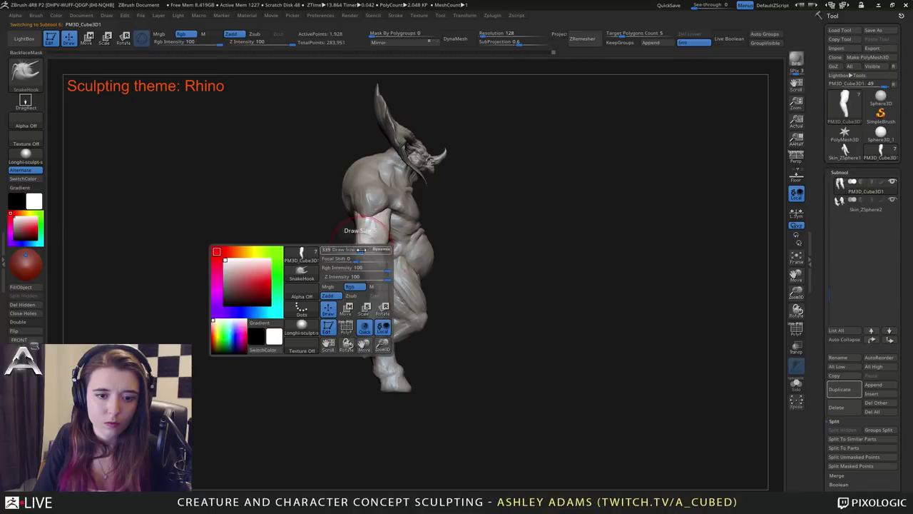
right_drag(364, 250, 418, 265)
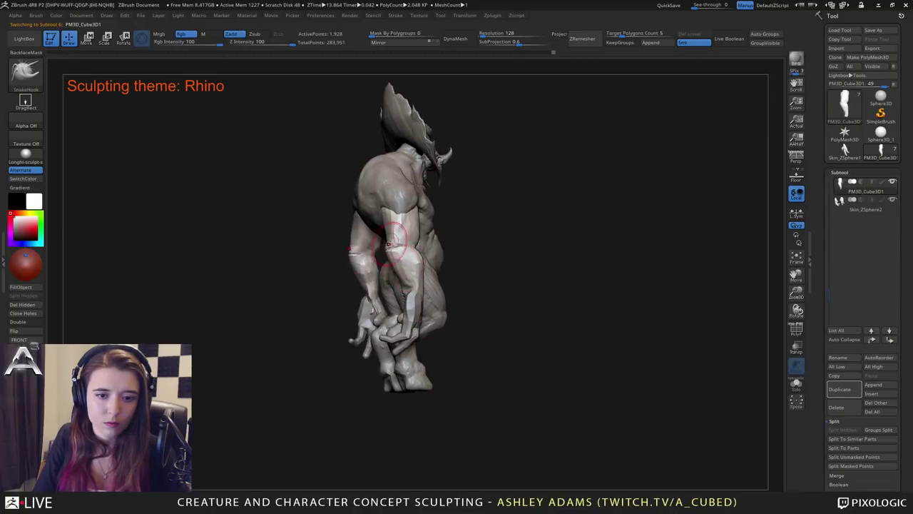
drag(390, 217, 385, 208)
right_drag(405, 214, 384, 219)
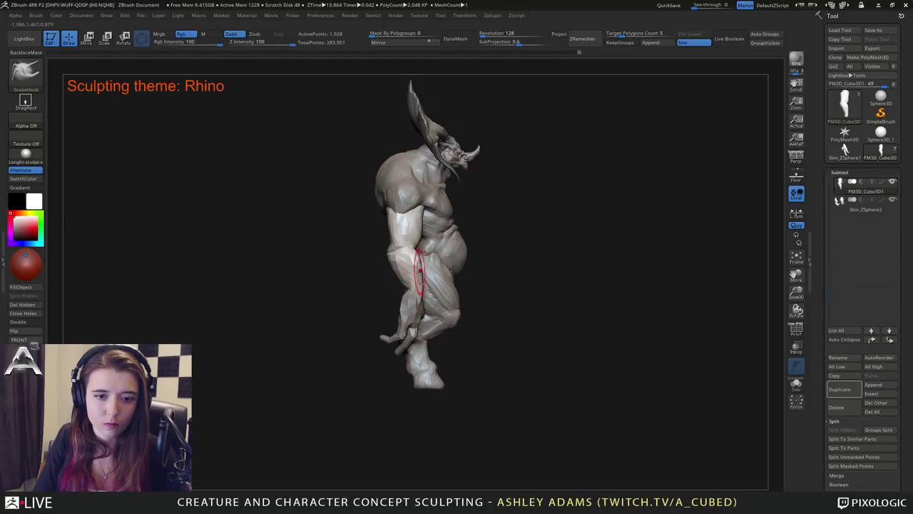
Smooth and refine the backs of the upper arms and elbows on the arms mesh.
mouse_move(421, 211)
right_down()
mouse_move(386, 216)
mouse_move(510, 264)
mouse_move(522, 246)
mouse_move(515, 223)
mouse_move(535, 193)
right_up()
shift+drag(533, 197, 513, 211)
mouse_move(515, 210)
right_down()
mouse_move(502, 197)
mouse_move(528, 214)
mouse_move(488, 236)
mouse_move(520, 251)
mouse_move(486, 268)
mouse_move(495, 265)
right_up()
alt+click(514, 204)
alt+click(511, 207)
right_click(522, 250)
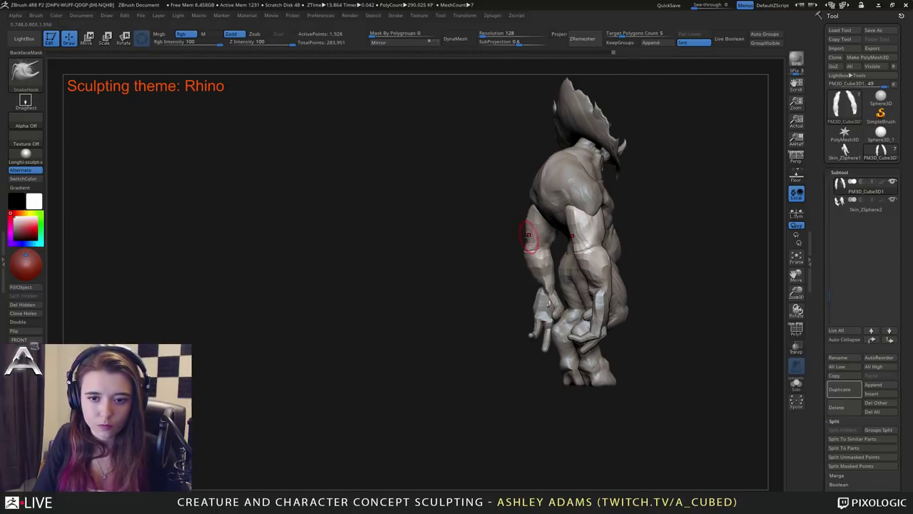
mouse_move(528, 236)
right_down()
mouse_move(547, 244)
mouse_move(542, 236)
mouse_move(618, 186)
right_up()
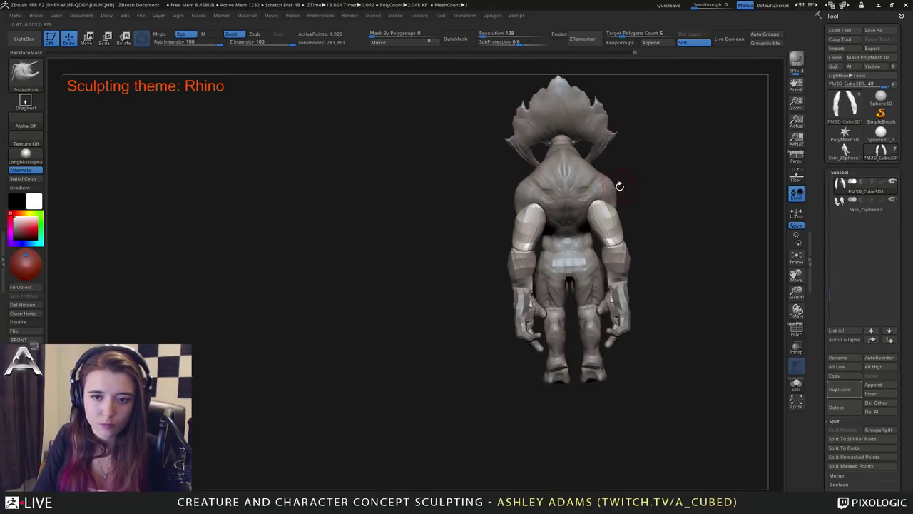
Adjust the rear shoulders where the torso meets the upper arms, and undo the last change.
alt+click(564, 200)
mouse_move(564, 200)
right_down()
mouse_move(542, 209)
mouse_move(568, 205)
mouse_move(540, 196)
mouse_move(593, 202)
mouse_move(542, 203)
right_up()
alt+click(543, 203)
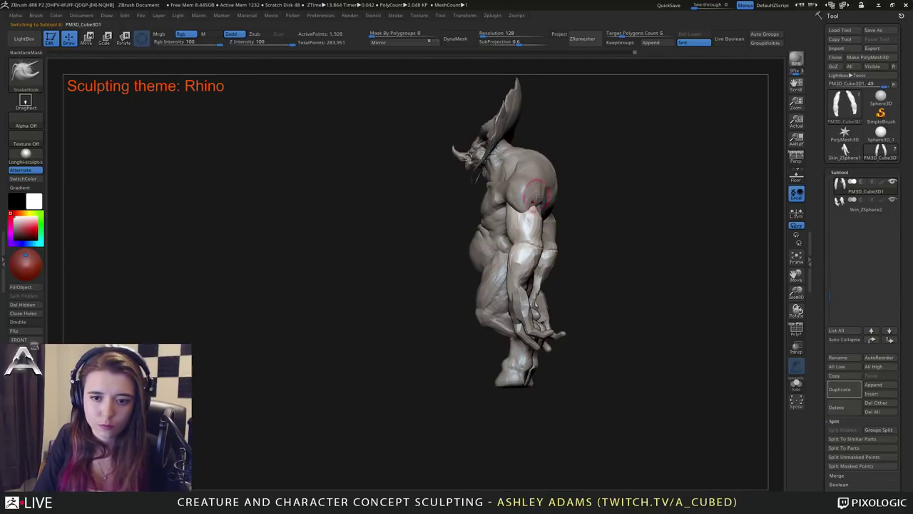
mouse_move(565, 193)
right_down()
mouse_move(538, 199)
mouse_move(547, 204)
right_up()
alt+click(540, 207)
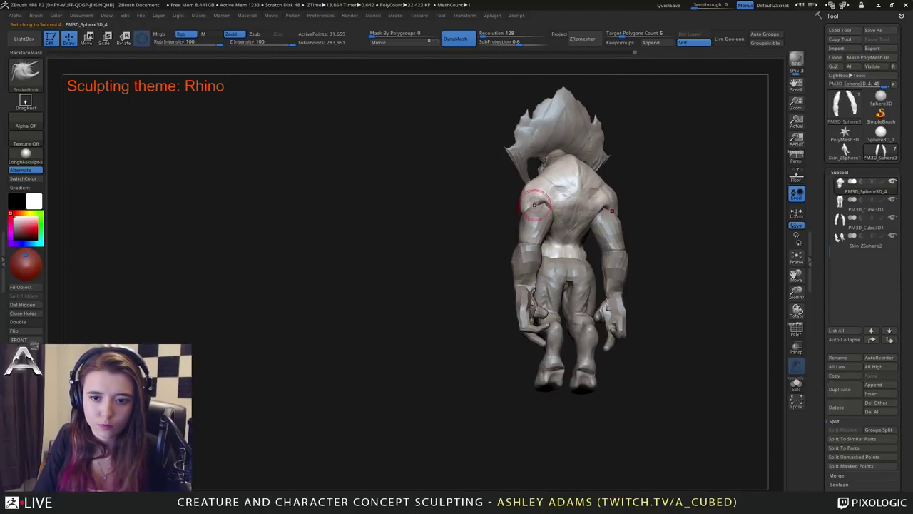
alt+click(535, 209)
alt+click(536, 201)
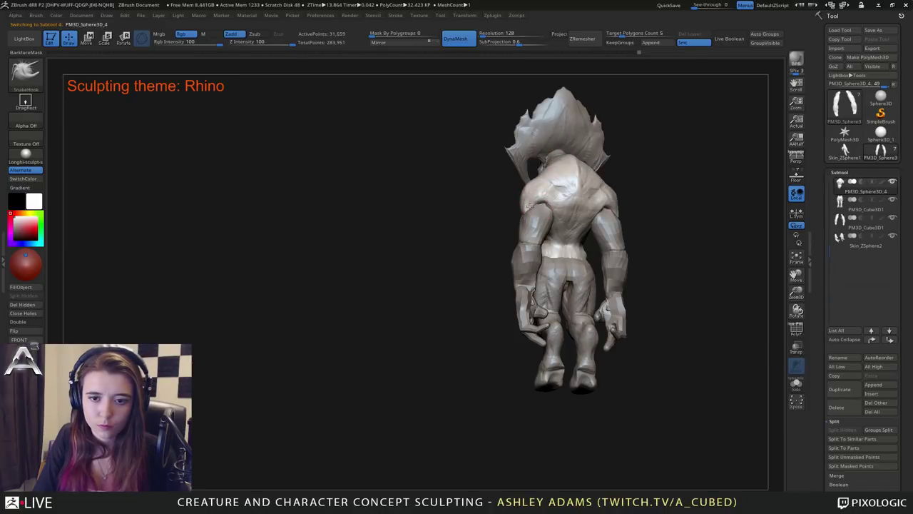
mouse_move(523, 203)
right_down()
mouse_move(549, 202)
mouse_move(541, 201)
mouse_move(574, 177)
right_up()
key(ctrl+z)
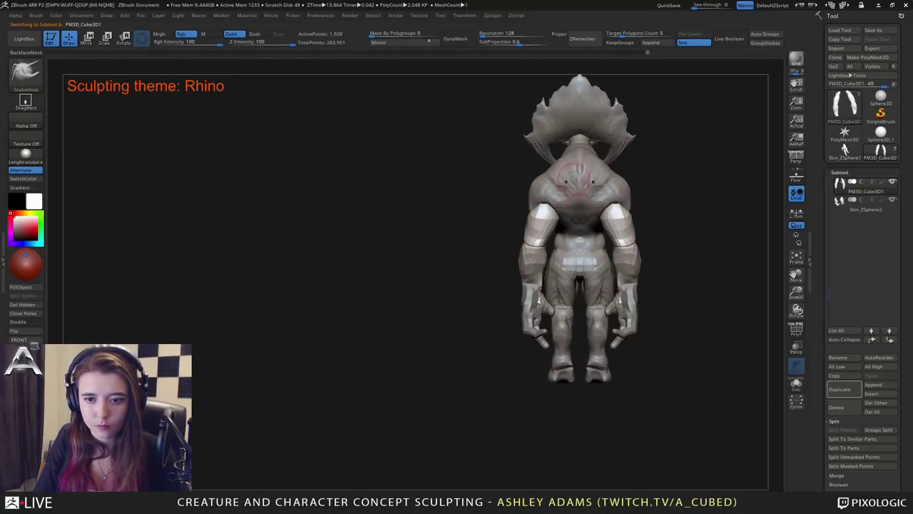
Resize the SnakeHook brush and reshape the backs of the forearms and wrists on the arms mesh.
key(space)
drag(644, 244, 653, 243)
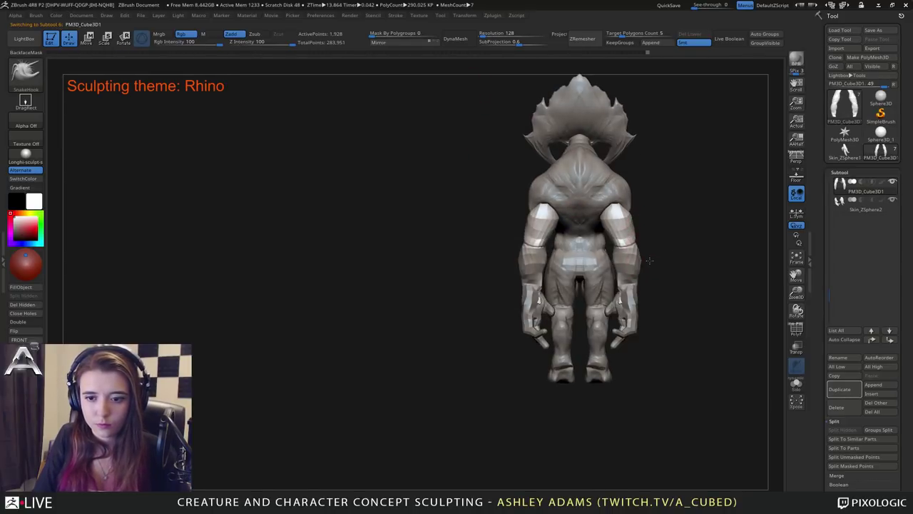
key(space)
right_drag(617, 294, 663, 298)
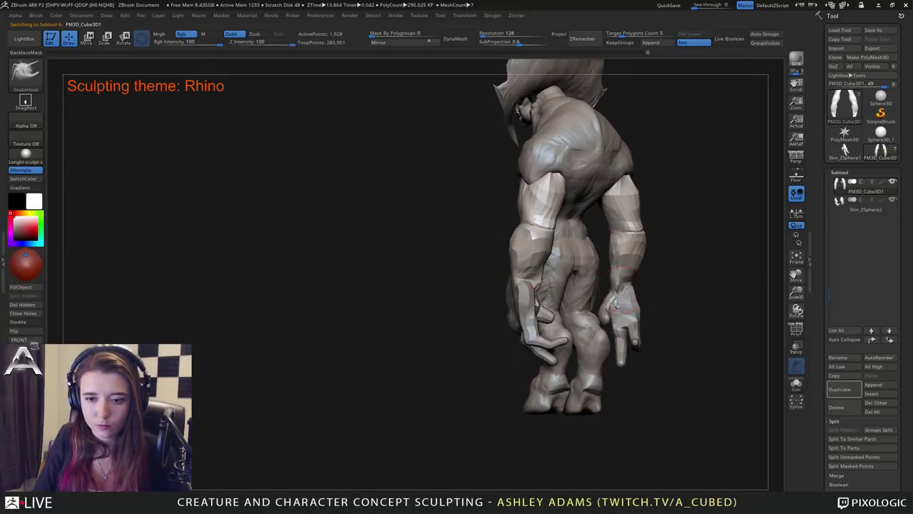
right_click(574, 338)
drag(620, 279, 612, 286)
right_drag(612, 286, 667, 283)
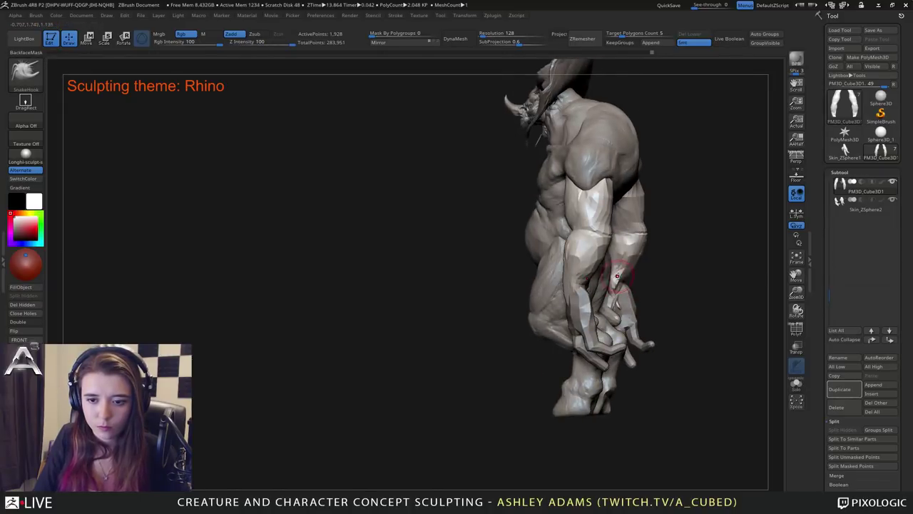
Build up the forearms just above the wrists with ClayBuildup and adjust their outline with SnakeHook.
key(b)
key(c)
key(b)
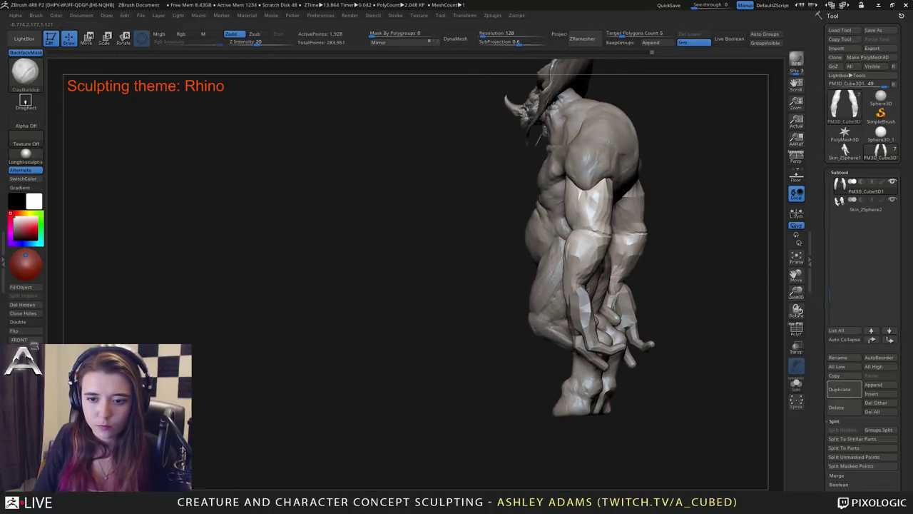
right_drag(639, 274, 593, 287)
key(b)
key(s)
key(h)
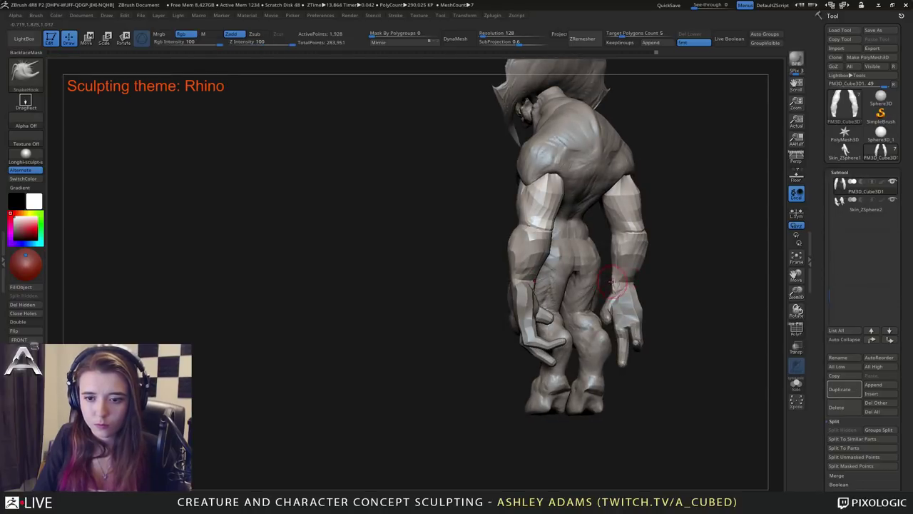
mouse_move(651, 288)
right_down()
mouse_move(587, 285)
mouse_move(635, 284)
right_up()
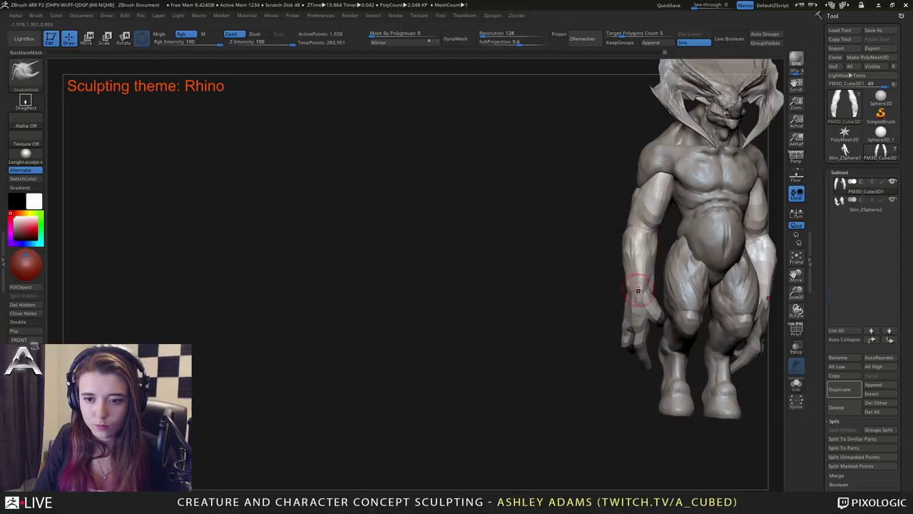
Add volume to the front of the forearms with the ClayBuildup brush.
key(b)
key(c)
key(b)
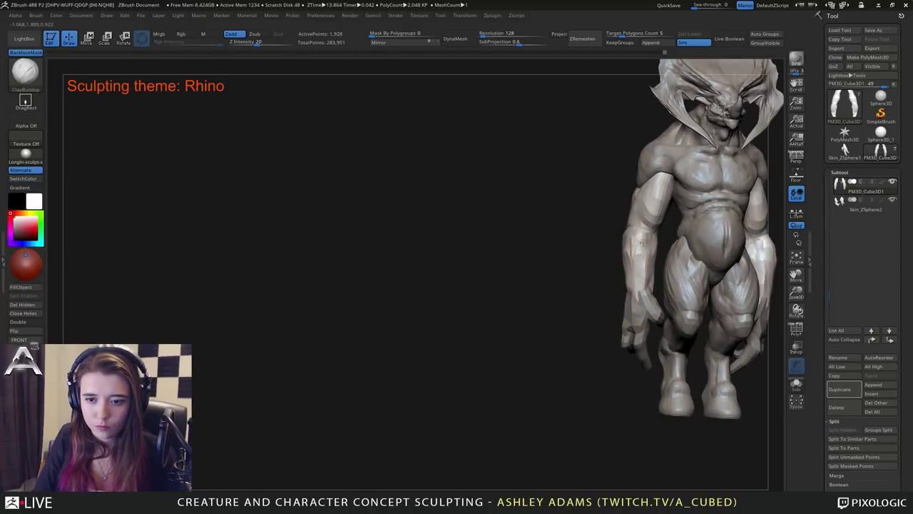
mouse_move(651, 282)
right_down()
mouse_move(655, 303)
mouse_move(657, 278)
mouse_move(624, 254)
mouse_move(632, 281)
mouse_move(599, 308)
right_up()
Return to SnakeHook, change the brush size and adjust the arm silhouette around the elbows and upper arms.
key(b)
key(s)
key(h)
ctrl+right_drag(599, 308, 601, 287)
mouse_move(738, 275)
right_down()
mouse_move(698, 261)
mouse_move(671, 215)
mouse_move(632, 212)
right_up()
key(space)
drag(658, 222, 663, 222)
mouse_move(660, 224)
ctrl+right_down()
mouse_move(656, 271)
mouse_move(604, 184)
mouse_move(575, 187)
ctrl+right_up()
Select the torso mesh and reshape the sides and upper edge of the chest with SnakeHook.
alt+click(599, 180)
alt+right_drag(575, 187, 579, 267)
key(space)
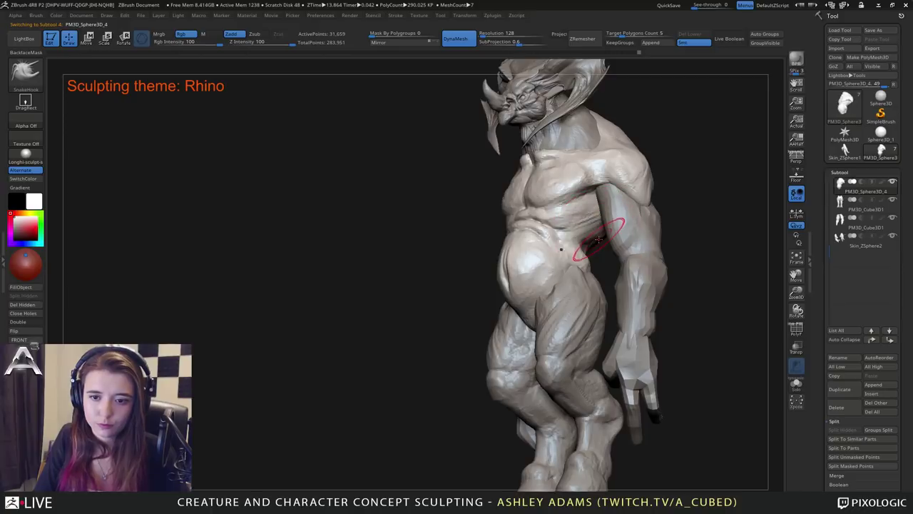
right_drag(592, 223, 595, 210)
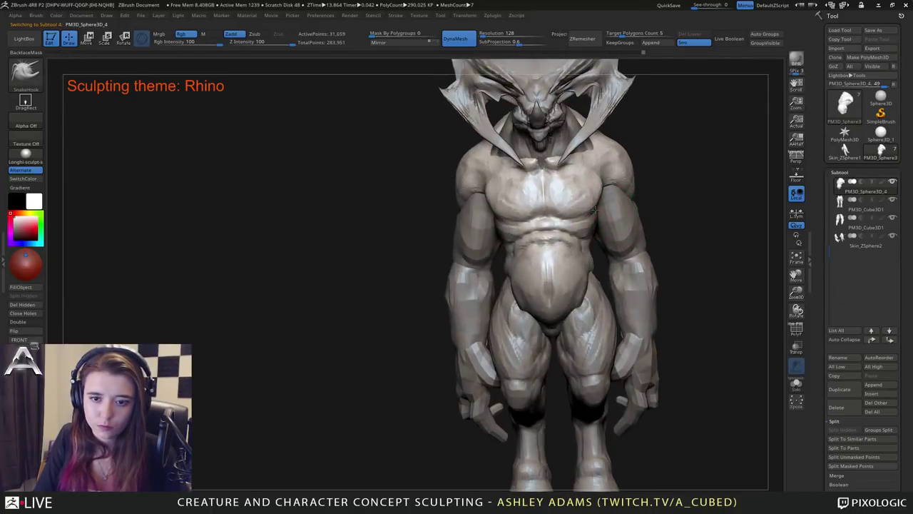
drag(567, 210, 558, 217)
drag(605, 162, 597, 172)
Resize the brush and refine the front-shoulder, collarbone and chest contours on the torso mesh.
key(space)
right_drag(600, 172, 574, 169)
drag(605, 170, 599, 182)
mouse_move(603, 178)
right_down()
mouse_move(627, 182)
mouse_move(578, 165)
right_up()
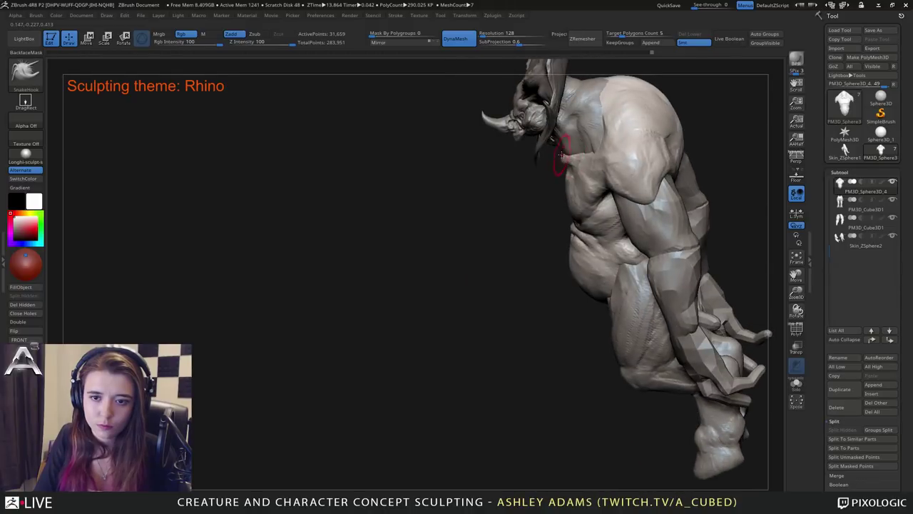
drag(560, 156, 561, 227)
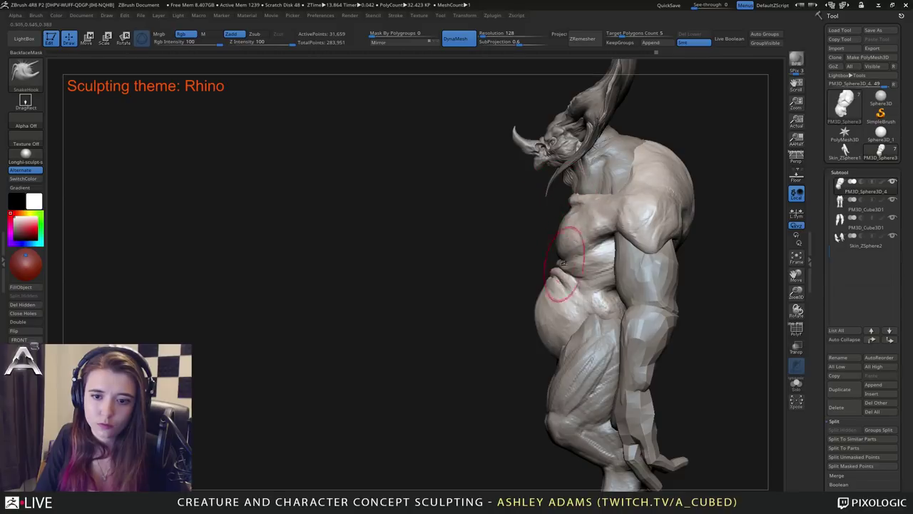
Build up the ribcage and upper abdomen beneath the chest muscles with the ClayBuildup brush.
right_drag(471, 308, 512, 319)
right_click(512, 320)
key(b)
key(c)
key(b)
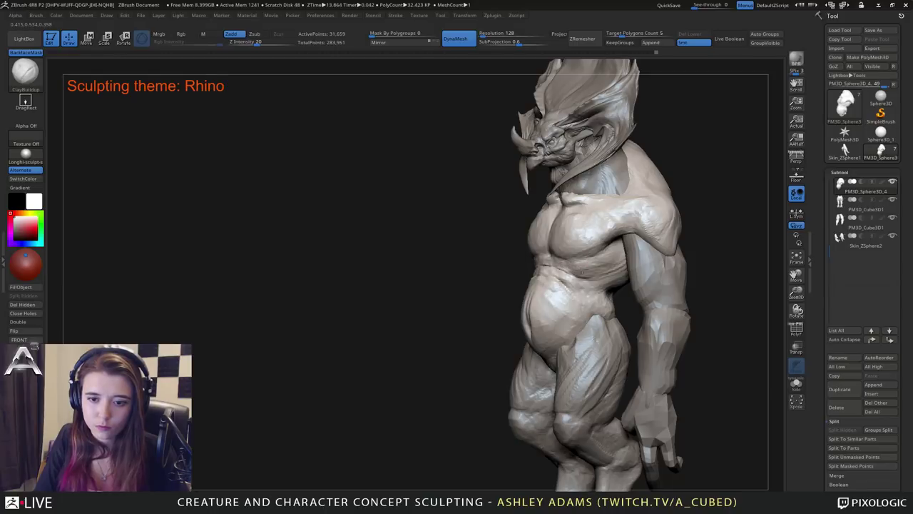
right_drag(594, 279, 660, 259)
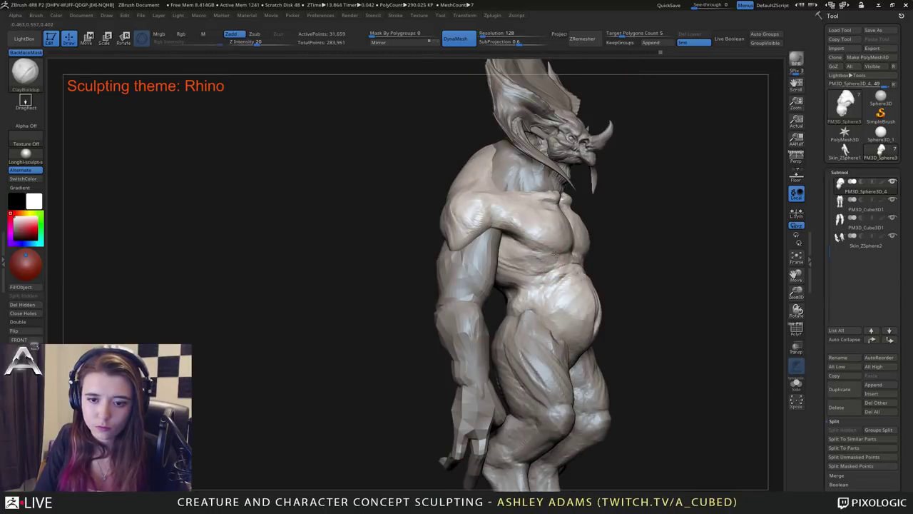
mouse_move(555, 257)
mouse_down()
mouse_move(532, 278)
mouse_move(600, 258)
mouse_up()
right_drag(612, 270, 593, 278)
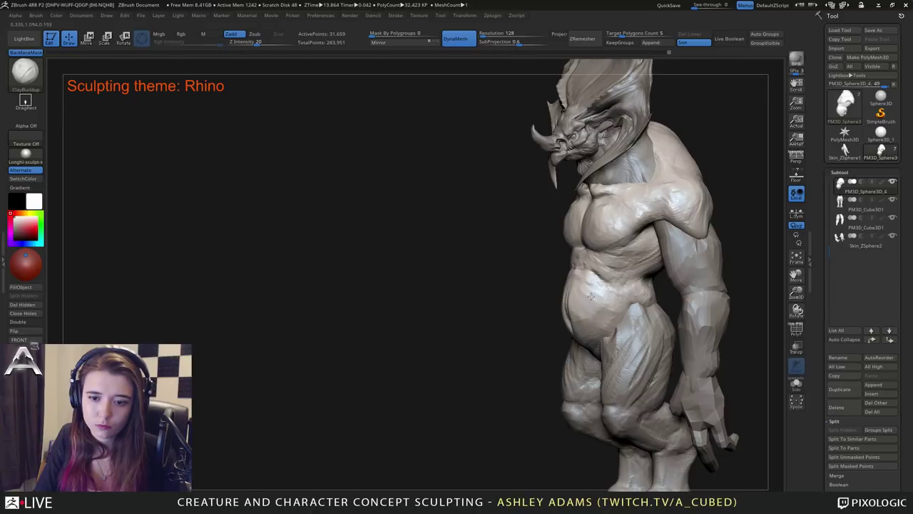
Build up the sides of the belly towards the hips with ClayBuildup.
drag(581, 311, 565, 322)
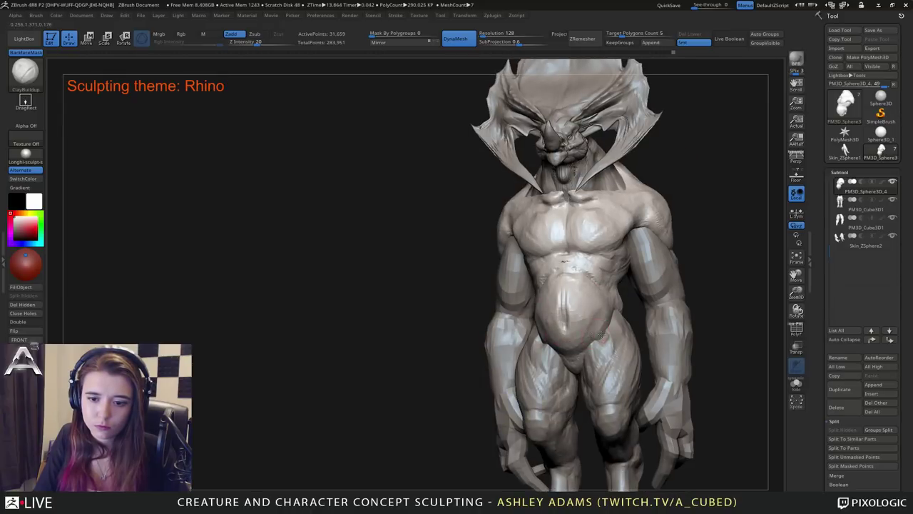
drag(614, 308, 599, 329)
right_drag(603, 327, 660, 324)
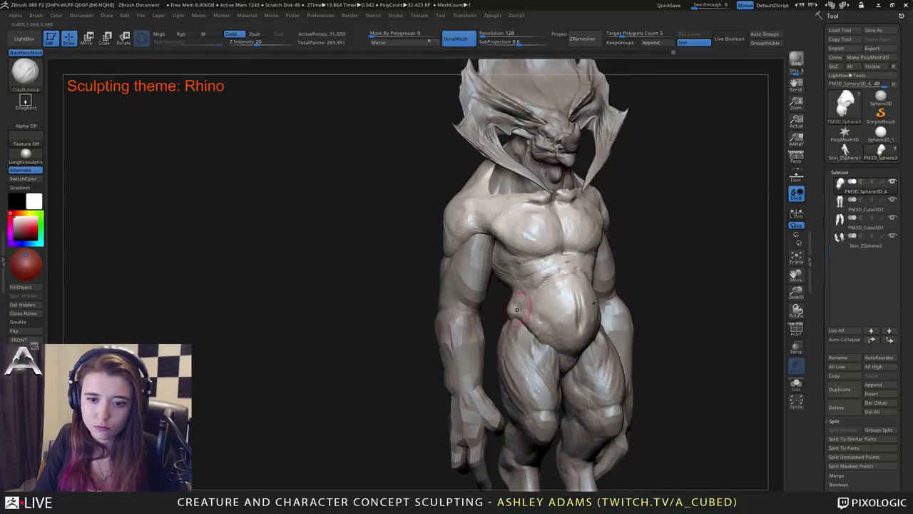
Pull the fleshy fold at the waist outwards above the hips with the SnakeHook brush.
right_drag(517, 314, 530, 318)
key(b)
key(s)
key(h)
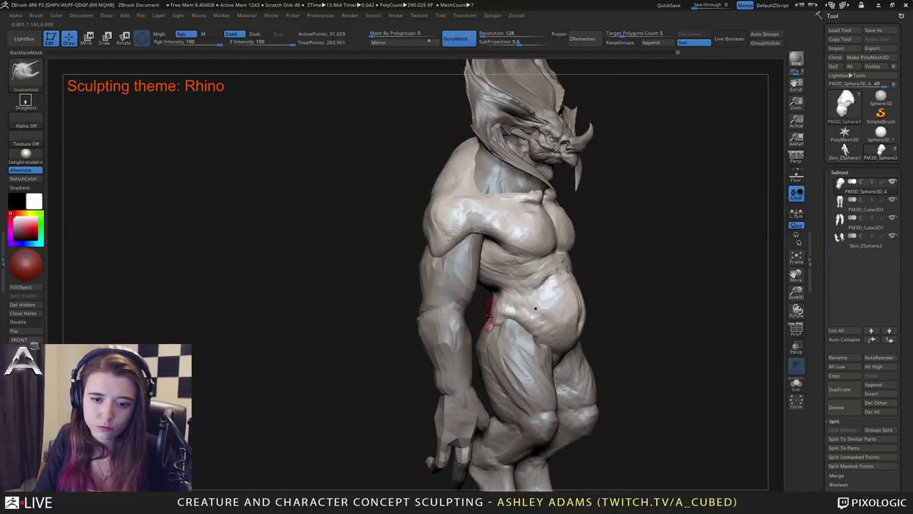
Build up the waist folds around the sides and across the lower back with ClayBuildup.
key(b)
key(c)
key(b)
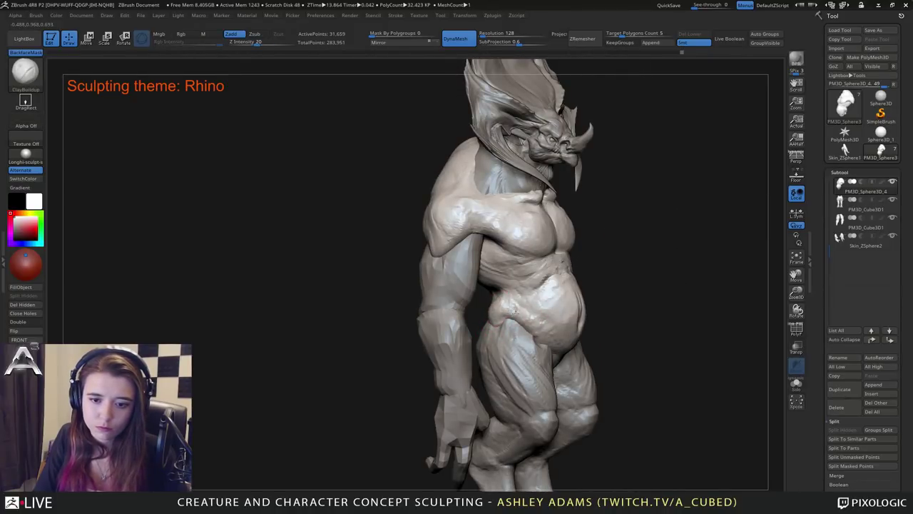
right_drag(514, 311, 561, 303)
drag(495, 299, 478, 325)
right_drag(482, 324, 521, 323)
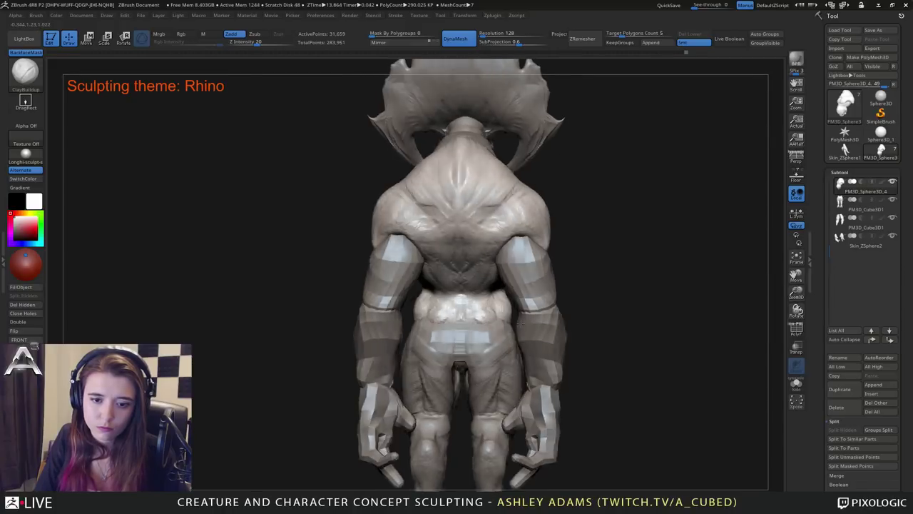
drag(483, 319, 505, 310)
right_drag(511, 307, 470, 315)
Select the legs mesh, build up the buttocks, and reselect the torso mesh.
alt+click(474, 348)
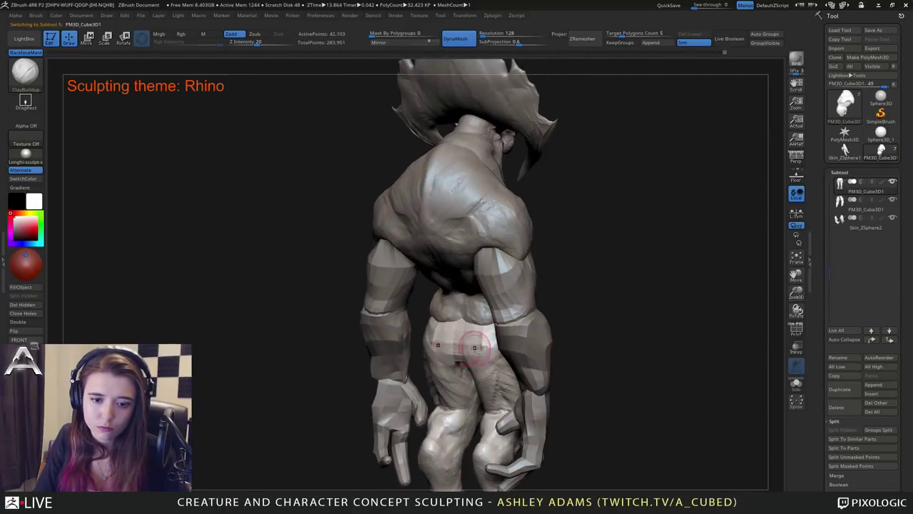
drag(474, 347, 508, 325)
alt+click(512, 322)
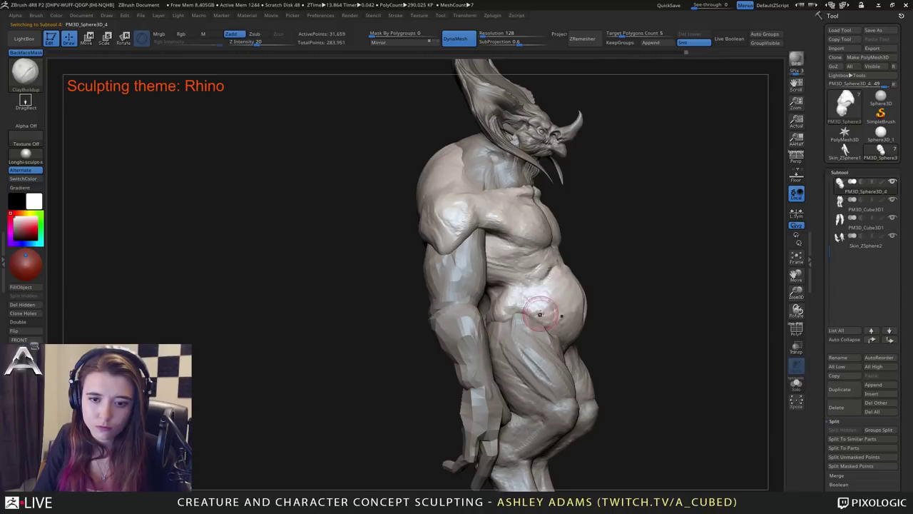
Fill out the flanks between the ribcage and the hips on the torso mesh with ClayBuildup.
right_drag(539, 313, 511, 300)
drag(524, 284, 512, 290)
right_drag(510, 292, 530, 289)
drag(504, 286, 498, 297)
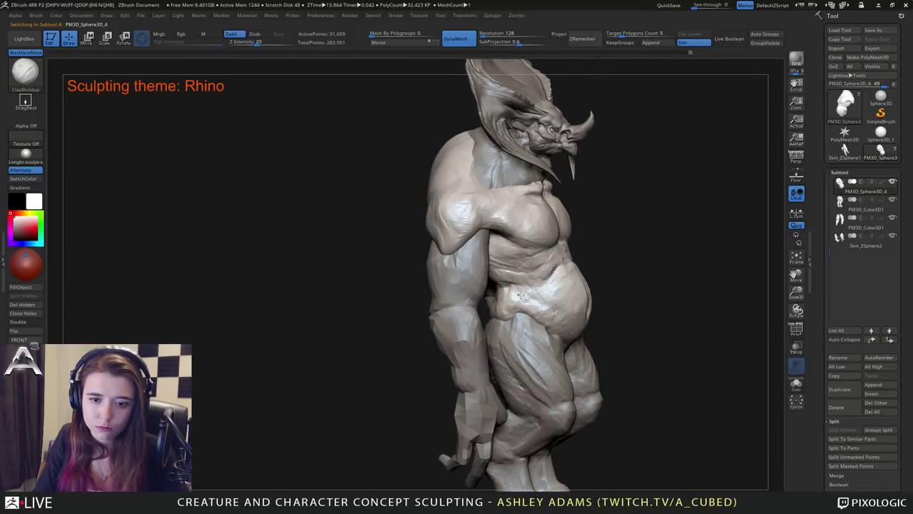
right_drag(545, 285, 514, 295)
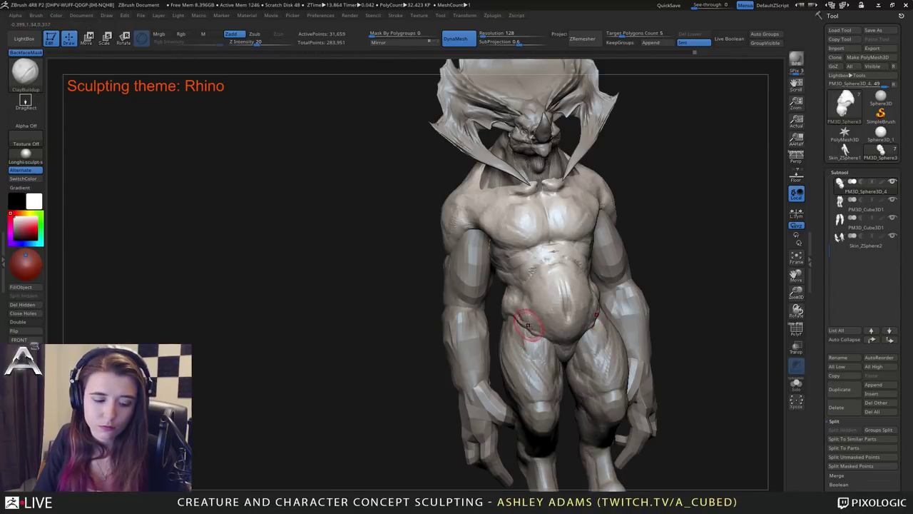
Pull the lower belly edge down over the tops of the thighs with SnakeHook.
key(b)
key(s)
key(h)
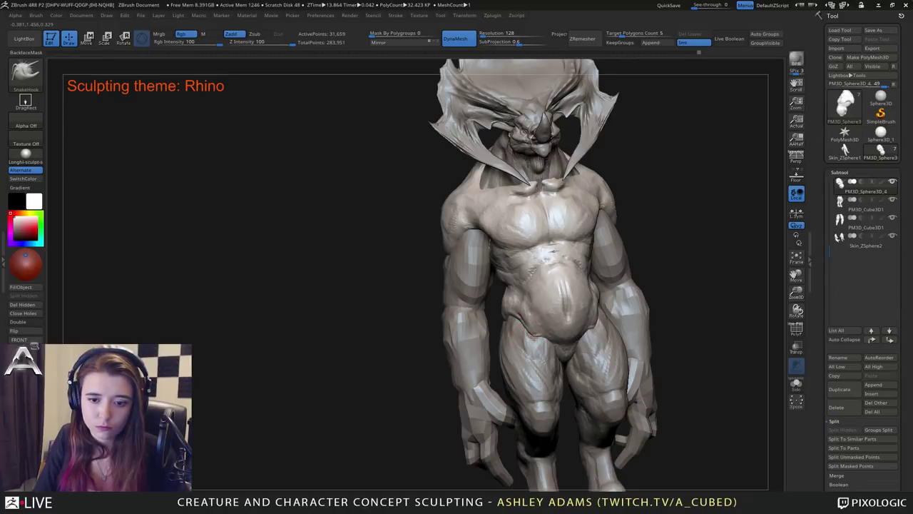
drag(527, 330, 535, 340)
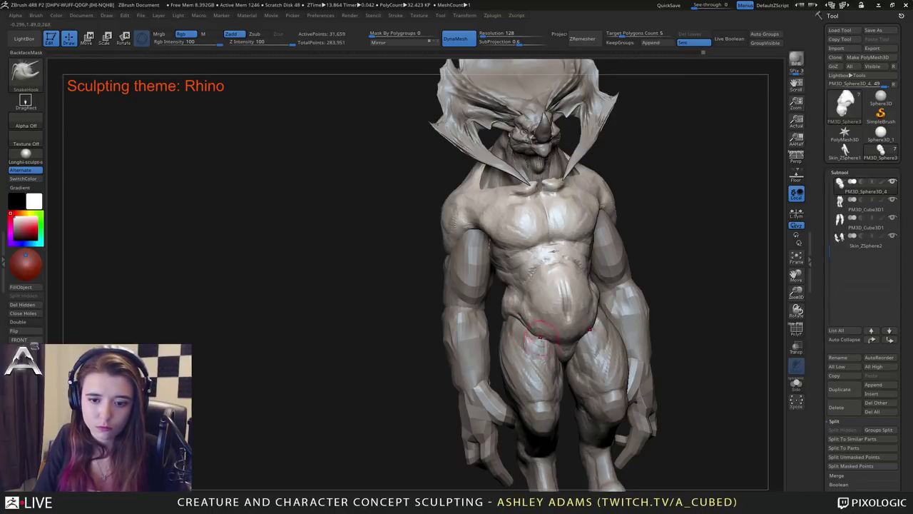
Examine the whole figure's side profile and the area where the neck meets the chest.
mouse_move(547, 375)
ctrl+right_down()
mouse_move(540, 326)
mouse_move(562, 353)
mouse_move(553, 312)
mouse_move(469, 217)
mouse_move(610, 293)
mouse_move(593, 269)
ctrl+right_up()
right_click(576, 303)
alt+right_drag(594, 269, 576, 310)
right_drag(563, 268, 500, 241)
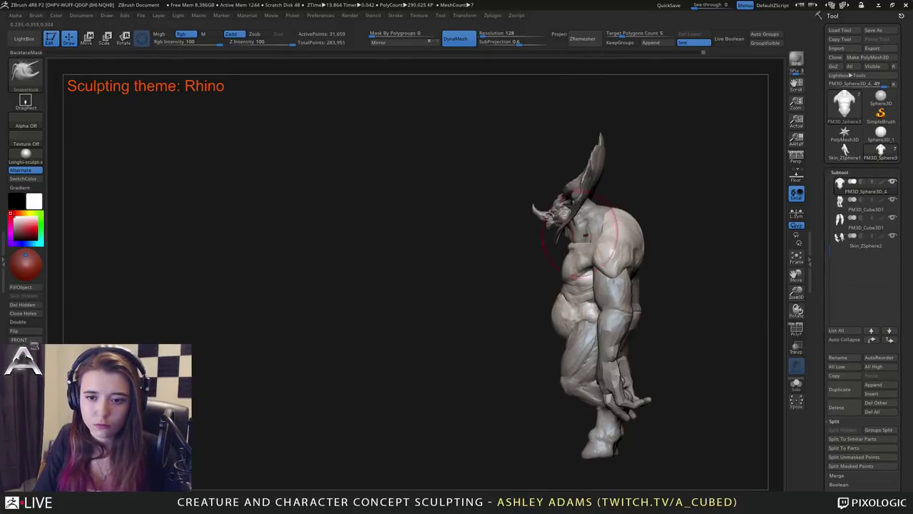
ctrl+right_drag(542, 214, 593, 245)
alt+click(569, 264)
right_click(563, 267)
right_drag(528, 271, 577, 277)
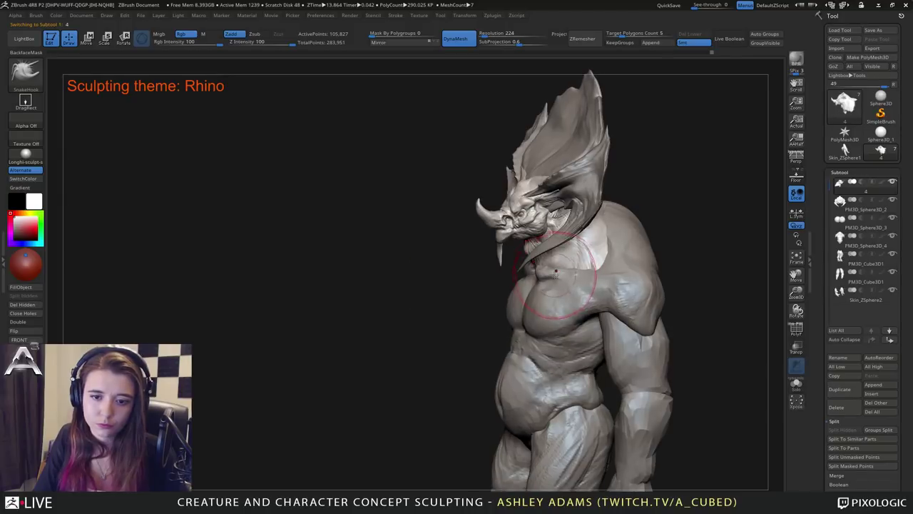
Select the torso mesh and pull the inner ends of the collarbones up towards the neck with SnakeHook.
alt+click(569, 304)
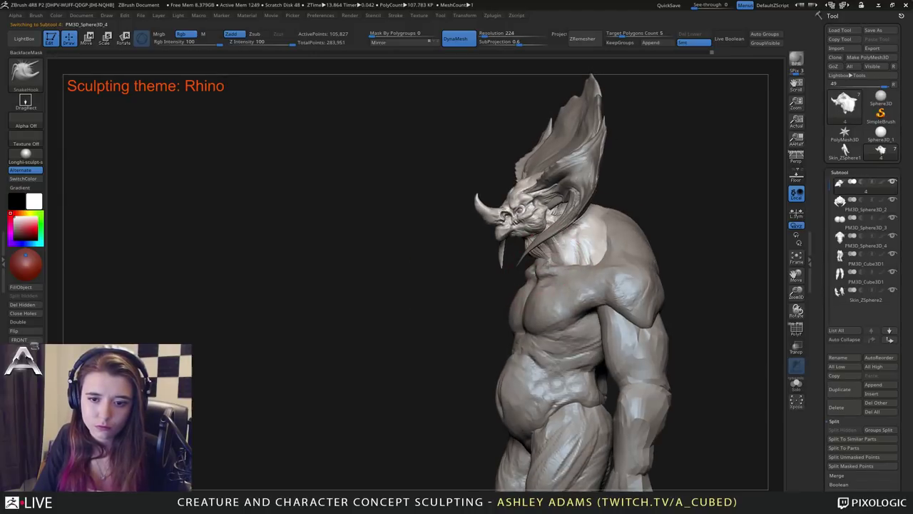
right_drag(514, 308, 495, 312)
right_click(495, 313)
drag(544, 264, 540, 253)
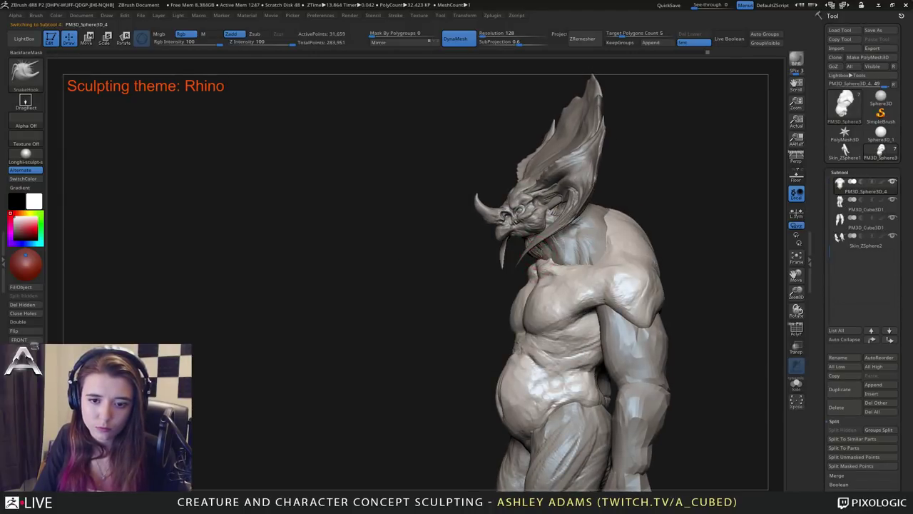
mouse_move(463, 263)
right_down()
mouse_move(526, 268)
mouse_move(547, 280)
mouse_move(530, 259)
mouse_move(493, 251)
right_up()
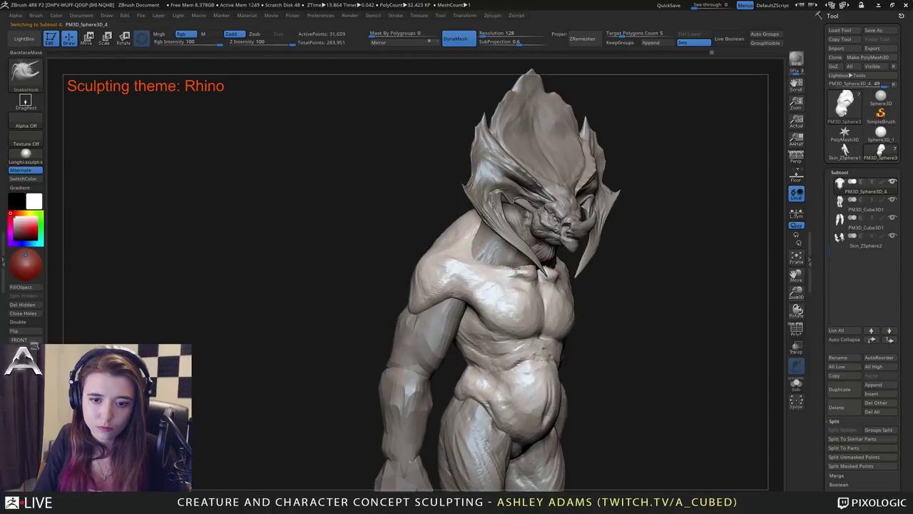
mouse_move(527, 263)
right_down()
mouse_move(578, 265)
mouse_move(565, 272)
right_up()
Build up the collarbones and front shoulders with the ClayBuildup brush.
key(b)
key(c)
key(b)
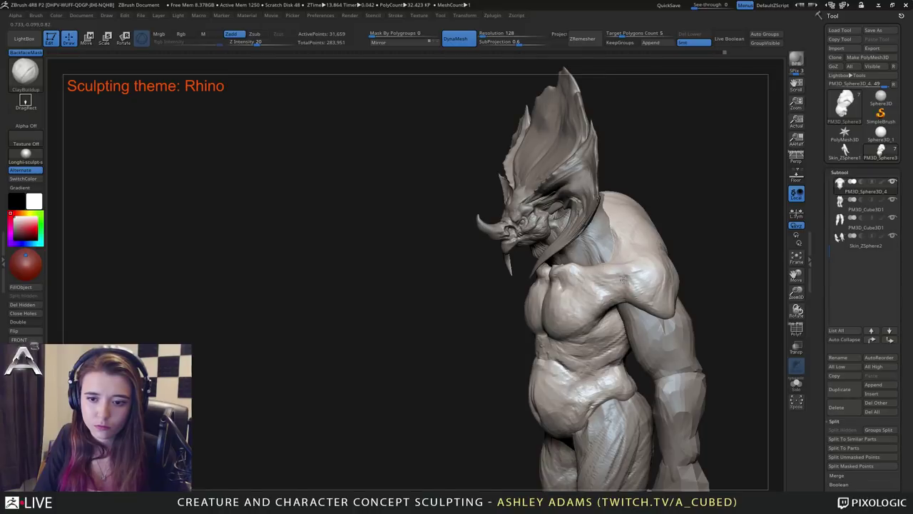
mouse_move(627, 267)
right_down()
mouse_move(644, 271)
mouse_move(567, 278)
mouse_move(589, 288)
mouse_move(547, 254)
mouse_move(547, 193)
mouse_move(573, 260)
mouse_move(565, 272)
mouse_move(545, 264)
right_up()
Shape the upper back around the base of the neck with SnakeHook and ClayBuildup.
key(b)
key(s)
key(h)
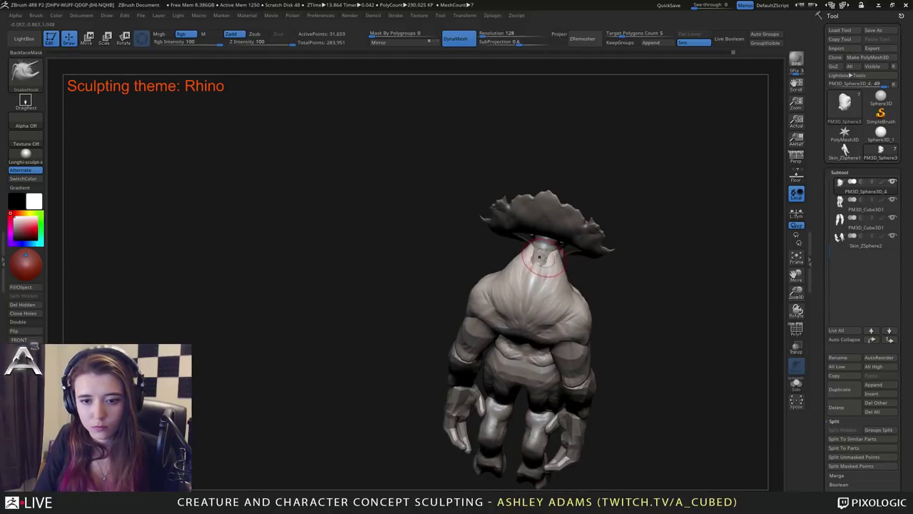
key(b)
key(c)
key(b)
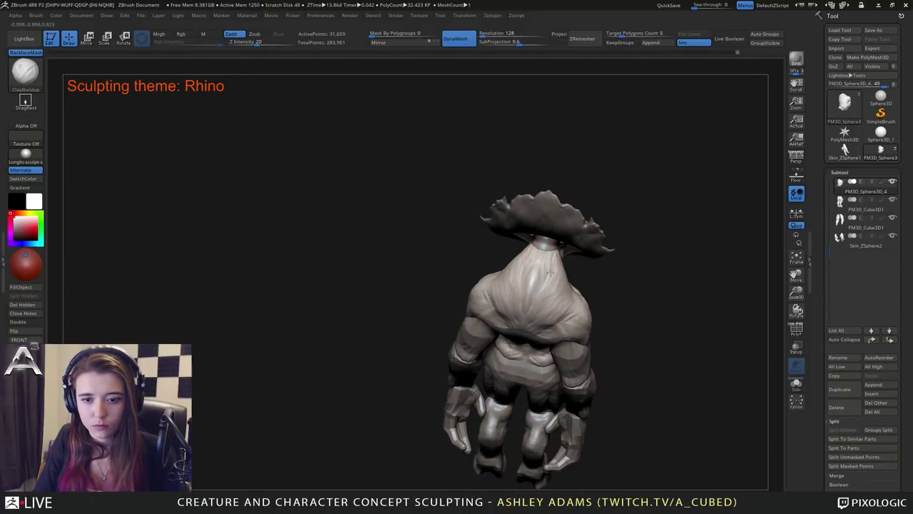
mouse_move(557, 282)
right_down()
mouse_move(585, 299)
mouse_move(542, 286)
mouse_move(577, 307)
right_up()
Adjust the upper back's silhouette behind the neck with the SnakeHook brush at a changed draw size.
key(b)
key(s)
key(h)
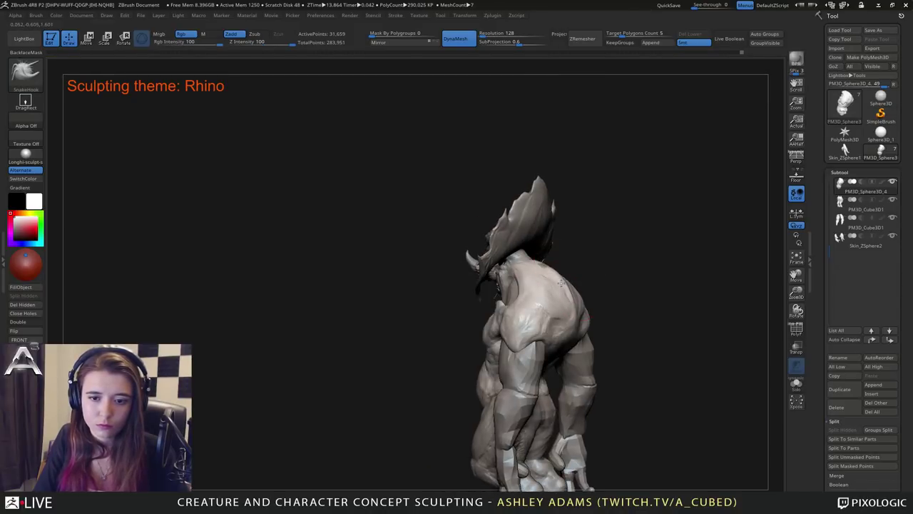
key(space)
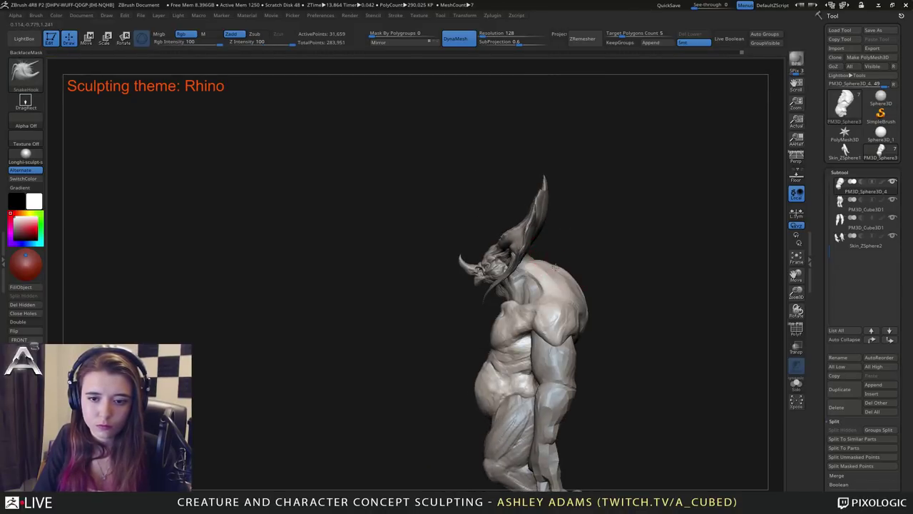
drag(555, 267, 560, 276)
alt+right_drag(576, 296, 579, 235)
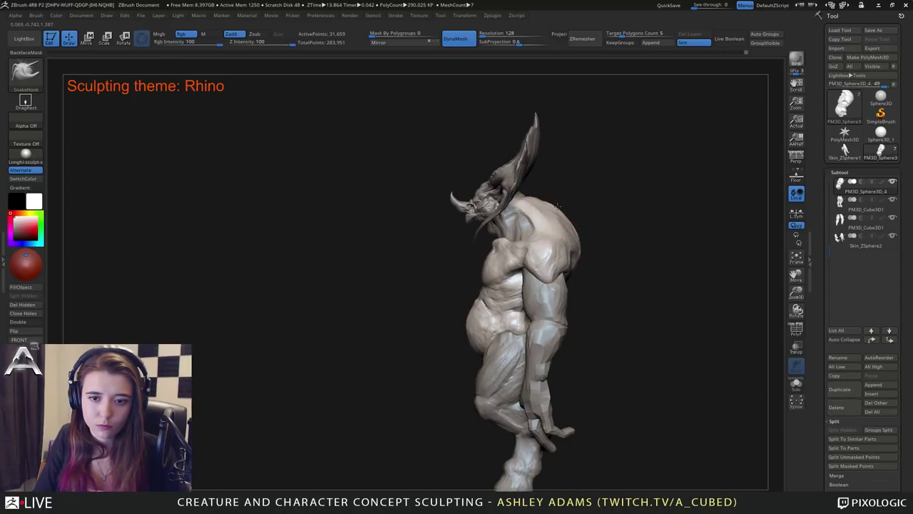
Select the head mesh and examine the whole figure's proportions from the front and side.
alt+click(523, 194)
right_click(523, 194)
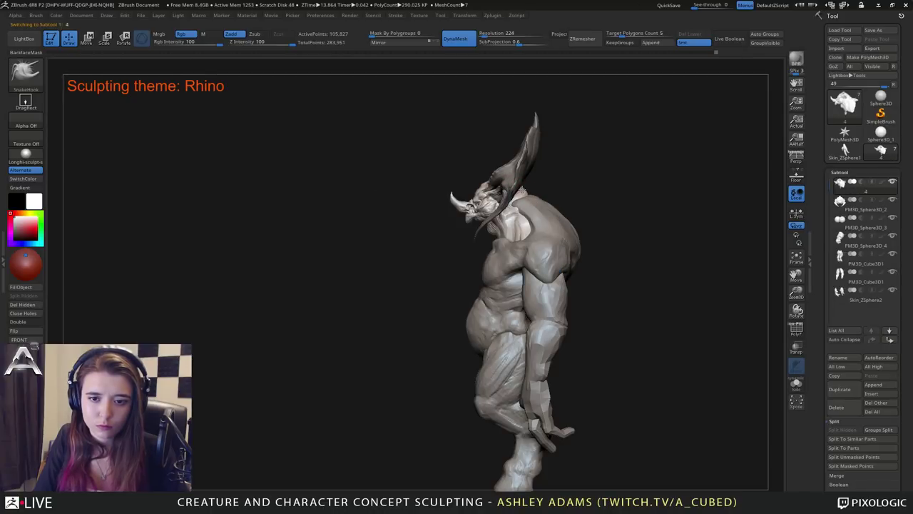
right_drag(523, 191, 588, 254)
right_drag(588, 242, 606, 232)
right_drag(606, 232, 602, 239)
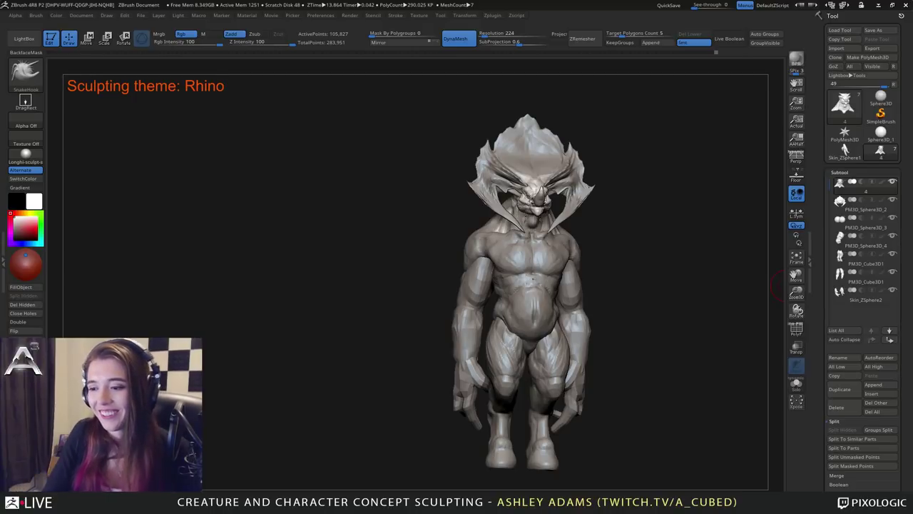
drag(357, 249, 564, 245)
alt+drag(563, 245, 451, 227)
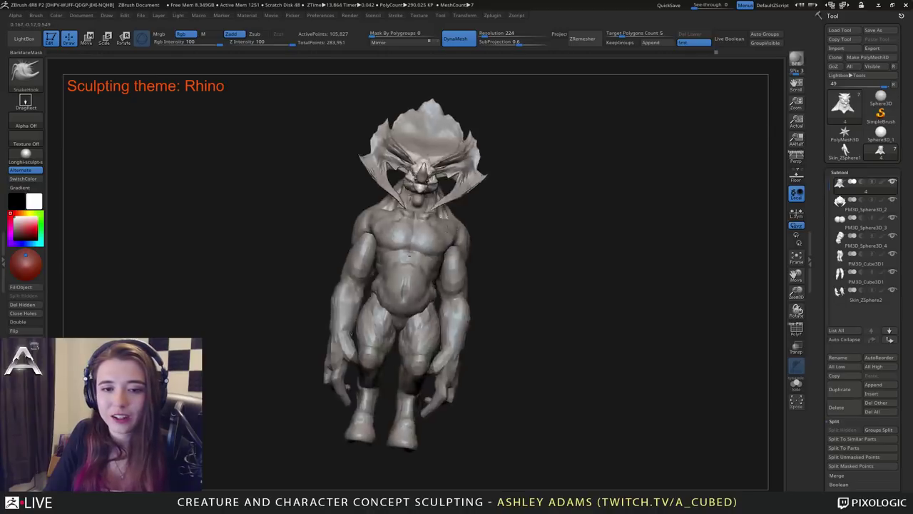
right_drag(448, 226, 479, 227)
ctrl+right_drag(479, 227, 473, 265)
right_drag(371, 223, 428, 222)
alt+right_drag(357, 221, 481, 202)
Select the torso mesh and build up the upper back and the base of the neck with ClayBuildup.
alt+click(454, 155)
mouse_move(457, 153)
right_down()
mouse_move(489, 161)
mouse_move(441, 152)
mouse_move(477, 147)
right_up()
key(b)
key(c)
key(b)
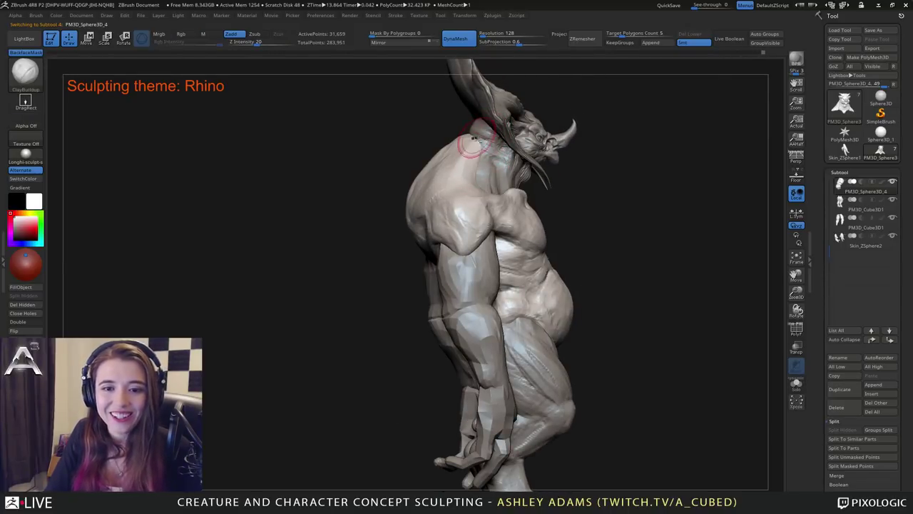
mouse_move(470, 156)
right_down()
mouse_move(430, 147)
mouse_move(470, 168)
mouse_move(447, 175)
right_up()
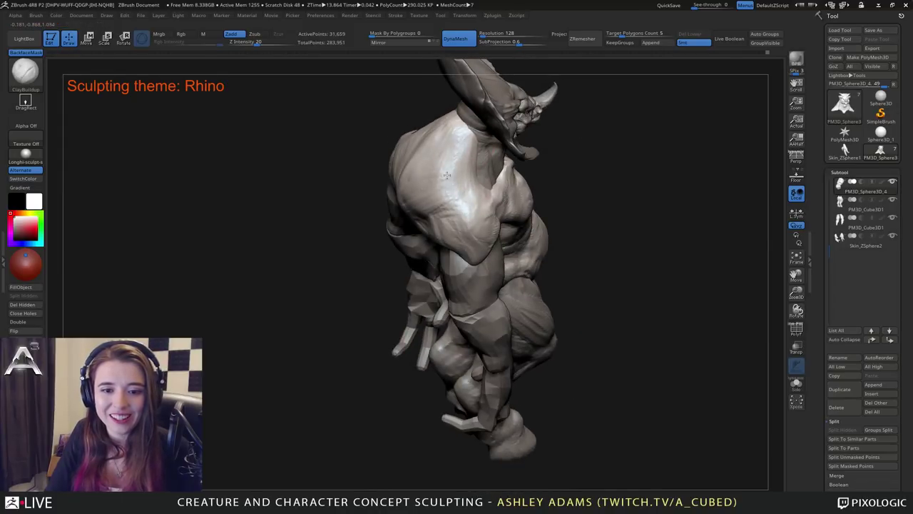
mouse_move(446, 175)
mouse_down()
mouse_move(441, 194)
mouse_move(454, 146)
mouse_move(463, 149)
mouse_move(461, 124)
mouse_up()
mouse_move(448, 139)
right_down()
mouse_move(466, 129)
mouse_move(473, 142)
right_up()
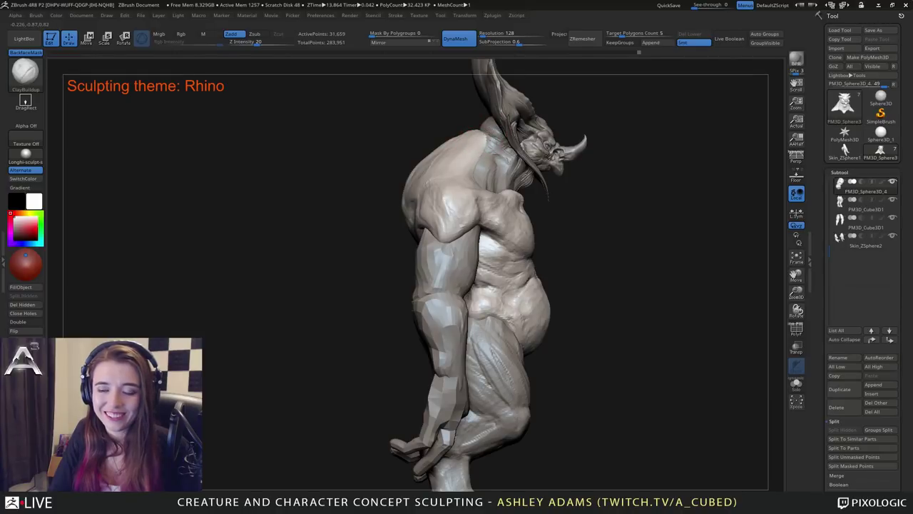
drag(482, 148, 495, 161)
right_drag(495, 158, 438, 162)
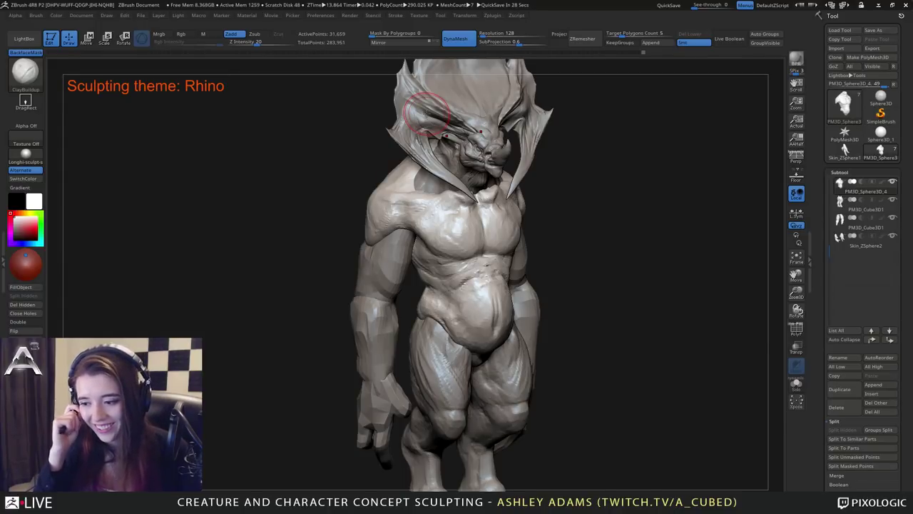
Refine the torso's shoulder and upper-back contour with the SnakeHook brush.
drag(545, 233, 559, 250)
mouse_move(559, 250)
right_down()
mouse_move(565, 261)
mouse_move(547, 224)
right_up()
right_click(559, 243)
key(b)
key(s)
key(h)
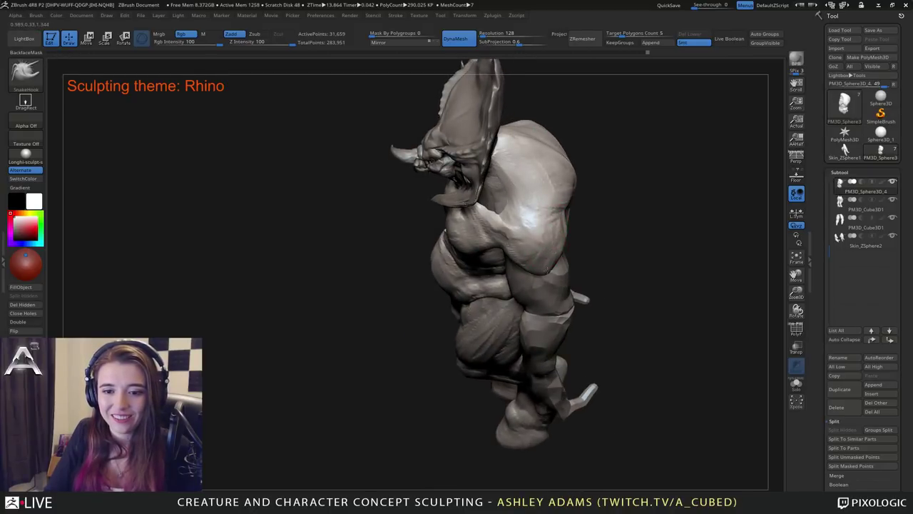
right_drag(548, 271, 527, 262)
alt+click(576, 274)
alt+right_drag(526, 262, 517, 338)
Select the head mesh and reshape the neck and jaw area with SnakeHook.
ctrl+right_drag(479, 167, 601, 488)
alt+click(505, 183)
ctrl+right_drag(505, 184, 540, 216)
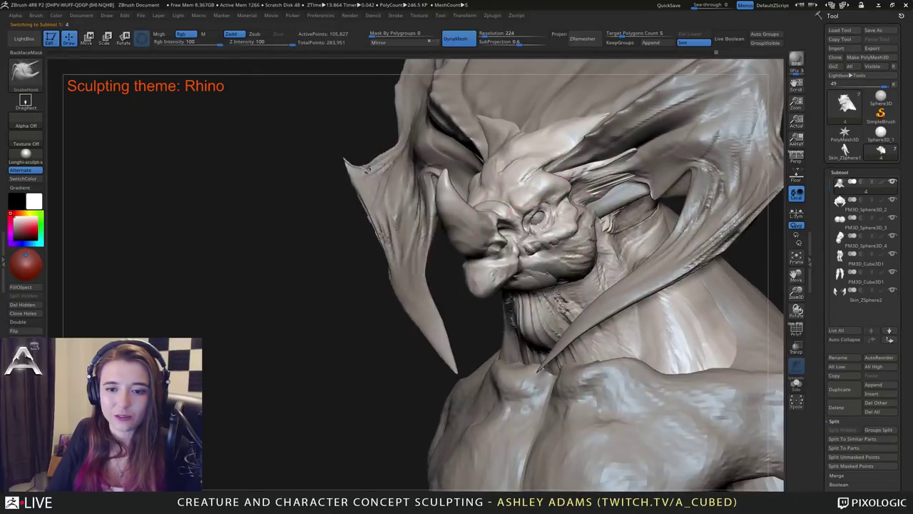
right_drag(367, 169, 430, 199)
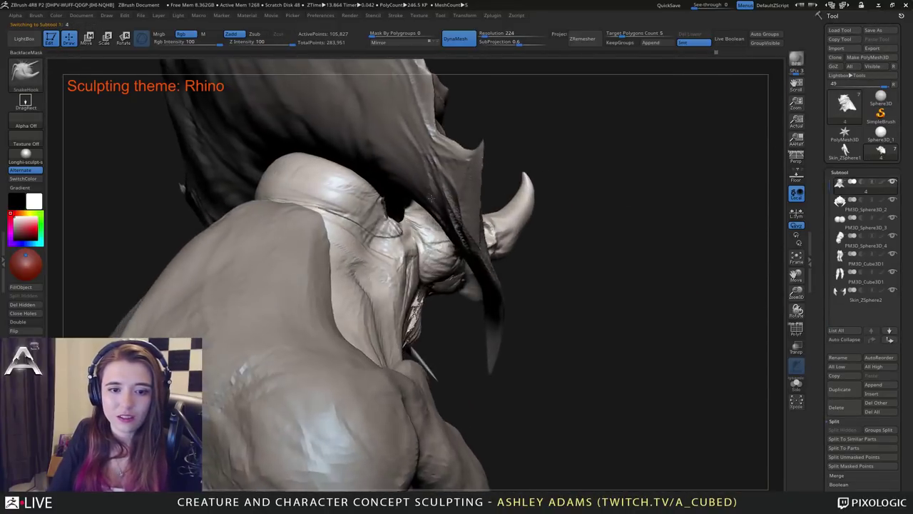
mouse_move(430, 197)
mouse_down()
mouse_move(379, 214)
mouse_move(391, 203)
mouse_move(394, 214)
mouse_move(384, 191)
mouse_move(357, 183)
mouse_move(473, 240)
mouse_up()
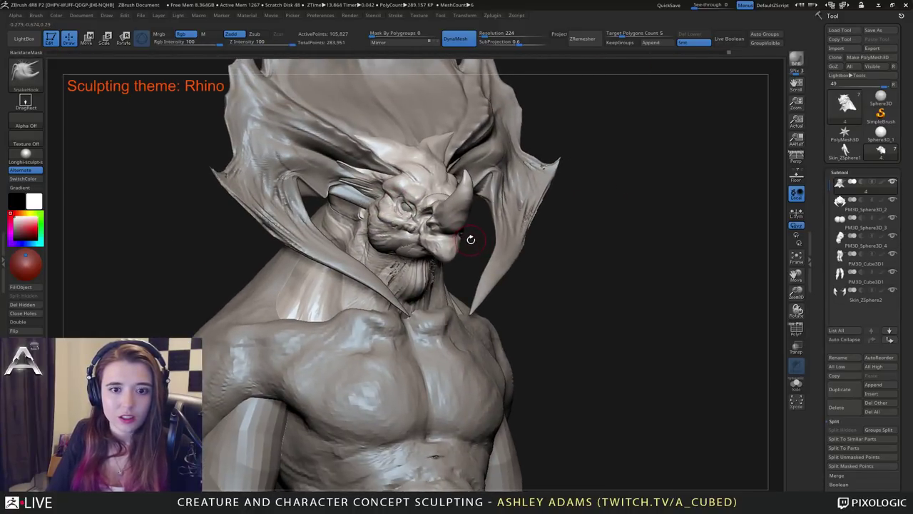
mouse_move(492, 246)
mouse_down()
mouse_move(549, 242)
mouse_move(470, 246)
mouse_move(492, 285)
mouse_up()
Build up the cheek, jaw and muzzle of the head with the ClayBuildup brush.
key(b)
key(c)
key(b)
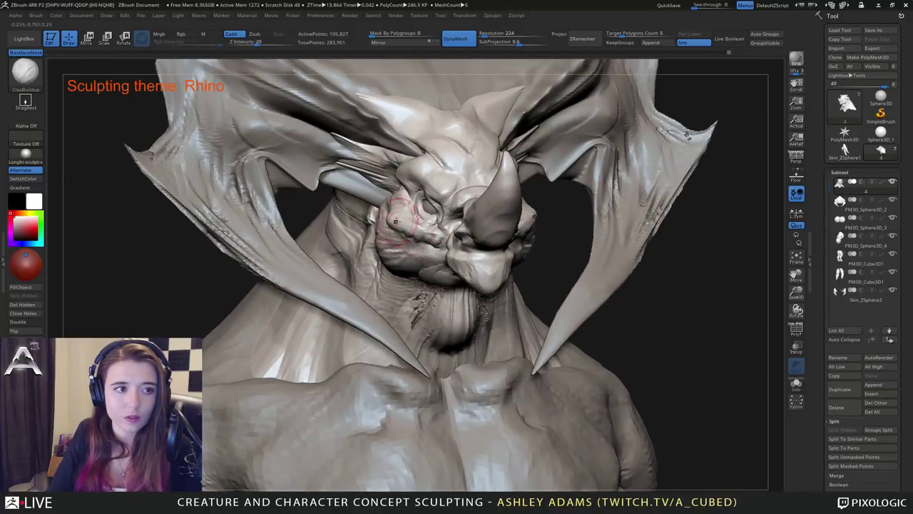
mouse_move(431, 234)
mouse_down()
mouse_move(403, 218)
mouse_move(419, 242)
mouse_up()
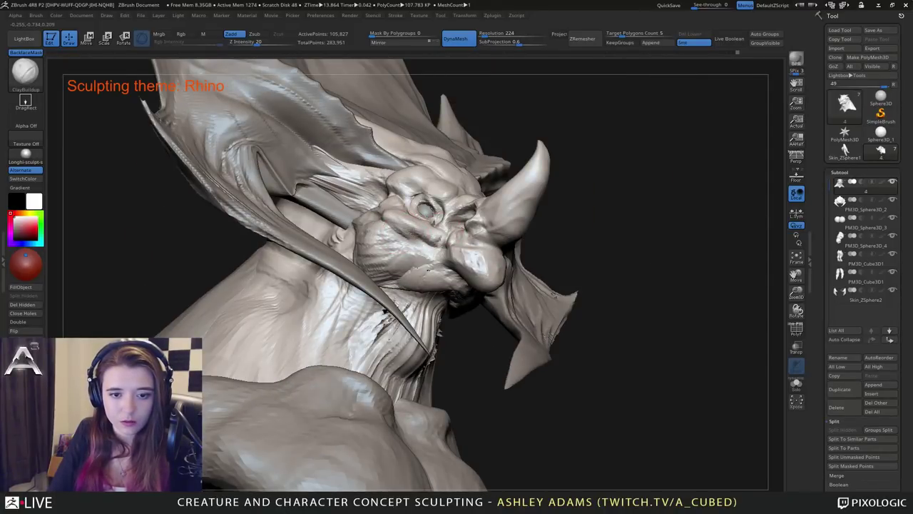
right_drag(427, 228, 449, 230)
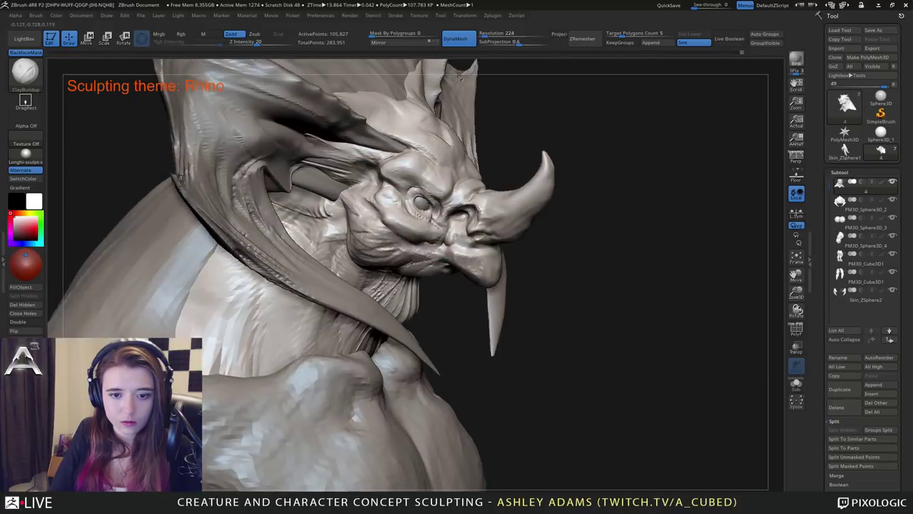
drag(451, 227, 467, 256)
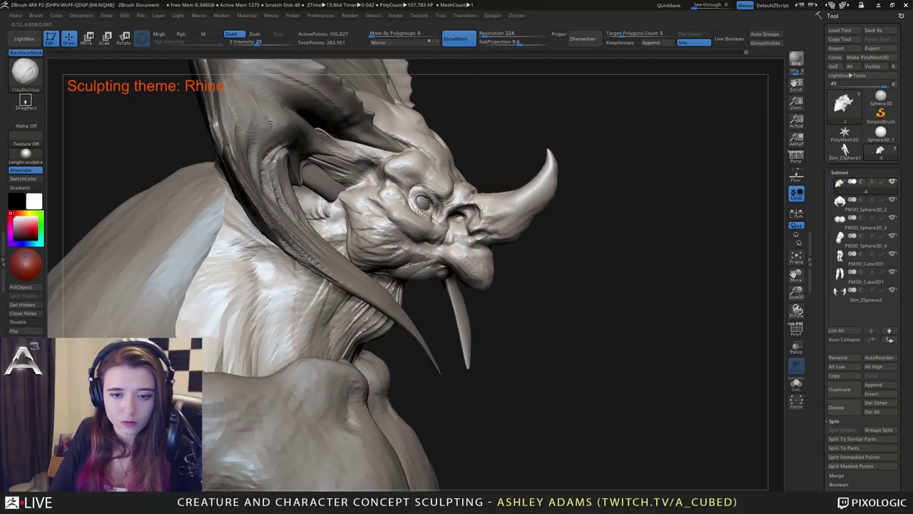
mouse_move(460, 257)
mouse_down()
mouse_move(441, 236)
mouse_move(460, 261)
mouse_move(430, 236)
mouse_move(426, 251)
mouse_up()
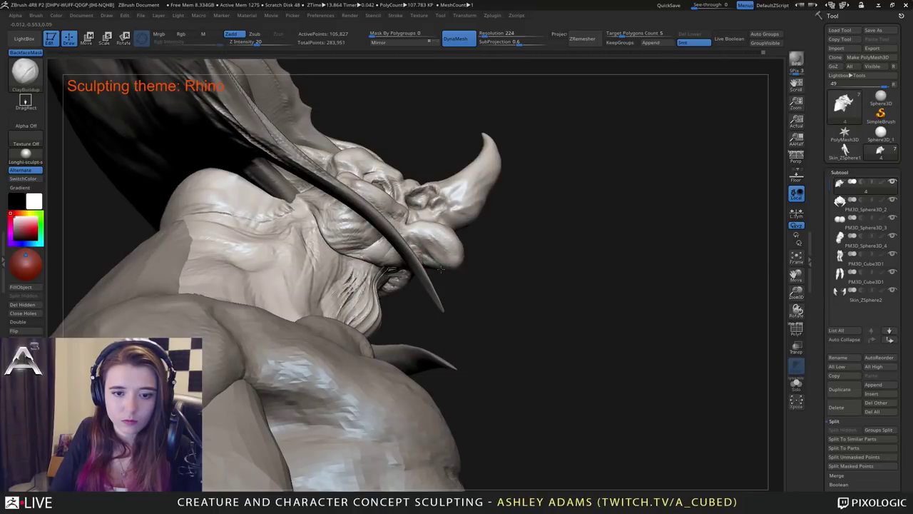
Pull the underside of the jaw and chin into shape with SnakeHook.
mouse_move(429, 254)
right_down()
mouse_move(422, 267)
mouse_move(412, 256)
mouse_move(413, 264)
right_up()
key(b)
key(s)
key(h)
drag(414, 271, 380, 268)
right_drag(398, 303, 400, 293)
Build up the underside of the jaw where it meets the throat with ClayBuildup.
key(b)
key(c)
key(b)
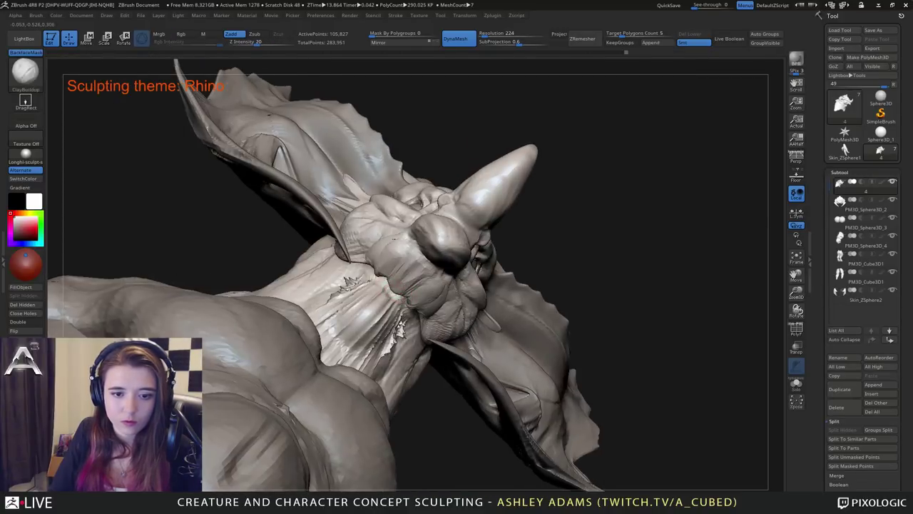
mouse_move(380, 273)
mouse_down()
mouse_move(387, 277)
mouse_move(375, 278)
mouse_up()
right_drag(382, 274, 403, 277)
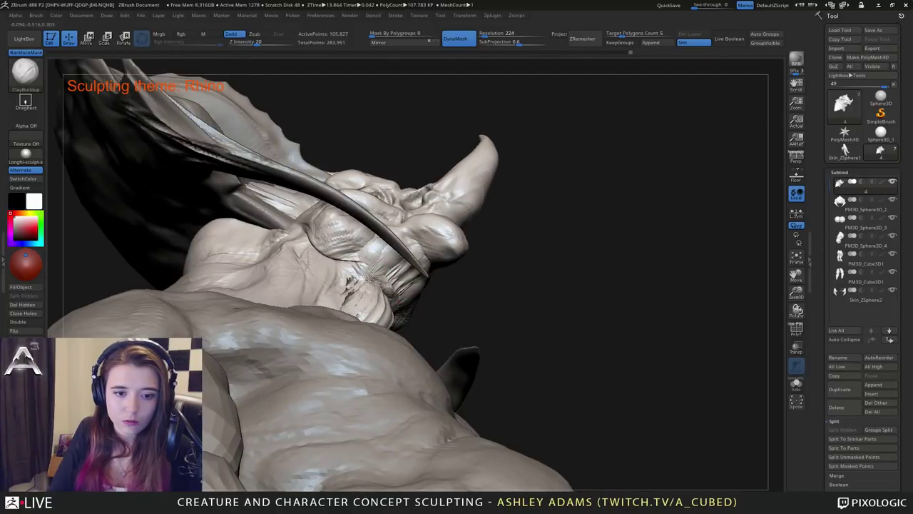
mouse_move(371, 275)
mouse_down()
mouse_move(395, 280)
mouse_move(381, 259)
mouse_move(369, 269)
mouse_move(424, 292)
mouse_up()
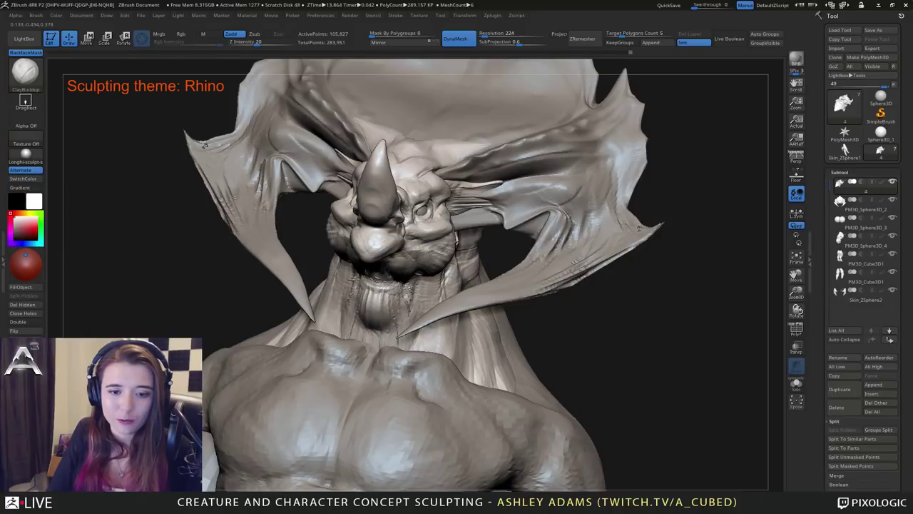
Refine the side of the jaw, the chin and the lower lip with ClayBuildup strokes.
drag(412, 264, 360, 250)
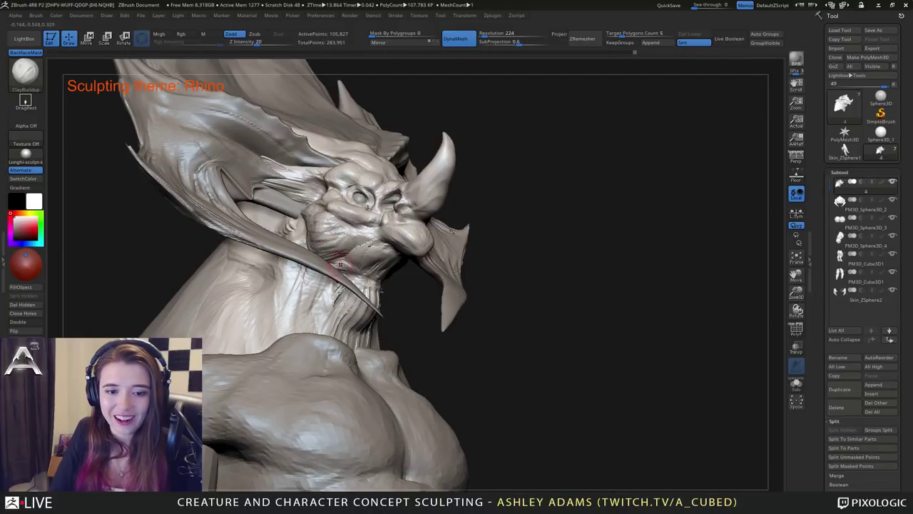
right_drag(344, 296, 337, 271)
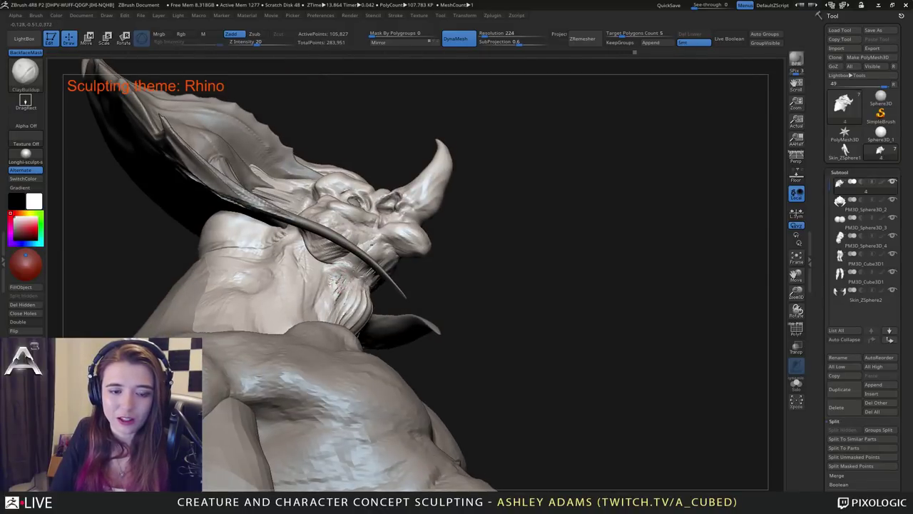
drag(340, 270, 341, 268)
right_drag(341, 269, 344, 262)
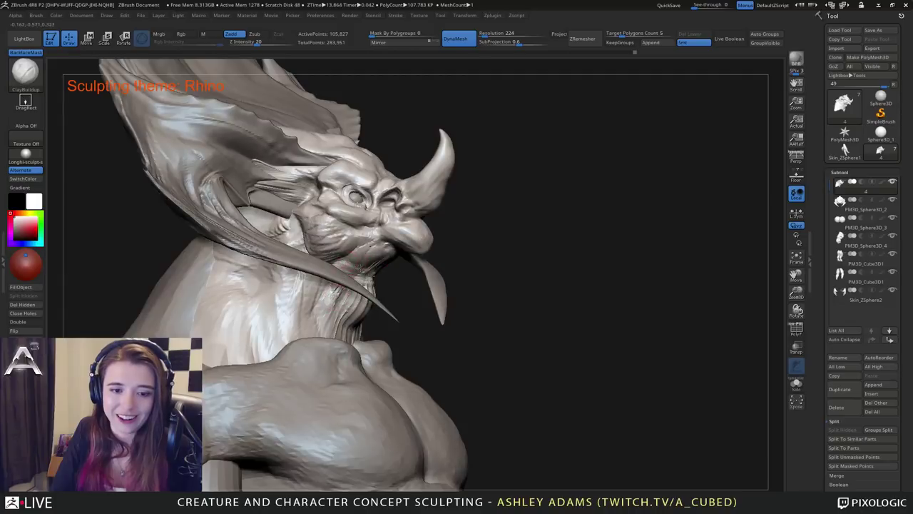
drag(397, 257, 401, 259)
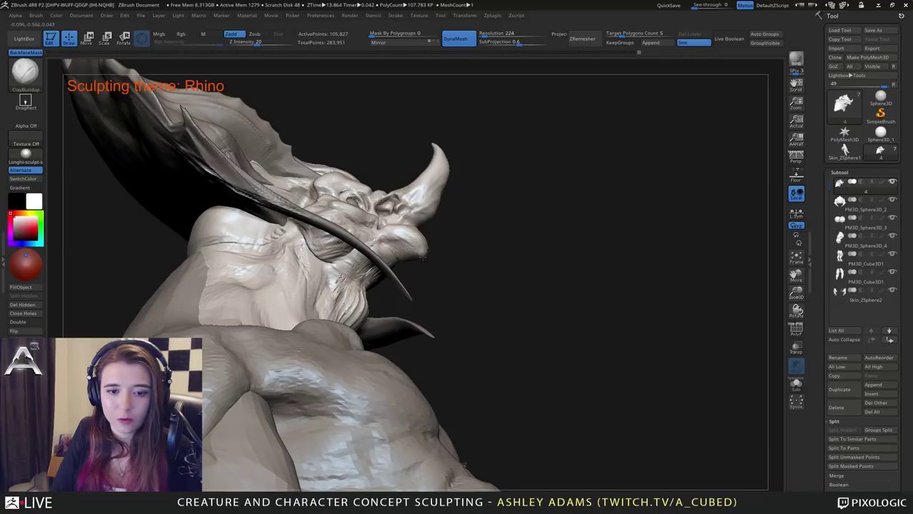
right_drag(422, 259, 418, 284)
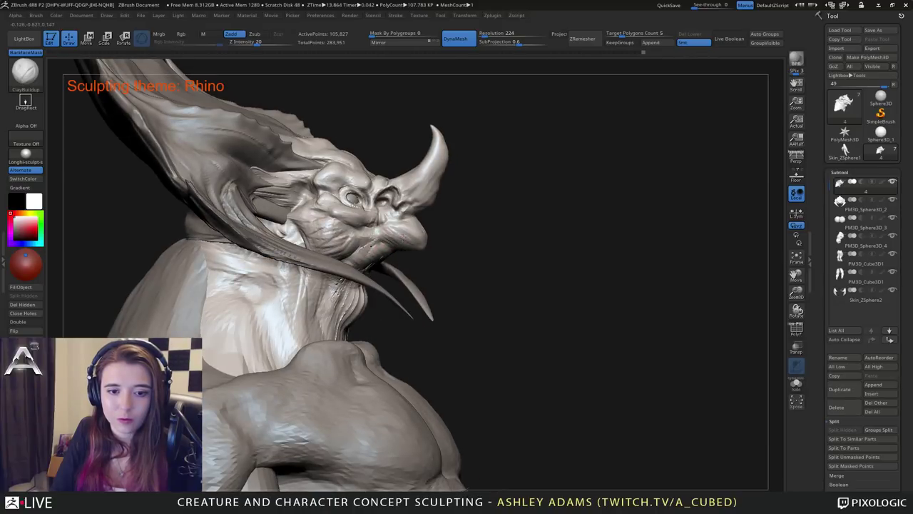
drag(418, 229, 452, 224)
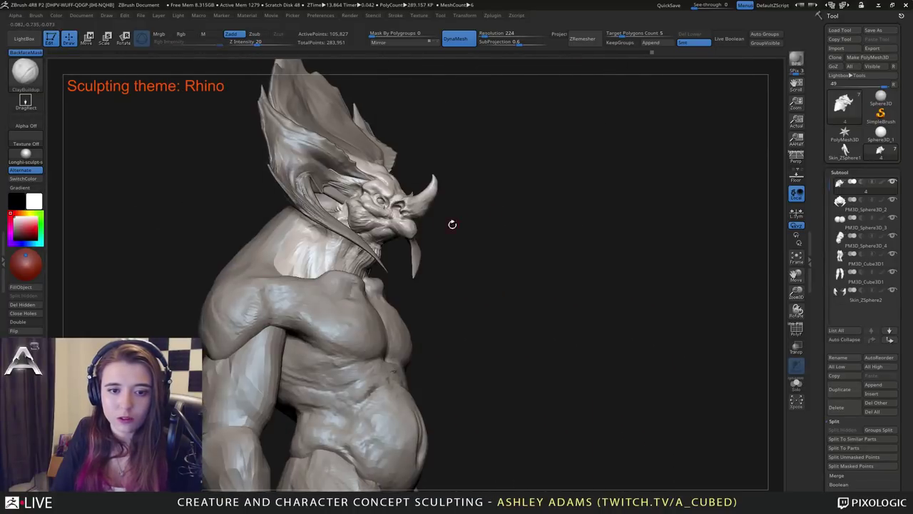
Reshape the back of the cheek and jaw beneath the frill with SnakeHook.
ctrl+right_drag(452, 224, 453, 254)
key(b)
key(s)
key(h)
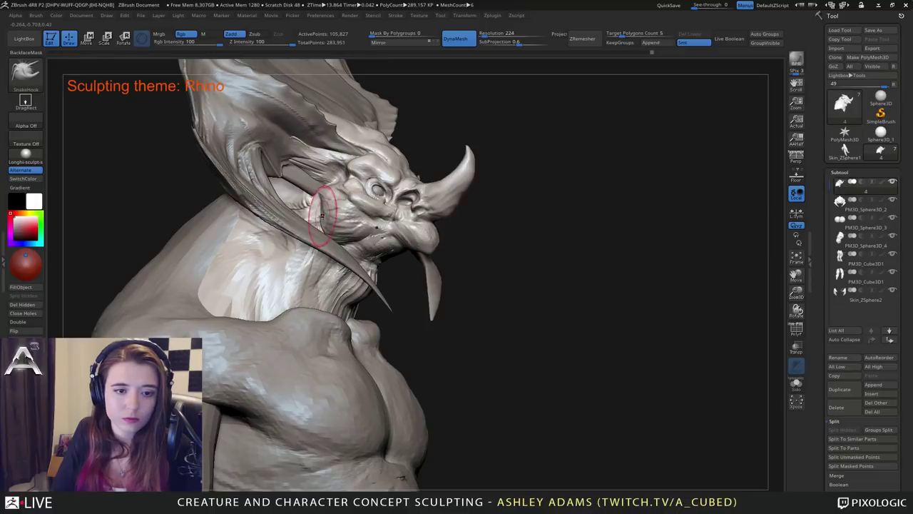
drag(322, 216, 306, 204)
right_drag(313, 200, 284, 202)
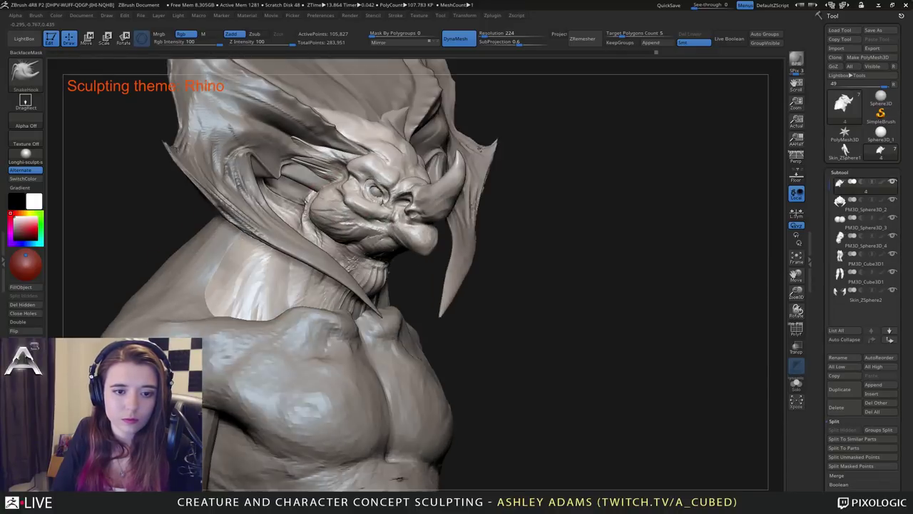
right_drag(335, 187, 325, 183)
ctrl+right_drag(356, 233, 410, 207)
alt+right_drag(410, 207, 478, 223)
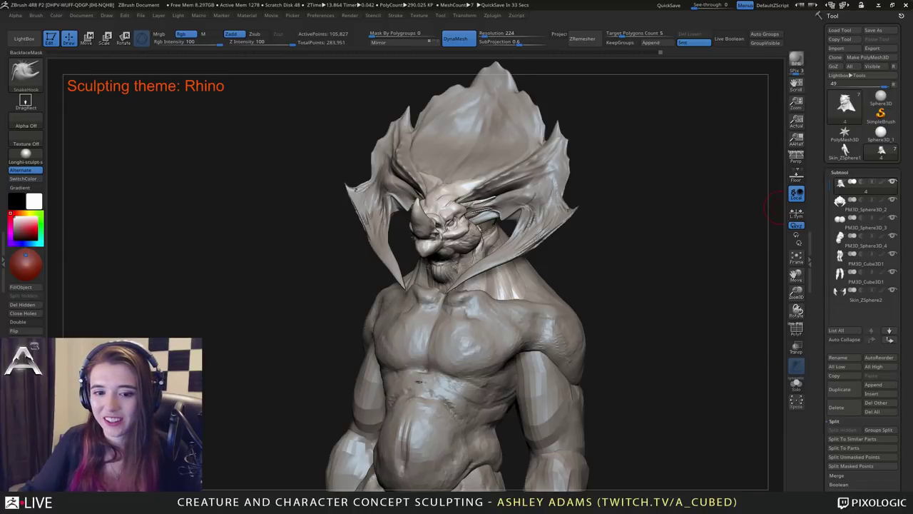
Make the frill active and pull its lower prongs forward beneath the chin with the SnakeHook brush.
mouse_move(774, 207)
mouse_down()
mouse_move(654, 277)
mouse_move(642, 274)
mouse_up()
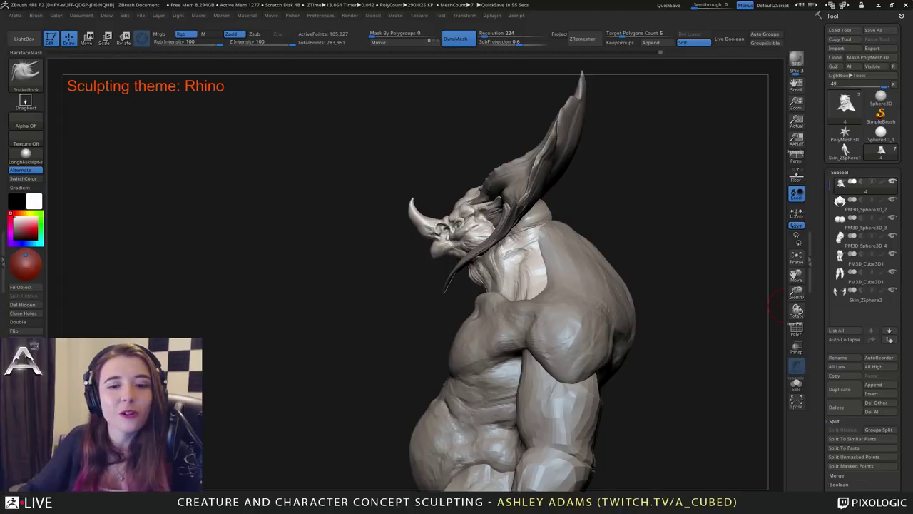
mouse_move(335, 236)
right_down()
mouse_move(463, 205)
mouse_move(469, 237)
right_up()
alt+click(438, 228)
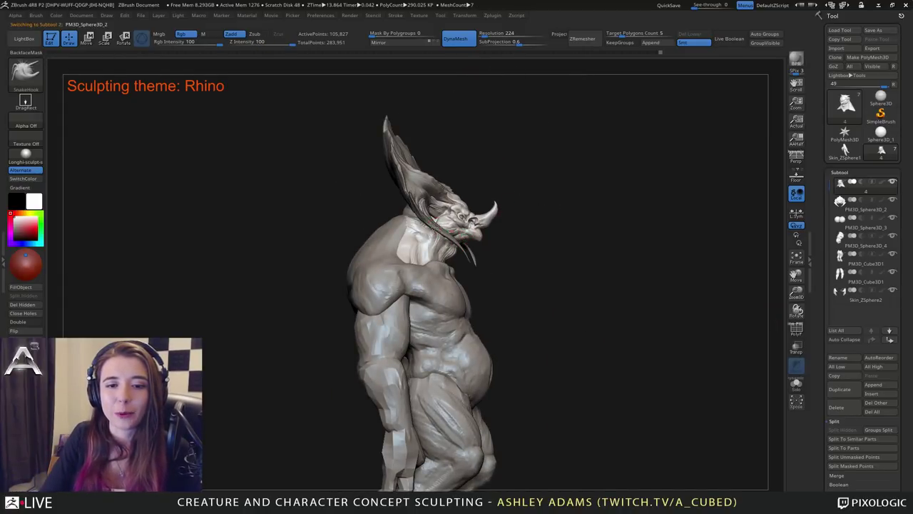
key(space)
drag(433, 219, 438, 219)
right_drag(465, 223, 477, 219)
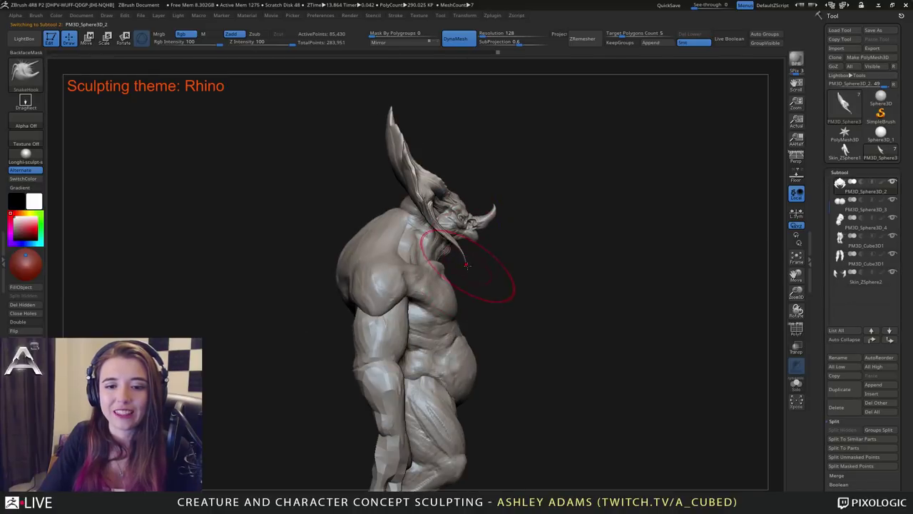
drag(466, 264, 479, 268)
key(space)
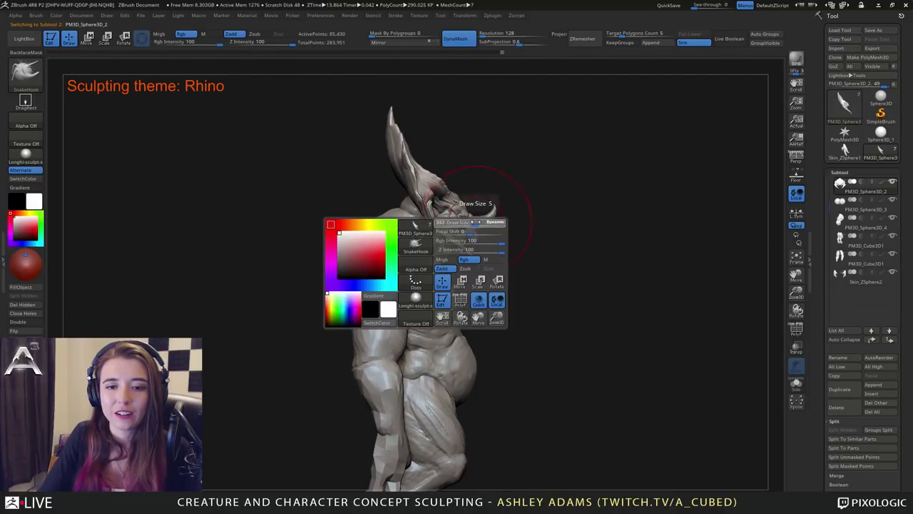
mouse_move(485, 222)
mouse_down()
mouse_move(457, 253)
mouse_move(490, 256)
mouse_up()
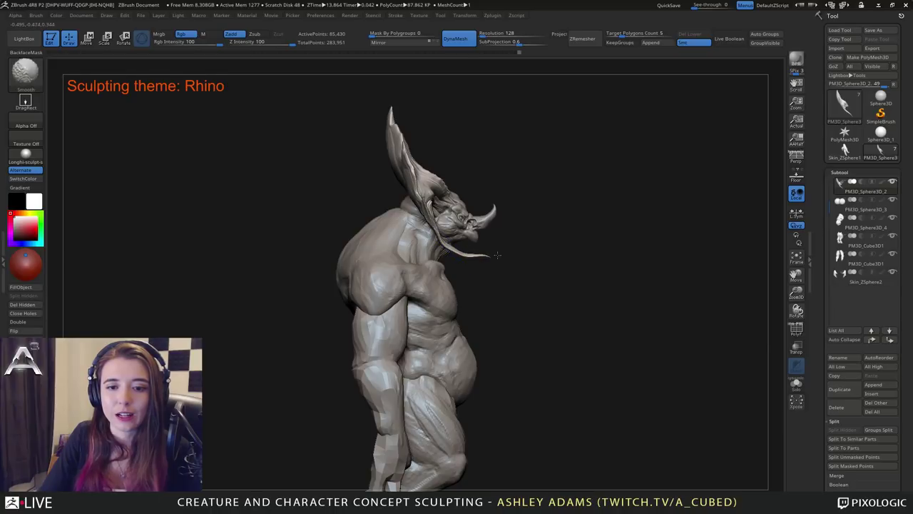
Refine the curve and spacing of the frill's lower prongs from the front and side with SnakeHook.
shift+right_drag(447, 220, 385, 232)
right_click(448, 276)
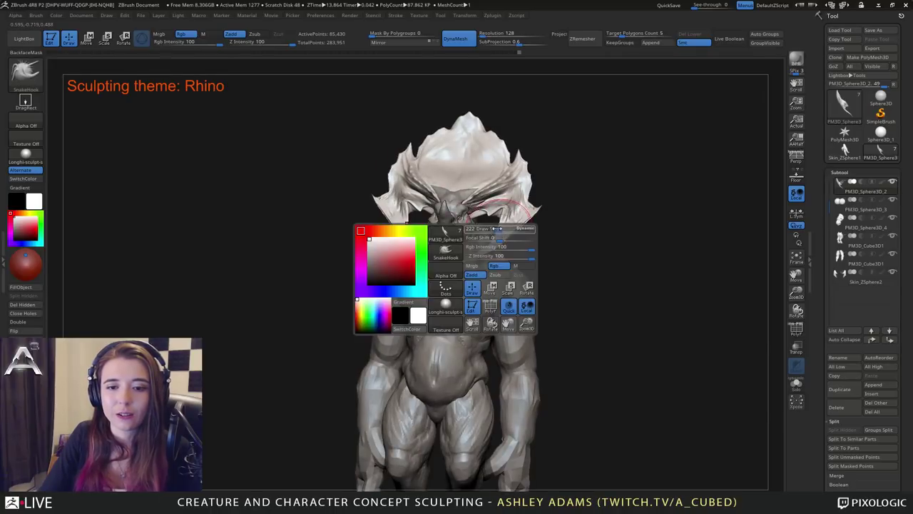
right_drag(457, 271, 400, 265)
mouse_move(506, 235)
right_down()
mouse_move(457, 239)
mouse_move(505, 246)
mouse_move(499, 228)
mouse_move(512, 221)
right_up()
key(space)
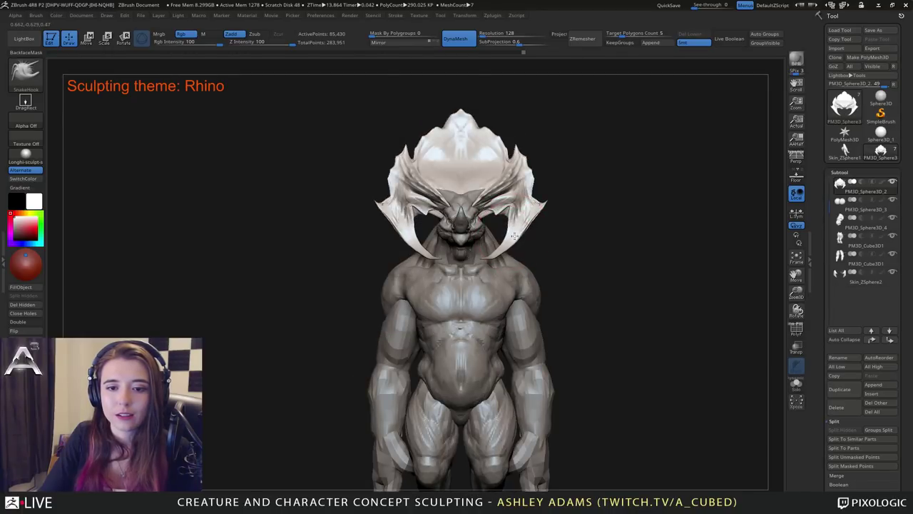
key(space)
drag(394, 222, 388, 222)
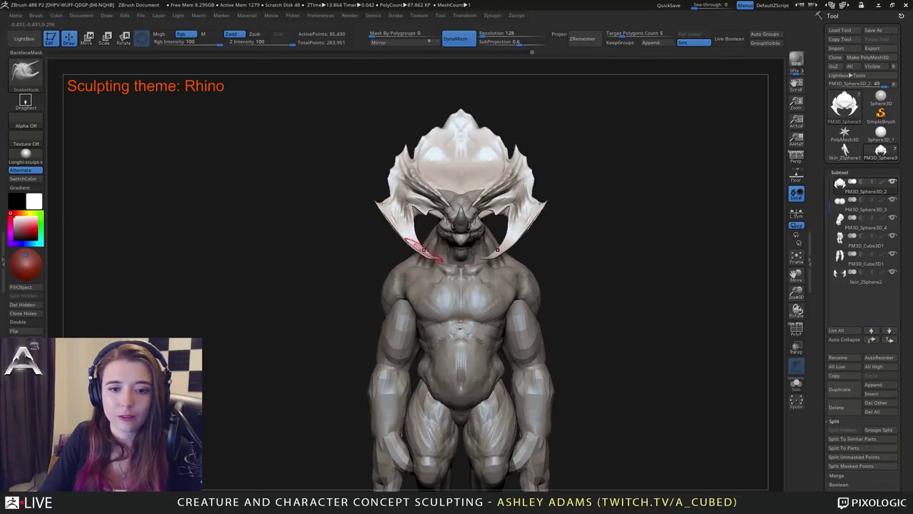
shift+right_drag(423, 251, 451, 246)
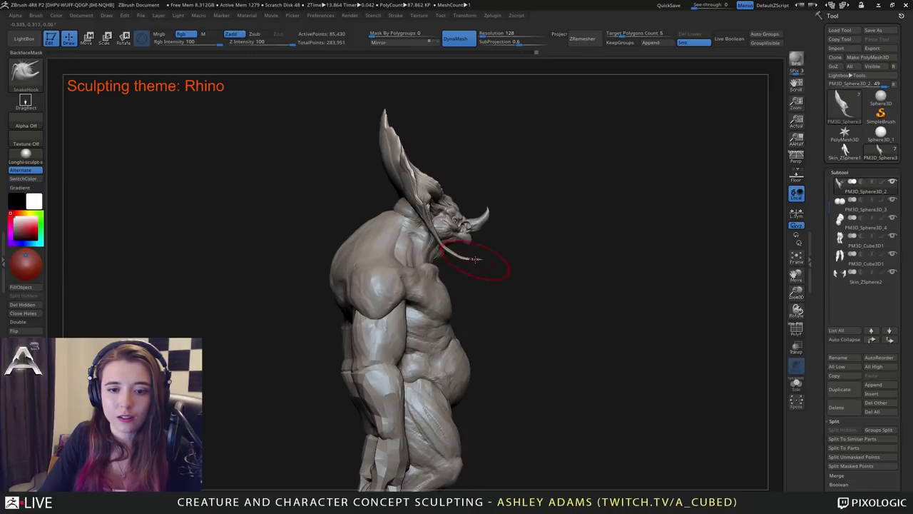
key(space)
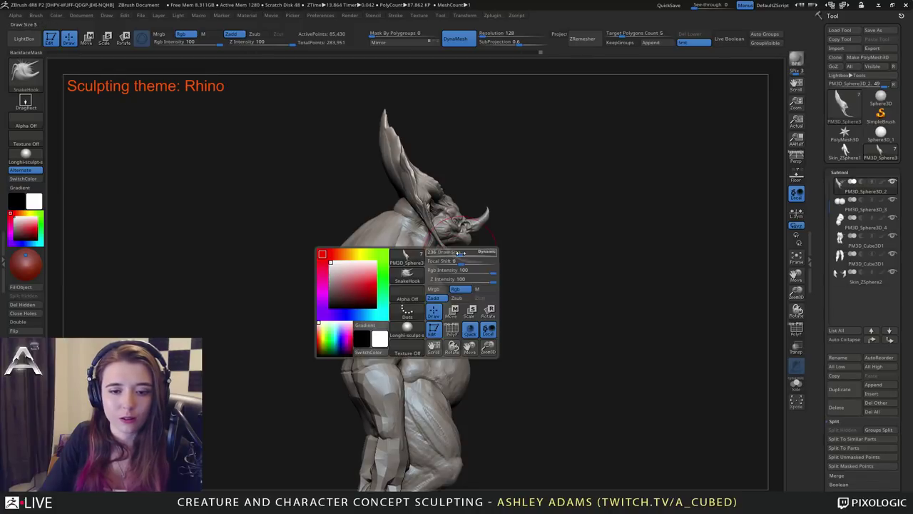
Thicken the thin ends of the frill's lower prongs with the Inflat brush.
key(b)
key(i)
key(n)
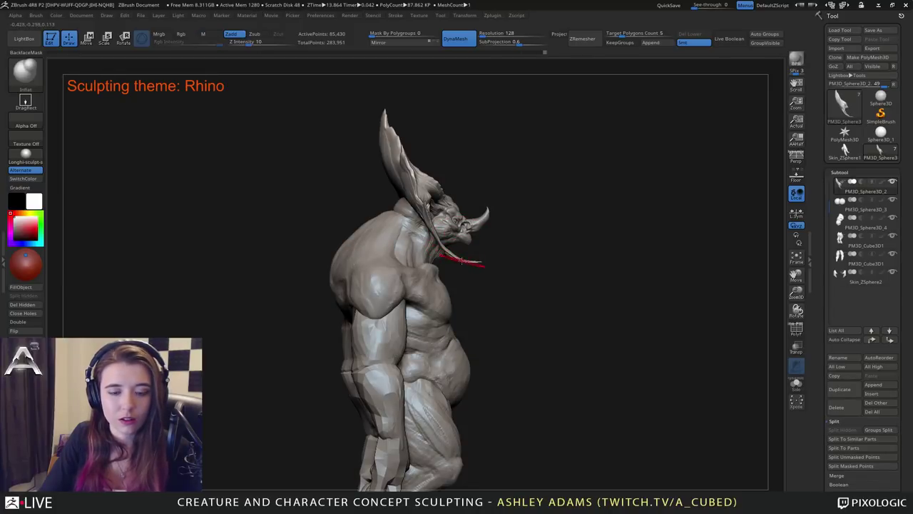
right_drag(437, 237, 376, 235)
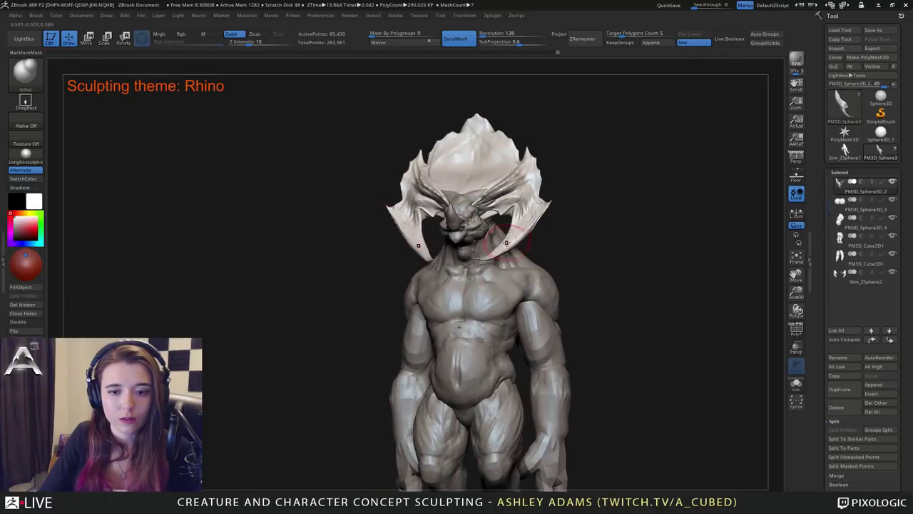
drag(461, 253, 454, 260)
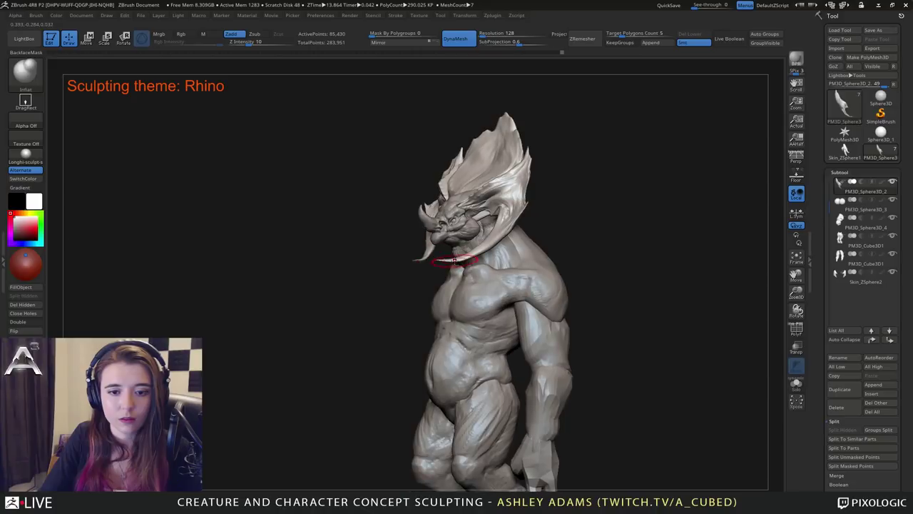
Build up volume along the frill's lower prongs with ClayBuildup.
key(b)
key(c)
key(b)
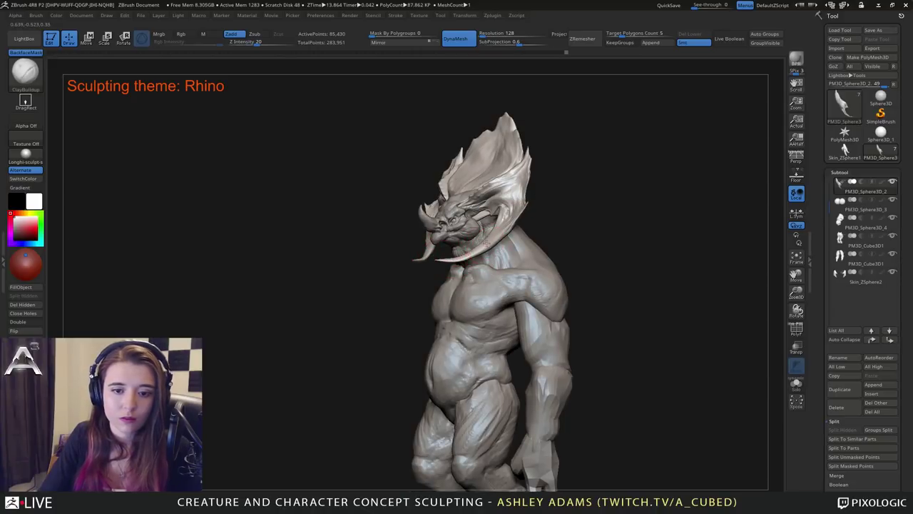
right_drag(502, 259, 545, 250)
right_drag(492, 237, 449, 255)
Adjust the width and sweep of the frill's lower prongs with SnakeHook from above and the side.
key(b)
key(s)
key(h)
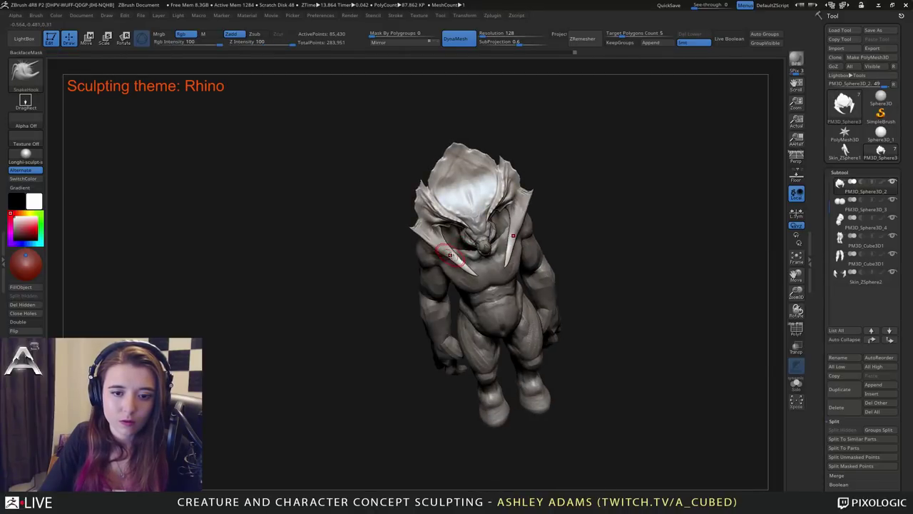
right_drag(461, 264, 510, 283)
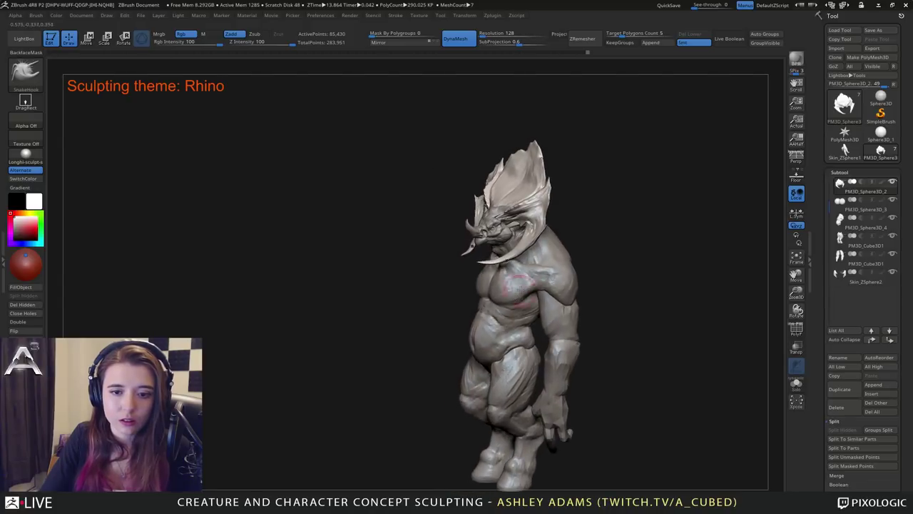
right_click(487, 275)
right_drag(511, 236, 528, 205)
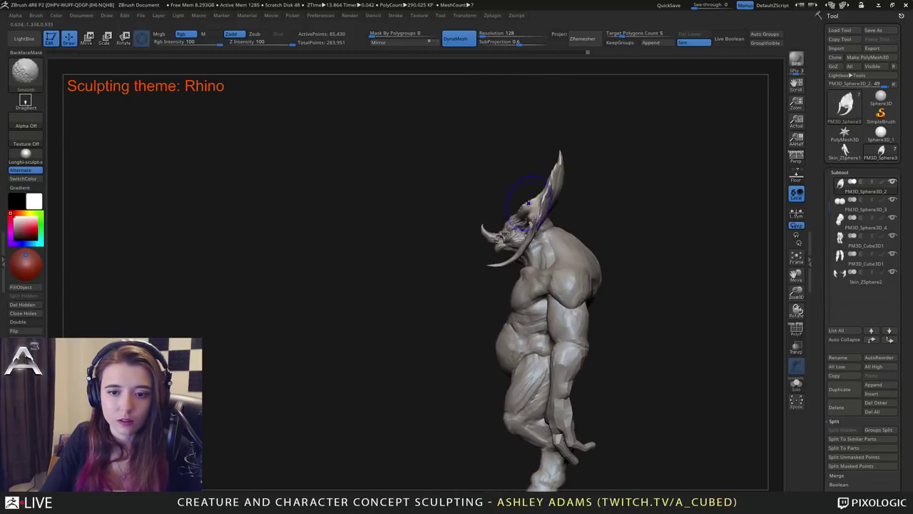
Reshape the upper crest and tip of the frill in profile with SnakeHook.
right_click(535, 200)
mouse_move(561, 160)
mouse_down()
mouse_move(564, 145)
mouse_move(570, 181)
mouse_up()
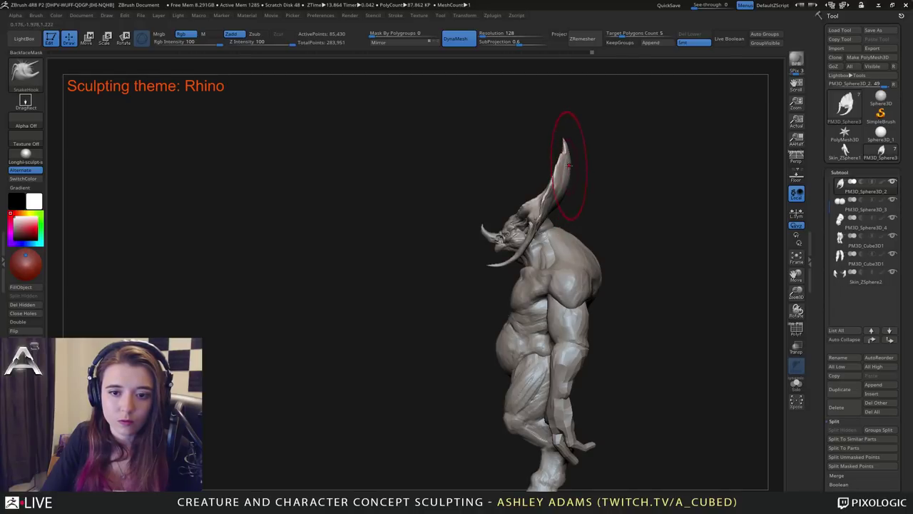
right_drag(531, 181, 561, 185)
alt+right_drag(561, 184, 428, 154)
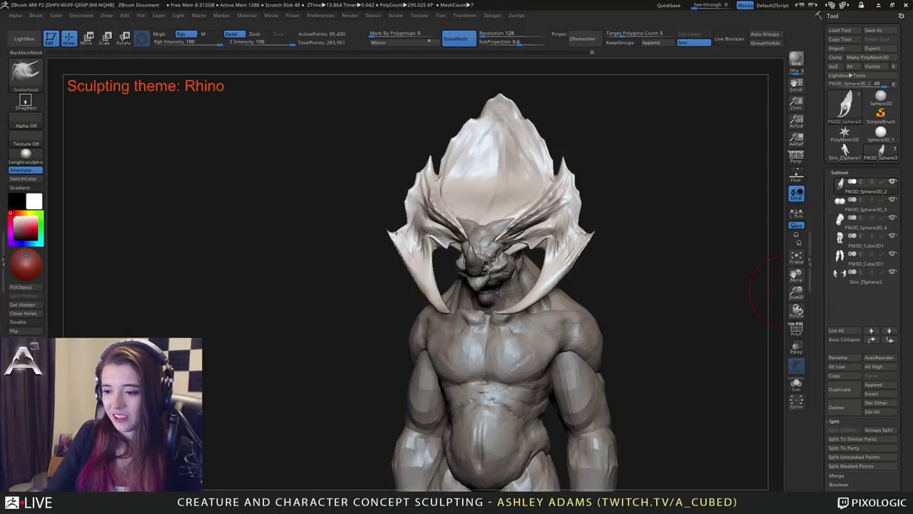
Make the head active and add volume to the nose horn with ClayBuildup.
shift+drag(671, 307, 500, 250)
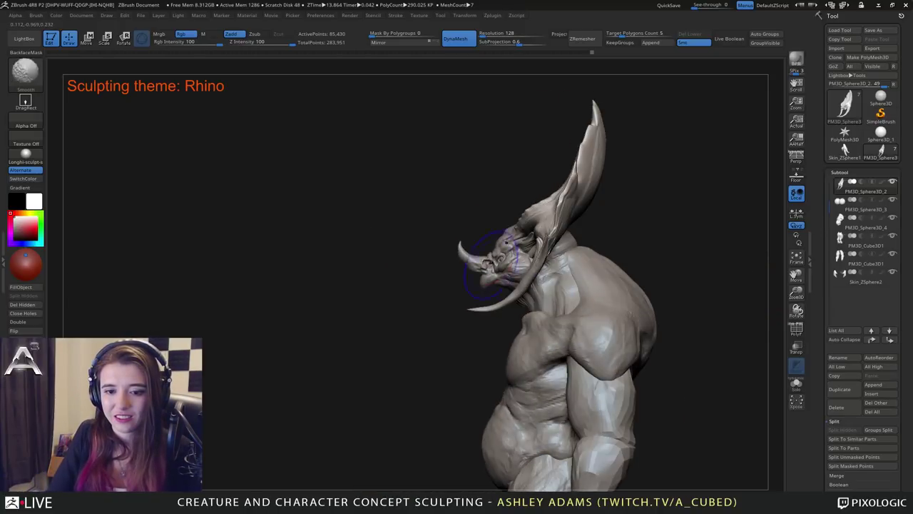
ctrl+right_drag(500, 249, 474, 271)
alt+click(499, 246)
alt+drag(433, 276, 501, 256)
key(space)
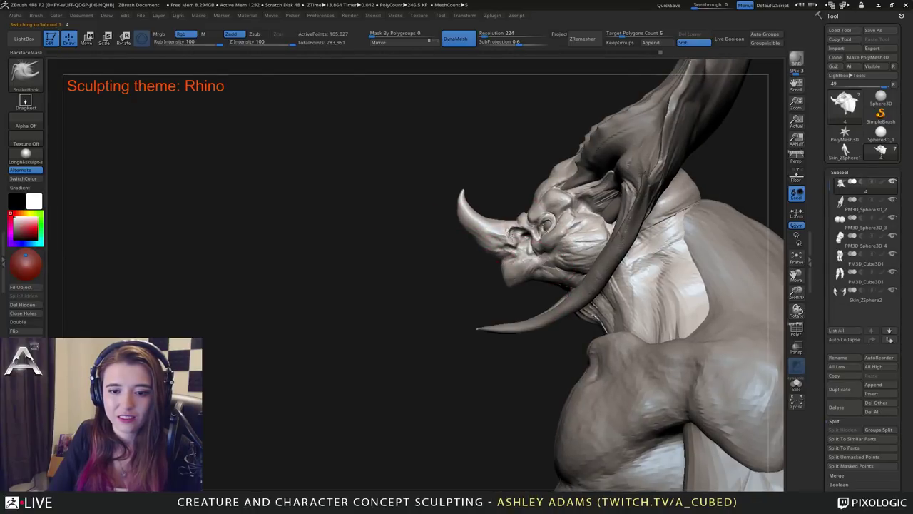
mouse_move(336, 246)
mouse_down()
mouse_move(546, 229)
mouse_move(495, 249)
mouse_up()
key(b)
key(c)
key(b)
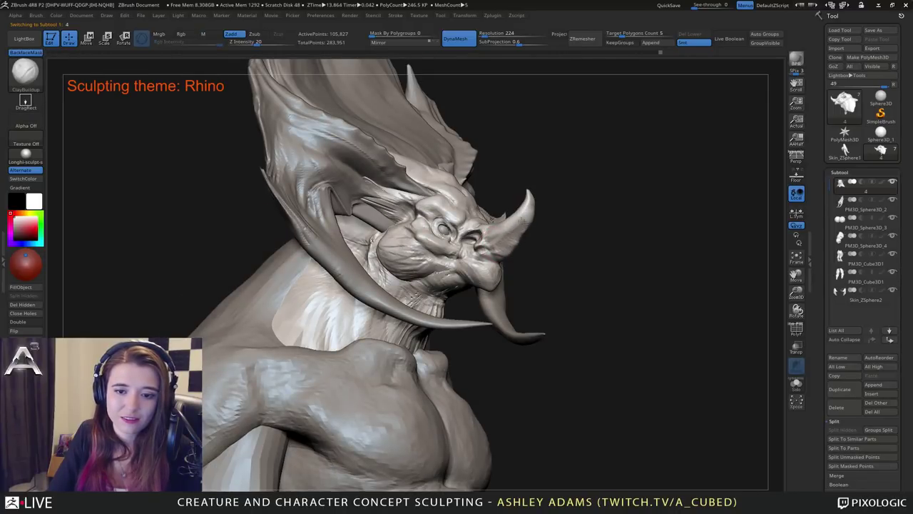
drag(664, 230, 536, 205)
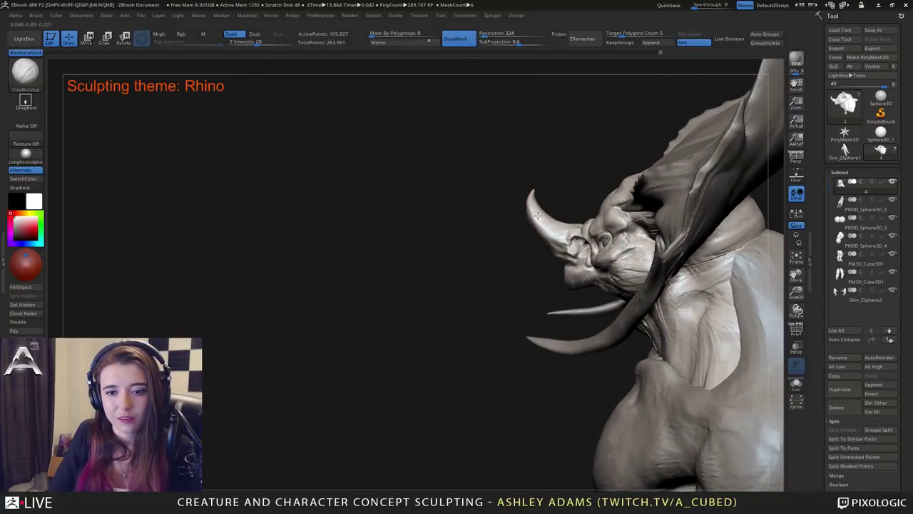
mouse_move(538, 215)
mouse_down()
mouse_move(547, 232)
mouse_move(667, 234)
mouse_move(606, 247)
mouse_move(652, 245)
mouse_up()
Pull a pair of small spikes out of the forehead in front of the frill with SnakeHook.
key(b)
key(s)
key(h)
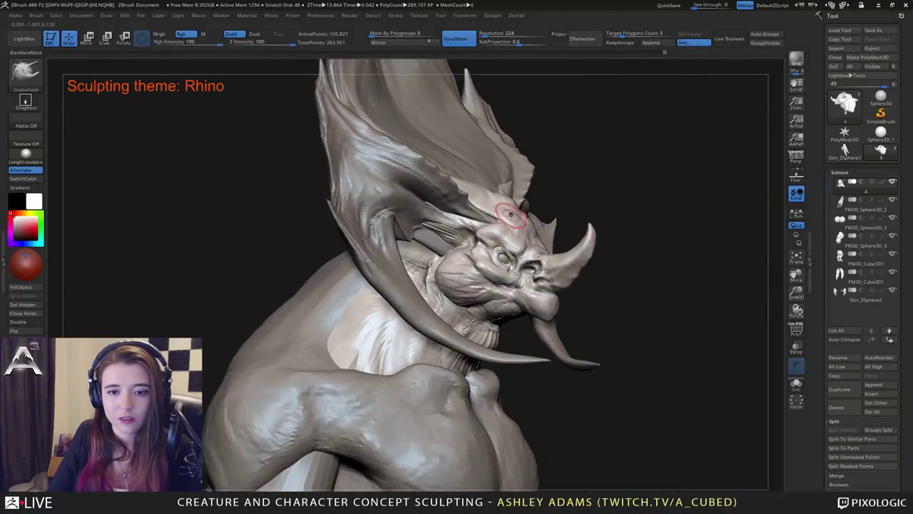
mouse_move(511, 214)
mouse_down()
mouse_move(522, 171)
mouse_move(518, 188)
mouse_up()
Build up the forehead around the new small spikes with ClayBuildup.
key(b)
key(c)
key(b)
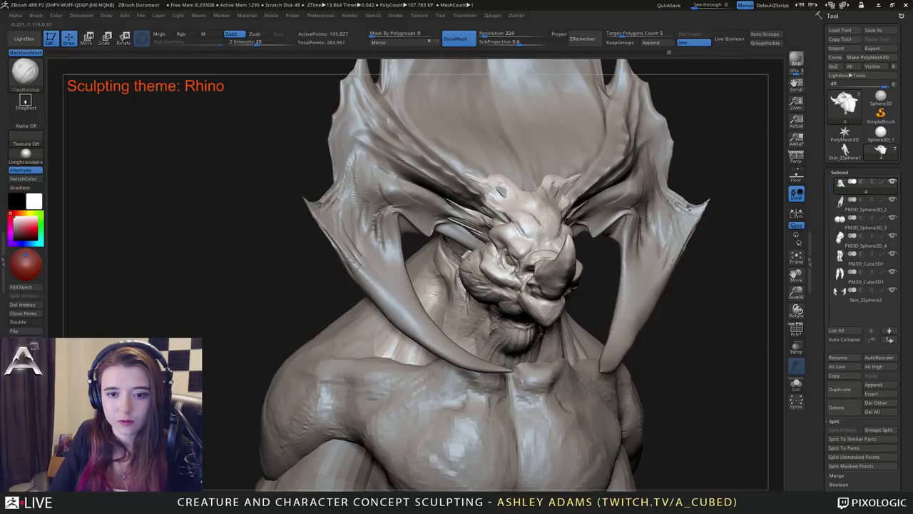
right_drag(469, 198, 506, 211)
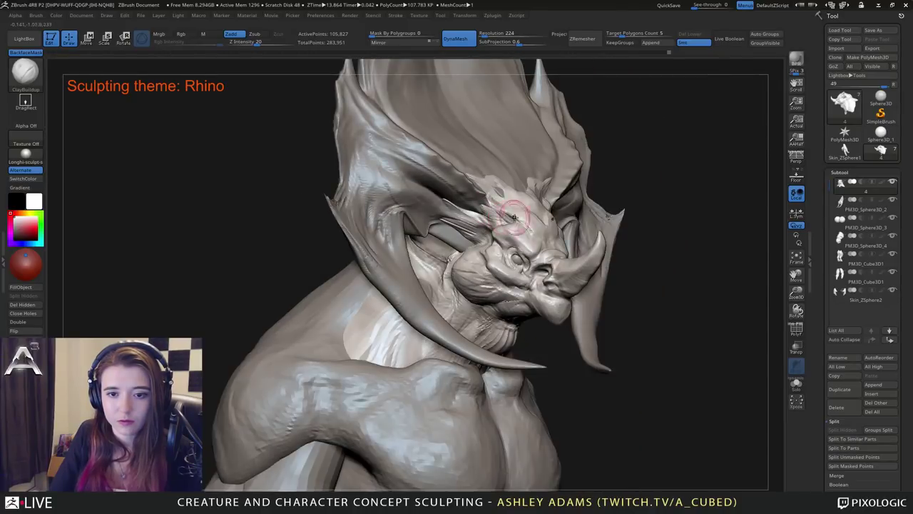
right_drag(599, 220, 524, 218)
mouse_move(681, 184)
right_down()
mouse_move(632, 182)
mouse_move(577, 214)
mouse_move(594, 211)
mouse_move(604, 230)
mouse_move(567, 273)
mouse_move(579, 255)
right_up()
Make the frill active and adjust its inner edge beside the cheek with SnakeHook.
key(b)
key(s)
key(h)
alt+click(576, 251)
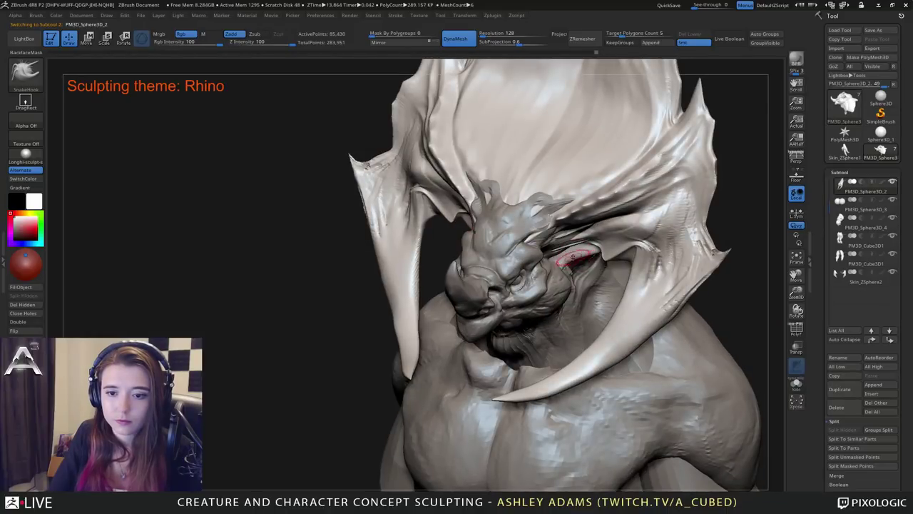
key(shift)
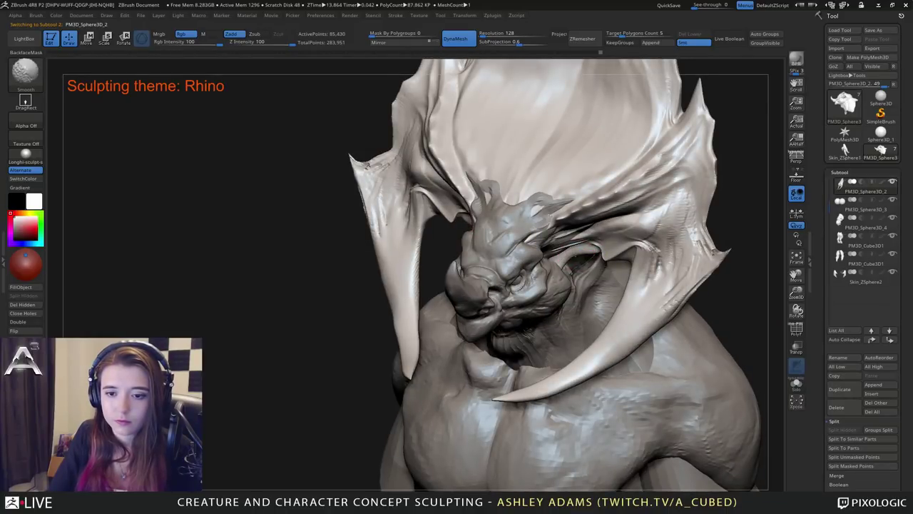
Examine the head, frill and upper back from the side, behind and front, leaving the head as the active subtool.
mouse_move(581, 296)
ctrl+right_down()
mouse_move(560, 243)
mouse_move(628, 252)
mouse_move(588, 256)
mouse_move(584, 229)
mouse_move(608, 230)
ctrl+right_up()
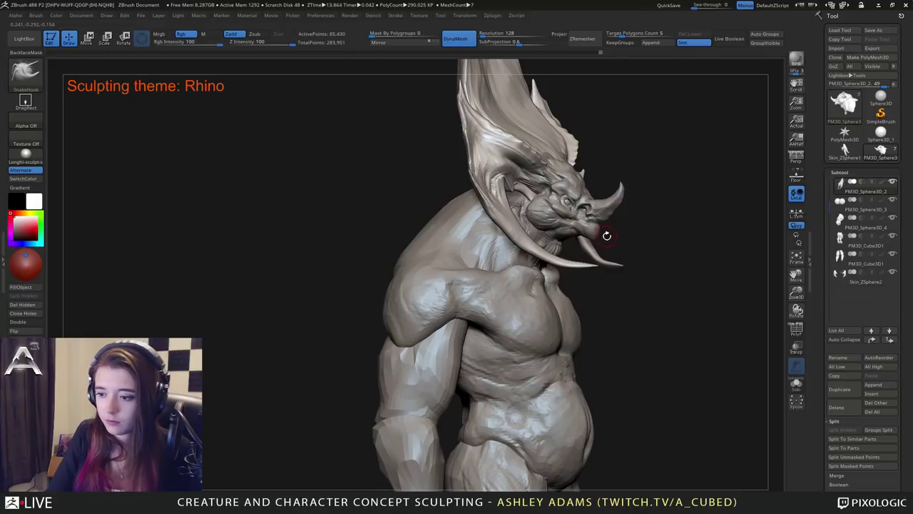
right_drag(545, 198, 579, 209)
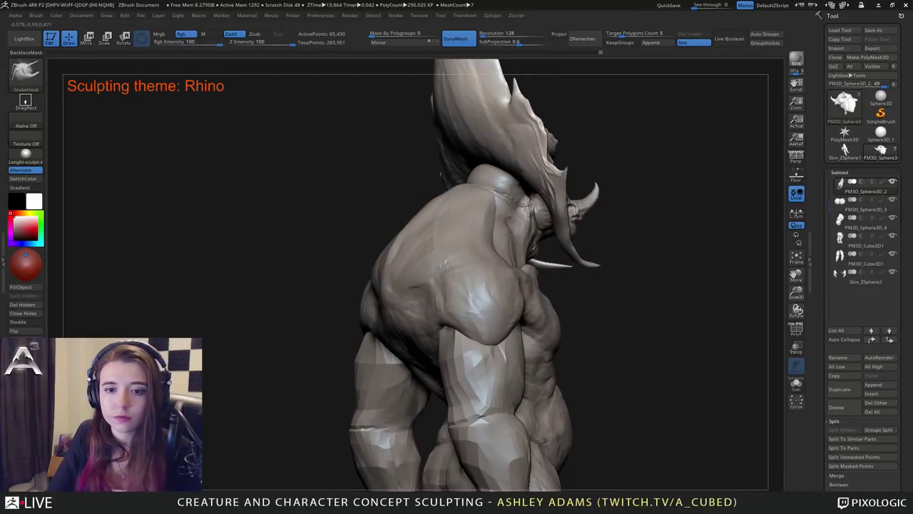
alt+click(517, 226)
mouse_move(534, 231)
right_down()
mouse_move(507, 241)
mouse_move(526, 232)
mouse_move(572, 239)
mouse_move(517, 281)
mouse_move(545, 257)
right_up()
right_click(545, 257)
mouse_move(550, 191)
right_down()
mouse_move(595, 203)
mouse_move(632, 259)
mouse_move(642, 300)
right_up()
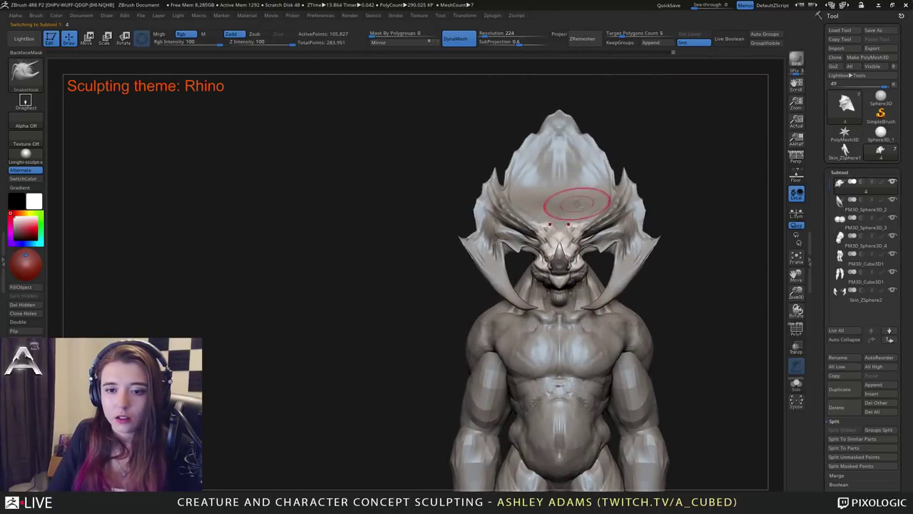
alt+click(577, 202)
mouse_move(577, 202)
right_down()
mouse_move(607, 228)
mouse_move(606, 251)
mouse_move(571, 258)
mouse_move(582, 275)
mouse_move(567, 231)
right_up()
alt+click(576, 259)
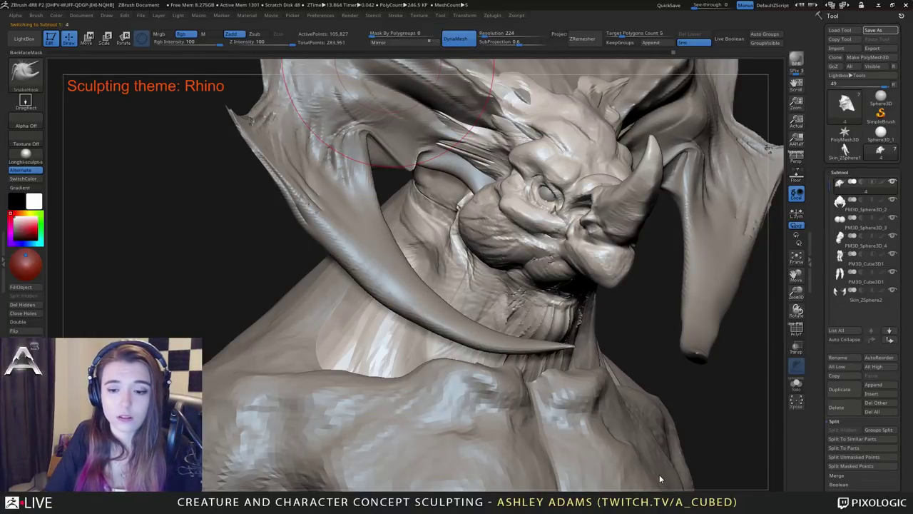
Save the sculpt and remesh the head with DynaMesh at a resolution of 712.
key(ctrl+s)
drag(482, 33, 488, 33)
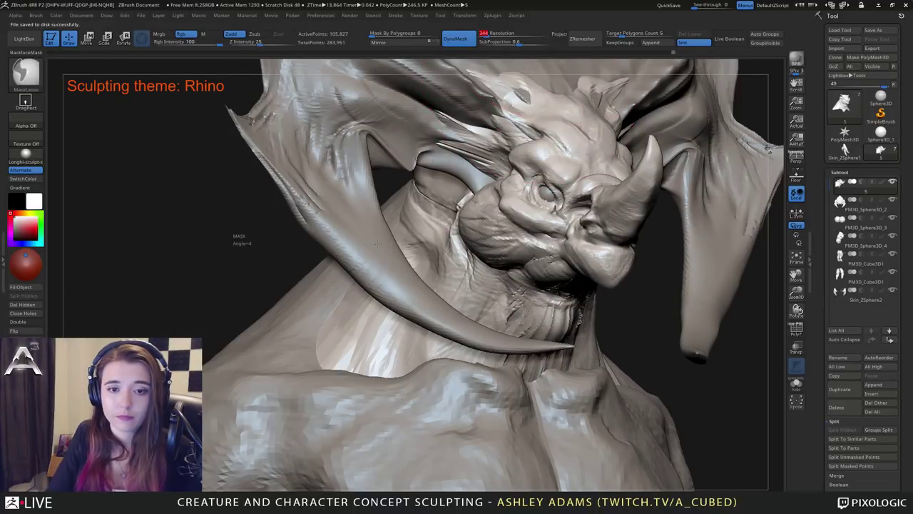
drag(488, 34, 501, 34)
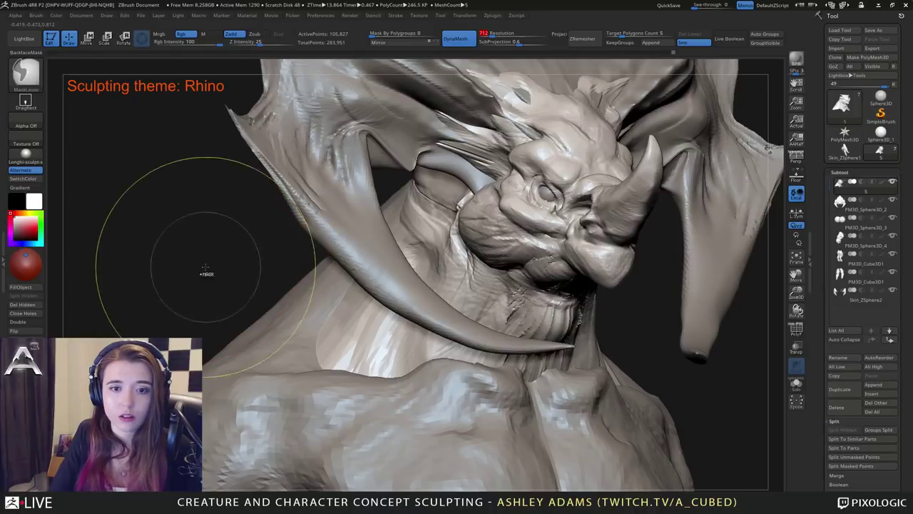
ctrl+drag(207, 267, 211, 239)
Build up the eyelids and the skin around the eye with ClayBuildup.
key(space)
drag(547, 205, 537, 206)
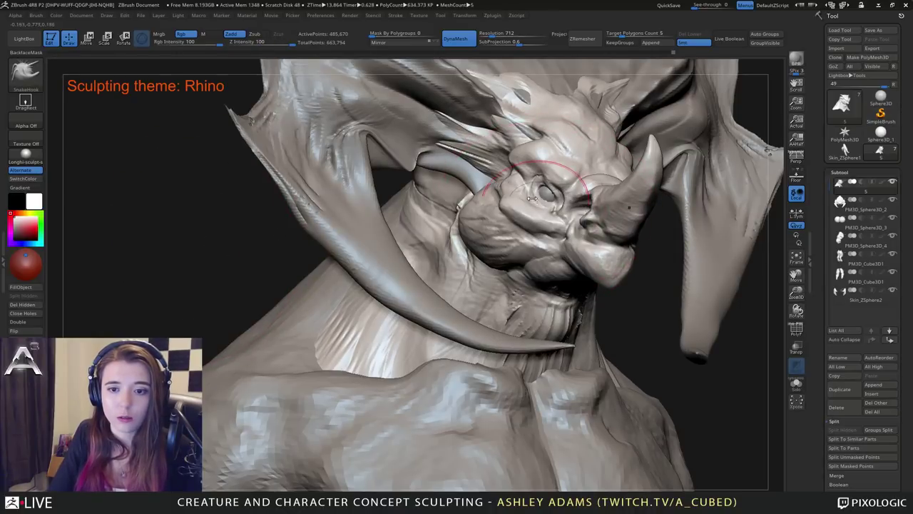
alt+right_drag(550, 194, 496, 198)
key(space)
drag(495, 198, 492, 197)
mouse_move(492, 197)
ctrl+right_down()
mouse_move(493, 213)
mouse_move(508, 200)
ctrl+right_up()
key(space)
drag(506, 201, 494, 200)
right_drag(493, 201, 498, 199)
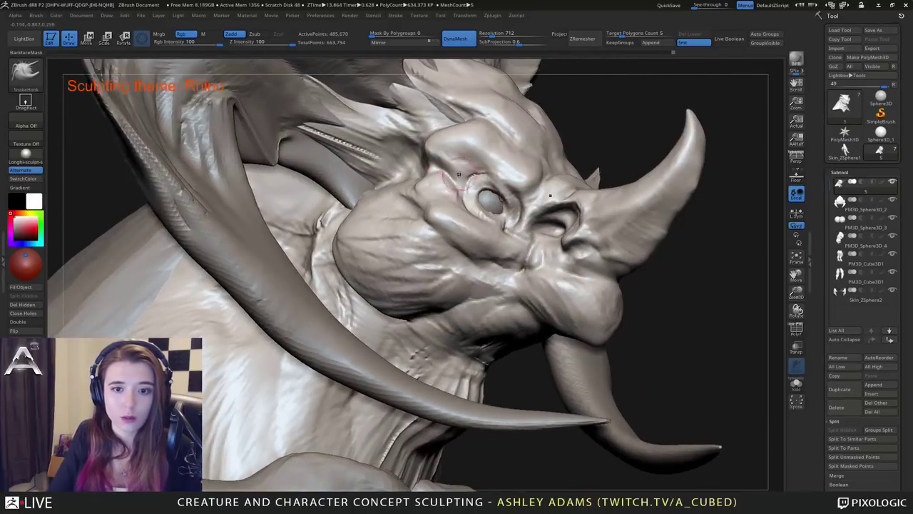
key(b)
key(c)
key(b)
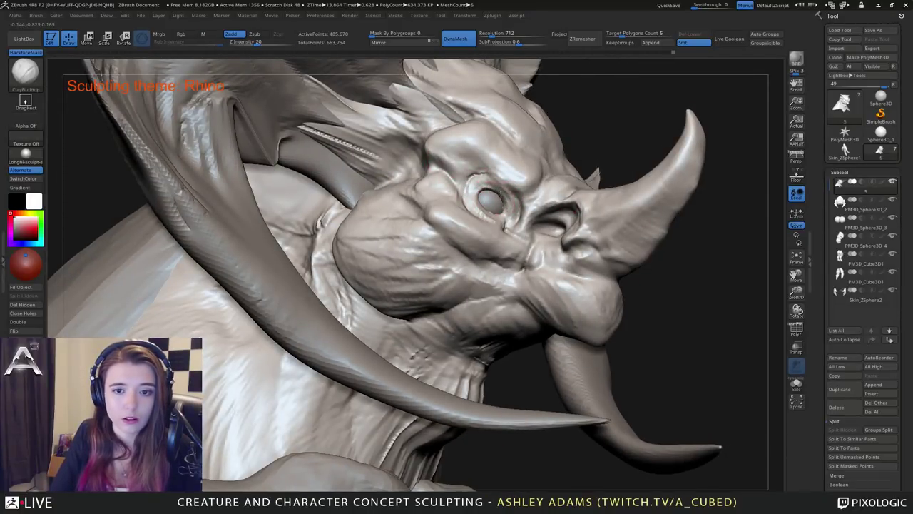
right_drag(489, 200, 492, 202)
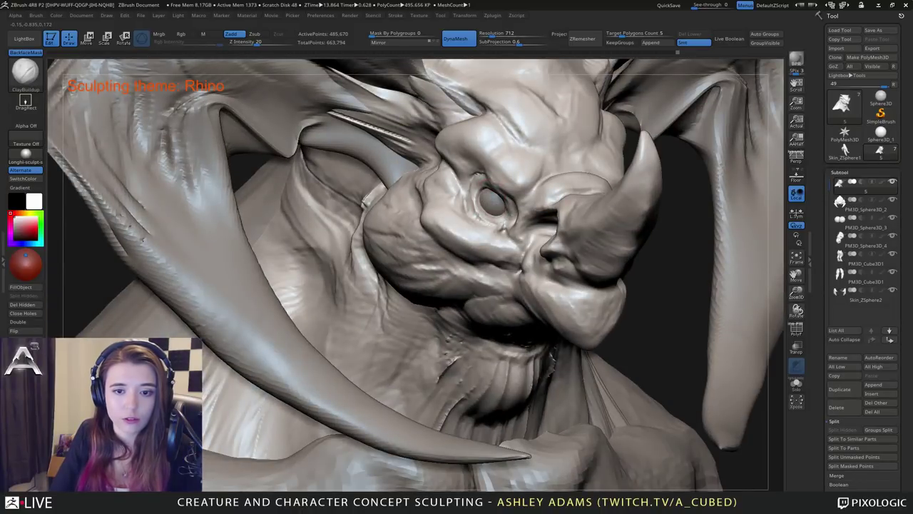
mouse_move(508, 203)
right_down()
mouse_move(512, 211)
mouse_move(488, 218)
right_up()
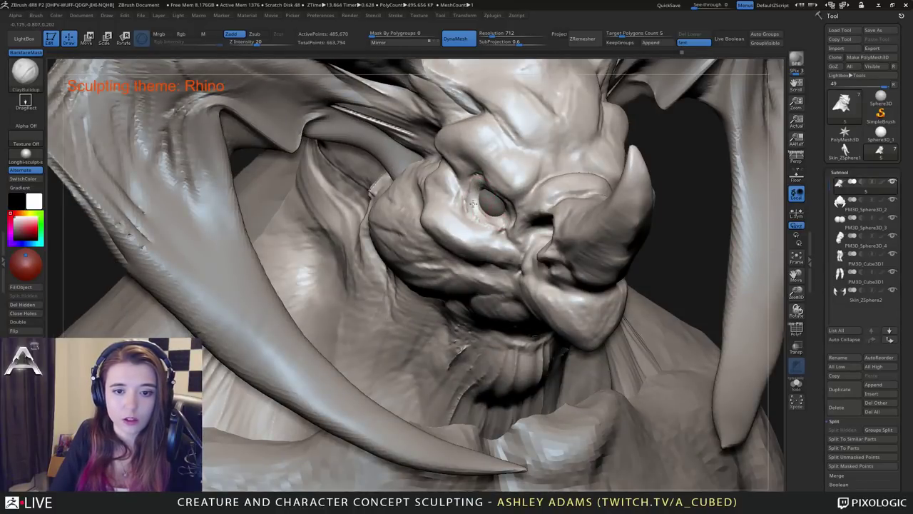
right_drag(477, 211, 496, 231)
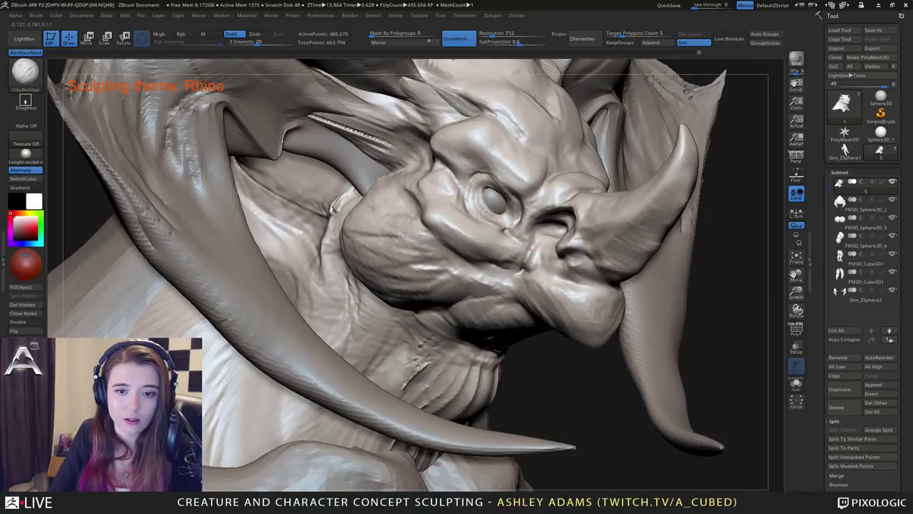
right_drag(489, 191, 489, 194)
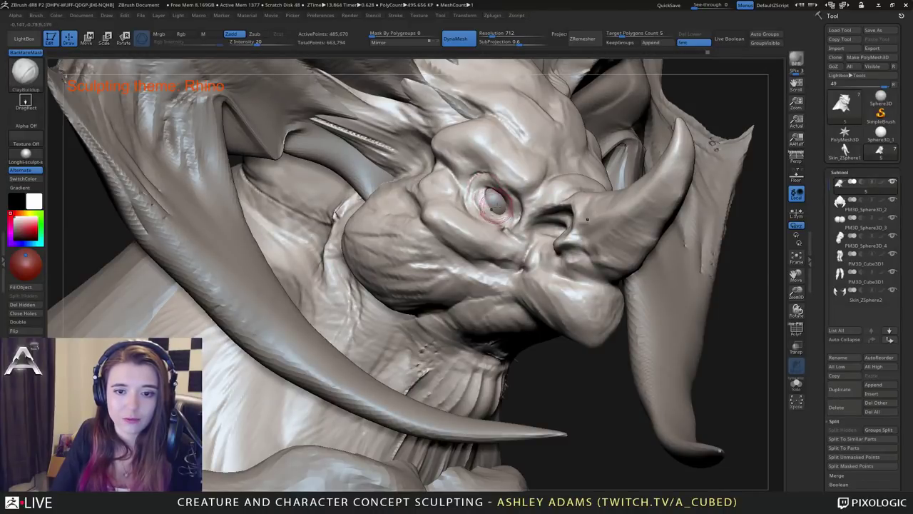
mouse_move(477, 190)
right_down()
mouse_move(413, 192)
mouse_move(490, 185)
right_up()
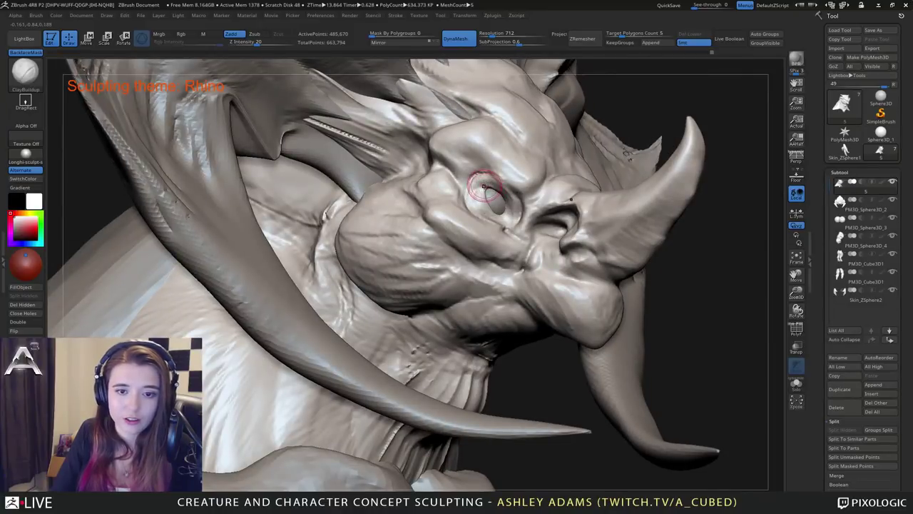
Carve creases into the upper eyelid and around the eye with DamStandard.
key(b)
key(d)
key(s)
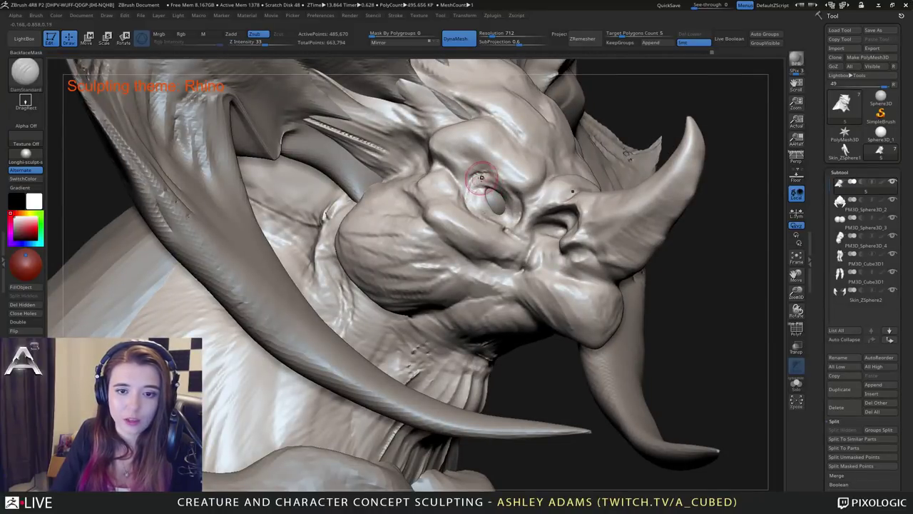
drag(481, 178, 509, 187)
right_drag(463, 183, 478, 178)
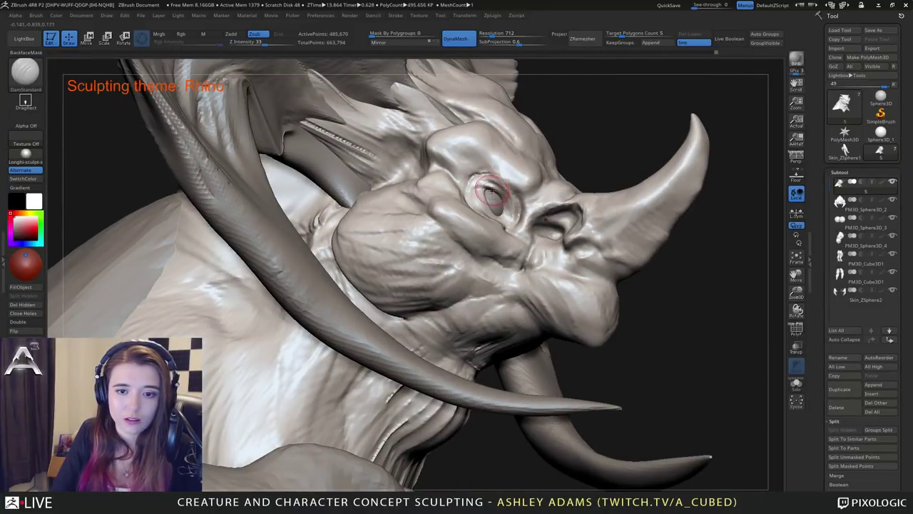
right_drag(485, 191, 495, 194)
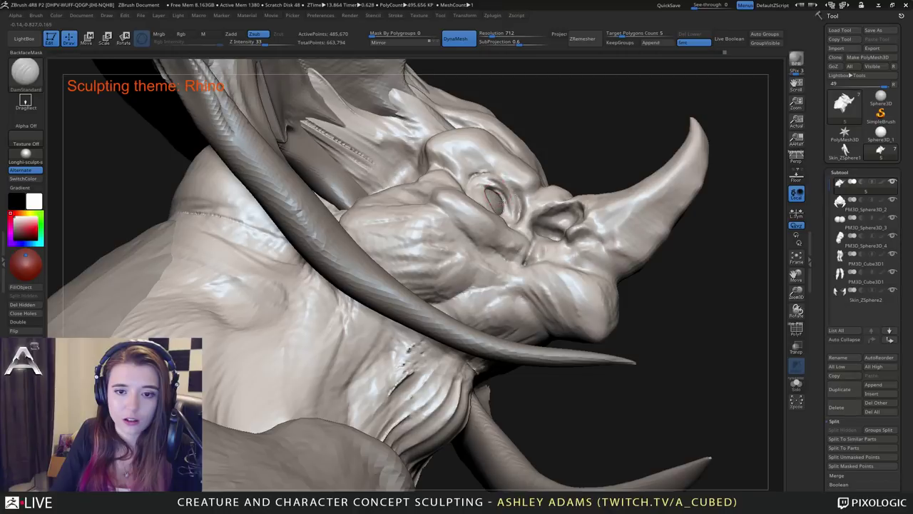
mouse_move(498, 191)
right_down()
mouse_move(489, 193)
mouse_move(493, 220)
right_up()
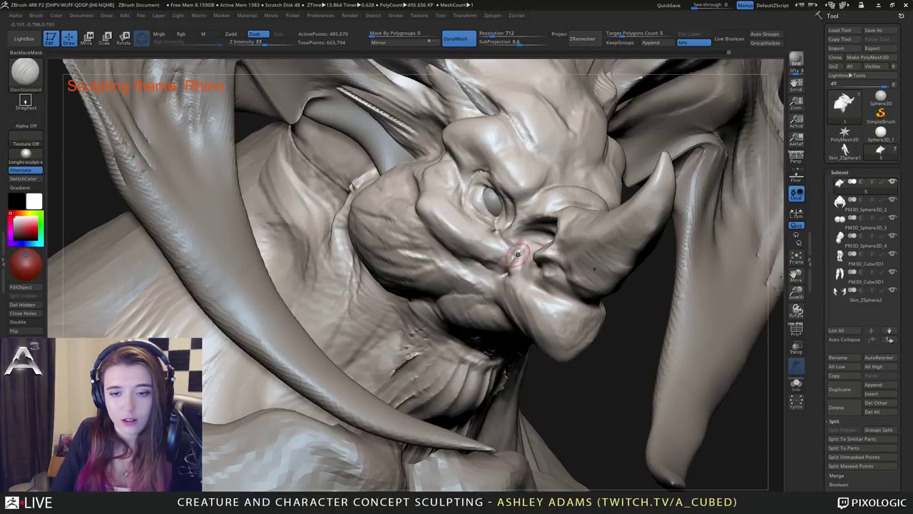
Build up the brow ridge above the eye and toward the forehead with ClayBuildup.
mouse_move(517, 255)
ctrl+right_down()
mouse_move(483, 206)
mouse_move(399, 214)
mouse_move(408, 214)
ctrl+right_up()
mouse_move(559, 227)
alt+right_down()
mouse_move(550, 192)
mouse_move(524, 207)
mouse_move(529, 227)
alt+right_up()
mouse_move(550, 198)
right_down()
mouse_move(575, 198)
mouse_move(555, 217)
mouse_move(534, 187)
right_up()
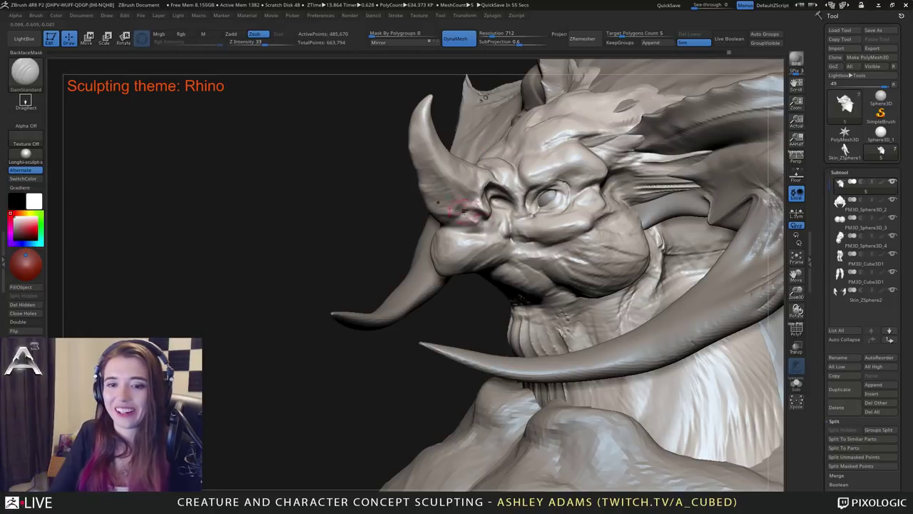
drag(343, 209, 608, 244)
mouse_move(428, 186)
right_down()
mouse_move(420, 197)
mouse_move(380, 184)
mouse_move(392, 187)
right_up()
key(b)
key(c)
key(b)
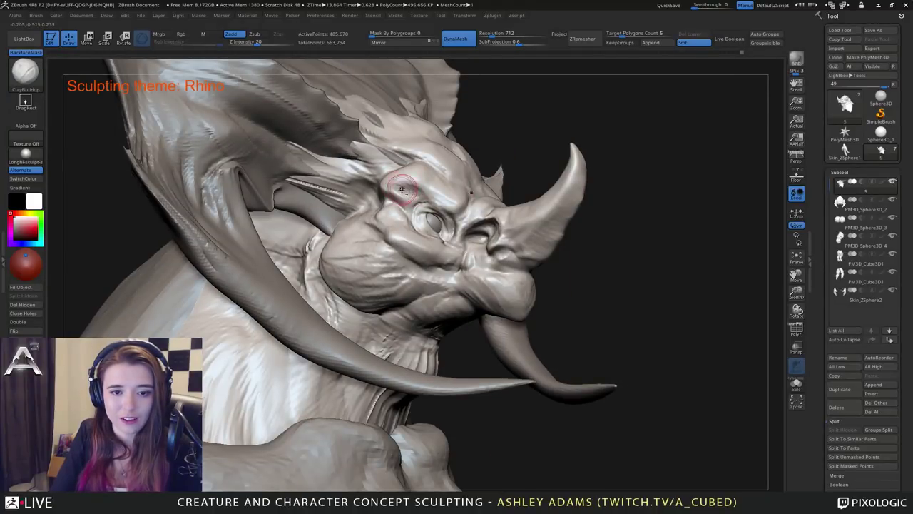
right_drag(399, 189, 396, 212)
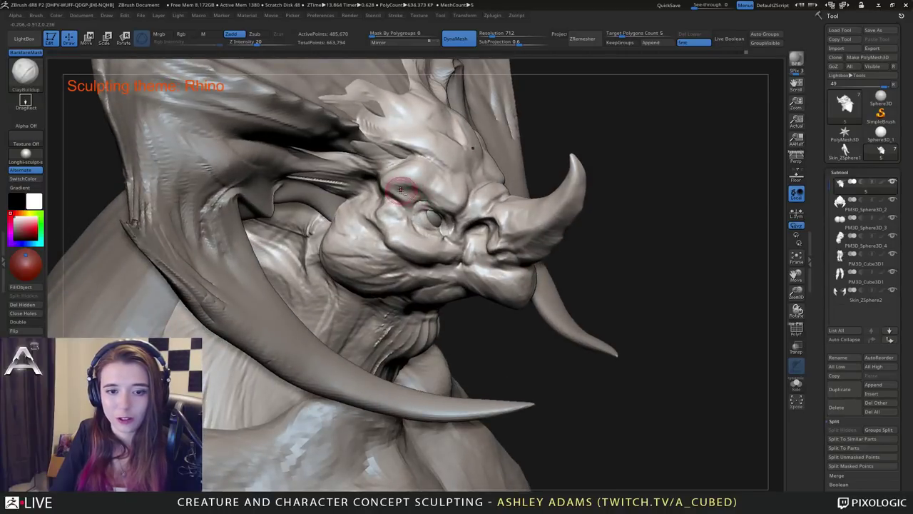
mouse_move(414, 193)
mouse_down()
mouse_move(427, 179)
mouse_move(451, 187)
mouse_up()
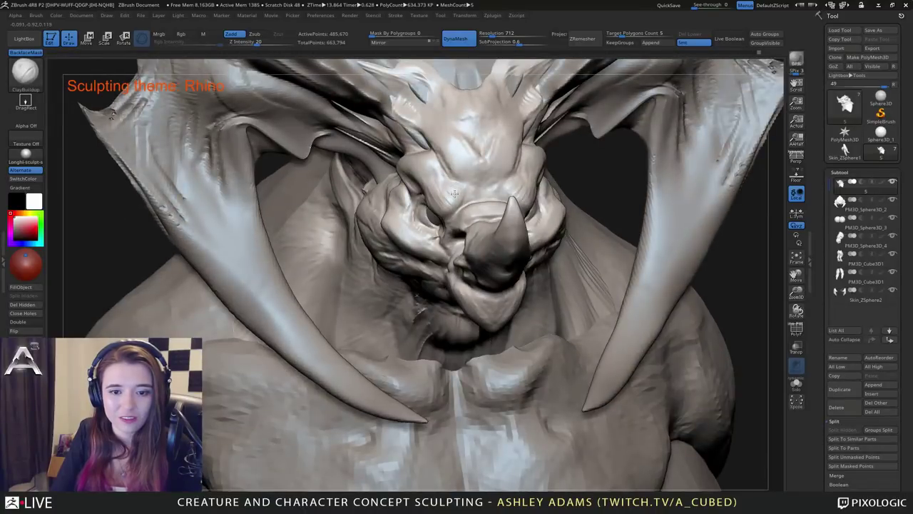
right_drag(438, 179, 362, 208)
right_drag(426, 258, 489, 276)
Try raising a tooth beside the upper lip using the Teeth1 shape of the ChiselCreature brush.
key(b)
key(d)
key(s)
key(space)
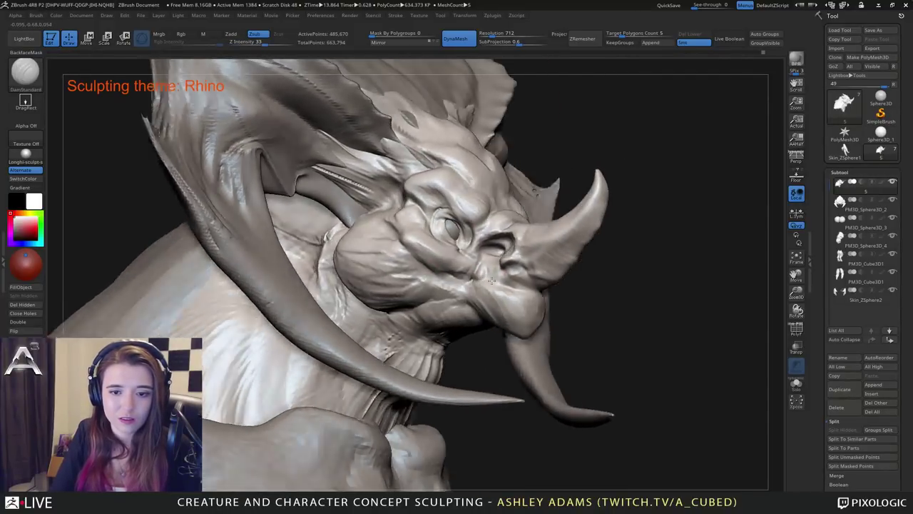
key(b)
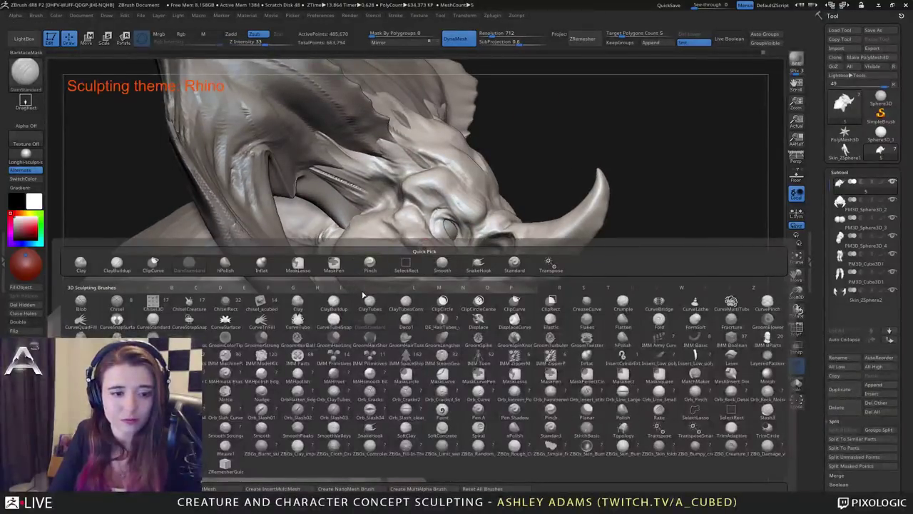
click(193, 303)
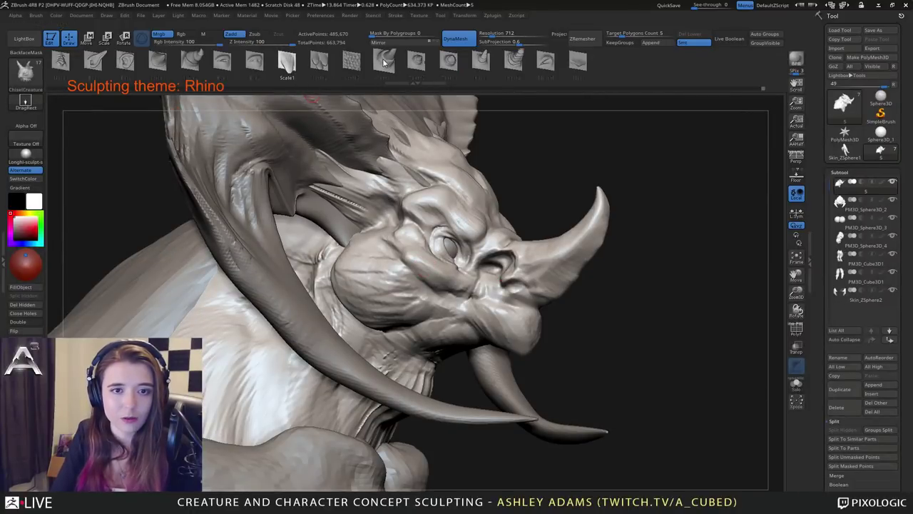
click(383, 63)
mouse_move(646, 303)
mouse_down()
mouse_move(660, 239)
mouse_move(484, 227)
mouse_move(494, 229)
mouse_up()
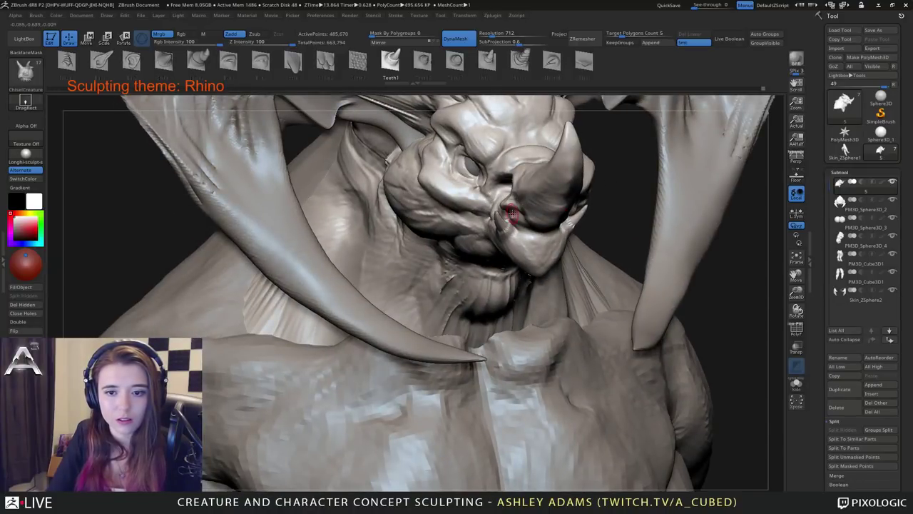
right_drag(512, 212, 547, 210)
Try additional Teeth1 teeth along the lip at different sizes and angles, undoing the unwanted attempts.
drag(542, 224, 545, 237)
right_drag(544, 234, 569, 233)
key(ctrl+z)
drag(543, 224, 527, 234)
mouse_move(527, 234)
right_down()
mouse_move(469, 202)
mouse_move(449, 203)
mouse_move(530, 224)
right_up()
key(ctrl+z)
drag(457, 207, 552, 242)
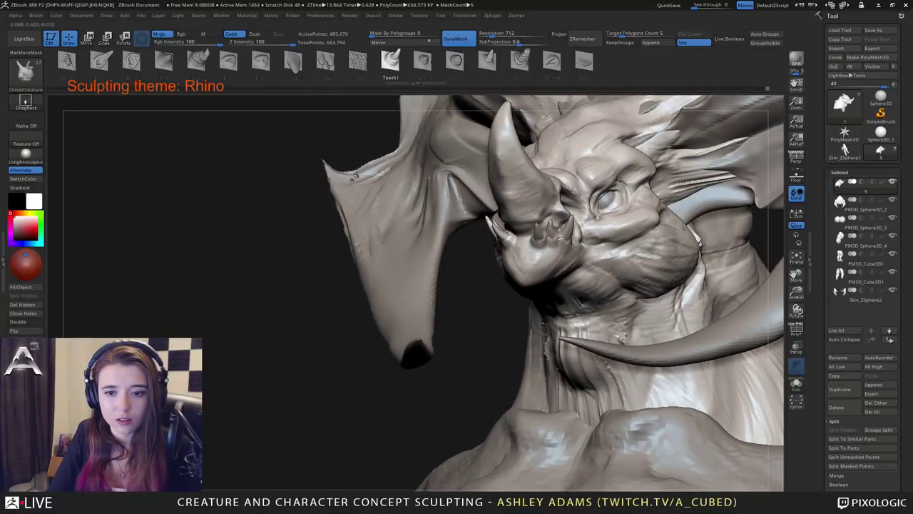
Try placing Teeth1 teeth on the side of the mouth below the nostril, and undo them.
mouse_move(354, 177)
right_down()
mouse_move(471, 192)
mouse_move(485, 207)
mouse_move(546, 224)
mouse_move(546, 178)
mouse_move(452, 197)
right_up()
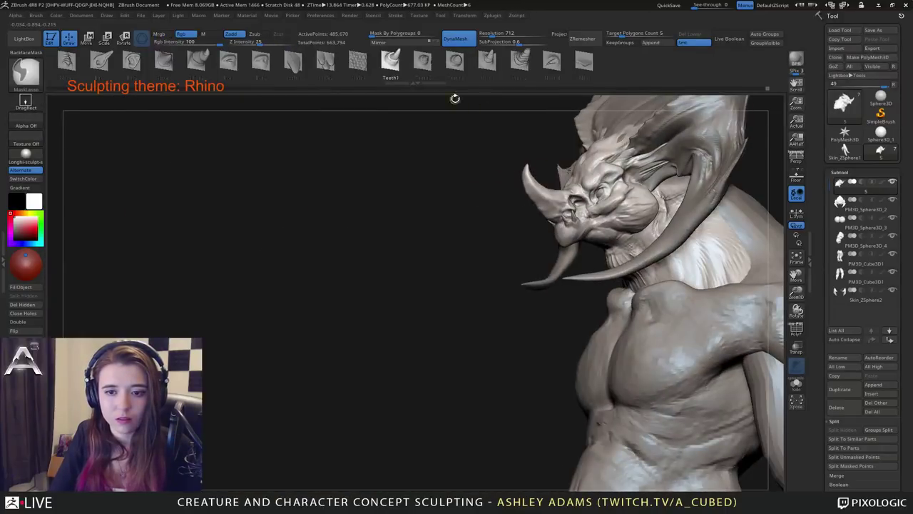
mouse_move(571, 219)
ctrl+right_down()
mouse_move(573, 257)
mouse_move(584, 244)
ctrl+right_up()
mouse_move(613, 241)
mouse_down()
mouse_move(605, 216)
mouse_move(609, 224)
mouse_up()
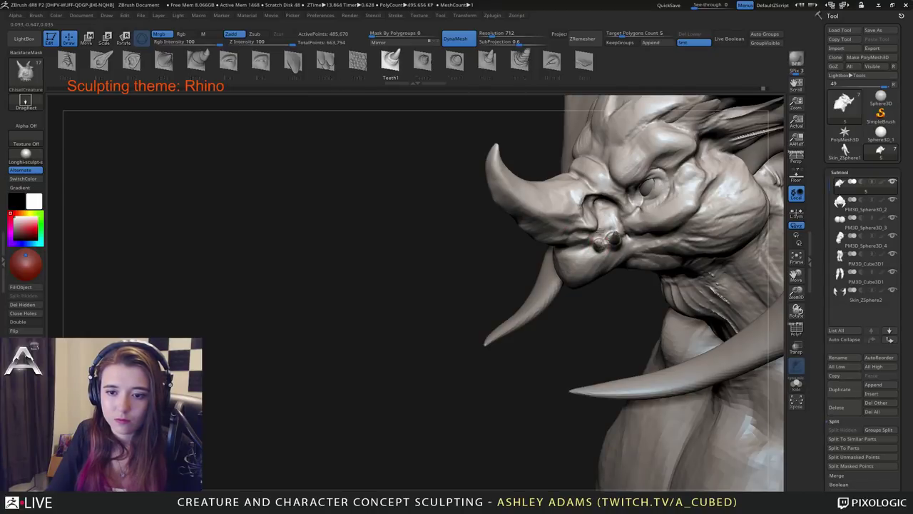
right_drag(593, 249, 595, 230)
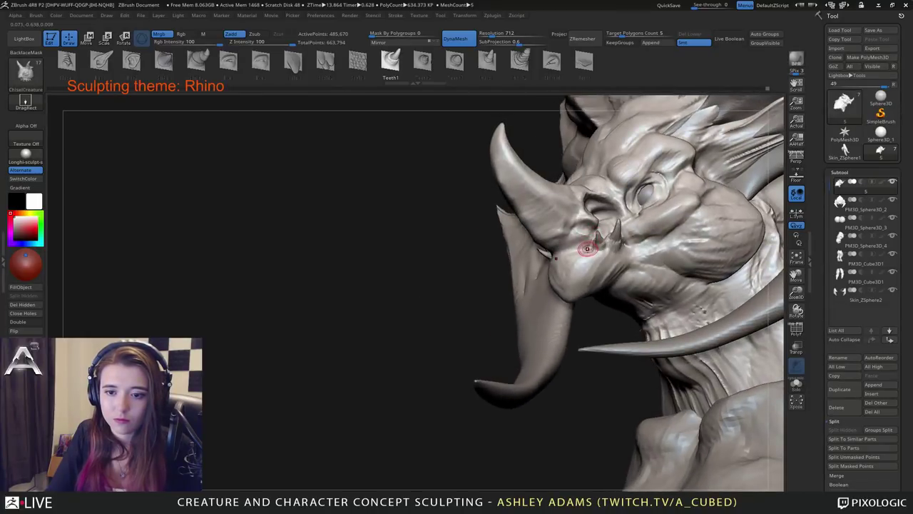
drag(588, 246, 586, 239)
mouse_move(586, 239)
right_down()
mouse_move(629, 255)
mouse_move(619, 269)
mouse_move(655, 256)
right_up()
key(ctrl+z)
key(ctrl+z)
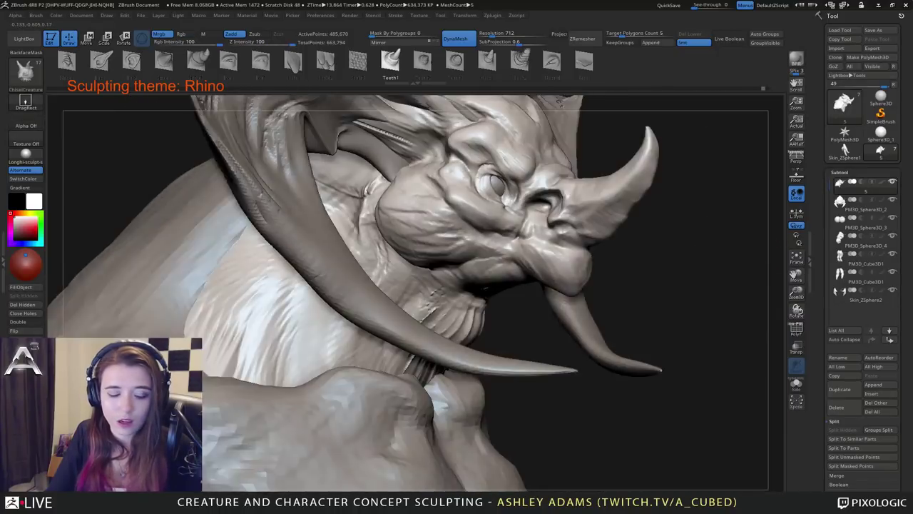
Insert a mirrored Capsule from IMM Primitives beside the upper lip and split it off with Split Masked Points.
key(b)
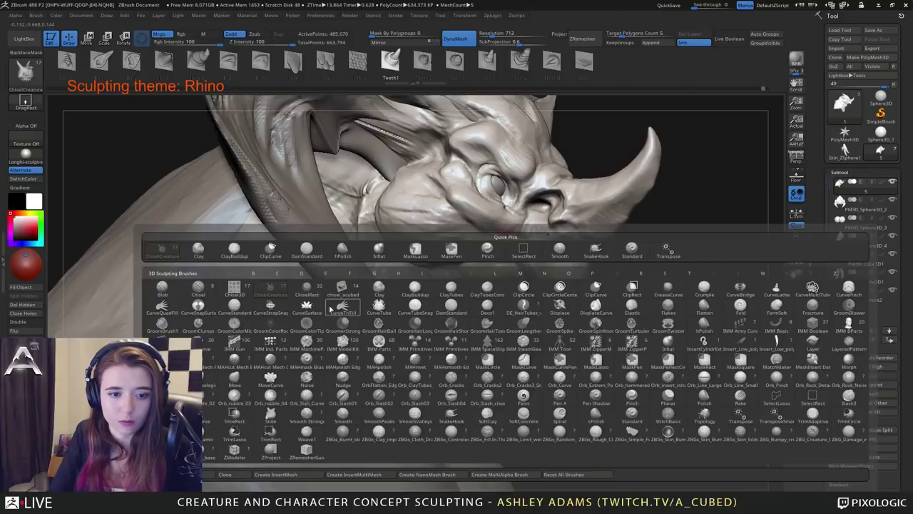
click(415, 289)
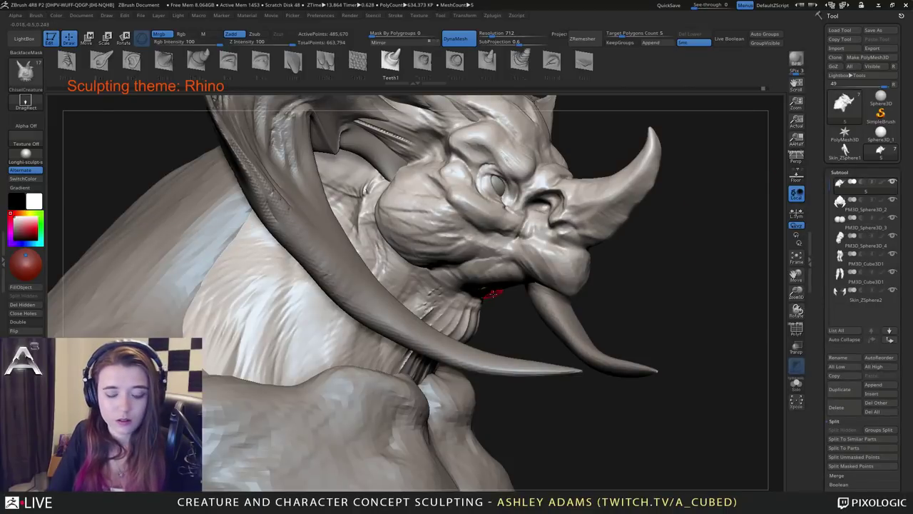
key(b)
key(i)
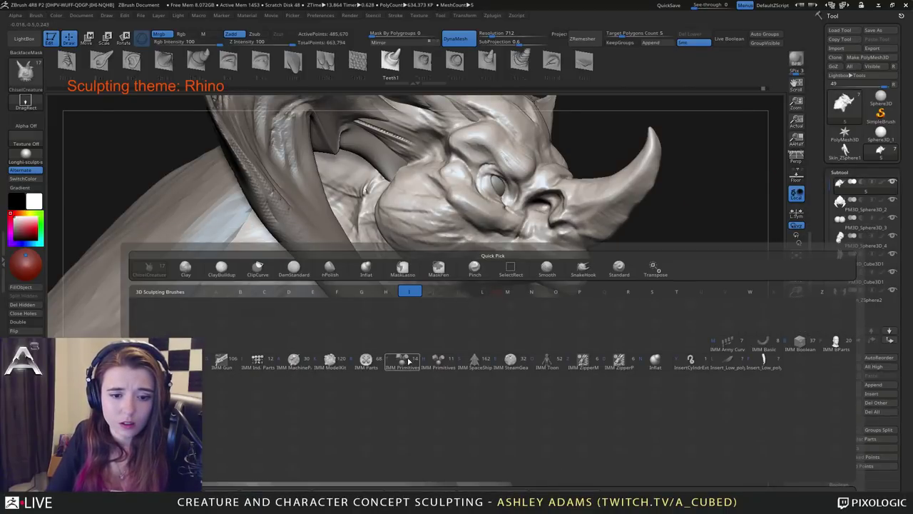
click(408, 360)
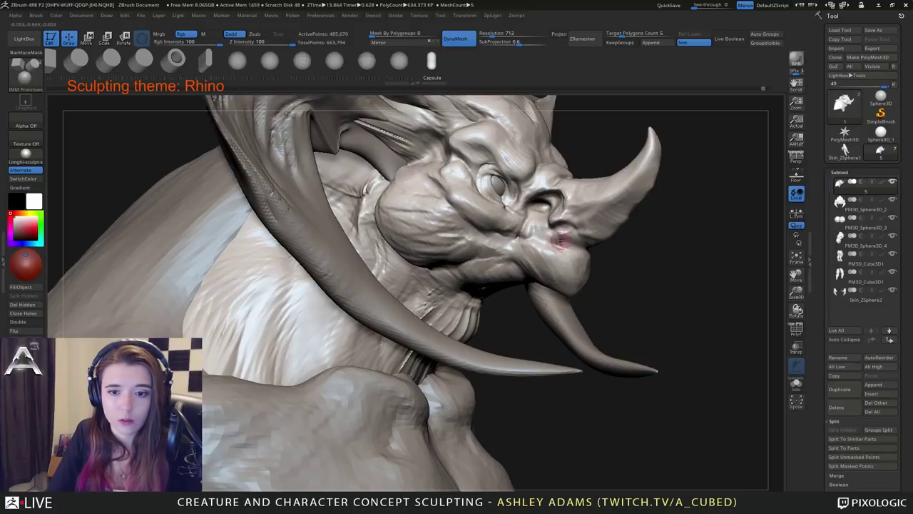
drag(534, 229, 535, 251)
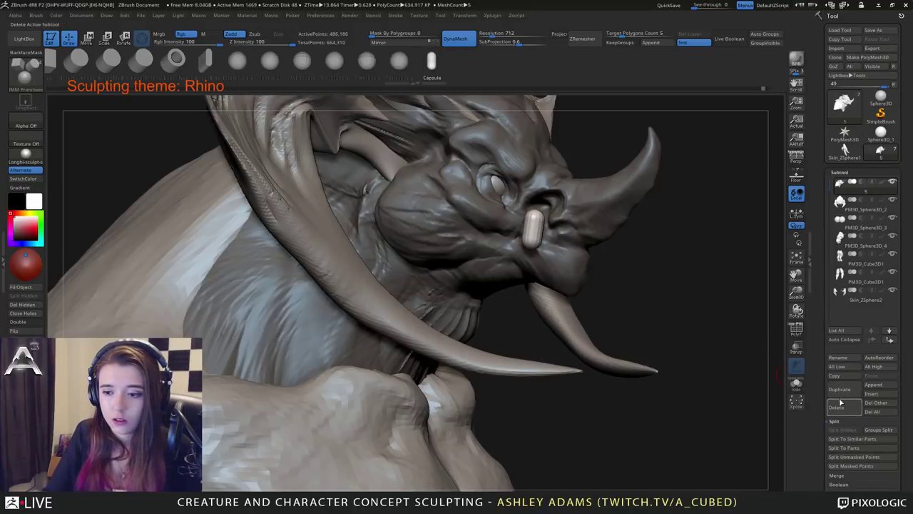
click(845, 468)
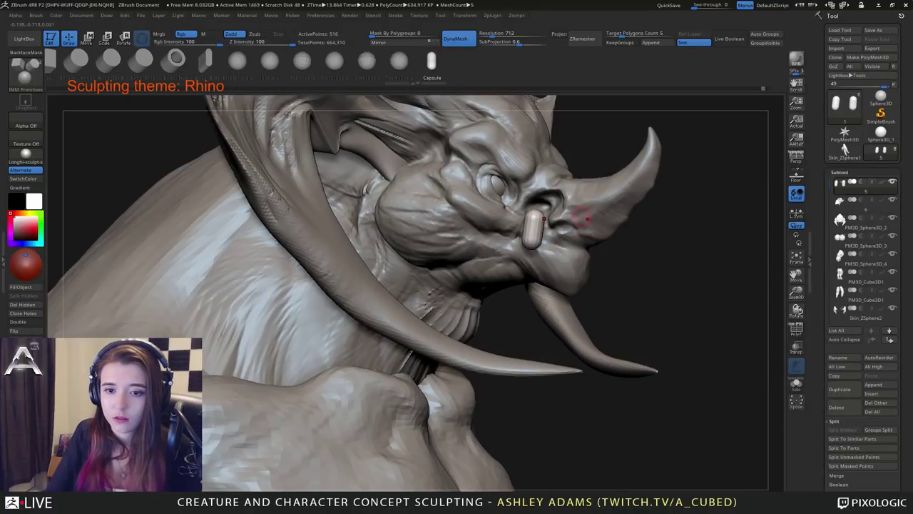
Move the pair of capsules inward toward the sides of the mouth with a large SnakeHook brush.
right_drag(582, 213, 507, 217)
key(w)
right_click(527, 226)
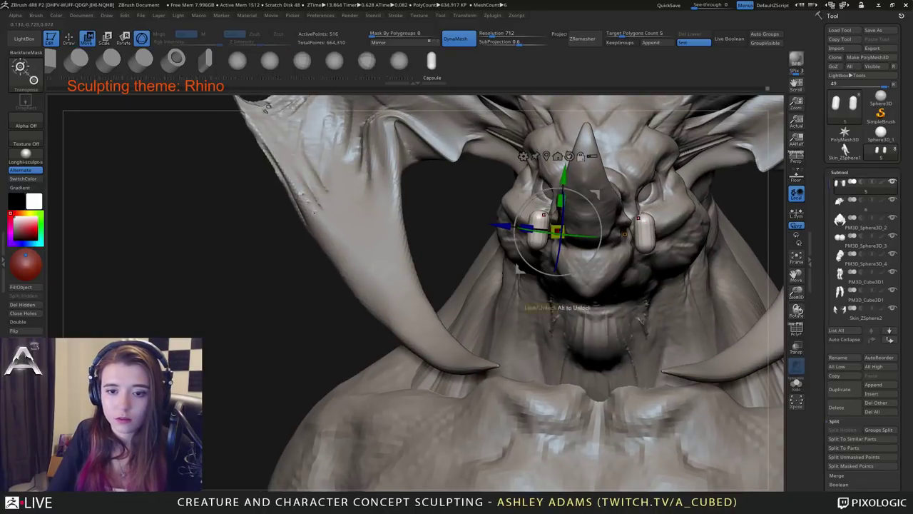
key(q)
key(b)
key(s)
key(h)
key(space)
drag(537, 215, 580, 203)
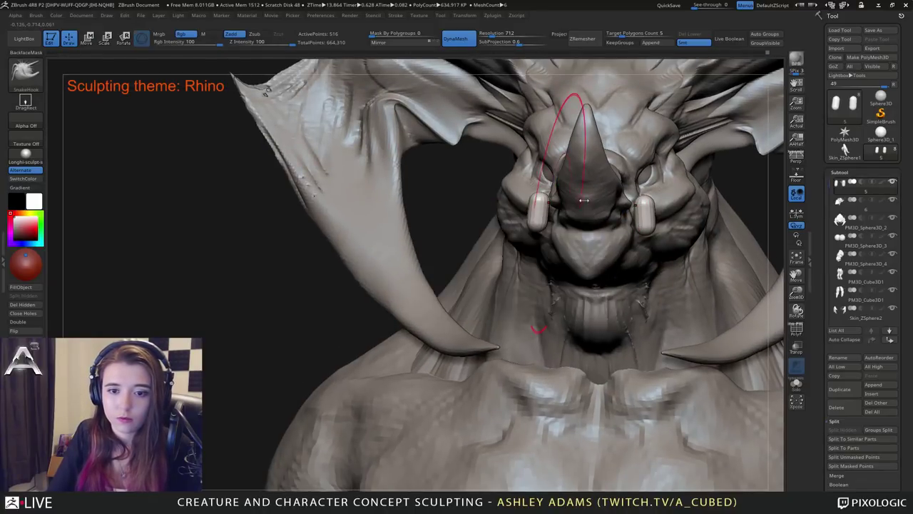
alt+right_drag(583, 199, 540, 213)
drag(501, 214, 515, 220)
right_drag(497, 219, 535, 219)
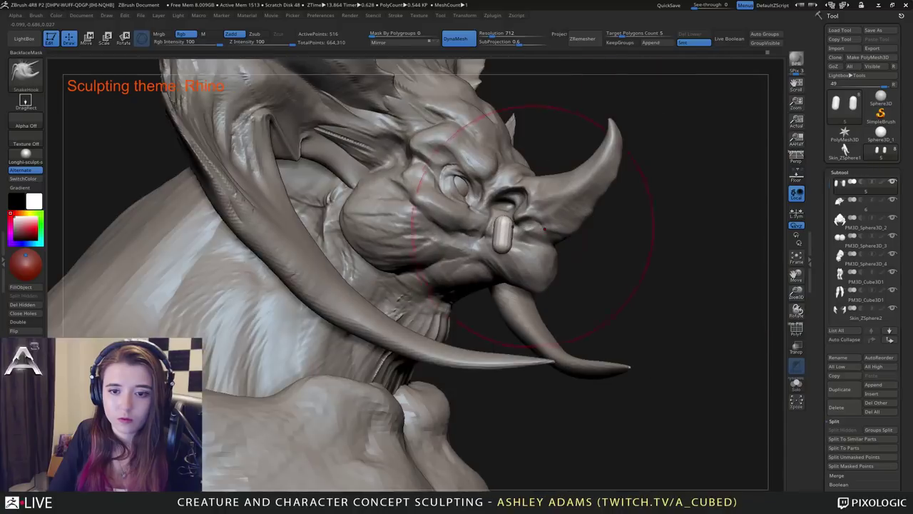
Reduce the SnakeHook brush size and reshape the mirrored capsules to sit against the sides of the upper lip.
key(space)
drag(535, 219, 508, 219)
right_drag(543, 218, 508, 218)
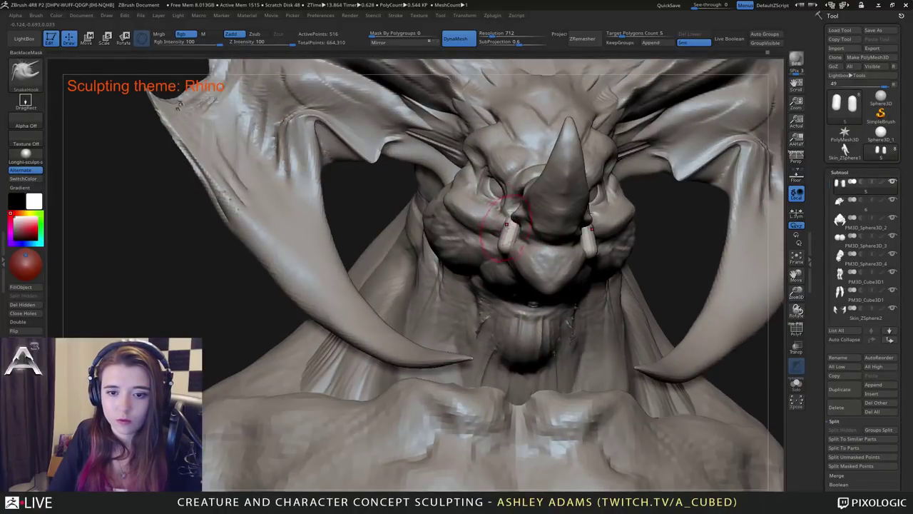
drag(508, 216, 501, 246)
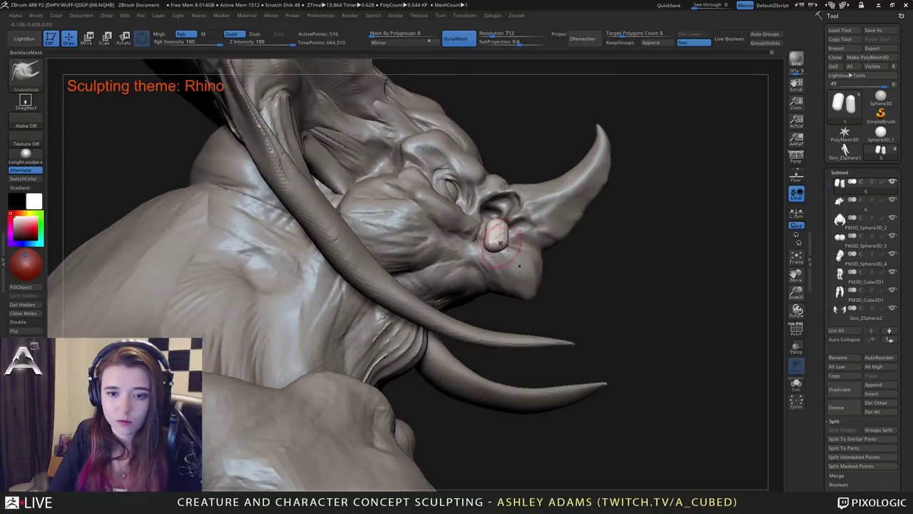
drag(495, 246, 499, 255)
right_drag(508, 250, 395, 264)
drag(492, 234, 496, 241)
right_drag(485, 247, 399, 246)
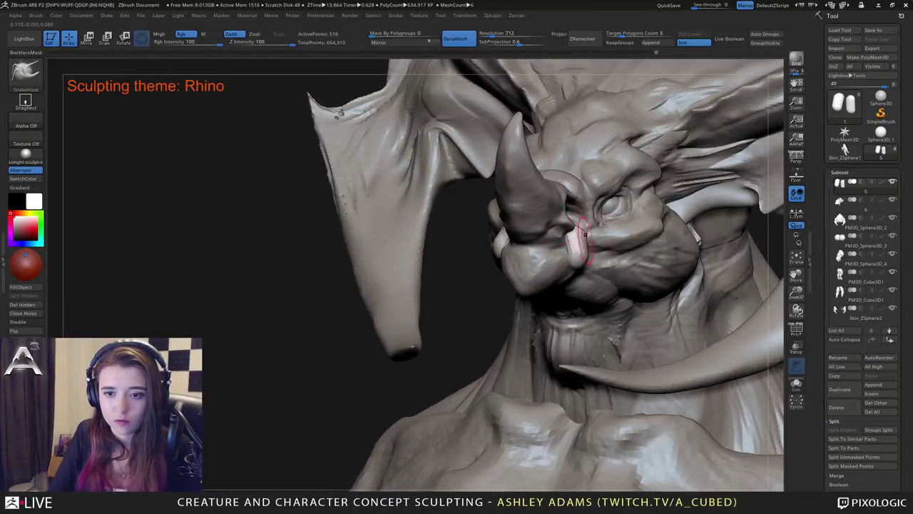
alt+right_drag(585, 241, 543, 237)
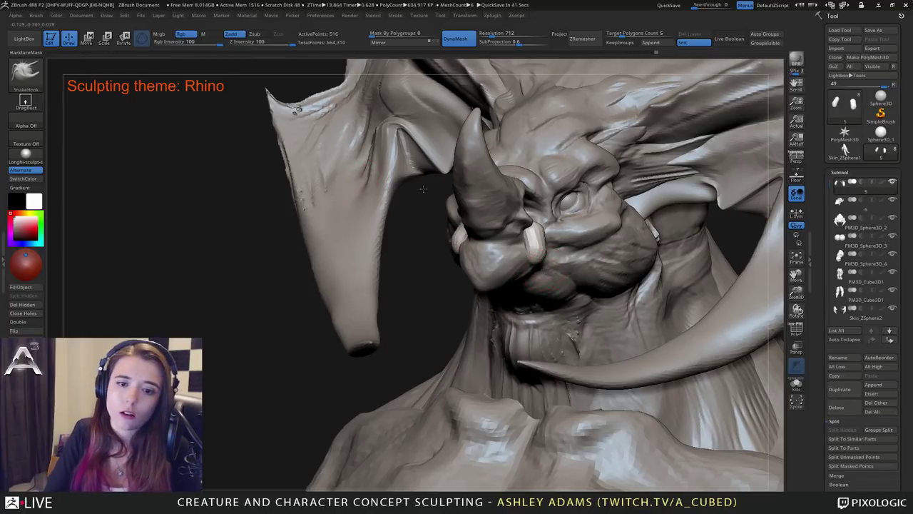
Adjust the tilt and seating of the capsules below the nostrils with the SnakeHook brush.
drag(421, 188, 499, 203)
mouse_move(478, 233)
right_down()
mouse_move(525, 232)
mouse_move(471, 227)
mouse_move(459, 454)
mouse_move(462, 232)
right_up()
drag(465, 219, 460, 211)
right_drag(460, 212, 466, 228)
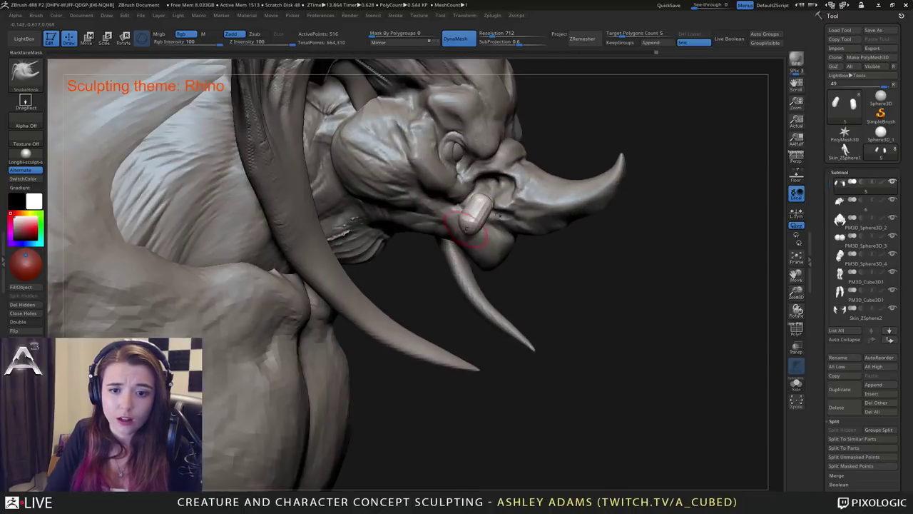
drag(467, 224, 498, 144)
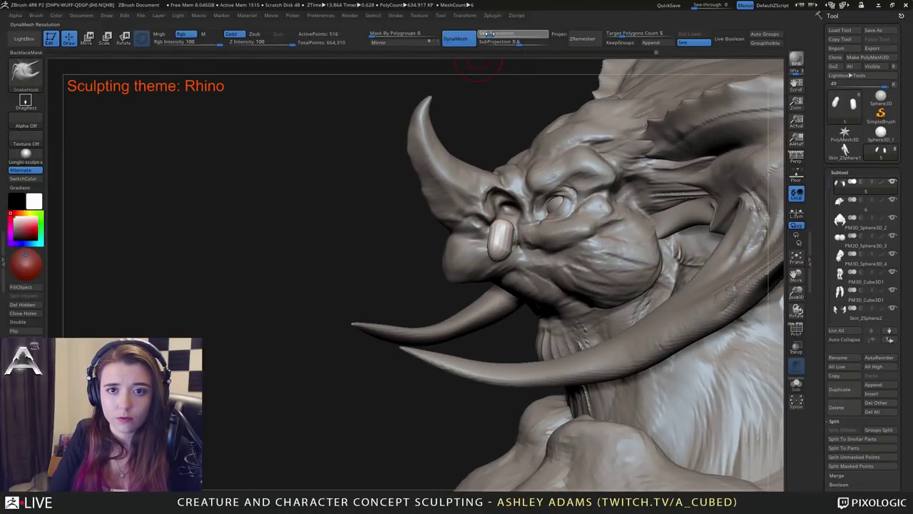
Remesh the capsules with DynaMesh at resolution 464 and build up their surfaces into tooth shapes with ClayBuildup.
ctrl+drag(472, 112, 489, 127)
mouse_move(493, 229)
right_down()
mouse_move(509, 235)
mouse_move(499, 240)
right_up()
key(b)
key(c)
key(b)
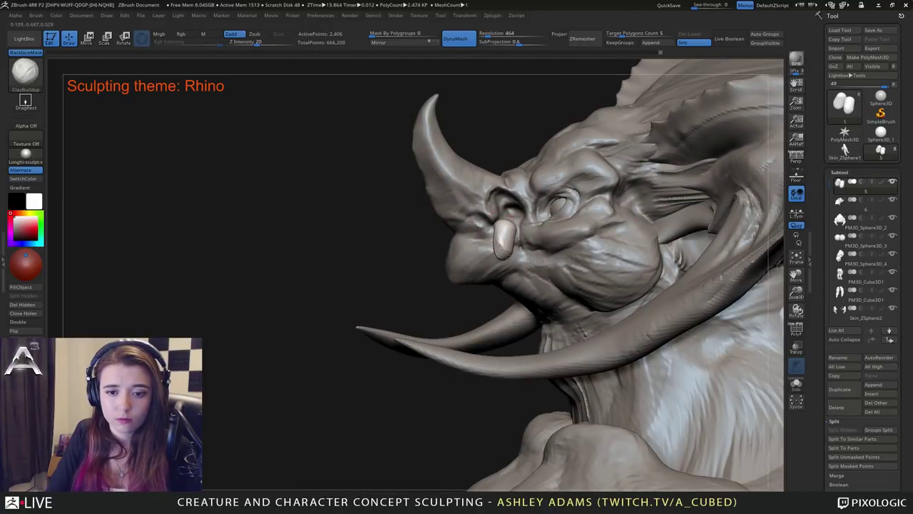
drag(504, 237, 510, 256)
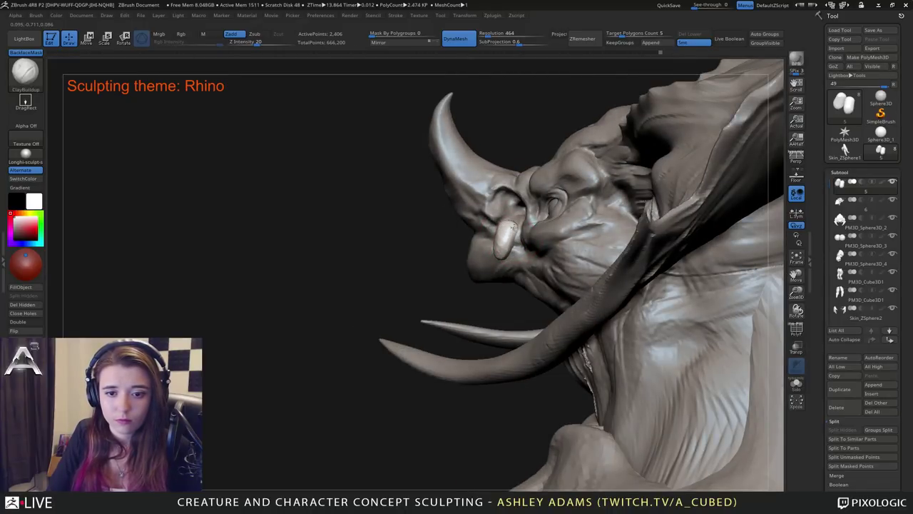
drag(504, 246, 503, 237)
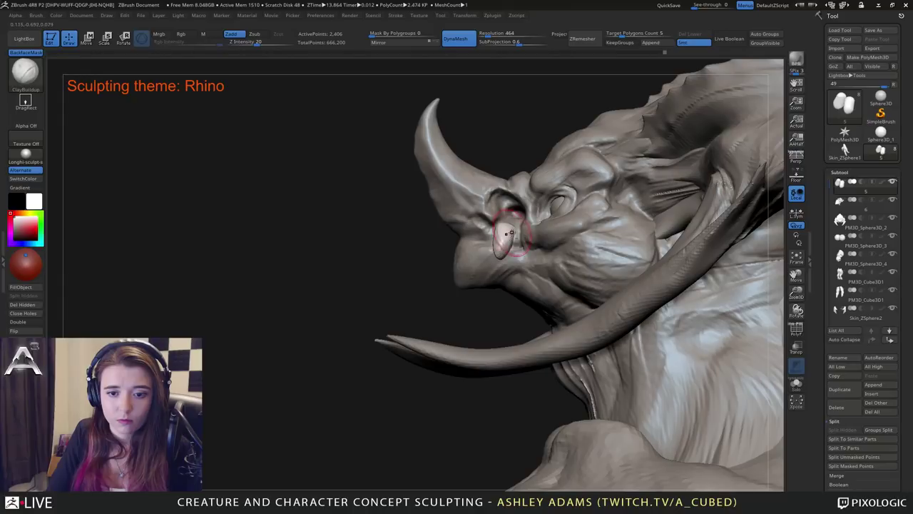
Duplicate the tooth pair, move the copy back behind the first along the lip, and adjust its placement with the transform gizmo.
mouse_move(511, 233)
right_down()
mouse_move(578, 218)
mouse_move(510, 235)
right_up()
click(835, 390)
key(w)
drag(501, 234, 511, 236)
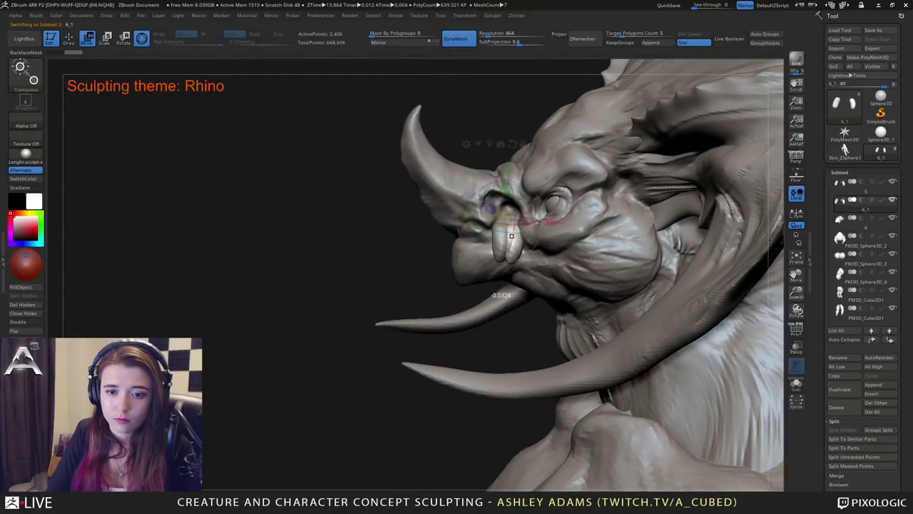
right_drag(511, 236, 582, 227)
drag(509, 232, 515, 234)
drag(456, 216, 431, 211)
right_drag(562, 205, 660, 197)
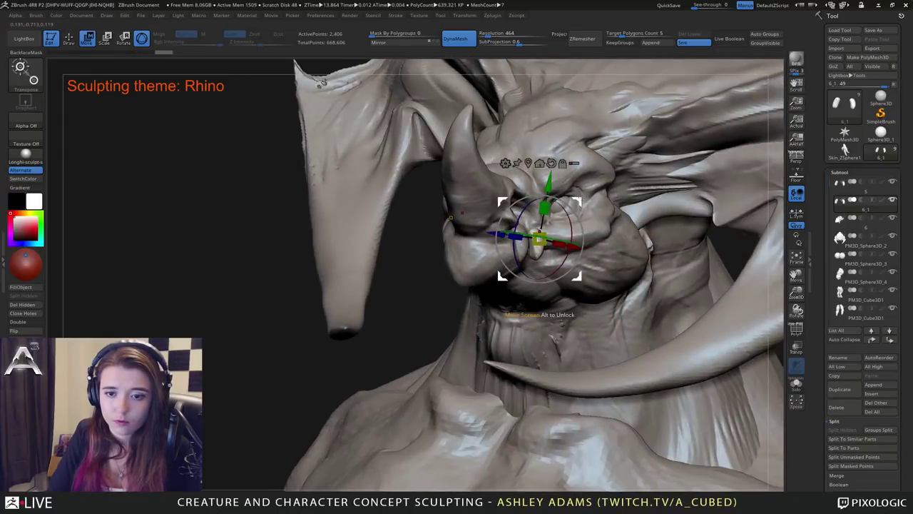
drag(579, 199, 571, 201)
key(q)
Reshape the duplicated rear teeth with SnakeHook so they nestle against the first pair.
right_drag(570, 203, 570, 153)
mouse_move(546, 255)
right_down()
mouse_move(512, 265)
mouse_move(546, 281)
right_up()
key(b)
key(s)
key(h)
drag(531, 227, 530, 232)
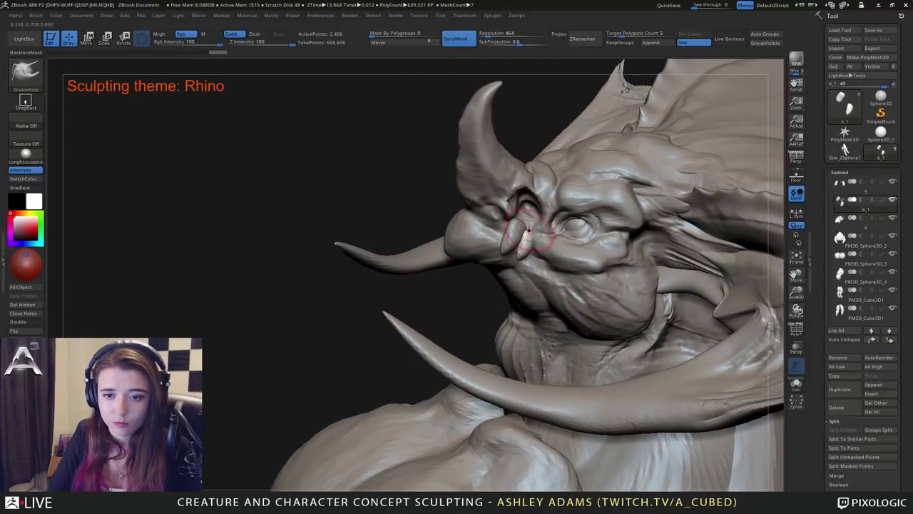
right_drag(529, 231, 523, 229)
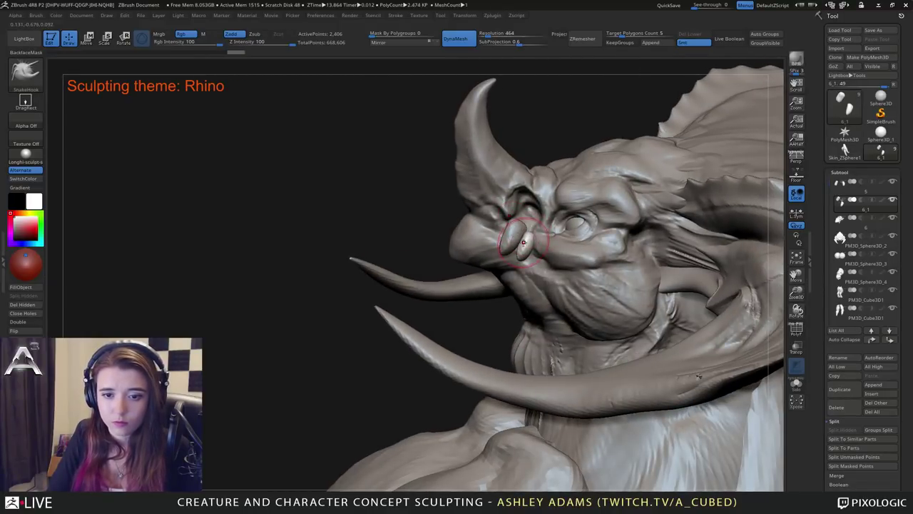
drag(521, 243, 523, 250)
right_drag(523, 250, 522, 264)
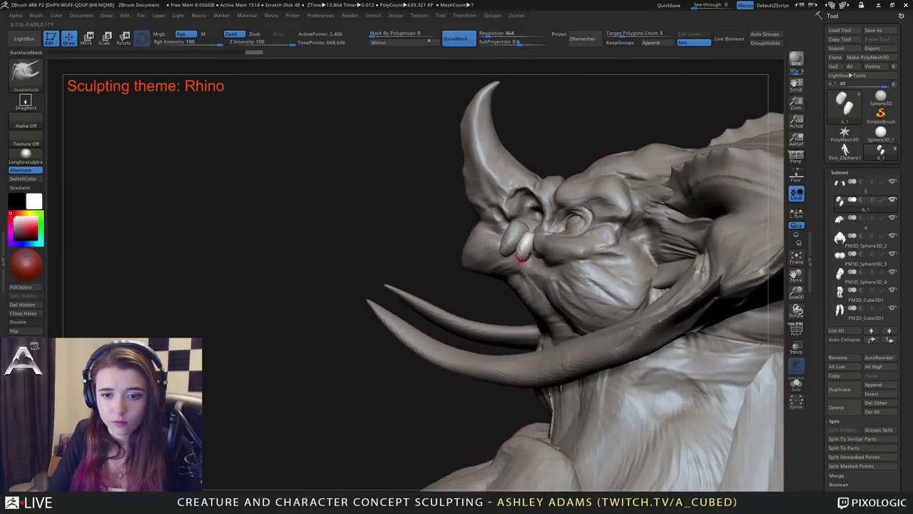
Carve a groove into the tips of the rear teeth with DamStandard.
key(b)
key(d)
key(s)
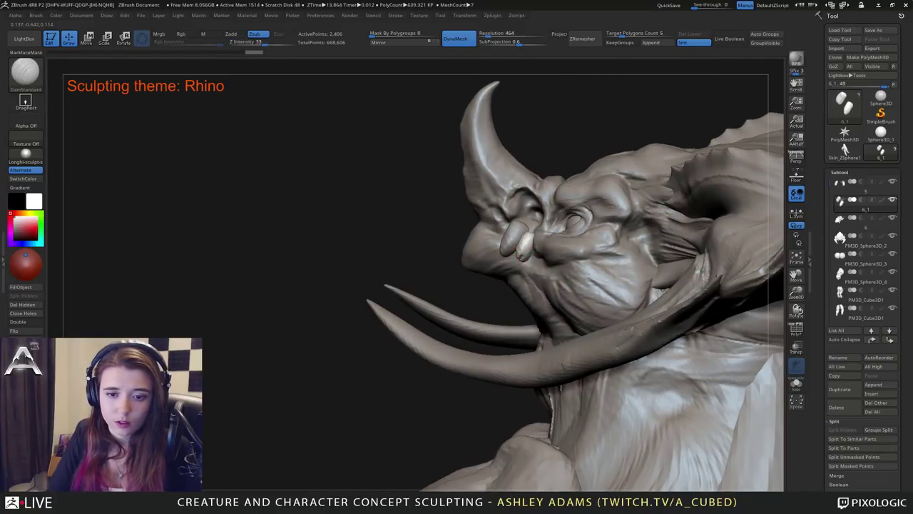
drag(521, 255, 521, 258)
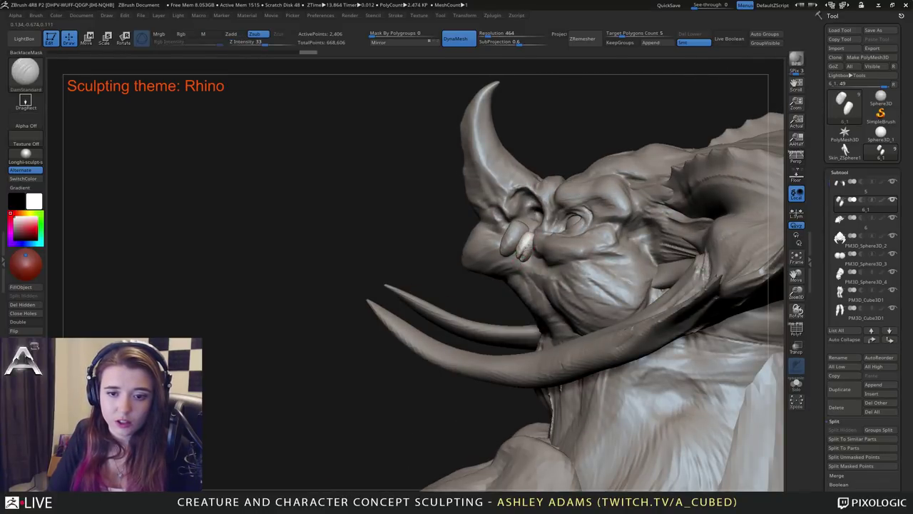
right_drag(511, 252, 526, 252)
drag(525, 252, 524, 245)
key(b)
key(s)
key(h)
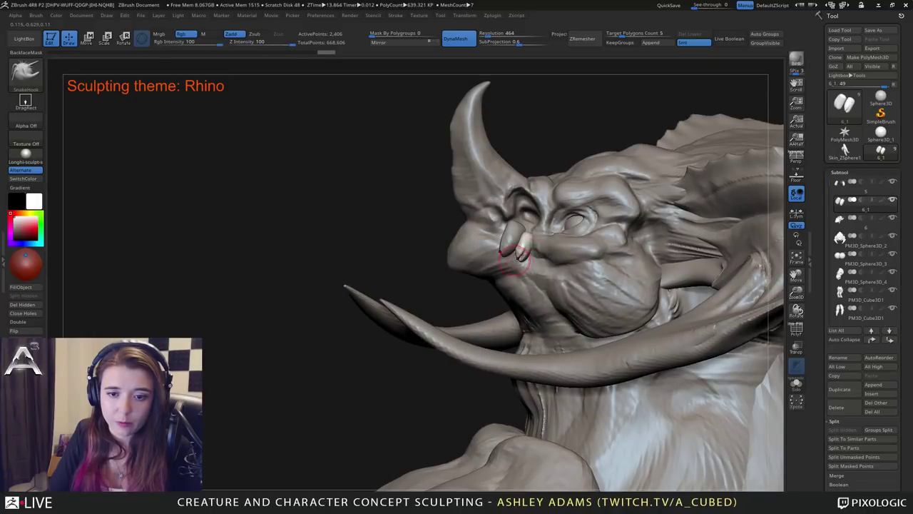
right_drag(516, 259, 533, 252)
Select the head and build up gum flesh above and around the side teeth with ClayBuildup.
alt+click(530, 223)
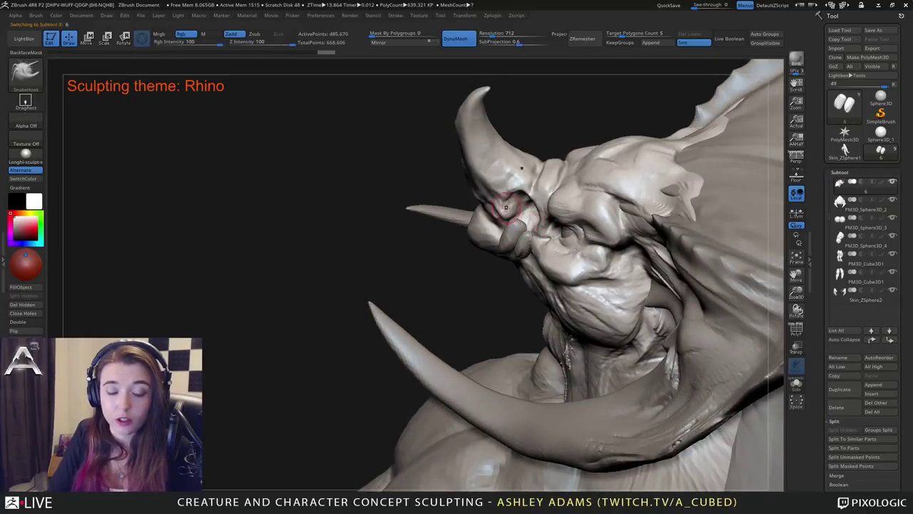
key(b)
key(c)
key(b)
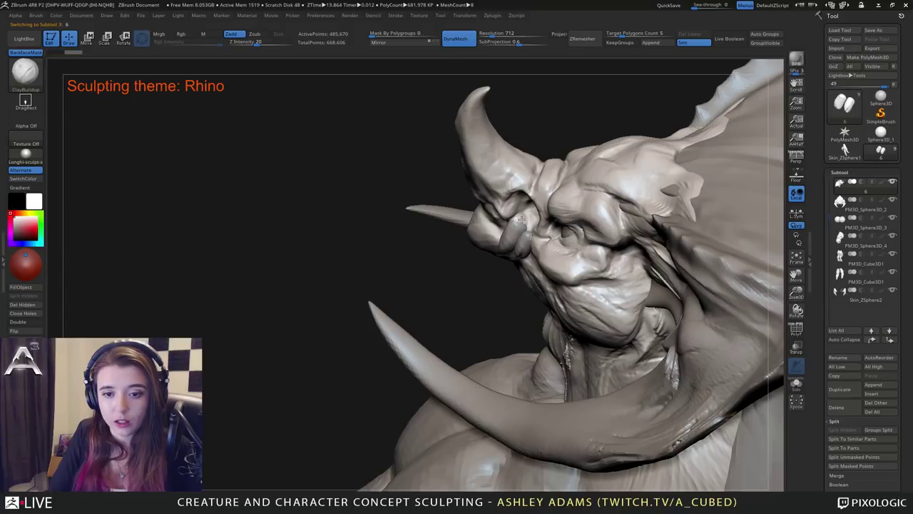
drag(526, 227, 525, 221)
right_drag(525, 221, 545, 236)
drag(540, 240, 534, 233)
right_drag(533, 233, 520, 238)
drag(530, 236, 519, 219)
mouse_move(519, 219)
right_down()
mouse_move(512, 221)
mouse_move(521, 218)
right_up()
drag(535, 218, 530, 215)
right_drag(531, 216, 541, 212)
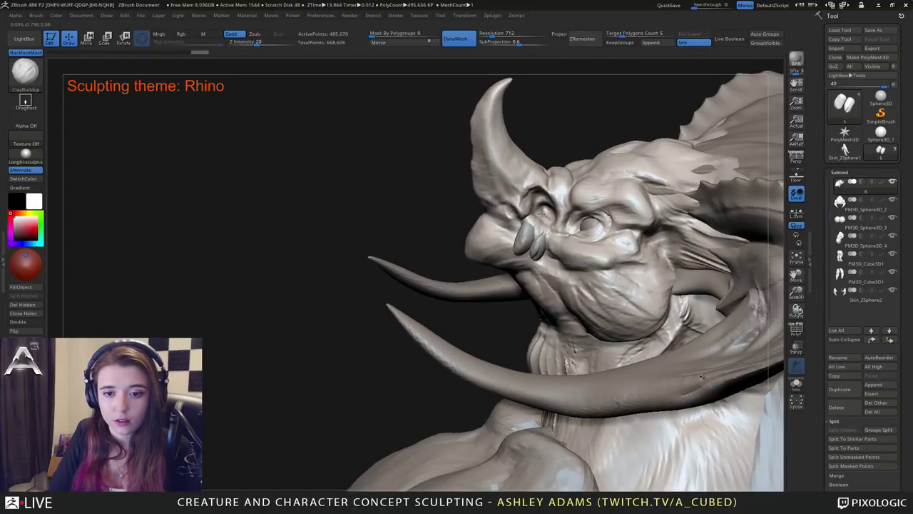
drag(535, 211, 535, 221)
Cut creases into the gum around the side teeth with DamStandard.
key(b)
key(d)
key(s)
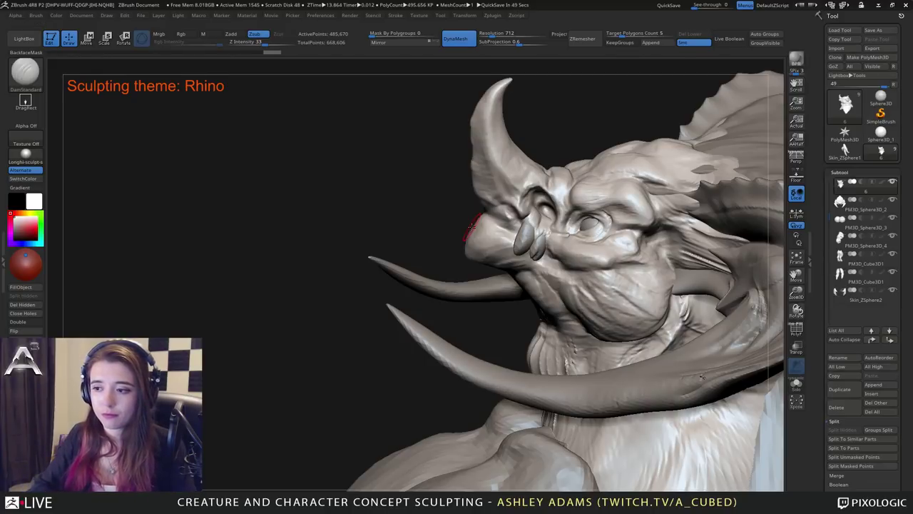
mouse_move(542, 198)
right_down()
mouse_move(607, 204)
mouse_move(545, 199)
mouse_move(546, 229)
right_up()
mouse_move(544, 228)
mouse_down()
mouse_move(517, 229)
mouse_move(519, 240)
mouse_up()
Add more gum volume over the roots of the side teeth with a resized ClayBuildup brush.
key(b)
key(c)
key(b)
right_drag(512, 247, 486, 247)
key(space)
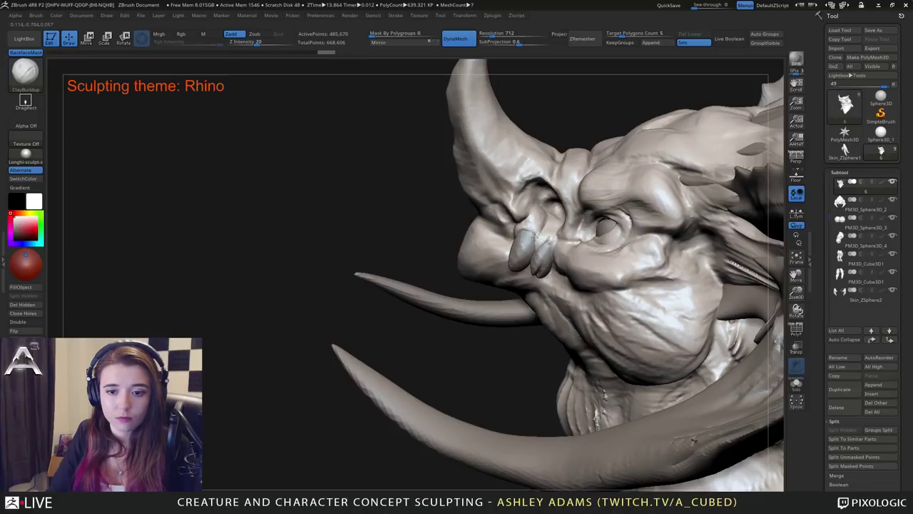
mouse_move(531, 242)
mouse_down()
mouse_move(547, 235)
mouse_move(548, 243)
mouse_up()
Select the original tooth pair, duplicate it, and move the copy forward along the upper lip toward the horn.
mouse_move(538, 235)
ctrl+right_down()
mouse_move(535, 202)
mouse_move(584, 215)
ctrl+right_up()
alt+click(538, 262)
mouse_move(527, 262)
right_down()
mouse_move(595, 246)
mouse_move(585, 244)
right_up()
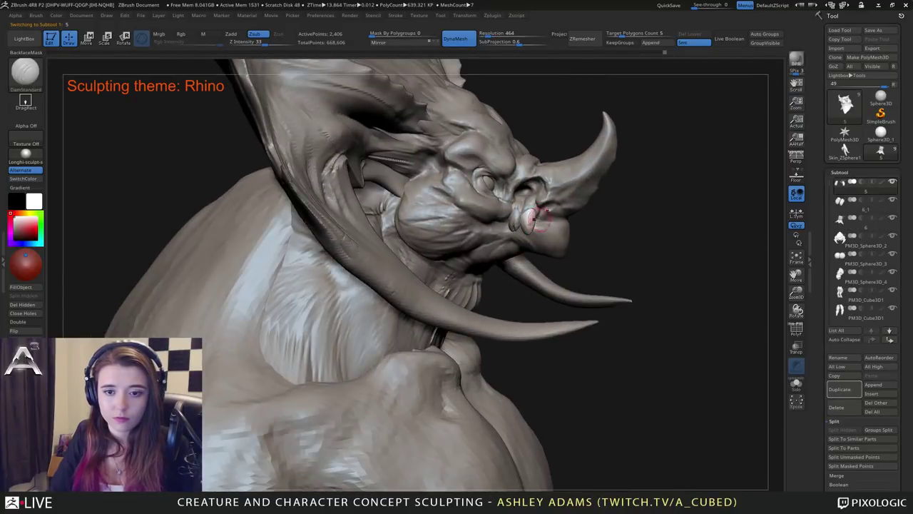
right_drag(534, 219, 527, 217)
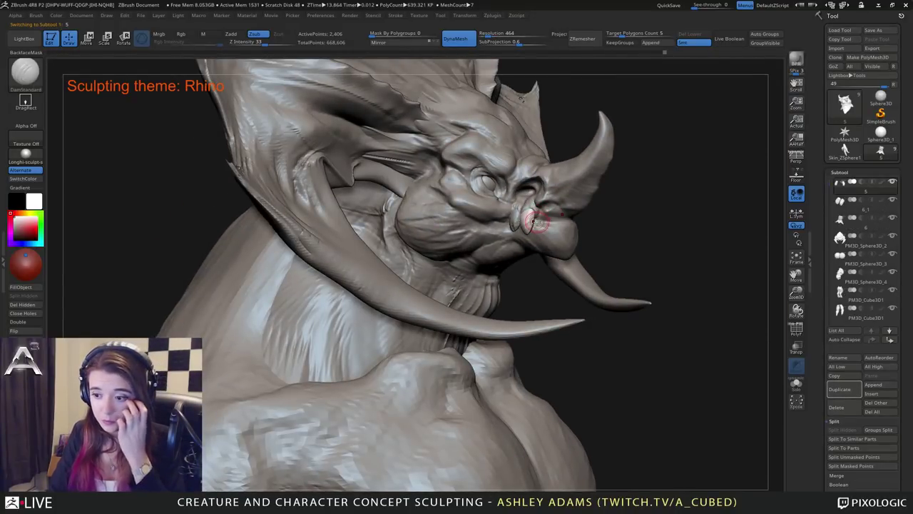
right_drag(661, 204, 621, 206)
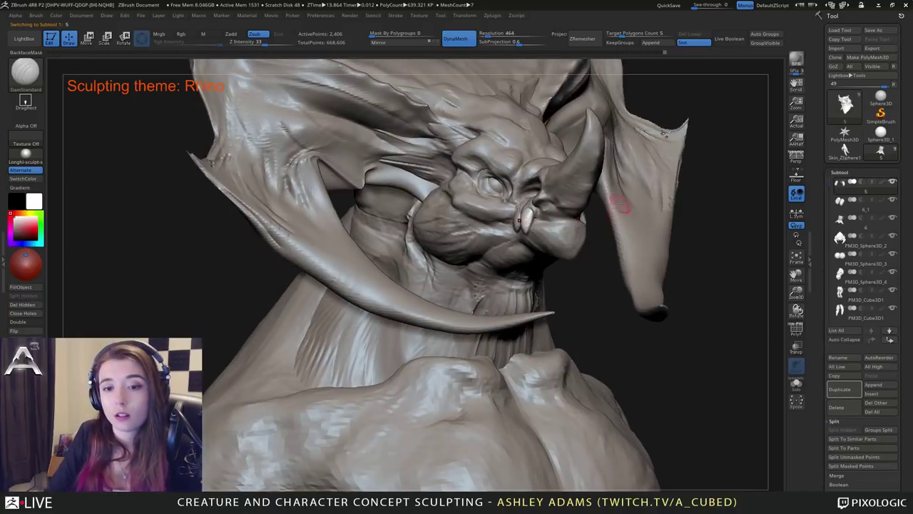
click(846, 390)
key(w)
right_drag(527, 249, 563, 216)
drag(529, 217, 555, 223)
drag(536, 291, 558, 290)
key(q)
Lengthen the new front teeth and position them beneath the base of the horn with SnakeHook.
right_drag(514, 285, 569, 278)
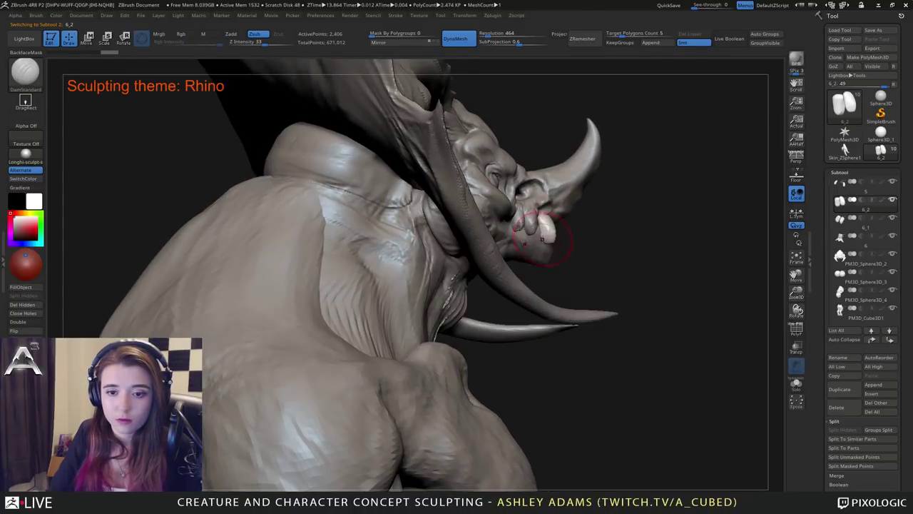
key(b)
key(s)
key(h)
mouse_move(543, 237)
right_down()
mouse_move(399, 218)
mouse_move(389, 153)
mouse_move(326, 147)
right_up()
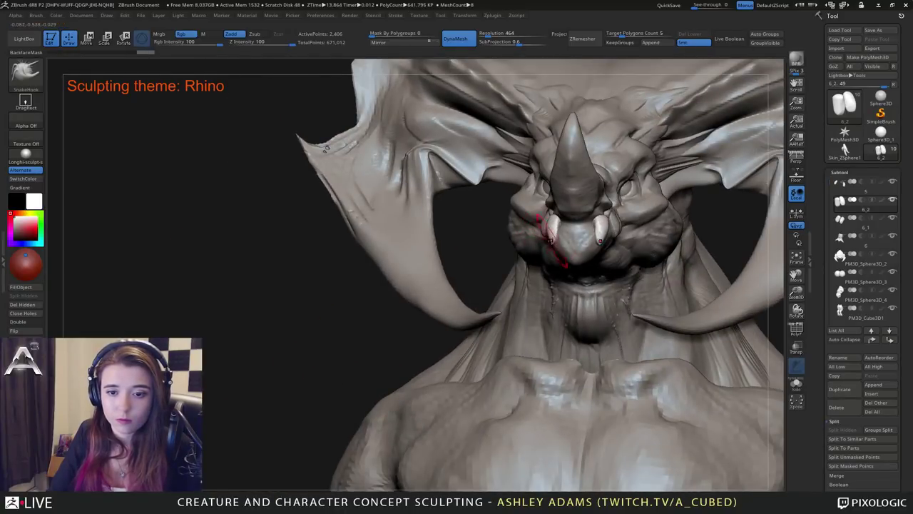
drag(549, 241, 549, 248)
right_drag(549, 248, 642, 235)
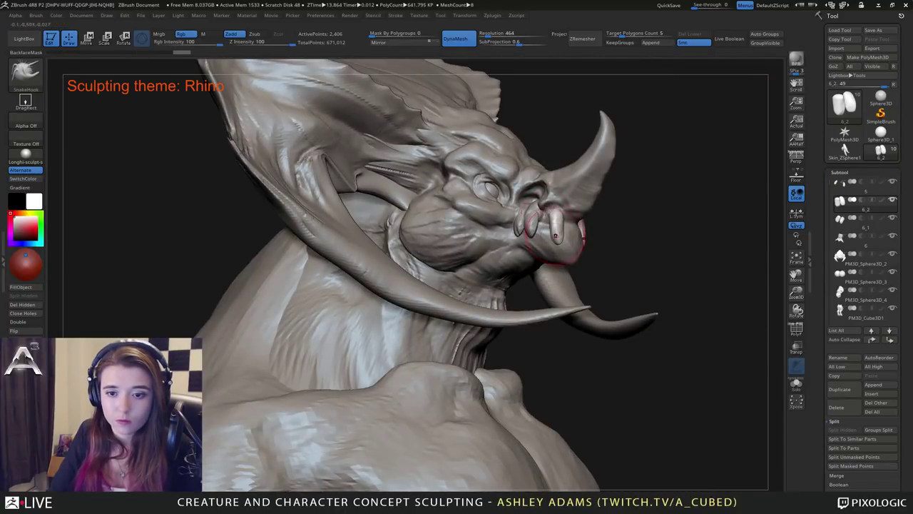
drag(561, 225, 562, 230)
mouse_move(563, 230)
right_down()
mouse_move(474, 232)
mouse_move(477, 260)
mouse_move(375, 250)
right_up()
Shape the front teeth into a curved, tapering profile with a resized SnakeHook brush.
mouse_move(642, 224)
alt+right_down()
mouse_move(596, 228)
mouse_move(576, 210)
alt+right_up()
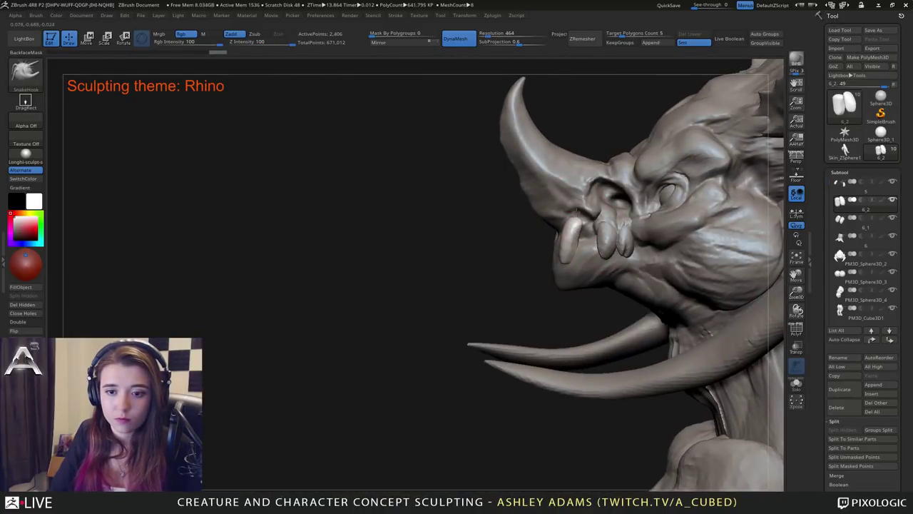
key(space)
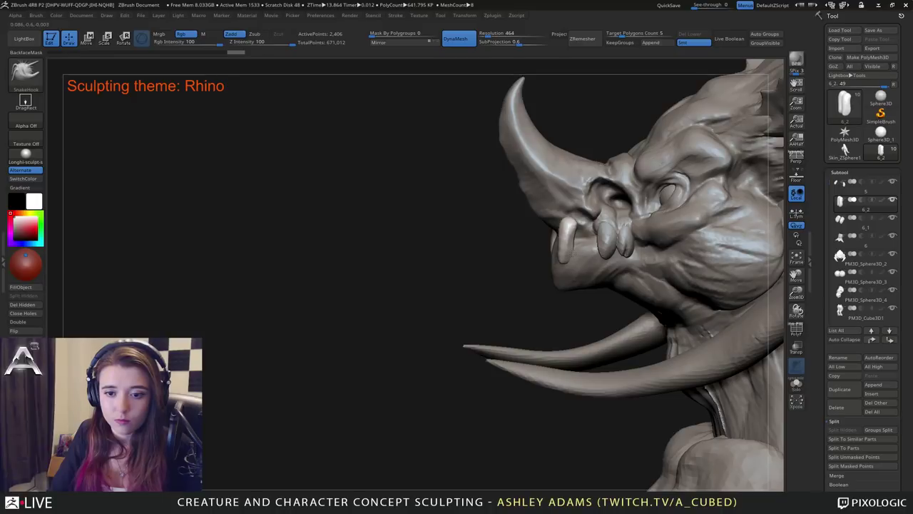
drag(567, 230, 566, 224)
right_drag(514, 235, 595, 235)
drag(564, 232, 566, 228)
right_drag(596, 233, 524, 235)
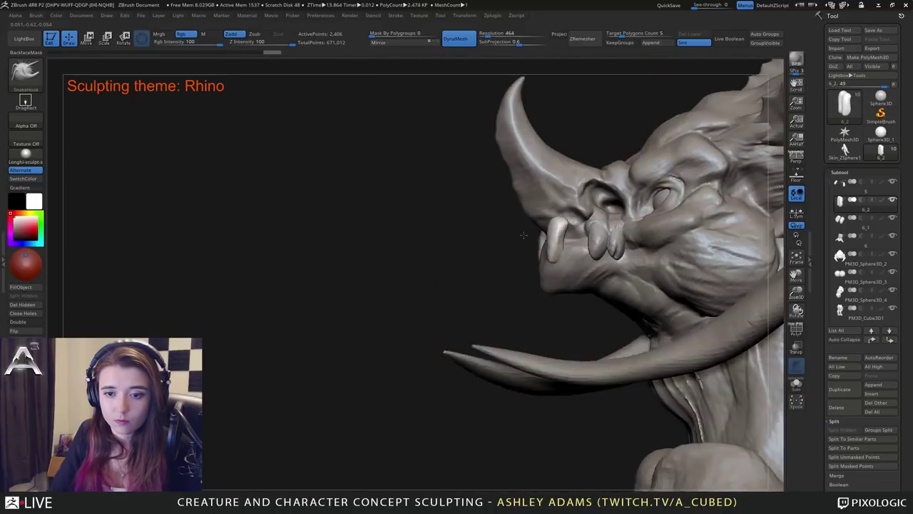
mouse_move(524, 235)
mouse_down()
mouse_move(550, 224)
mouse_move(563, 239)
mouse_move(574, 214)
mouse_move(556, 230)
mouse_up()
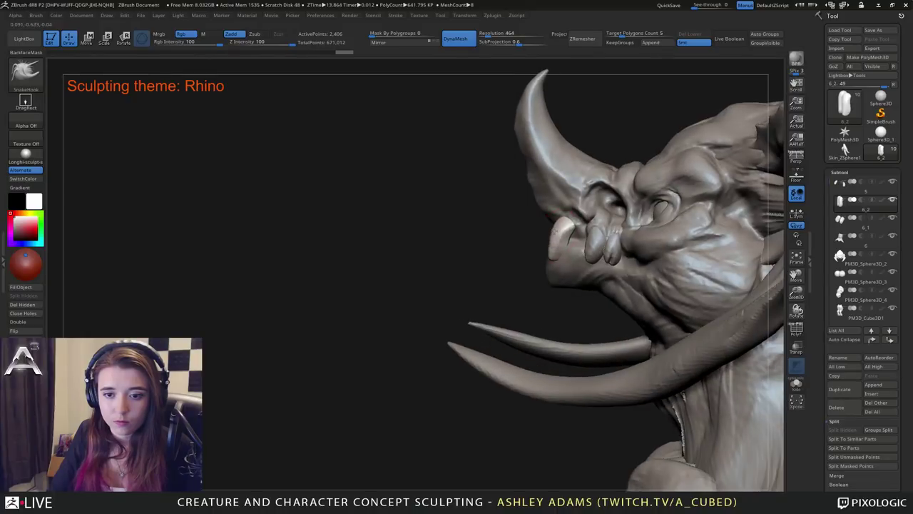
Refine the front teeth into pointed fangs using ClayBuildup and SnakeHook.
right_drag(554, 262, 570, 231)
key(b)
key(c)
key(b)
right_drag(484, 241, 559, 249)
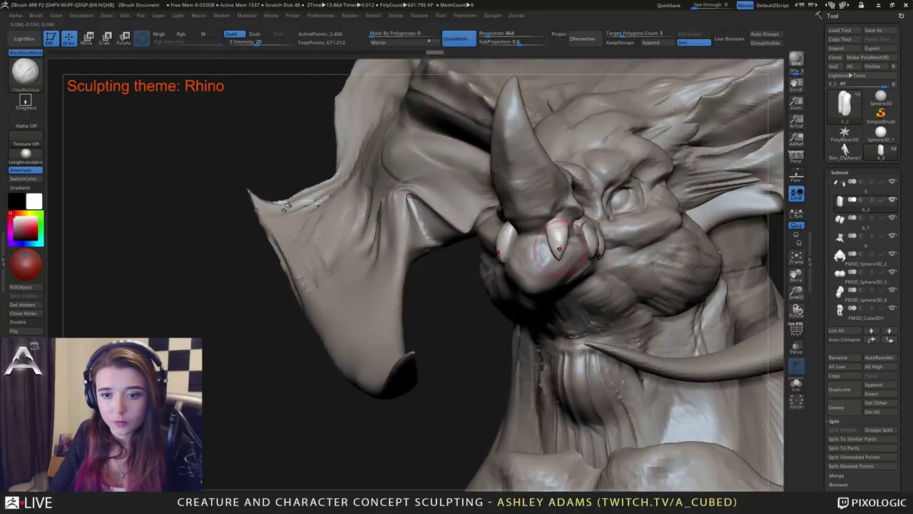
key(b)
key(s)
key(h)
Duplicate the front fang pair, then move and rotate the copy inward beneath the base of the horn.
right_drag(503, 258, 691, 253)
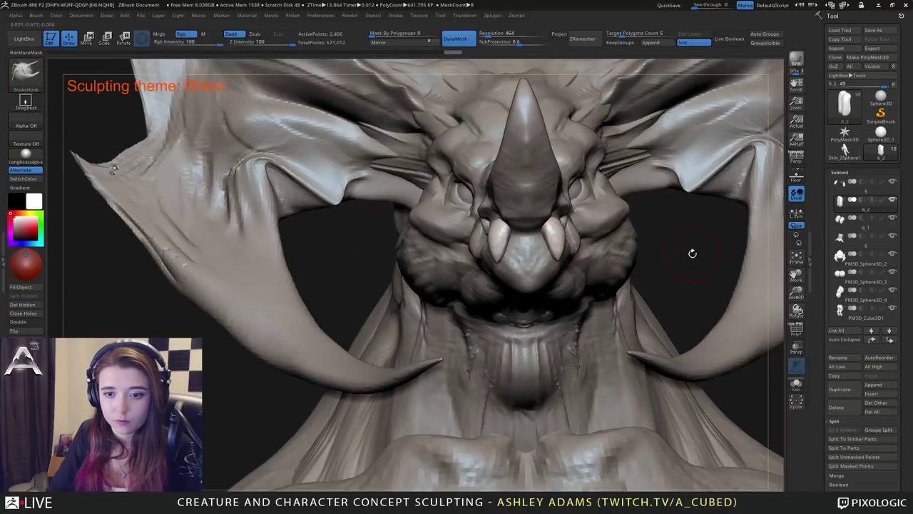
click(851, 393)
right_drag(554, 201, 574, 204)
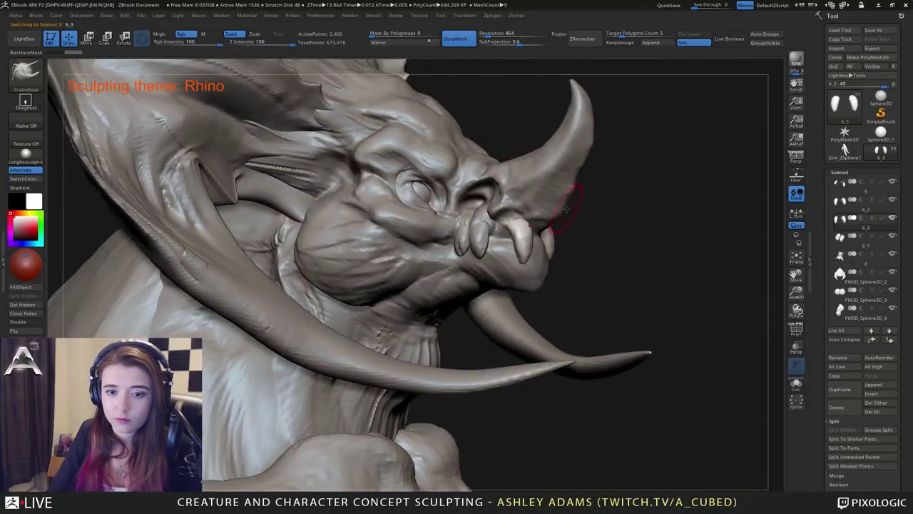
key(w)
drag(535, 202, 529, 207)
right_drag(576, 206, 558, 203)
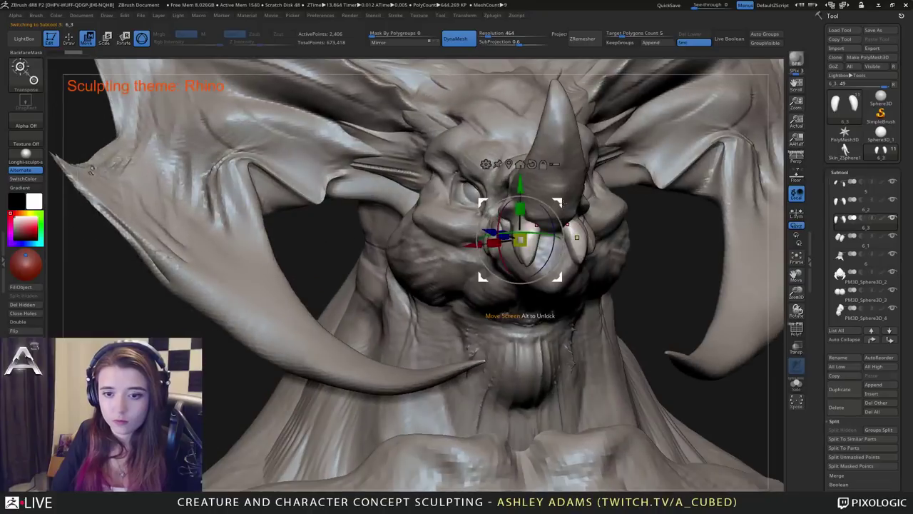
drag(558, 201, 571, 194)
right_drag(575, 198, 595, 201)
drag(526, 196, 536, 230)
drag(585, 264, 592, 261)
mouse_move(589, 243)
right_down()
mouse_move(544, 227)
mouse_move(552, 221)
right_up()
key(q)
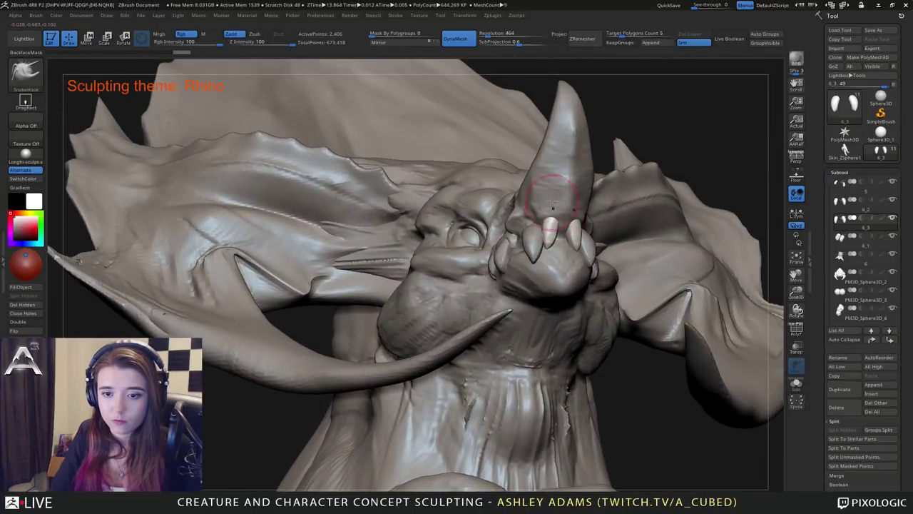
Duplicate the inner tooth pair and move the copy to the front centre of the upper lip.
mouse_move(560, 254)
right_down()
mouse_move(598, 239)
mouse_move(507, 228)
mouse_move(617, 224)
mouse_move(642, 207)
right_up()
click(837, 391)
alt+click(607, 228)
key(w)
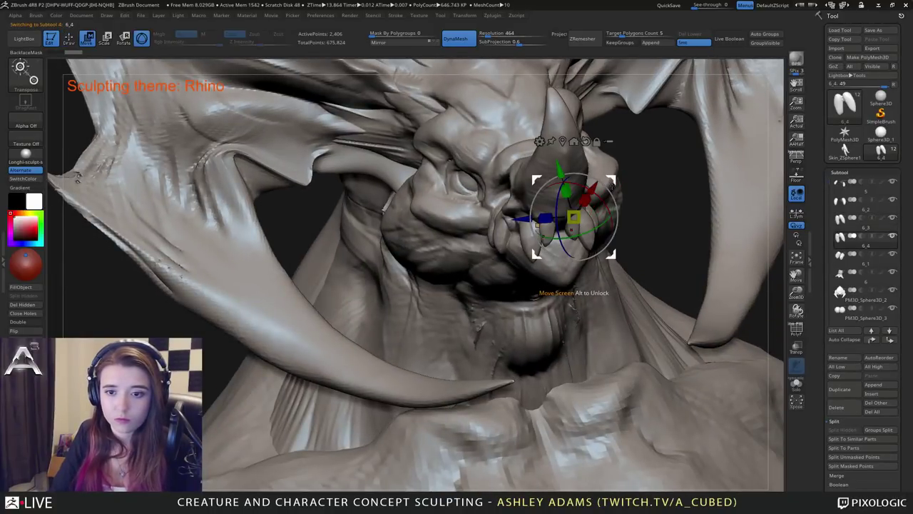
right_drag(608, 183, 642, 187)
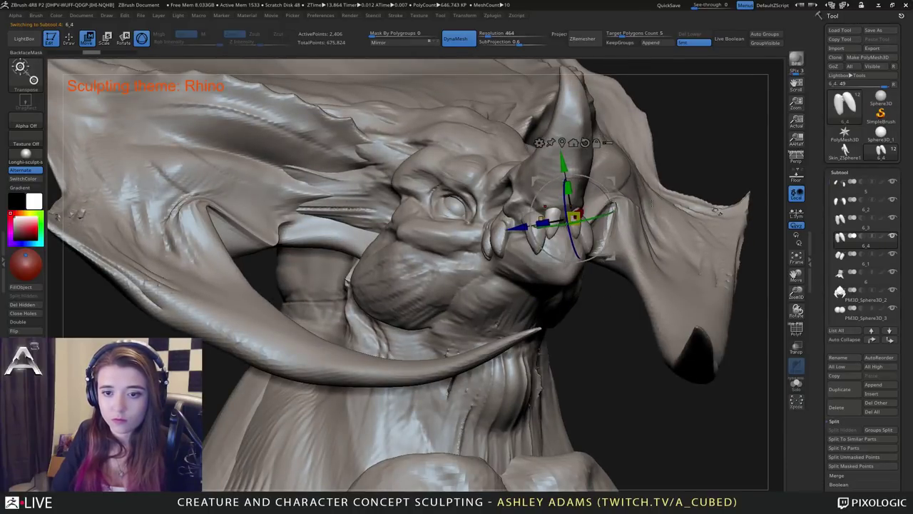
right_drag(717, 210, 612, 184)
mouse_move(546, 203)
right_down()
mouse_move(569, 196)
mouse_move(549, 214)
mouse_move(560, 217)
mouse_move(591, 193)
mouse_move(619, 189)
mouse_move(578, 192)
mouse_move(650, 199)
right_up()
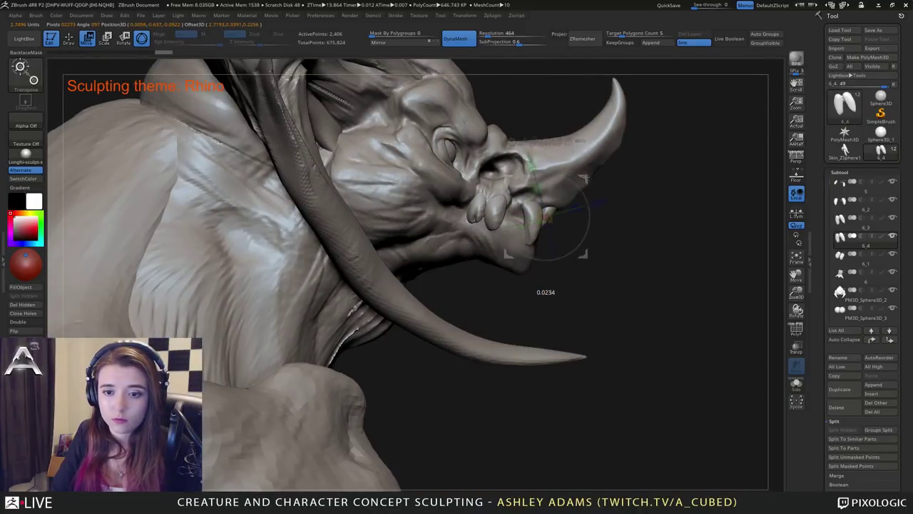
Reshape the centre tooth with SnakeHook and thicken it with the Inflat brush.
key(q)
right_drag(600, 183, 517, 214)
key(space)
right_drag(572, 213, 550, 218)
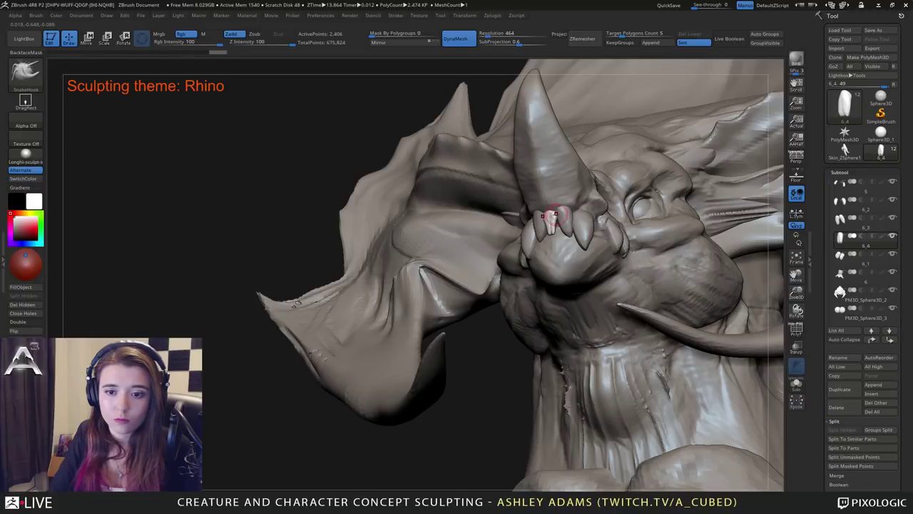
mouse_move(549, 214)
right_down()
mouse_move(549, 206)
mouse_move(546, 227)
mouse_move(554, 221)
right_up()
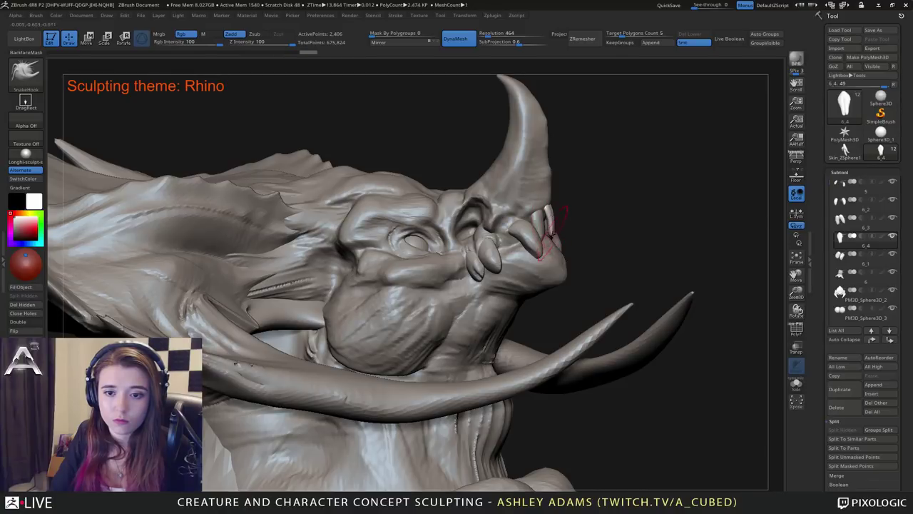
key(b)
key(i)
key(n)
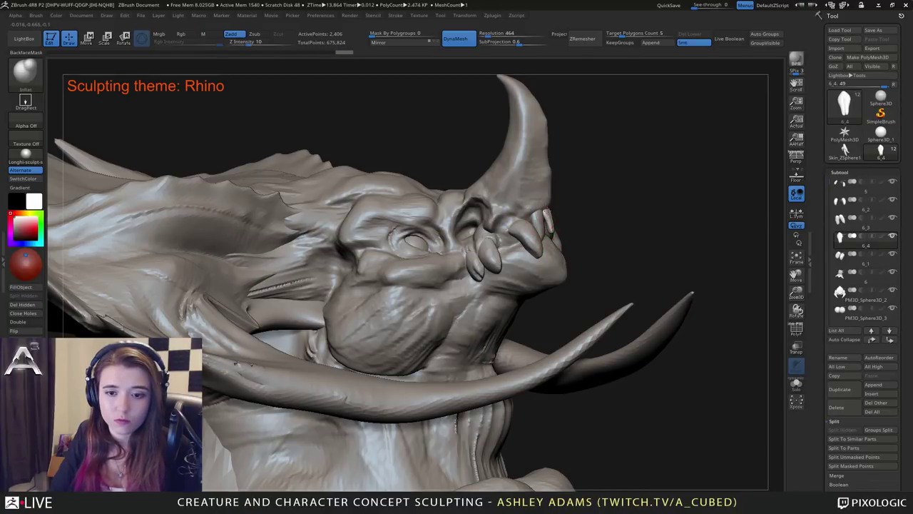
mouse_move(617, 228)
mouse_down()
mouse_move(428, 247)
mouse_move(399, 275)
mouse_up()
drag(306, 292, 378, 301)
key(space)
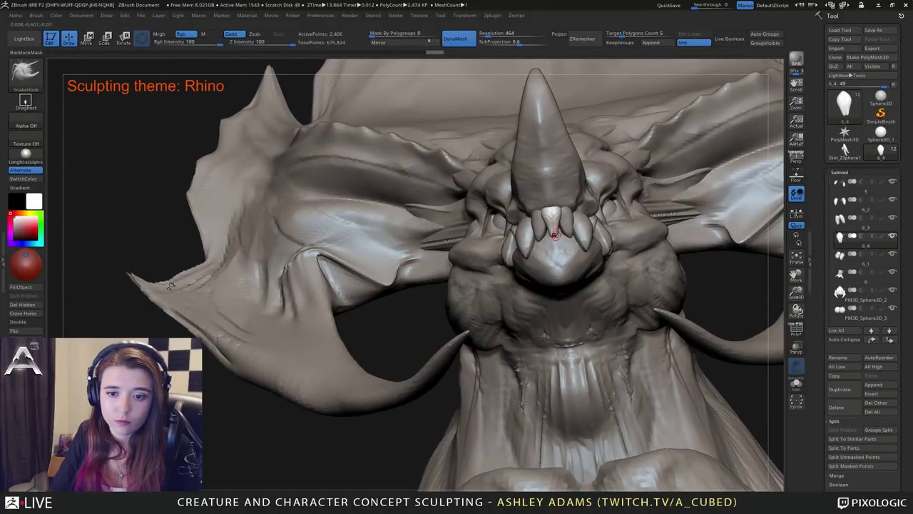
Refine the centre tooth's pointed tip with a resized SnakeHook brush and undo the last change.
key(shift)
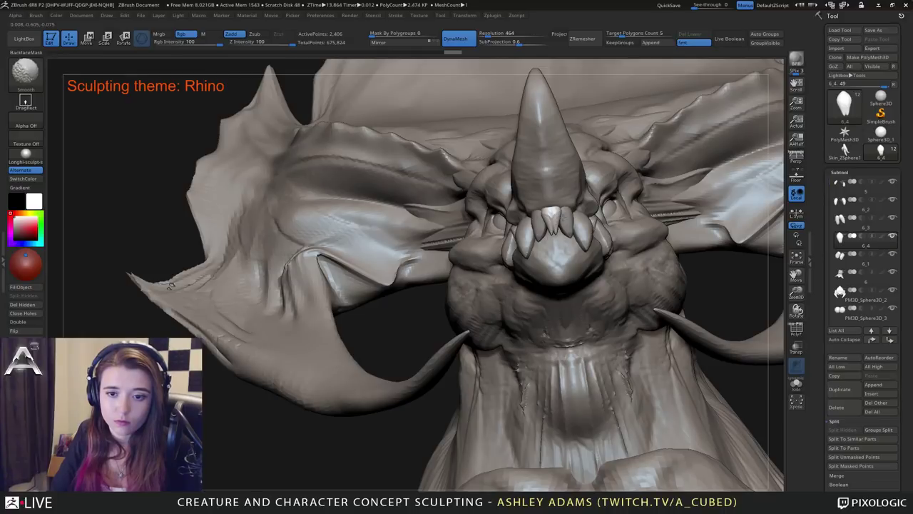
key(space)
mouse_move(553, 227)
ctrl+right_down()
mouse_move(555, 241)
mouse_move(553, 230)
ctrl+right_up()
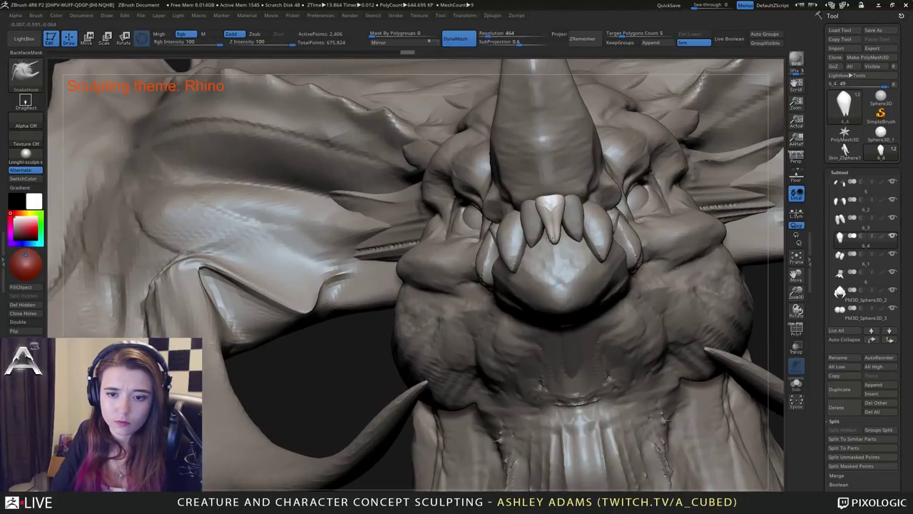
drag(550, 238, 551, 234)
right_drag(550, 232, 567, 229)
drag(549, 231, 552, 226)
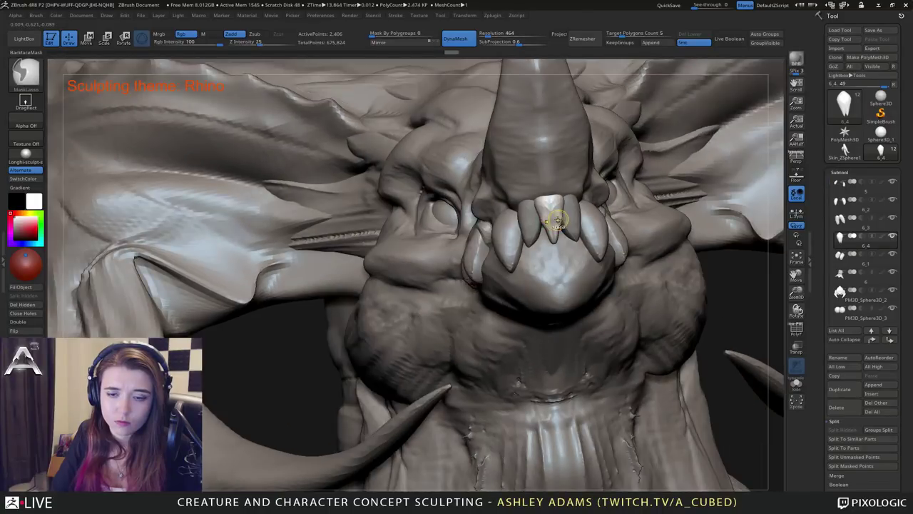
key(ctrl+z)
right_click(526, 265)
right_drag(526, 264, 587, 175)
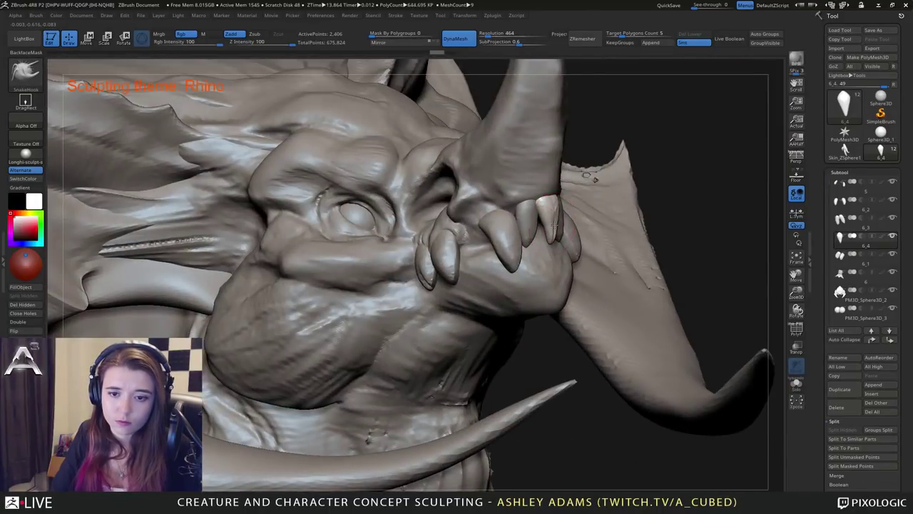
Delete the duplicated centre tooth subtool.
right_drag(553, 223, 548, 236)
mouse_move(572, 264)
right_down()
mouse_move(503, 259)
mouse_move(521, 236)
mouse_move(595, 220)
mouse_move(543, 196)
mouse_move(563, 204)
mouse_move(557, 228)
mouse_move(562, 218)
mouse_move(567, 227)
mouse_move(555, 227)
right_up()
click(836, 407)
click(754, 431)
Select the large front fang pair and undo its latest sculpting changes.
alt+click(550, 227)
right_click(557, 228)
alt+click(581, 232)
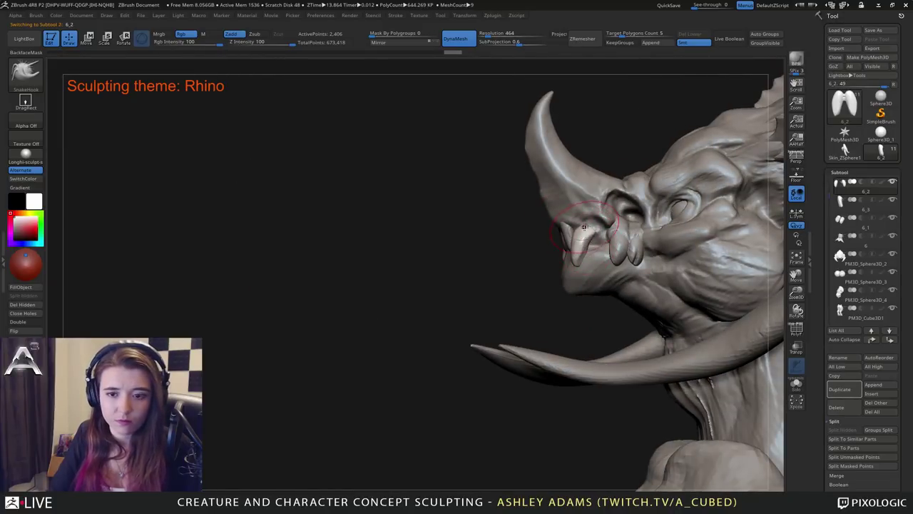
key(ctrl+z)
key(ctrl+z)
key(ctrl+z)
key(ctrl+z)
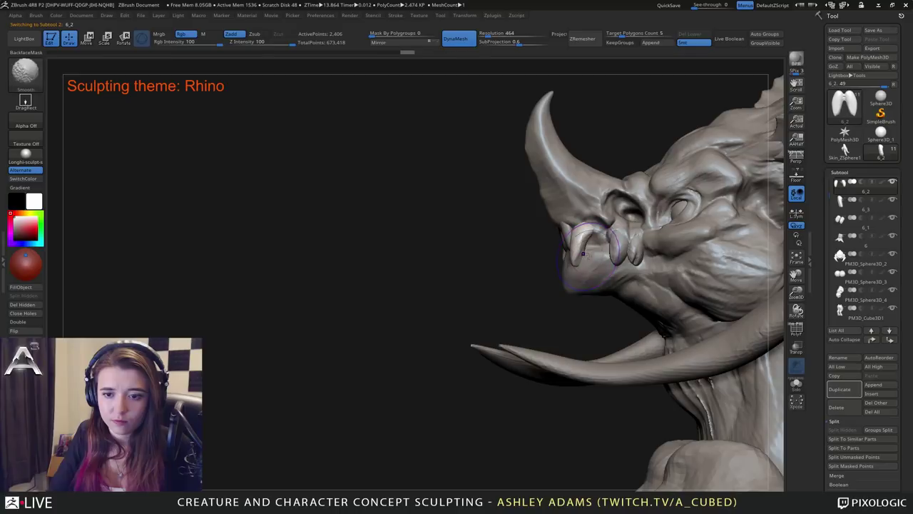
Isolate the large fang pair, sharpen its tips with ClayBuildup, and show the full model again.
right_click(552, 305)
click(796, 384)
right_drag(659, 265, 616, 273)
ctrl+right_drag(616, 274, 616, 300)
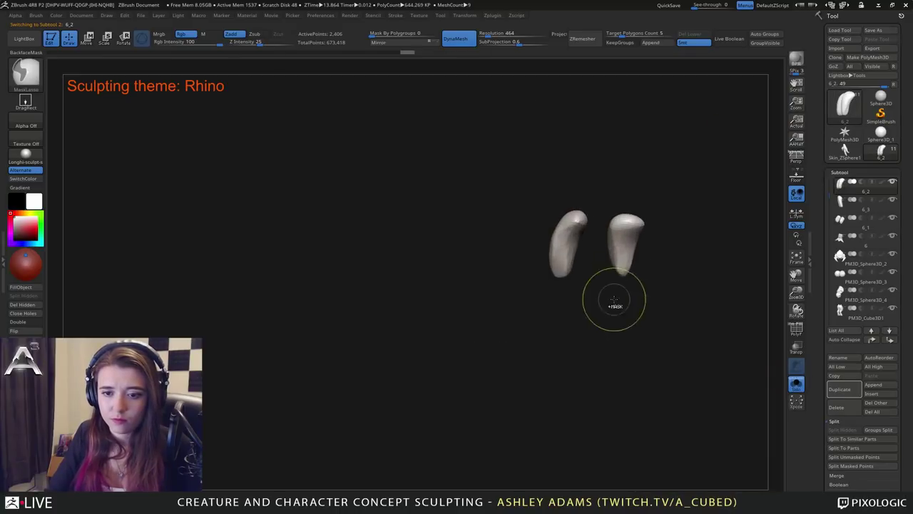
key(b)
key(c)
key(b)
mouse_move(568, 264)
right_down()
mouse_move(545, 238)
mouse_move(577, 271)
right_up()
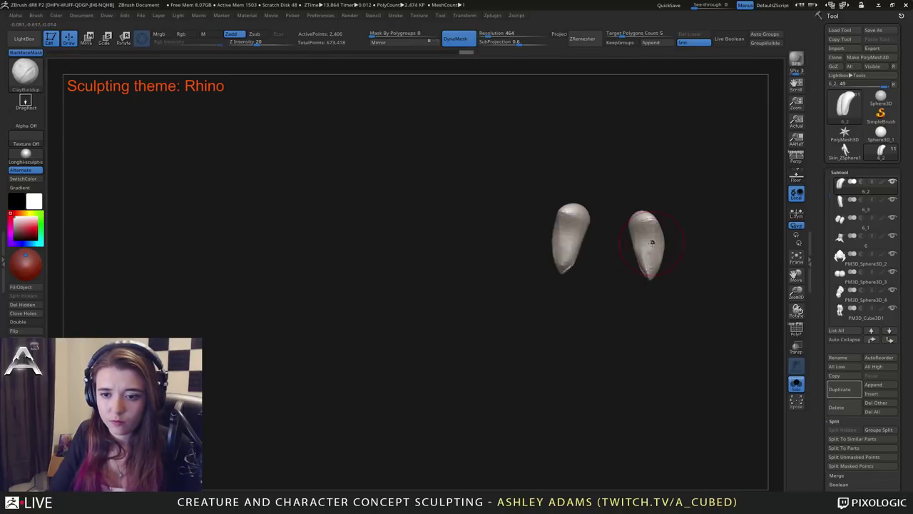
click(796, 384)
mouse_move(566, 266)
right_down()
mouse_move(611, 253)
mouse_move(573, 251)
right_up()
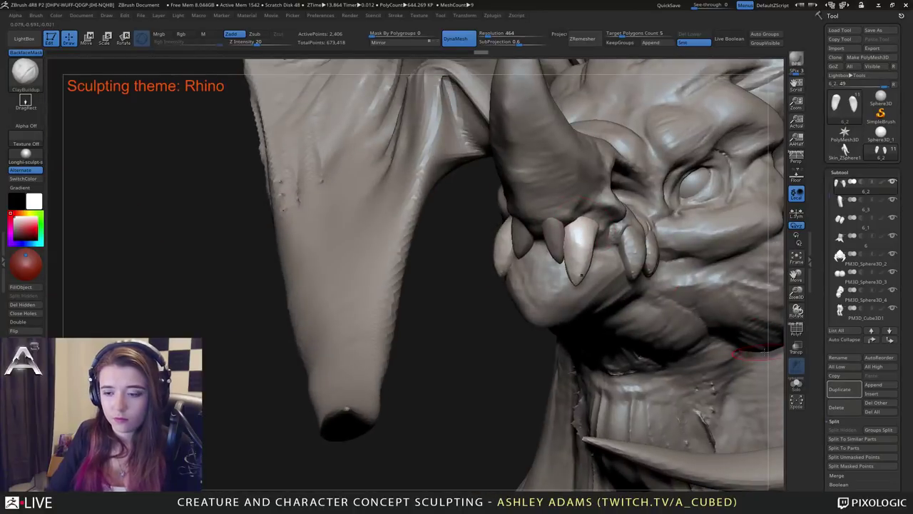
Duplicate the large fang pair and move the copy back along the upper lip, just behind the original.
click(841, 394)
right_drag(628, 275, 570, 246)
key(w)
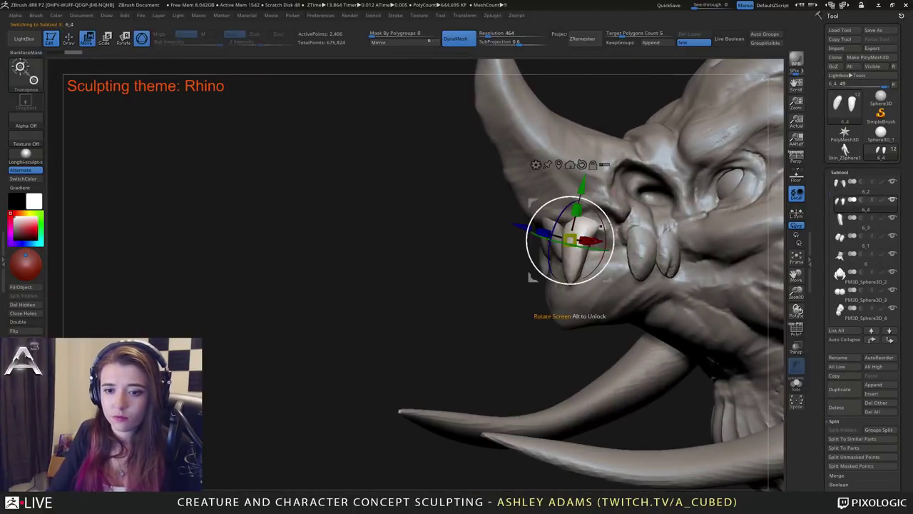
drag(610, 199, 619, 202)
key(q)
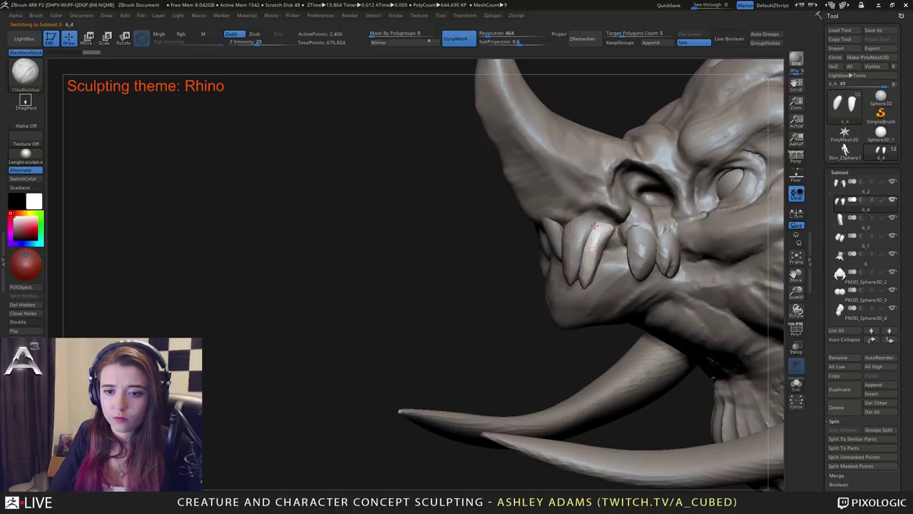
Curve the new rear tooth pair and narrow its roots with a resized SnakeHook brush.
key(space)
key(space)
drag(599, 237, 584, 238)
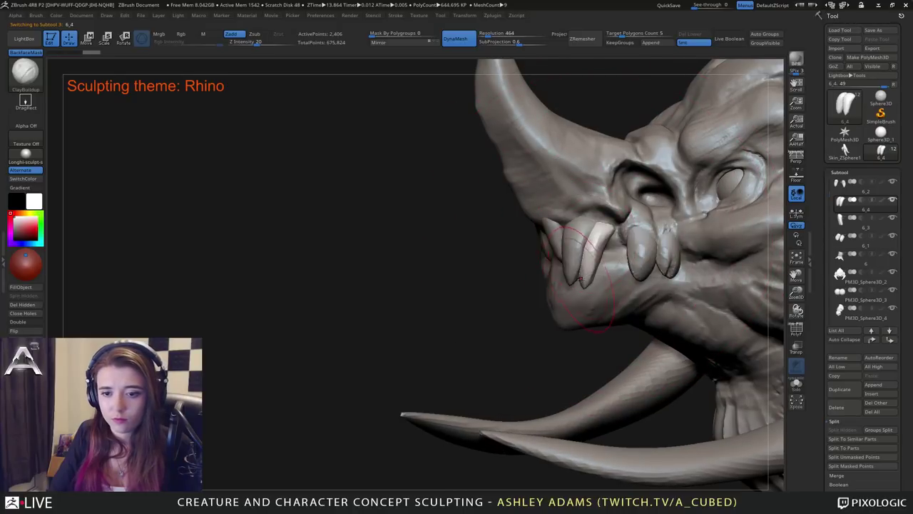
key(b)
key(s)
key(h)
drag(581, 285, 592, 280)
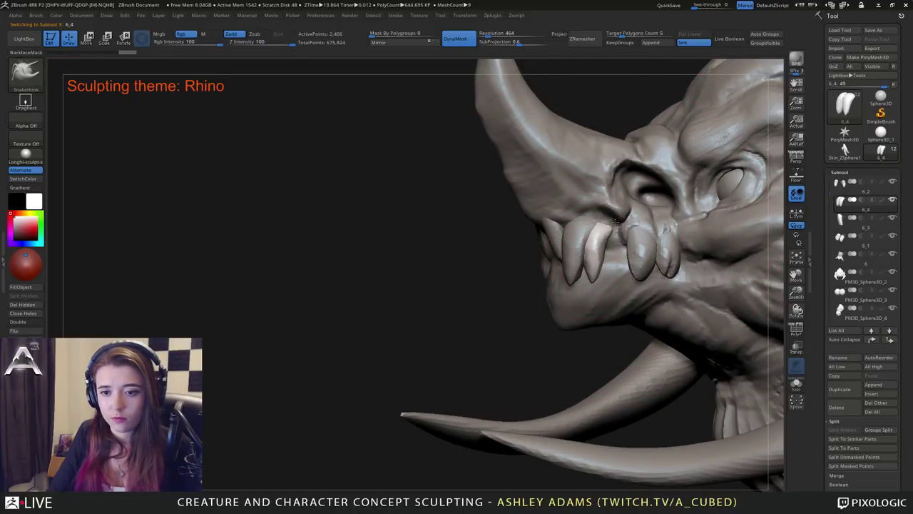
key(ctrl+z)
key(space)
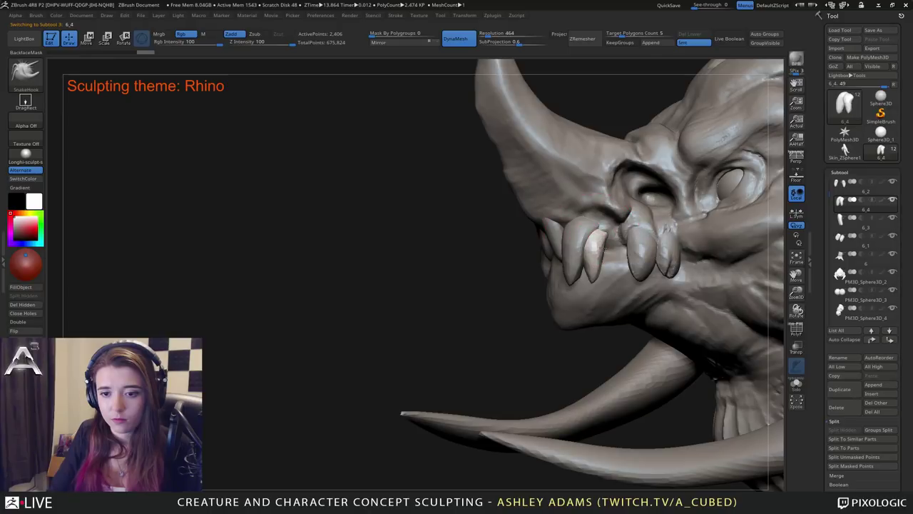
Fit the new tooth pair into the gap behind the large fangs with SnakeHook, working from several angles.
right_drag(582, 285, 524, 285)
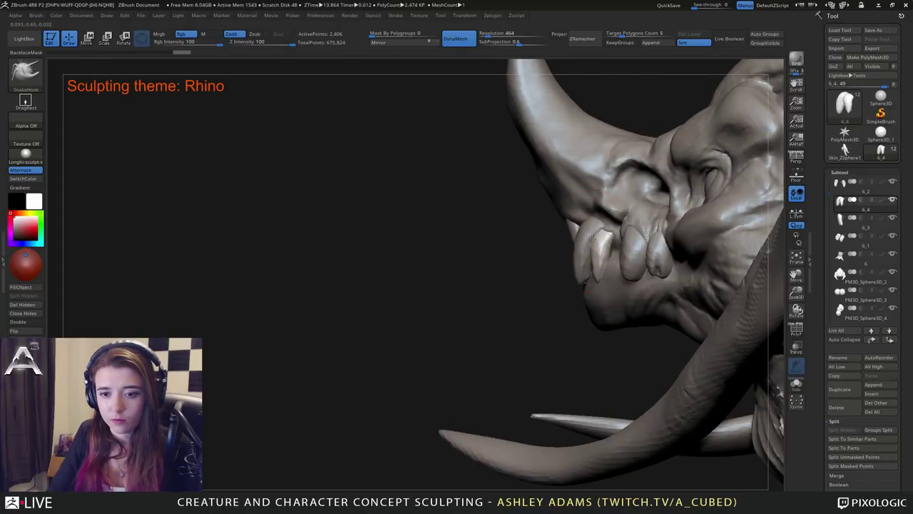
right_drag(603, 274, 601, 232)
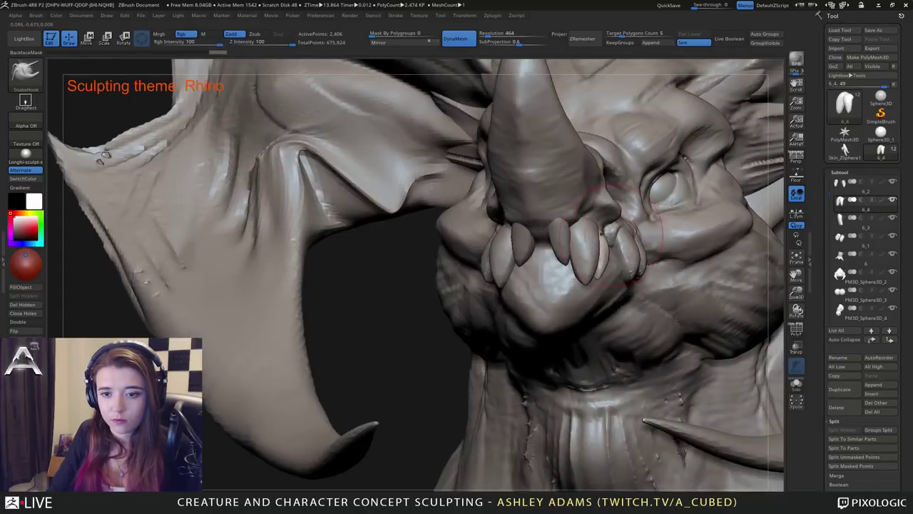
drag(602, 246, 610, 251)
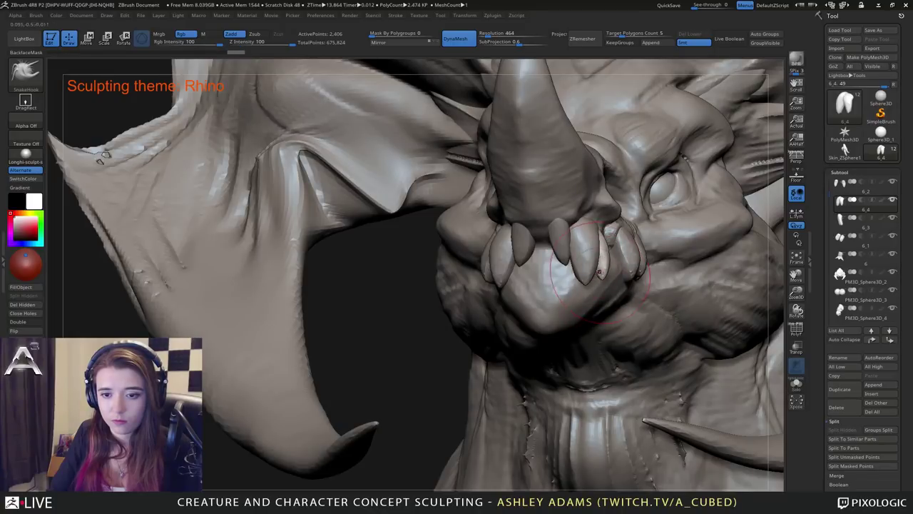
right_drag(599, 273, 520, 245)
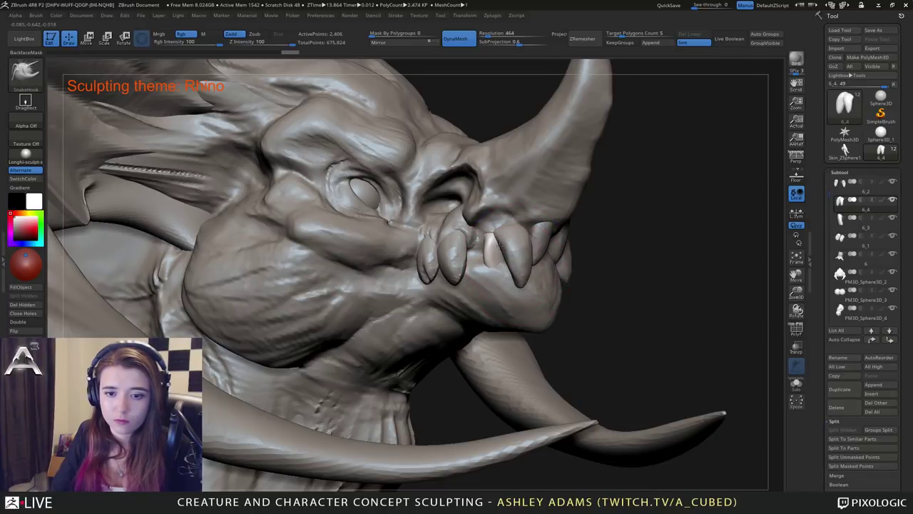
right_drag(502, 251, 552, 275)
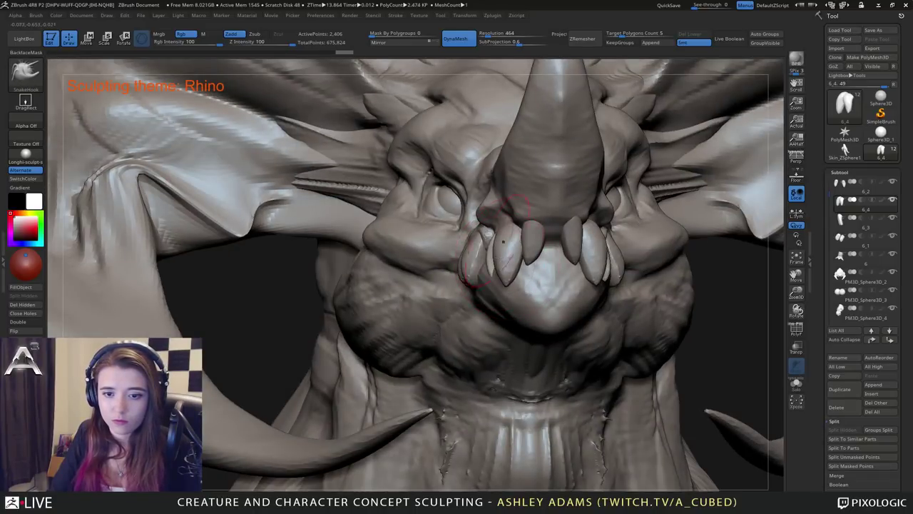
right_drag(495, 269, 470, 231)
Select the head mesh and adjust the upper lip around the new rear tooth with the SnakeHook brush.
alt+click(501, 224)
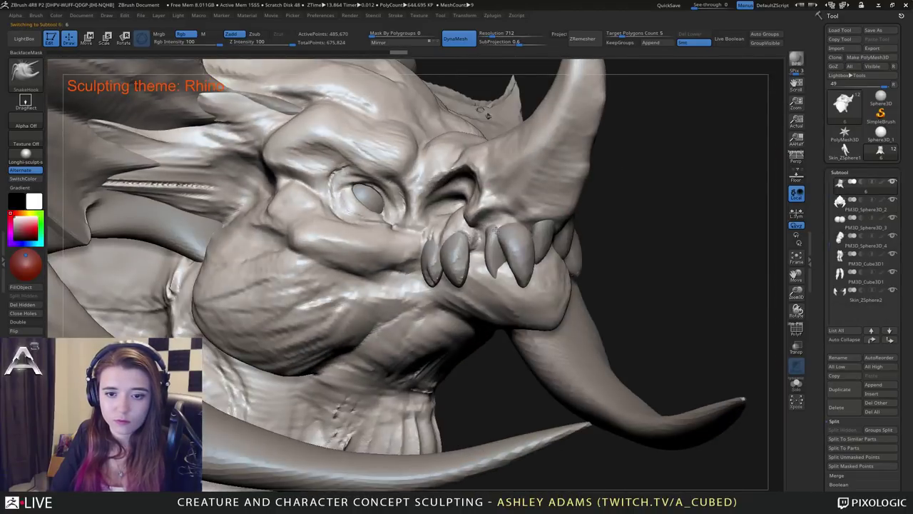
right_click(471, 234)
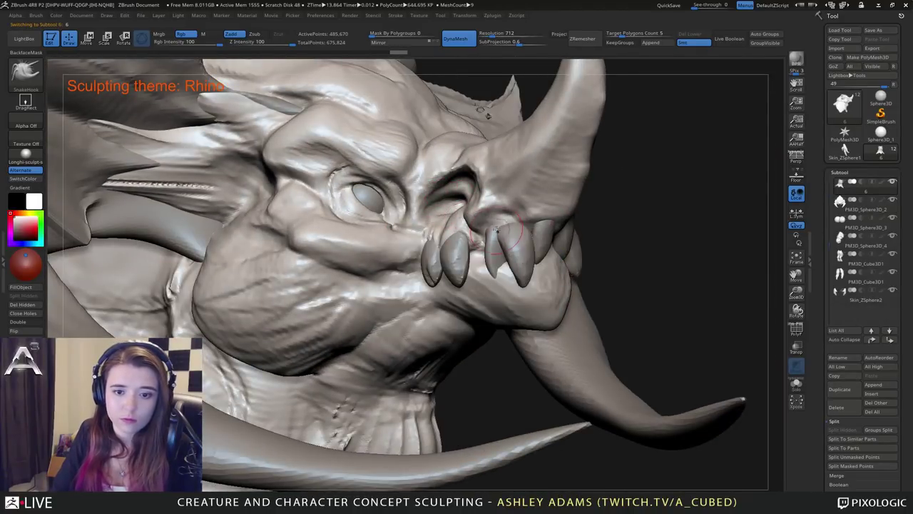
key(b)
key(c)
key(b)
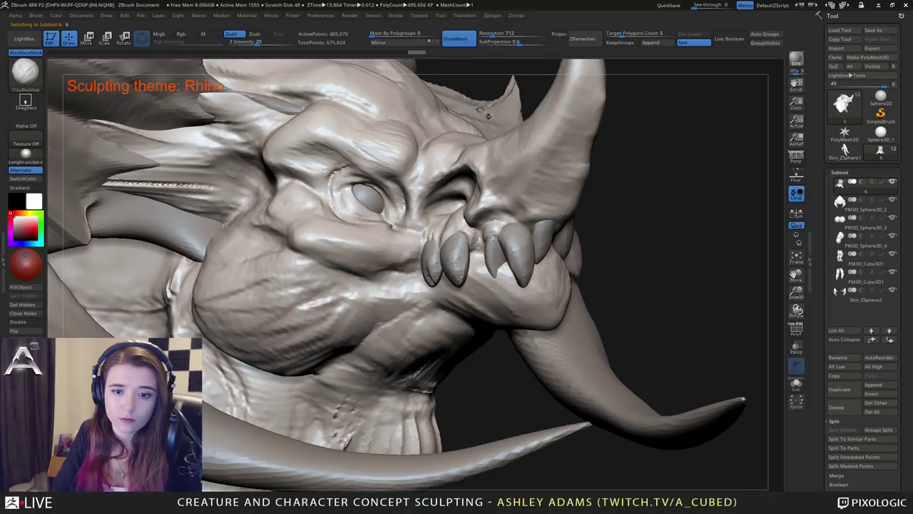
key(b)
key(s)
key(h)
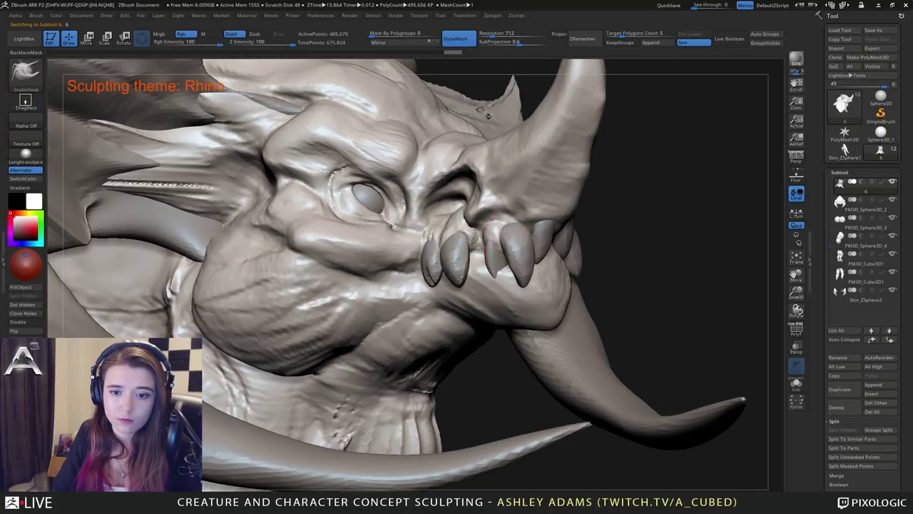
right_drag(521, 262, 499, 268)
key(space)
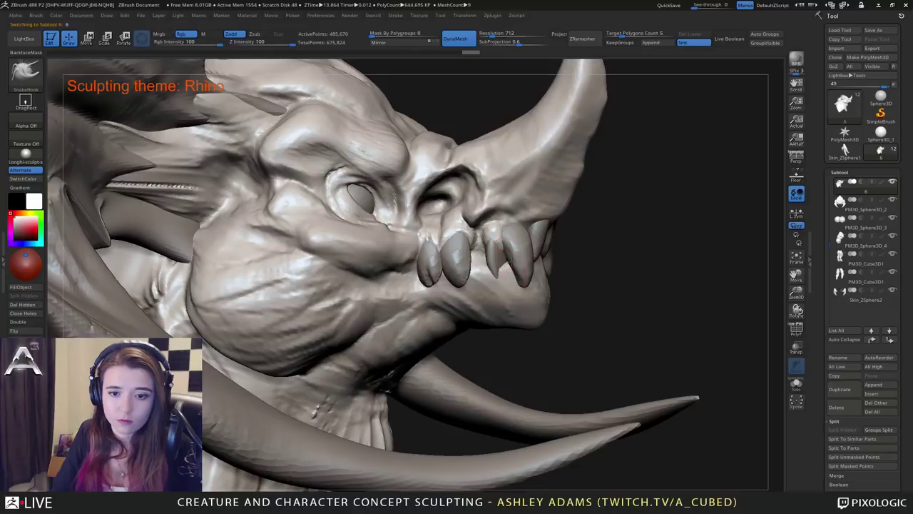
Build up gum flesh around the roots of the large fangs and rear teeth with ClayBuildup, smoothing the joins.
key(b)
key(c)
key(b)
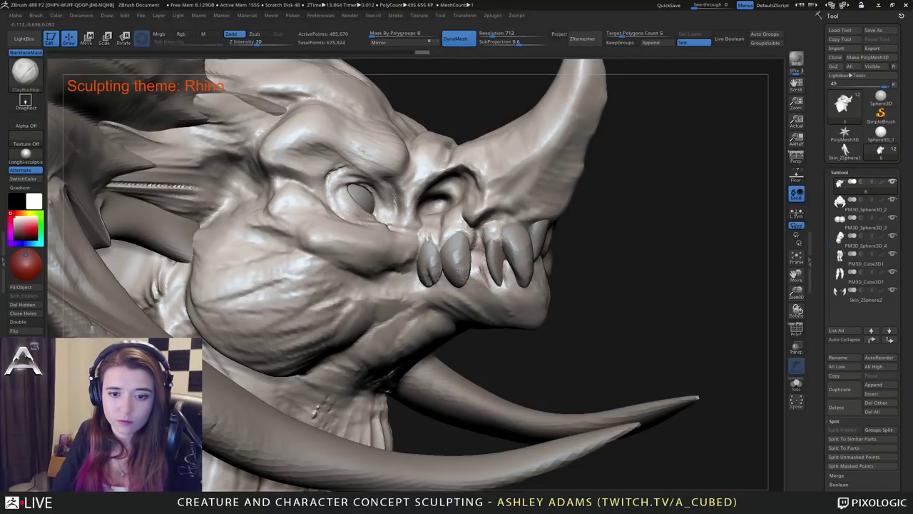
mouse_move(454, 252)
right_down()
mouse_move(461, 237)
mouse_move(499, 220)
right_up()
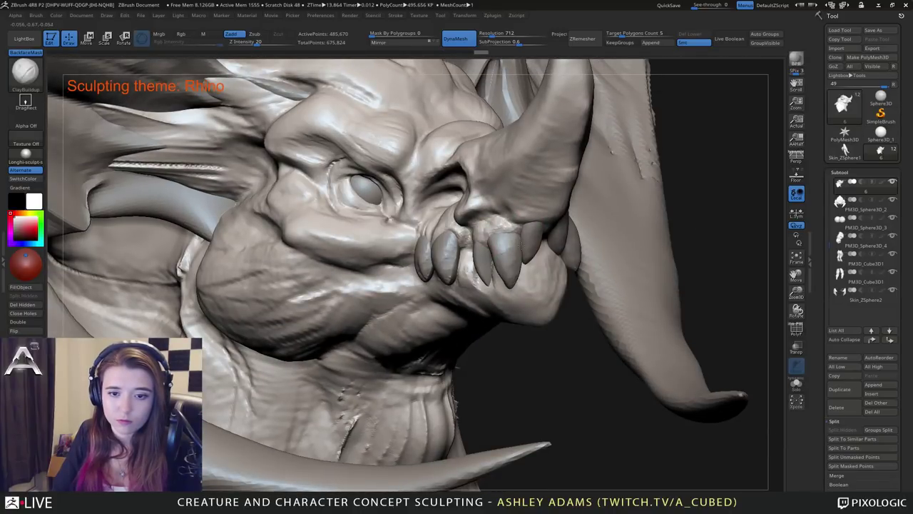
mouse_move(484, 225)
shift+mouse_down()
mouse_move(504, 243)
mouse_move(502, 227)
shift+mouse_up()
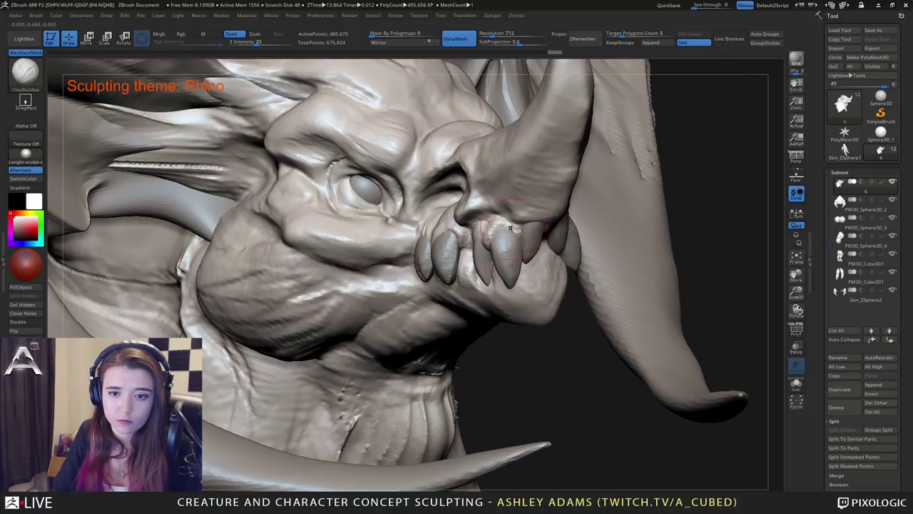
mouse_move(504, 229)
right_down()
mouse_move(531, 220)
mouse_move(564, 253)
mouse_move(533, 235)
mouse_move(567, 210)
mouse_move(612, 225)
right_up()
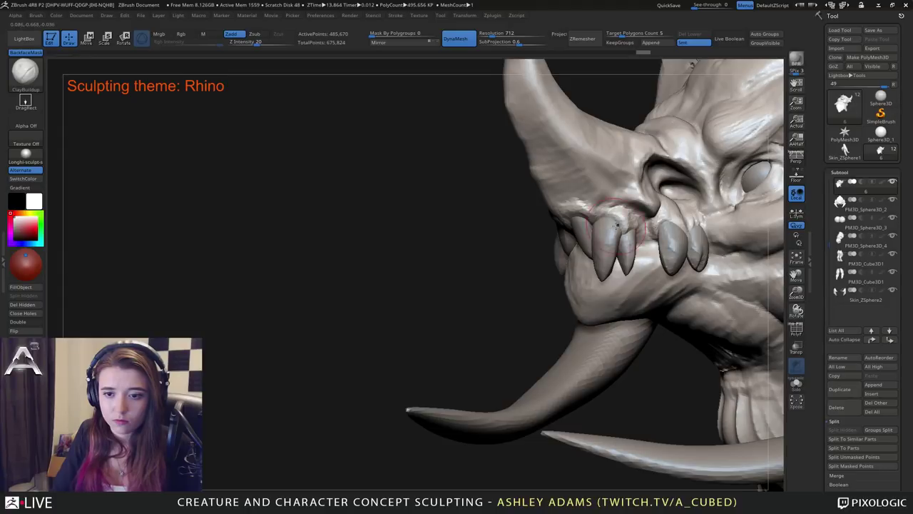
right_drag(606, 227, 642, 236)
drag(634, 239, 642, 250)
right_drag(638, 250, 634, 247)
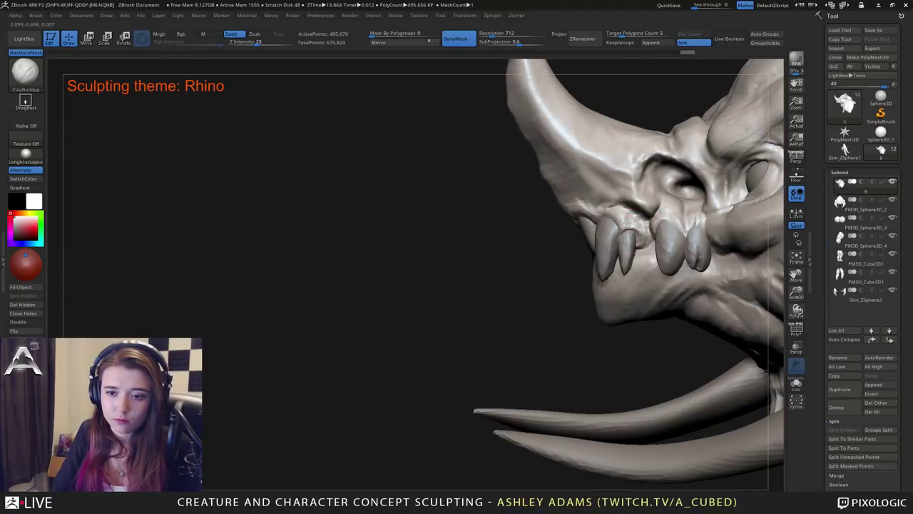
Return to the head mesh and work the gum over the roots of the side fangs with ClayBuildup.
mouse_move(463, 239)
right_down()
mouse_move(574, 227)
mouse_move(570, 217)
mouse_move(545, 213)
mouse_move(551, 167)
mouse_move(510, 196)
mouse_move(574, 214)
mouse_move(601, 194)
mouse_move(532, 247)
mouse_move(536, 255)
mouse_move(600, 212)
mouse_move(653, 210)
mouse_move(649, 257)
right_up()
right_click(536, 256)
alt+click(489, 228)
right_drag(487, 227, 489, 214)
alt+click(489, 214)
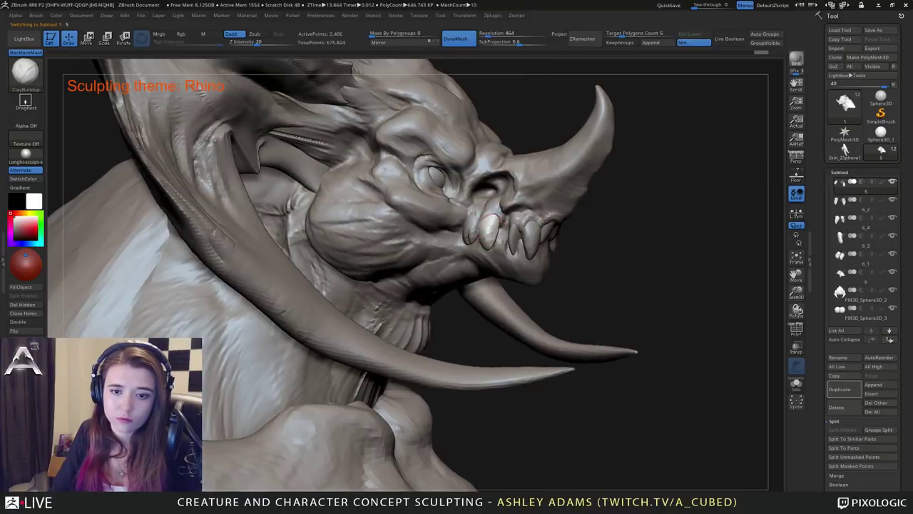
alt+click(489, 216)
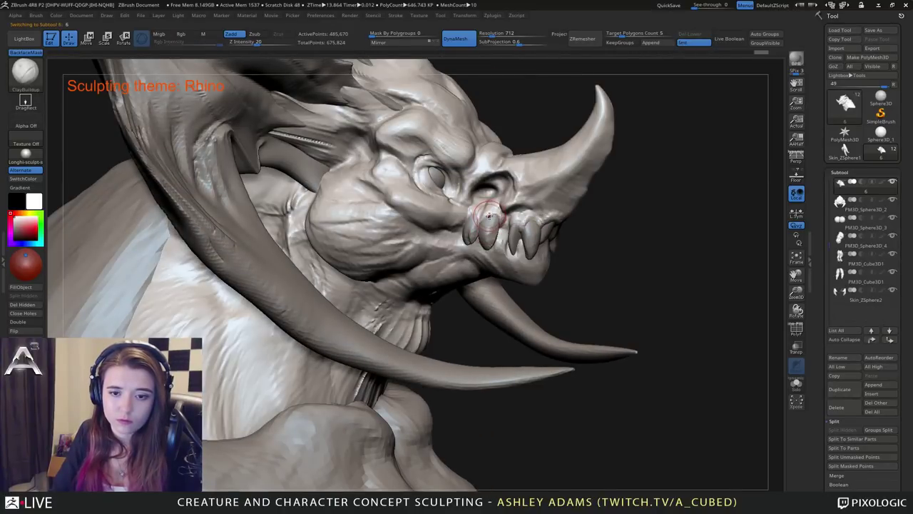
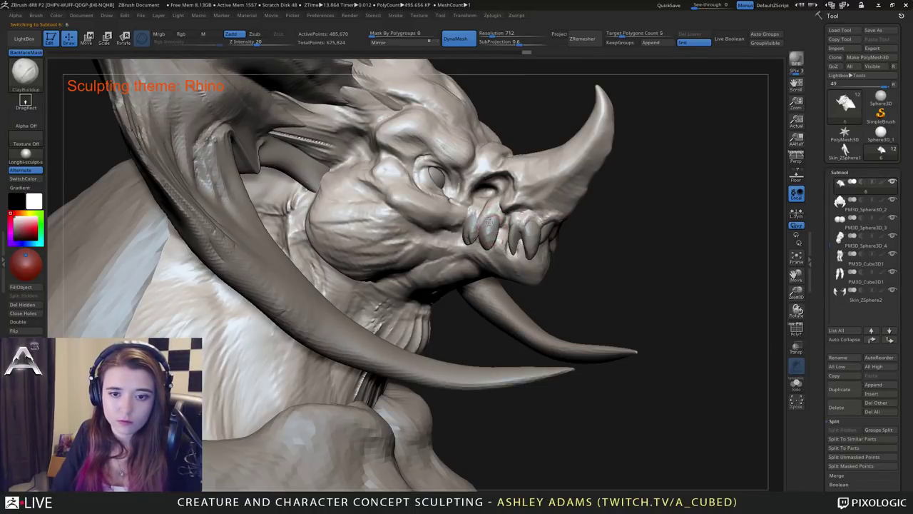
drag(606, 256, 531, 228)
Select the front fang pair beneath the horn and split it into separate tooth subtools.
alt+click(525, 227)
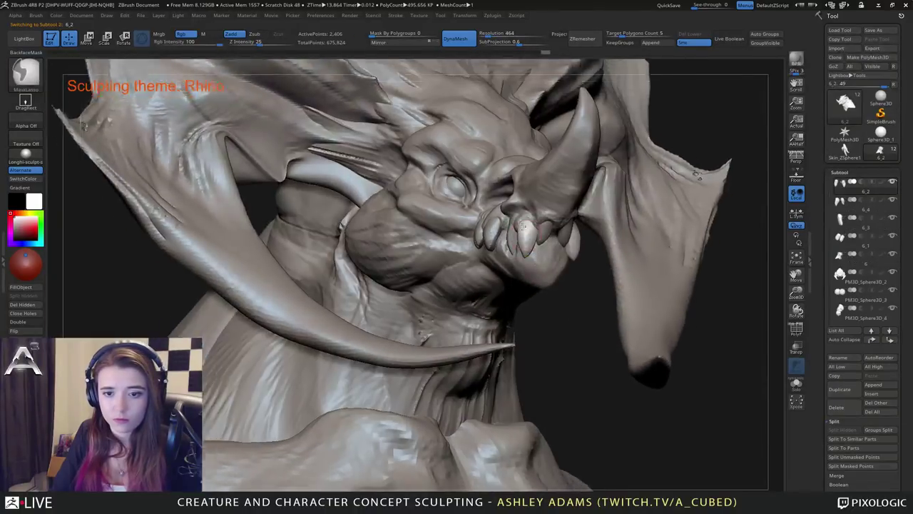
ctrl+right_drag(524, 227, 527, 189)
right_drag(527, 189, 449, 214)
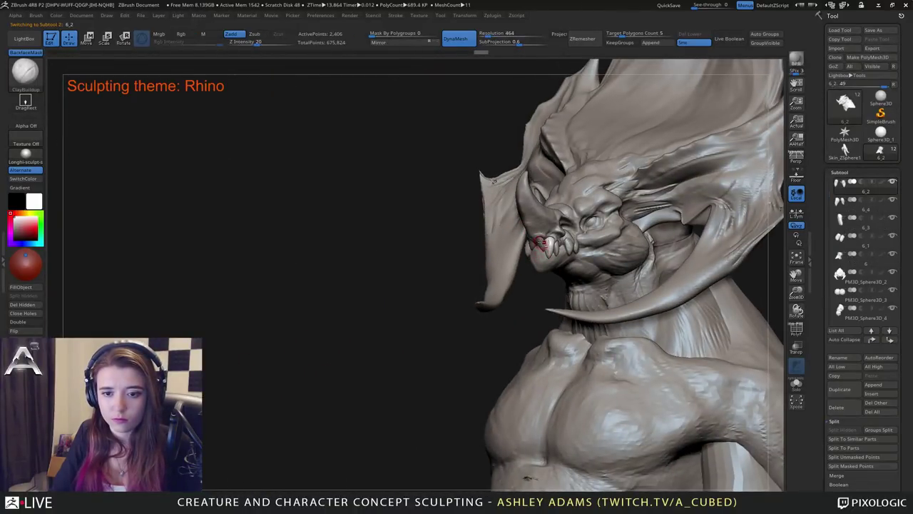
right_drag(555, 240, 617, 243)
alt+click(543, 242)
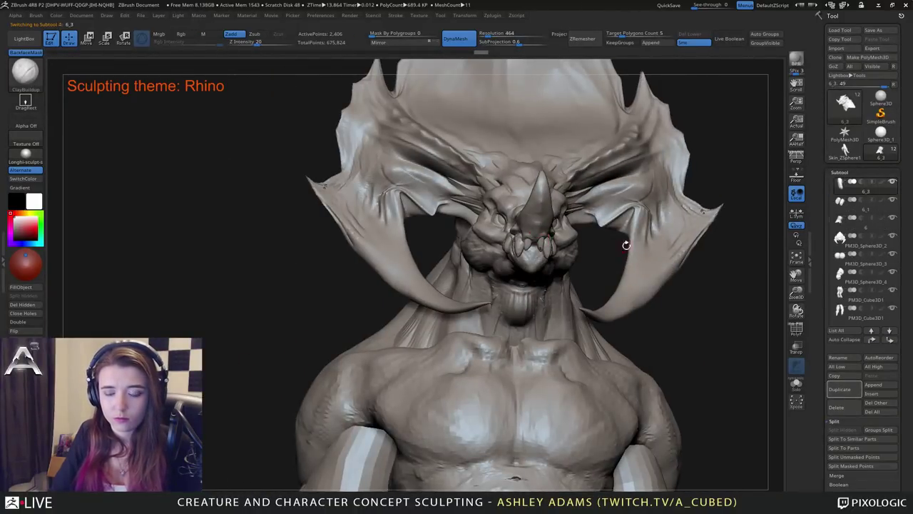
click(847, 448)
click(756, 468)
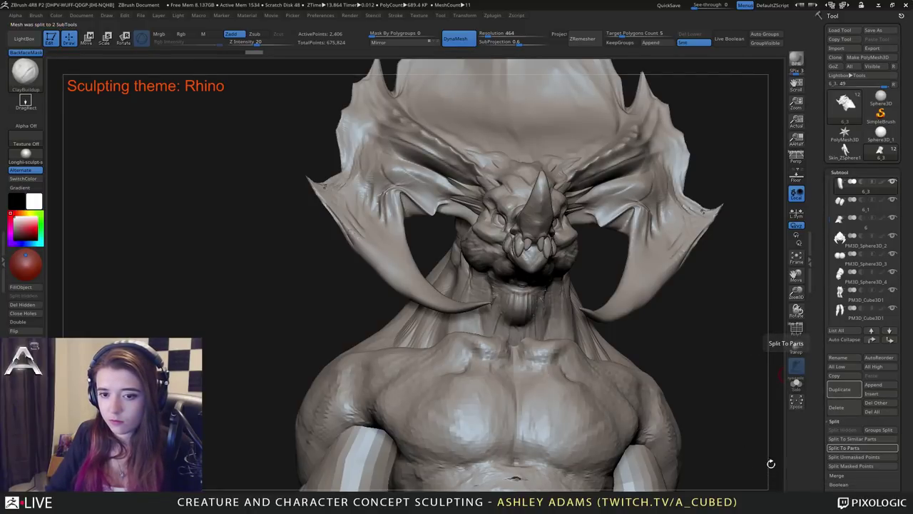
Duplicate one front fang, then rotate and move the copy into the gap between the two front fangs.
click(846, 394)
ctrl+right_drag(531, 238, 532, 251)
key(w)
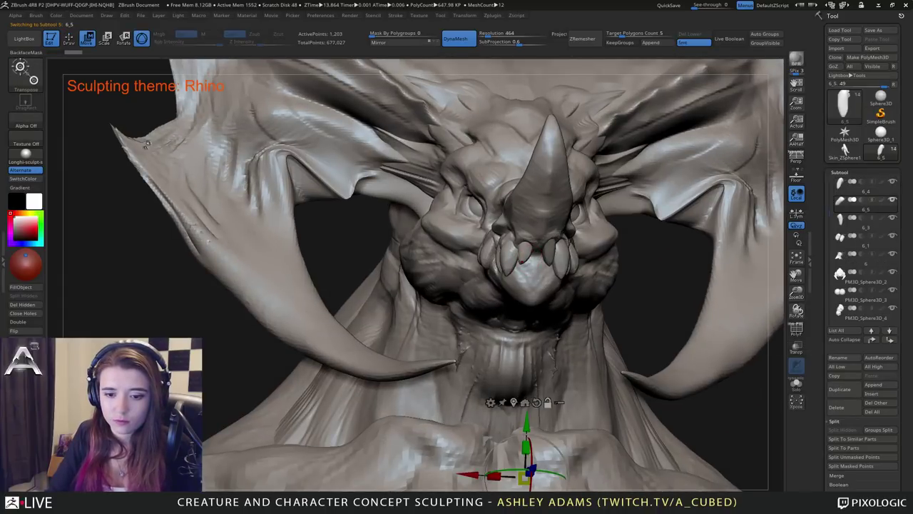
alt+click(525, 247)
drag(563, 283, 578, 302)
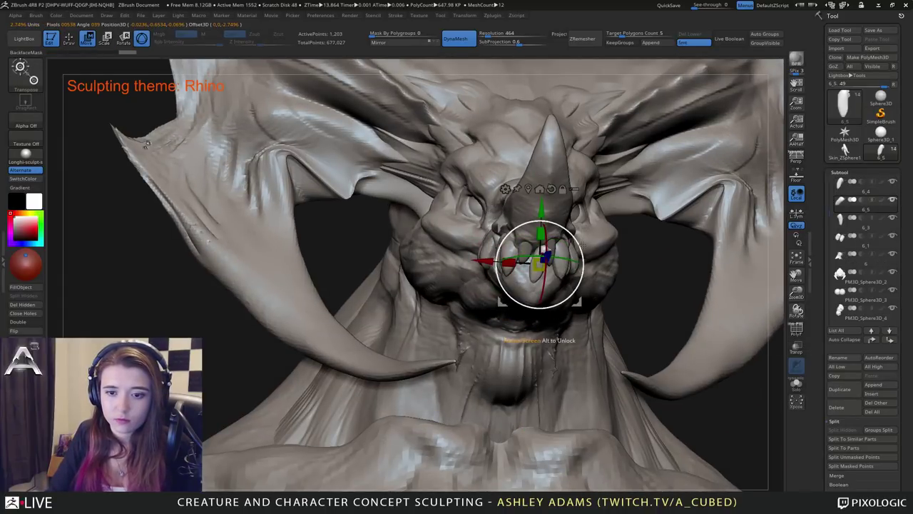
drag(582, 245, 515, 304)
right_drag(499, 307, 514, 309)
drag(544, 276, 568, 290)
drag(646, 296, 535, 274)
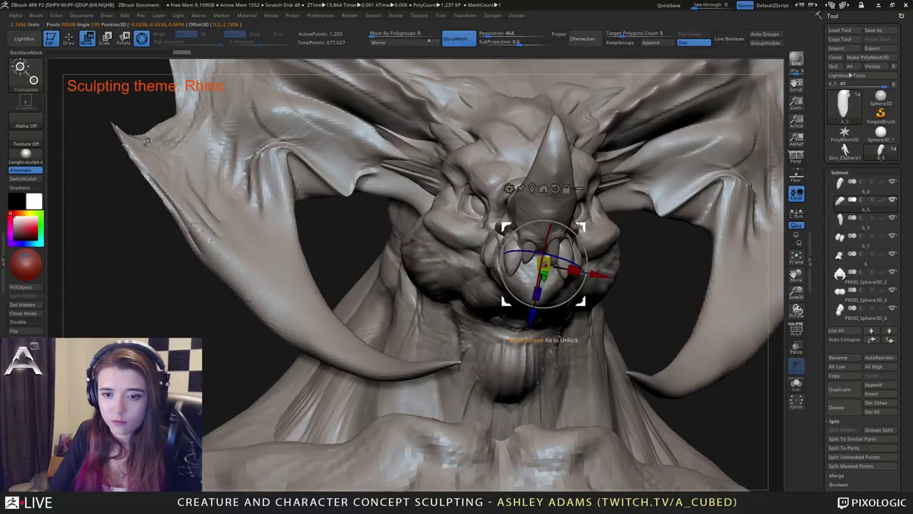
drag(578, 226, 575, 212)
drag(657, 285, 532, 243)
Reshape the new middle tooth with SnakeHook so it fits against the front gum.
key(q)
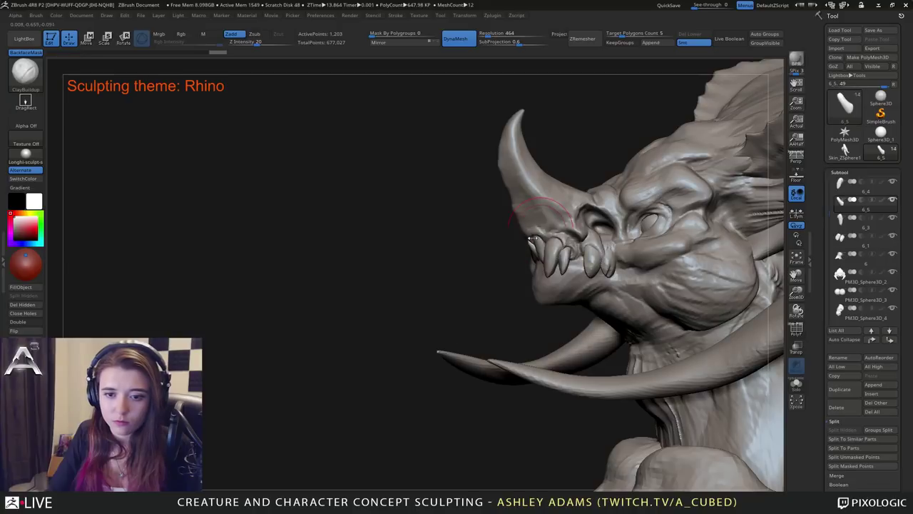
key(b)
key(s)
key(h)
drag(530, 247, 527, 252)
mouse_move(442, 278)
right_down()
mouse_move(512, 291)
mouse_move(503, 290)
mouse_move(558, 248)
mouse_move(428, 244)
right_up()
mouse_move(411, 146)
right_down()
mouse_move(448, 149)
mouse_move(567, 263)
mouse_move(544, 255)
mouse_move(583, 266)
mouse_move(583, 245)
mouse_move(603, 271)
right_up()
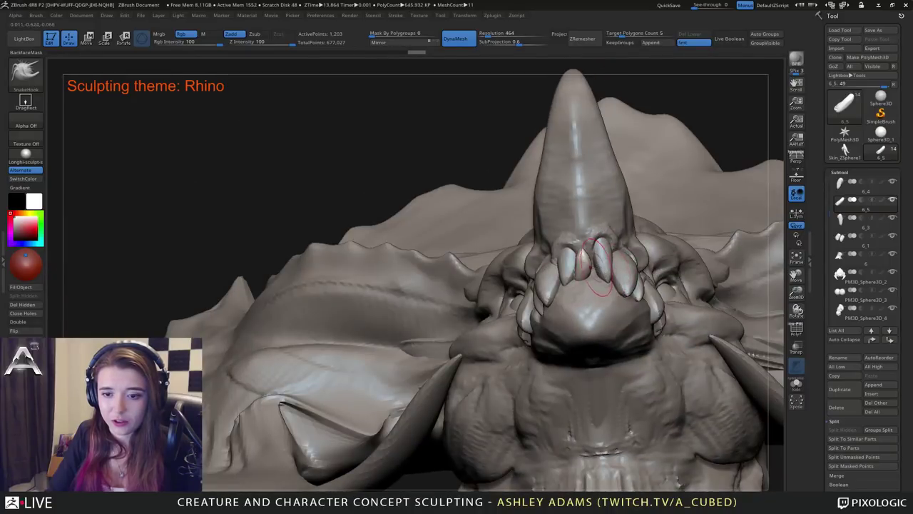
Try pulling the middle tooth's tip sideways with SnakeHook, undo the last two changes, and switch to ClayBuildup.
right_click(585, 263)
drag(584, 265, 577, 272)
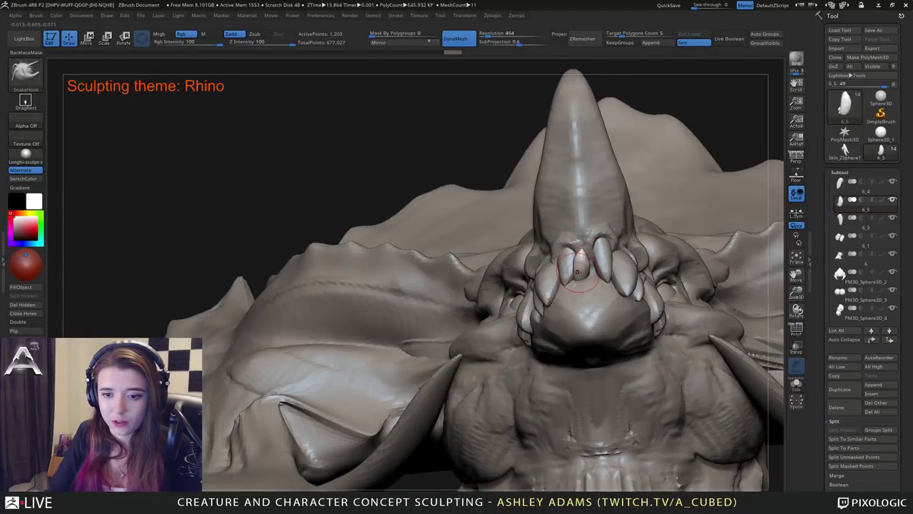
key(ctrl+z)
key(ctrl+z)
mouse_move(579, 247)
right_down()
mouse_move(577, 254)
mouse_move(591, 251)
mouse_move(573, 247)
mouse_move(685, 256)
mouse_move(767, 246)
right_up()
key(b)
key(c)
key(b)
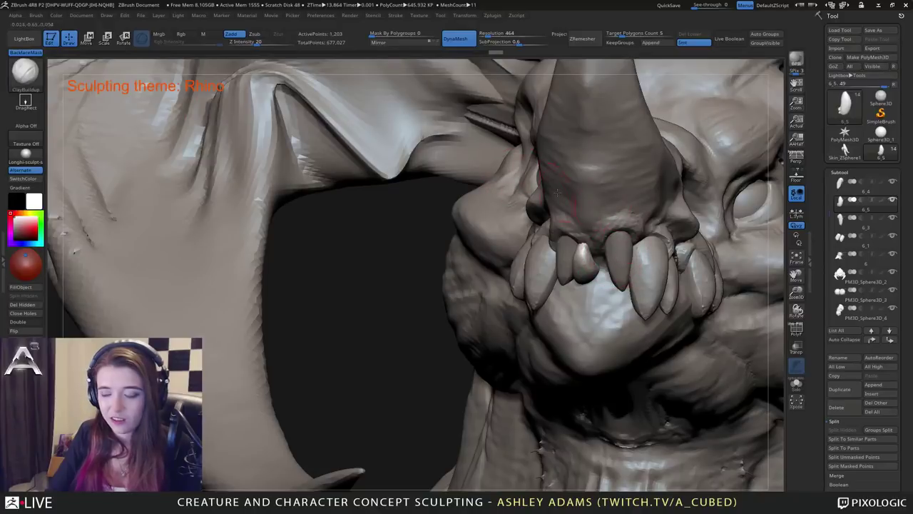
Duplicate the small middle tooth, reset its gizmo orientation, and position the copy beside the original between the front fangs.
ctrl+right_drag(689, 315, 696, 277)
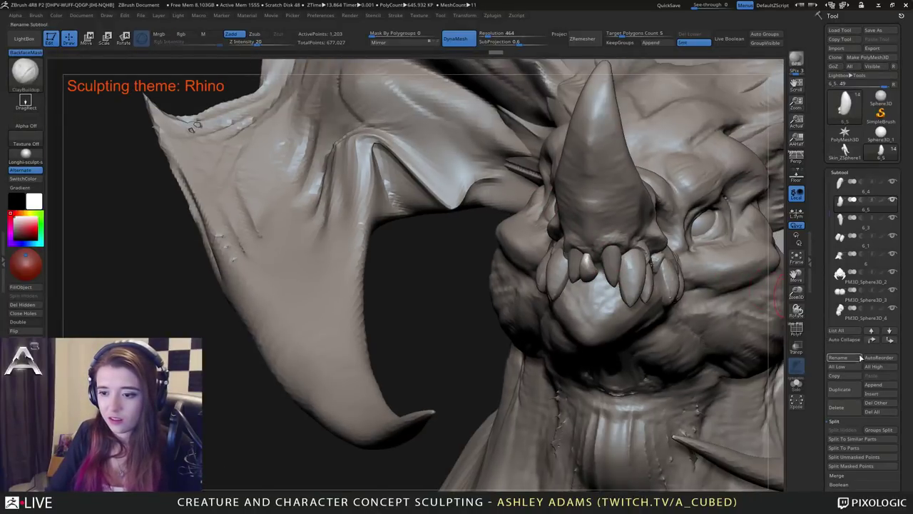
click(842, 392)
key(w)
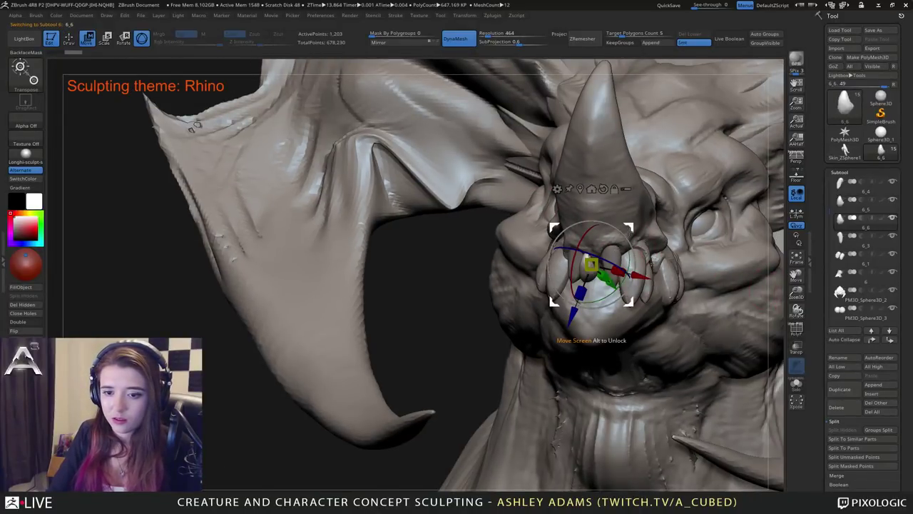
drag(631, 227, 635, 224)
mouse_move(635, 224)
right_down()
mouse_move(514, 230)
mouse_move(650, 228)
mouse_move(641, 213)
mouse_move(678, 214)
mouse_move(632, 207)
right_up()
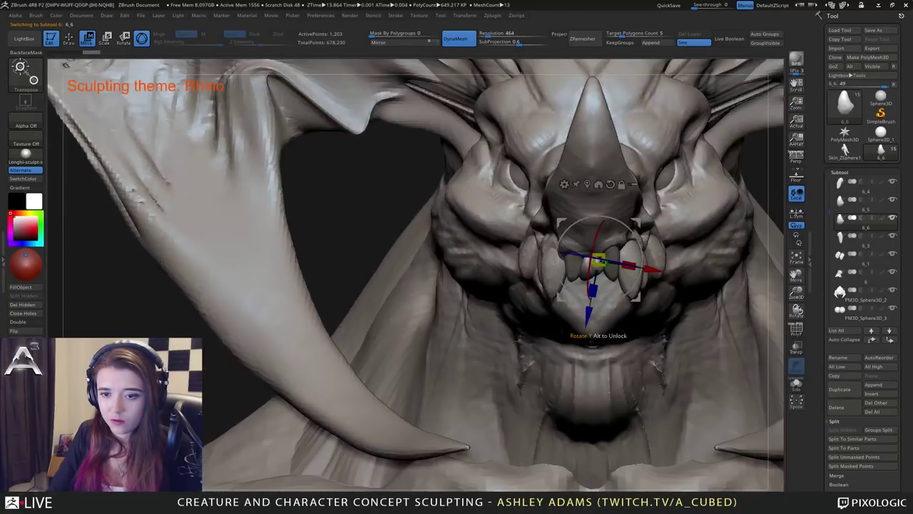
click(599, 184)
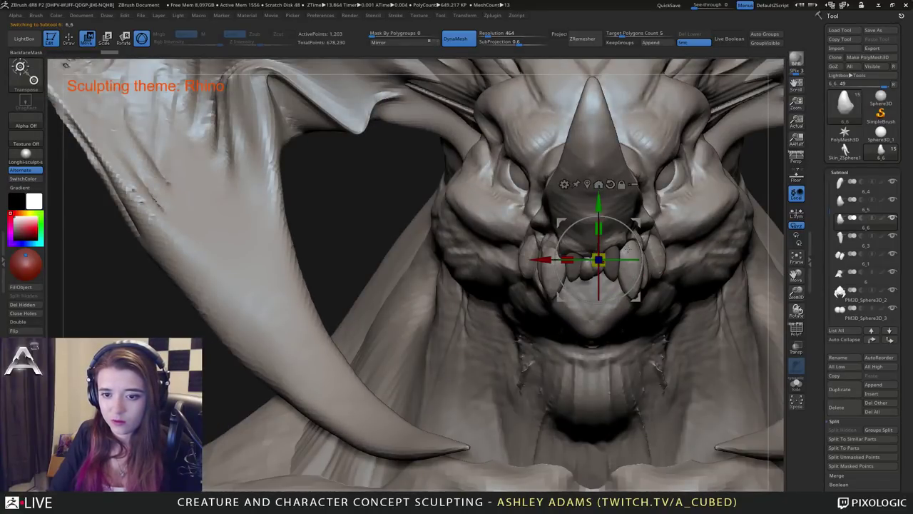
drag(632, 259, 605, 261)
drag(637, 222, 640, 224)
drag(595, 344, 597, 341)
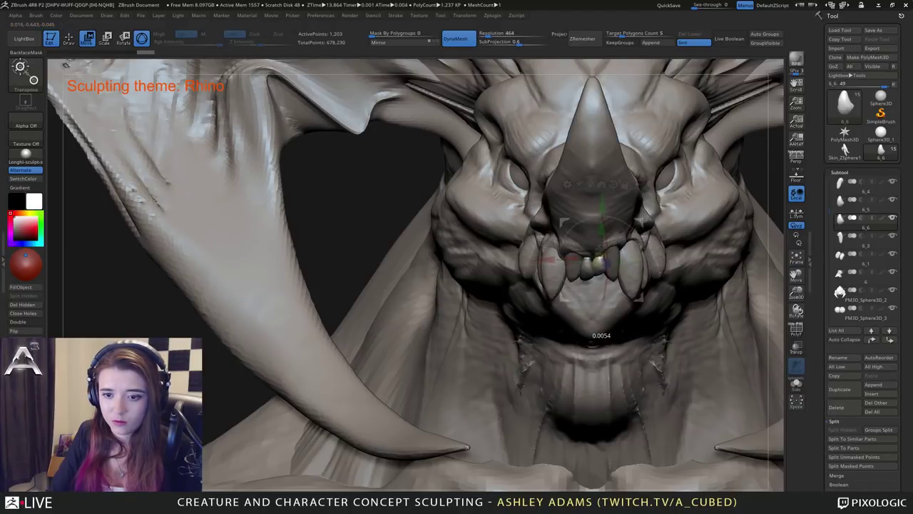
drag(642, 222, 642, 223)
Reshape the duplicated small middle tooth with SnakeHook so its root meets the front gum, and smooth its surface.
key(q)
shift+right_drag(612, 330, 608, 284)
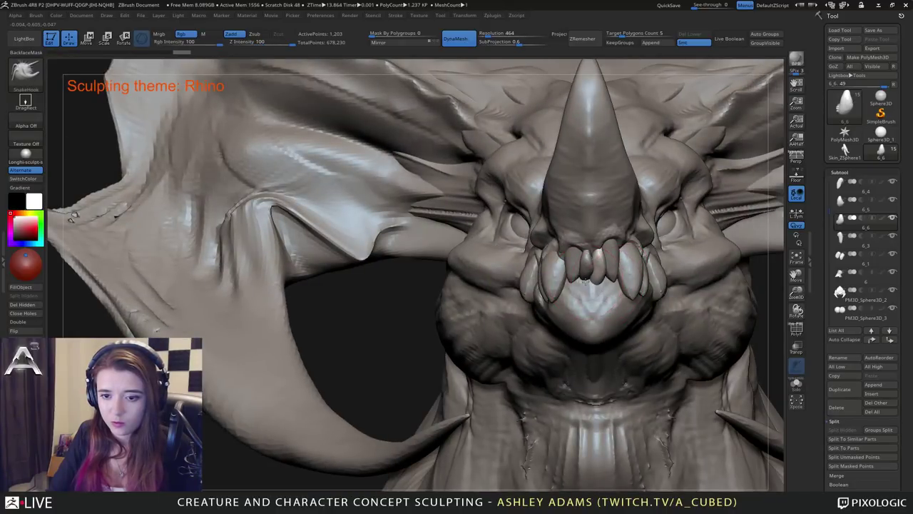
drag(595, 191, 596, 246)
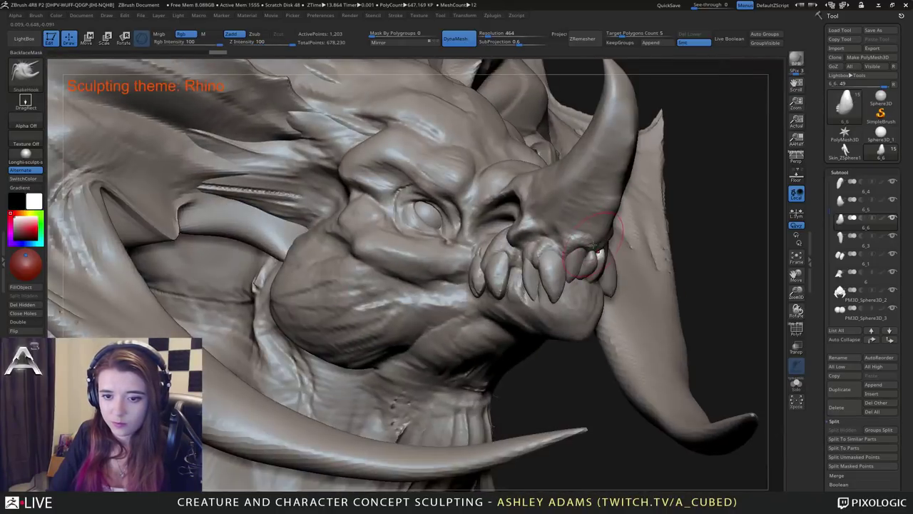
drag(706, 292, 532, 258)
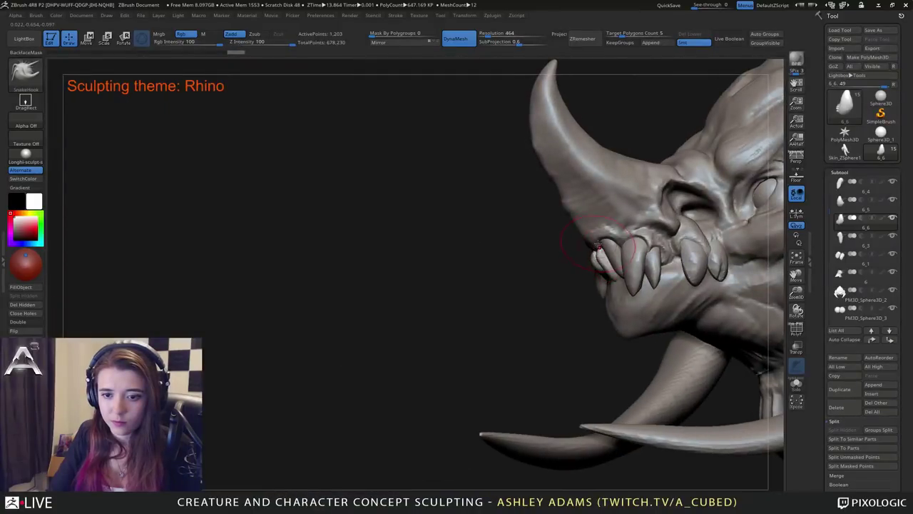
drag(598, 243, 597, 251)
right_drag(567, 294, 571, 295)
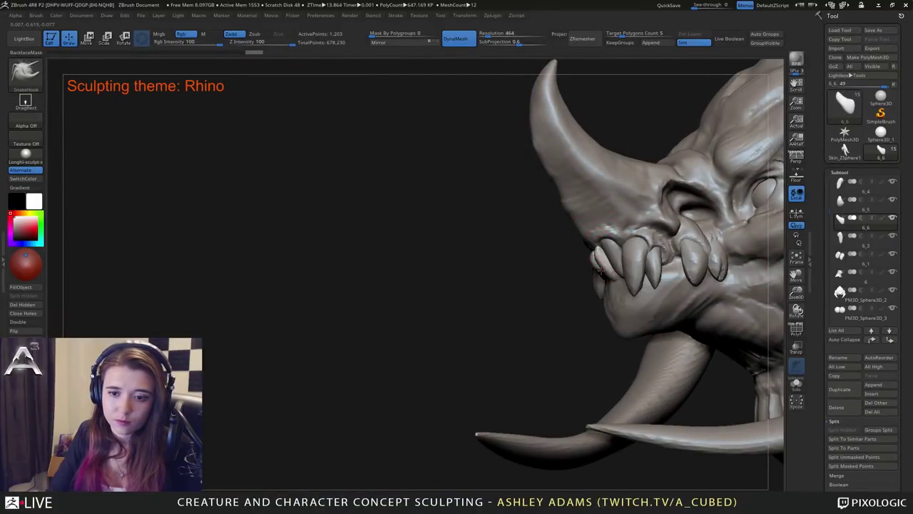
drag(601, 270, 553, 296)
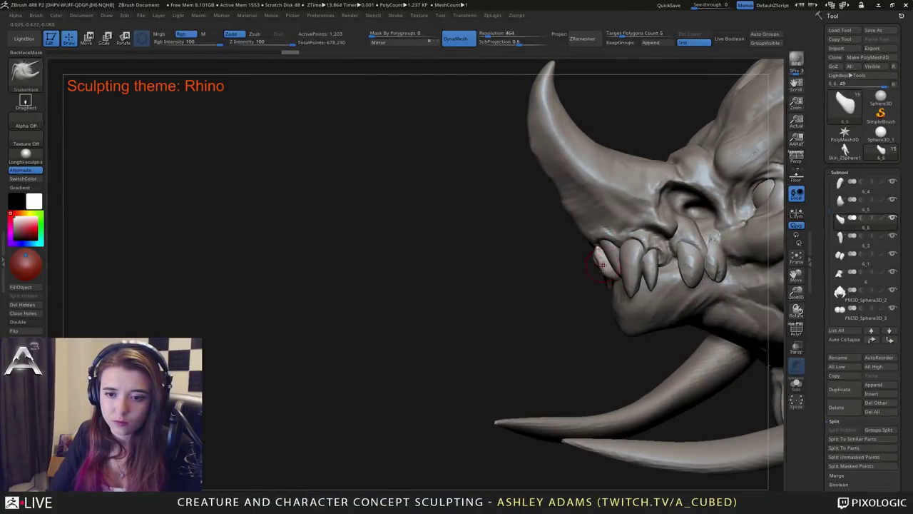
key(shift)
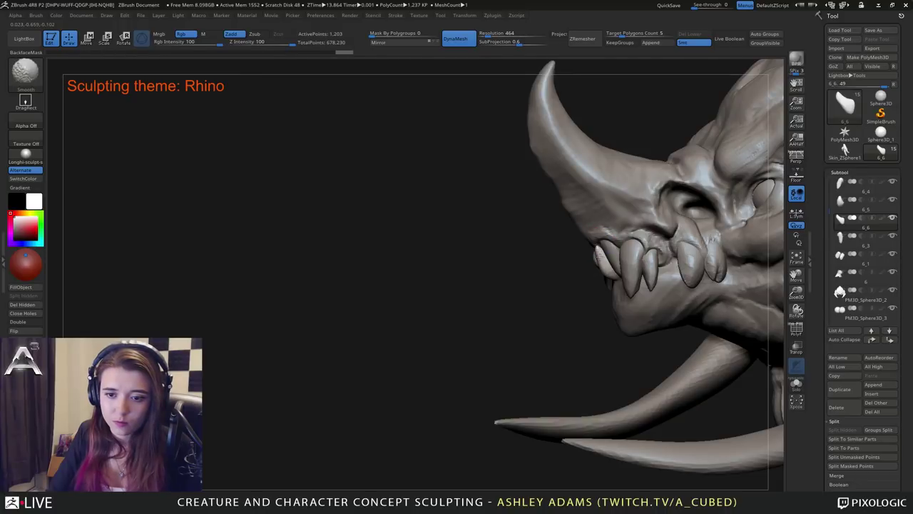
shift+drag(615, 276, 612, 274)
drag(542, 296, 735, 311)
Select the neighbouring small front teeth in turn and refine their fit against the gum in front view.
alt+click(601, 258)
key(shift)
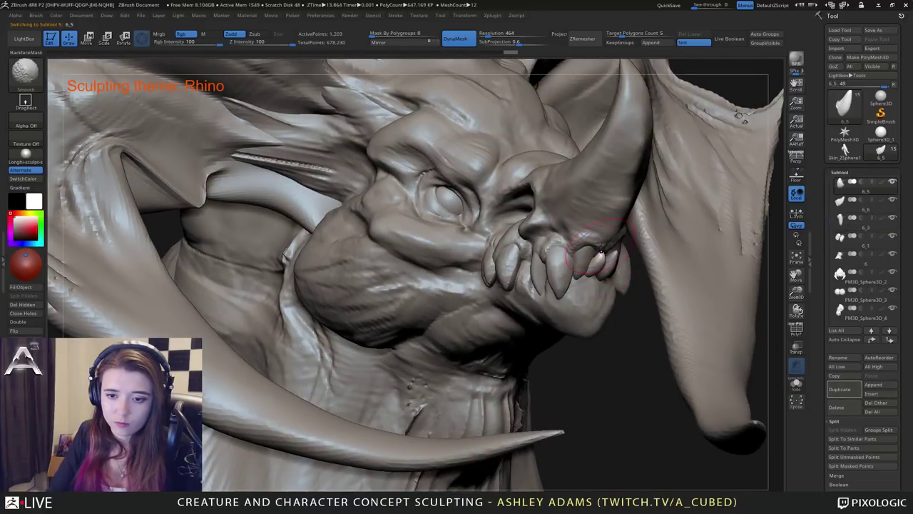
mouse_move(601, 248)
right_down()
mouse_move(599, 274)
mouse_move(586, 277)
mouse_move(596, 308)
mouse_move(624, 312)
mouse_move(629, 273)
right_up()
alt+click(589, 273)
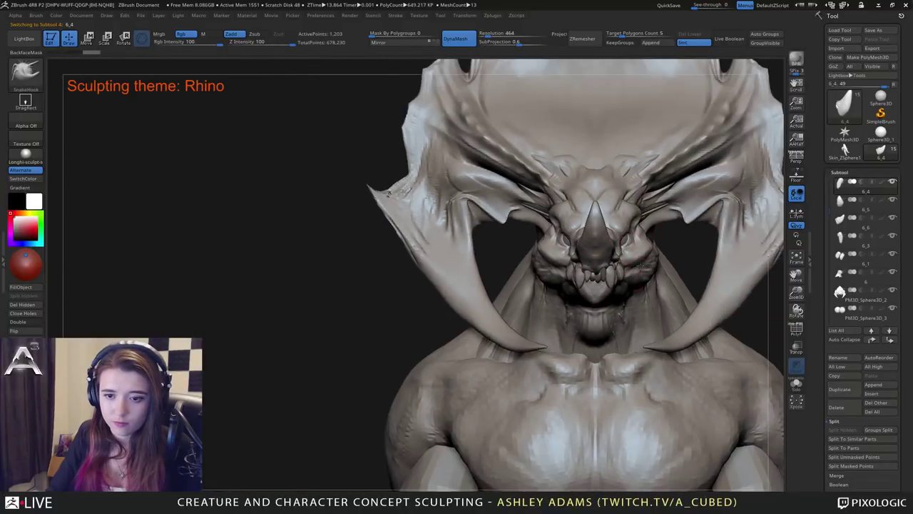
alt+right_drag(648, 313, 654, 250)
mouse_move(604, 376)
right_down()
mouse_move(648, 249)
mouse_move(652, 324)
mouse_move(615, 299)
mouse_move(603, 278)
mouse_move(575, 296)
right_up()
Make the head mesh active and build up the front gum around the small middle teeth with ClayBuildup.
alt+click(599, 262)
key(space)
drag(607, 246, 604, 247)
key(space)
right_drag(606, 252, 593, 257)
key(b)
key(c)
key(b)
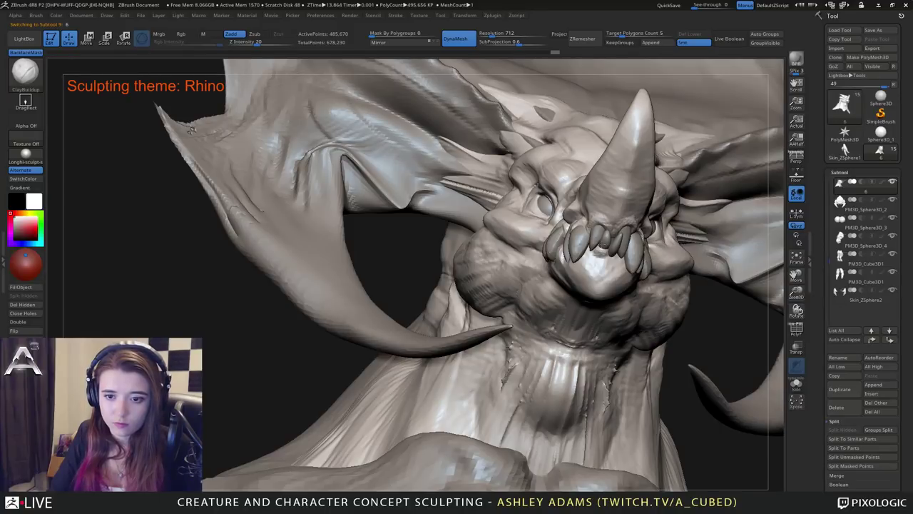
right_drag(595, 265, 614, 256)
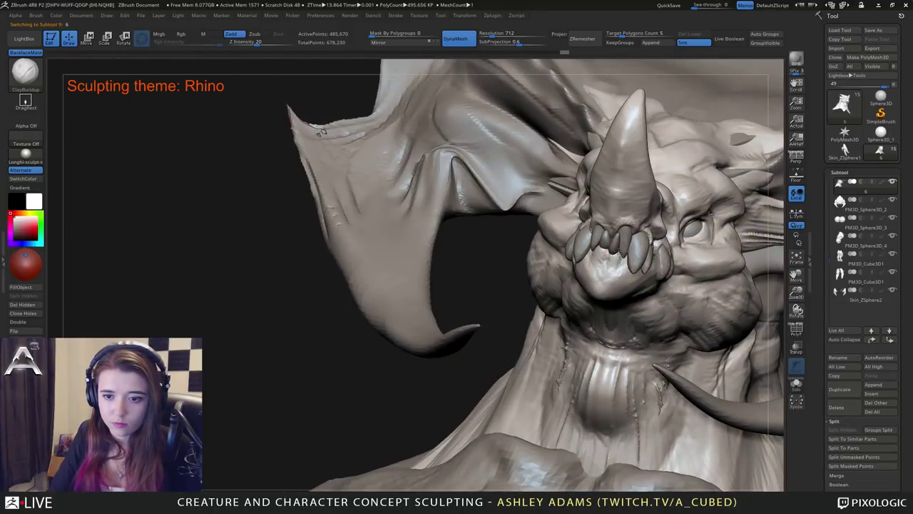
mouse_move(600, 253)
right_down()
mouse_move(615, 248)
mouse_move(611, 255)
mouse_move(572, 246)
mouse_move(574, 260)
mouse_move(576, 239)
mouse_move(599, 258)
right_up()
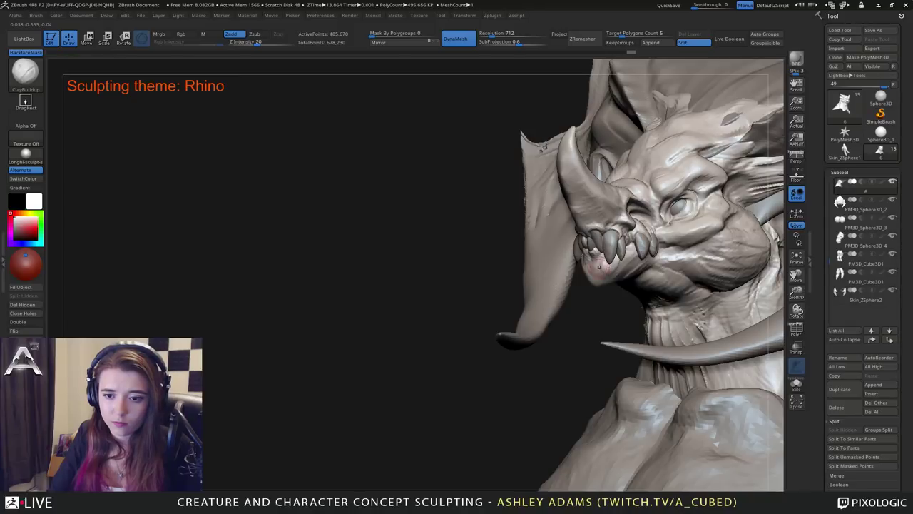
Build up the gum and lip around the side fangs with ClayBuildup.
right_drag(608, 255, 535, 208)
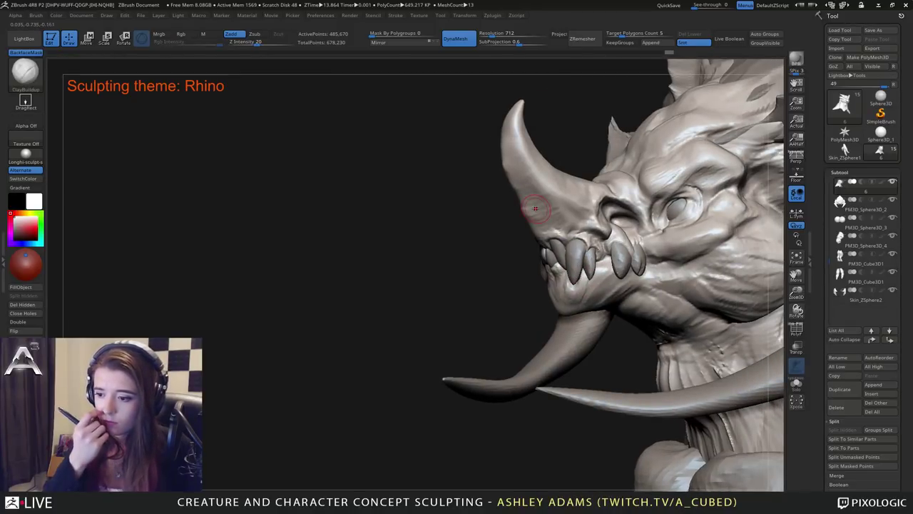
mouse_move(607, 239)
right_down()
mouse_move(626, 264)
mouse_move(571, 285)
right_up()
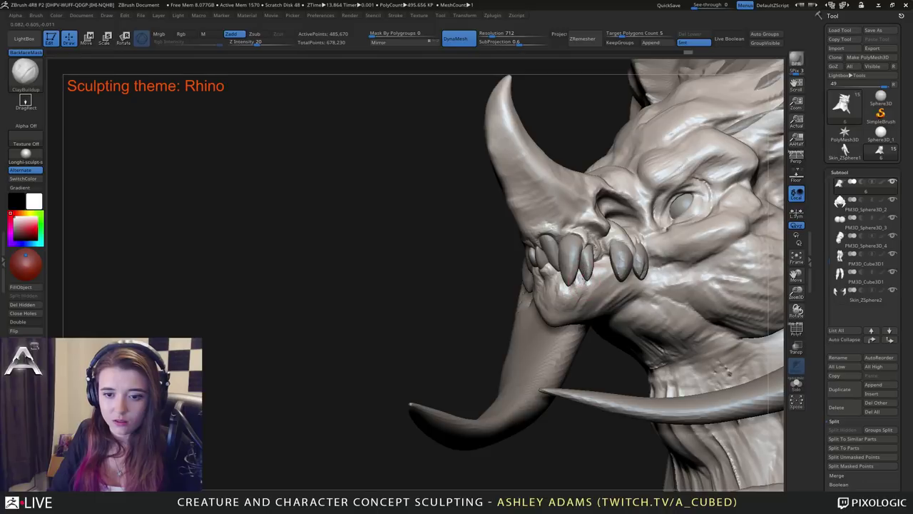
right_drag(592, 275, 577, 303)
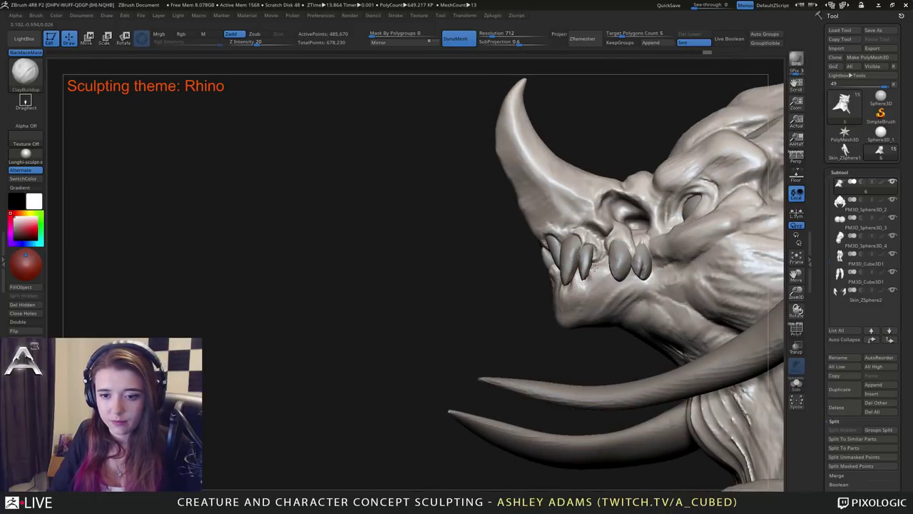
right_drag(594, 268, 621, 281)
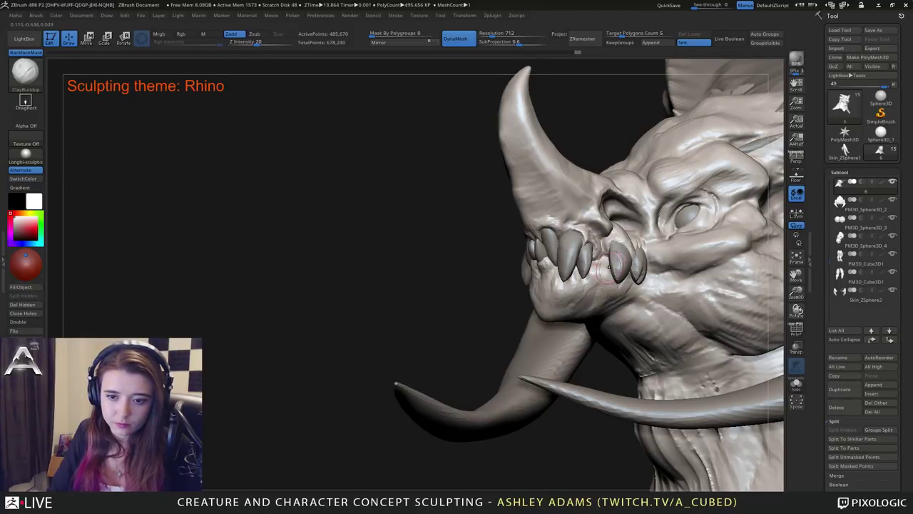
Check the whole figure, load the Slash2 brush from the brush library, and frame the head again.
mouse_move(595, 311)
right_down()
mouse_move(626, 274)
mouse_move(602, 279)
mouse_move(627, 298)
mouse_move(580, 230)
right_up()
mouse_move(457, 214)
right_down()
mouse_move(619, 199)
mouse_move(622, 278)
right_up()
mouse_move(527, 168)
alt+right_down()
mouse_move(548, 201)
mouse_move(536, 198)
alt+right_up()
mouse_move(550, 234)
ctrl+right_down()
mouse_move(540, 156)
mouse_move(403, 158)
mouse_move(485, 171)
ctrl+right_up()
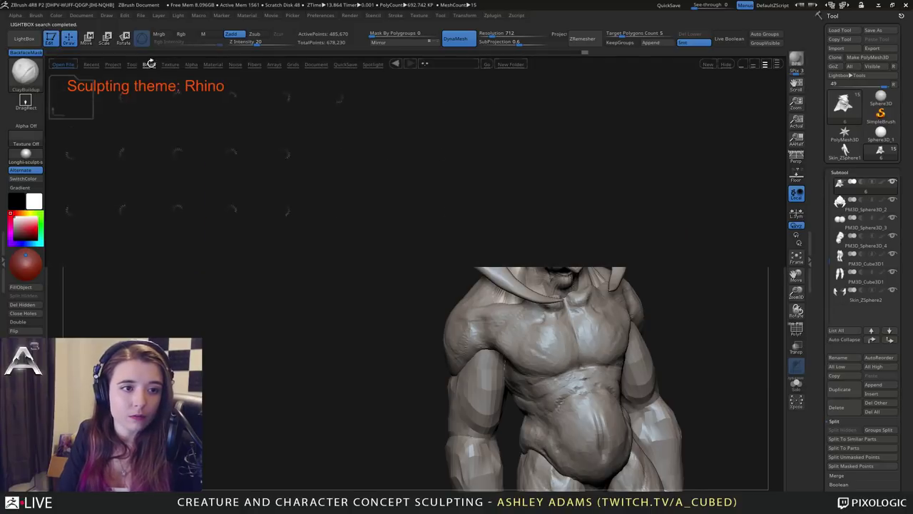
double_click(446, 217)
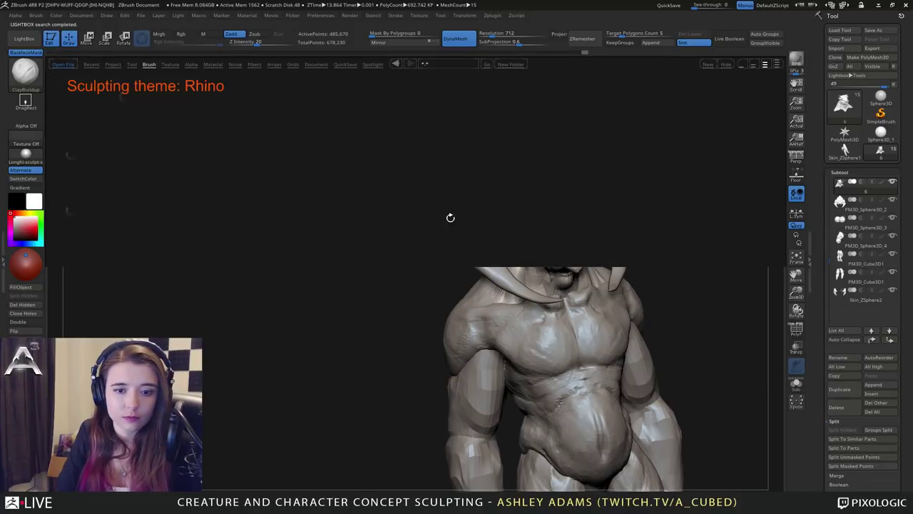
mouse_move(304, 228)
ctrl+right_down()
mouse_move(306, 292)
mouse_move(407, 289)
mouse_move(275, 229)
mouse_move(278, 303)
ctrl+right_up()
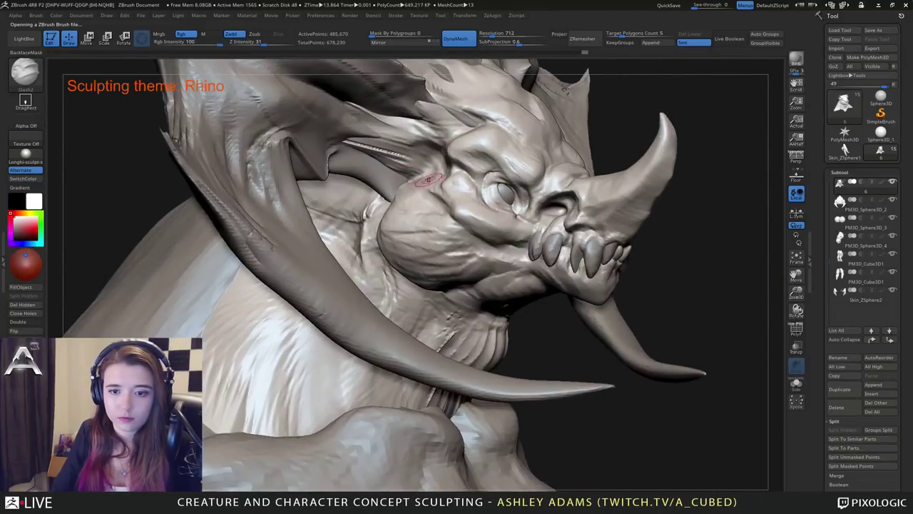
Carve creases along the cheek fold, the mouth corner and the gum above the side fangs with Slash2.
mouse_move(473, 219)
right_down()
mouse_move(414, 214)
mouse_move(529, 218)
right_up()
drag(451, 209, 498, 246)
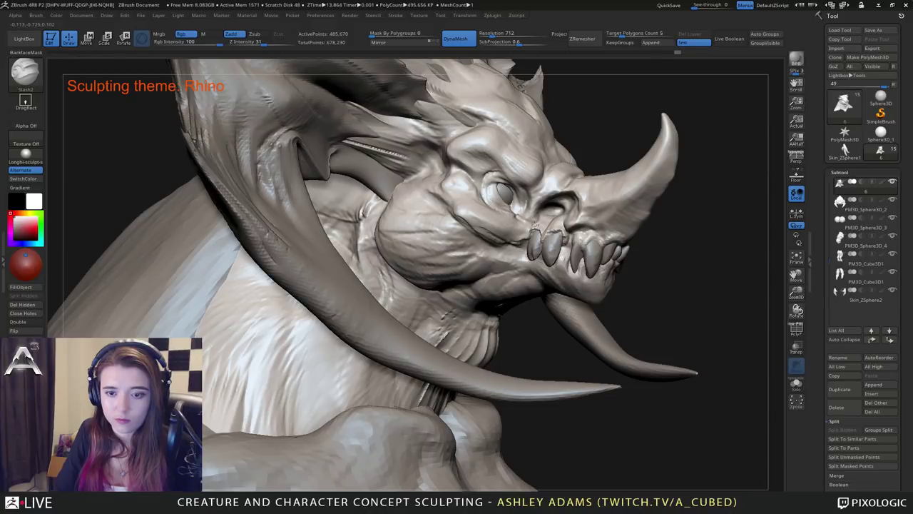
right_drag(535, 225, 555, 234)
drag(550, 228, 547, 240)
mouse_move(508, 216)
right_down()
mouse_move(469, 198)
mouse_move(505, 228)
mouse_move(474, 218)
right_up()
drag(528, 245, 535, 239)
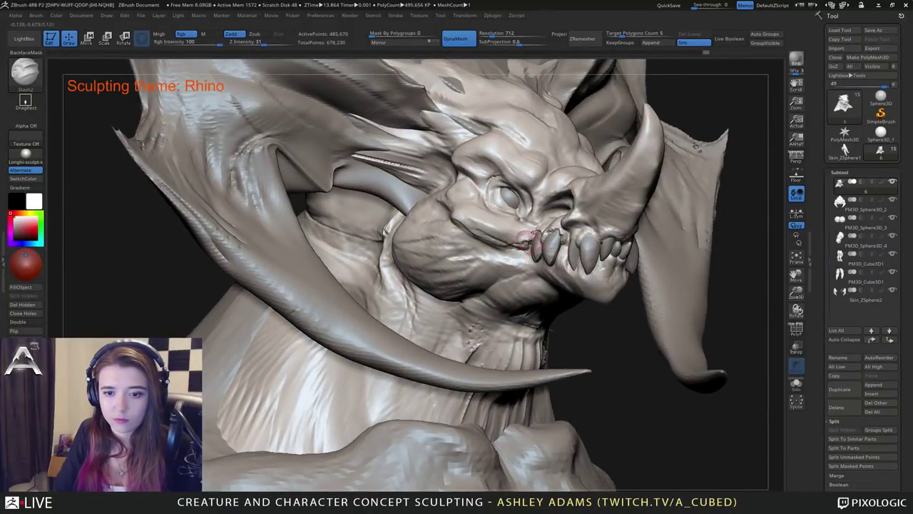
right_drag(535, 239, 570, 239)
drag(571, 241, 570, 234)
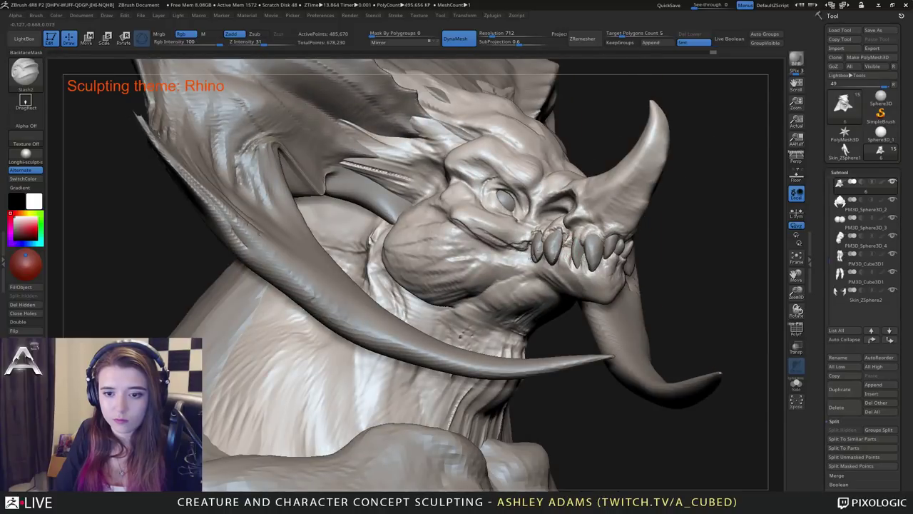
right_drag(589, 238, 474, 238)
Cut sharp creases around the nostril and down towards the side fangs with Slash2.
mouse_move(612, 201)
alt+right_down()
mouse_move(550, 236)
mouse_move(503, 241)
alt+right_up()
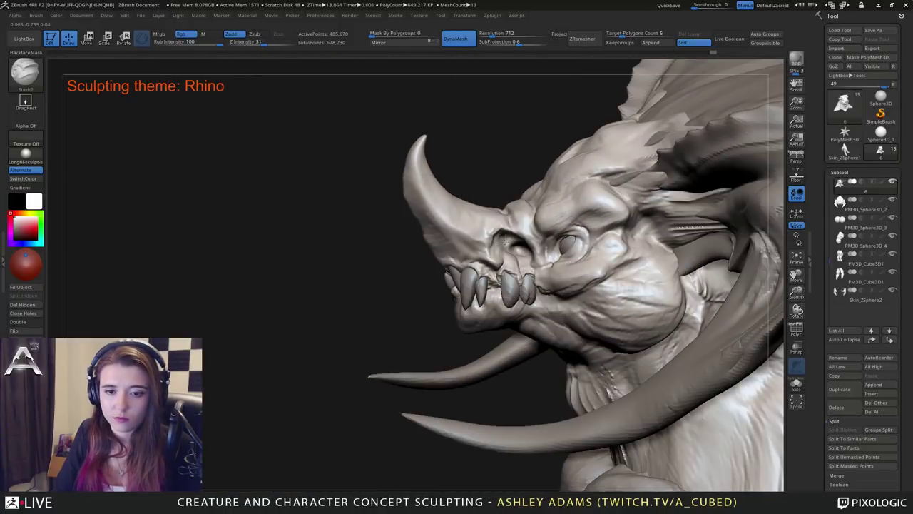
key(ctrl+shift+z)
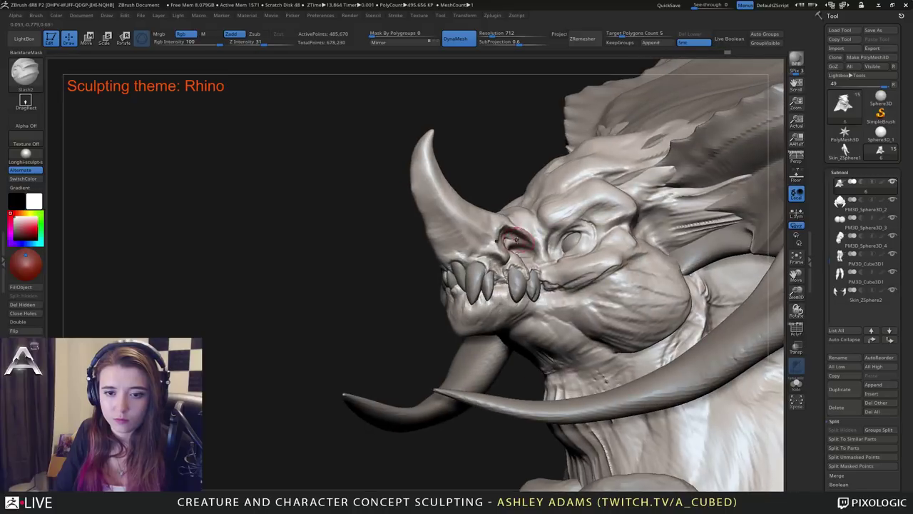
mouse_move(511, 232)
mouse_down()
mouse_move(542, 249)
mouse_move(533, 262)
mouse_up()
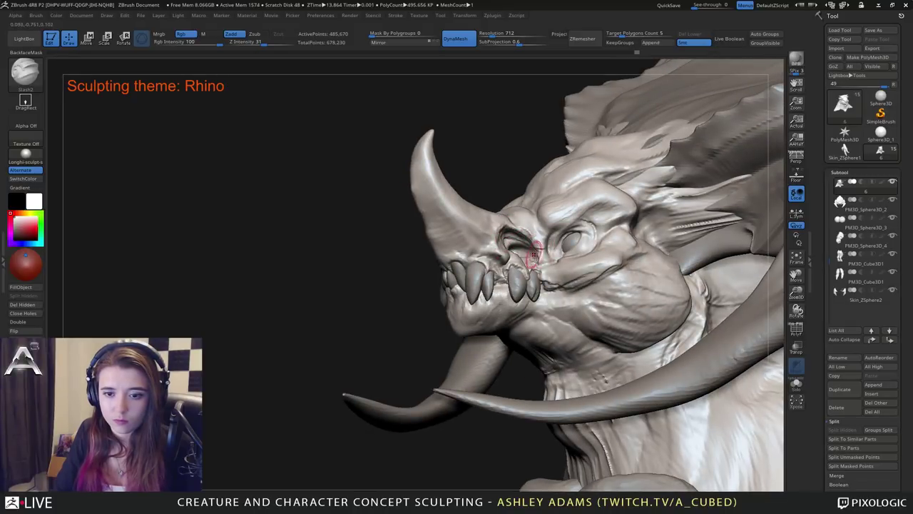
right_drag(534, 261, 547, 255)
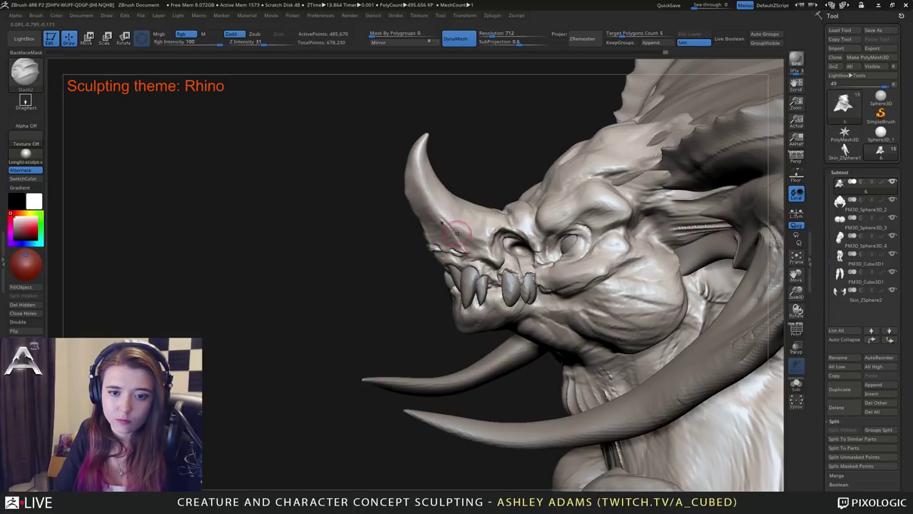
Carve a ragged, broken skin edge around the base of the nose horn on the side of the snout with Slash2.
mouse_move(456, 232)
mouse_down()
mouse_move(480, 248)
mouse_move(491, 224)
mouse_up()
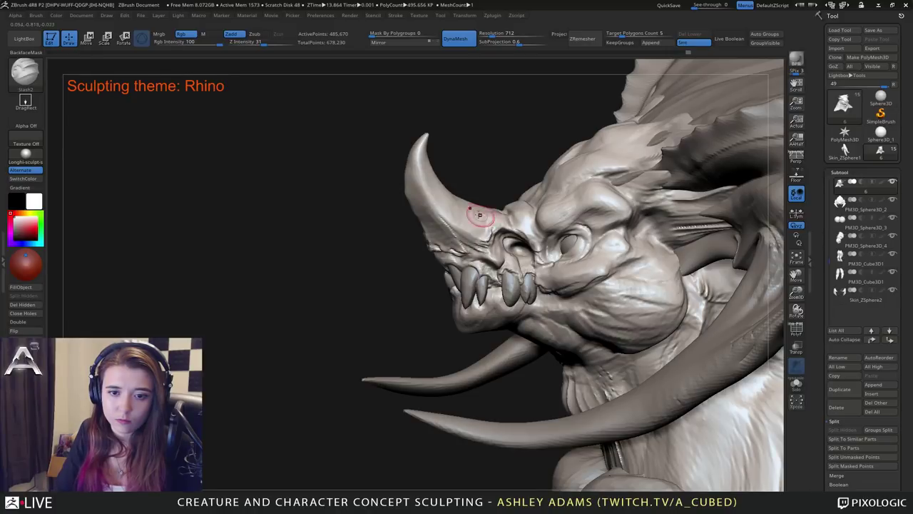
mouse_move(478, 211)
right_down()
mouse_move(494, 226)
mouse_move(490, 190)
mouse_move(491, 227)
right_up()
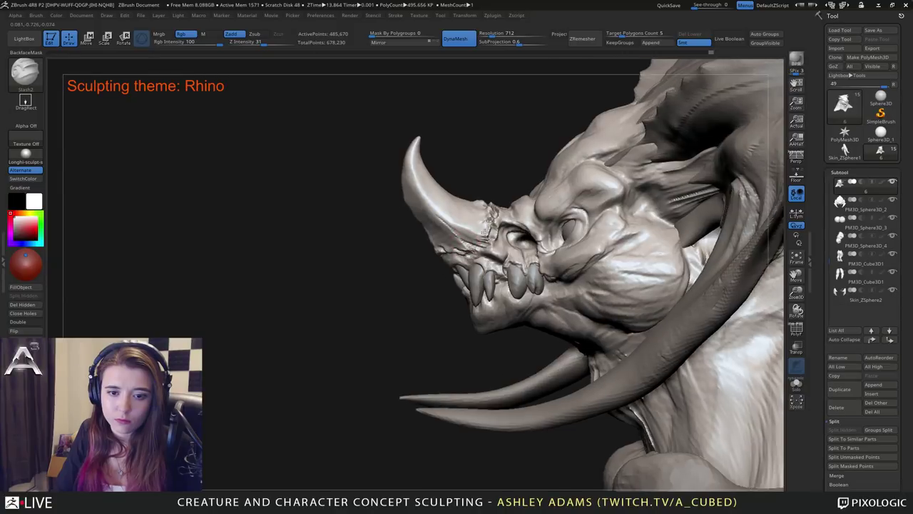
mouse_move(465, 249)
right_down()
mouse_move(471, 261)
mouse_move(438, 250)
mouse_move(469, 237)
mouse_move(462, 217)
mouse_move(428, 242)
right_up()
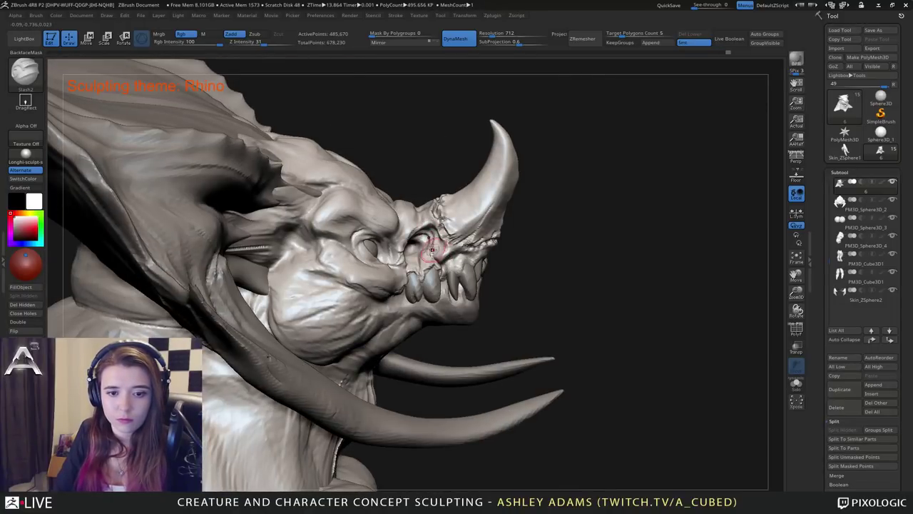
drag(432, 249, 451, 240)
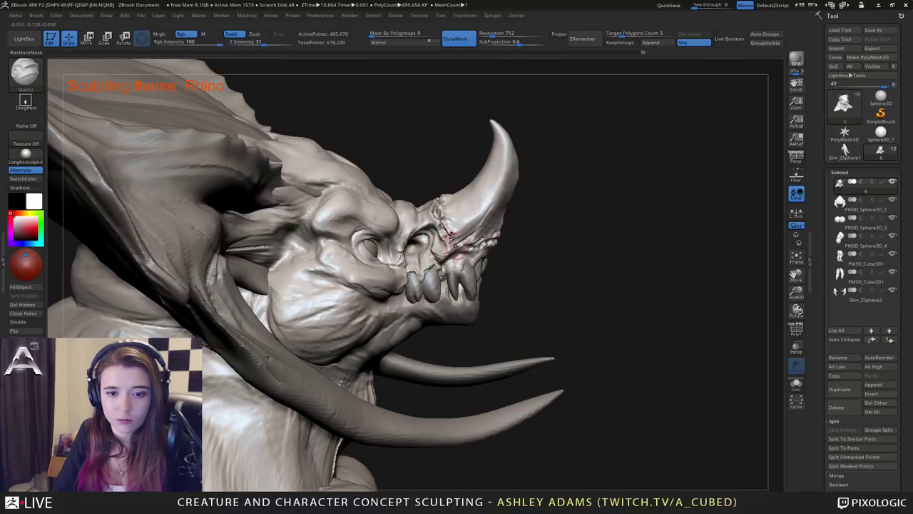
Build up the gum between the horn base and the small front teeth with ClayBuildup.
mouse_move(613, 285)
alt+mouse_down()
mouse_move(613, 214)
mouse_move(526, 212)
alt+mouse_up()
mouse_move(527, 212)
right_down()
mouse_move(435, 214)
mouse_move(413, 202)
mouse_move(499, 207)
mouse_move(471, 253)
mouse_move(538, 248)
right_up()
key(b)
key(c)
key(b)
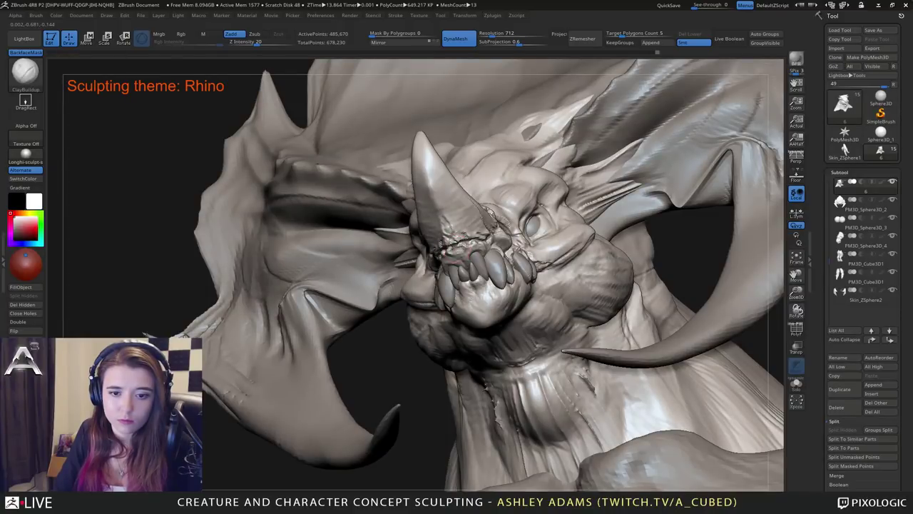
drag(456, 250, 466, 248)
right_drag(467, 248, 479, 249)
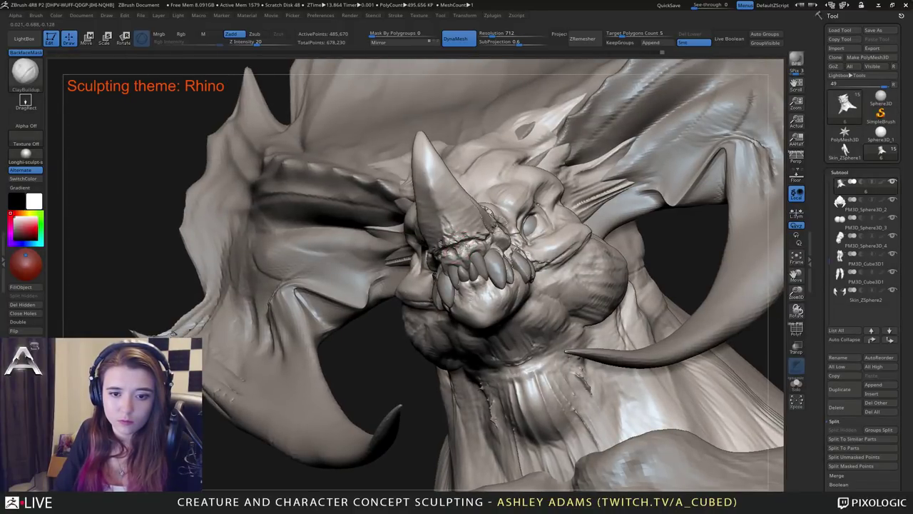
drag(461, 251, 467, 254)
Add rough ClayBuildup ridges where the front of the horn grows out of the gum.
right_drag(468, 253, 532, 251)
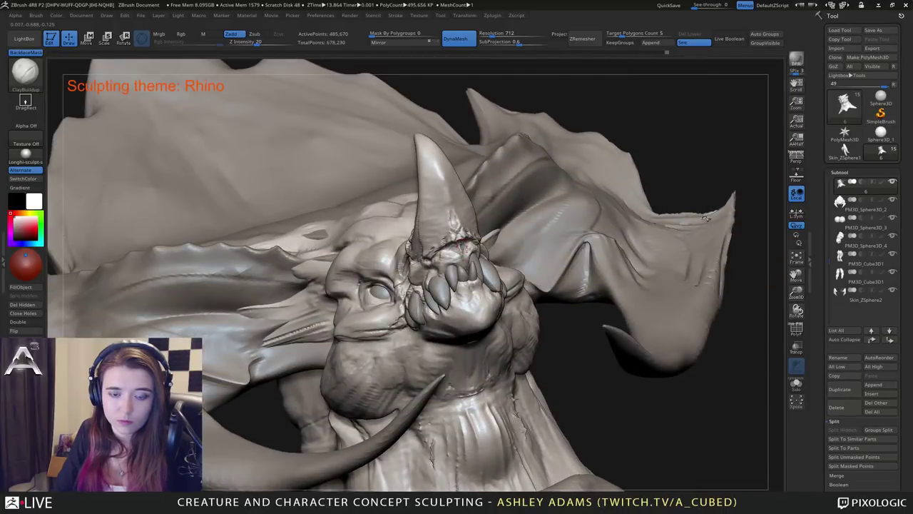
drag(465, 246, 469, 248)
right_drag(468, 247, 464, 199)
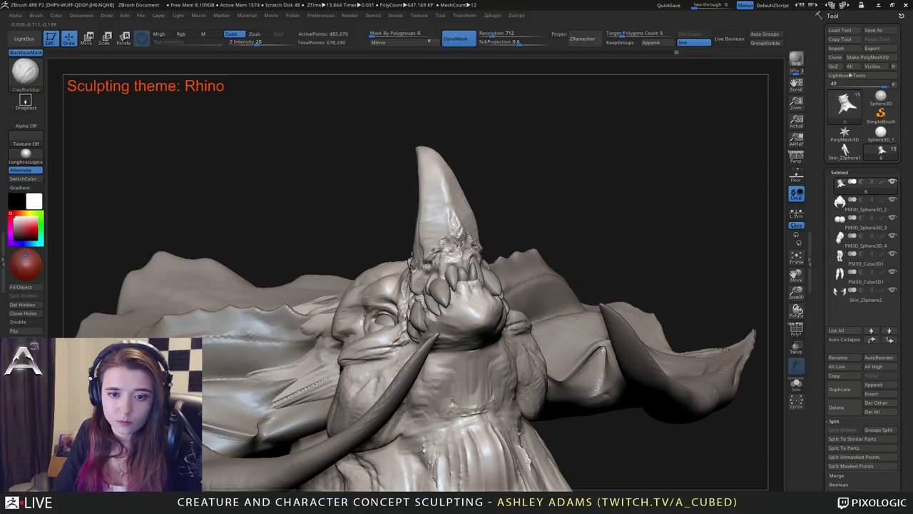
mouse_move(457, 250)
right_down()
mouse_move(472, 224)
mouse_move(460, 214)
right_up()
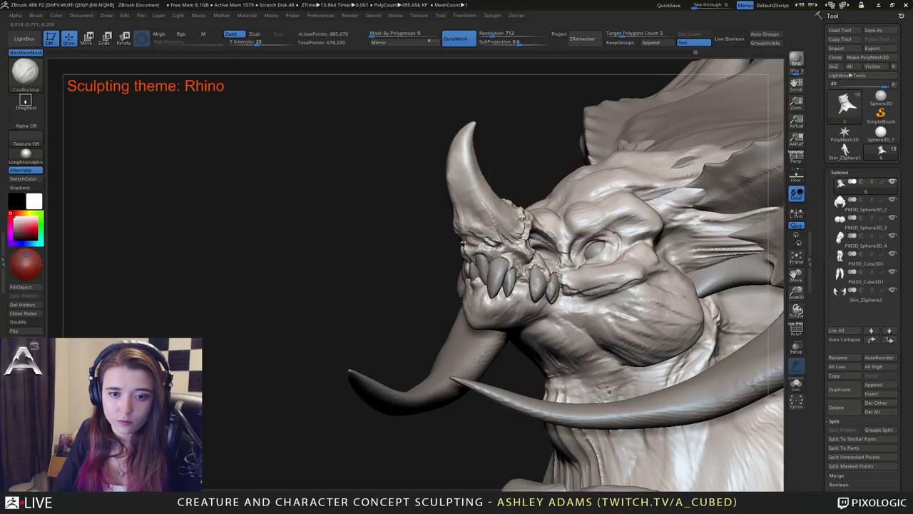
right_drag(464, 221, 462, 239)
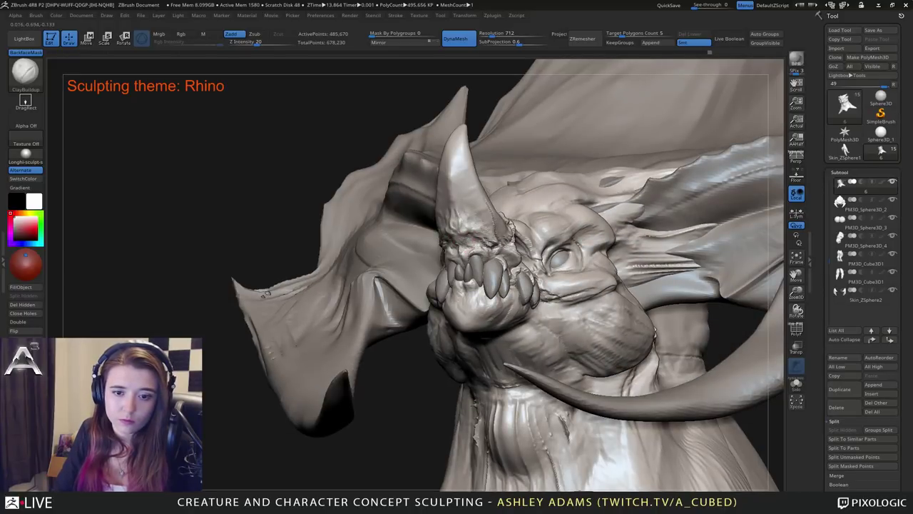
Roughen the gum and the front of the nose horn's base with DamStandard and ClayBuildup.
key(b)
key(d)
key(s)
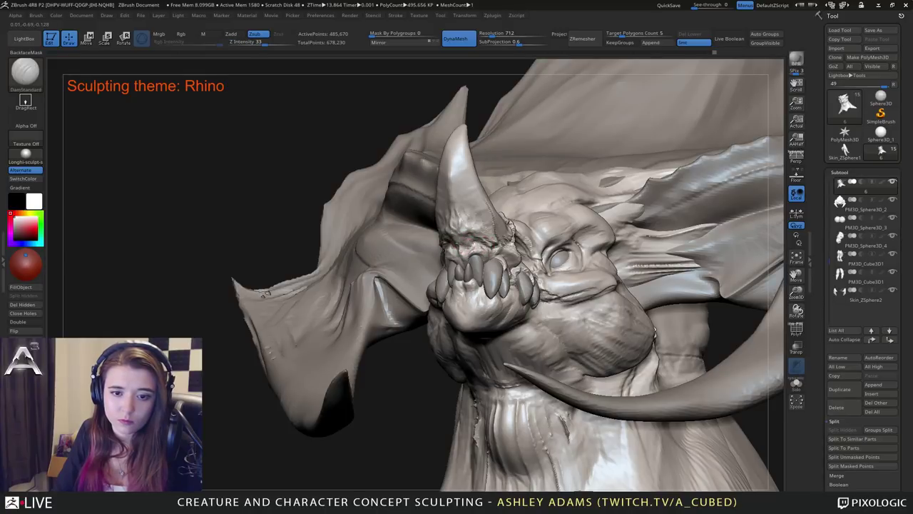
mouse_move(464, 249)
right_down()
mouse_move(539, 254)
mouse_move(485, 253)
right_up()
key(b)
key(c)
key(b)
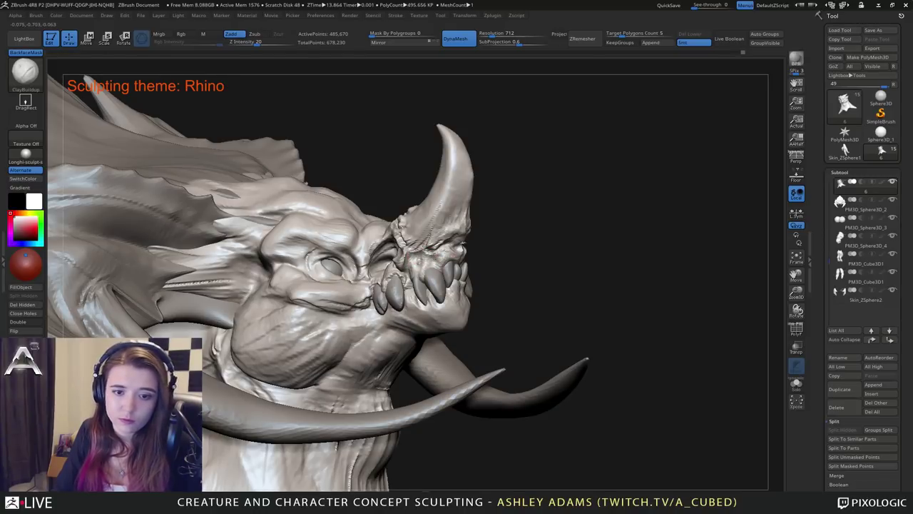
mouse_move(471, 289)
ctrl+right_down()
mouse_move(471, 235)
mouse_move(306, 246)
mouse_move(286, 231)
mouse_move(378, 246)
mouse_move(428, 299)
mouse_move(443, 289)
ctrl+right_up()
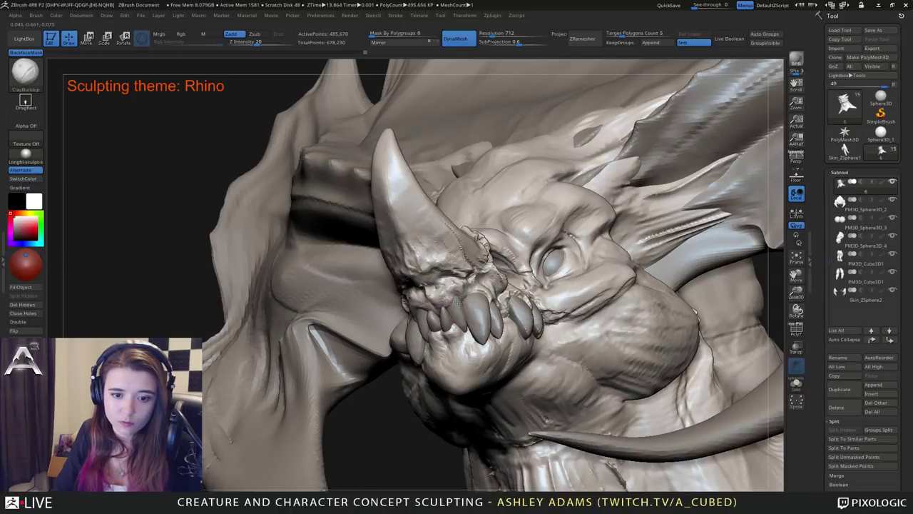
right_drag(450, 307, 606, 308)
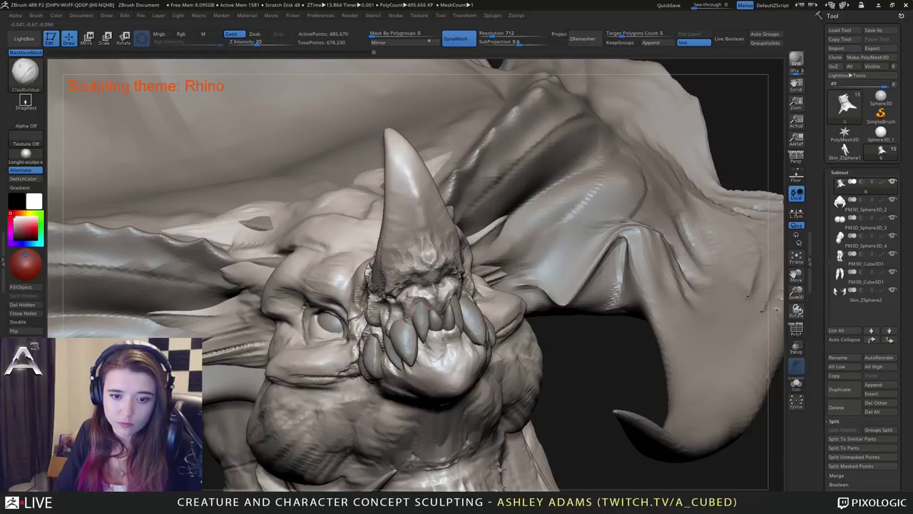
Cut sharp creases into the heavy brow ridge above the eye with the Slash2 brush.
ctrl+right_drag(411, 289, 528, 250)
mouse_move(458, 118)
right_down()
mouse_move(544, 215)
mouse_move(530, 211)
mouse_move(506, 261)
mouse_move(454, 234)
right_up()
key(b)
click(773, 266)
alt+right_drag(607, 288, 412, 238)
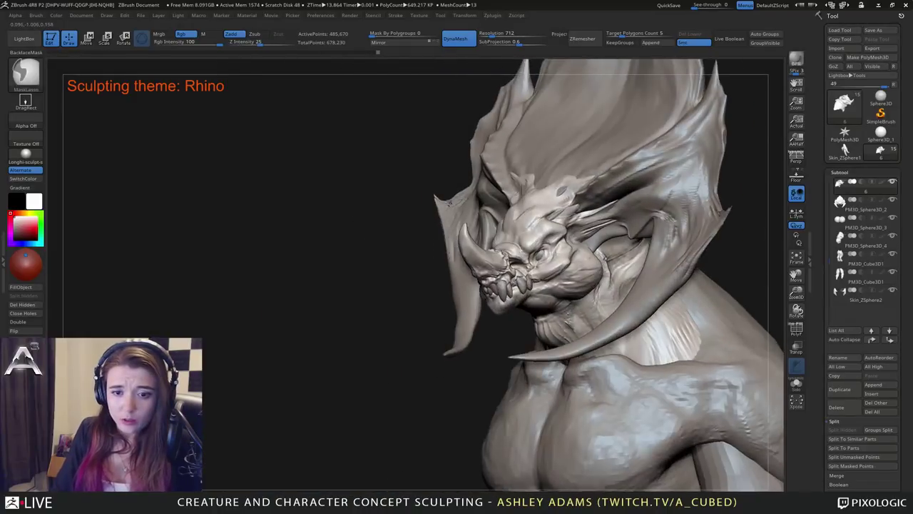
ctrl+right_drag(492, 212, 479, 249)
key(space)
drag(516, 249, 523, 249)
alt+right_drag(497, 197, 449, 200)
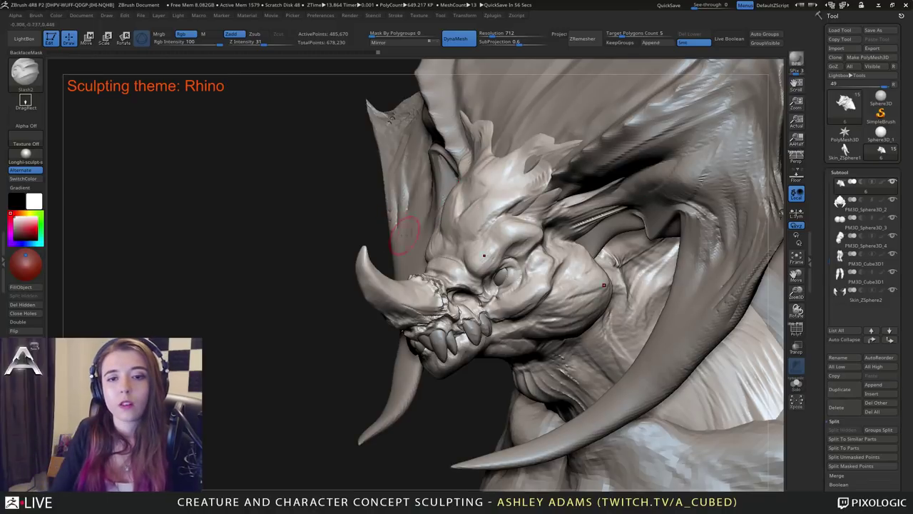
mouse_move(460, 239)
right_down()
mouse_move(462, 229)
mouse_move(463, 247)
right_up()
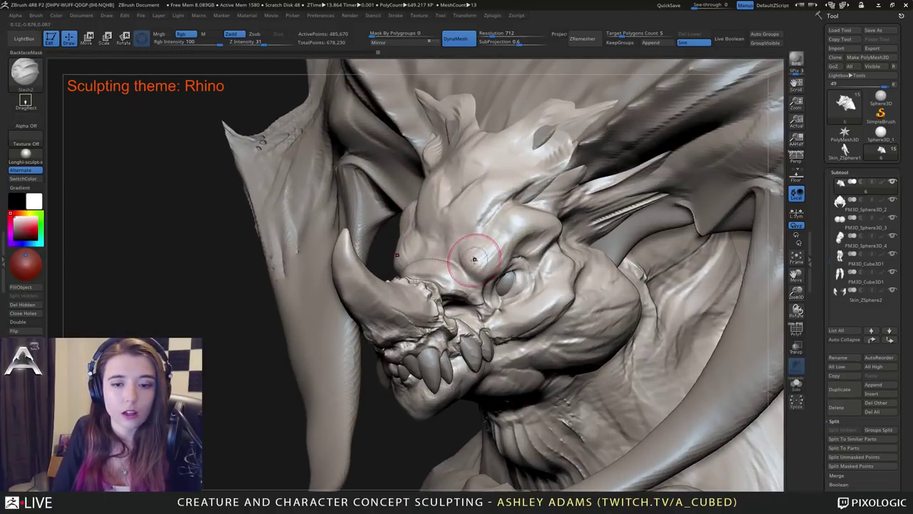
key(ctrl)
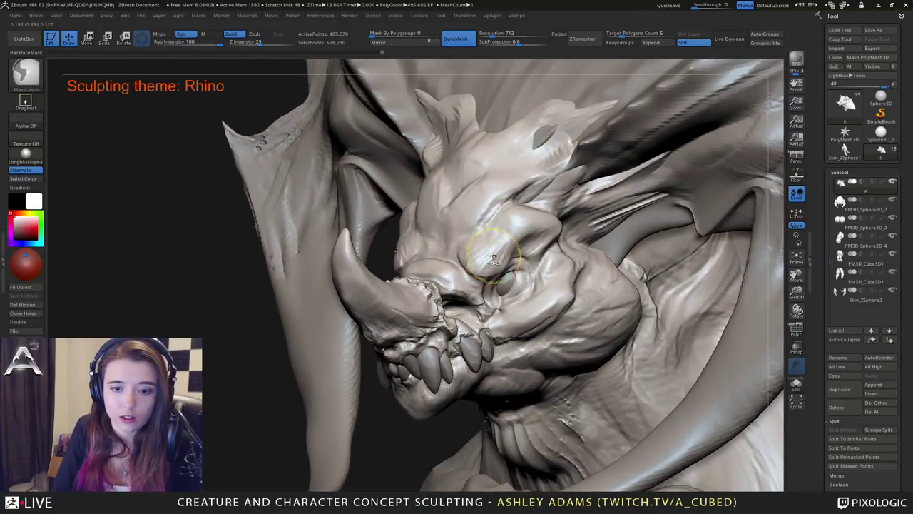
key(ctrl)
right_drag(478, 261, 476, 263)
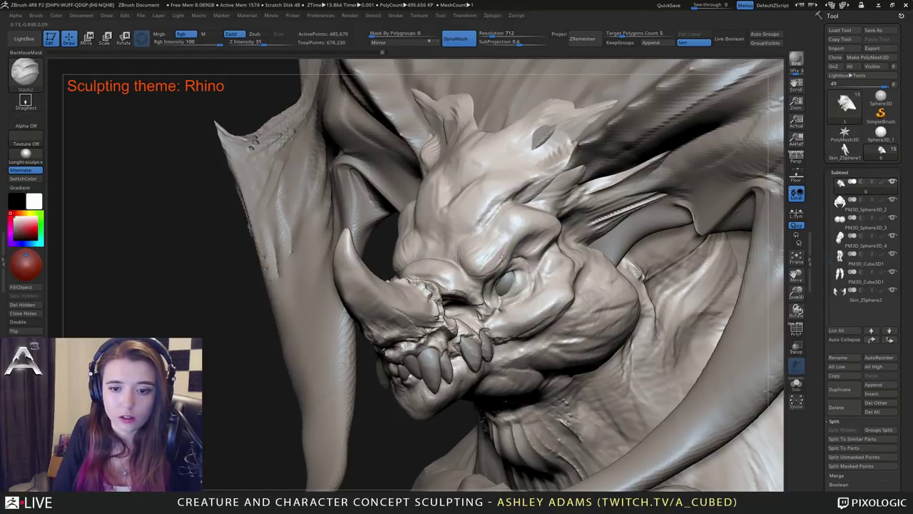
drag(520, 236, 560, 223)
right_drag(560, 224, 510, 232)
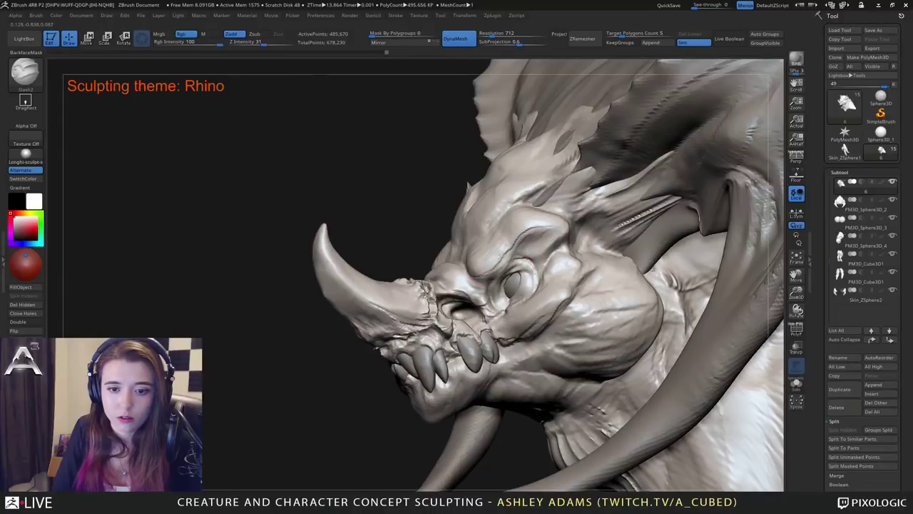
Carve wrinkles in the hollow under the outer brow and along the cheek fold below the eye.
drag(528, 233, 558, 229)
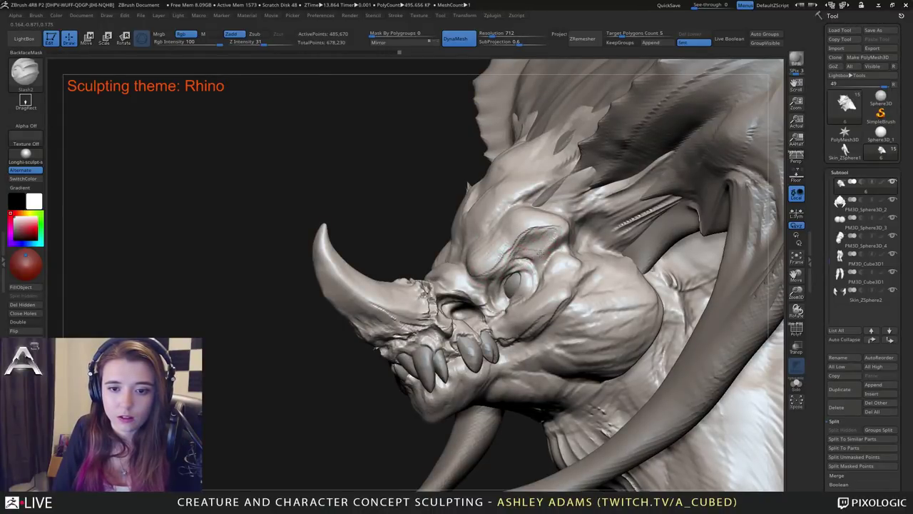
mouse_move(515, 250)
right_down()
mouse_move(513, 260)
mouse_move(524, 260)
mouse_move(492, 296)
right_up()
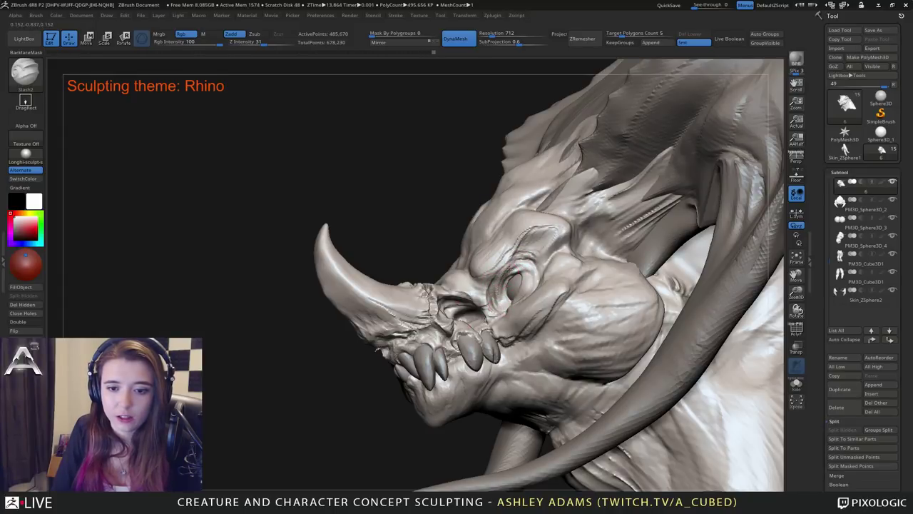
right_drag(527, 262, 570, 265)
ctrl+right_drag(571, 265, 563, 235)
Cut a crease along the top of the brow ridge where it meets the forehead.
mouse_move(400, 268)
right_down()
mouse_move(505, 275)
mouse_move(515, 321)
right_up()
mouse_move(549, 285)
right_down()
mouse_move(526, 283)
mouse_move(526, 274)
right_up()
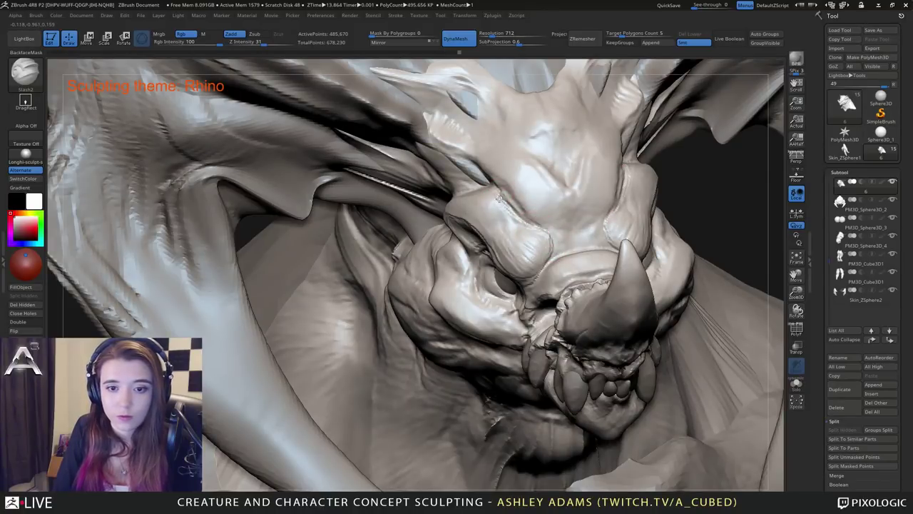
right_drag(499, 200, 471, 206)
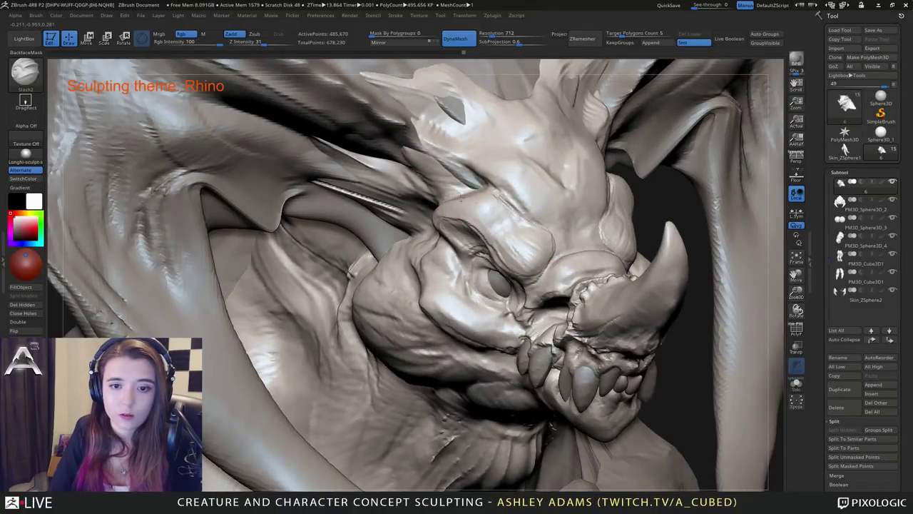
mouse_move(505, 230)
ctrl+right_down()
mouse_move(485, 214)
mouse_move(512, 234)
mouse_move(508, 214)
mouse_move(561, 187)
mouse_move(555, 264)
mouse_move(546, 246)
mouse_move(548, 314)
mouse_move(473, 272)
ctrl+right_up()
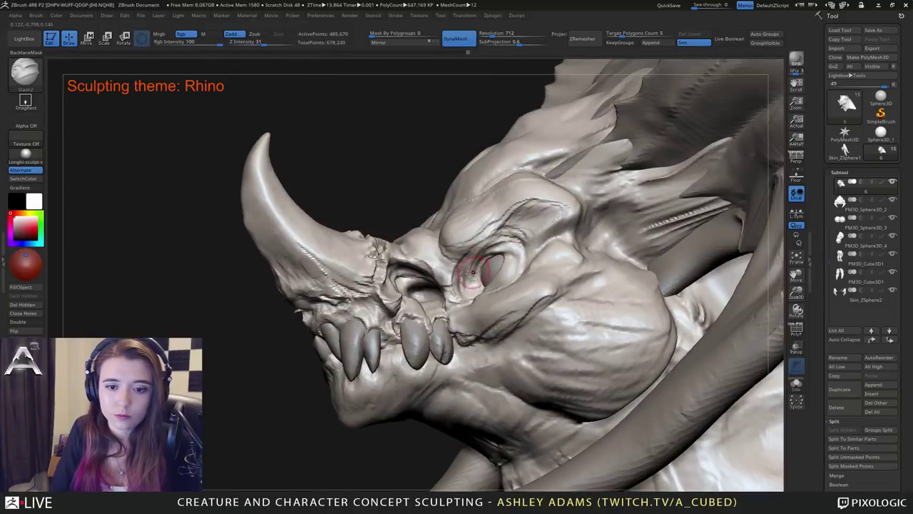
Carve fine eyelid wrinkles around the eye with Slash2.
mouse_move(483, 264)
mouse_down()
mouse_move(501, 250)
mouse_move(495, 254)
mouse_move(523, 259)
mouse_move(514, 261)
mouse_up()
alt+right_drag(521, 264, 528, 248)
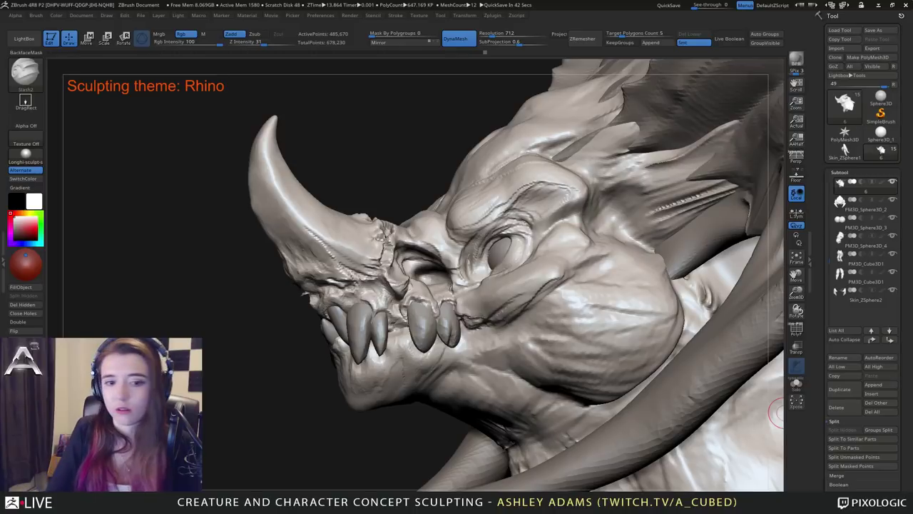
Deepen the crease between the inner brow and the bridge of the nose with Slash2.
right_drag(478, 218, 479, 240)
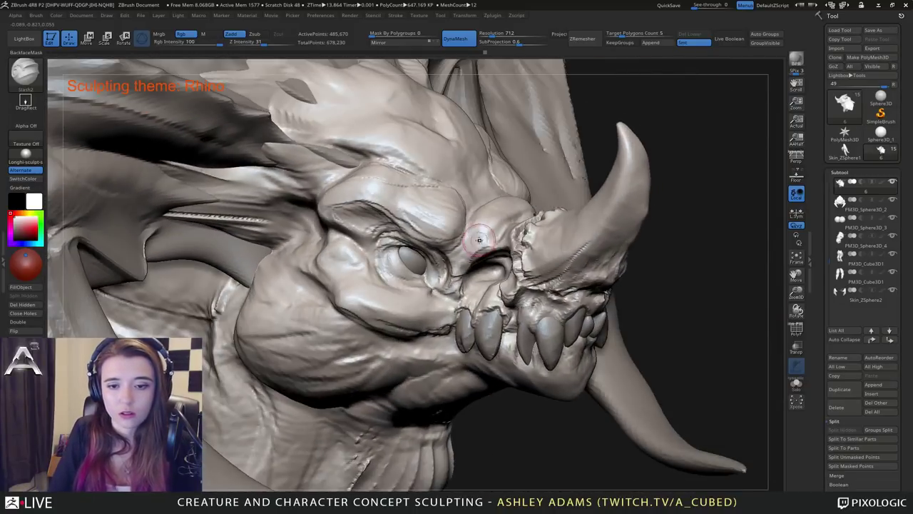
mouse_move(477, 224)
mouse_down()
mouse_move(467, 207)
mouse_move(487, 187)
mouse_up()
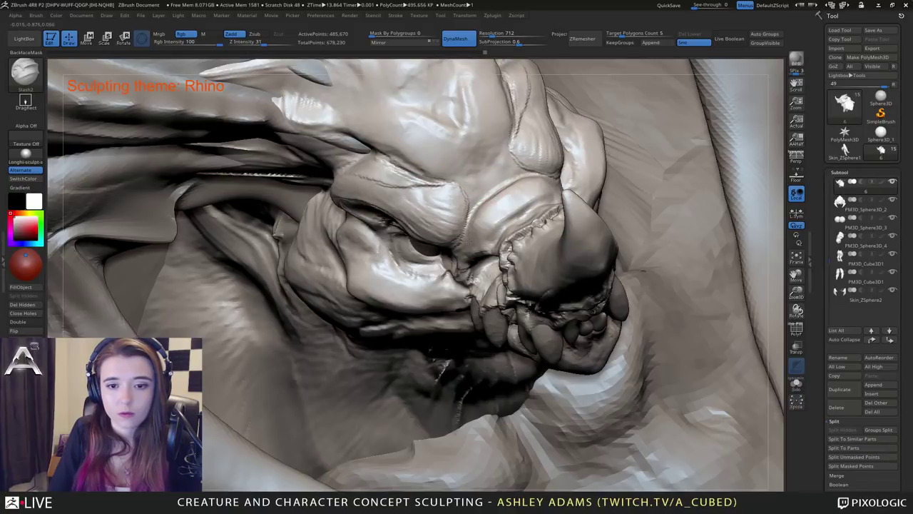
drag(465, 231, 467, 236)
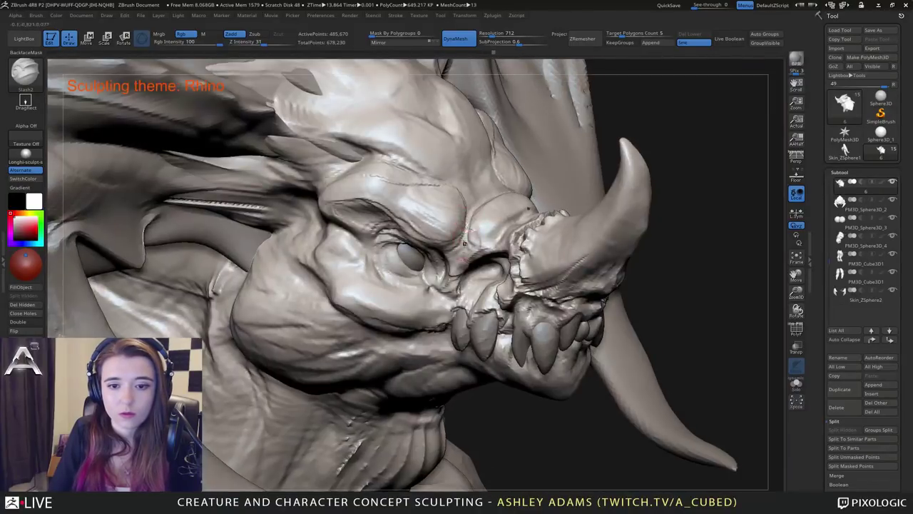
ctrl+right_drag(460, 279, 416, 208)
drag(415, 207, 407, 198)
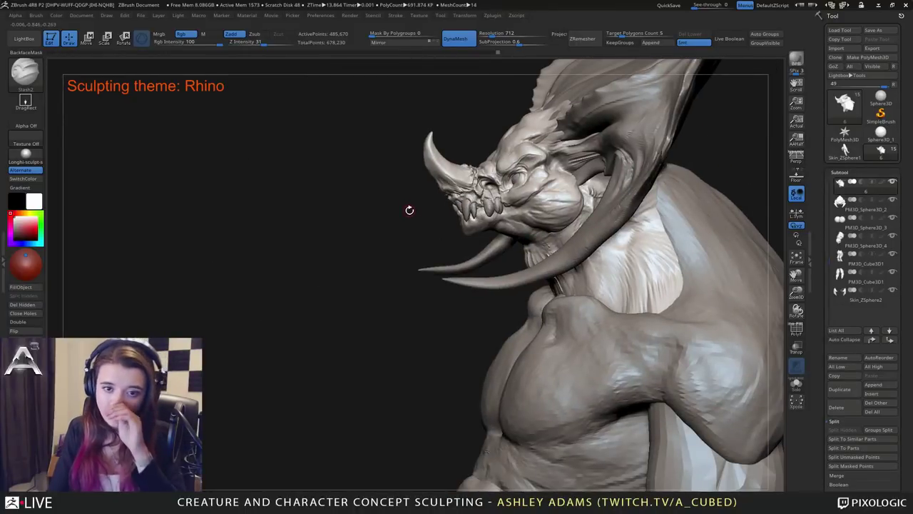
Slash skin folds from the corner of the mouth along the lower jaw and cheek.
right_drag(483, 188, 529, 193)
ctrl+right_drag(530, 193, 525, 154)
right_drag(431, 168, 497, 217)
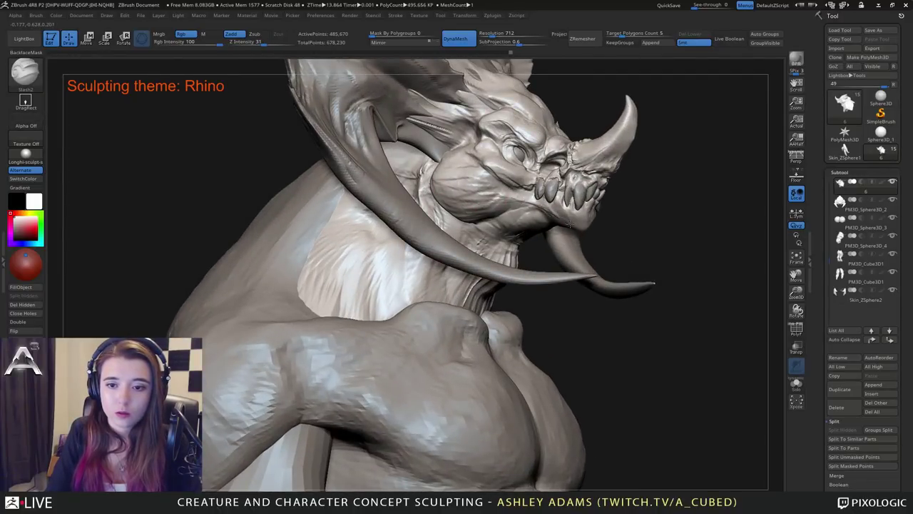
right_drag(416, 156, 408, 141)
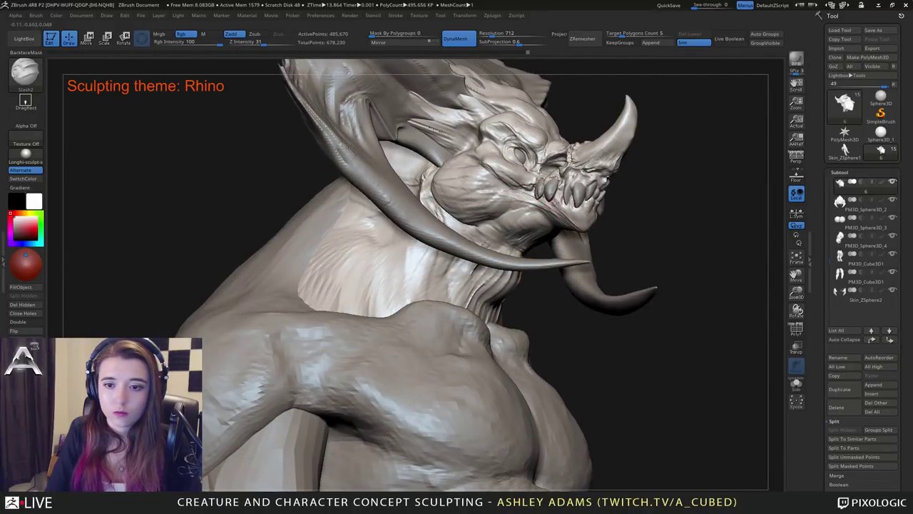
mouse_move(553, 202)
right_down()
mouse_move(510, 188)
mouse_move(540, 194)
right_up()
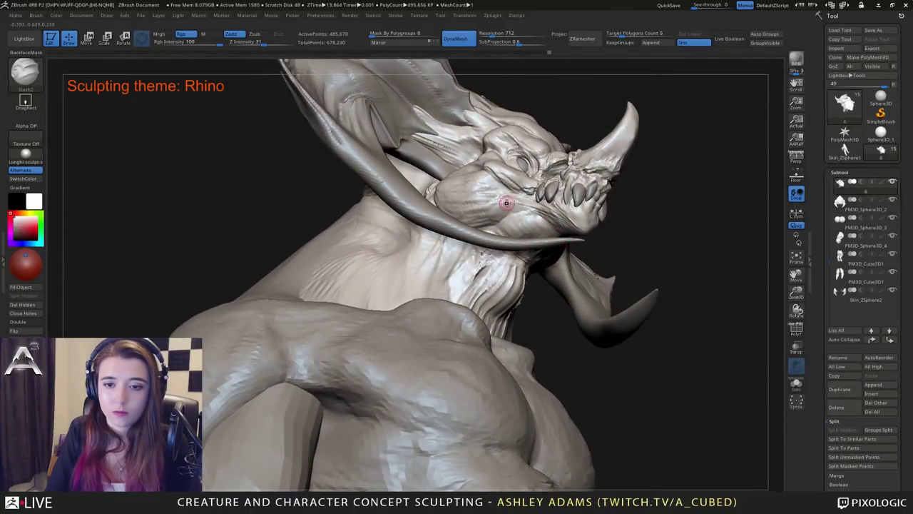
mouse_move(504, 213)
right_down()
mouse_move(477, 211)
mouse_move(457, 159)
mouse_move(418, 136)
right_up()
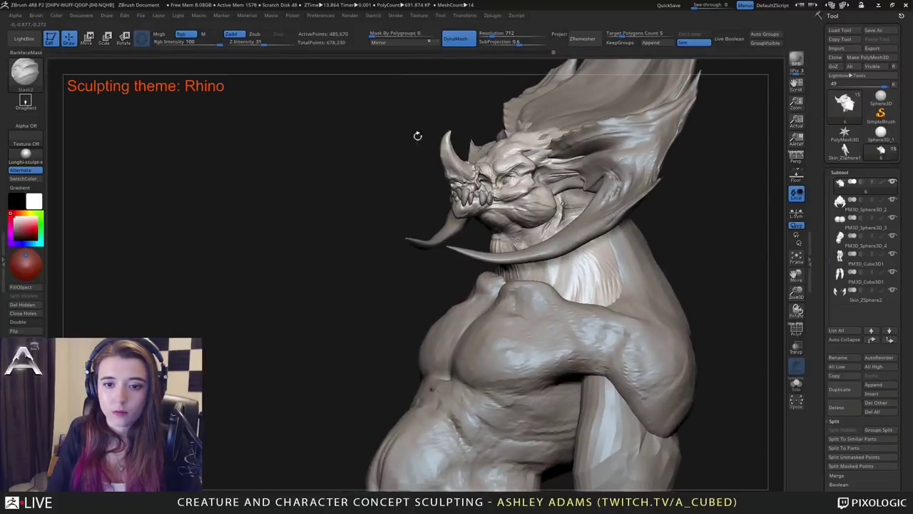
Make the head crest the active subtool and carve rough Slash2 cuts along the inner ridges of its side frills.
mouse_move(545, 181)
right_down()
mouse_move(503, 207)
mouse_move(538, 175)
right_up()
alt+click(520, 112)
alt+right_drag(520, 112, 499, 191)
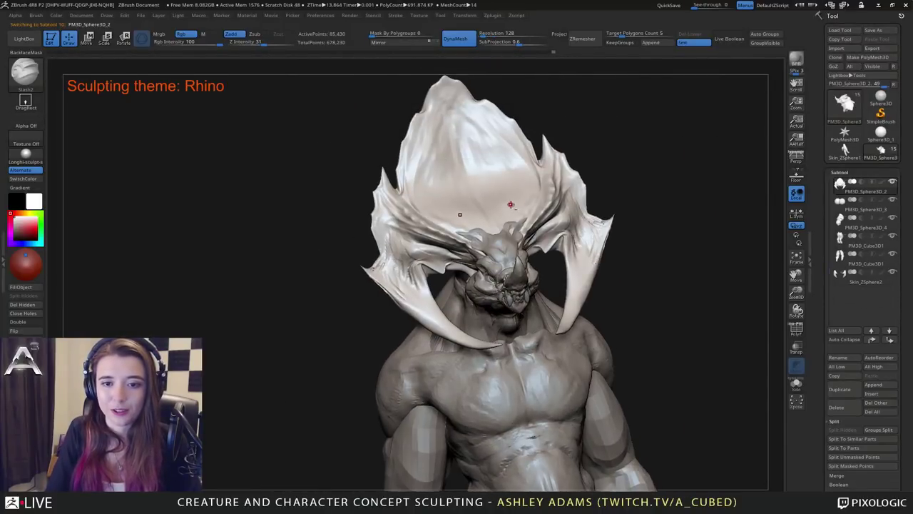
right_drag(491, 229, 477, 246)
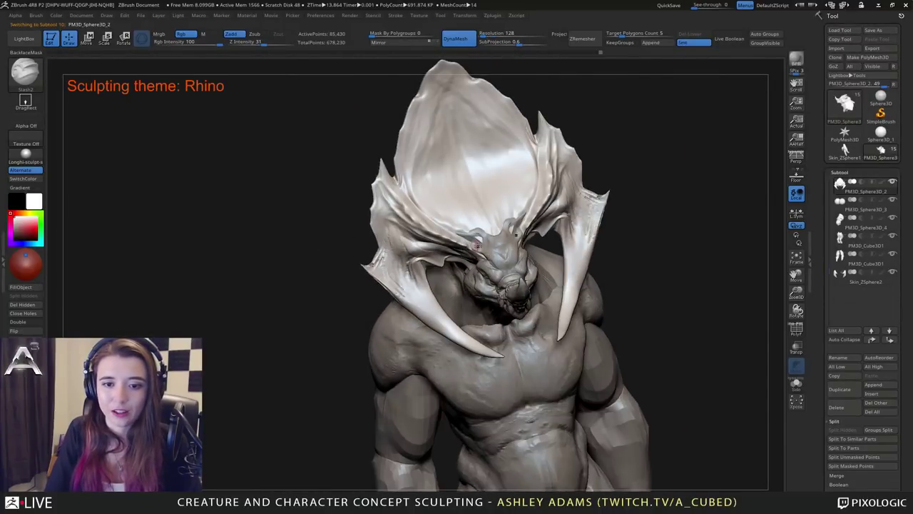
right_click(427, 163)
right_drag(426, 164, 472, 171)
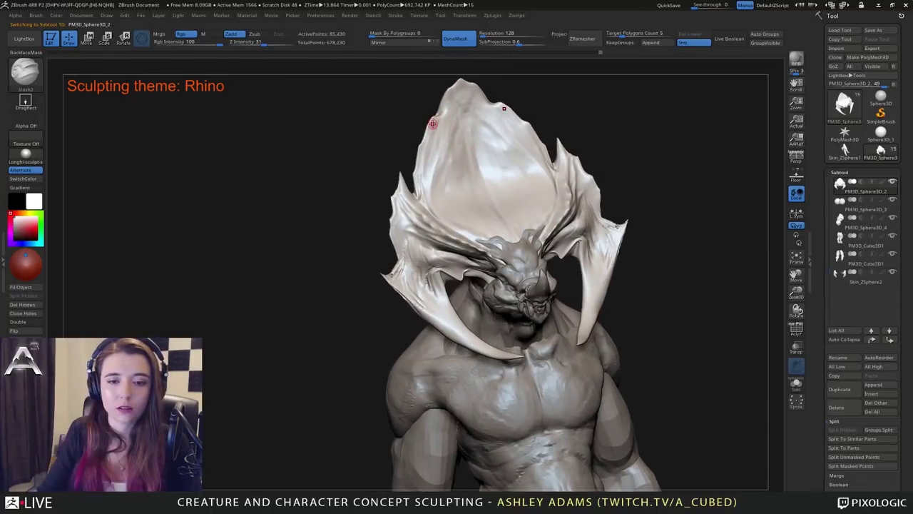
right_drag(441, 221, 421, 194)
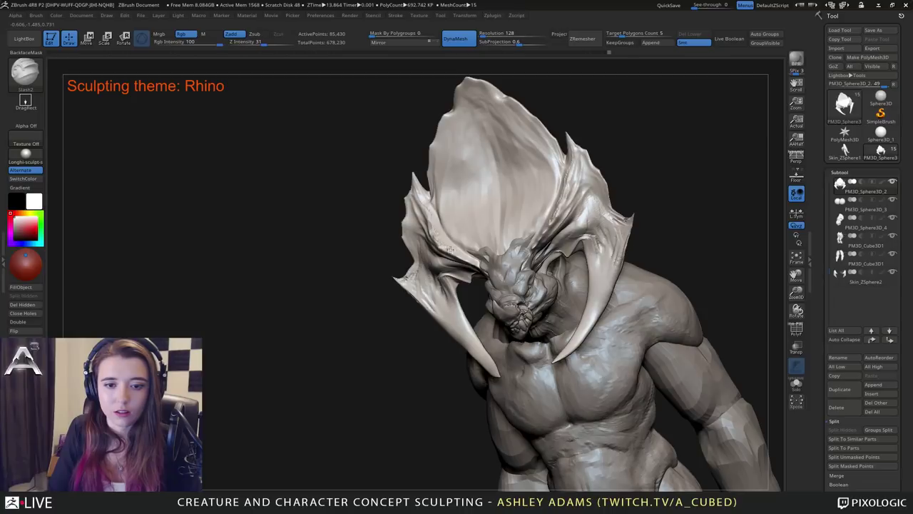
right_drag(450, 249, 433, 209)
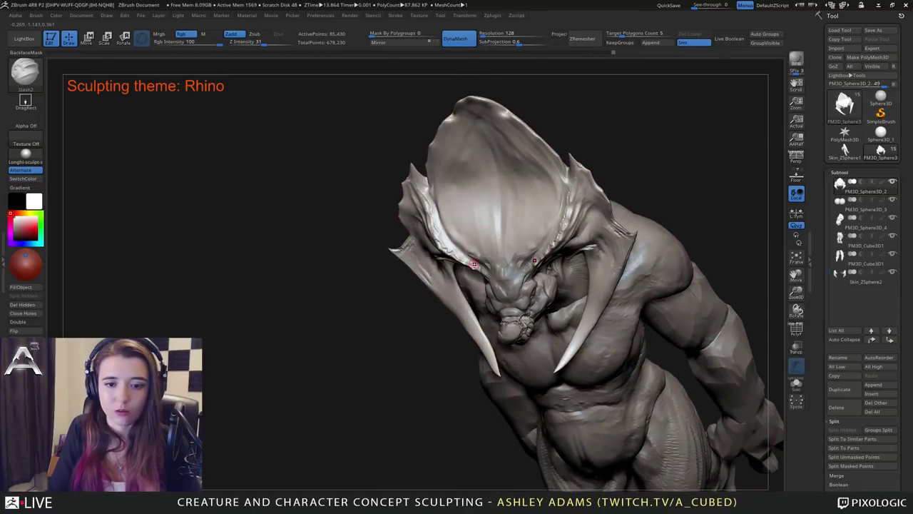
mouse_move(468, 261)
right_down()
mouse_move(440, 207)
mouse_move(405, 258)
right_up()
key(shift)
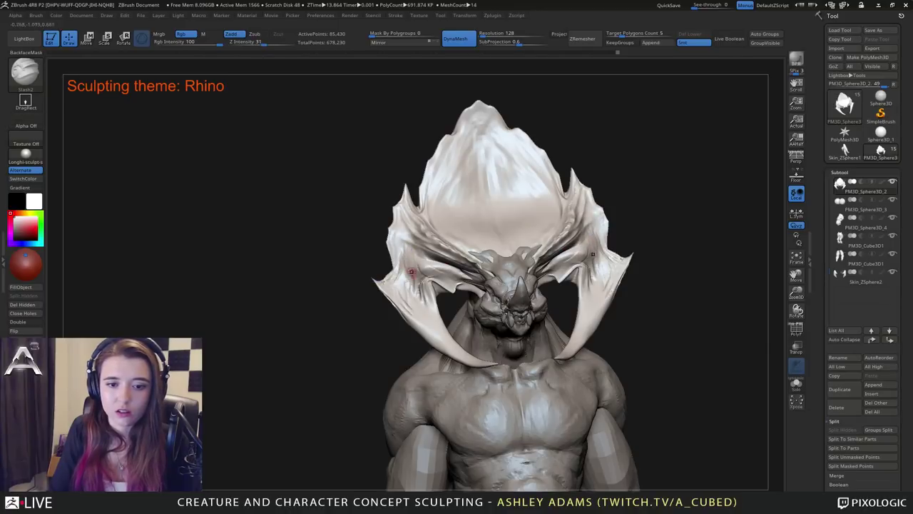
key(b)
key(s)
key(h)
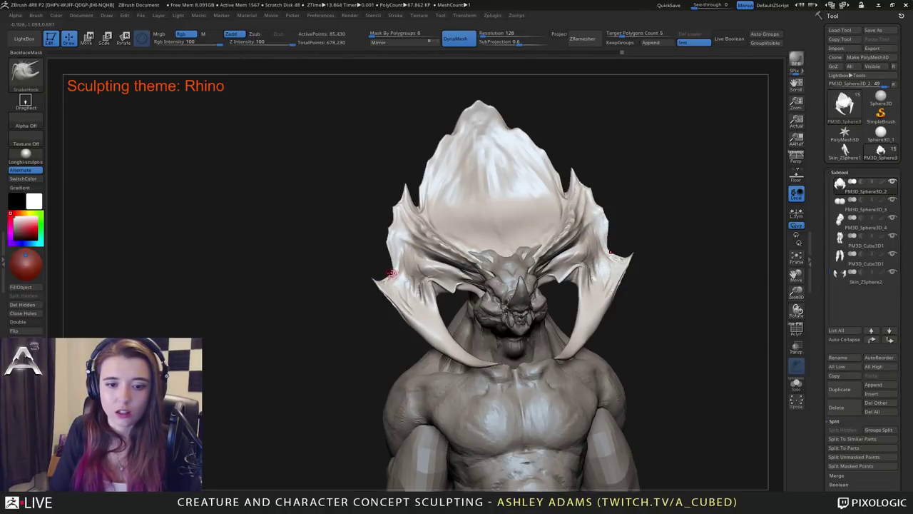
key(b)
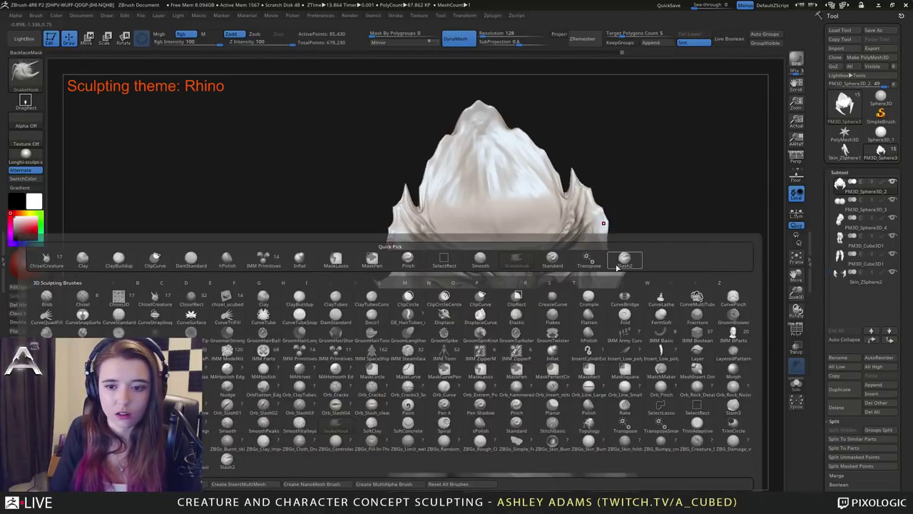
click(624, 260)
Cut sharp Slash2 creases along the upper edges of the tall crest and its side frills.
key(space)
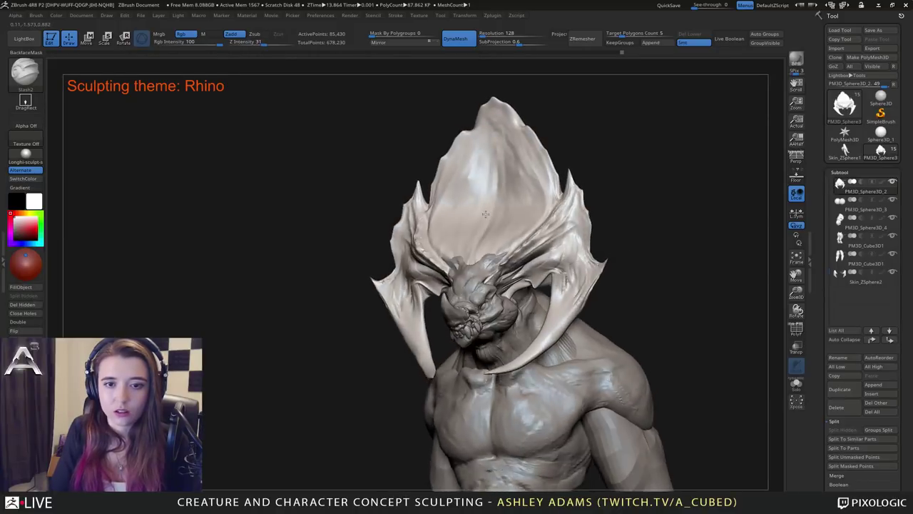
shift+right_drag(485, 214, 535, 203)
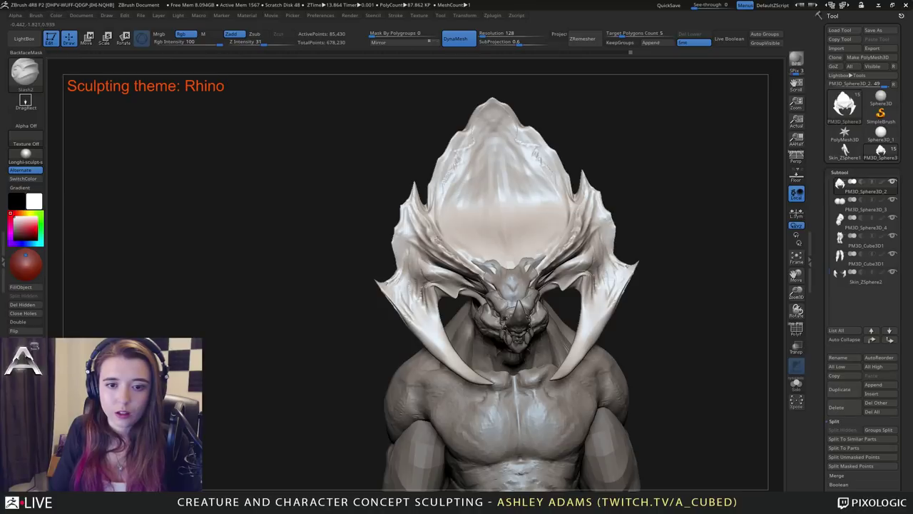
mouse_move(440, 224)
right_down()
mouse_move(464, 247)
mouse_move(471, 165)
right_up()
mouse_move(556, 214)
right_down()
mouse_move(496, 214)
mouse_move(504, 273)
mouse_move(465, 207)
right_up()
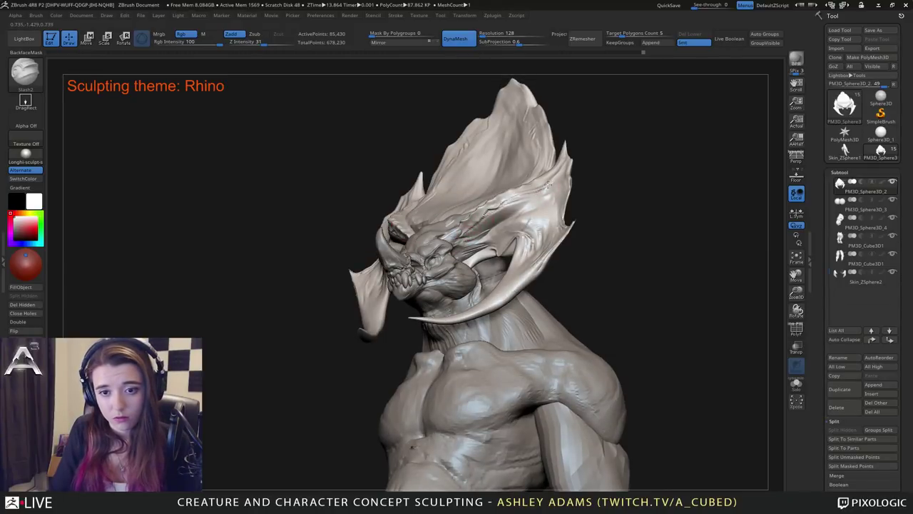
Cut Slash2 creases into the webbing and spiked edges of the crest's side frills.
right_drag(564, 159, 598, 179)
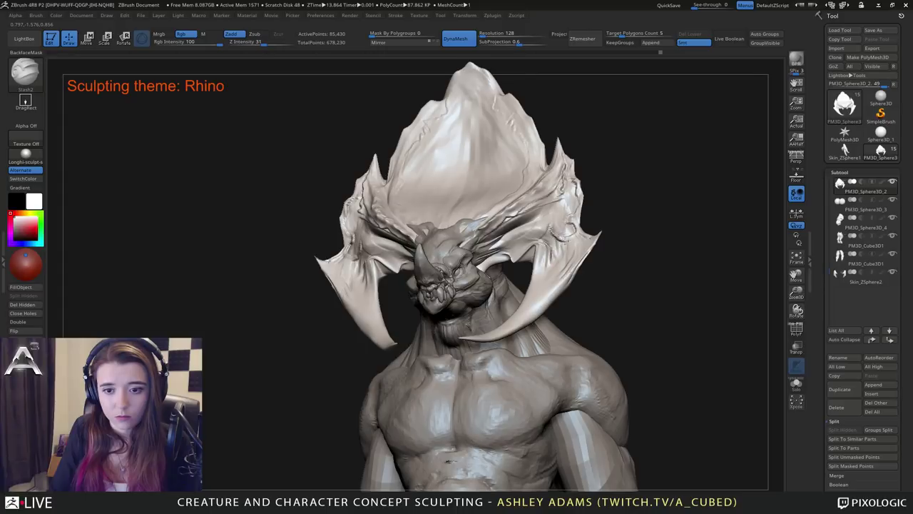
mouse_move(541, 294)
mouse_down()
mouse_move(551, 274)
mouse_move(539, 250)
mouse_up()
right_drag(531, 244, 559, 241)
mouse_move(363, 171)
alt+mouse_down()
mouse_move(368, 118)
mouse_move(435, 121)
mouse_move(357, 115)
mouse_move(360, 161)
mouse_move(388, 175)
alt+mouse_up()
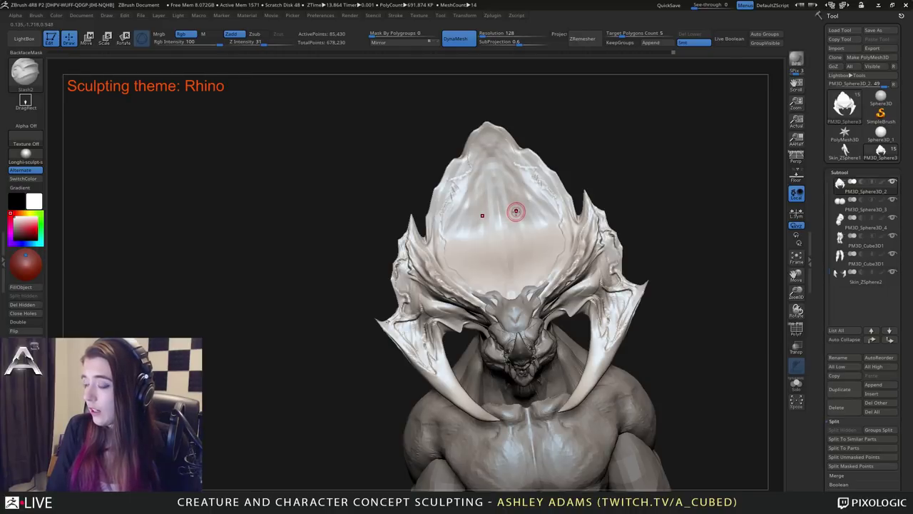
Carve Slash2 cracks around the upper rim of the tall crest, on both its front and its back.
right_drag(490, 211, 483, 181)
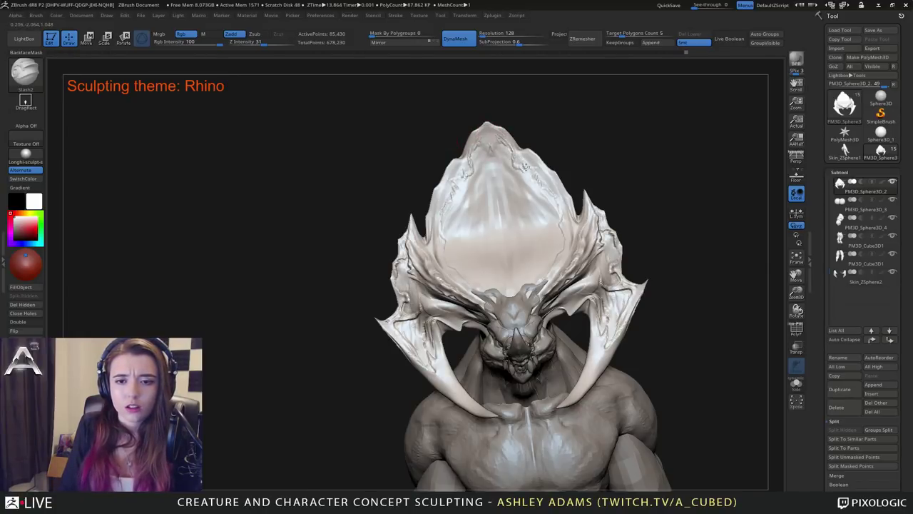
mouse_move(465, 190)
right_down()
mouse_move(537, 174)
mouse_move(580, 176)
right_up()
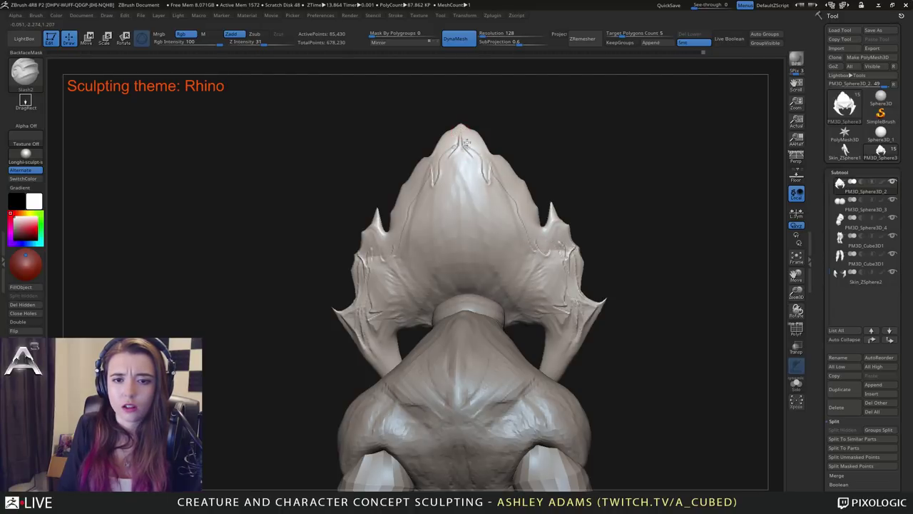
right_drag(501, 173, 525, 178)
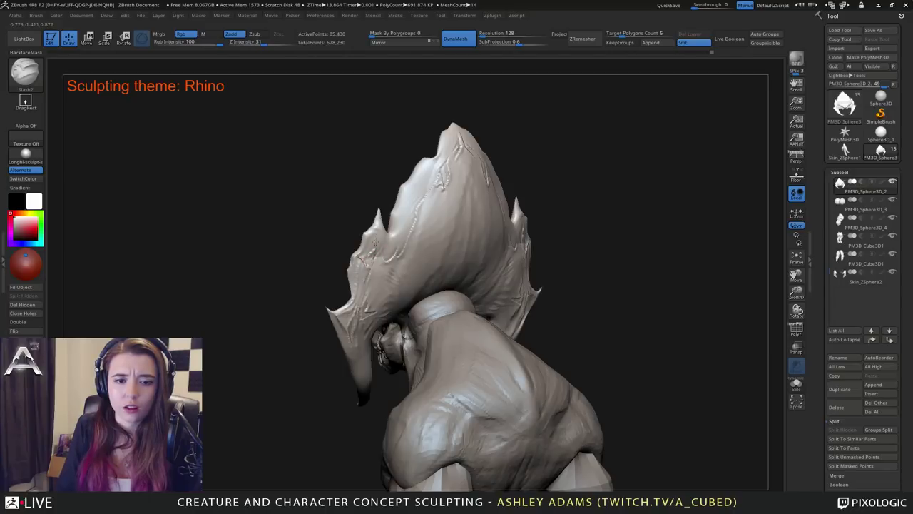
drag(378, 246, 331, 144)
right_drag(385, 251, 371, 269)
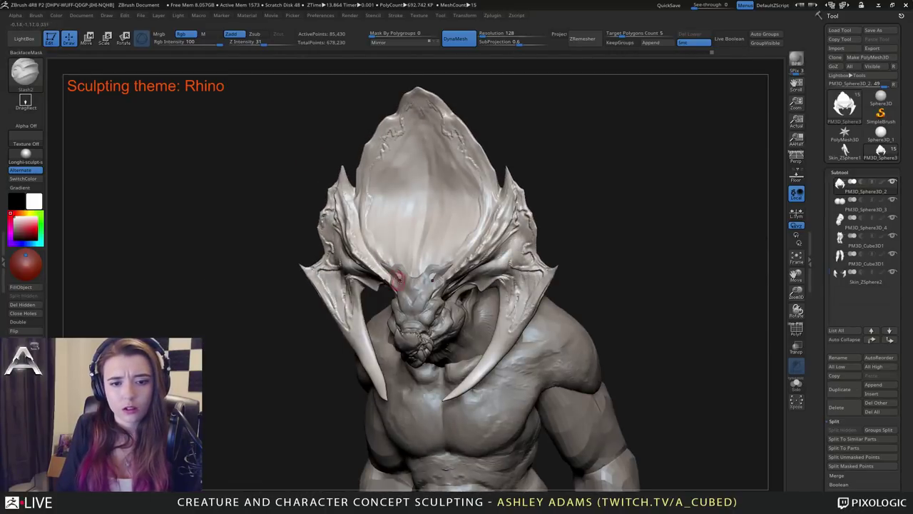
drag(372, 256, 360, 233)
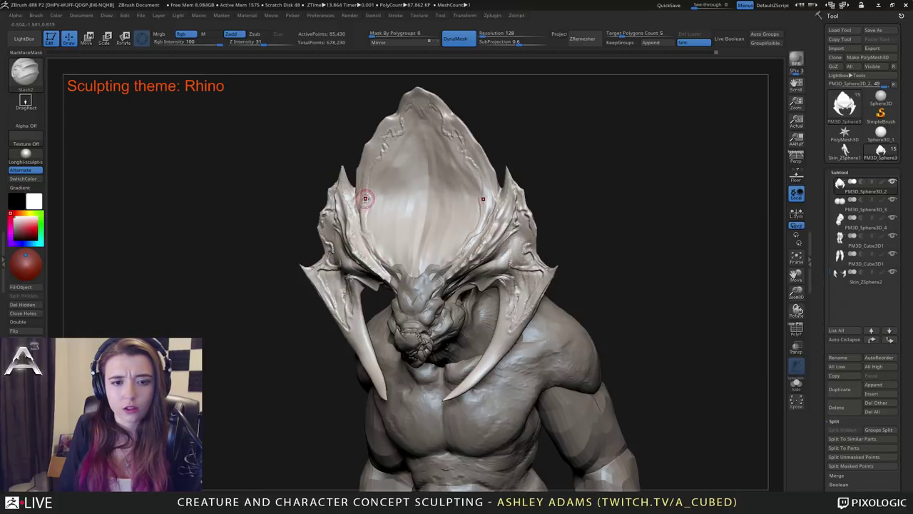
right_drag(362, 193, 385, 209)
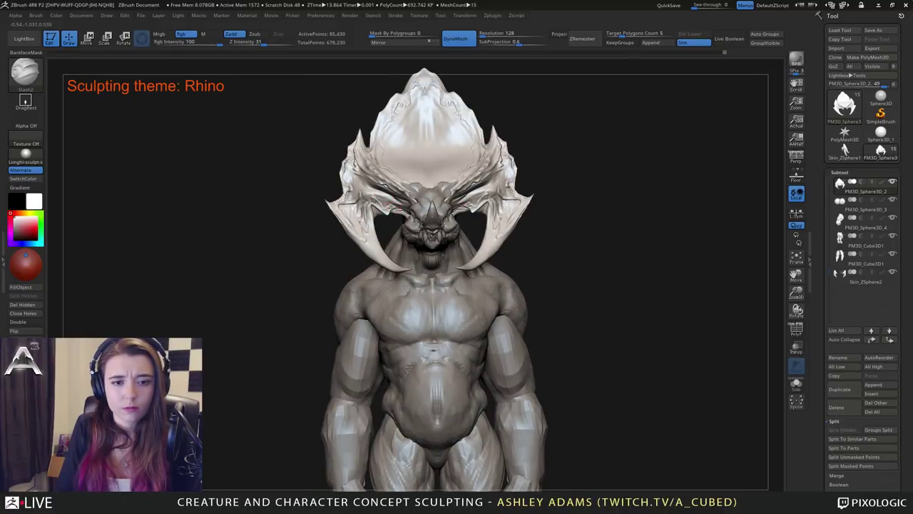
Merge the arms subtool down with the hands subtool and DynaMesh the result at resolution 128.
right_drag(406, 211, 450, 214)
alt+right_drag(450, 300, 493, 253)
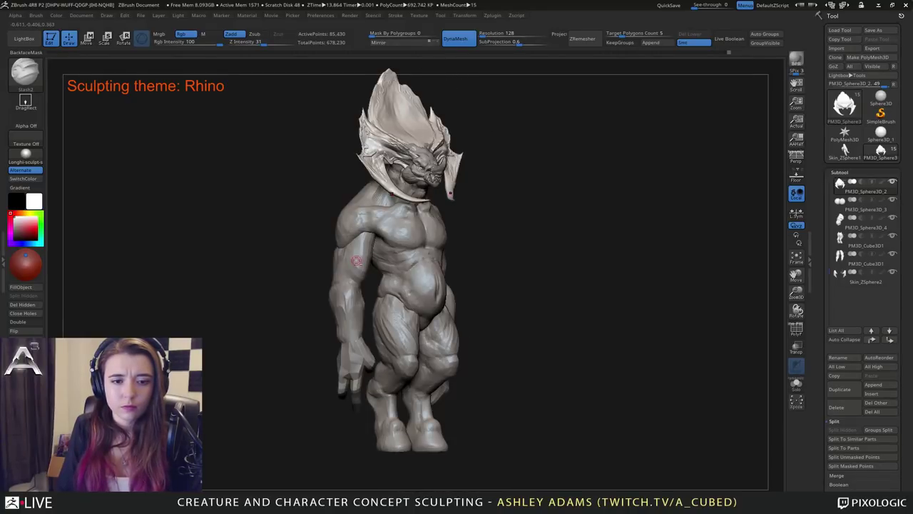
alt+click(357, 260)
alt+right_drag(373, 248, 455, 218)
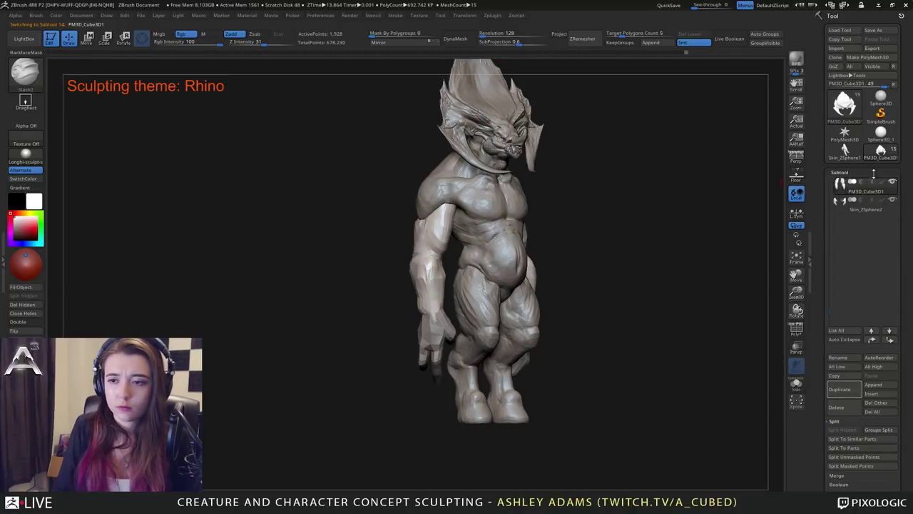
click(836, 475)
click(842, 440)
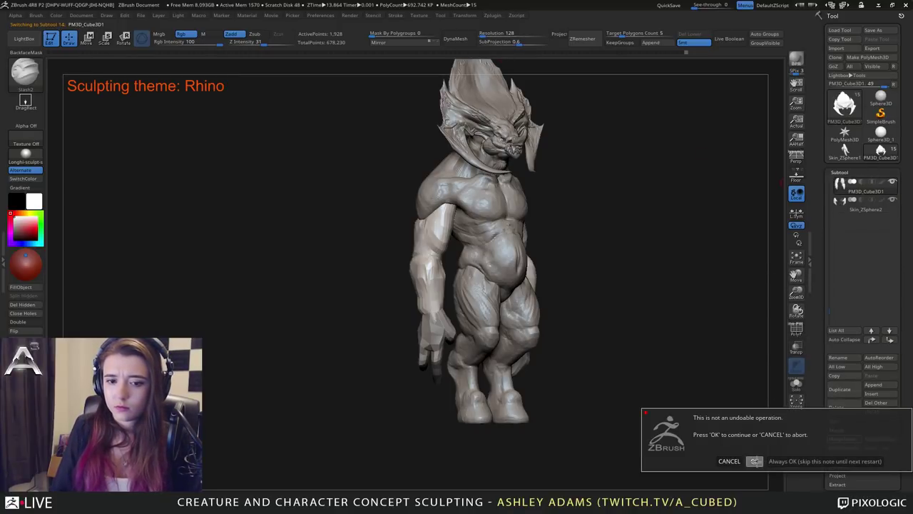
click(756, 461)
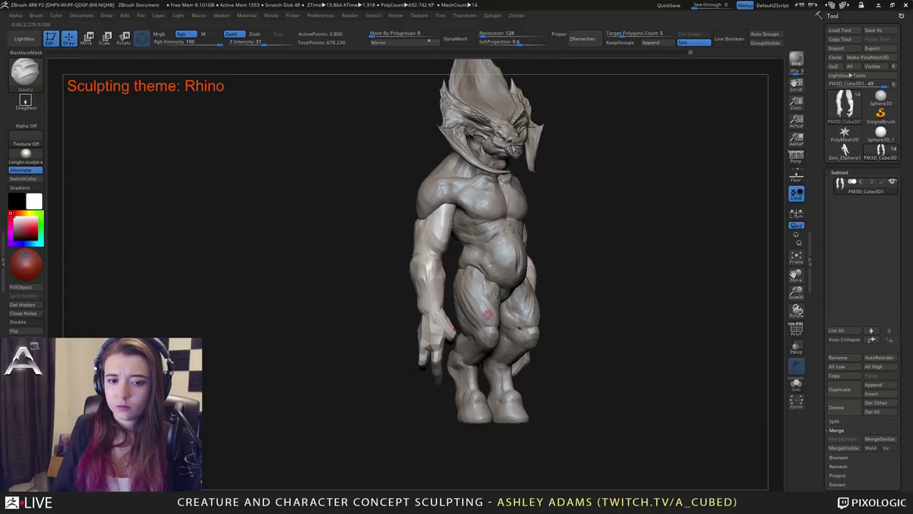
click(455, 38)
Reshape the backs of the upper arms with the SnakeHook brush.
right_drag(378, 277, 396, 280)
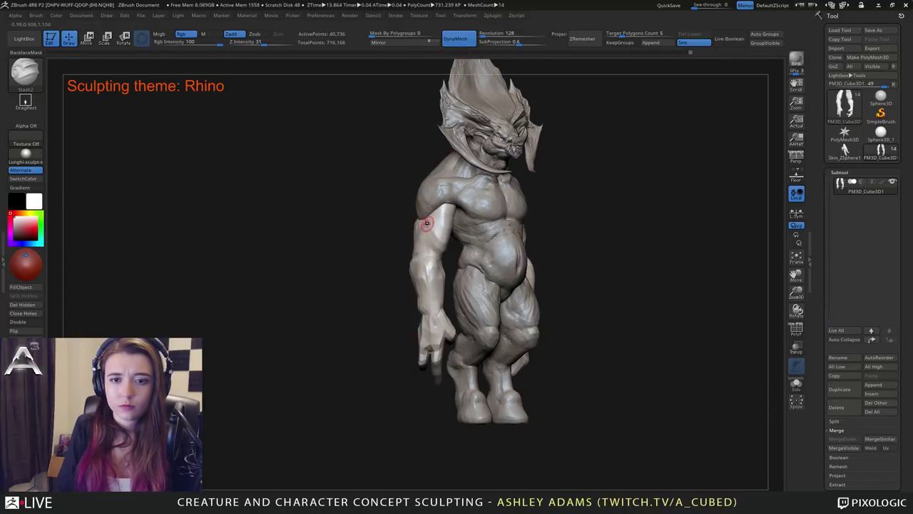
shift+right_drag(386, 243, 436, 300)
mouse_move(357, 236)
right_down()
mouse_move(434, 232)
mouse_move(436, 199)
right_up()
key(b)
key(s)
key(h)
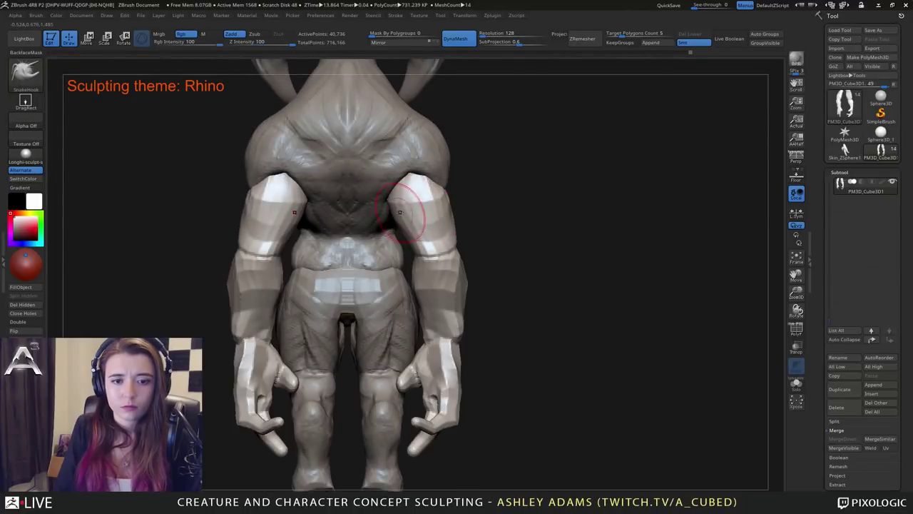
mouse_move(398, 192)
mouse_down()
mouse_move(432, 189)
mouse_move(424, 206)
mouse_up()
Build up the backs of the upper arms and the elbows with ClayBuildup.
key(b)
key(c)
key(b)
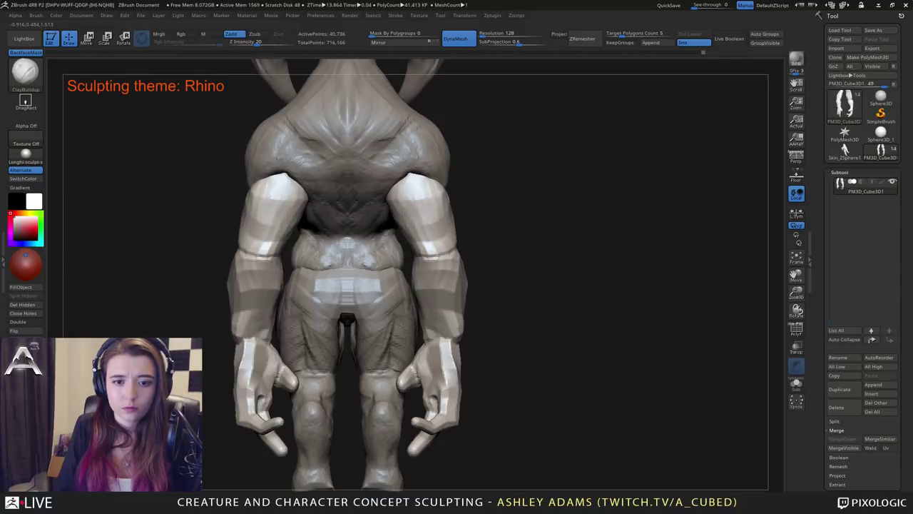
drag(435, 249, 430, 267)
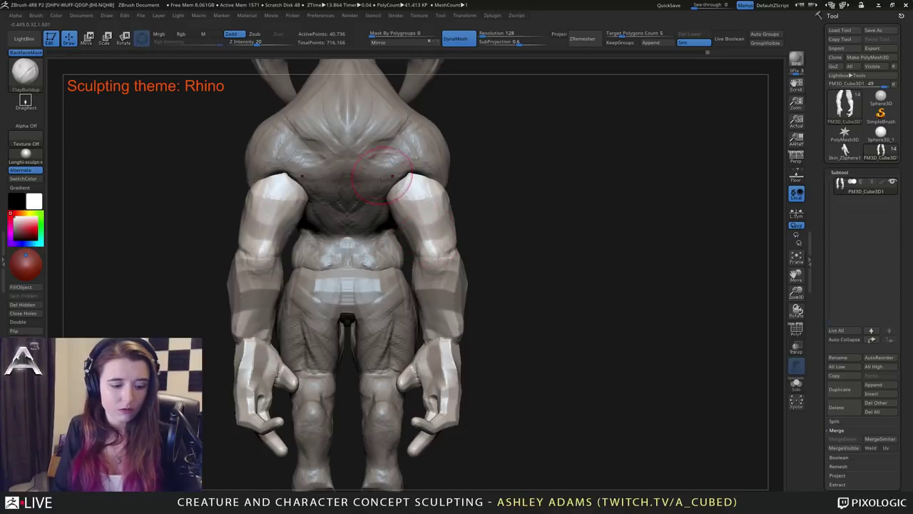
mouse_move(419, 230)
right_down()
mouse_move(394, 237)
mouse_move(464, 240)
mouse_move(414, 235)
right_up()
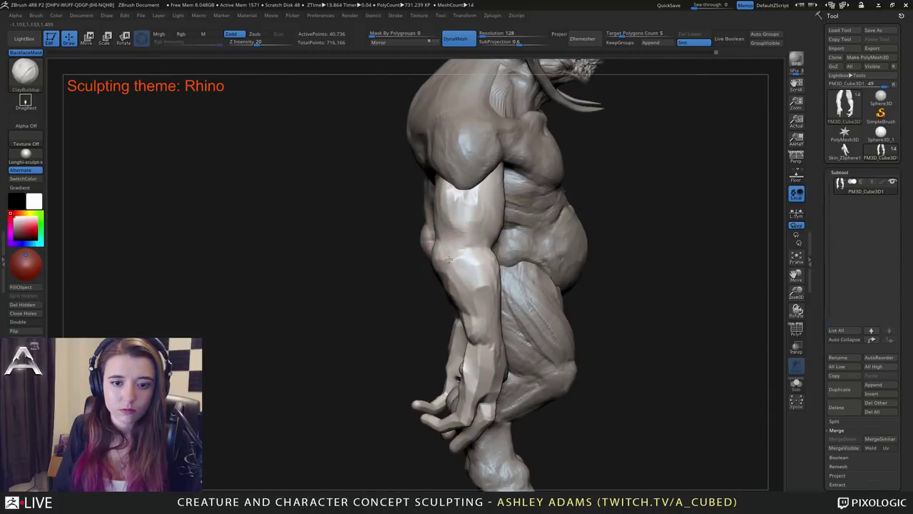
Build up the outer forearm muscles below the elbows and soften the blocky facets down to the wrists.
right_drag(428, 270, 457, 293)
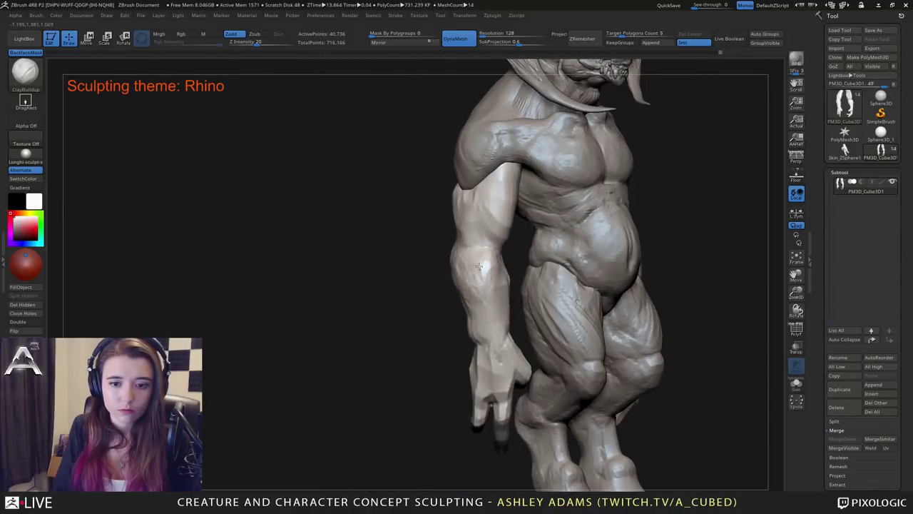
drag(479, 266, 486, 280)
right_drag(488, 256, 479, 266)
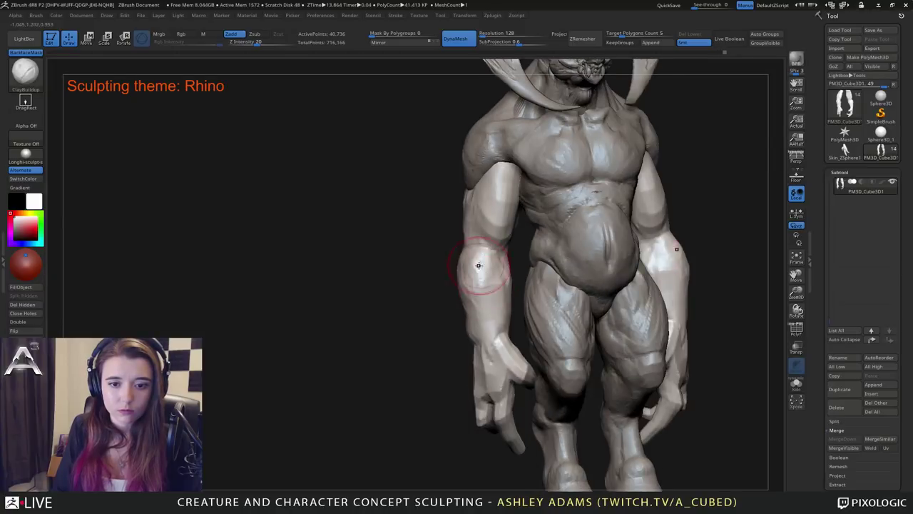
drag(473, 265, 485, 272)
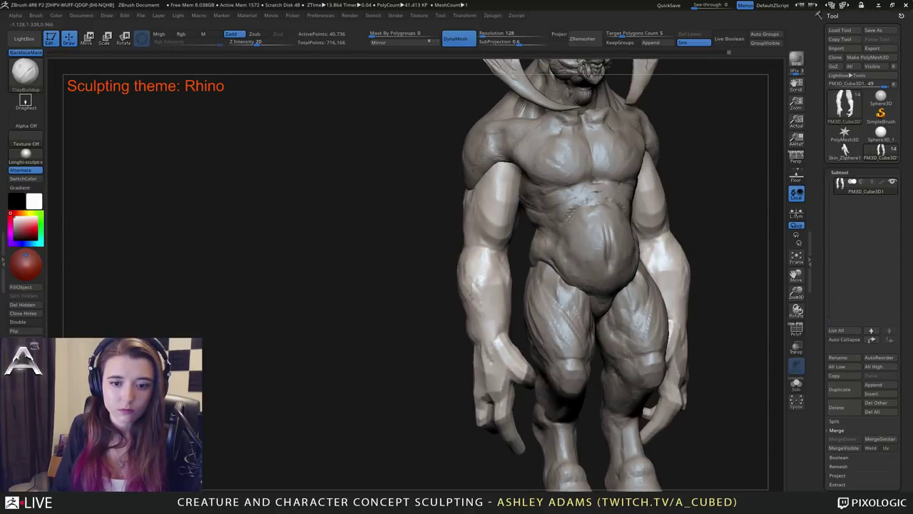
right_drag(478, 344, 472, 350)
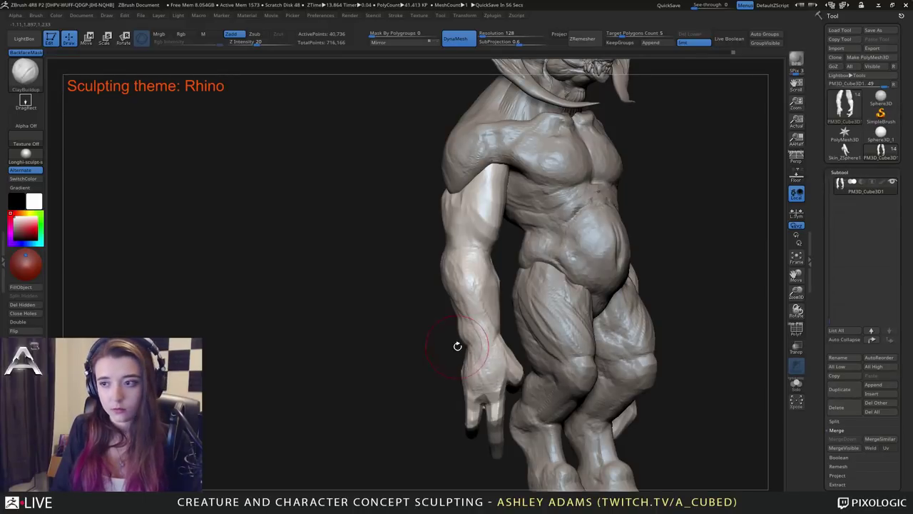
right_drag(457, 347, 458, 290)
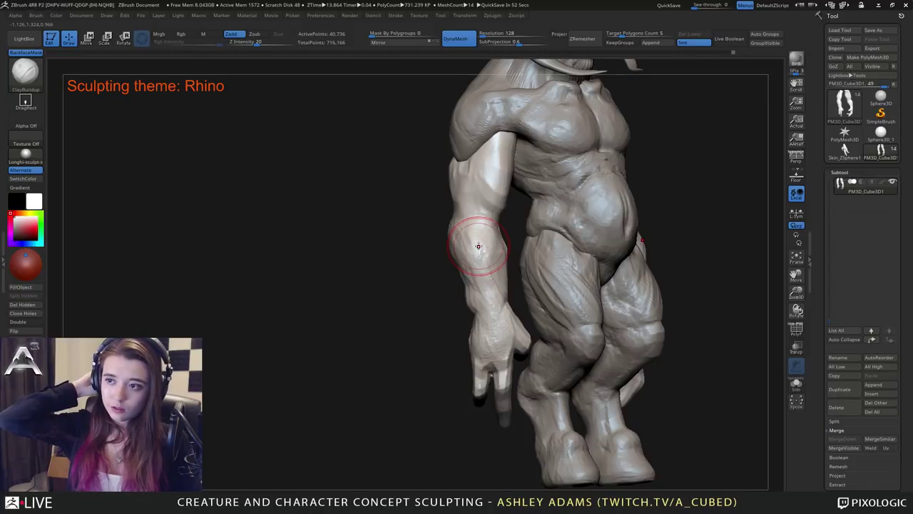
Add ClayBuildup volume to the wrists and the base of the palms.
mouse_move(438, 281)
right_down()
mouse_move(463, 295)
mouse_move(465, 270)
mouse_move(413, 264)
mouse_move(422, 286)
right_up()
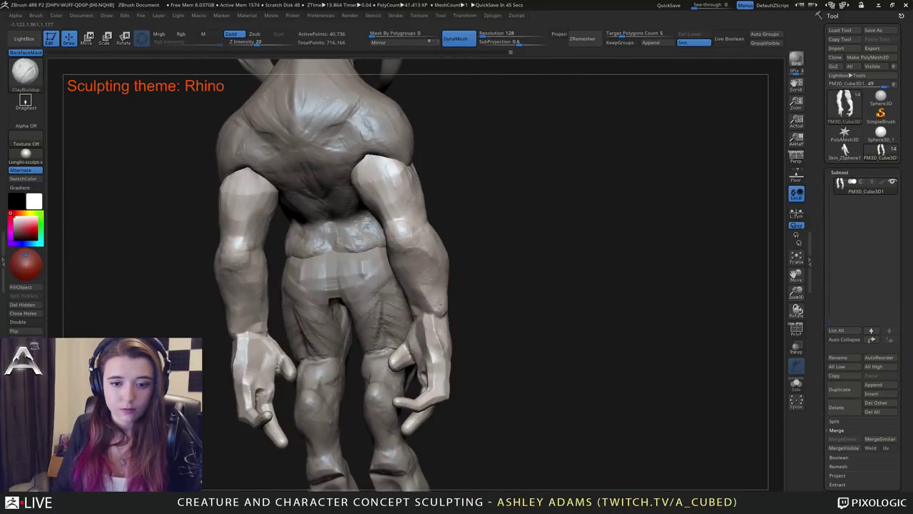
drag(427, 323, 428, 378)
alt+right_drag(430, 371, 474, 356)
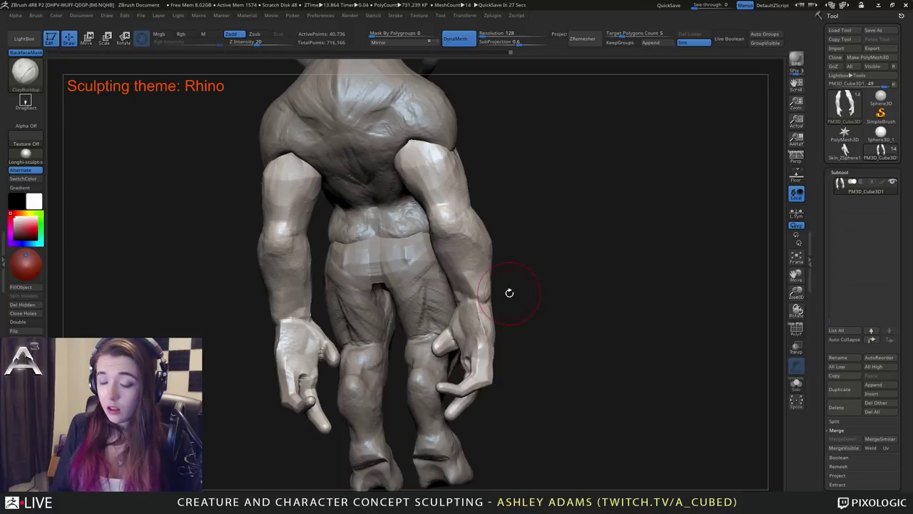
mouse_move(509, 292)
mouse_down()
mouse_move(542, 299)
mouse_move(492, 312)
mouse_move(485, 335)
mouse_up()
key(space)
Build up the outer edge of the hands and the fleshy pads of the palms with ClayBuildup.
right_drag(474, 300, 489, 311)
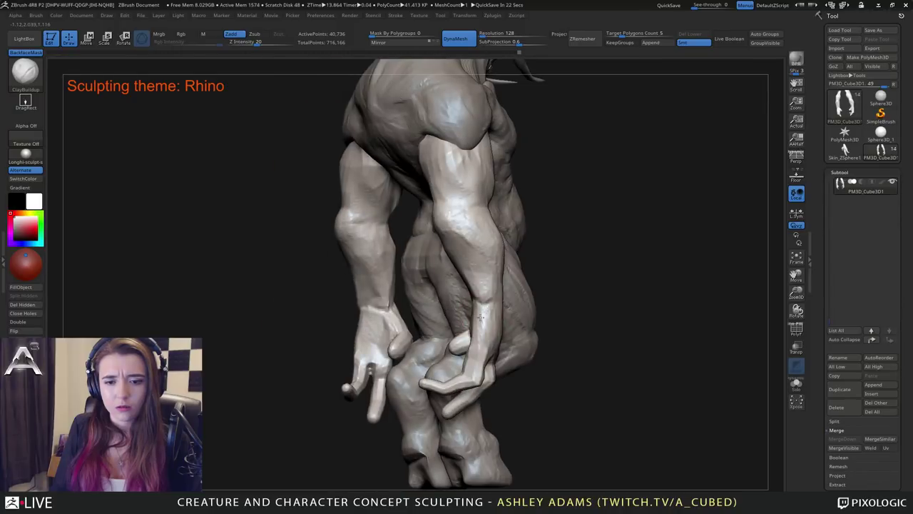
drag(477, 326, 482, 336)
right_drag(480, 313, 514, 316)
drag(468, 312, 479, 335)
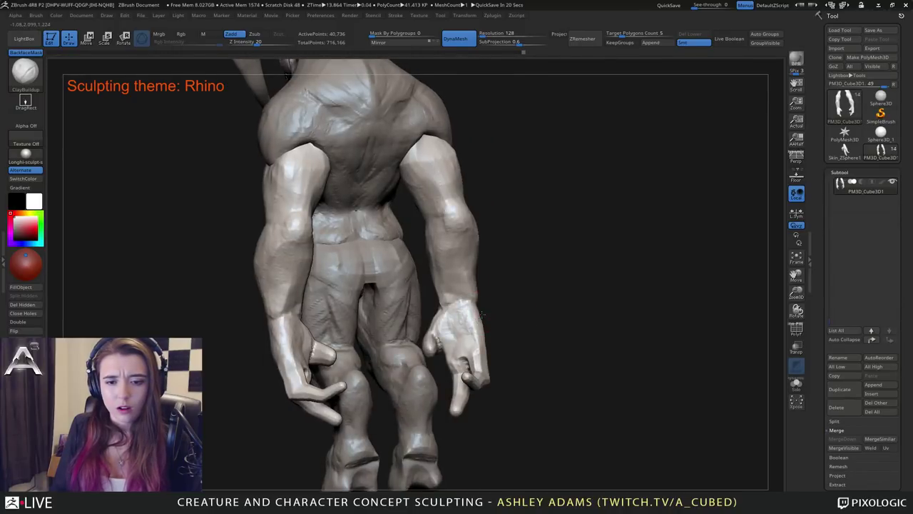
Adjust the outer contour of the palms with the SnakeHook brush.
key(space)
key(b)
key(s)
key(h)
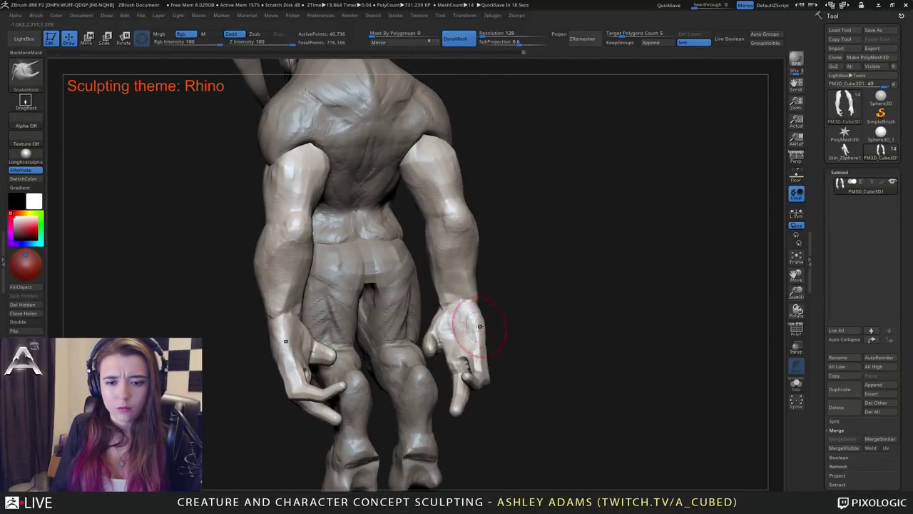
mouse_move(481, 346)
right_down()
mouse_move(482, 317)
mouse_move(436, 207)
mouse_move(489, 207)
mouse_move(467, 191)
right_up()
Smooth the elbow creases and build up the front of the forearms and the backs of the hands with ClayBuildup.
shift+drag(446, 210, 447, 200)
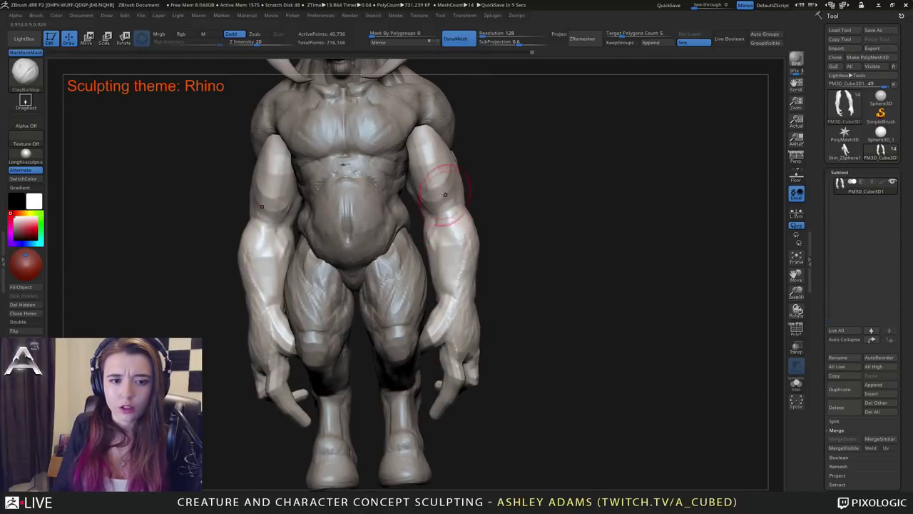
mouse_move(457, 228)
ctrl+right_down()
mouse_move(462, 269)
mouse_move(524, 239)
ctrl+right_up()
ctrl+right_drag(386, 236, 390, 263)
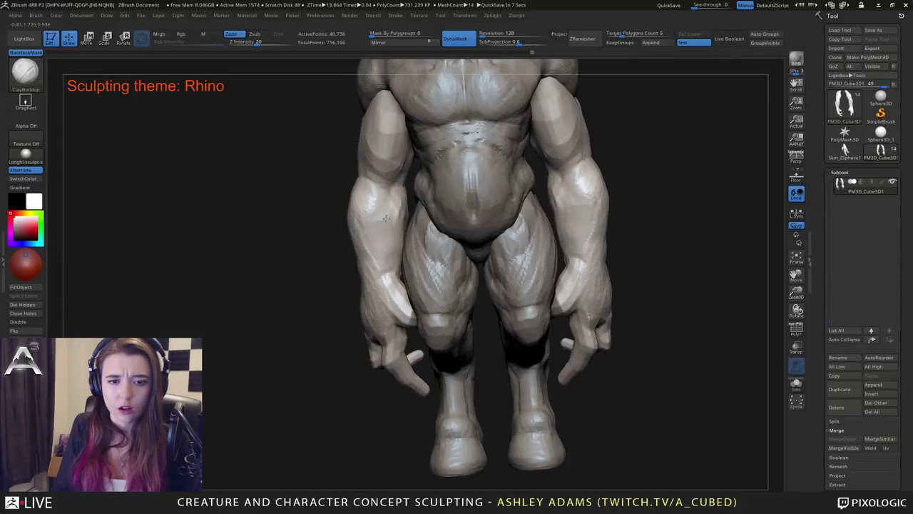
right_drag(398, 246, 404, 253)
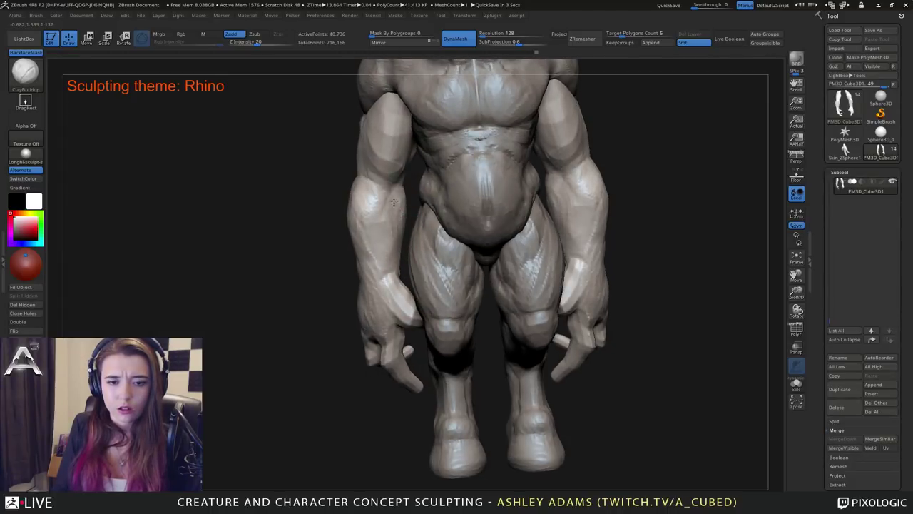
right_drag(401, 273, 399, 270)
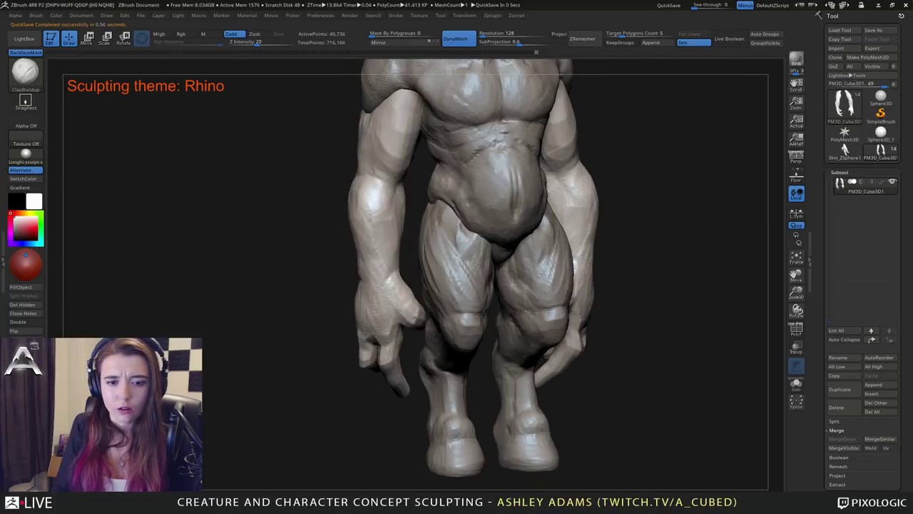
Adjust the elbow and upper-arm silhouettes with a resized SnakeHook brush.
mouse_move(418, 315)
right_down()
mouse_move(397, 318)
mouse_move(376, 305)
mouse_move(373, 323)
mouse_move(388, 314)
right_up()
key(b)
key(s)
key(h)
key(space)
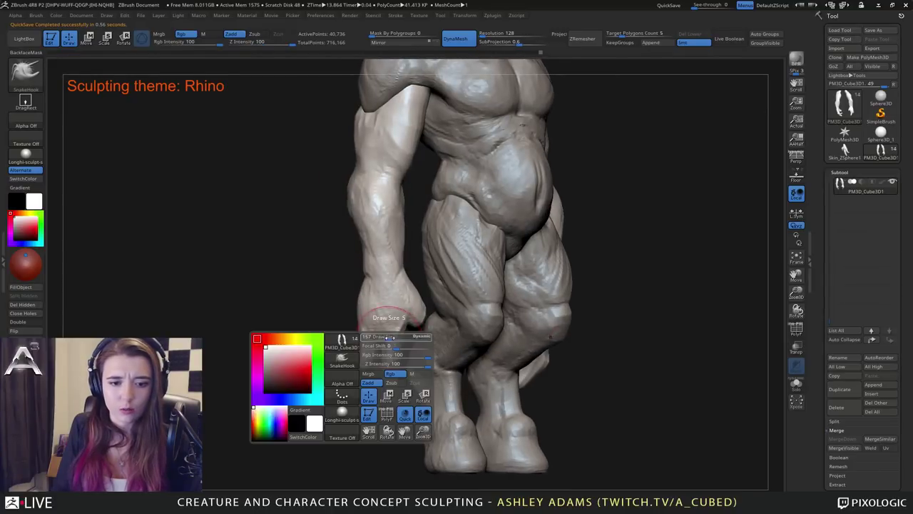
drag(390, 337, 385, 338)
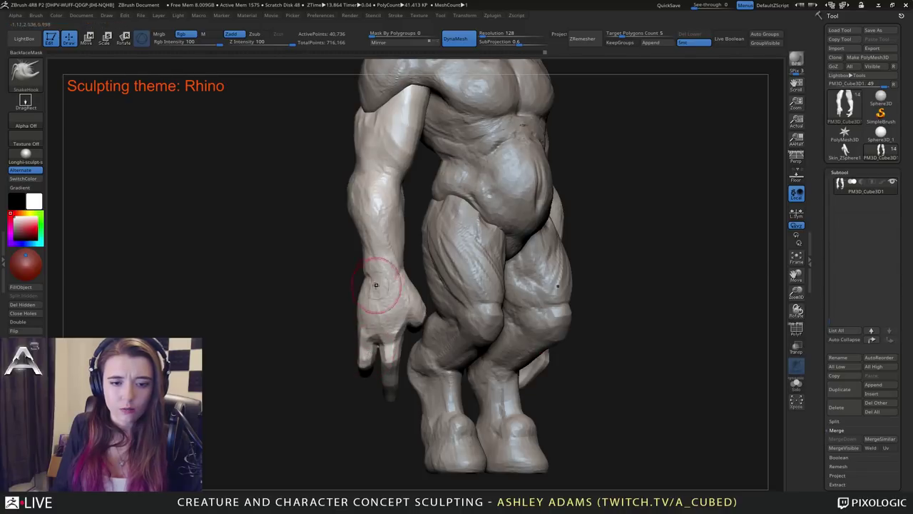
mouse_move(379, 238)
right_down()
mouse_move(383, 261)
mouse_move(396, 202)
mouse_move(428, 225)
right_up()
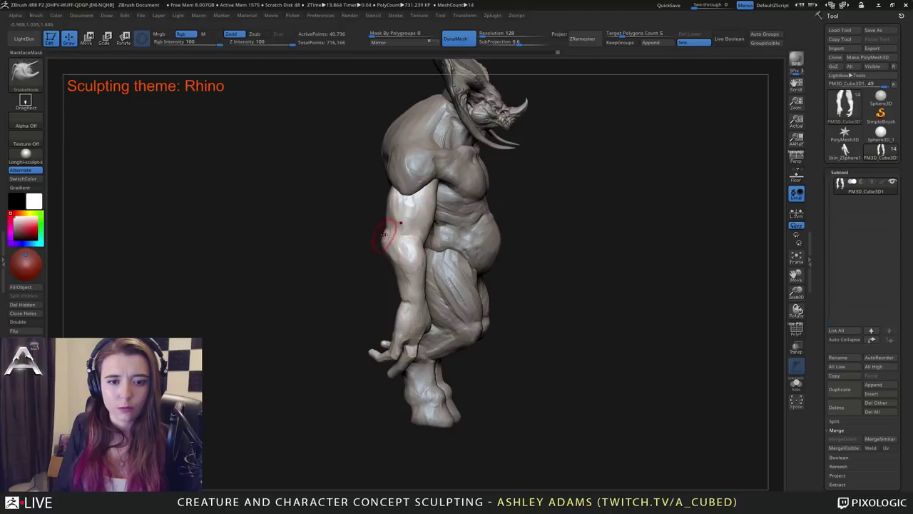
mouse_move(384, 234)
right_down()
mouse_move(396, 224)
mouse_move(399, 235)
mouse_move(414, 235)
right_up()
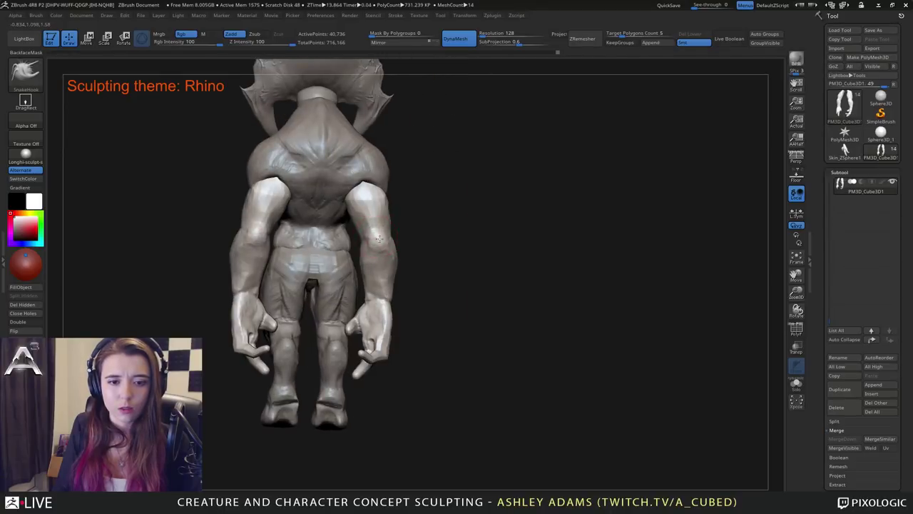
drag(380, 238, 383, 256)
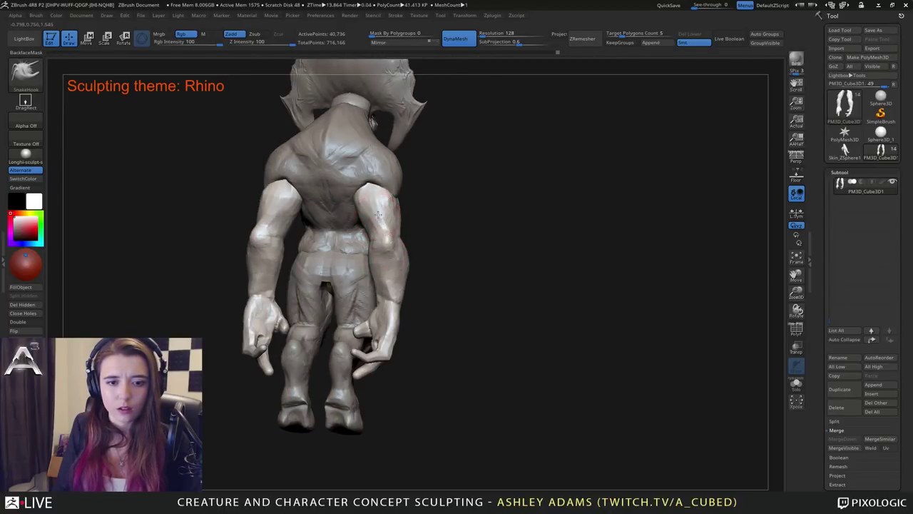
drag(394, 198, 397, 201)
Refine the contour of the forearms below the elbows with SnakeHook.
right_drag(396, 202, 374, 211)
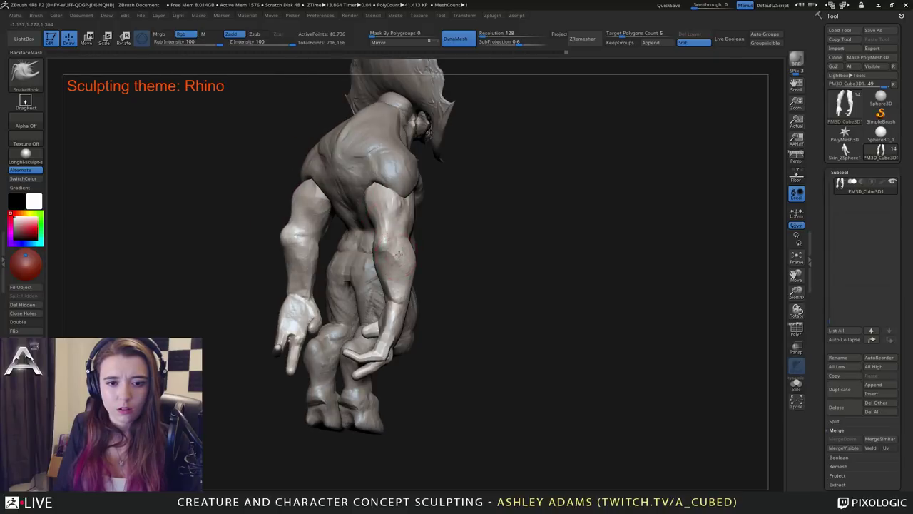
drag(398, 254, 391, 280)
mouse_move(385, 287)
right_down()
mouse_move(398, 291)
mouse_move(378, 286)
right_up()
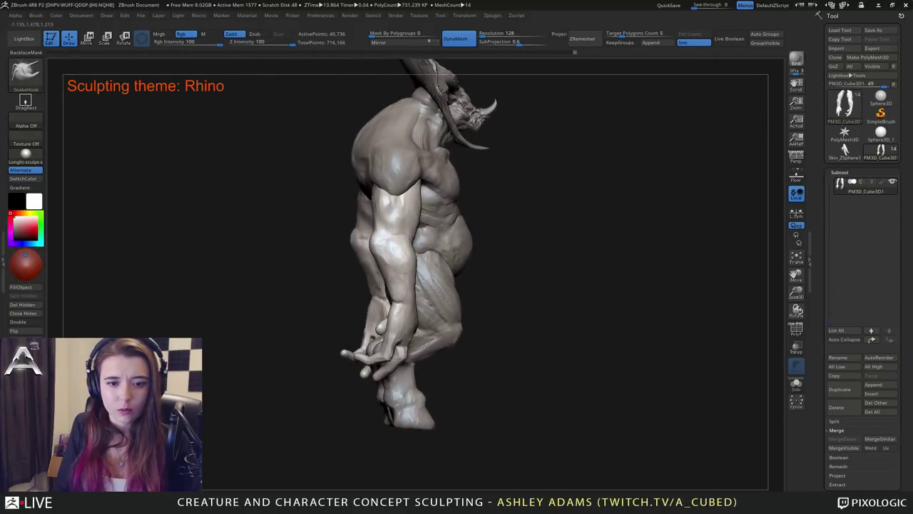
mouse_move(379, 284)
mouse_down()
mouse_move(399, 279)
mouse_move(383, 250)
mouse_up()
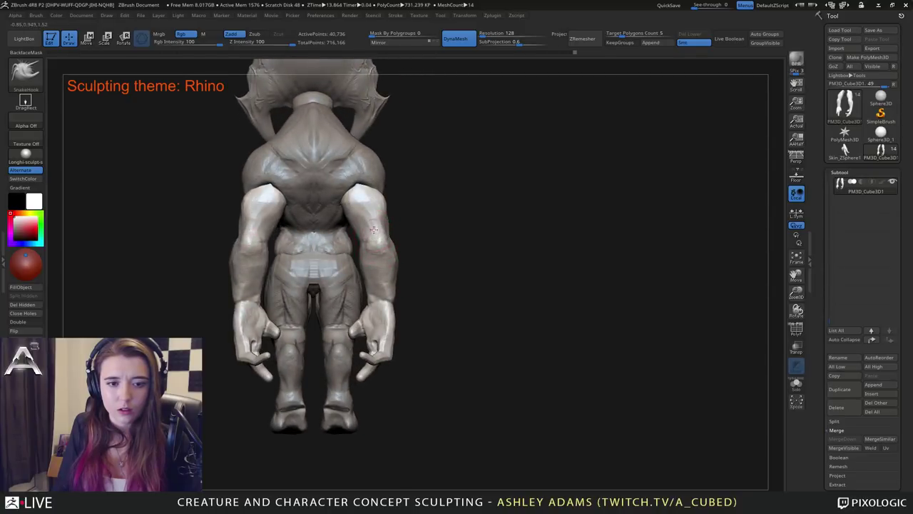
mouse_move(369, 222)
right_down()
mouse_move(359, 227)
mouse_move(380, 234)
right_up()
Add muscle volume to the backs of the upper arms below the shoulders with ClayBuildup.
key(b)
key(c)
key(b)
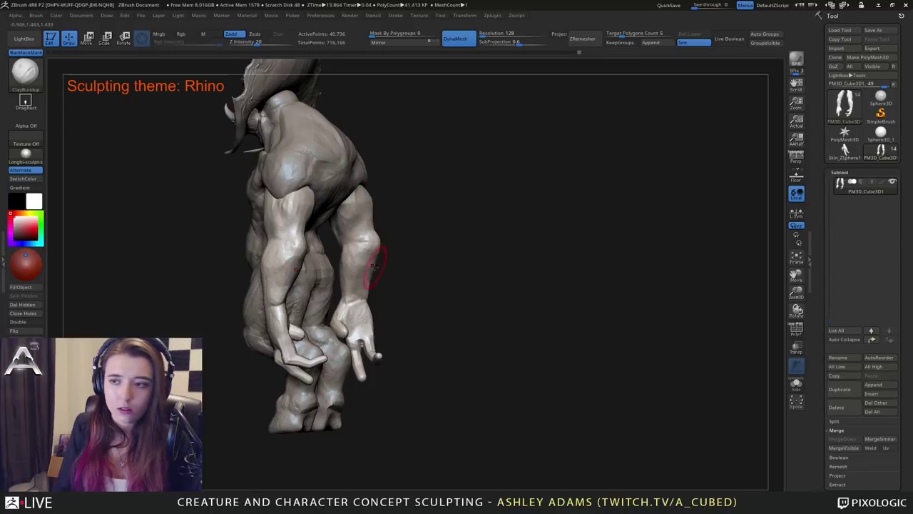
mouse_move(375, 262)
right_down()
mouse_move(383, 275)
mouse_move(358, 262)
right_up()
drag(352, 209, 364, 230)
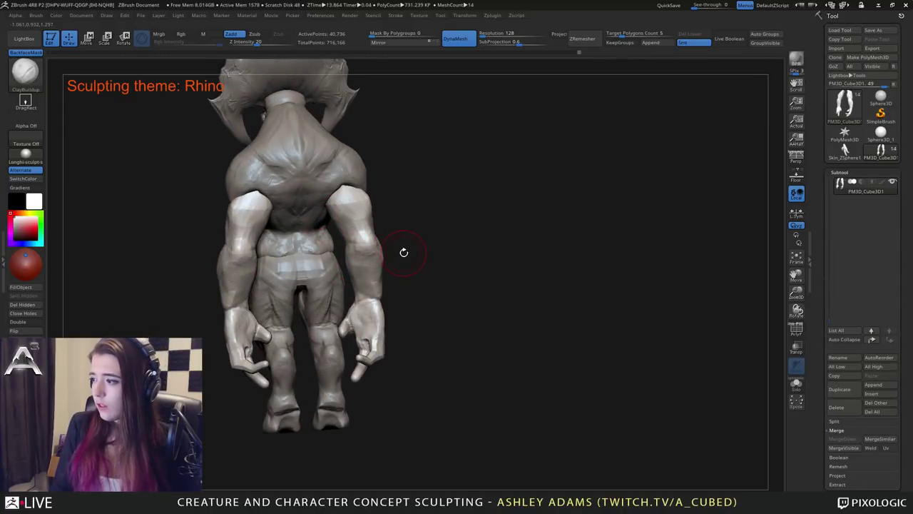
mouse_move(416, 261)
mouse_down()
mouse_move(340, 263)
mouse_move(438, 244)
mouse_up()
ctrl+right_drag(438, 244, 437, 285)
mouse_move(342, 243)
right_down()
mouse_move(397, 241)
mouse_move(485, 284)
right_up()
right_drag(449, 229, 408, 225)
mouse_move(408, 225)
mouse_down()
mouse_move(456, 214)
mouse_move(446, 236)
mouse_move(450, 212)
mouse_move(430, 202)
mouse_up()
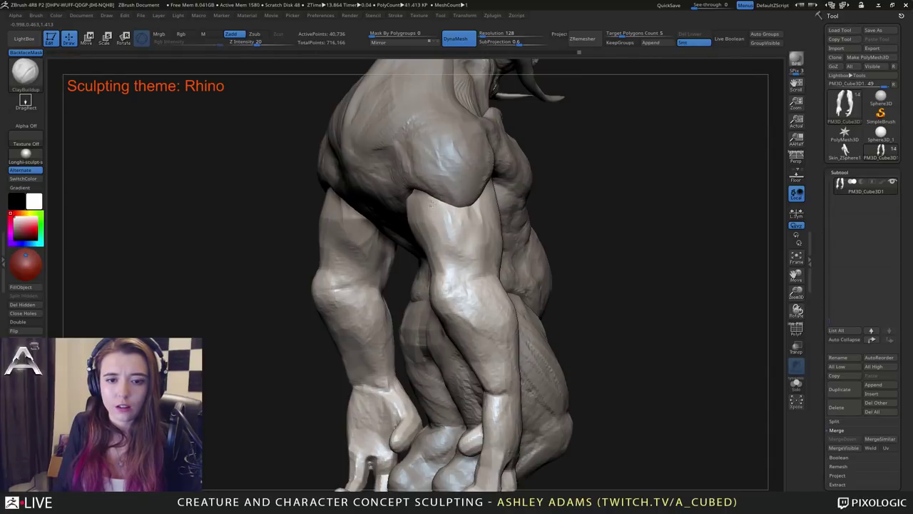
Build up the outer upper arms and the biceps with ClayBuildup strokes.
mouse_move(458, 218)
right_down()
mouse_move(501, 214)
mouse_move(454, 207)
right_up()
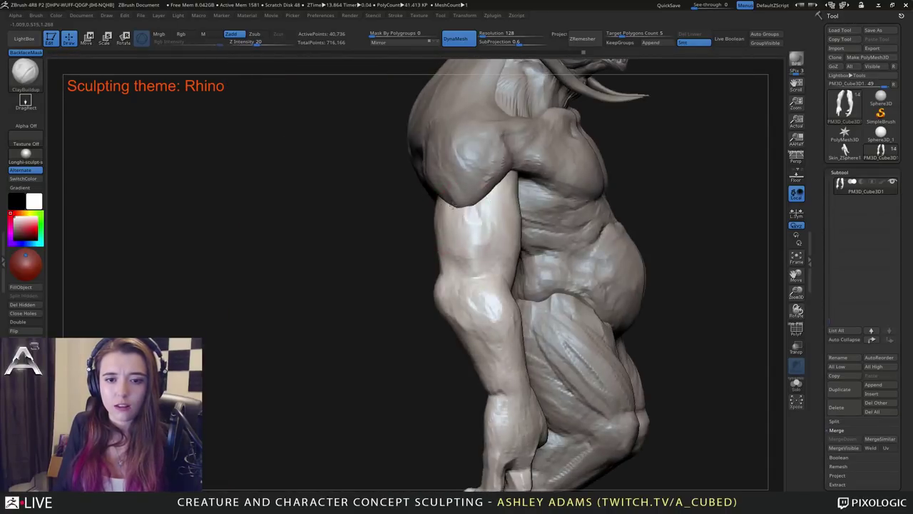
mouse_move(467, 238)
mouse_down()
mouse_move(449, 214)
mouse_move(462, 205)
mouse_move(447, 224)
mouse_up()
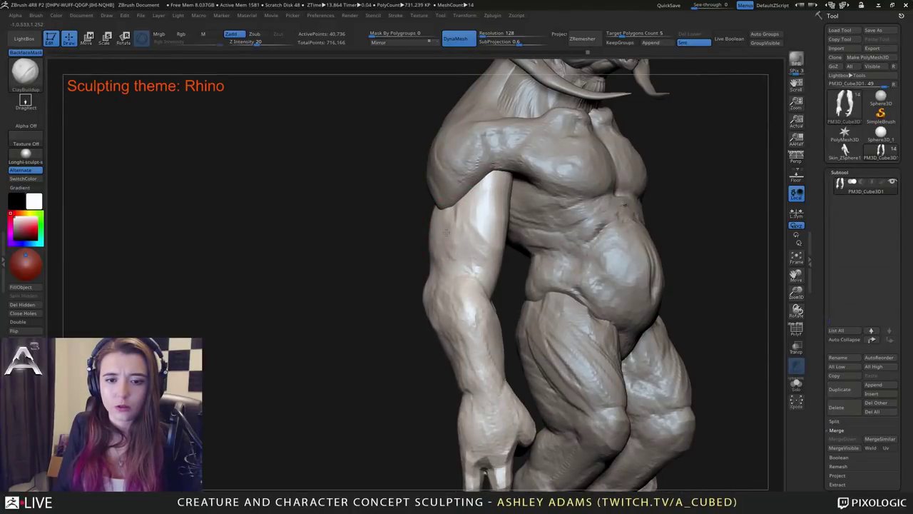
mouse_move(452, 276)
mouse_down()
mouse_move(465, 267)
mouse_move(459, 302)
mouse_move(463, 248)
mouse_move(460, 264)
mouse_up()
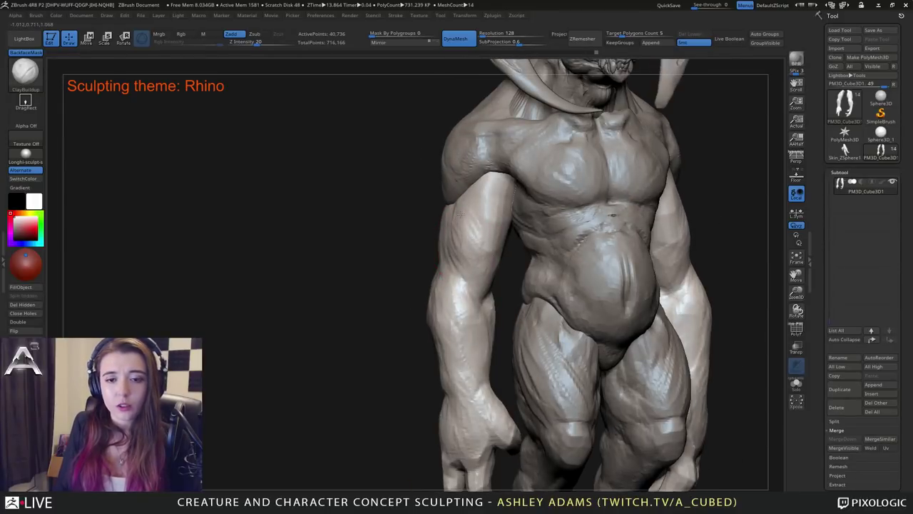
mouse_move(427, 200)
mouse_down()
mouse_move(521, 170)
mouse_move(507, 165)
mouse_up()
drag(508, 202, 500, 204)
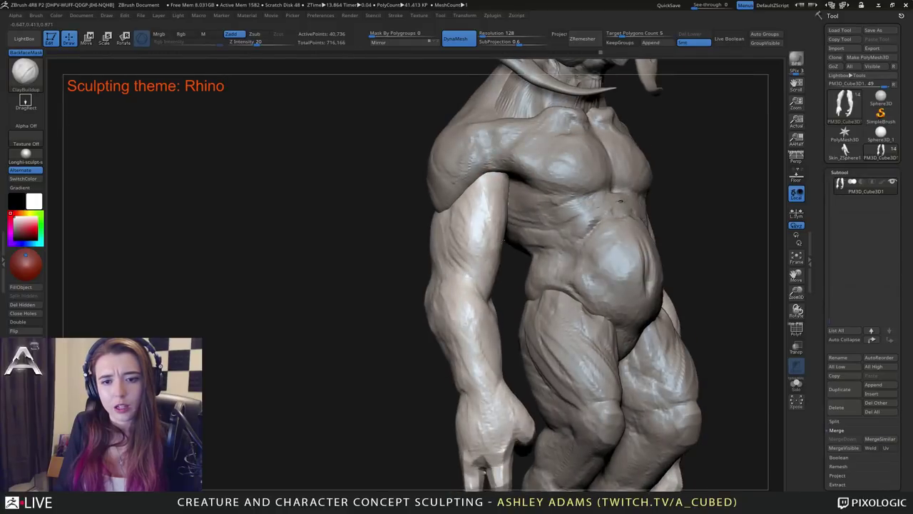
mouse_move(485, 233)
mouse_down()
mouse_move(461, 236)
mouse_move(445, 257)
mouse_move(425, 232)
mouse_up()
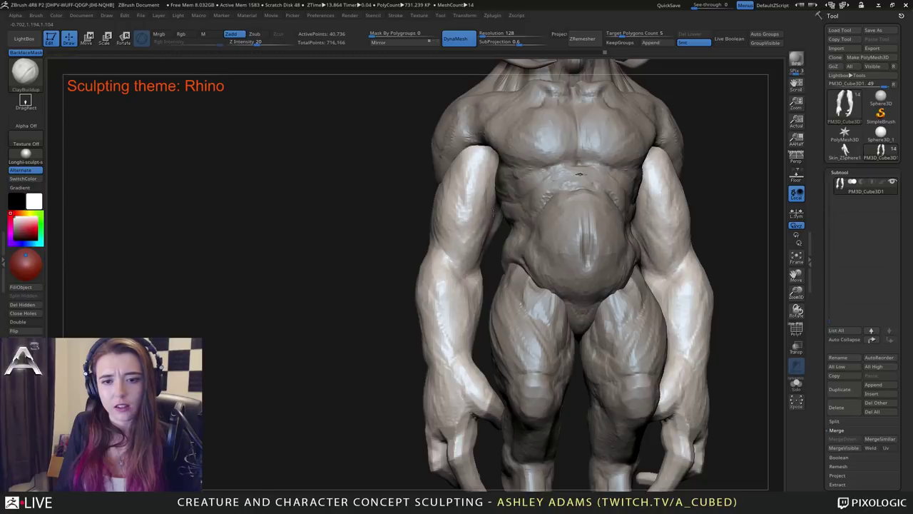
mouse_move(438, 153)
mouse_down()
mouse_move(428, 214)
mouse_move(407, 255)
mouse_move(385, 243)
mouse_move(436, 256)
mouse_move(407, 211)
mouse_move(456, 214)
mouse_up()
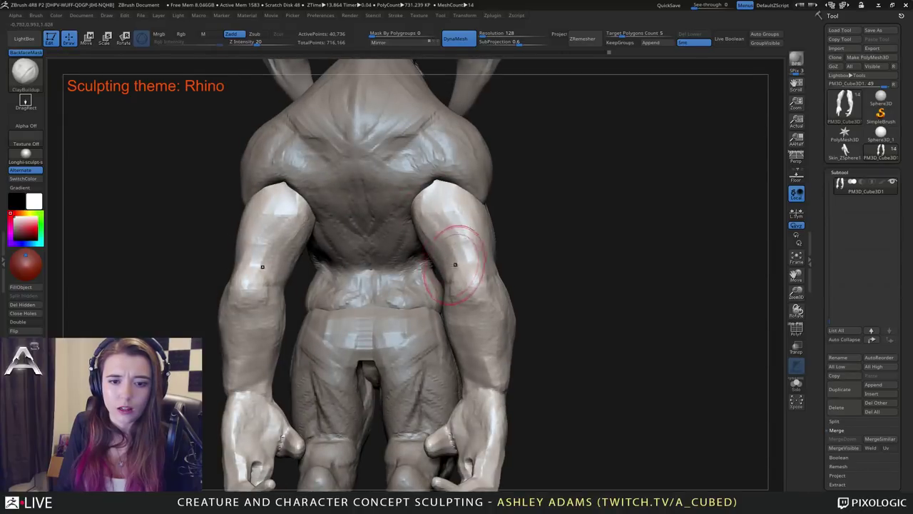
Carve the triceps separation into the backs of the upper arms with the DamStandard brush.
key(b)
key(d)
key(s)
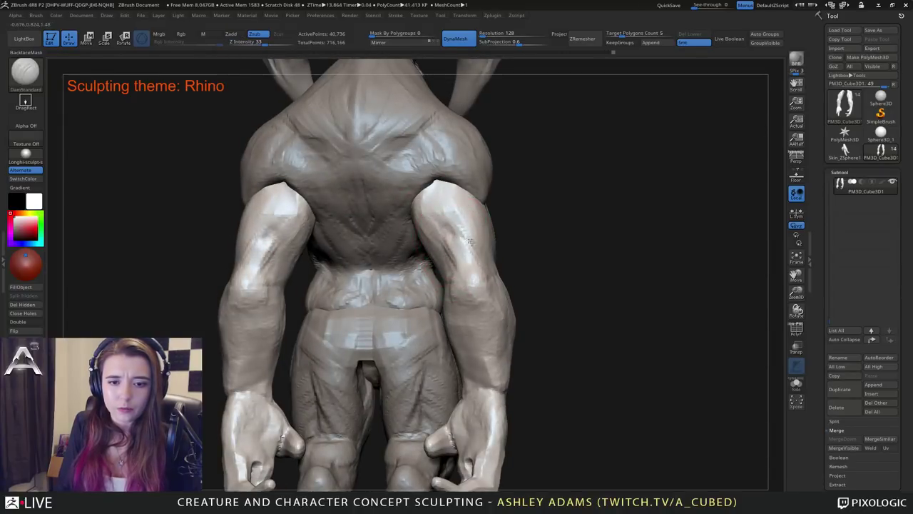
drag(470, 241, 447, 214)
mouse_move(463, 232)
right_down()
mouse_move(475, 244)
mouse_move(463, 214)
mouse_move(456, 269)
right_up()
Build up the elbows and the backs of the forearms with ClayBuildup.
key(b)
key(c)
key(b)
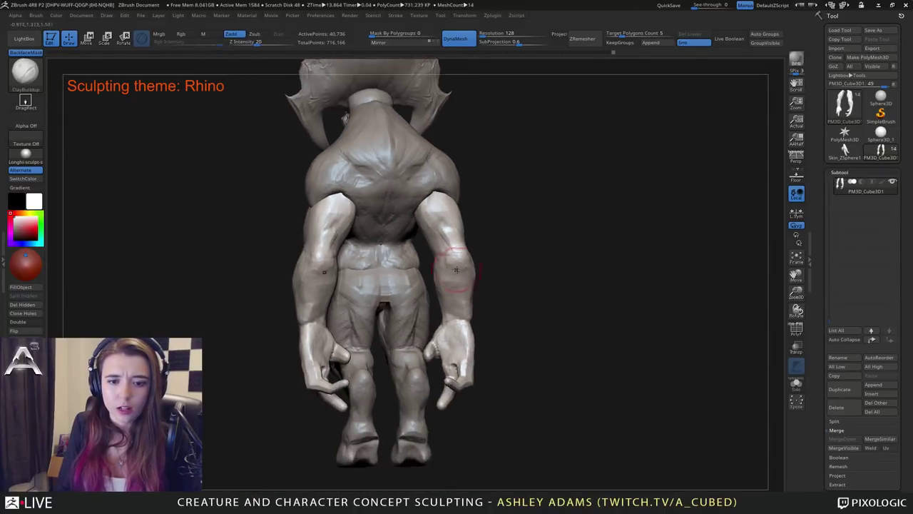
drag(456, 269, 458, 268)
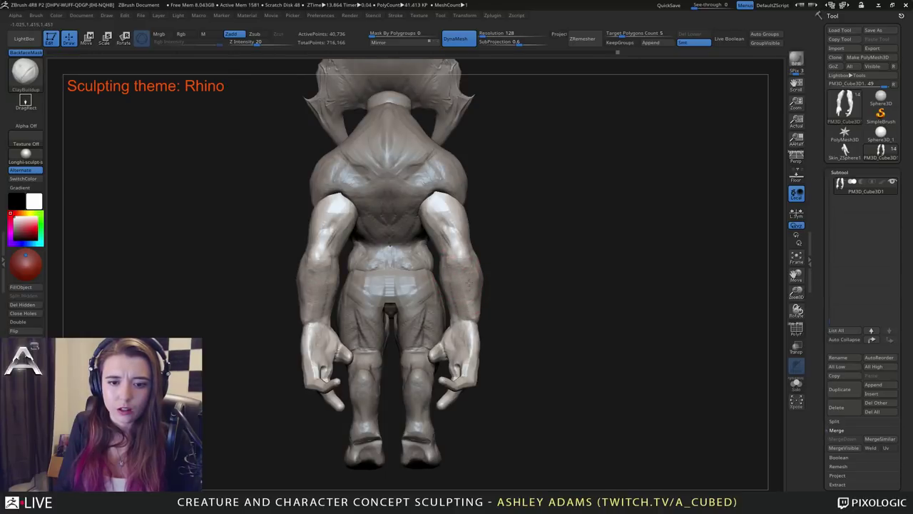
mouse_move(469, 323)
mouse_down()
mouse_move(456, 280)
mouse_move(498, 273)
mouse_up()
mouse_move(445, 338)
alt+right_down()
mouse_move(447, 311)
mouse_move(436, 310)
alt+right_up()
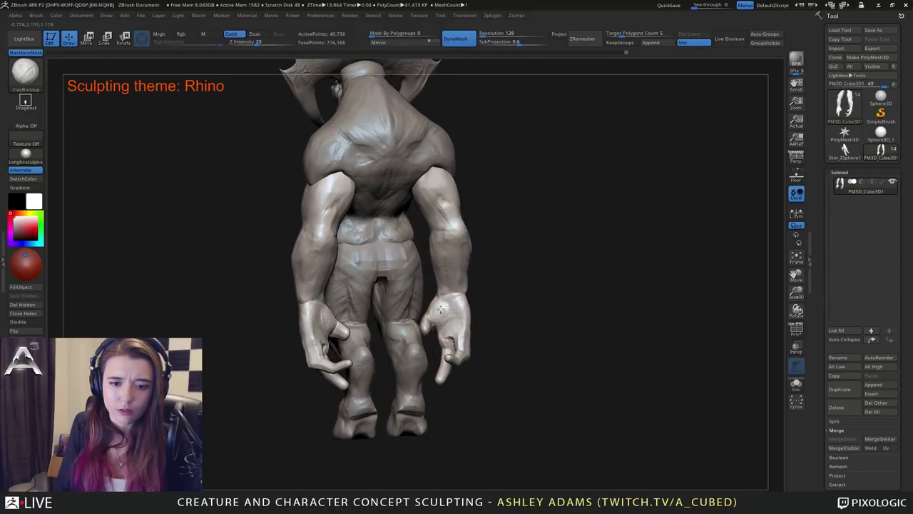
mouse_move(452, 332)
alt+right_down()
mouse_move(482, 295)
mouse_move(476, 310)
mouse_move(502, 294)
mouse_move(499, 322)
mouse_move(461, 322)
mouse_move(457, 337)
alt+right_up()
Refine the palms and thumb bases with the SnakeHook and ClayBuildup brushes.
key(b)
key(s)
key(h)
key(b)
key(c)
key(b)
right_drag(467, 303, 505, 251)
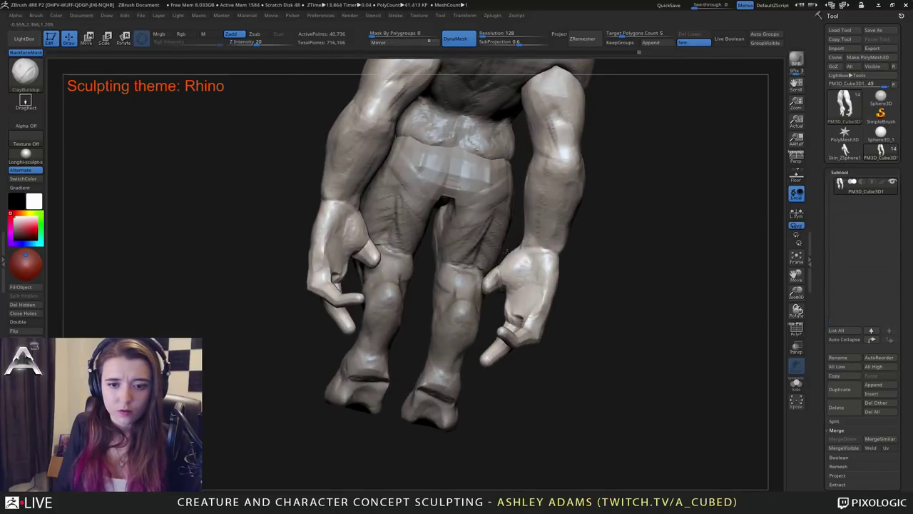
Isolate the arms with Solo and reshape the base of the thumbs with SnakeHook.
click(792, 382)
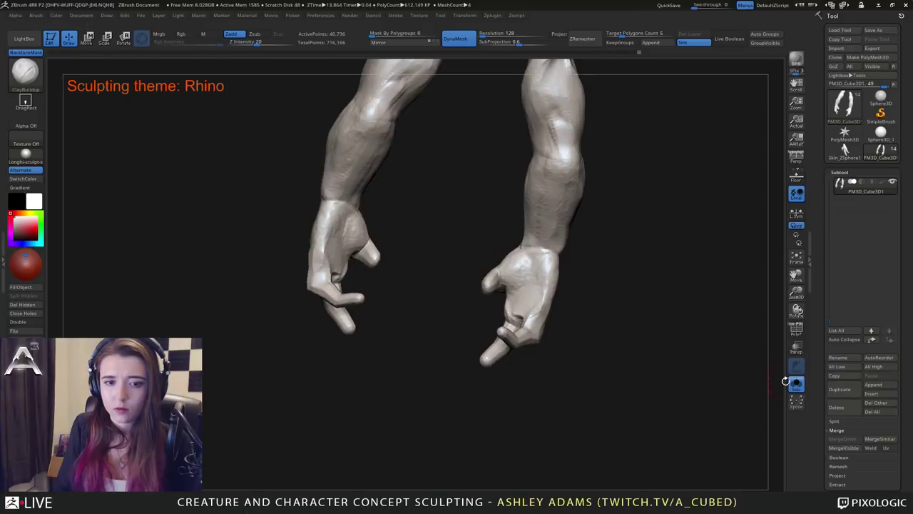
right_drag(604, 342, 667, 344)
mouse_move(501, 278)
ctrl+right_down()
mouse_move(486, 285)
mouse_move(492, 269)
ctrl+right_up()
key(b)
key(s)
key(h)
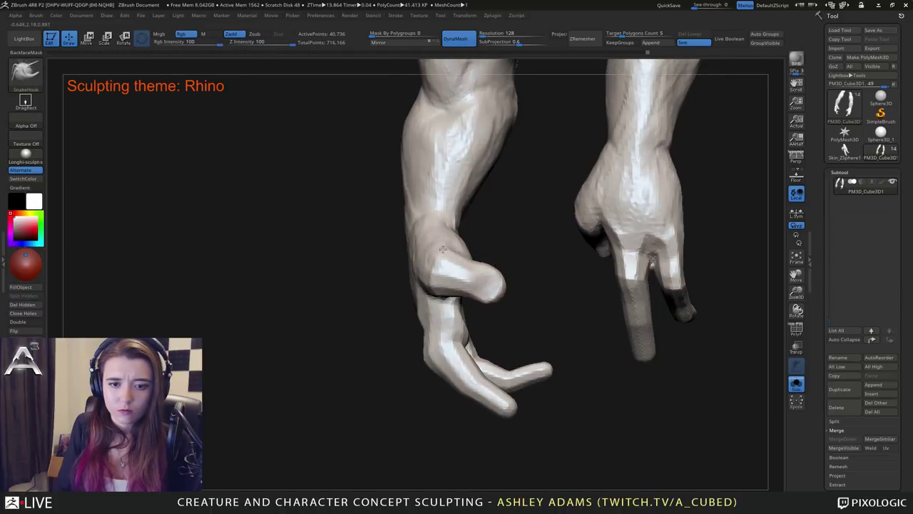
right_drag(439, 262, 438, 289)
mouse_move(436, 284)
mouse_down()
mouse_move(437, 257)
mouse_move(437, 293)
mouse_up()
mouse_move(435, 294)
right_down()
mouse_move(435, 261)
mouse_move(450, 235)
right_up()
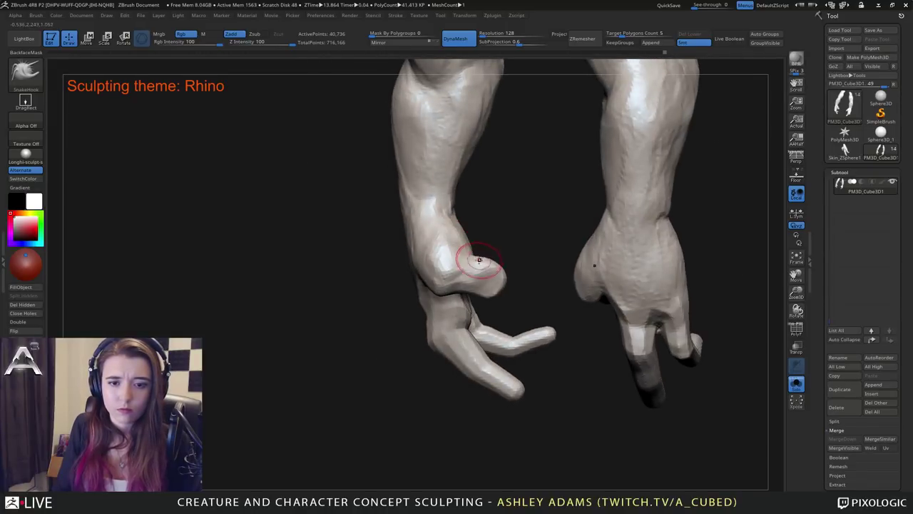
Resize the SnakeHook brush and pull the thumbs into a thicker, better-angled shape.
key(space)
drag(483, 276, 492, 284)
right_drag(492, 283, 462, 307)
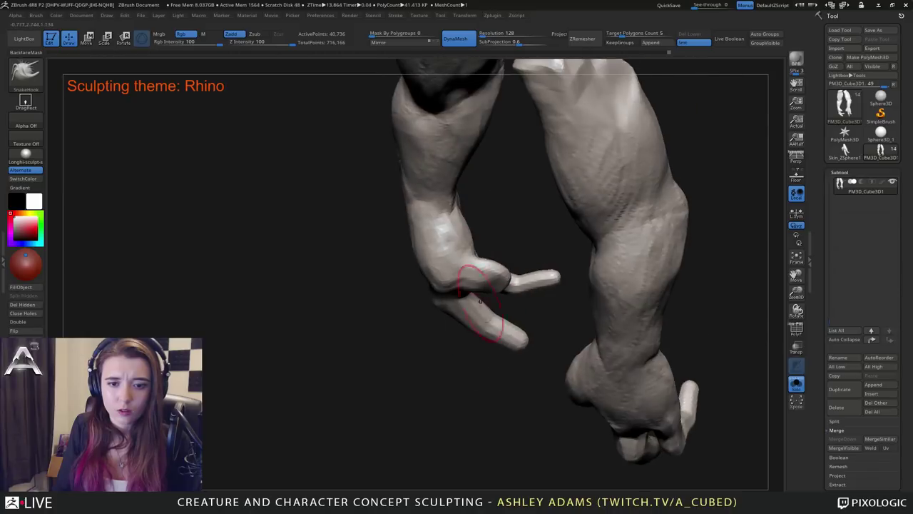
key(space)
click(478, 260)
mouse_move(474, 256)
right_down()
mouse_move(457, 308)
mouse_move(489, 259)
right_up()
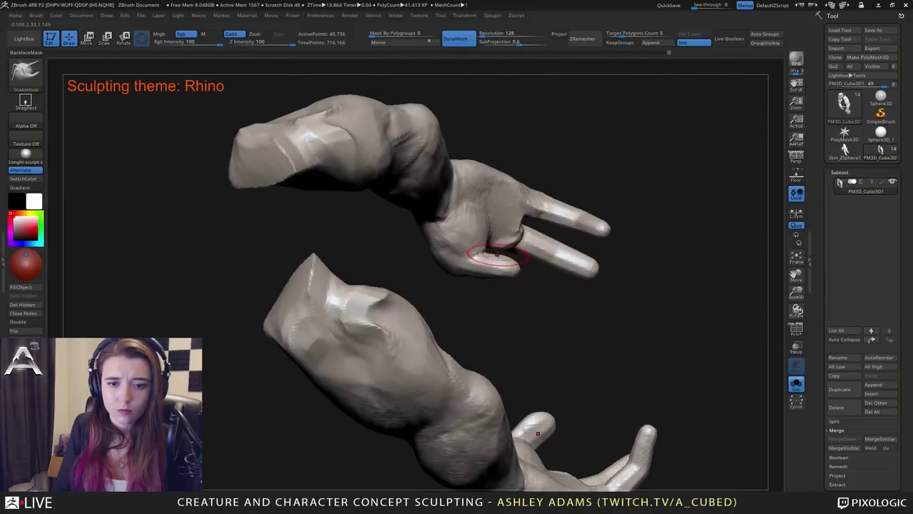
drag(493, 255, 507, 252)
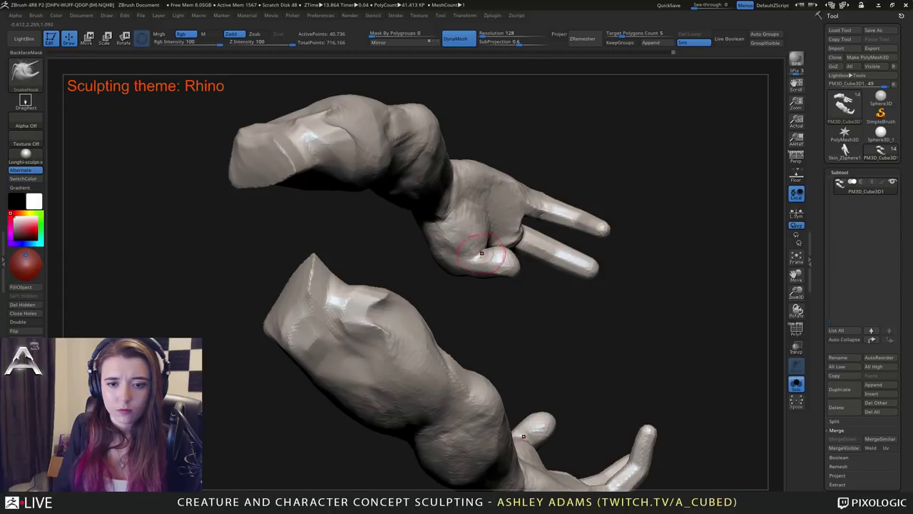
mouse_move(488, 251)
right_down()
mouse_move(482, 285)
mouse_move(453, 286)
right_up()
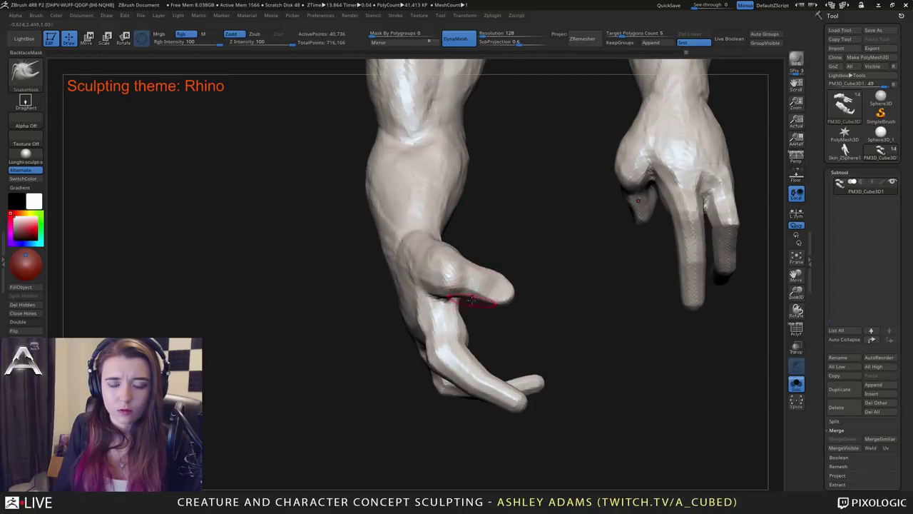
right_drag(503, 307, 488, 278)
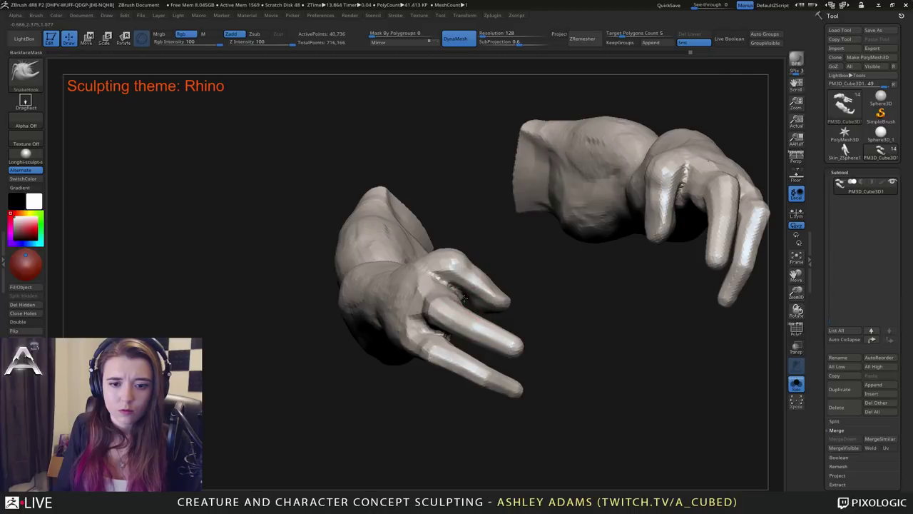
Select the ClayBuildup brush for adding volume to the thumbs.
key(b)
key(c)
key(b)
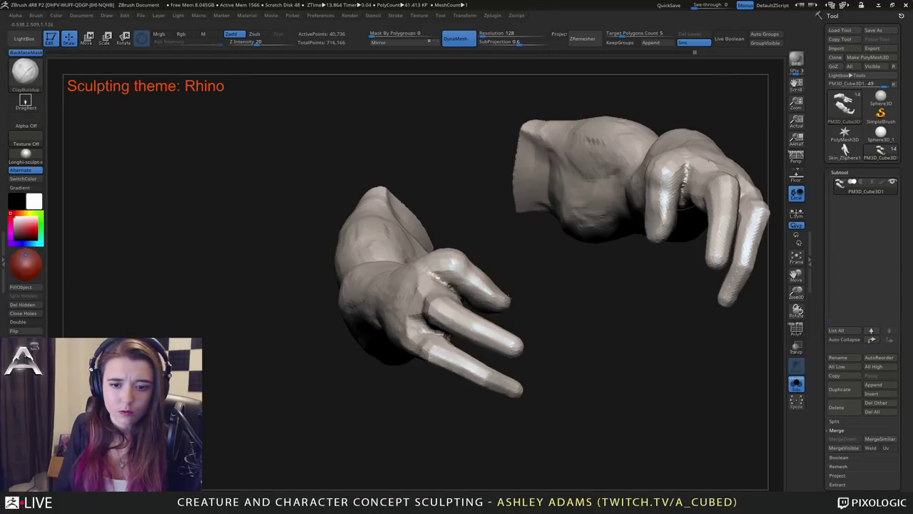
Build up clay along the thumb and reshape its silhouette with the SnakeHook brush.
drag(510, 297, 471, 283)
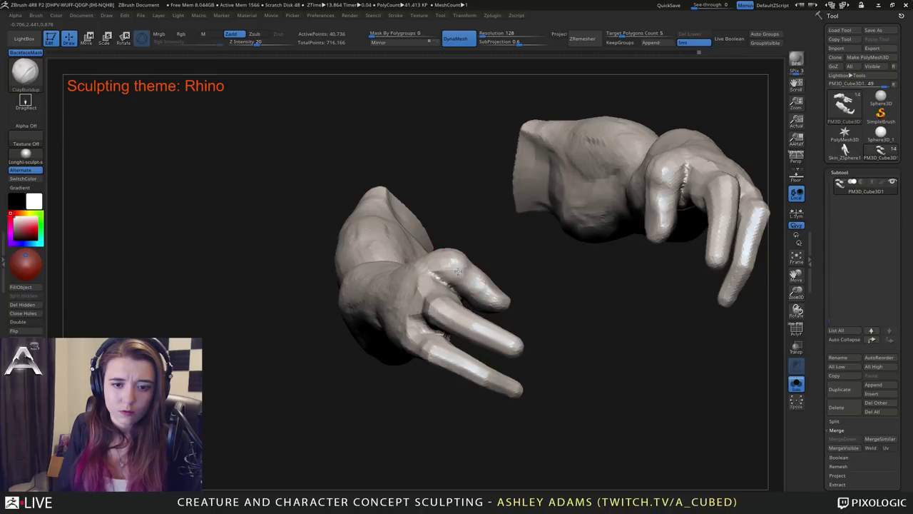
right_drag(443, 260, 457, 237)
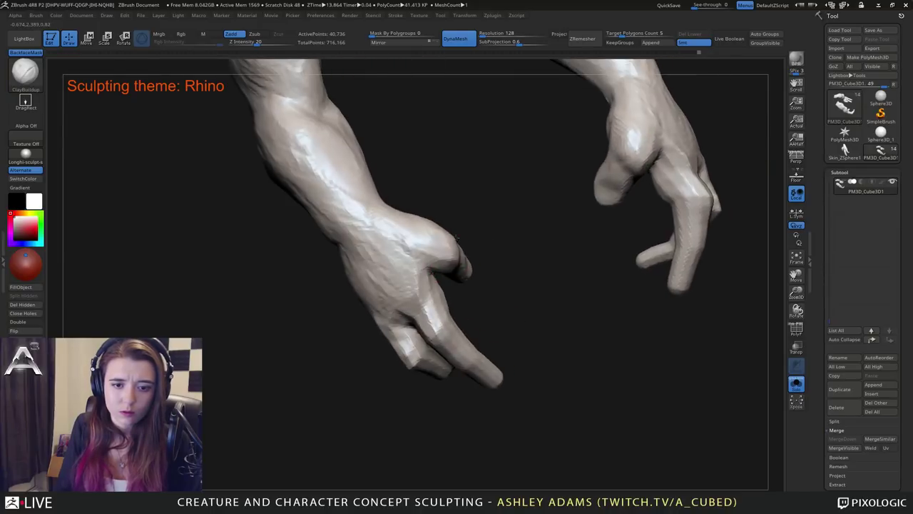
key(b)
key(s)
key(h)
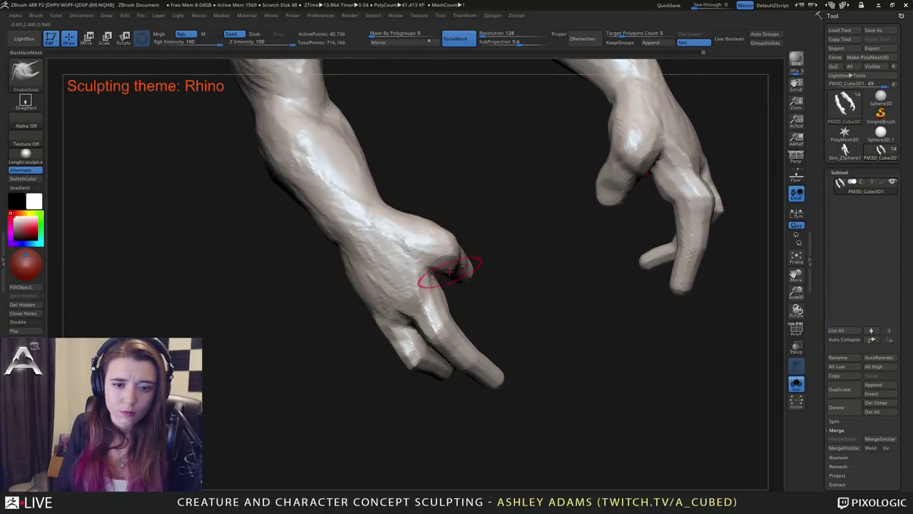
right_drag(437, 236, 407, 273)
right_drag(462, 260, 463, 240)
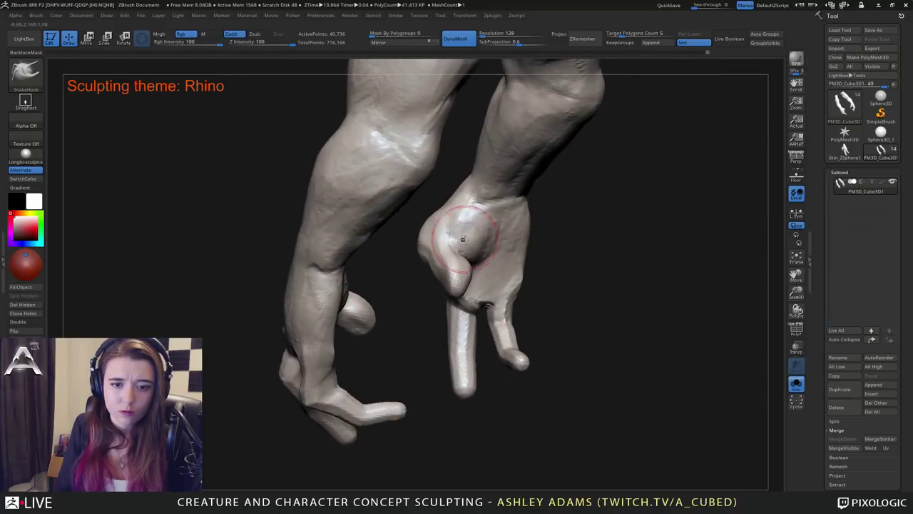
Build up the fleshy thumb base and palm pads with the ClayBuildup brush.
key(b)
key(c)
key(b)
drag(464, 215, 464, 209)
right_drag(463, 209, 498, 237)
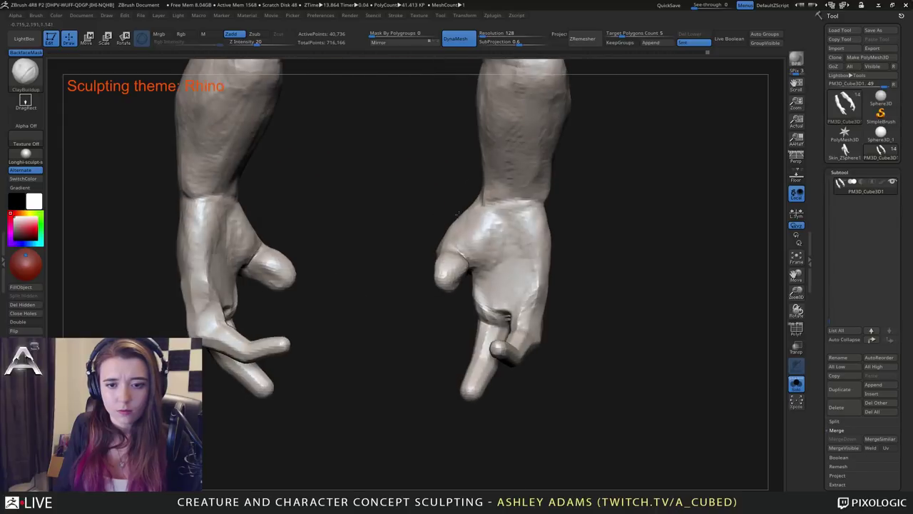
mouse_move(501, 246)
mouse_down()
mouse_move(494, 265)
mouse_move(491, 231)
mouse_up()
right_drag(492, 281, 508, 284)
mouse_move(491, 284)
mouse_down()
mouse_move(492, 306)
mouse_move(510, 304)
mouse_move(531, 275)
mouse_move(524, 222)
mouse_move(517, 227)
mouse_up()
mouse_move(515, 225)
right_down()
mouse_move(510, 253)
mouse_move(498, 254)
right_up()
Pull the thumb base and wrist contours into shape with the SnakeHook brush.
key(b)
key(s)
key(h)
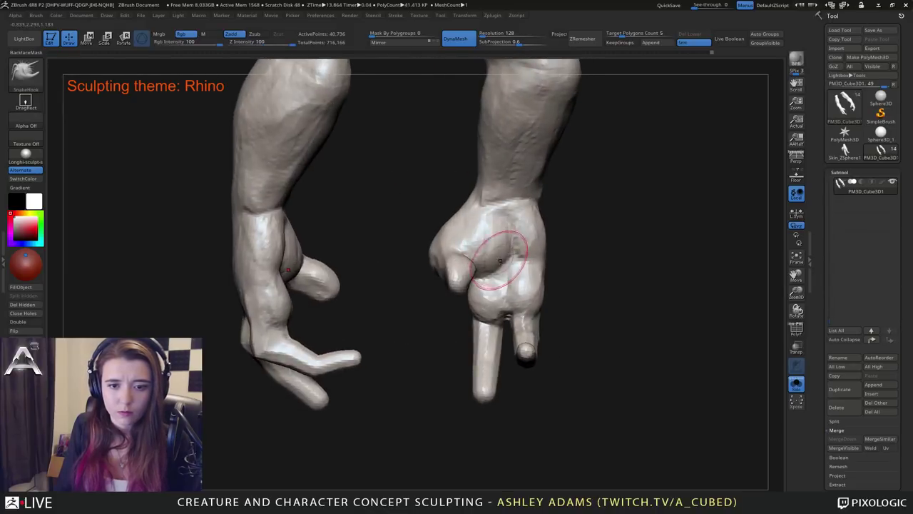
drag(440, 224, 447, 228)
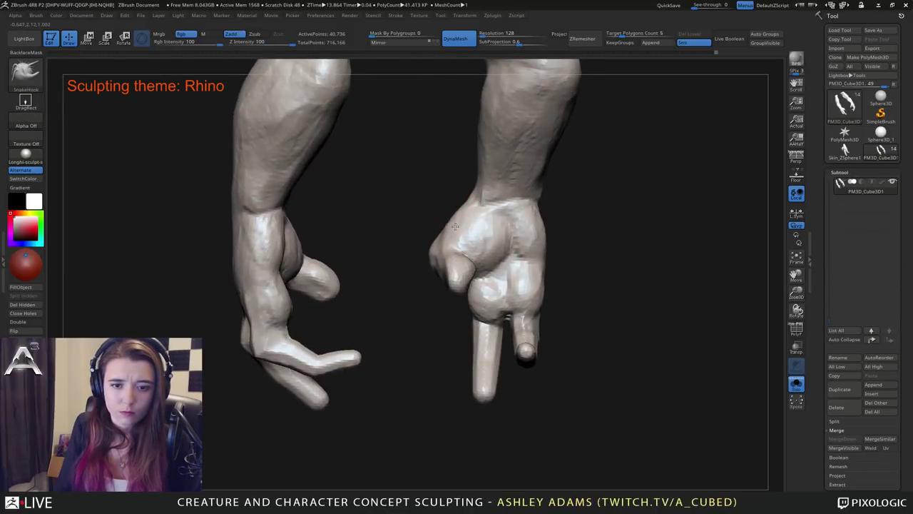
mouse_move(475, 229)
right_down()
mouse_move(456, 246)
mouse_move(497, 239)
mouse_move(452, 240)
mouse_move(442, 300)
mouse_move(456, 181)
mouse_move(436, 159)
right_up()
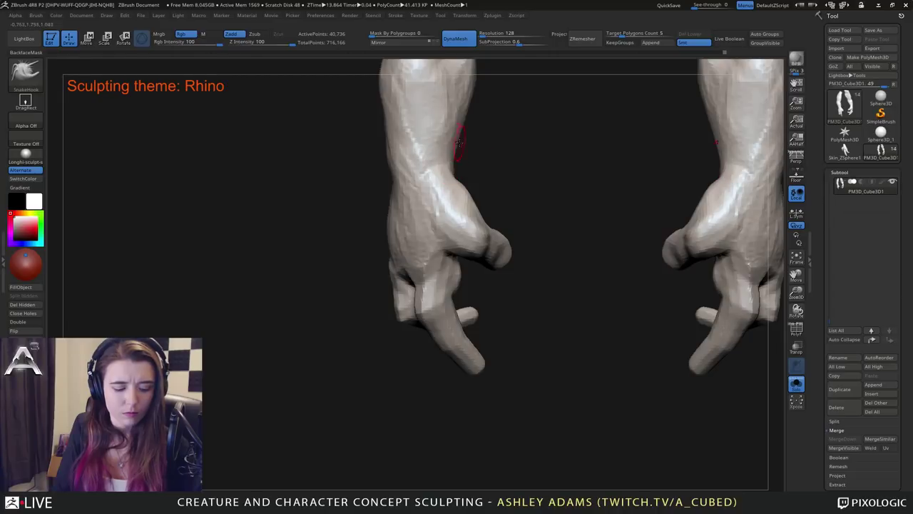
right_drag(399, 135, 417, 164)
right_click(379, 164)
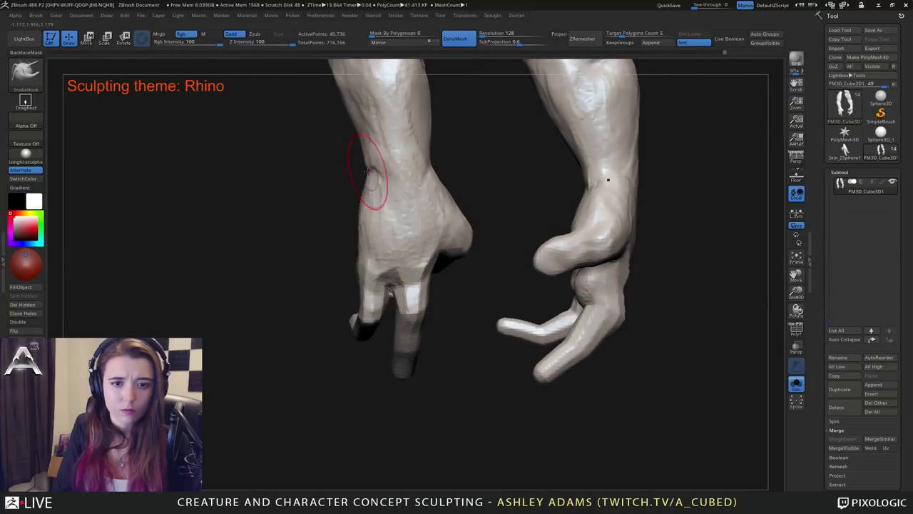
mouse_move(363, 173)
right_down()
mouse_move(434, 171)
mouse_move(363, 163)
right_up()
Build up the outer wrist, back of the hand and outer finger with the ClayBuildup brush.
key(space)
key(b)
key(c)
key(b)
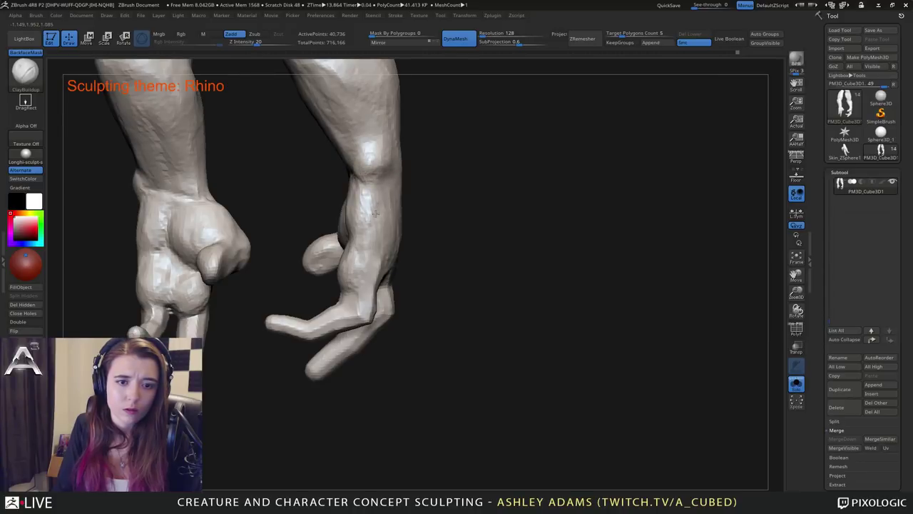
right_drag(396, 159, 373, 153)
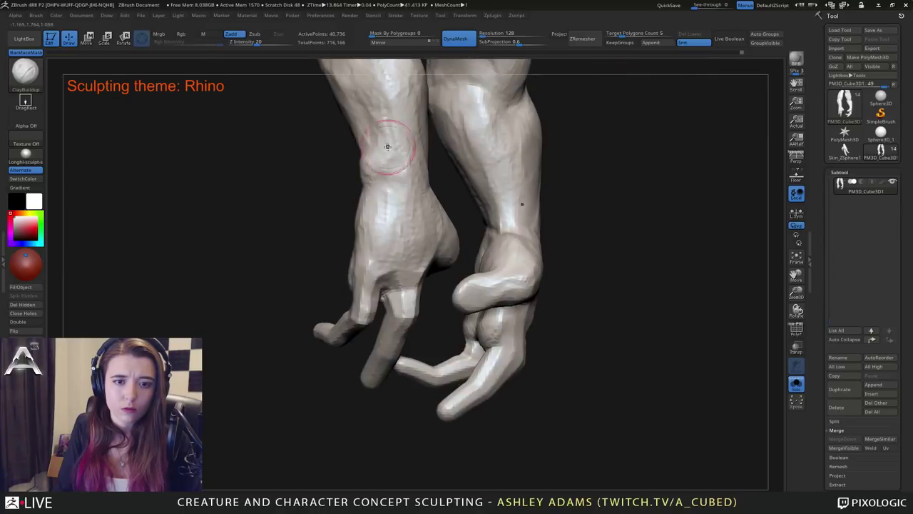
right_drag(395, 210, 420, 252)
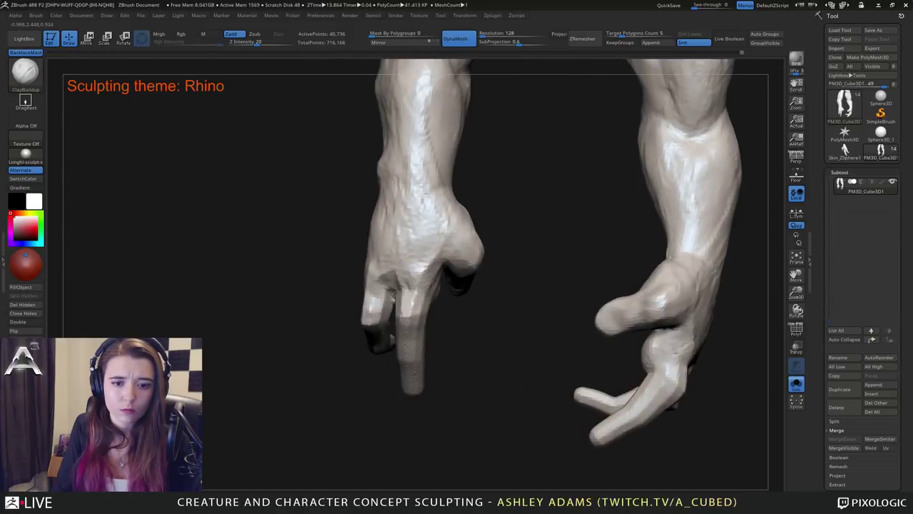
right_drag(414, 284, 361, 308)
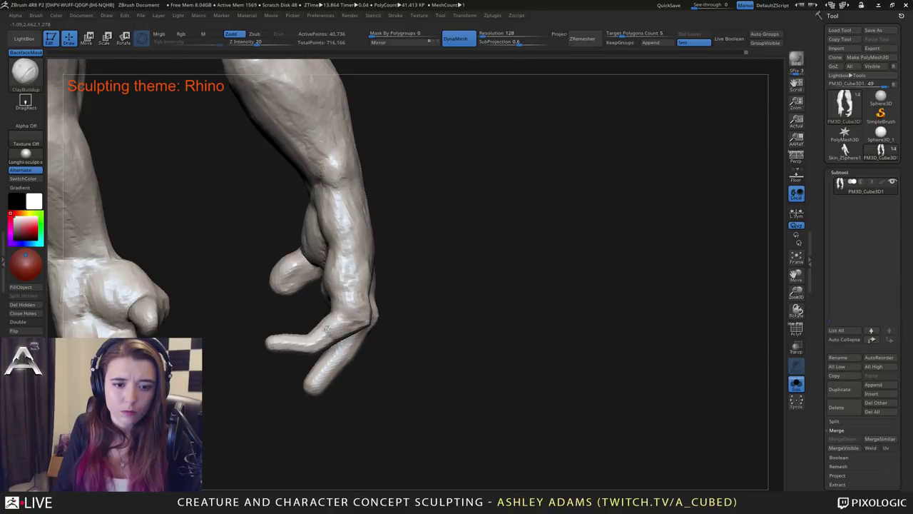
right_drag(360, 314, 365, 305)
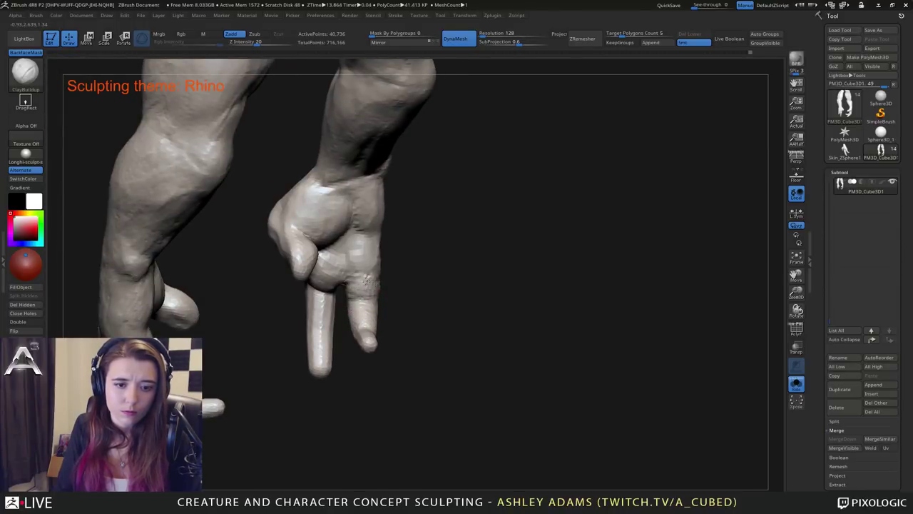
Carve joint creases across the palm side of the outer finger with the Dam Standard brush.
right_drag(356, 280, 346, 268)
key(b)
key(d)
key(s)
drag(357, 271, 390, 267)
right_drag(371, 270, 405, 255)
Reshape the outer finger into a thicker, curled form with the SnakeHook brush.
key(b)
key(s)
key(h)
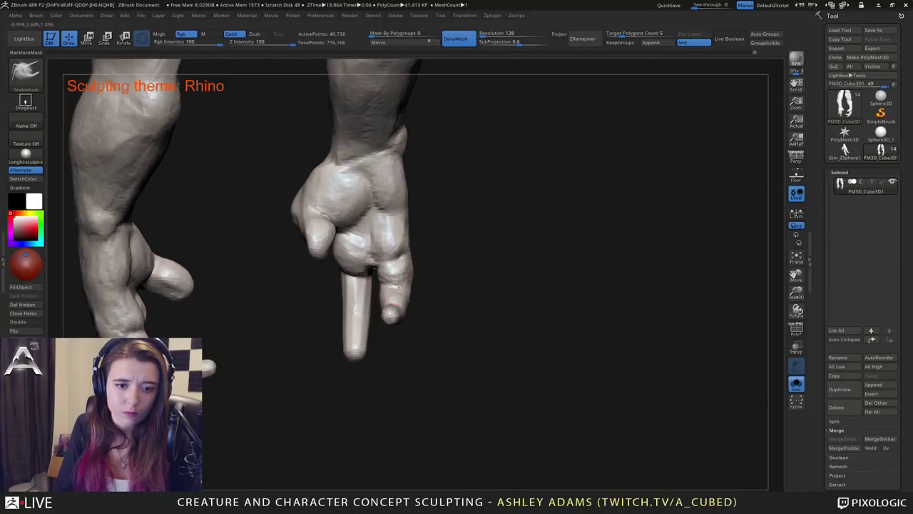
mouse_move(384, 286)
right_down()
mouse_move(382, 257)
mouse_move(428, 214)
mouse_move(399, 304)
right_up()
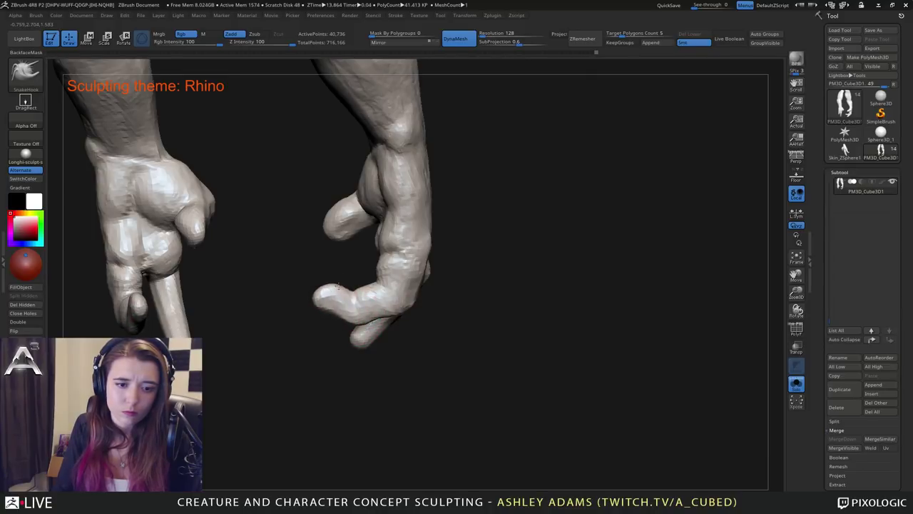
right_drag(366, 283, 378, 308)
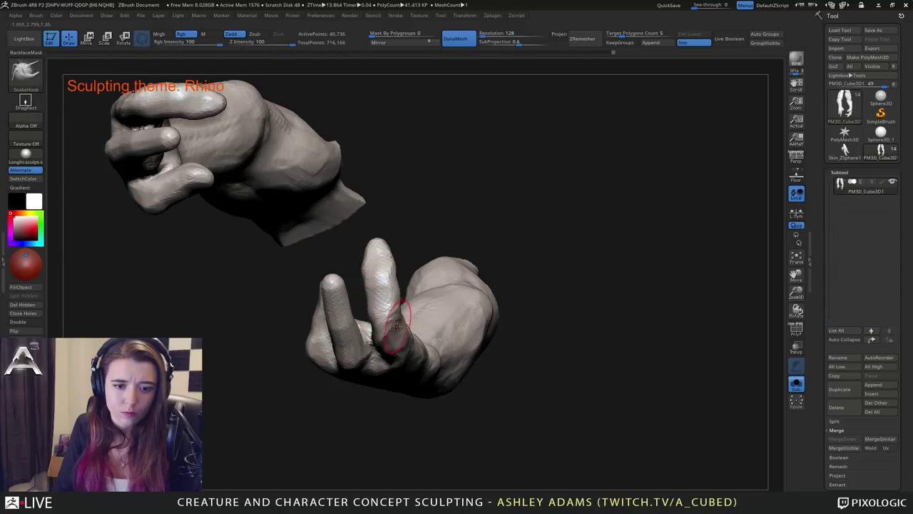
drag(394, 363, 356, 186)
mouse_move(382, 235)
mouse_down()
mouse_move(428, 246)
mouse_move(330, 308)
mouse_move(351, 270)
mouse_move(326, 255)
mouse_move(331, 272)
mouse_move(360, 250)
mouse_move(371, 274)
mouse_up()
Add volume to the outer finger and the area between the fingers with the ClayBuildup brush.
key(b)
key(c)
key(b)
drag(385, 306, 357, 243)
mouse_move(350, 286)
mouse_down()
mouse_move(418, 271)
mouse_move(435, 278)
mouse_move(428, 313)
mouse_up()
right_drag(373, 240, 335, 204)
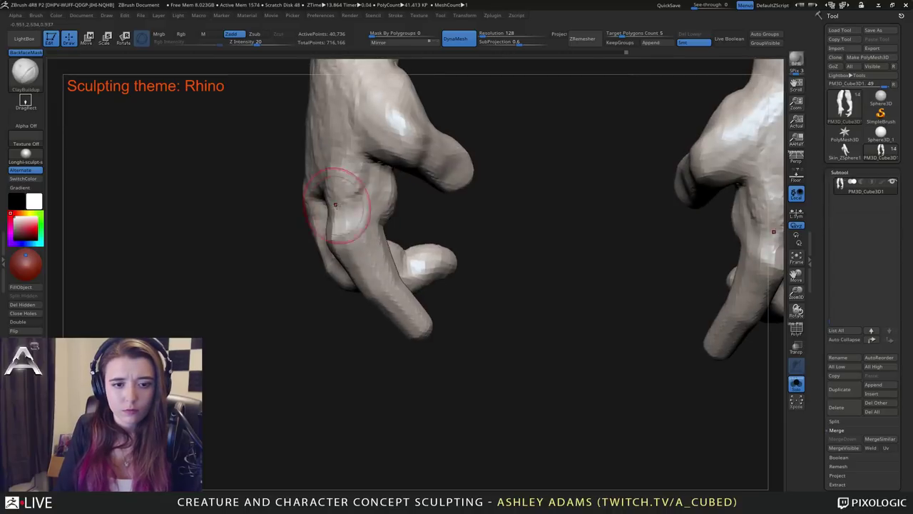
Build up the knuckles at the base of the fingers with ClayBuildup strokes.
drag(345, 204, 359, 227)
ctrl+right_drag(404, 254, 381, 231)
drag(381, 231, 346, 218)
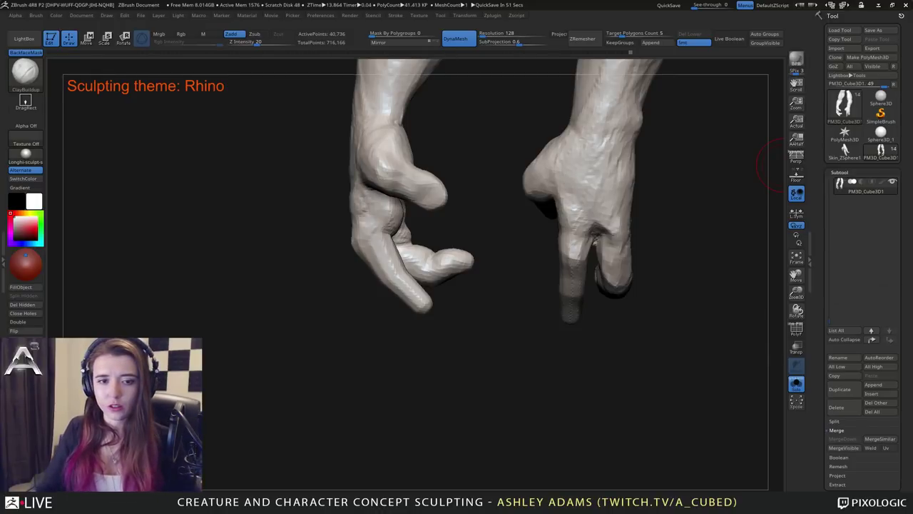
drag(335, 251, 439, 247)
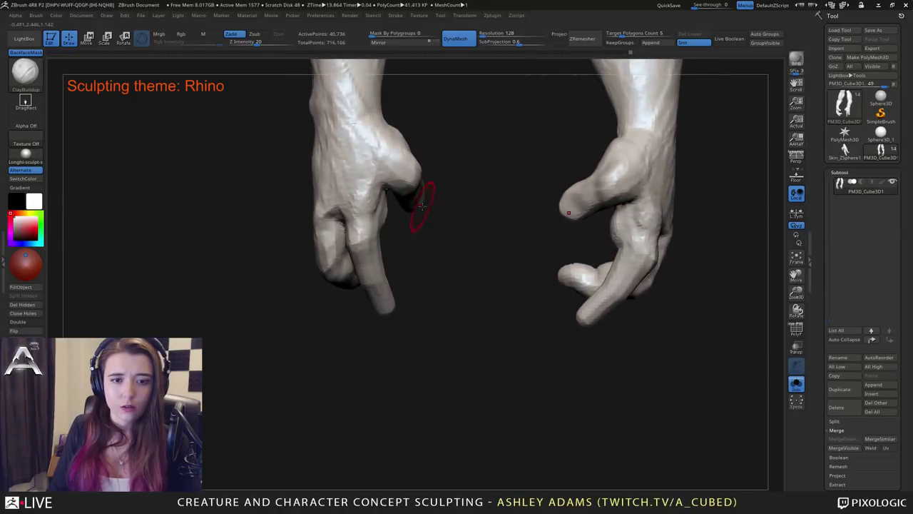
Reshape the thumb's tip and outline from several angles with the SnakeHook brush.
right_click(422, 206)
right_drag(435, 196, 418, 235)
key(b)
key(s)
key(h)
drag(418, 195, 419, 201)
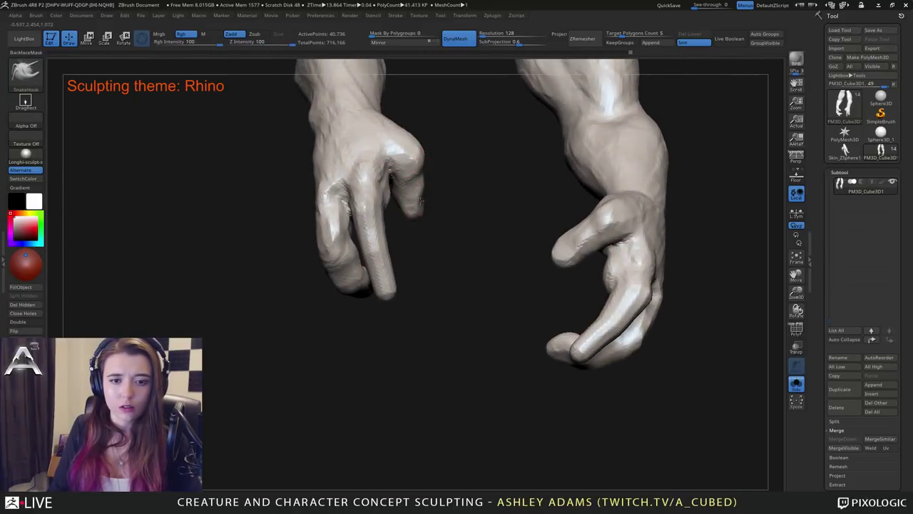
right_drag(457, 199, 357, 174)
mouse_move(417, 173)
mouse_down()
mouse_move(409, 174)
mouse_move(425, 171)
mouse_move(420, 214)
mouse_up()
right_drag(356, 217, 404, 225)
key(space)
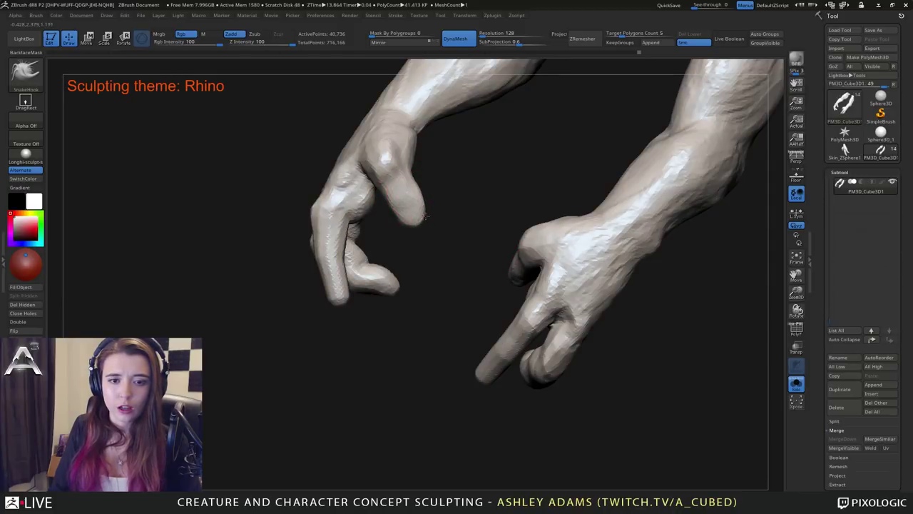
Adjust the thumb joint and the back of the hand with the SnakeHook brush.
right_drag(416, 221, 357, 219)
key(space)
mouse_move(393, 169)
mouse_down()
mouse_move(401, 168)
mouse_move(370, 132)
mouse_up()
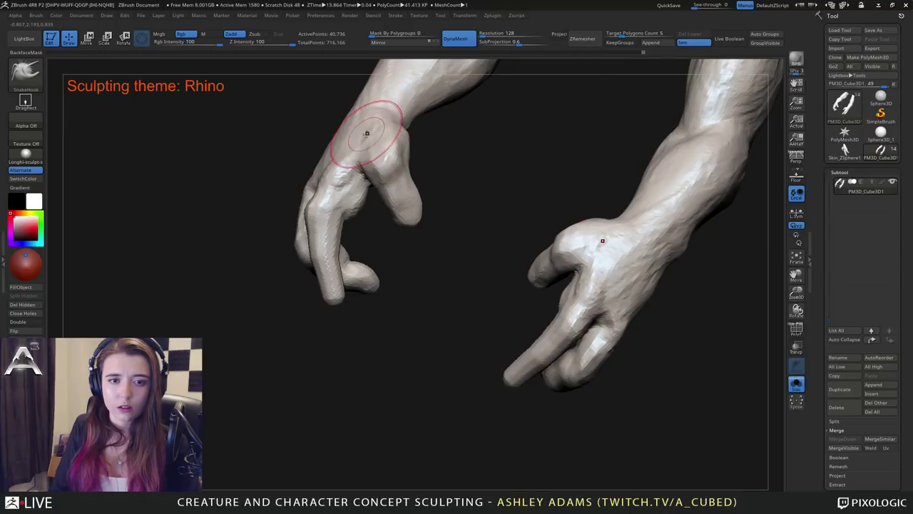
right_drag(351, 127, 332, 136)
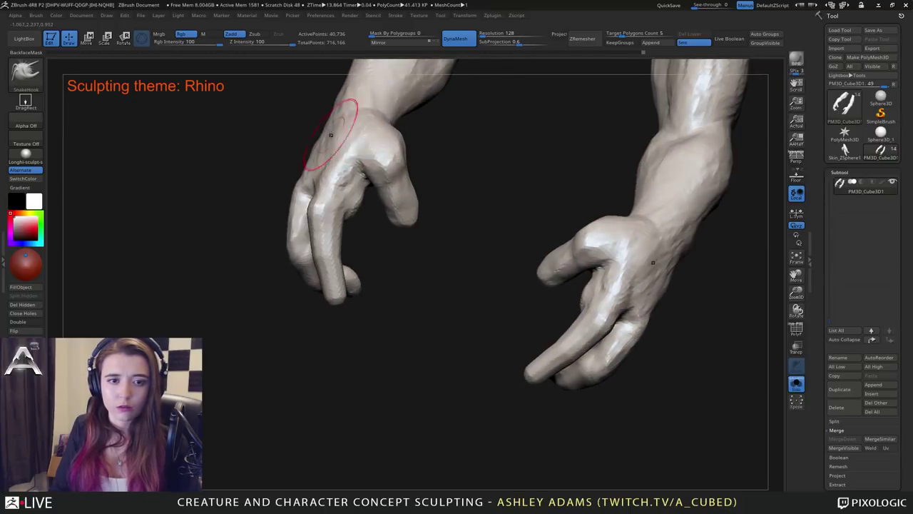
drag(326, 138, 319, 134)
right_drag(335, 129, 303, 139)
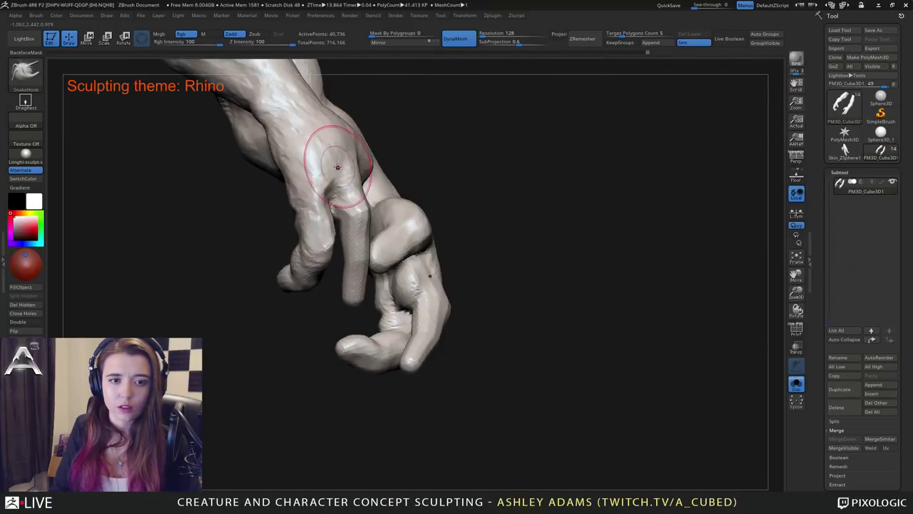
Reposition the knuckle and reshape the long inner finger's profile with the SnakeHook brush.
mouse_move(345, 165)
right_down()
mouse_move(359, 179)
mouse_move(344, 167)
right_up()
key(space)
drag(351, 175, 336, 187)
mouse_move(336, 187)
right_down()
mouse_move(322, 192)
mouse_move(350, 187)
right_up()
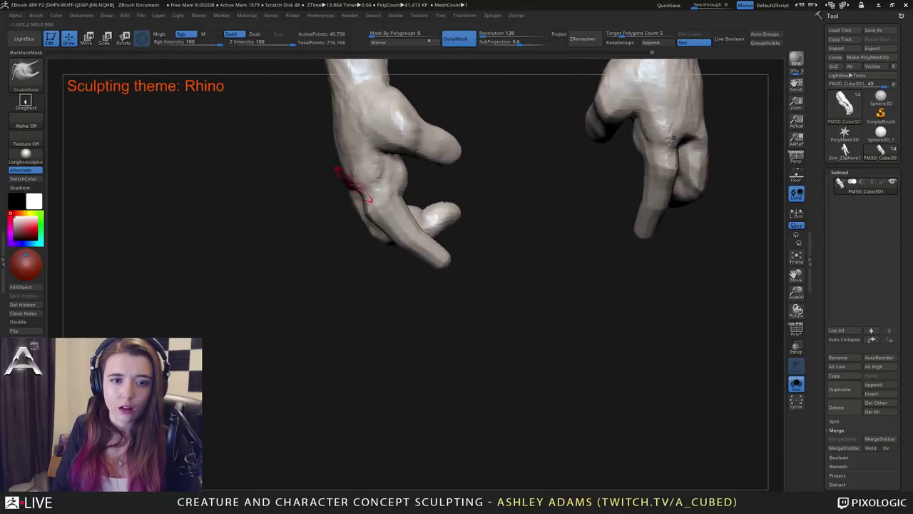
key(space)
mouse_move(369, 208)
mouse_down()
mouse_move(386, 210)
mouse_move(392, 230)
mouse_up()
right_drag(418, 244, 411, 255)
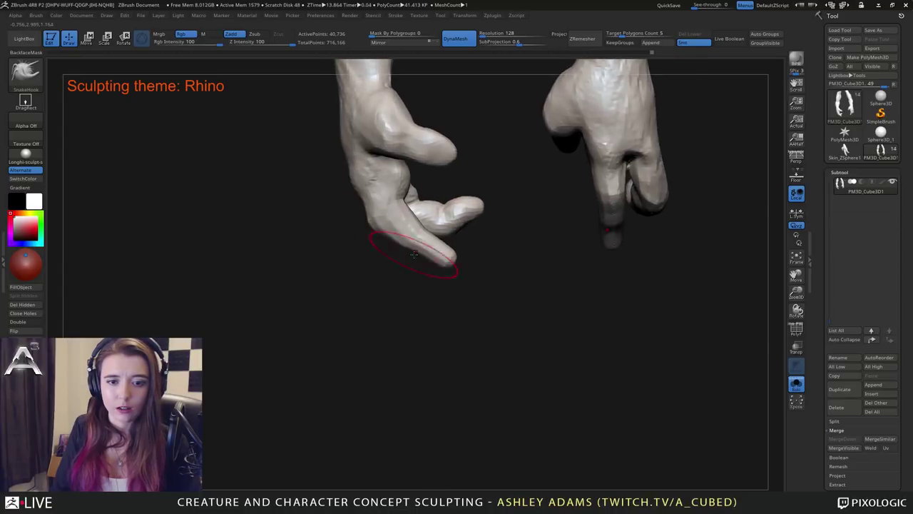
drag(414, 247, 437, 266)
Refine the outer finger and the knuckles around the finger gap with the SnakeHook brush.
alt+right_drag(430, 261, 448, 326)
right_drag(448, 325, 342, 324)
right_click(378, 207)
mouse_move(342, 214)
right_down()
mouse_move(378, 207)
mouse_move(344, 218)
mouse_move(352, 227)
mouse_move(346, 207)
mouse_move(330, 210)
mouse_move(335, 228)
right_up()
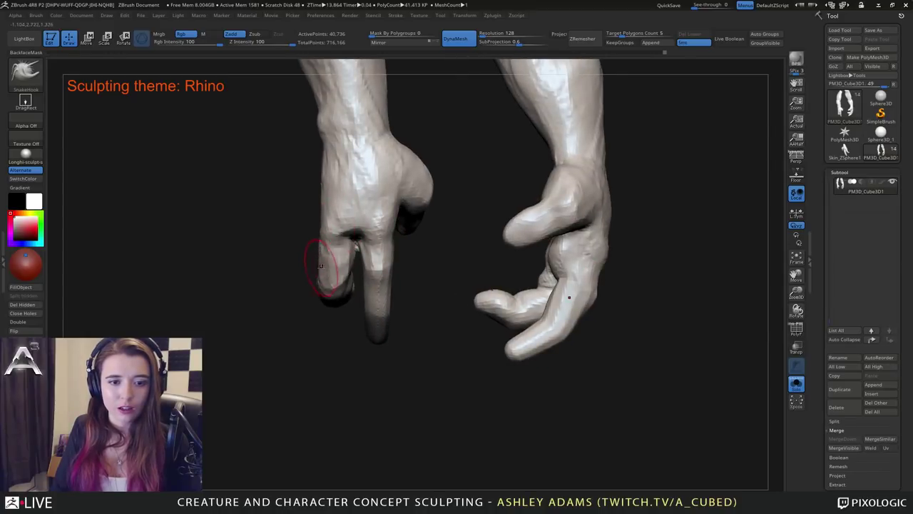
right_drag(320, 260, 340, 266)
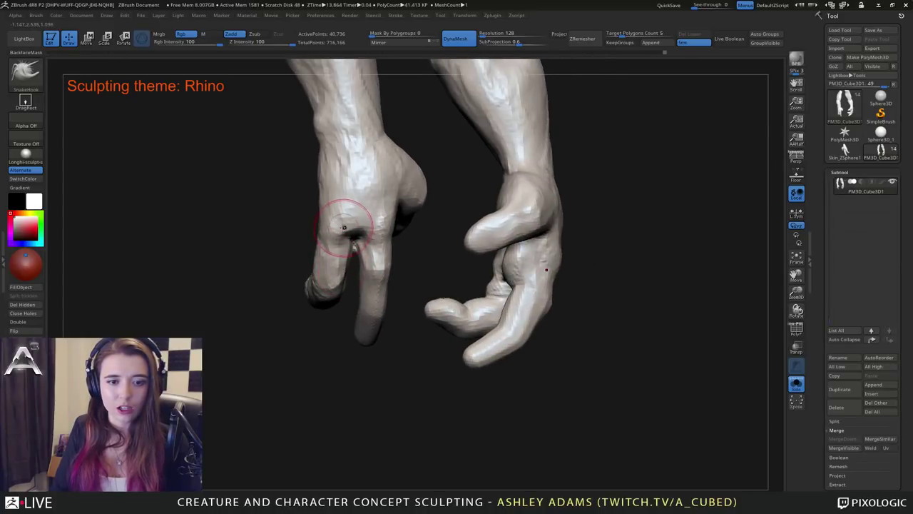
mouse_move(381, 229)
right_down()
mouse_move(396, 233)
mouse_move(371, 279)
mouse_move(378, 265)
mouse_move(364, 265)
mouse_move(398, 214)
mouse_move(364, 257)
mouse_move(354, 238)
mouse_move(345, 240)
mouse_move(359, 204)
mouse_move(394, 211)
right_up()
Thicken the inner finger and build up its joints and palm-side pads with the ClayBuildup brush.
key(b)
key(c)
key(b)
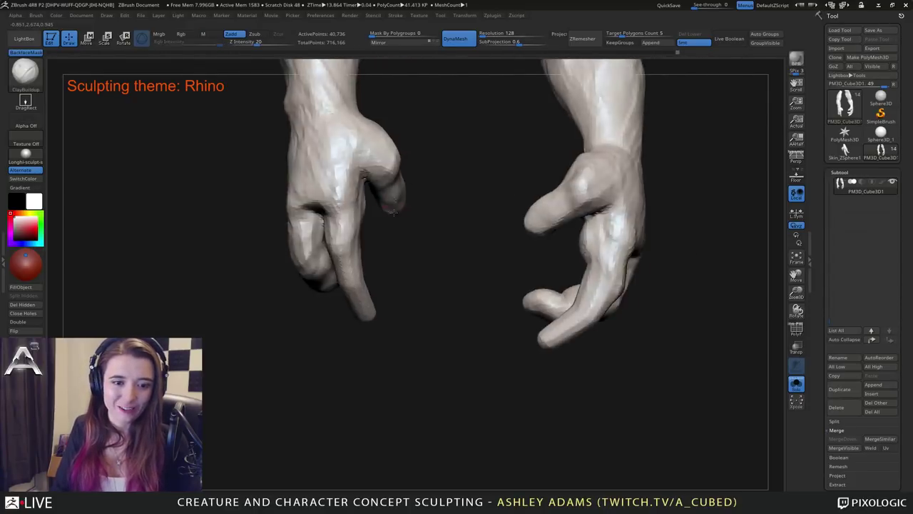
mouse_move(323, 207)
right_down()
mouse_move(316, 258)
mouse_move(337, 254)
mouse_move(364, 214)
mouse_move(369, 226)
mouse_move(359, 239)
right_up()
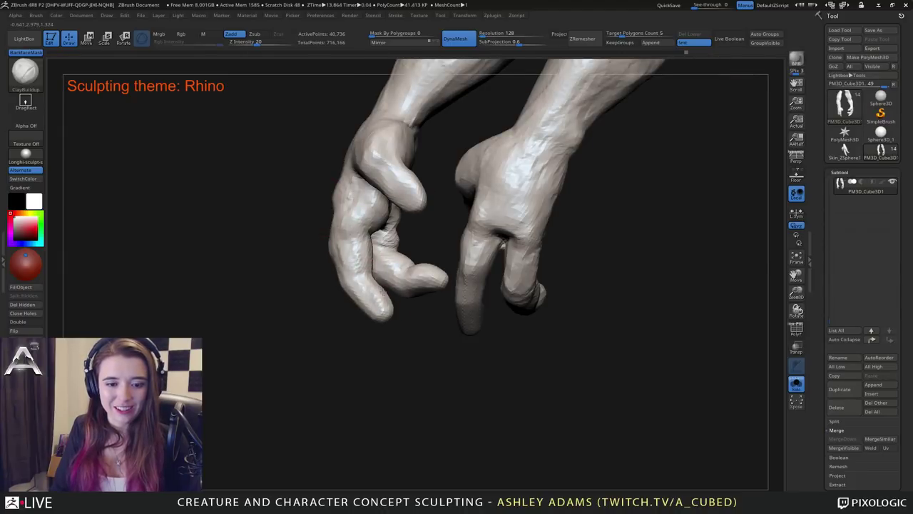
mouse_move(364, 277)
right_down()
mouse_move(362, 288)
mouse_move(377, 300)
mouse_move(367, 268)
mouse_move(389, 206)
mouse_move(367, 191)
right_up()
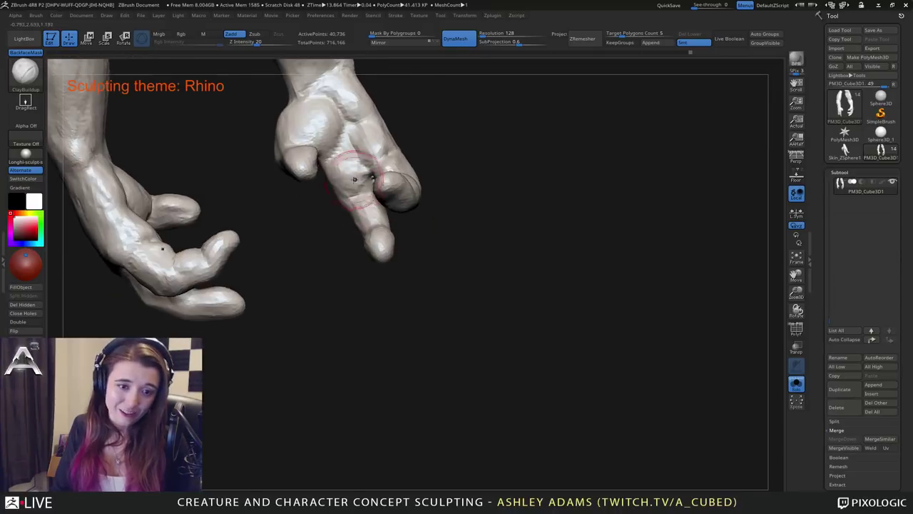
Bend and reshape the inner finger's end segment with the SnakeHook brush.
key(b)
key(s)
key(h)
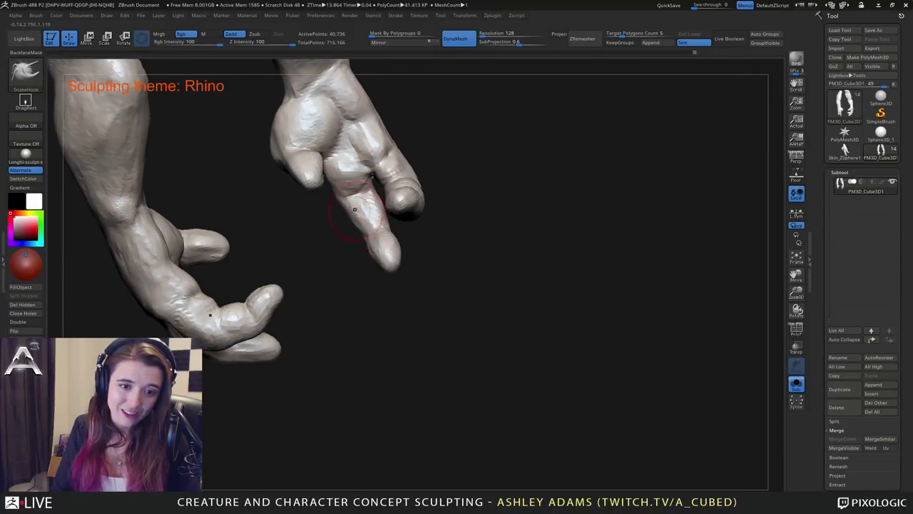
right_drag(369, 234, 381, 219)
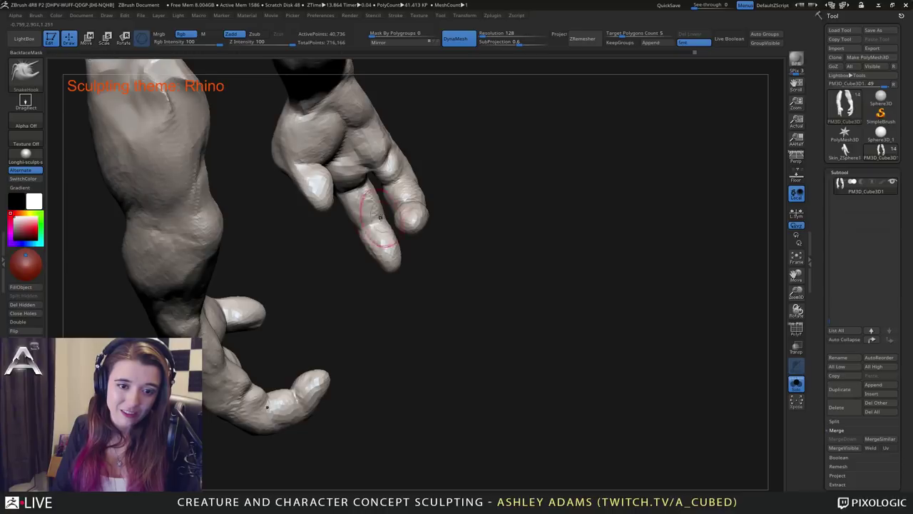
right_drag(374, 255, 441, 249)
drag(442, 245, 439, 248)
mouse_move(432, 255)
right_down()
mouse_move(445, 258)
mouse_move(436, 261)
right_up()
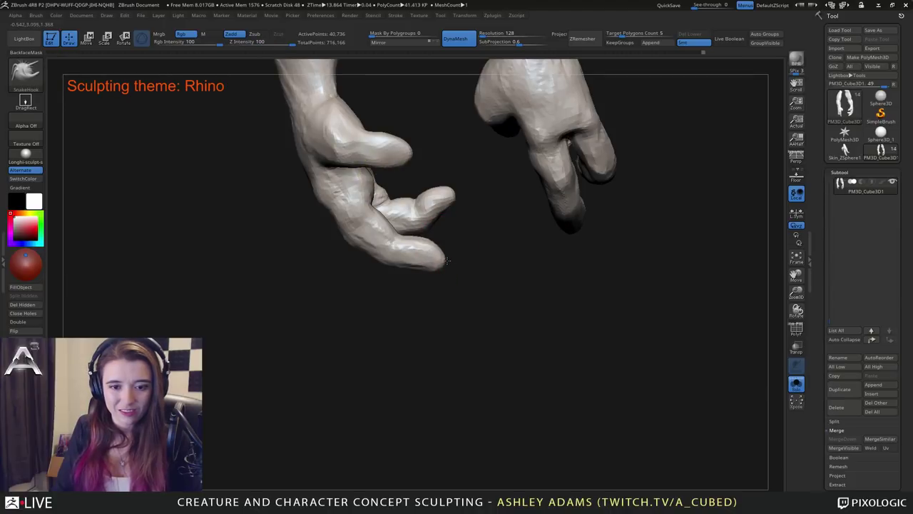
Adjust the finger's end segment with the SnakeHook brush and build up the palm at the finger base with ClayBuildup.
drag(435, 245, 429, 237)
right_drag(423, 230, 354, 213)
mouse_move(420, 171)
right_down()
mouse_move(355, 201)
mouse_move(328, 188)
mouse_move(301, 201)
mouse_move(300, 225)
right_up()
key(space)
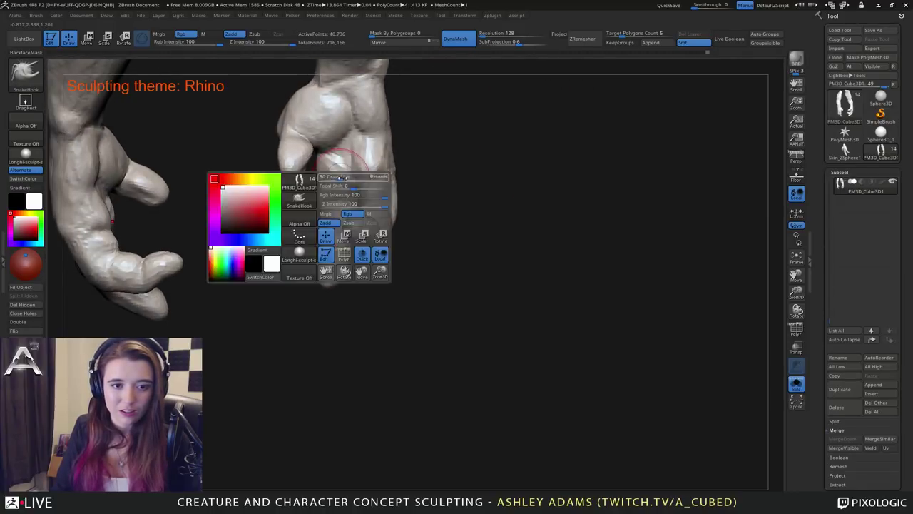
right_drag(343, 178, 344, 182)
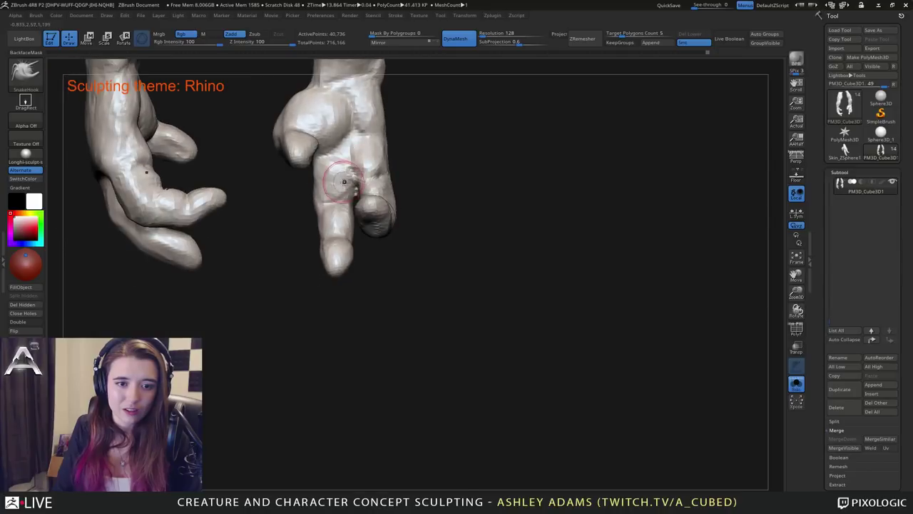
key(b)
key(c)
key(b)
drag(331, 174, 332, 188)
Carve a crease along the inner palm toward the finger gap with the DamStandard brush.
mouse_move(352, 187)
right_down()
mouse_move(361, 207)
mouse_move(333, 184)
mouse_move(325, 163)
mouse_move(392, 164)
right_up()
key(b)
key(d)
key(s)
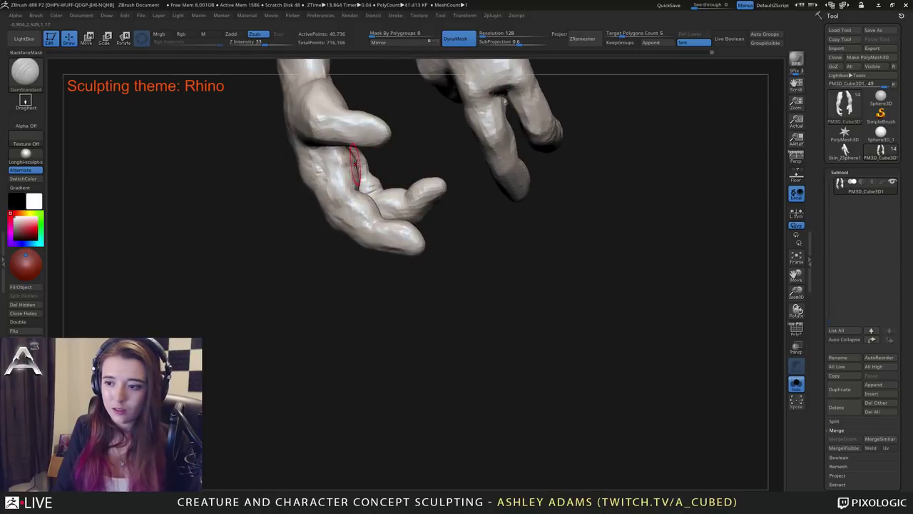
alt+right_drag(283, 140, 332, 187)
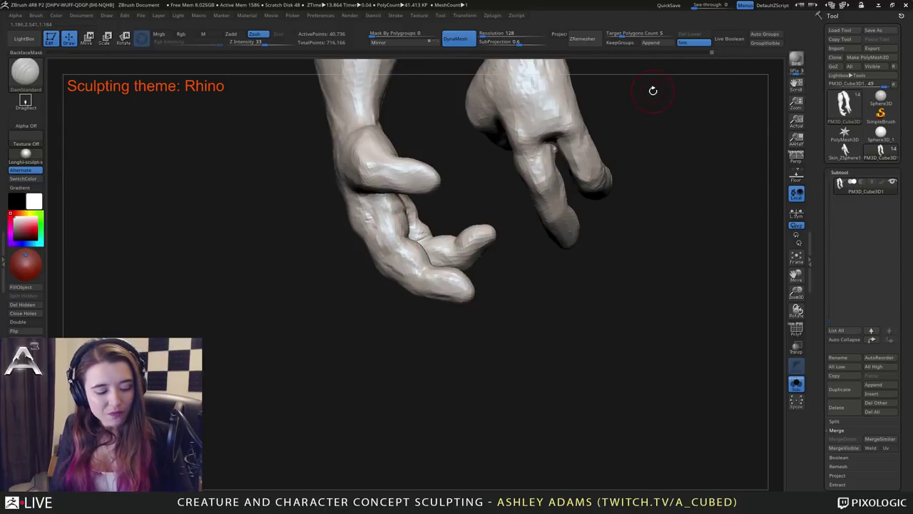
drag(650, 93, 603, 94)
Reshape the palm edge beside the finger gap with the SnakeHook brush.
right_drag(355, 208, 360, 208)
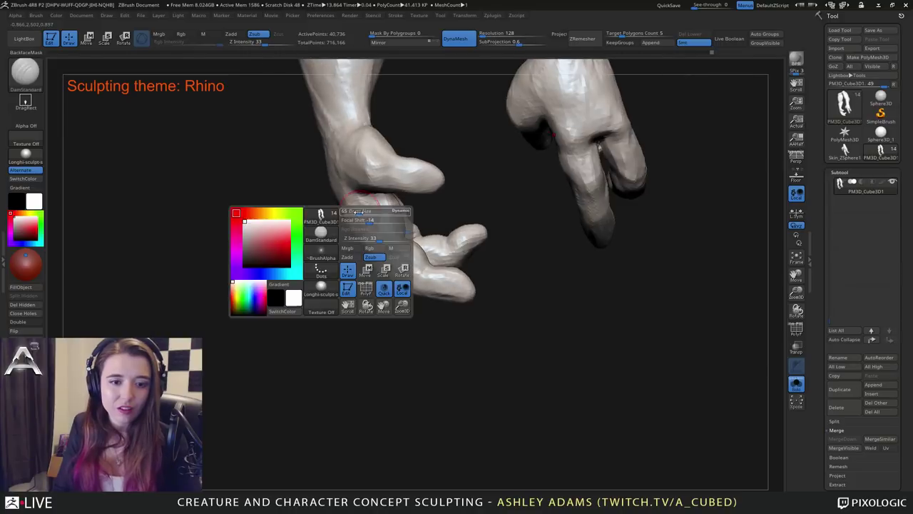
key(b)
key(s)
key(h)
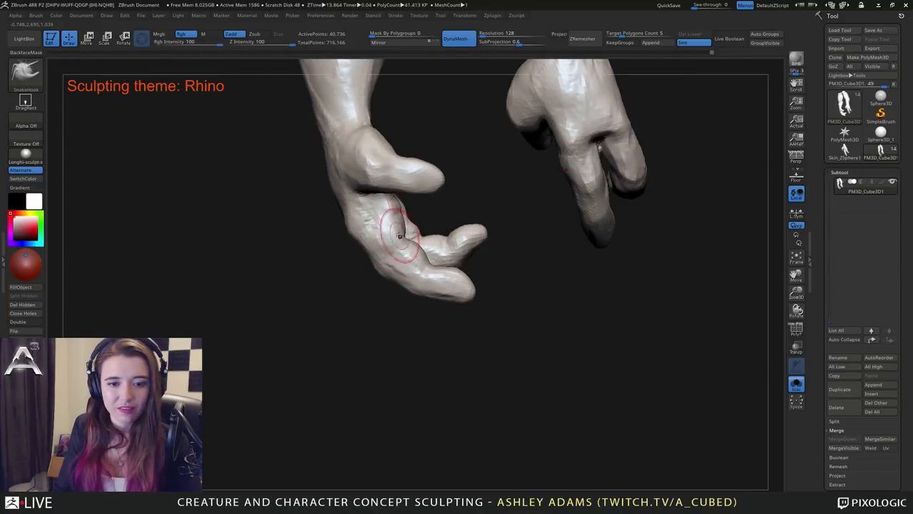
drag(400, 226, 396, 208)
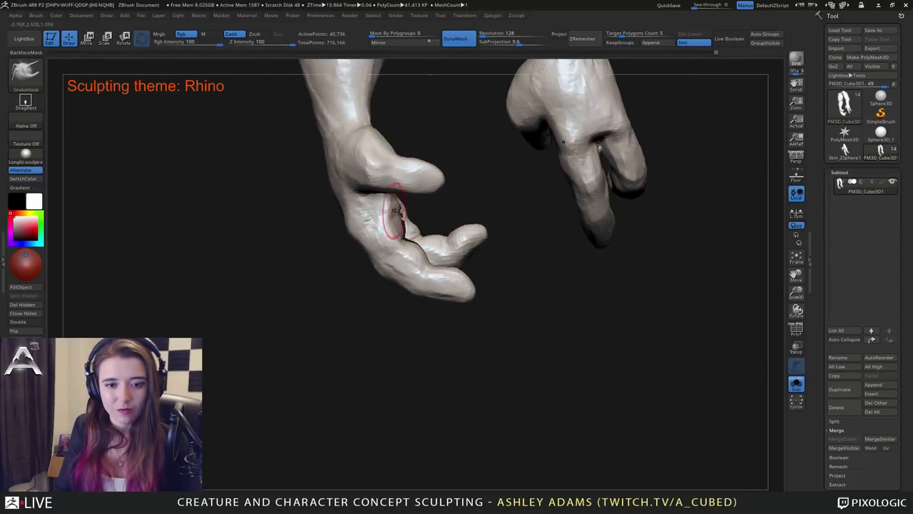
drag(464, 212, 346, 218)
drag(418, 215, 422, 224)
drag(341, 223, 421, 229)
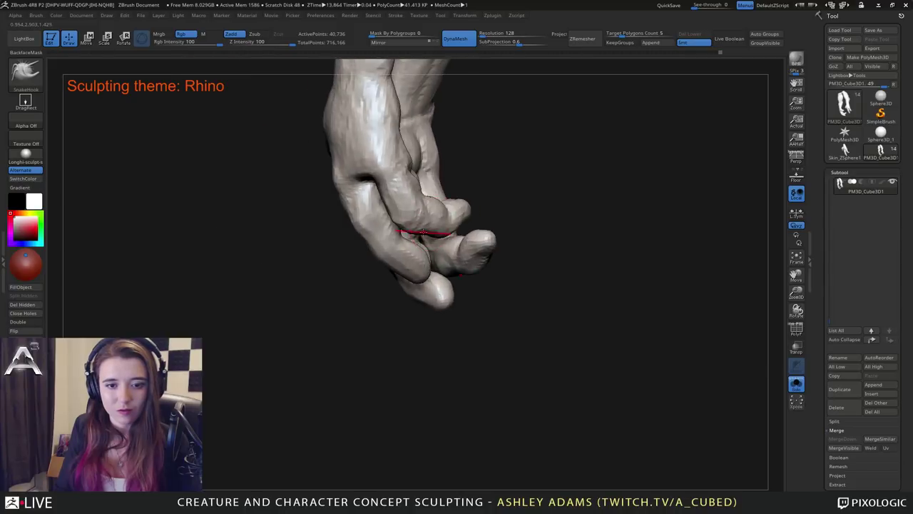
Refine the finger gap and pull out the outer heel of the palm with an enlarged SnakeHook brush.
right_drag(422, 231, 345, 228)
alt+right_drag(572, 132, 420, 271)
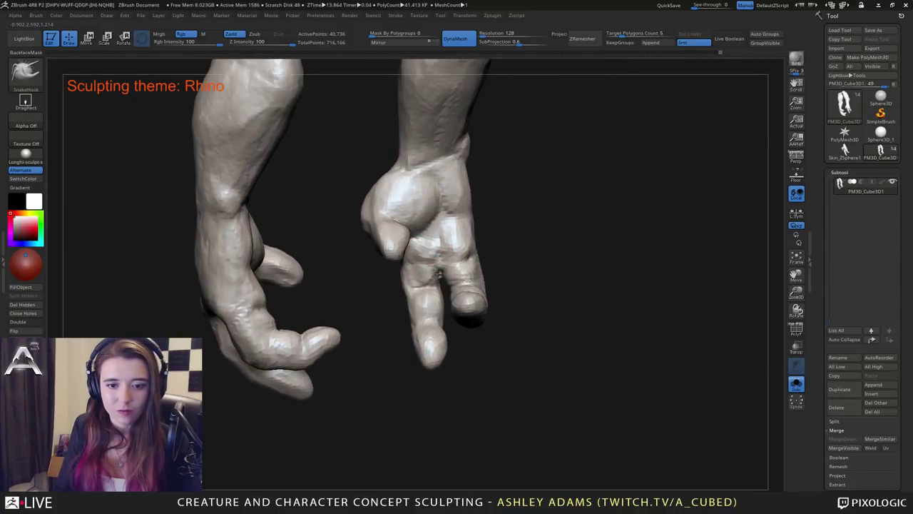
mouse_move(439, 273)
mouse_down()
mouse_move(402, 255)
mouse_move(438, 244)
mouse_move(469, 153)
mouse_up()
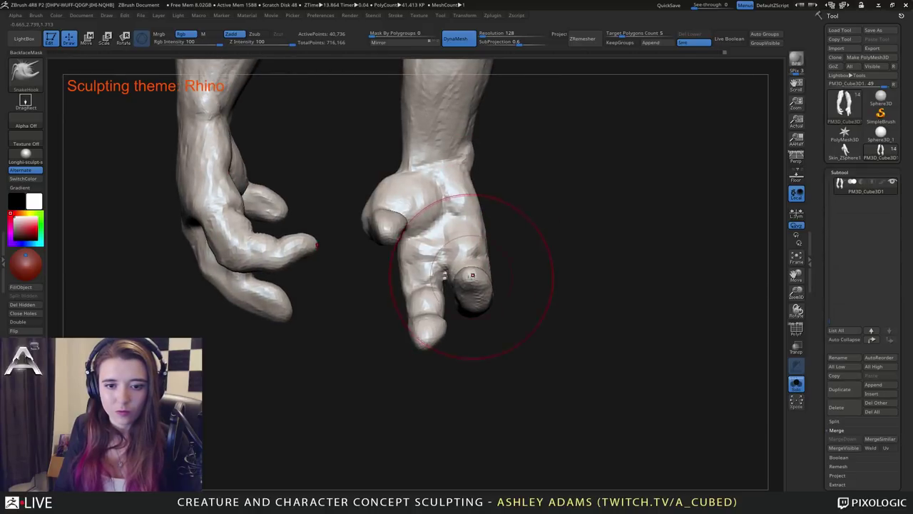
key(space)
drag(467, 174, 489, 228)
drag(435, 198, 436, 211)
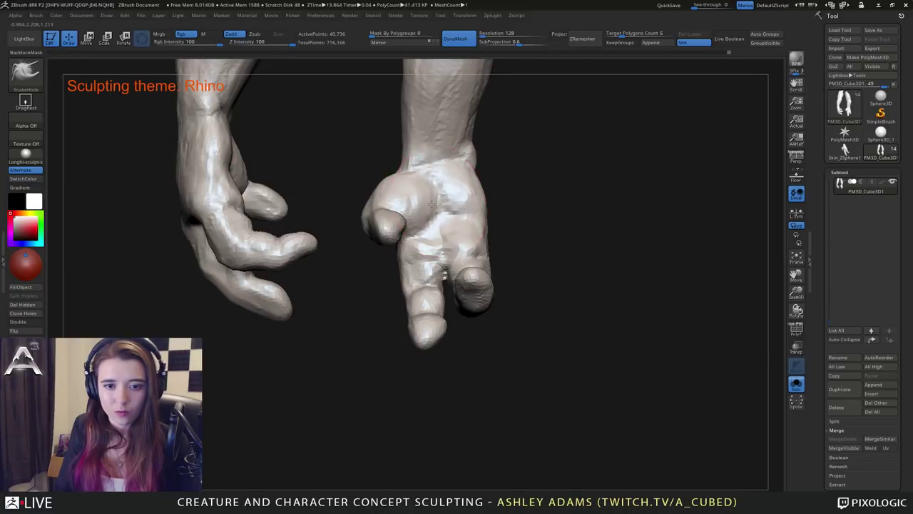
Reshape the thumb tip from the fingertip end of the hand with the SnakeHook brush.
mouse_move(442, 189)
right_down()
mouse_move(420, 242)
mouse_move(431, 223)
mouse_move(415, 187)
mouse_move(434, 179)
mouse_move(426, 148)
mouse_move(432, 245)
mouse_move(442, 234)
right_up()
right_click(431, 223)
key(b)
key(c)
key(b)
key(b)
key(s)
key(h)
drag(442, 235, 443, 231)
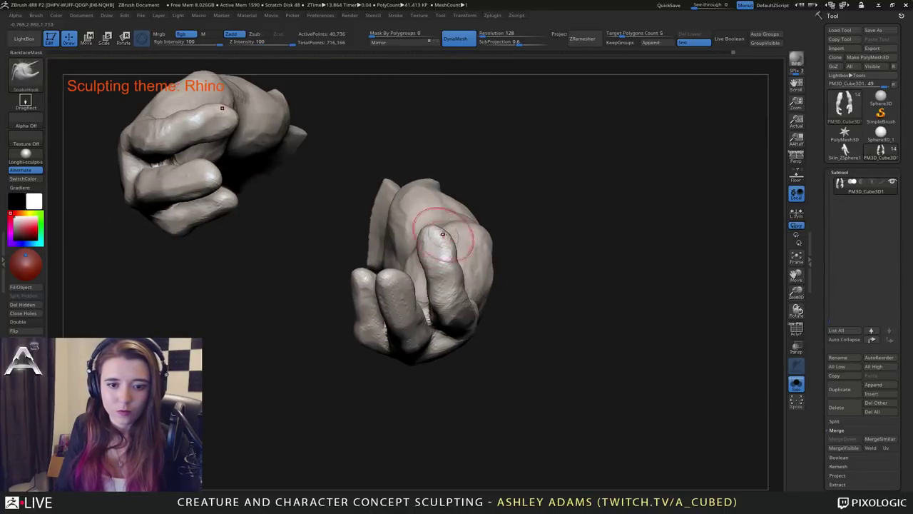
Check the arms' overall silhouette and turn off Solo mode to bring back the whole creature.
ctrl+right_drag(452, 293, 437, 231)
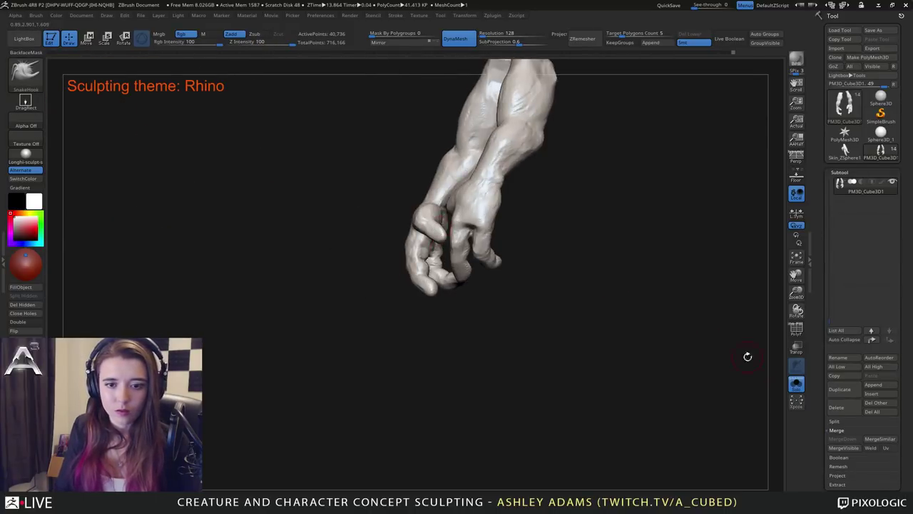
right_drag(747, 356, 528, 228)
key(b)
key(c)
key(b)
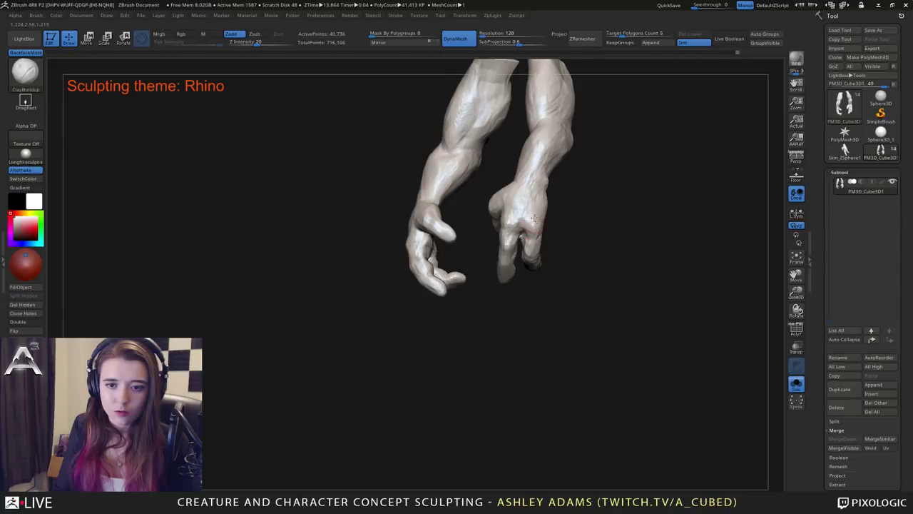
right_drag(534, 220, 528, 215)
mouse_move(582, 203)
right_down()
mouse_move(528, 193)
mouse_move(546, 182)
right_up()
click(796, 383)
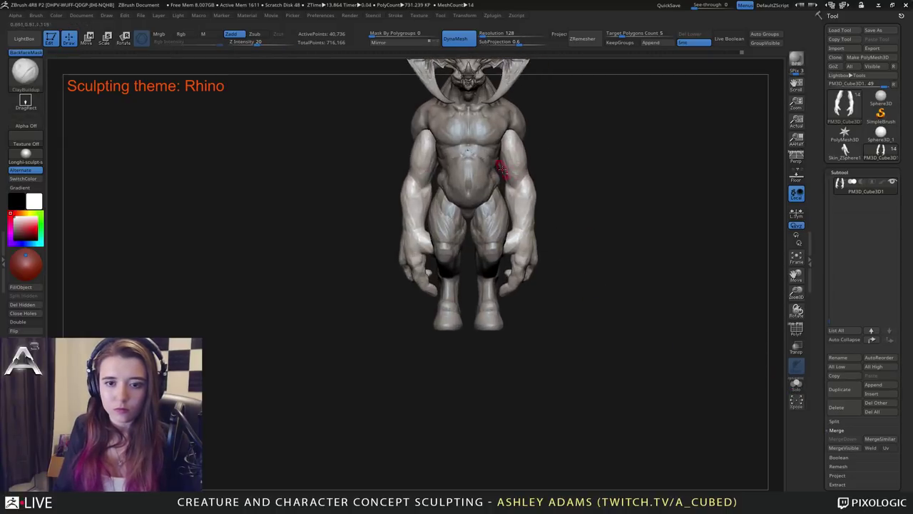
Mask both hands up to the wrists and invert the mask to leave only the hands editable.
right_drag(621, 221, 372, 242)
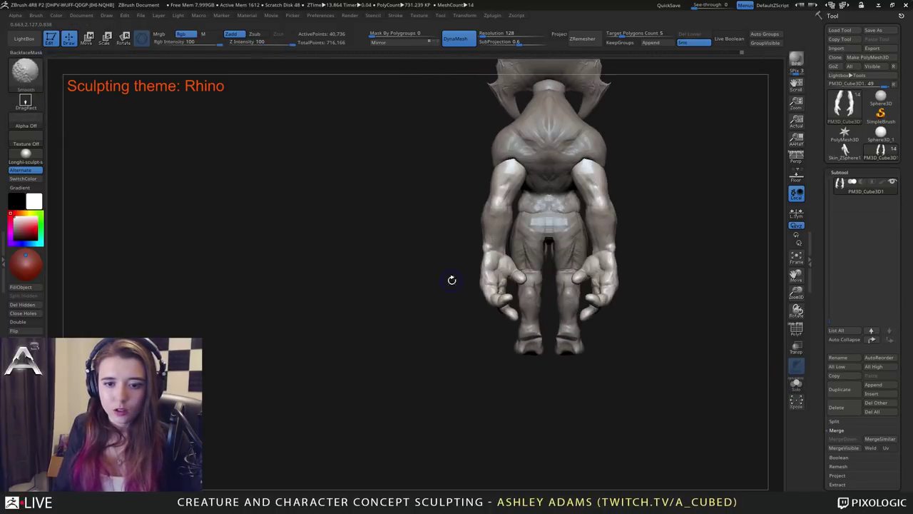
mouse_move(453, 318)
ctrl+mouse_down()
mouse_move(554, 301)
mouse_move(502, 249)
mouse_move(458, 263)
ctrl+mouse_up()
right_drag(532, 246, 685, 251)
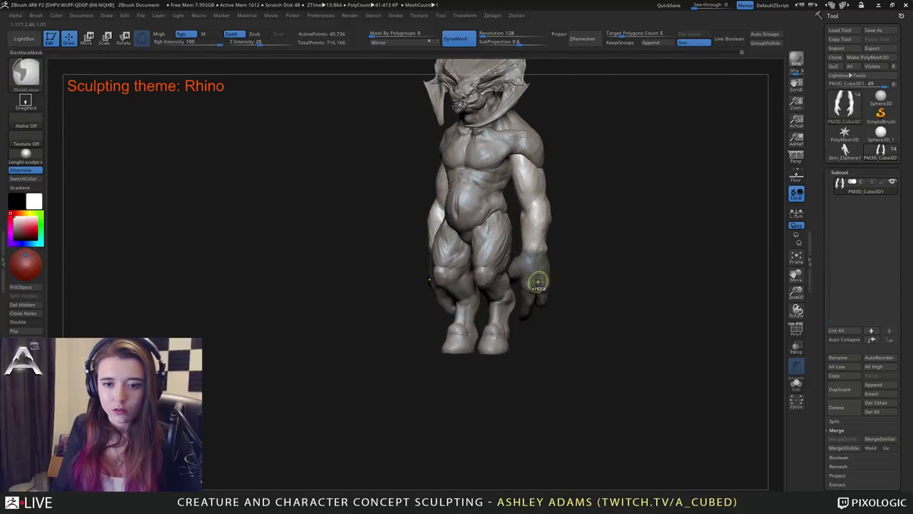
shift+right_drag(539, 264, 555, 245)
ctrl+click(612, 275)
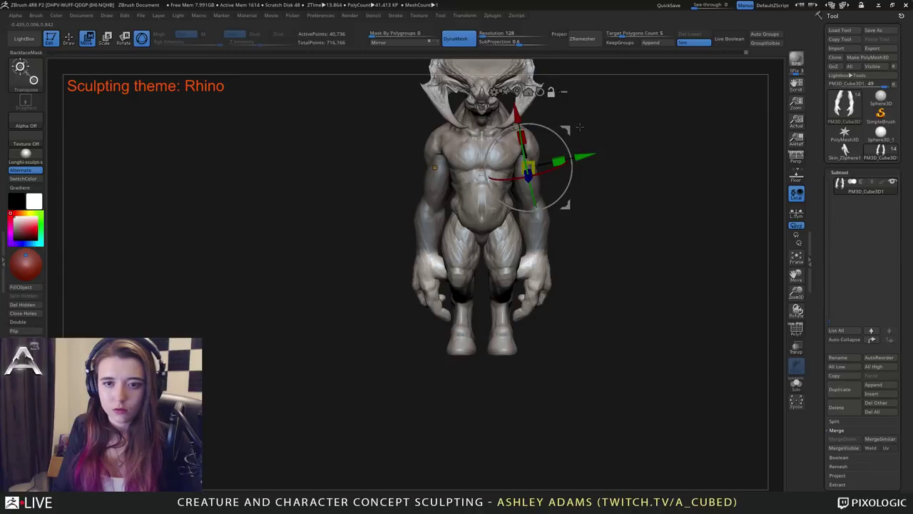
Place the transform gizmo at the wrist, reset its orientation and shorten the unmasked hands vertically.
alt+drag(565, 132, 571, 225)
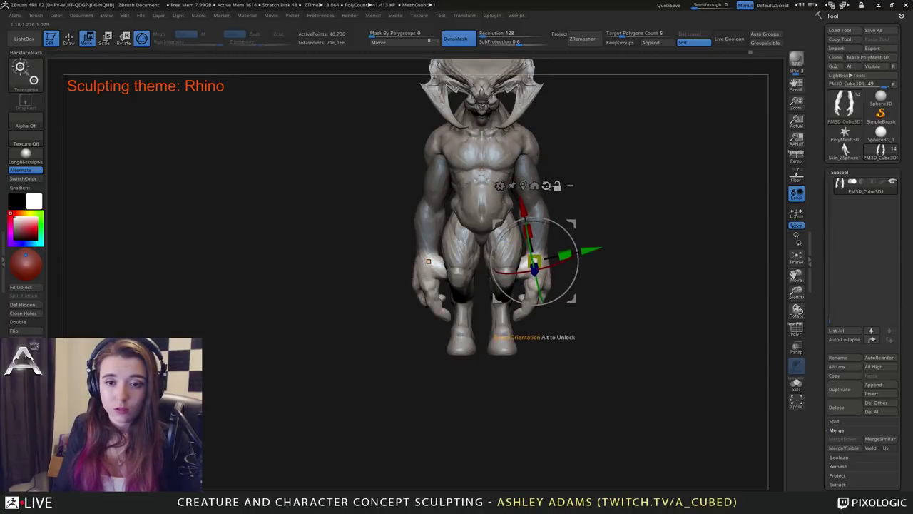
alt+click(547, 185)
drag(539, 257, 578, 224)
shift+drag(645, 232, 606, 222)
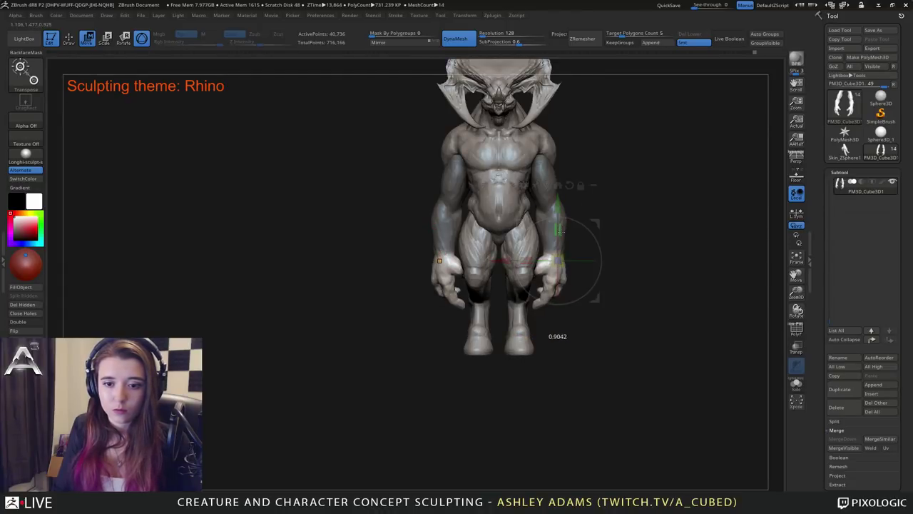
drag(622, 237, 622, 213)
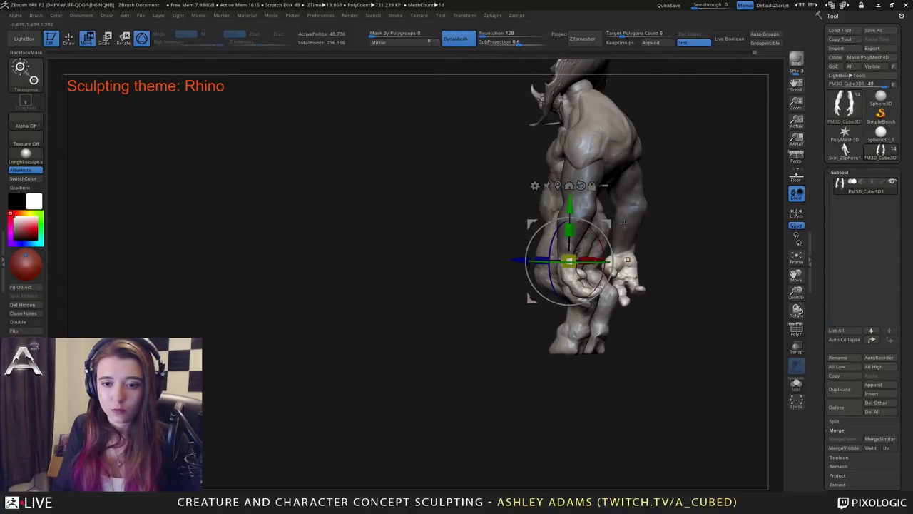
Rotate the unmasked hands at the wrists, clear the mask and return to Draw mode.
drag(611, 278, 584, 279)
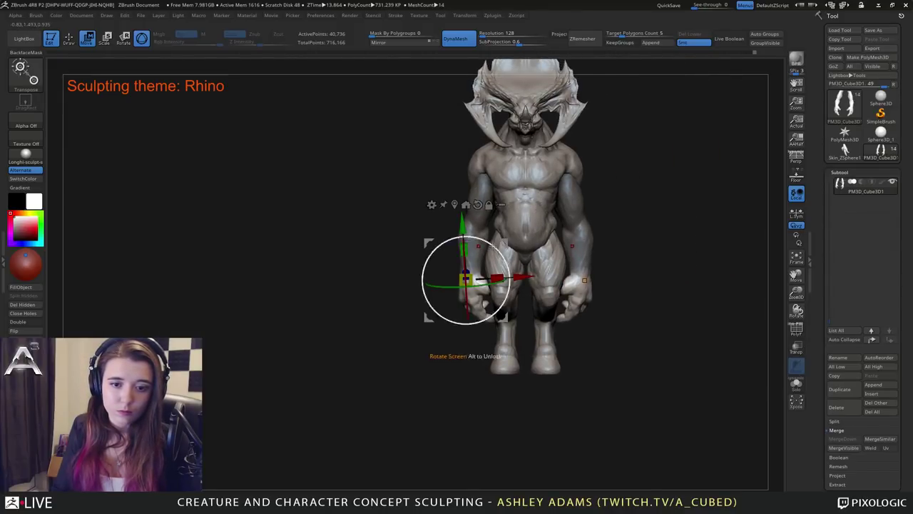
drag(485, 282, 496, 278)
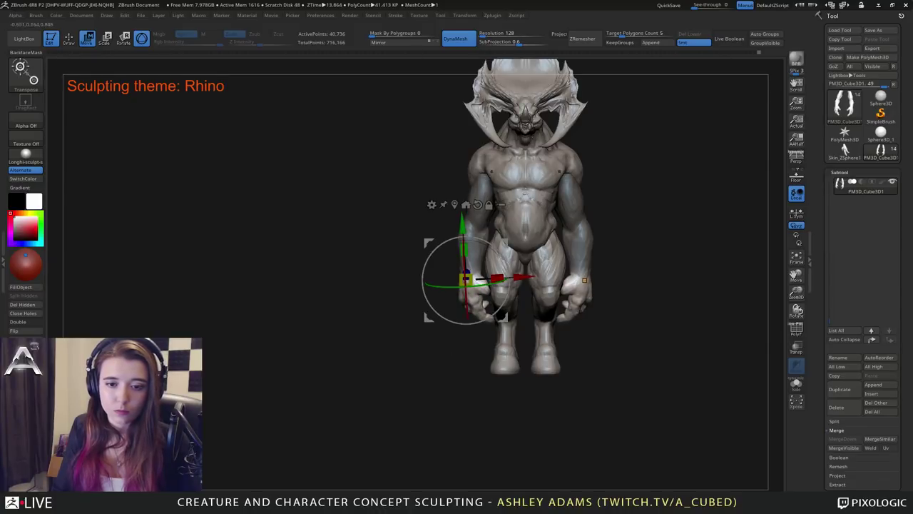
drag(432, 214, 618, 225)
key(q)
Adjust the thumb's placement against the body with the SnakeHook brush.
mouse_move(597, 260)
mouse_down()
mouse_move(621, 306)
mouse_move(584, 294)
mouse_move(595, 271)
mouse_move(543, 264)
mouse_move(606, 236)
mouse_move(493, 288)
mouse_up()
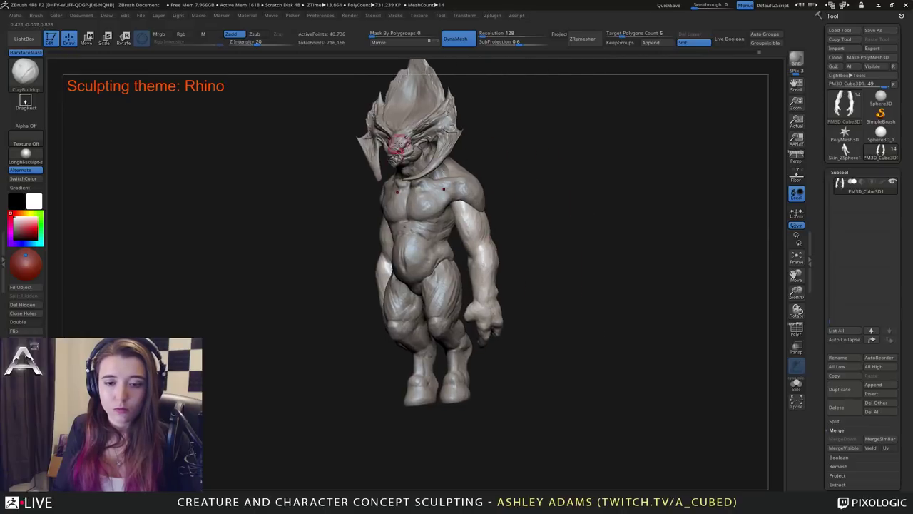
mouse_move(493, 289)
right_down()
mouse_move(483, 290)
mouse_move(492, 306)
right_up()
ctrl+right_drag(492, 306, 440, 357)
key(space)
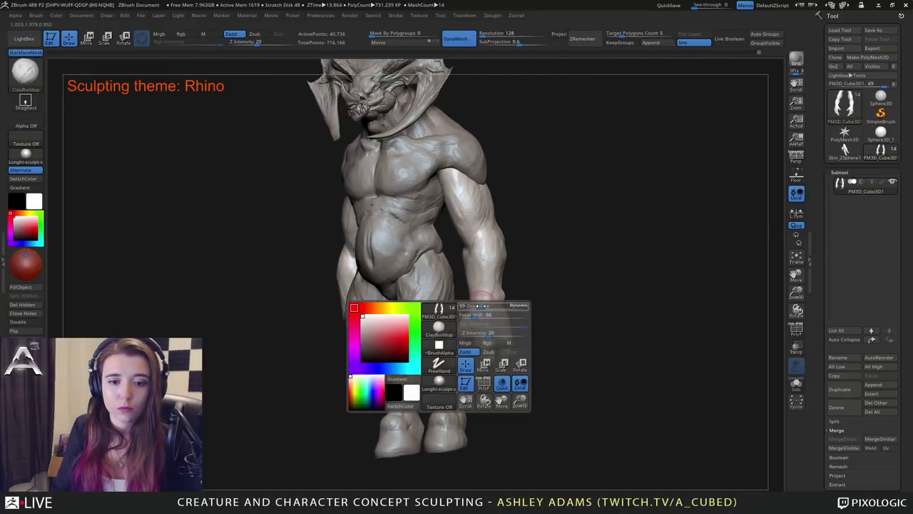
click(472, 326)
right_drag(471, 326, 471, 296)
key(b)
key(s)
key(h)
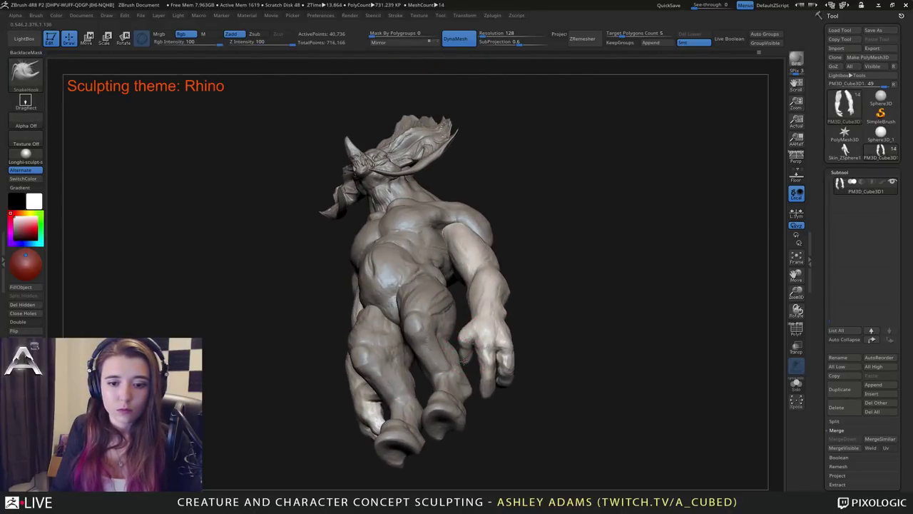
mouse_move(463, 361)
mouse_down()
mouse_move(477, 341)
mouse_move(469, 324)
mouse_move(494, 331)
mouse_move(466, 330)
mouse_move(471, 302)
mouse_up()
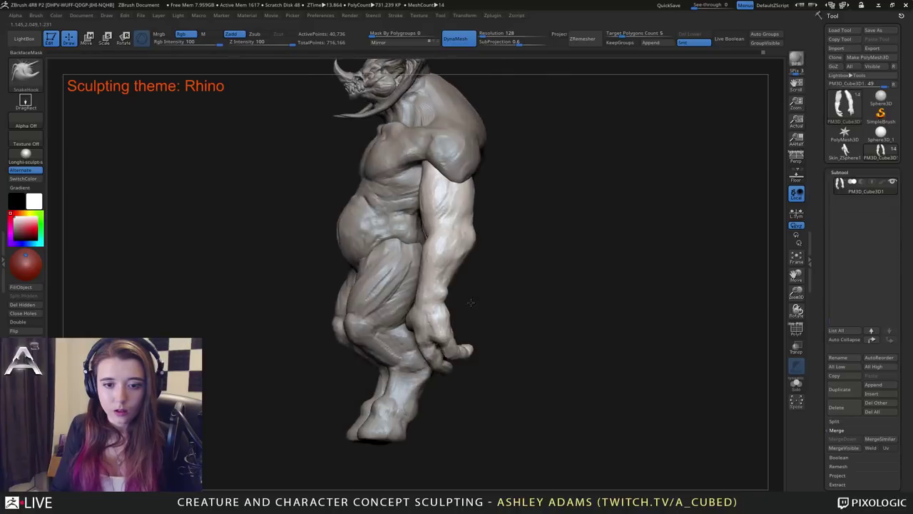
Refine the wrist and lower forearm contour from the side and back with the SnakeHook brush.
right_drag(471, 303, 391, 342)
right_click(409, 345)
mouse_move(456, 305)
mouse_down()
mouse_move(437, 298)
mouse_move(453, 289)
mouse_up()
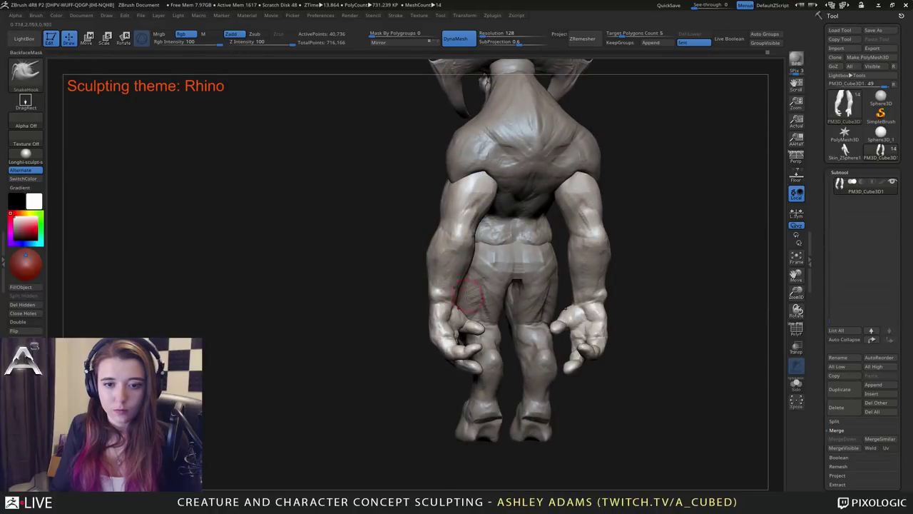
mouse_move(474, 295)
ctrl+right_down()
mouse_move(456, 246)
mouse_move(469, 241)
mouse_move(451, 246)
mouse_move(462, 234)
mouse_move(443, 245)
mouse_move(506, 246)
ctrl+right_up()
right_click(469, 241)
right_click(451, 246)
right_click(443, 244)
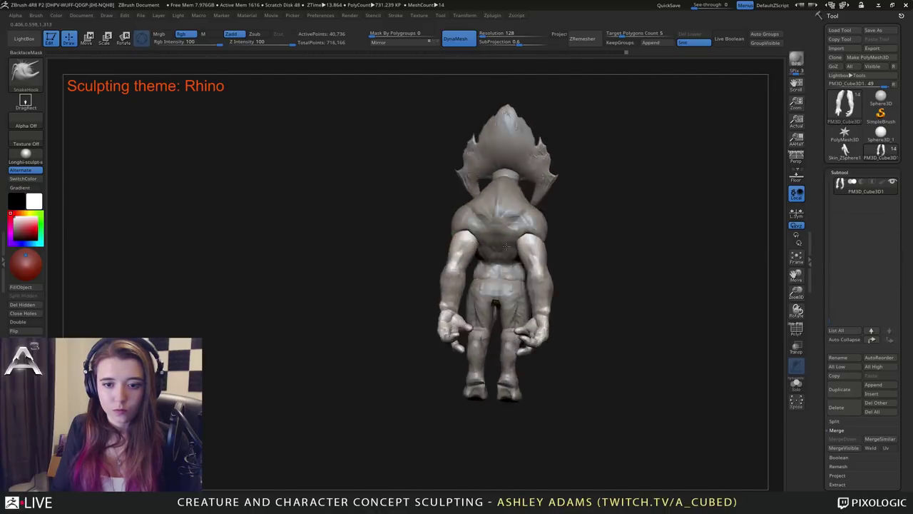
Select the torso subtool and reshape the front of the abdomen with the SnakeHook brush.
drag(506, 246, 497, 229)
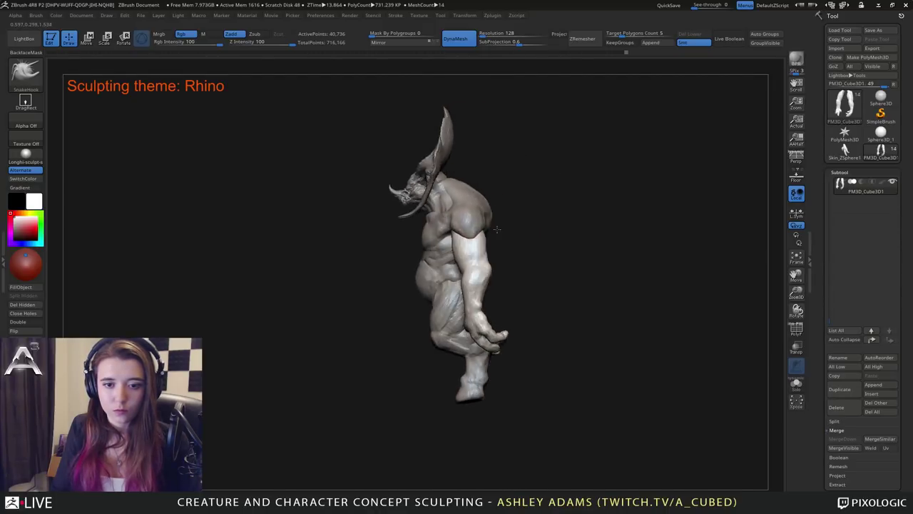
mouse_move(497, 229)
right_down()
mouse_move(497, 238)
mouse_move(476, 236)
mouse_move(510, 228)
mouse_move(454, 243)
right_up()
alt+click(462, 239)
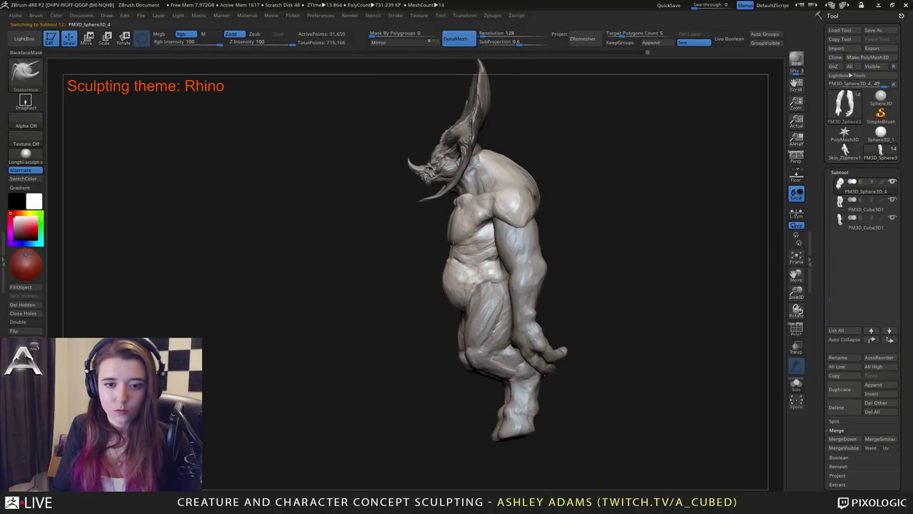
drag(452, 246, 492, 237)
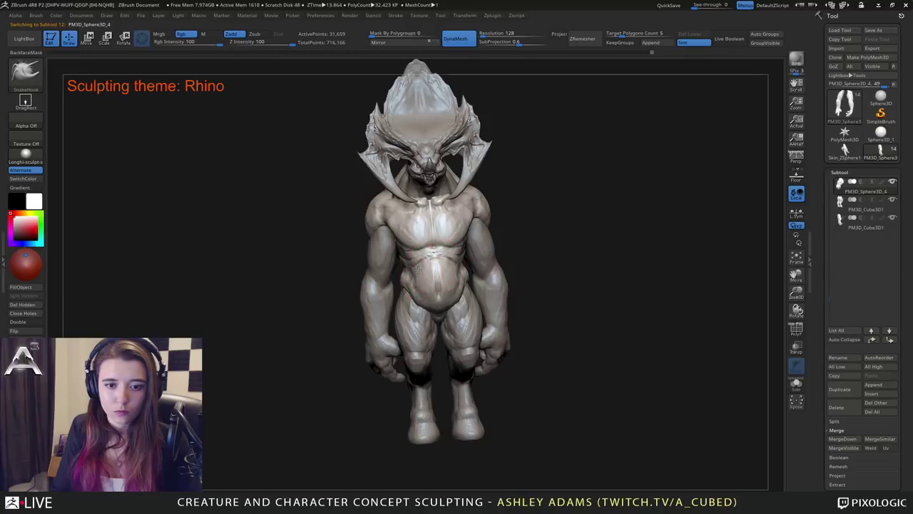
right_drag(435, 262, 452, 256)
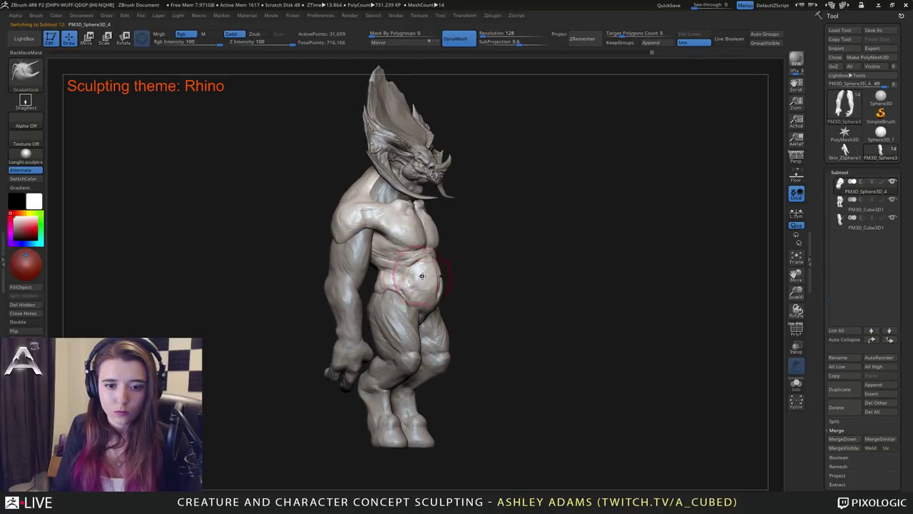
right_drag(428, 296, 399, 278)
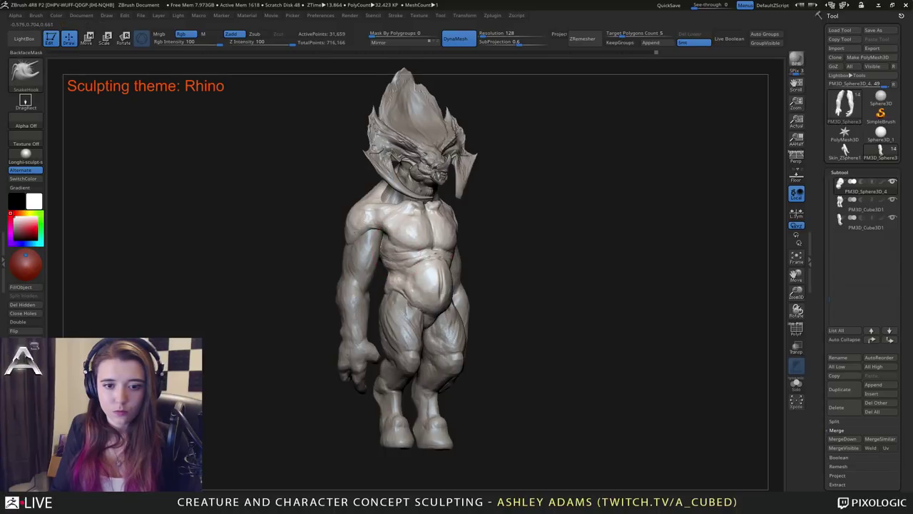
mouse_move(406, 228)
right_down()
mouse_move(462, 264)
mouse_move(468, 221)
right_up()
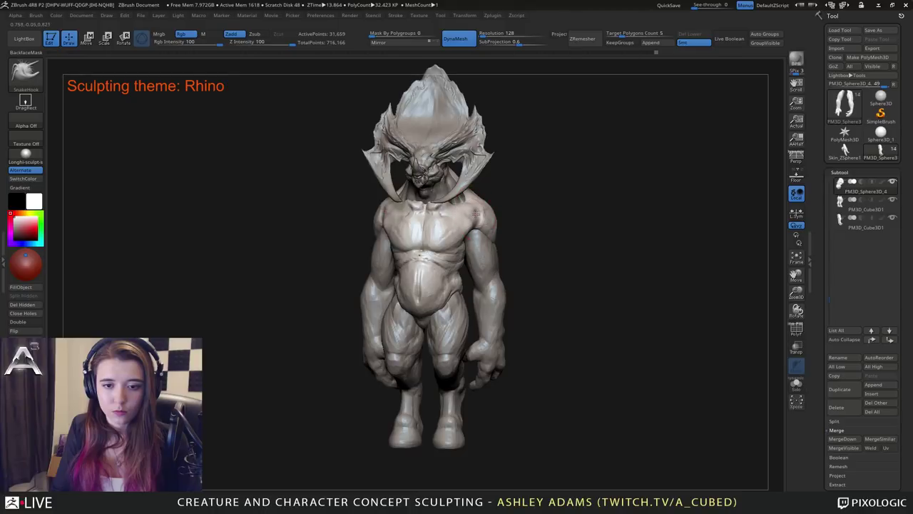
Reshape the torso's shoulder and armpit where they meet the upper arm with the SnakeHook brush.
mouse_move(482, 227)
right_down()
mouse_move(487, 274)
mouse_move(485, 230)
mouse_move(471, 236)
right_up()
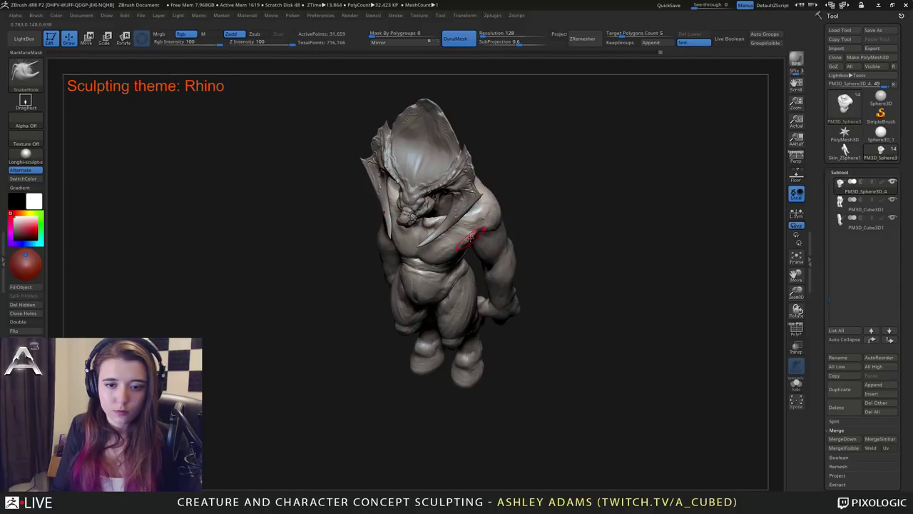
mouse_move(480, 230)
right_down()
mouse_move(478, 203)
mouse_move(460, 207)
right_up()
alt+click(491, 244)
mouse_move(489, 255)
right_down()
mouse_move(486, 231)
mouse_move(477, 248)
right_up()
alt+click(474, 240)
key(space)
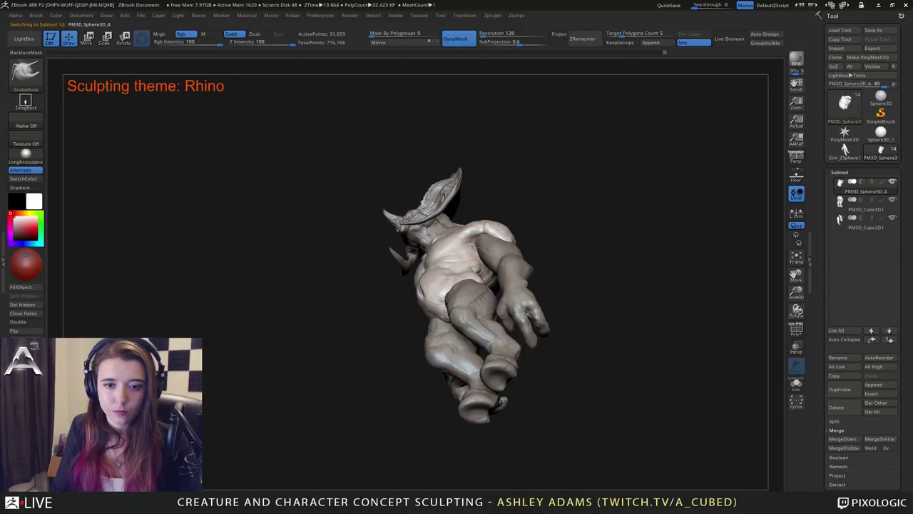
right_drag(475, 247, 483, 225)
Build up the shoulders and outer chest with the ClayBuildup brush, correcting their contour with SnakeHook.
key(b)
key(c)
key(b)
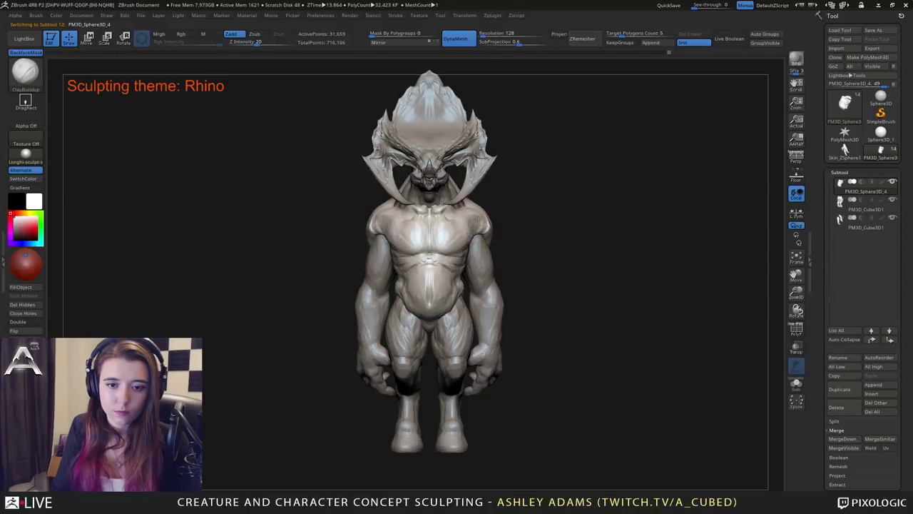
right_drag(508, 223, 470, 235)
key(b)
key(s)
key(h)
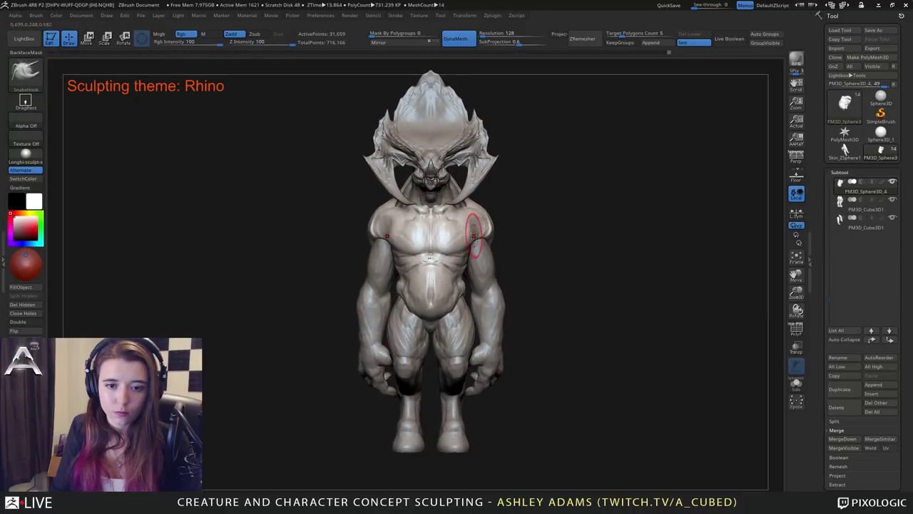
key(b)
key(c)
key(b)
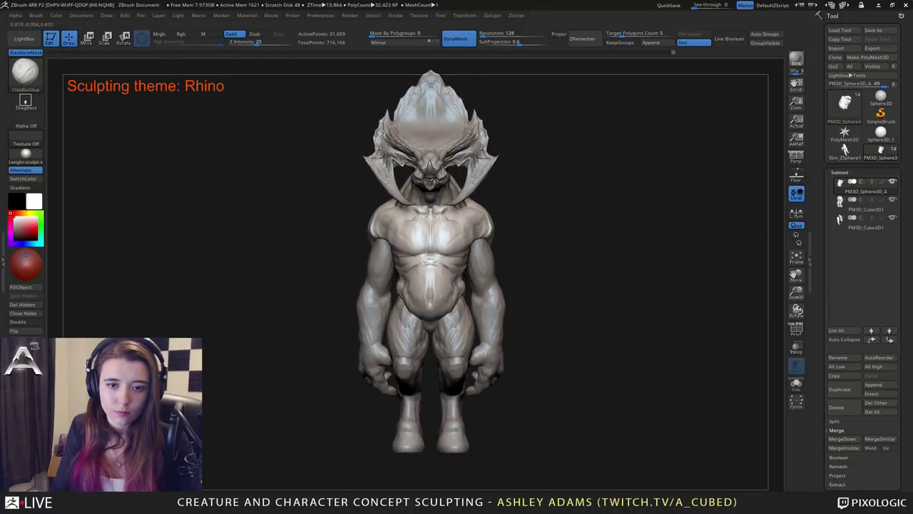
mouse_move(450, 218)
right_down()
mouse_move(479, 216)
mouse_move(490, 277)
mouse_move(485, 257)
mouse_move(464, 258)
mouse_move(485, 231)
mouse_move(452, 277)
mouse_move(462, 265)
mouse_move(515, 271)
mouse_move(507, 291)
mouse_move(504, 282)
right_up()
right_drag(504, 283, 510, 294)
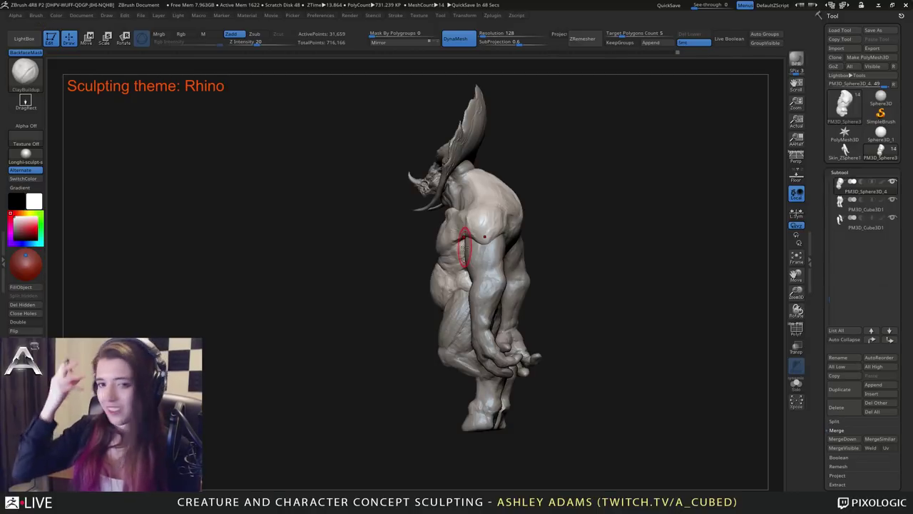
mouse_move(542, 296)
mouse_down()
mouse_move(577, 316)
mouse_move(611, 316)
mouse_move(595, 288)
mouse_up()
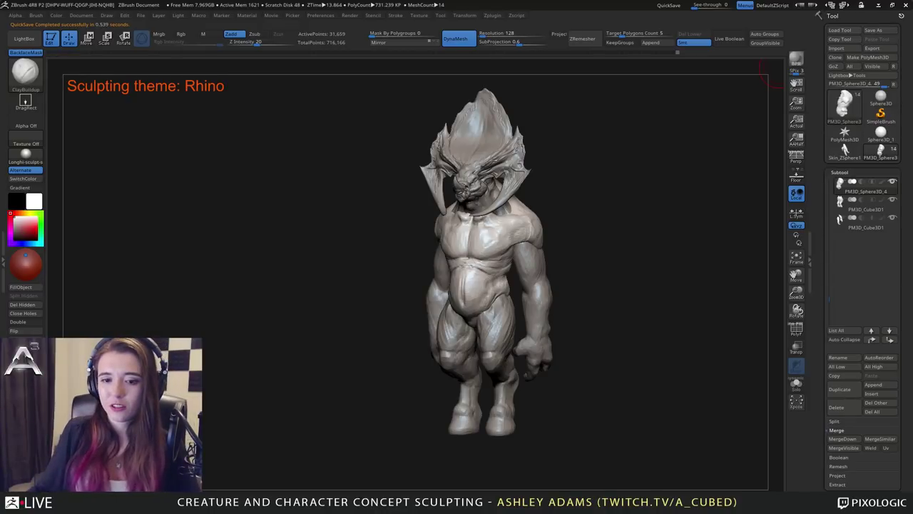
Adjust the collarbone area at the base of the neck with the SnakeHook brush.
drag(403, 199, 542, 198)
mouse_move(578, 171)
alt+mouse_down()
mouse_move(550, 193)
mouse_move(544, 216)
alt+mouse_up()
drag(353, 218, 484, 215)
mouse_move(423, 214)
right_down()
mouse_move(460, 213)
mouse_move(446, 229)
mouse_move(436, 189)
right_up()
key(b)
key(s)
key(h)
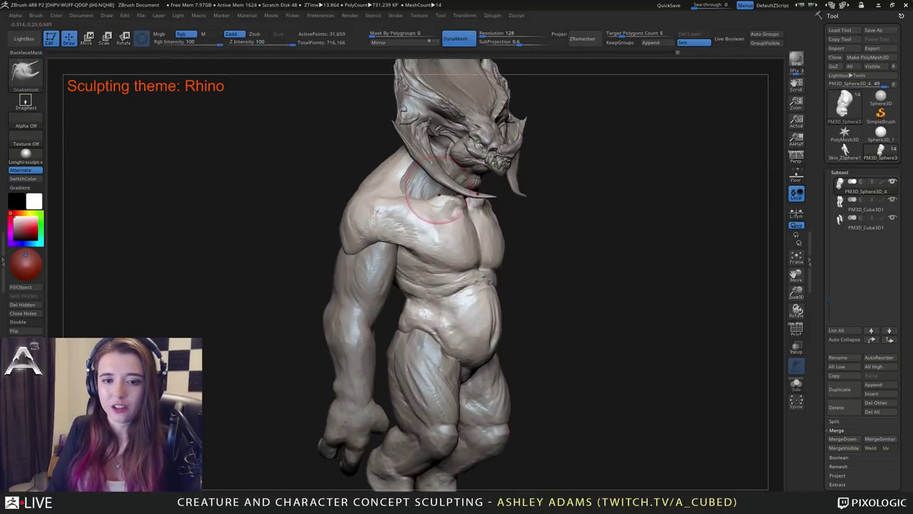
key(space)
mouse_move(439, 196)
mouse_down()
mouse_move(389, 204)
mouse_move(419, 209)
mouse_up()
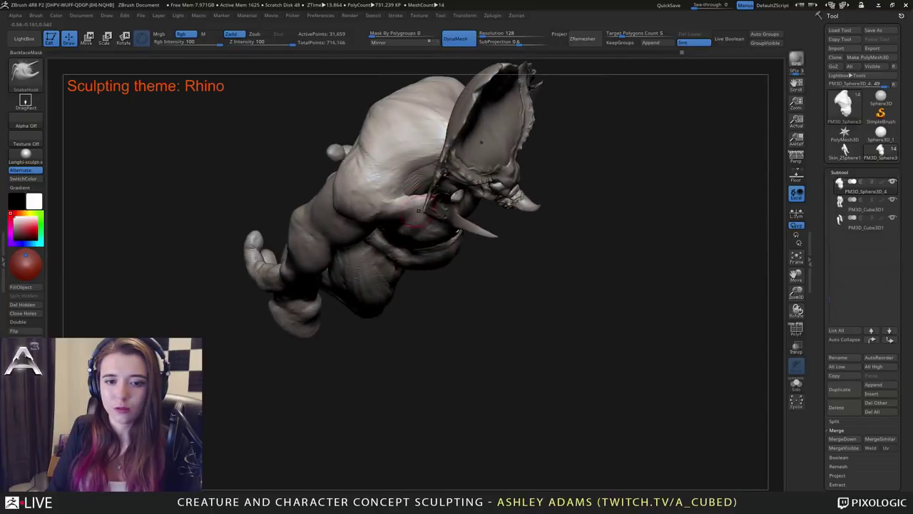
Refine the front of the shoulder and collarbone from above with the SnakeHook brush.
right_click(374, 255)
right_drag(374, 255, 421, 300)
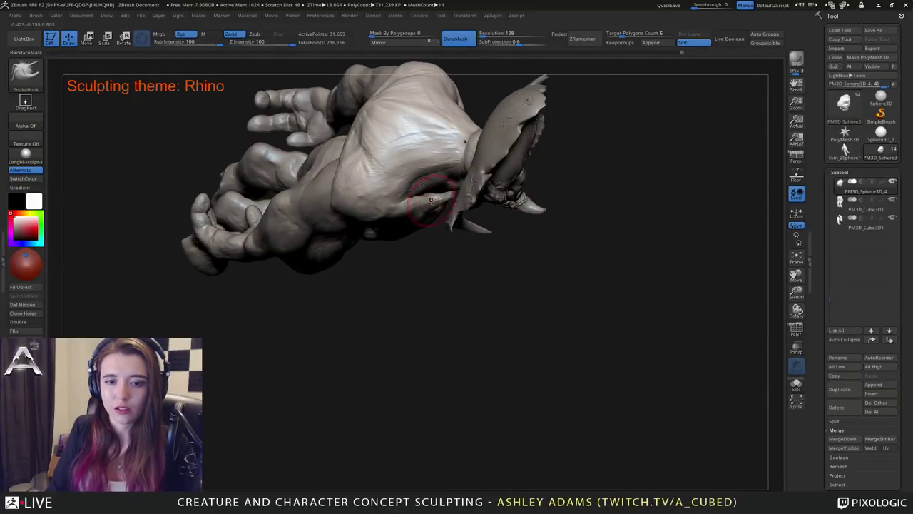
right_drag(428, 203, 404, 206)
drag(402, 204, 396, 205)
mouse_move(396, 206)
right_down()
mouse_move(414, 164)
mouse_move(418, 204)
mouse_move(454, 199)
right_up()
right_click(418, 204)
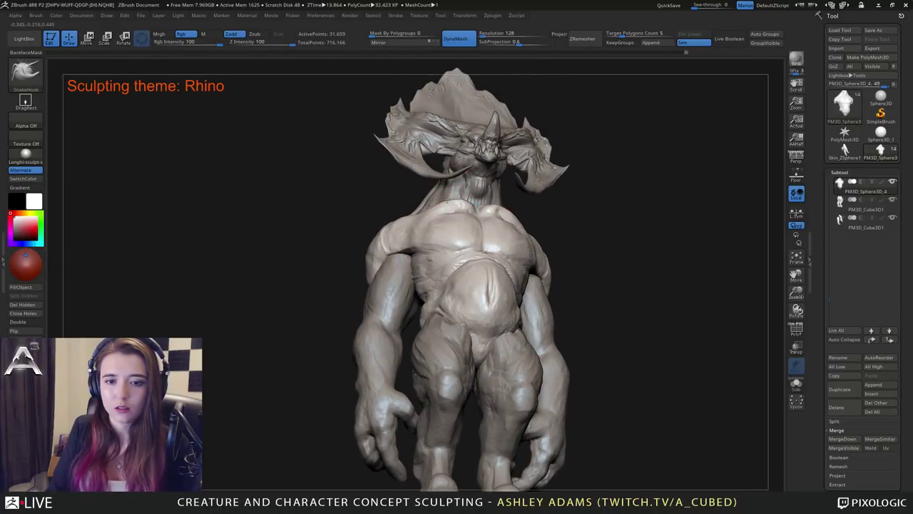
Touch up the upper chest with the ClayBuildup brush and frame the whole figure from the front.
mouse_move(460, 205)
right_down()
mouse_move(500, 218)
mouse_move(526, 271)
right_up()
key(b)
key(c)
key(b)
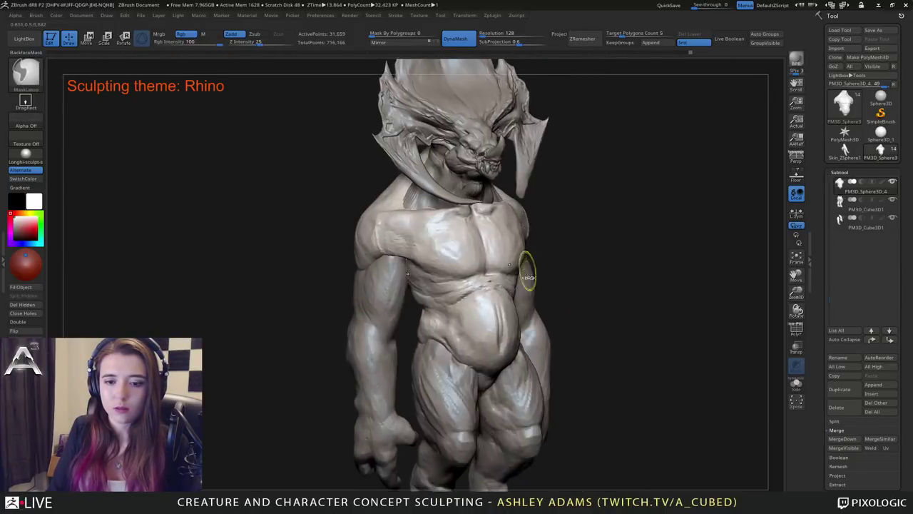
key(f)
right_drag(720, 192, 692, 193)
ctrl+right_drag(692, 192, 712, 200)
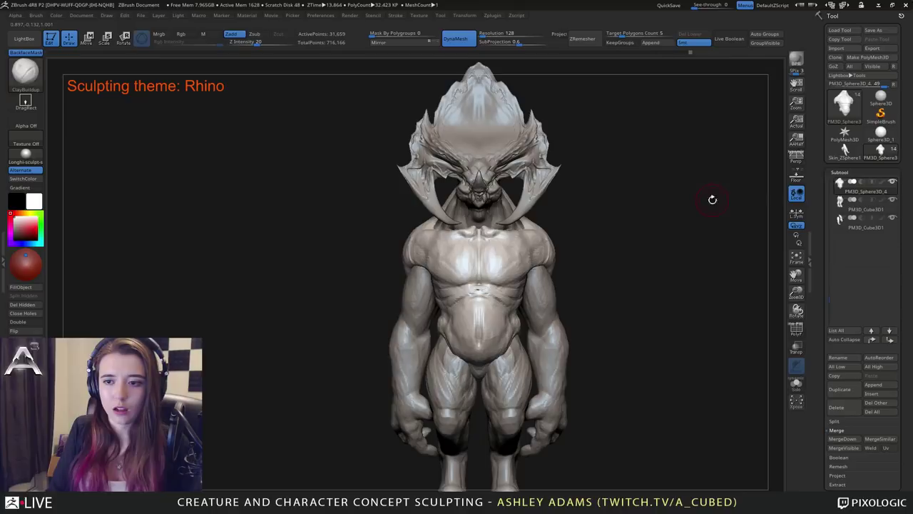
Compare the figure with and without perspective distortion from the front and the side.
click(796, 157)
right_drag(624, 257, 586, 225)
click(796, 164)
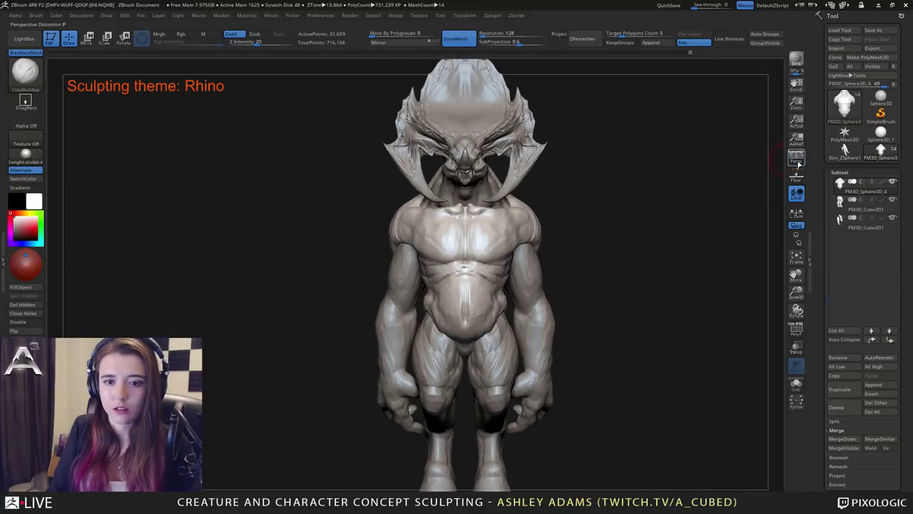
click(798, 164)
click(798, 164)
click(797, 164)
click(797, 164)
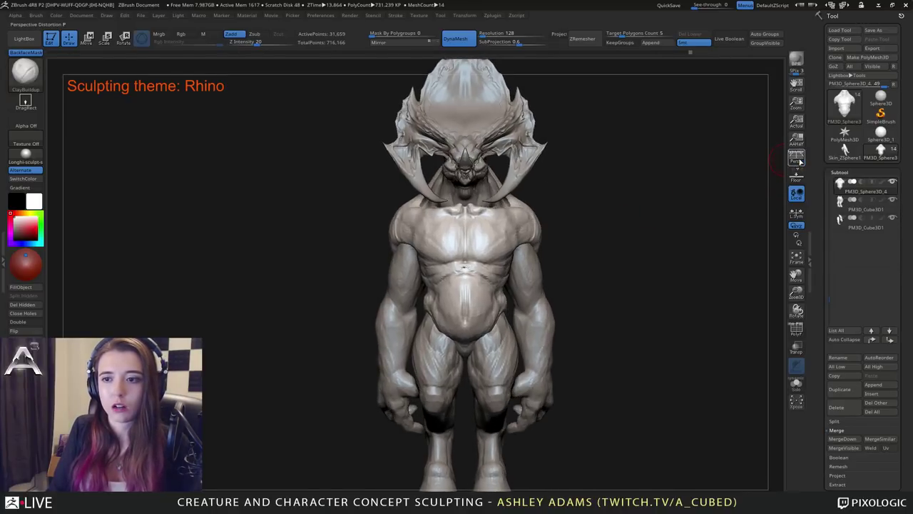
click(797, 164)
right_drag(738, 170, 657, 173)
click(798, 161)
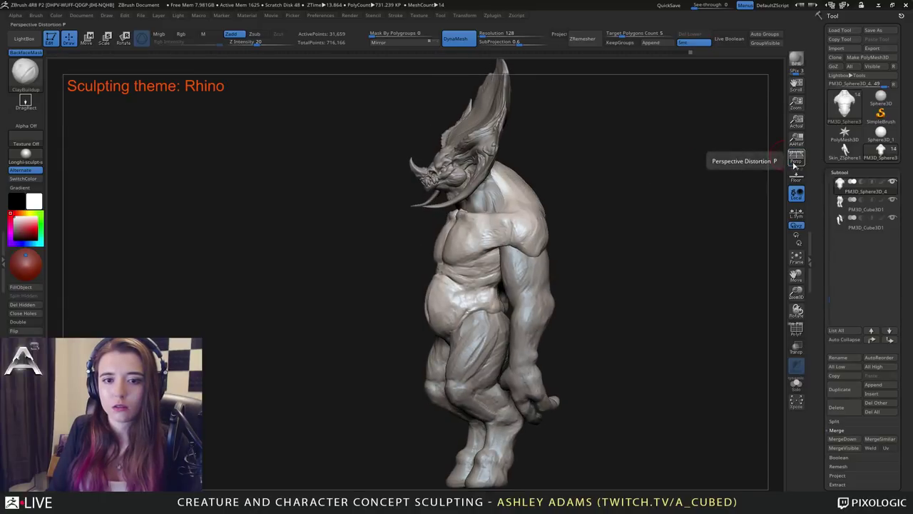
click(798, 161)
click(799, 161)
click(799, 162)
click(798, 161)
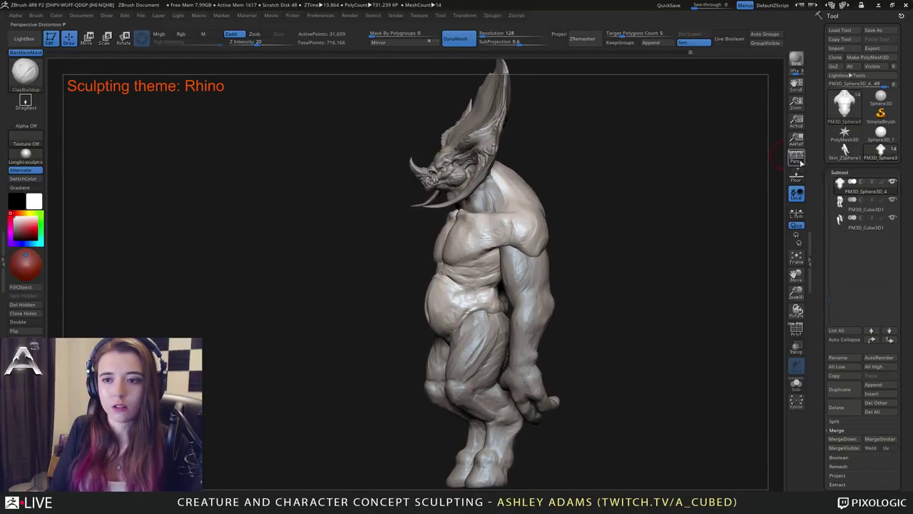
click(798, 161)
click(798, 161)
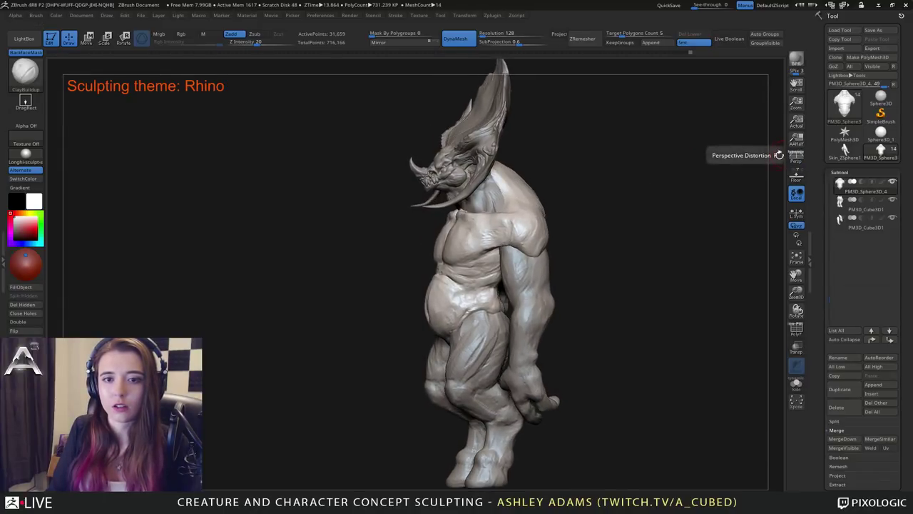
Set the camera angle of view to 25 and enable perspective distortion.
click(109, 16)
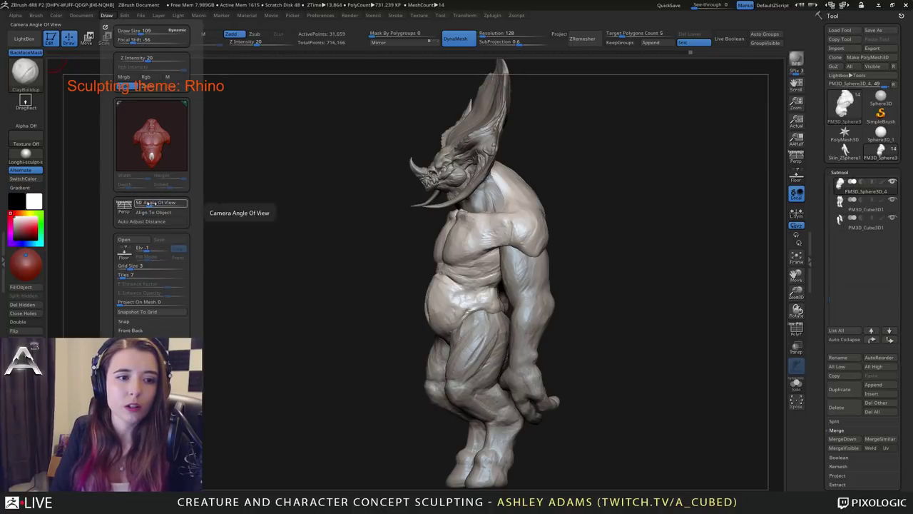
click(147, 204)
text(25)
key(Return)
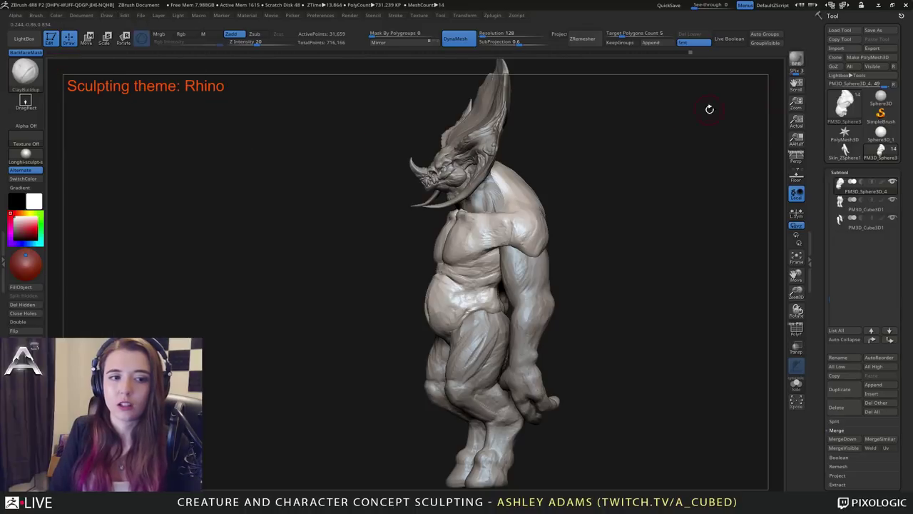
click(796, 156)
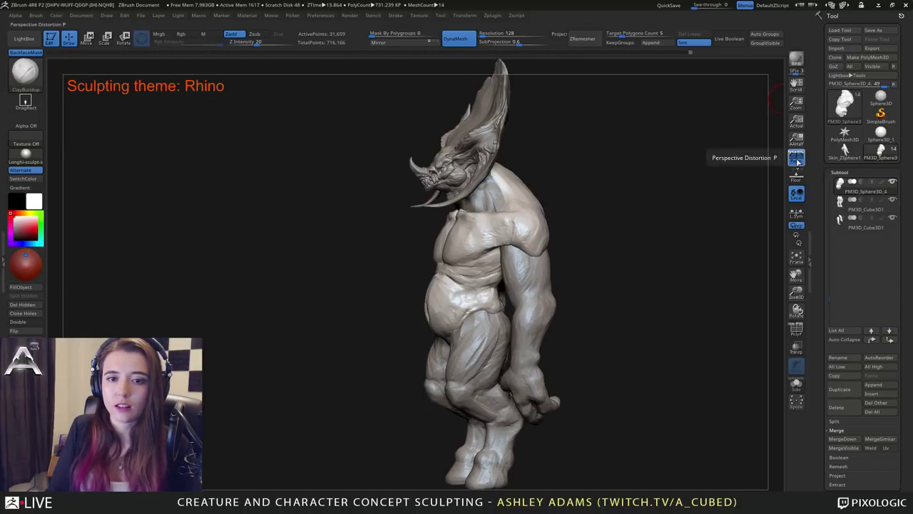
Examine the figure's proportions from a three-quarter angle with perspective distortion on and off.
drag(713, 164, 620, 167)
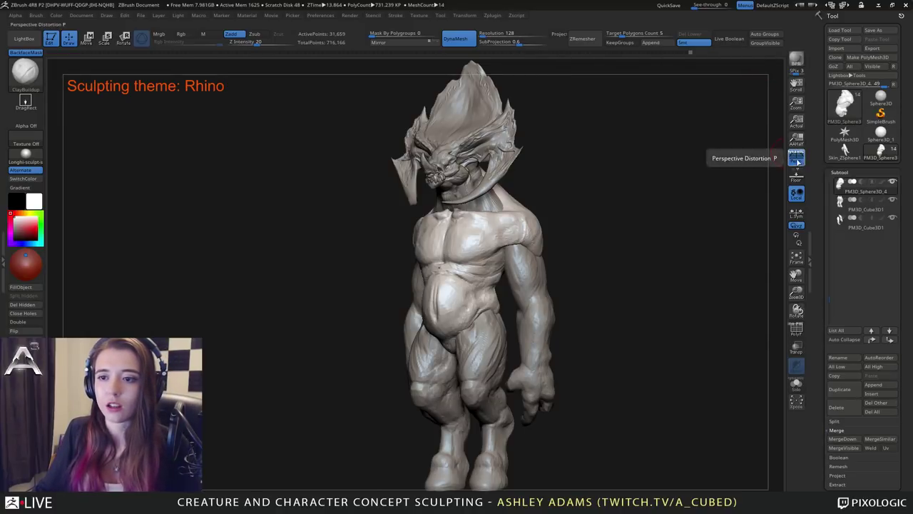
drag(618, 142, 635, 155)
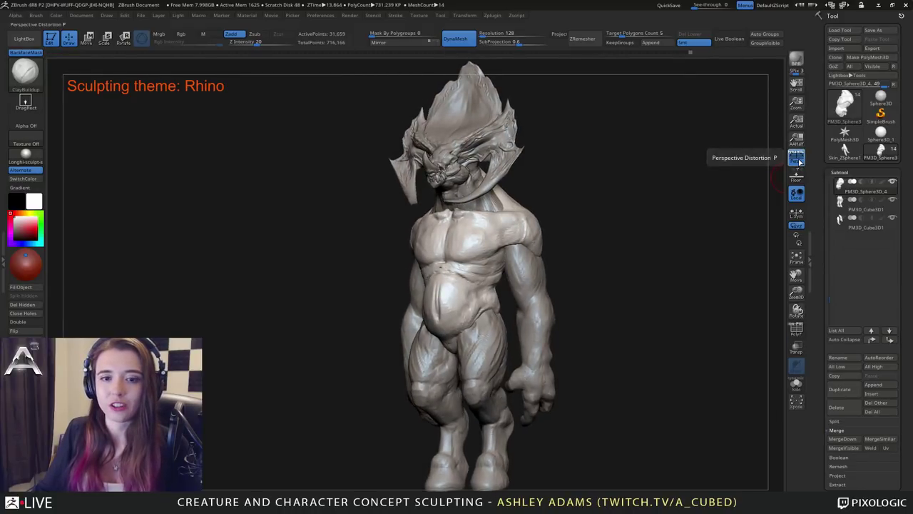
click(800, 162)
click(800, 162)
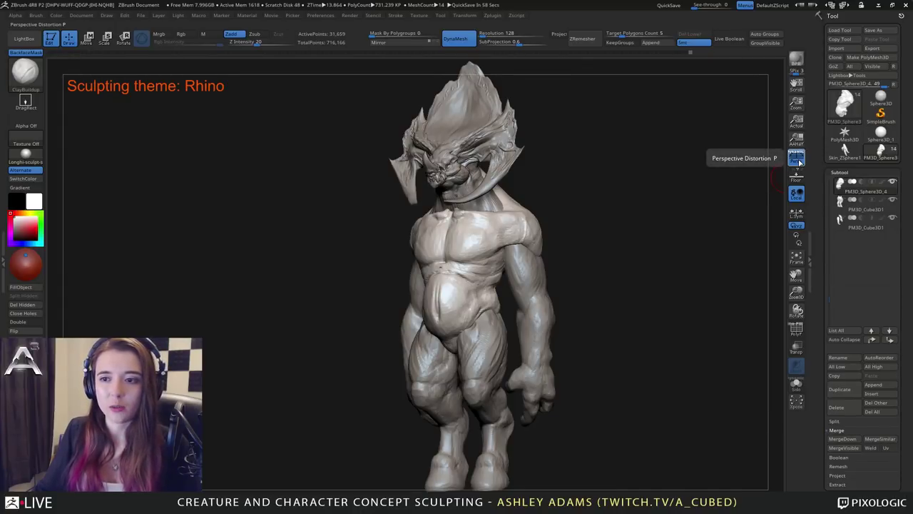
click(799, 163)
click(800, 163)
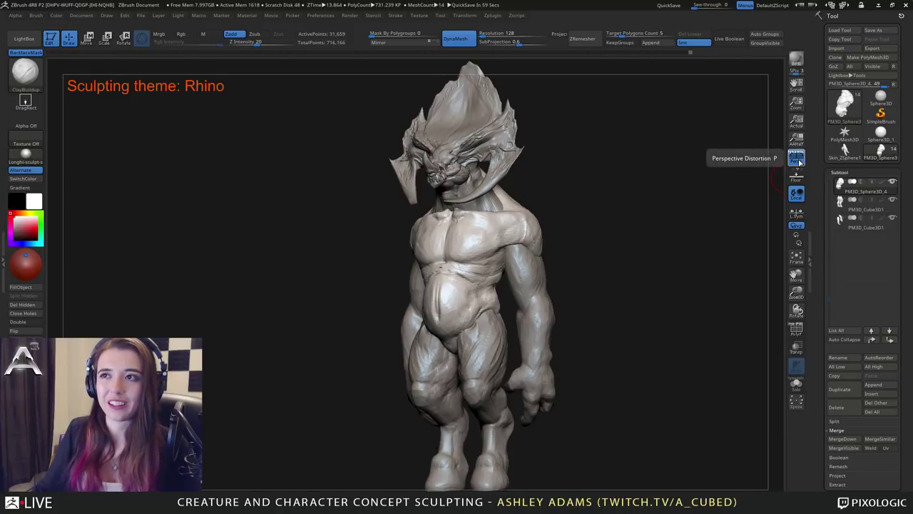
click(799, 162)
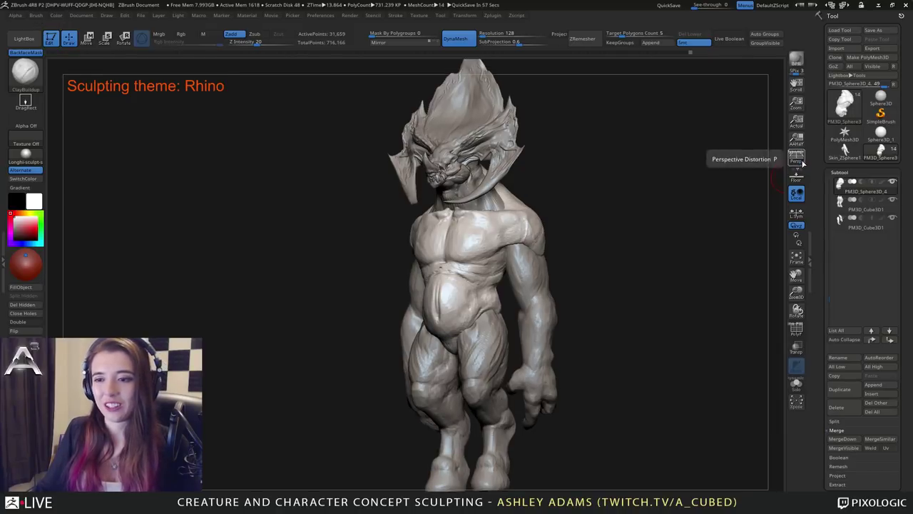
click(798, 162)
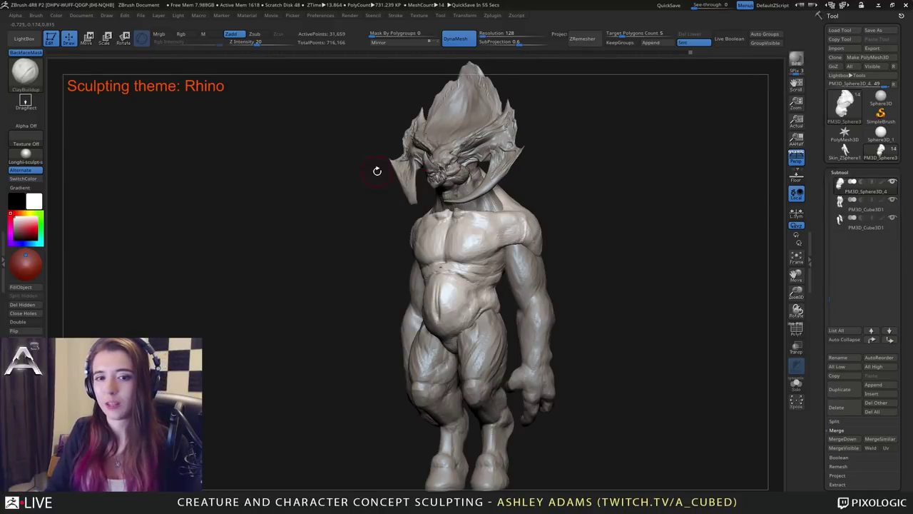
Select the head crest subtool, switch to the SnakeHook brush and disable perspective distortion.
shift+drag(377, 169, 416, 182)
right_click(416, 182)
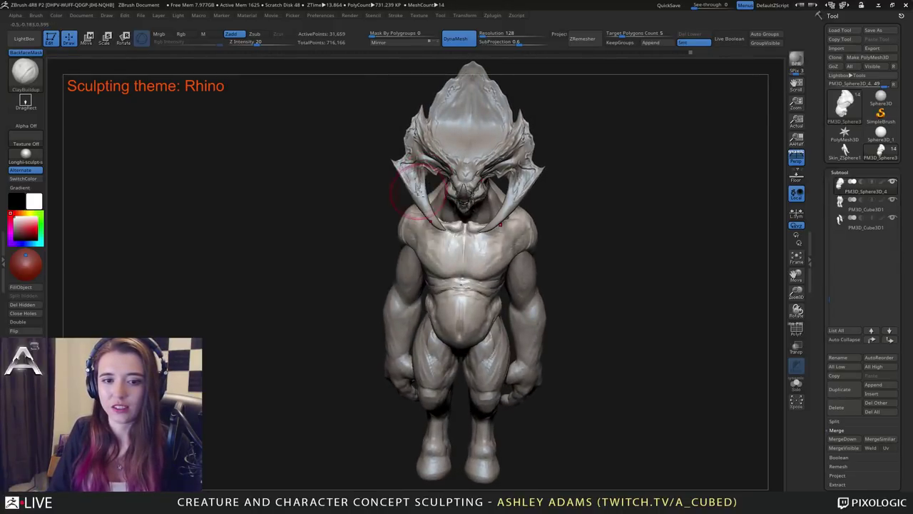
alt+click(425, 168)
shift+right_drag(428, 164, 453, 155)
key(b)
key(s)
key(h)
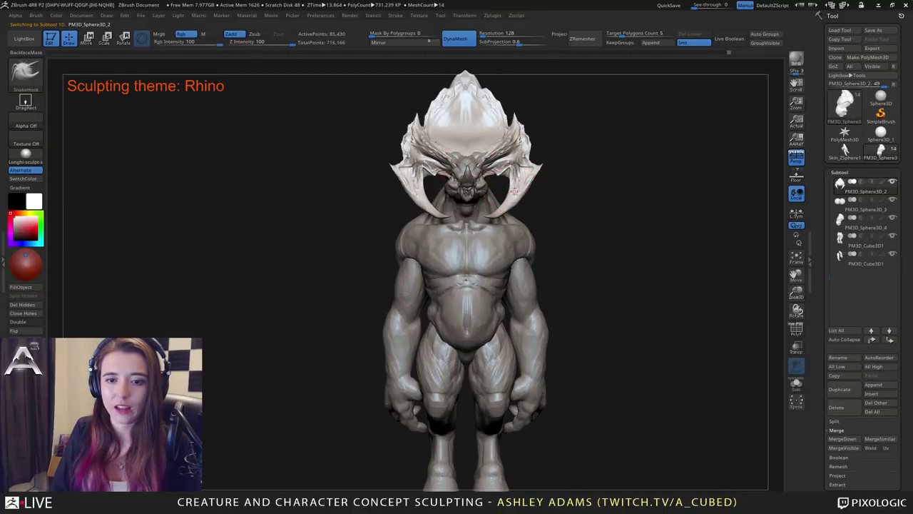
click(795, 156)
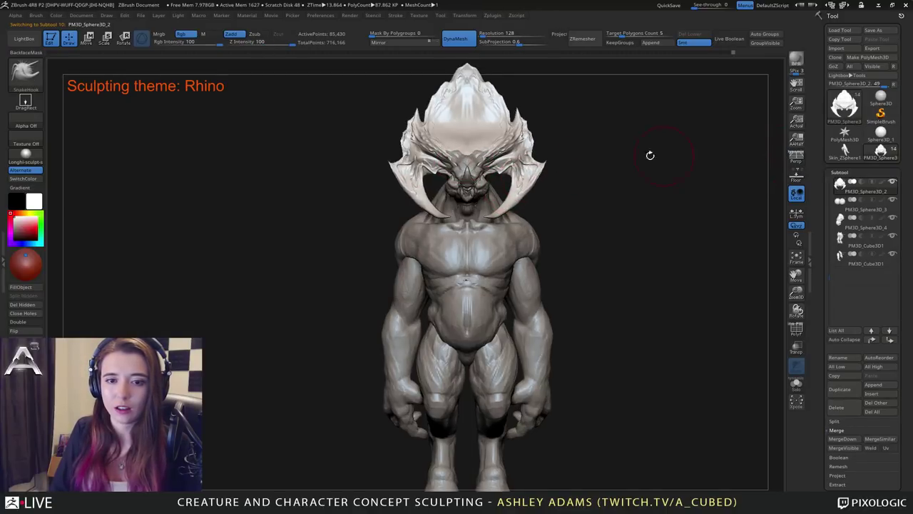
Reshape the long lower horns of the head crest with the SnakeHook brush, checking them from several angles.
drag(648, 155, 559, 178)
key(space)
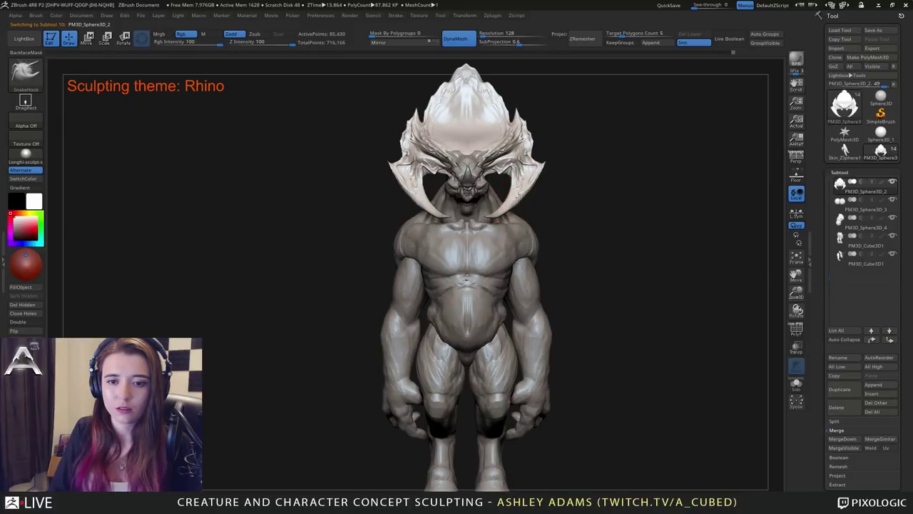
mouse_move(357, 178)
mouse_down()
mouse_move(310, 205)
mouse_move(355, 211)
mouse_up()
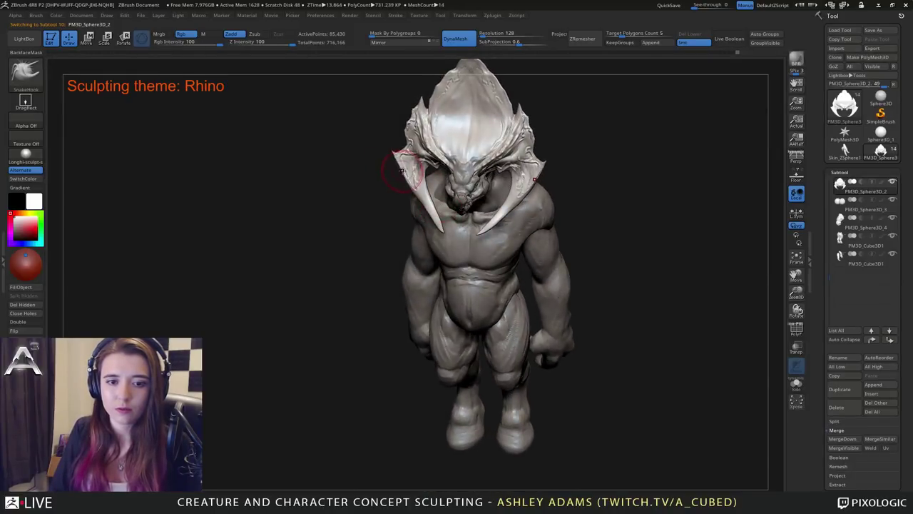
mouse_move(393, 174)
right_down()
mouse_move(396, 126)
mouse_move(428, 121)
right_up()
ctrl+right_drag(428, 121, 429, 158)
alt+right_drag(429, 159, 441, 100)
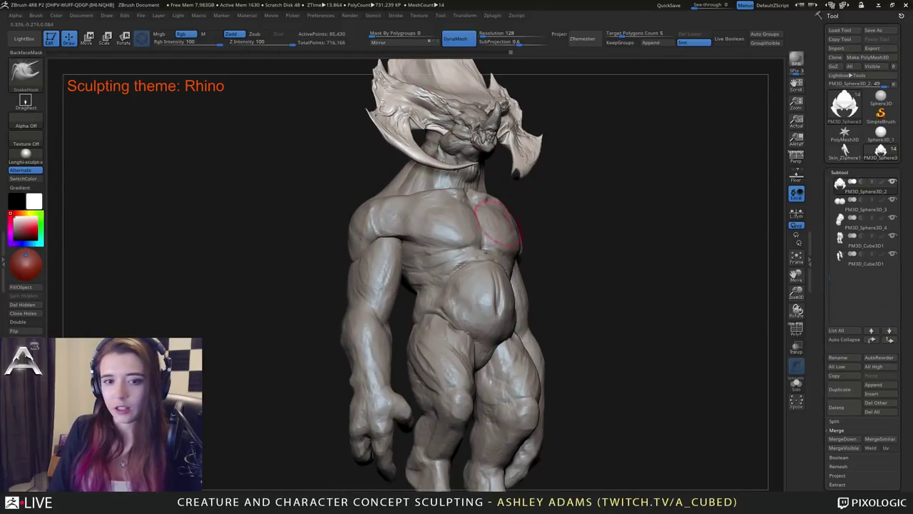
drag(537, 214, 503, 172)
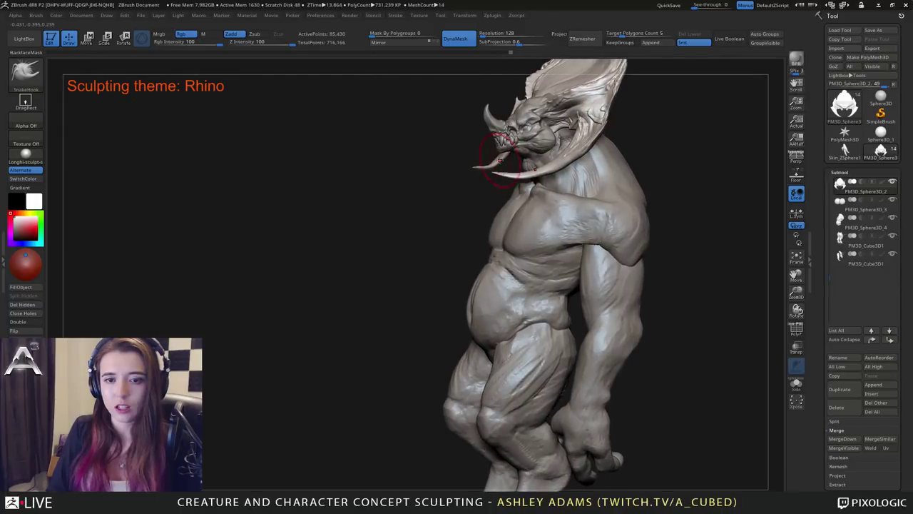
right_drag(501, 162, 542, 155)
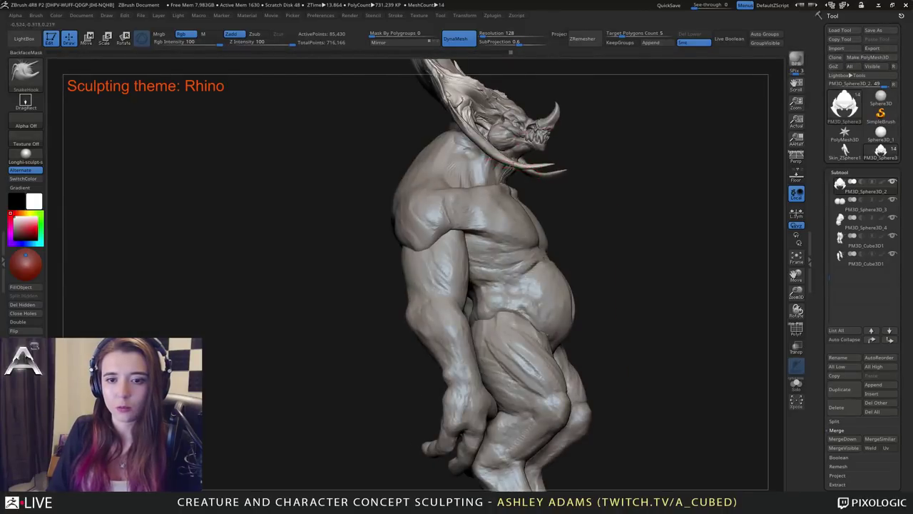
drag(539, 166, 545, 167)
right_drag(553, 166, 529, 164)
right_click(528, 163)
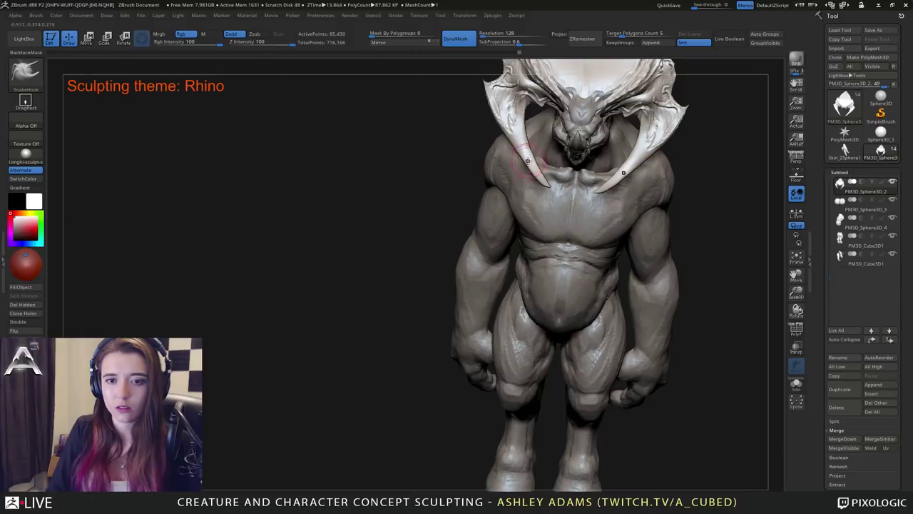
mouse_move(534, 176)
right_down()
mouse_move(547, 143)
mouse_move(523, 187)
mouse_move(490, 161)
mouse_move(486, 176)
mouse_move(549, 199)
mouse_move(526, 151)
mouse_move(427, 192)
right_up()
Select the head subtool and append a sphere as a new subtool.
alt+click(485, 173)
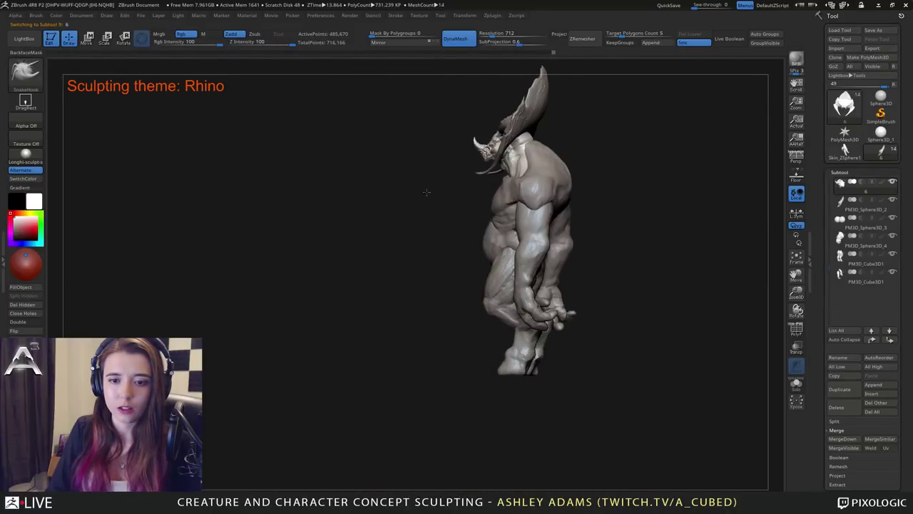
mouse_move(671, 200)
ctrl+right_down()
mouse_move(660, 250)
mouse_move(622, 212)
mouse_move(607, 213)
ctrl+right_up()
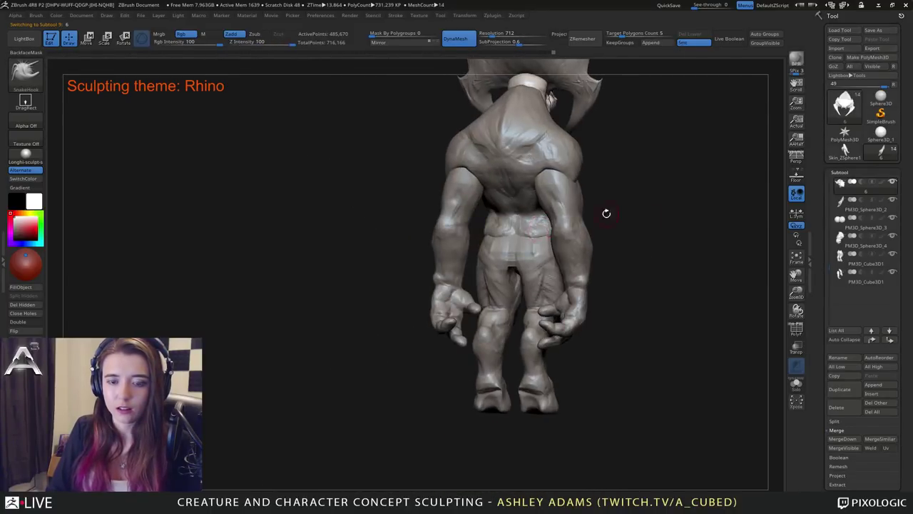
click(873, 384)
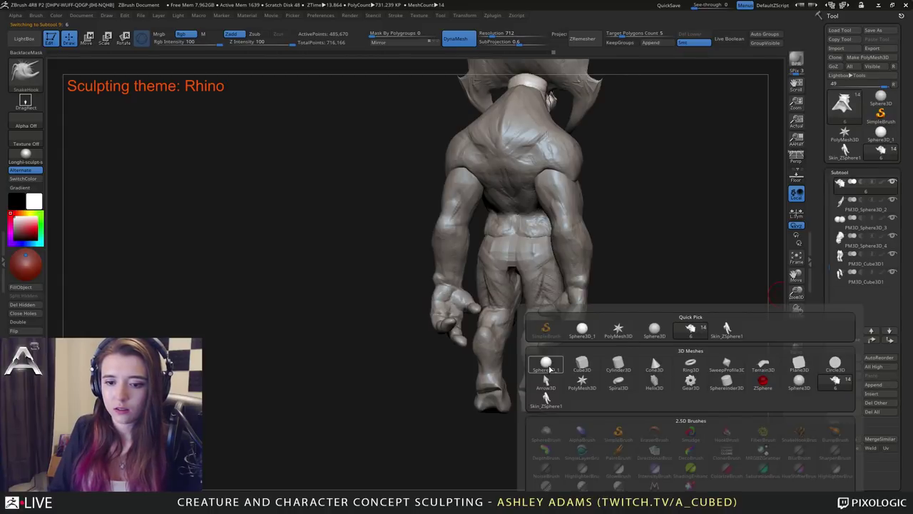
click(546, 367)
Scale the new sphere down and stretch it front to back into a thin spindle.
right_drag(549, 166, 598, 163)
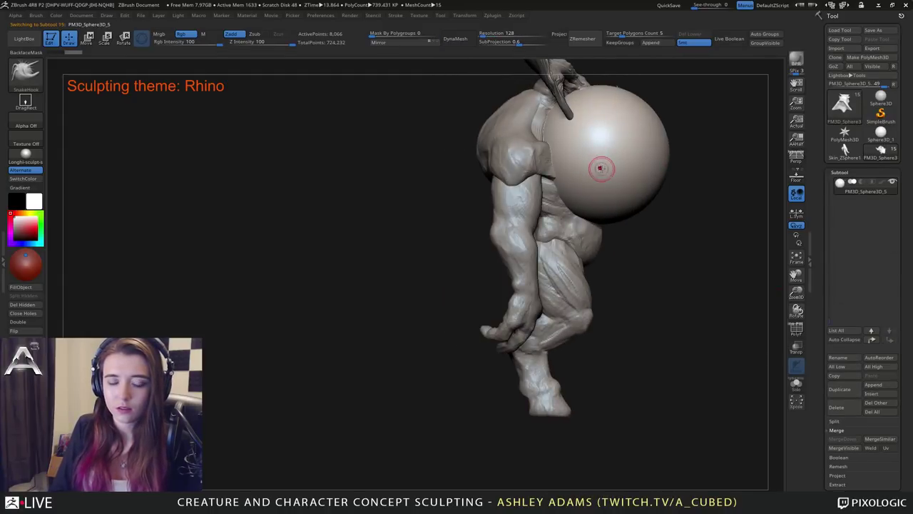
key(space)
mouse_move(606, 172)
mouse_down()
mouse_move(630, 171)
mouse_move(617, 172)
mouse_up()
right_drag(617, 172, 681, 172)
key(w)
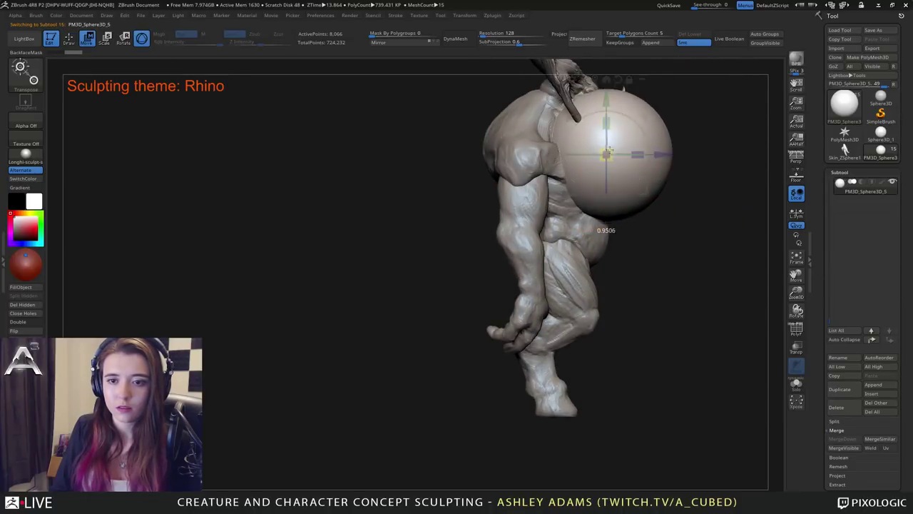
drag(608, 150, 606, 154)
drag(544, 155, 543, 155)
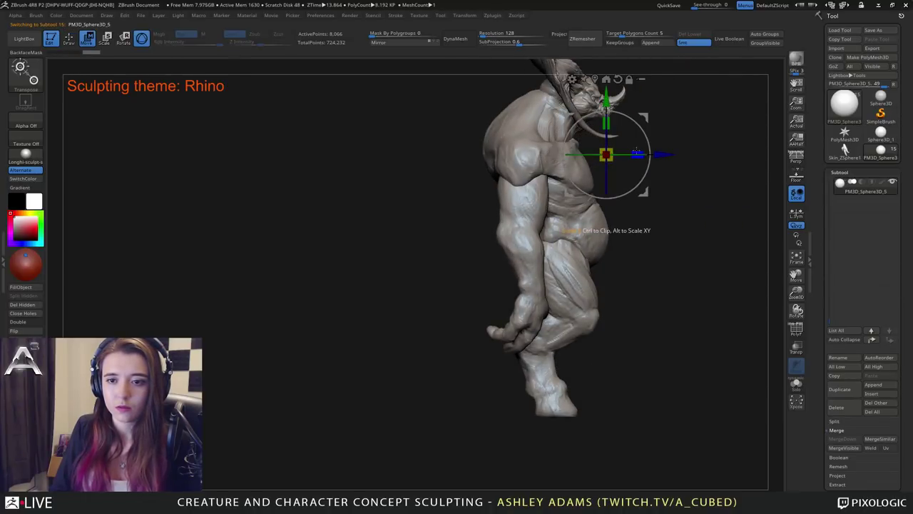
drag(634, 154, 695, 155)
drag(621, 113, 561, 269)
key(ctrl+z)
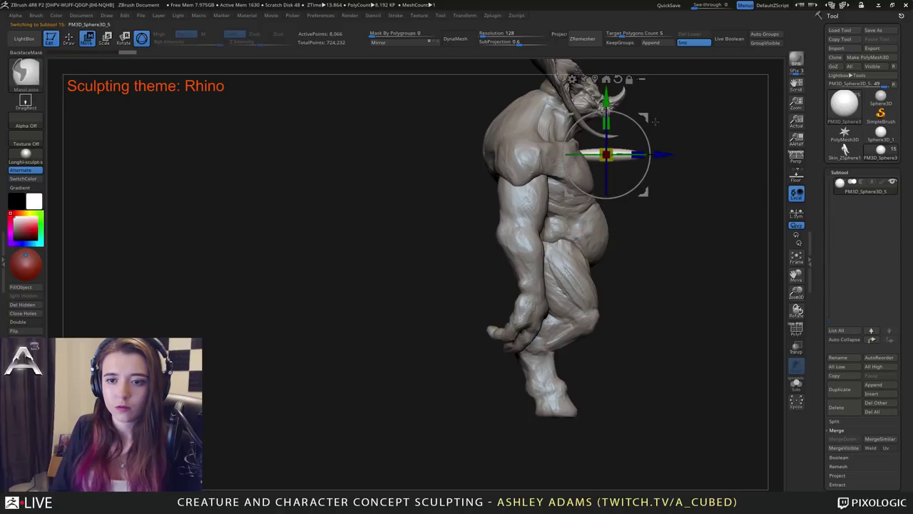
Move the stretched sphere behind the pelvis and raise it to the base of the spine.
drag(570, 191, 464, 298)
right_drag(464, 299, 553, 299)
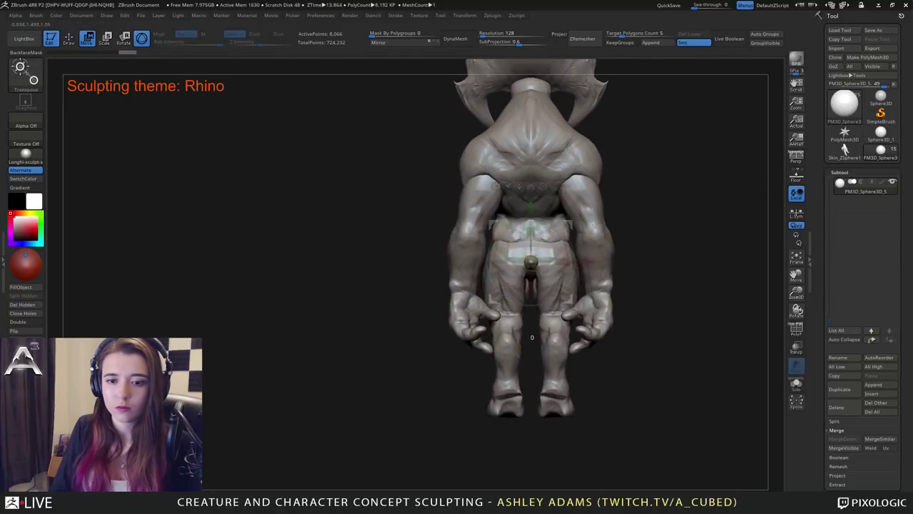
drag(533, 208, 531, 185)
key(q)
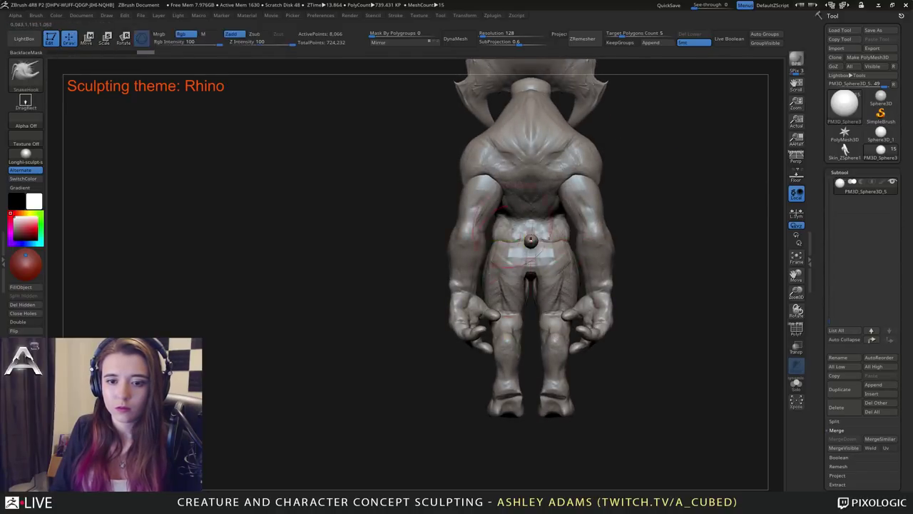
Pull the spindle into a curved hanging tail with the SnakeHook brush, bending its tip outward.
right_drag(443, 274, 501, 272)
key(space)
mouse_move(539, 221)
mouse_down()
mouse_move(558, 221)
mouse_move(591, 280)
mouse_move(586, 315)
mouse_up()
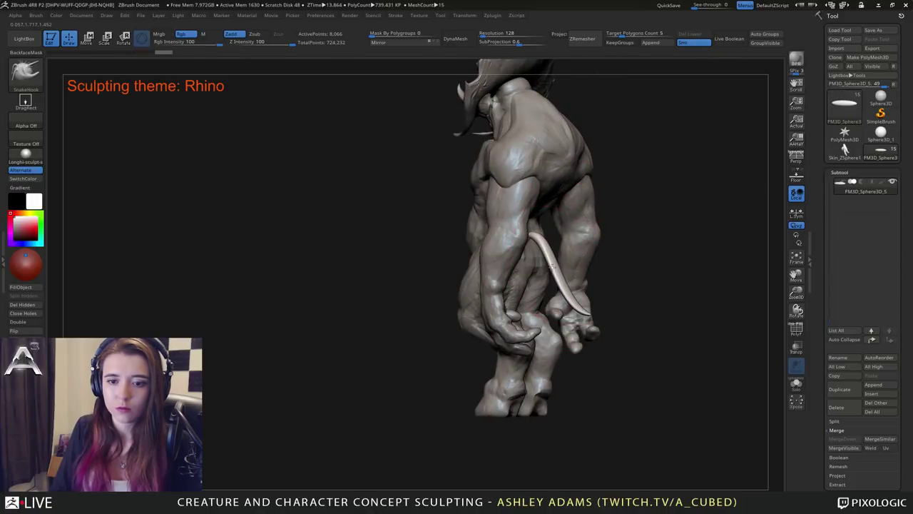
drag(551, 267, 532, 237)
key(space)
right_drag(531, 236, 577, 273)
key(space)
drag(571, 270, 578, 269)
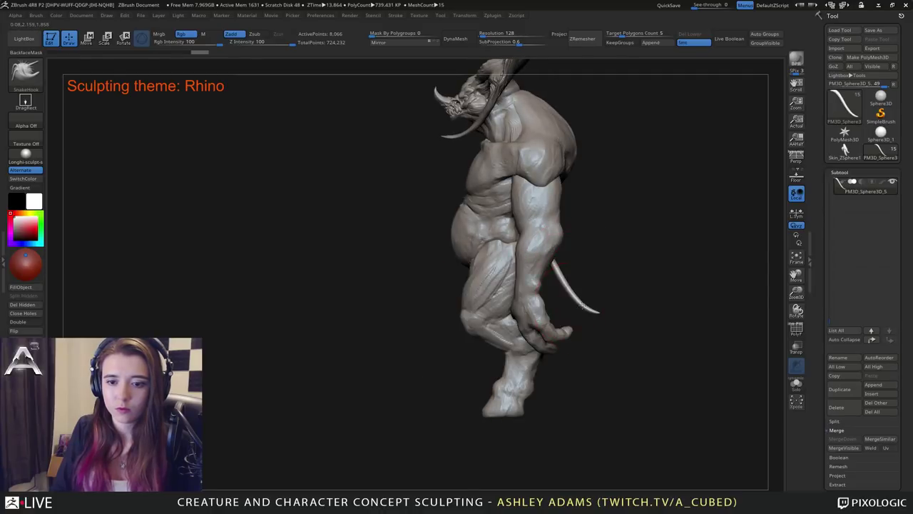
drag(580, 303, 567, 310)
right_drag(565, 310, 545, 253)
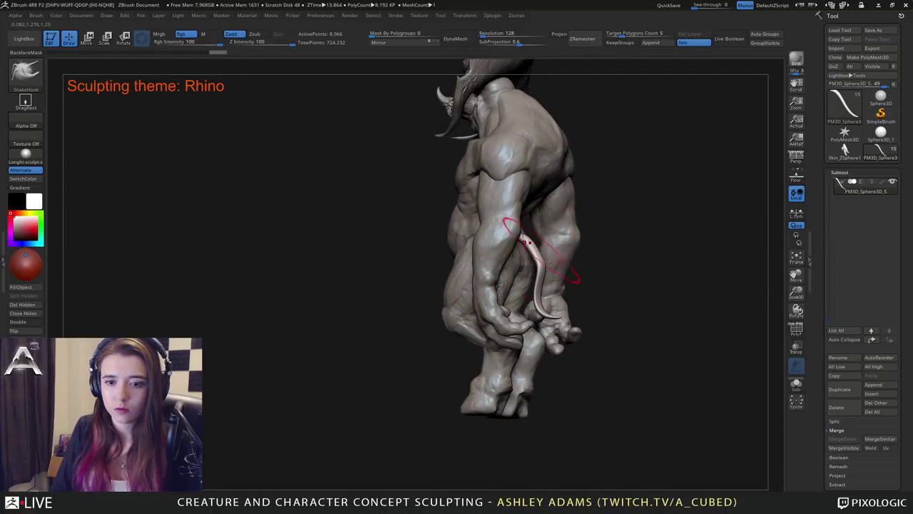
Refine the tail's thickness with the Inflate brush and align it to the body's centreline with SnakeHook.
key(b)
key(i)
key(n)
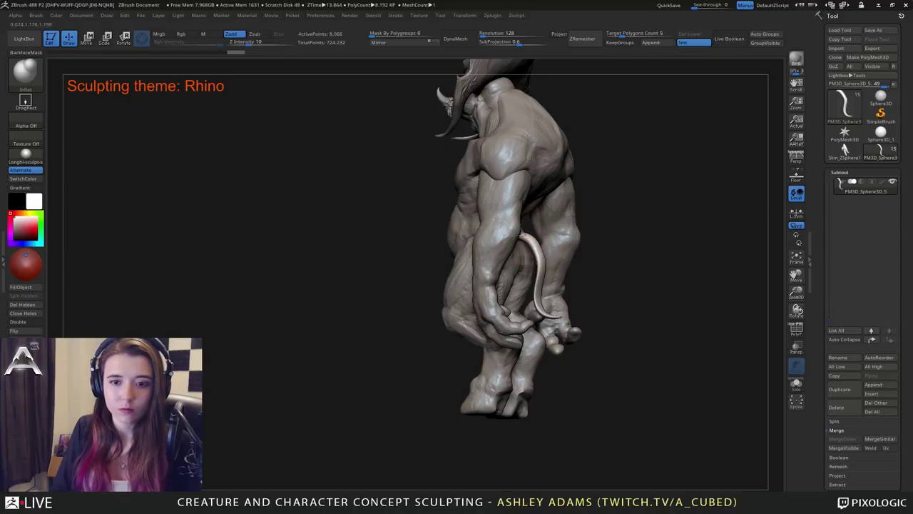
shift+right_drag(528, 263, 511, 268)
key(b)
key(s)
key(h)
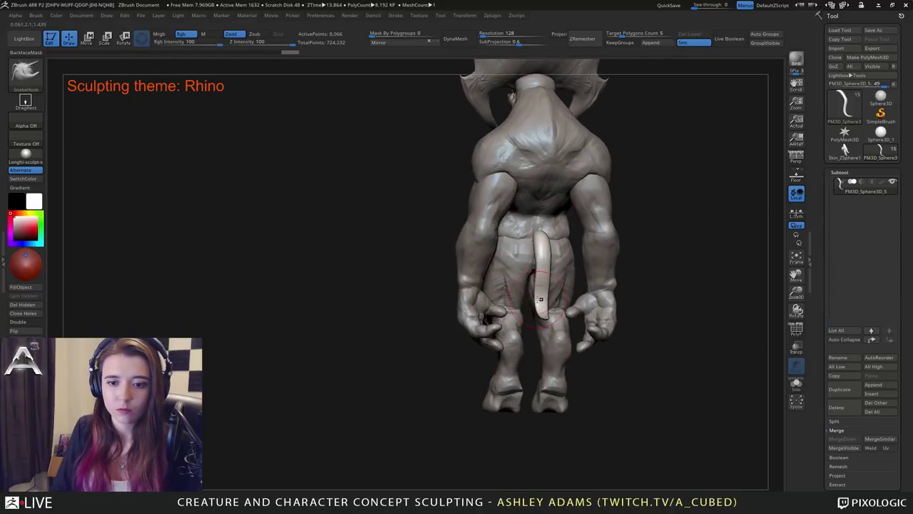
shift+right_drag(538, 300, 540, 301)
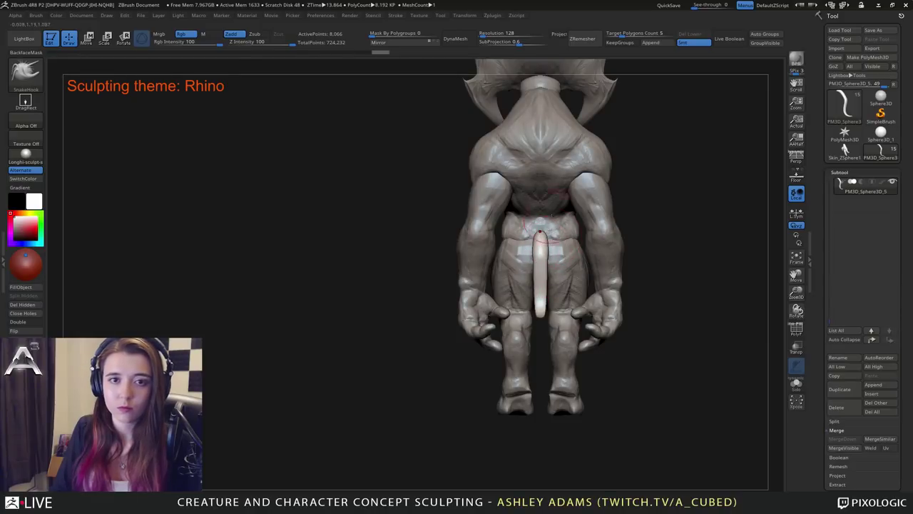
Remesh the tail with DynaMesh at resolution 128 and switch to the ClayBuildup brush.
click(455, 39)
right_drag(579, 221, 542, 292)
key(b)
key(c)
key(b)
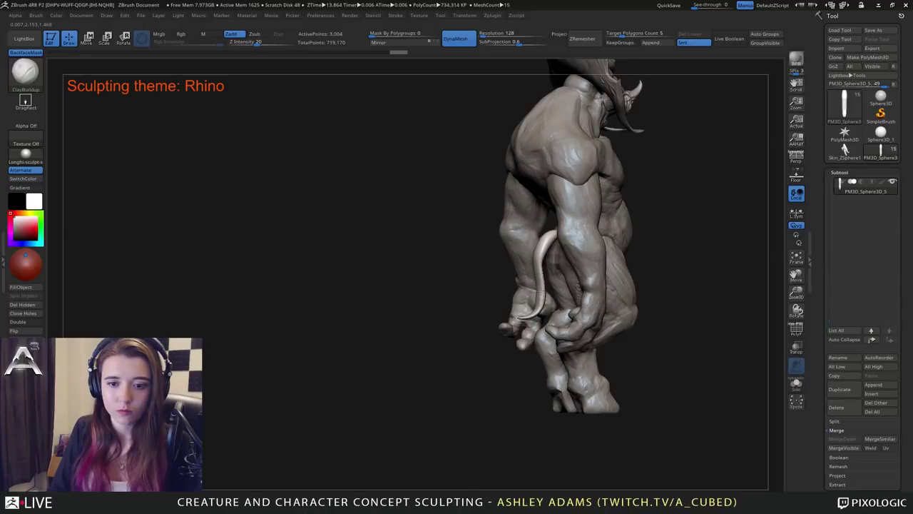
Smooth the upper part of the tail and refine its curve with the SnakeHook brush.
right_drag(533, 256, 539, 258)
key(b)
key(s)
key(h)
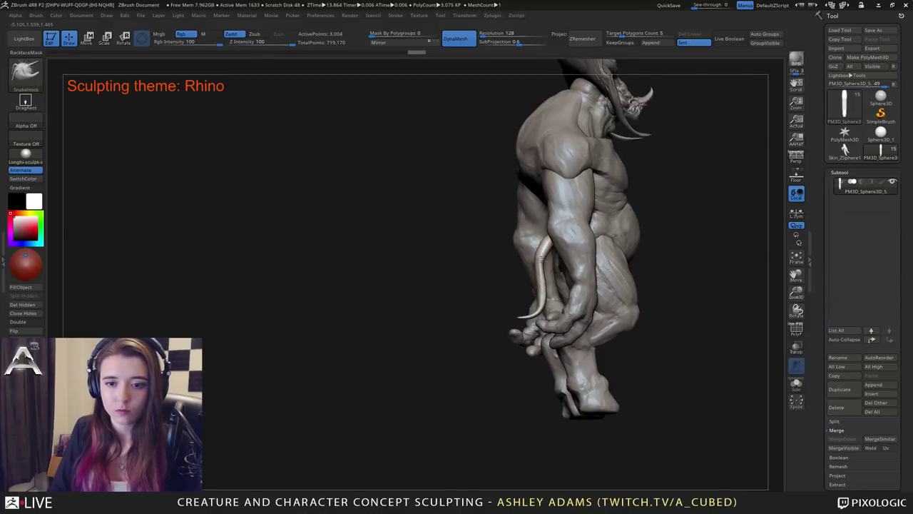
shift+drag(545, 251, 544, 258)
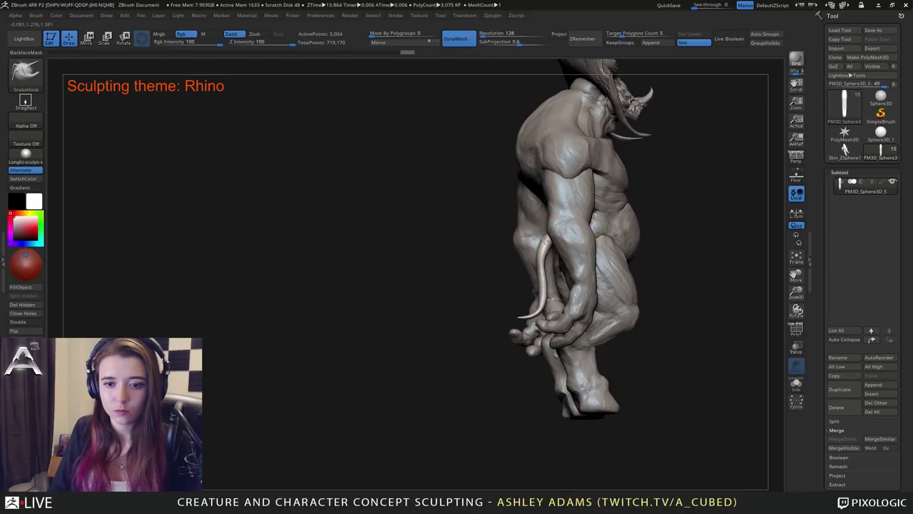
right_drag(540, 261, 536, 259)
drag(541, 259, 539, 261)
mouse_move(542, 261)
right_down()
mouse_move(531, 263)
mouse_move(539, 289)
right_up()
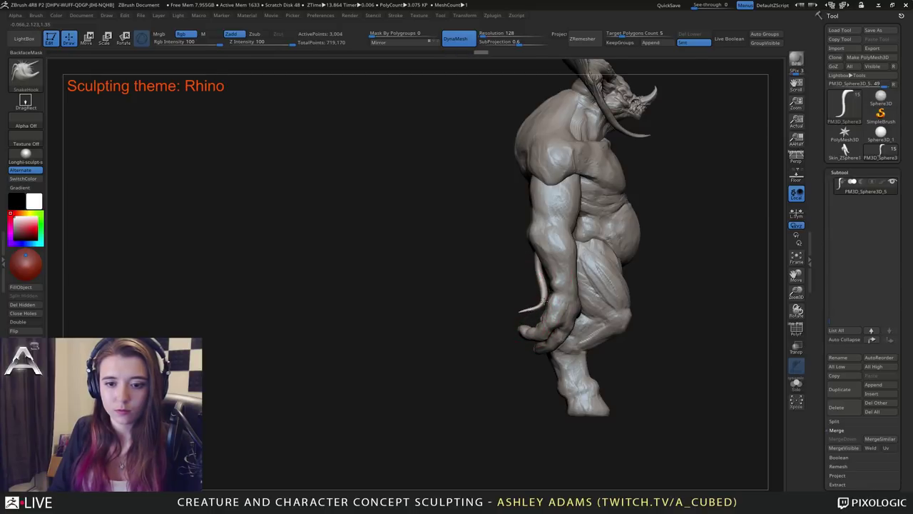
Bend the lower half of the tail with SnakeHook so its tip points down and away from the legs.
right_drag(542, 294, 554, 282)
mouse_move(585, 281)
shift+mouse_down()
mouse_move(540, 302)
mouse_move(599, 290)
shift+mouse_up()
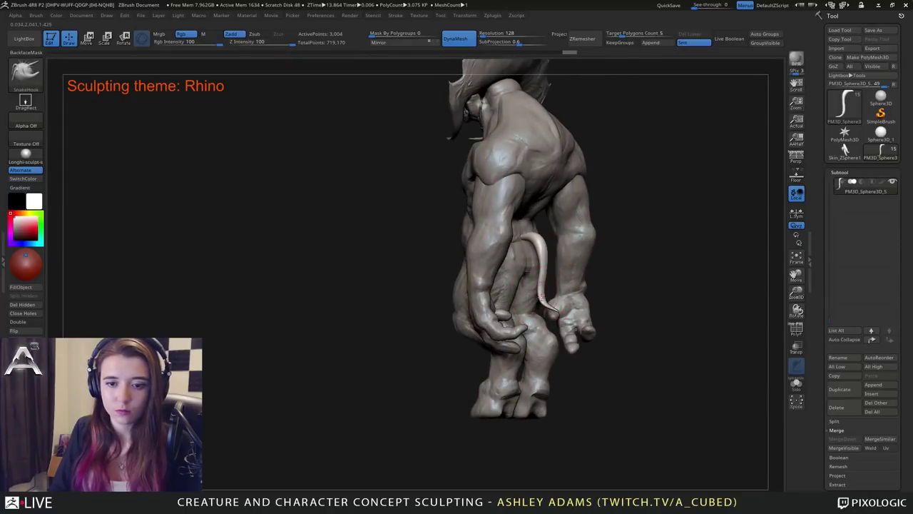
drag(542, 291, 549, 285)
key(space)
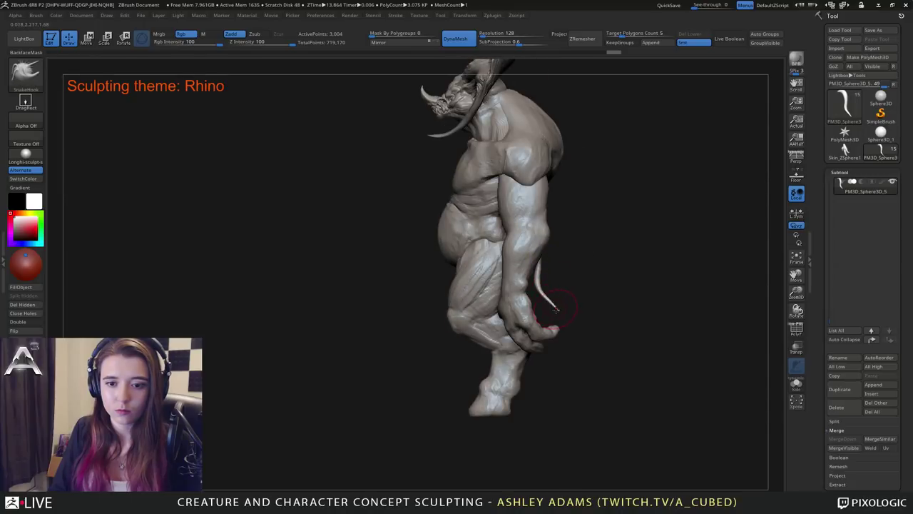
right_drag(553, 307, 534, 333)
right_click(545, 287)
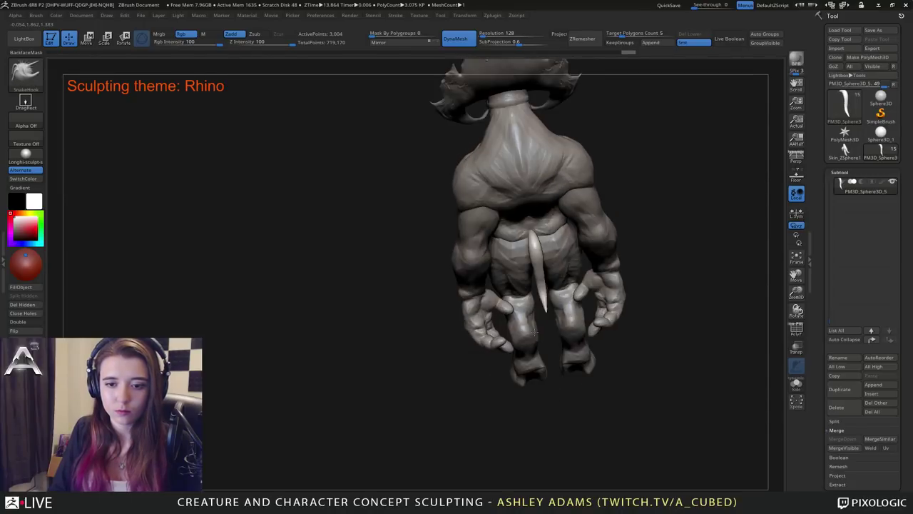
drag(545, 290, 549, 308)
mouse_move(549, 306)
right_down()
mouse_move(575, 272)
mouse_move(598, 288)
right_up()
right_click(575, 275)
Isolate the tail and build up a bulky tuft at its end with the ClayBuildup brush.
click(796, 385)
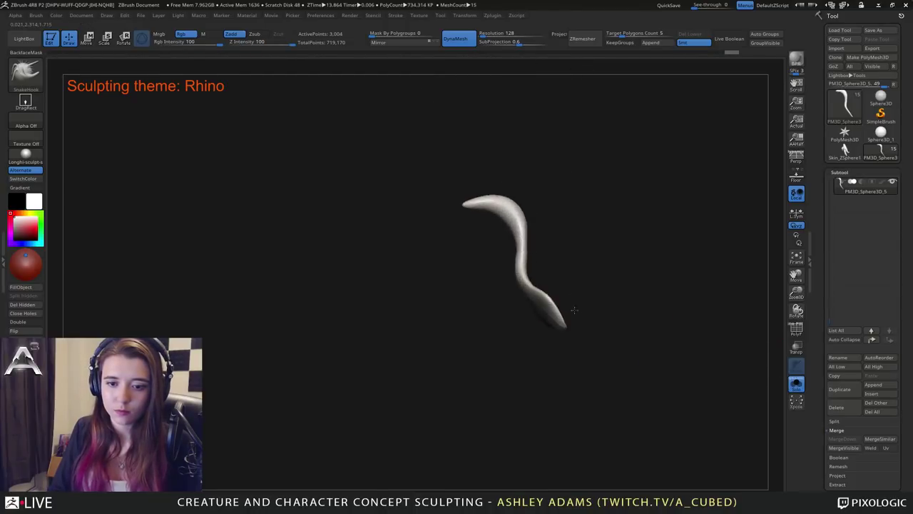
key(b)
key(c)
key(b)
mouse_move(575, 309)
mouse_down()
mouse_move(534, 314)
mouse_move(551, 294)
mouse_move(537, 311)
mouse_move(562, 341)
mouse_move(531, 325)
mouse_up()
Adjust the outline of the tail's tuft and the shaft above it with the SnakeHook brush.
key(b)
key(s)
key(h)
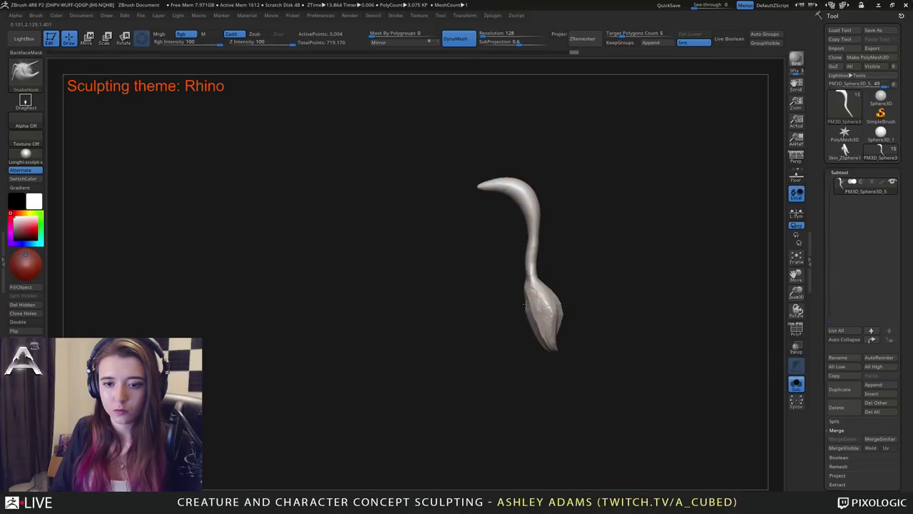
key(space)
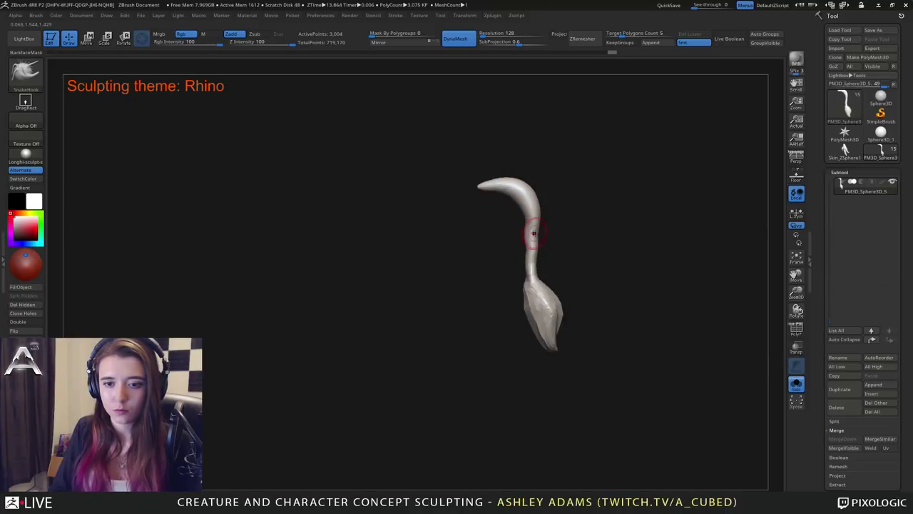
mouse_move(534, 233)
mouse_down()
mouse_move(528, 218)
mouse_move(524, 246)
mouse_up()
key(space)
Add volume to the narrow shaft above the tuft with the ClayBuildup brush.
key(b)
key(c)
key(b)
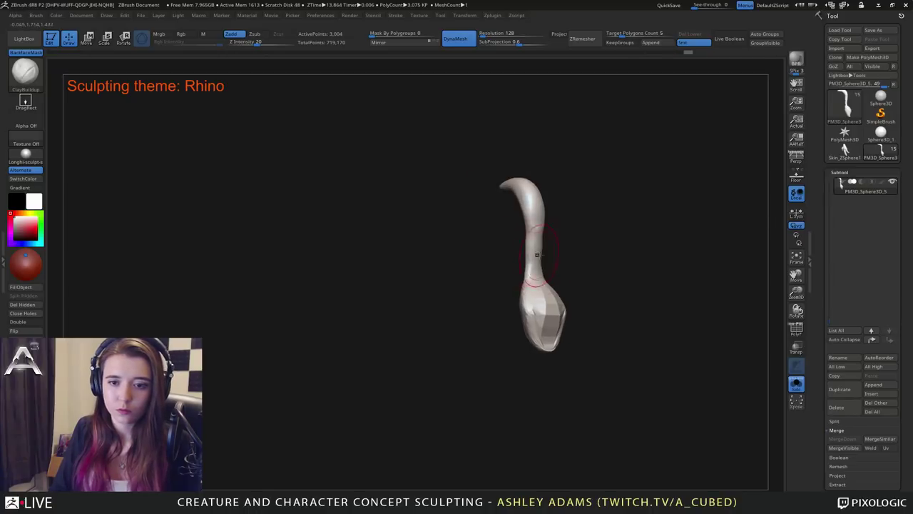
right_drag(536, 255, 542, 260)
Even out the tail shaft from behind with SnakeHook and smooth both of its sides.
key(b)
key(s)
key(h)
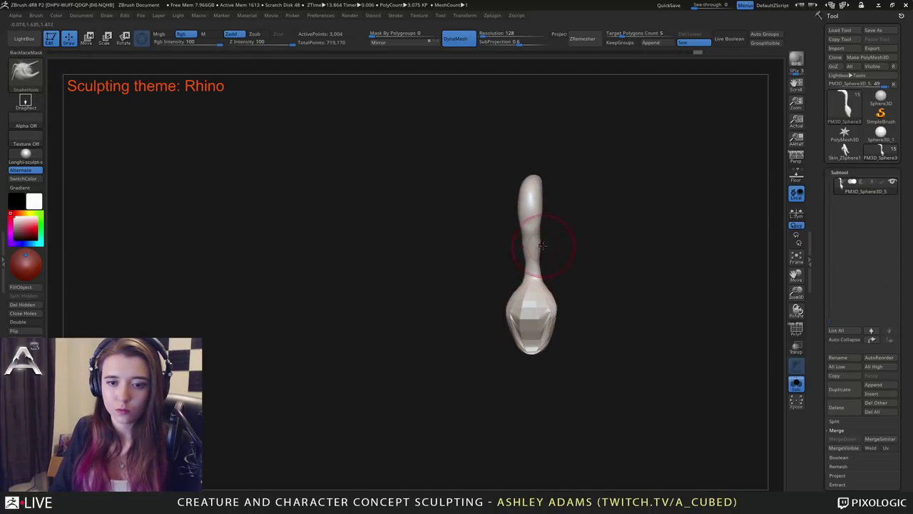
key(space)
drag(541, 246, 535, 244)
right_drag(540, 232, 537, 229)
shift+drag(540, 239, 542, 219)
shift+drag(517, 252, 518, 221)
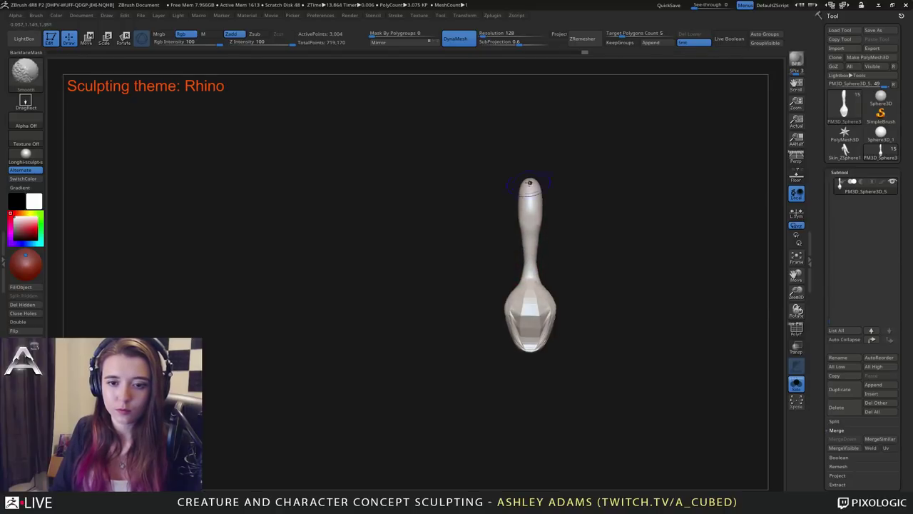
Show the whole creature again and pull the tail's tuft closer to the legs in side view with the SnakeHook brush.
click(796, 383)
ctrl+right_drag(569, 311, 559, 290)
key(space)
click(549, 268)
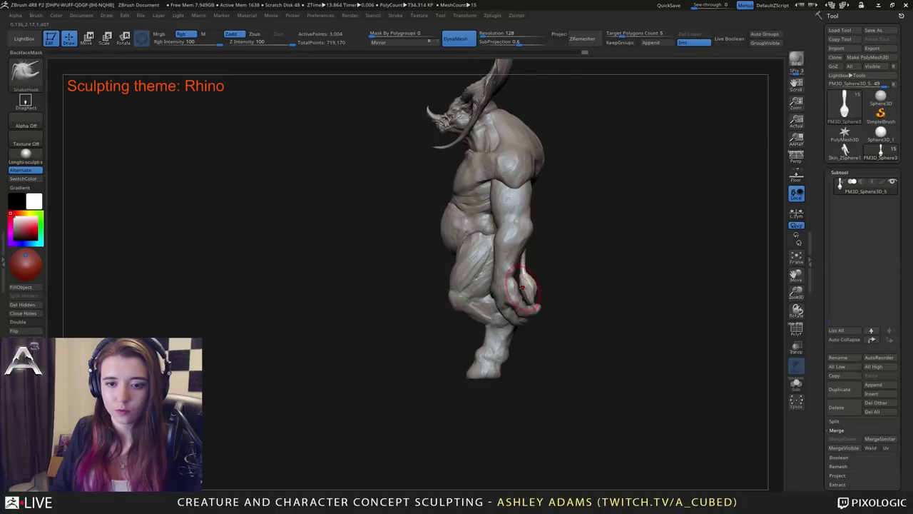
drag(529, 270, 540, 261)
key(space)
mouse_move(556, 251)
right_down()
mouse_move(541, 249)
mouse_move(522, 295)
right_up()
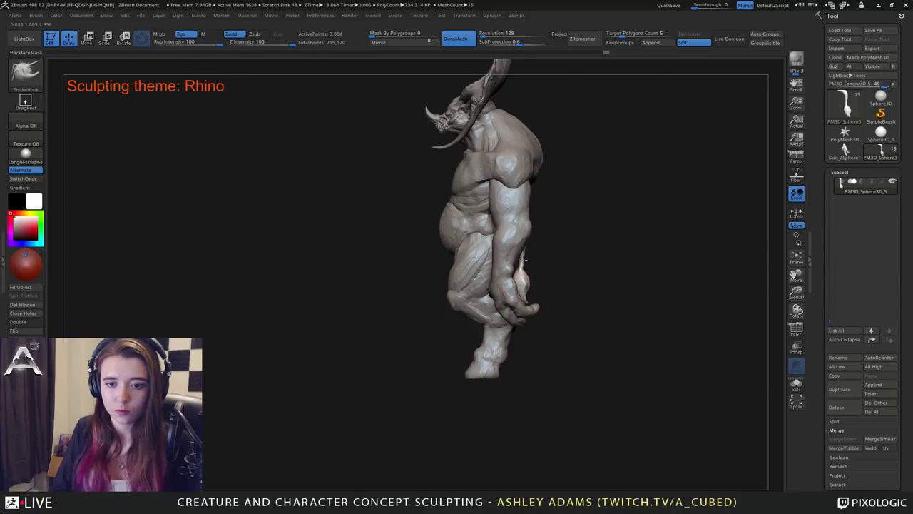
mouse_move(522, 242)
right_down()
mouse_move(510, 244)
mouse_move(589, 235)
mouse_move(550, 249)
mouse_move(593, 247)
mouse_move(526, 249)
right_up()
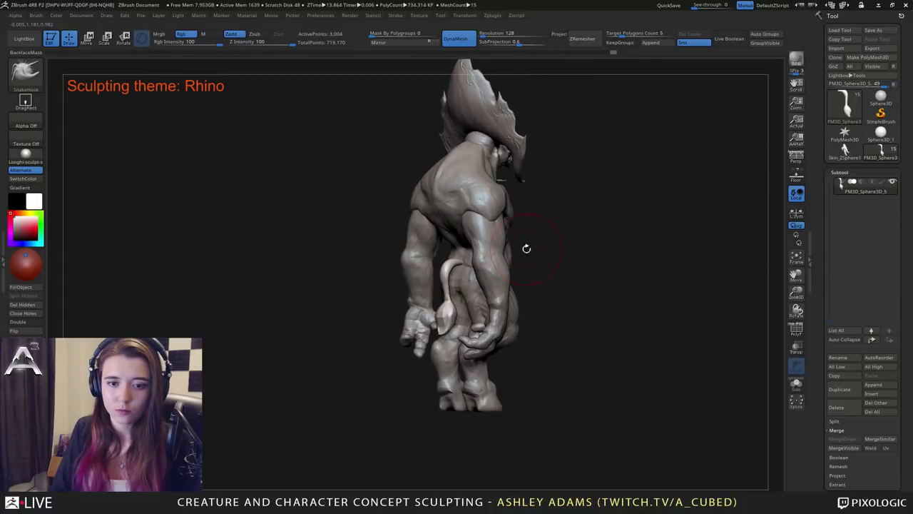
Pull the base of the tail into the pelvis and adjust its upper bend with the SnakeHook brush.
ctrl+right_drag(458, 271, 460, 314)
right_click(460, 311)
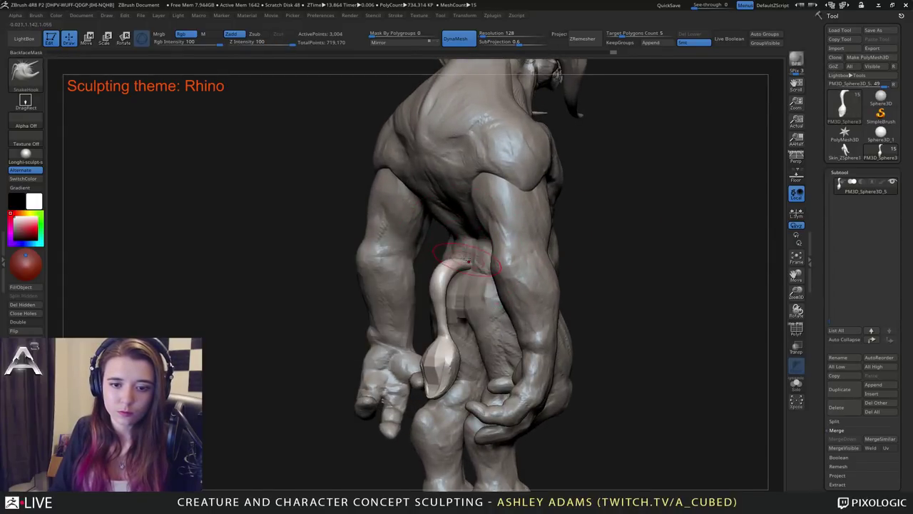
right_drag(448, 254, 457, 264)
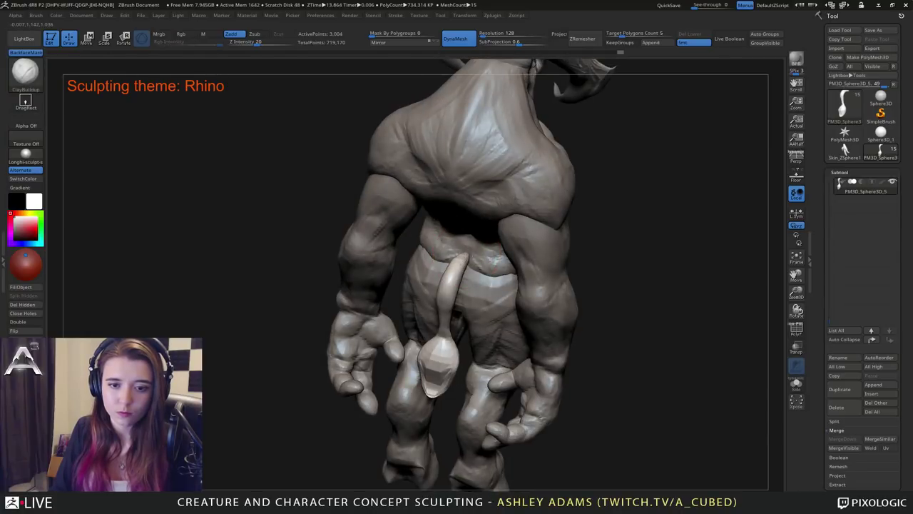
right_drag(457, 263, 471, 267)
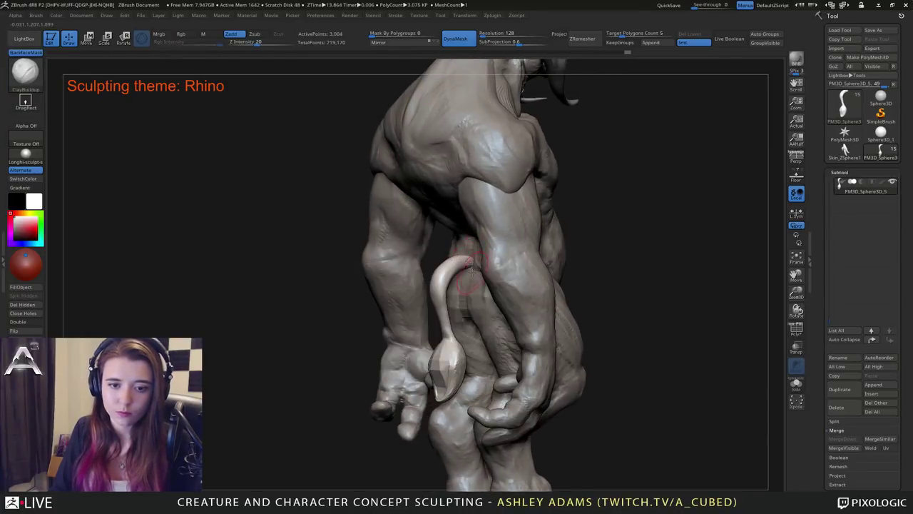
key(b)
key(s)
key(h)
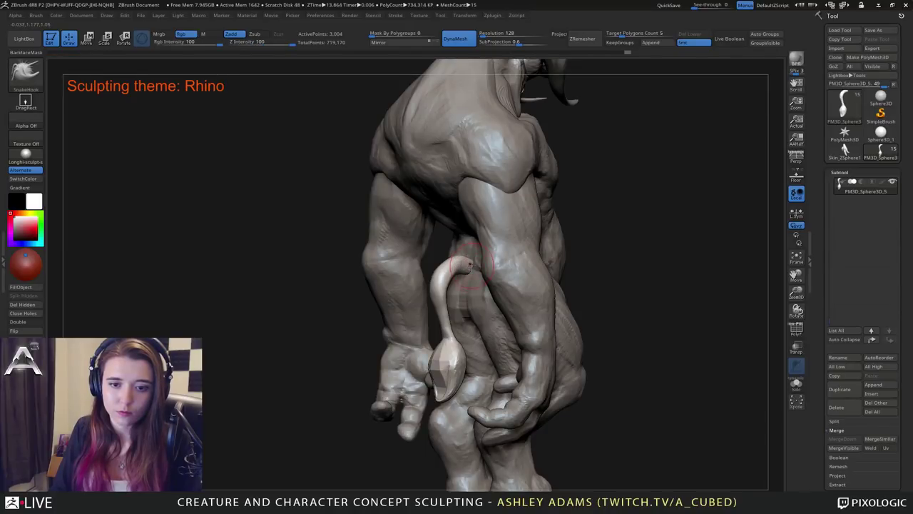
drag(468, 263, 474, 264)
mouse_move(485, 318)
ctrl+right_down()
mouse_move(485, 291)
mouse_move(485, 319)
mouse_move(460, 277)
ctrl+right_up()
drag(459, 278, 452, 279)
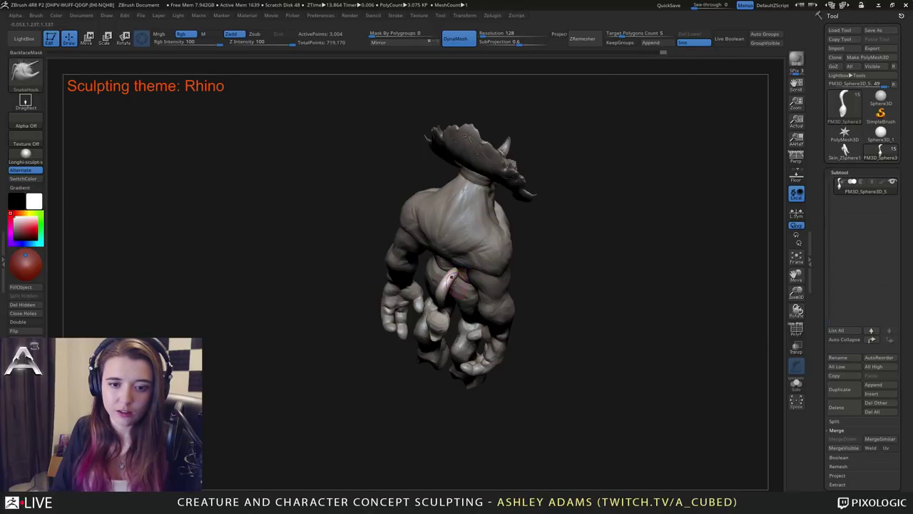
Adjust the SnakeHook brush size and refine the tail's base where it leaves the pelvis, working from both sides.
mouse_move(451, 277)
right_down()
mouse_move(460, 251)
mouse_move(458, 297)
mouse_move(476, 294)
mouse_move(435, 289)
mouse_move(453, 291)
right_up()
key(space)
drag(444, 273, 430, 274)
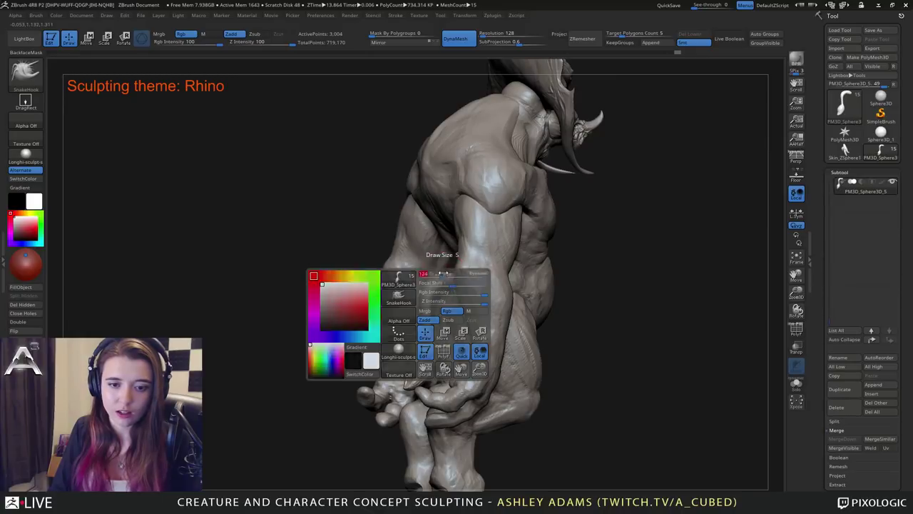
mouse_move(442, 275)
right_down()
mouse_move(438, 264)
mouse_move(492, 292)
mouse_move(416, 244)
right_up()
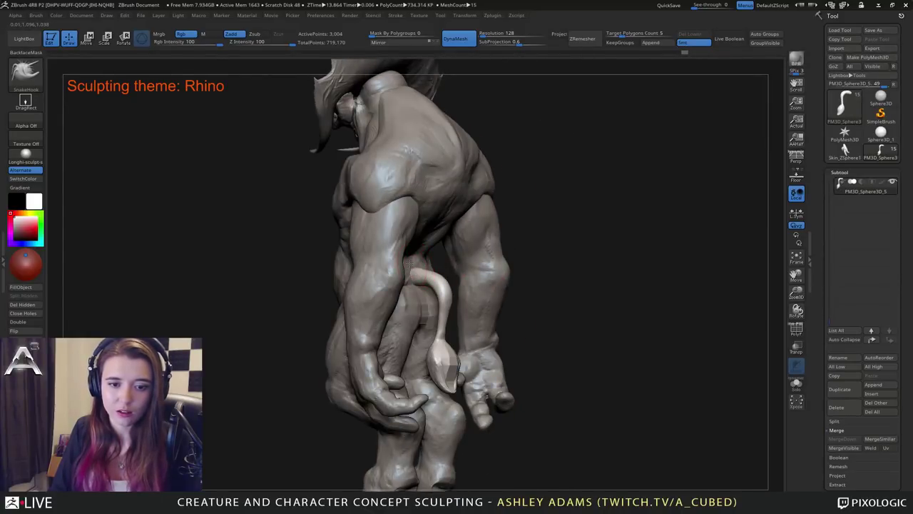
key(space)
drag(420, 267, 440, 272)
key(space)
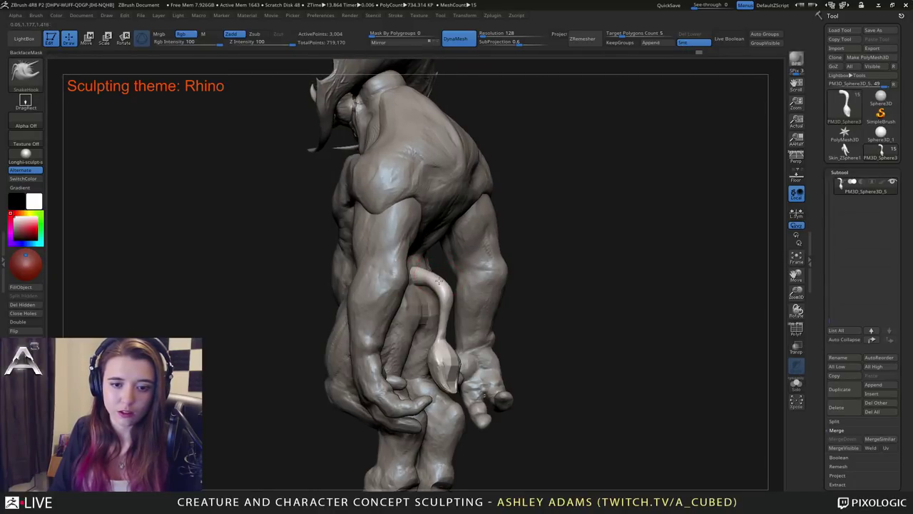
Reshape the curve of the tail shaft with SnakeHook and smooth its upper bend.
right_drag(437, 278, 445, 295)
drag(441, 303, 447, 292)
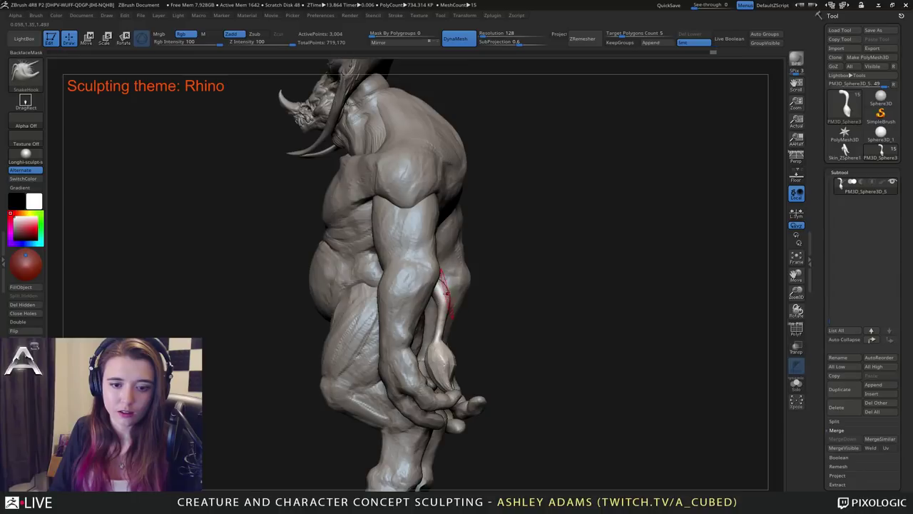
mouse_move(443, 291)
right_down()
mouse_move(441, 280)
mouse_move(445, 304)
right_up()
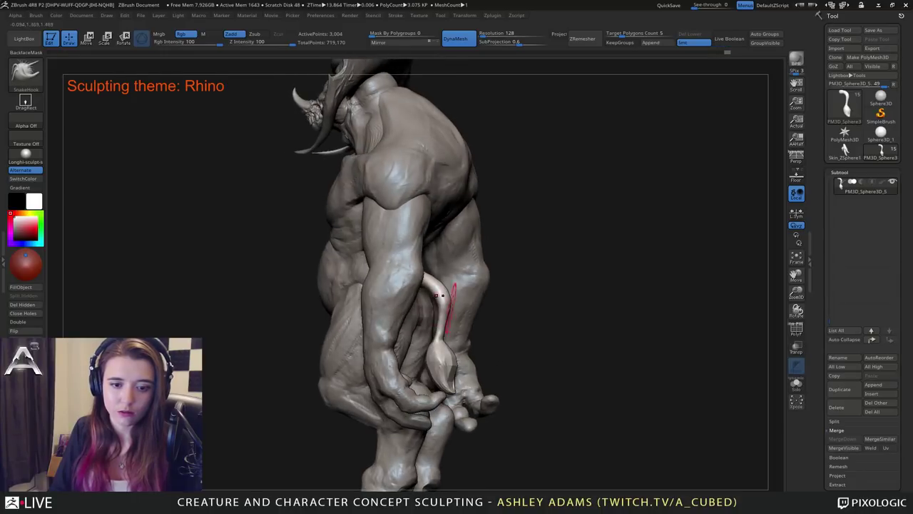
drag(445, 303, 430, 301)
mouse_move(430, 301)
shift+right_down()
mouse_move(427, 315)
mouse_move(453, 305)
mouse_move(445, 274)
mouse_move(427, 279)
shift+right_up()
right_click(445, 312)
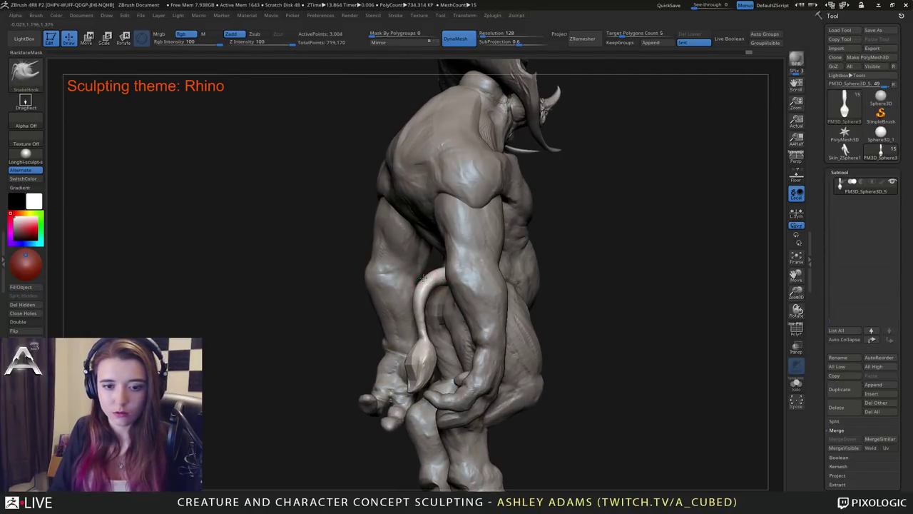
shift+drag(424, 279, 444, 274)
mouse_move(443, 273)
right_down()
mouse_move(432, 265)
mouse_move(454, 287)
mouse_move(451, 263)
right_up()
mouse_move(451, 263)
right_down()
mouse_move(479, 264)
mouse_move(543, 318)
right_up()
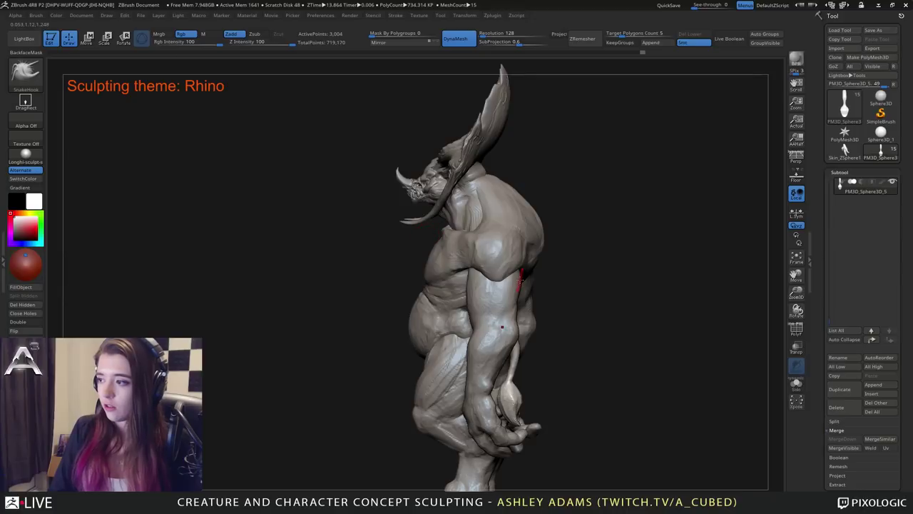
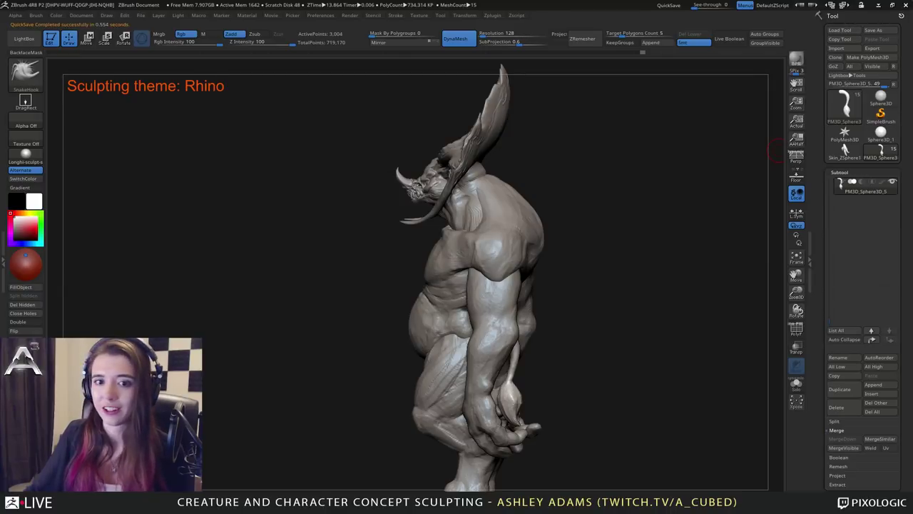
mouse_move(627, 242)
mouse_down()
mouse_move(644, 259)
mouse_move(625, 236)
mouse_move(634, 259)
mouse_move(774, 273)
mouse_up()
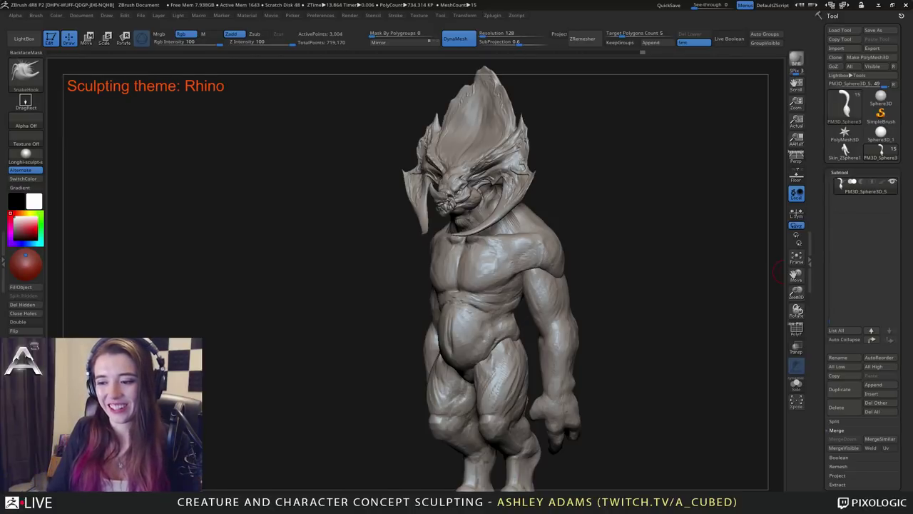
drag(699, 268, 522, 240)
mouse_move(335, 246)
mouse_down()
mouse_move(549, 259)
mouse_move(506, 251)
mouse_move(561, 294)
mouse_move(530, 248)
mouse_up()
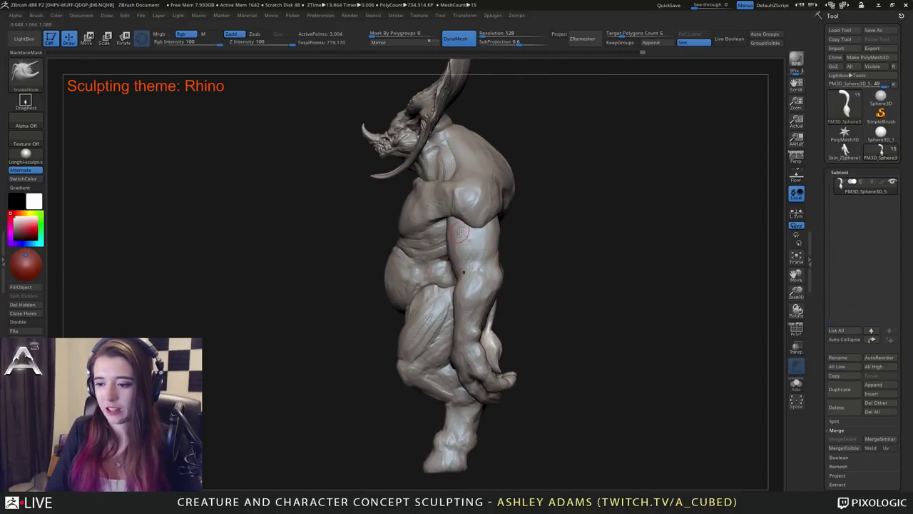
drag(465, 236, 515, 248)
right_drag(515, 247, 472, 182)
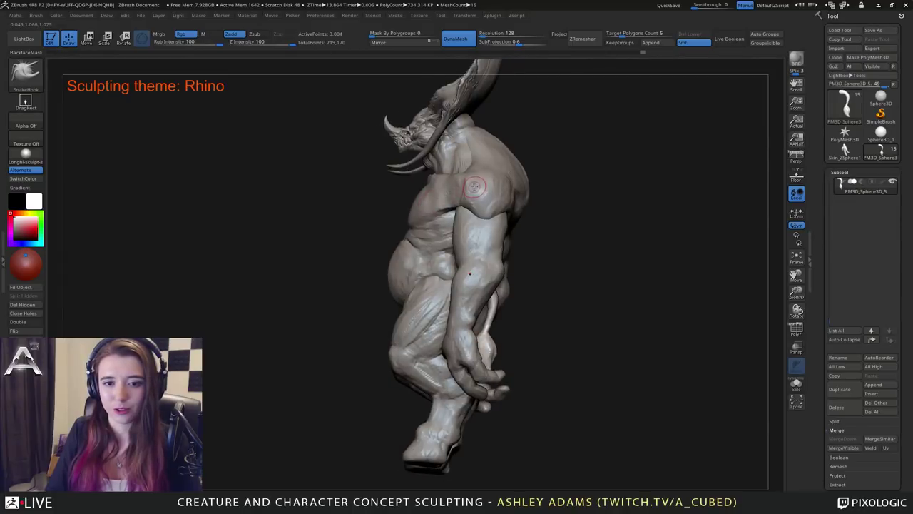
Select the legs subtool and remesh it with DynaMesh at a resolution of 224.
mouse_move(415, 241)
right_down()
mouse_move(438, 247)
mouse_move(413, 278)
mouse_move(410, 363)
right_up()
alt+click(432, 265)
mouse_move(411, 364)
right_down()
mouse_move(435, 399)
mouse_move(464, 331)
mouse_move(477, 325)
mouse_move(453, 350)
mouse_move(467, 283)
mouse_move(407, 261)
mouse_move(369, 260)
mouse_move(480, 294)
mouse_move(509, 287)
right_up()
alt+click(435, 399)
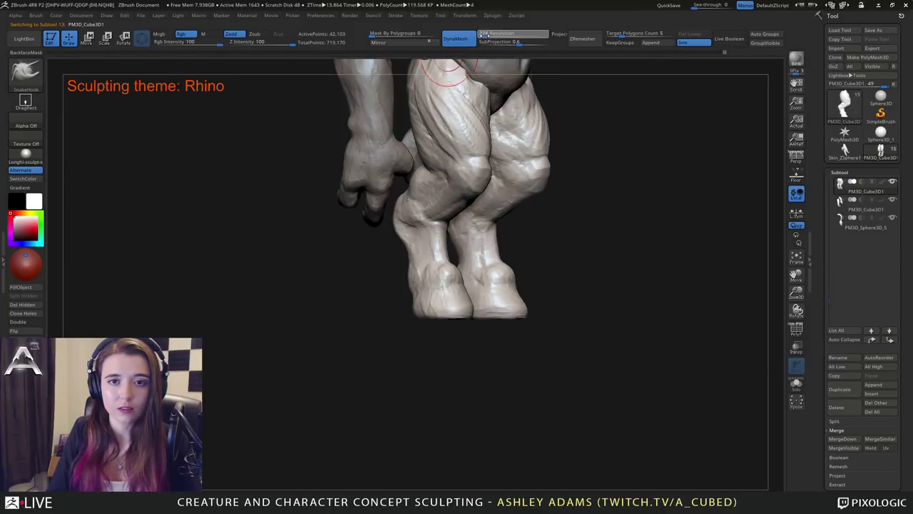
key(Return)
ctrl+drag(544, 202, 582, 206)
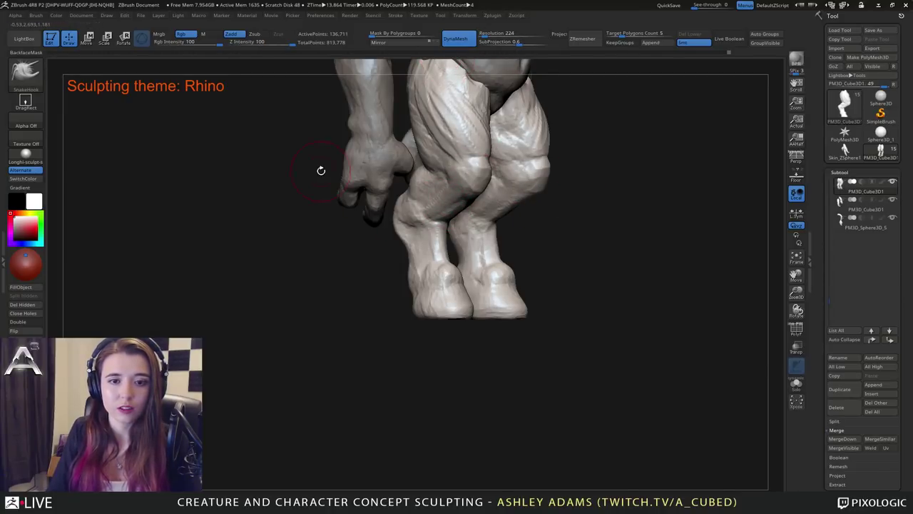
Add volume to the backs of the lower legs with the ClayBuildup brush at an adjusted brush size.
key(b)
key(c)
key(b)
right_drag(408, 246, 471, 277)
key(space)
mouse_move(414, 308)
mouse_down()
mouse_move(411, 316)
mouse_move(392, 305)
mouse_up()
right_drag(392, 305, 381, 300)
key(b)
key(s)
key(h)
key(b)
key(c)
key(b)
mouse_move(377, 298)
mouse_down()
mouse_move(391, 294)
mouse_move(363, 291)
mouse_move(370, 295)
mouse_move(379, 294)
mouse_move(365, 285)
mouse_move(389, 289)
mouse_move(356, 286)
mouse_move(378, 271)
mouse_move(371, 246)
mouse_up()
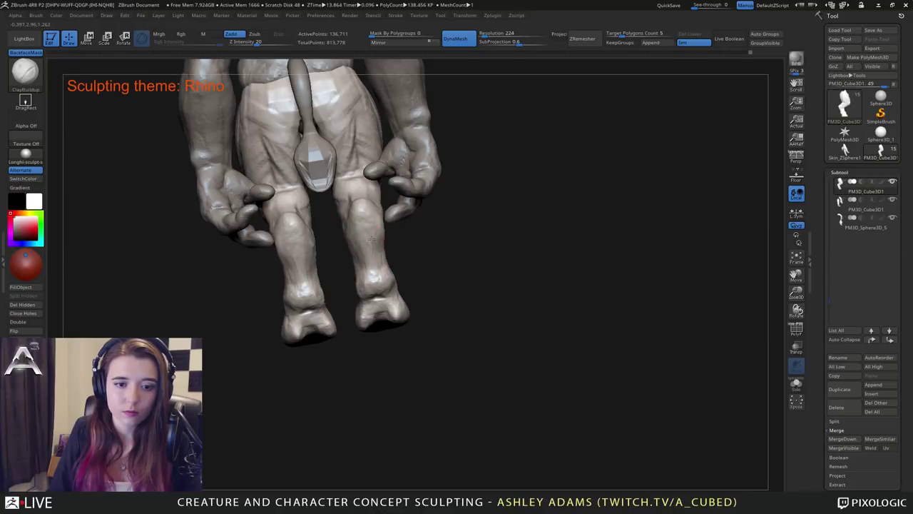
Build up the hocks and the backs of the ankles above the hooves with the ClayBuildup brush.
drag(464, 249, 394, 264)
drag(485, 281, 446, 293)
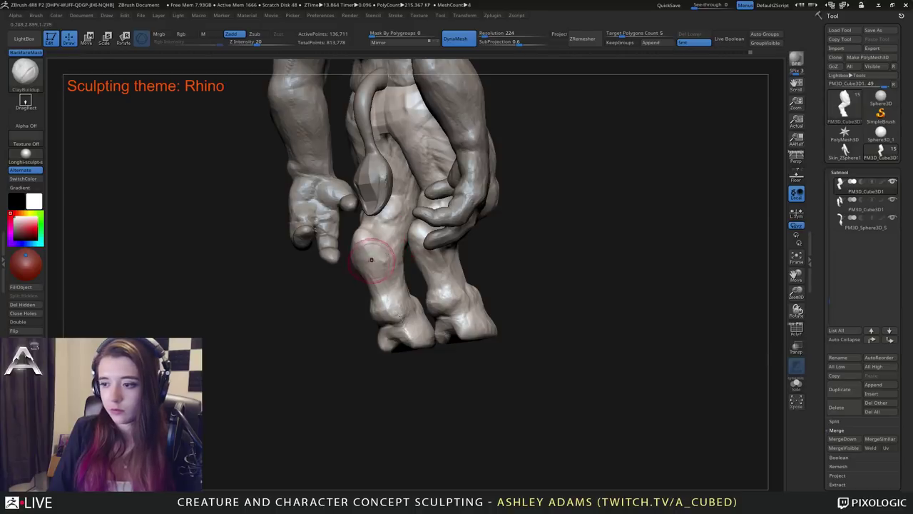
mouse_move(421, 280)
mouse_down()
mouse_move(371, 284)
mouse_move(395, 284)
mouse_move(381, 304)
mouse_up()
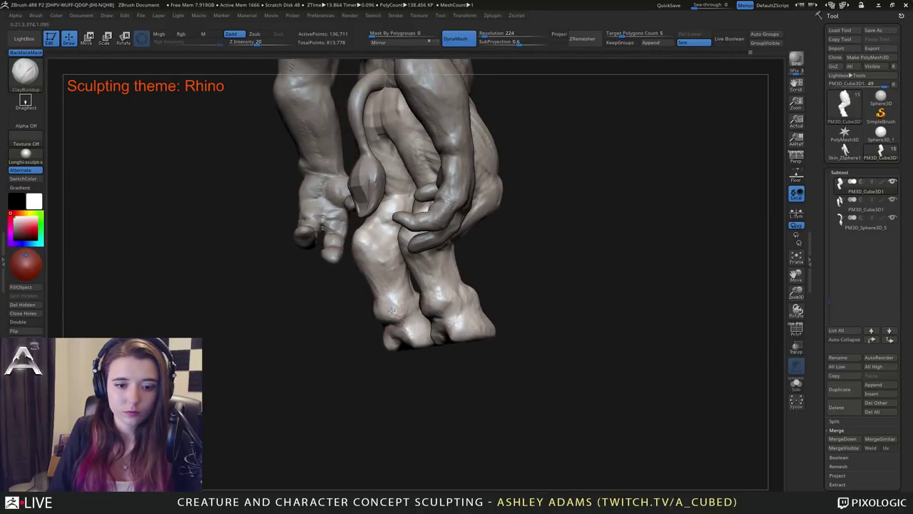
mouse_move(384, 299)
right_down()
mouse_move(404, 304)
mouse_move(389, 314)
mouse_move(404, 323)
mouse_move(374, 351)
mouse_move(365, 338)
mouse_move(355, 346)
mouse_move(349, 338)
mouse_move(373, 330)
mouse_move(378, 311)
mouse_move(428, 289)
mouse_move(364, 310)
right_up()
mouse_move(353, 312)
mouse_down()
mouse_move(351, 302)
mouse_move(365, 312)
mouse_up()
right_drag(378, 310, 356, 300)
mouse_move(368, 306)
mouse_down()
mouse_move(362, 297)
mouse_move(356, 309)
mouse_move(363, 284)
mouse_move(365, 294)
mouse_up()
mouse_move(368, 294)
right_down()
mouse_move(369, 275)
mouse_move(373, 306)
right_up()
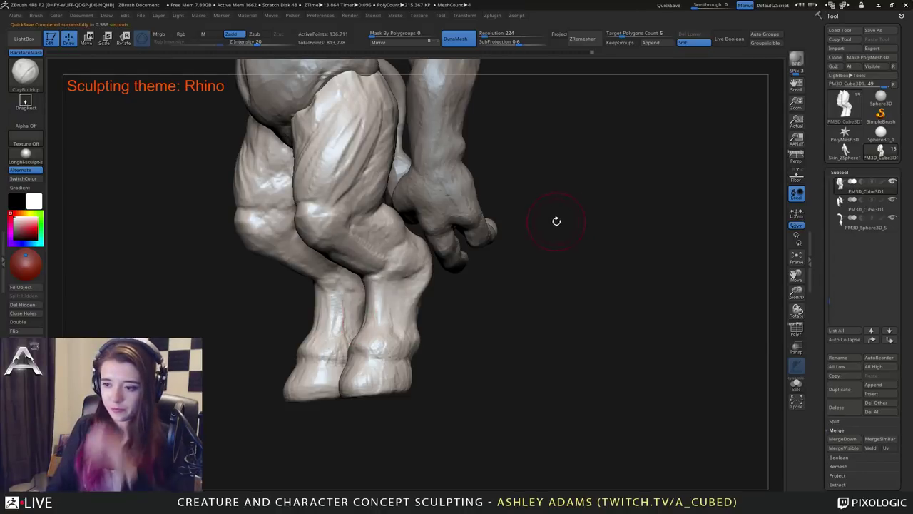
Carve creases around the front of the knee with the DamStandard brush.
shift+drag(592, 232, 391, 248)
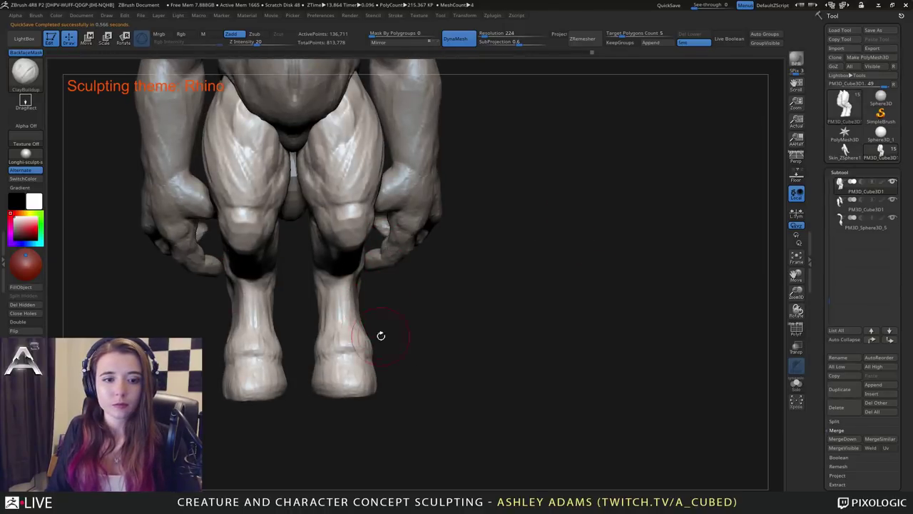
alt+drag(381, 336, 435, 328)
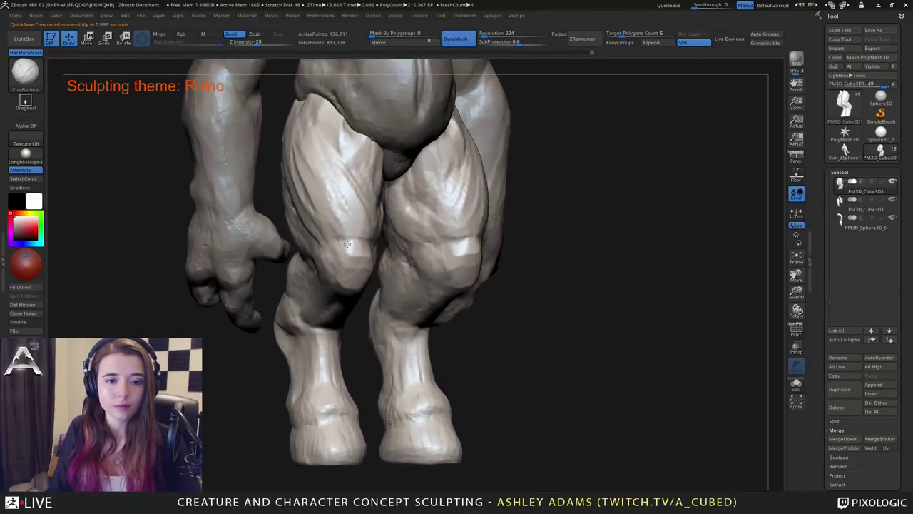
drag(543, 246, 338, 248)
drag(314, 278, 278, 280)
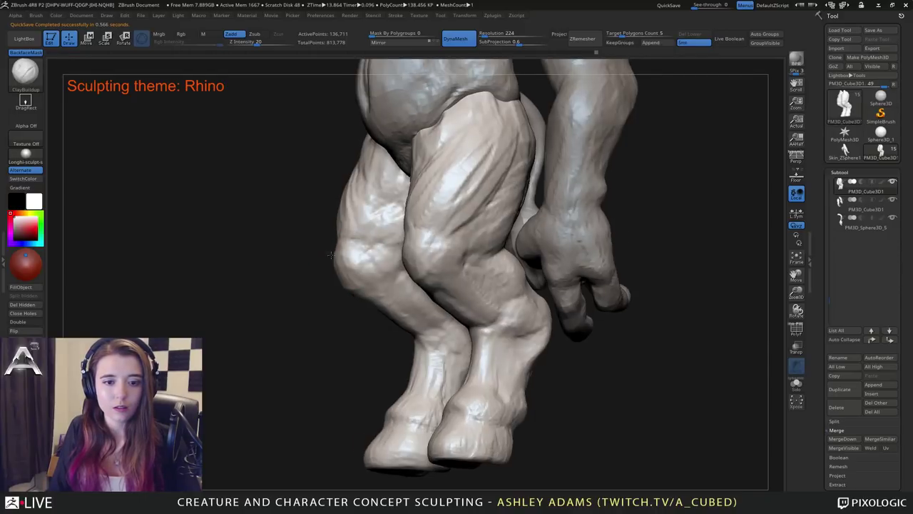
key(b)
key(d)
key(s)
mouse_move(358, 249)
mouse_down()
mouse_move(362, 266)
mouse_move(387, 277)
mouse_move(373, 256)
mouse_up()
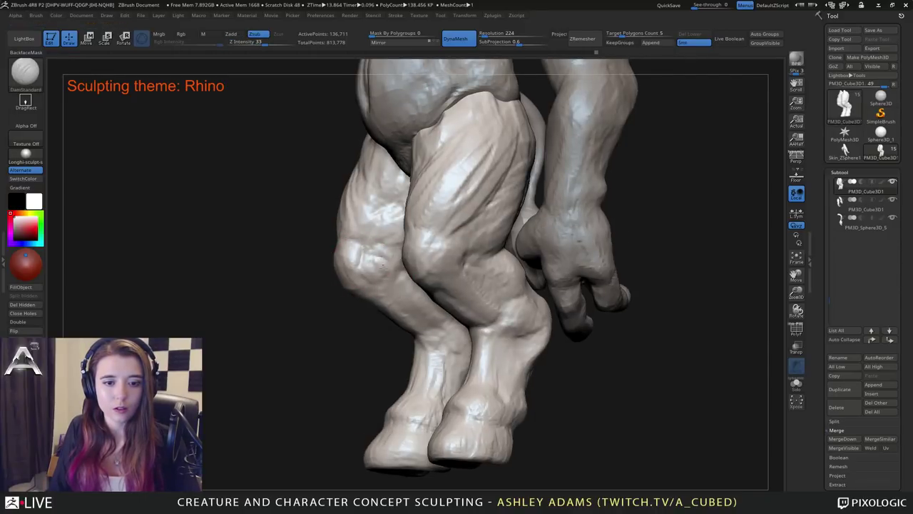
Build up the kneecap and the muscle just above it with the ClayBuildup brush.
key(b)
key(c)
key(b)
mouse_move(300, 285)
mouse_down()
mouse_move(349, 284)
mouse_move(367, 251)
mouse_up()
drag(428, 286, 407, 282)
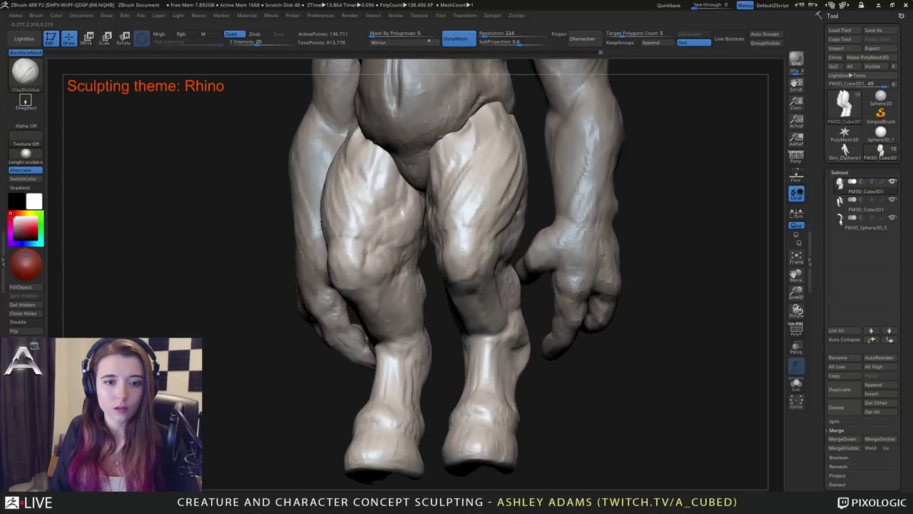
mouse_move(364, 253)
mouse_down()
mouse_move(359, 218)
mouse_move(354, 226)
mouse_up()
mouse_move(351, 213)
right_down()
mouse_move(377, 207)
mouse_move(357, 214)
right_up()
Define the muscle separation above the knee with the DamStandard brush.
key(b)
key(d)
key(s)
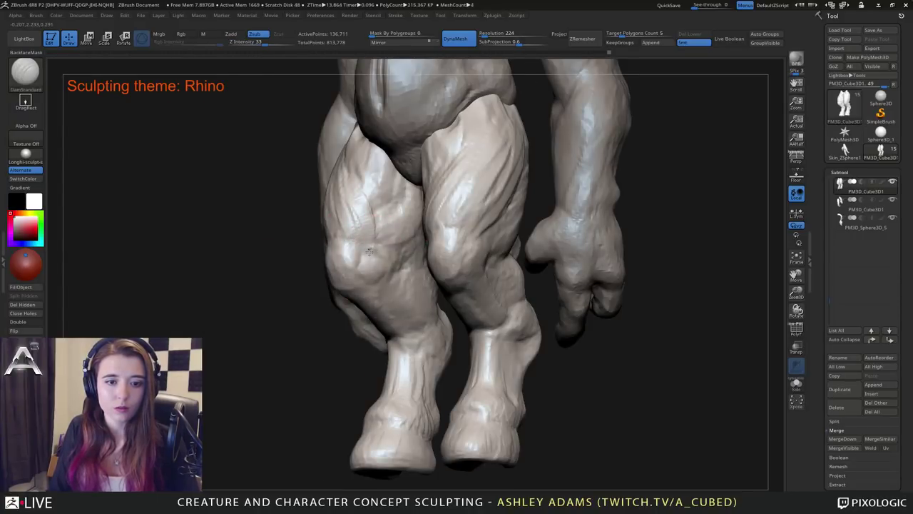
right_drag(369, 251, 378, 246)
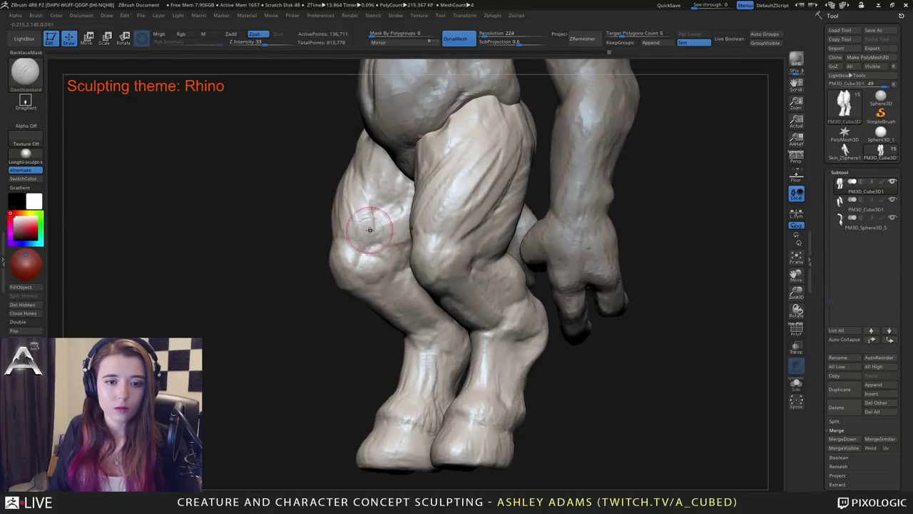
Build up the muscles on the front and outer side of the thighs with the ClayBuildup brush.
right_drag(364, 154, 403, 155)
key(b)
key(c)
key(b)
mouse_move(350, 163)
mouse_down()
mouse_move(358, 135)
mouse_move(355, 162)
mouse_move(392, 222)
mouse_move(398, 163)
mouse_move(369, 136)
mouse_up()
right_drag(375, 181, 398, 177)
alt+right_drag(349, 155, 389, 221)
key(space)
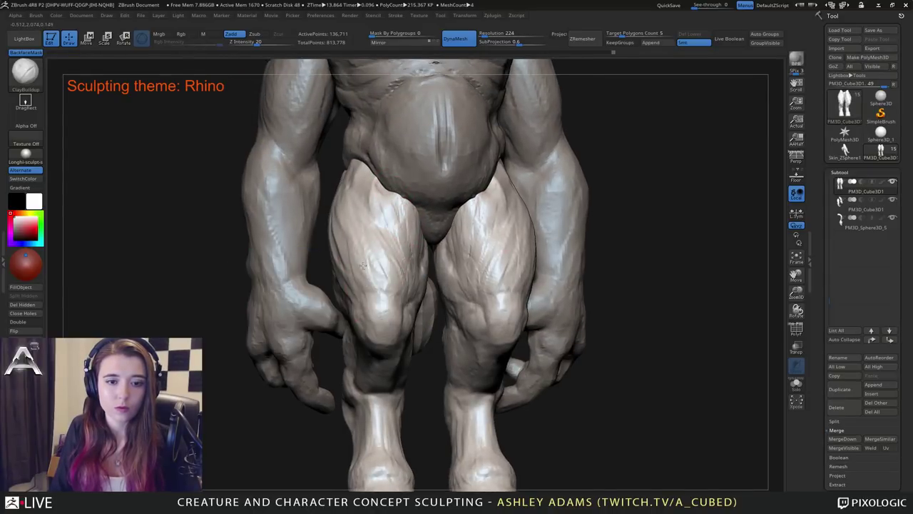
right_drag(359, 210, 323, 195)
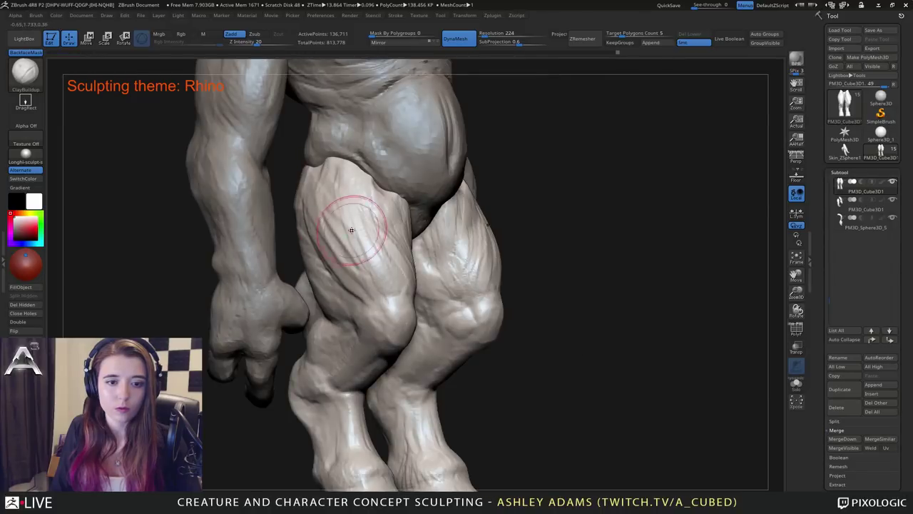
mouse_move(352, 230)
ctrl+right_down()
mouse_move(385, 224)
mouse_move(354, 212)
ctrl+right_up()
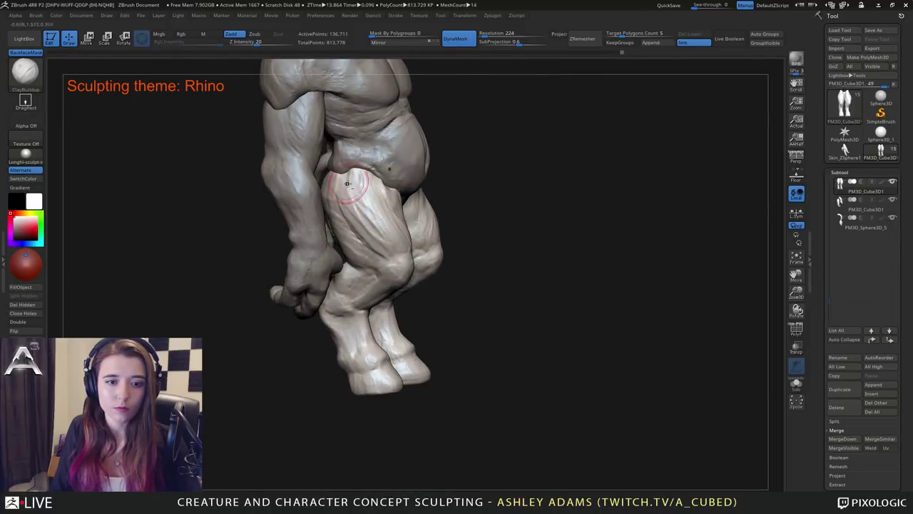
drag(348, 184, 380, 231)
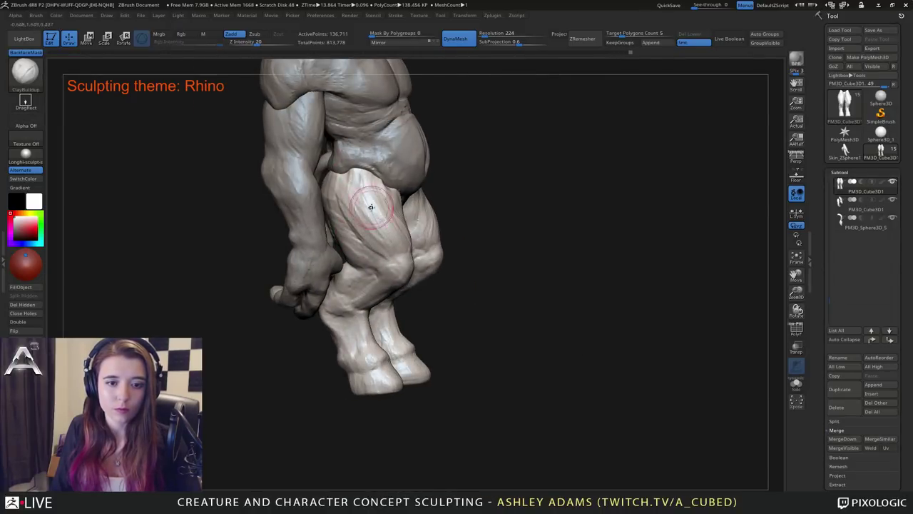
mouse_move(370, 208)
right_down()
mouse_move(335, 202)
mouse_move(391, 214)
right_up()
Examine the buttocks and backs of the legs from behind and below, toggling Solo mode on and off.
mouse_move(364, 250)
right_down()
mouse_move(377, 268)
mouse_move(369, 262)
mouse_move(428, 259)
mouse_move(377, 276)
mouse_move(387, 267)
mouse_move(450, 263)
right_up()
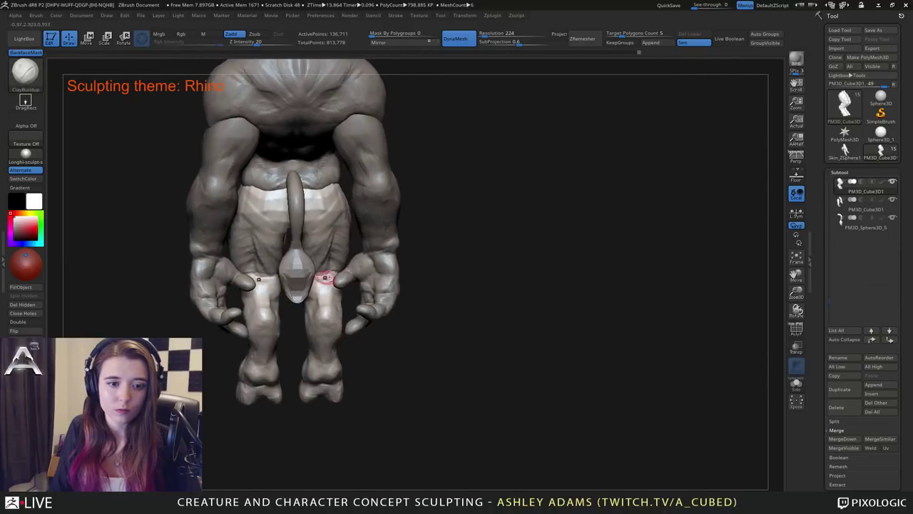
right_drag(322, 236, 289, 196)
right_click(319, 209)
right_click(290, 229)
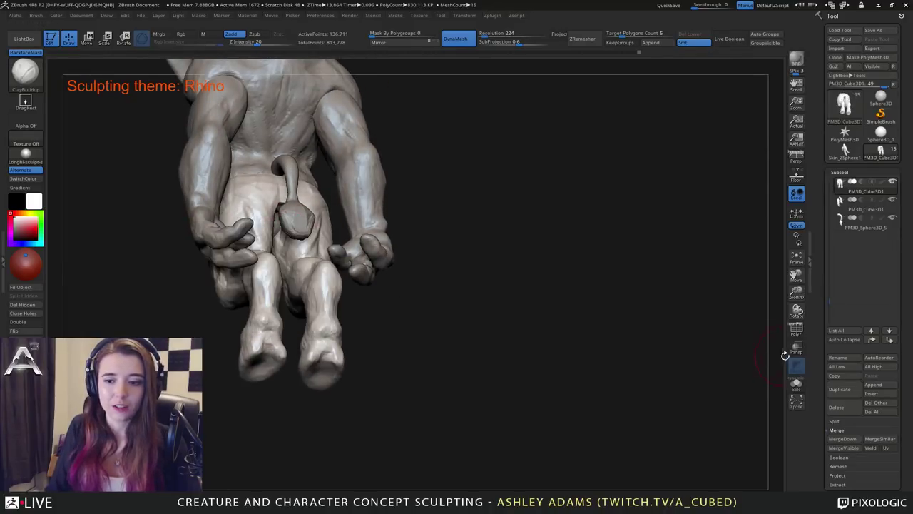
click(796, 384)
right_drag(656, 328, 554, 223)
click(796, 384)
right_drag(560, 320, 353, 306)
right_drag(348, 298, 351, 299)
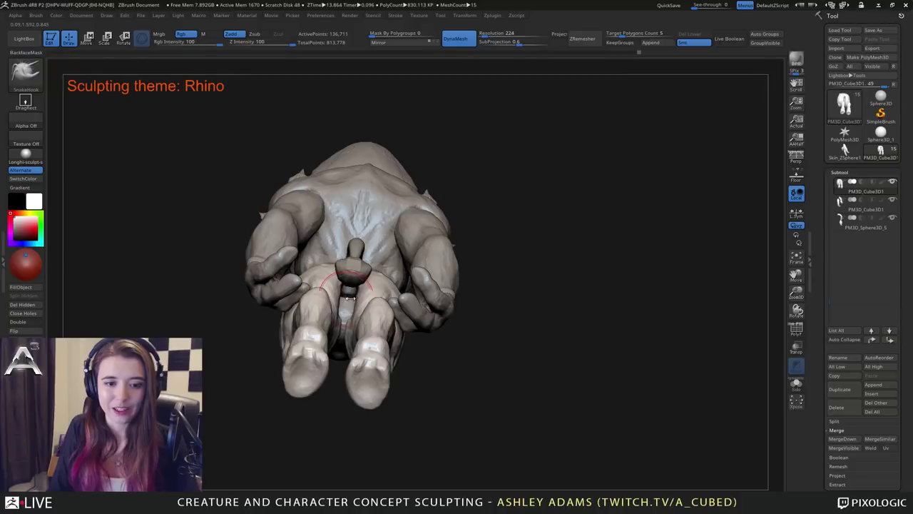
Reshape the buttocks under the tail into fuller, rounder forms with the Inflat and SnakeHook brushes.
key(b)
key(i)
key(n)
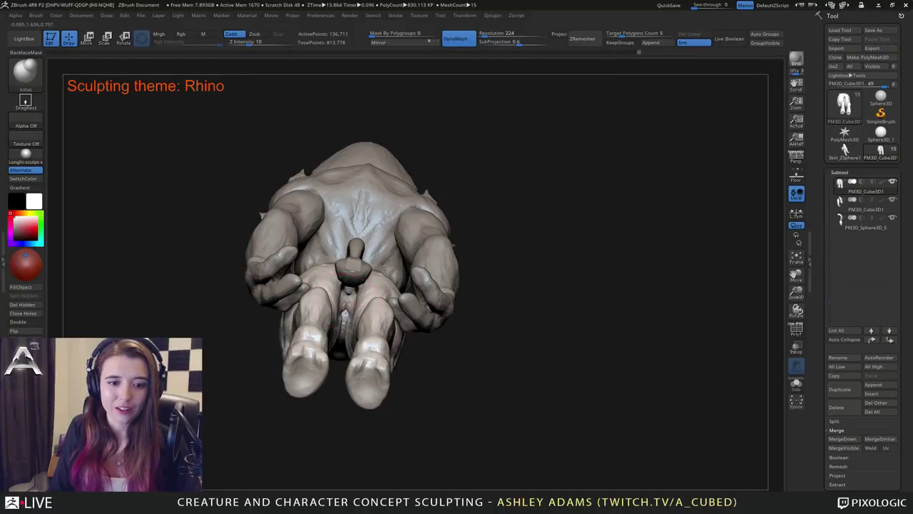
mouse_move(352, 276)
right_down()
mouse_move(351, 288)
mouse_move(388, 259)
mouse_move(334, 254)
right_up()
key(b)
key(s)
key(h)
right_click(311, 236)
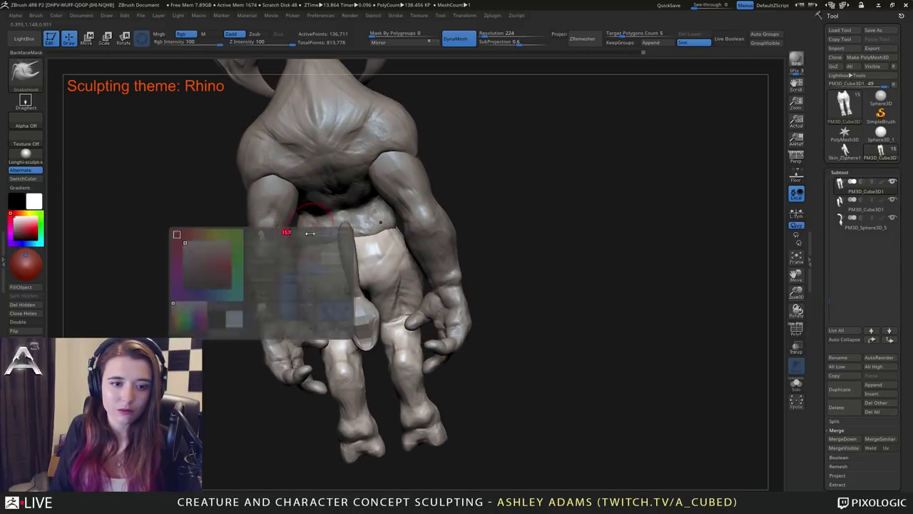
right_drag(327, 232, 344, 273)
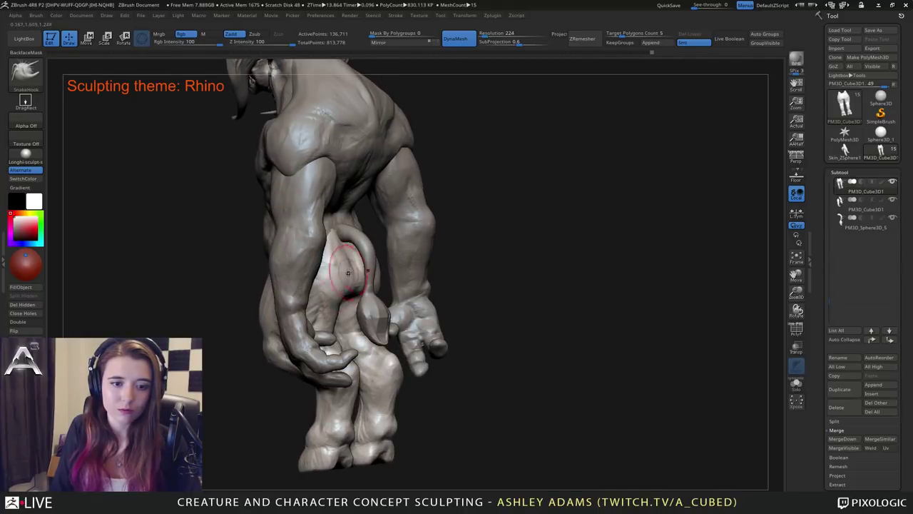
drag(348, 272, 345, 255)
right_drag(344, 248, 389, 307)
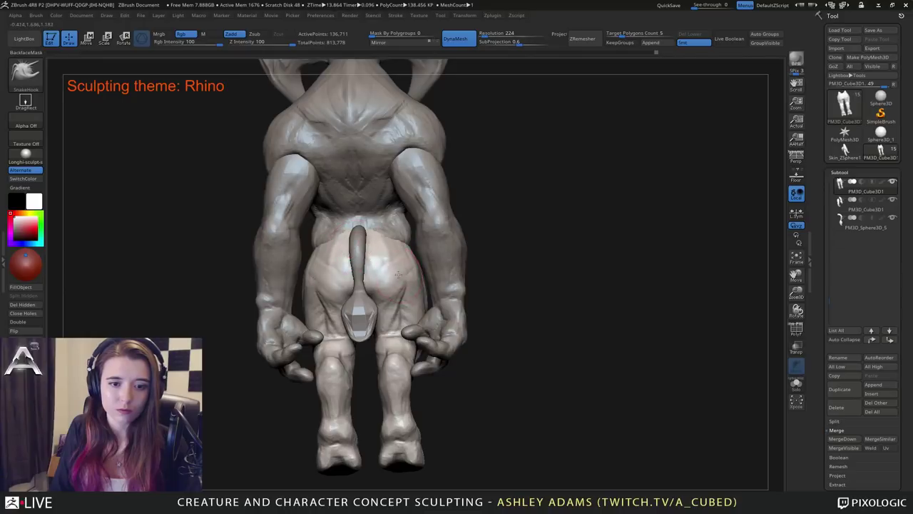
right_drag(393, 251, 401, 268)
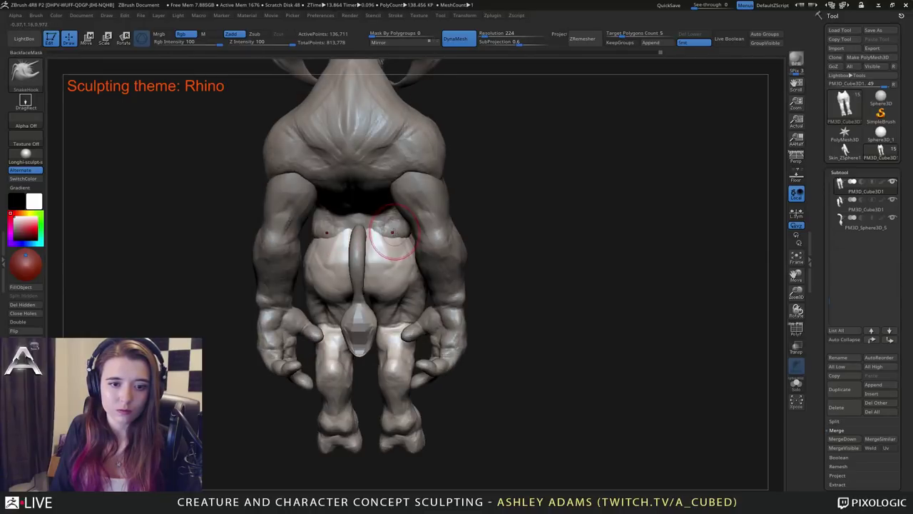
Smooth the top of the buttocks, and rework the lower back of the torso subtool with the ClayBuildup and SnakeHook brushes.
shift+drag(394, 238, 389, 237)
alt+click(388, 227)
mouse_move(389, 230)
right_down()
mouse_move(366, 250)
mouse_move(390, 247)
mouse_move(391, 264)
right_up()
key(b)
key(c)
key(b)
key(b)
key(s)
key(h)
Select the legs subtool and build up the upper buttocks beside the tail with the ClayBuildup brush.
alt+click(328, 250)
key(b)
key(c)
key(b)
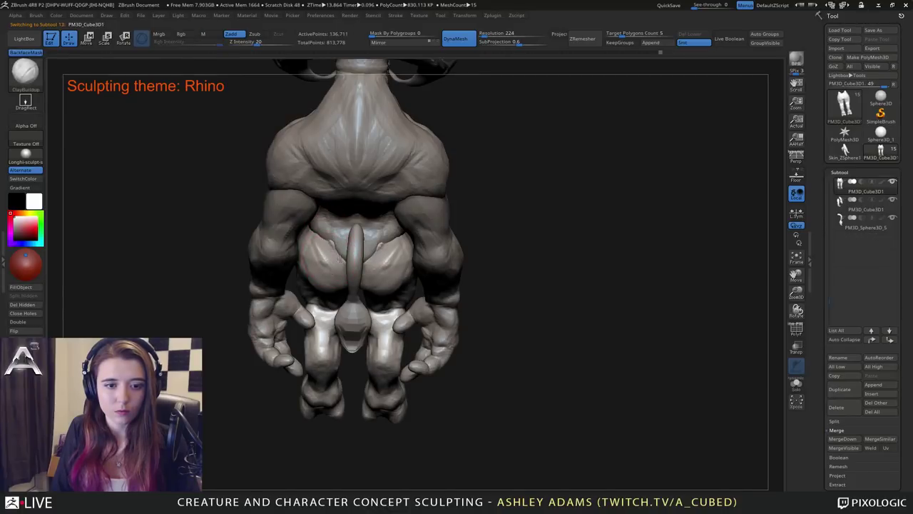
mouse_move(318, 258)
right_down()
mouse_move(317, 247)
mouse_move(360, 235)
mouse_move(411, 243)
mouse_move(320, 247)
right_up()
mouse_move(254, 232)
right_down()
mouse_move(347, 231)
mouse_move(359, 257)
right_up()
Select the torso subtool and pull the lower back down toward the tail base with the SnakeHook brush.
alt+click(357, 250)
key(b)
key(s)
key(h)
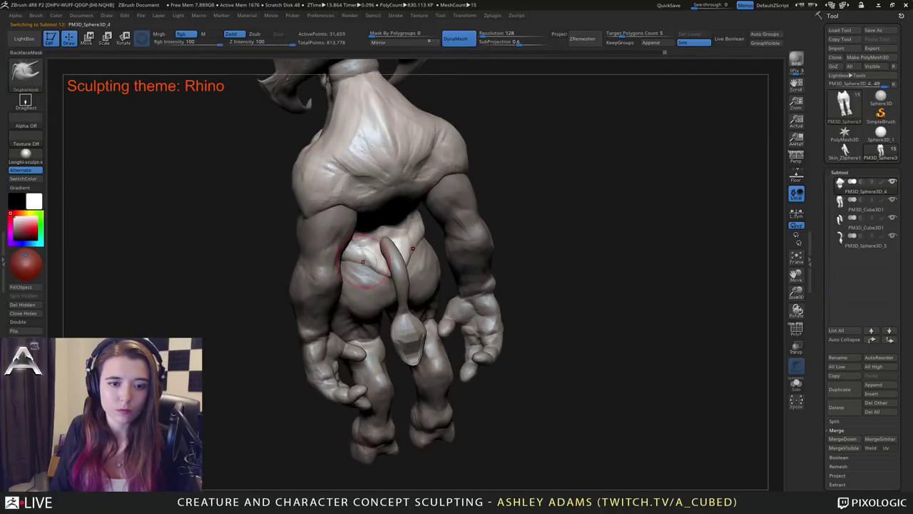
right_click(357, 258)
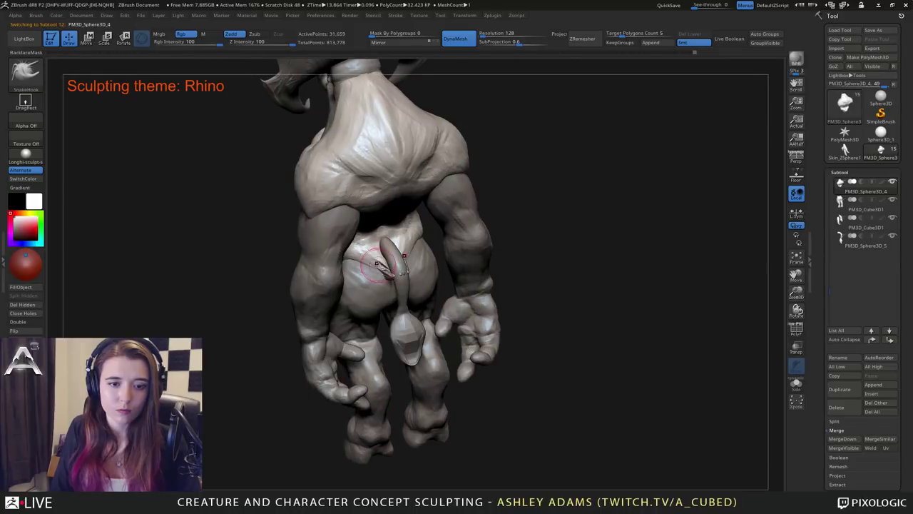
Fill out the lower back around the tail base with ClayBuildup and refine its pointed lower edge with SnakeHook.
key(b)
key(c)
key(b)
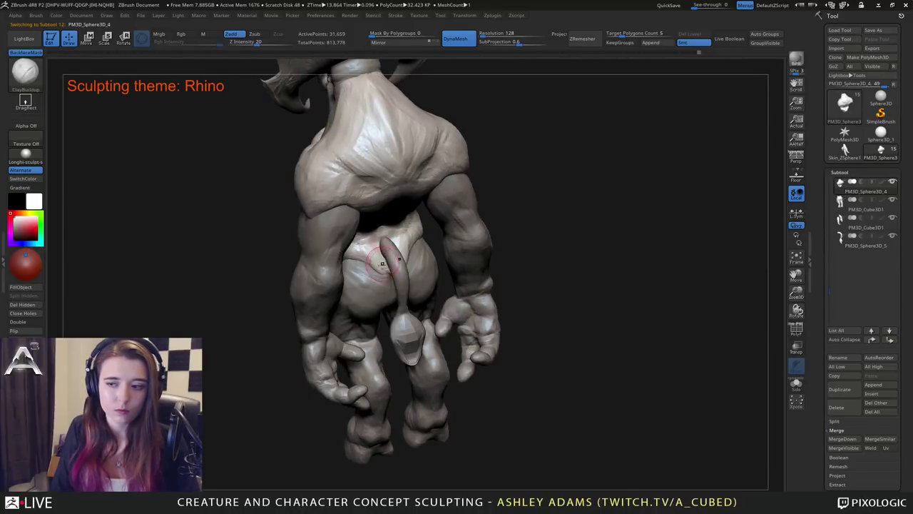
right_drag(382, 263, 393, 278)
key(b)
key(s)
key(h)
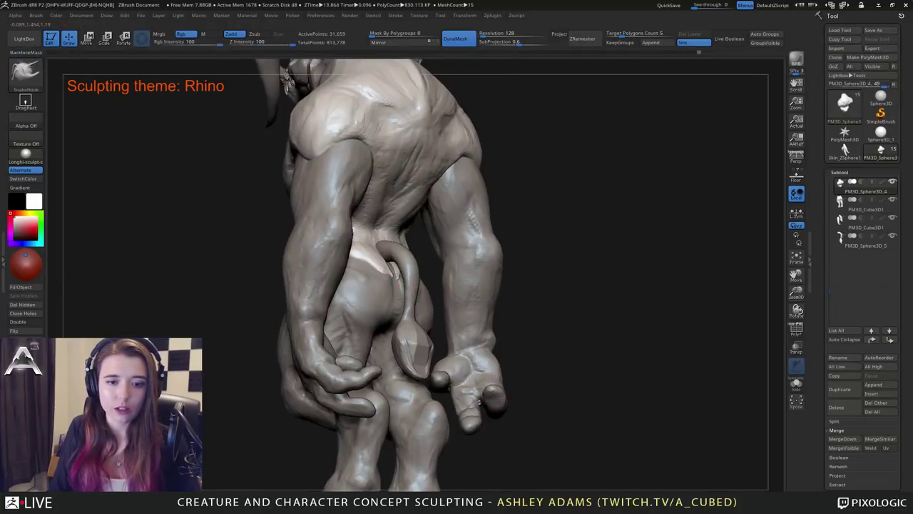
drag(384, 267, 388, 273)
mouse_move(391, 277)
right_down()
mouse_move(377, 277)
mouse_move(392, 279)
mouse_move(398, 296)
mouse_move(386, 310)
mouse_move(393, 264)
mouse_move(370, 293)
mouse_move(378, 349)
right_up()
Select the legs subtool and reshape the lower buttocks and outer thigh contour with the SnakeHook brush.
alt+click(387, 291)
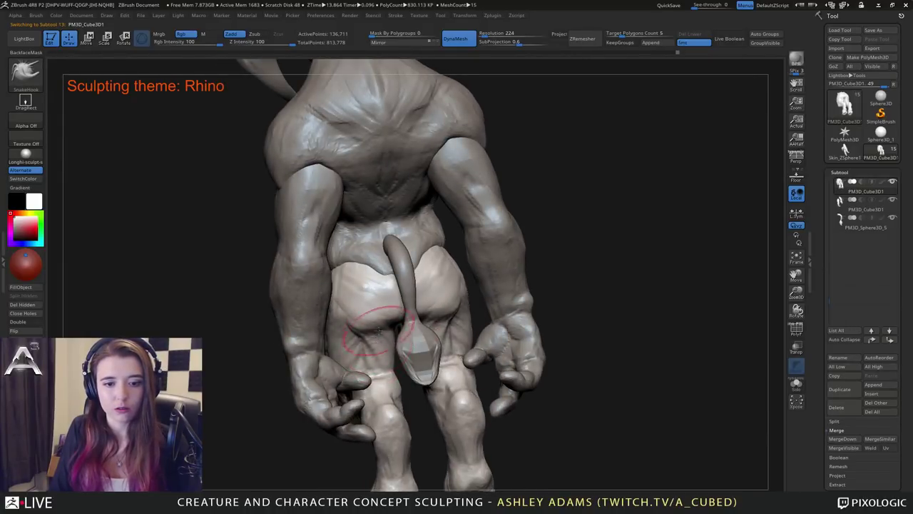
drag(370, 313, 371, 322)
right_drag(372, 322, 413, 321)
drag(478, 316, 472, 298)
right_drag(470, 297, 410, 250)
mouse_move(410, 250)
right_down()
mouse_move(440, 248)
mouse_move(423, 250)
mouse_move(416, 302)
mouse_move(395, 300)
right_up()
Build up the muscle forms over the buttocks and outer hips with the ClayBuildup brush.
key(space)
key(b)
key(c)
key(b)
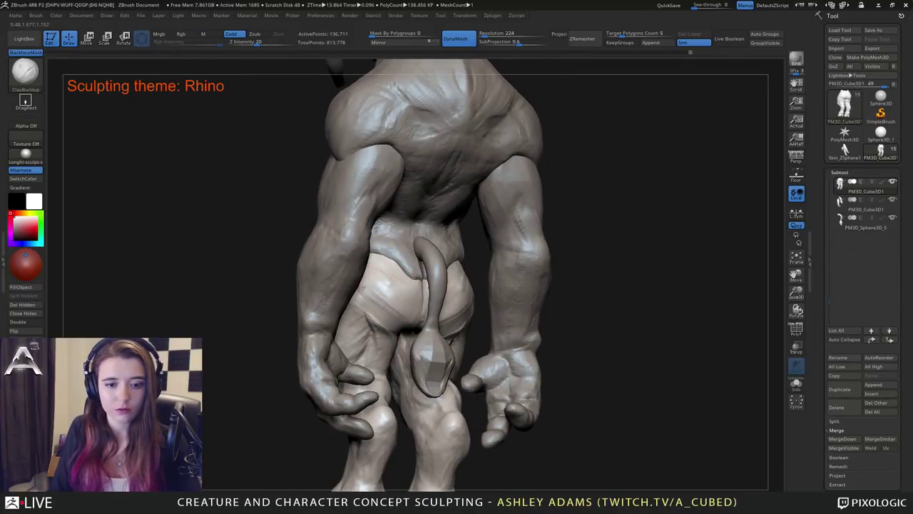
mouse_move(385, 265)
right_down()
mouse_move(410, 271)
mouse_move(357, 357)
right_up()
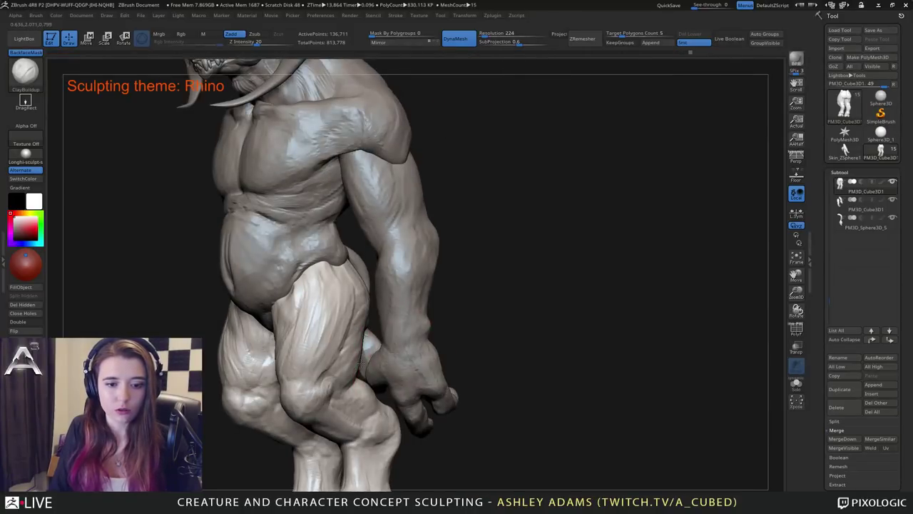
right_drag(399, 286, 413, 267)
Blend the transition between the lower back and the buttocks with the ClayBuildup brush, working on both subtools.
alt+click(348, 258)
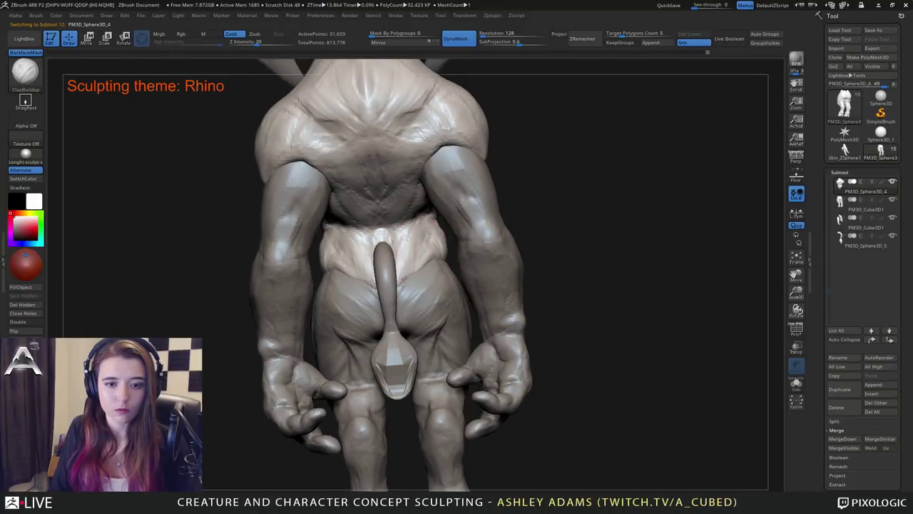
alt+click(428, 293)
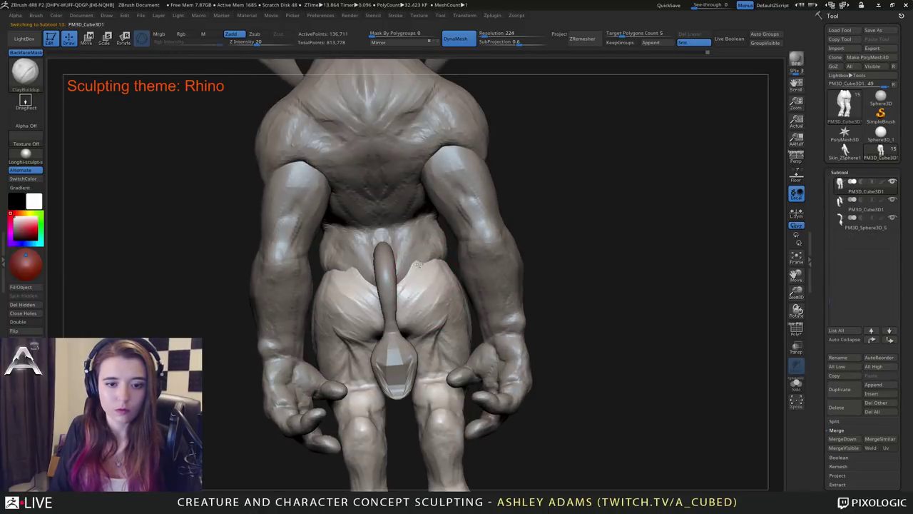
ctrl+right_drag(410, 321, 384, 299)
right_drag(384, 299, 428, 314)
ctrl+right_drag(428, 314, 432, 289)
ctrl+right_drag(431, 289, 438, 309)
Select the torso subtool and build up the flank and hip fold above the thigh with the ClayBuildup brush.
alt+click(419, 254)
right_drag(428, 257, 410, 259)
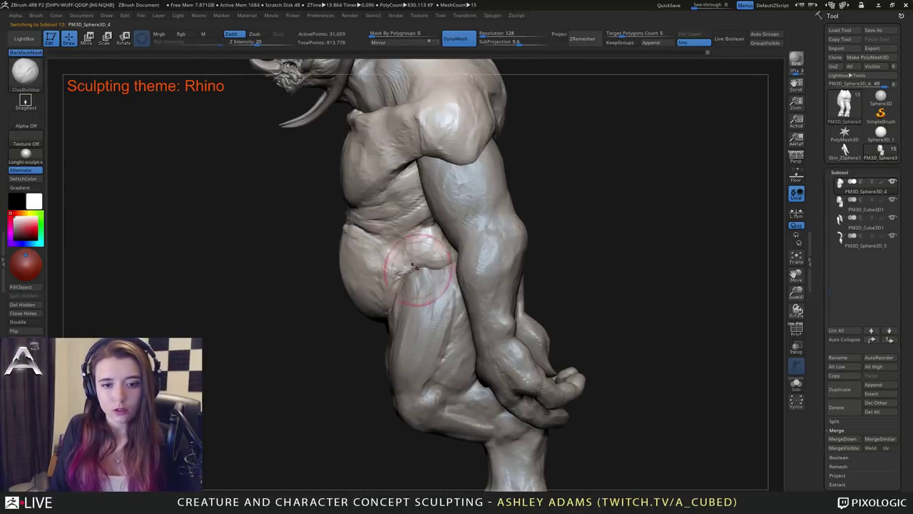
drag(415, 262, 441, 271)
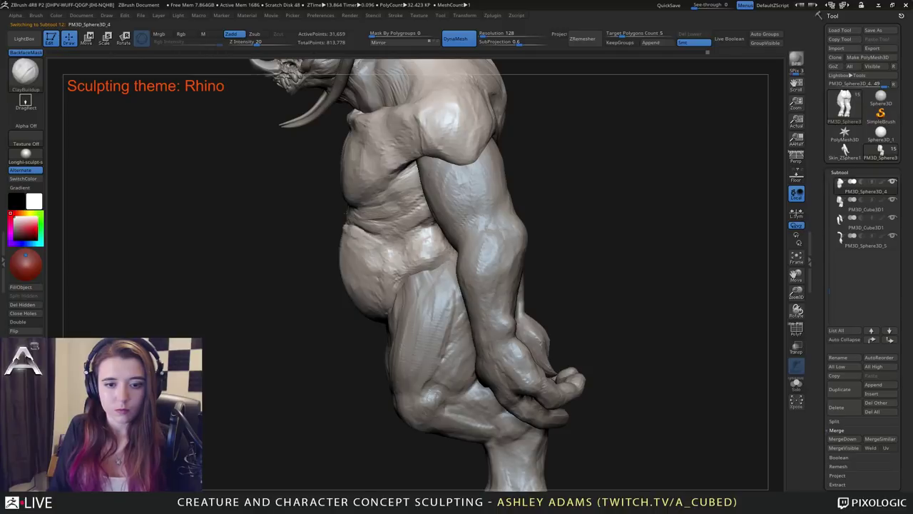
right_drag(435, 268, 425, 261)
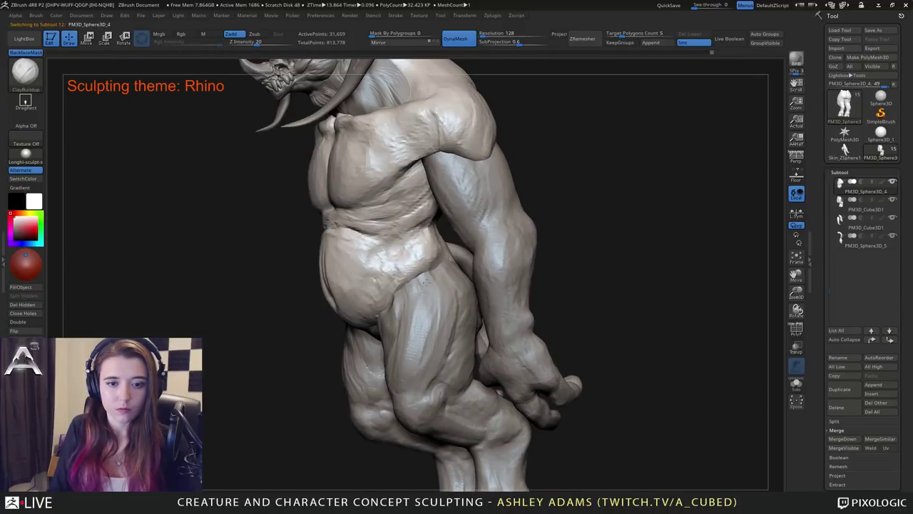
key(space)
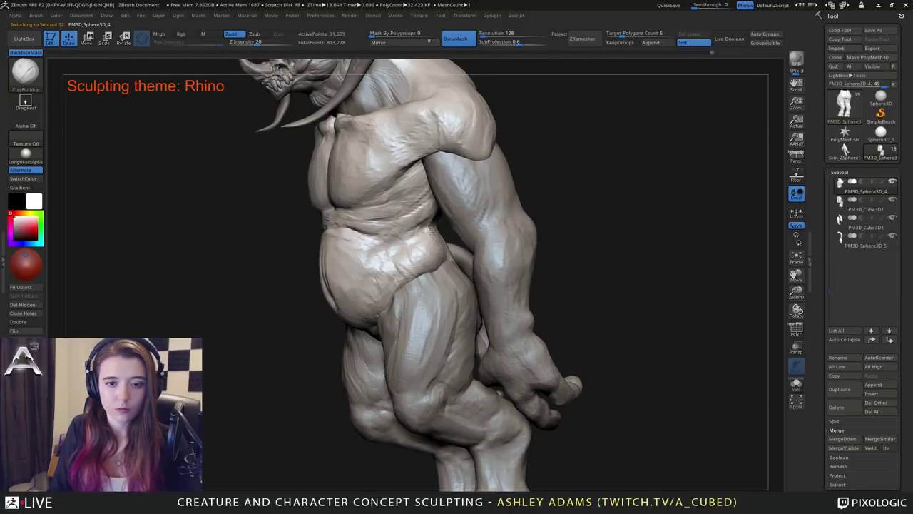
right_drag(412, 246, 423, 267)
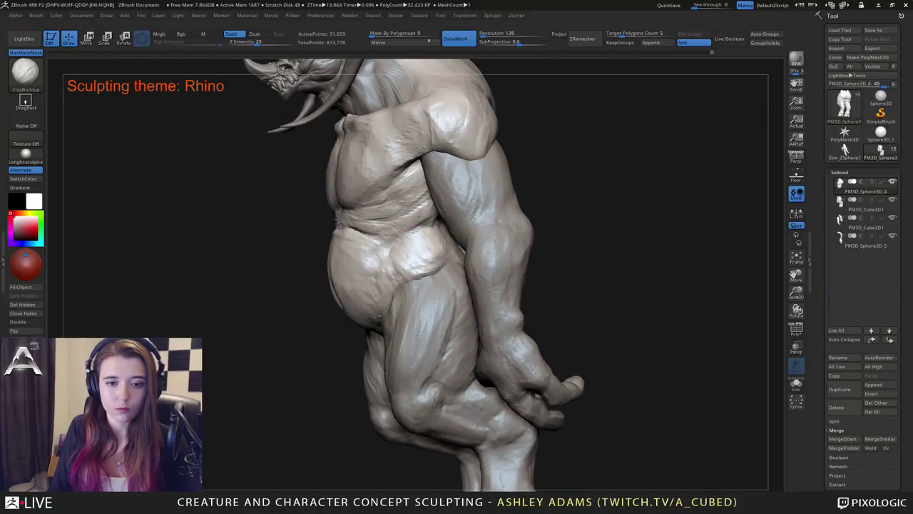
right_drag(416, 248, 369, 197)
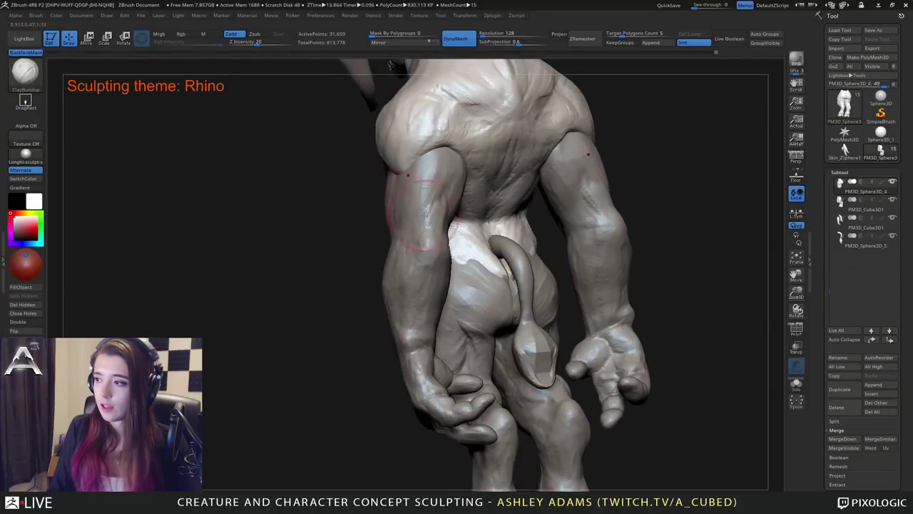
right_drag(449, 239, 441, 262)
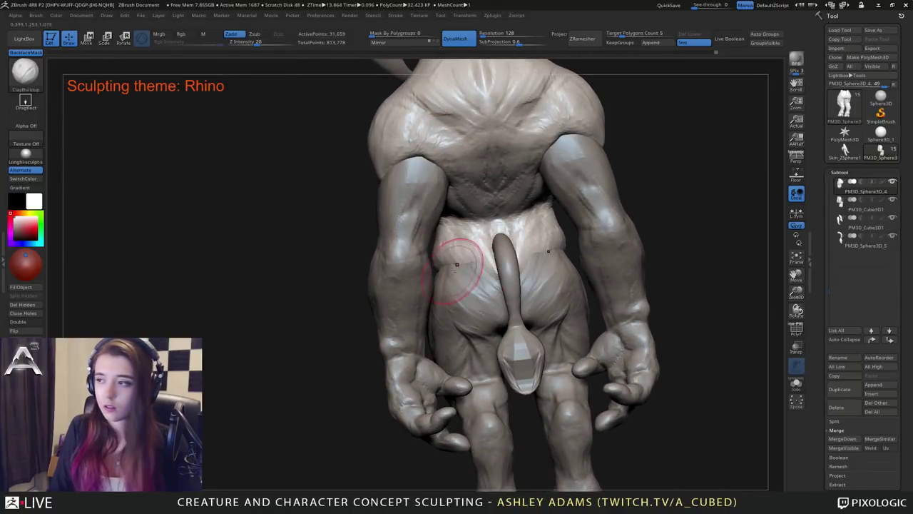
Reduce the ClayBuildup brush's draw size for detail work on the chest.
mouse_move(456, 264)
right_down()
mouse_move(483, 302)
mouse_move(490, 268)
right_up()
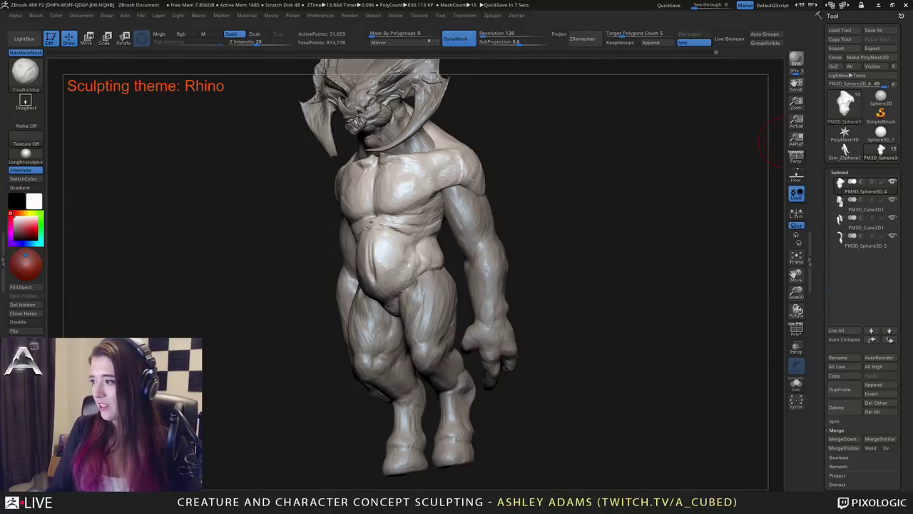
mouse_move(422, 246)
right_down()
mouse_move(483, 249)
mouse_move(479, 204)
mouse_move(399, 208)
mouse_move(459, 217)
mouse_move(480, 233)
right_up()
right_click(414, 285)
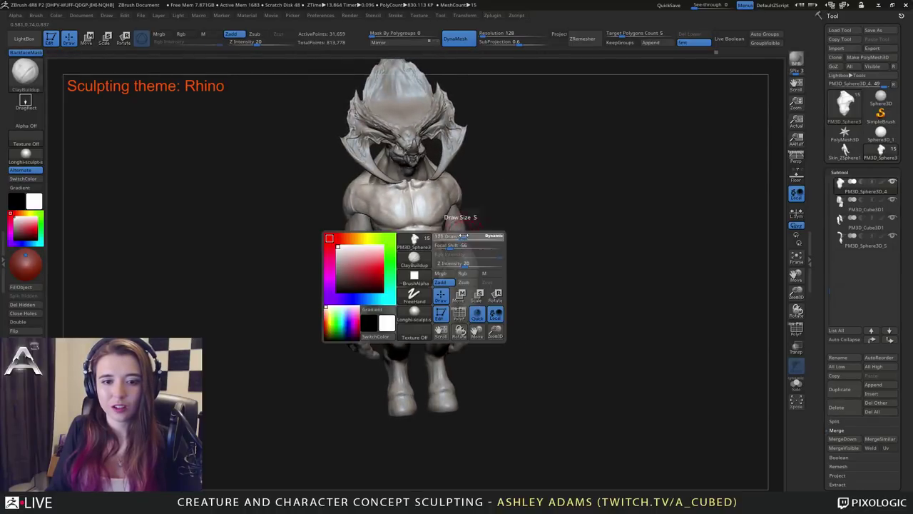
alt+right_drag(416, 233, 422, 250)
key(space)
drag(424, 247, 410, 248)
right_drag(410, 249, 419, 254)
key(space)
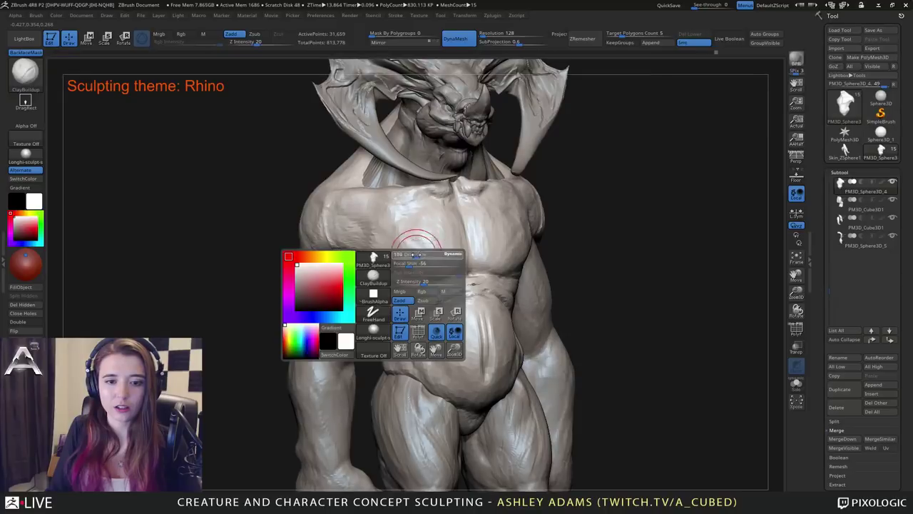
drag(421, 254, 413, 254)
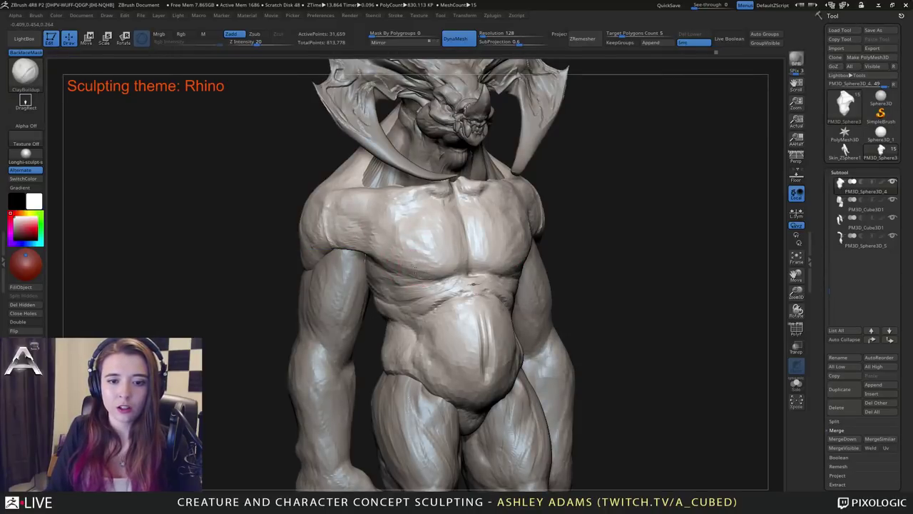
Define the nipple detail along the lower edge of the pectorals with the DamStandard brush, redoing the first stroke.
key(b)
key(d)
key(s)
right_drag(385, 227, 300, 230)
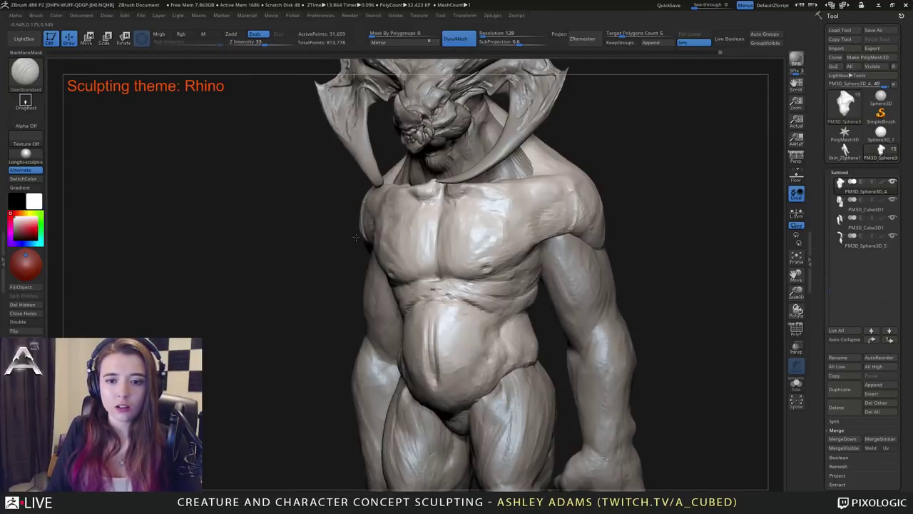
key(ctrl+z)
key(space)
drag(493, 266, 488, 269)
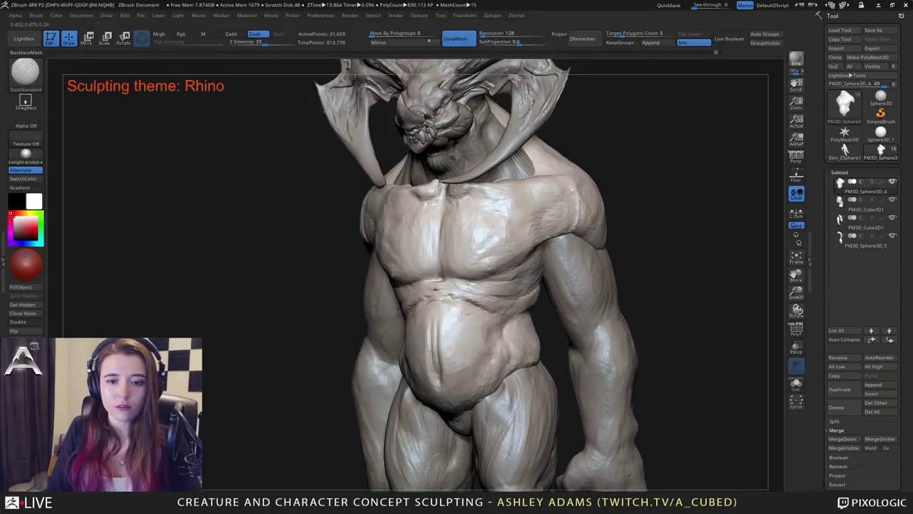
ctrl+right_drag(508, 266, 485, 221)
mouse_move(442, 257)
right_down()
mouse_move(493, 260)
mouse_move(443, 261)
right_up()
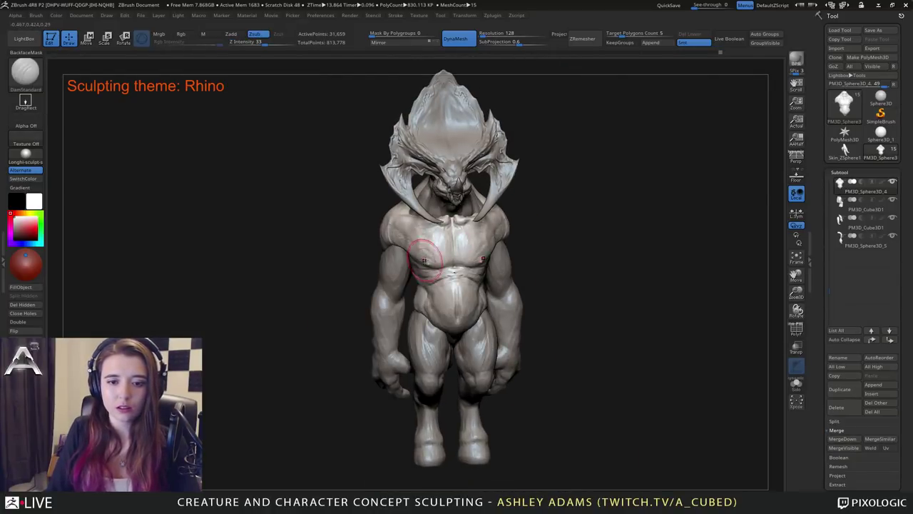
Adjust the shape of the nipples and lower pectorals with the SnakeHook brush, checking the chest from several angles.
key(b)
key(s)
key(h)
right_drag(532, 261, 492, 264)
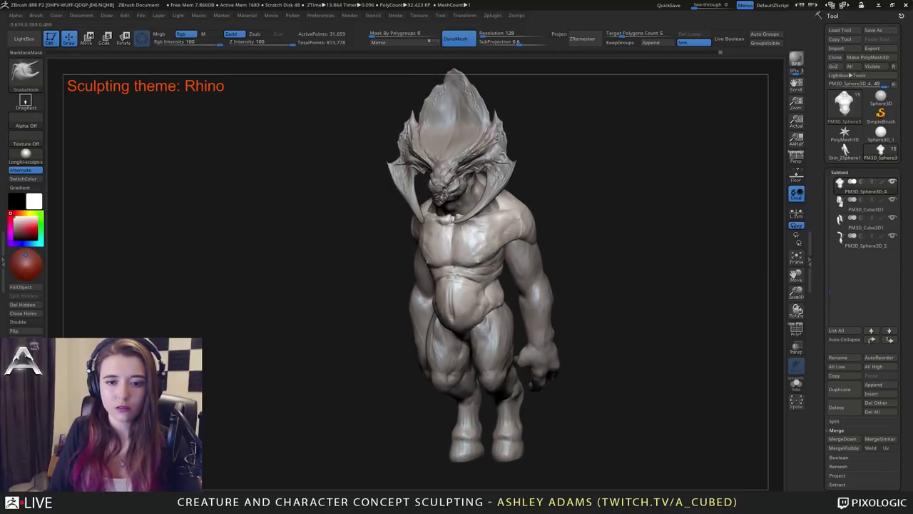
drag(492, 265, 469, 264)
drag(314, 214, 341, 207)
mouse_move(285, 193)
alt+mouse_down()
mouse_move(278, 207)
mouse_move(297, 189)
mouse_move(428, 229)
mouse_move(433, 260)
alt+mouse_up()
drag(578, 250, 540, 269)
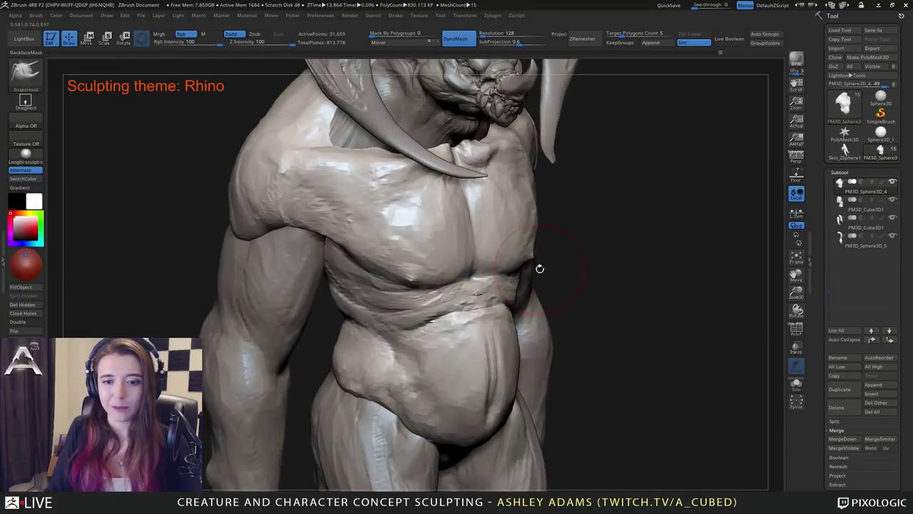
ctrl+right_drag(509, 309, 507, 269)
right_drag(507, 269, 476, 267)
mouse_move(469, 295)
right_down()
mouse_move(389, 291)
mouse_move(493, 281)
mouse_move(465, 277)
right_up()
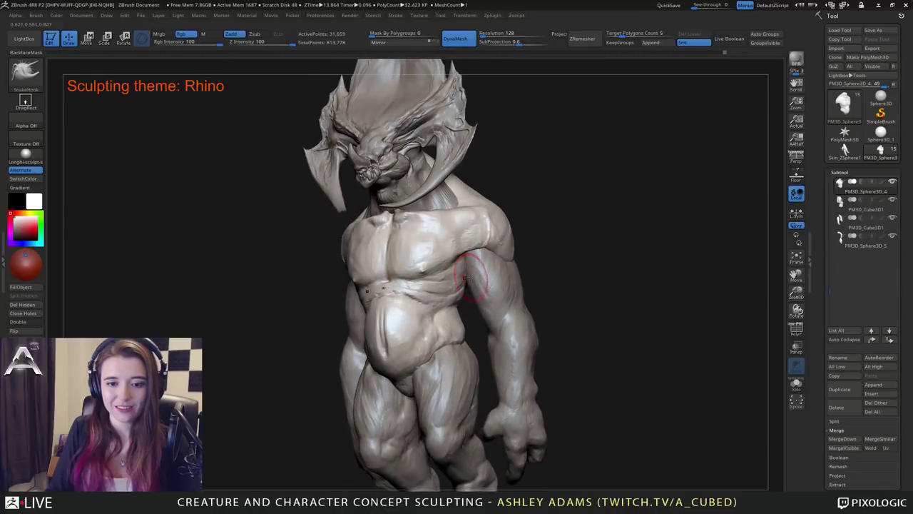
Build up the side of the belly above the hip with the ClayBuildup brush.
mouse_move(453, 305)
mouse_down()
mouse_move(431, 314)
mouse_move(464, 326)
mouse_move(478, 264)
mouse_move(545, 245)
mouse_up()
drag(397, 206, 506, 289)
mouse_move(506, 290)
ctrl+right_down()
mouse_move(519, 311)
mouse_move(477, 313)
ctrl+right_up()
key(b)
key(c)
key(b)
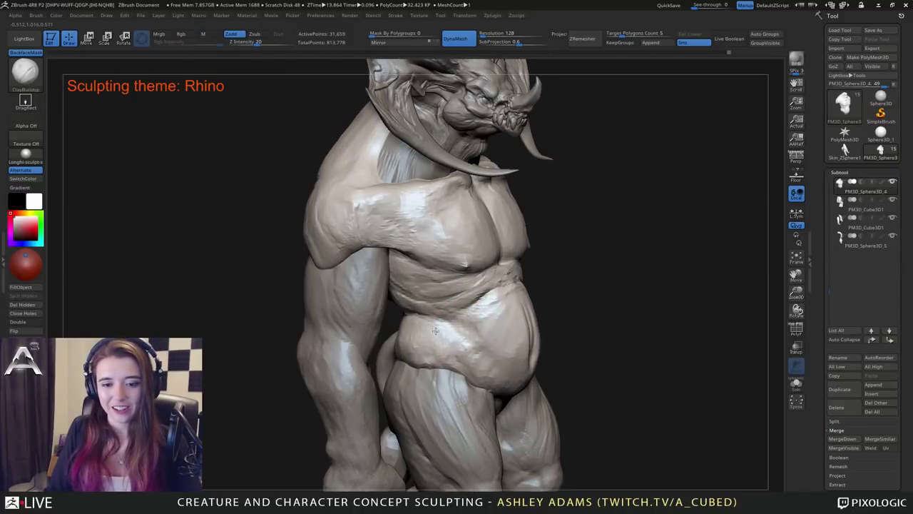
ctrl+right_drag(456, 346, 499, 286)
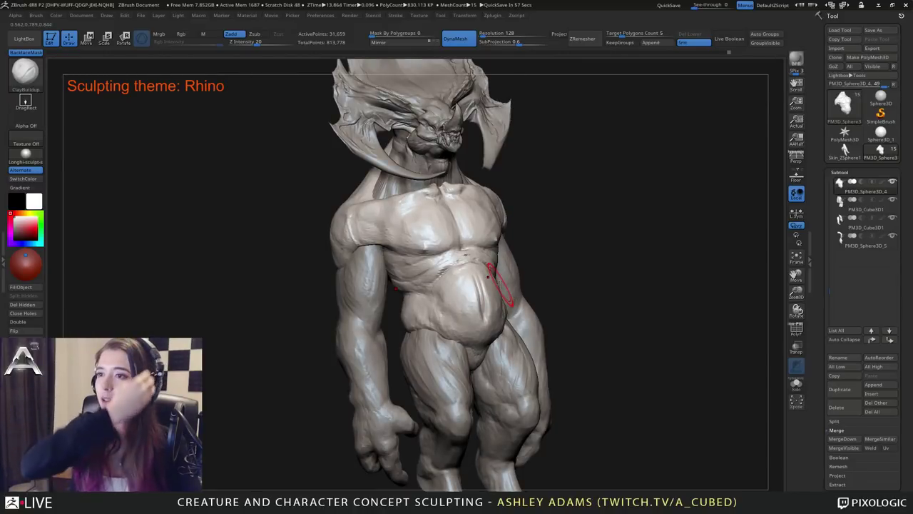
drag(487, 276, 437, 303)
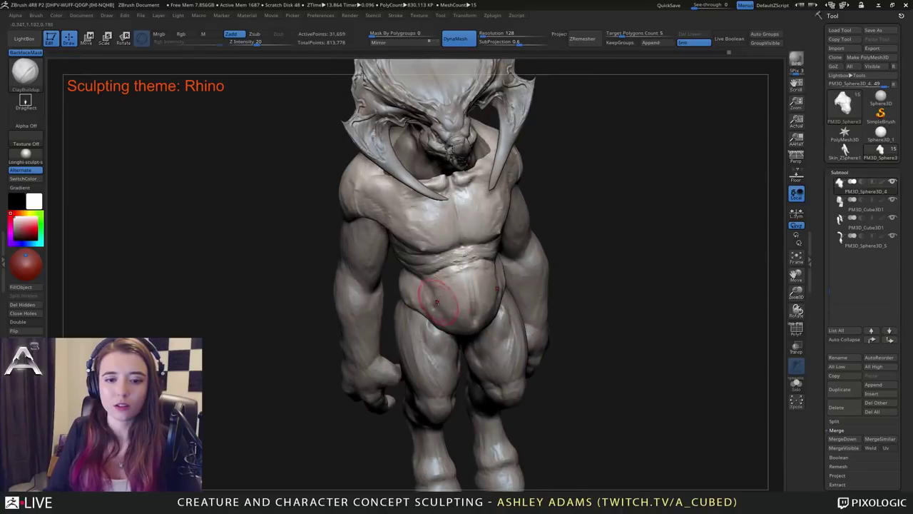
Reshape the sides of the belly and waist with the SnakeHook brush.
right_drag(437, 303, 446, 316)
key(b)
key(s)
key(h)
drag(442, 316, 449, 318)
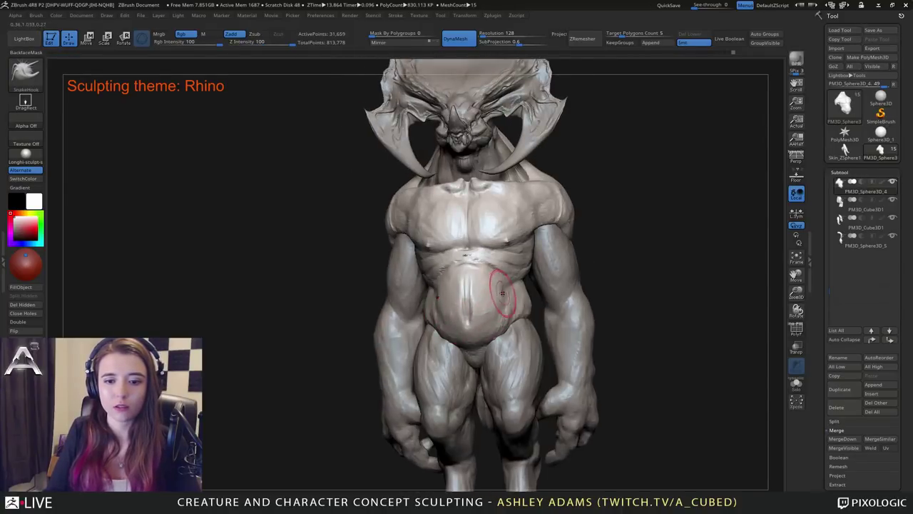
mouse_move(503, 293)
right_down()
mouse_move(502, 286)
mouse_move(534, 289)
right_up()
drag(434, 273, 428, 270)
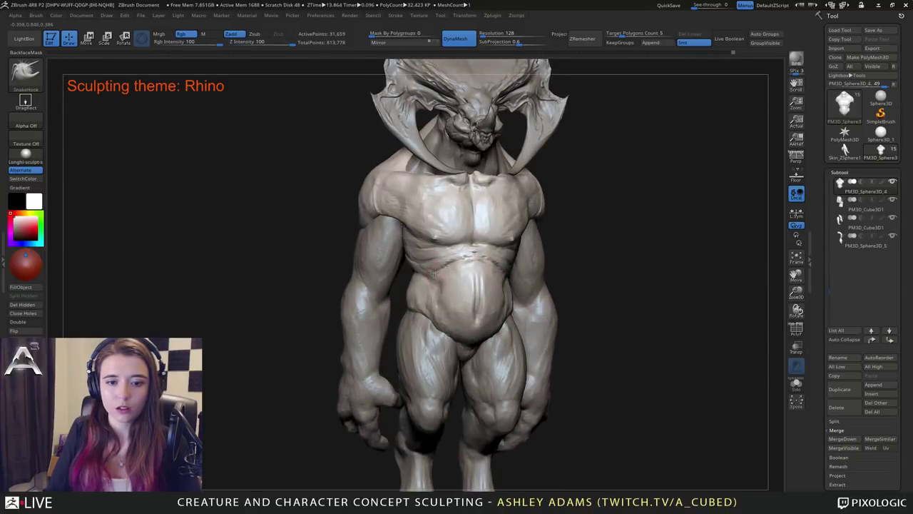
mouse_move(421, 266)
right_down()
mouse_move(430, 260)
mouse_move(423, 266)
mouse_move(447, 281)
right_up()
Build up and soften the forms around the center of the belly with the ClayBuildup brush.
key(b)
key(c)
key(b)
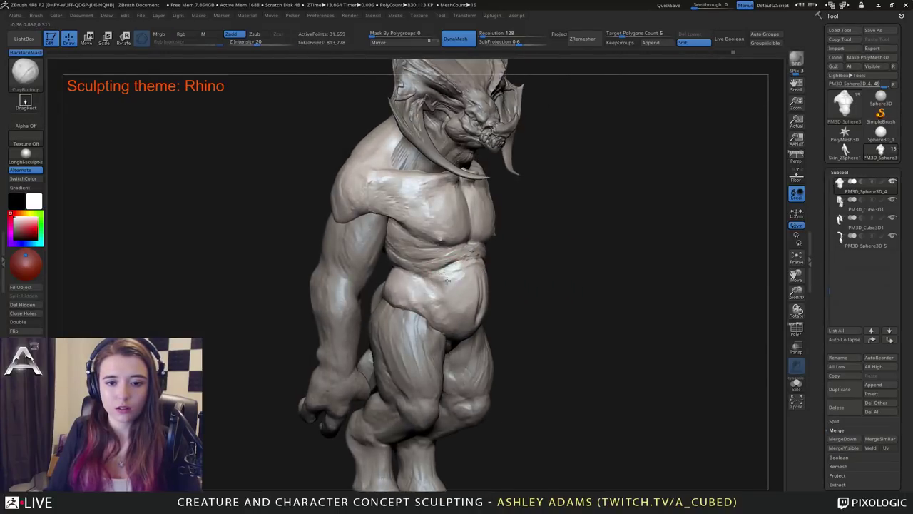
drag(465, 269, 492, 291)
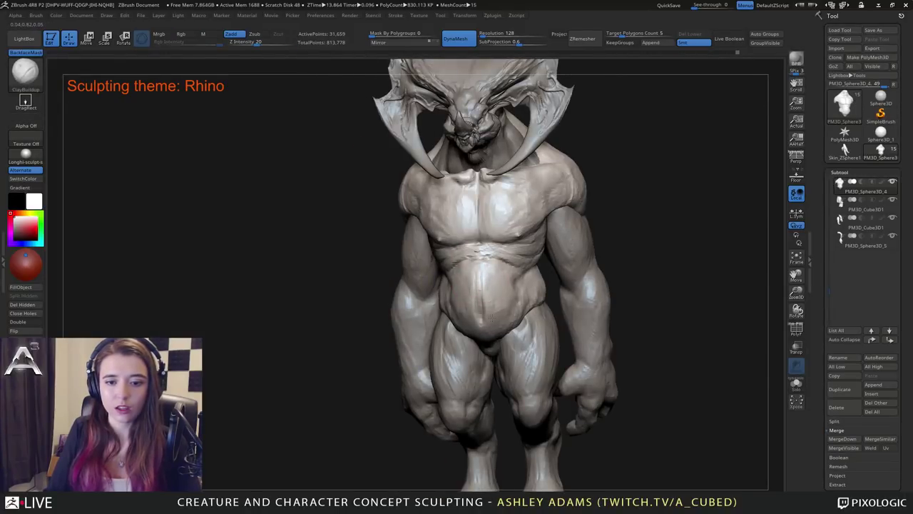
mouse_move(513, 292)
right_down()
mouse_move(492, 303)
mouse_move(526, 294)
mouse_move(528, 234)
right_up()
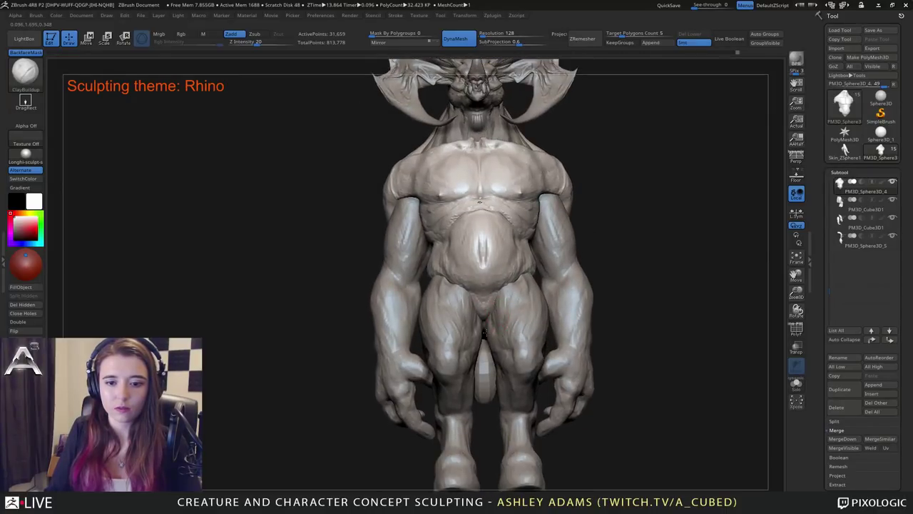
mouse_move(511, 329)
ctrl+right_down()
mouse_move(507, 291)
mouse_move(496, 321)
mouse_move(538, 306)
mouse_move(495, 304)
ctrl+right_up()
mouse_move(492, 302)
mouse_down()
mouse_move(574, 293)
mouse_move(504, 312)
mouse_move(512, 265)
mouse_move(457, 246)
mouse_up()
Select the legs subtool and switch to the Slash2 brush.
mouse_move(571, 321)
alt+mouse_down()
mouse_move(571, 371)
mouse_move(628, 368)
mouse_move(651, 308)
alt+mouse_up()
alt+click(468, 396)
drag(570, 396, 471, 388)
alt+drag(470, 389, 460, 347)
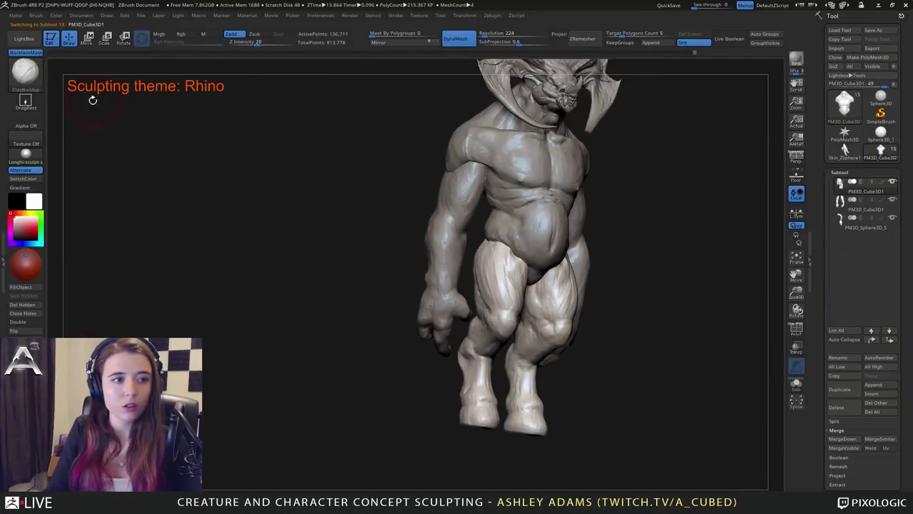
click(22, 70)
click(652, 85)
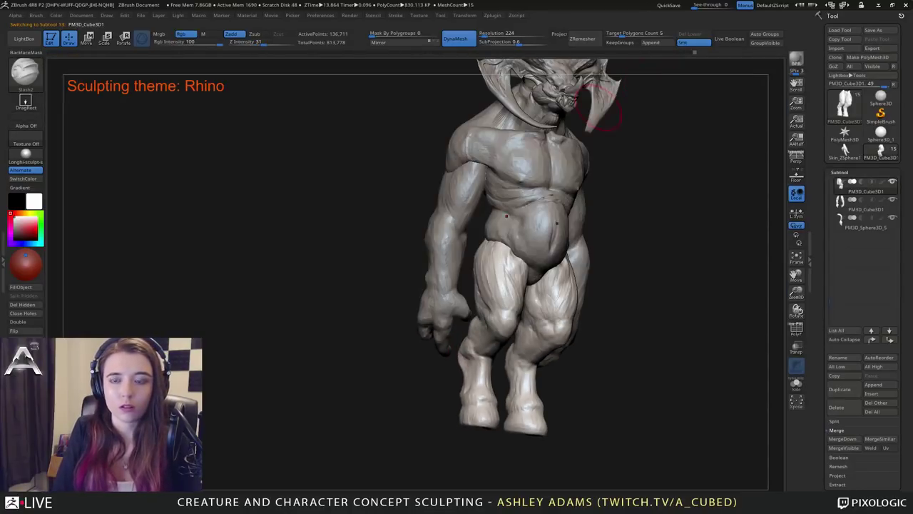
Carve shaggy fur tufts around the ankles above both hooves with short strokes of the Slash2 brush.
mouse_move(457, 321)
alt+mouse_down()
mouse_move(469, 274)
mouse_move(522, 301)
mouse_move(499, 335)
alt+mouse_up()
right_click(483, 305)
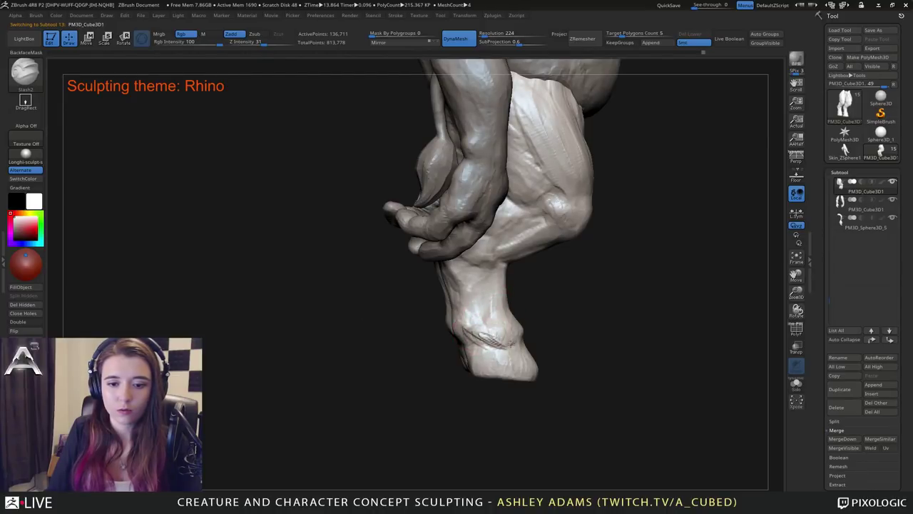
mouse_move(511, 344)
mouse_down()
mouse_move(520, 348)
mouse_move(475, 331)
mouse_up()
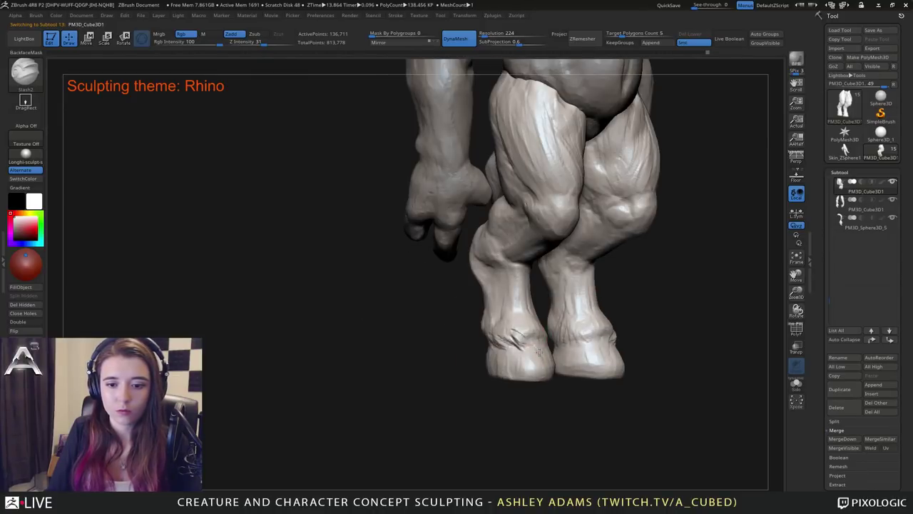
drag(534, 346, 539, 335)
right_drag(568, 337, 527, 334)
mouse_move(542, 330)
mouse_down()
mouse_move(541, 344)
mouse_move(551, 345)
mouse_up()
right_drag(574, 339, 544, 335)
drag(560, 331, 563, 344)
right_drag(564, 335, 475, 329)
mouse_move(536, 330)
mouse_down()
mouse_move(532, 342)
mouse_move(563, 341)
mouse_up()
right_drag(574, 325, 534, 326)
mouse_move(576, 329)
mouse_down()
mouse_move(574, 342)
mouse_move(586, 342)
mouse_move(566, 342)
mouse_move(535, 306)
mouse_move(491, 316)
mouse_move(510, 331)
mouse_move(511, 323)
mouse_up()
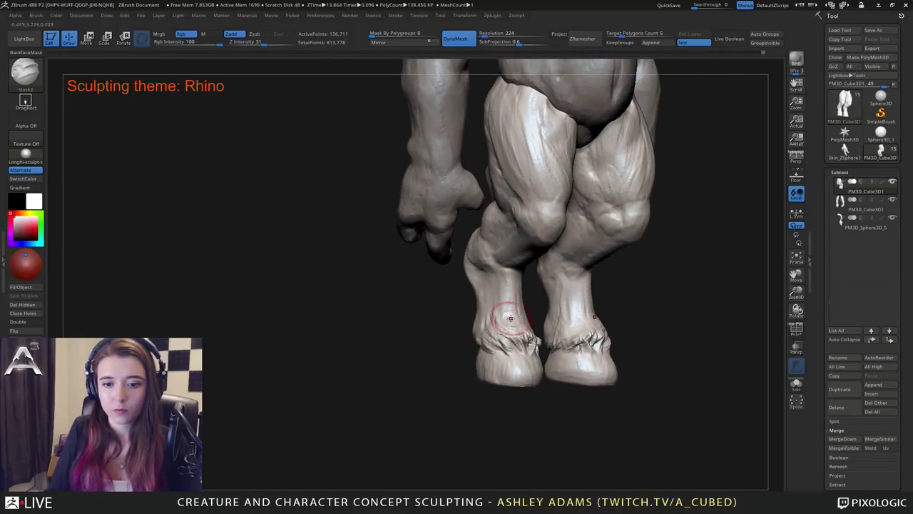
shift+right_drag(508, 318, 483, 317)
mouse_move(586, 335)
mouse_down()
mouse_move(598, 315)
mouse_move(596, 324)
mouse_up()
right_drag(613, 329, 648, 332)
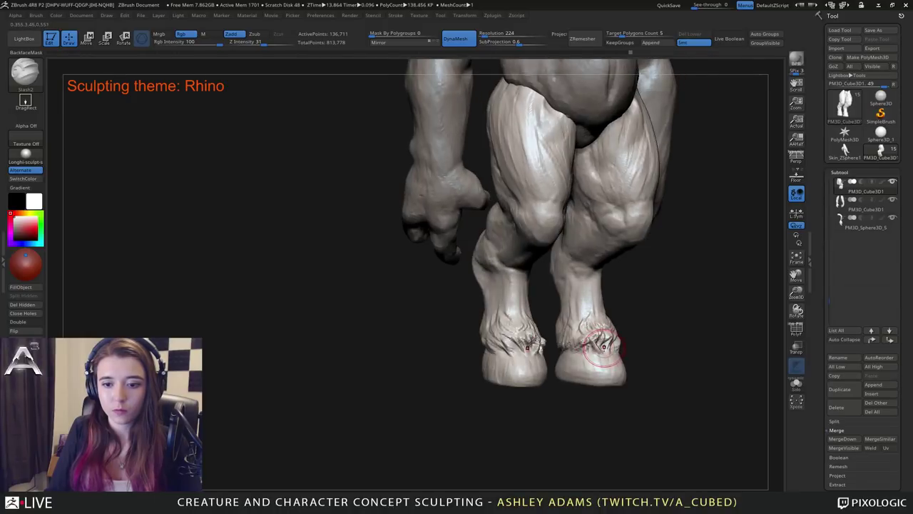
Refine the fur tufts at the front of the ankles with the ClayBuildup brush, switching to DamStandard for sharper creases.
key(b)
key(c)
key(b)
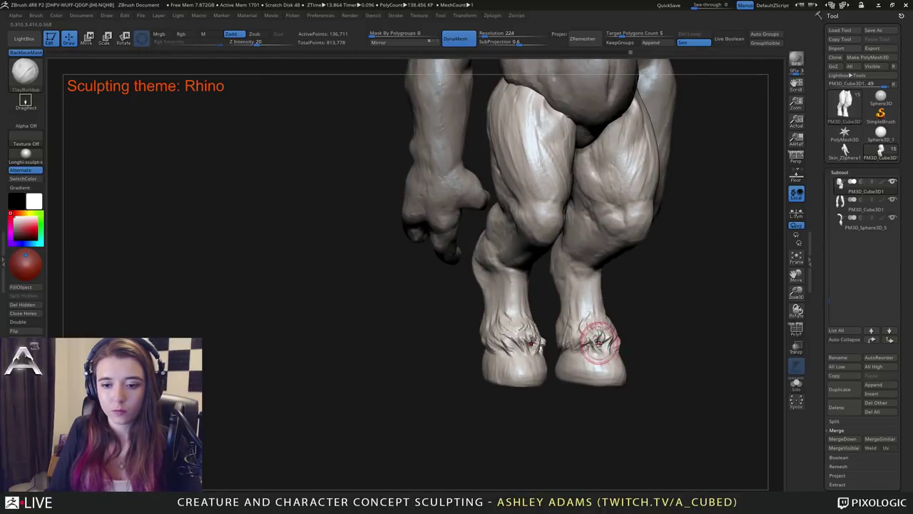
key(space)
key(shift)
key(space)
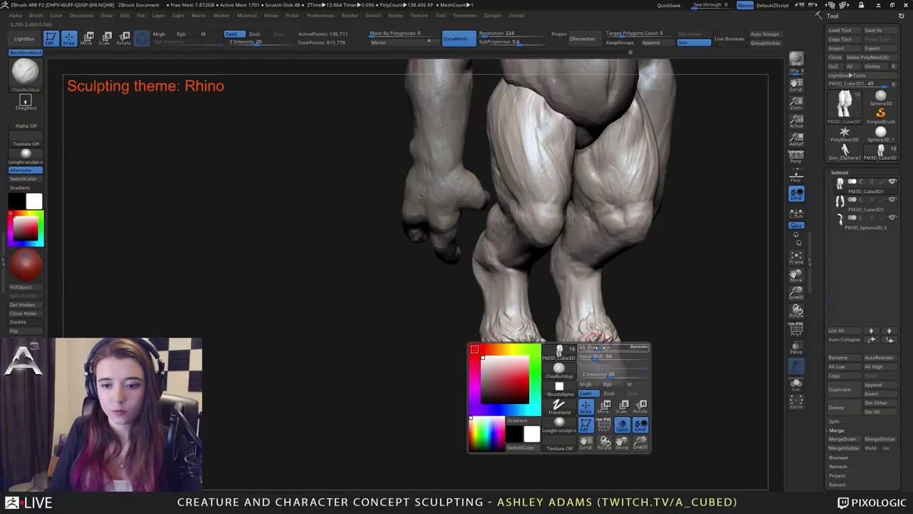
key(b)
key(d)
key(s)
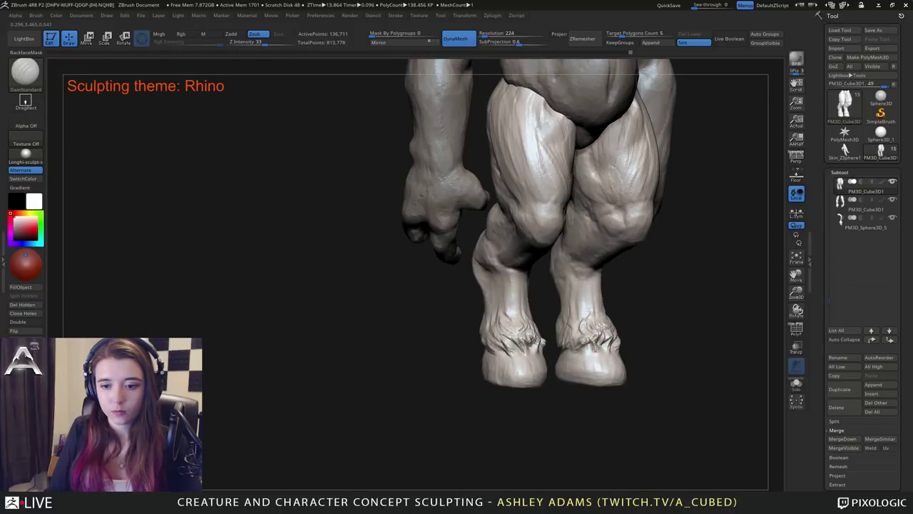
Build up the area where the ankle fur overlaps the top of the hooves with the ClayBuildup brush.
key(b)
key(c)
key(b)
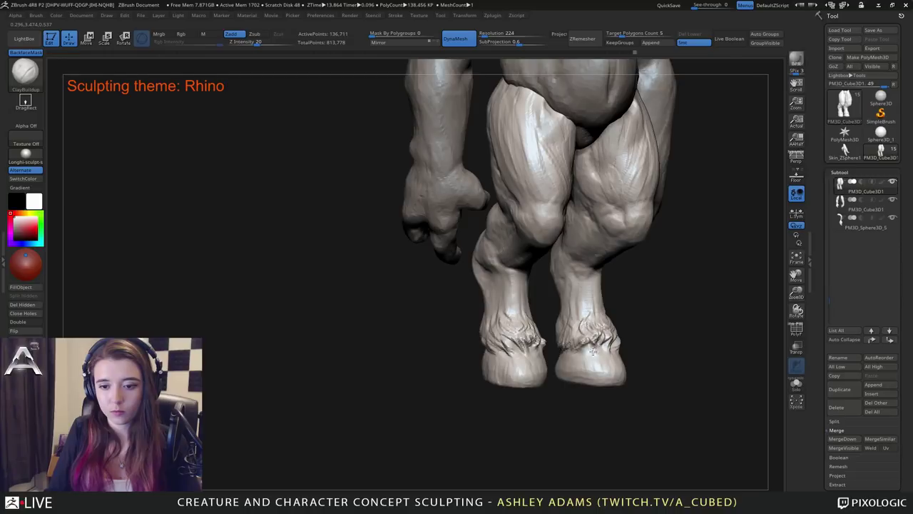
drag(696, 350, 615, 350)
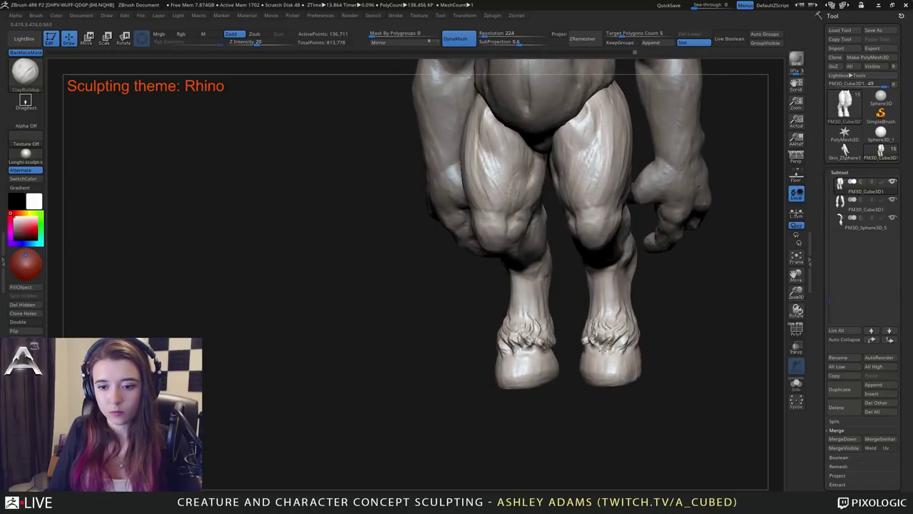
right_drag(608, 349, 525, 322)
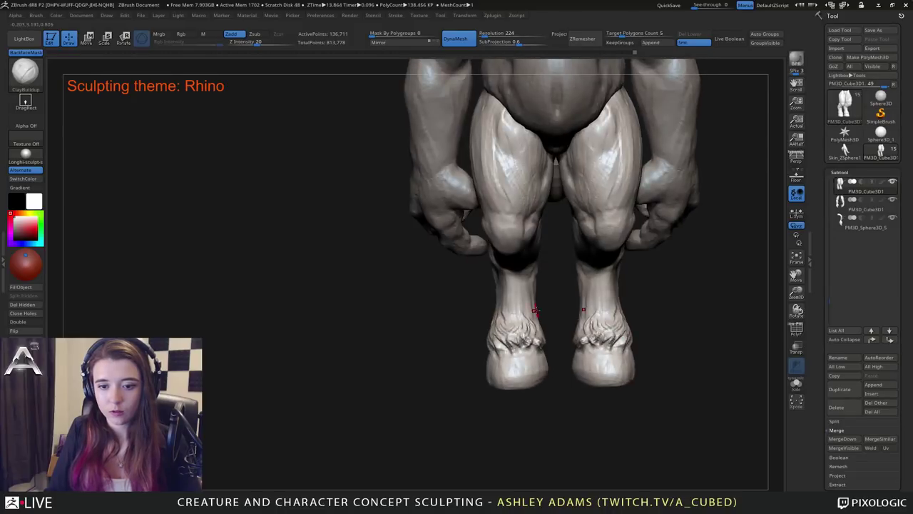
Adjust the brush settings and refine the lower legs above the fur with the SnakeHook brush.
key(space)
drag(456, 305, 453, 306)
mouse_move(457, 307)
right_down()
mouse_move(493, 338)
mouse_move(522, 346)
mouse_move(510, 299)
right_up()
key(b)
key(s)
key(h)
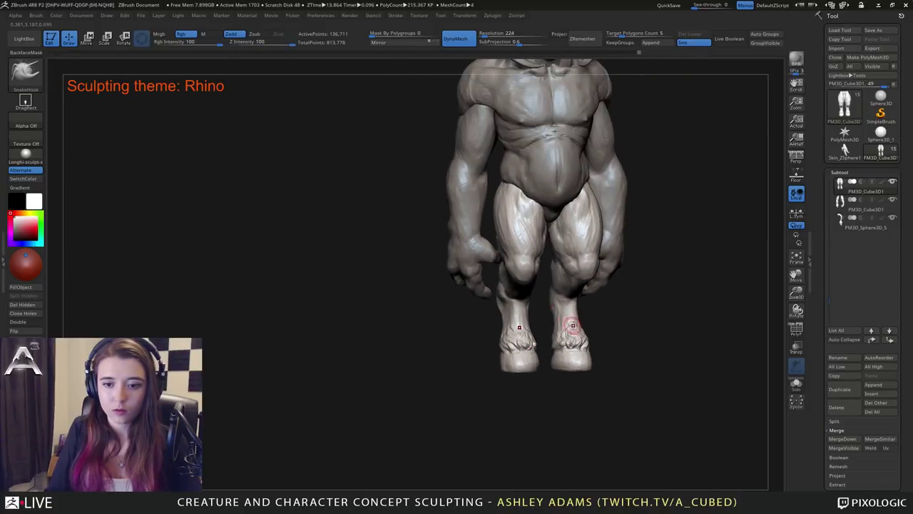
Extend the fur strokes around the sides of the ankles and up the lower legs with the Slash2 brush.
key(b)
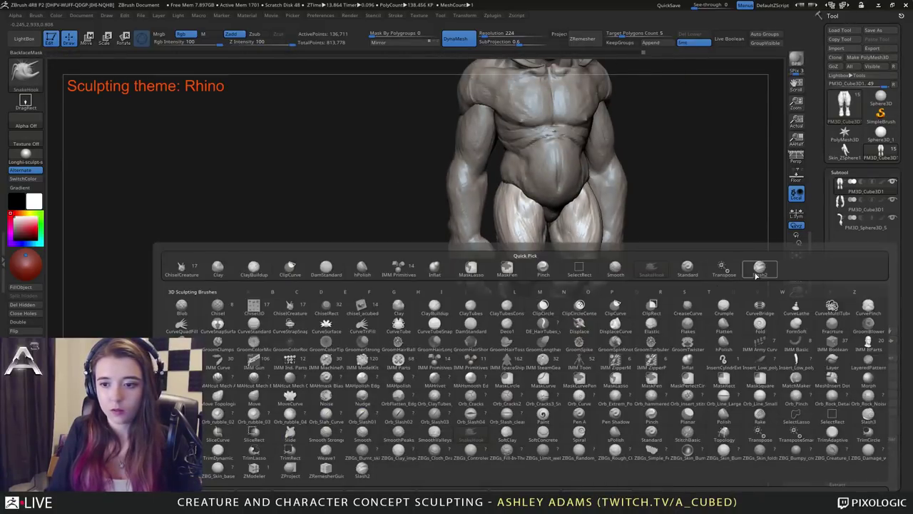
click(758, 265)
right_drag(549, 293, 577, 316)
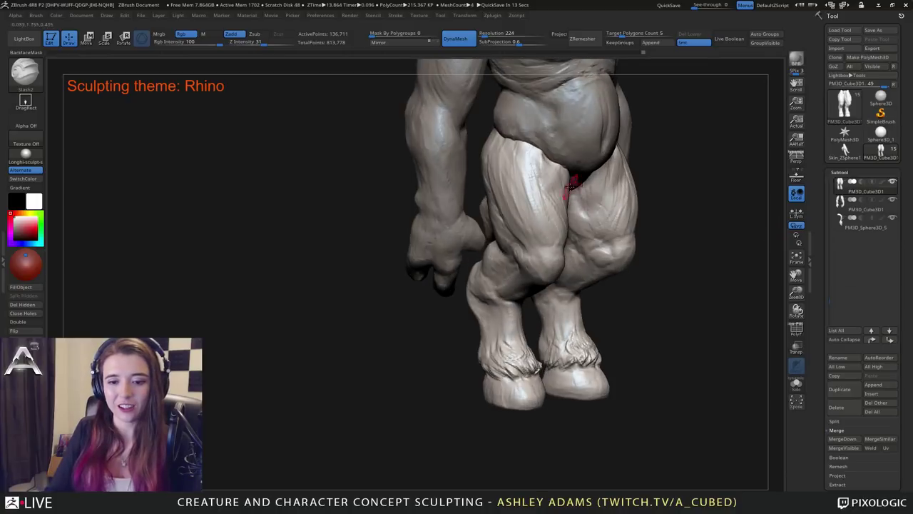
mouse_move(571, 185)
right_down()
mouse_move(564, 265)
mouse_move(599, 301)
right_up()
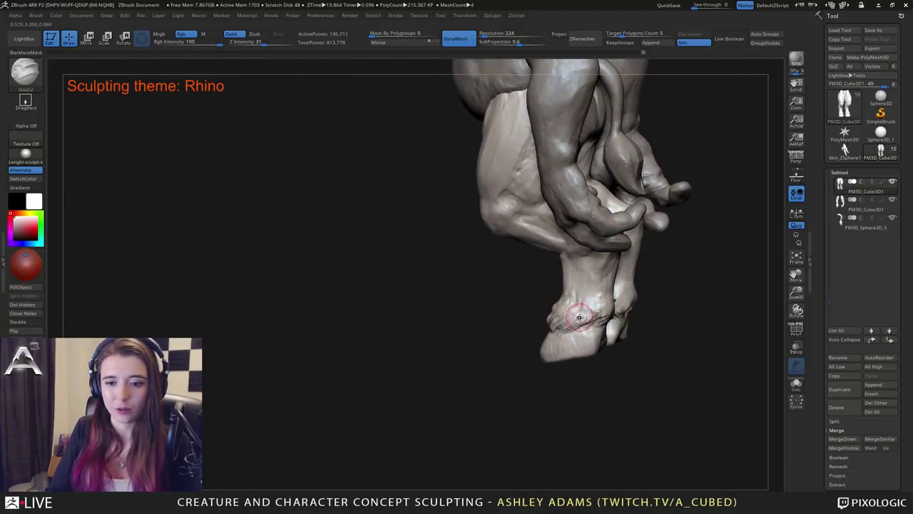
drag(582, 304, 594, 303)
mouse_move(592, 303)
right_down()
mouse_move(585, 274)
mouse_move(571, 287)
right_up()
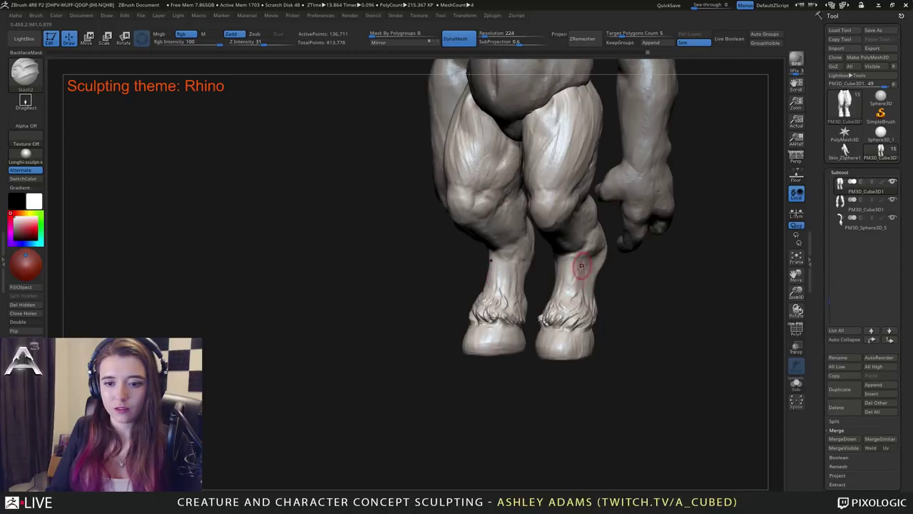
shift+drag(587, 254, 585, 260)
mouse_move(585, 260)
right_down()
mouse_move(583, 284)
mouse_move(558, 291)
mouse_move(531, 275)
mouse_move(539, 246)
mouse_move(539, 284)
right_up()
right_drag(539, 284, 547, 284)
right_drag(553, 235, 574, 257)
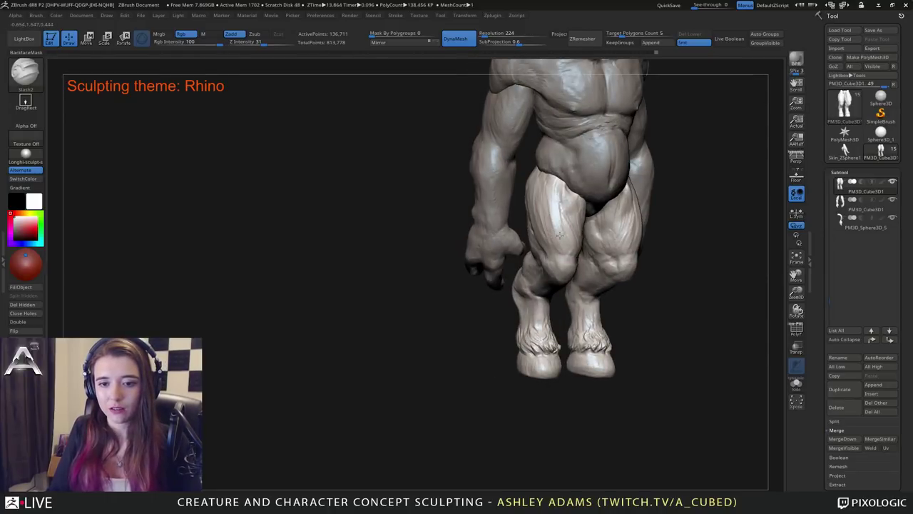
Reshape the backs of the lower legs and the heels with the SnakeHook brush.
right_drag(558, 223, 555, 265)
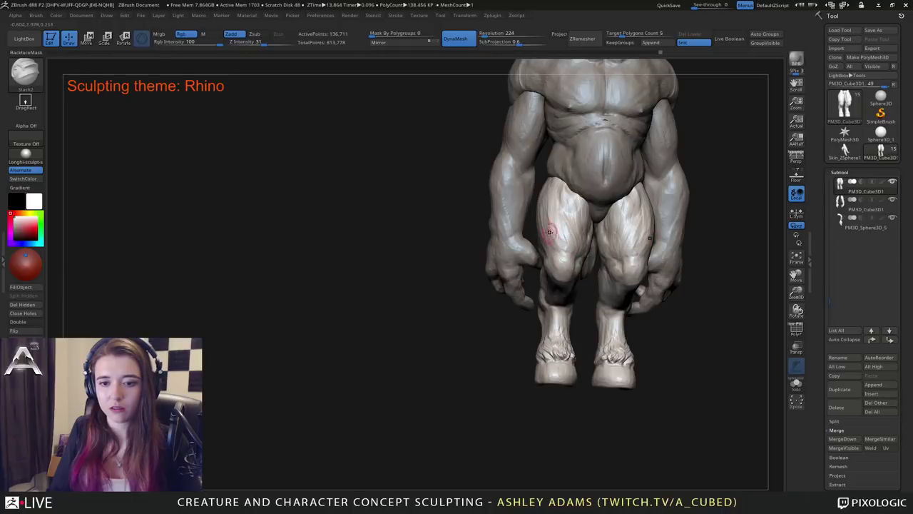
mouse_move(557, 223)
right_down()
mouse_move(571, 246)
mouse_move(501, 303)
mouse_move(515, 289)
mouse_move(428, 291)
mouse_move(482, 274)
mouse_move(452, 259)
right_up()
key(space)
key(b)
key(s)
key(h)
key(space)
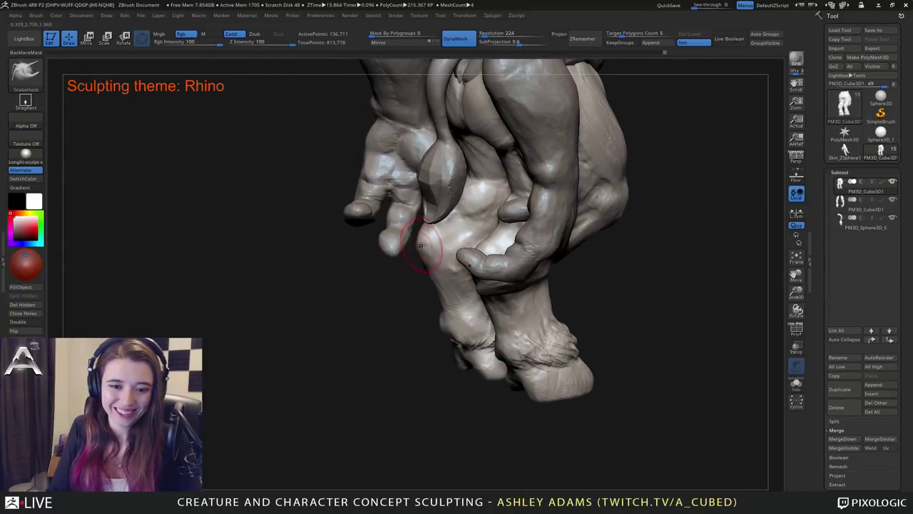
key(space)
mouse_move(422, 251)
right_down()
mouse_move(431, 243)
mouse_move(413, 241)
mouse_move(418, 224)
right_up()
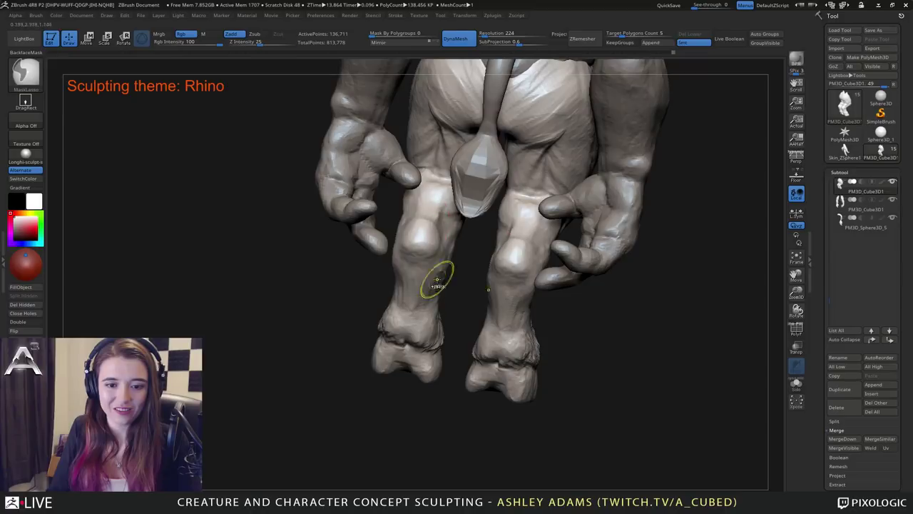
ctrl+right_drag(435, 279, 485, 249)
mouse_move(442, 335)
right_down()
mouse_move(433, 353)
mouse_move(470, 343)
right_up()
alt+right_drag(436, 305, 441, 263)
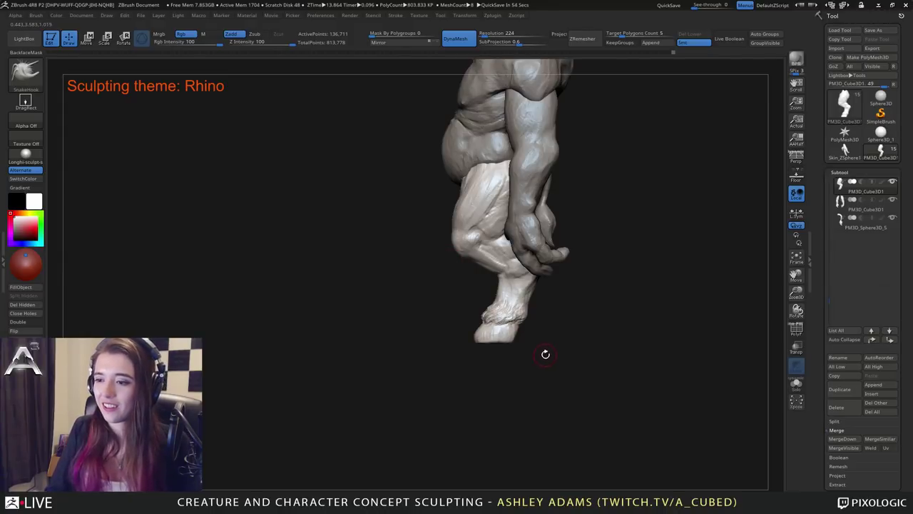
Mask the legs in side view, leaving only the bottoms of the hooves unmasked, and soften the mask edge.
mouse_move(471, 317)
mouse_down()
mouse_move(507, 311)
mouse_move(457, 294)
mouse_up()
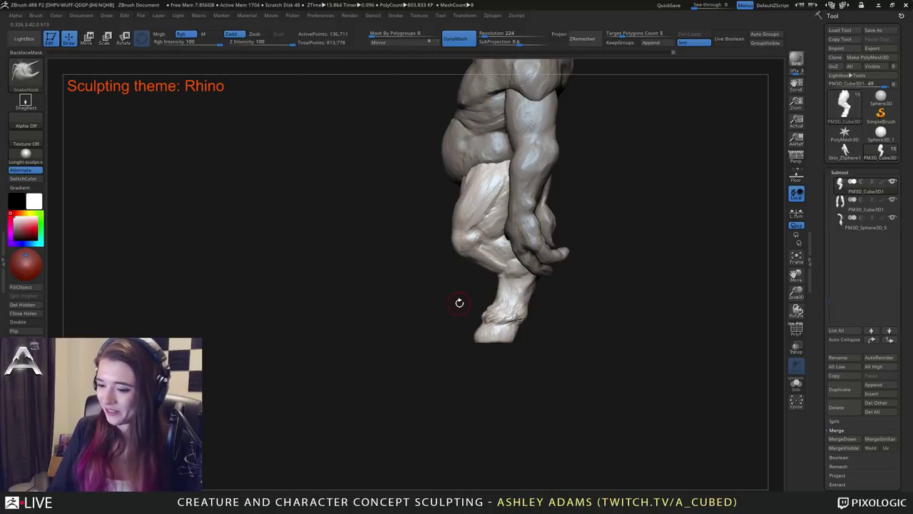
key(ctrl)
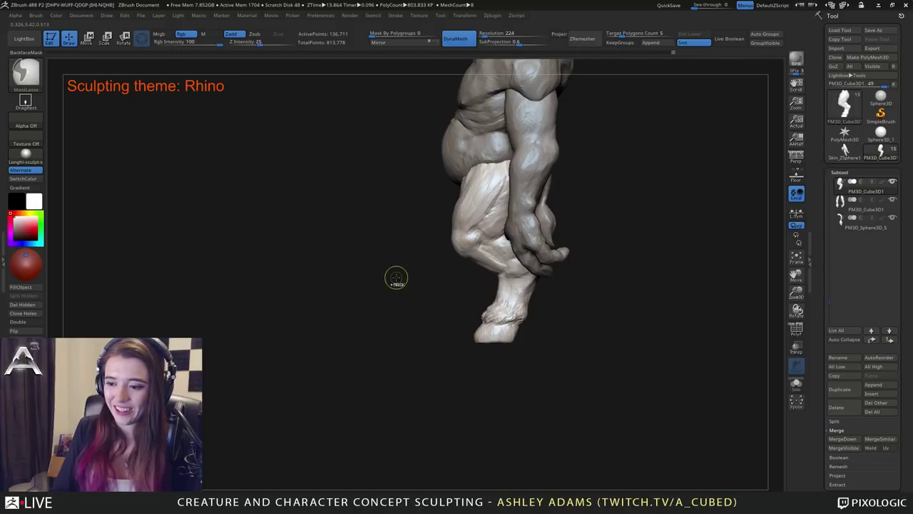
mouse_move(443, 377)
ctrl+mouse_down()
mouse_move(422, 373)
mouse_move(430, 340)
ctrl+mouse_up()
ctrl+click(561, 357)
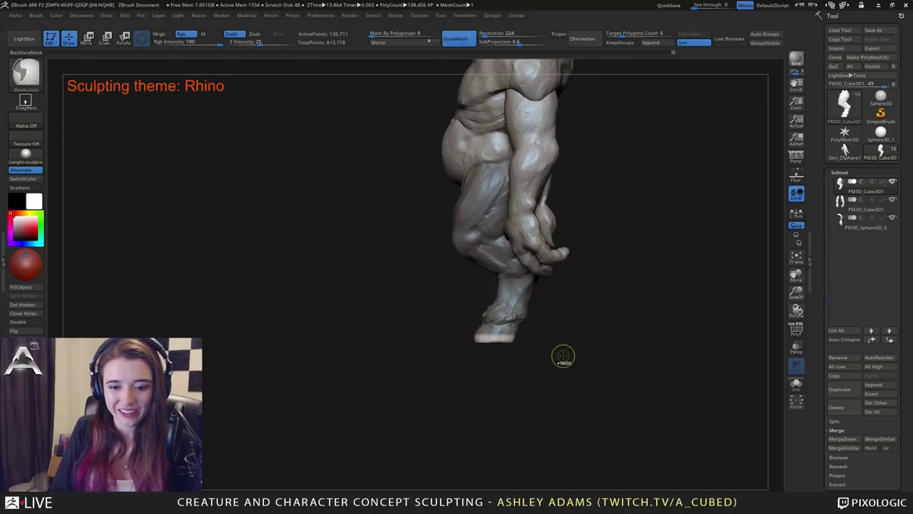
ctrl+click(508, 332)
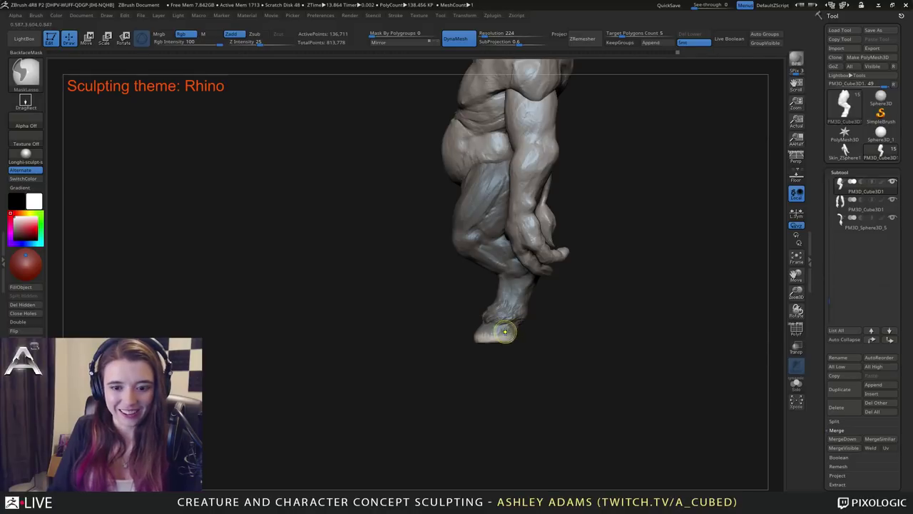
ctrl+click(555, 349)
ctrl+click(555, 350)
Reset the transform gizmo's orientation, place it at the base of the hooves, adjust their soles and return to Draw mode.
key(w)
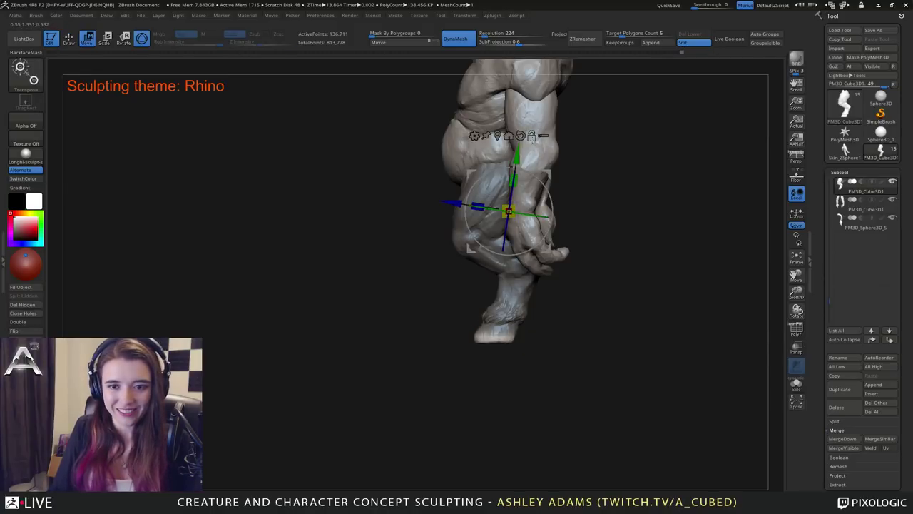
alt+click(519, 135)
alt+drag(508, 154, 587, 281)
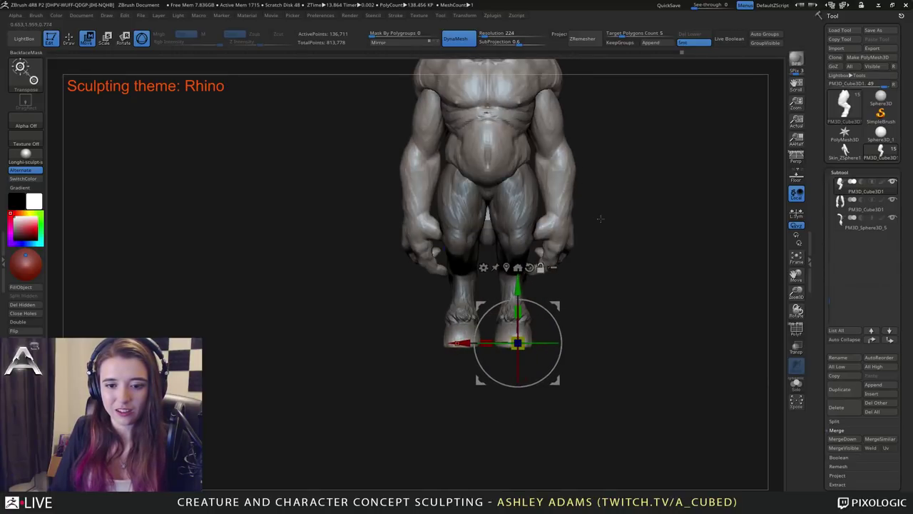
drag(600, 218, 545, 292)
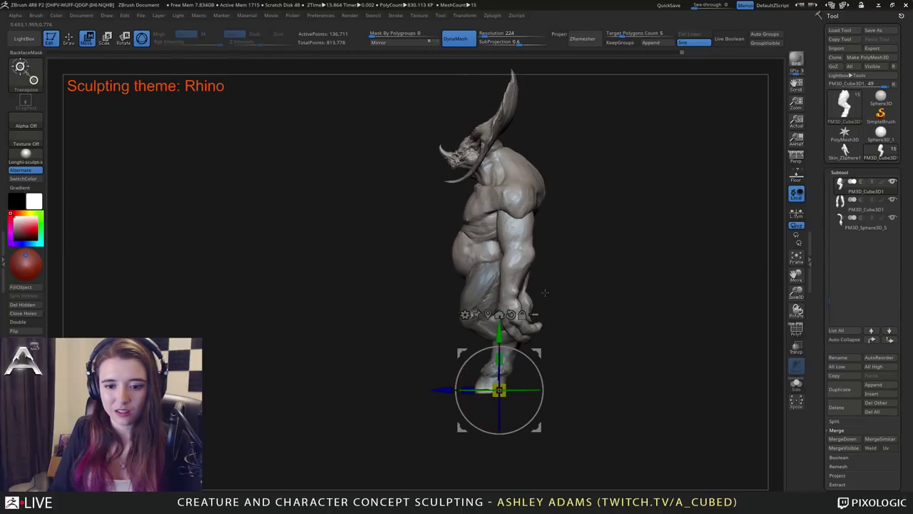
key(q)
mouse_move(601, 339)
shift+mouse_down()
mouse_move(561, 284)
mouse_move(544, 281)
mouse_move(534, 300)
shift+mouse_up()
Make the arms the active subtool and re-DynaMesh them at resolution 376.
key(space)
alt+click(529, 310)
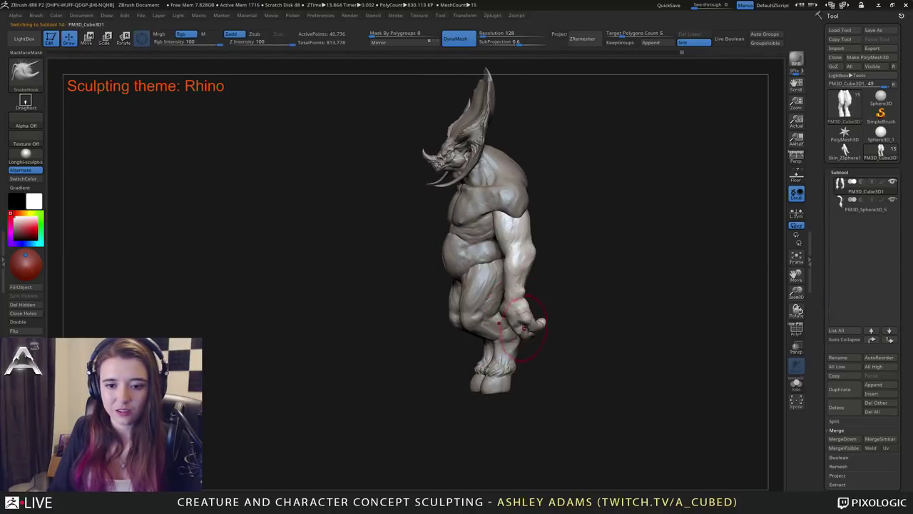
alt+drag(540, 350, 527, 343)
ctrl+right_drag(527, 343, 525, 359)
drag(525, 359, 414, 85)
key(space)
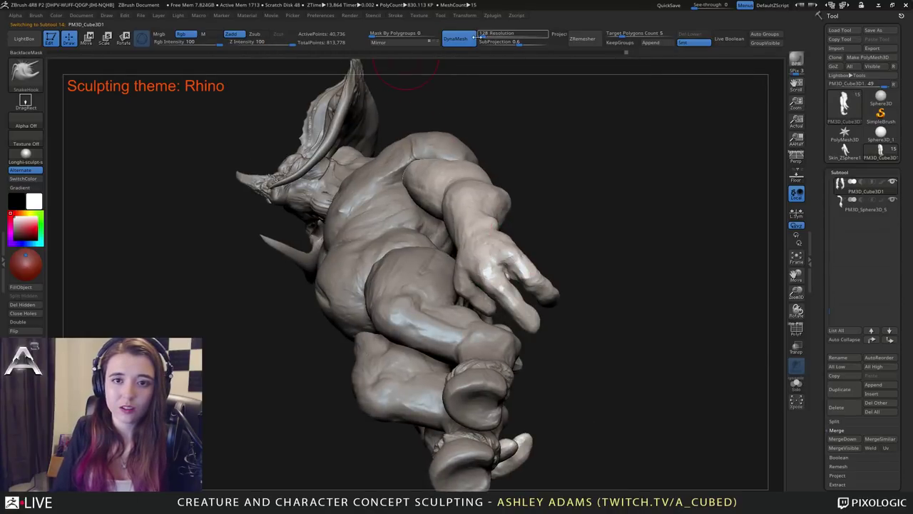
drag(484, 34, 486, 34)
ctrl+drag(515, 144, 531, 142)
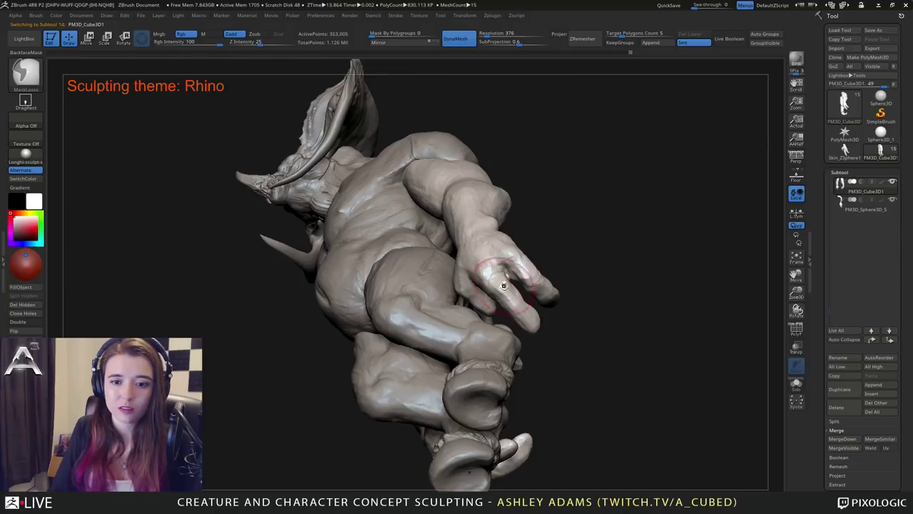
Build up the knuckles and the back of the hands with the ClayBuildup brush.
key(space)
key(b)
key(c)
key(b)
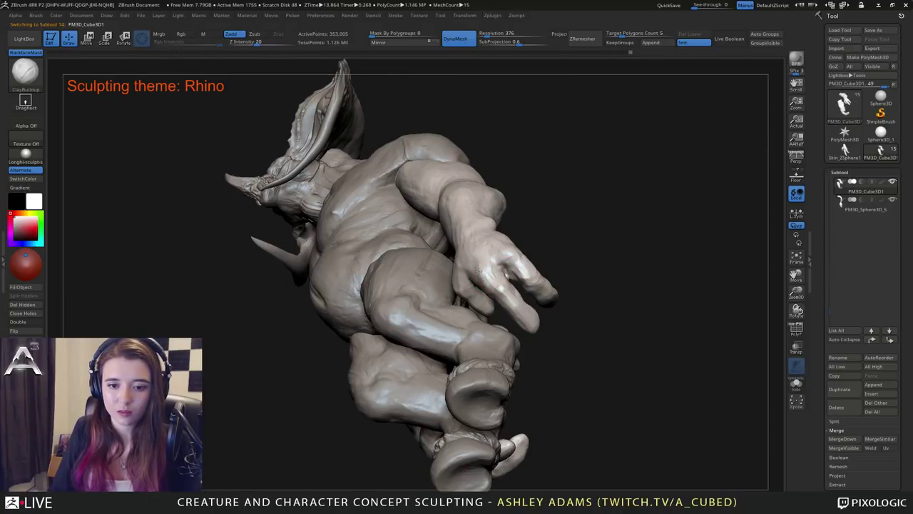
right_drag(498, 281, 503, 294)
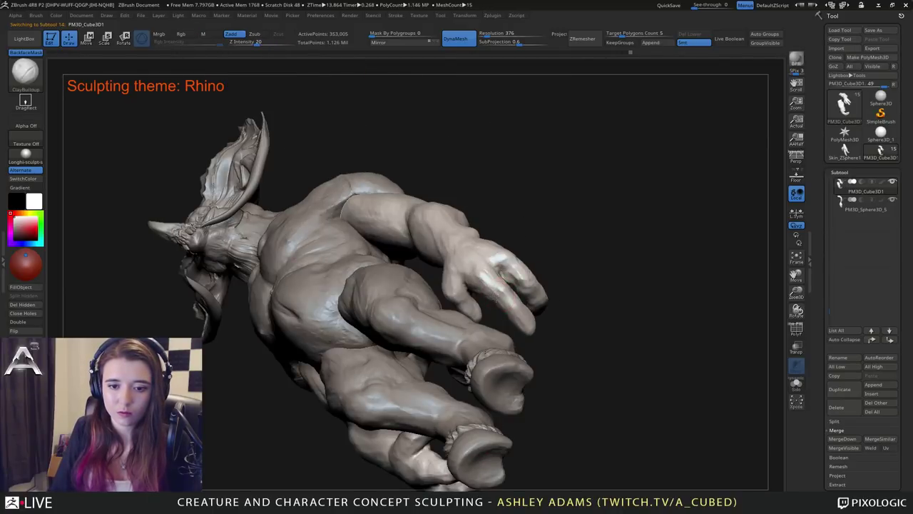
mouse_move(494, 298)
mouse_down()
mouse_move(495, 287)
mouse_move(531, 330)
mouse_move(529, 319)
mouse_move(491, 332)
mouse_move(473, 310)
mouse_move(513, 314)
mouse_move(499, 300)
mouse_move(485, 309)
mouse_move(488, 323)
mouse_up()
Adjust the shape of the fingers, thumbs and palms with the SnakeHook brush.
key(b)
key(s)
key(h)
mouse_move(489, 322)
right_down()
mouse_move(488, 300)
mouse_move(474, 295)
mouse_move(482, 310)
mouse_move(490, 282)
mouse_move(487, 293)
mouse_move(515, 278)
right_up()
key(space)
key(space)
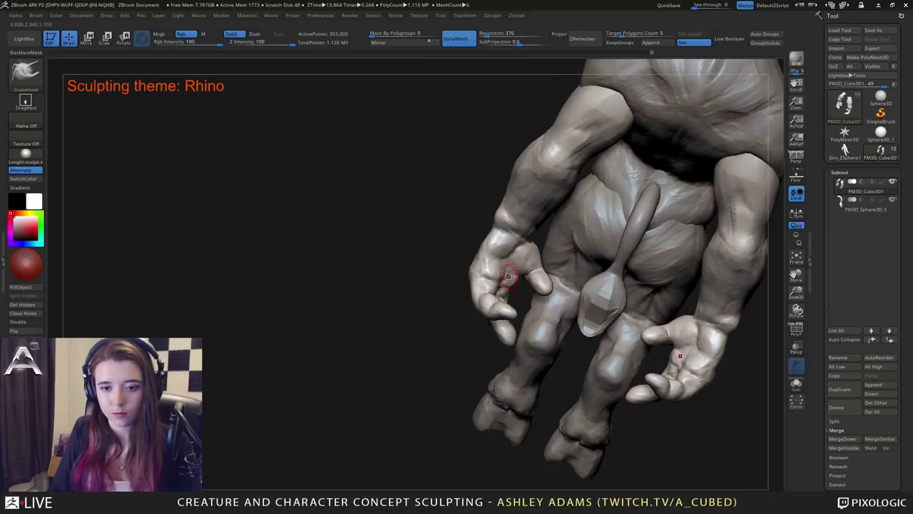
Build up the palm pads and the fleshy base of the fingers and thumbs with the ClayBuildup brush.
key(b)
key(c)
key(b)
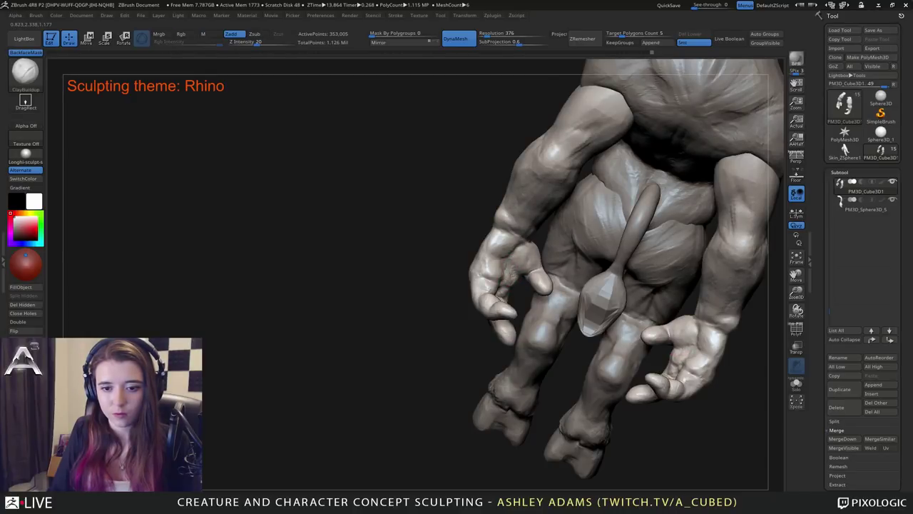
mouse_move(509, 268)
right_down()
mouse_move(512, 296)
mouse_move(472, 278)
mouse_move(511, 300)
mouse_move(514, 291)
mouse_move(496, 294)
mouse_move(504, 294)
mouse_move(500, 270)
mouse_move(528, 263)
right_up()
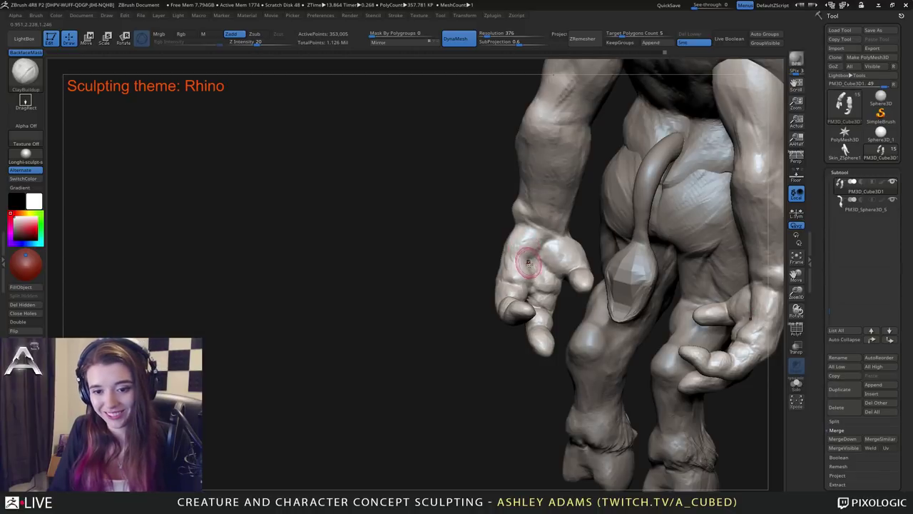
mouse_move(524, 236)
right_down()
mouse_move(538, 232)
mouse_move(534, 238)
right_up()
Carve creases into the palms and inner wrists with the DamStandard brush.
key(b)
key(d)
key(s)
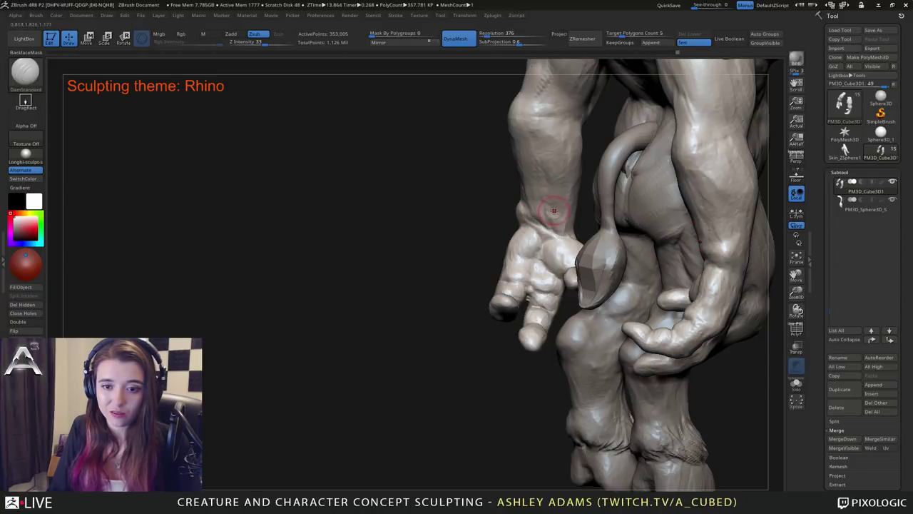
mouse_move(567, 234)
right_down()
mouse_move(573, 228)
mouse_move(551, 222)
mouse_move(565, 233)
right_up()
Build up the wrists, lower forearms and sides of the hands with the ClayBuildup brush.
key(b)
key(c)
key(b)
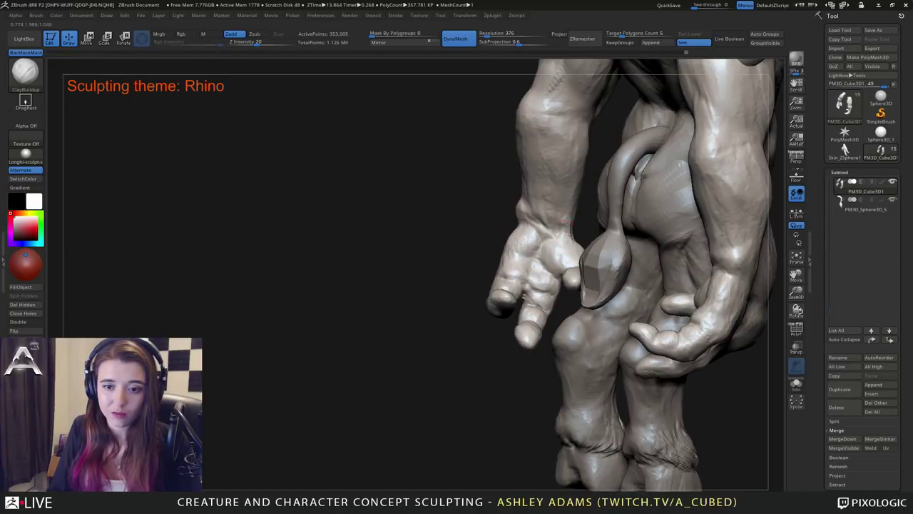
right_drag(556, 223, 632, 285)
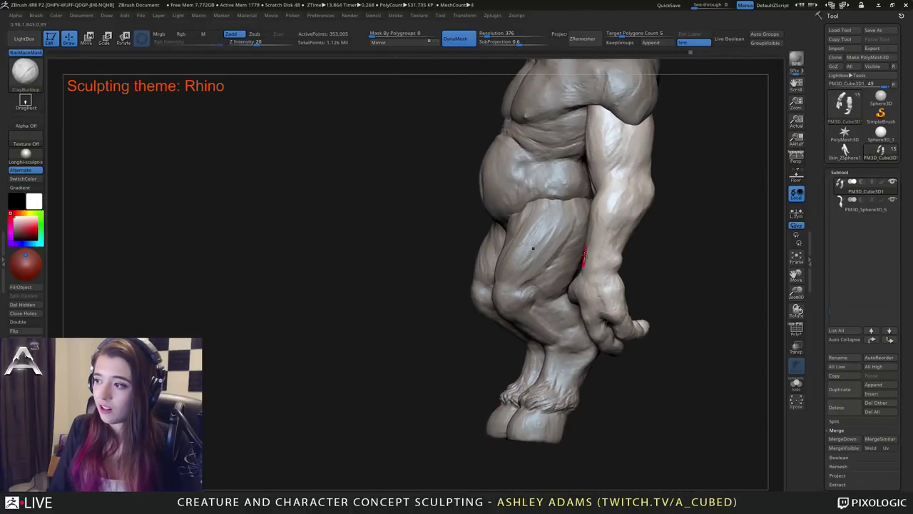
right_drag(582, 259, 525, 253)
ctrl+right_drag(570, 234, 594, 232)
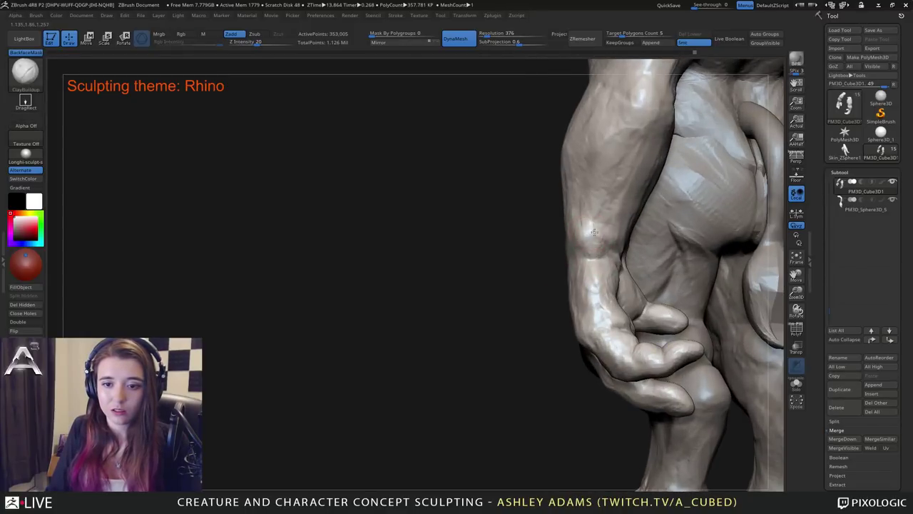
right_drag(626, 185, 592, 240)
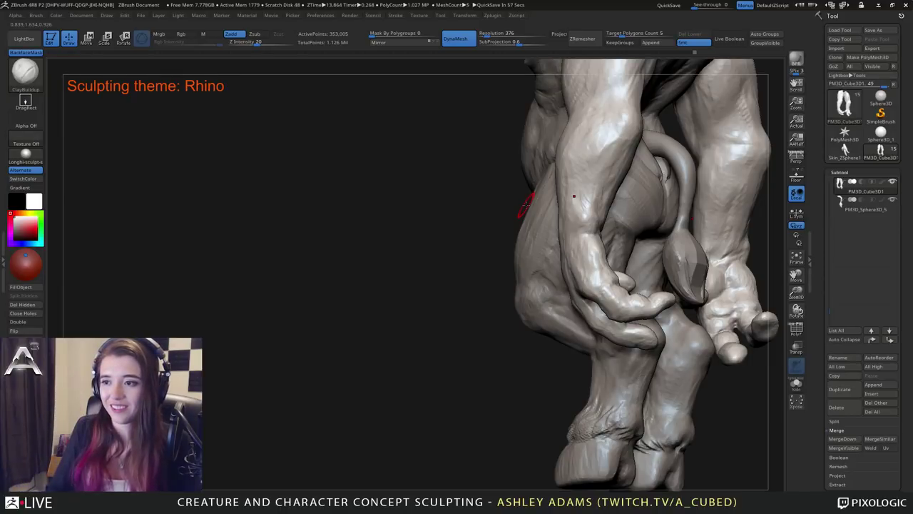
right_drag(563, 283, 587, 278)
ctrl+right_drag(549, 234, 526, 264)
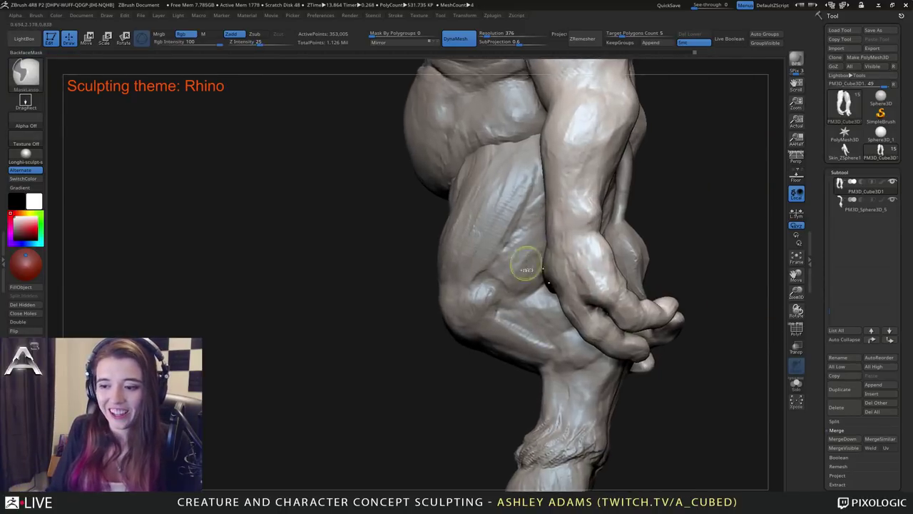
mouse_move(580, 255)
right_down()
mouse_move(554, 249)
mouse_move(593, 227)
right_up()
right_click(556, 277)
mouse_move(667, 239)
right_down()
mouse_move(636, 238)
mouse_move(628, 217)
mouse_move(648, 237)
mouse_move(627, 253)
mouse_move(588, 219)
right_up()
Adjust the silhouette of the forearms and wrists with the SnakeHook brush.
key(b)
key(s)
key(h)
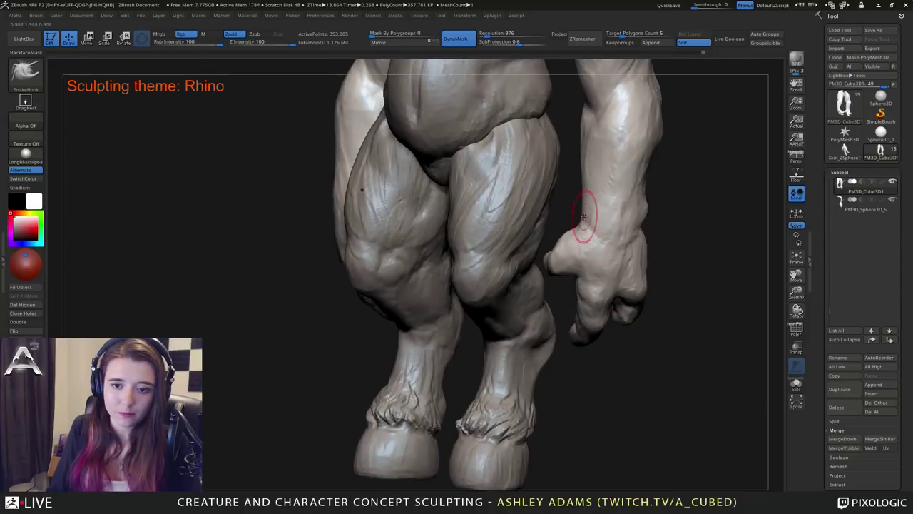
key(space)
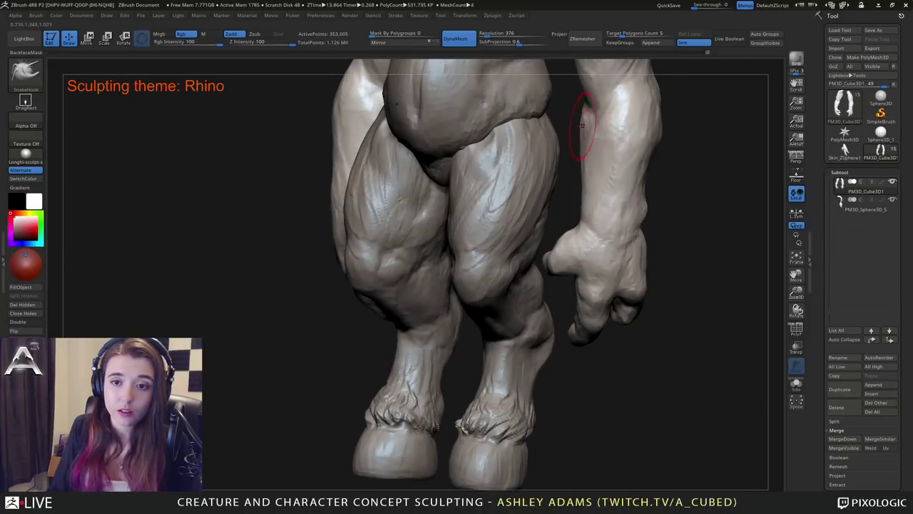
right_drag(578, 141, 585, 149)
Cut separations between the inner forearm muscles with DamStandard and fill out their forms with ClayBuildup.
key(b)
key(d)
key(s)
drag(595, 117, 597, 214)
key(b)
key(c)
key(b)
mouse_move(589, 146)
mouse_down()
mouse_move(595, 187)
mouse_move(593, 135)
mouse_up()
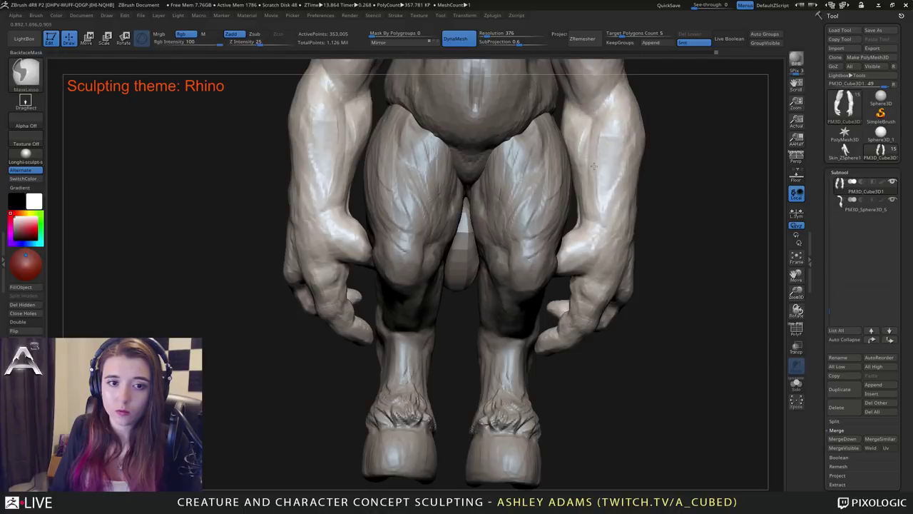
mouse_move(608, 109)
right_down()
mouse_move(601, 202)
mouse_move(602, 174)
mouse_move(608, 249)
mouse_move(625, 230)
right_up()
Define the creases around the elbows with DamStandard and build up the upper arm muscles with ClayBuildup.
key(b)
key(d)
key(s)
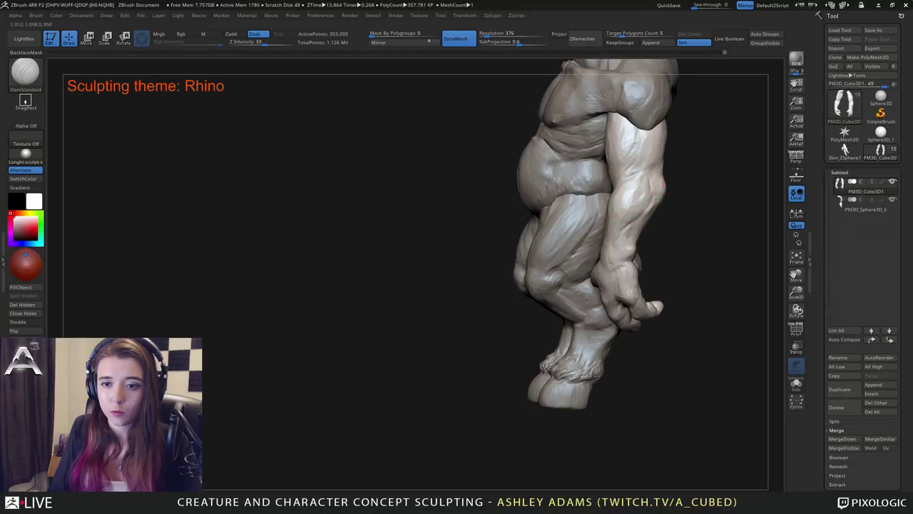
right_drag(638, 191, 647, 184)
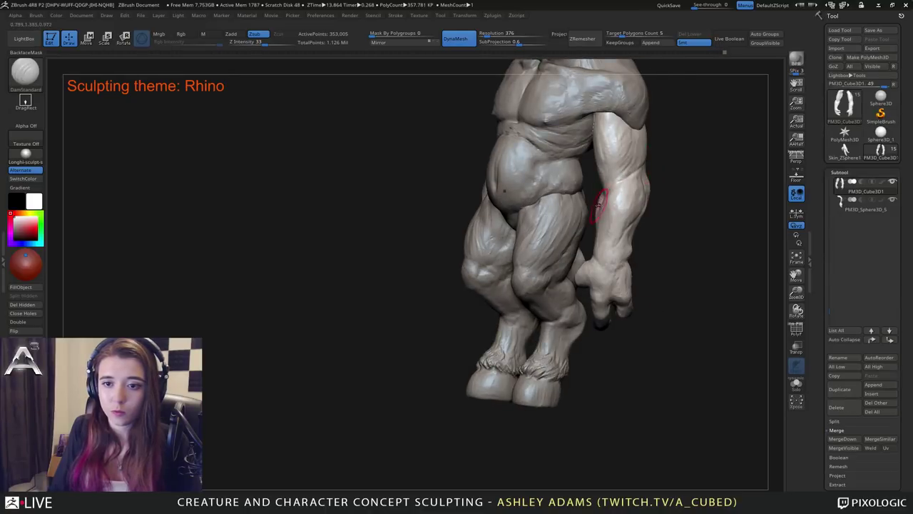
key(b)
key(c)
key(b)
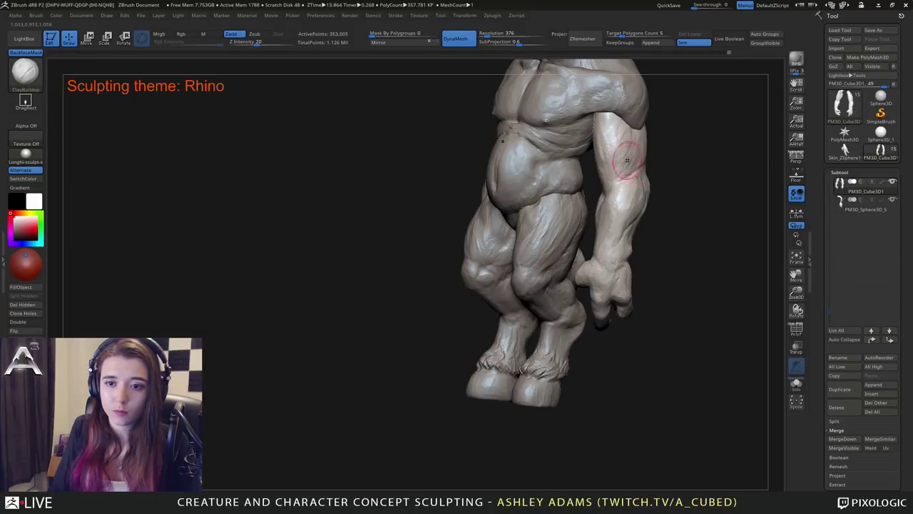
mouse_move(614, 149)
right_down()
mouse_move(645, 181)
mouse_move(631, 187)
mouse_move(658, 180)
right_up()
Carve the outer forearm muscle lines with DamStandard and build up the forearm volume with ClayBuildup.
key(b)
key(d)
key(s)
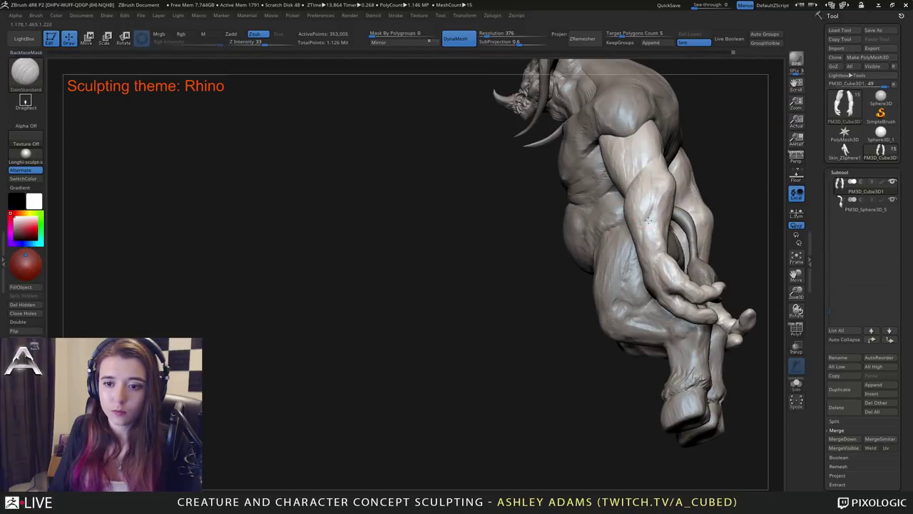
mouse_move(653, 236)
right_down()
mouse_move(662, 230)
mouse_move(620, 195)
mouse_move(660, 190)
mouse_move(623, 264)
right_up()
key(b)
key(c)
key(b)
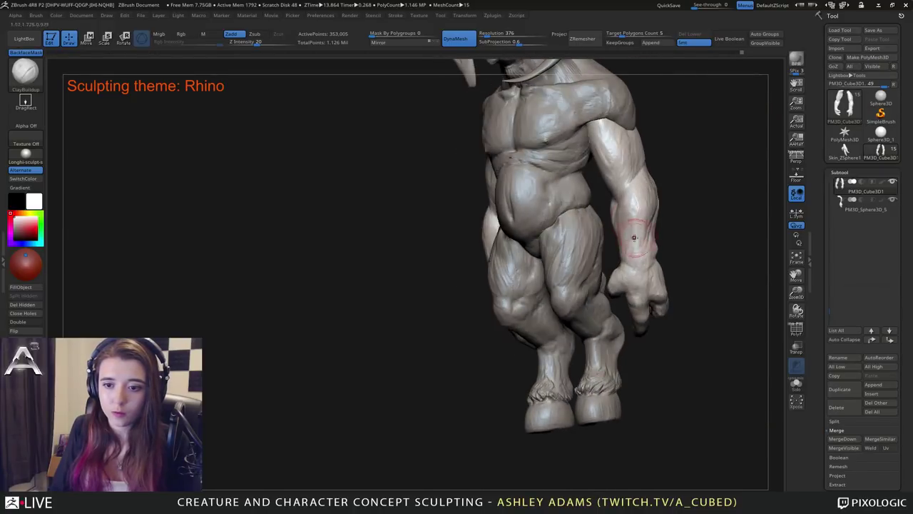
Carve the muscle separations along the inner and front forearms down to the wrists with DamStandard.
key(b)
key(d)
key(s)
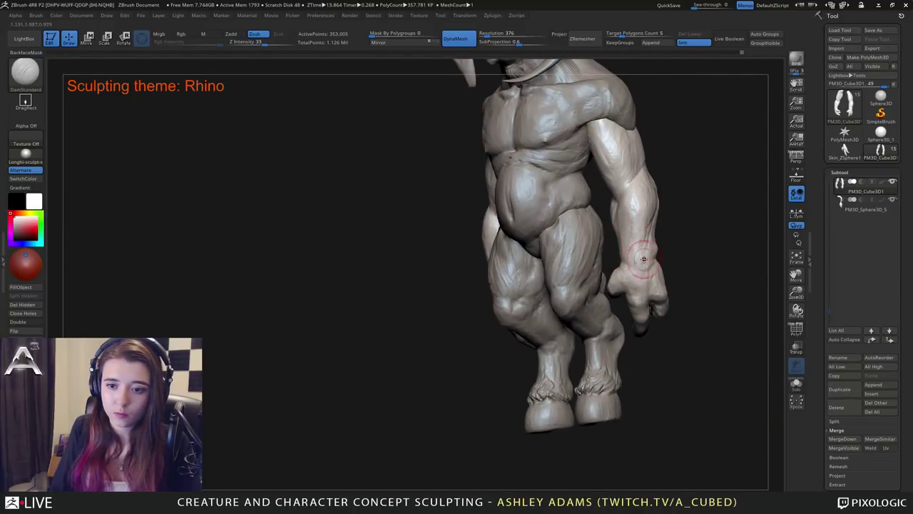
right_drag(635, 209, 620, 217)
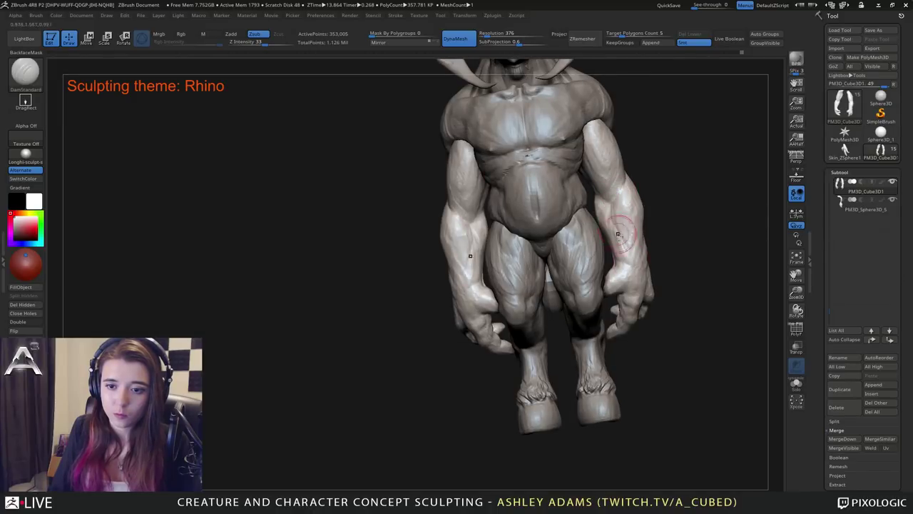
right_drag(629, 258, 622, 256)
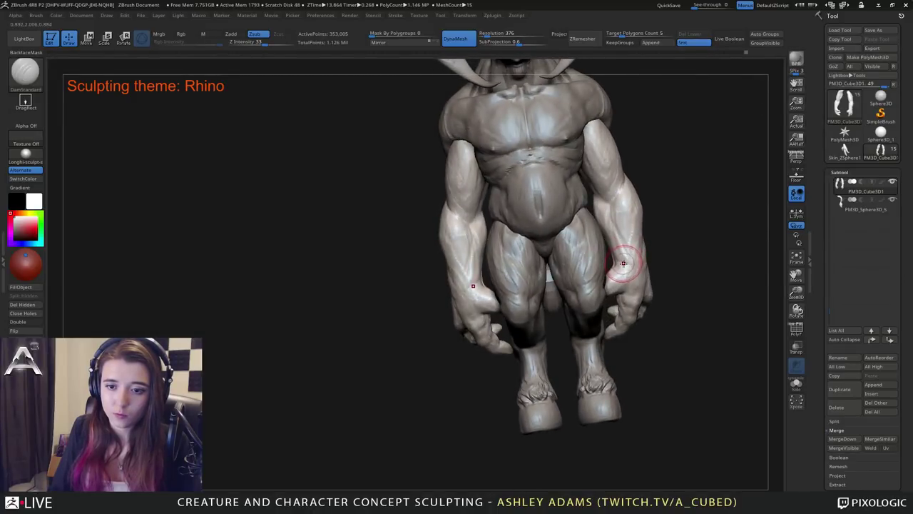
Build up the forearm muscle forms on the front of the arms with ClayBuildup.
key(b)
key(c)
key(b)
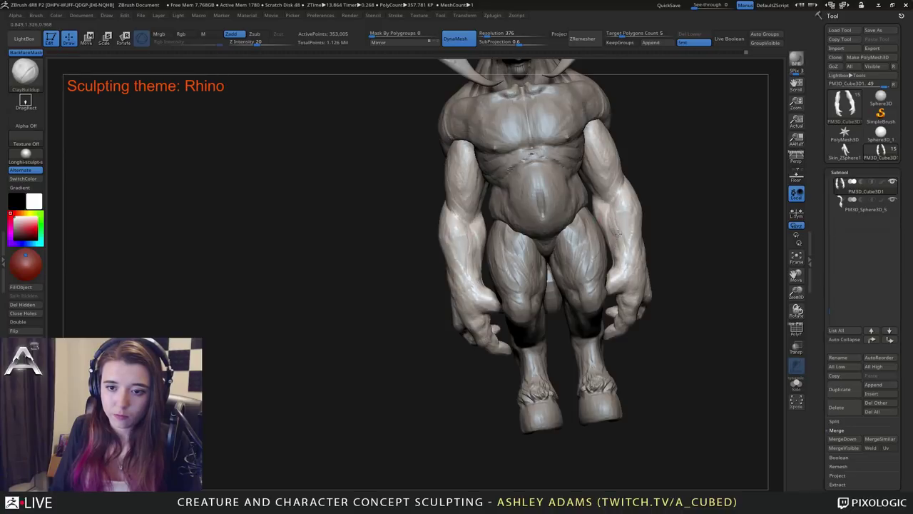
mouse_move(656, 223)
mouse_down()
mouse_move(601, 239)
mouse_move(524, 236)
mouse_move(660, 224)
mouse_up()
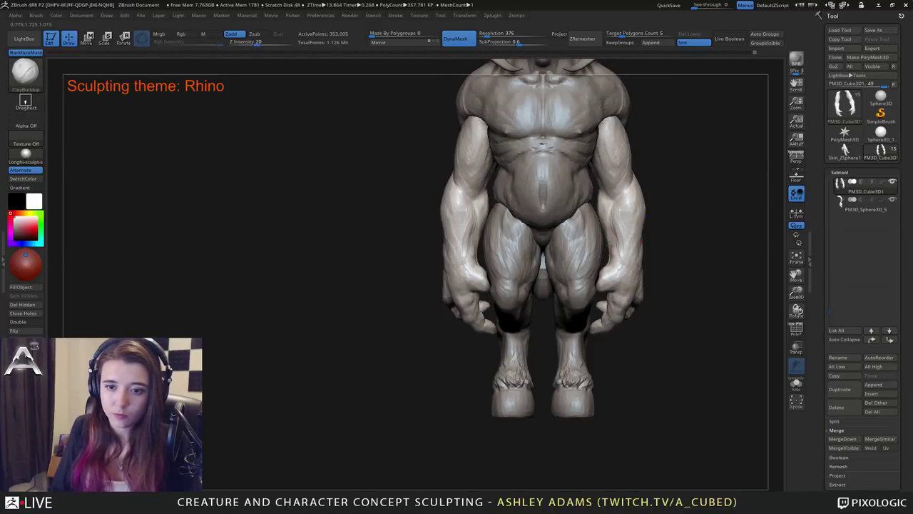
ctrl+right_drag(656, 254, 625, 248)
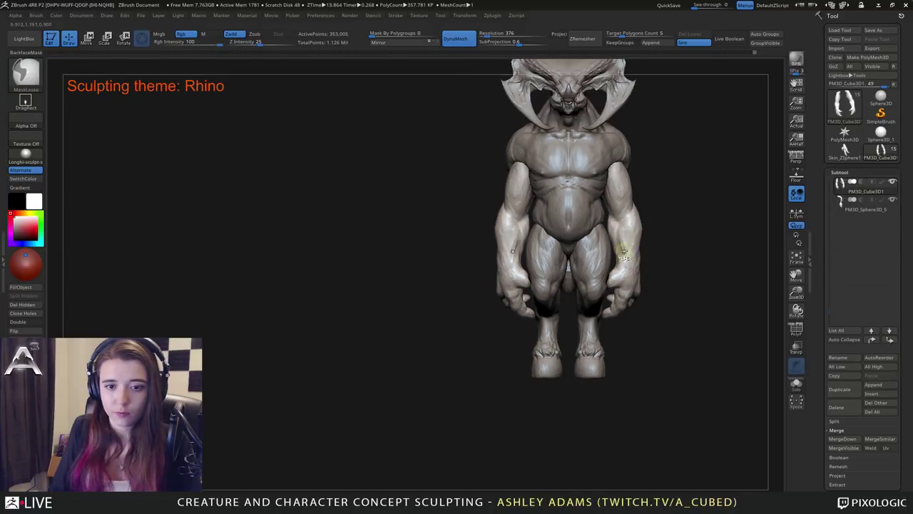
right_click(622, 229)
Adjust the arm contours with SnakeHook and fill out the forms with ClayBuildup.
mouse_move(646, 208)
alt+right_down()
mouse_move(633, 244)
mouse_move(471, 246)
alt+right_up()
ctrl+right_drag(619, 239, 647, 275)
mouse_move(647, 275)
alt+right_down()
mouse_move(614, 246)
mouse_move(570, 253)
mouse_move(608, 271)
mouse_move(618, 194)
alt+right_up()
right_click(612, 249)
key(b)
key(s)
key(h)
key(b)
key(c)
key(b)
Reshape the back silhouette of the upper arms near the shoulders with SnakeHook.
key(b)
key(s)
key(h)
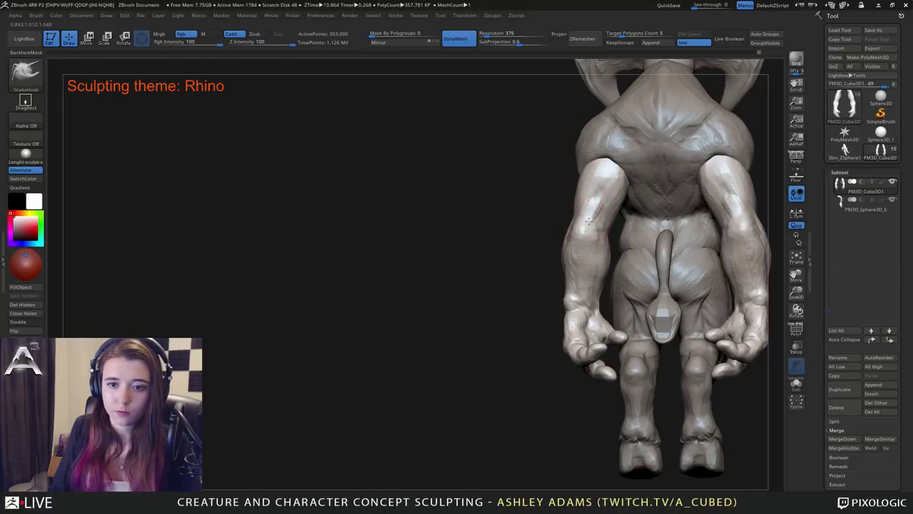
drag(578, 187, 582, 180)
right_drag(594, 183, 584, 185)
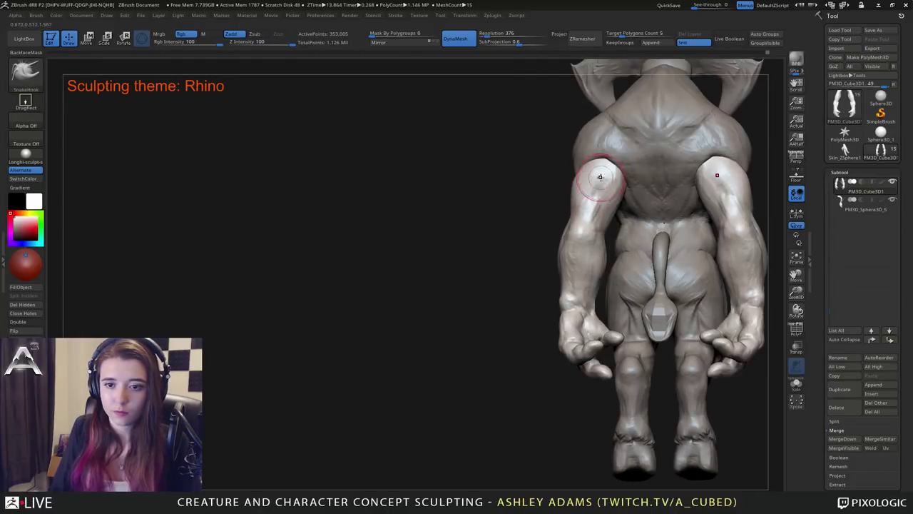
Carve the triceps separations with DamStandard and build up the back of the arms around the elbows with ClayBuildup.
key(b)
key(d)
key(s)
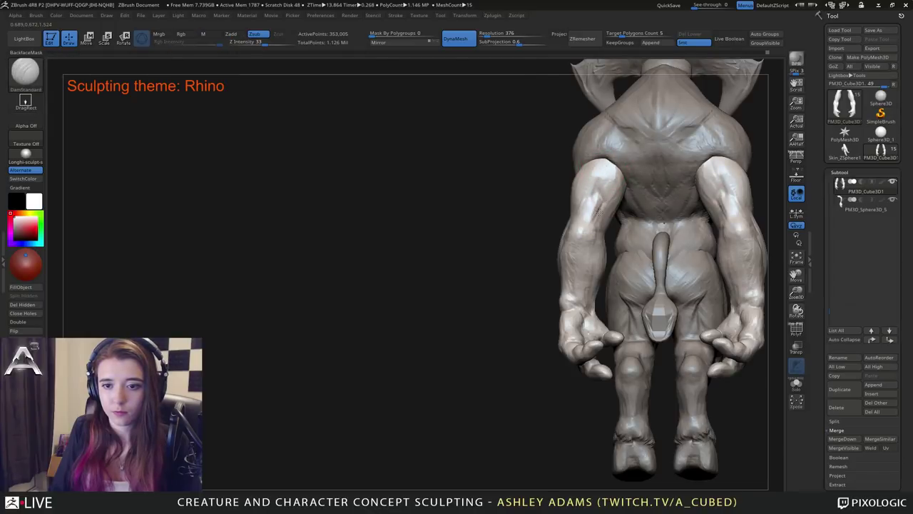
mouse_move(602, 198)
right_down()
mouse_move(603, 209)
mouse_move(573, 212)
mouse_move(601, 230)
mouse_move(567, 234)
right_up()
key(b)
key(c)
key(b)
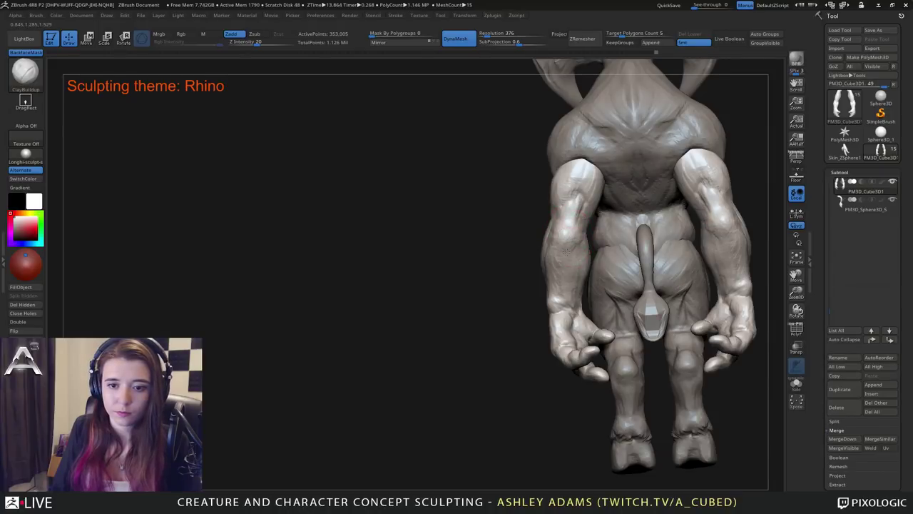
mouse_move(557, 286)
right_down()
mouse_move(563, 271)
mouse_move(576, 271)
mouse_move(560, 256)
mouse_move(568, 267)
mouse_move(582, 260)
mouse_move(569, 237)
mouse_move(600, 227)
right_up()
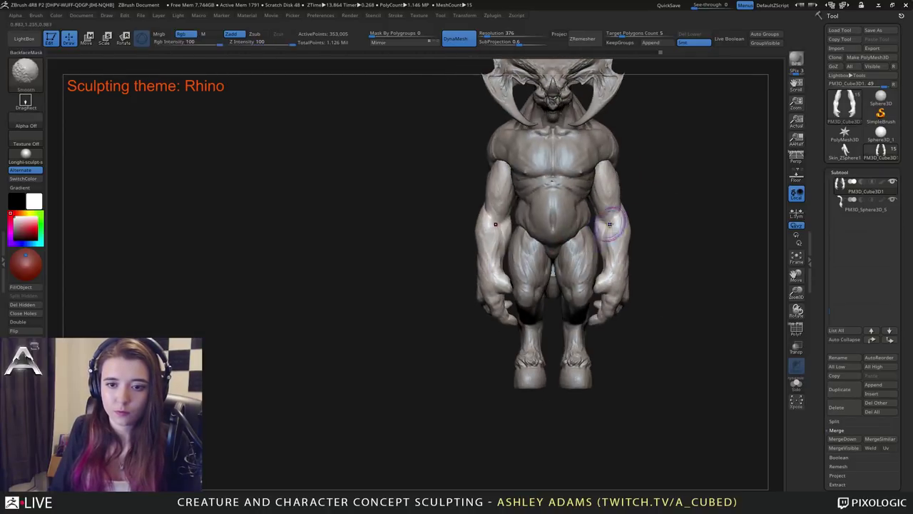
Refine the front silhouette of the upper arms and elbows with a resized SnakeHook brush.
right_click(611, 219)
key(b)
key(s)
key(h)
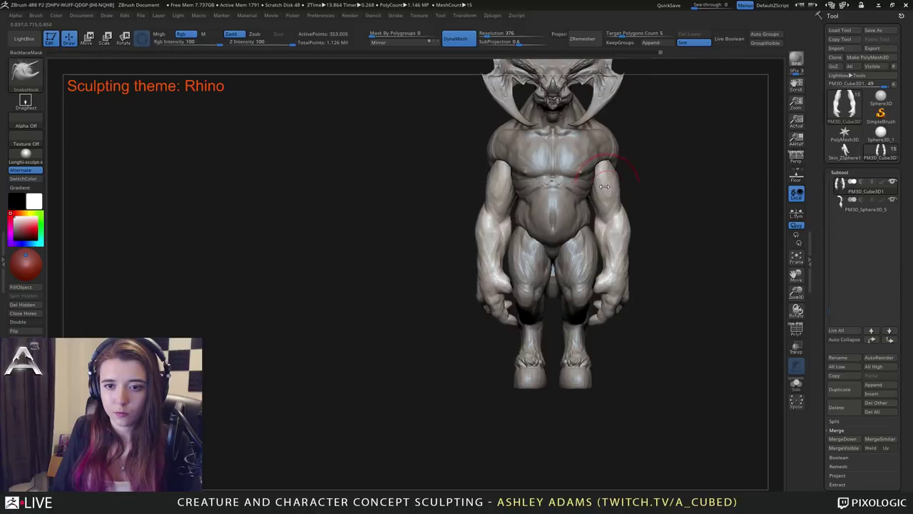
alt+right_drag(613, 196, 597, 247)
right_click(596, 247)
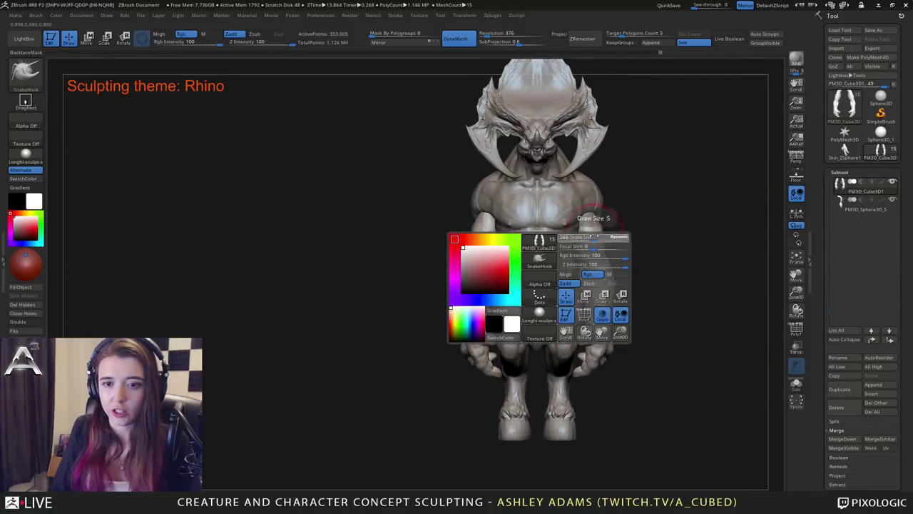
Make the torso the active subtool, change the masking brush and mask the chest muscles.
right_drag(560, 214, 520, 220)
alt+click(527, 219)
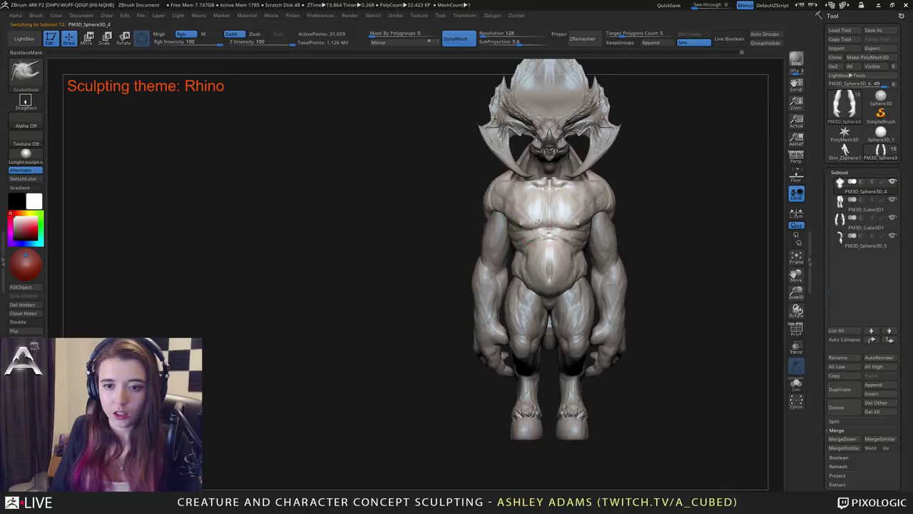
right_click(540, 221)
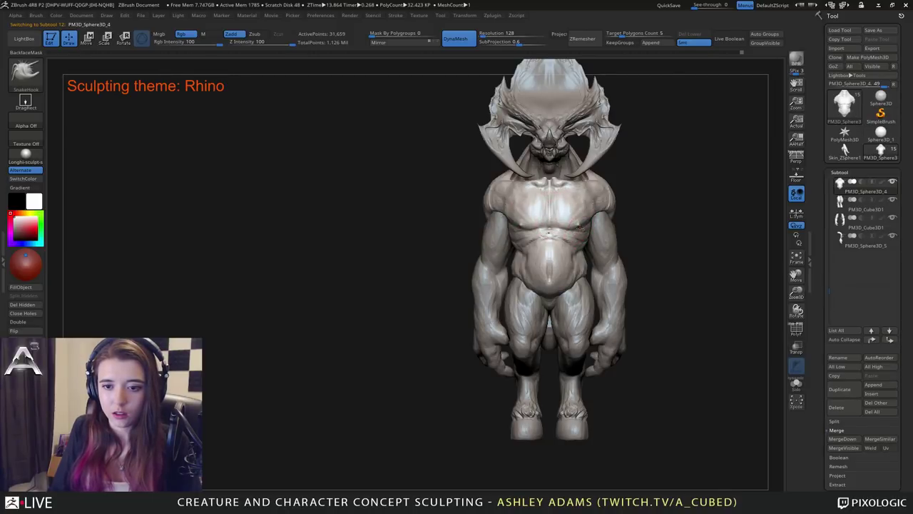
right_drag(553, 236, 580, 230)
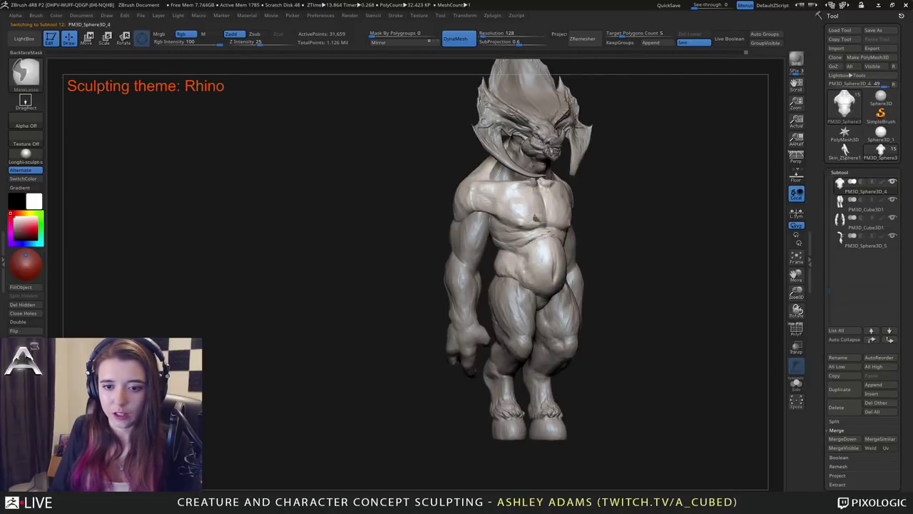
ctrl+click(25, 74)
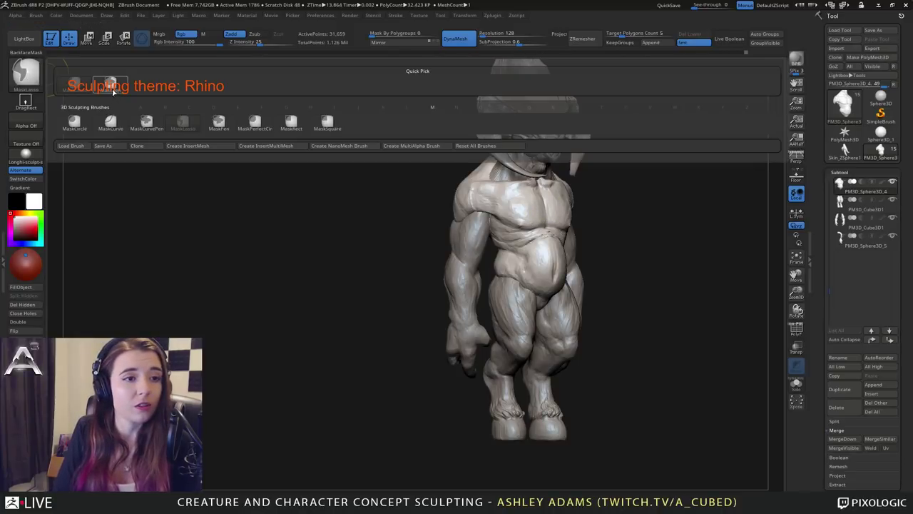
ctrl+click(108, 87)
shift+right_drag(563, 211, 535, 208)
mouse_move(536, 208)
ctrl+mouse_down()
mouse_move(534, 198)
mouse_move(564, 199)
mouse_move(577, 215)
ctrl+mouse_up()
key(space)
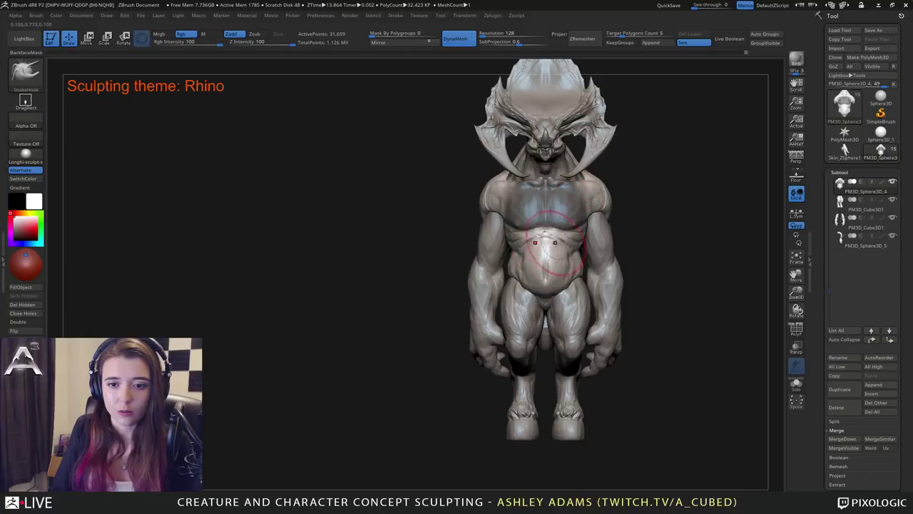
Reshape the belly and the area below the chest with a resized SnakeHook brush, checking front and side profiles.
mouse_move(568, 246)
right_down()
mouse_move(513, 241)
mouse_move(558, 235)
right_up()
drag(550, 259, 546, 259)
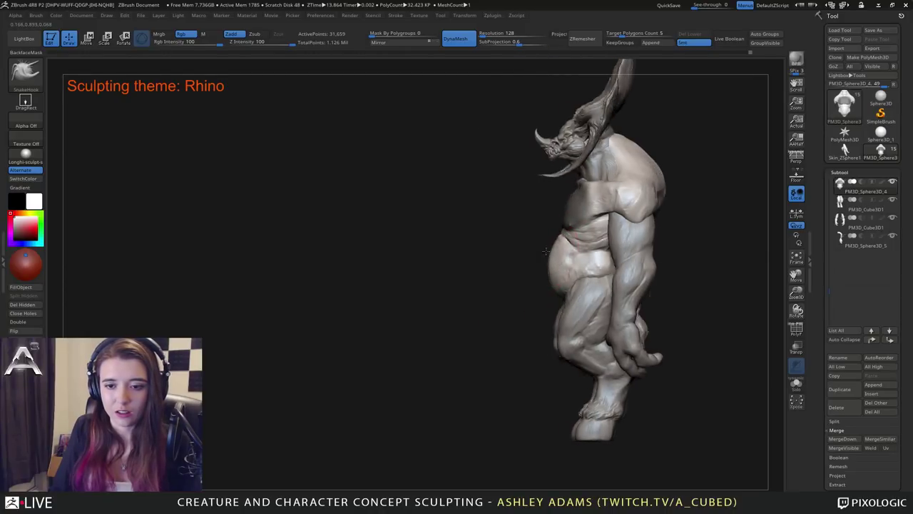
mouse_move(511, 258)
right_down()
mouse_move(563, 261)
mouse_move(604, 225)
mouse_move(557, 212)
right_up()
key(space)
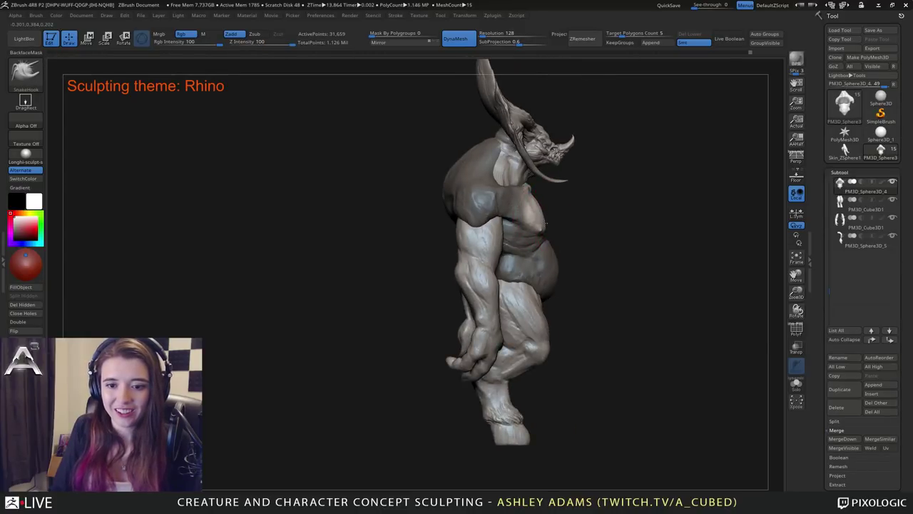
right_click(533, 239)
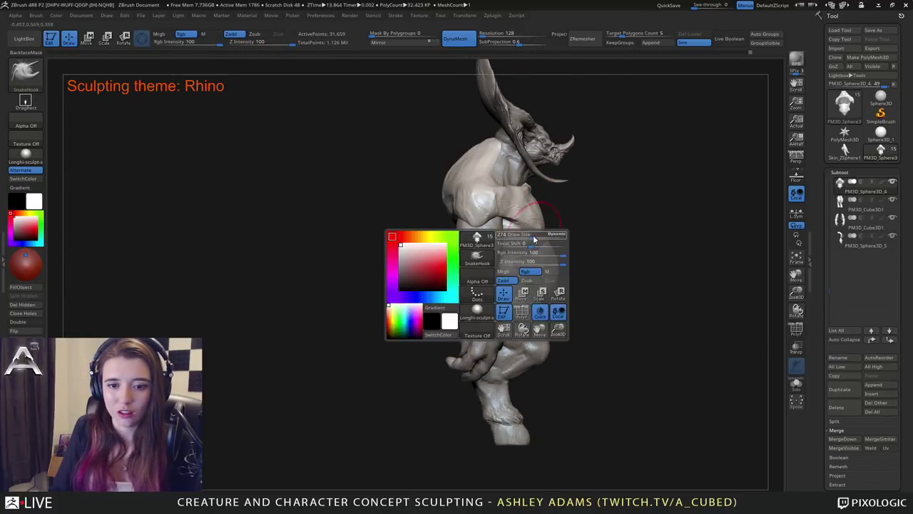
drag(534, 239, 535, 252)
key(space)
right_drag(569, 248, 538, 250)
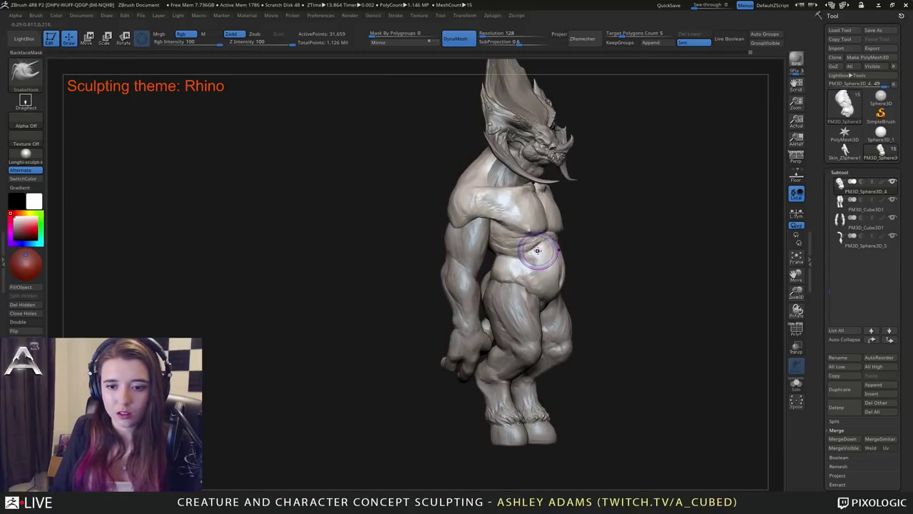
Build up the upper belly and the side folds over the ribs with ClayBuildup.
key(b)
key(c)
key(b)
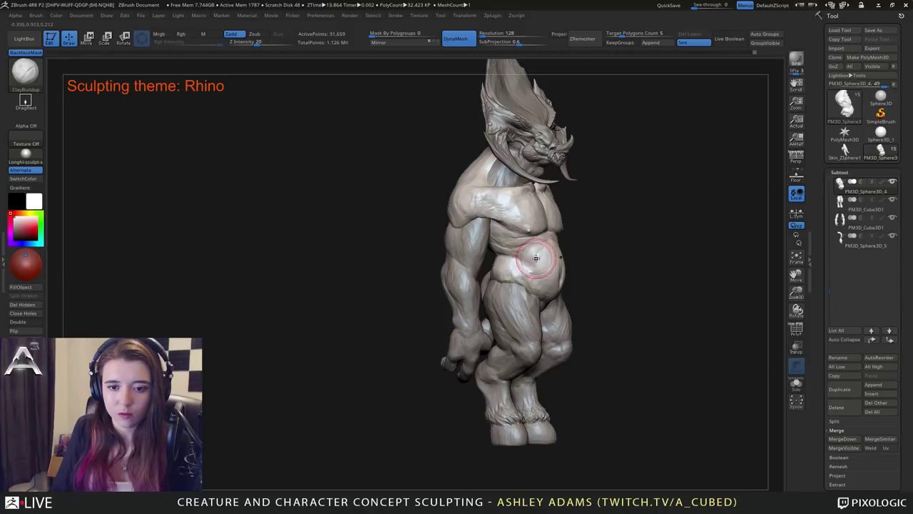
mouse_move(524, 257)
right_down()
mouse_move(599, 247)
mouse_move(583, 247)
right_up()
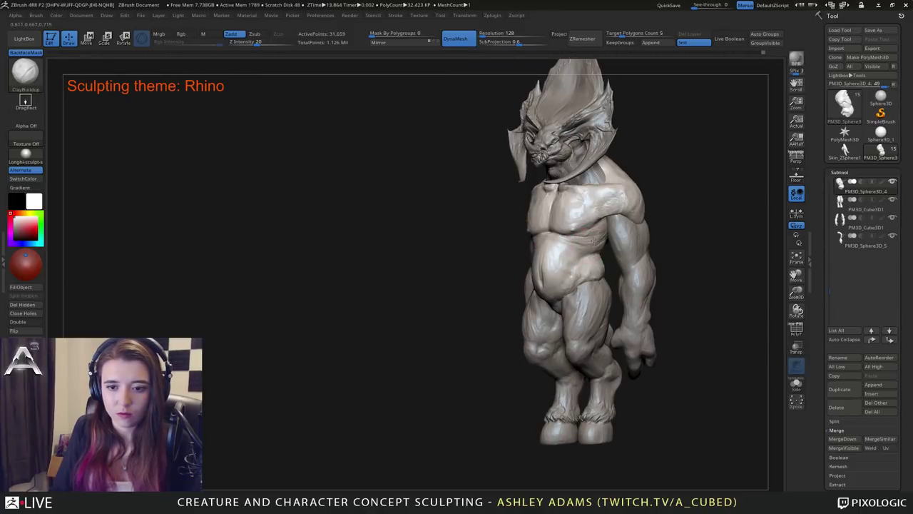
drag(594, 244, 603, 229)
Build up the muscles around the shoulder blades with ClayBuildup and carve their separations with DamStandard.
mouse_move(604, 230)
right_down()
mouse_move(656, 229)
mouse_move(625, 235)
mouse_move(645, 246)
mouse_move(628, 249)
mouse_move(661, 207)
mouse_move(640, 215)
right_up()
drag(645, 208, 659, 241)
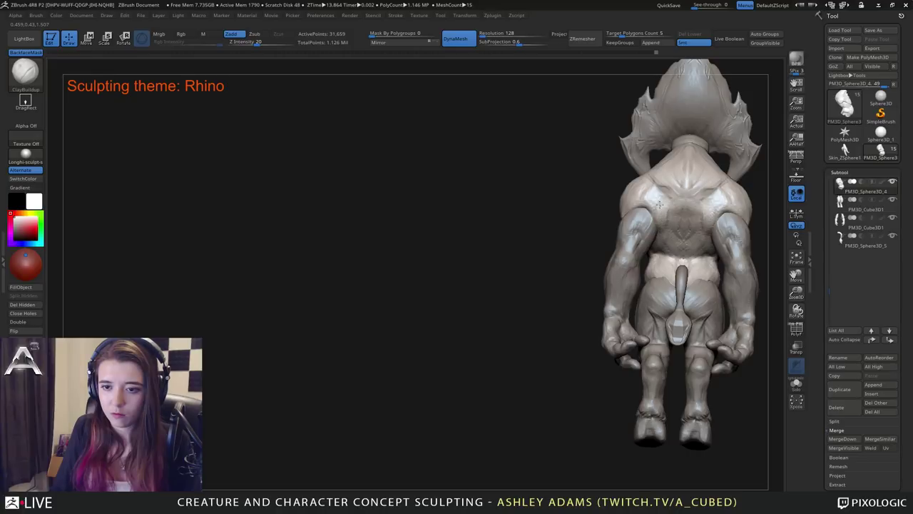
key(b)
key(d)
key(s)
mouse_move(665, 209)
right_down()
mouse_move(660, 230)
mouse_move(649, 204)
mouse_move(633, 217)
right_up()
Adjust the shape of the upper back and shoulder blades with SnakeHook.
key(b)
key(s)
key(h)
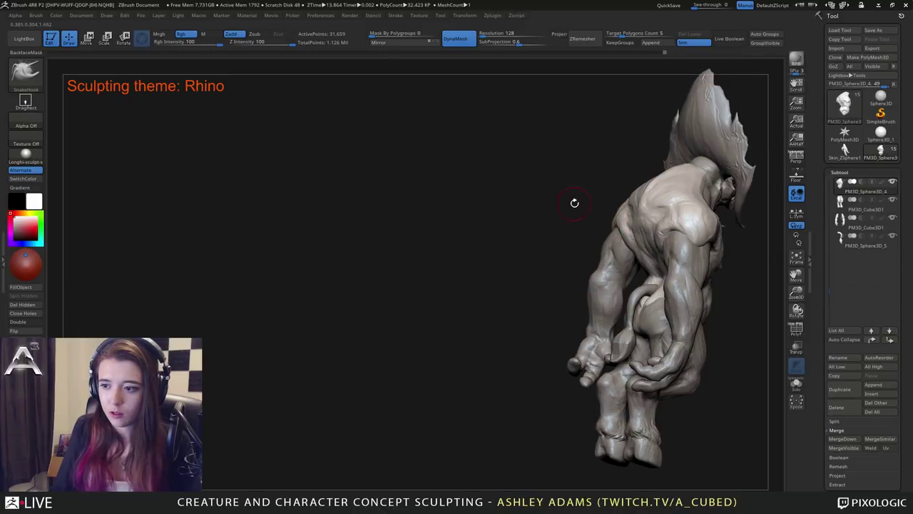
mouse_move(575, 202)
right_down()
mouse_move(554, 135)
mouse_move(546, 272)
mouse_move(581, 289)
right_up()
Carve the muscle lines of the back with DamStandard and fill out the upper back and neck forms with ClayBuildup.
key(b)
key(d)
key(s)
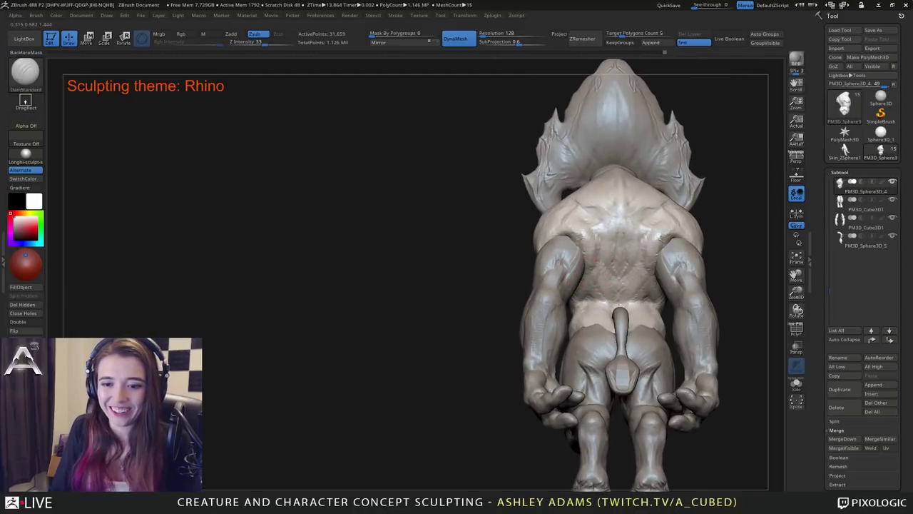
mouse_move(588, 225)
right_down()
mouse_move(594, 246)
mouse_move(653, 229)
mouse_move(645, 196)
mouse_move(605, 193)
mouse_move(576, 157)
right_up()
key(b)
key(c)
key(b)
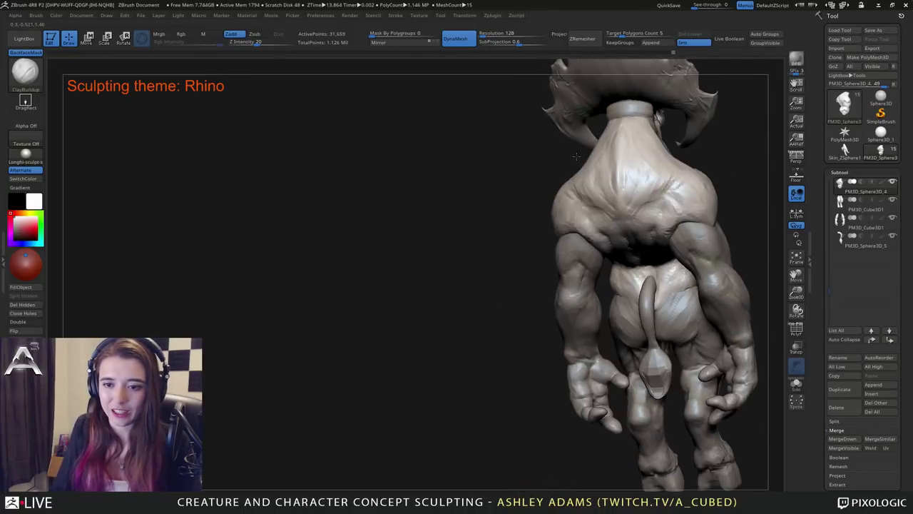
mouse_move(621, 193)
right_down()
mouse_move(643, 214)
mouse_move(646, 236)
mouse_move(619, 245)
right_up()
Deepen the creases between the shoulder blades and rear shoulders with DamStandard.
key(b)
key(d)
key(s)
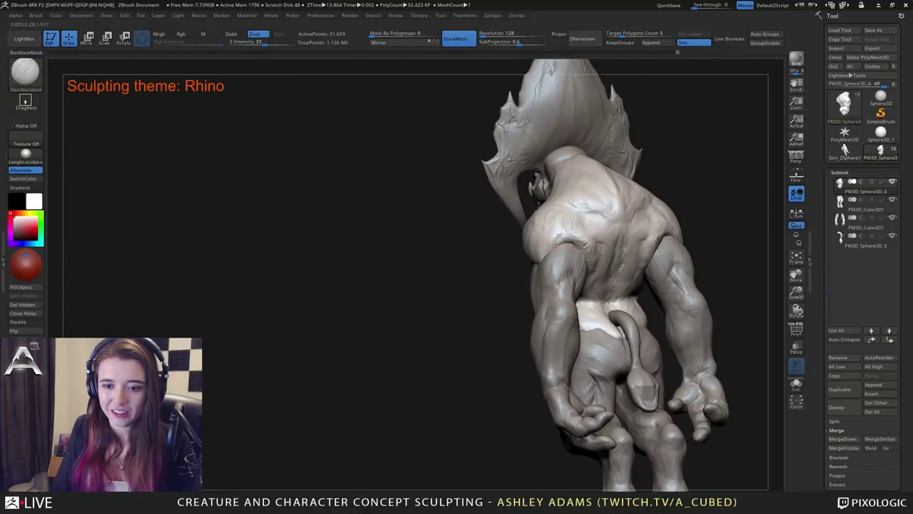
right_drag(583, 218, 645, 248)
Refine the contours of the middle back and sides with SnakeHook.
key(b)
key(s)
key(h)
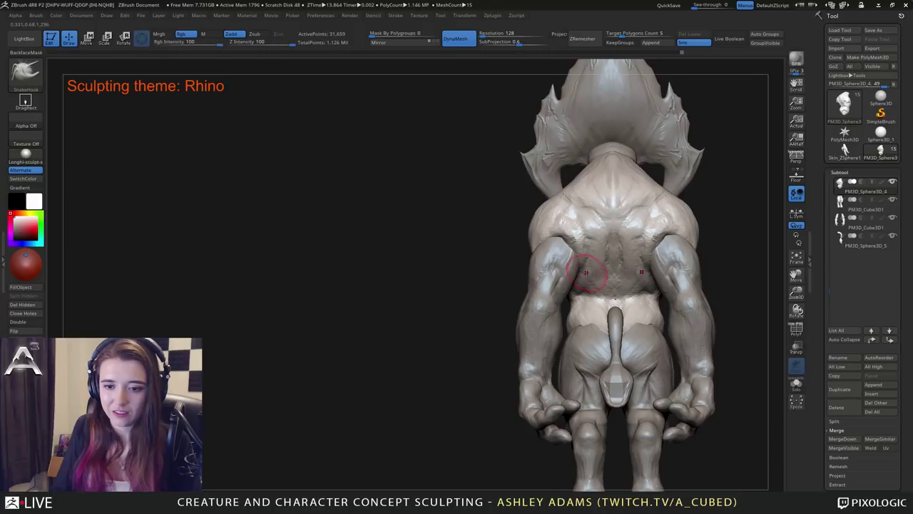
right_drag(587, 262, 593, 256)
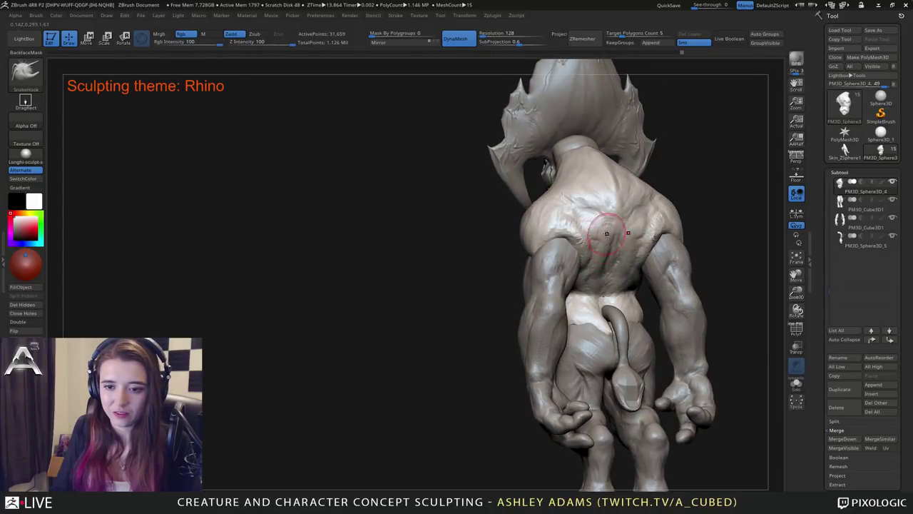
right_drag(599, 223, 699, 167)
Build up the outer chest muscles where they meet the shoulders with ClayBuildup.
right_click(617, 204)
mouse_move(618, 207)
ctrl+right_down()
mouse_move(612, 261)
mouse_move(631, 264)
mouse_move(597, 225)
mouse_move(609, 273)
mouse_move(538, 135)
mouse_move(591, 265)
mouse_move(574, 270)
mouse_move(613, 261)
mouse_move(585, 246)
mouse_move(591, 238)
mouse_move(559, 212)
mouse_move(570, 217)
ctrl+right_up()
key(b)
key(c)
key(b)
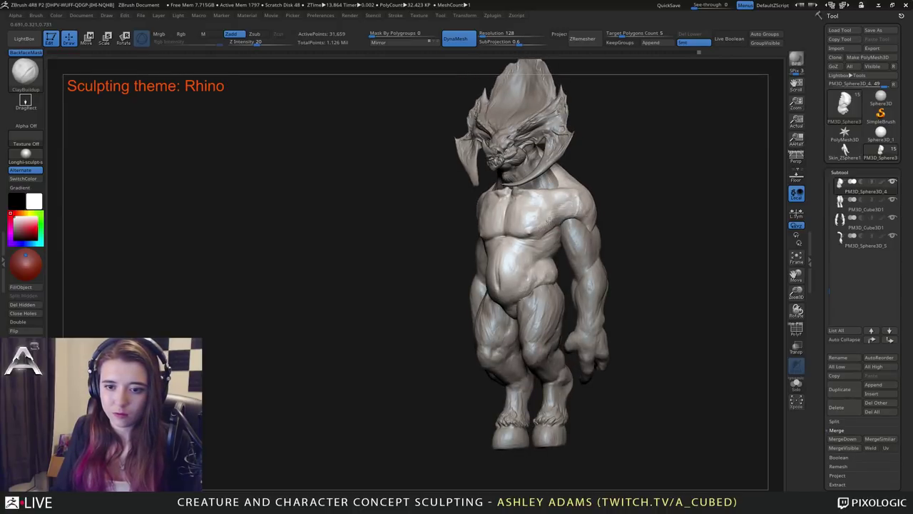
mouse_move(540, 223)
right_down()
mouse_move(548, 222)
mouse_move(539, 233)
mouse_move(499, 234)
mouse_move(410, 227)
mouse_move(453, 220)
right_up()
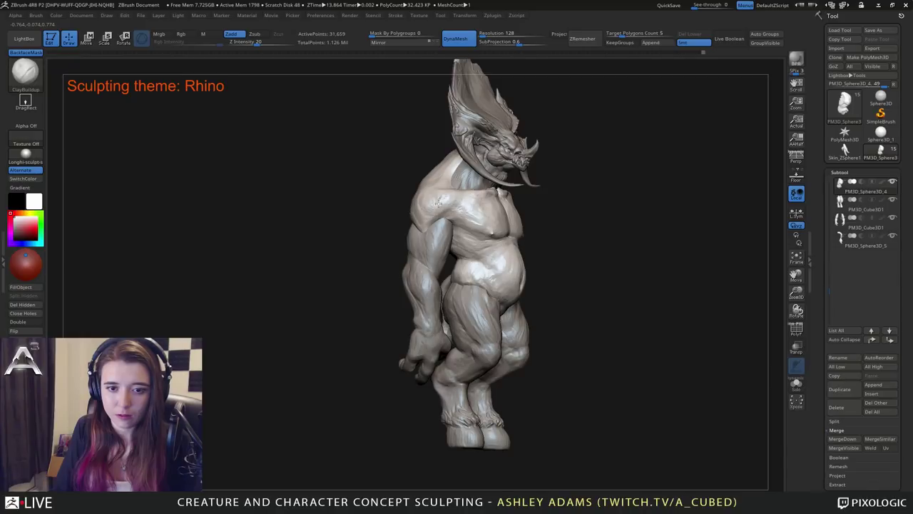
Build up the shoulder muscles and their transition into the chest with ClayBuildup strokes.
drag(452, 202, 438, 217)
mouse_move(461, 206)
right_down()
mouse_move(472, 201)
mouse_move(452, 226)
mouse_move(492, 225)
right_up()
drag(446, 215, 441, 241)
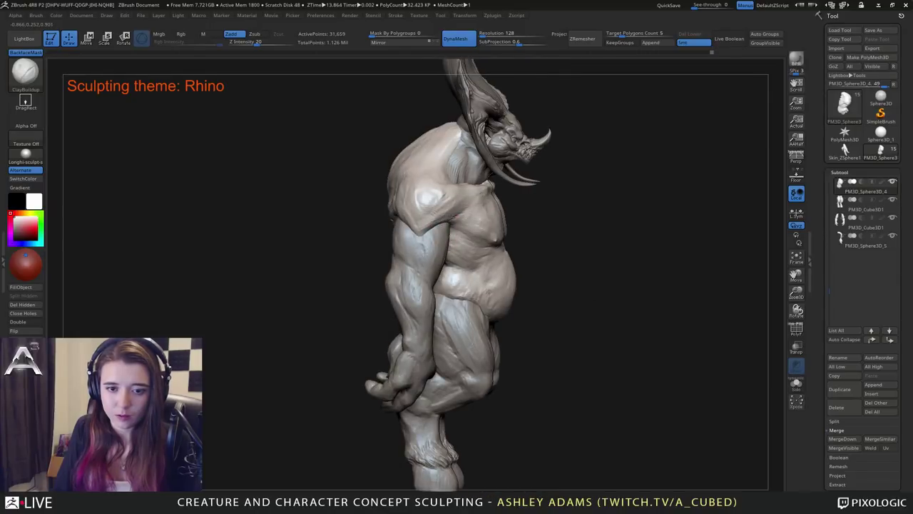
mouse_move(452, 204)
right_down()
mouse_move(464, 218)
mouse_move(483, 216)
right_up()
drag(479, 218, 474, 231)
mouse_move(527, 222)
right_down()
mouse_move(509, 217)
mouse_move(515, 228)
right_up()
mouse_move(515, 229)
ctrl+right_down()
mouse_move(529, 245)
mouse_move(571, 228)
ctrl+right_up()
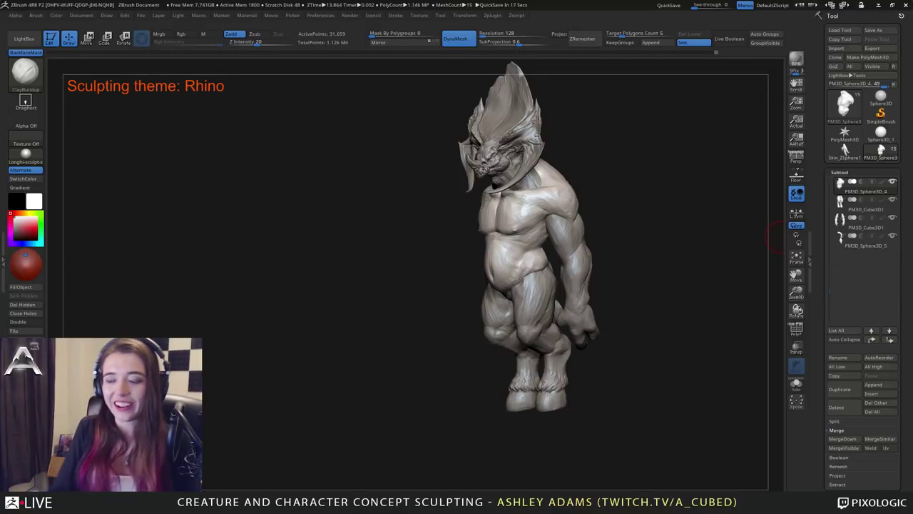
Add small nipple bumps at the lower outer corners of the chest with ClayBuildup.
right_drag(435, 208, 450, 224)
right_drag(371, 282, 397, 283)
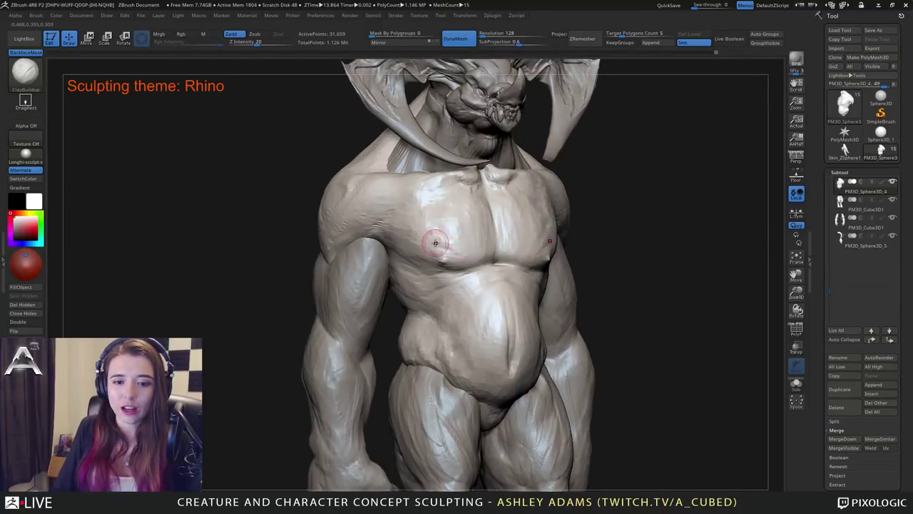
mouse_move(436, 256)
mouse_down()
mouse_move(450, 254)
mouse_move(437, 264)
mouse_move(442, 256)
mouse_up()
key(ctrl+z)
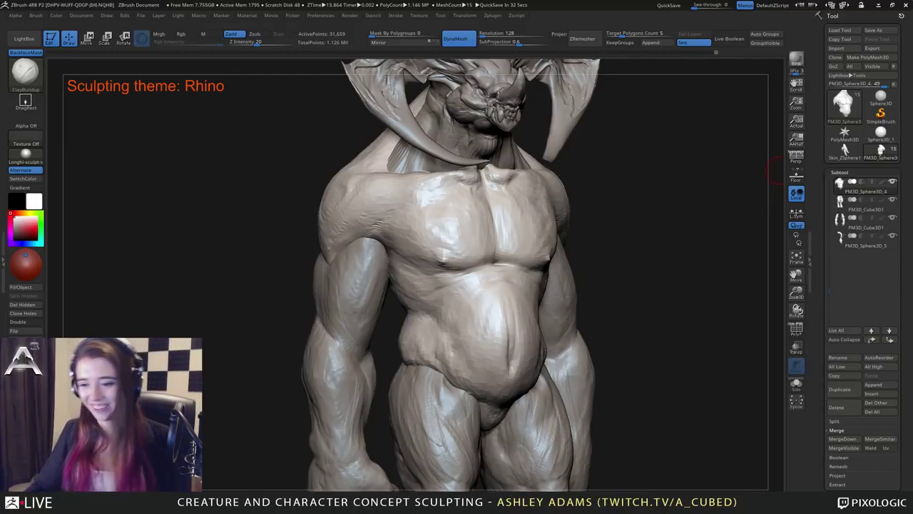
drag(770, 172, 498, 259)
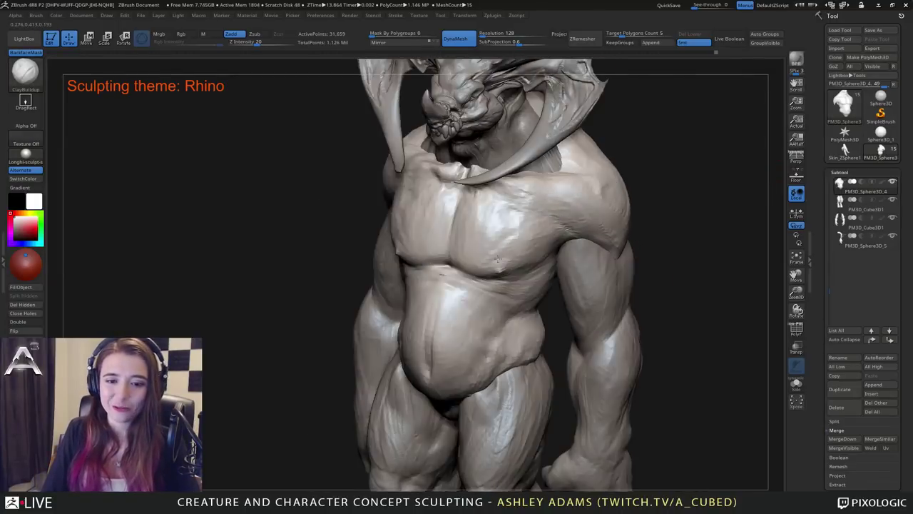
right_drag(498, 259, 520, 279)
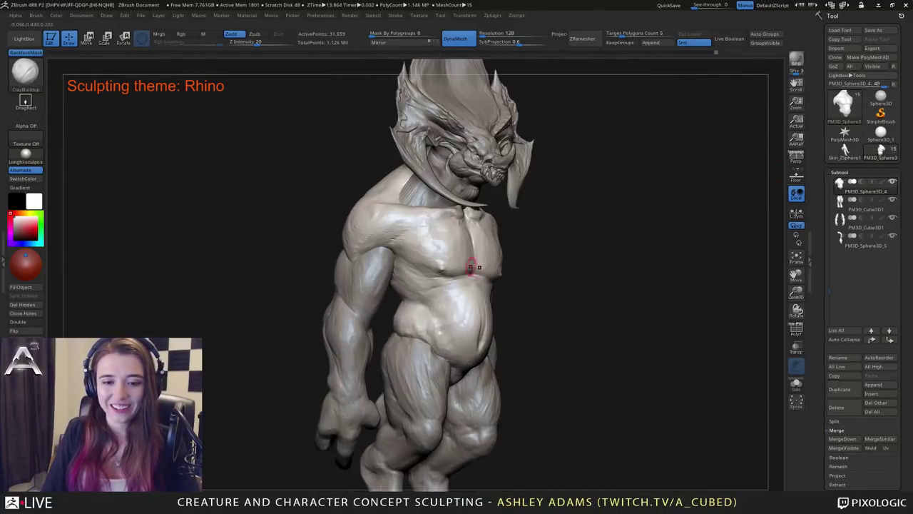
Try to pull the nipples outward from the lower chest with SnakeHook.
right_drag(470, 267, 458, 273)
key(b)
key(s)
key(h)
key(space)
drag(506, 261, 515, 263)
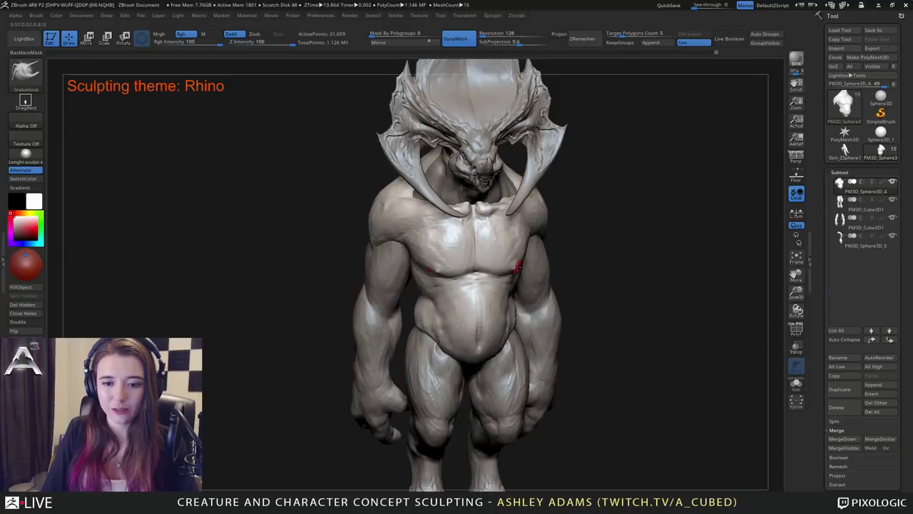
key(ctrl+z)
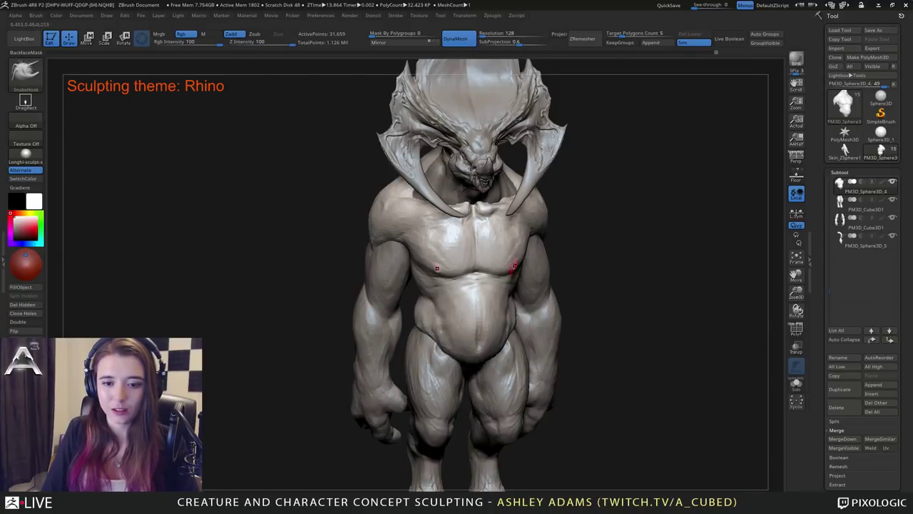
right_drag(513, 267, 500, 246)
drag(511, 254, 522, 274)
key(ctrl+z)
Pull long pointed spikes outward from both nipples with SnakeHook.
ctrl+right_drag(515, 255, 515, 278)
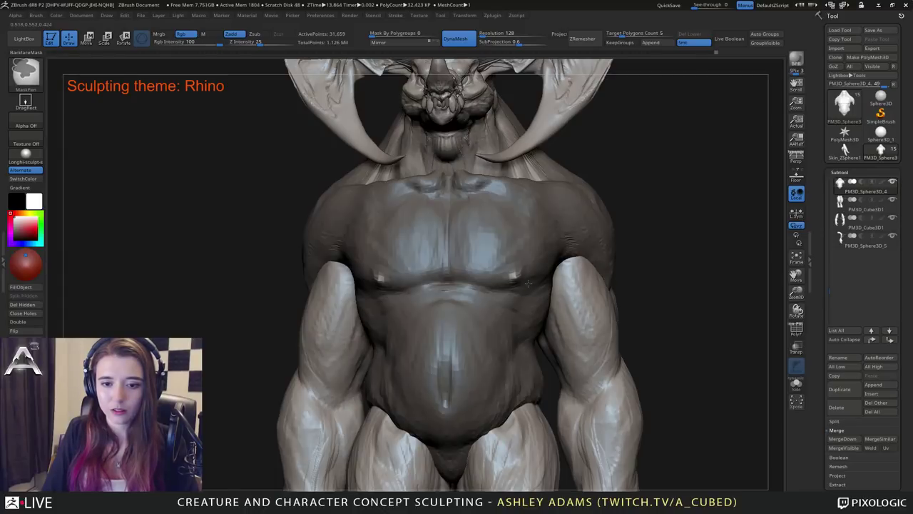
mouse_move(642, 287)
mouse_down()
mouse_move(529, 280)
mouse_move(526, 271)
mouse_move(519, 282)
mouse_move(593, 391)
mouse_up()
ctrl+right_drag(663, 444, 642, 371)
right_drag(642, 371, 546, 300)
alt+right_drag(546, 299, 520, 264)
drag(520, 263, 556, 232)
ctrl+drag(689, 271, 702, 284)
ctrl+right_drag(571, 371, 462, 177)
Select the head and neck subtool and build up the muscles on the side of the neck with ClayBuildup.
right_click(485, 242)
alt+click(397, 149)
mouse_move(397, 149)
alt+right_down()
mouse_move(460, 249)
mouse_move(450, 241)
mouse_move(455, 187)
alt+right_up()
key(b)
key(c)
key(b)
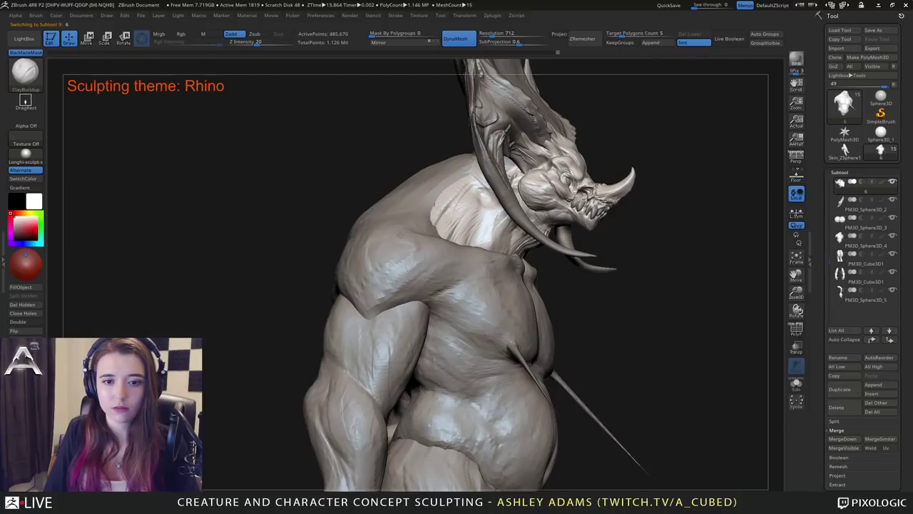
right_drag(400, 234, 437, 193)
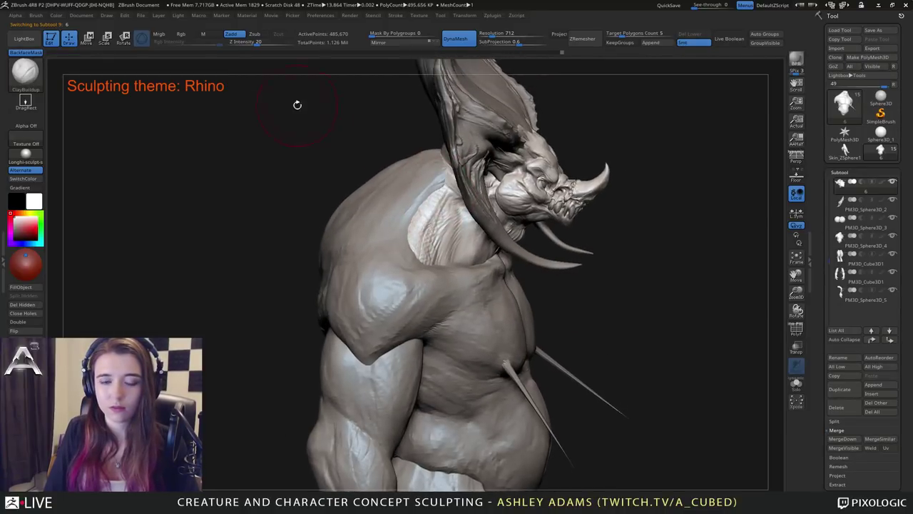
right_drag(431, 240, 371, 211)
right_drag(447, 219, 460, 201)
drag(458, 200, 460, 199)
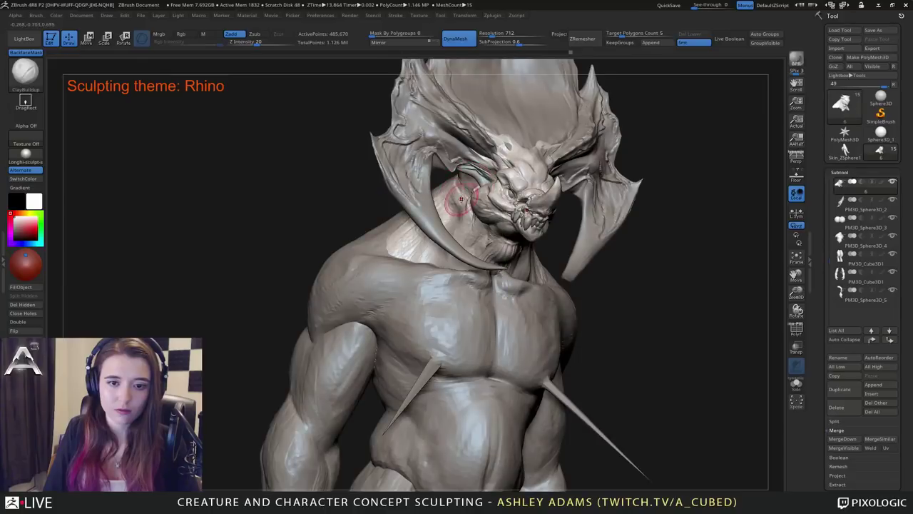
right_drag(459, 198, 508, 195)
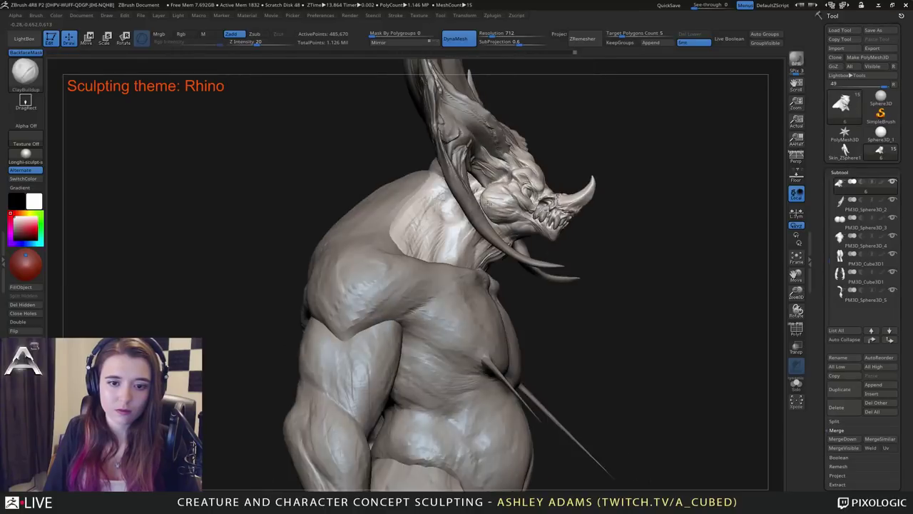
Build up the neck muscles behind the jaw and beneath the head frills with ClayBuildup.
right_drag(537, 254, 484, 265)
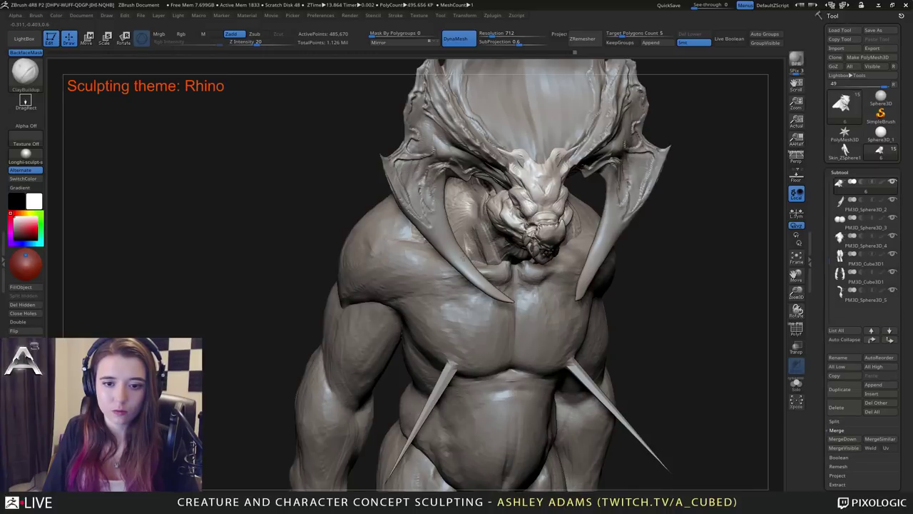
right_drag(469, 256, 472, 240)
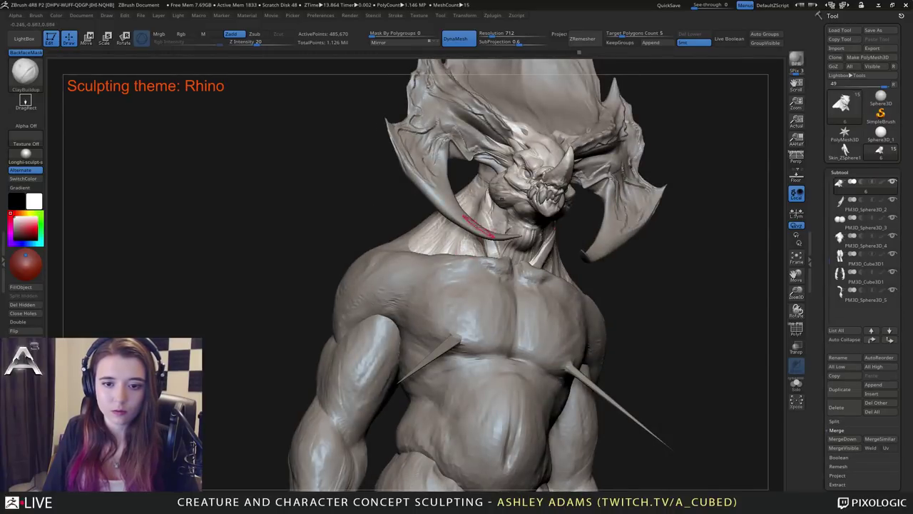
right_drag(488, 207, 483, 189)
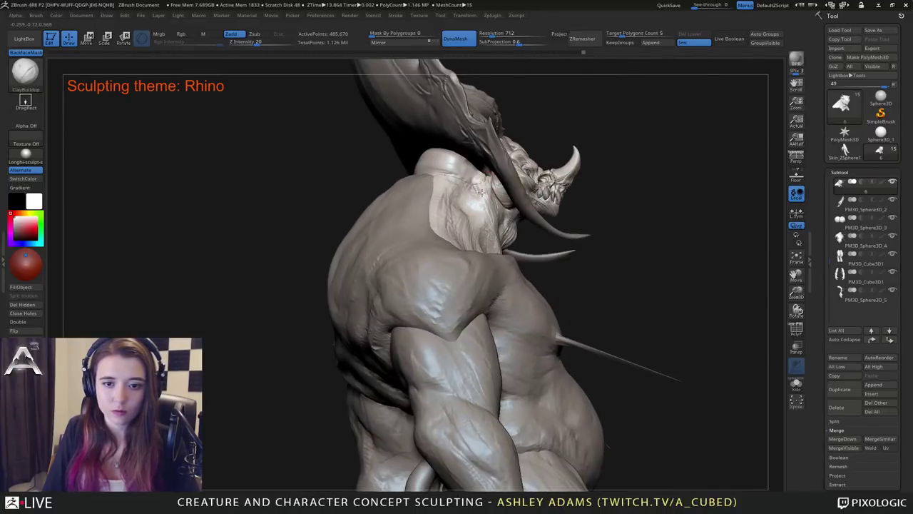
drag(482, 191, 480, 165)
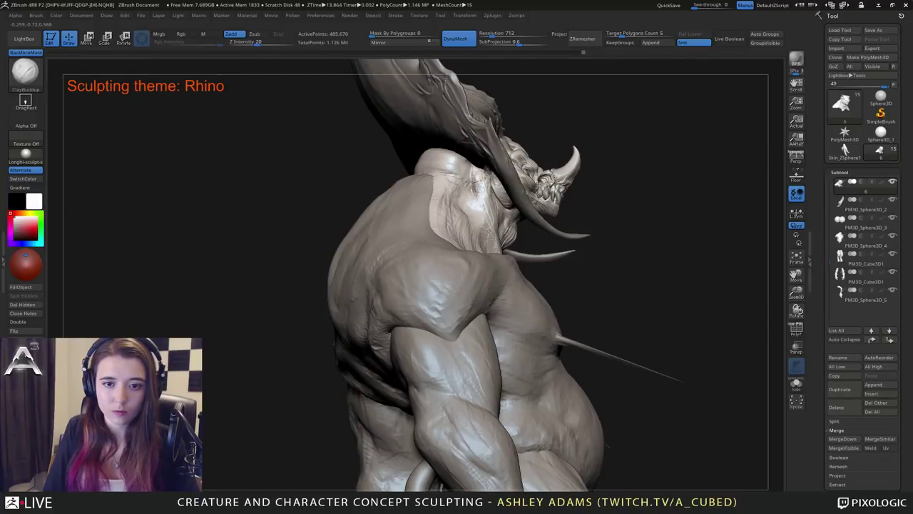
mouse_move(488, 203)
right_down()
mouse_move(469, 202)
mouse_move(549, 203)
right_up()
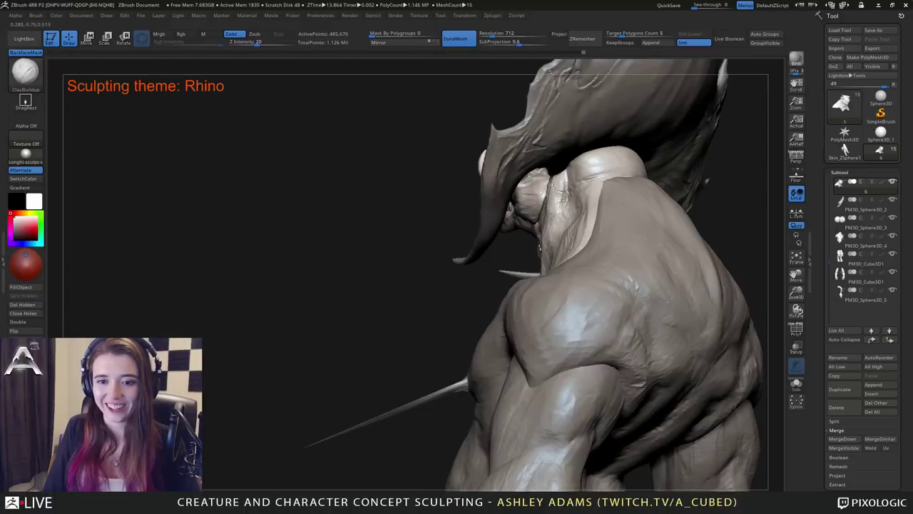
right_drag(563, 167, 549, 187)
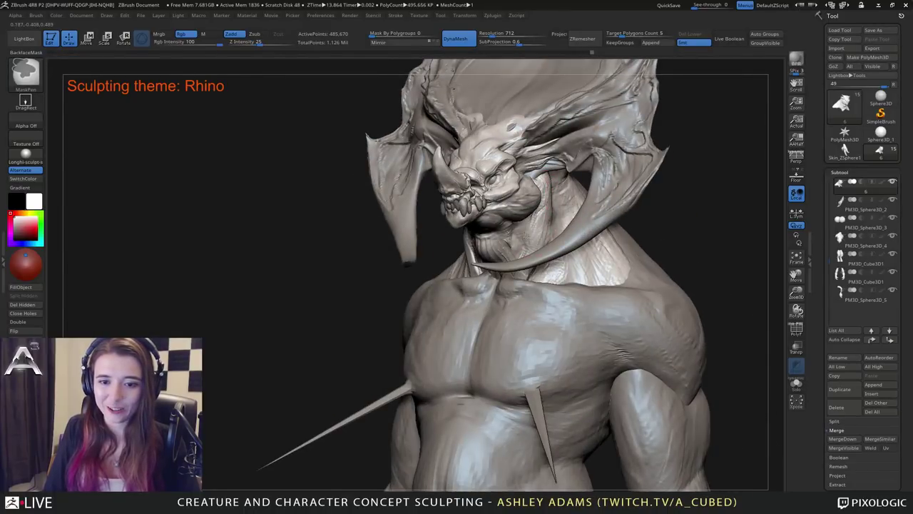
mouse_move(539, 223)
shift+right_down()
mouse_move(615, 227)
mouse_move(532, 194)
shift+right_up()
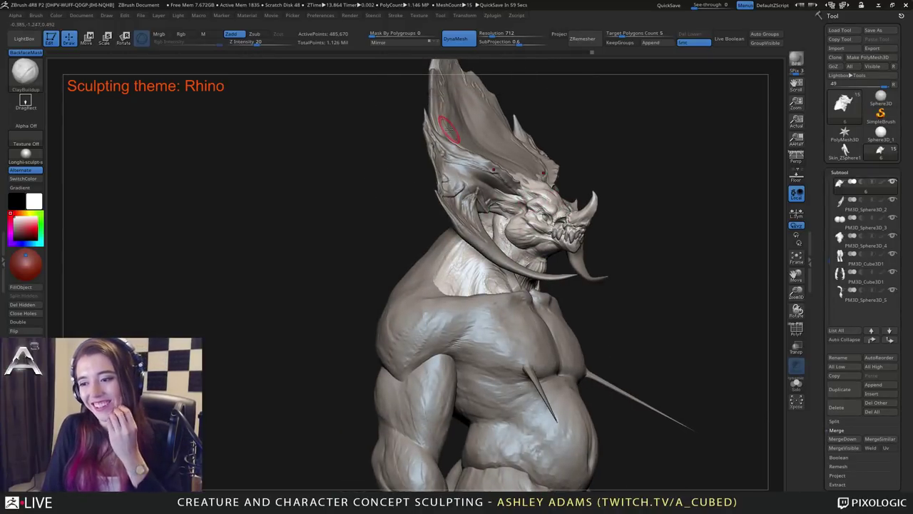
Sculpt long muscle folds running down the side of the neck toward the shoulder with ClayBuildup.
right_drag(485, 235, 437, 249)
mouse_move(485, 250)
ctrl+right_down()
mouse_move(492, 281)
mouse_move(541, 270)
mouse_move(510, 262)
ctrl+right_up()
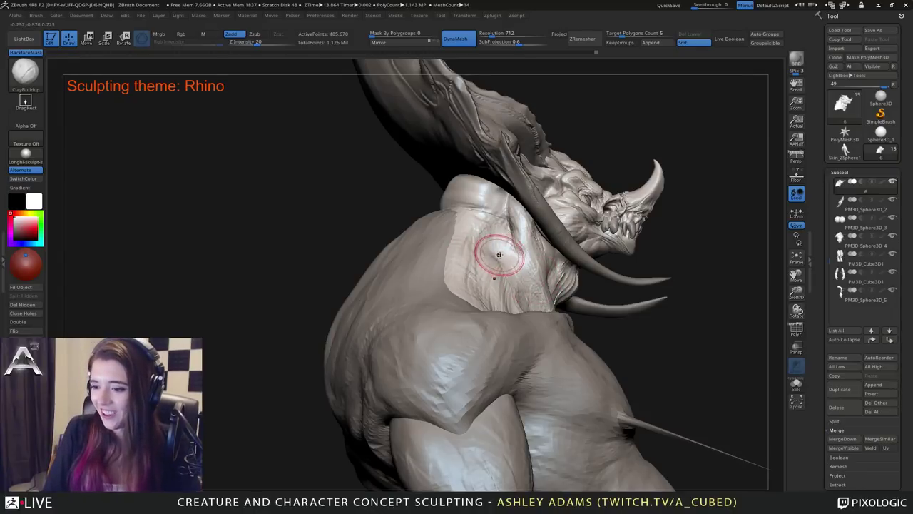
right_drag(499, 254, 510, 252)
mouse_move(450, 166)
right_down()
mouse_move(544, 293)
mouse_move(529, 252)
mouse_move(507, 264)
mouse_move(546, 239)
mouse_move(532, 259)
mouse_move(530, 243)
mouse_move(538, 269)
mouse_move(499, 270)
mouse_move(501, 261)
mouse_move(526, 322)
right_up()
mouse_move(536, 287)
right_down()
mouse_move(576, 265)
mouse_move(449, 282)
mouse_move(498, 325)
mouse_move(498, 237)
mouse_move(513, 244)
mouse_move(498, 245)
mouse_move(489, 190)
right_up()
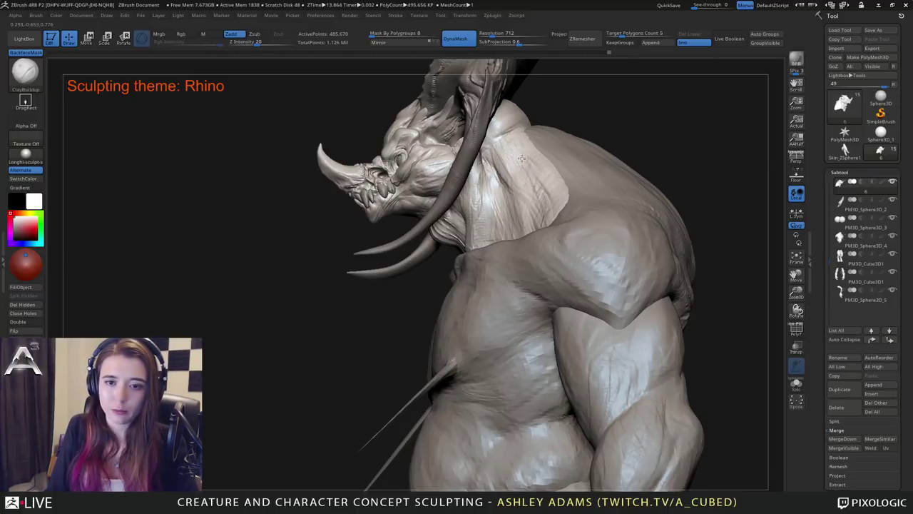
mouse_move(530, 166)
right_down()
mouse_move(510, 171)
mouse_move(533, 178)
right_up()
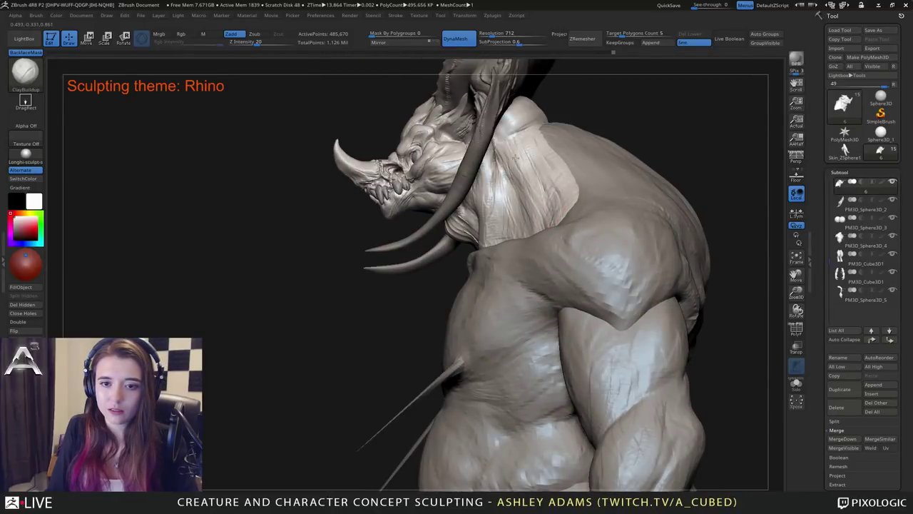
right_drag(519, 209, 541, 236)
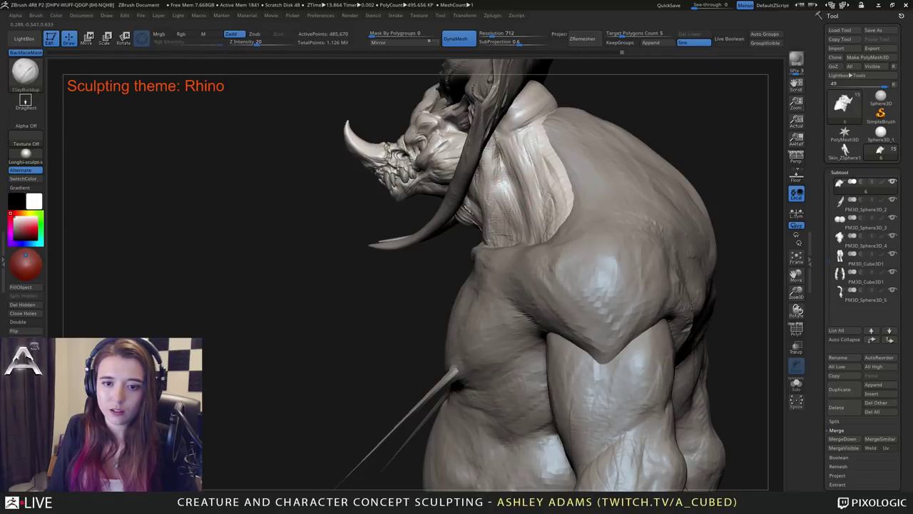
Strengthen the neck folds where they meet the collarbone and trapezius with ClayBuildup.
mouse_move(499, 192)
right_down()
mouse_move(563, 202)
mouse_move(505, 205)
mouse_move(553, 287)
mouse_move(526, 264)
right_up()
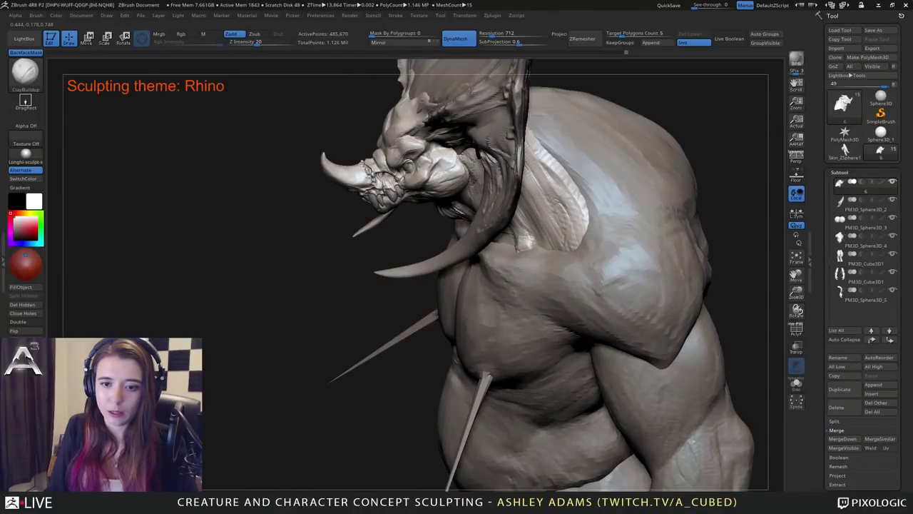
right_drag(530, 262, 538, 255)
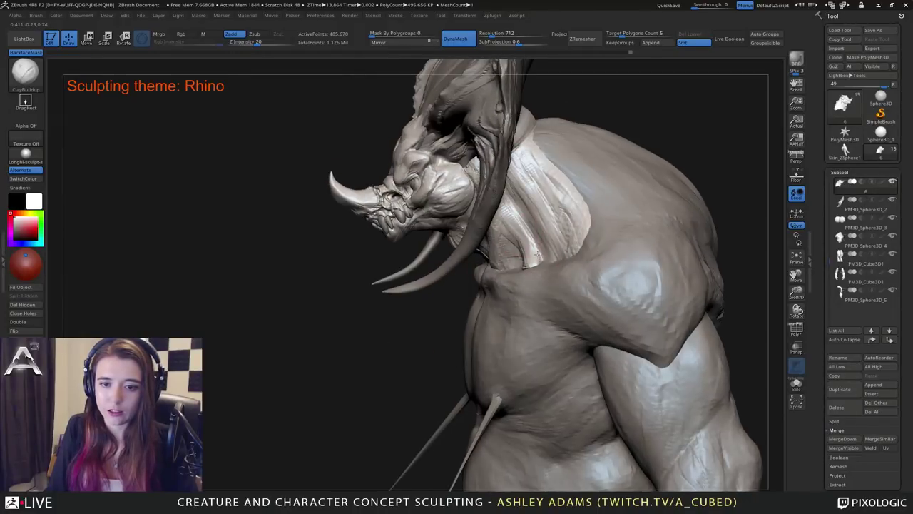
right_drag(506, 222, 544, 249)
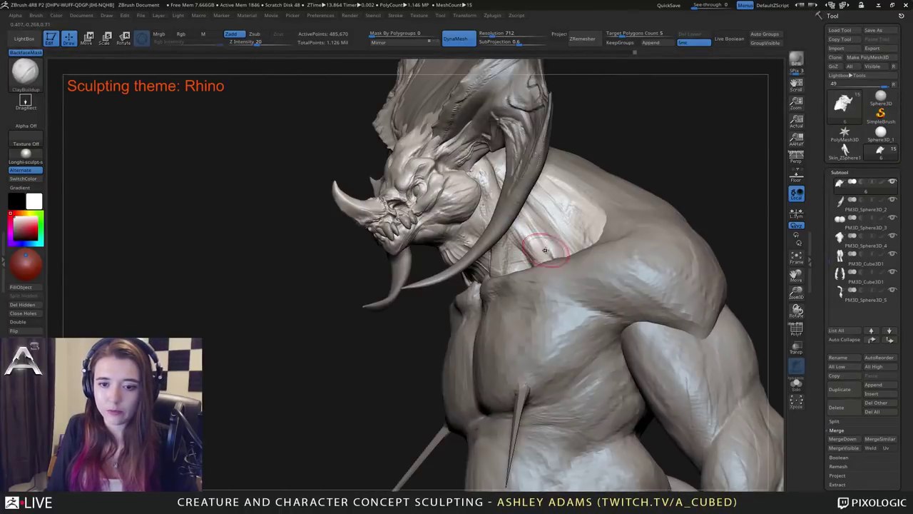
right_drag(521, 215, 532, 239)
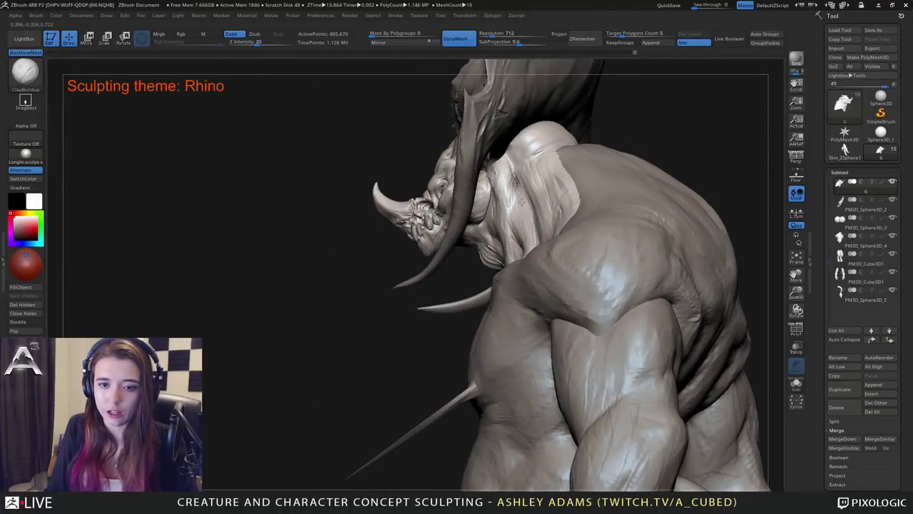
mouse_move(521, 204)
right_down()
mouse_move(531, 277)
mouse_move(533, 265)
mouse_move(515, 246)
right_up()
Adjust the contour of the neck's base beside the collarbone with SnakeHook.
key(b)
key(s)
key(h)
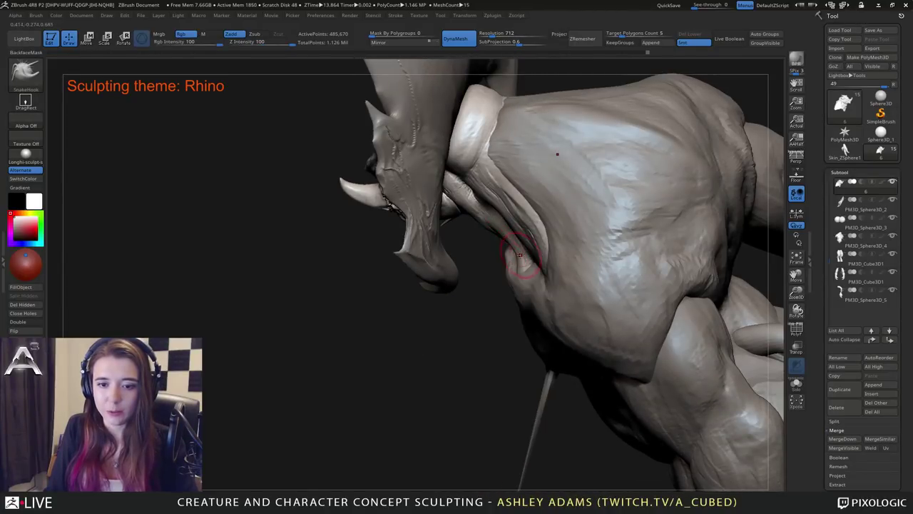
drag(519, 255, 520, 259)
mouse_move(524, 257)
right_down()
mouse_move(547, 246)
mouse_move(556, 226)
mouse_move(517, 253)
right_up()
Build up the throat beneath the chin and the front neck muscles with ClayBuildup.
key(b)
key(c)
key(b)
mouse_move(459, 214)
right_down()
mouse_move(492, 246)
mouse_move(492, 275)
mouse_move(448, 267)
mouse_move(453, 213)
mouse_move(473, 297)
mouse_move(466, 280)
right_up()
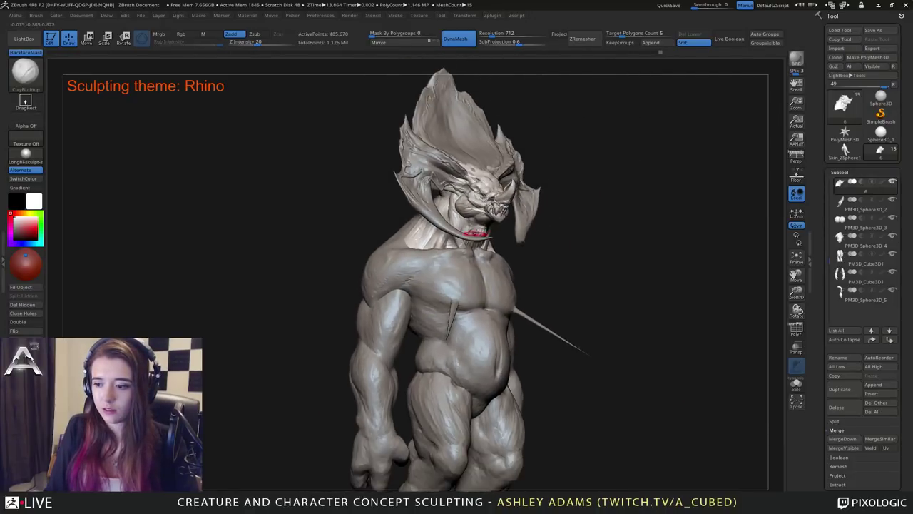
mouse_move(533, 231)
right_down()
mouse_move(531, 266)
mouse_move(480, 249)
mouse_move(451, 277)
mouse_move(461, 250)
right_up()
drag(431, 269, 457, 274)
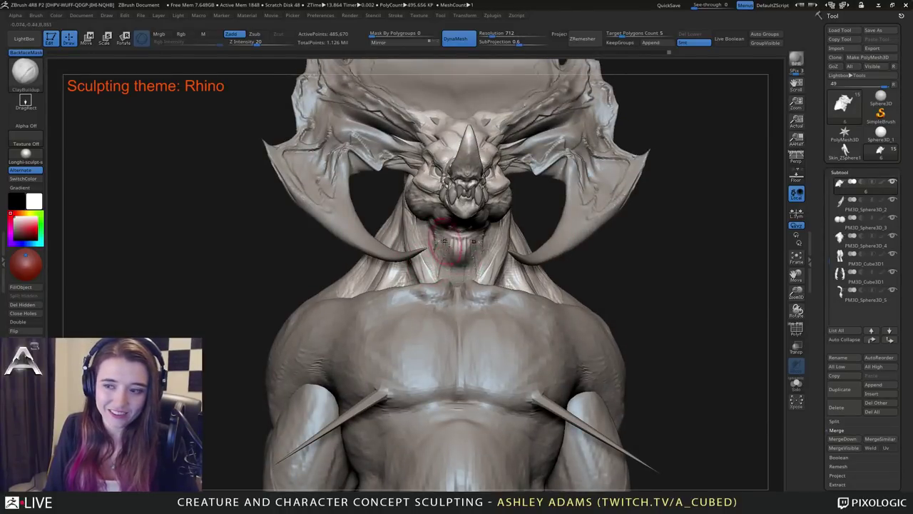
ctrl+right_drag(486, 266, 494, 259)
drag(495, 259, 500, 275)
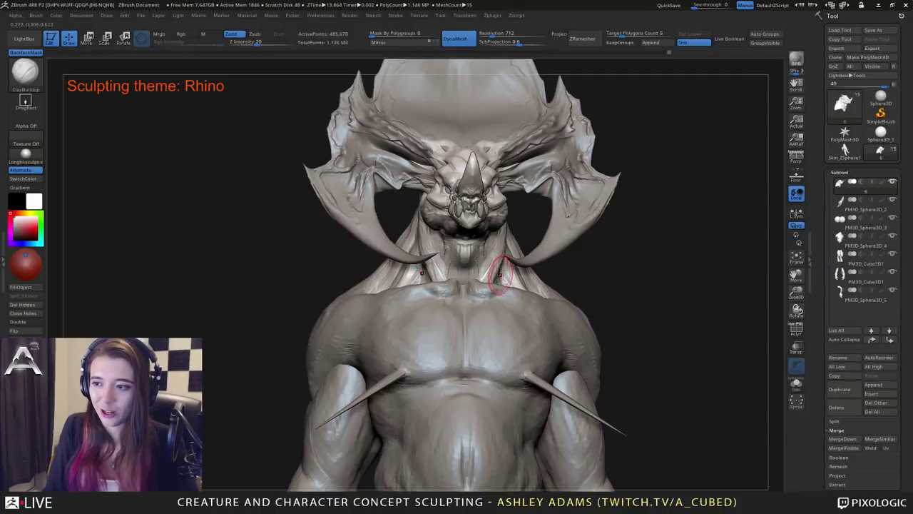
right_drag(499, 275, 492, 300)
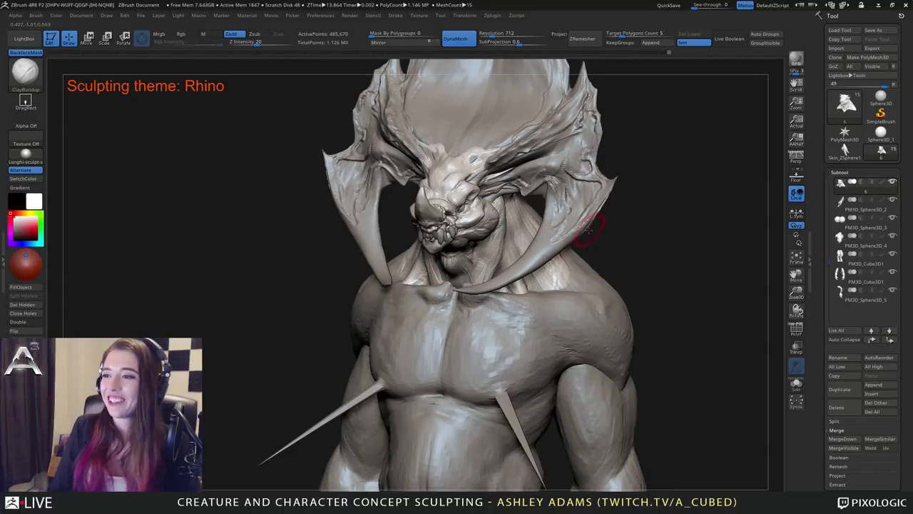
right_drag(532, 273, 549, 270)
key(f)
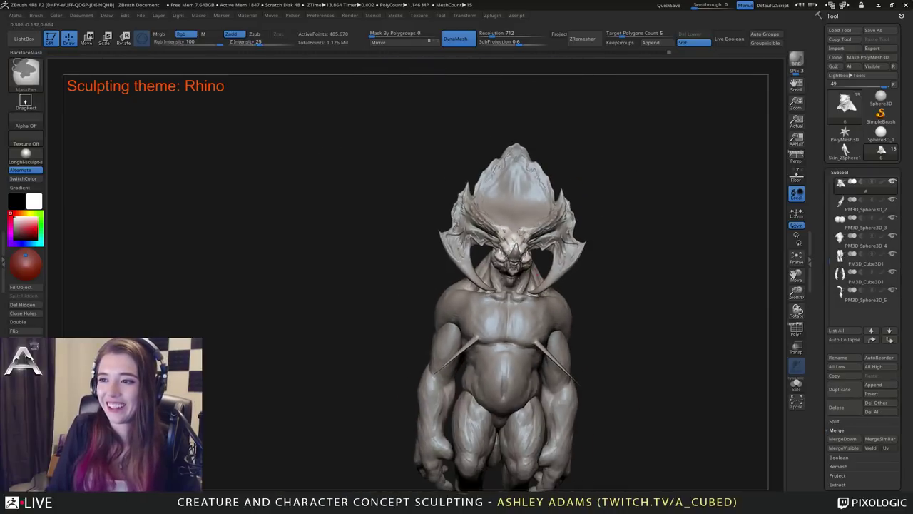
mouse_move(548, 267)
mouse_down()
mouse_move(578, 294)
mouse_move(518, 266)
mouse_move(508, 318)
mouse_up()
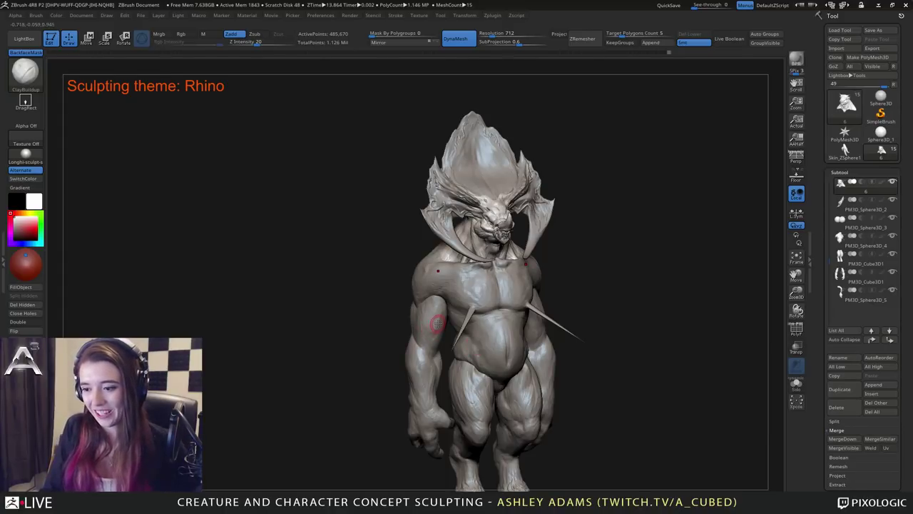
right_drag(474, 304, 402, 296)
Pull the lower front of the neck toward the collarbone with SnakeHook.
ctrl+right_drag(471, 246, 552, 241)
drag(551, 241, 528, 208)
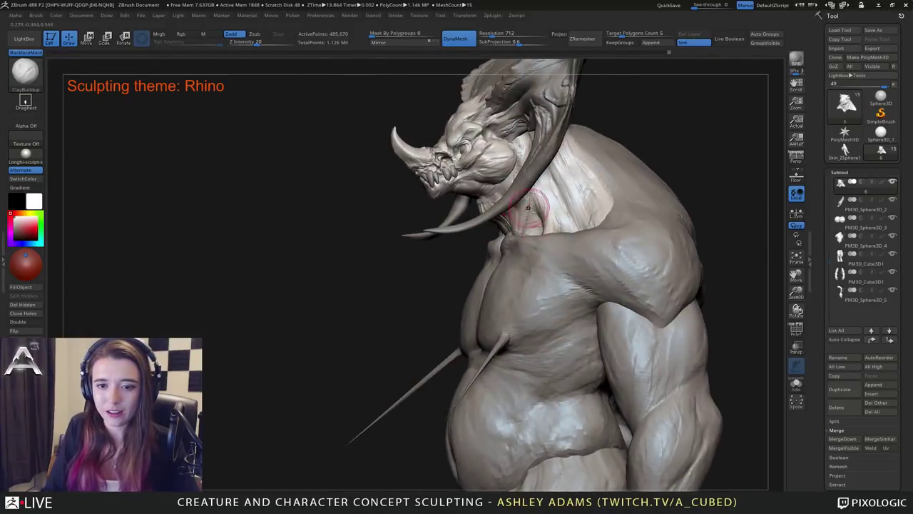
key(b)
key(s)
key(h)
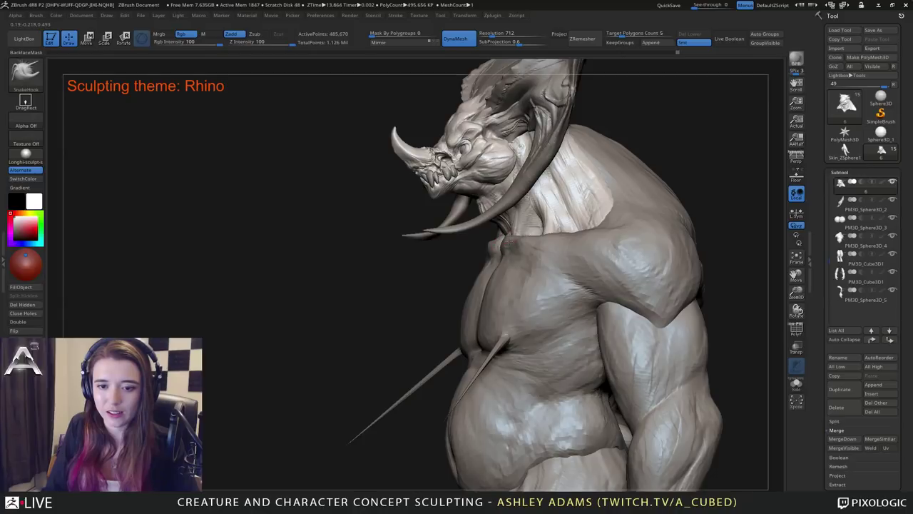
mouse_move(510, 241)
right_down()
mouse_move(550, 269)
mouse_move(545, 292)
right_up()
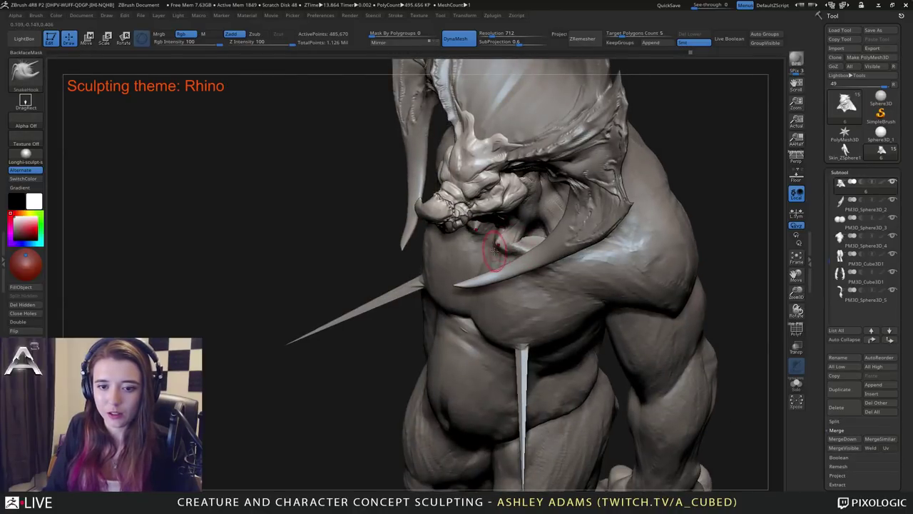
Refine the base of the throat between the collarbones, alternating ClayBuildup and SnakeHook.
key(b)
key(c)
key(b)
right_drag(494, 250, 499, 241)
key(b)
key(s)
key(h)
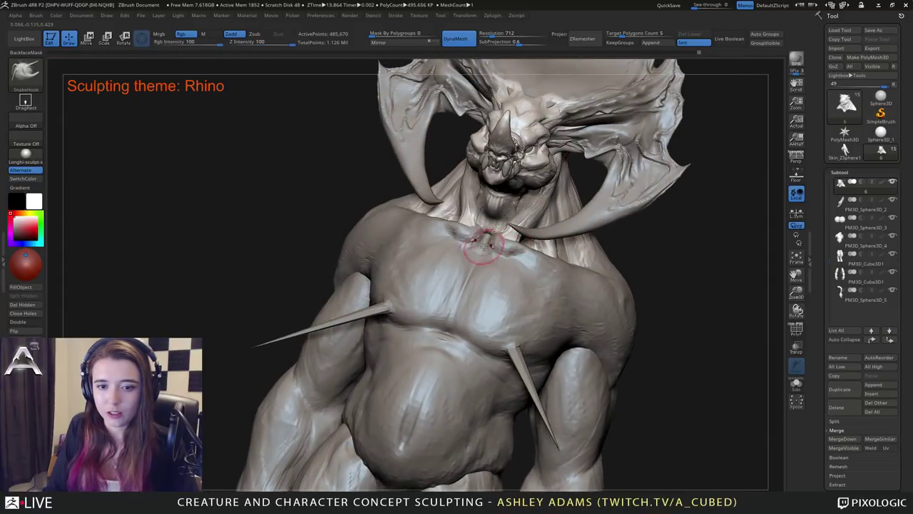
key(b)
key(c)
key(b)
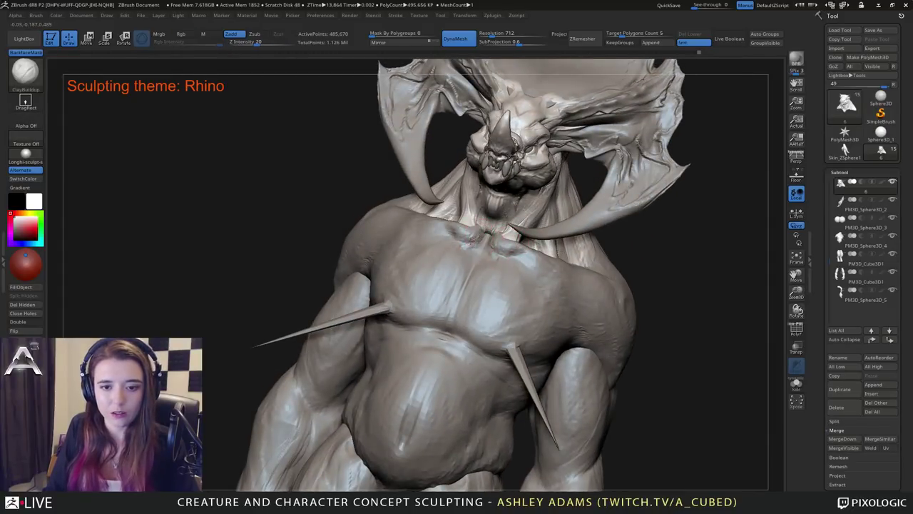
right_drag(492, 221, 528, 212)
mouse_move(439, 205)
right_down()
mouse_move(425, 216)
mouse_move(417, 208)
mouse_move(428, 214)
mouse_move(342, 228)
right_up()
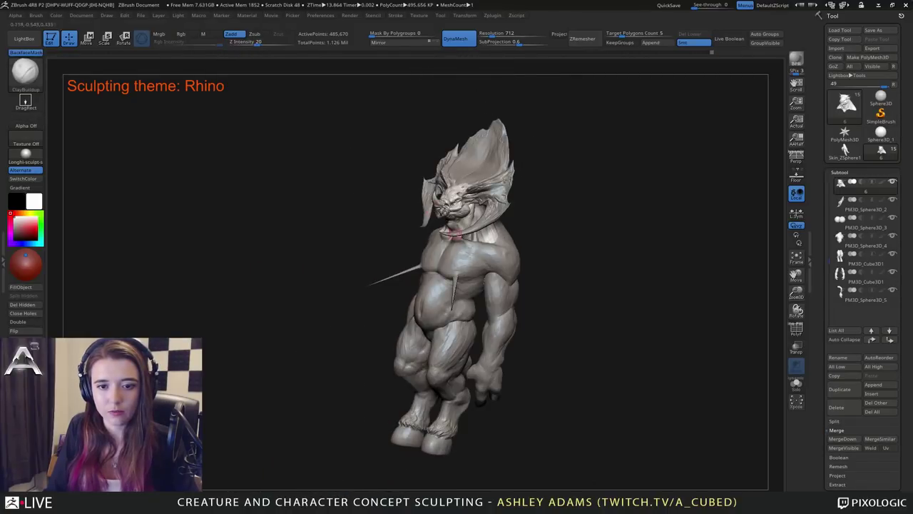
Examine how the neck joins the upper back and shoulders from behind and the side, checking the torso and neck subtools.
right_drag(457, 234, 515, 191)
alt+click(516, 240)
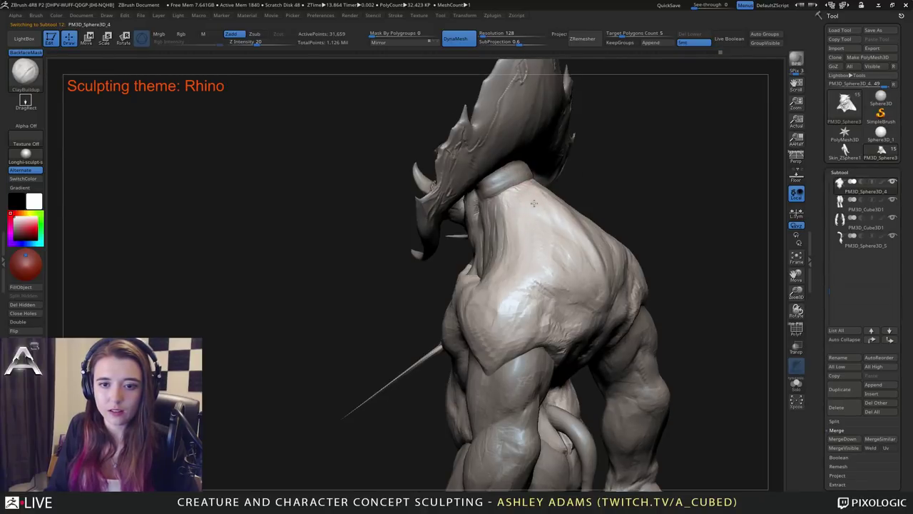
right_drag(467, 214, 549, 214)
mouse_move(549, 214)
ctrl+right_down()
mouse_move(544, 228)
mouse_move(520, 213)
ctrl+right_up()
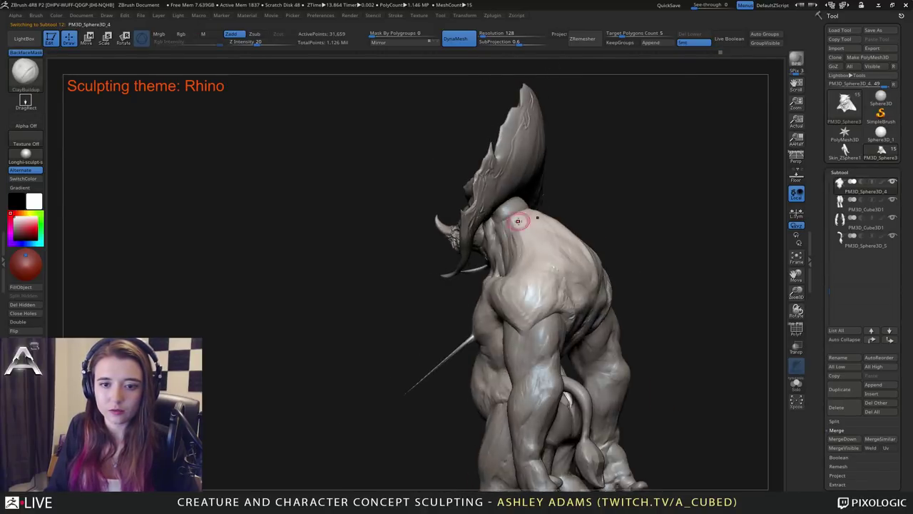
alt+click(506, 209)
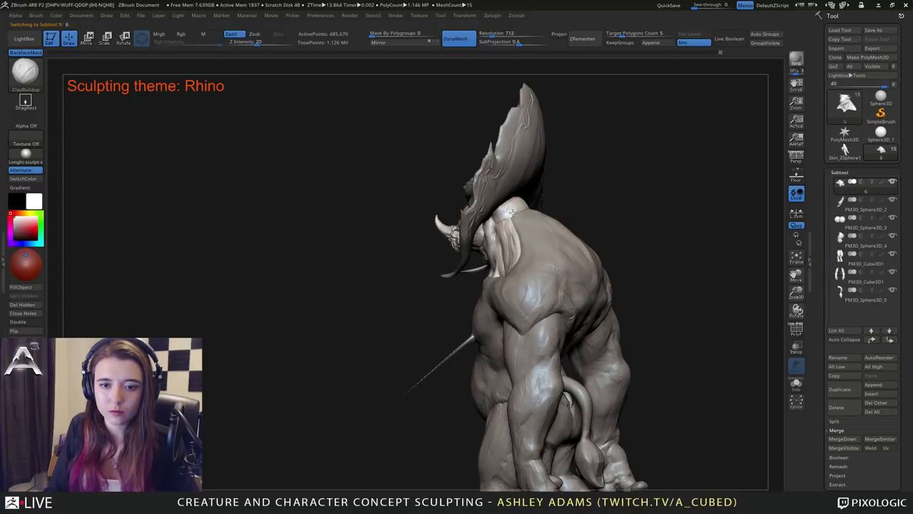
mouse_move(510, 212)
right_down()
mouse_move(525, 217)
mouse_move(505, 222)
mouse_move(530, 229)
mouse_move(492, 323)
mouse_move(474, 242)
mouse_move(515, 264)
right_up()
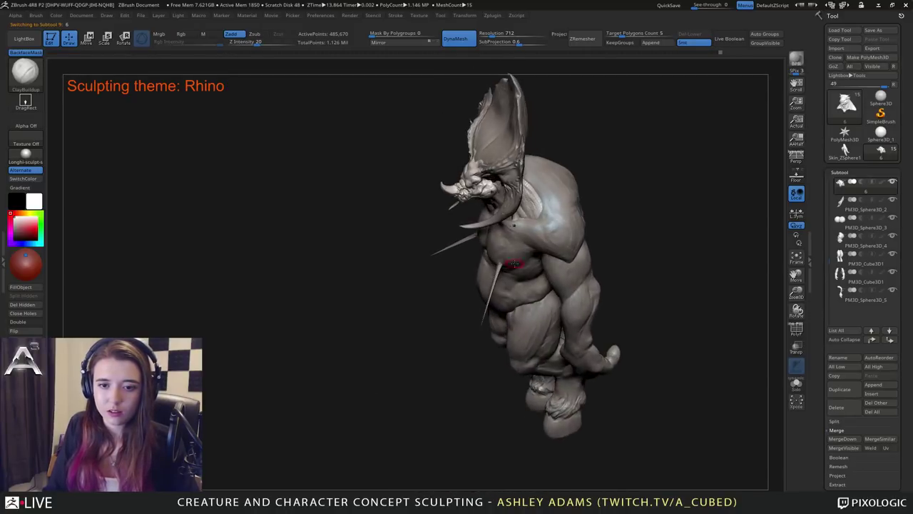
alt+click(523, 229)
ctrl+right_drag(523, 229, 529, 251)
alt+click(530, 220)
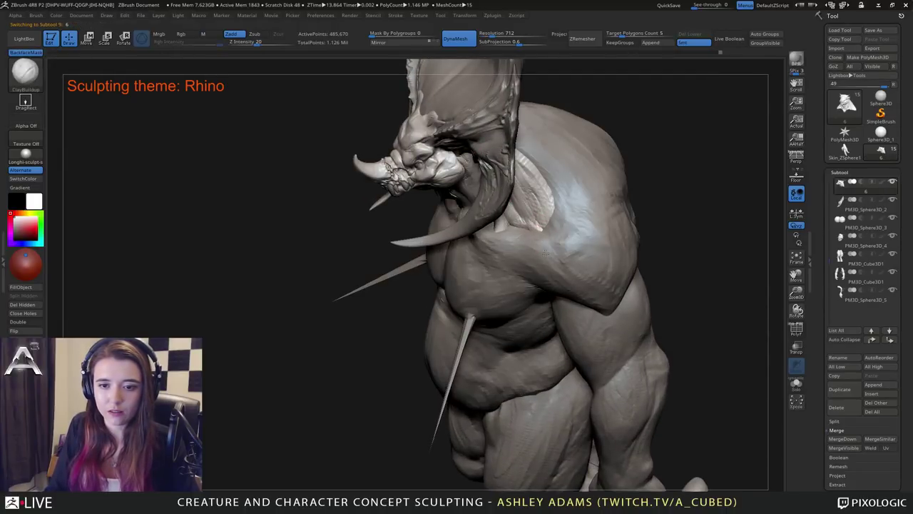
Reshape the side of the neck where it meets the shoulder with SnakeHook.
key(b)
key(s)
key(h)
right_drag(537, 230, 505, 285)
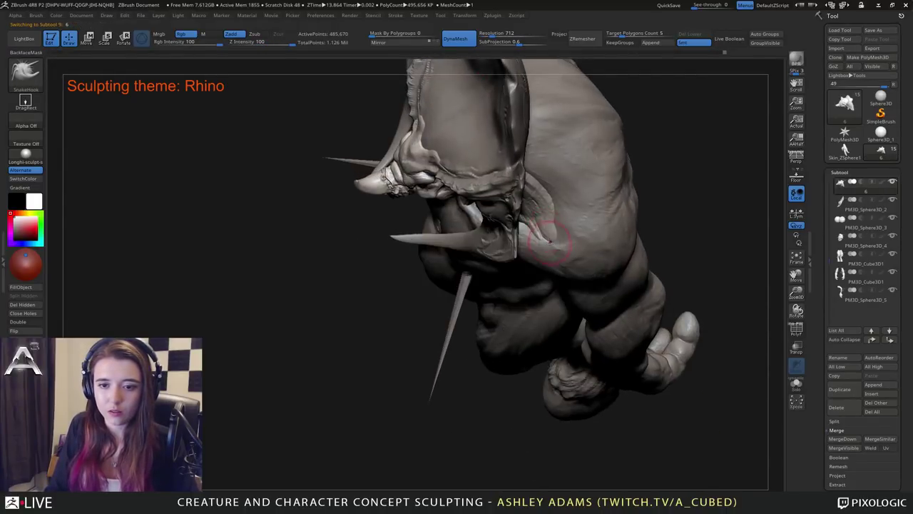
right_drag(564, 222, 547, 201)
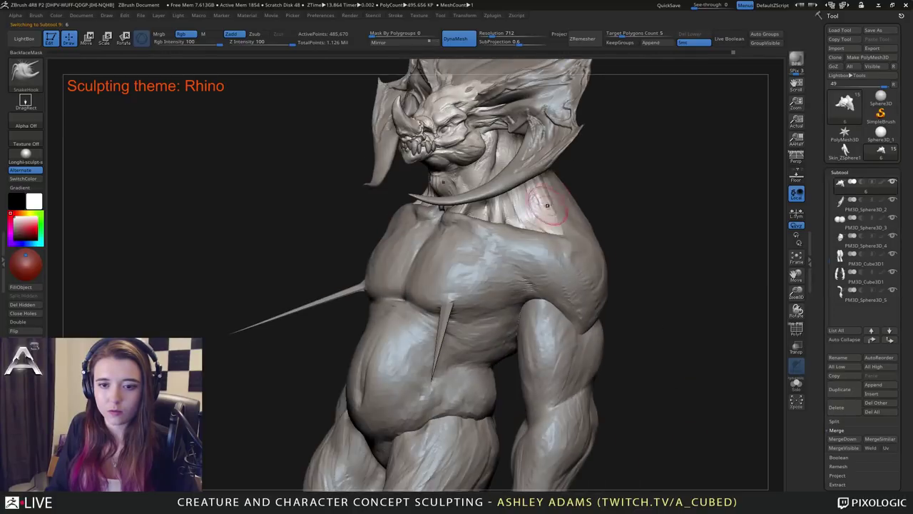
Build up the side neck muscles above the collarbone with ClayBuildup and undo the last stroke.
key(b)
key(c)
key(b)
drag(535, 213, 515, 194)
ctrl+right_drag(535, 221, 532, 196)
mouse_move(532, 196)
right_down()
mouse_move(471, 228)
mouse_move(605, 247)
right_up()
key(ctrl+z)
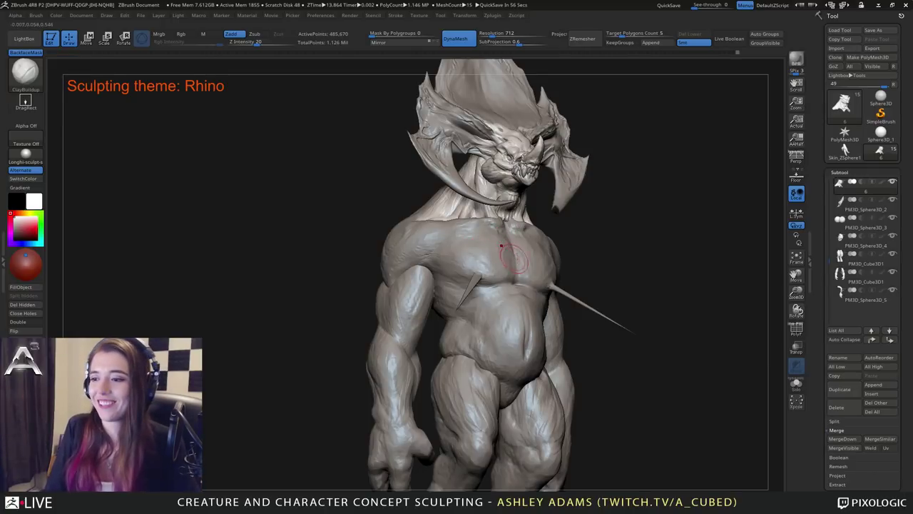
Adjust the rear neck muscle where it borders the trapezius with SnakeHook.
drag(396, 209, 511, 235)
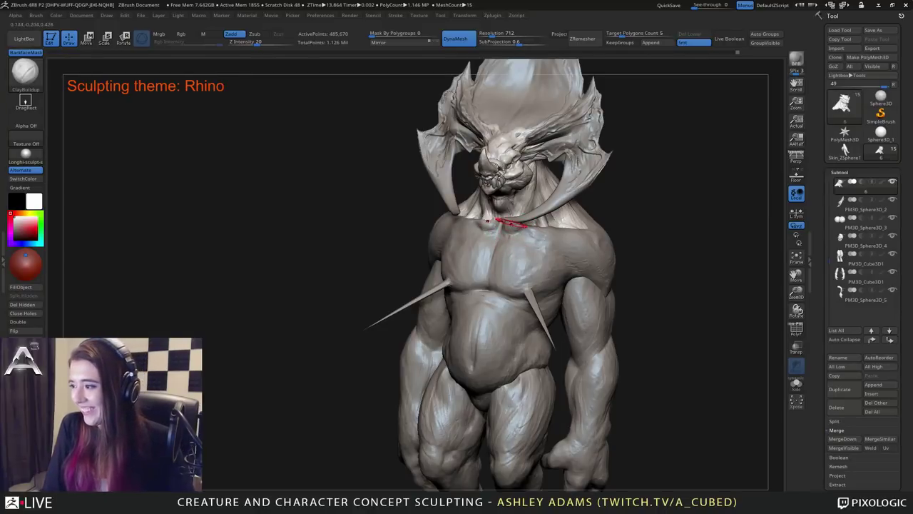
mouse_move(479, 249)
right_down()
mouse_move(518, 235)
mouse_move(518, 265)
mouse_move(470, 257)
right_up()
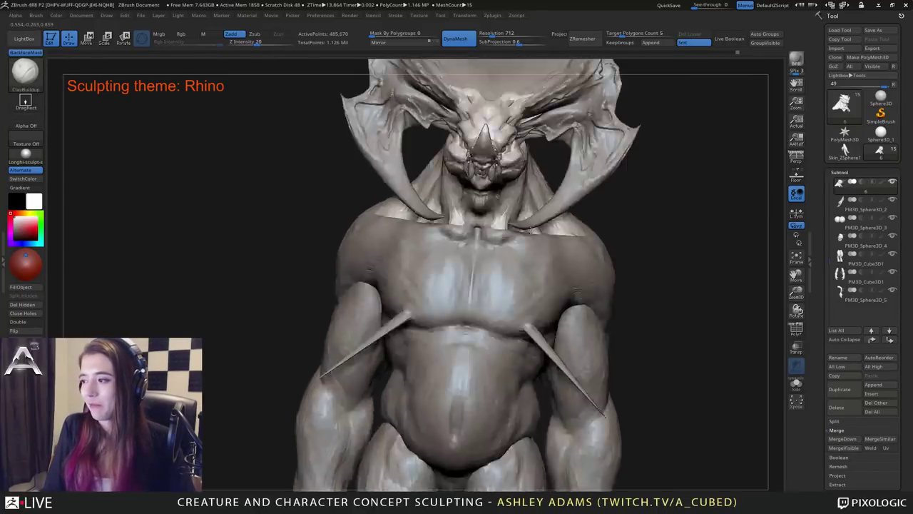
mouse_move(615, 212)
right_down()
mouse_move(557, 218)
mouse_move(517, 260)
mouse_move(453, 247)
right_up()
ctrl+right_drag(545, 214, 534, 253)
drag(533, 253, 549, 230)
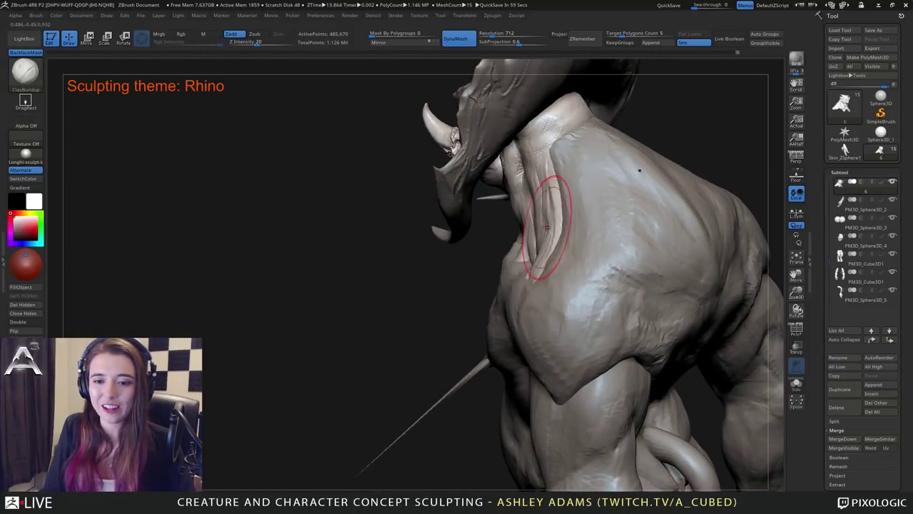
key(b)
key(s)
key(h)
key(space)
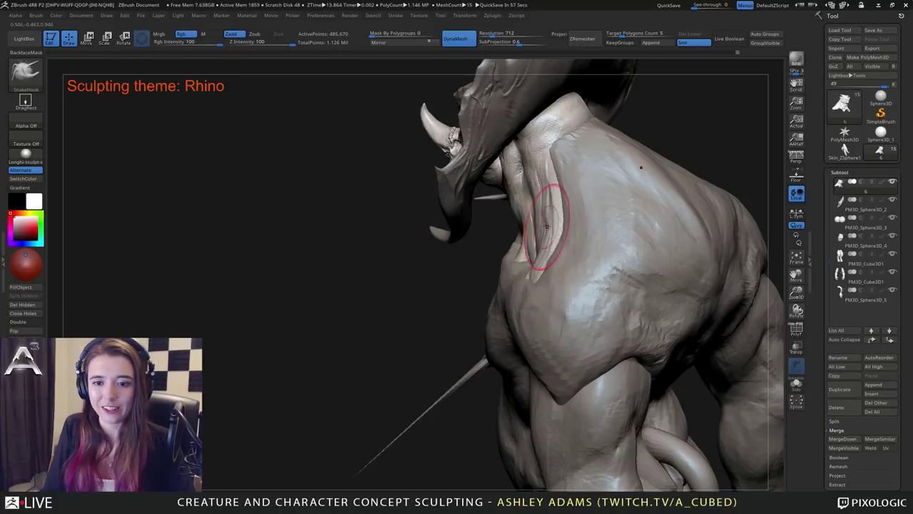
drag(546, 219, 586, 265)
mouse_move(586, 265)
right_down()
mouse_move(611, 261)
mouse_move(603, 283)
mouse_move(556, 277)
mouse_move(588, 276)
right_up()
Switch to the torso subtool and reshape the contour of the shoulder and trapezius with SnakeHook.
key(b)
key(c)
key(b)
alt+click(607, 286)
key(space)
drag(586, 274, 595, 226)
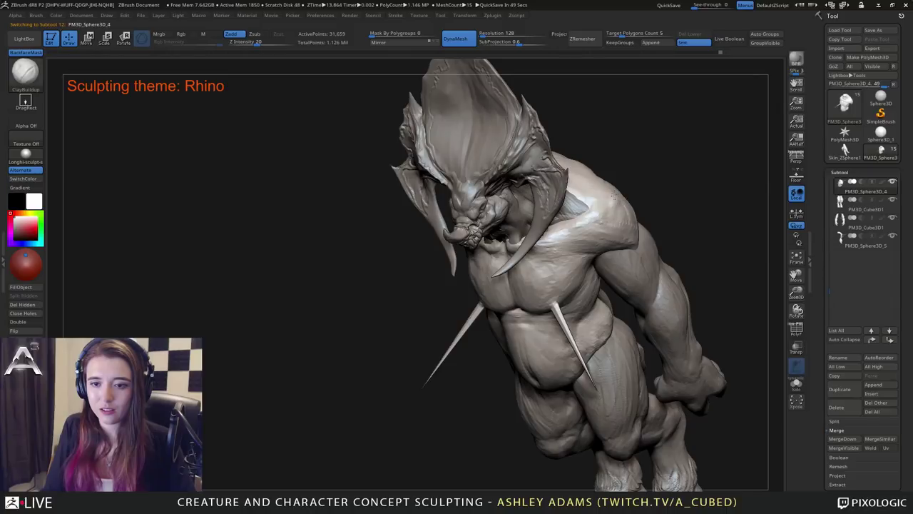
right_drag(605, 204, 615, 218)
right_click(617, 220)
key(b)
key(s)
key(h)
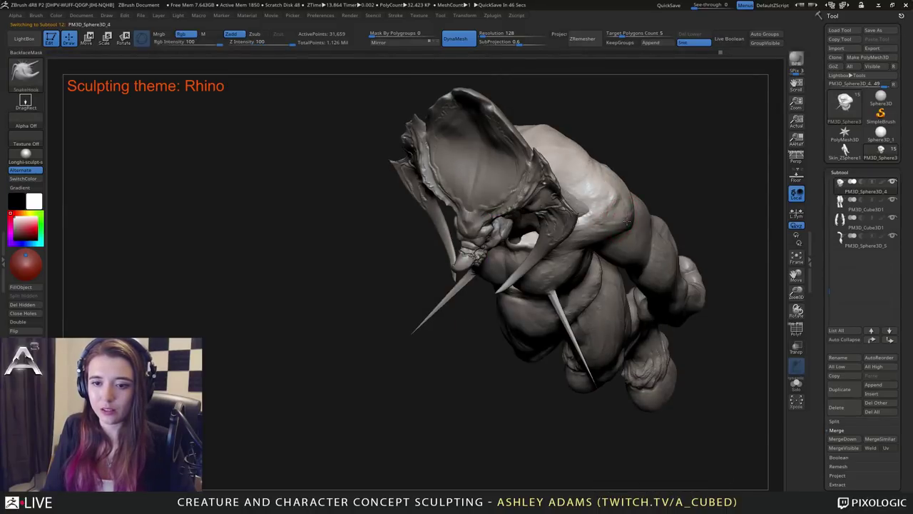
mouse_move(605, 225)
mouse_down()
mouse_move(626, 236)
mouse_move(613, 227)
mouse_move(615, 247)
mouse_move(637, 243)
mouse_move(648, 207)
mouse_move(621, 233)
mouse_move(634, 245)
mouse_move(608, 208)
mouse_move(612, 221)
mouse_move(602, 214)
mouse_move(589, 236)
mouse_move(586, 225)
mouse_move(586, 254)
mouse_move(585, 207)
mouse_move(569, 217)
mouse_move(577, 204)
mouse_up()
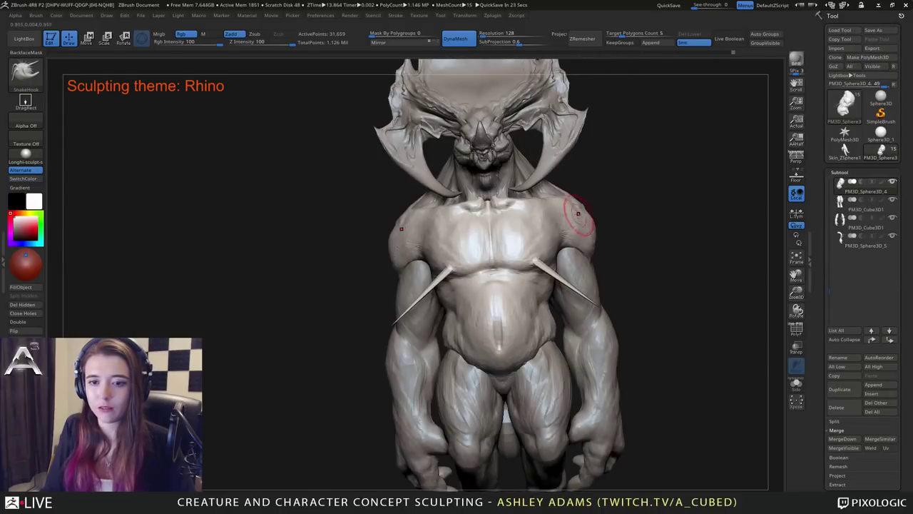
key(space)
mouse_move(560, 212)
right_down()
mouse_move(569, 217)
mouse_move(561, 218)
right_up()
right_drag(442, 243, 463, 238)
Build up the outer chest muscle toward the shoulder and the ribs beneath the armpit with ClayBuildup.
key(b)
key(c)
key(b)
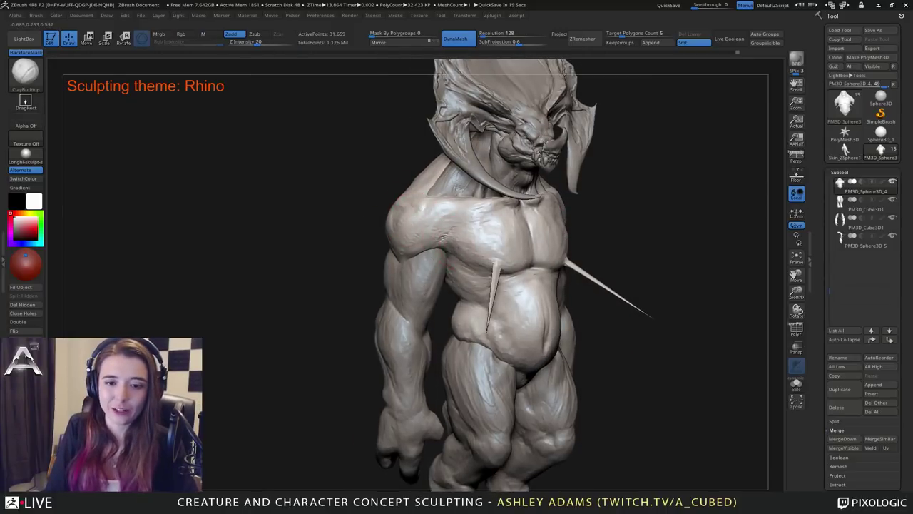
right_drag(457, 236, 472, 236)
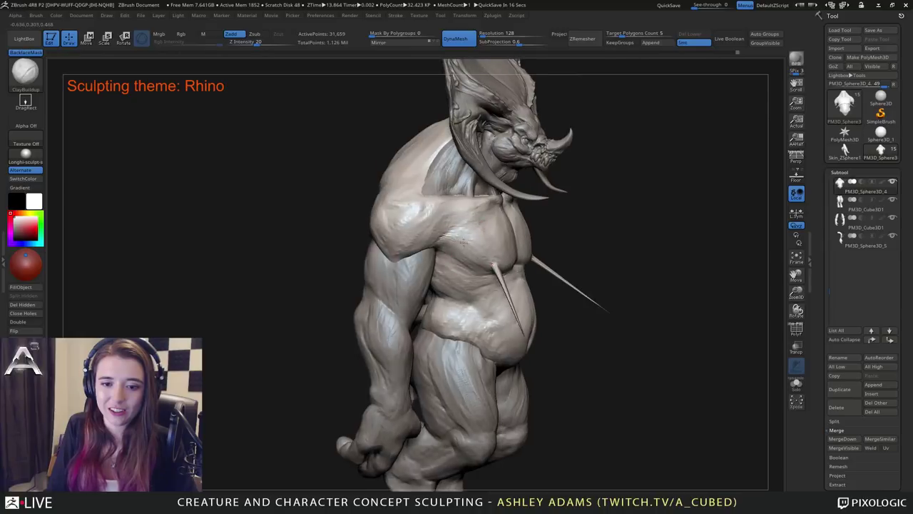
mouse_move(464, 242)
mouse_down()
mouse_move(448, 258)
mouse_move(446, 242)
mouse_move(587, 261)
mouse_up()
right_drag(642, 289, 608, 293)
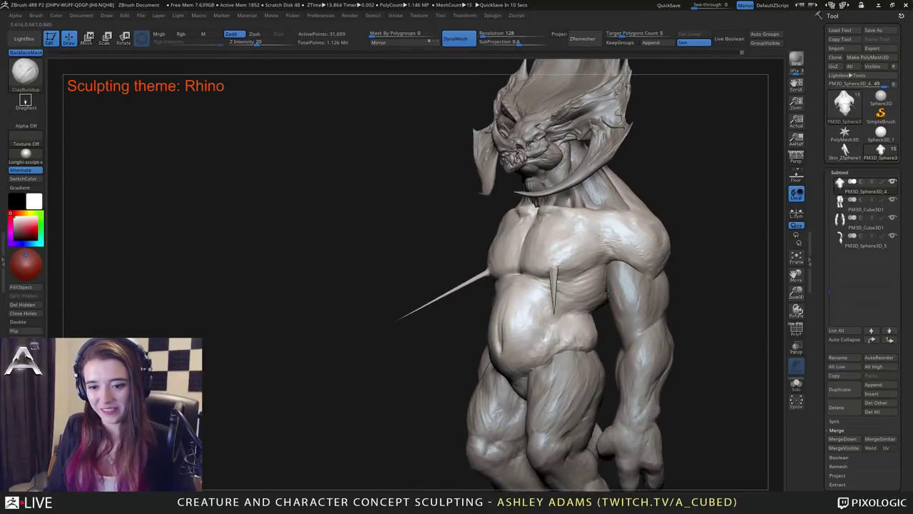
drag(607, 294, 610, 280)
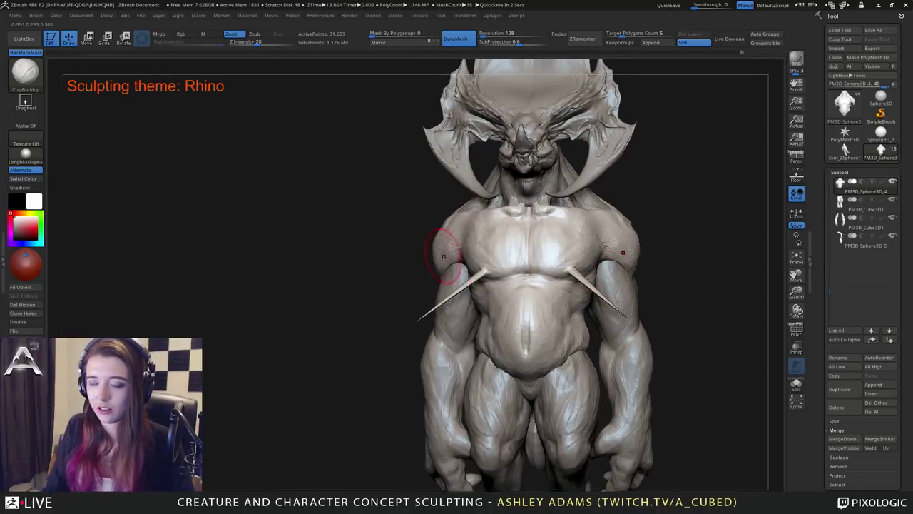
Sculpt the front of the shoulder and the shoulder-blade muscles of the upper back with ClayBuildup.
drag(342, 197, 437, 232)
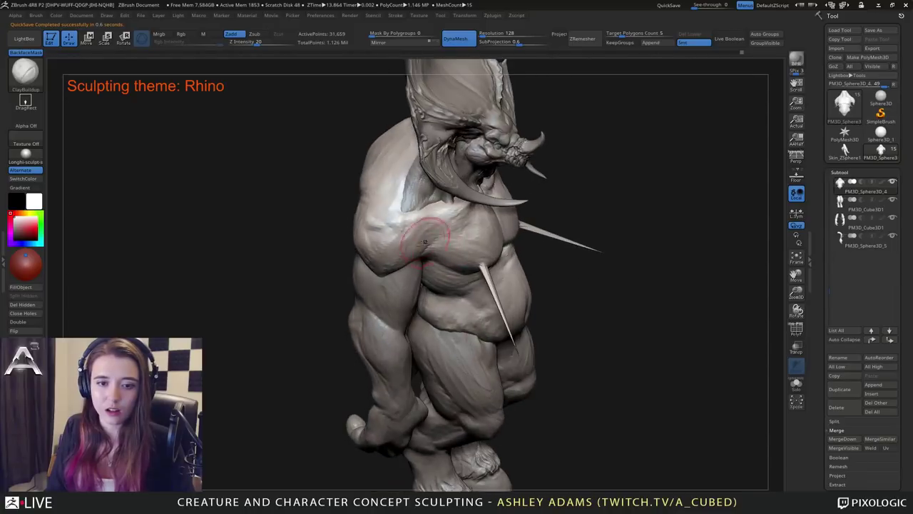
drag(271, 242, 366, 264)
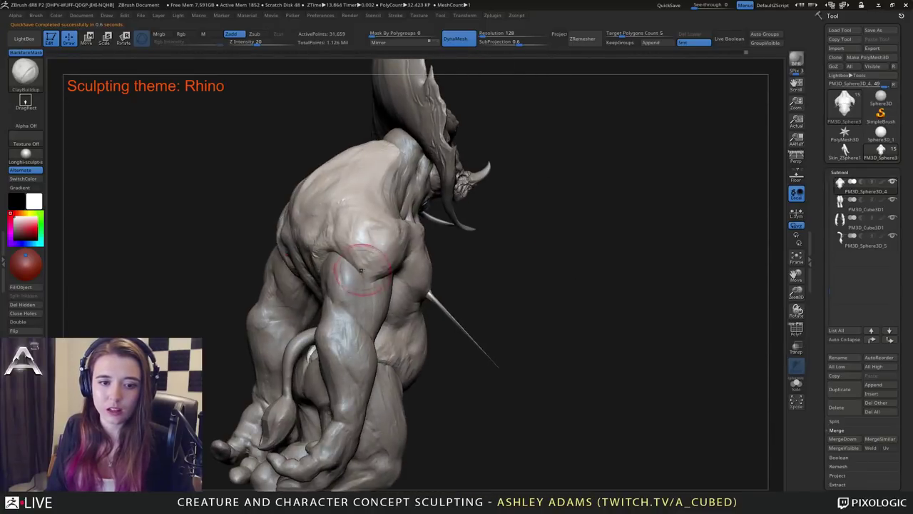
drag(225, 250, 316, 255)
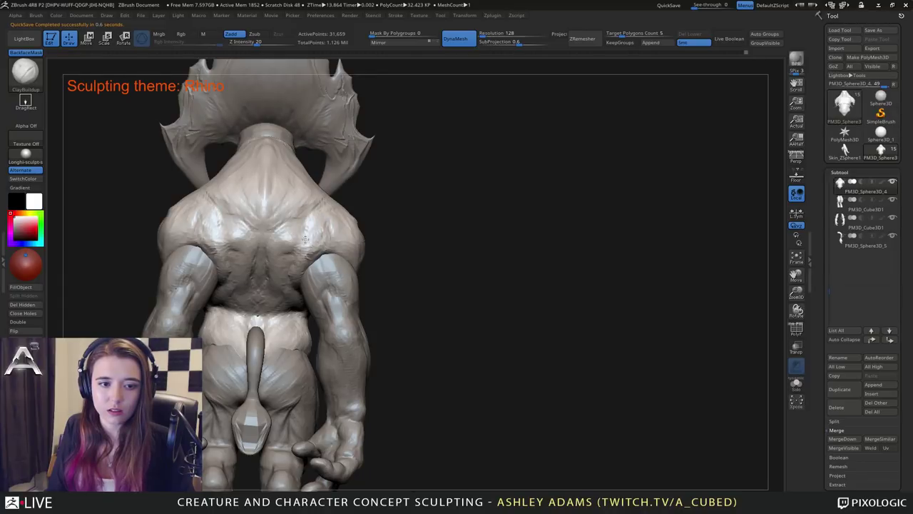
mouse_move(312, 221)
mouse_down()
mouse_move(338, 235)
mouse_move(348, 351)
mouse_up()
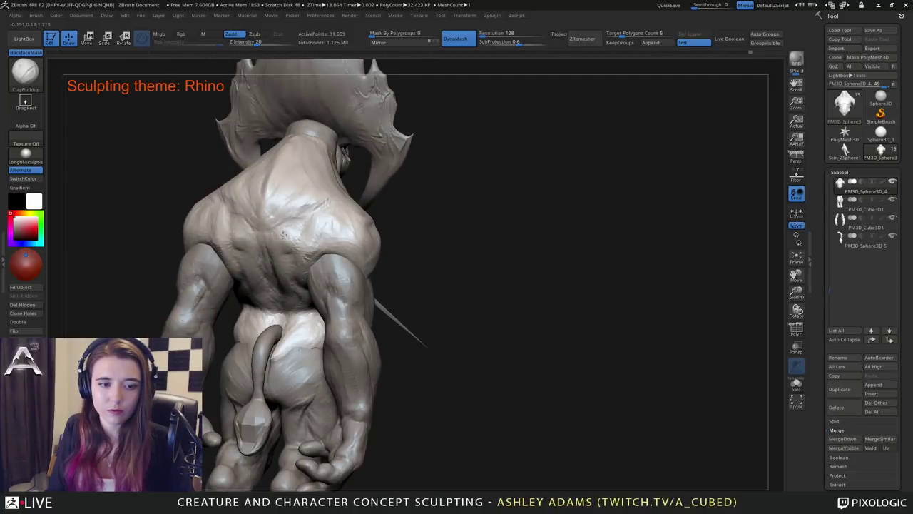
Carve creases between the back muscles below the shoulder blades with DamStandard.
key(b)
key(d)
key(s)
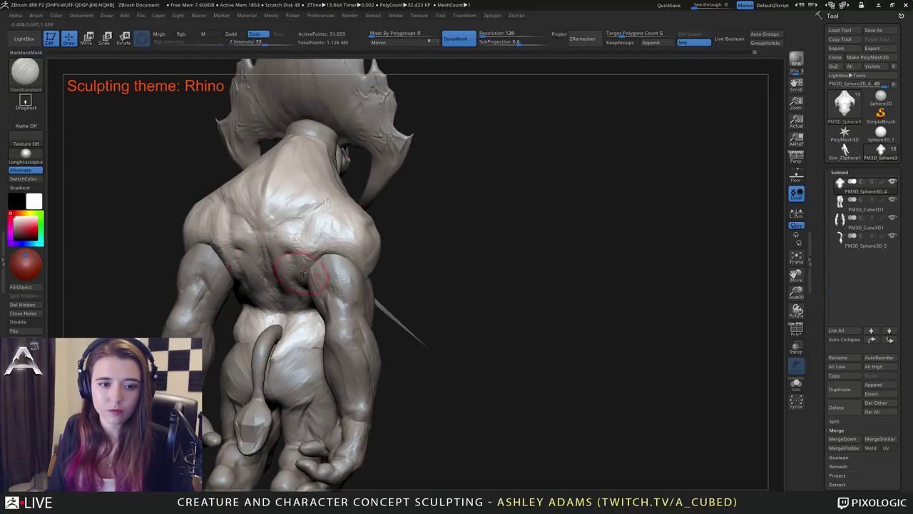
right_drag(305, 320, 253, 333)
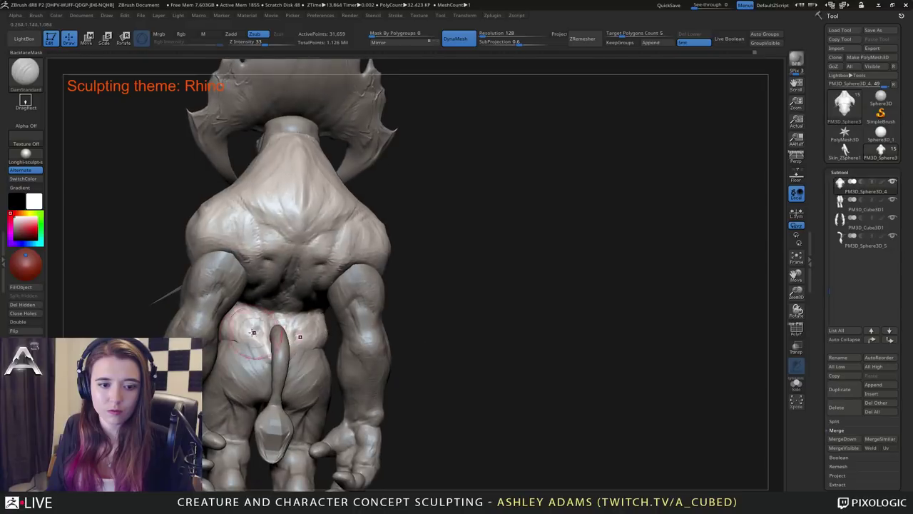
drag(251, 322, 288, 365)
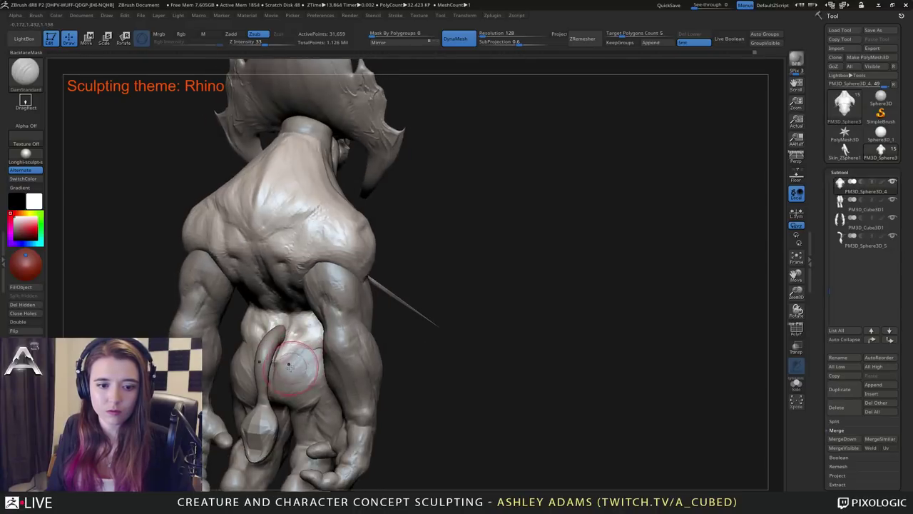
Adjust the side profile of the torso's back with SnakeHook.
mouse_move(294, 392)
ctrl+right_down()
mouse_move(291, 324)
mouse_move(303, 334)
mouse_move(401, 300)
ctrl+right_up()
key(b)
key(s)
key(h)
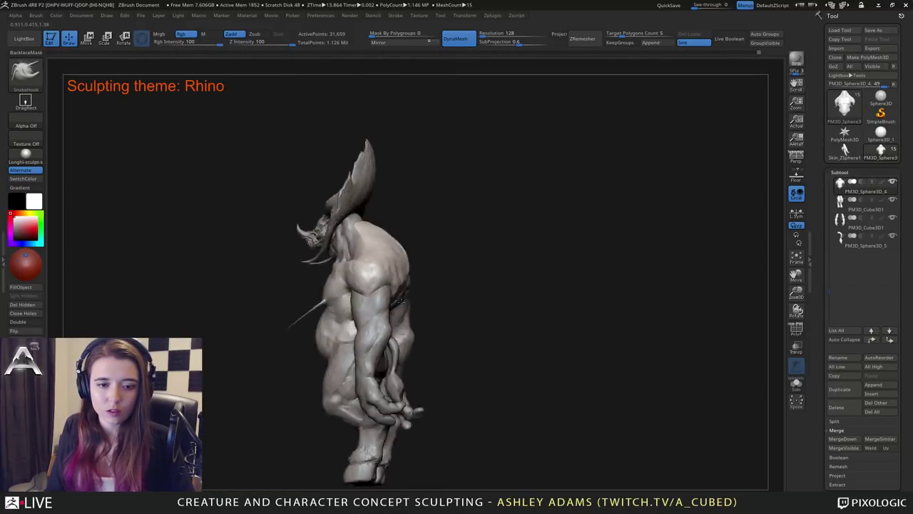
mouse_move(400, 301)
mouse_down()
mouse_move(389, 273)
mouse_move(397, 258)
mouse_move(457, 255)
mouse_move(444, 249)
mouse_move(447, 233)
mouse_up()
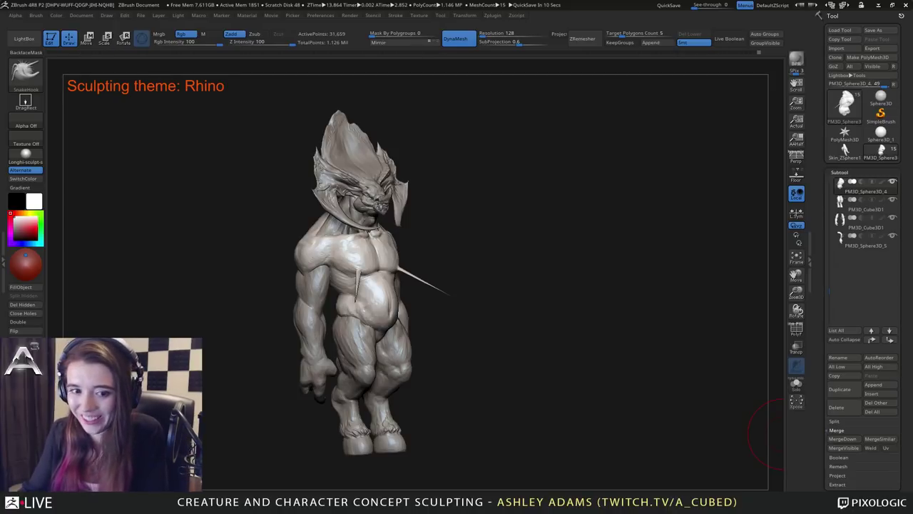
drag(500, 271, 568, 227)
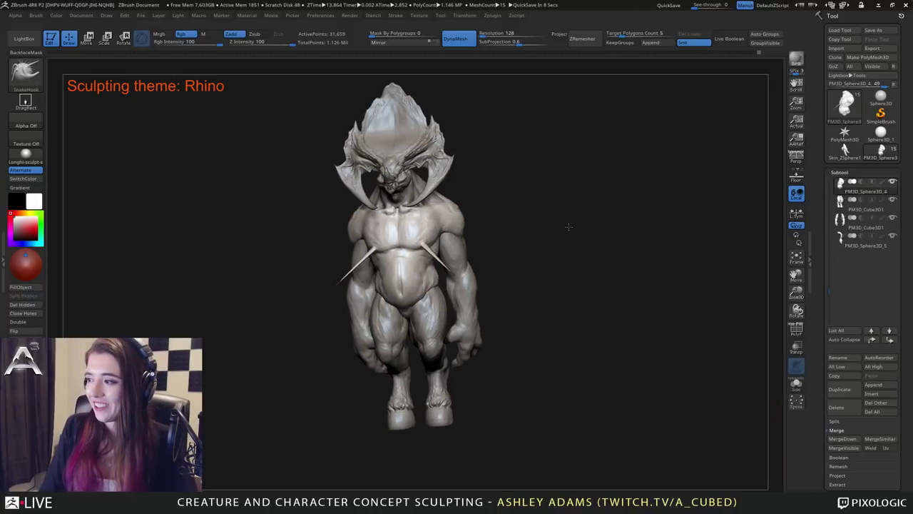
Turn on perspective view and examine the spikes pulled from the chest up close and from below.
mouse_move(569, 227)
ctrl+right_down()
mouse_move(549, 238)
mouse_move(550, 212)
mouse_move(525, 197)
mouse_move(545, 290)
ctrl+right_up()
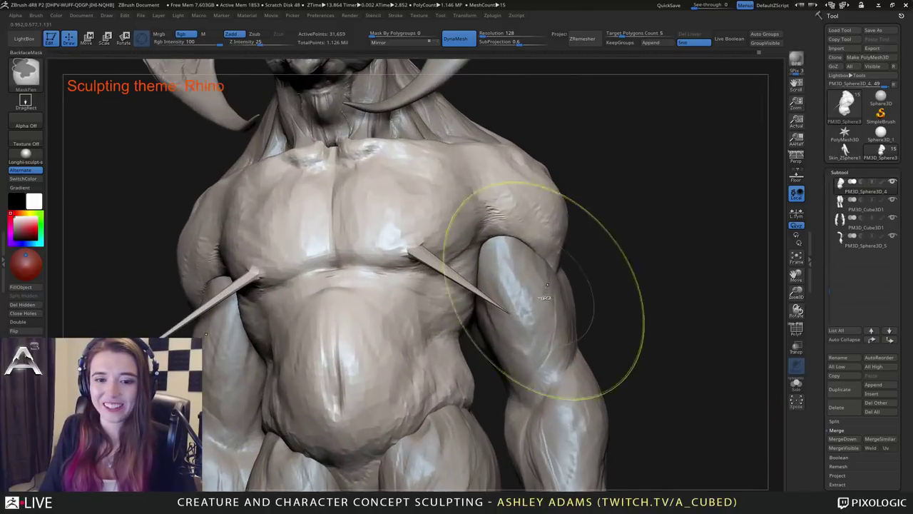
mouse_move(546, 296)
mouse_down()
mouse_move(558, 210)
mouse_move(581, 217)
mouse_move(523, 337)
mouse_move(452, 191)
mouse_move(458, 349)
mouse_move(423, 162)
mouse_move(438, 95)
mouse_up()
click(795, 158)
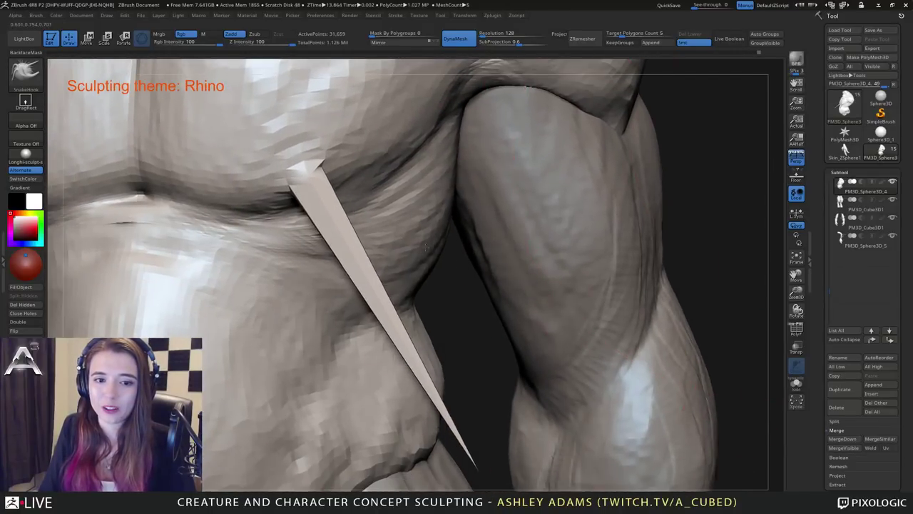
mouse_move(423, 245)
mouse_down()
mouse_move(415, 207)
mouse_move(438, 264)
mouse_up()
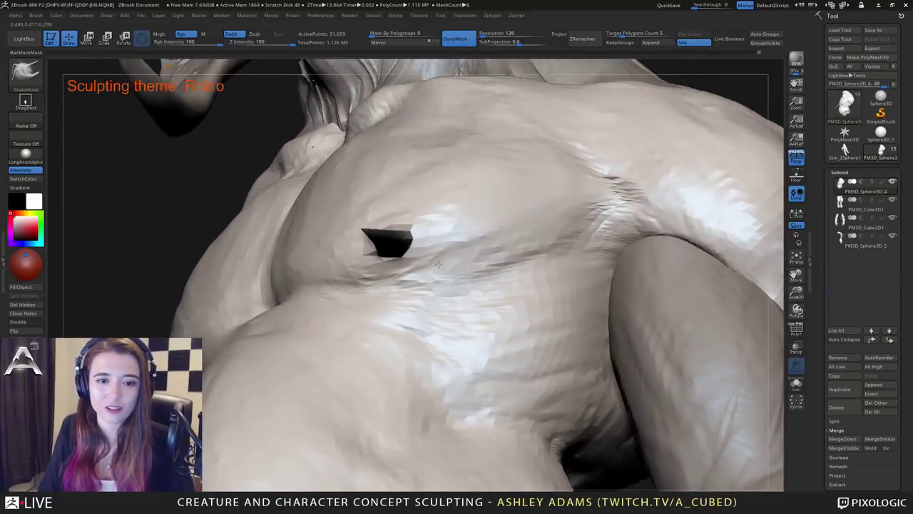
mouse_move(439, 265)
right_down()
mouse_move(439, 255)
mouse_move(448, 274)
mouse_move(348, 173)
right_up()
right_drag(421, 249, 444, 254)
key(ctrl)
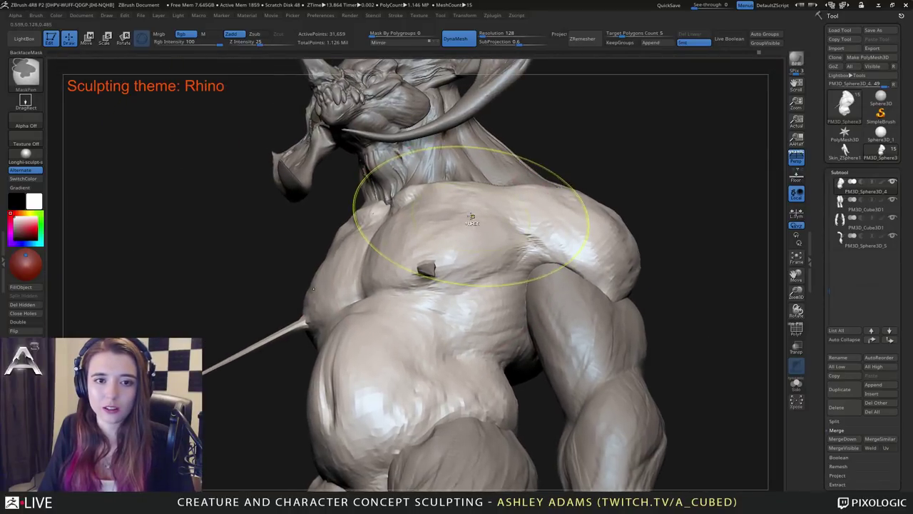
mouse_move(474, 268)
alt+right_down()
mouse_move(474, 232)
mouse_move(499, 228)
alt+right_up()
key(ctrl)
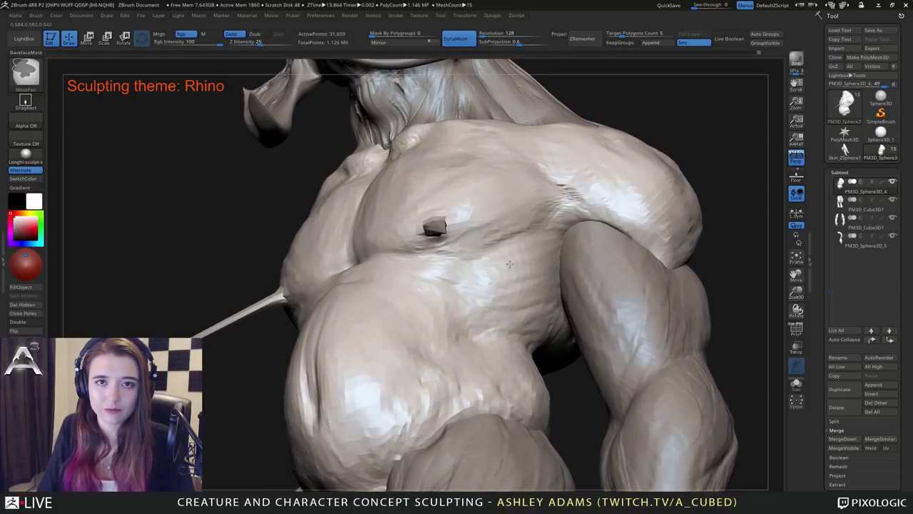
mouse_move(510, 264)
ctrl+right_down()
mouse_move(599, 335)
mouse_move(615, 364)
mouse_move(554, 326)
mouse_move(542, 265)
mouse_move(635, 320)
mouse_move(586, 330)
mouse_move(594, 300)
mouse_move(554, 224)
mouse_move(590, 276)
ctrl+right_up()
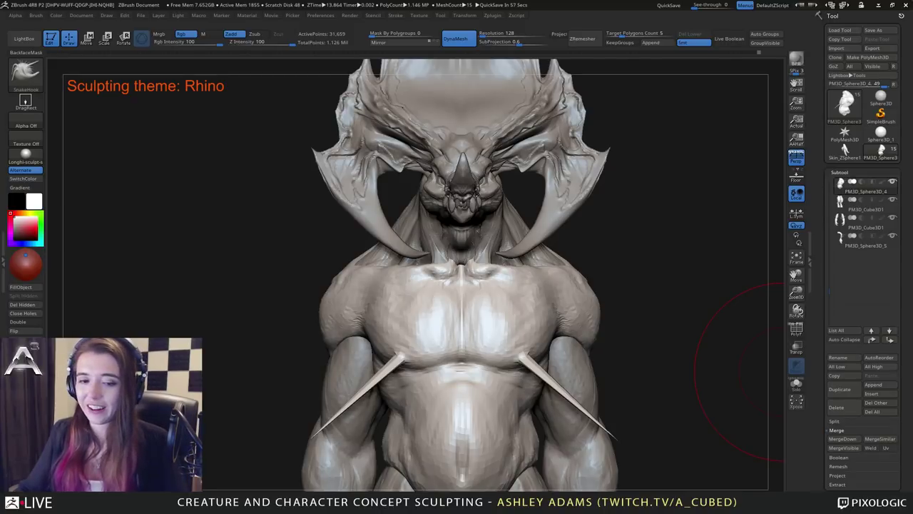
Examine the full figure's proportions from the front and from both three-quarter sides.
drag(739, 372, 637, 351)
alt+drag(640, 256, 589, 198)
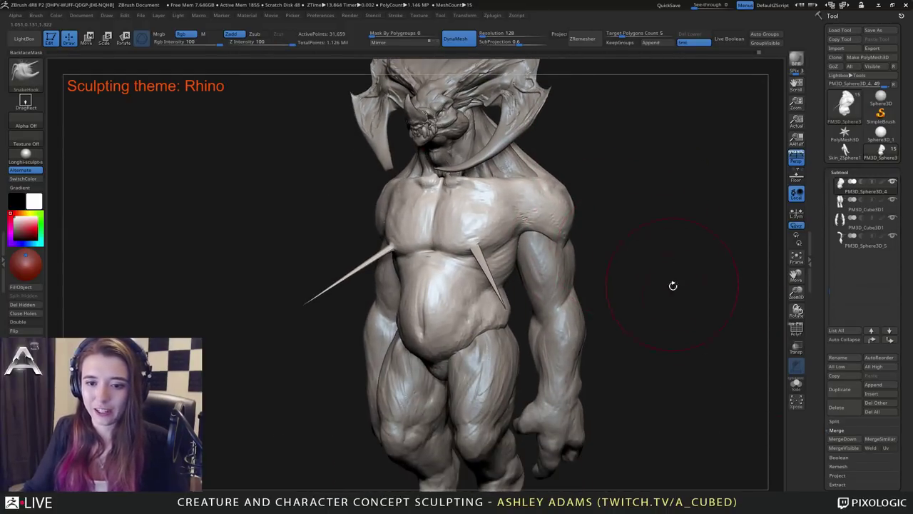
alt+drag(675, 296, 506, 228)
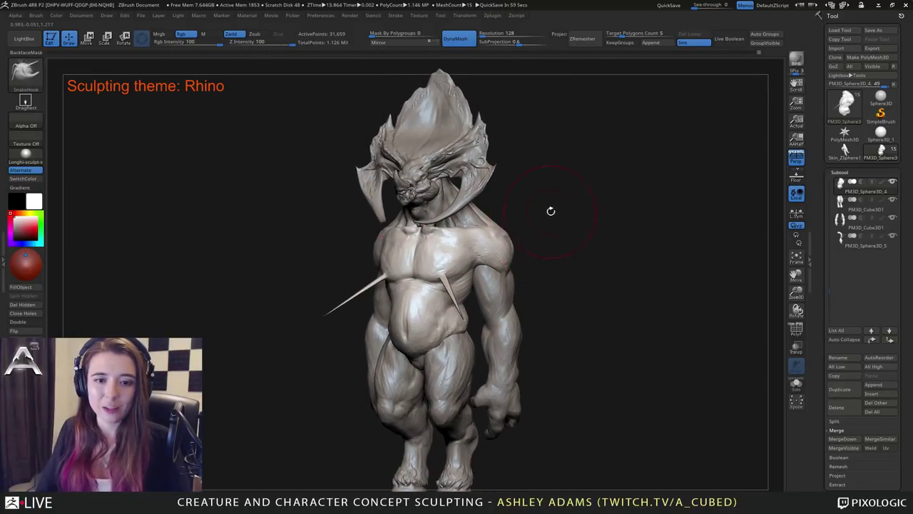
mouse_move(550, 207)
mouse_down()
mouse_move(561, 190)
mouse_move(467, 245)
mouse_move(531, 248)
mouse_move(542, 246)
mouse_move(429, 216)
mouse_up()
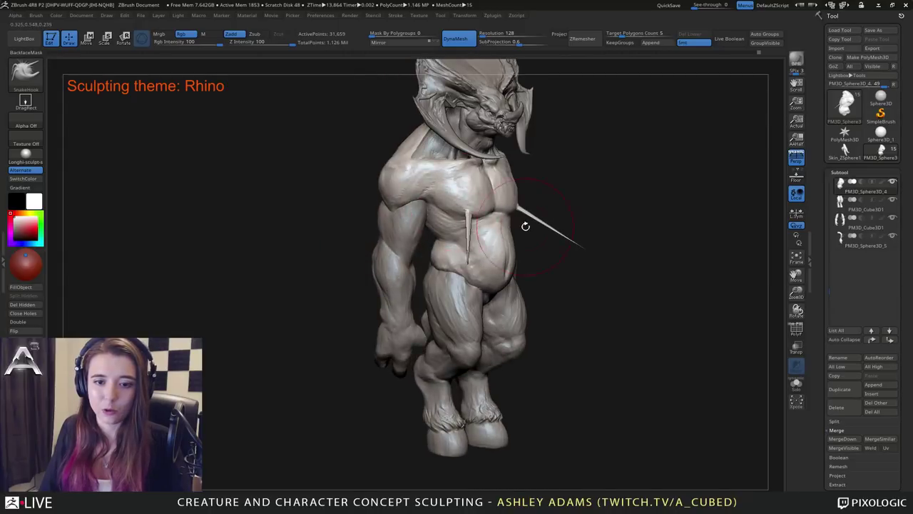
mouse_move(524, 225)
alt+mouse_down()
mouse_move(479, 269)
mouse_move(421, 291)
alt+mouse_up()
mouse_move(526, 261)
mouse_down()
mouse_move(569, 309)
mouse_move(589, 311)
mouse_move(583, 320)
mouse_move(593, 295)
mouse_move(549, 274)
mouse_move(592, 253)
mouse_move(528, 257)
mouse_up()
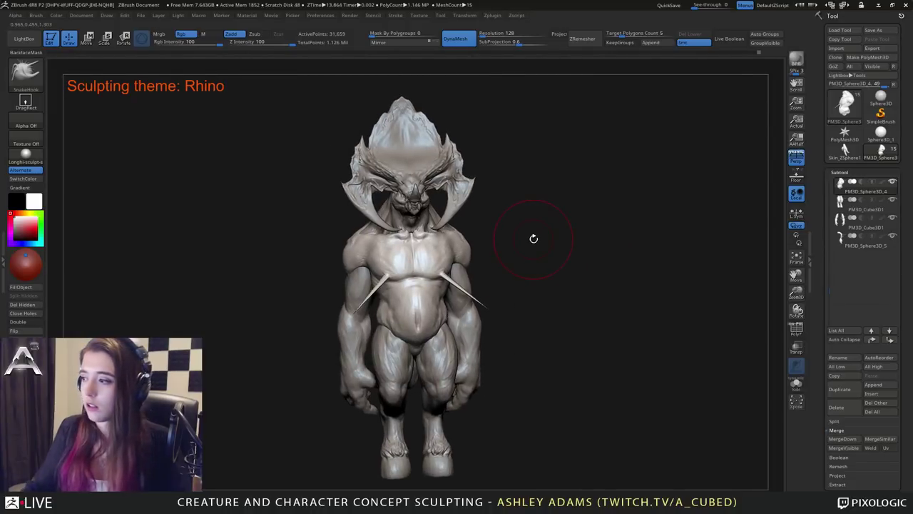
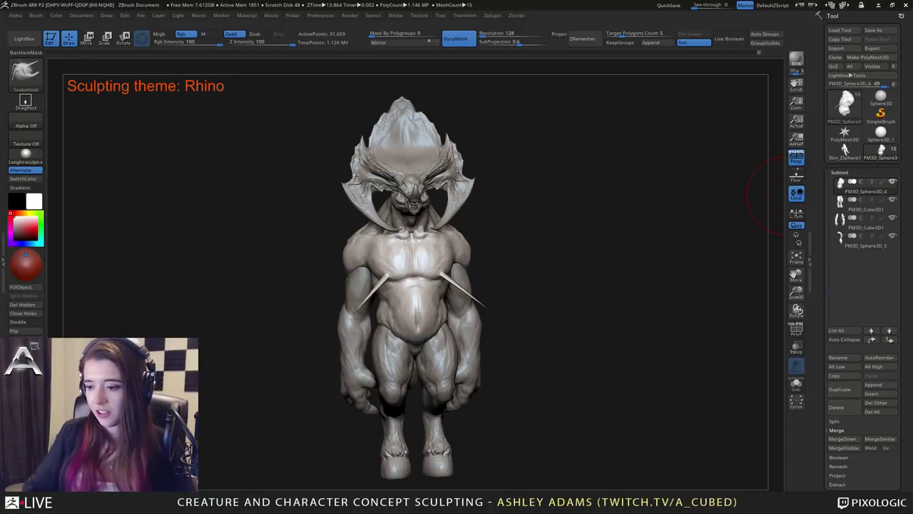
Smooth away the spikes on the chest and even out the surface along the lower edge of the chest muscles.
drag(533, 230, 589, 269)
right_click(487, 274)
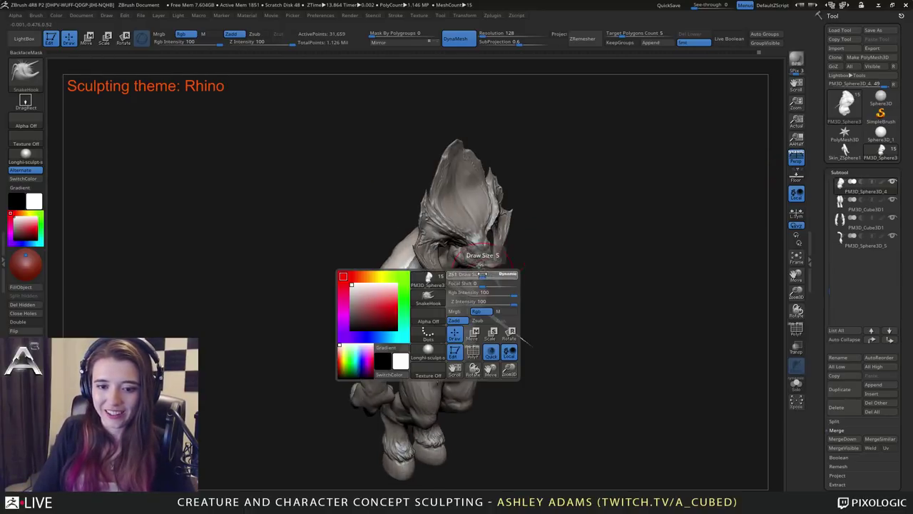
alt+right_drag(525, 318, 522, 251)
ctrl+right_drag(522, 251, 526, 328)
mouse_move(568, 304)
shift+mouse_down()
mouse_move(507, 261)
mouse_move(516, 265)
mouse_move(477, 213)
shift+mouse_up()
mouse_move(476, 213)
right_down()
mouse_move(424, 185)
mouse_move(469, 253)
mouse_move(439, 227)
right_up()
shift+drag(482, 252, 481, 256)
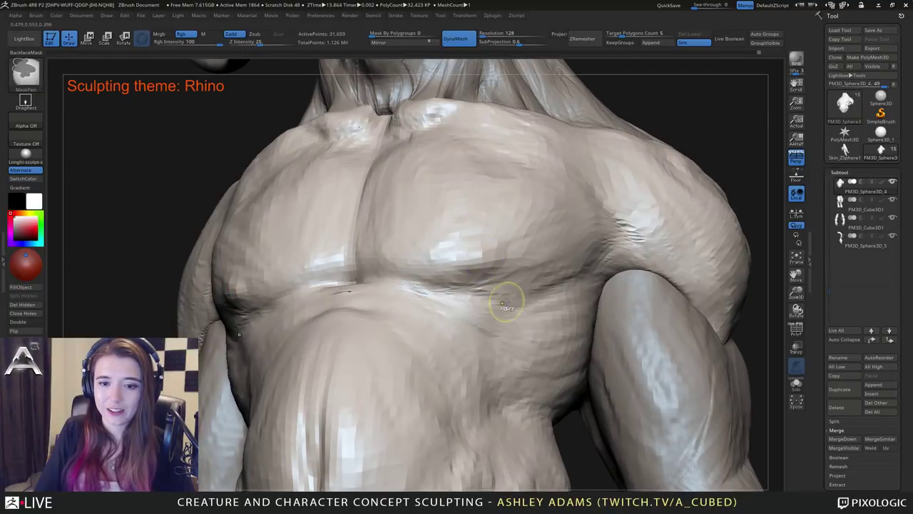
mouse_move(507, 302)
ctrl+right_down()
mouse_move(502, 251)
mouse_move(502, 275)
ctrl+right_up()
mouse_move(432, 276)
right_down()
mouse_move(391, 279)
mouse_move(422, 274)
right_up()
ctrl+right_drag(423, 274, 408, 305)
mouse_move(372, 306)
shift+mouse_down()
mouse_move(360, 312)
mouse_move(391, 305)
shift+mouse_up()
ctrl+right_drag(420, 347, 433, 283)
alt+right_drag(470, 343, 488, 247)
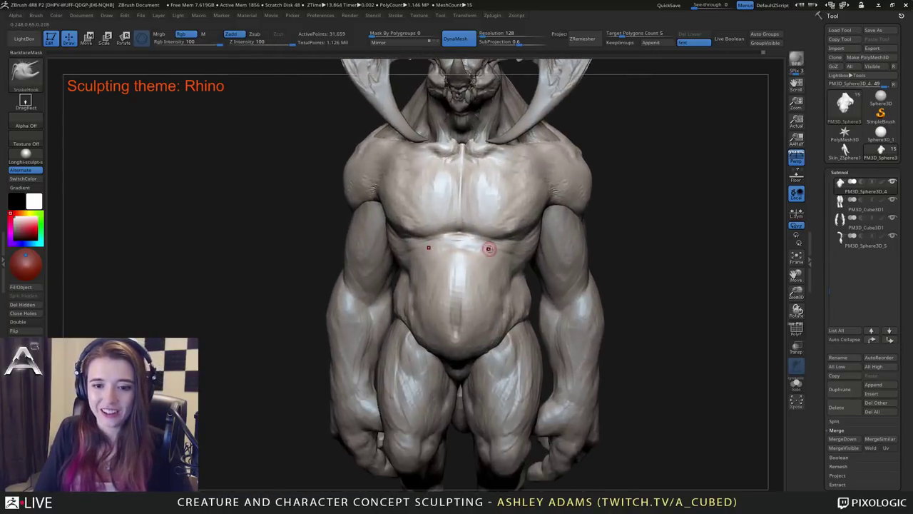
mouse_move(558, 237)
right_down()
mouse_move(520, 228)
mouse_move(476, 261)
mouse_move(497, 307)
mouse_move(511, 298)
right_up()
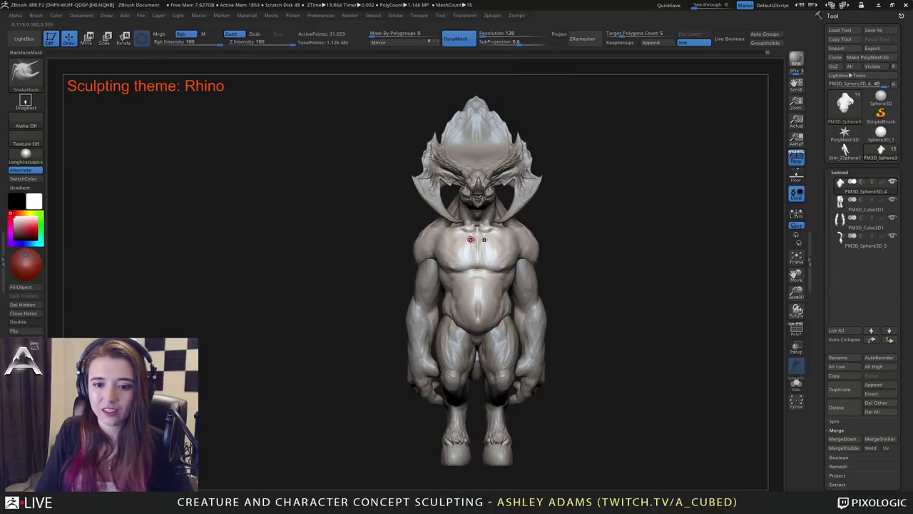
Save the sculpt as a tool file and turn off perspective view.
click(877, 31)
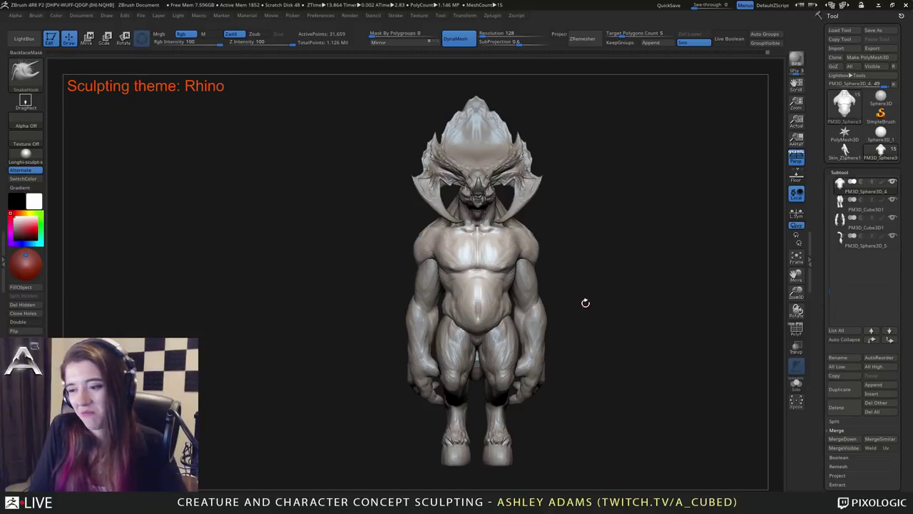
click(801, 164)
mouse_move(627, 309)
mouse_down()
mouse_move(607, 319)
mouse_move(618, 314)
mouse_up()
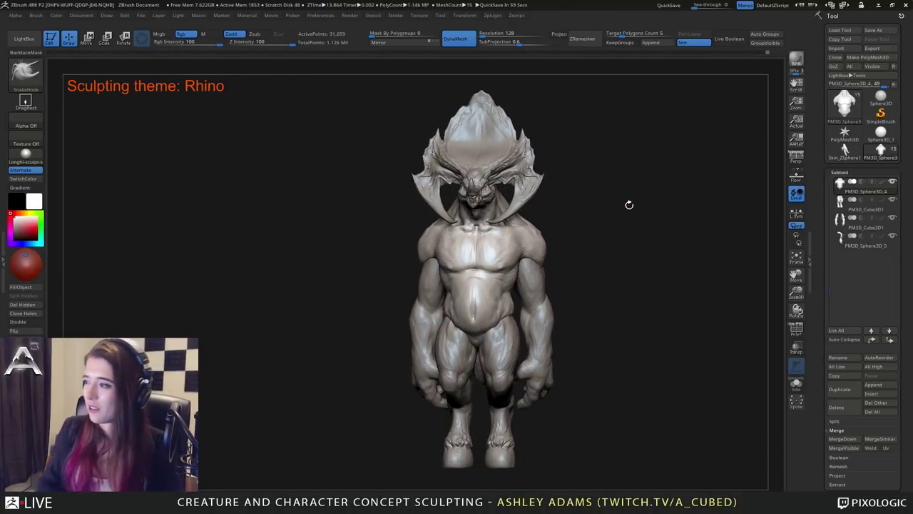
Make the eyeballs subtool PM3D_Sphere3D_3 the active subtool.
right_drag(465, 243, 506, 252)
alt+right_drag(540, 284, 380, 291)
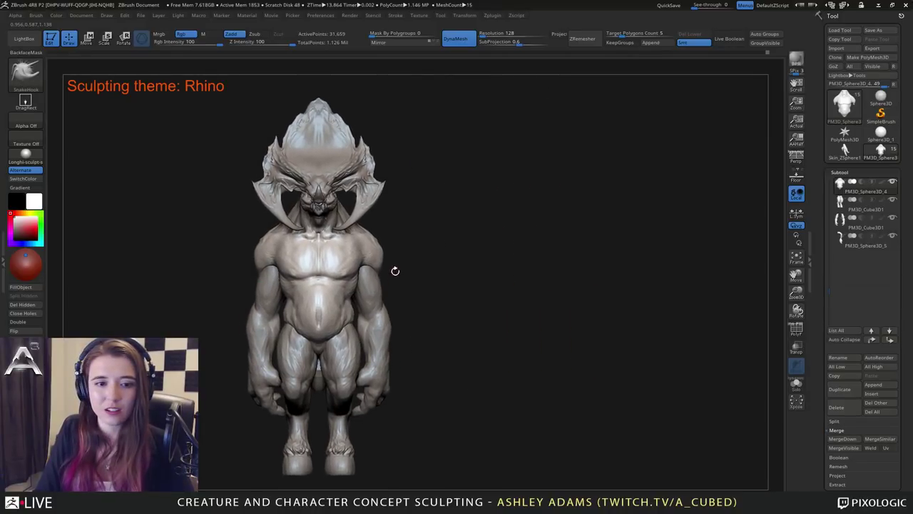
right_drag(334, 192, 288, 184)
ctrl+right_drag(288, 184, 278, 207)
alt+click(283, 200)
alt+click(355, 259)
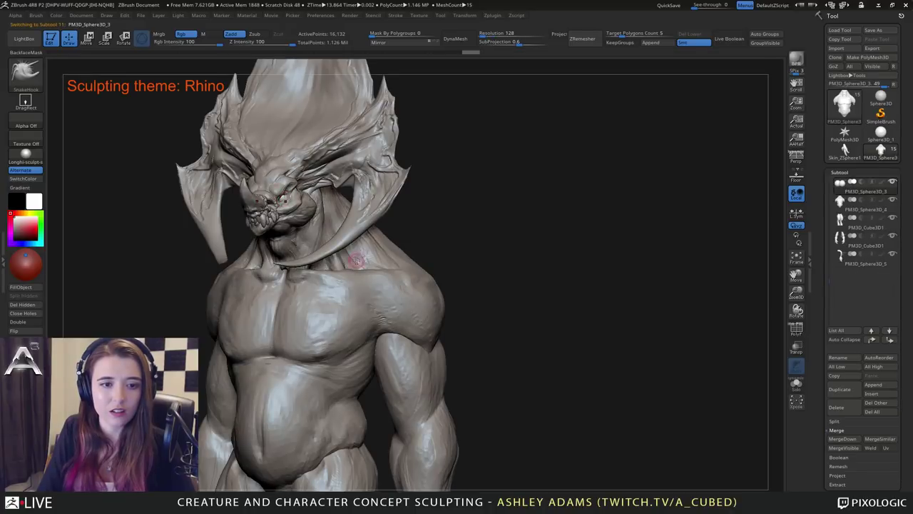
Leave a canvas snapshot of the full figure's front view and place the model beside it in three-quarter view.
ctrl+right_drag(385, 338, 358, 299)
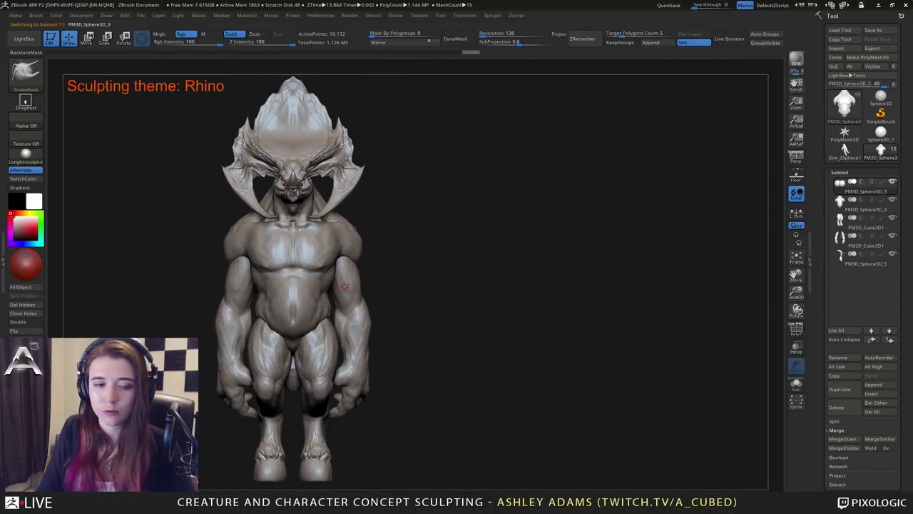
key(shift+s)
alt+right_drag(305, 282, 470, 279)
right_drag(411, 281, 462, 284)
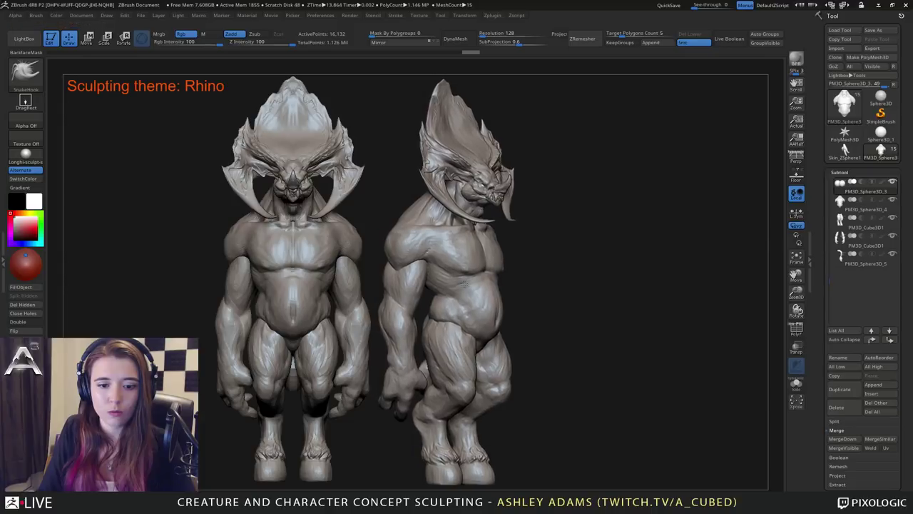
Leave a snapshot of the three-quarter view and line up the model next to it in side profile.
ctrl+drag(463, 283, 609, 284)
alt+right_drag(586, 288, 594, 295)
drag(595, 293, 620, 275)
alt+right_drag(619, 276, 619, 274)
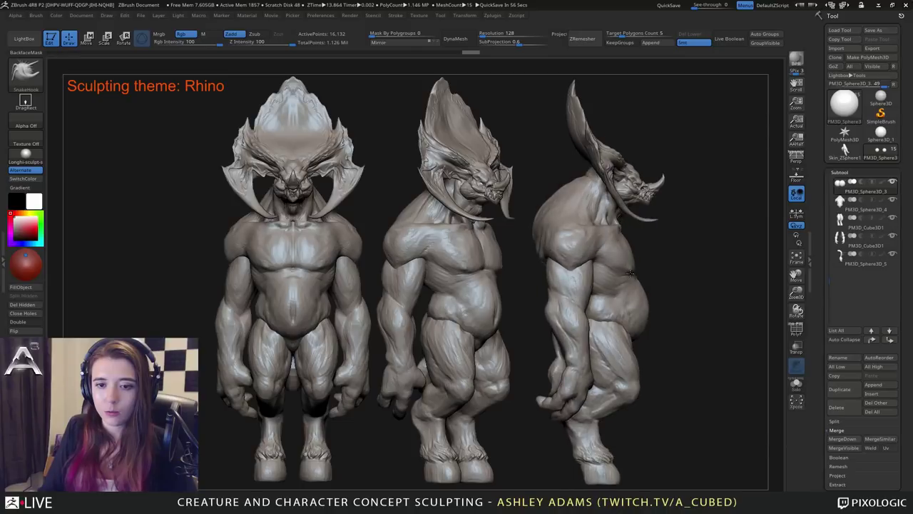
alt+right_drag(632, 277, 623, 276)
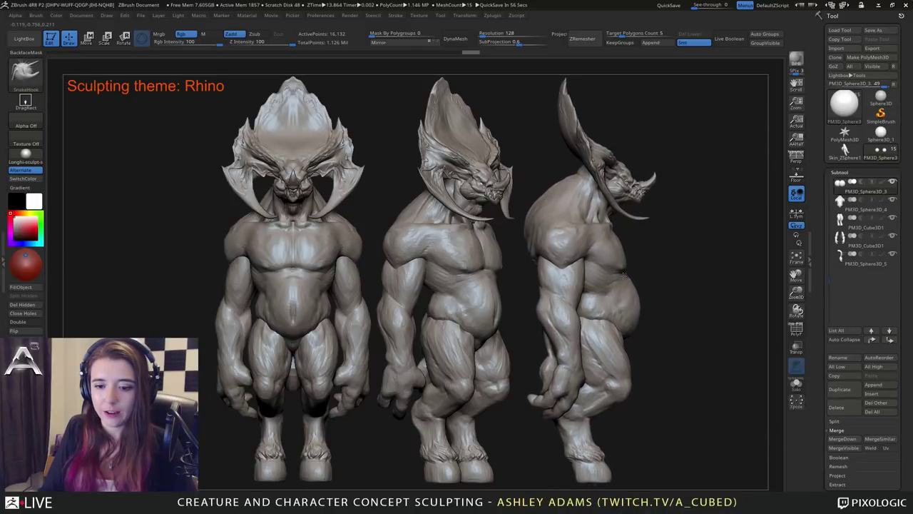